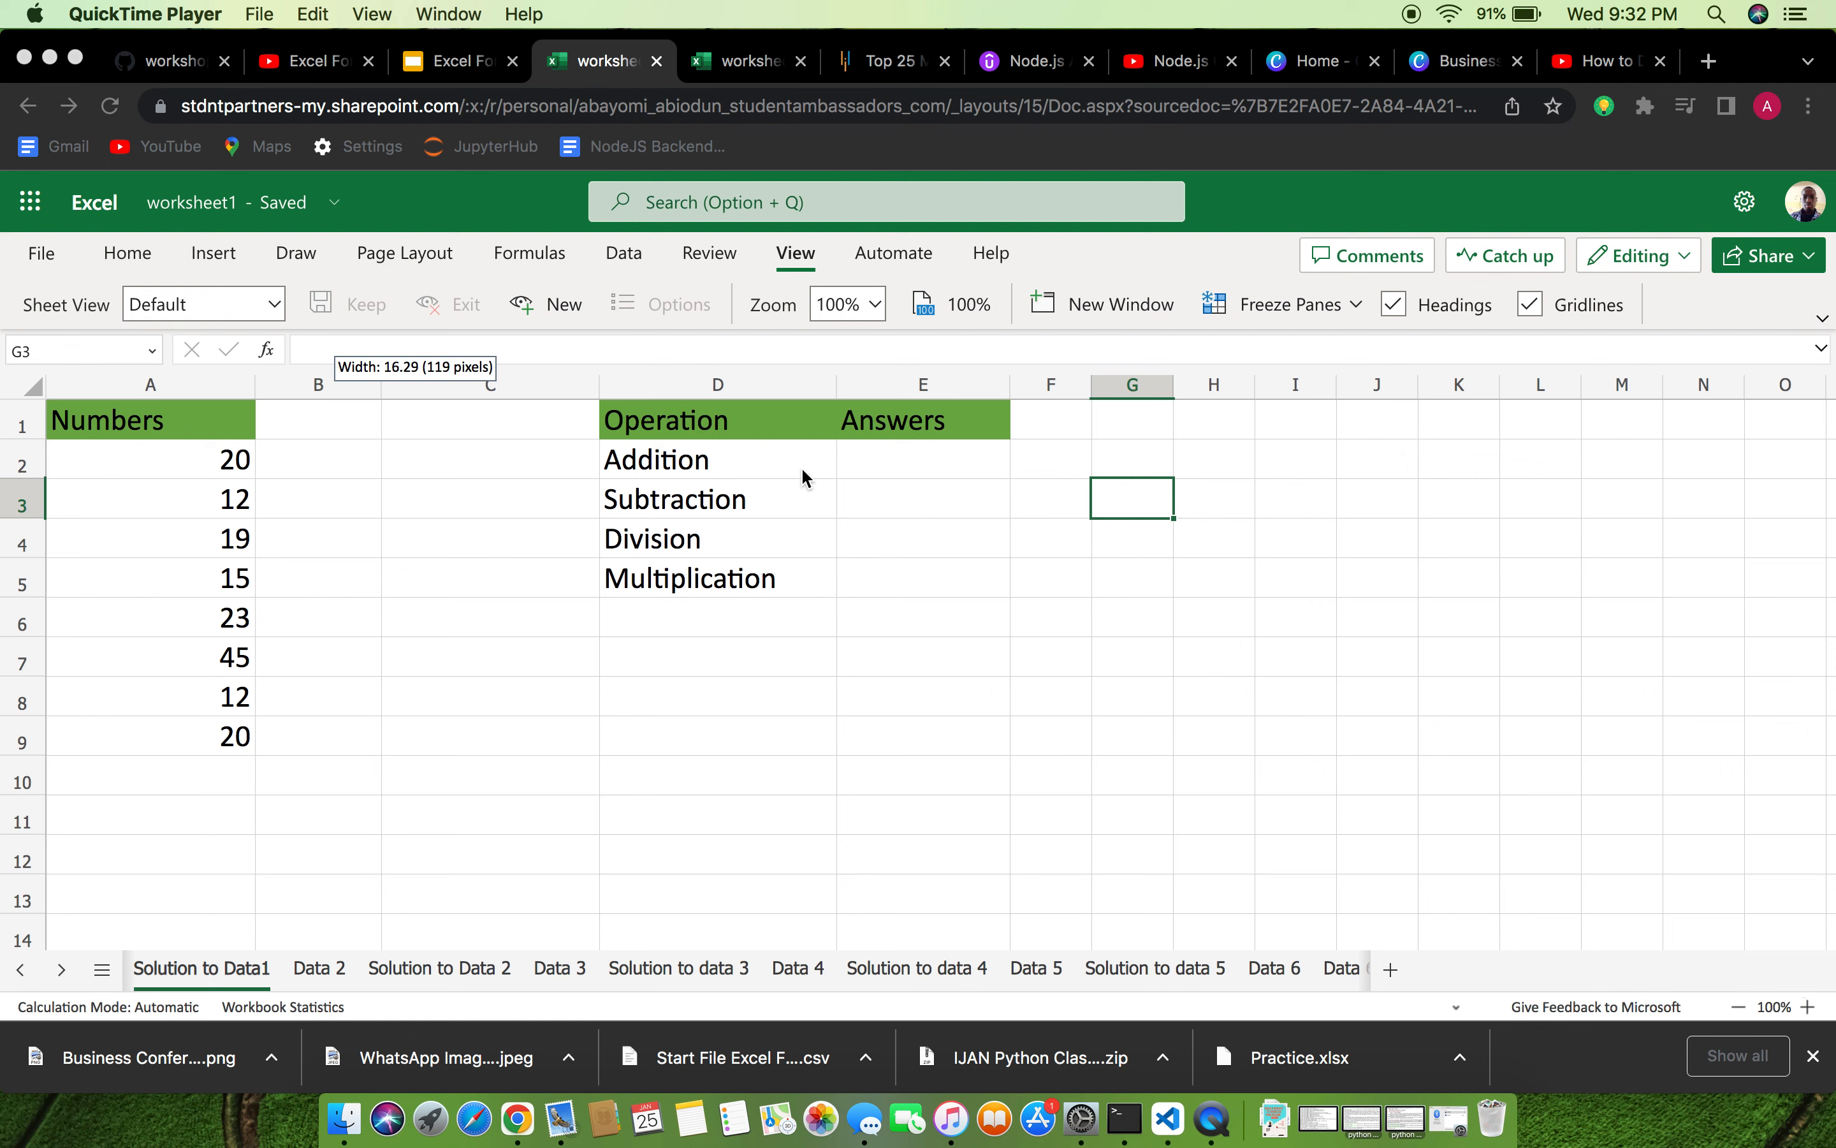
Begin the Addition answer's formula in cell E2 with =A2+A3+A4+A5.
click(868, 464)
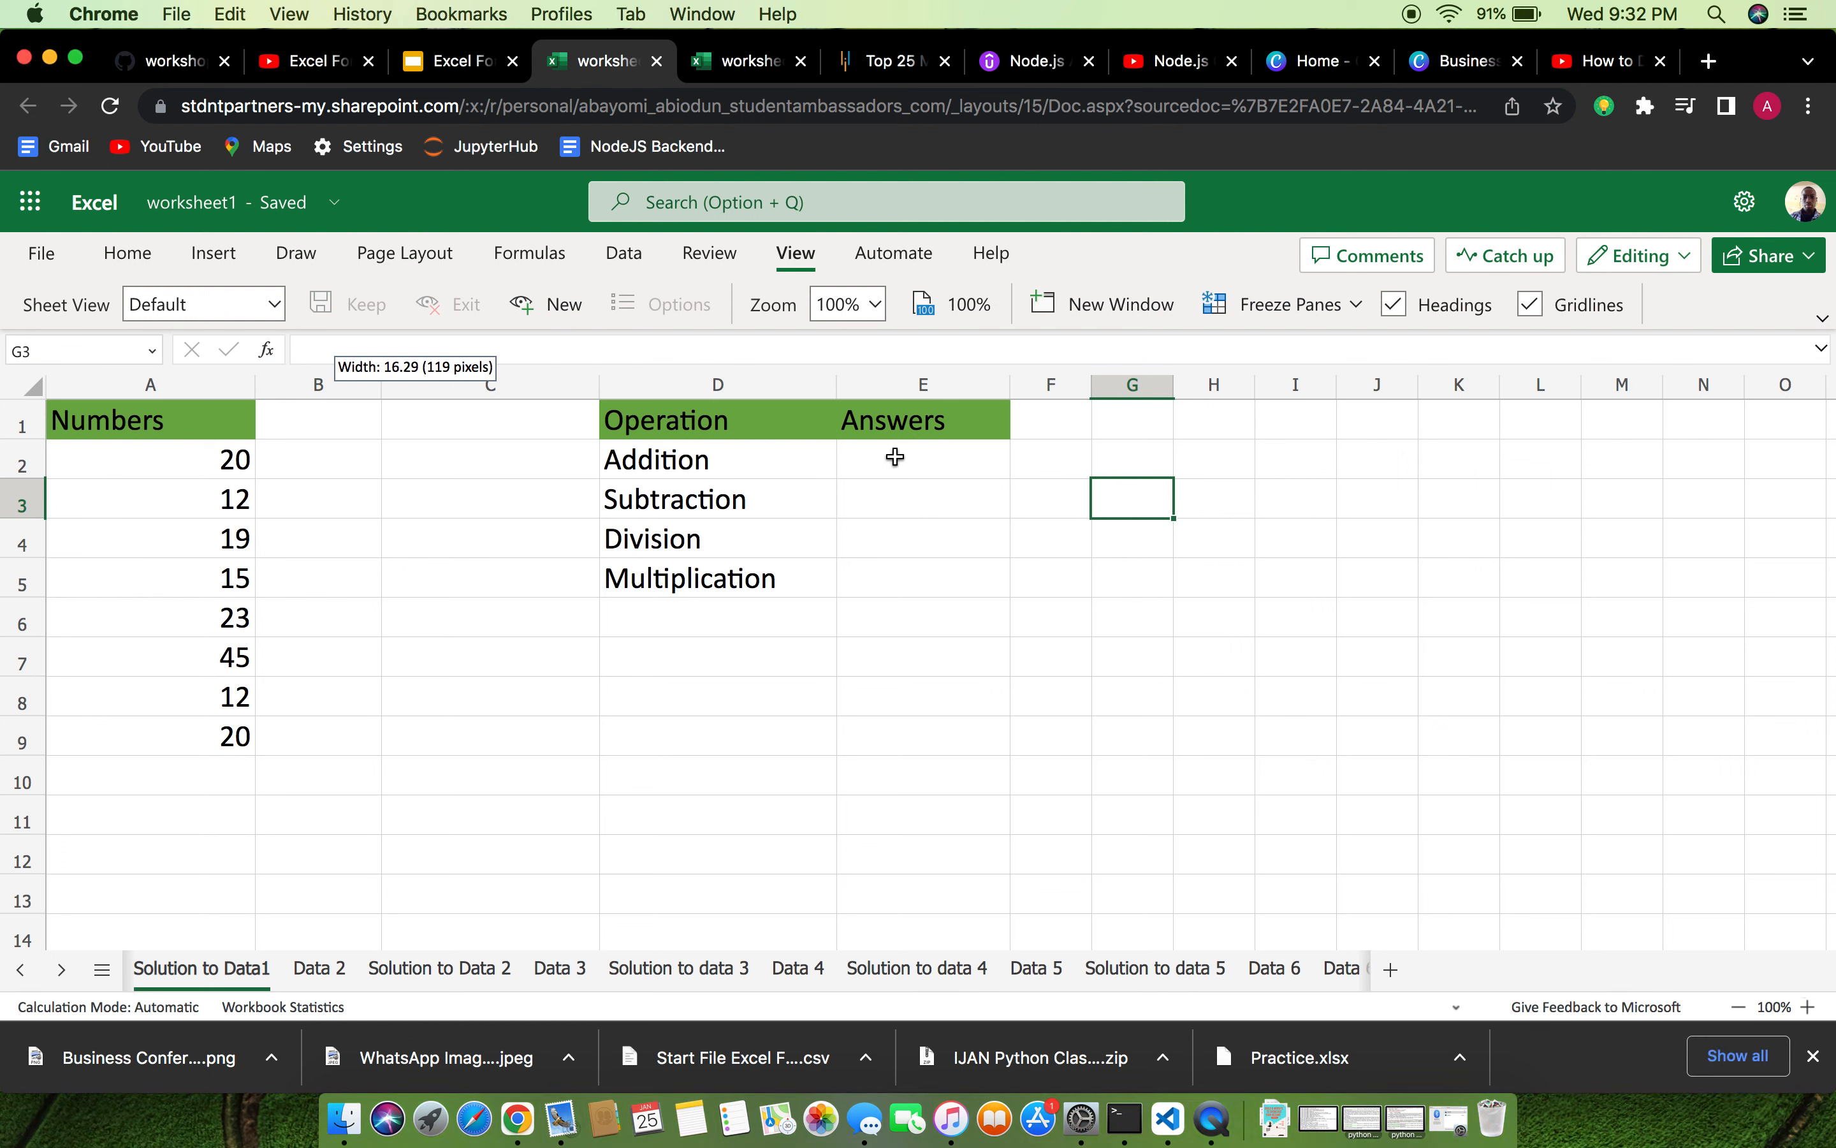
click(895, 456)
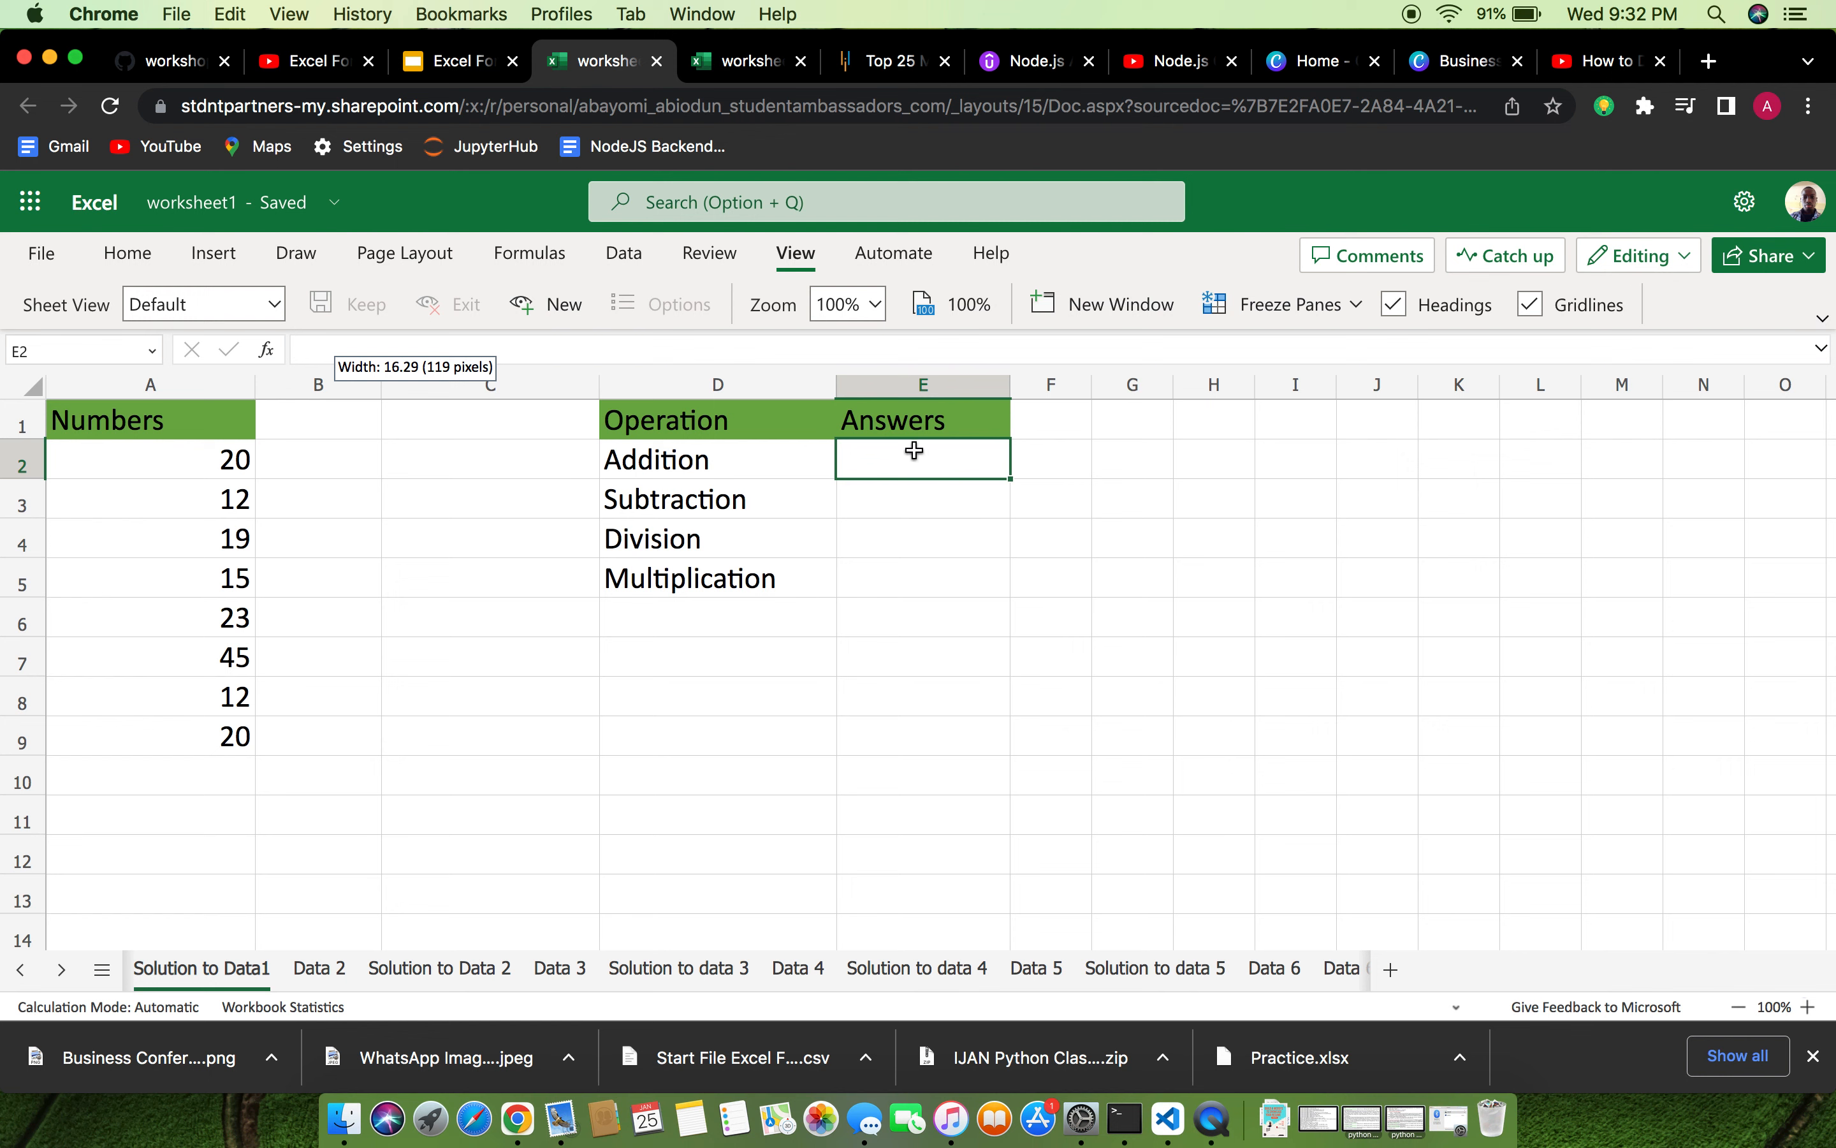
text(A)
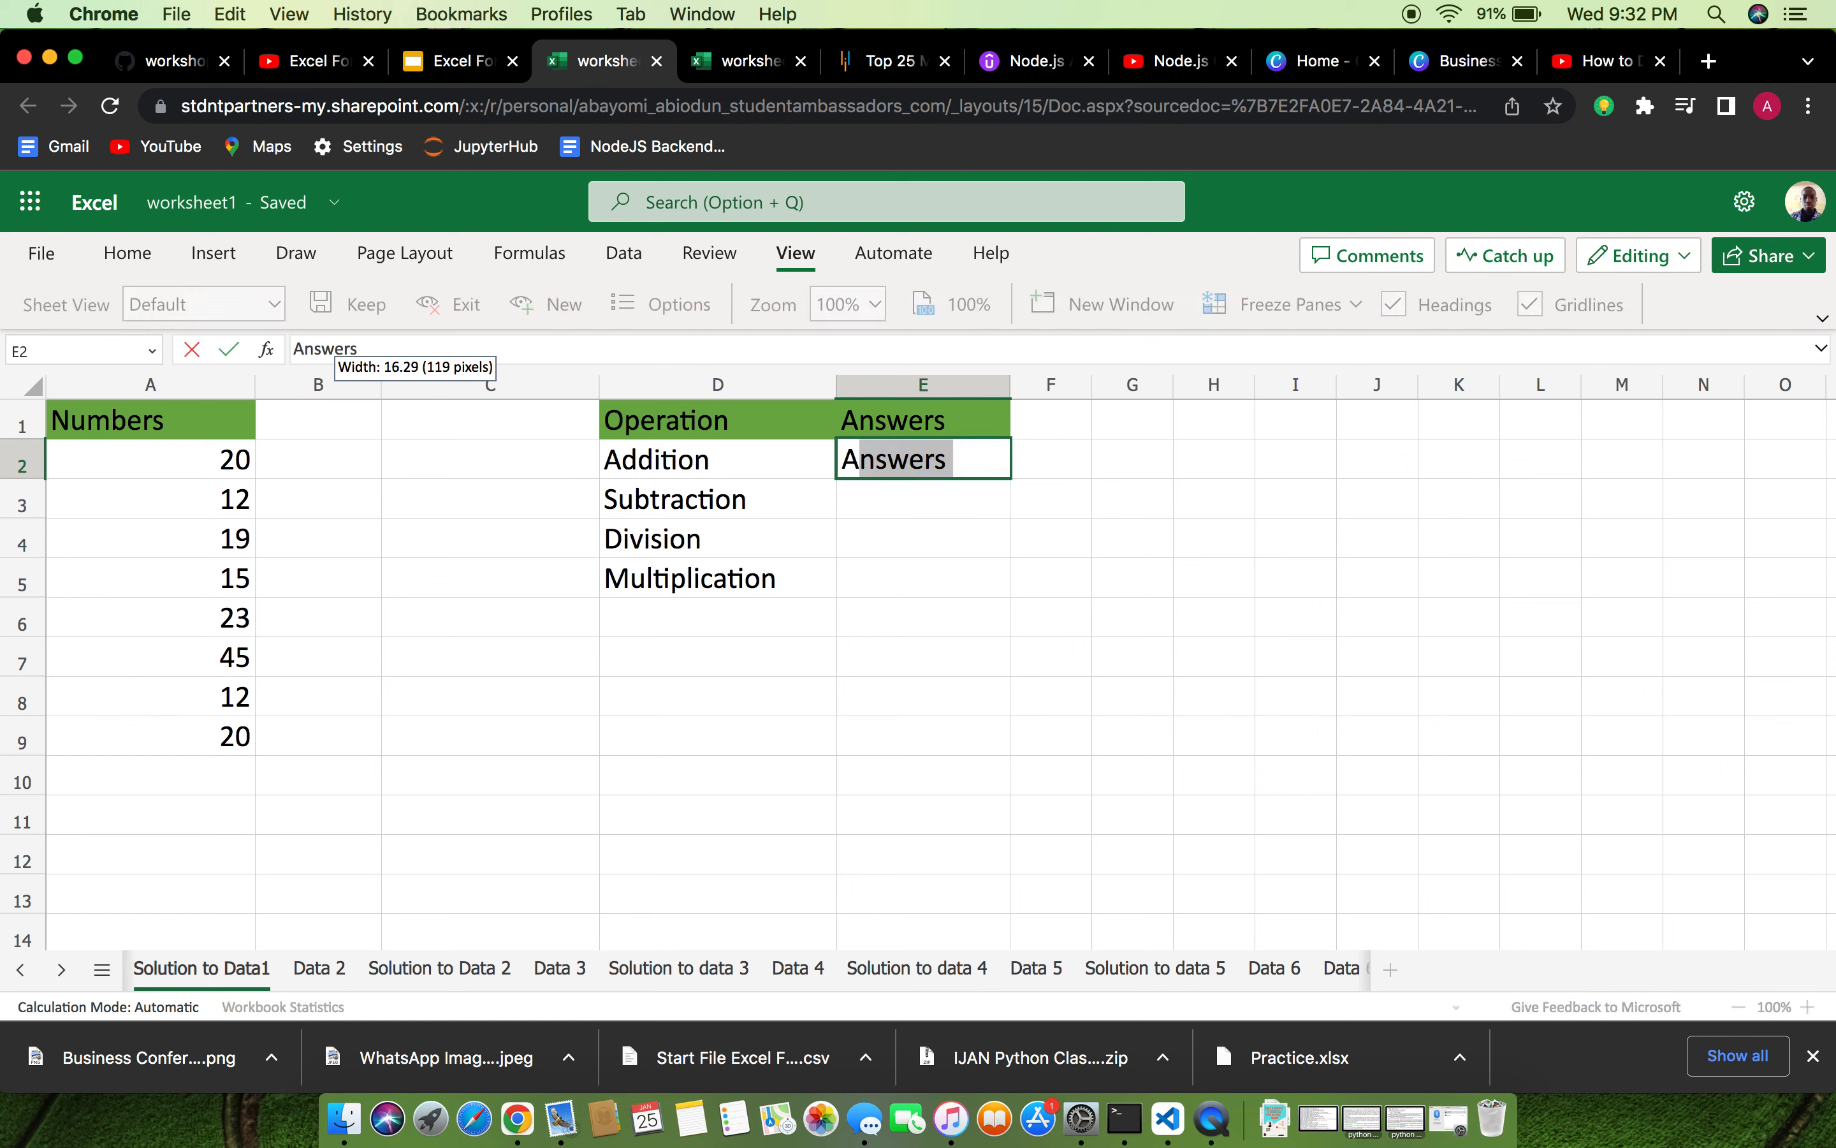
key(BackSpace)
key(BackSpace)
text(=)
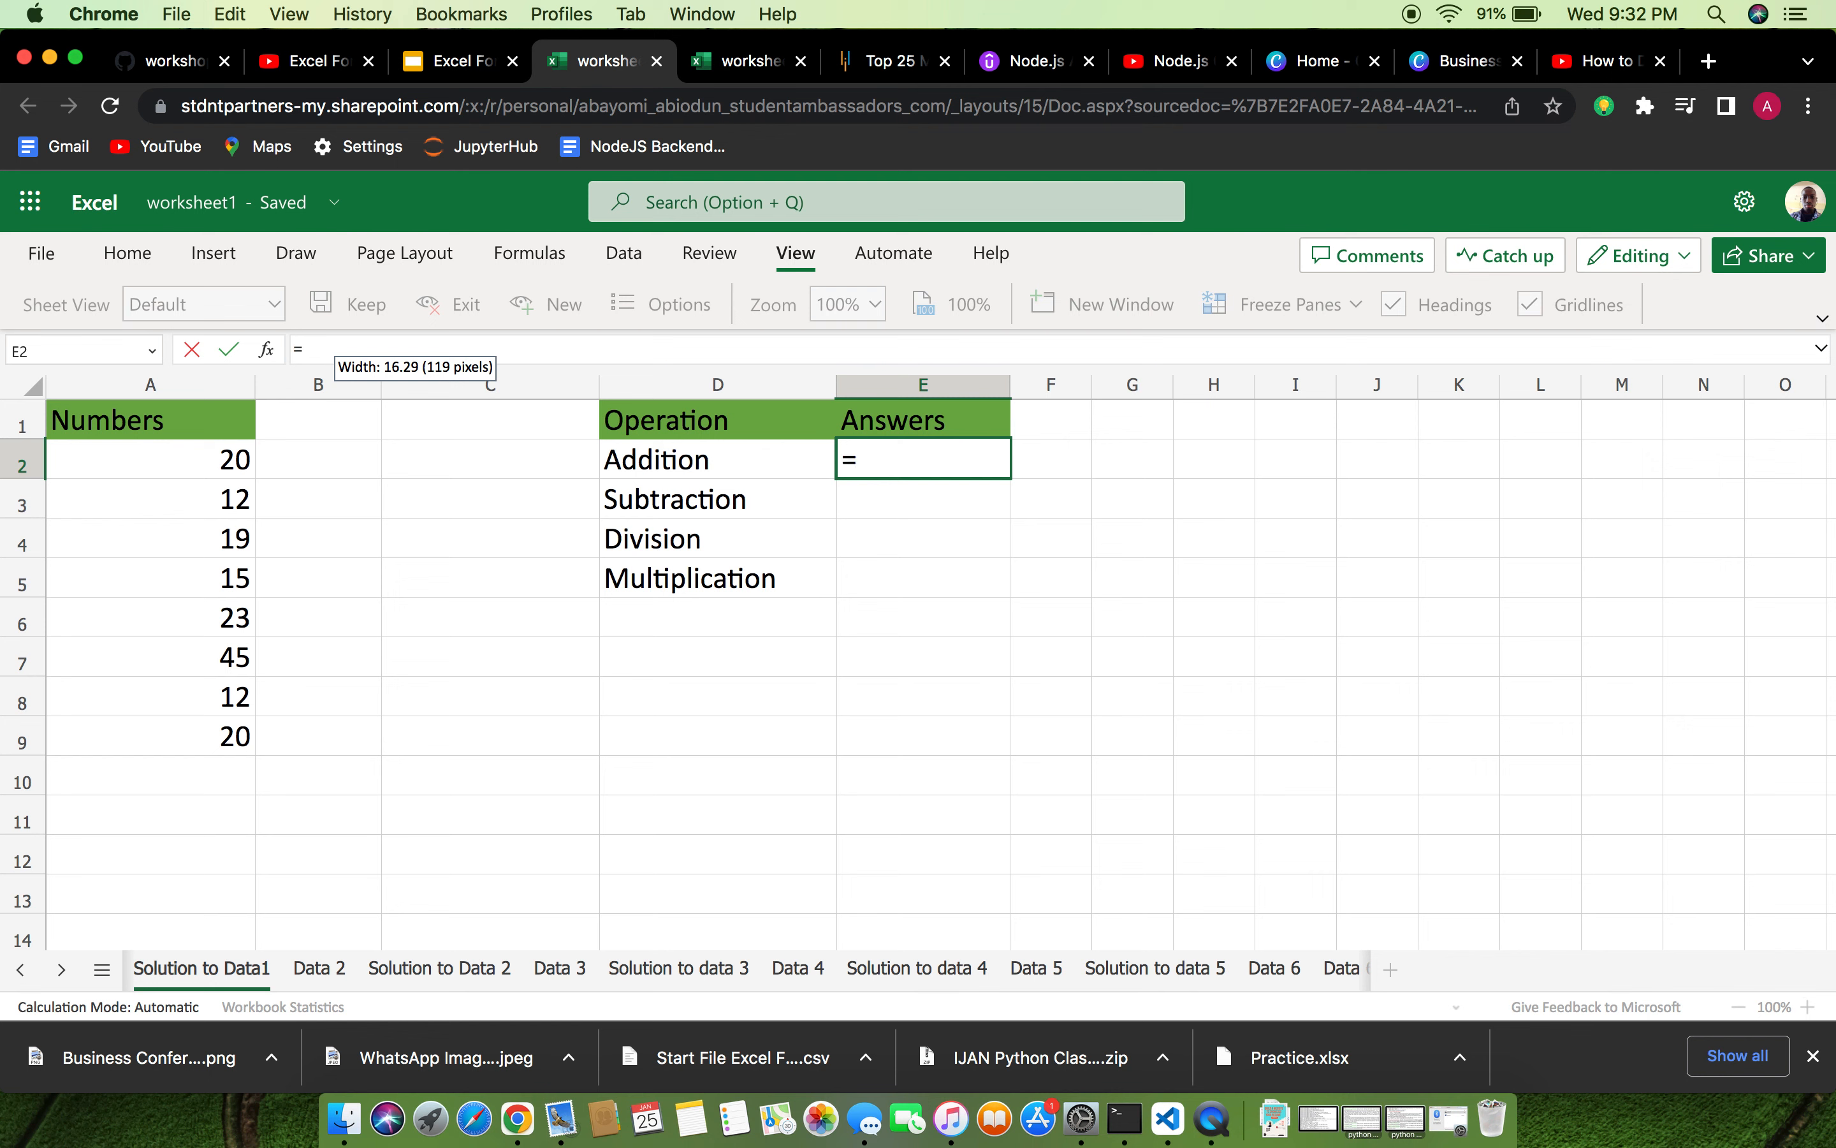
text(A2)
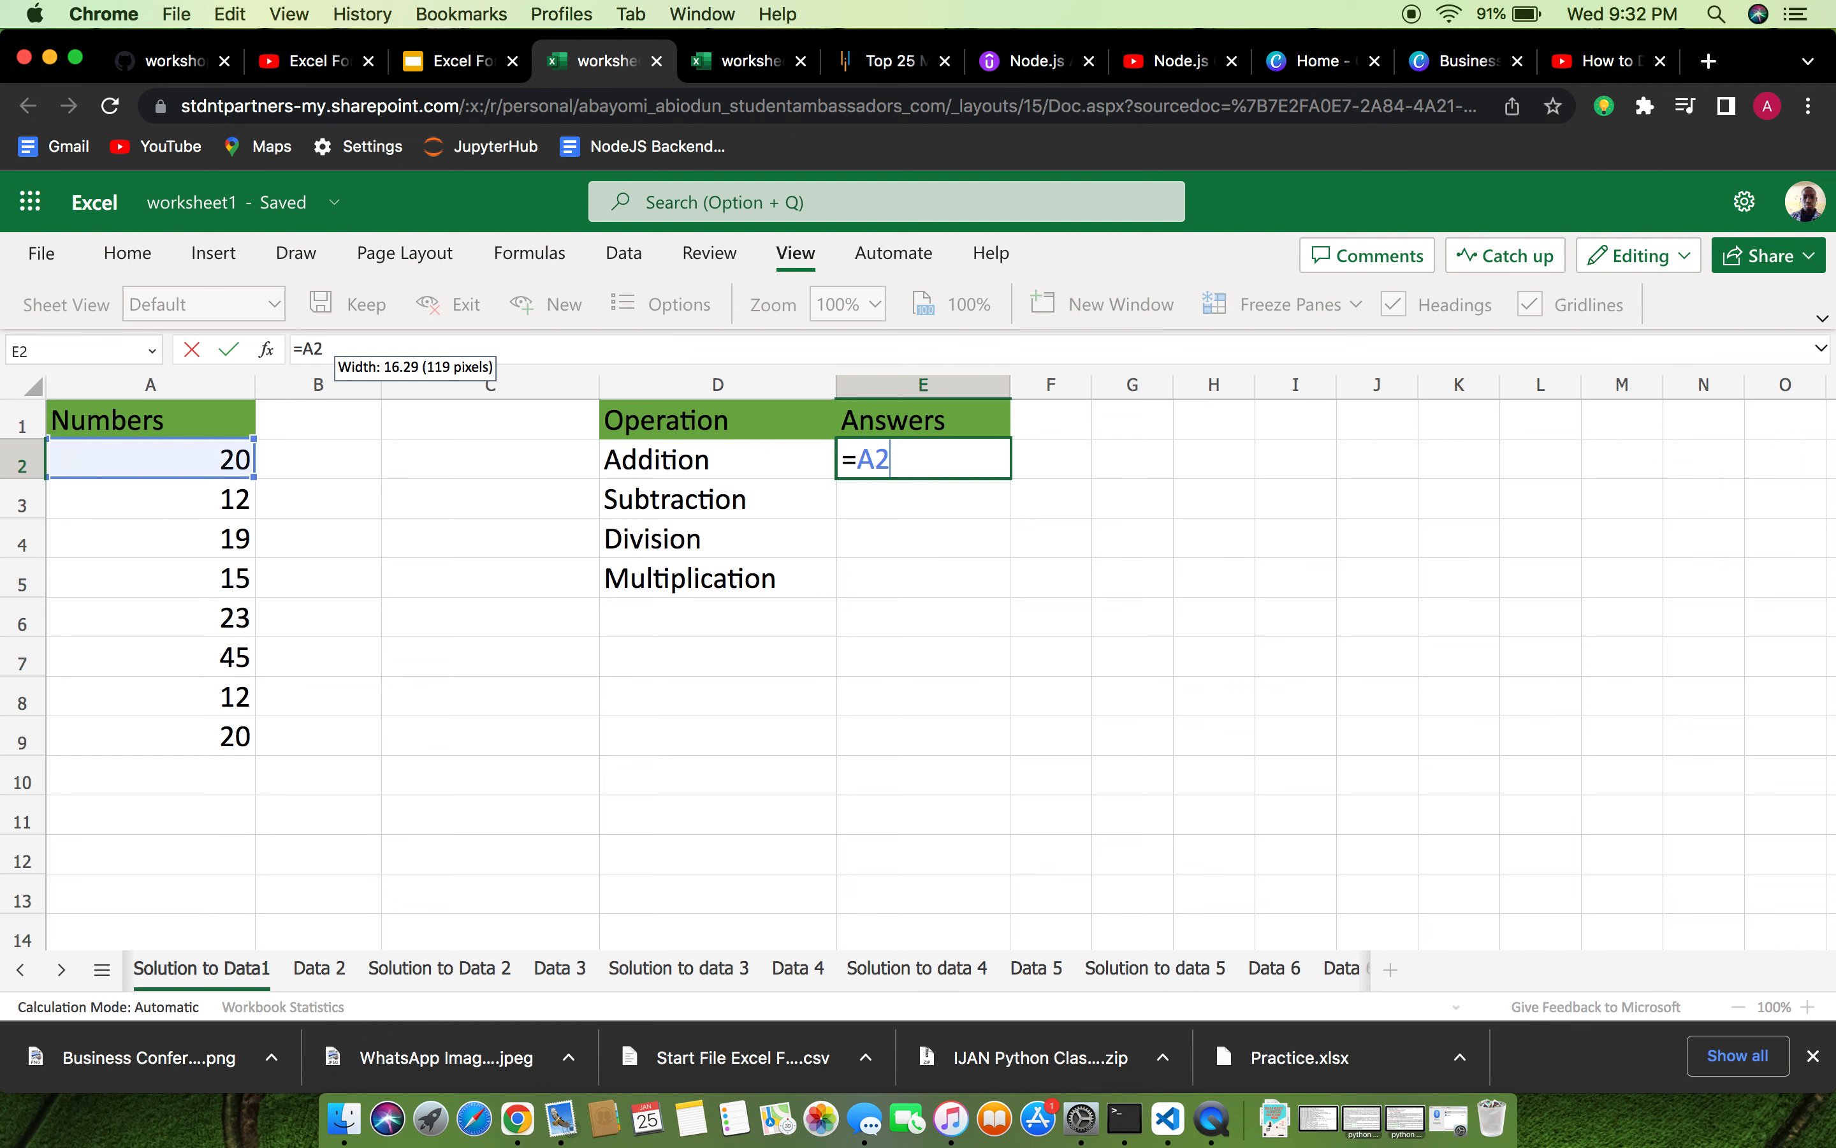
text(+)
text(A3+)
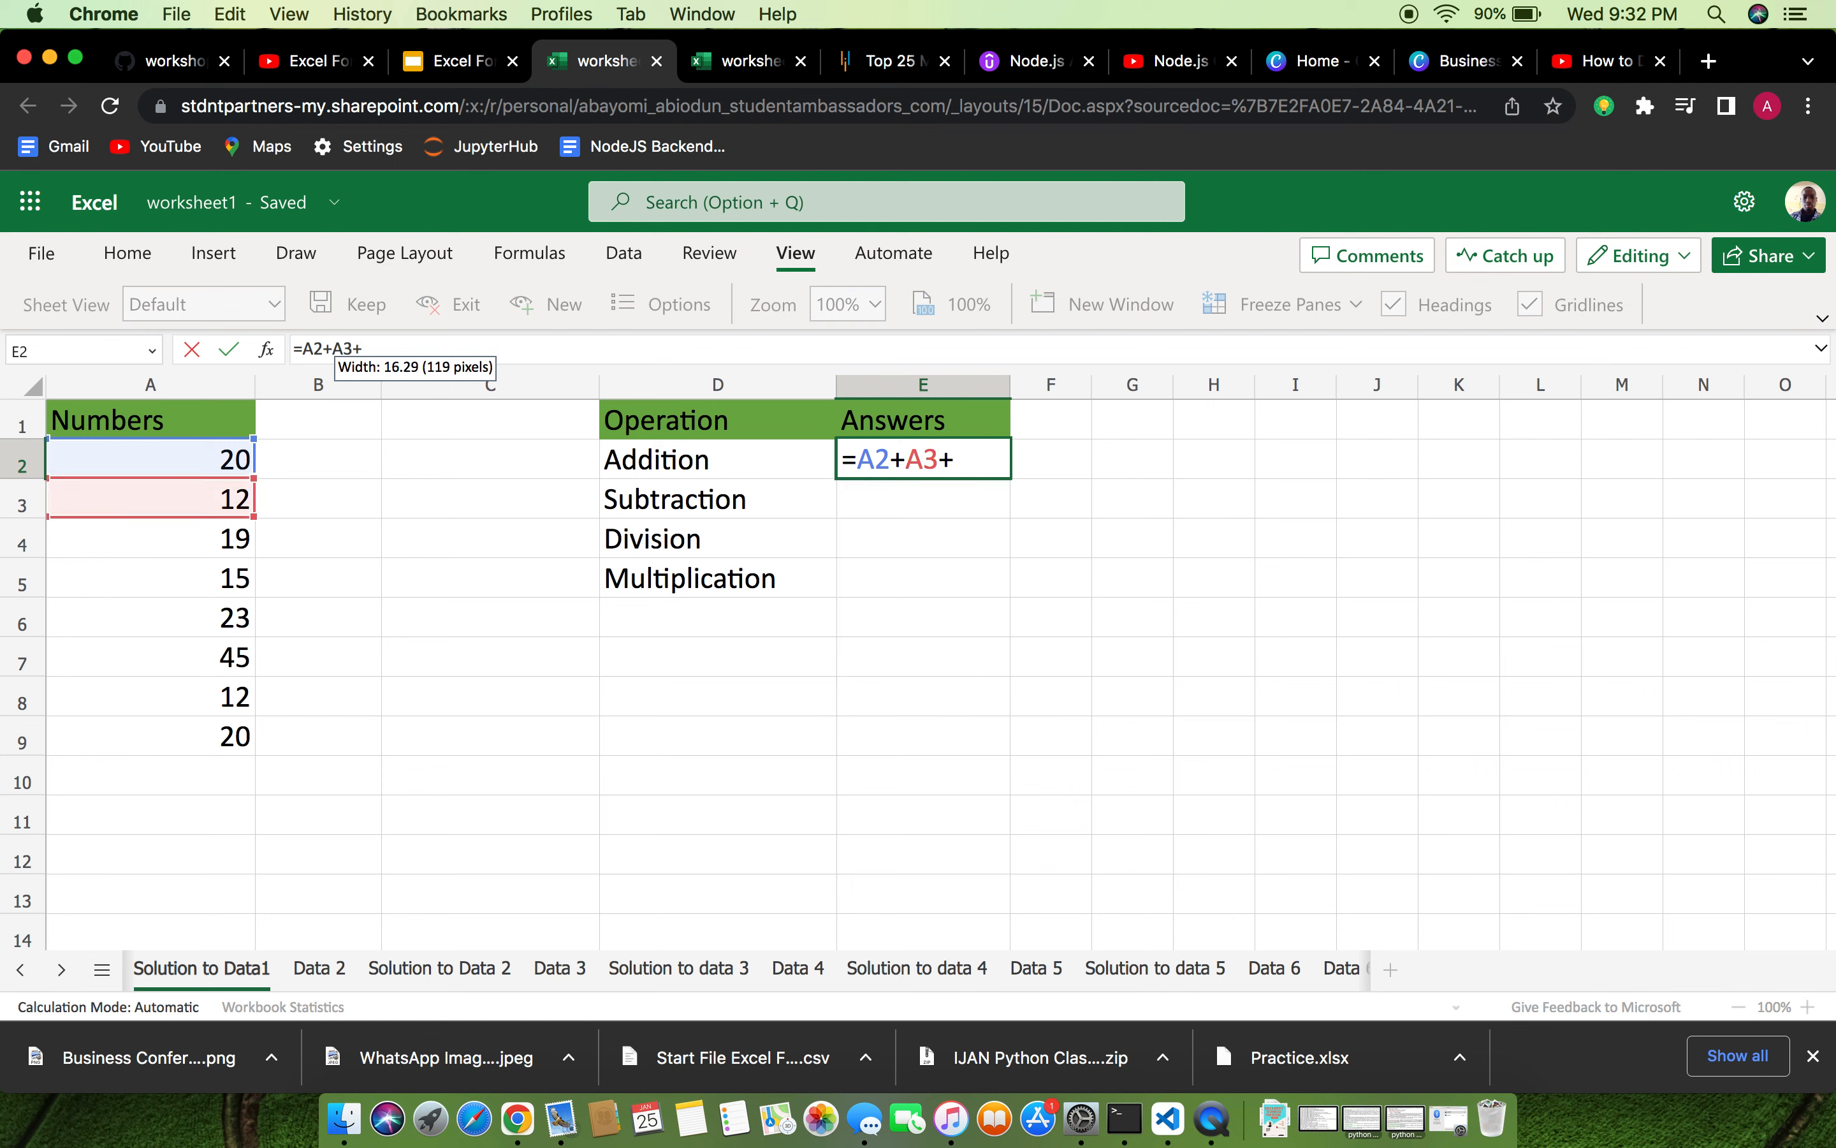
text(a)
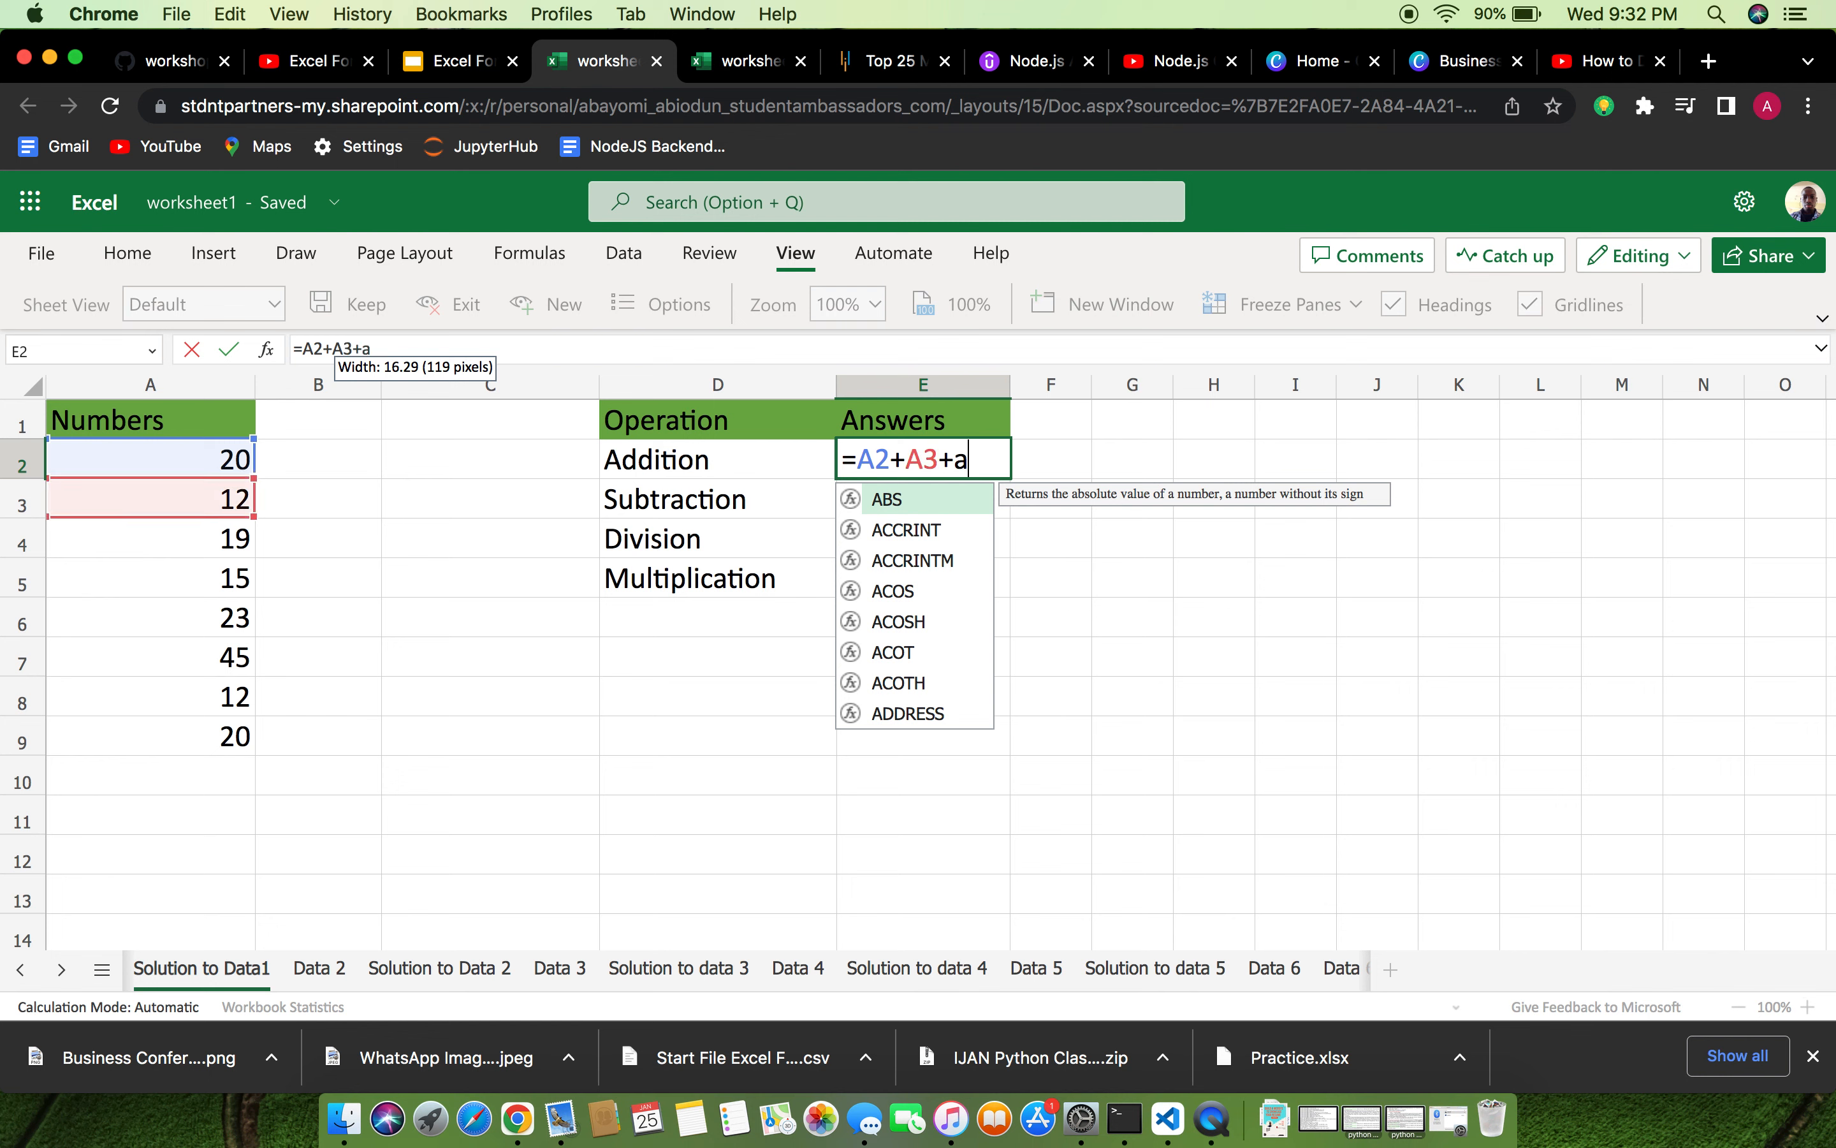
text(4)
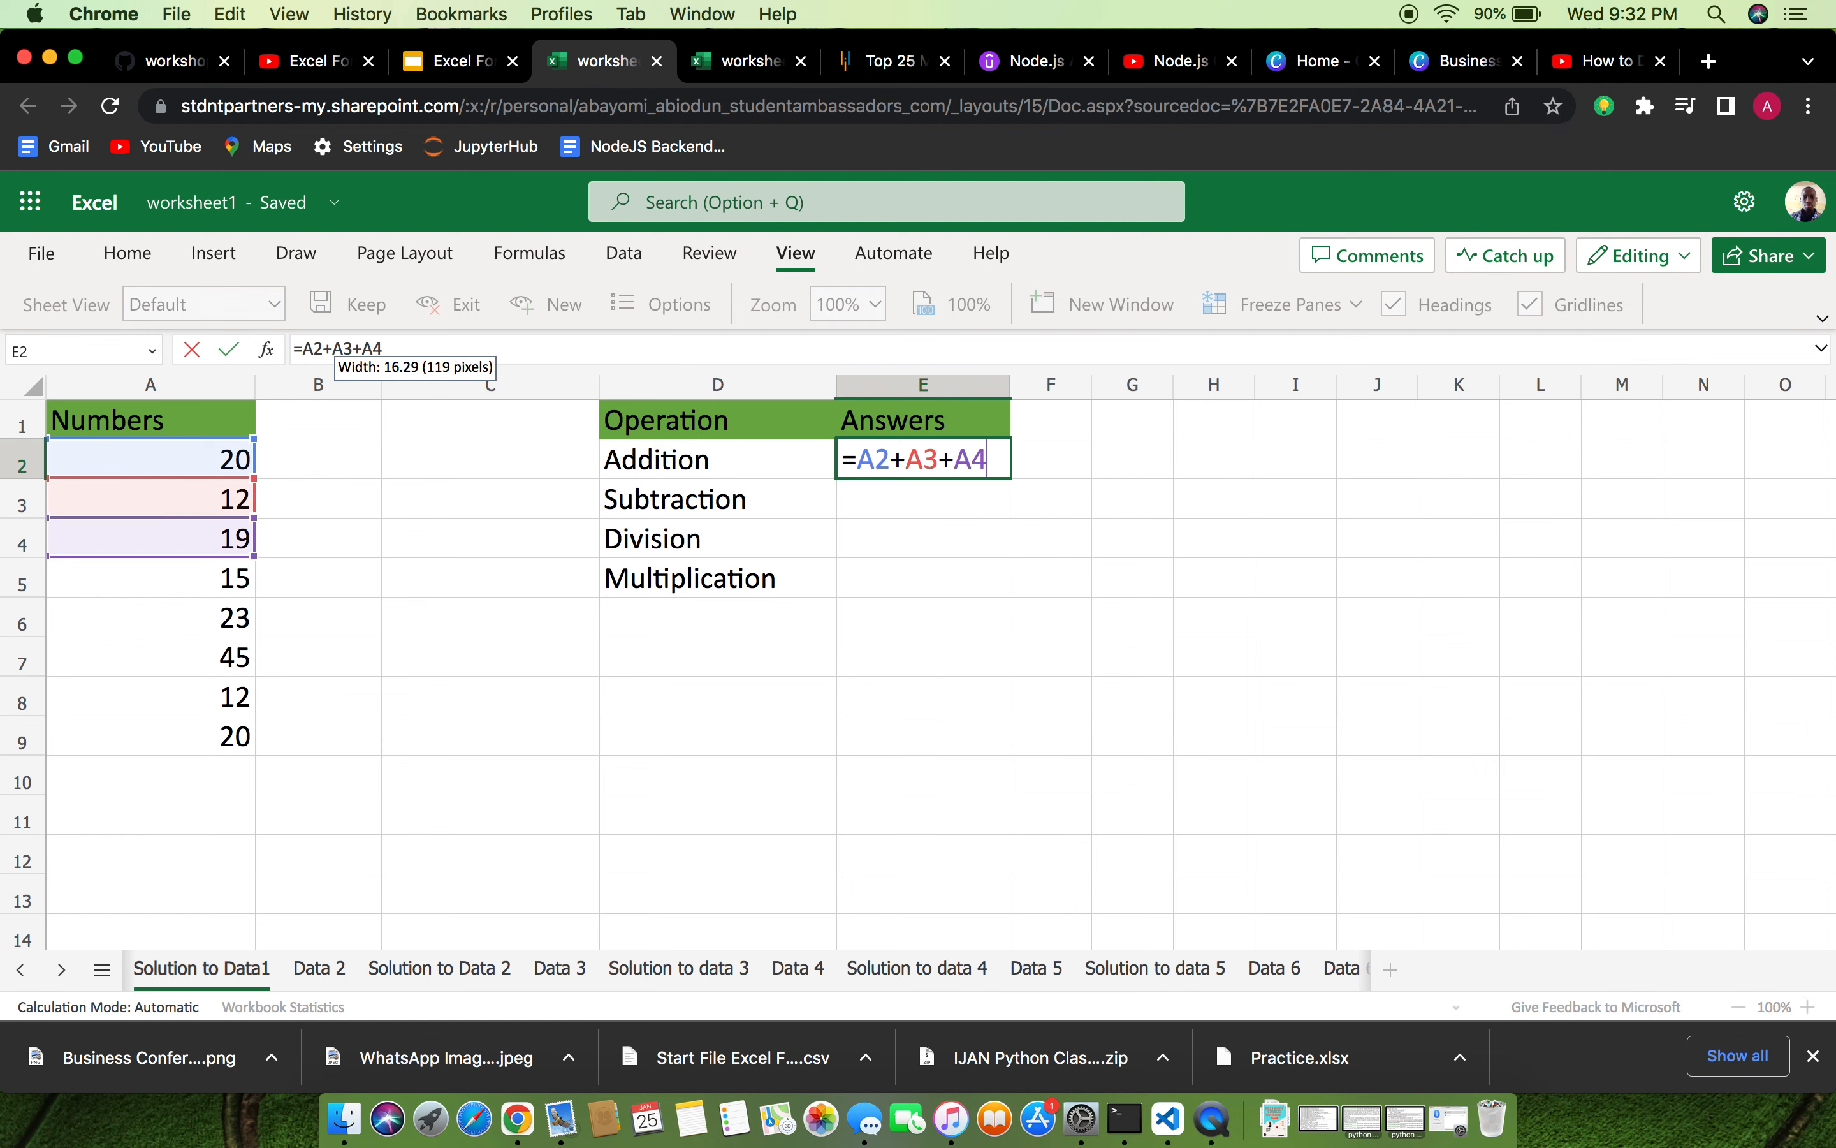
text(+a5)
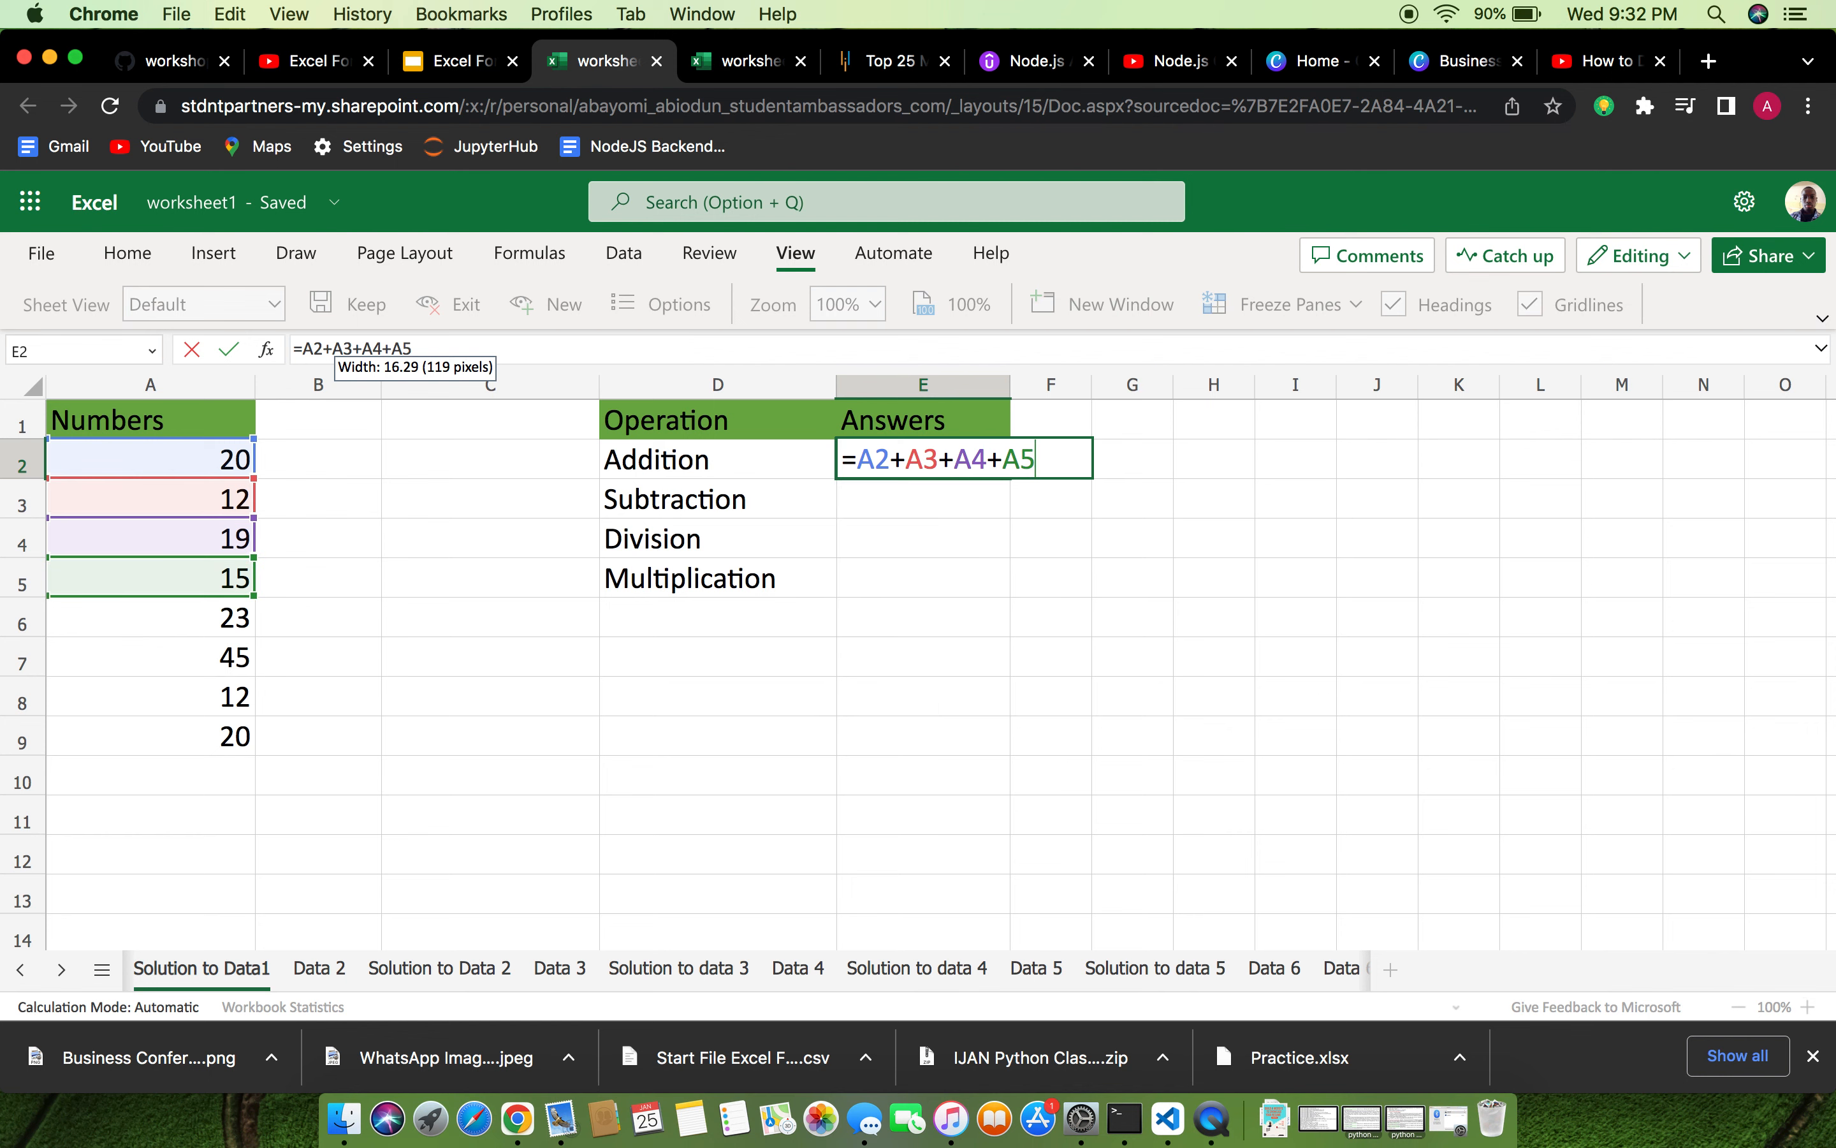
Try to extend the A5 reference in the Addition formula to the range A5:B9.
drag(256, 591, 275, 740)
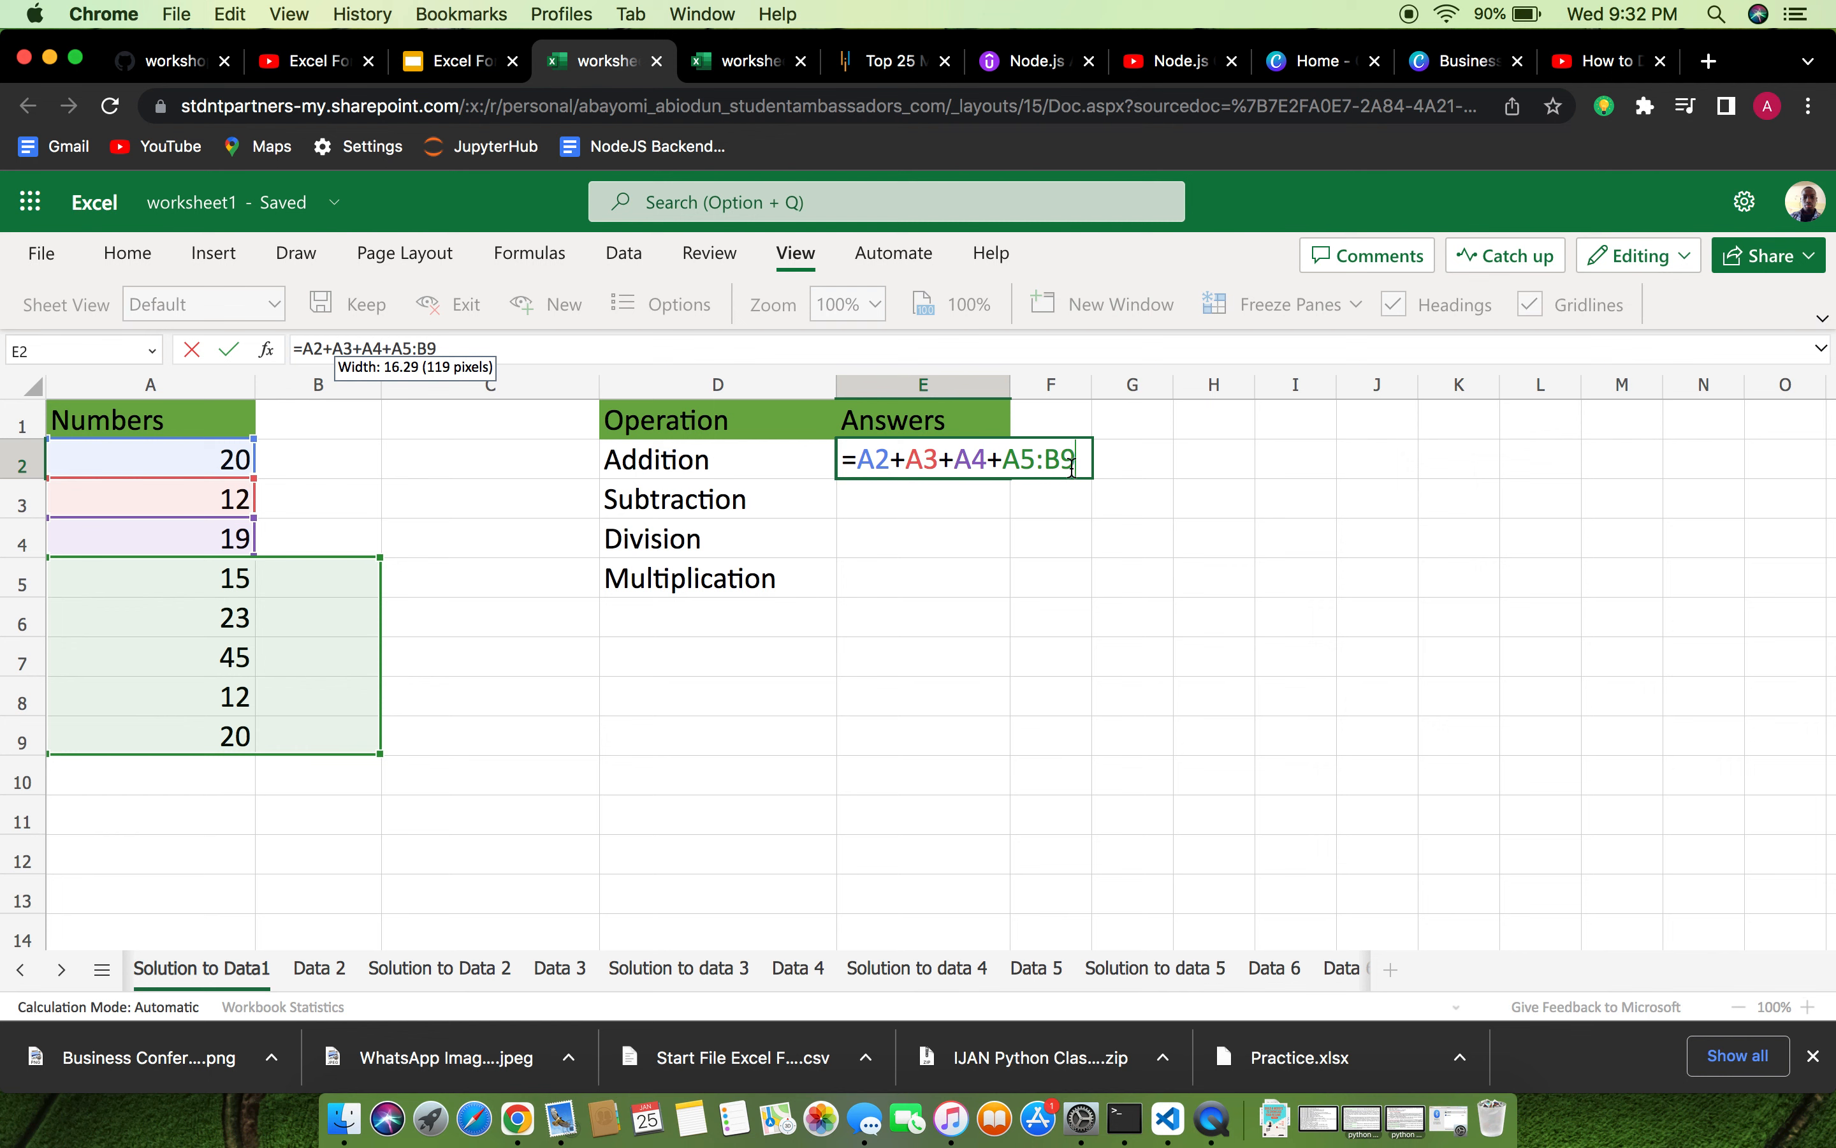
key(BackSpace)
key(BackSpace)
key(BackSpace)
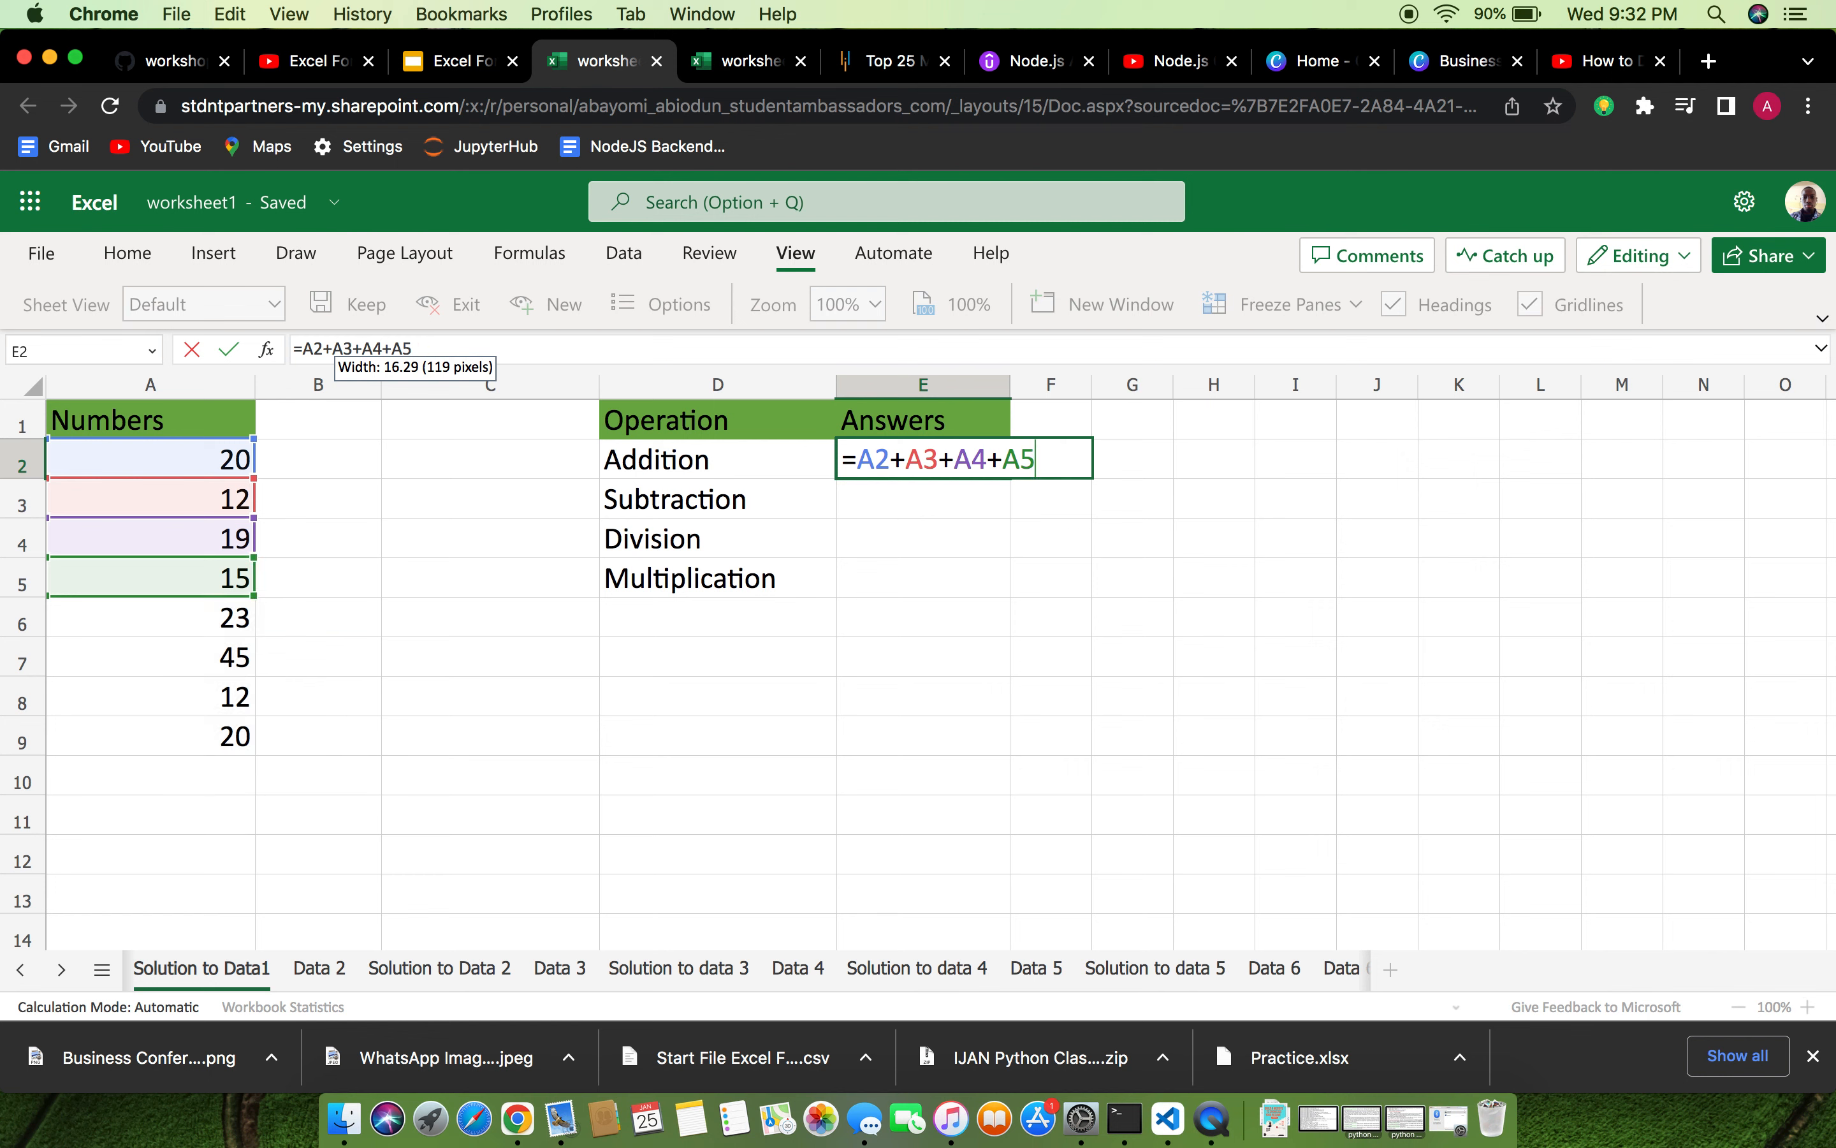
key(BackSpace)
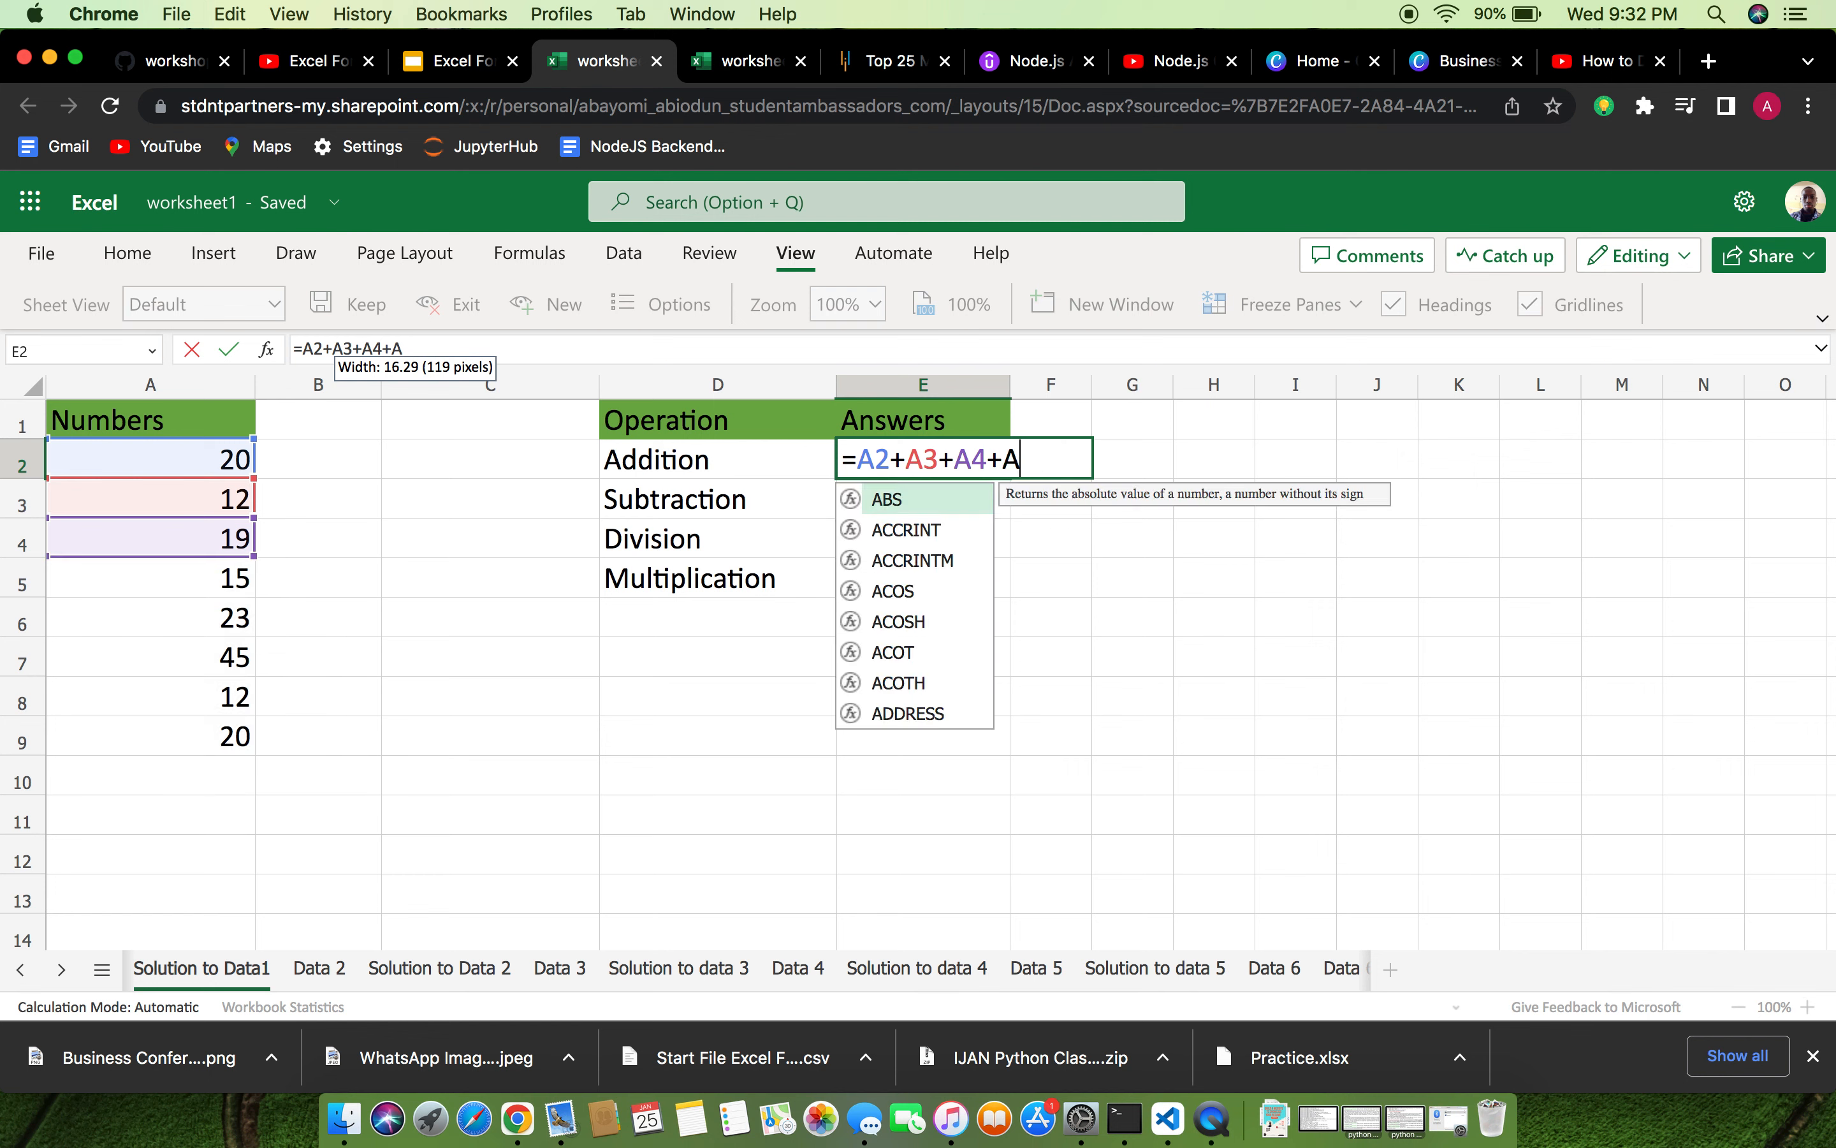
Complete and enter the Addition formula in cell E2 as =A2+A3+A4+A5+A6+A7+A8+A9.
text(5+)
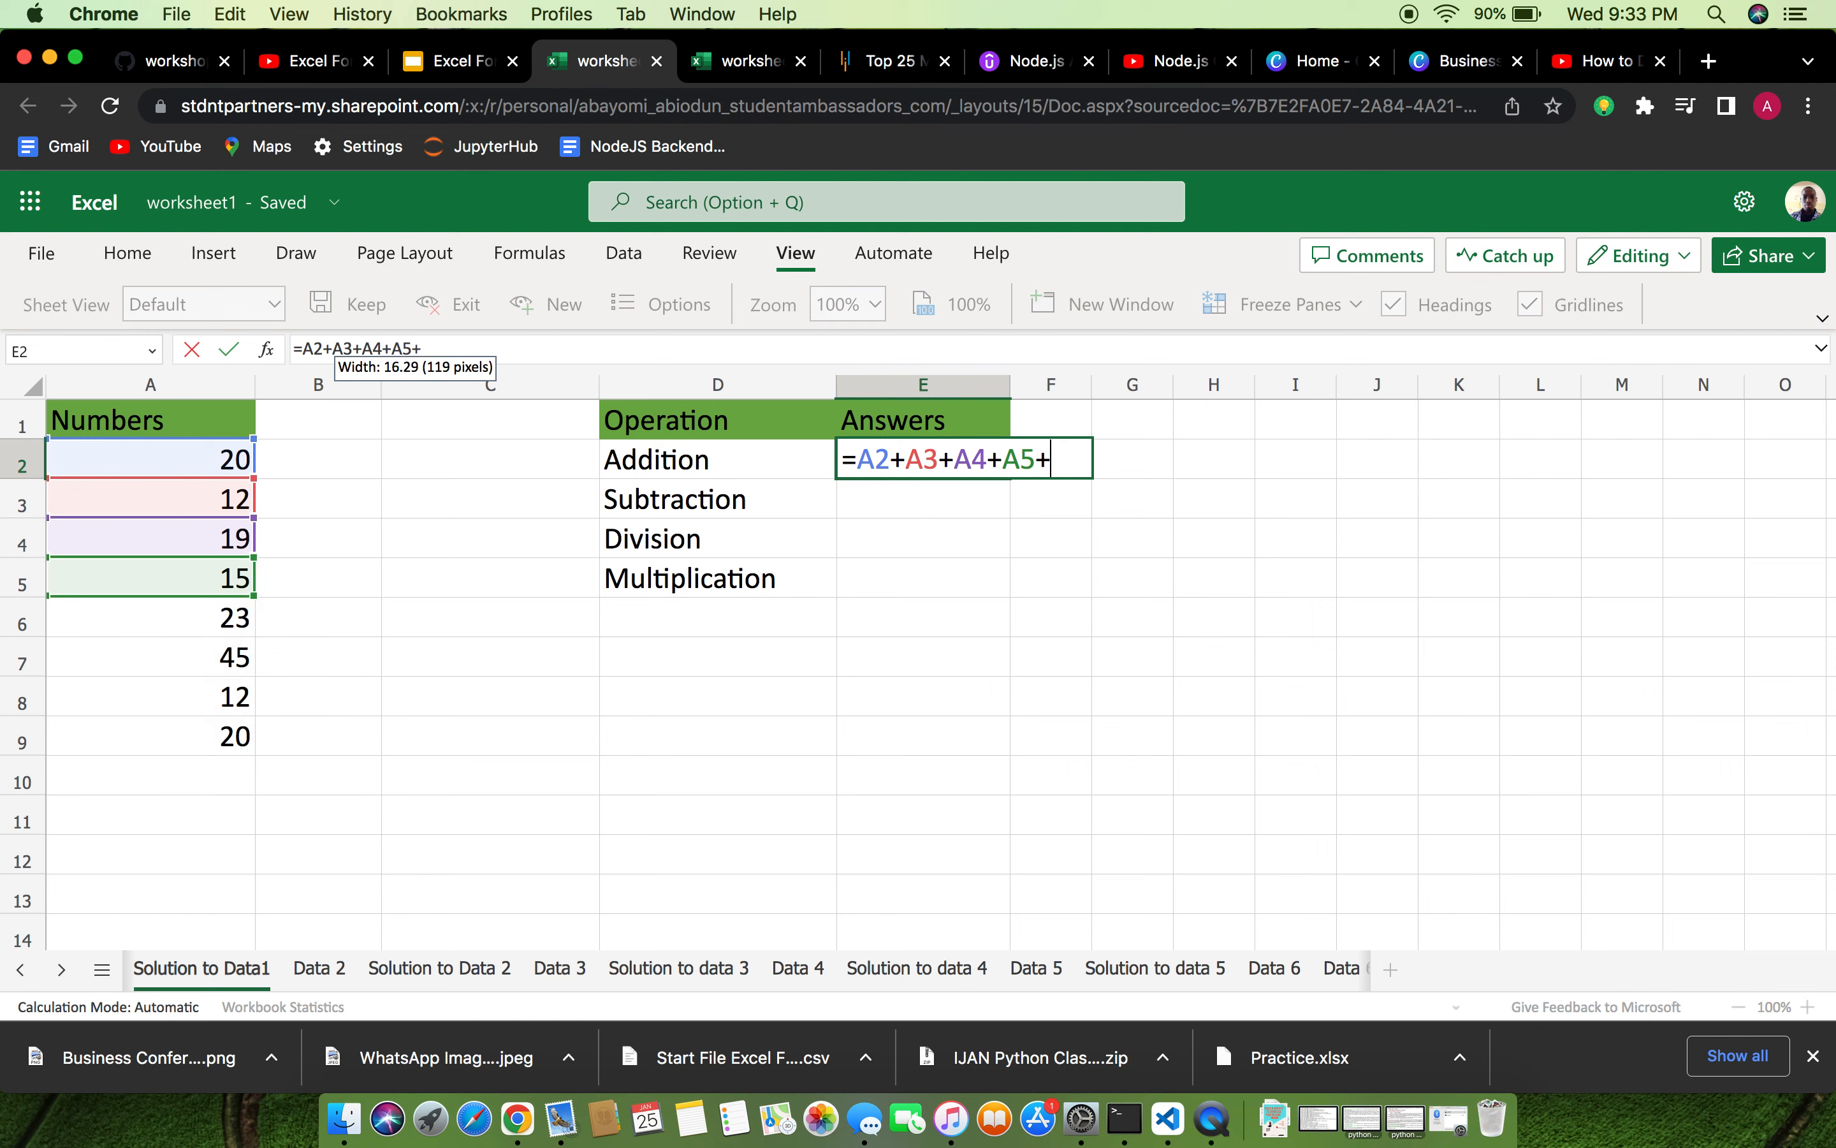
text(A)
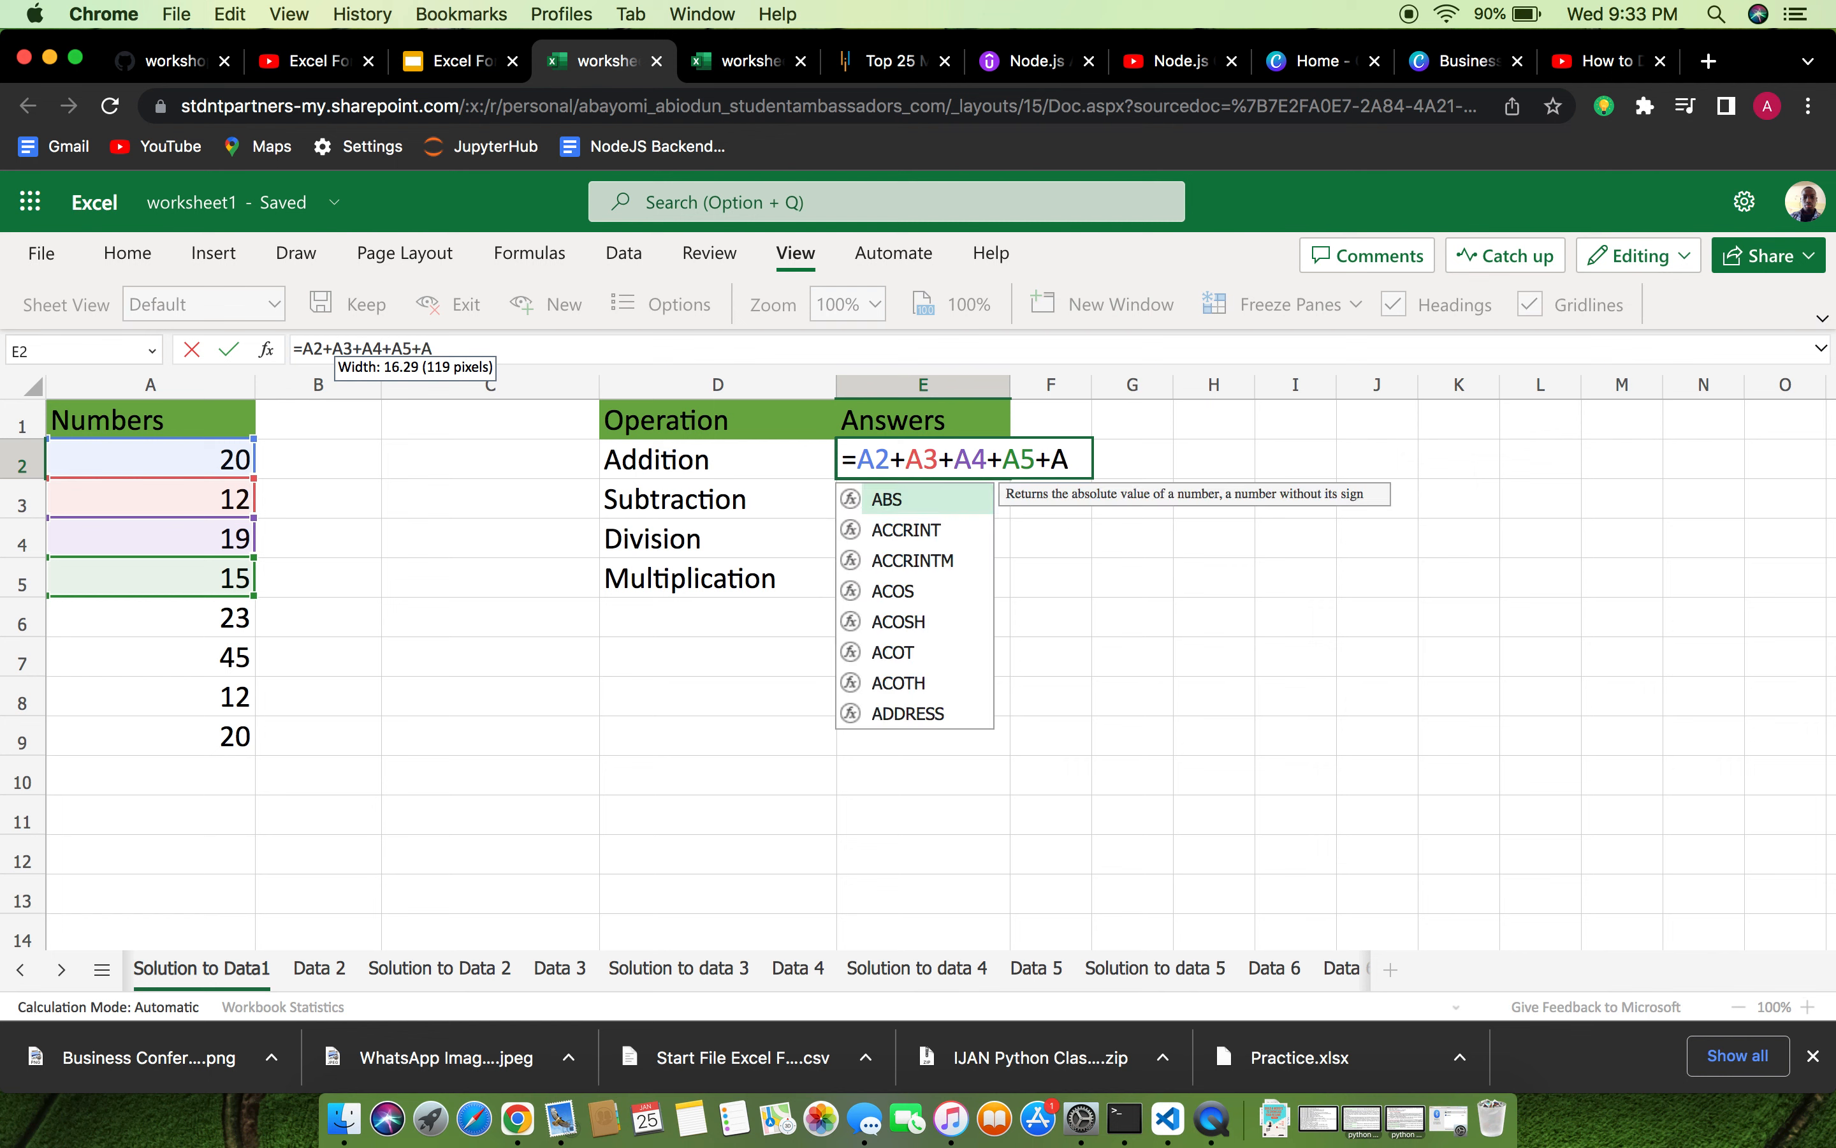
text(^)
text(6)
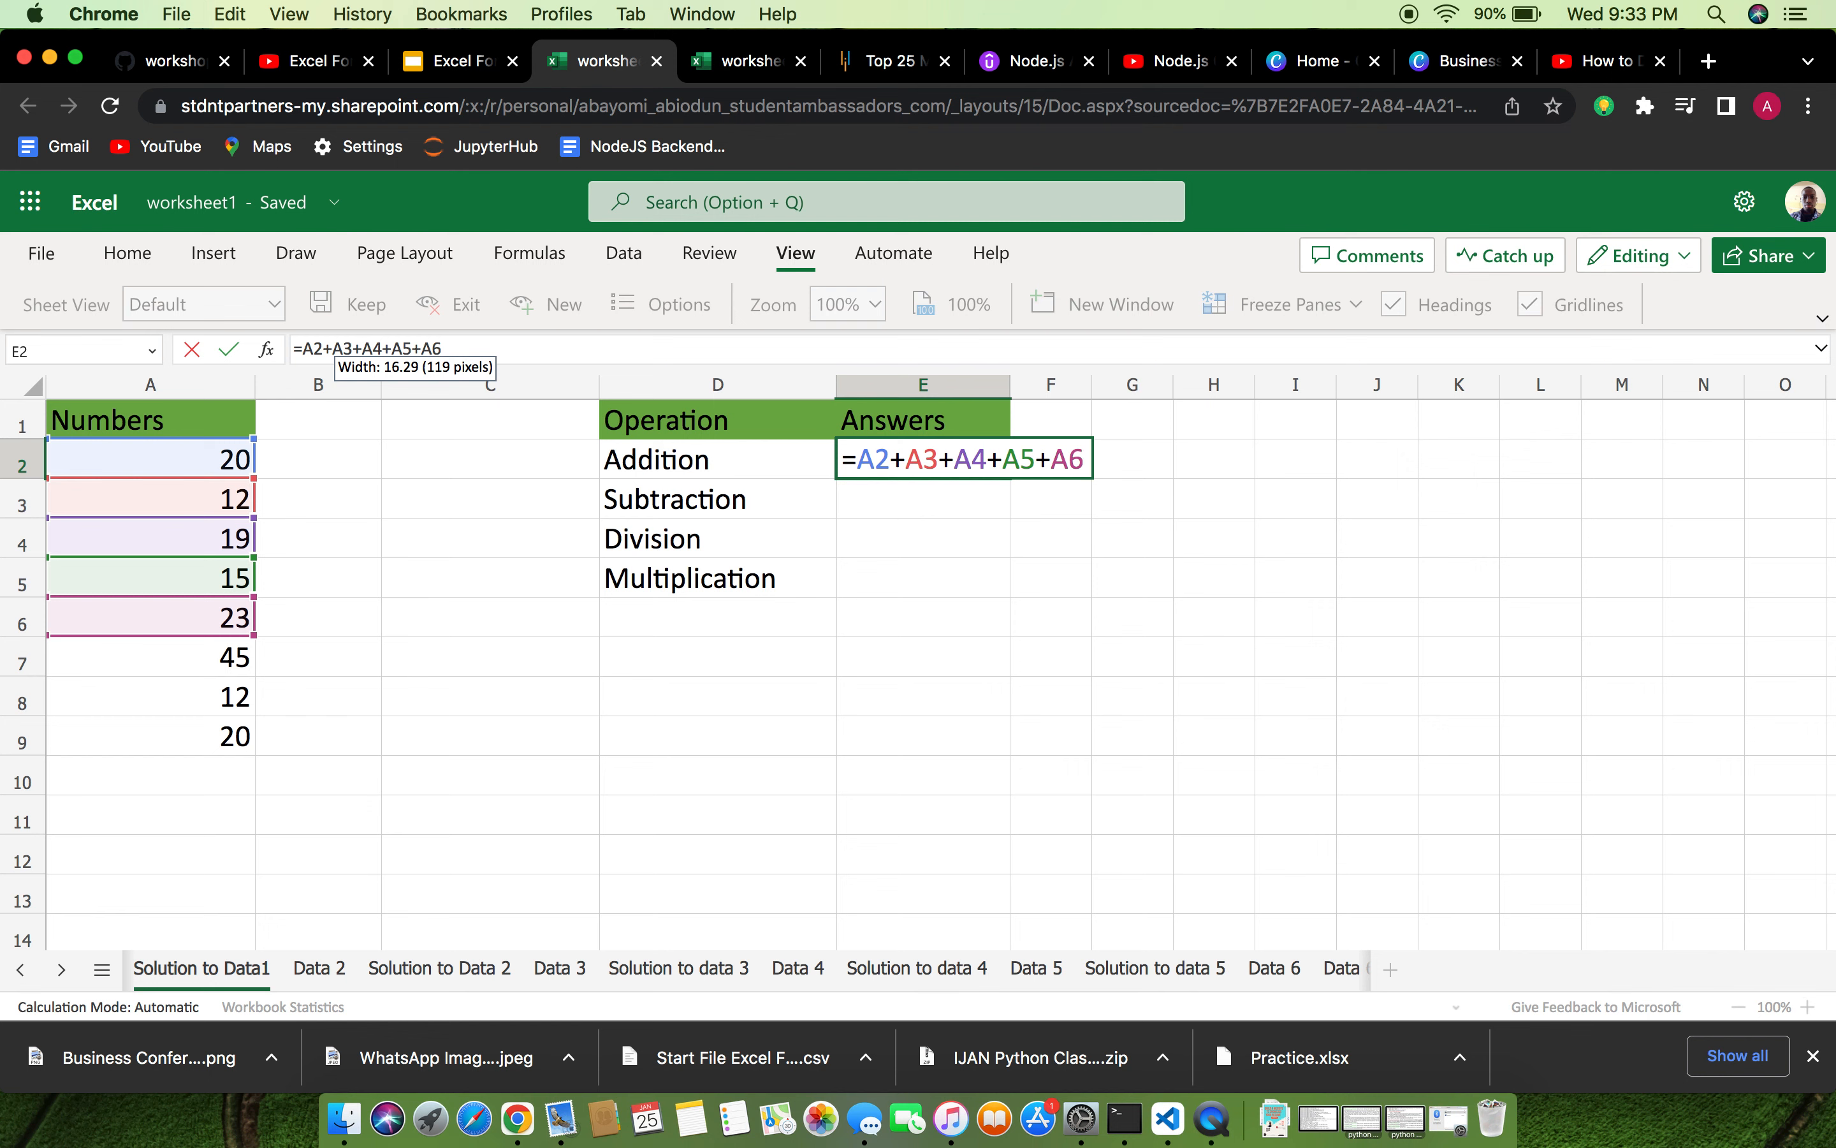
text(+A)
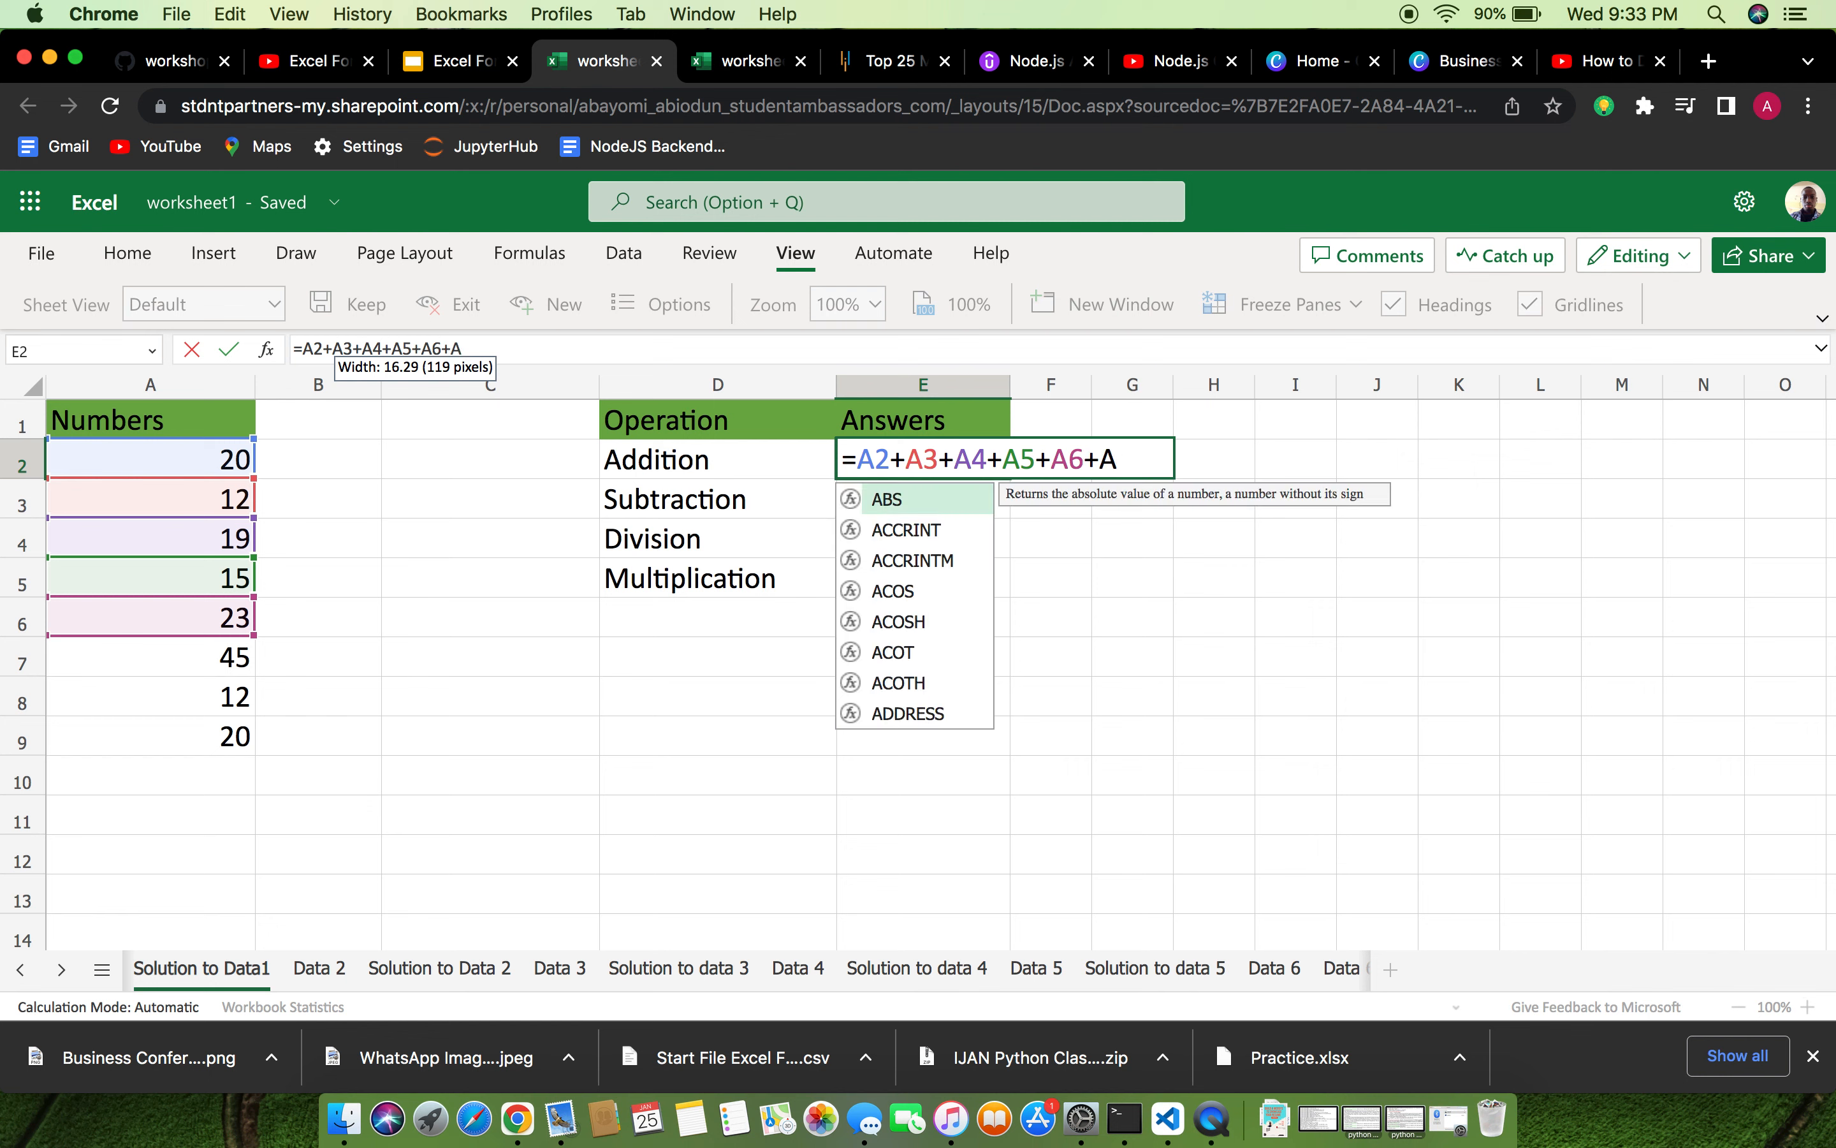
text(7+A)
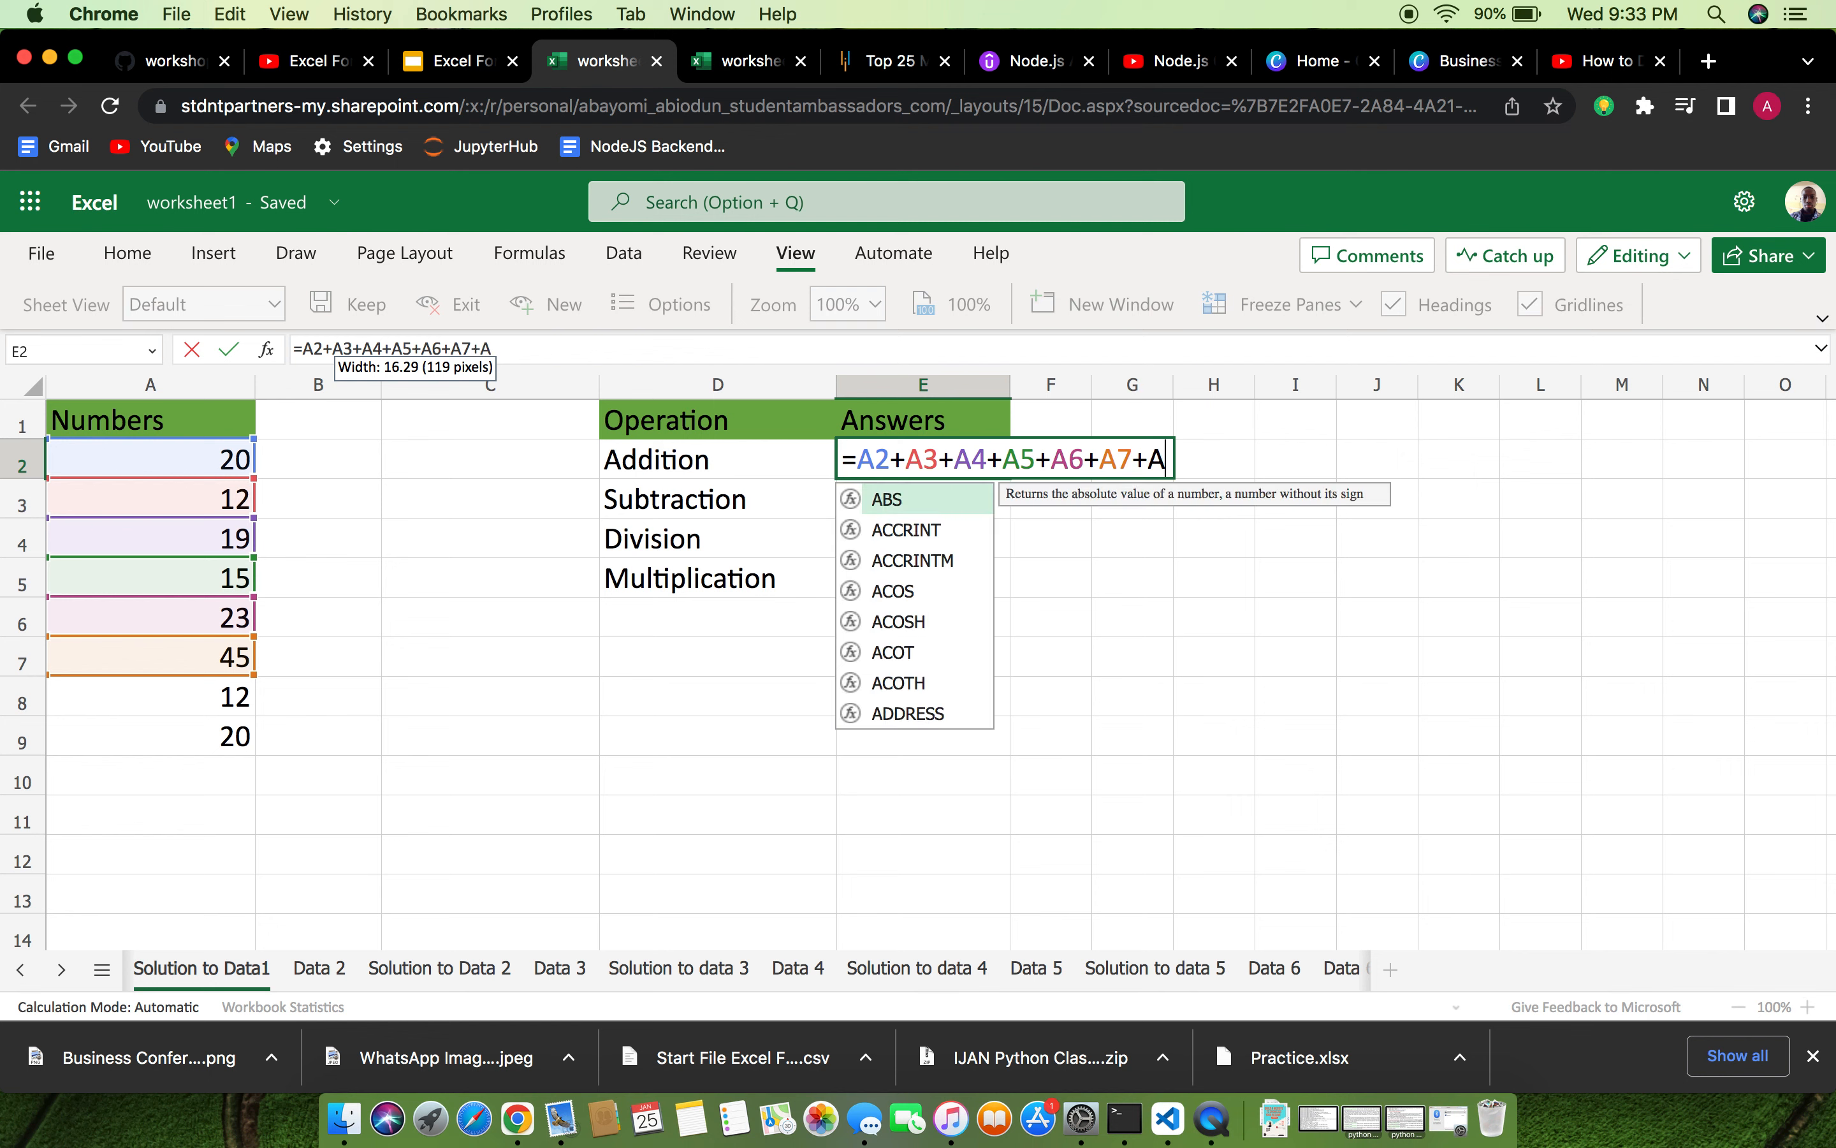
text(*)
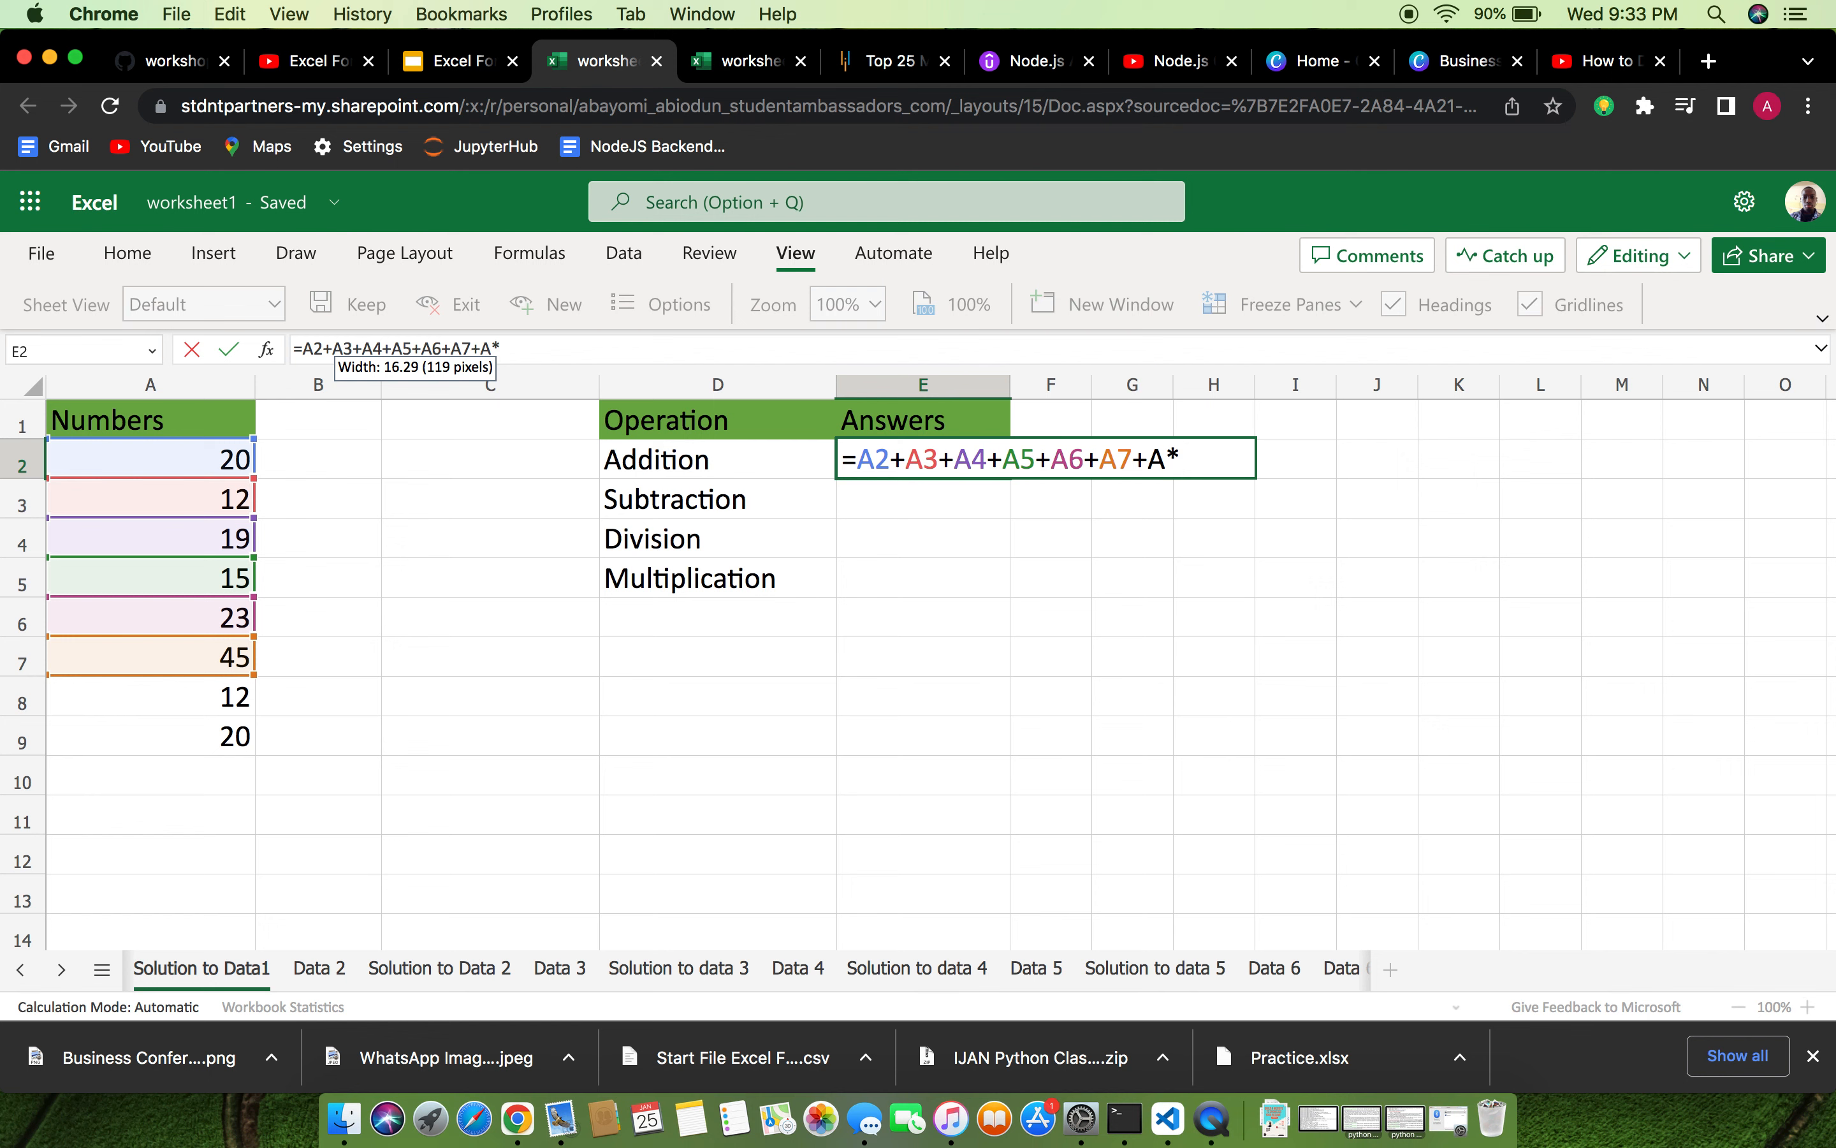
key(BackSpace)
text(9)
key(BackSpace)
text(8)
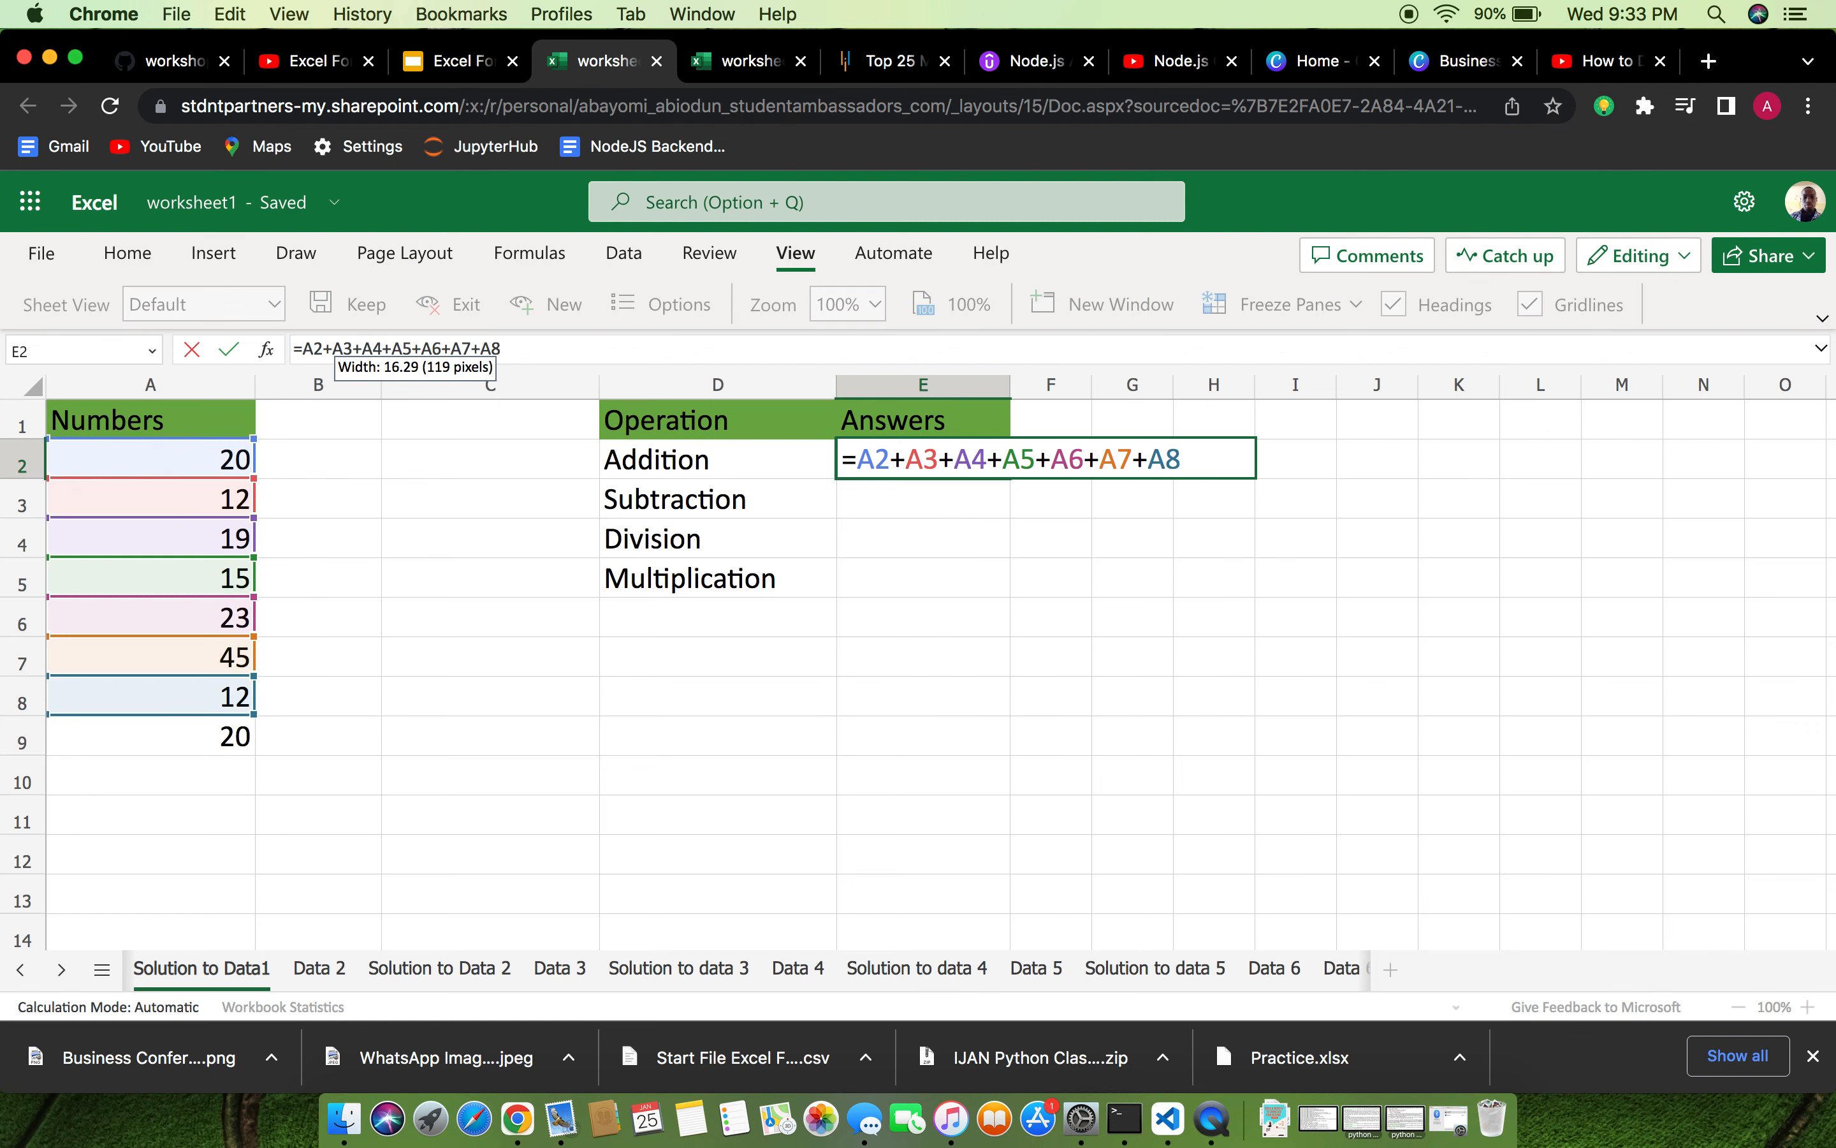
text(+A9)
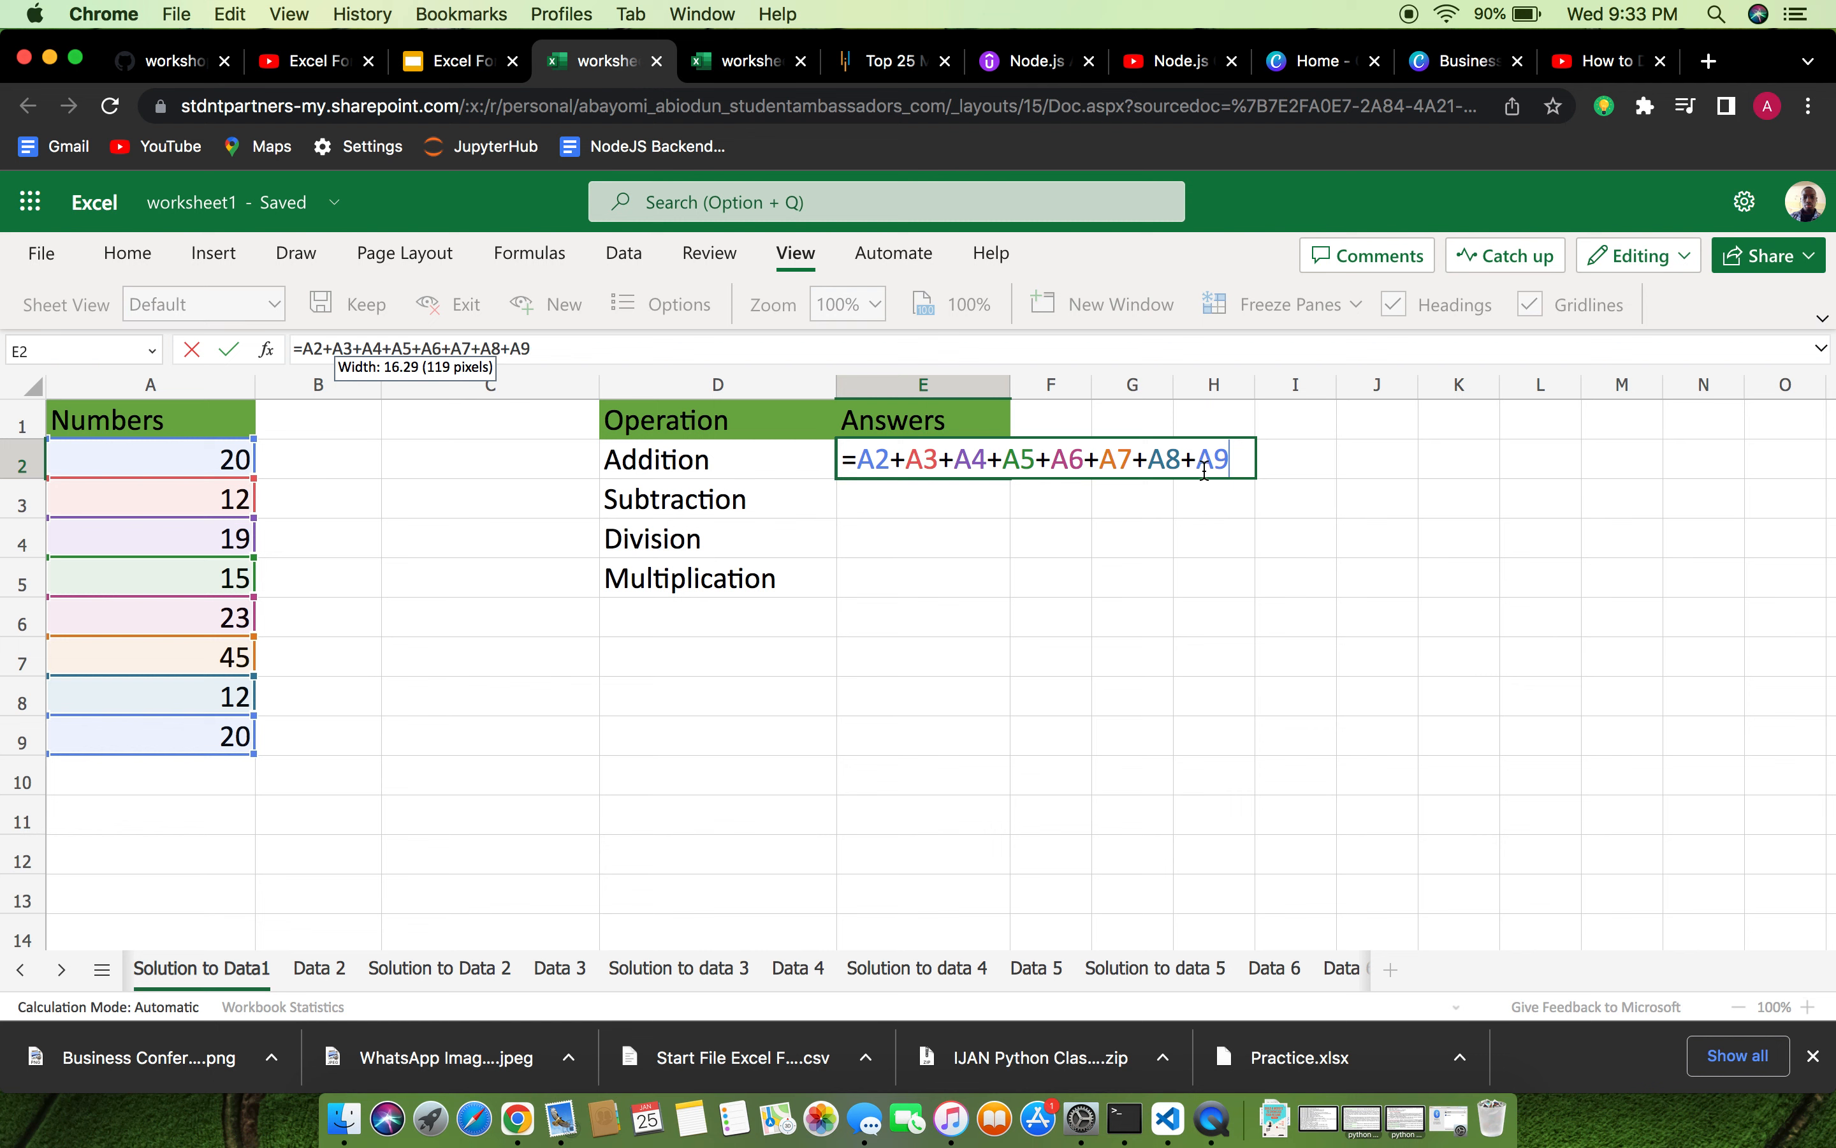
key(Return)
click(977, 462)
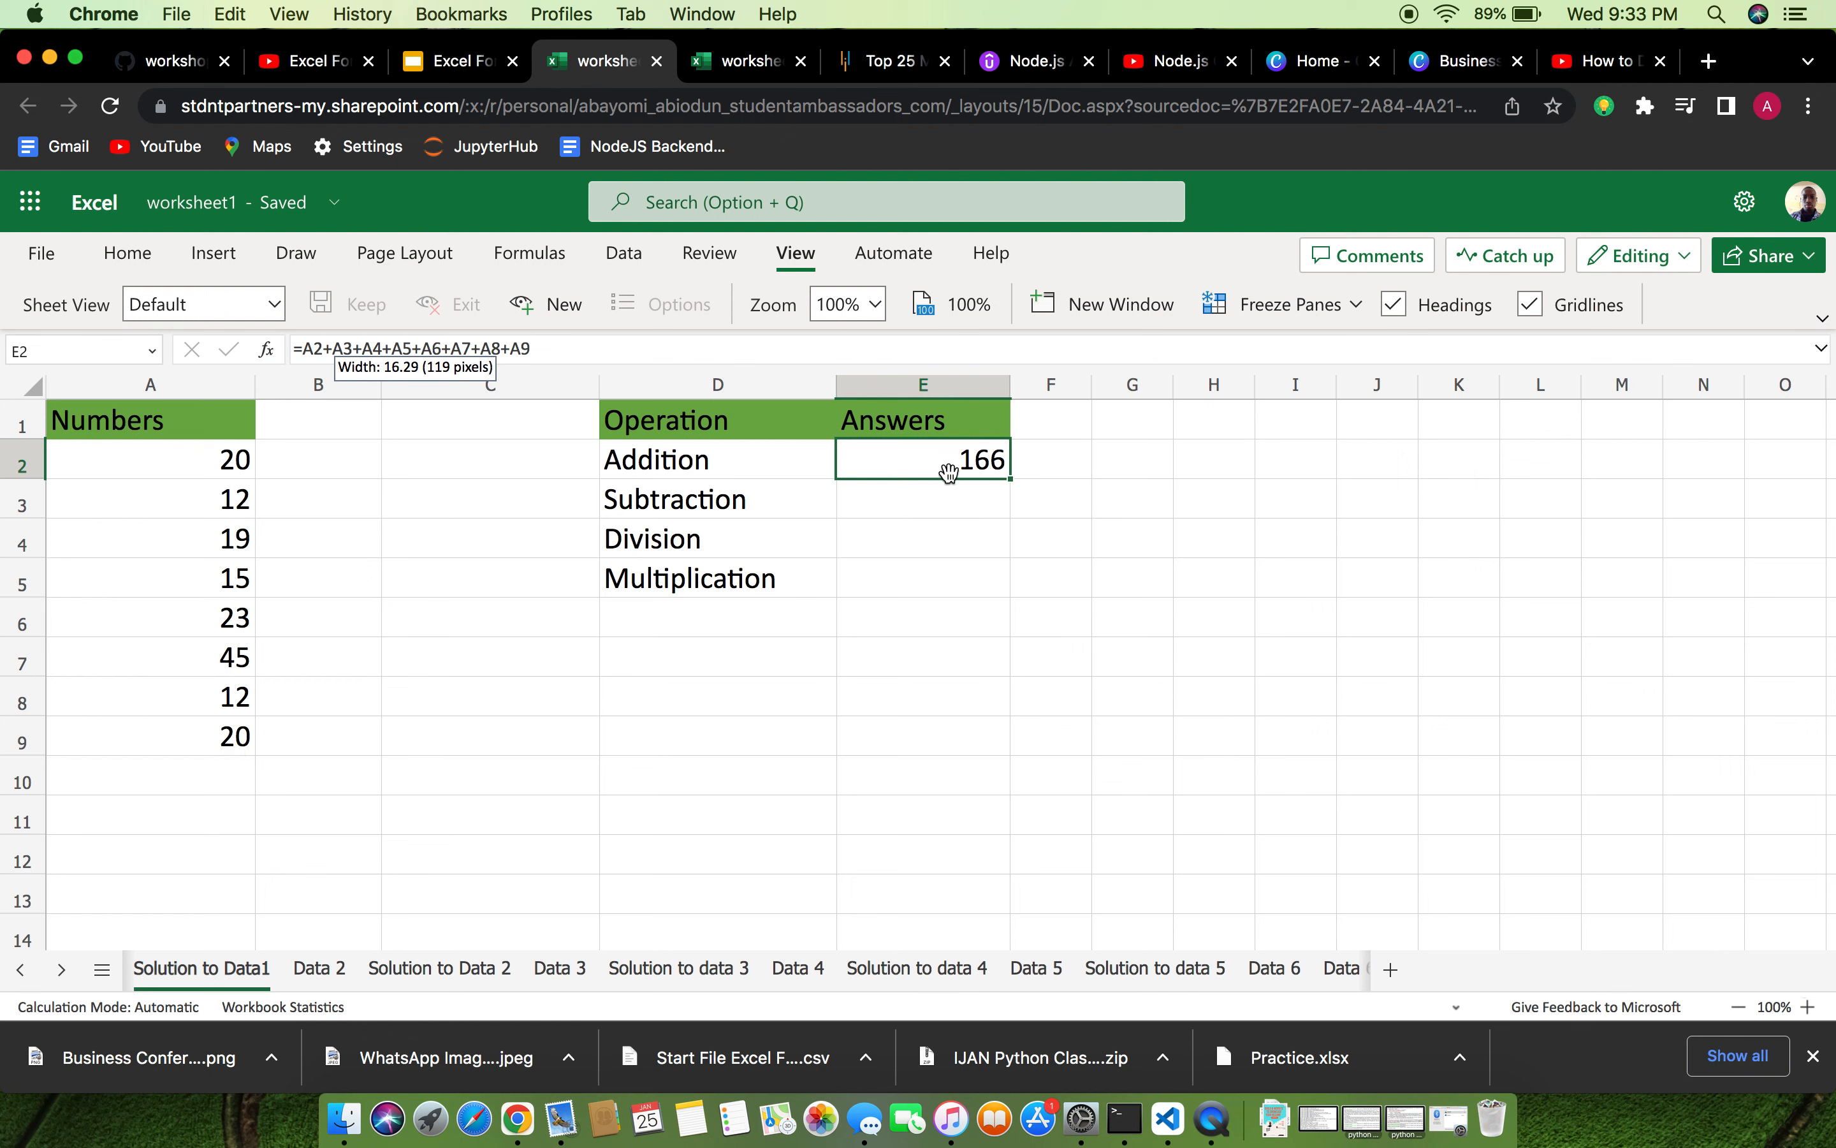
Enter the formula =A2-A3 as the Subtraction answer in cell E3.
click(934, 497)
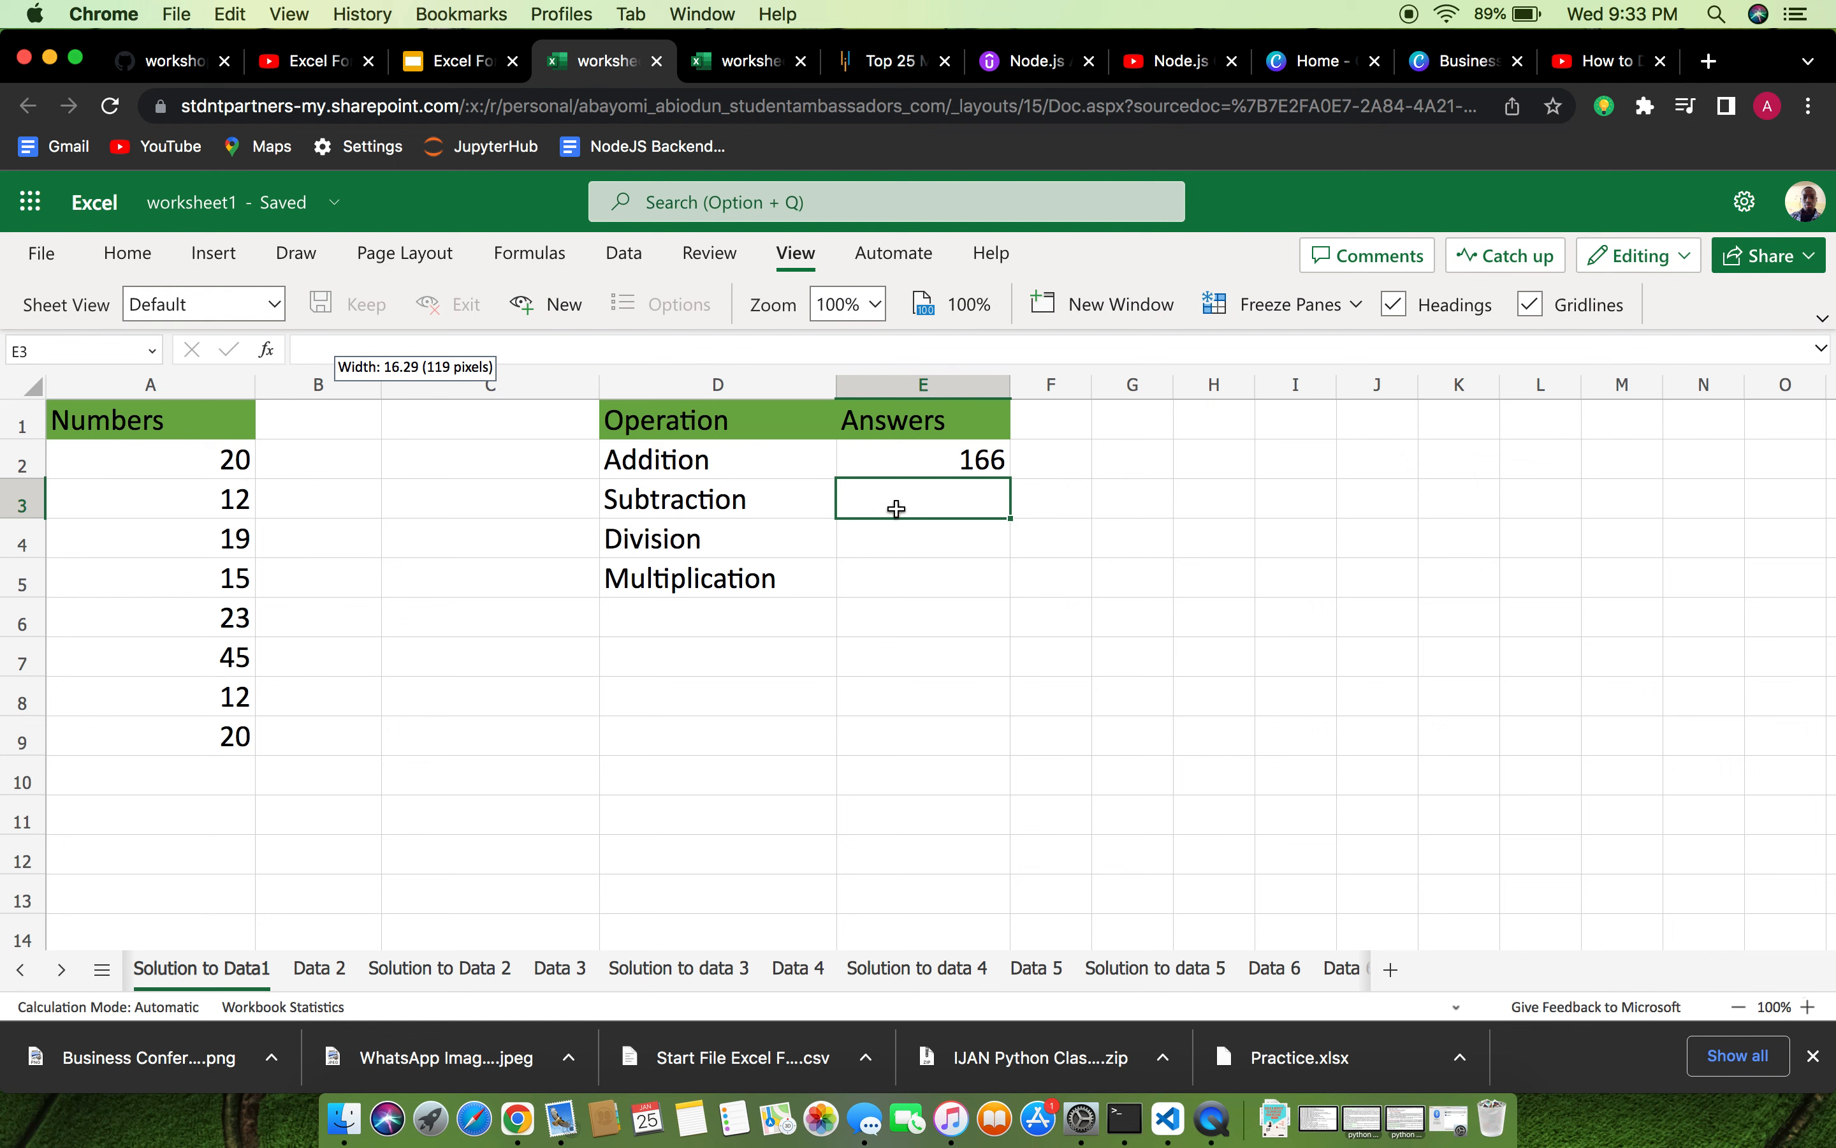
text(A)
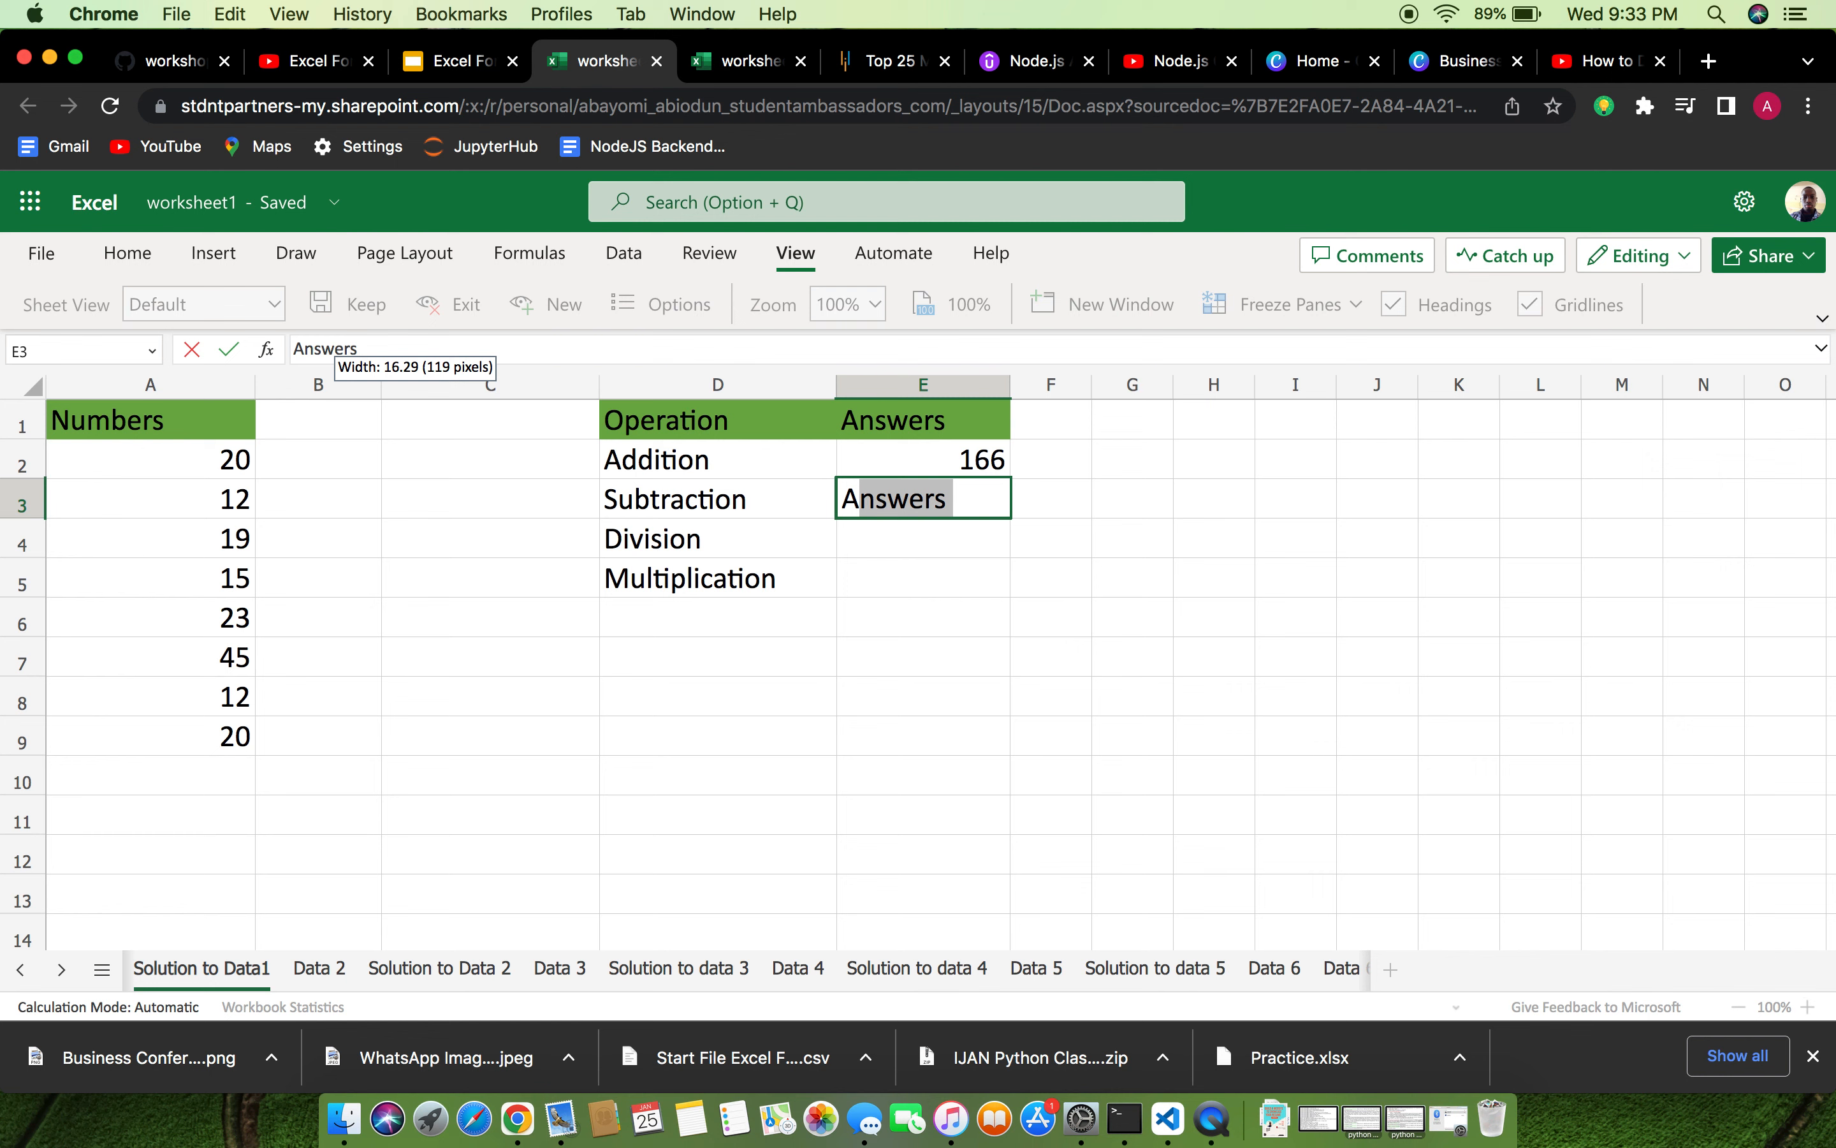
text(22)
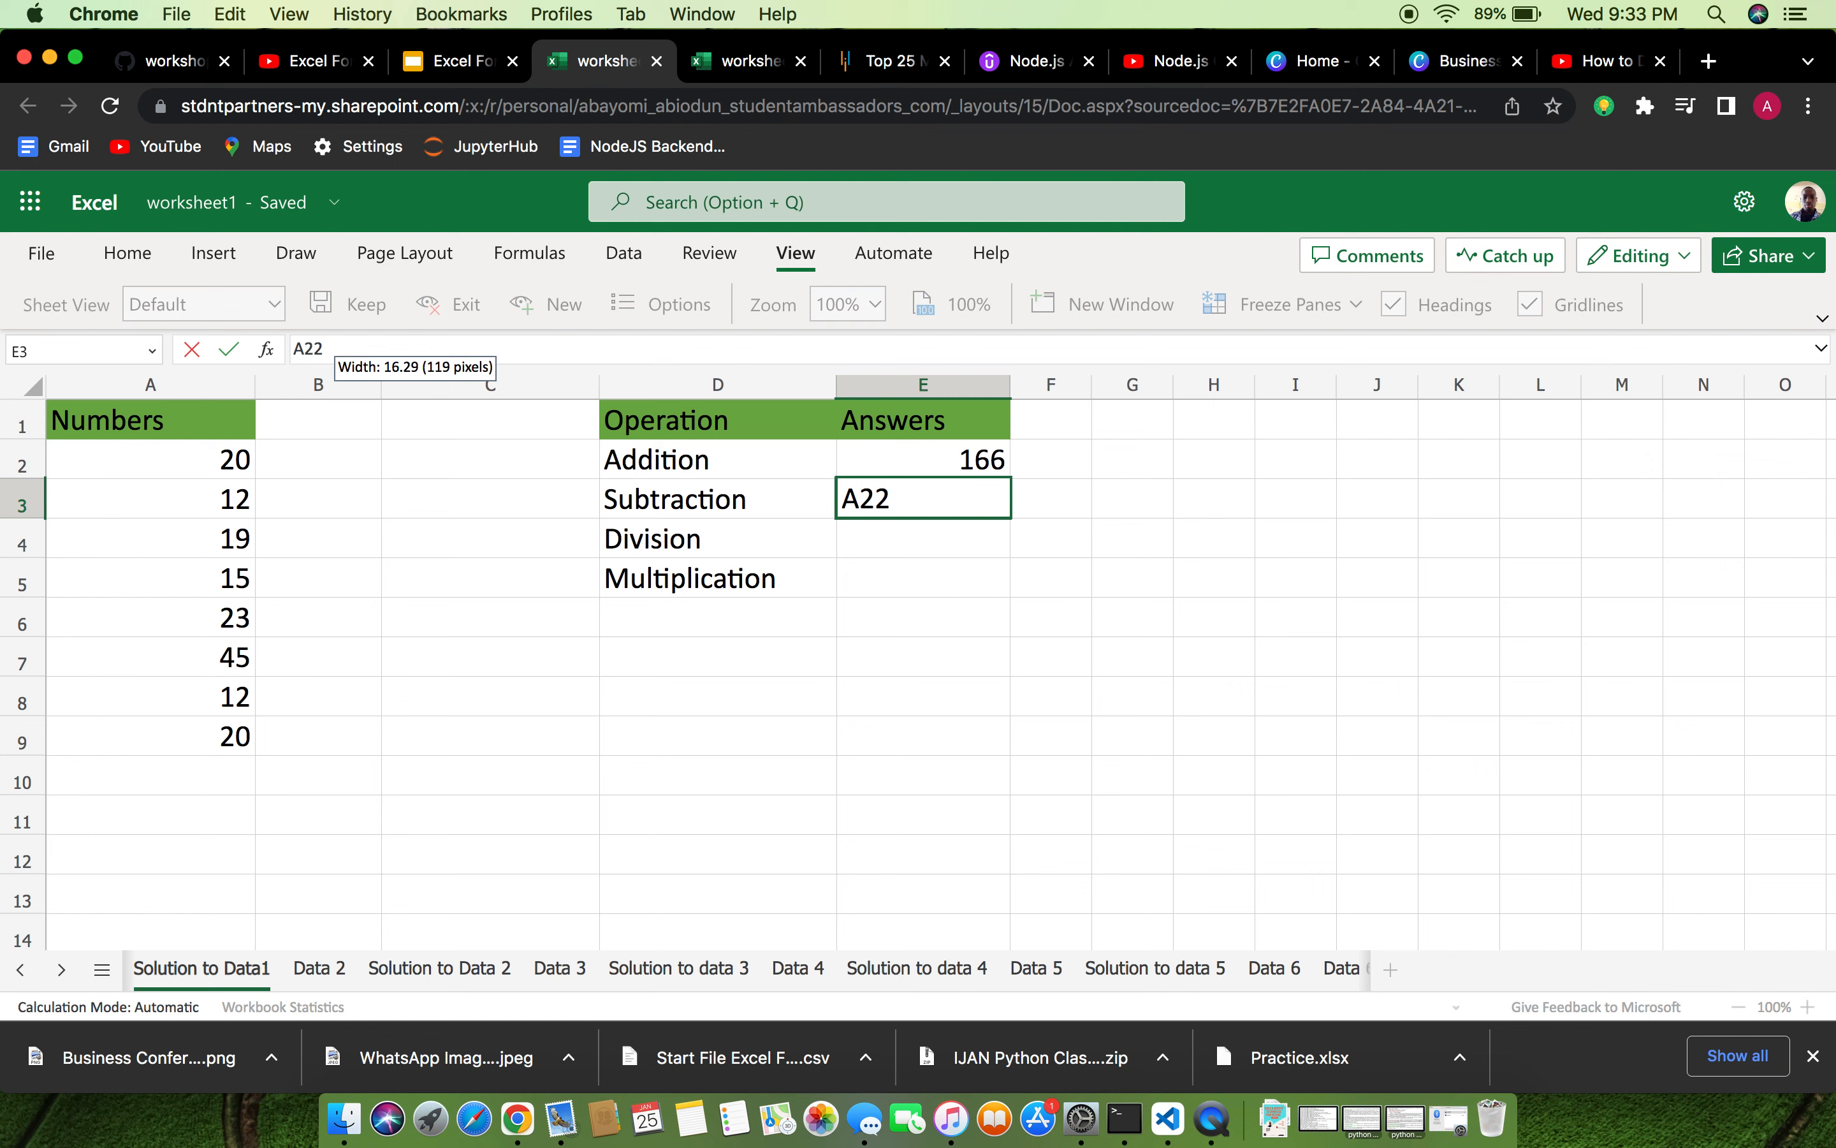
key(BackSpace)
key(BackSpace)
key(BackSpace)
text(=A)
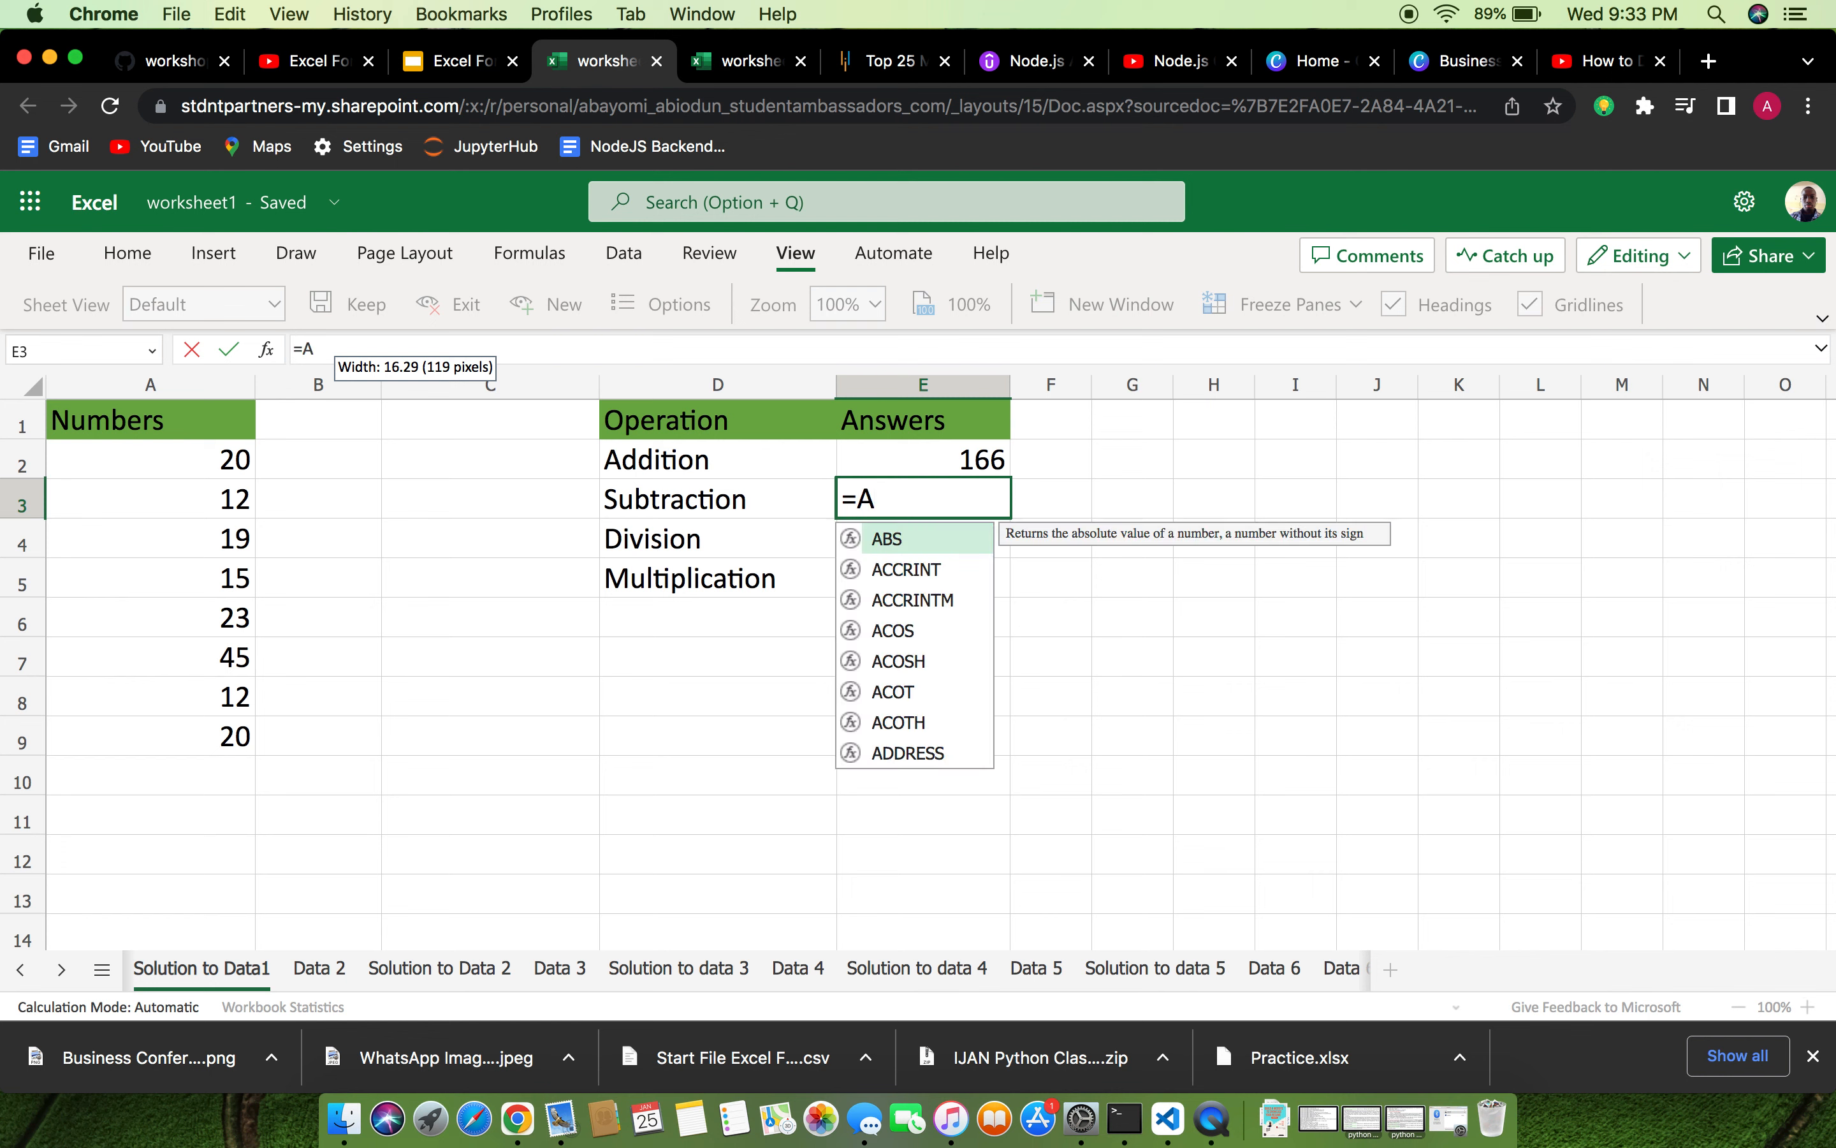
text(2)
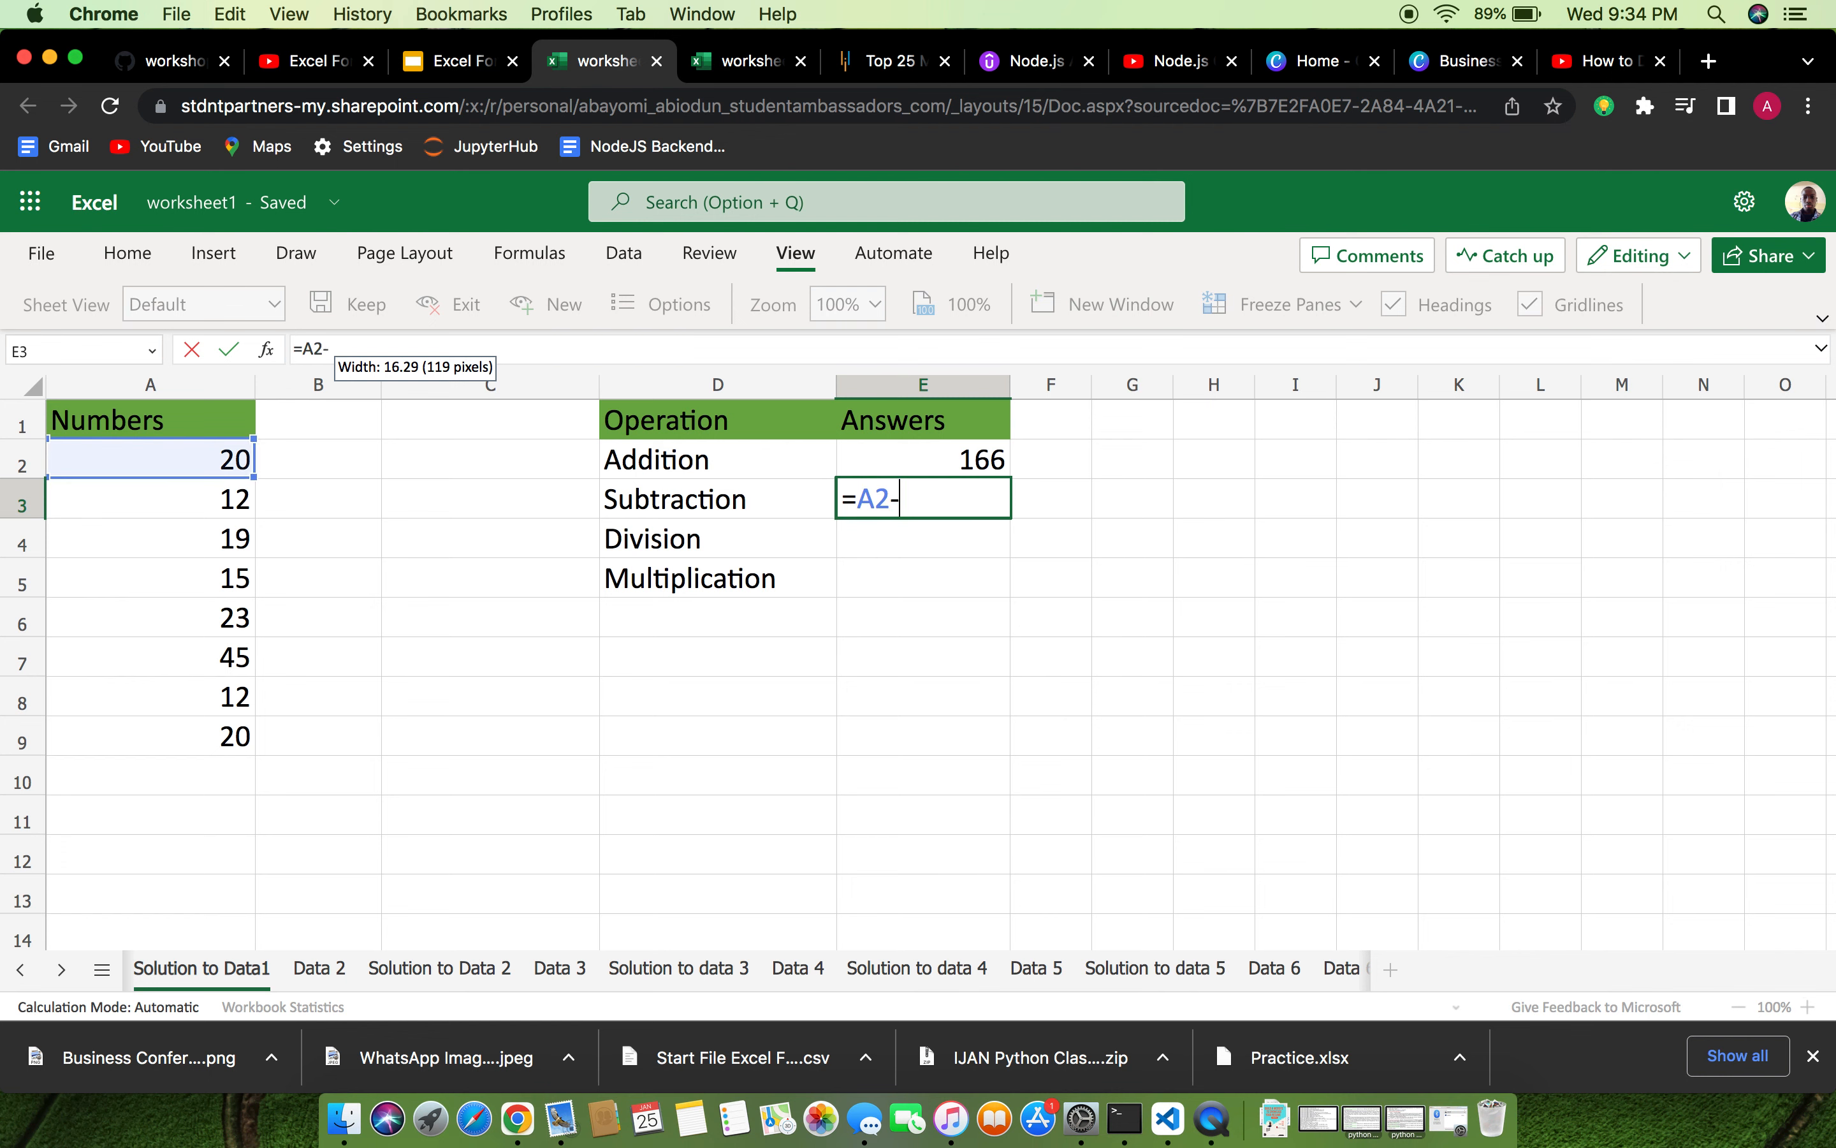
text(-A)
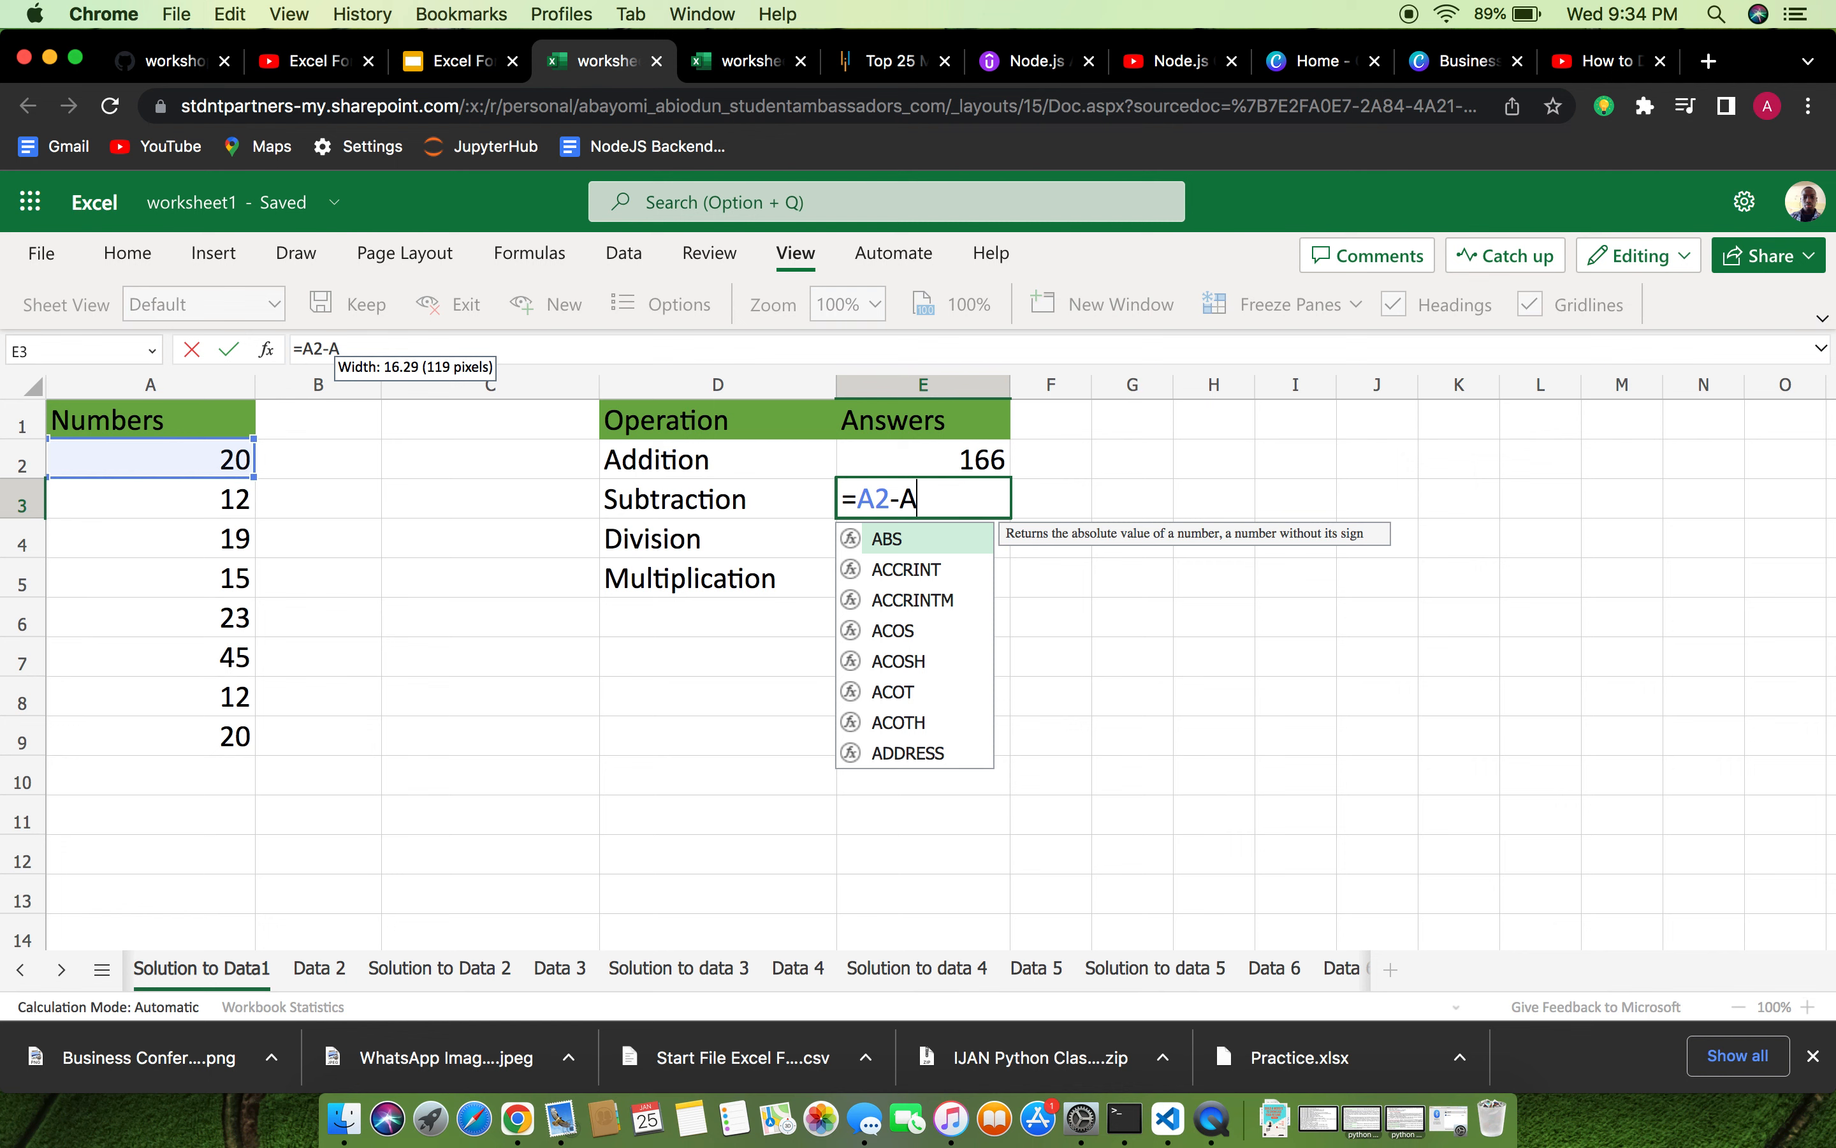
text(3)
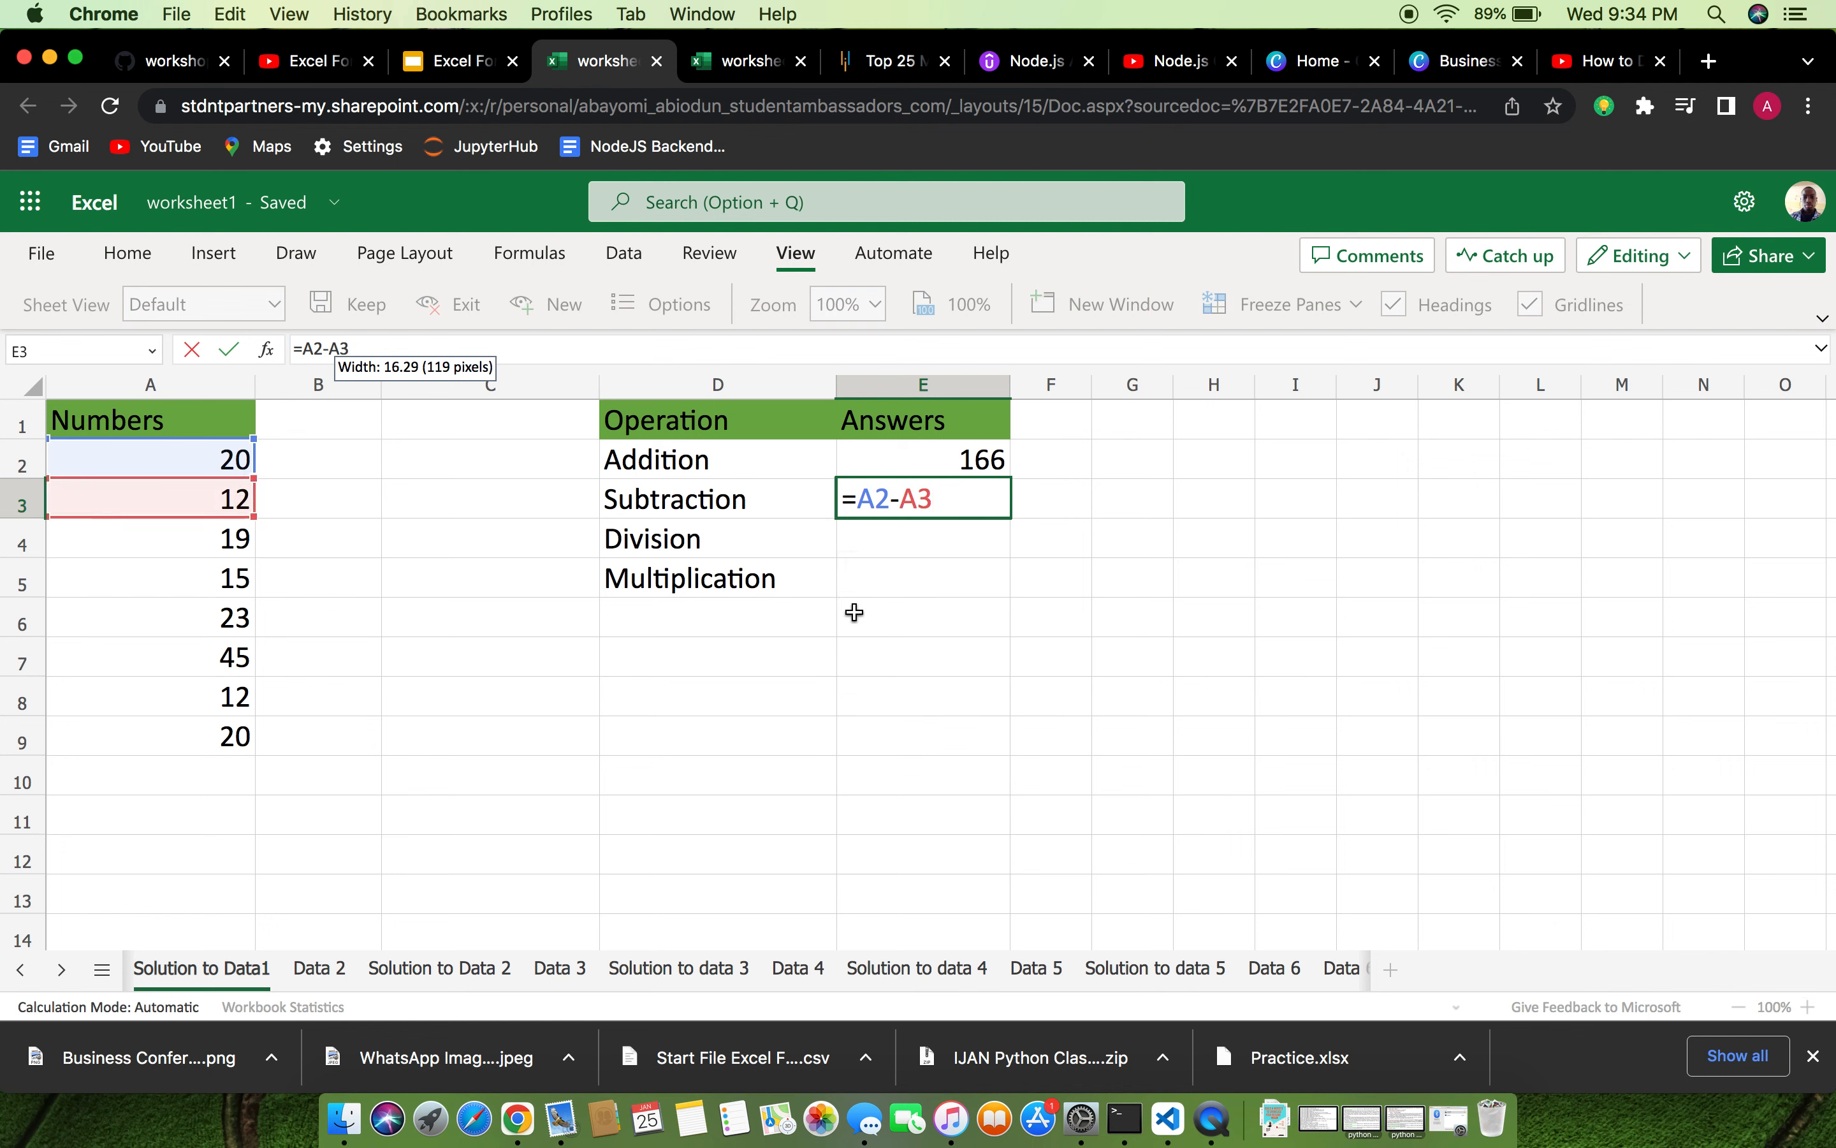
key(Return)
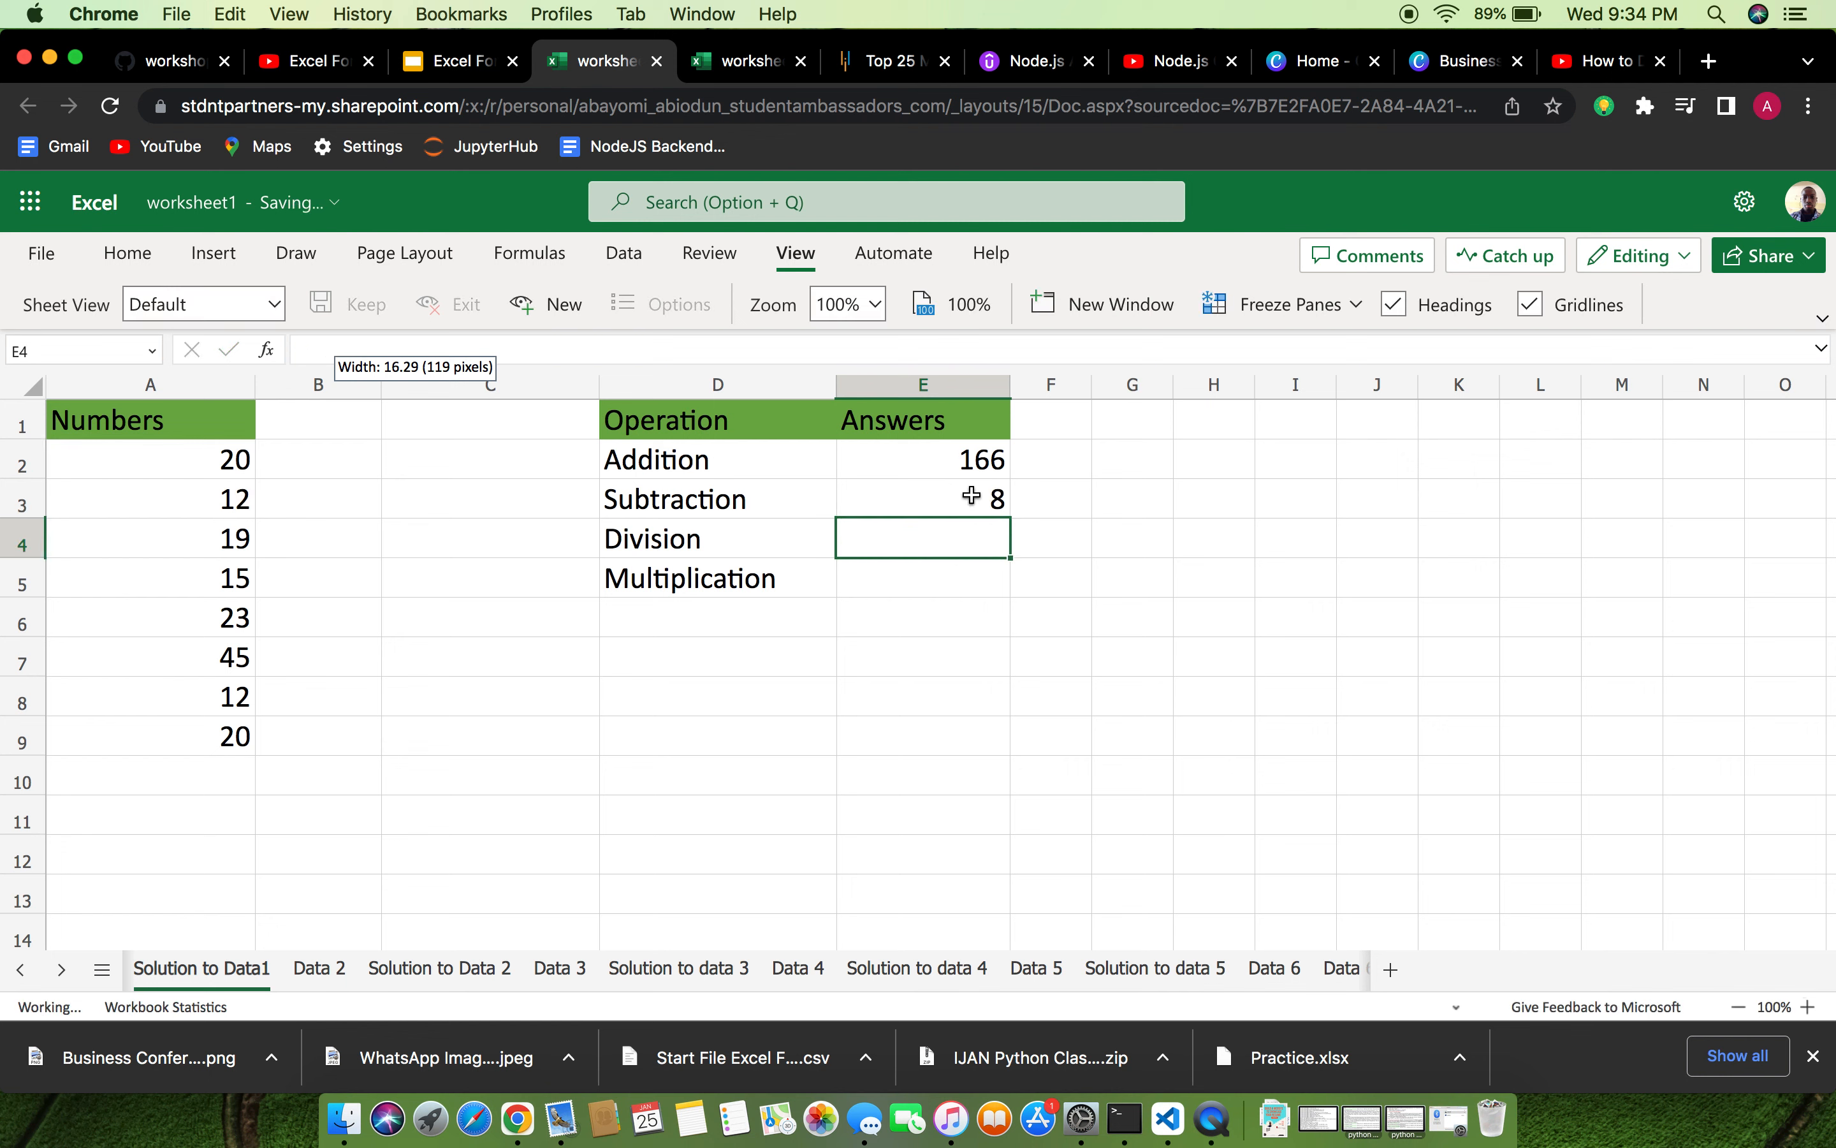
click(971, 496)
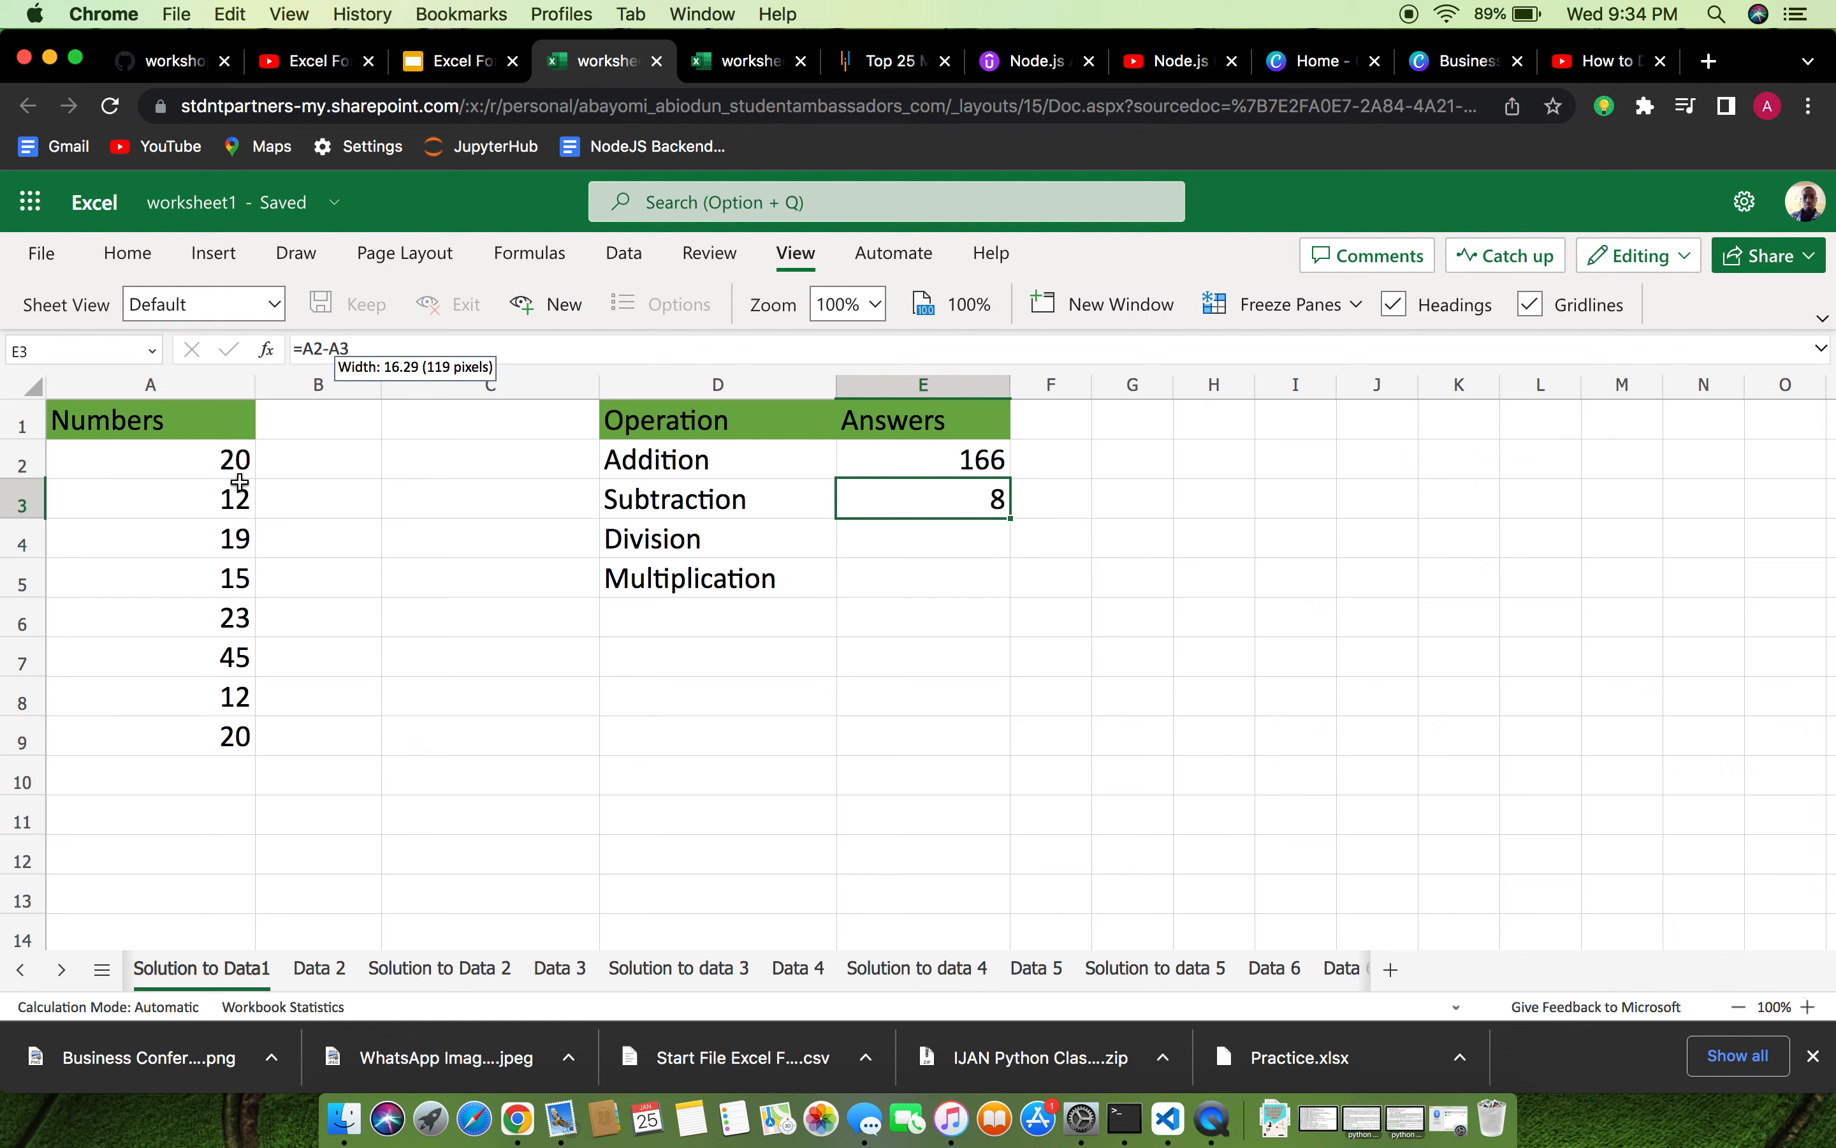
Enter A7/5 as the Division answer in cell E4.
click(971, 541)
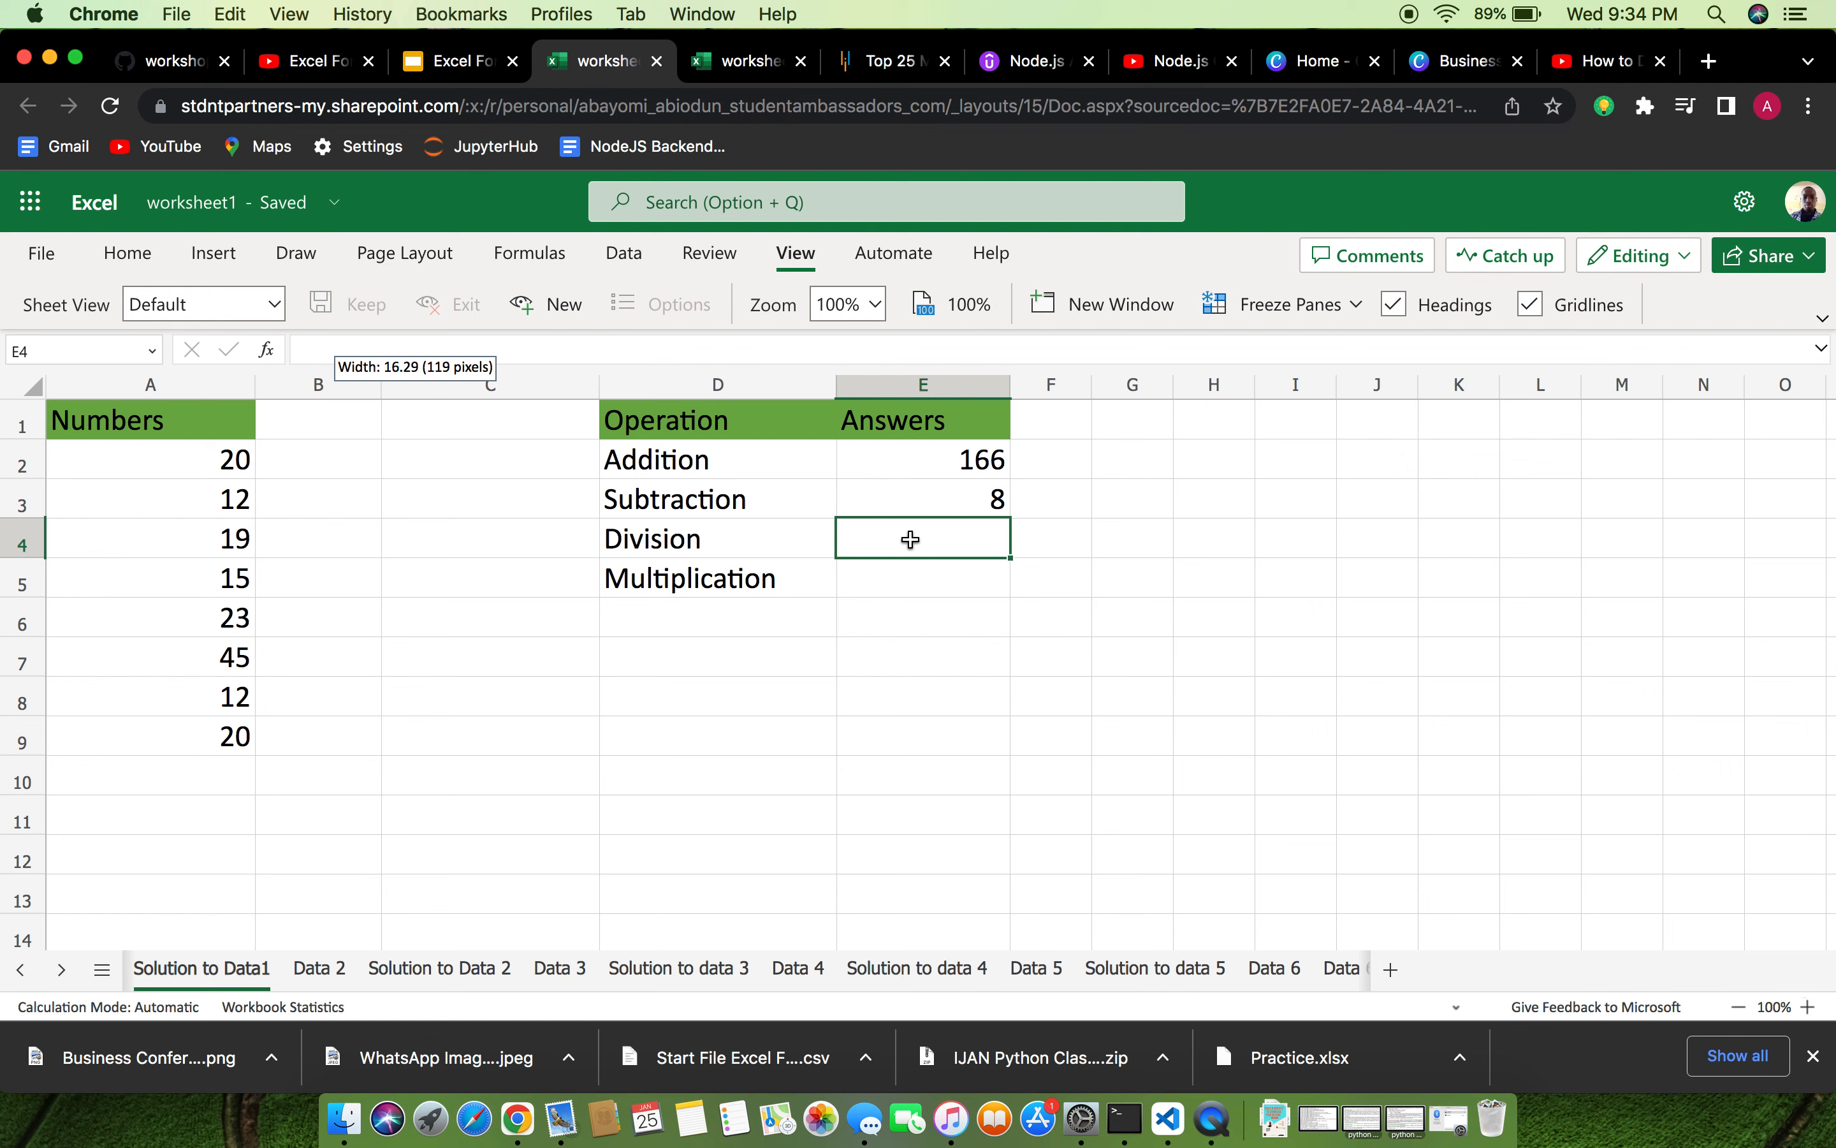
text(A)
key(BackSpace)
key(BackSpace)
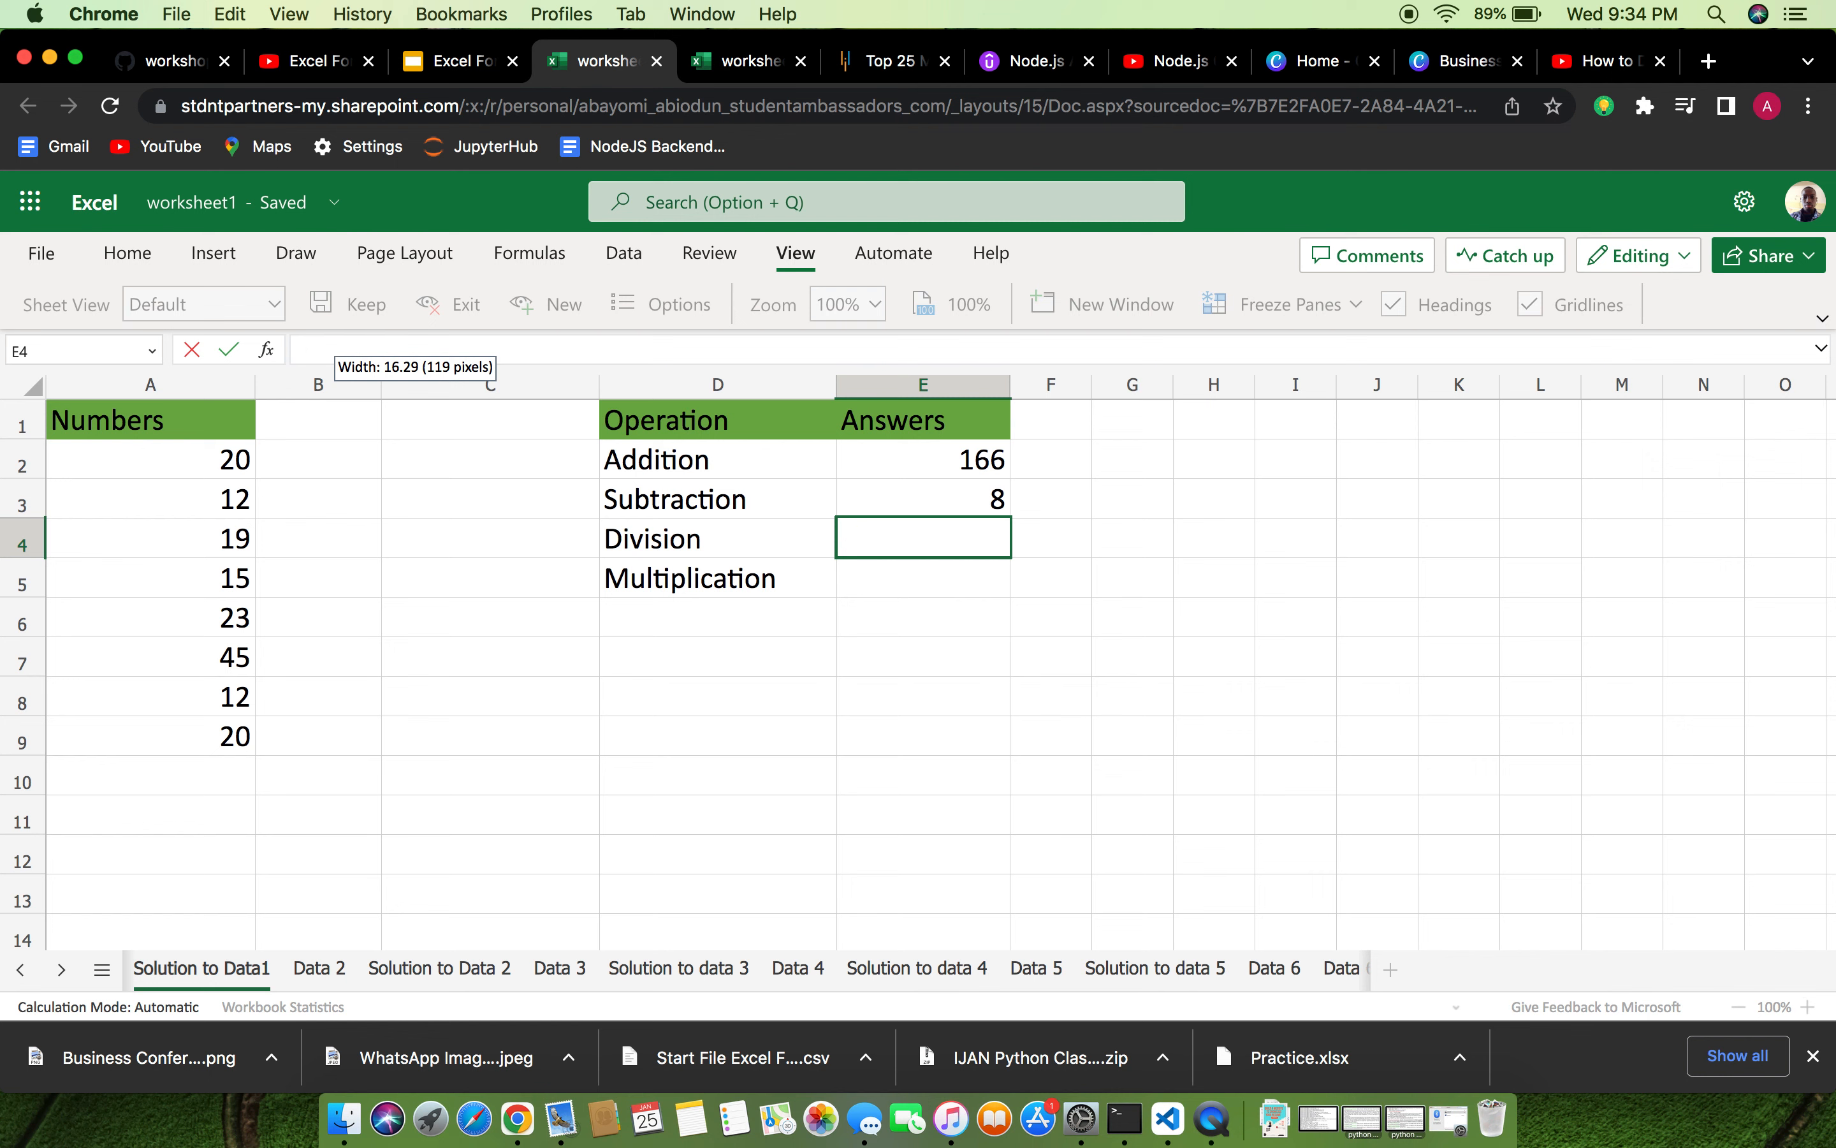
text(A)
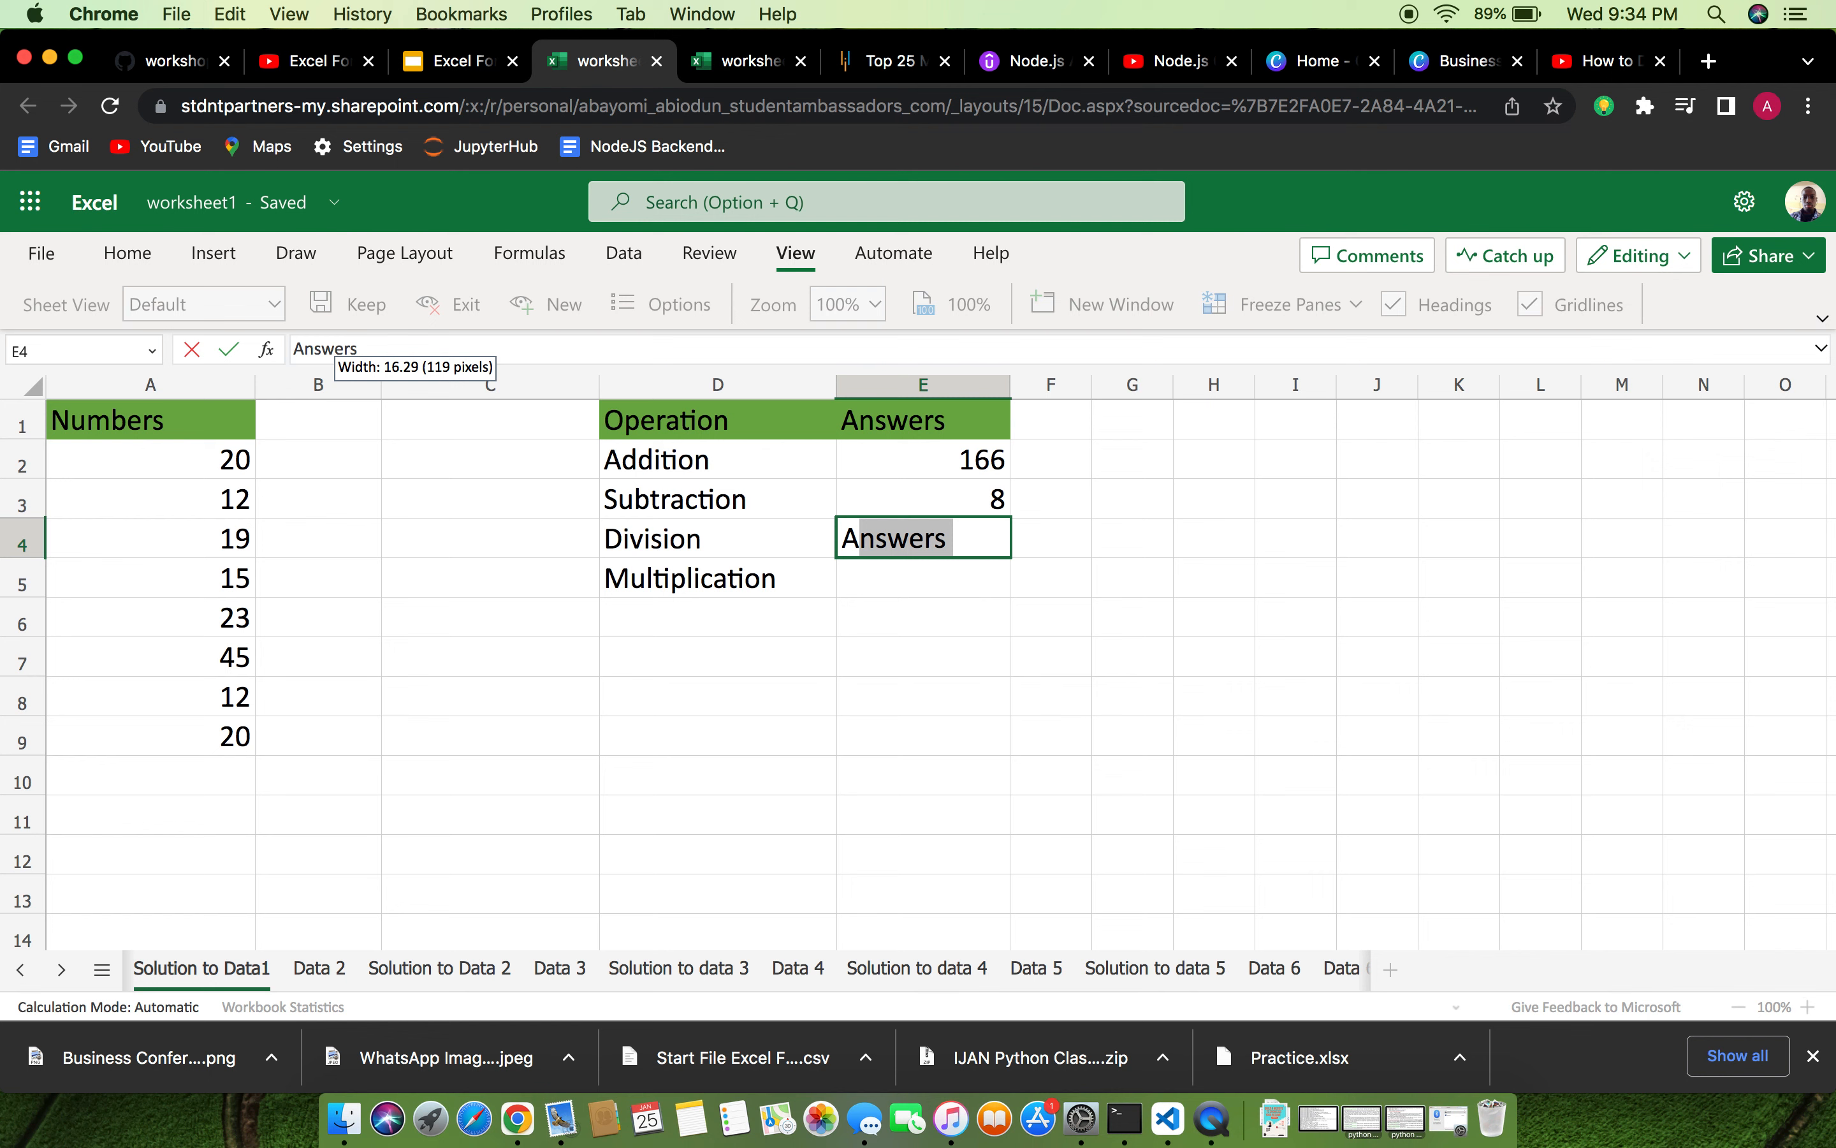
text(7?)
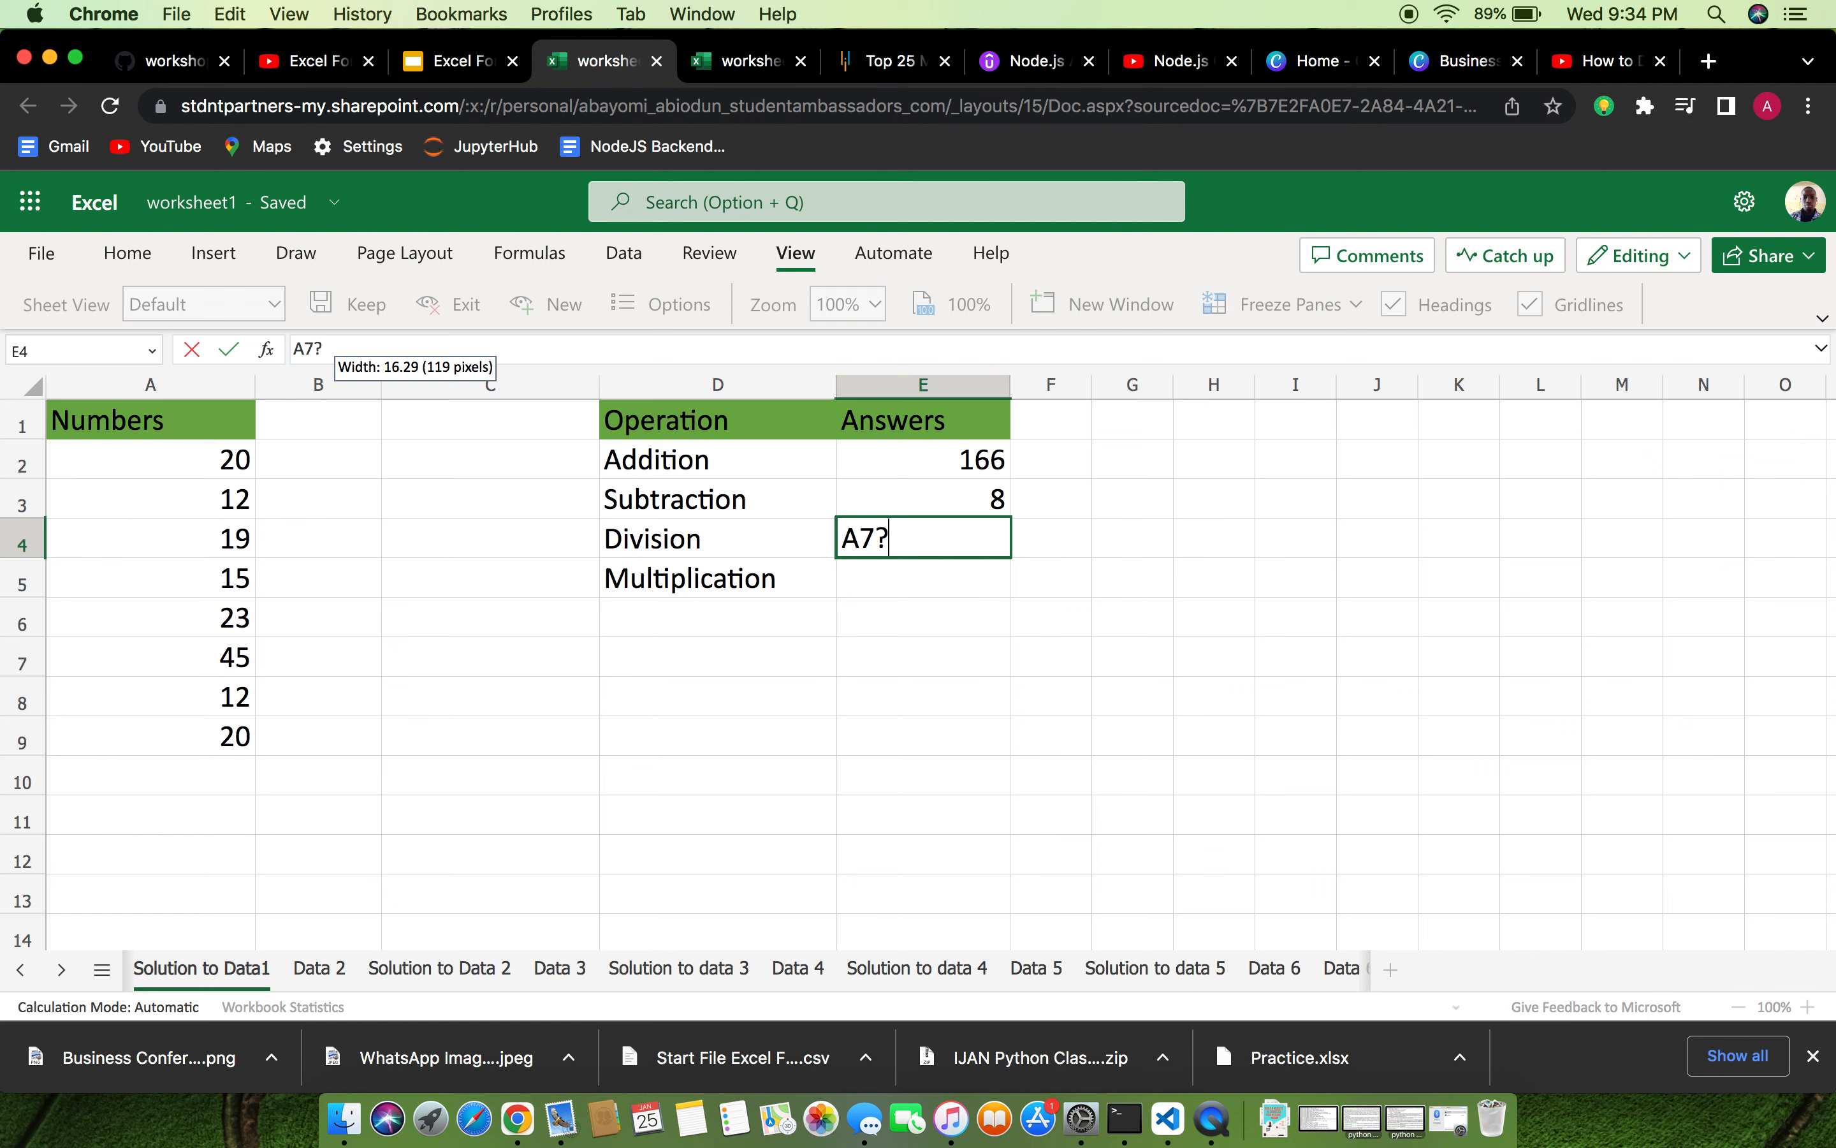
key(BackSpace)
text(/)
text(2)
key(BackSpace)
text(5)
key(Left)
key(Left)
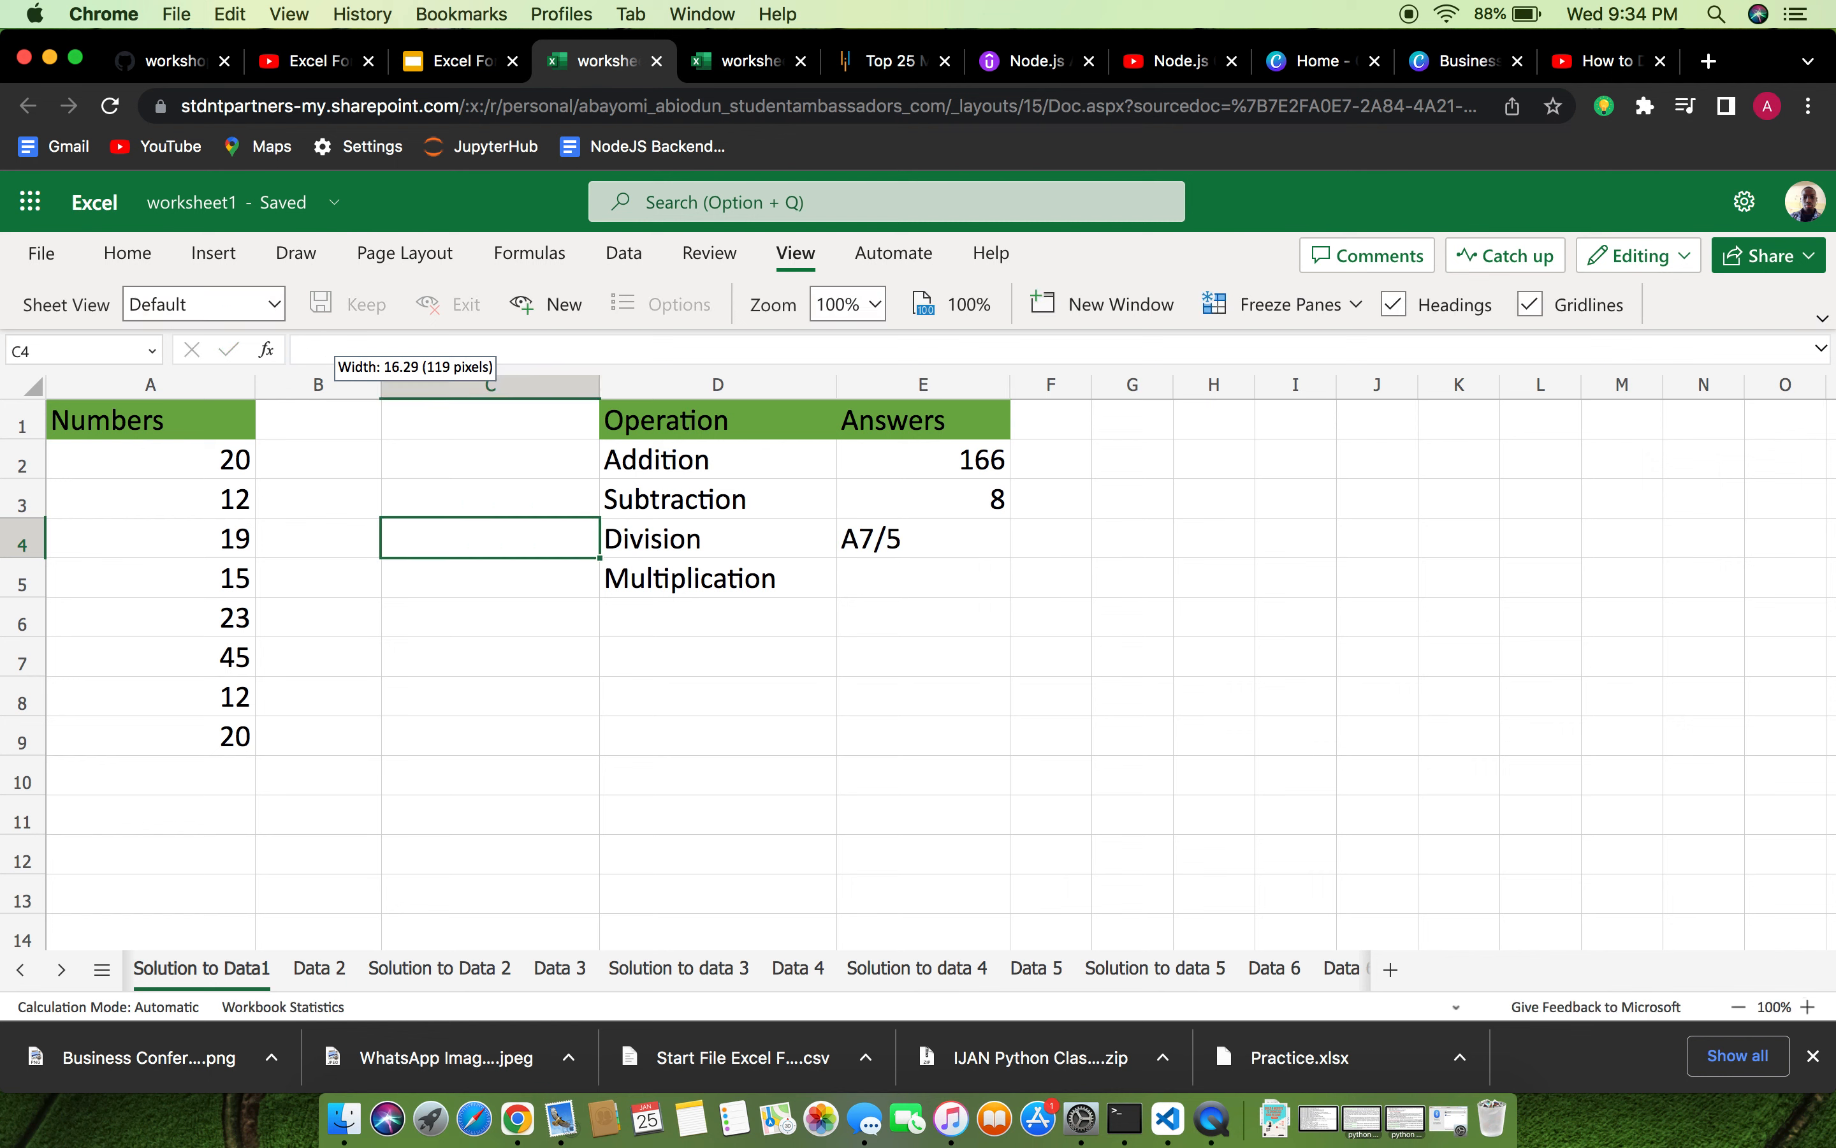
Turn the Division entry in cell E4 into the formula =A7/5 and check the number it references in A7.
click(873, 541)
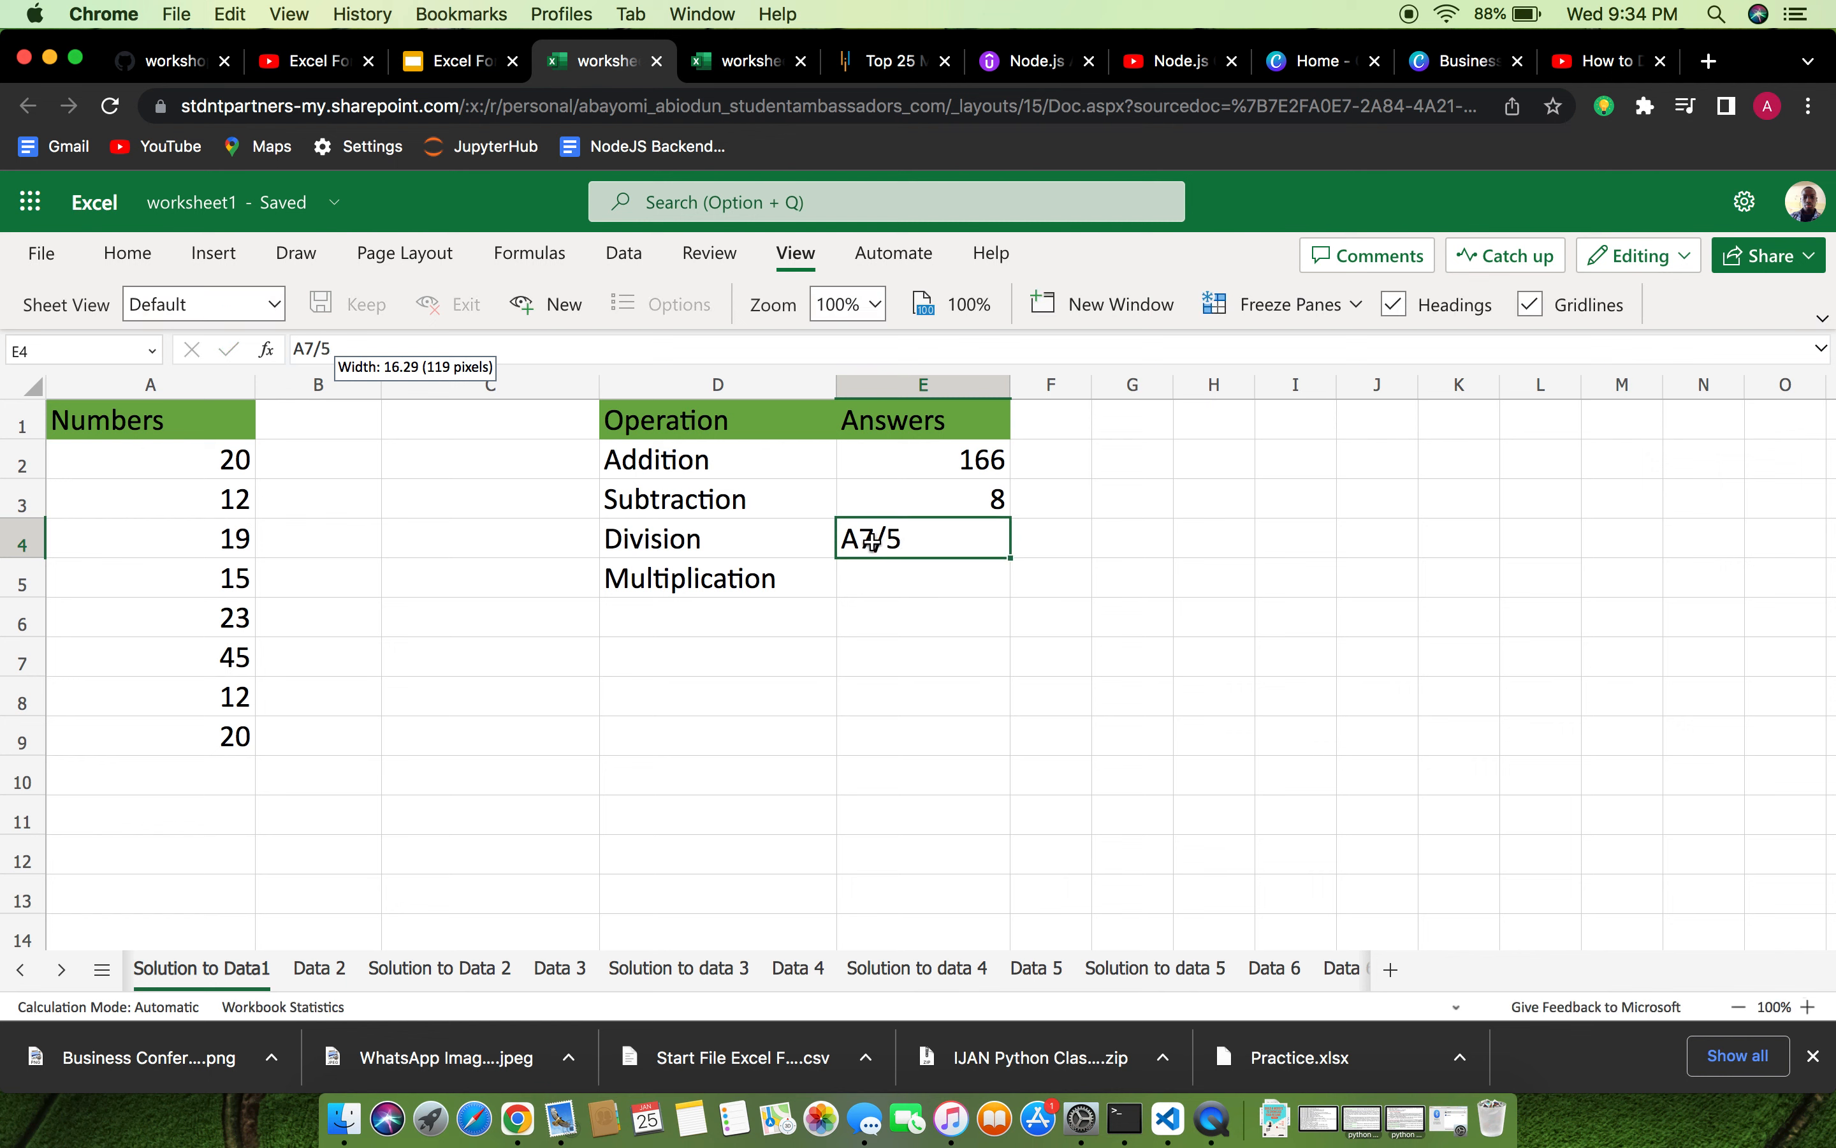
double_click(873, 541)
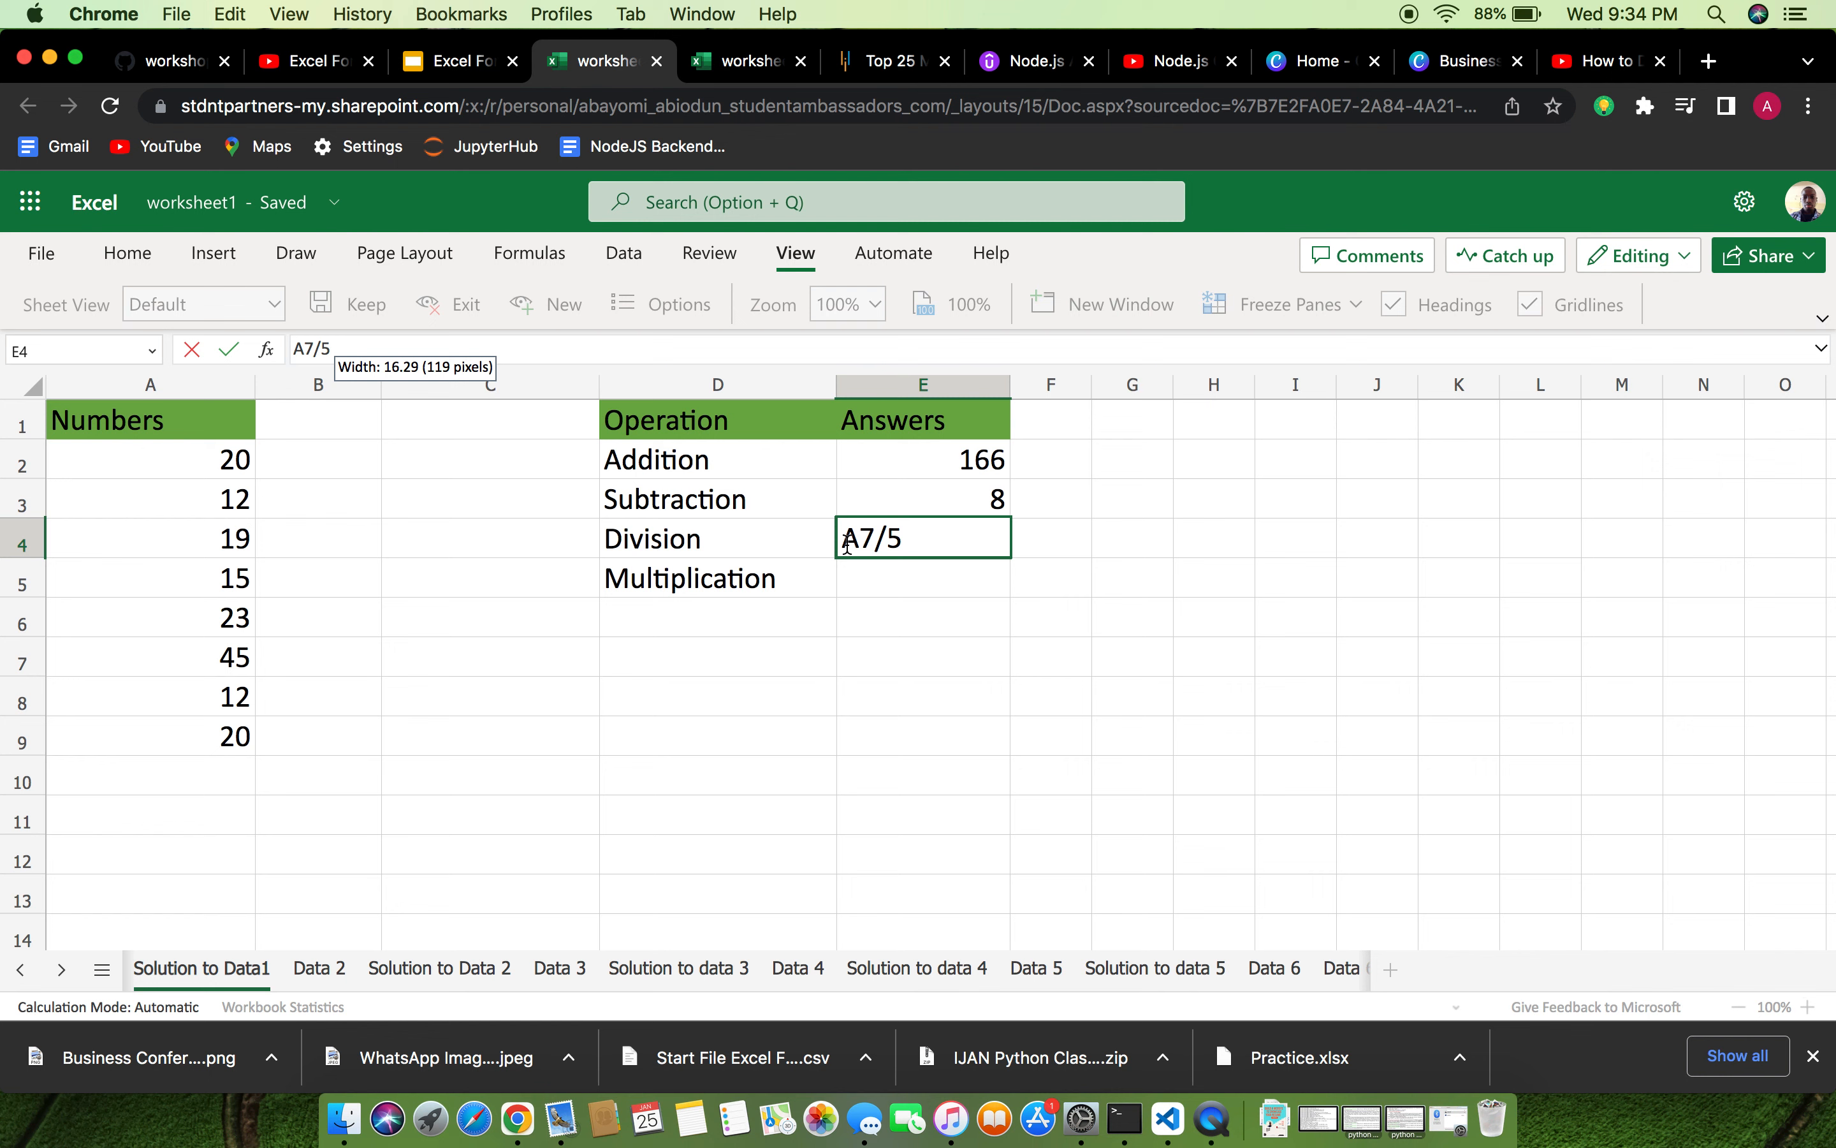
text(=)
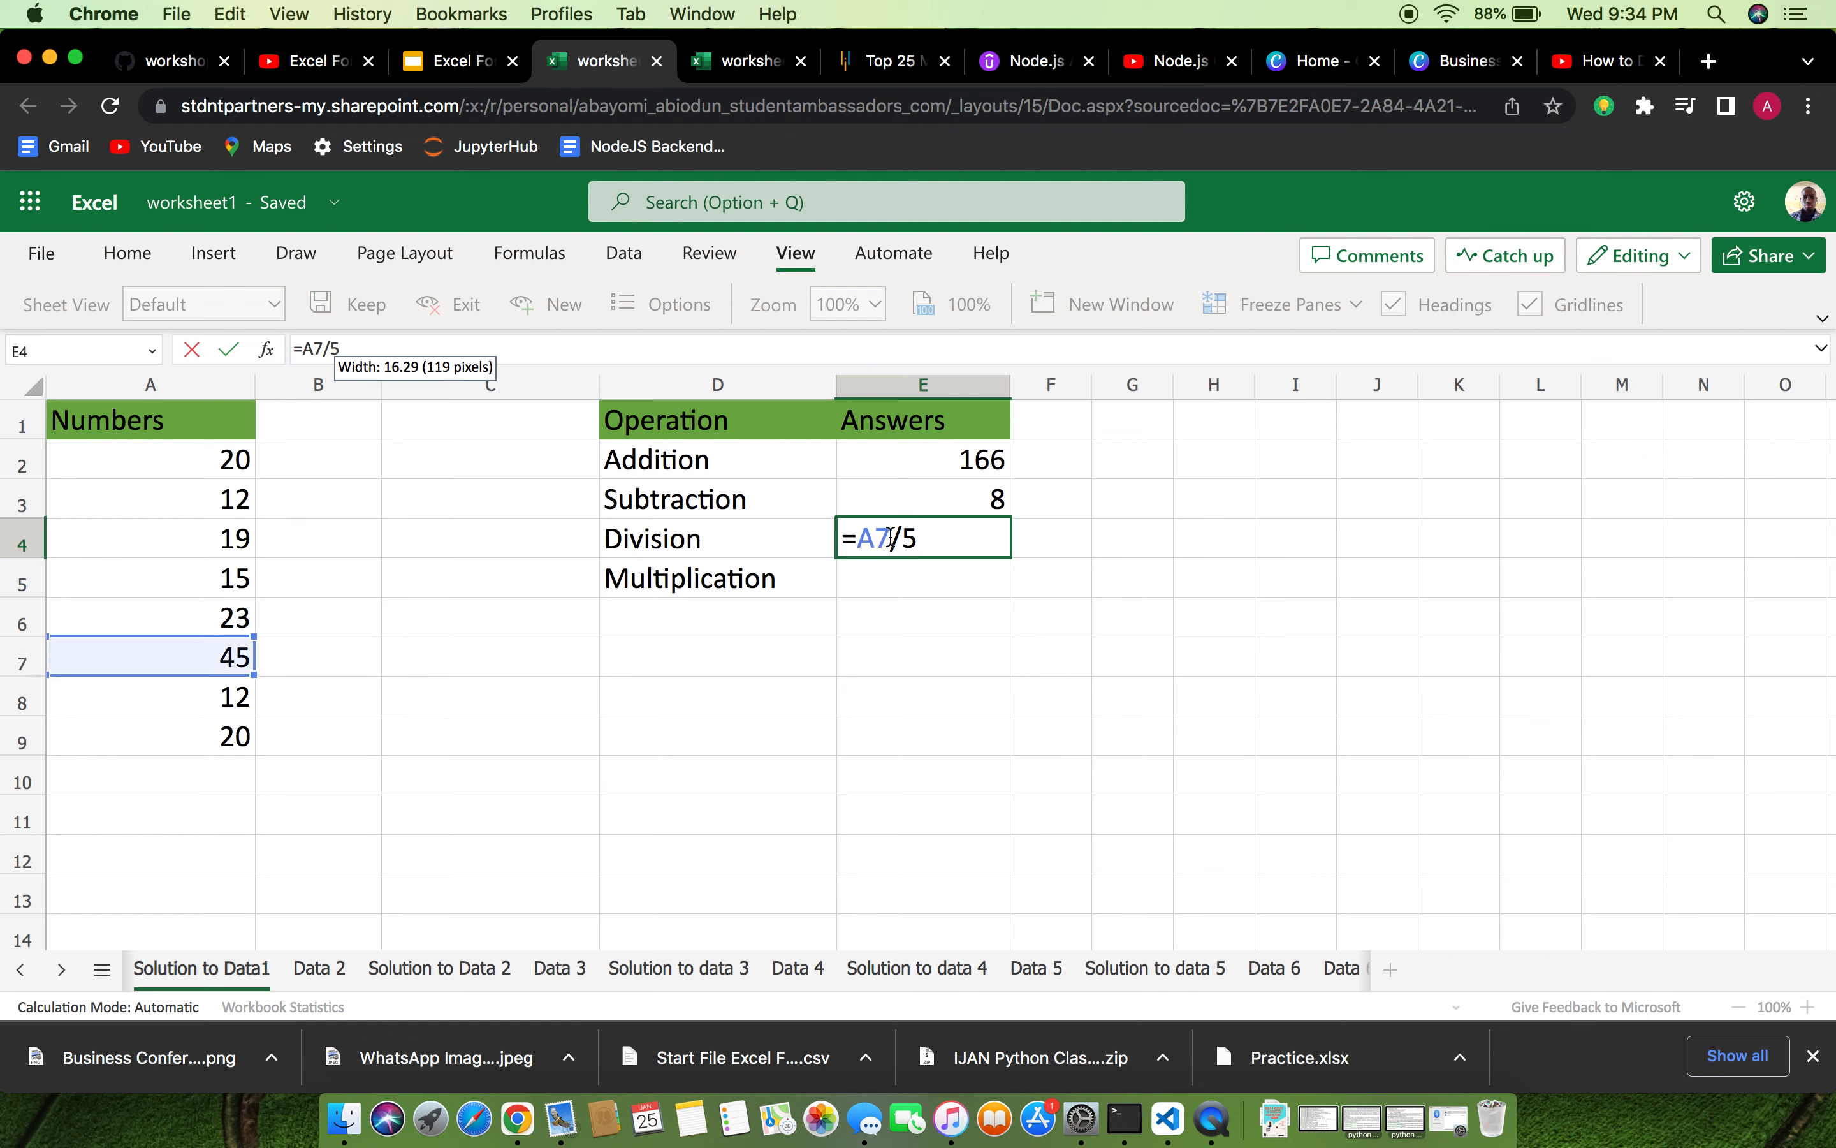
click(939, 536)
key(Return)
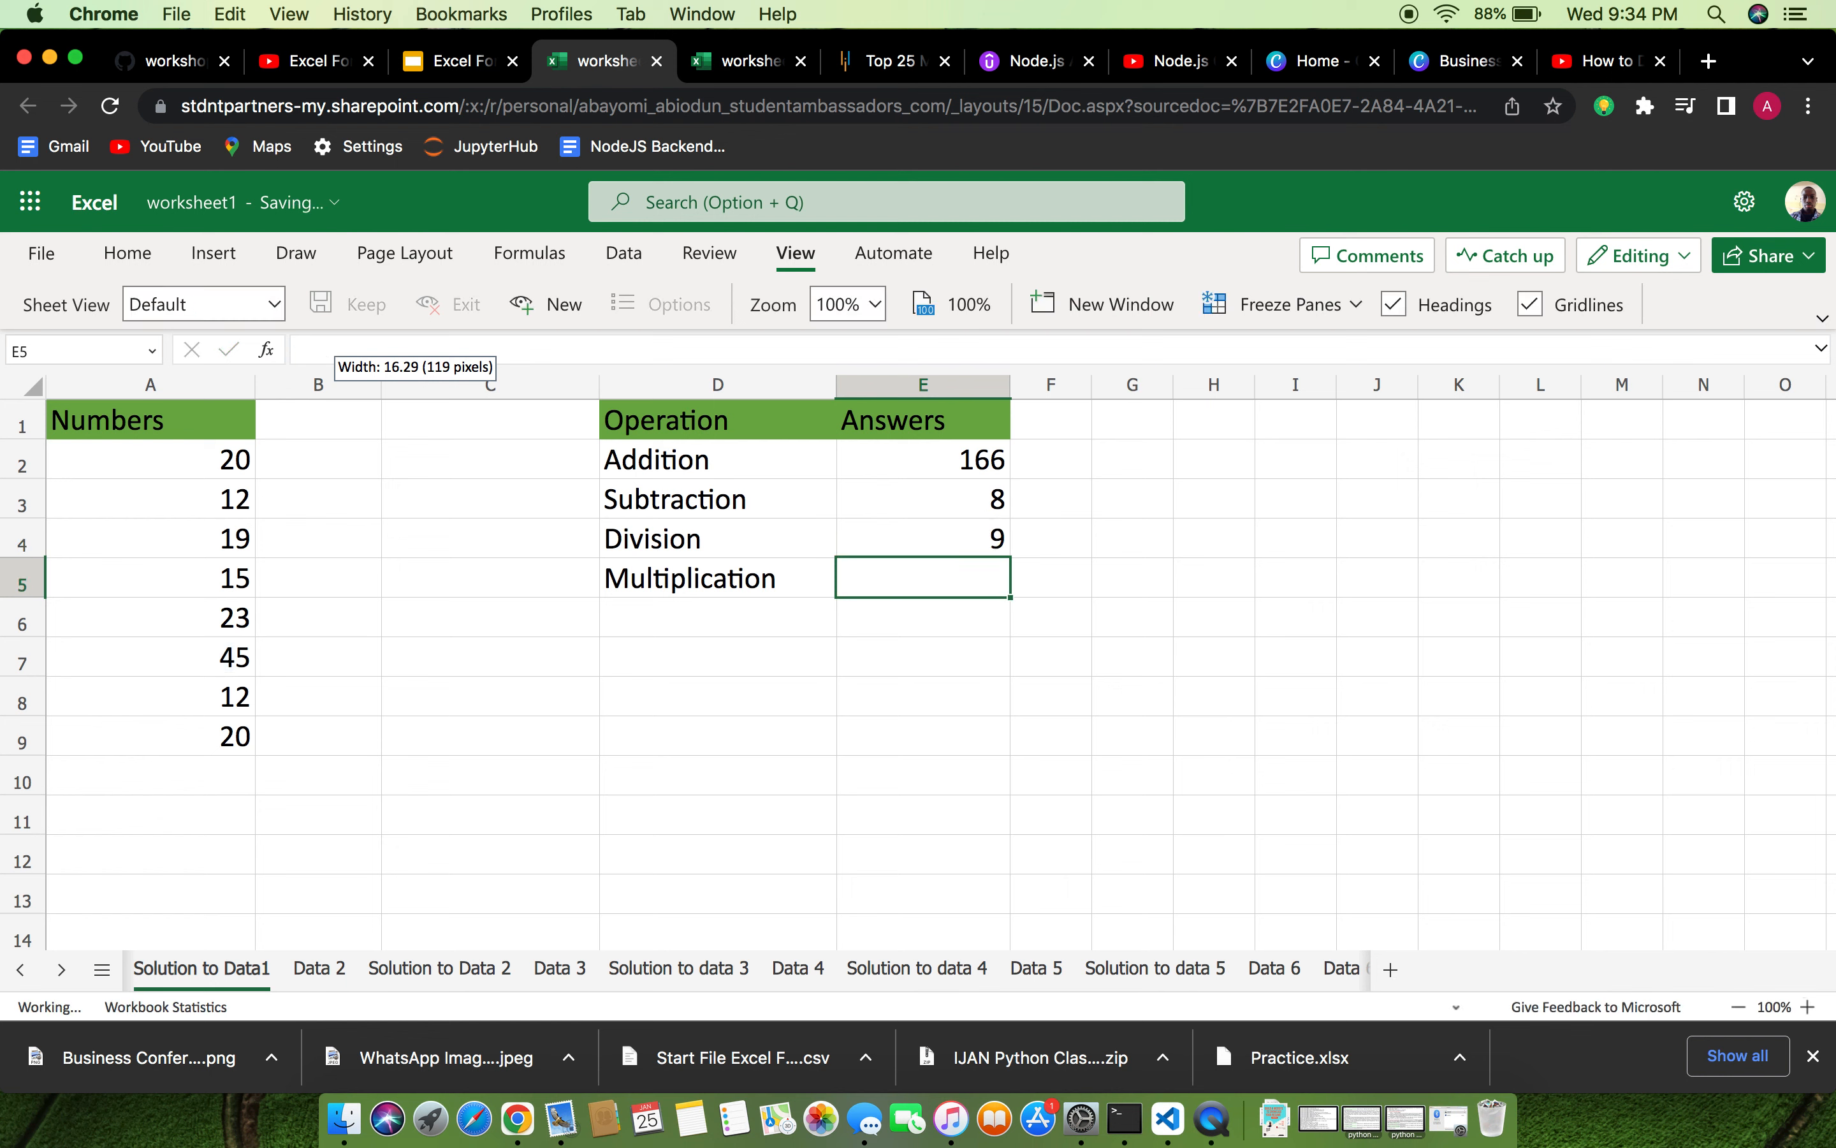
click(996, 535)
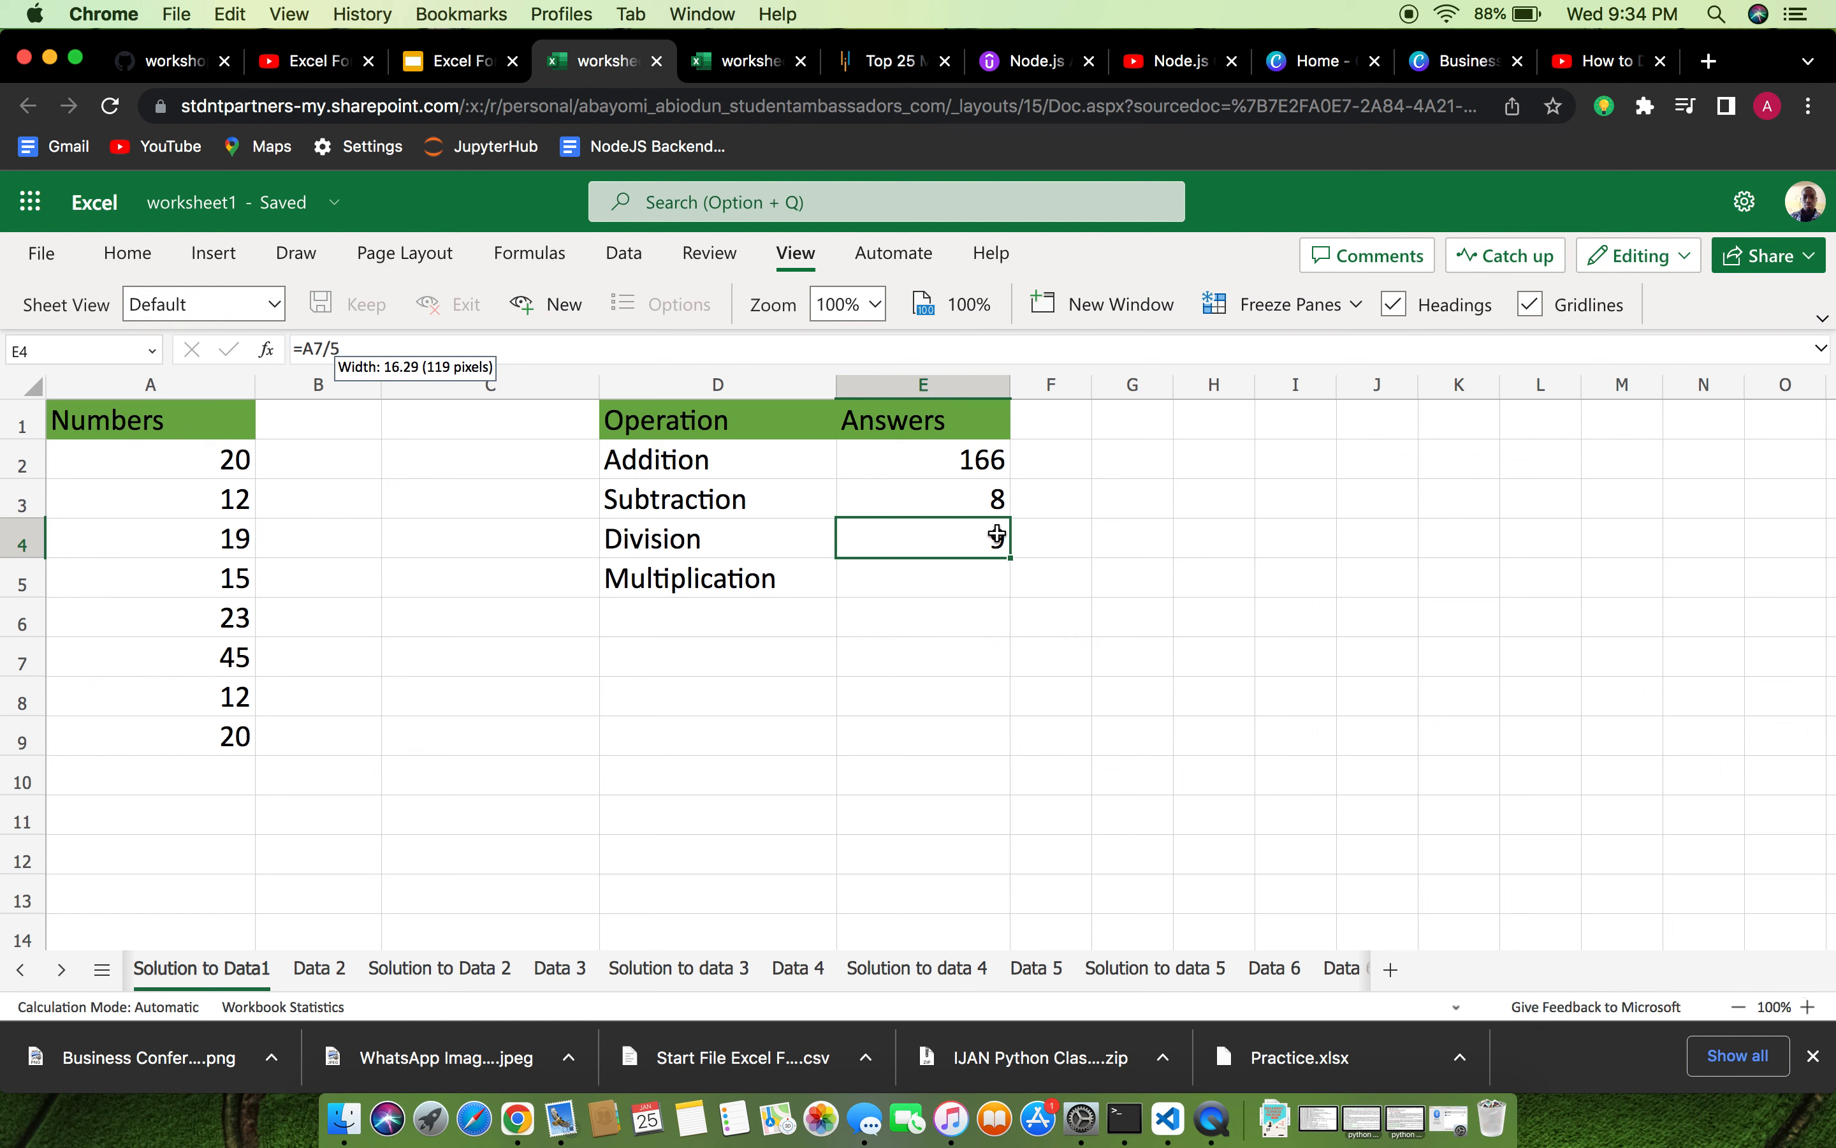
click(230, 657)
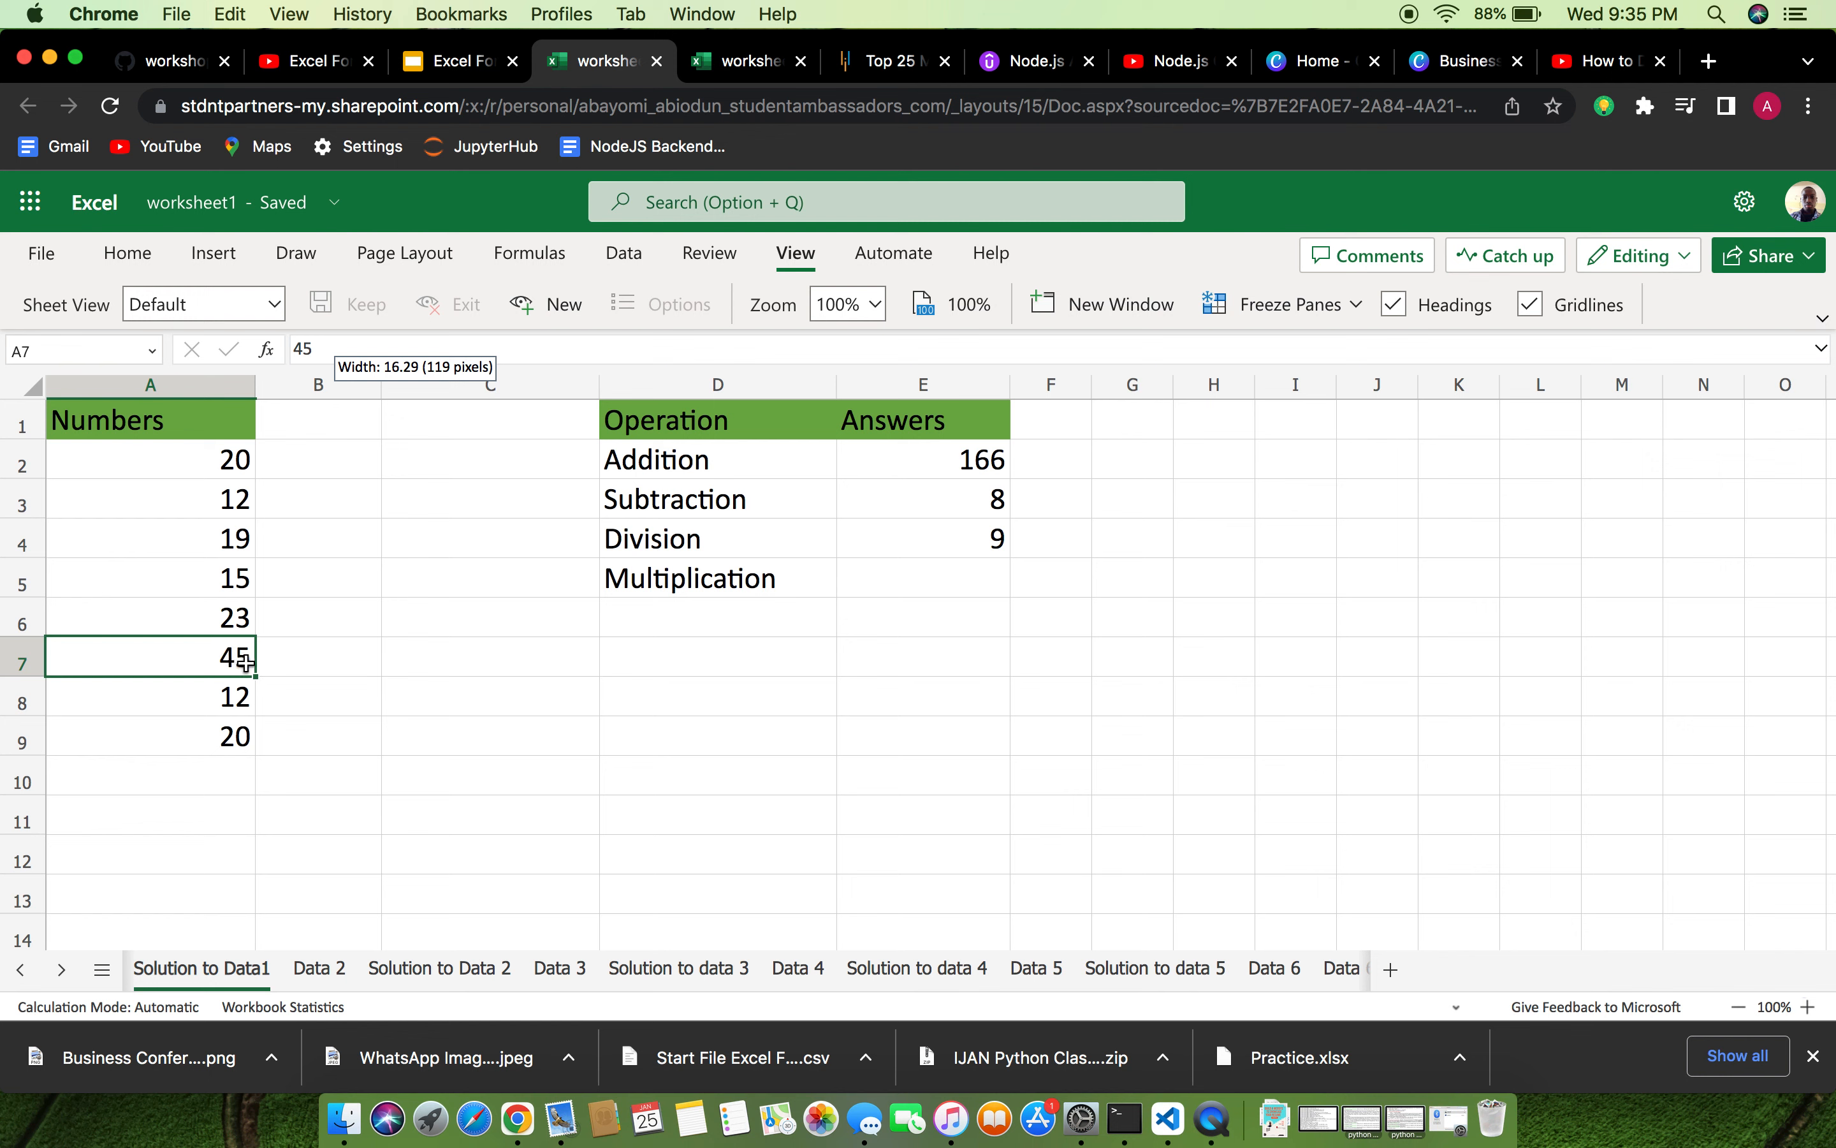
double_click(957, 535)
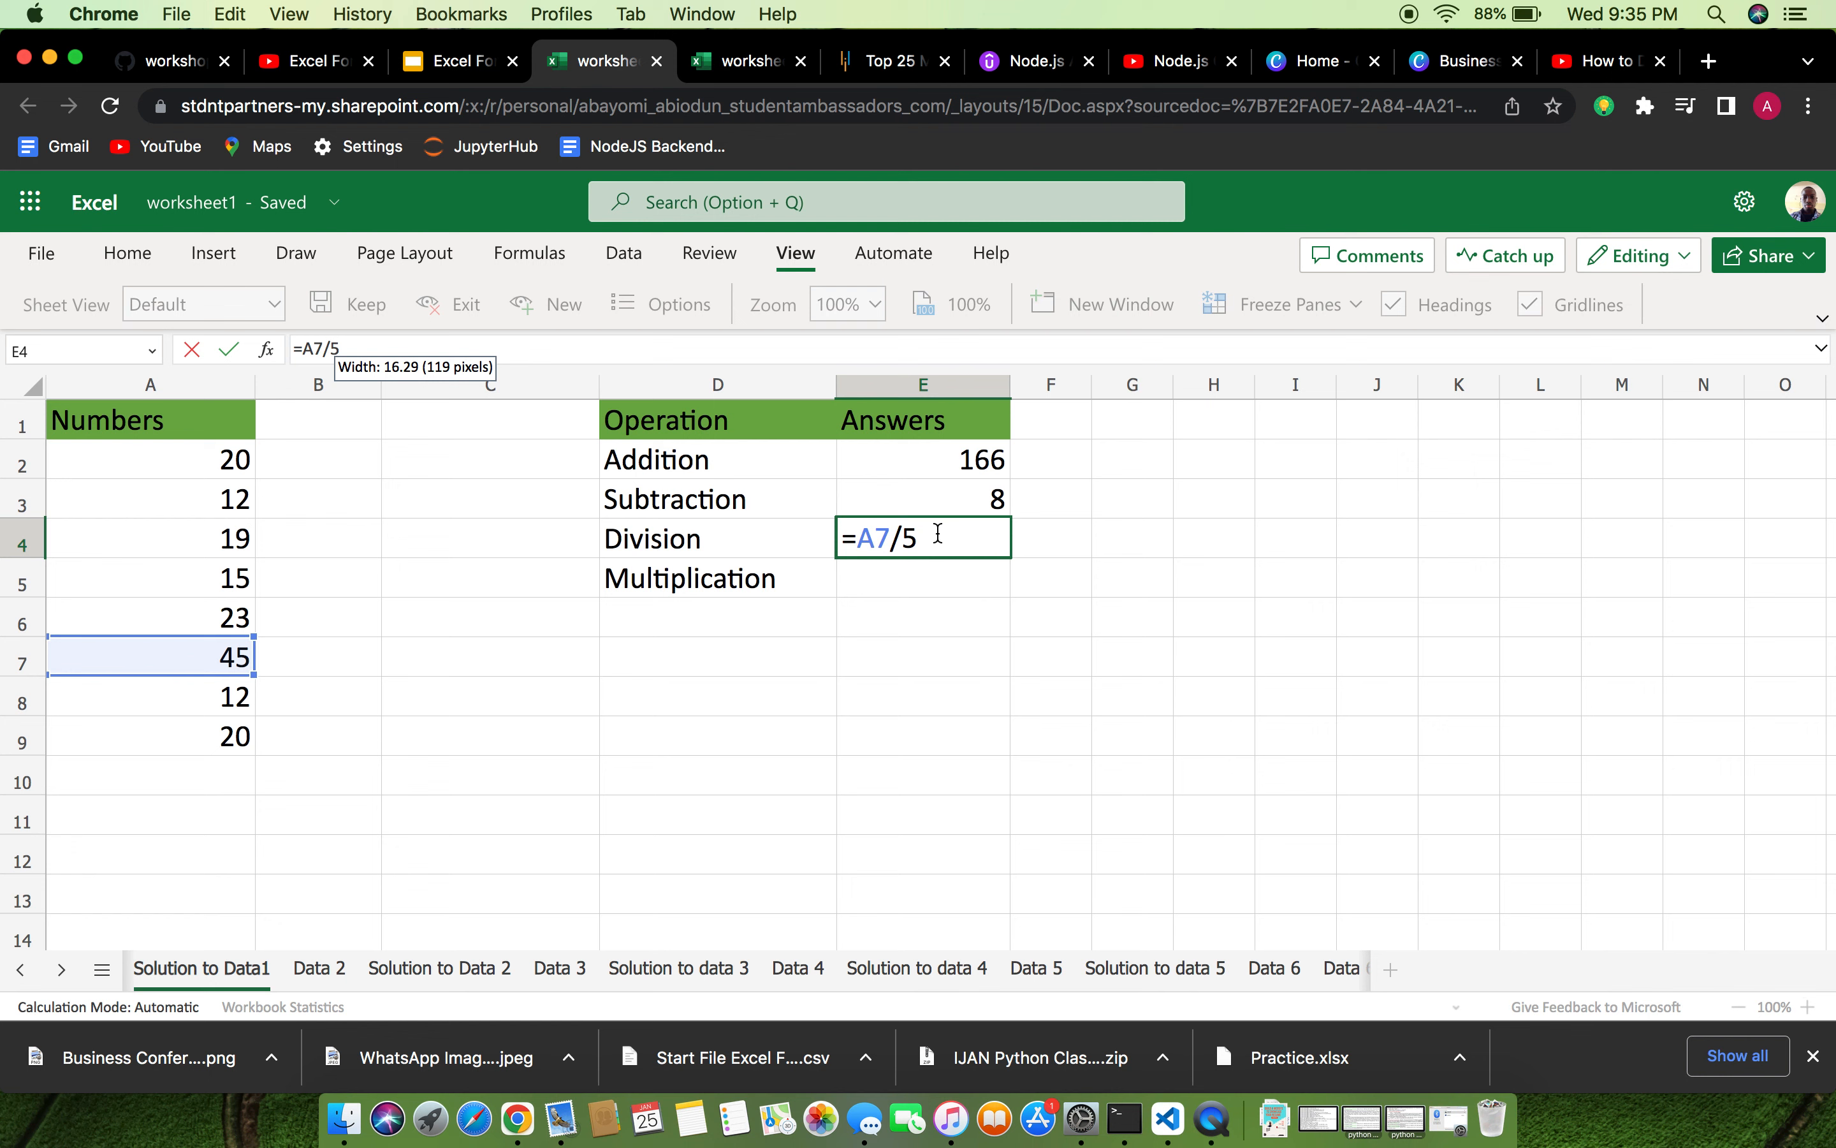
key(Return)
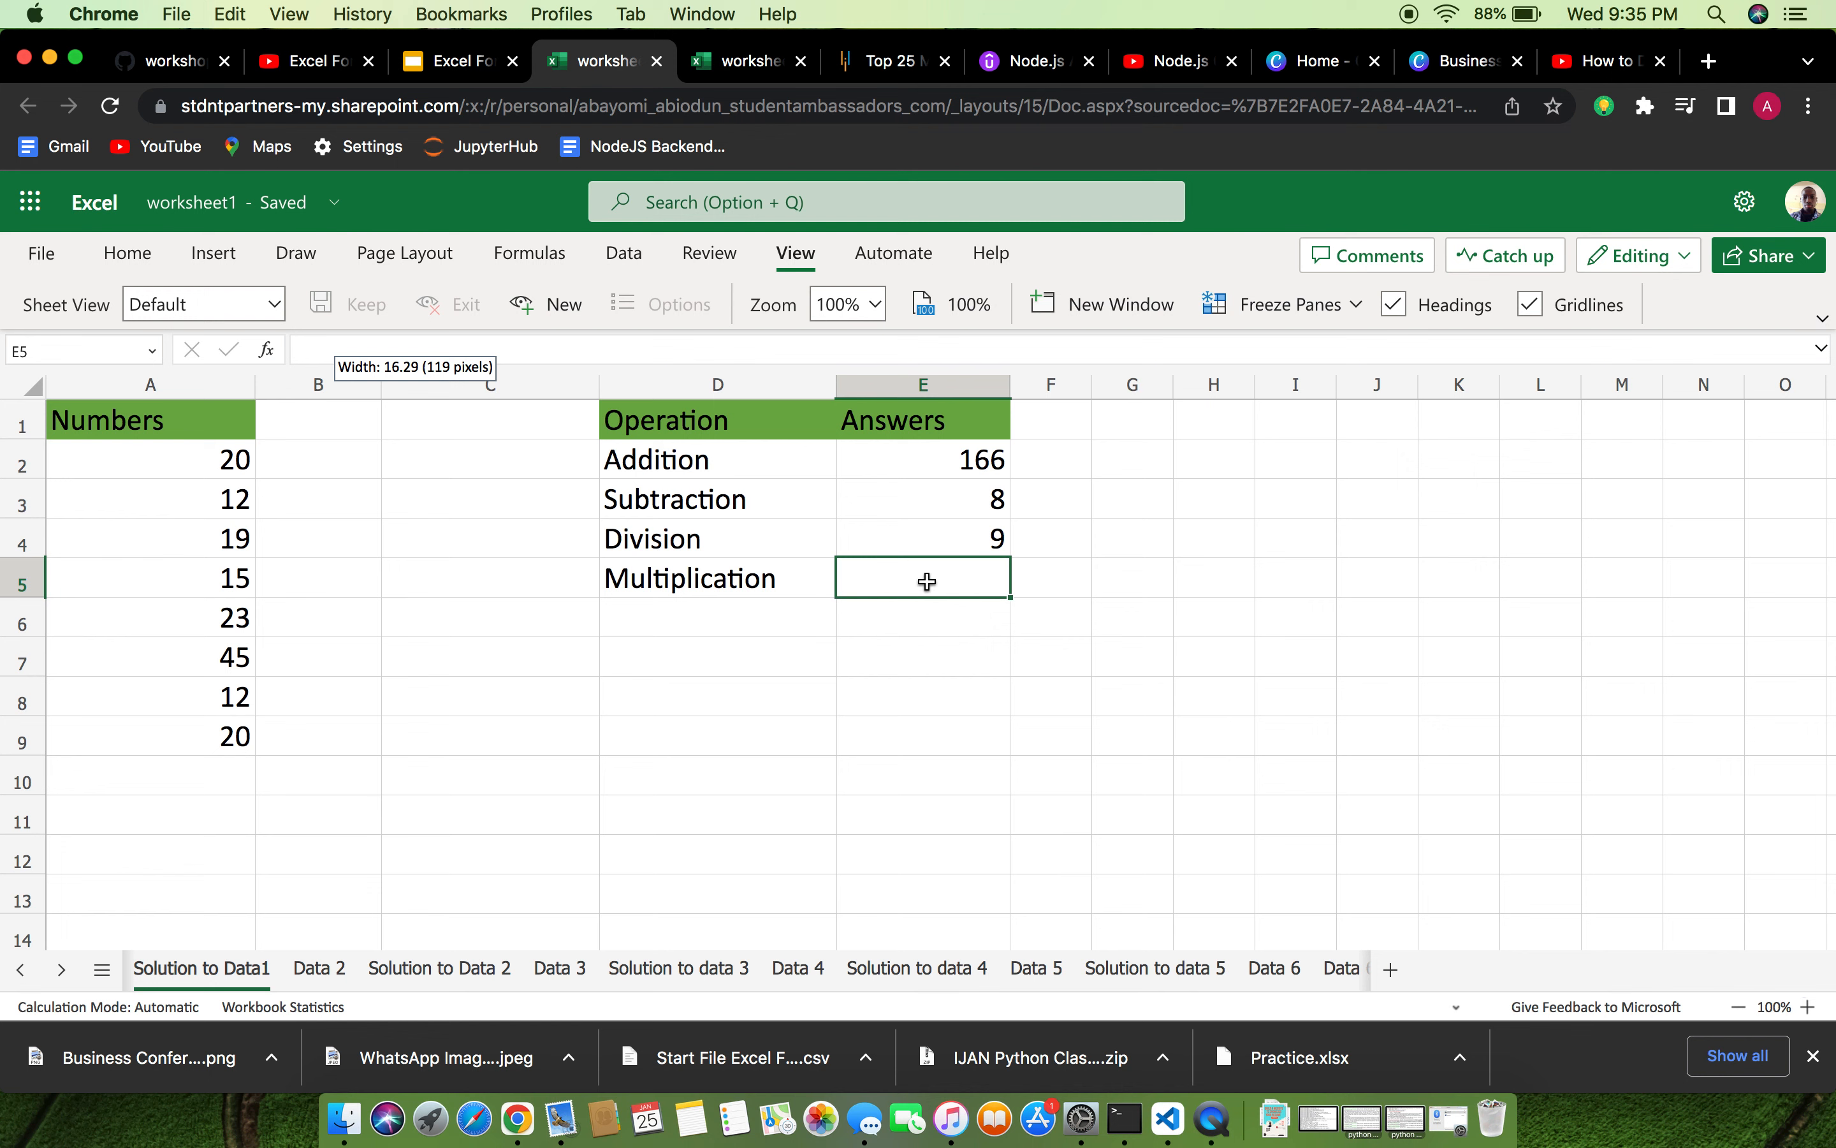
Enter the formula =A3*3 as the Multiplication answer in cell E5.
text(A)
key(BackSpace)
key(BackSpace)
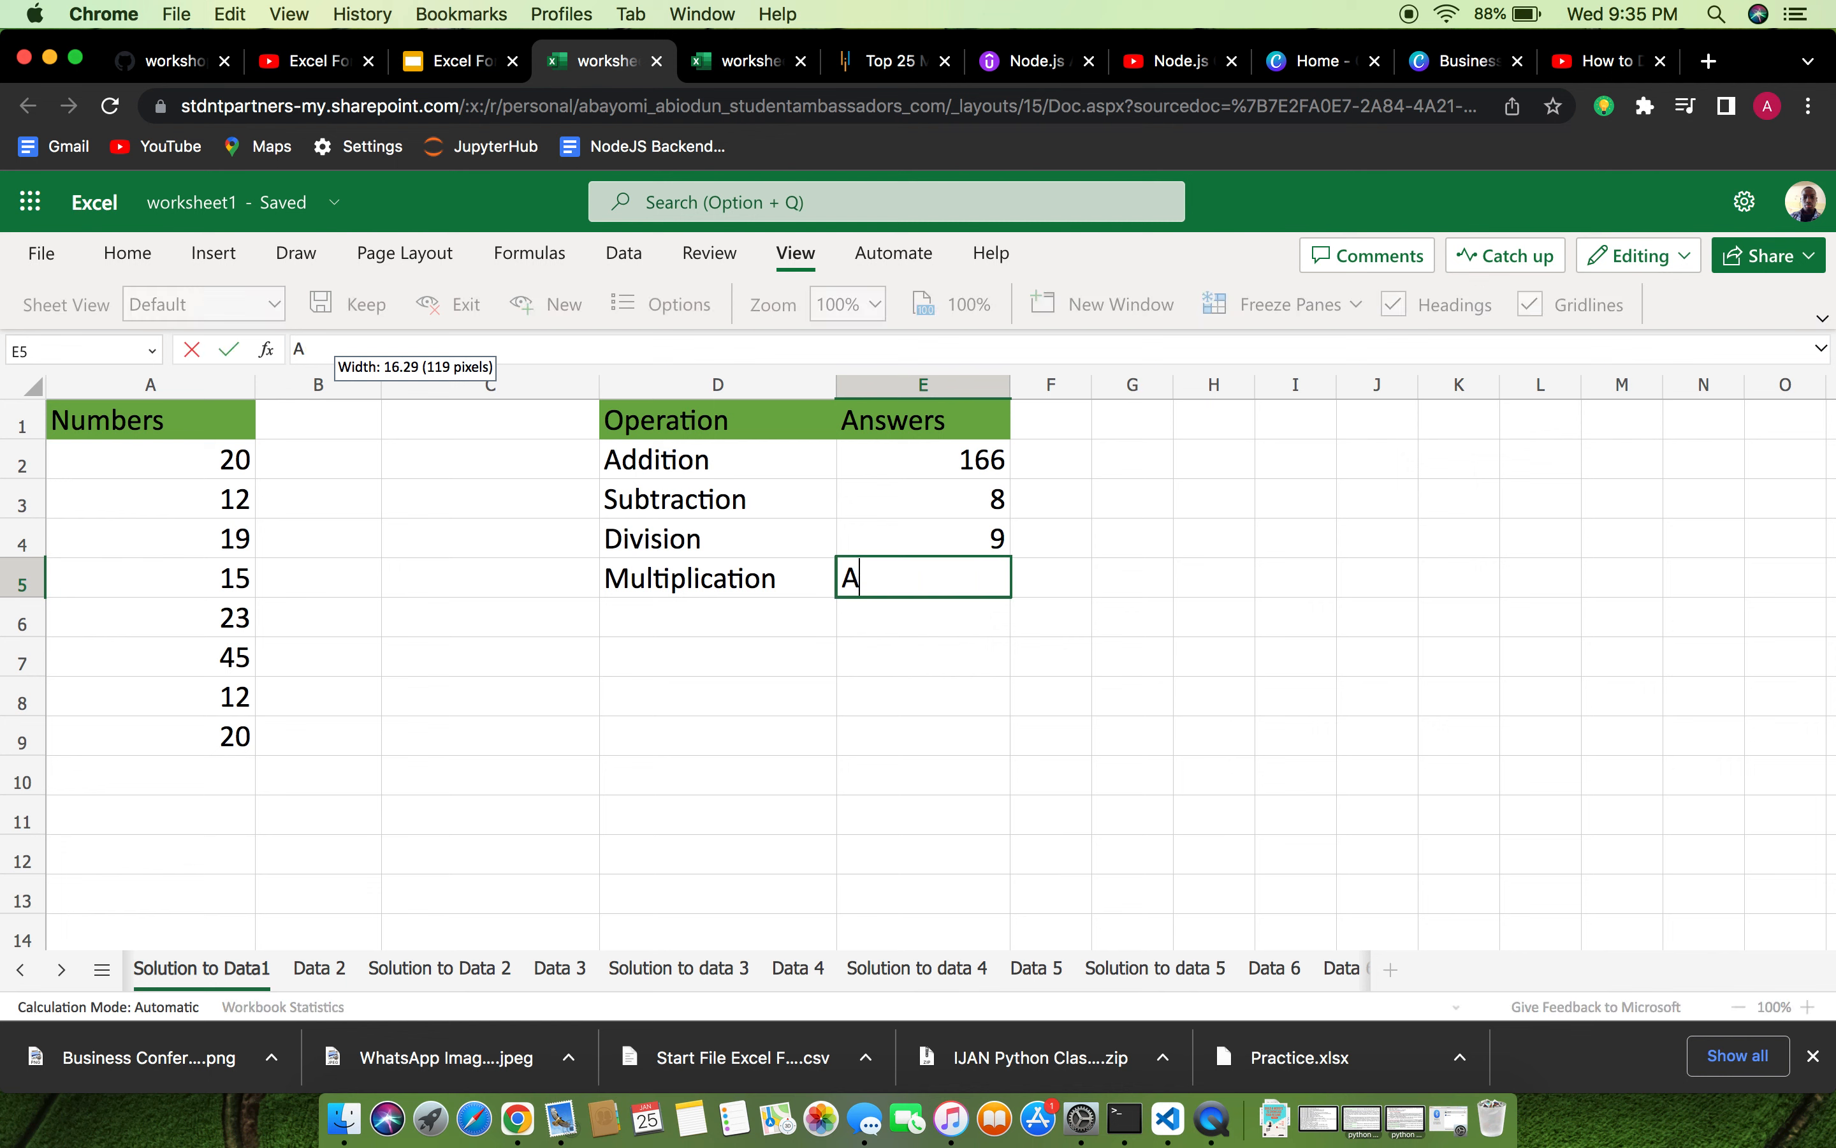
text(=A3)
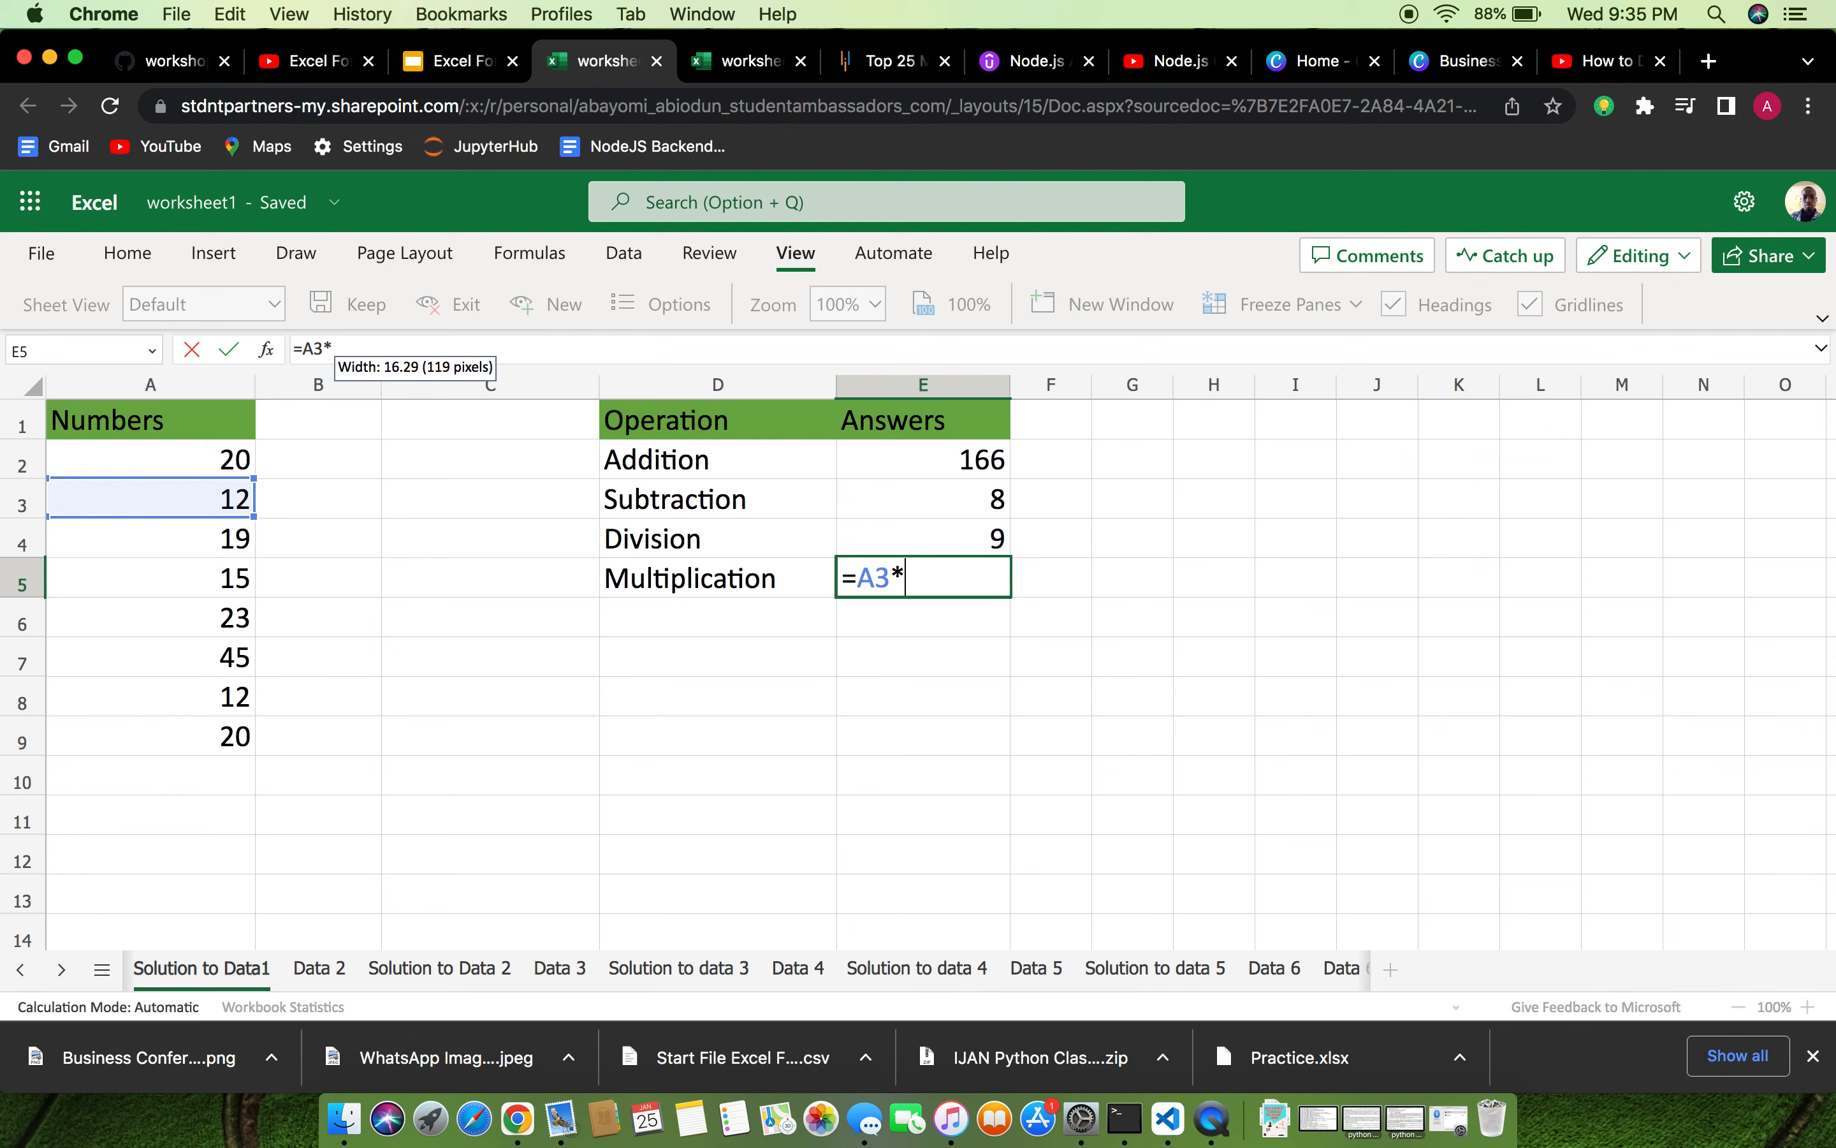
text(*3)
key(Return)
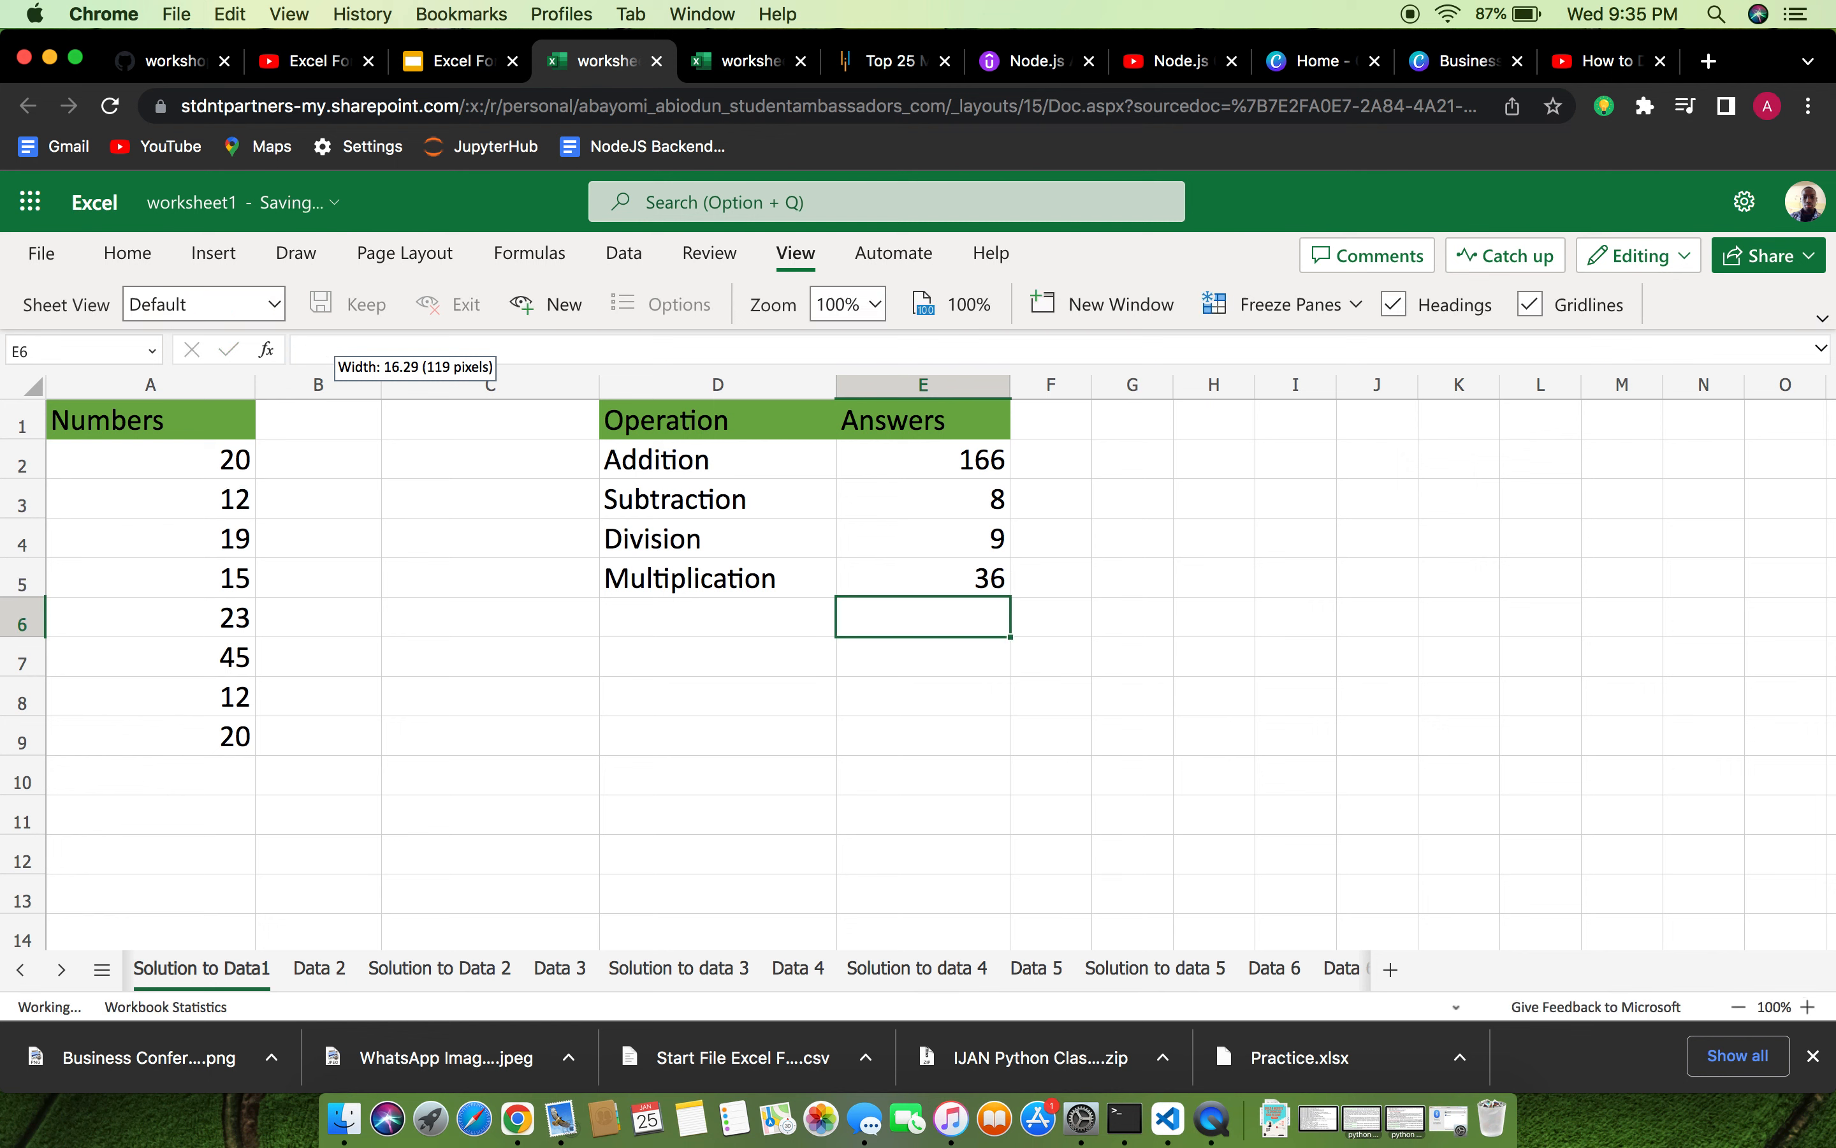
Review the Addition, Subtraction, Division and Multiplication formulas in the Answers column against the cells they reference.
click(996, 581)
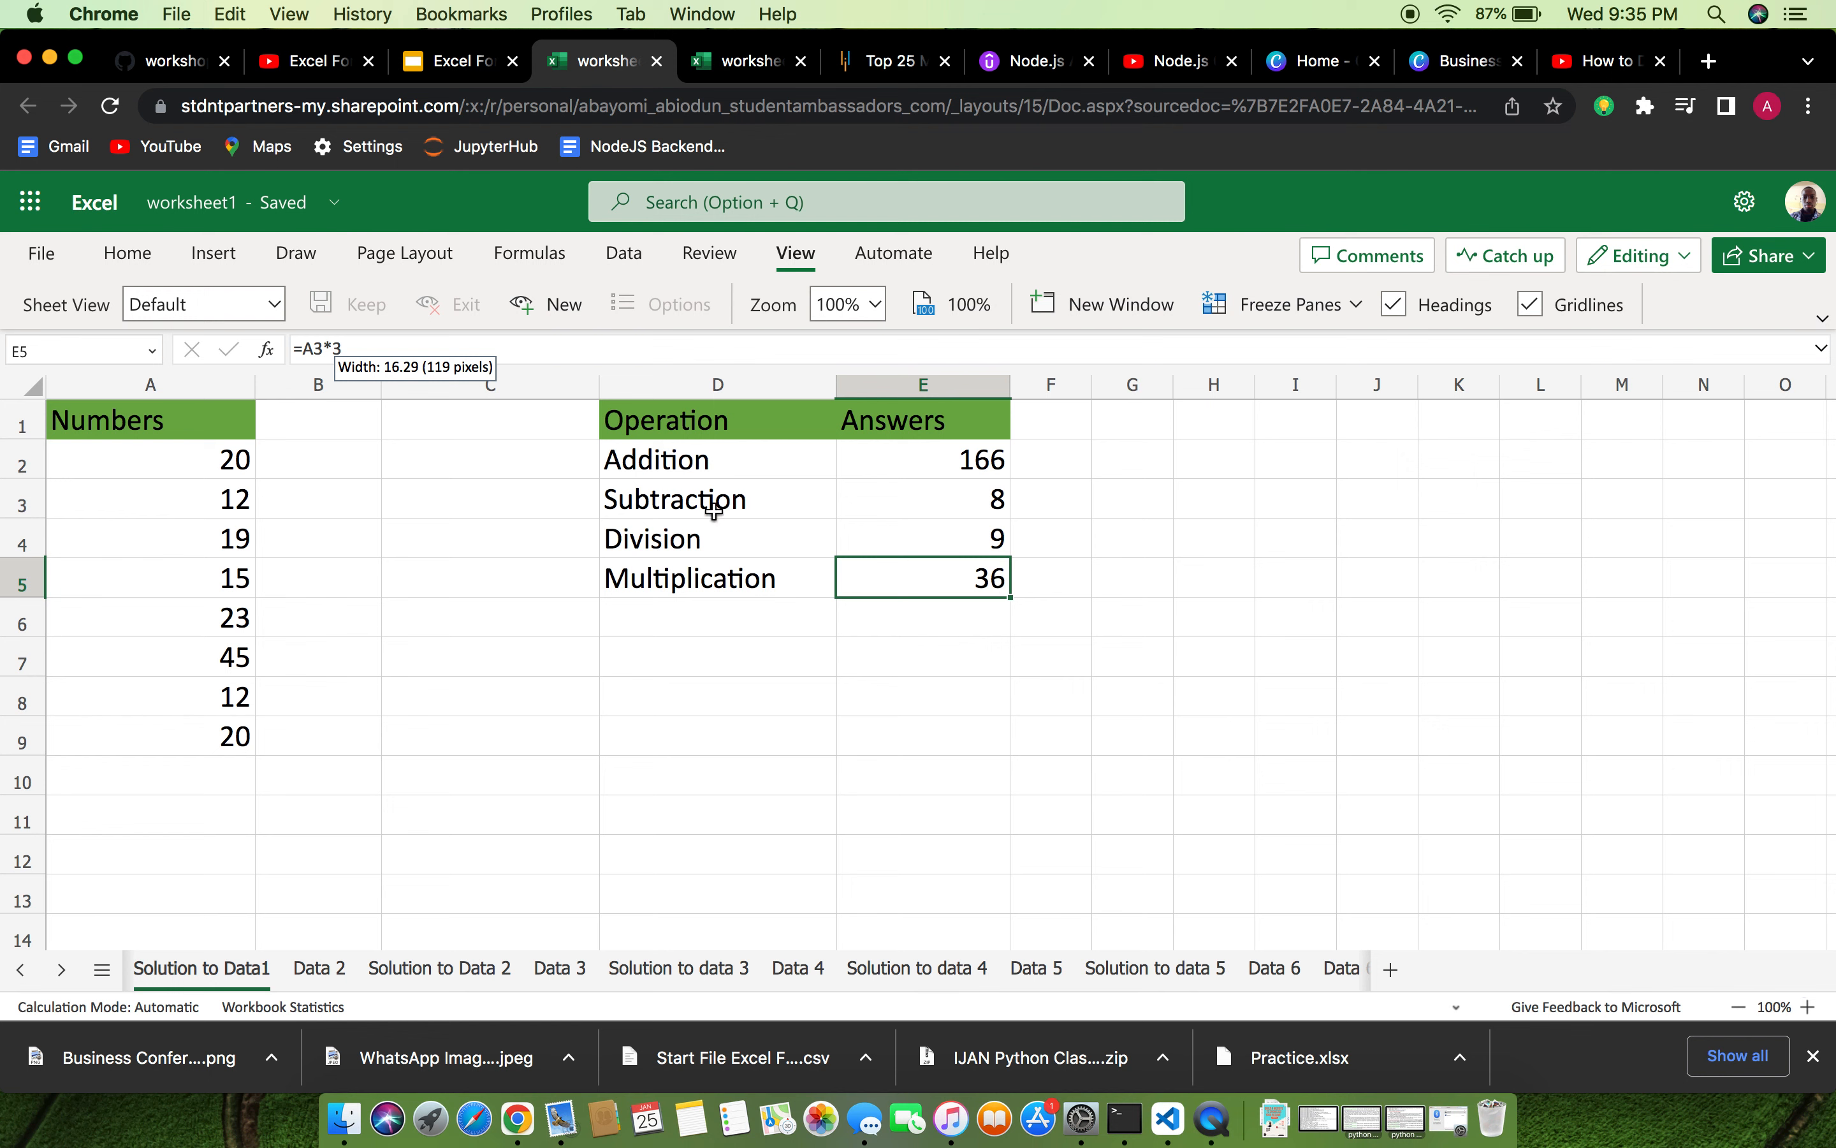
click(971, 458)
triple_click(970, 458)
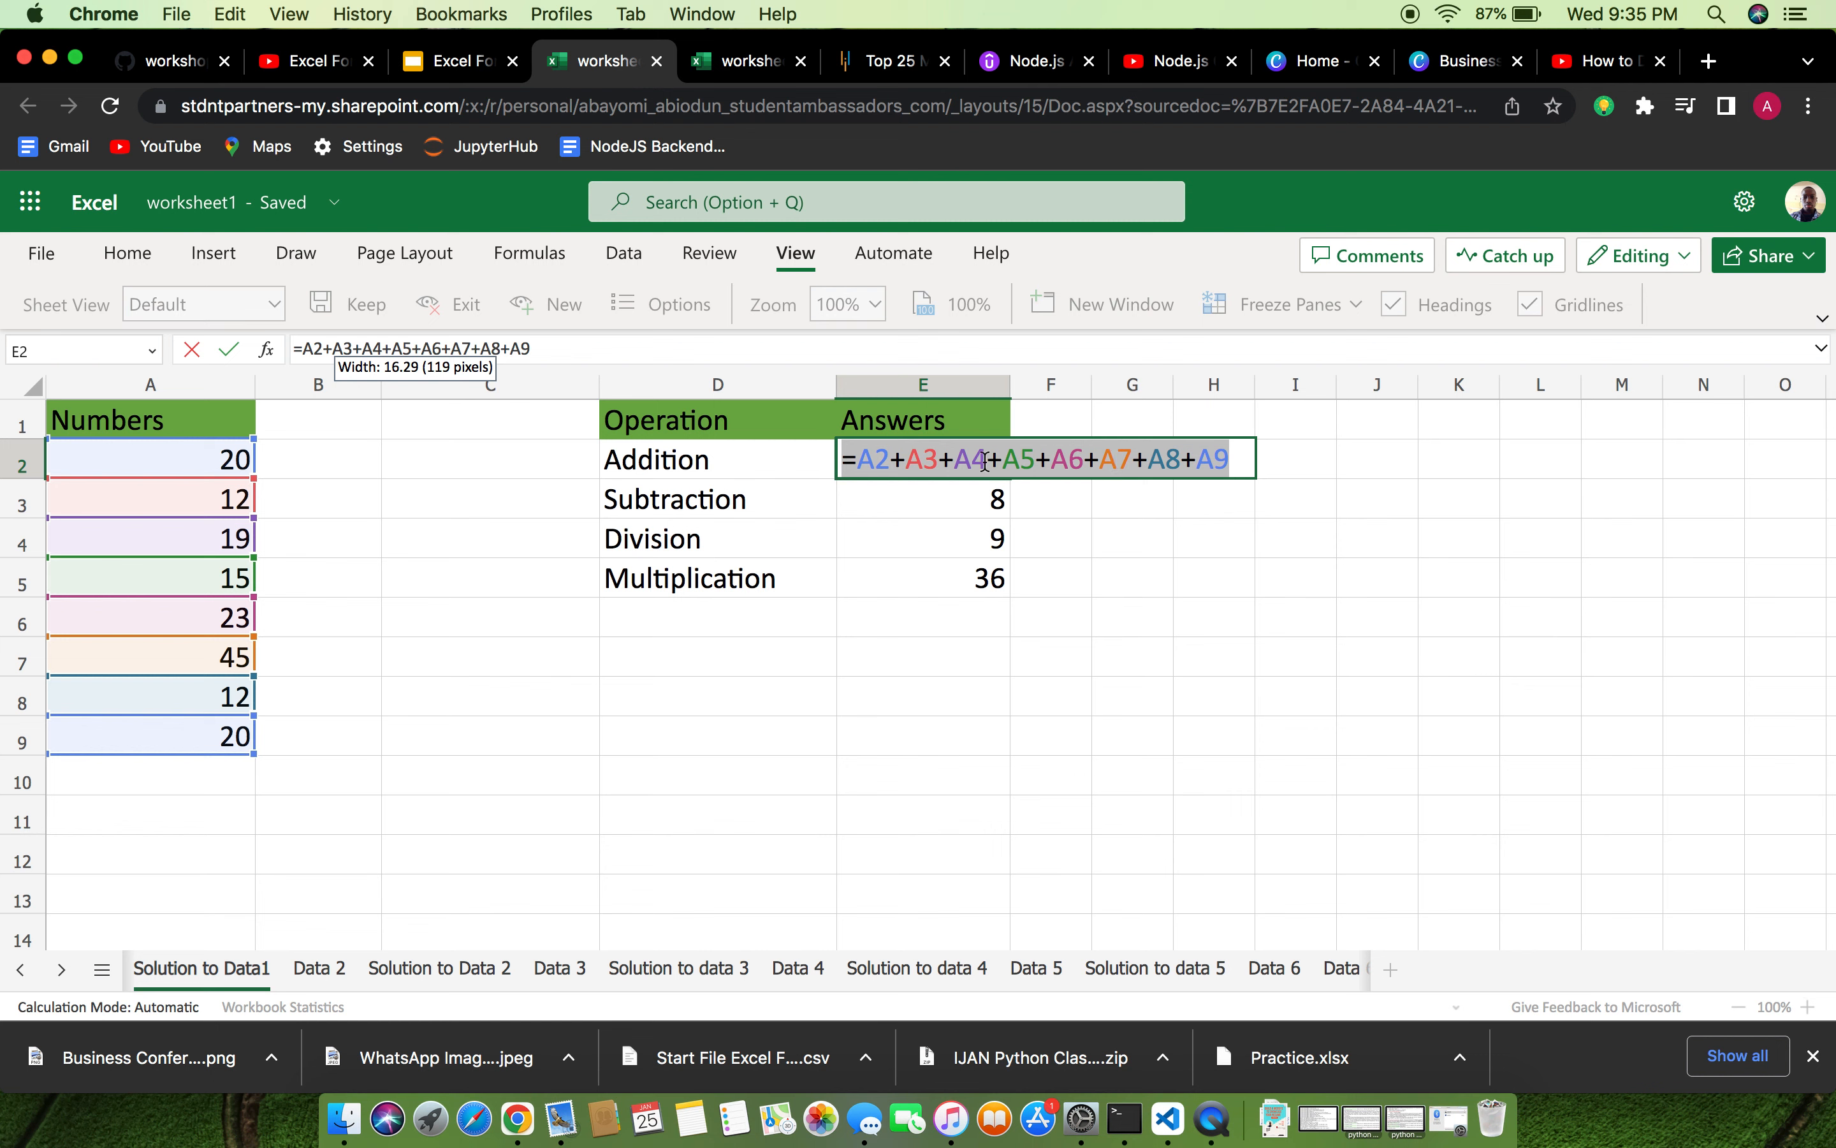
click(952, 499)
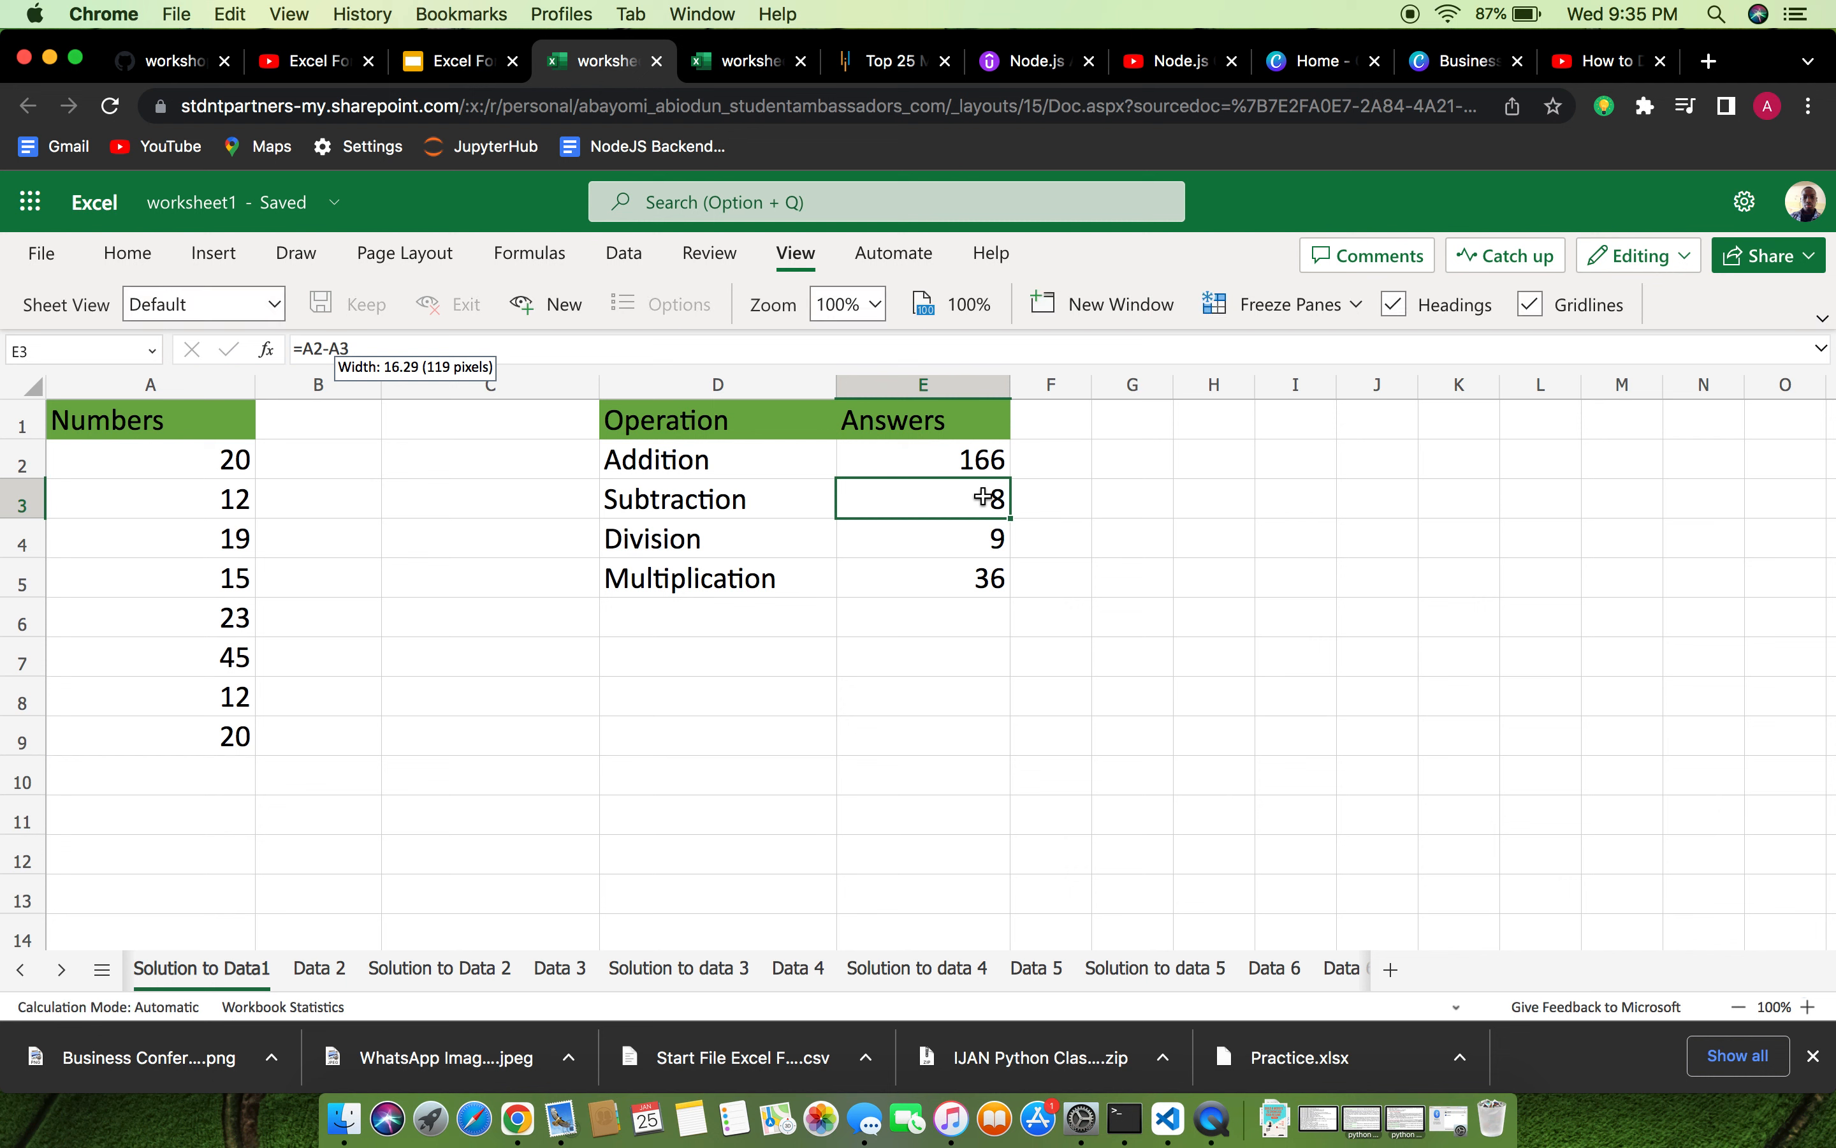
triple_click(966, 507)
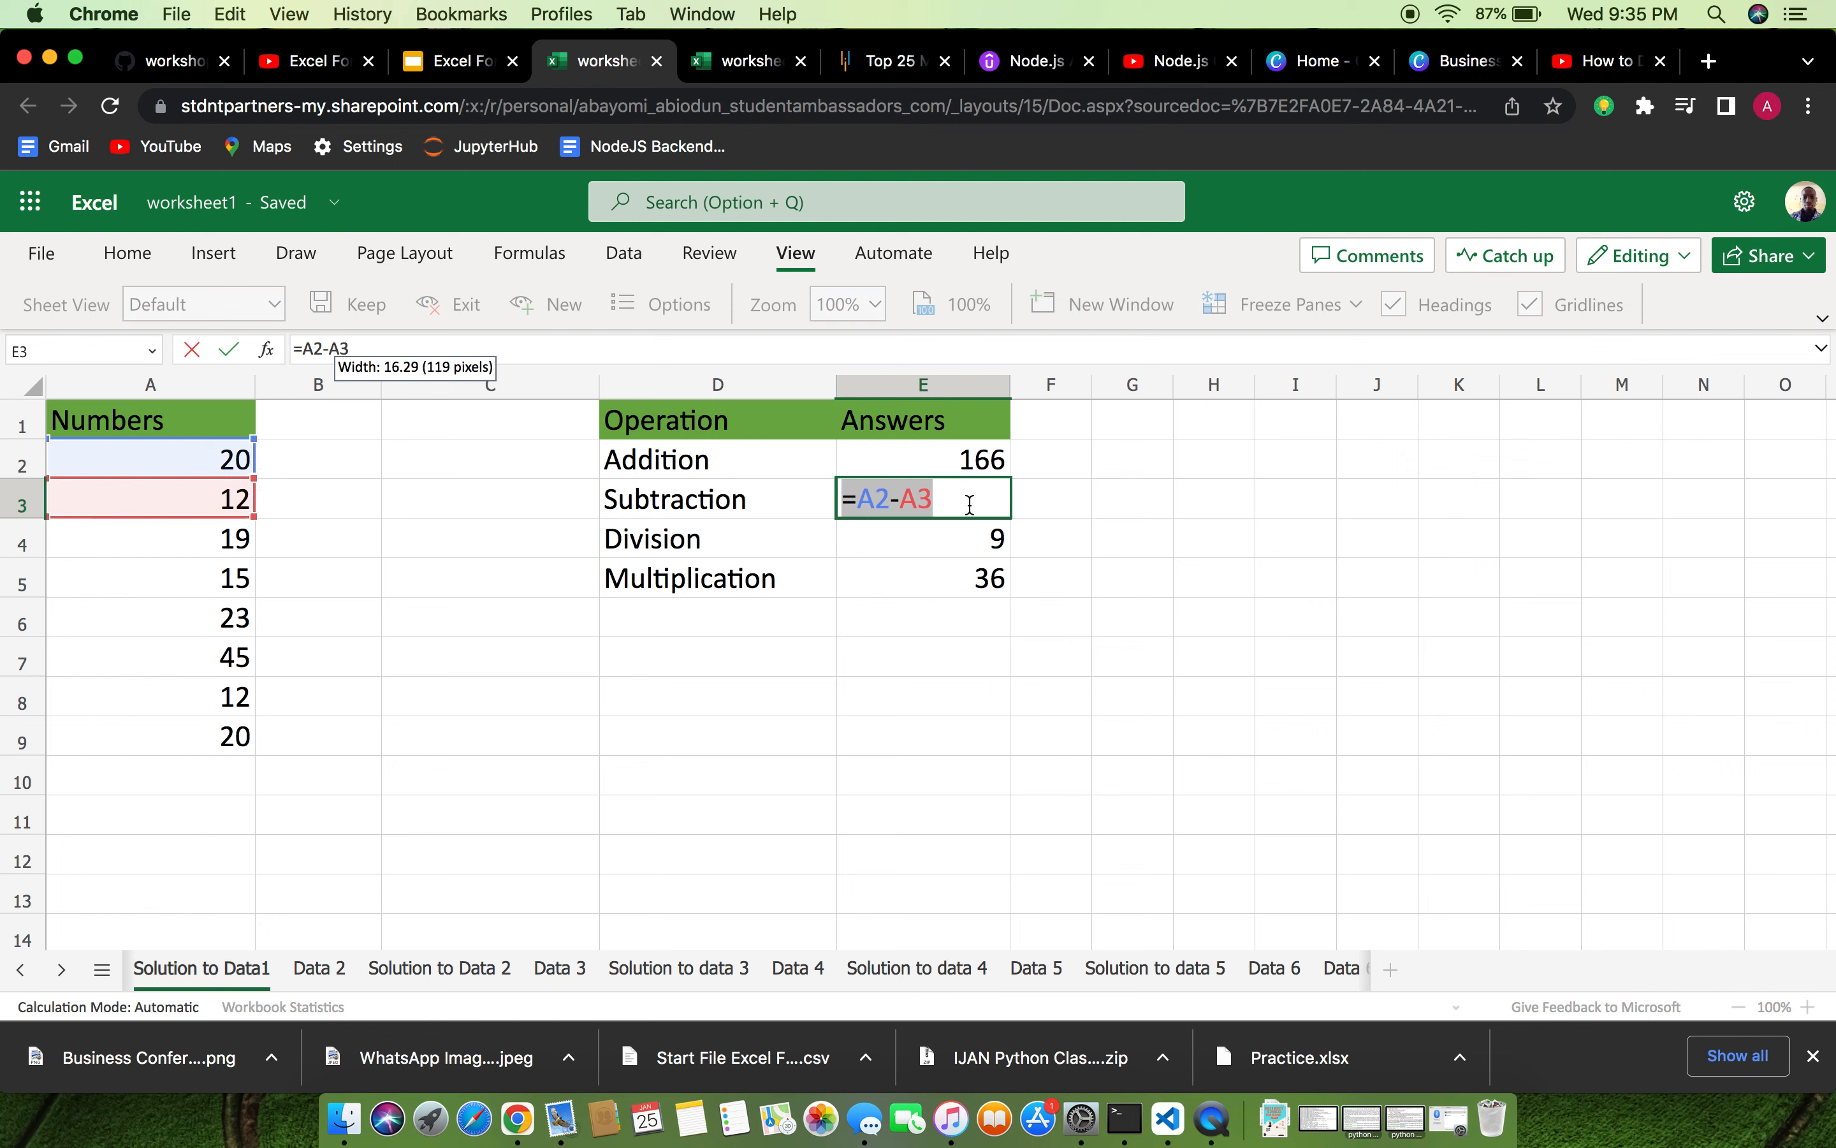
key(Return)
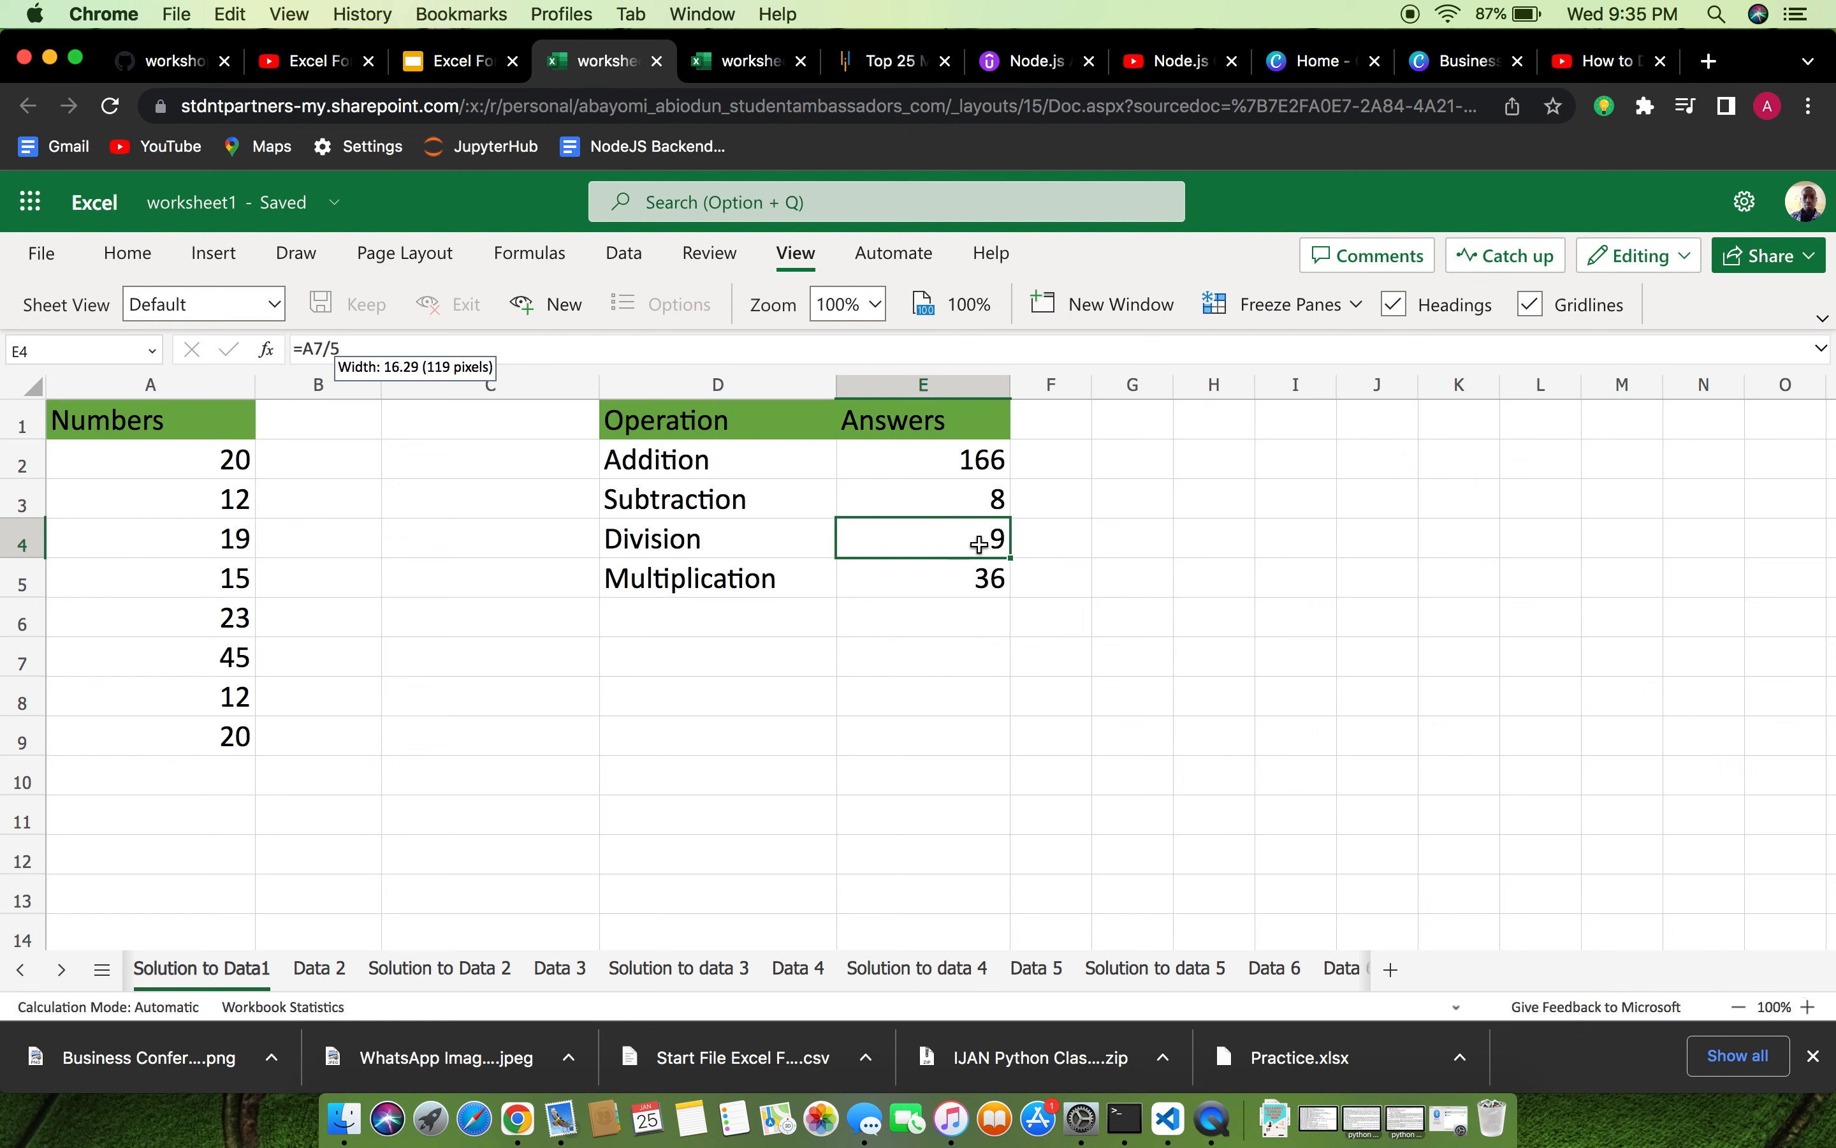
double_click(979, 544)
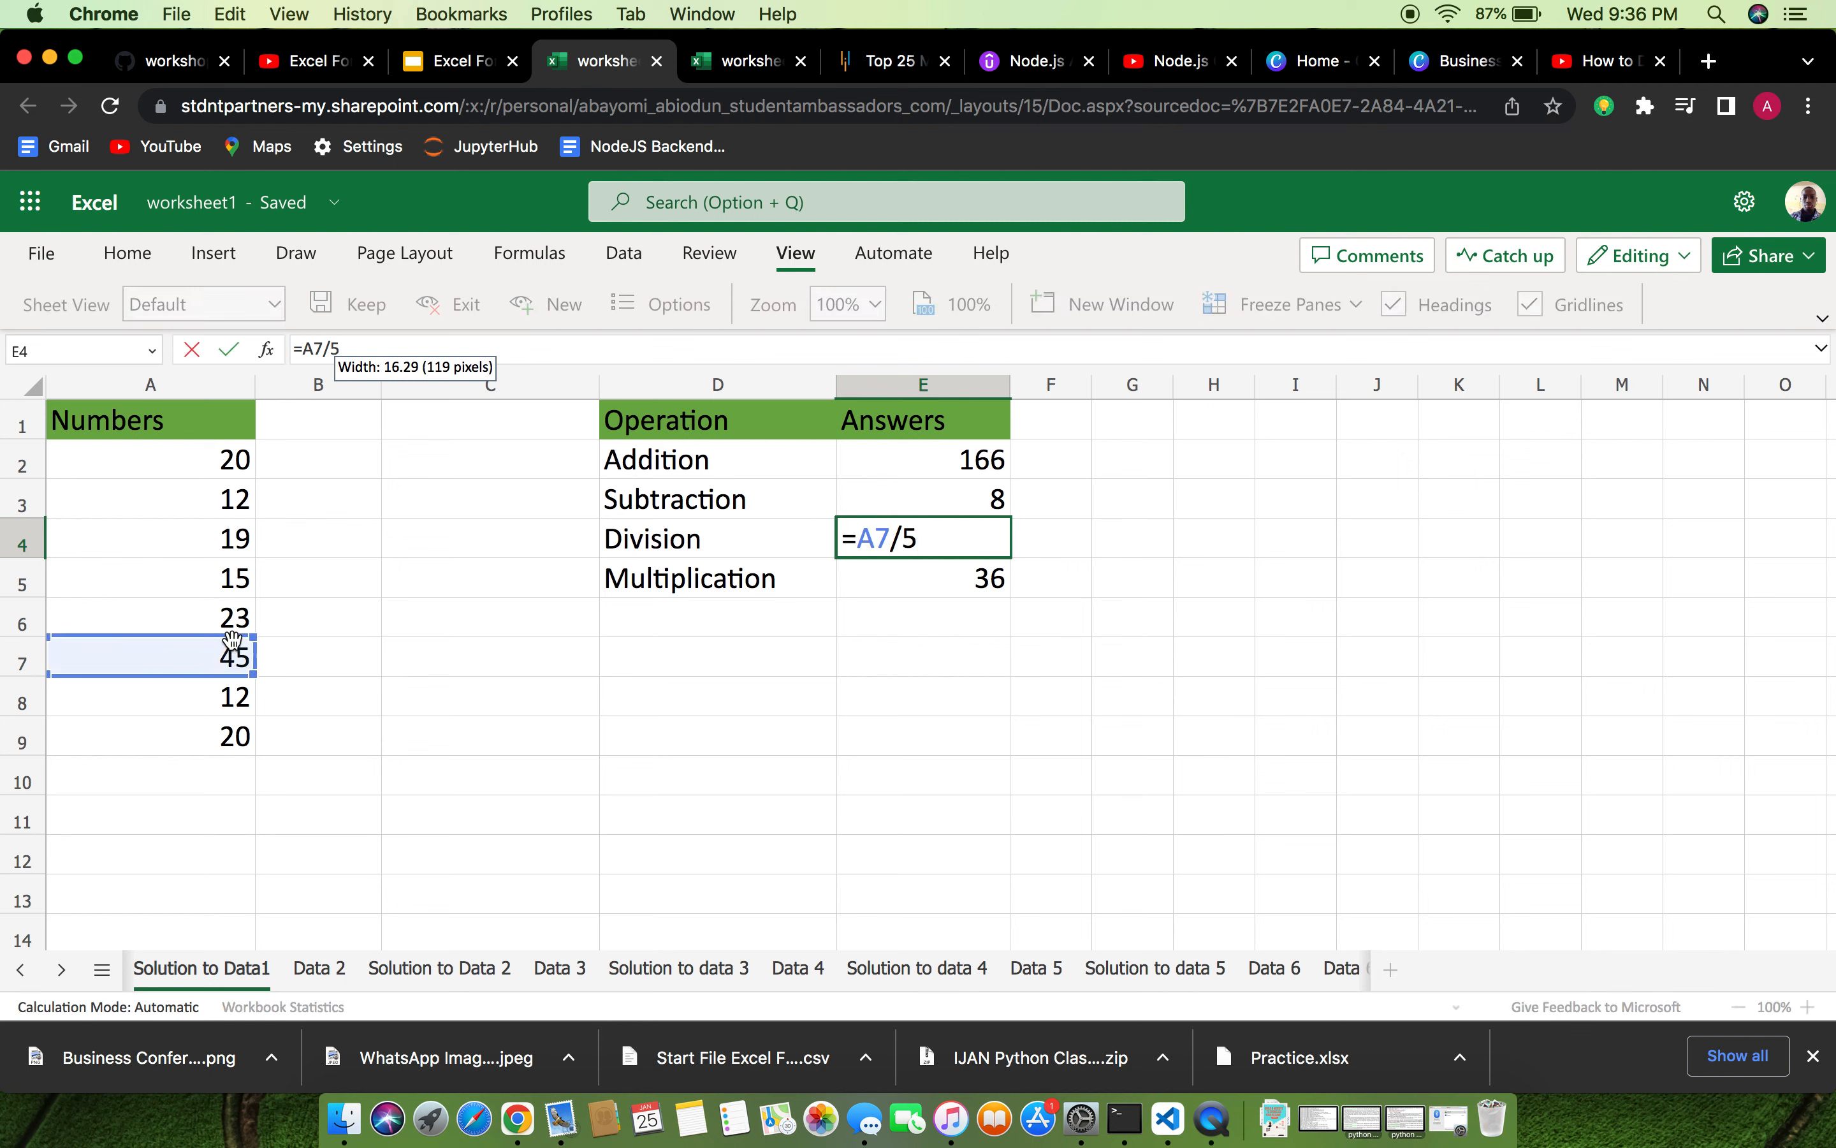
click(959, 575)
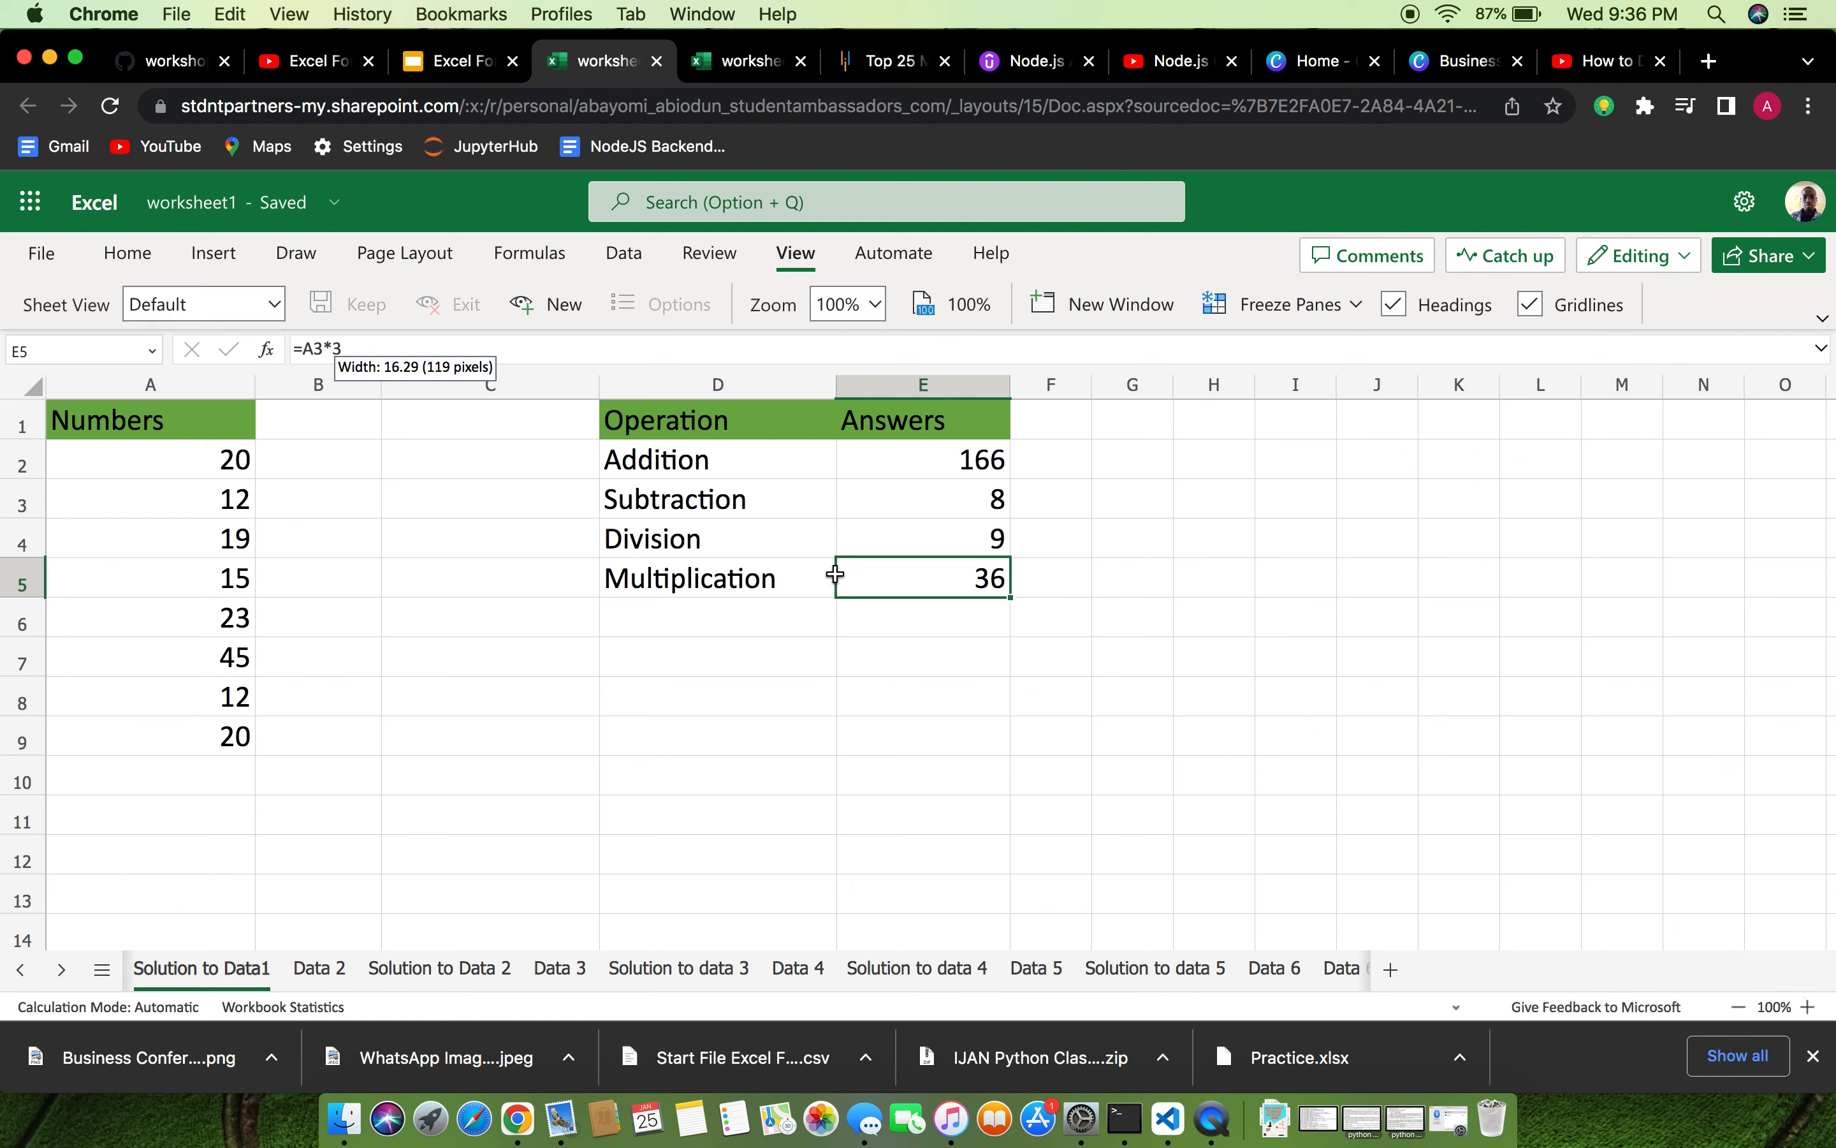
double_click(972, 593)
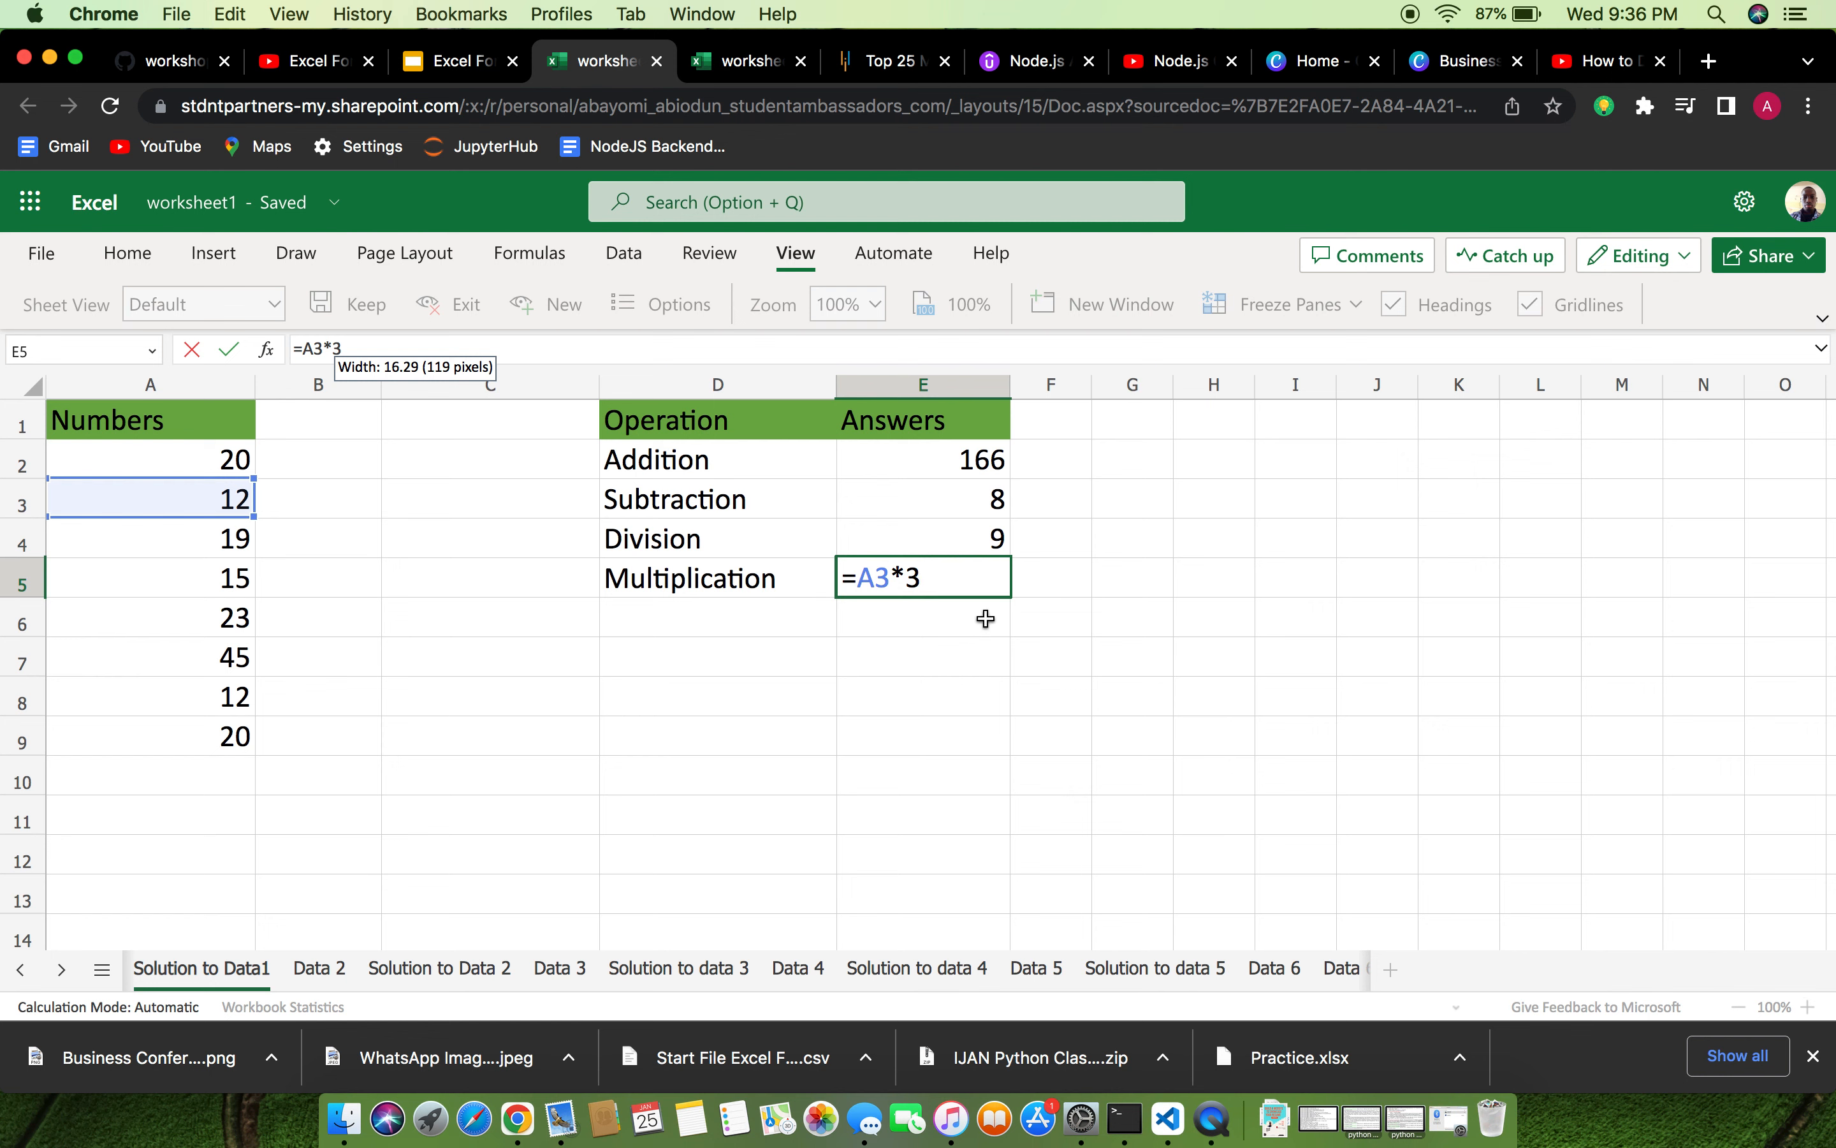
key(Return)
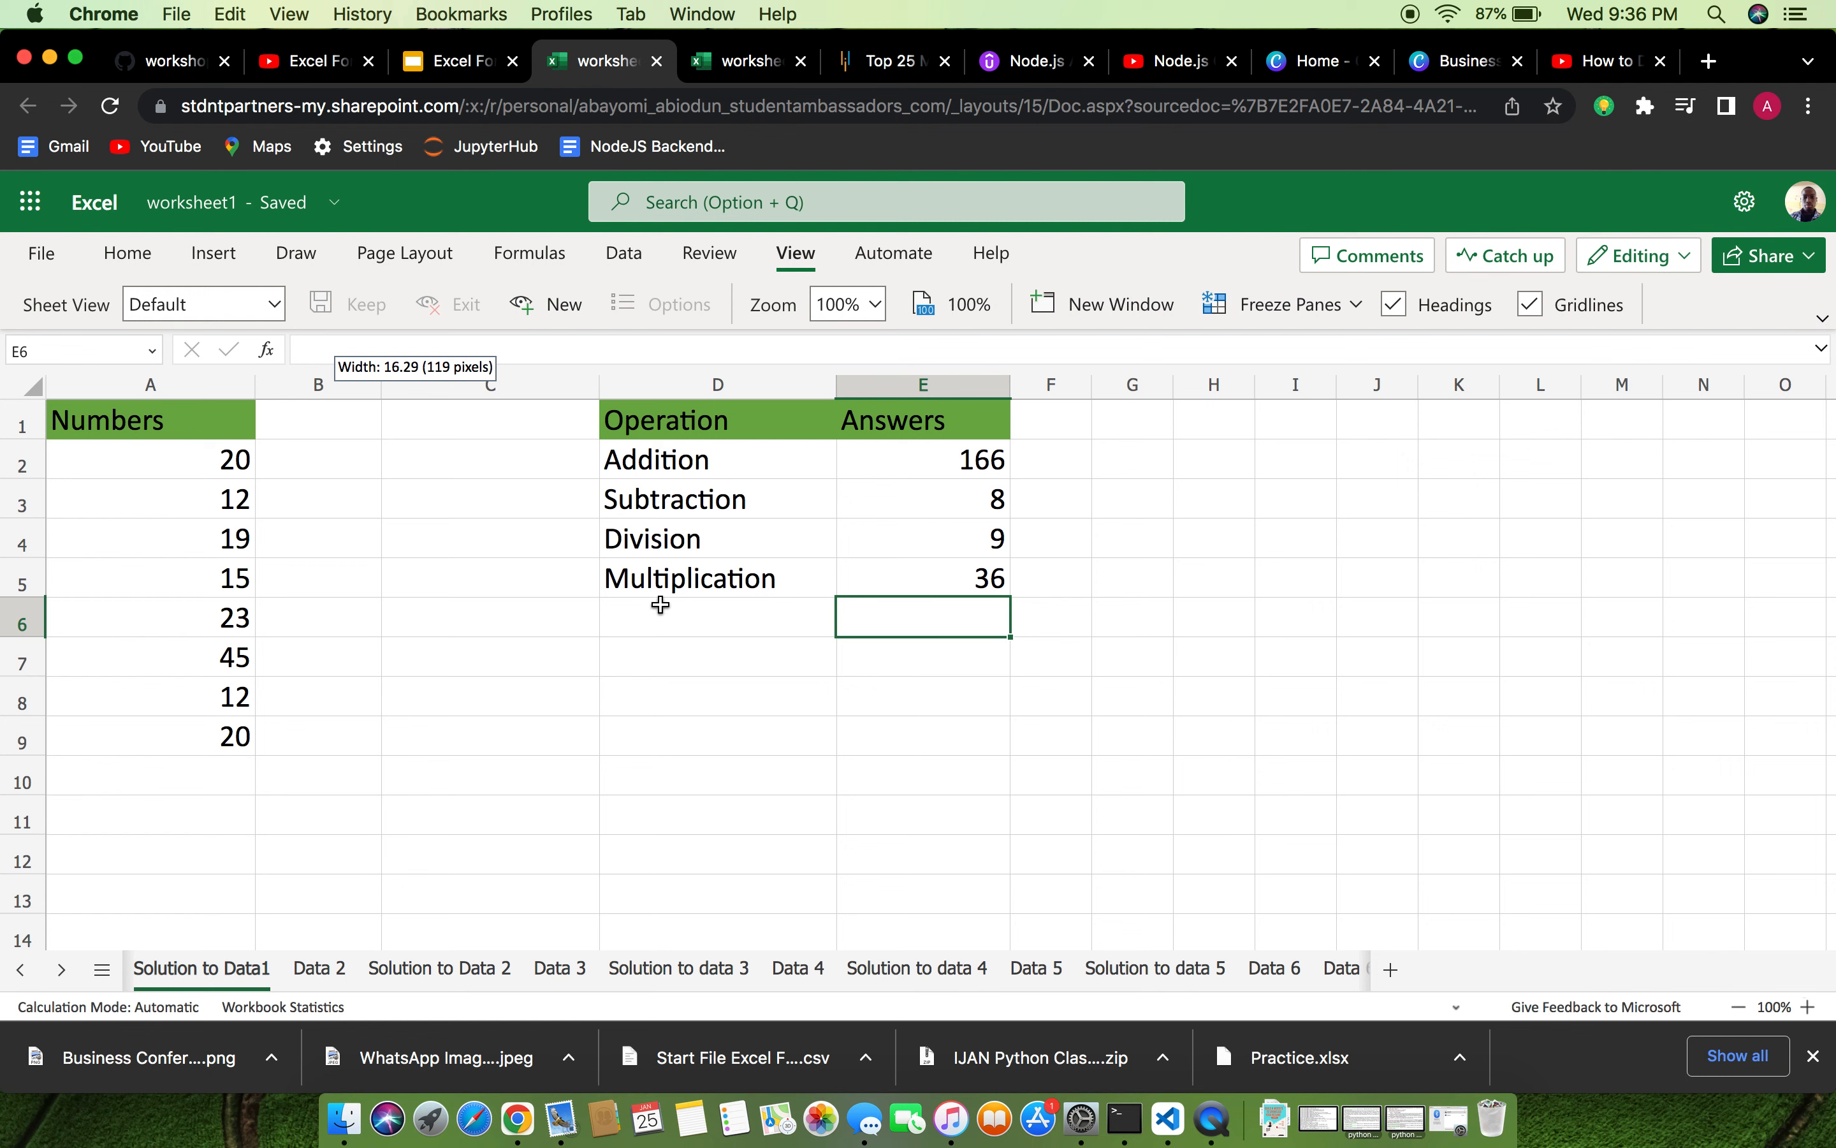
Open the Solution to Data 2 sheet and examine its expenses table and the summary rows from Total to Blank.
click(338, 986)
click(477, 985)
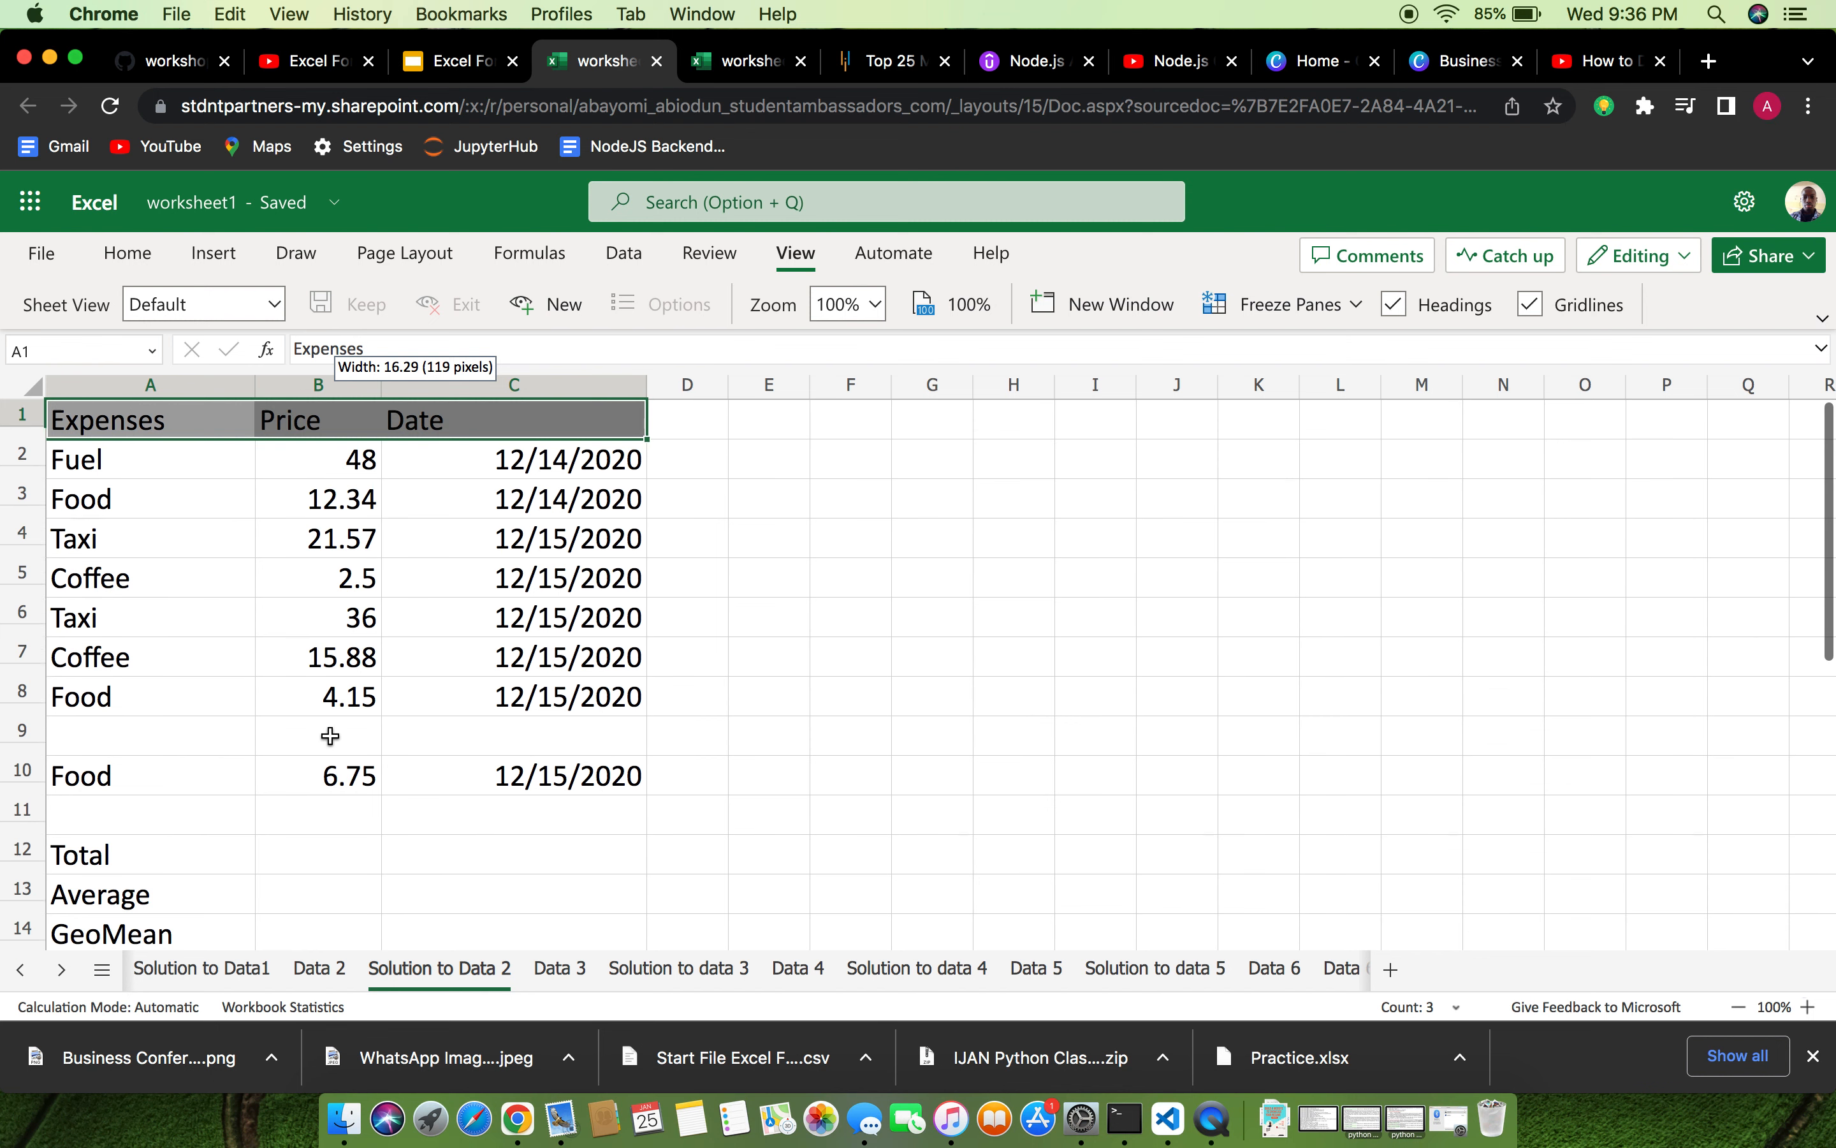
scroll(349, 765, down, 5)
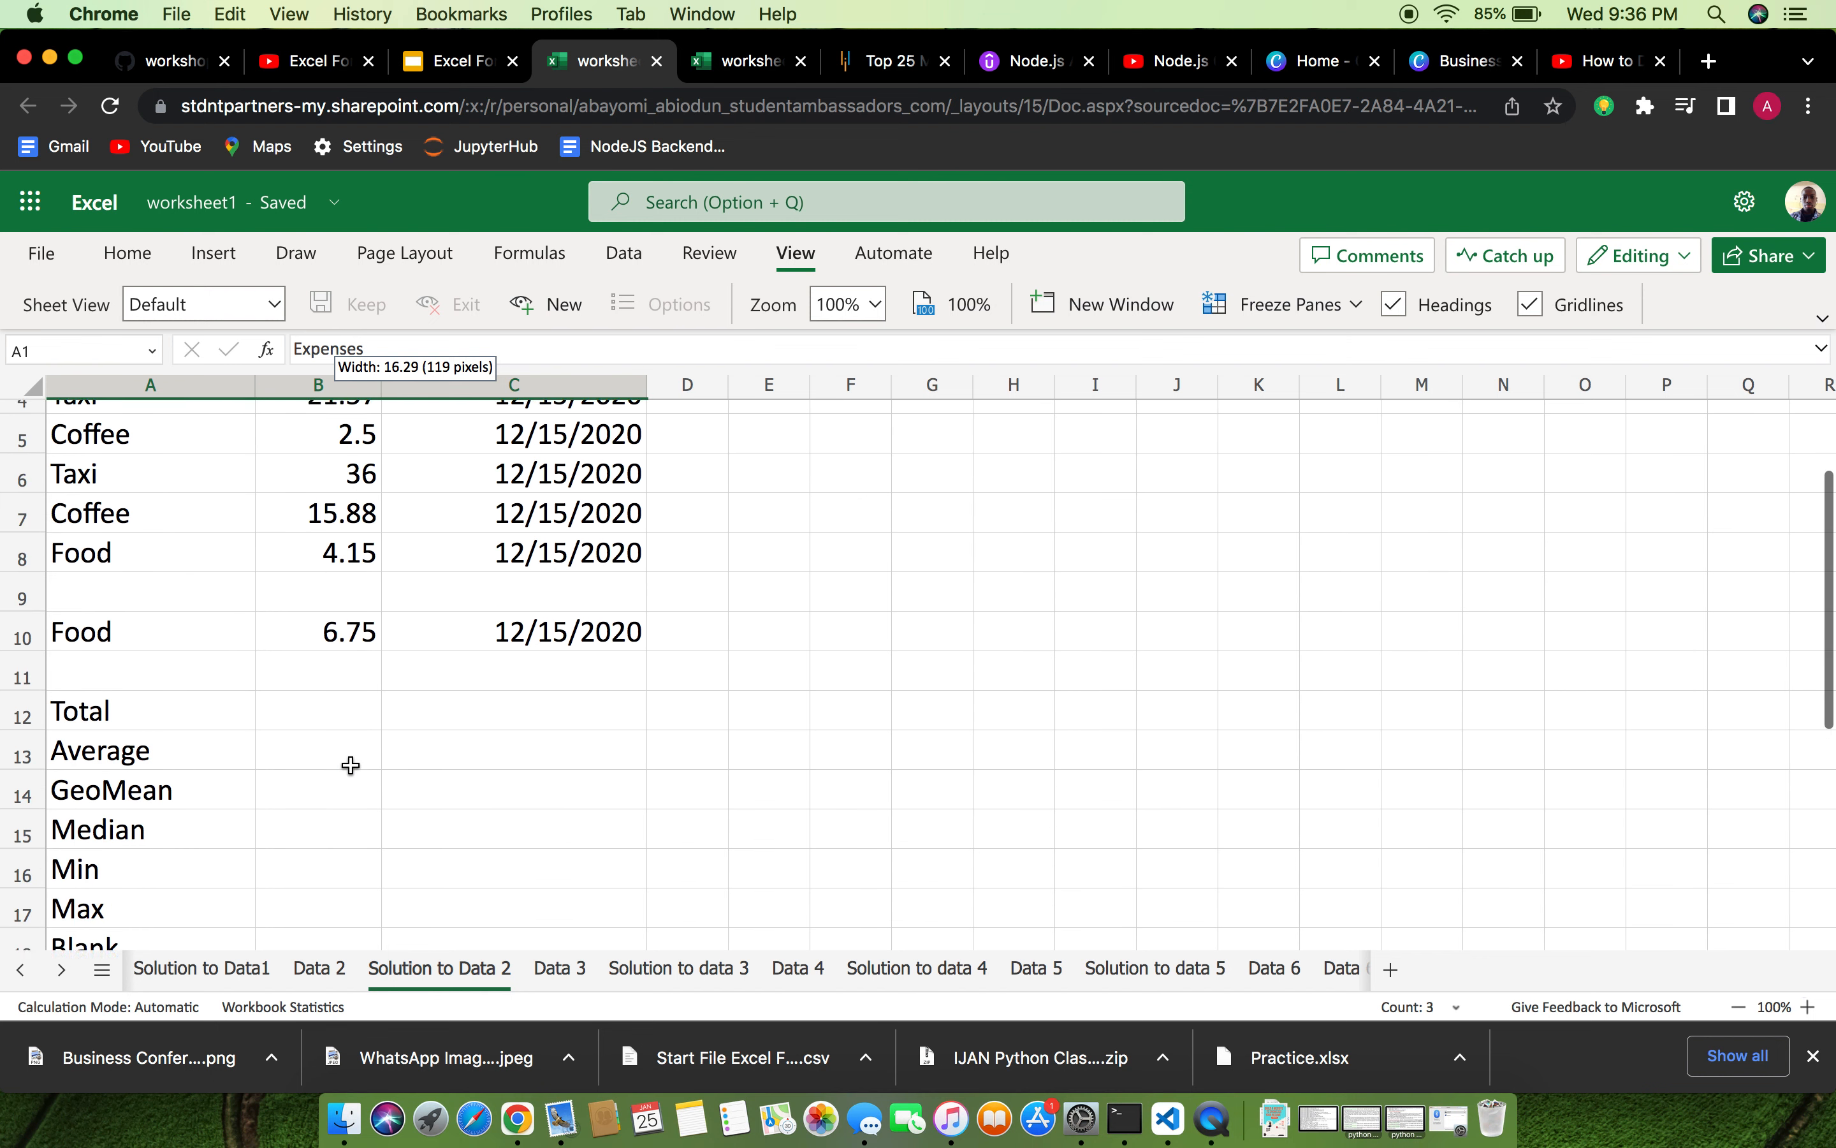
scroll(349, 765, up, 2)
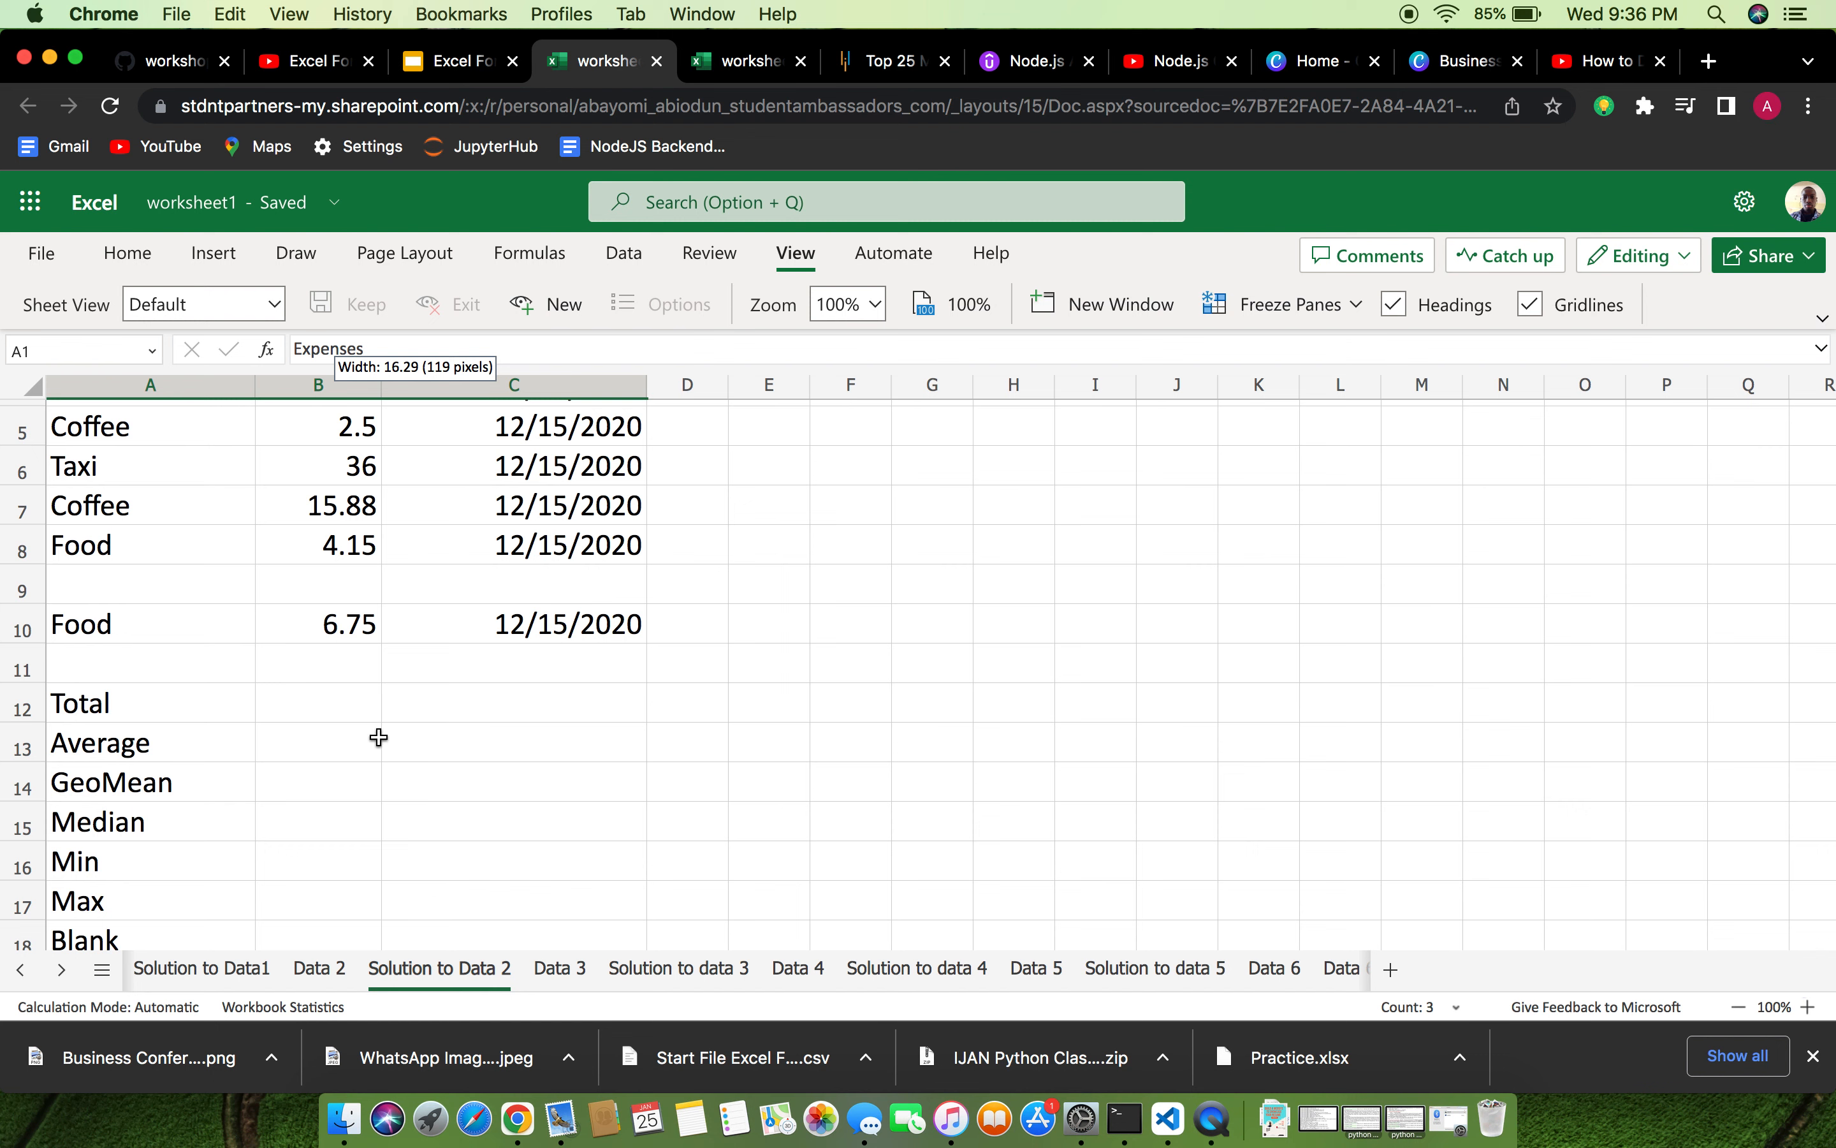
scroll(356, 763, up, 4)
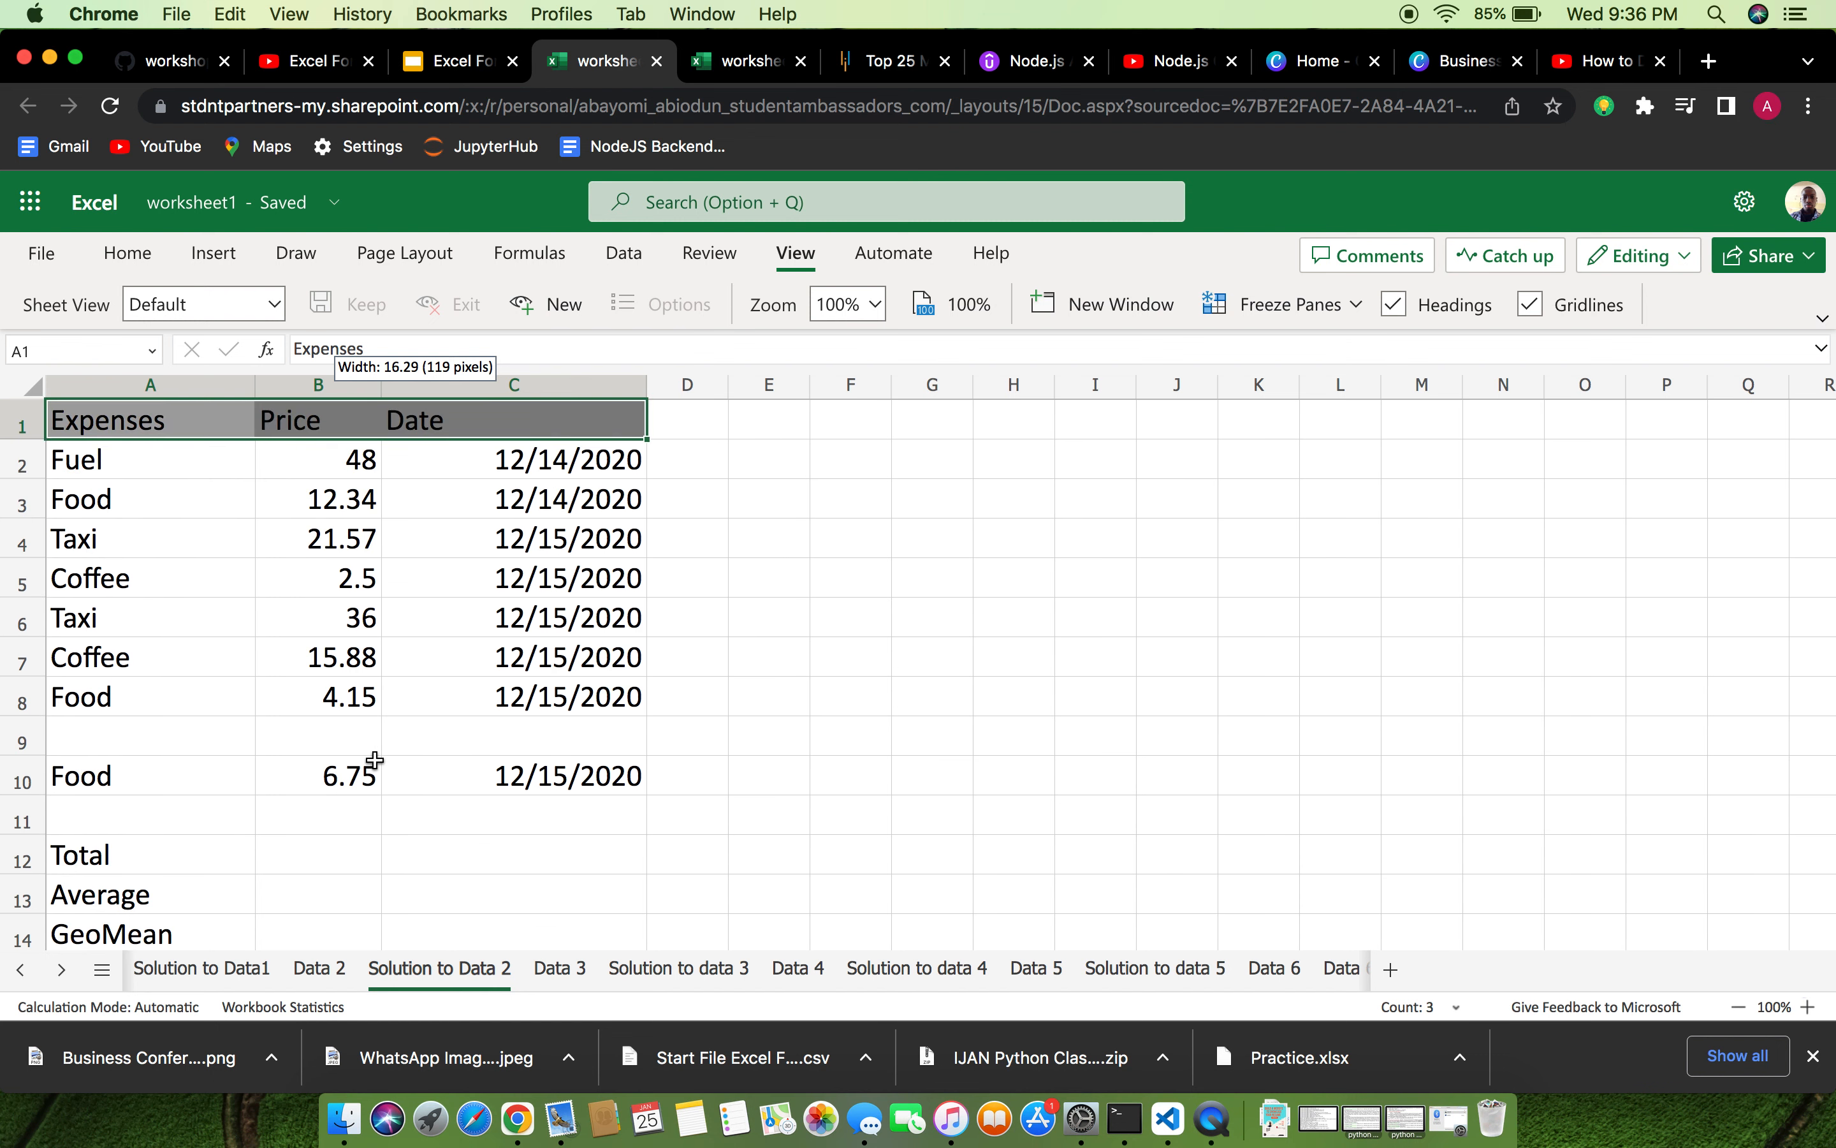
scroll(373, 759, down, 9)
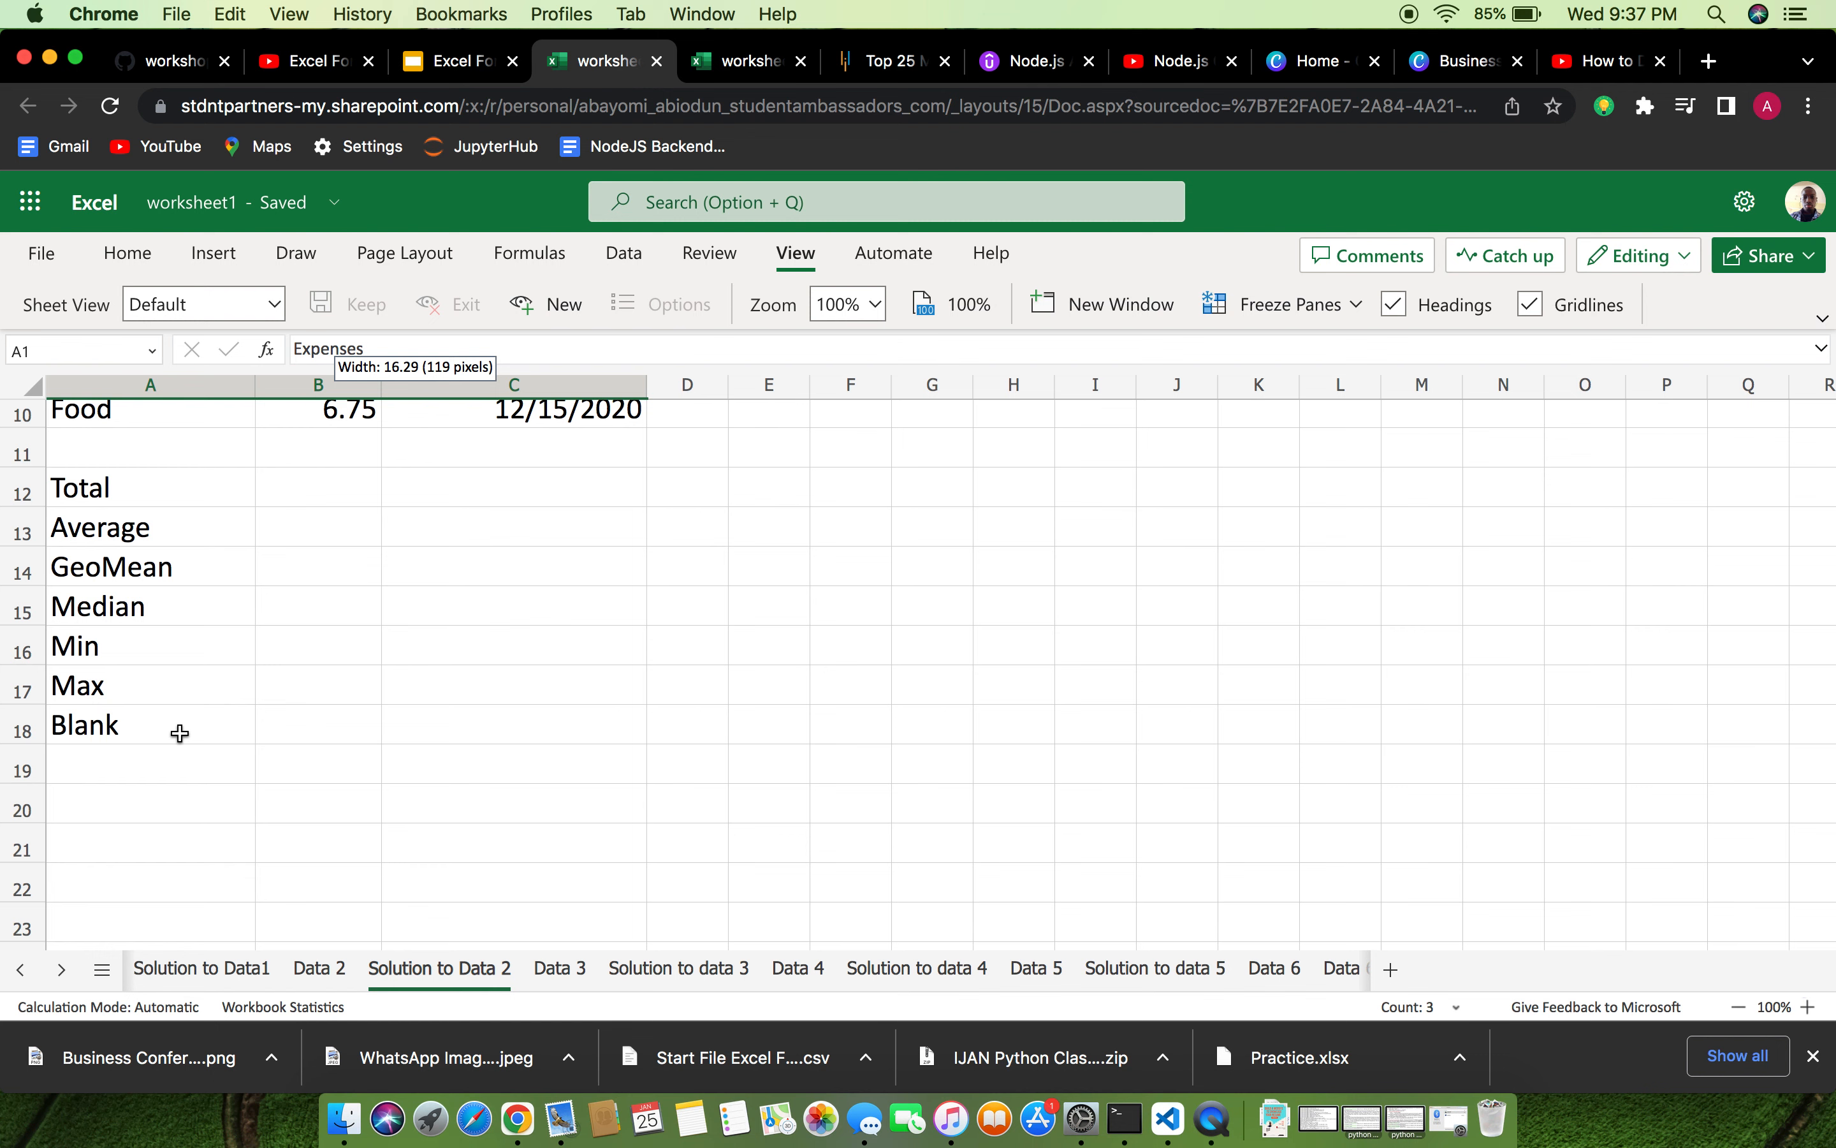
scroll(216, 645, up, 5)
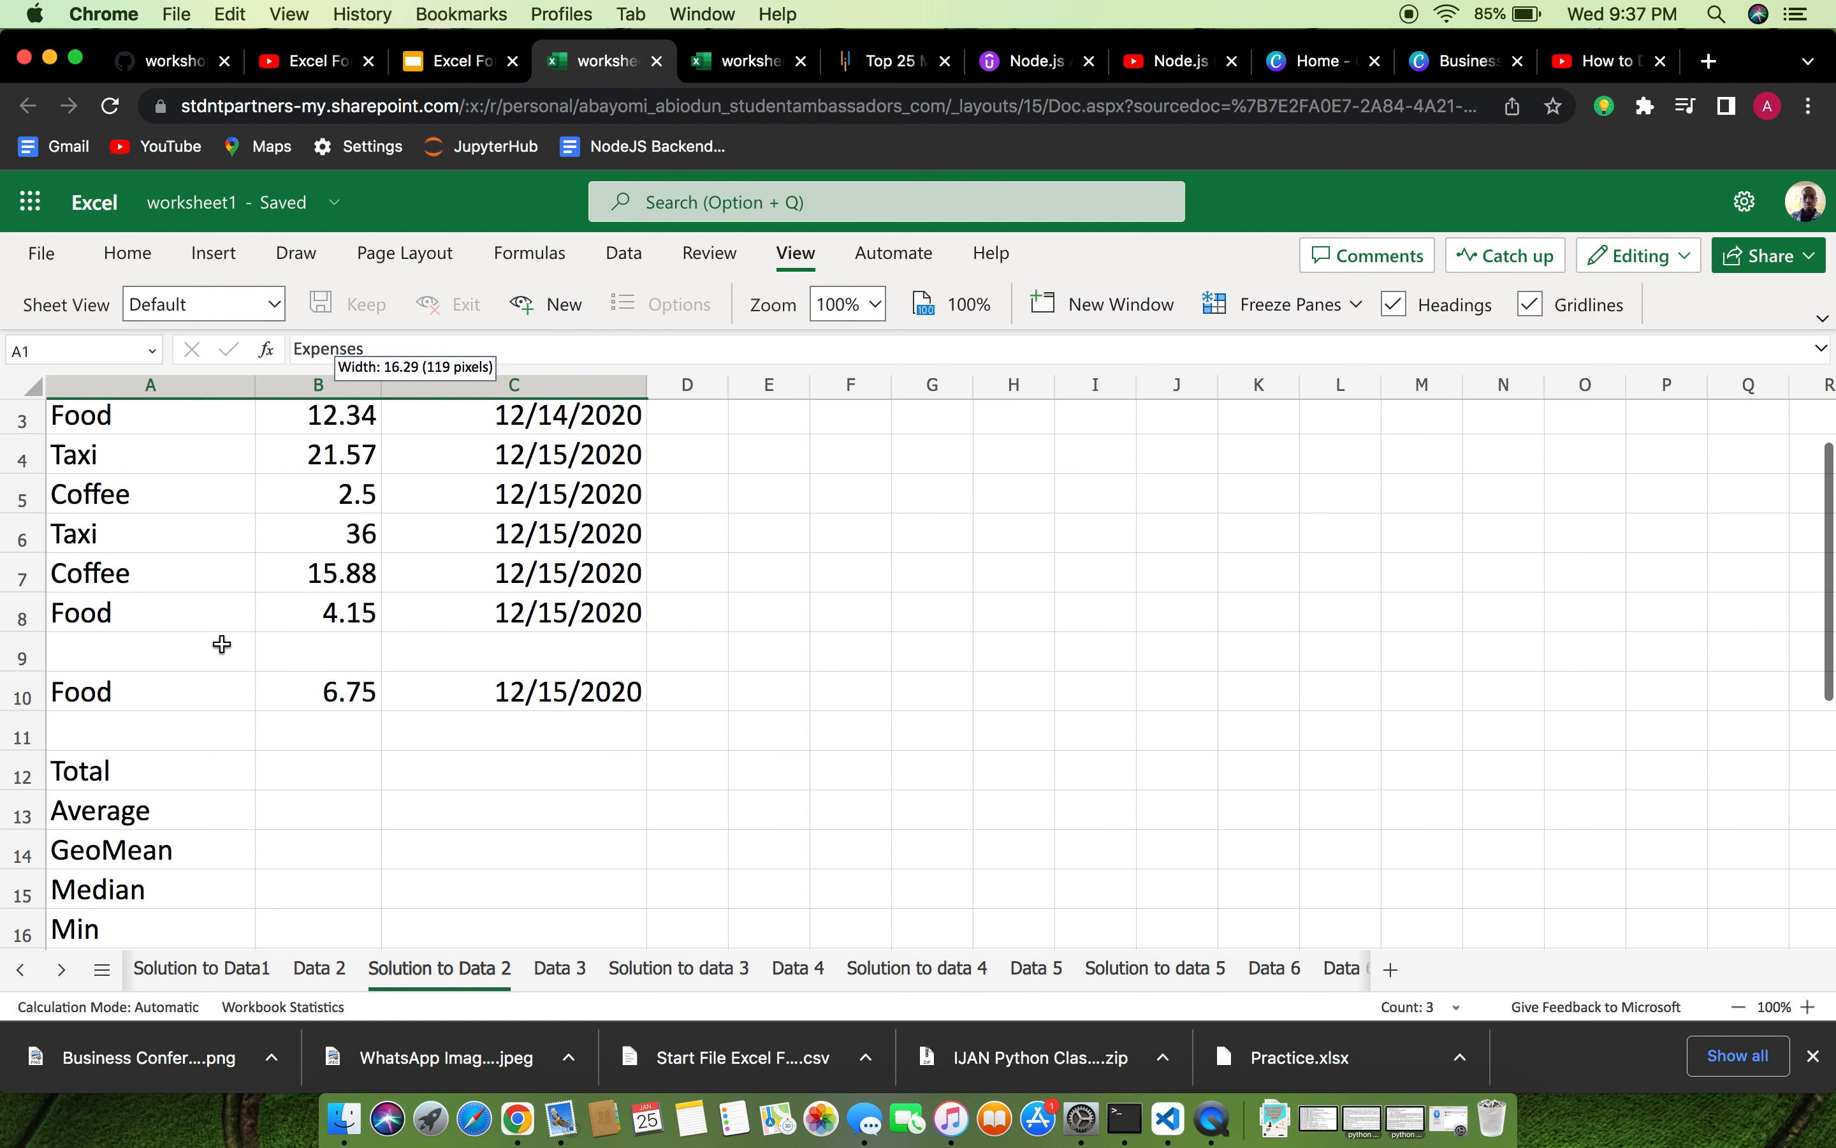
click(304, 781)
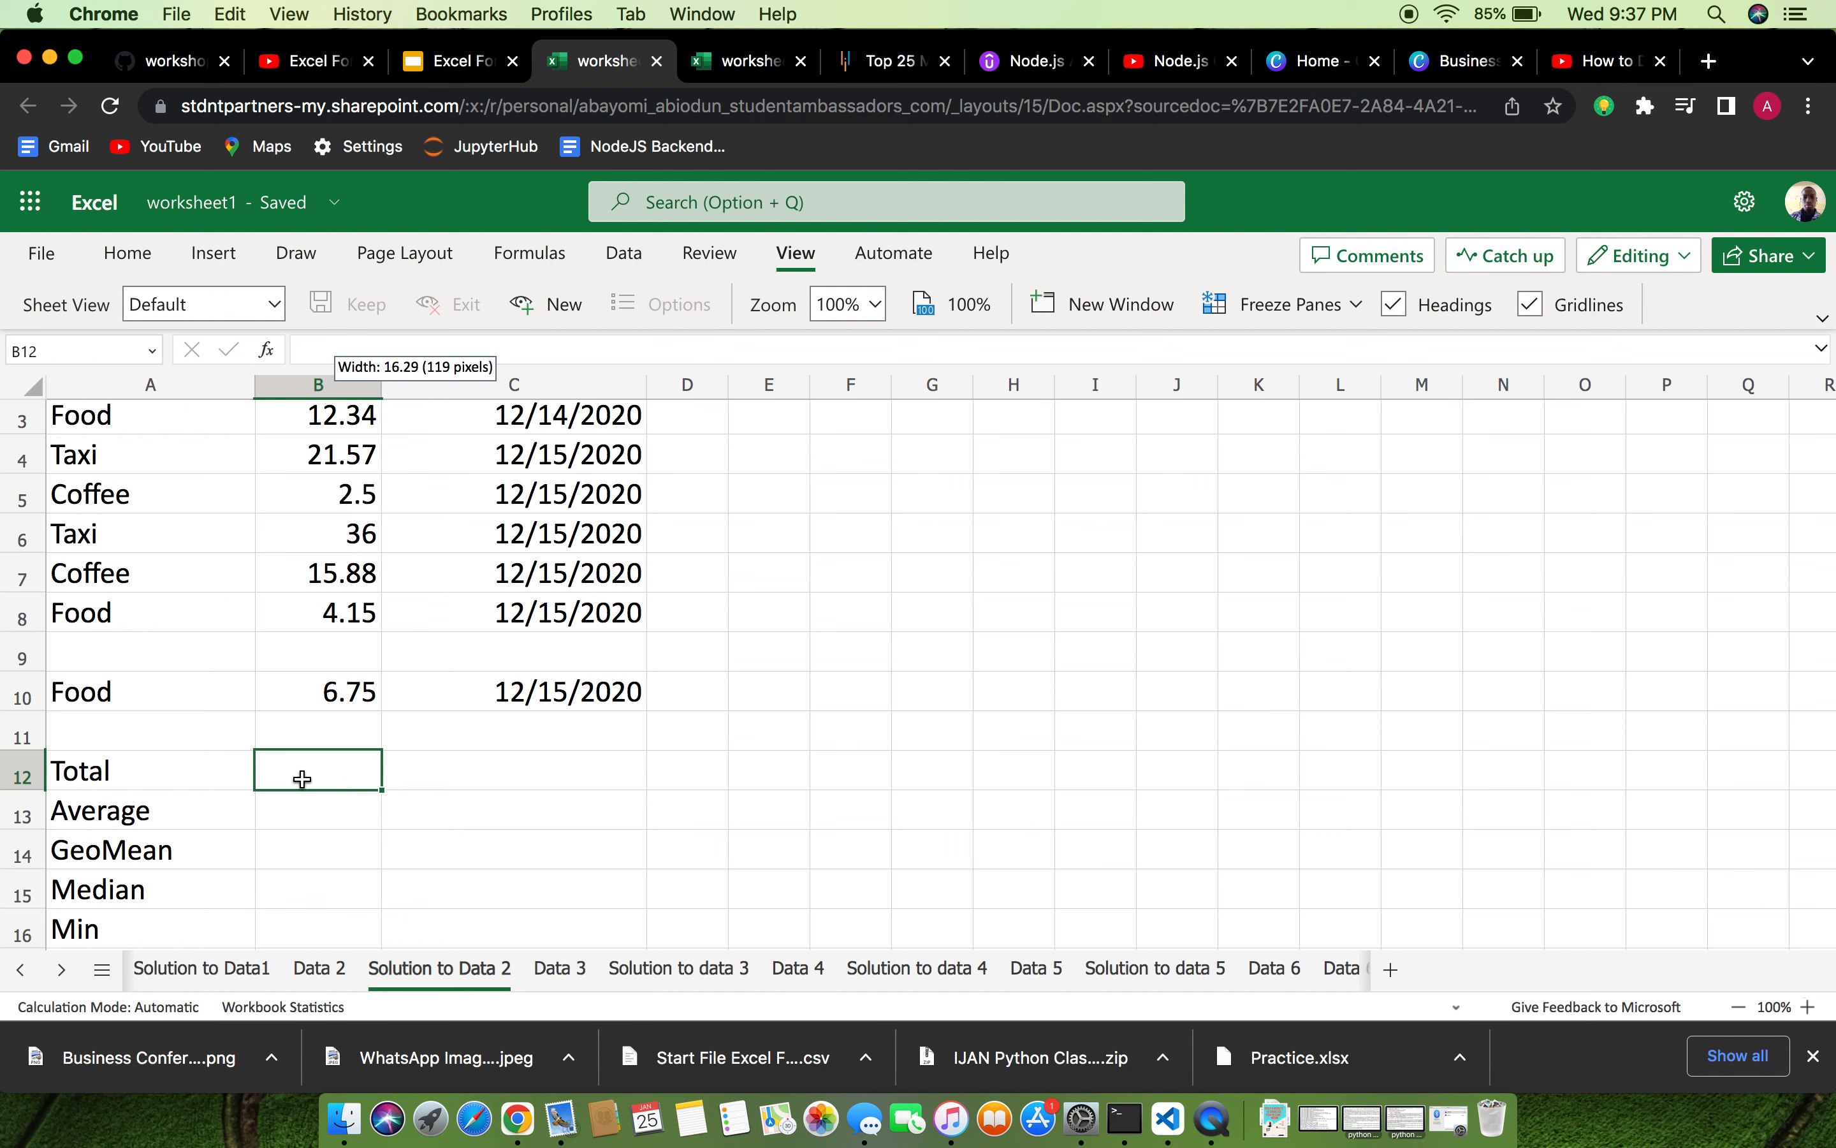
scroll(703, 607, up, 2)
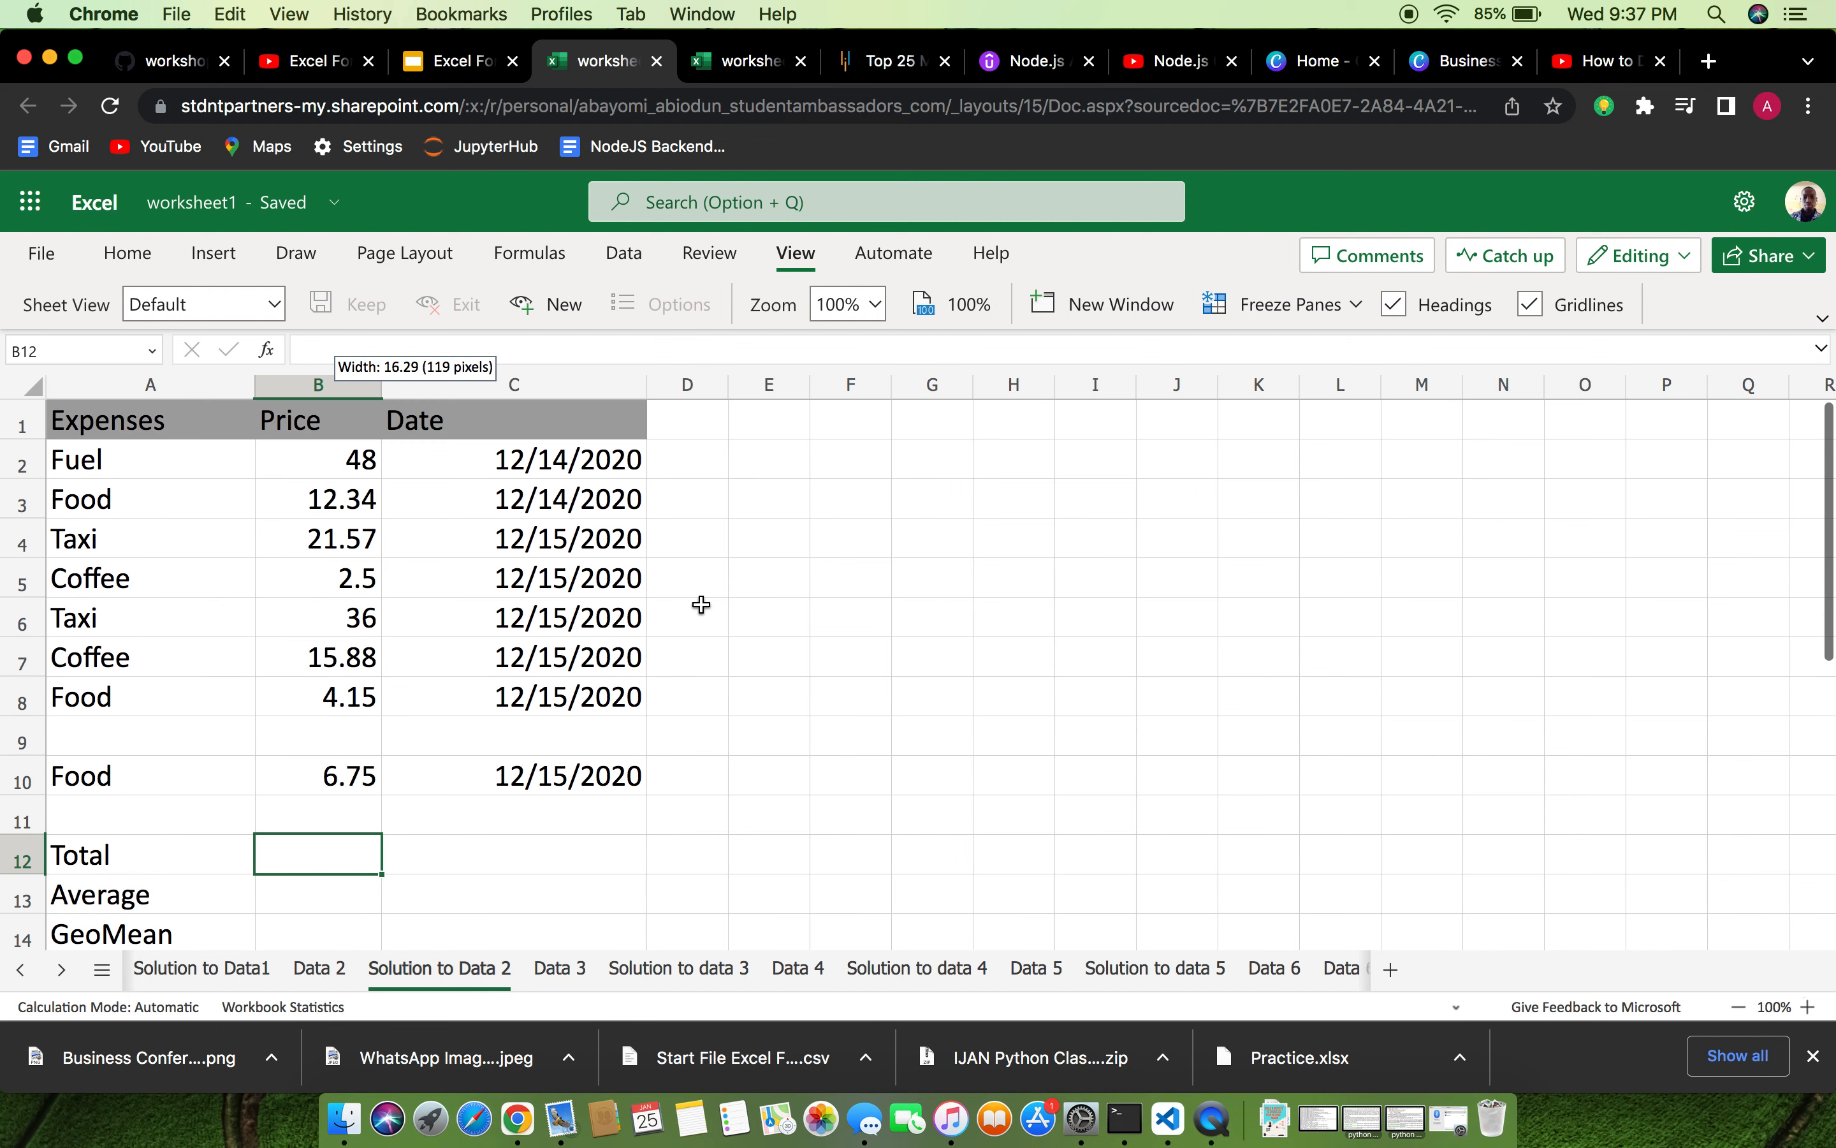
double_click(311, 861)
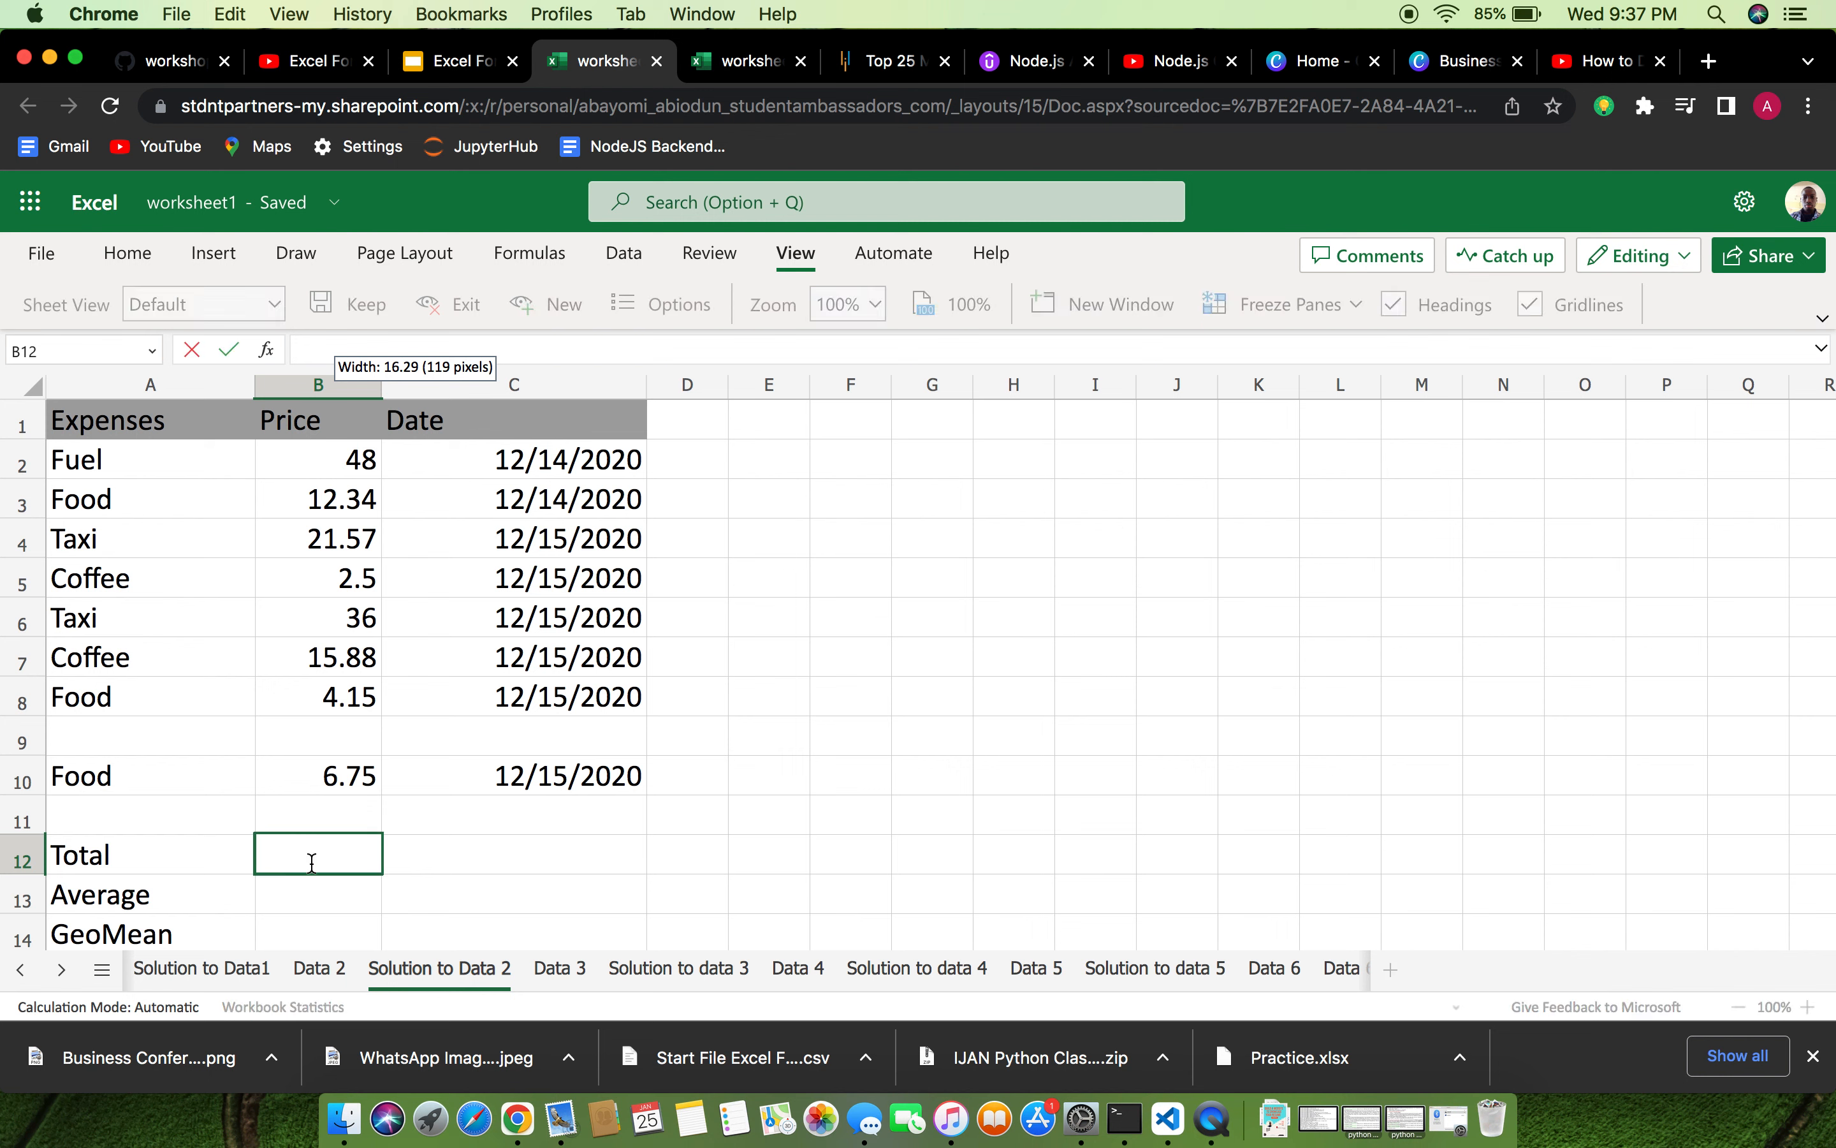
text(=B2)
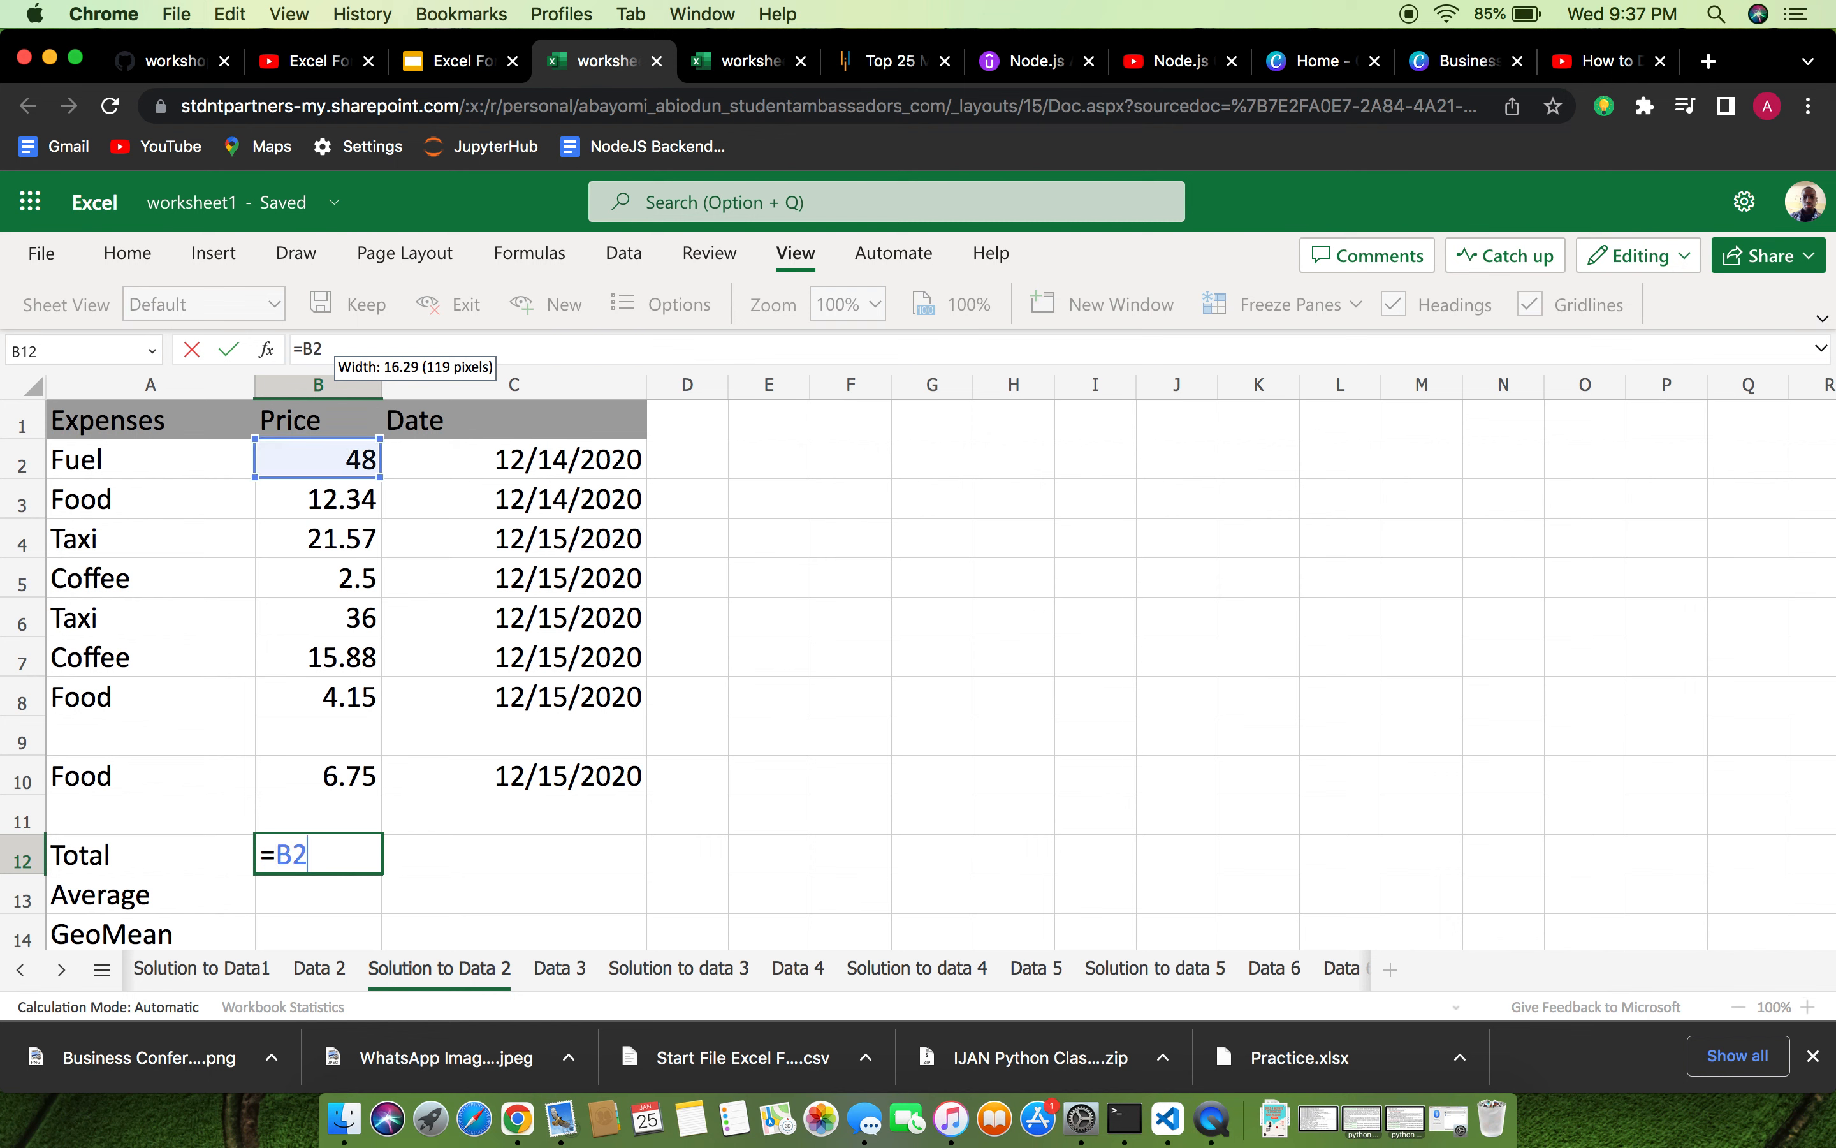
text(+b3)
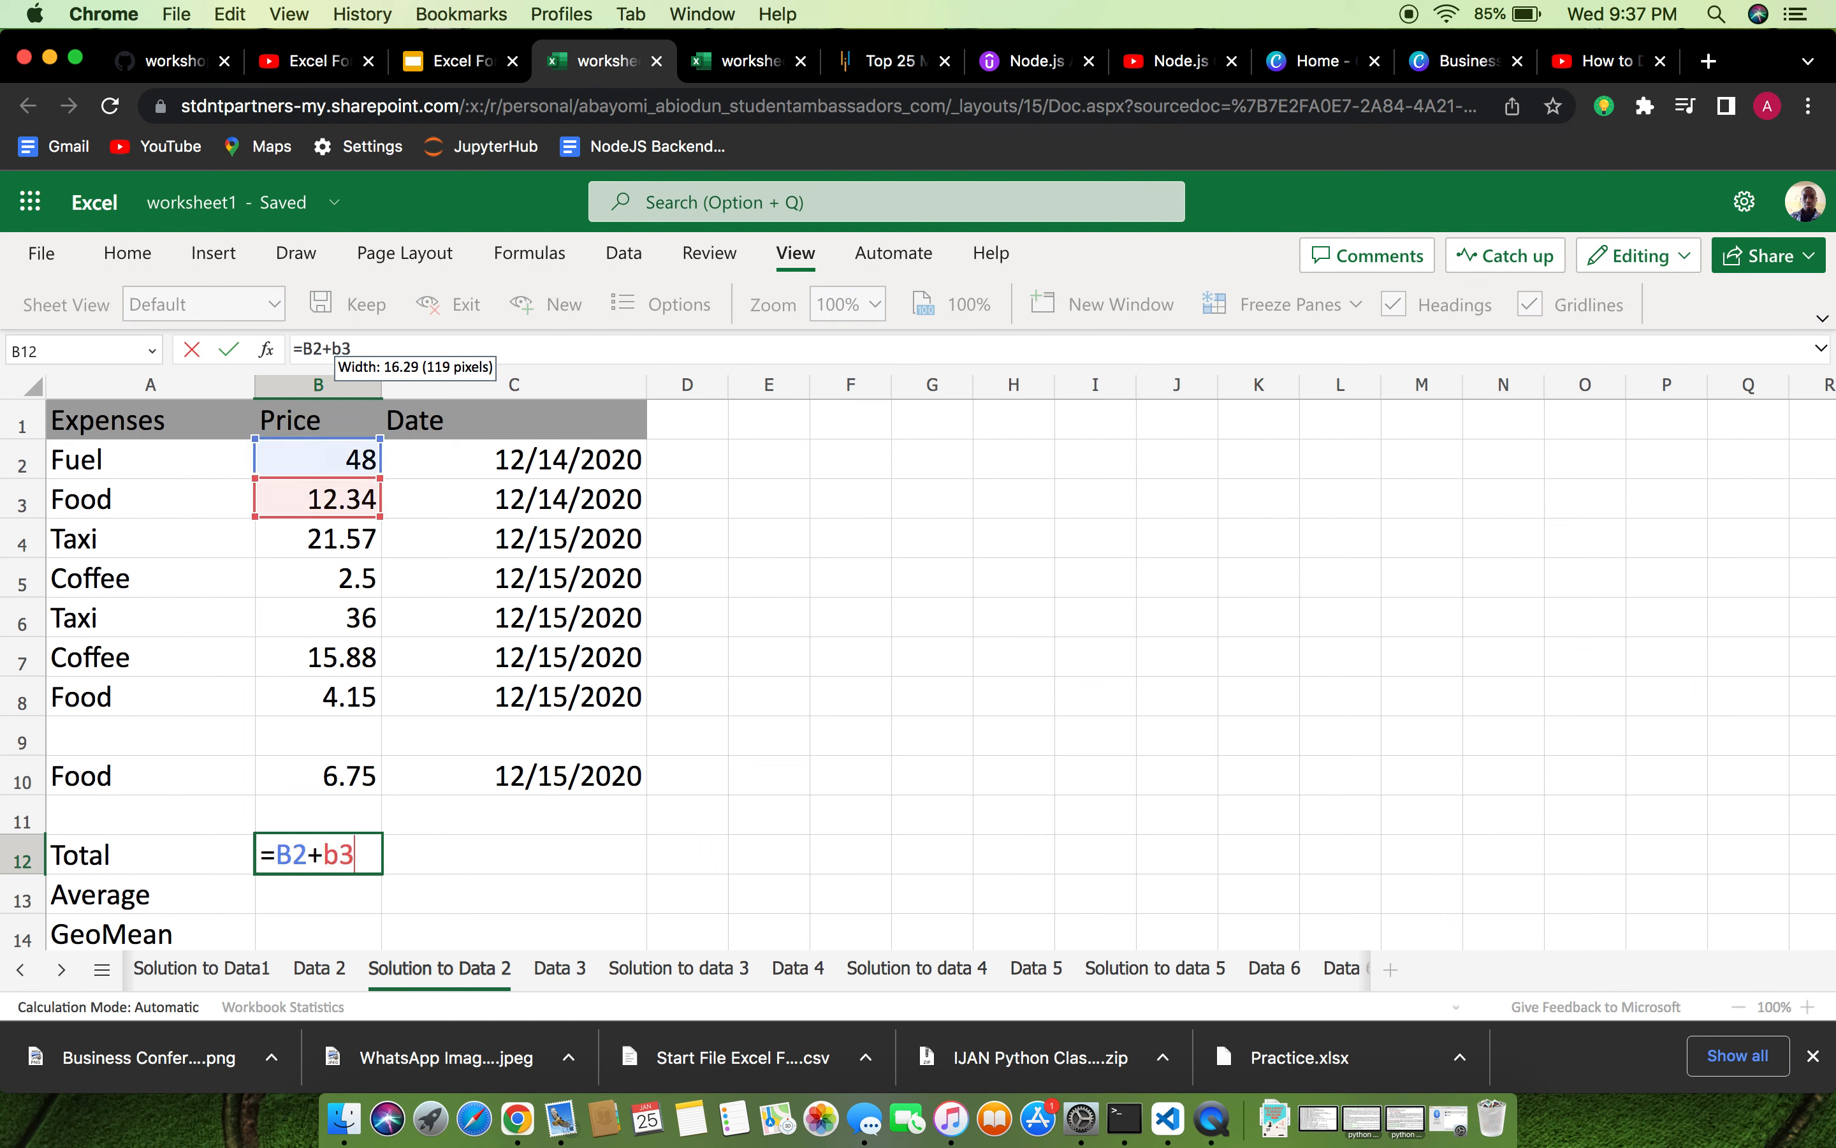
key(BackSpace)
key(BackSpace)
text(B)
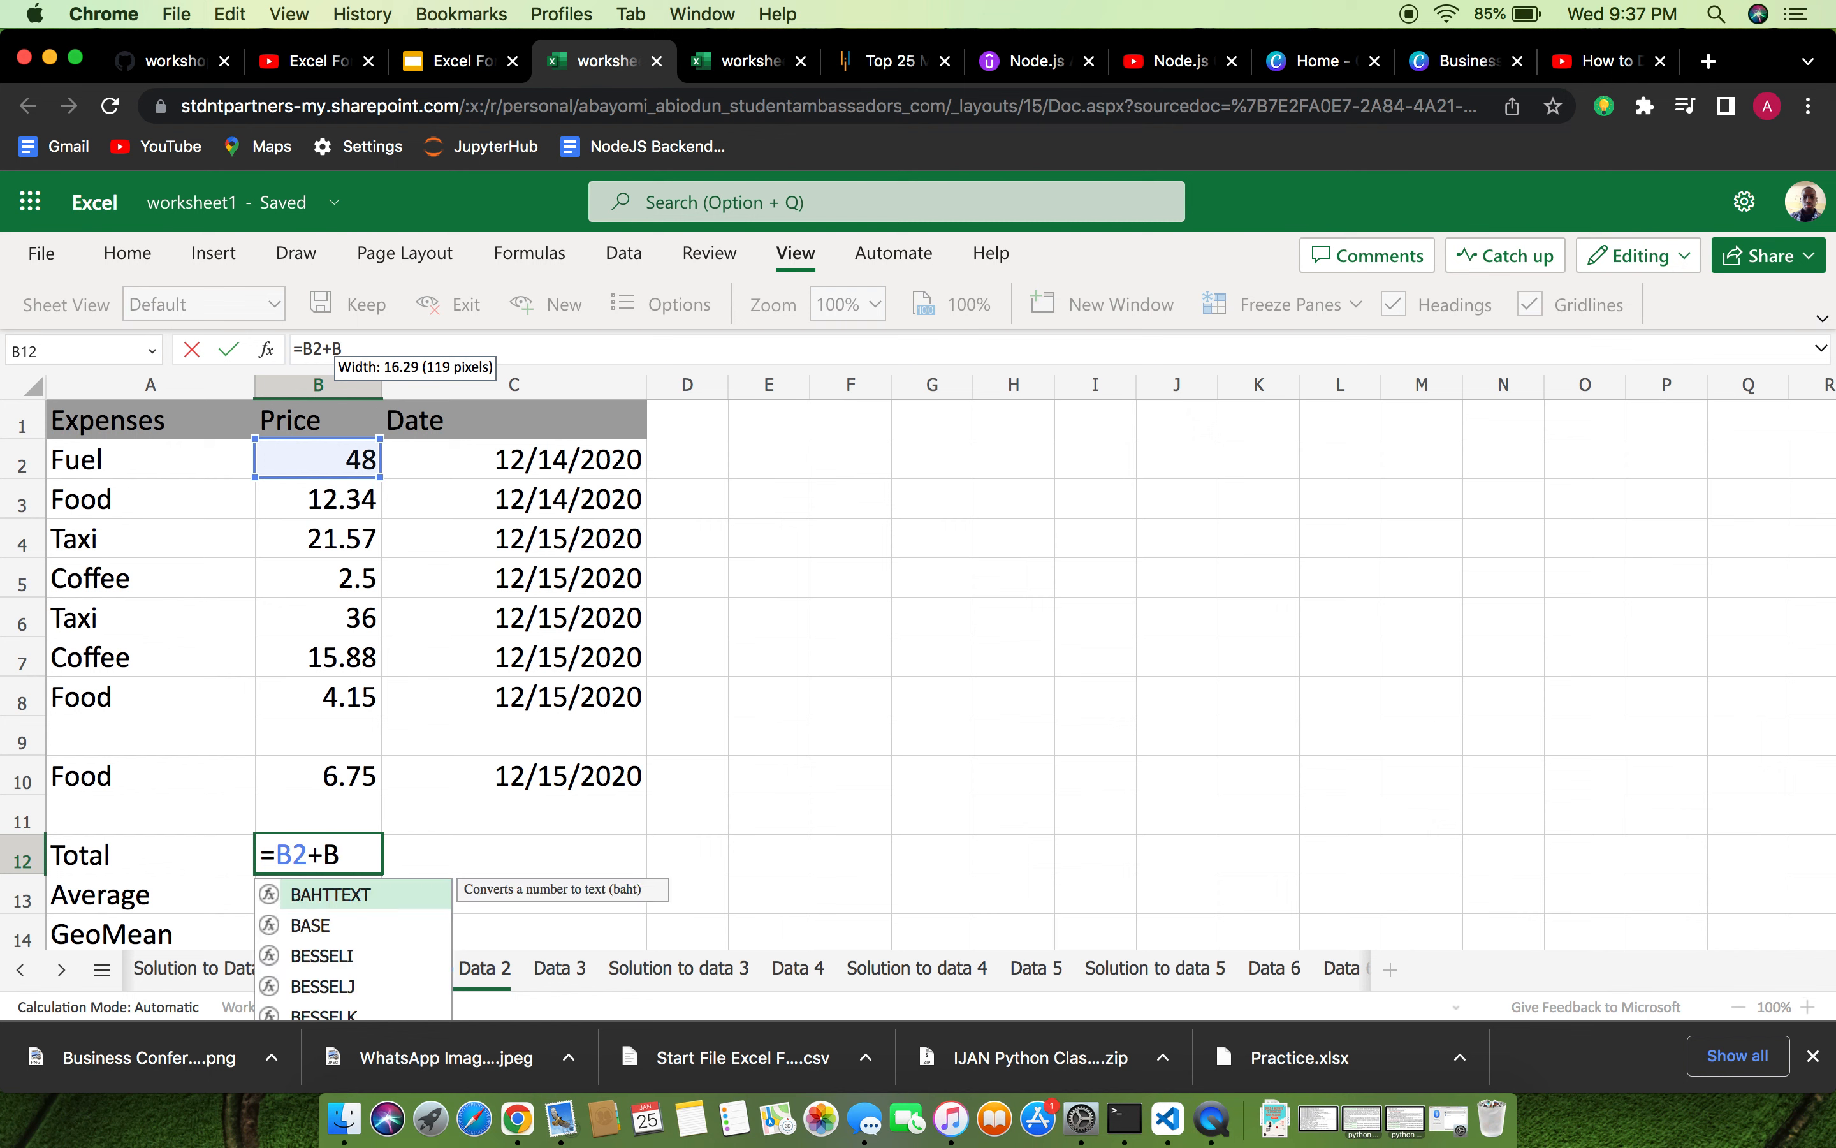
text(3+B4)
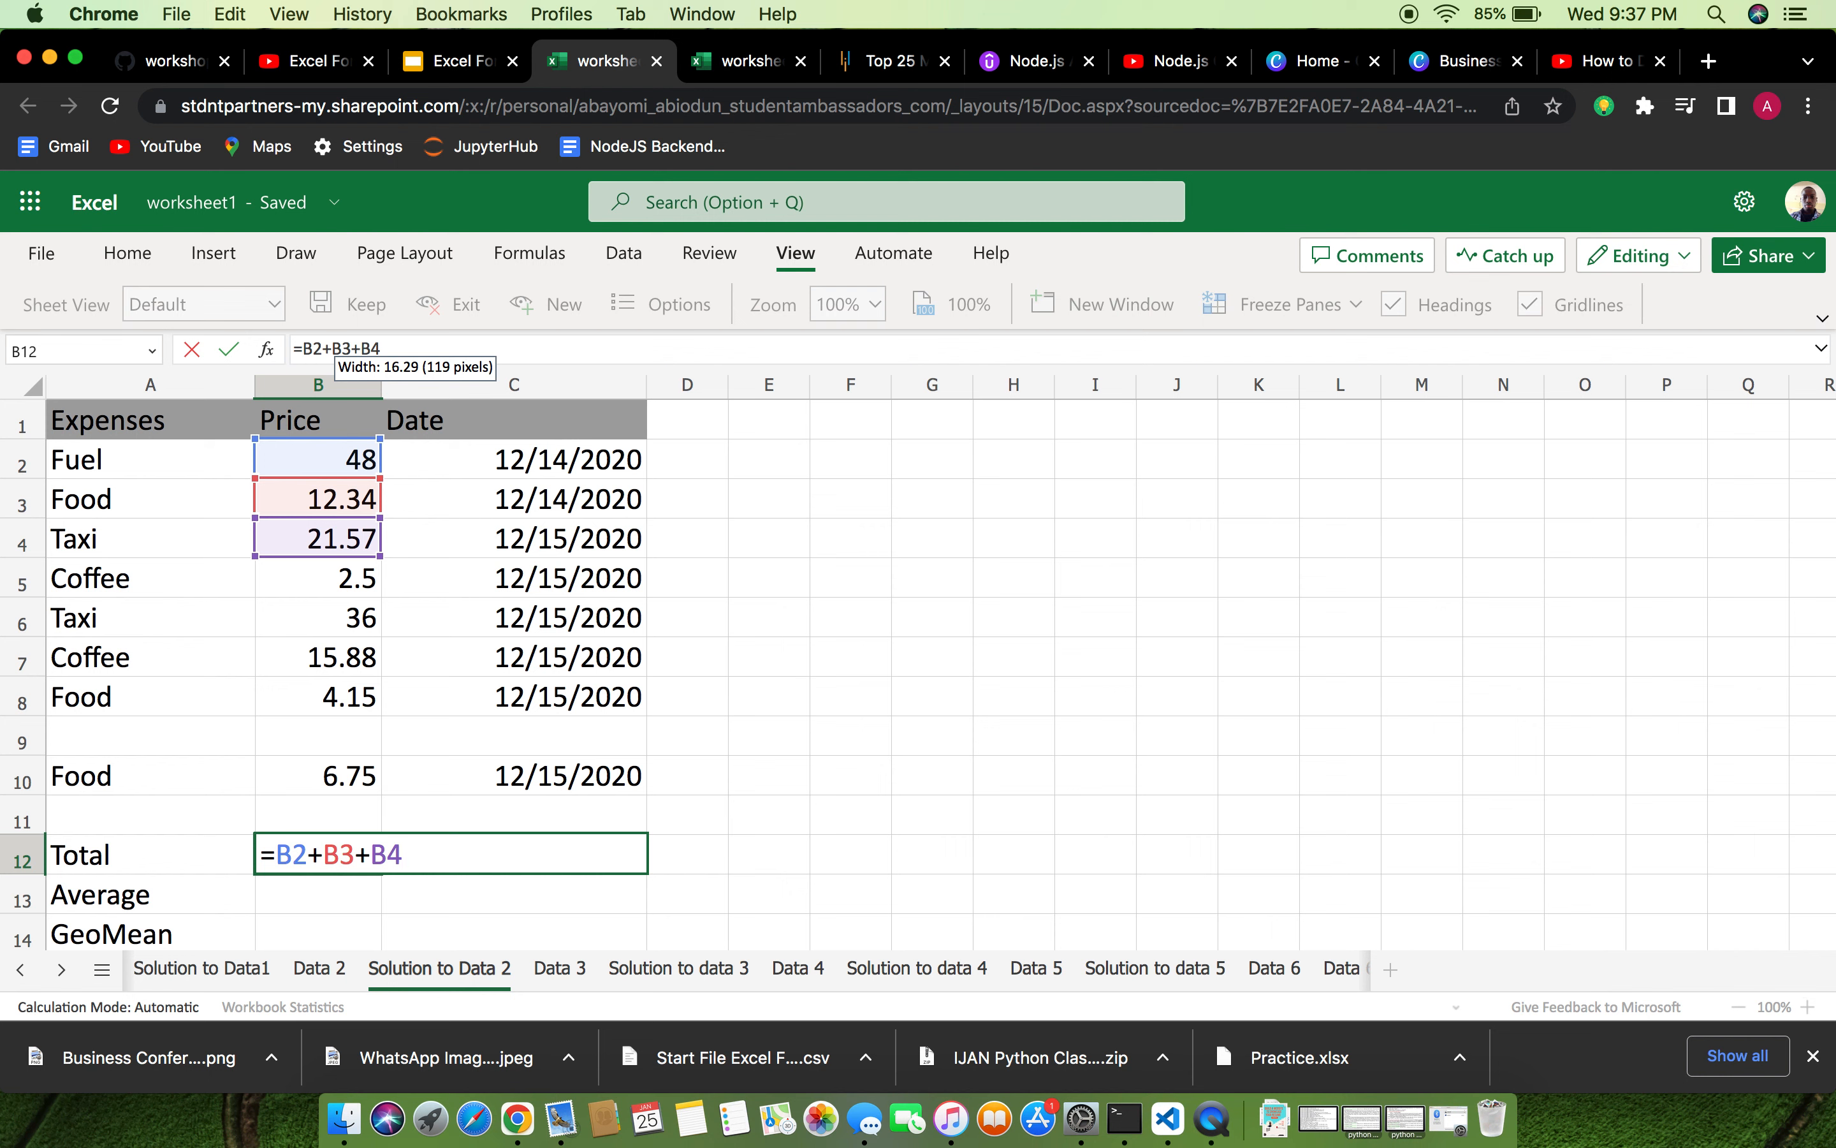
key(BackSpace)
key(BackSpace)
key(BackSpace)
key(BackSpace)
key(BackSpace)
key(BackSpace)
key(BackSpace)
key(BackSpace)
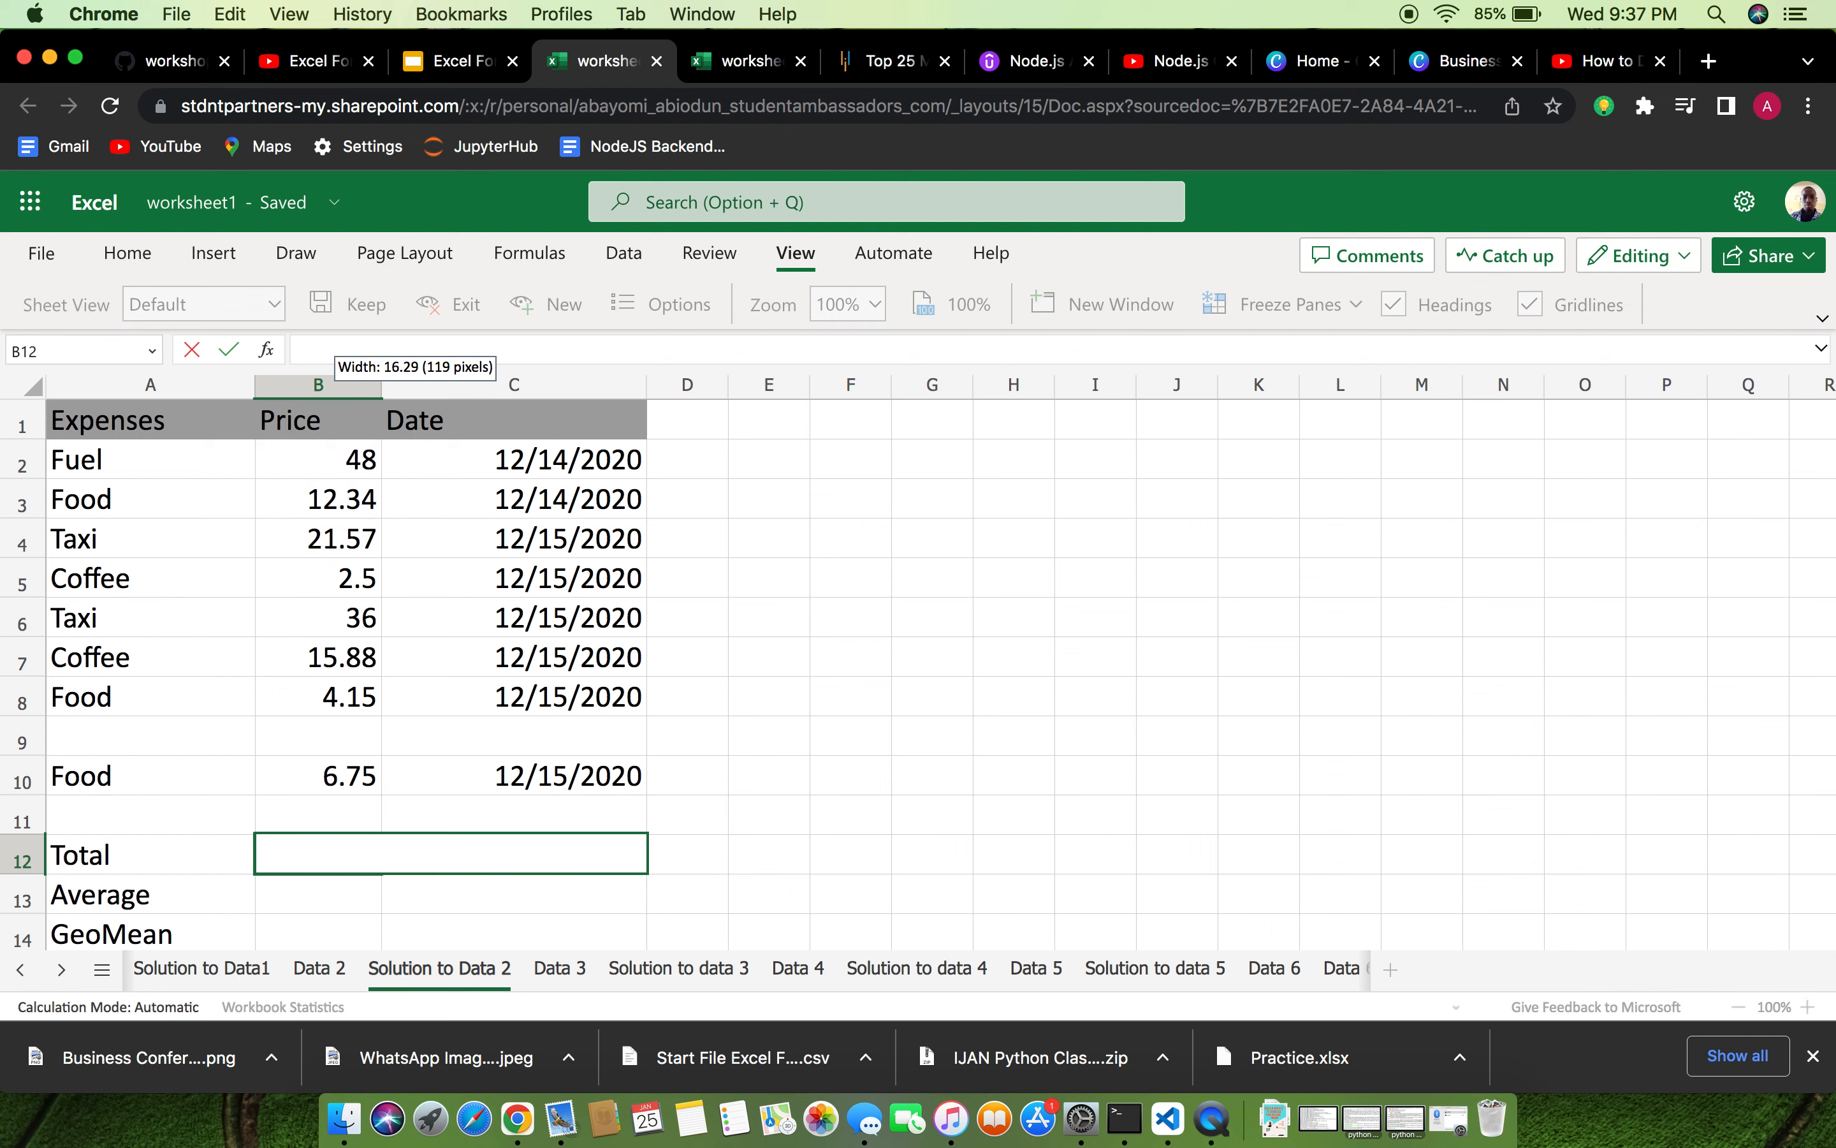
Enter =SUM(B2:B10) as the Total of the Price column in cell B12 and review the range it references.
text(=SUM()
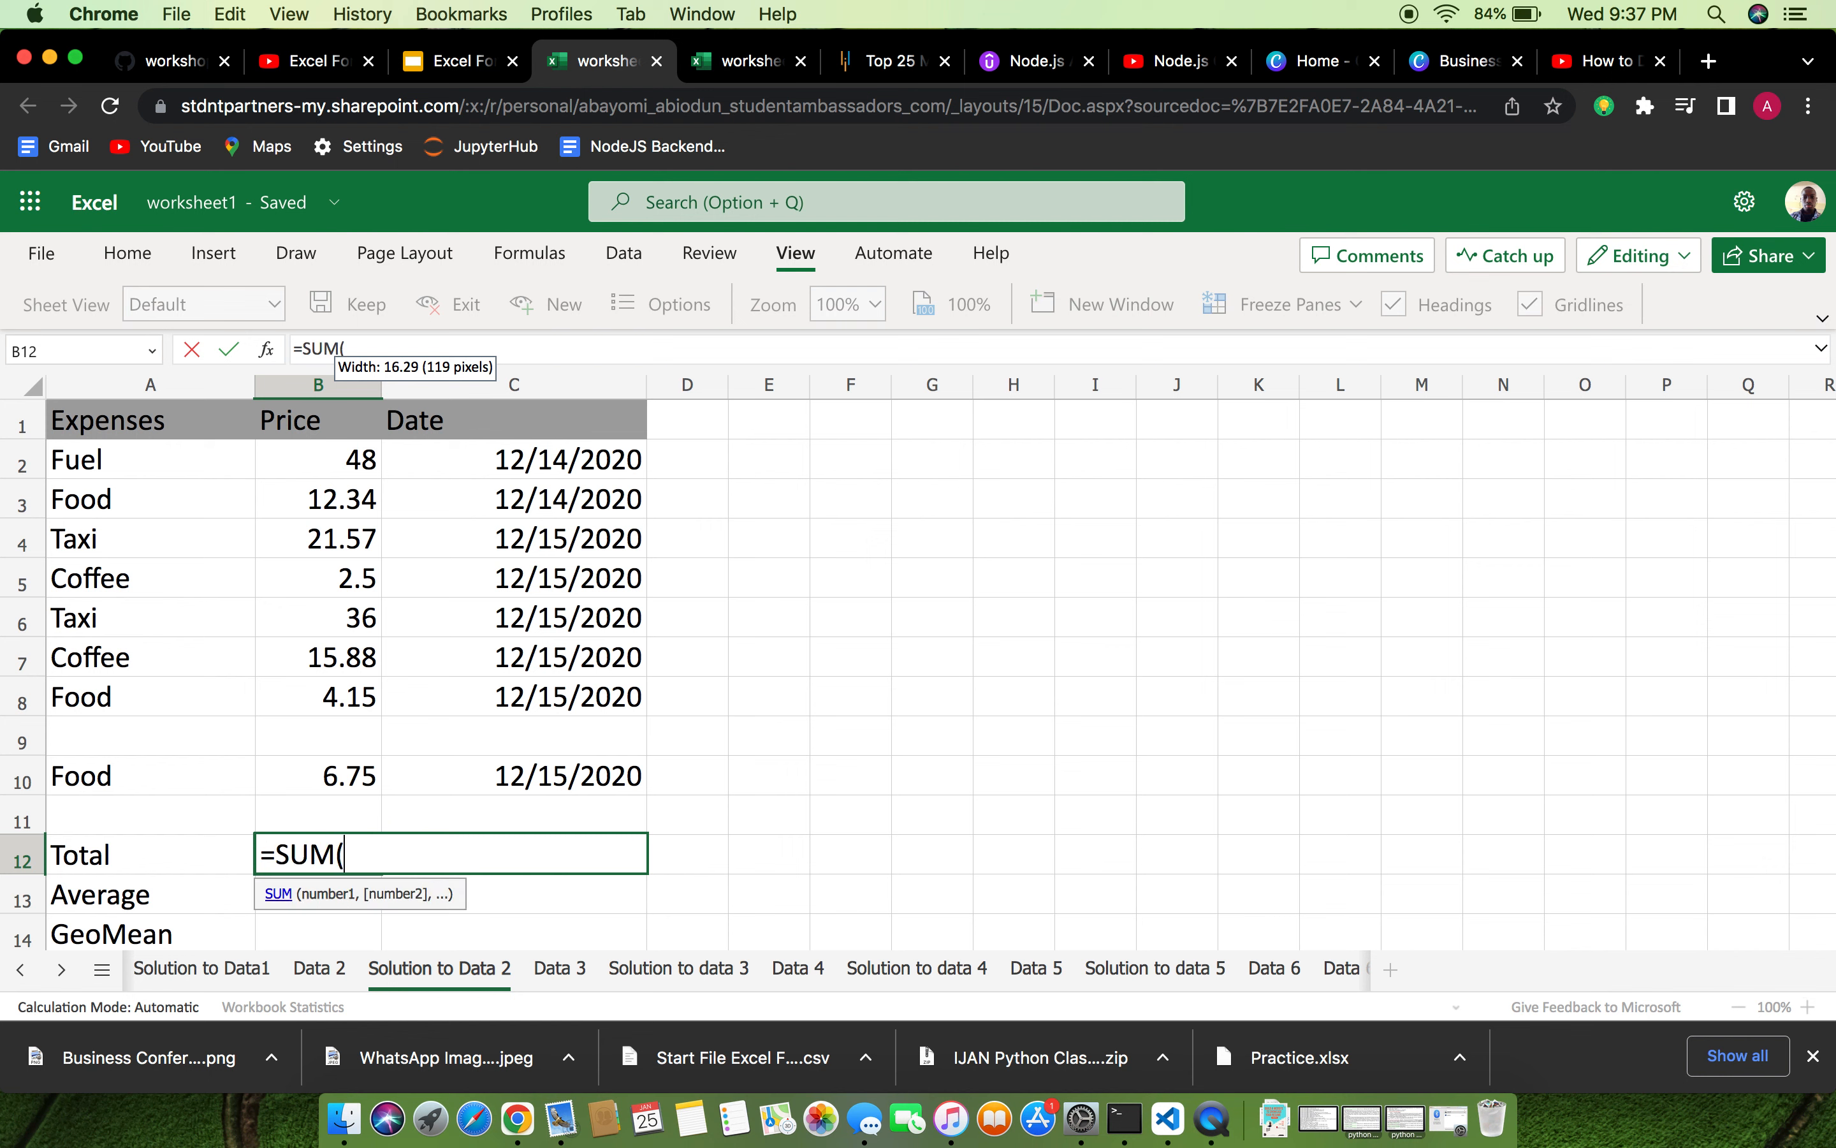
text(B)
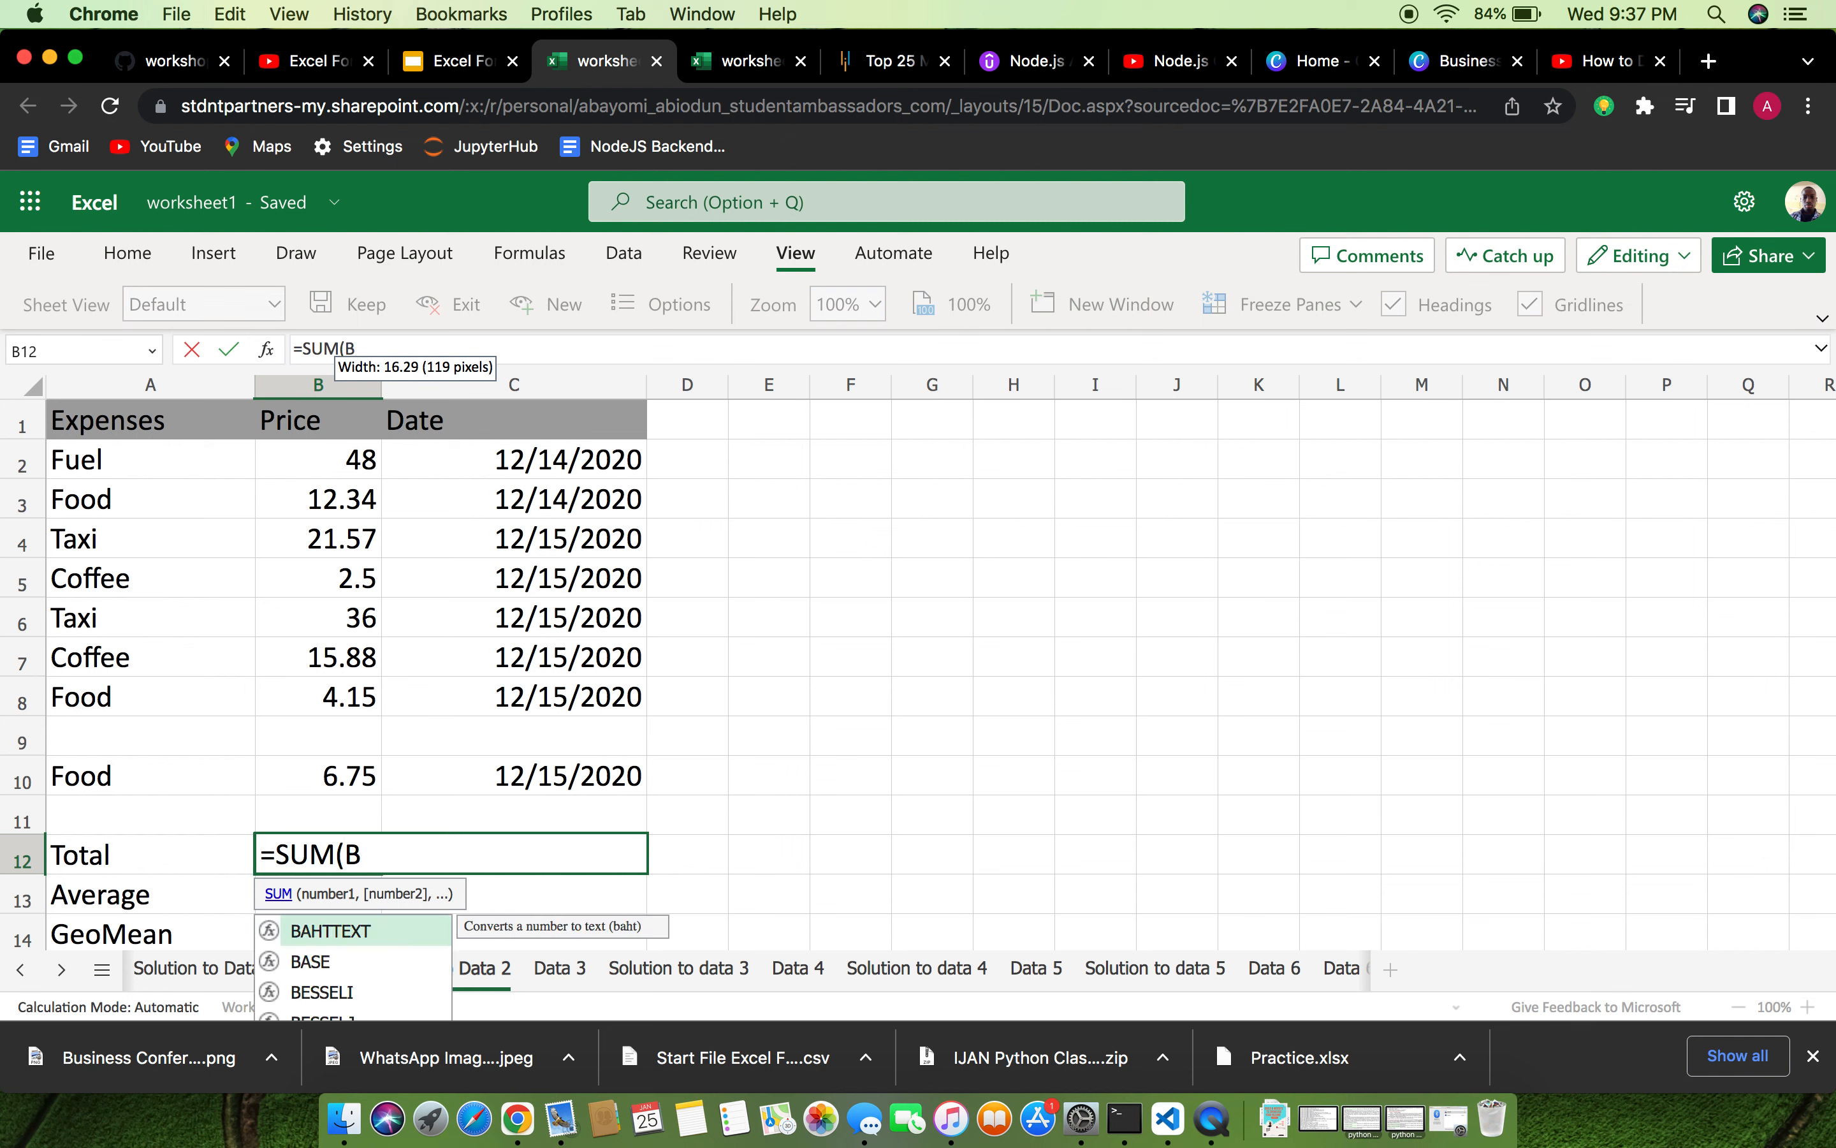
text(2:)
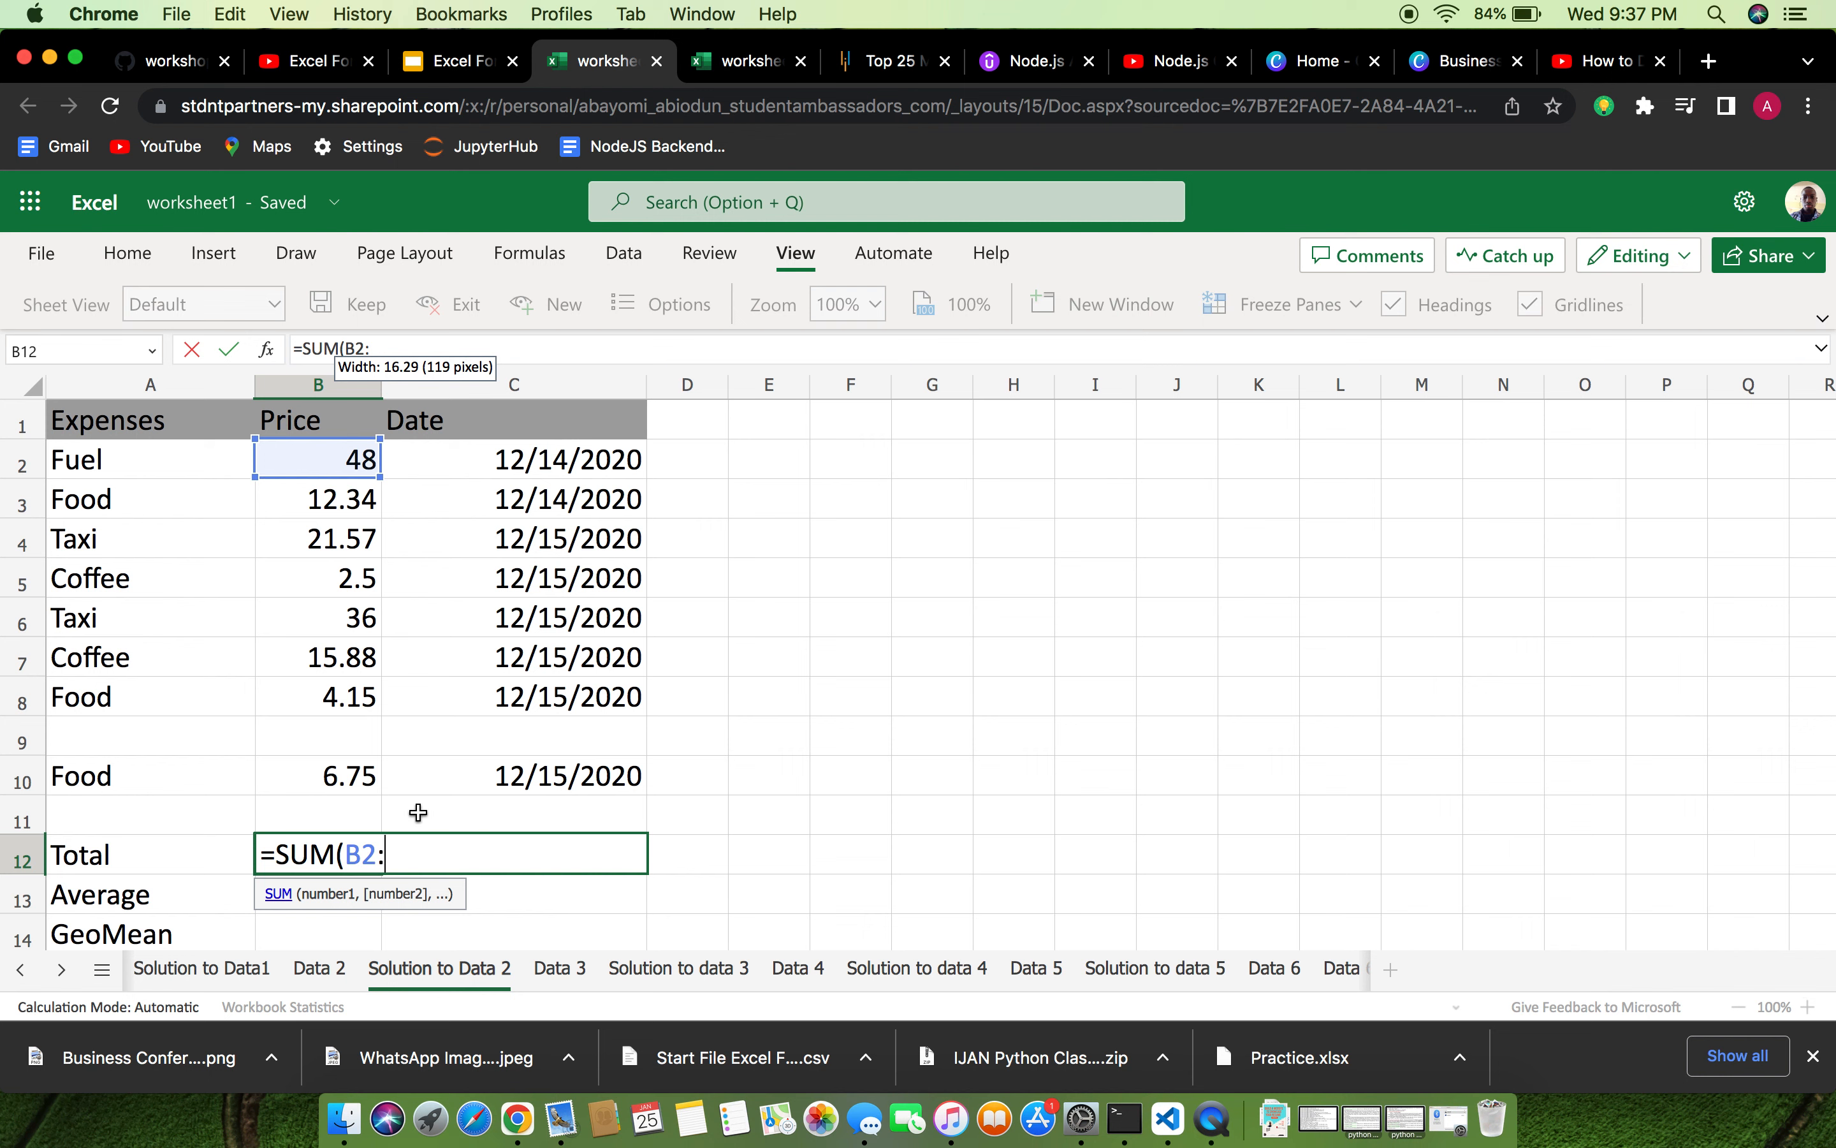
text(B10))
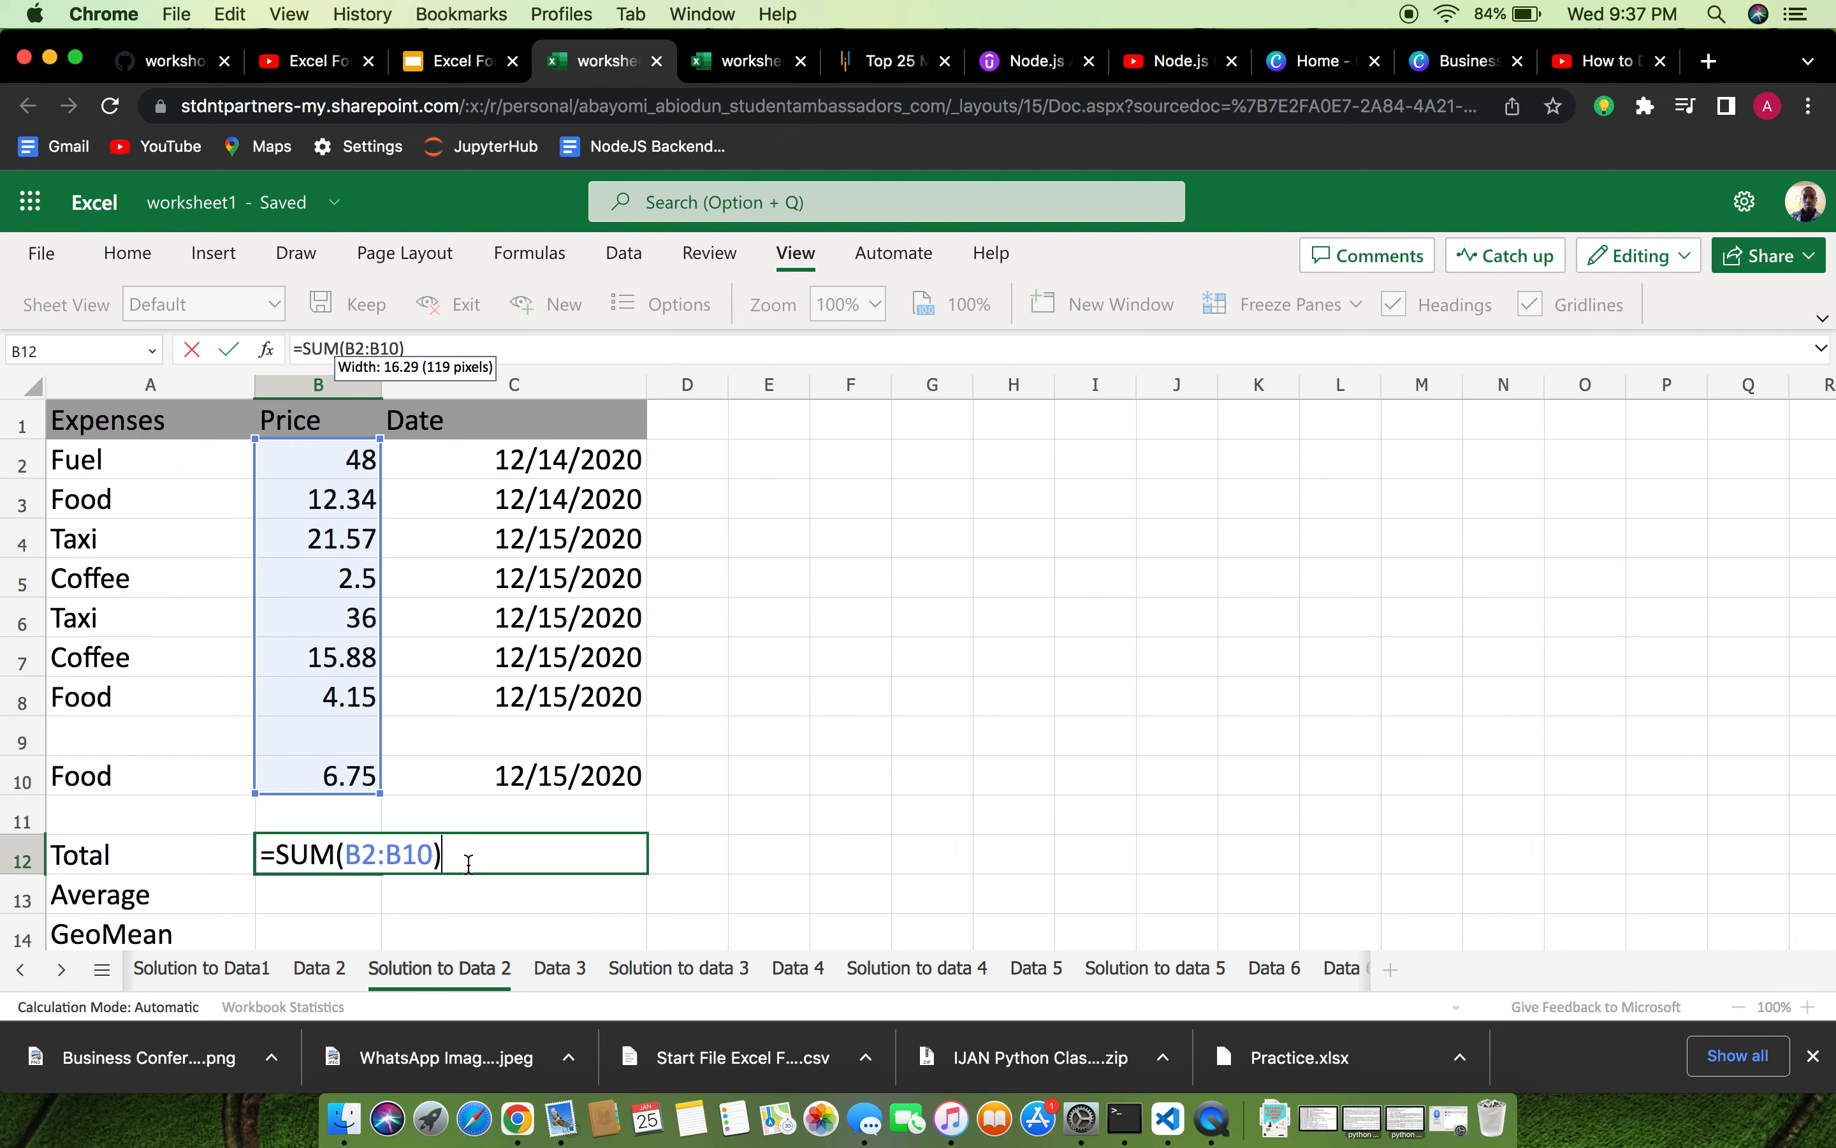
key(Return)
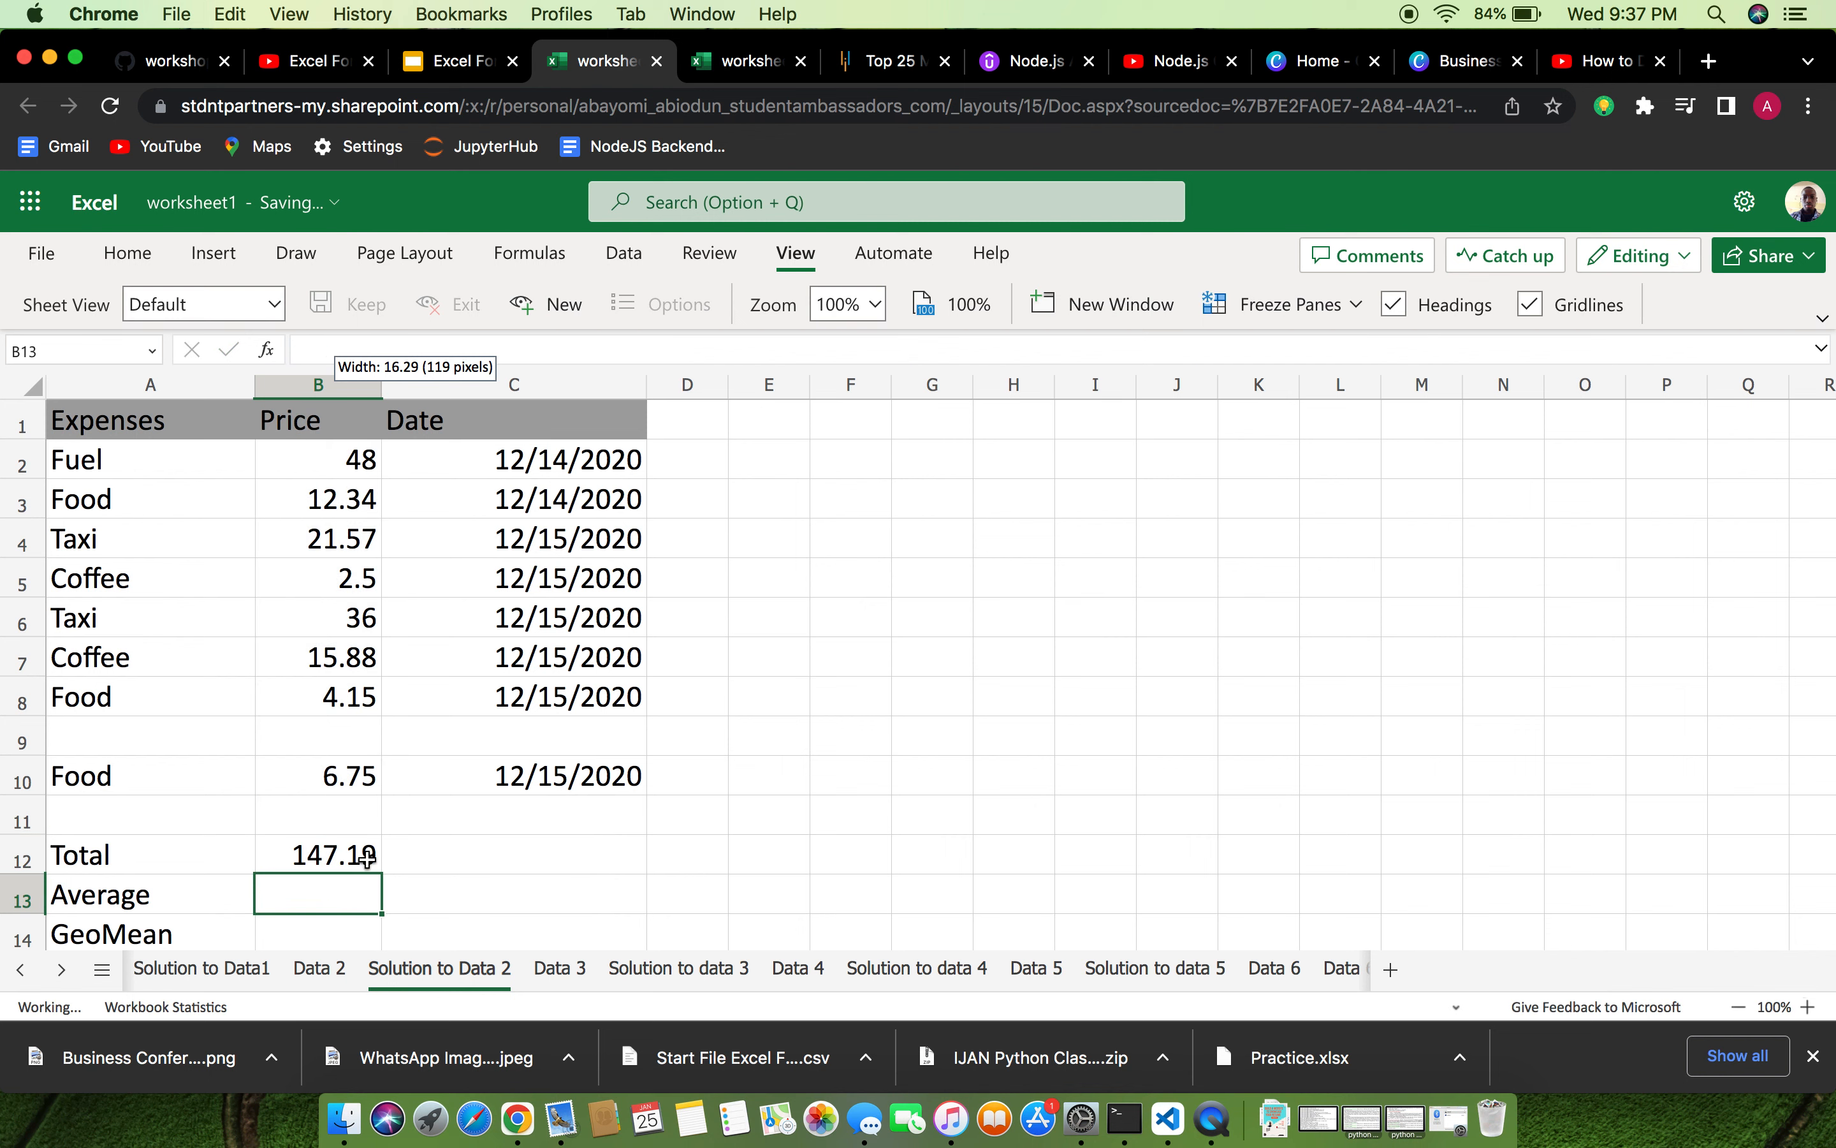
double_click(367, 860)
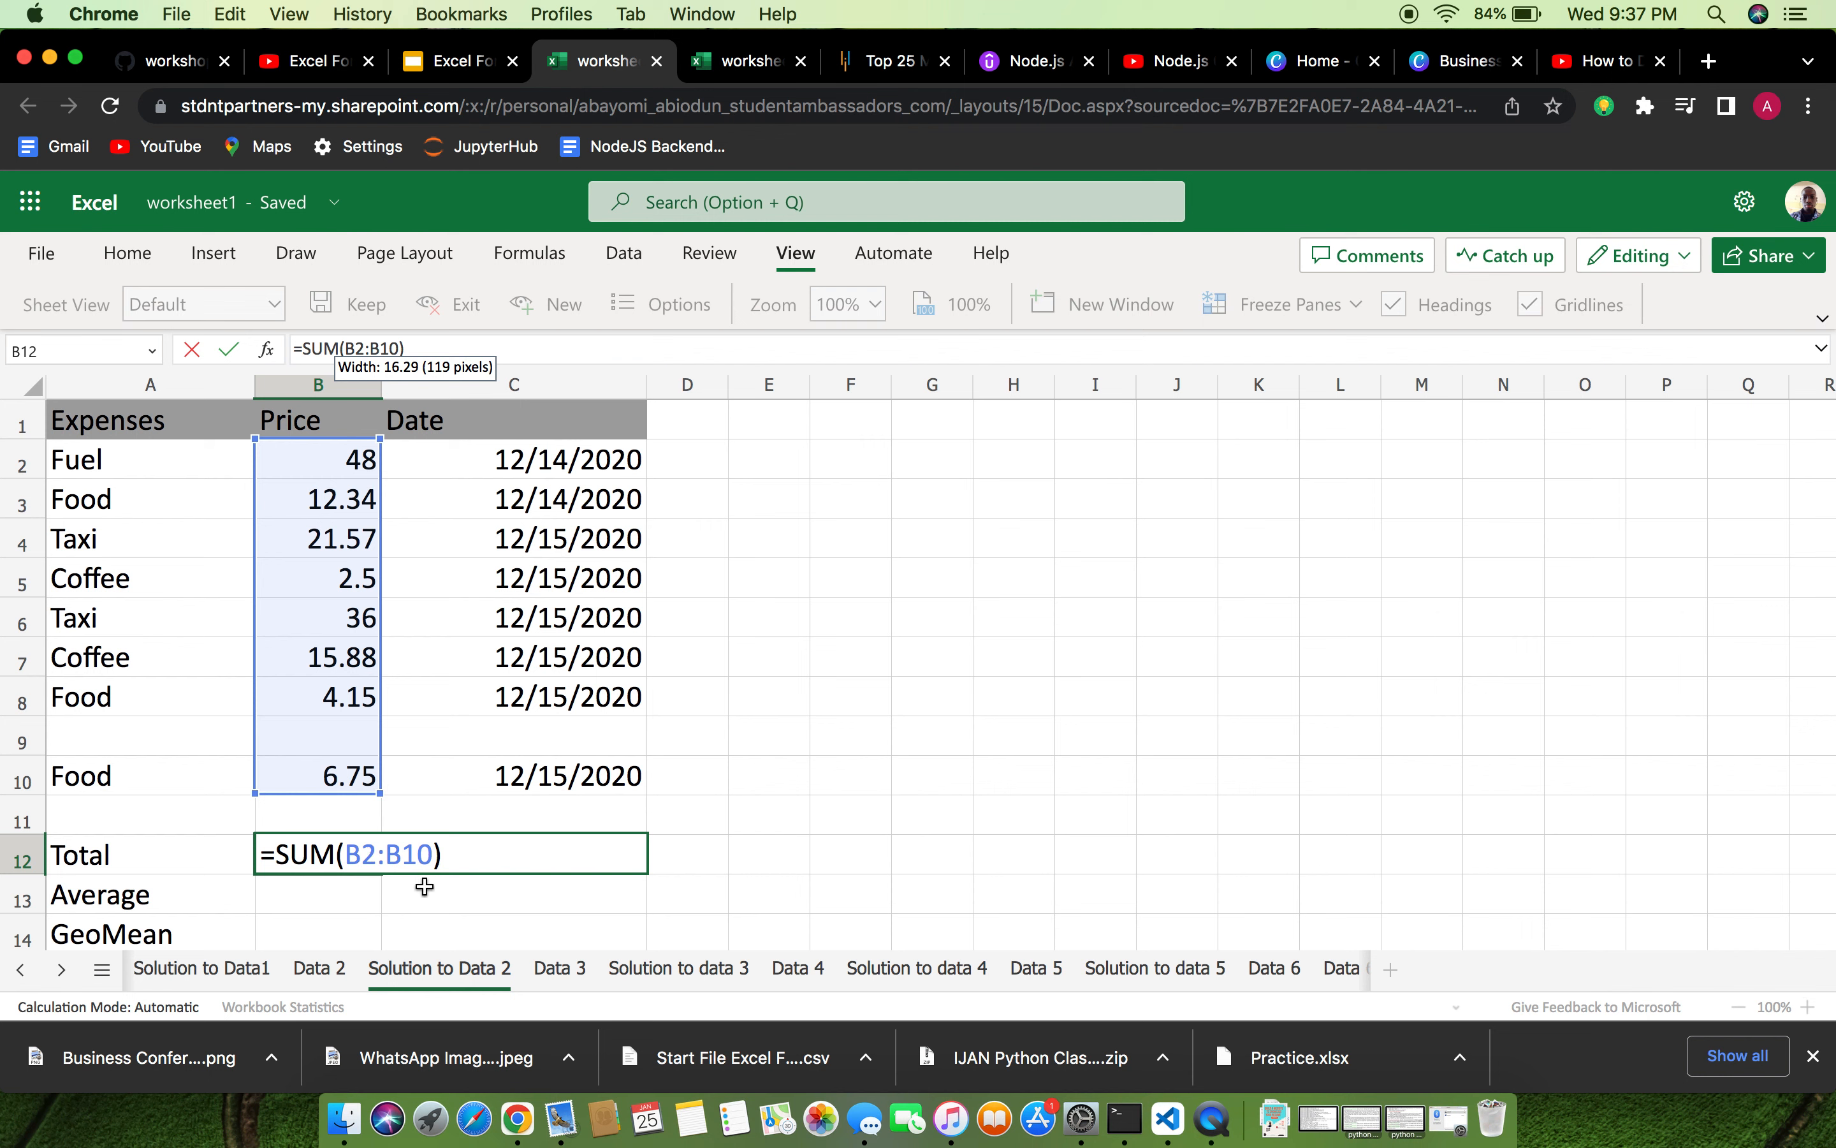
key(Return)
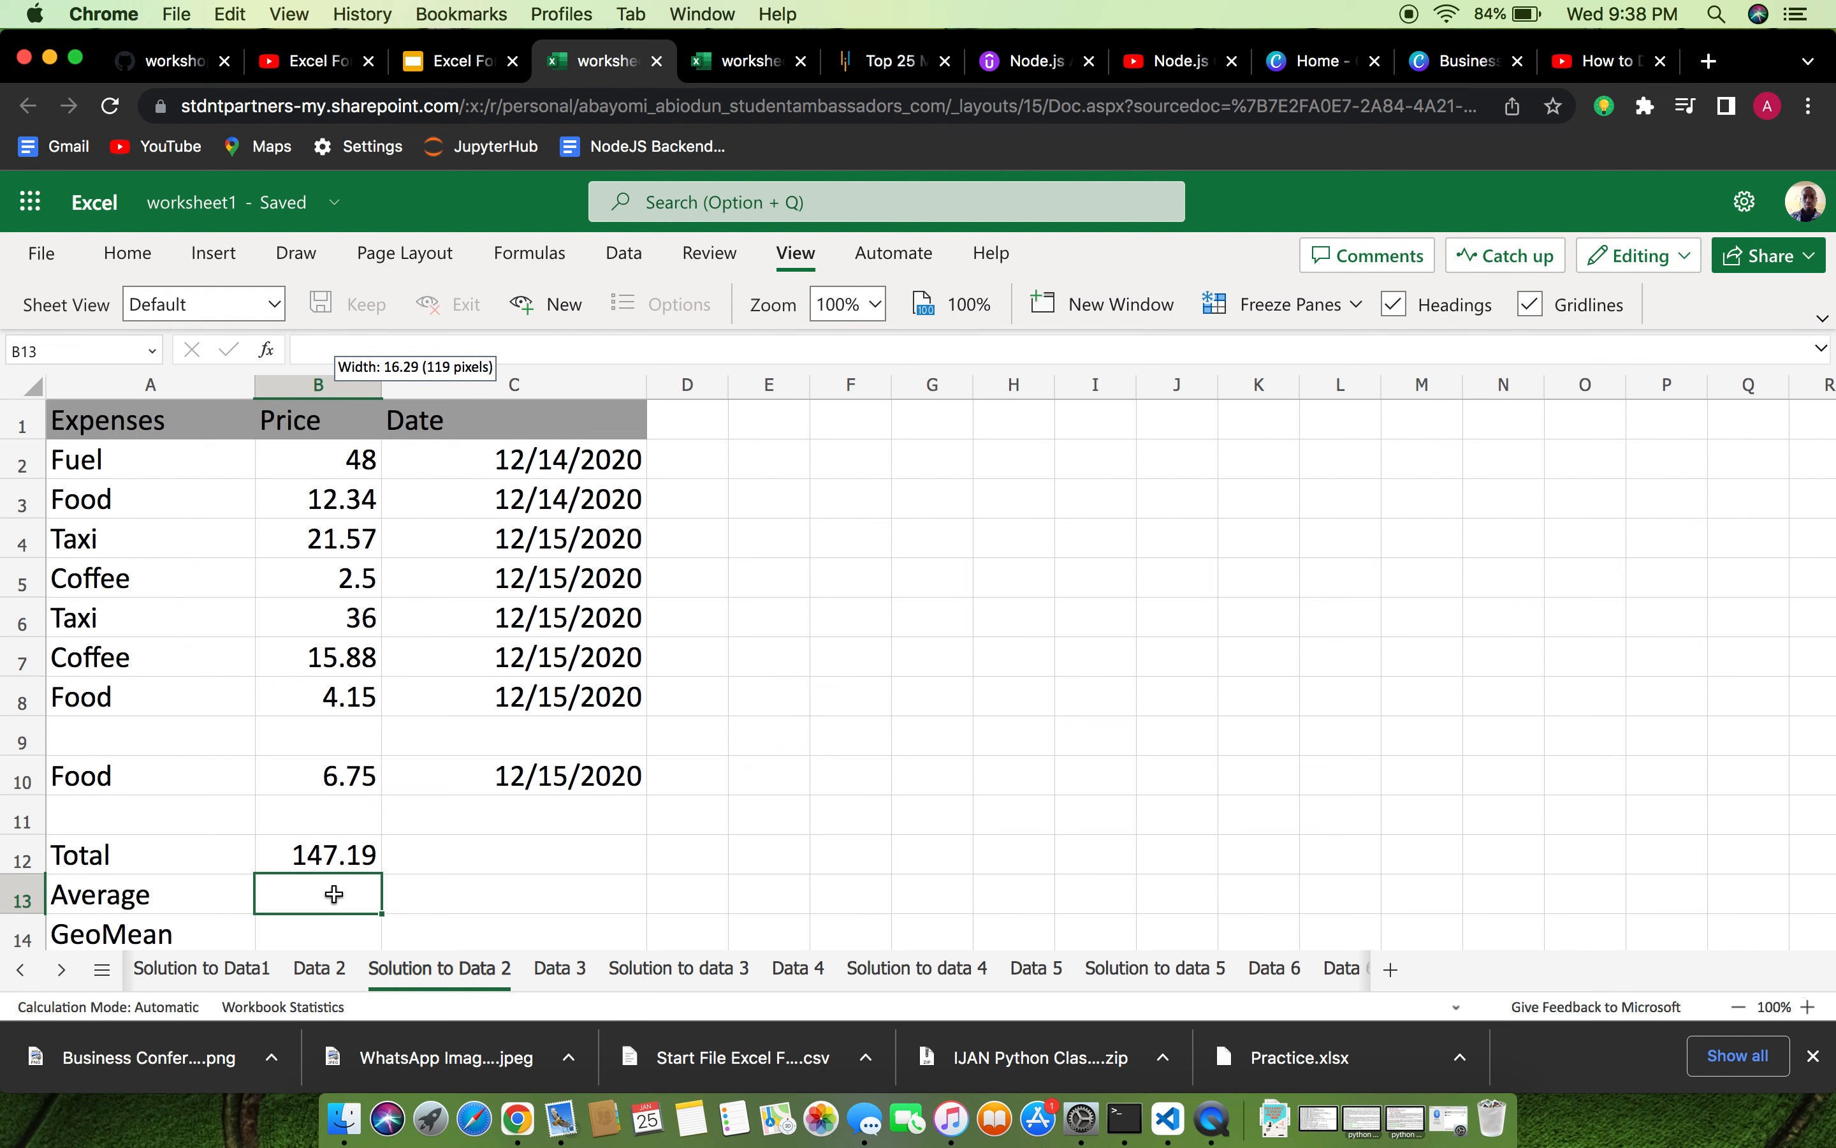
Enter =AVERAGE(B2:B10) as the Average in cell B13 and check it against the prices above.
text(=A)
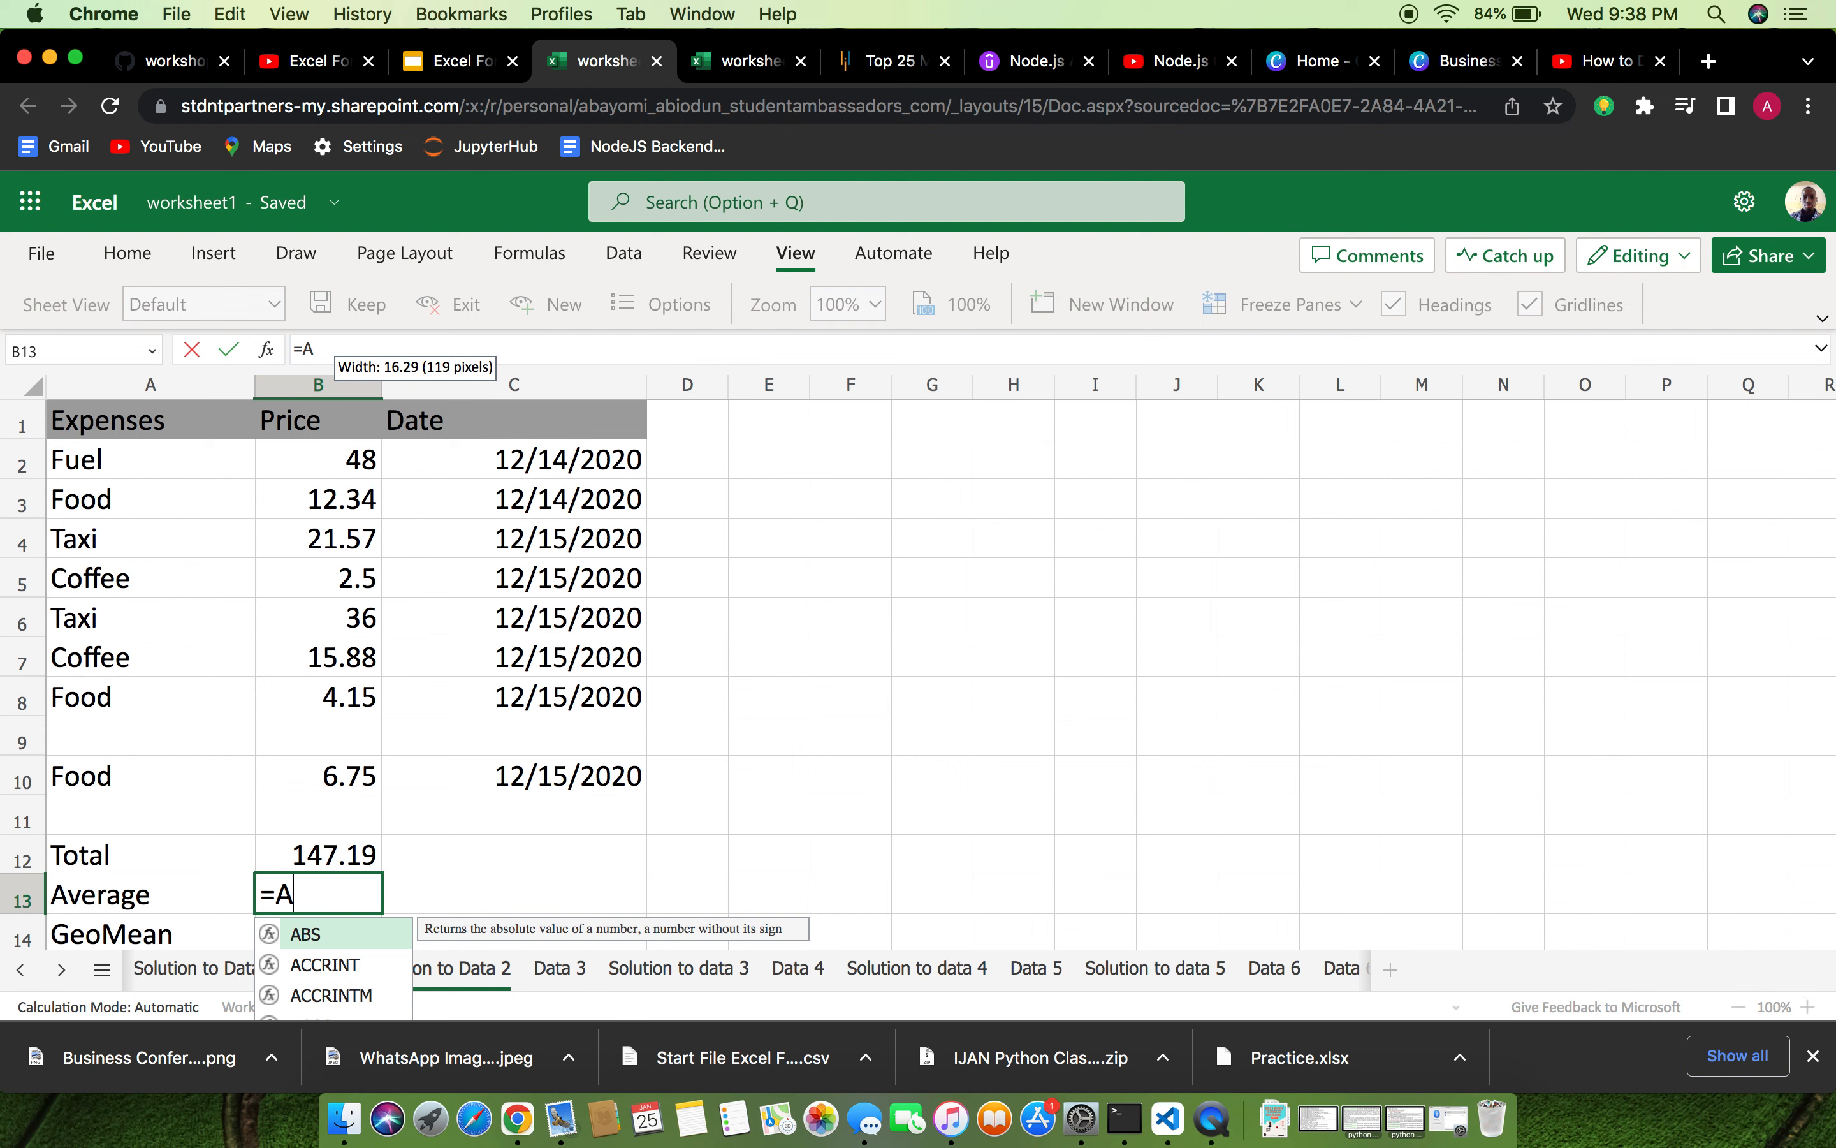
text(VEAR)
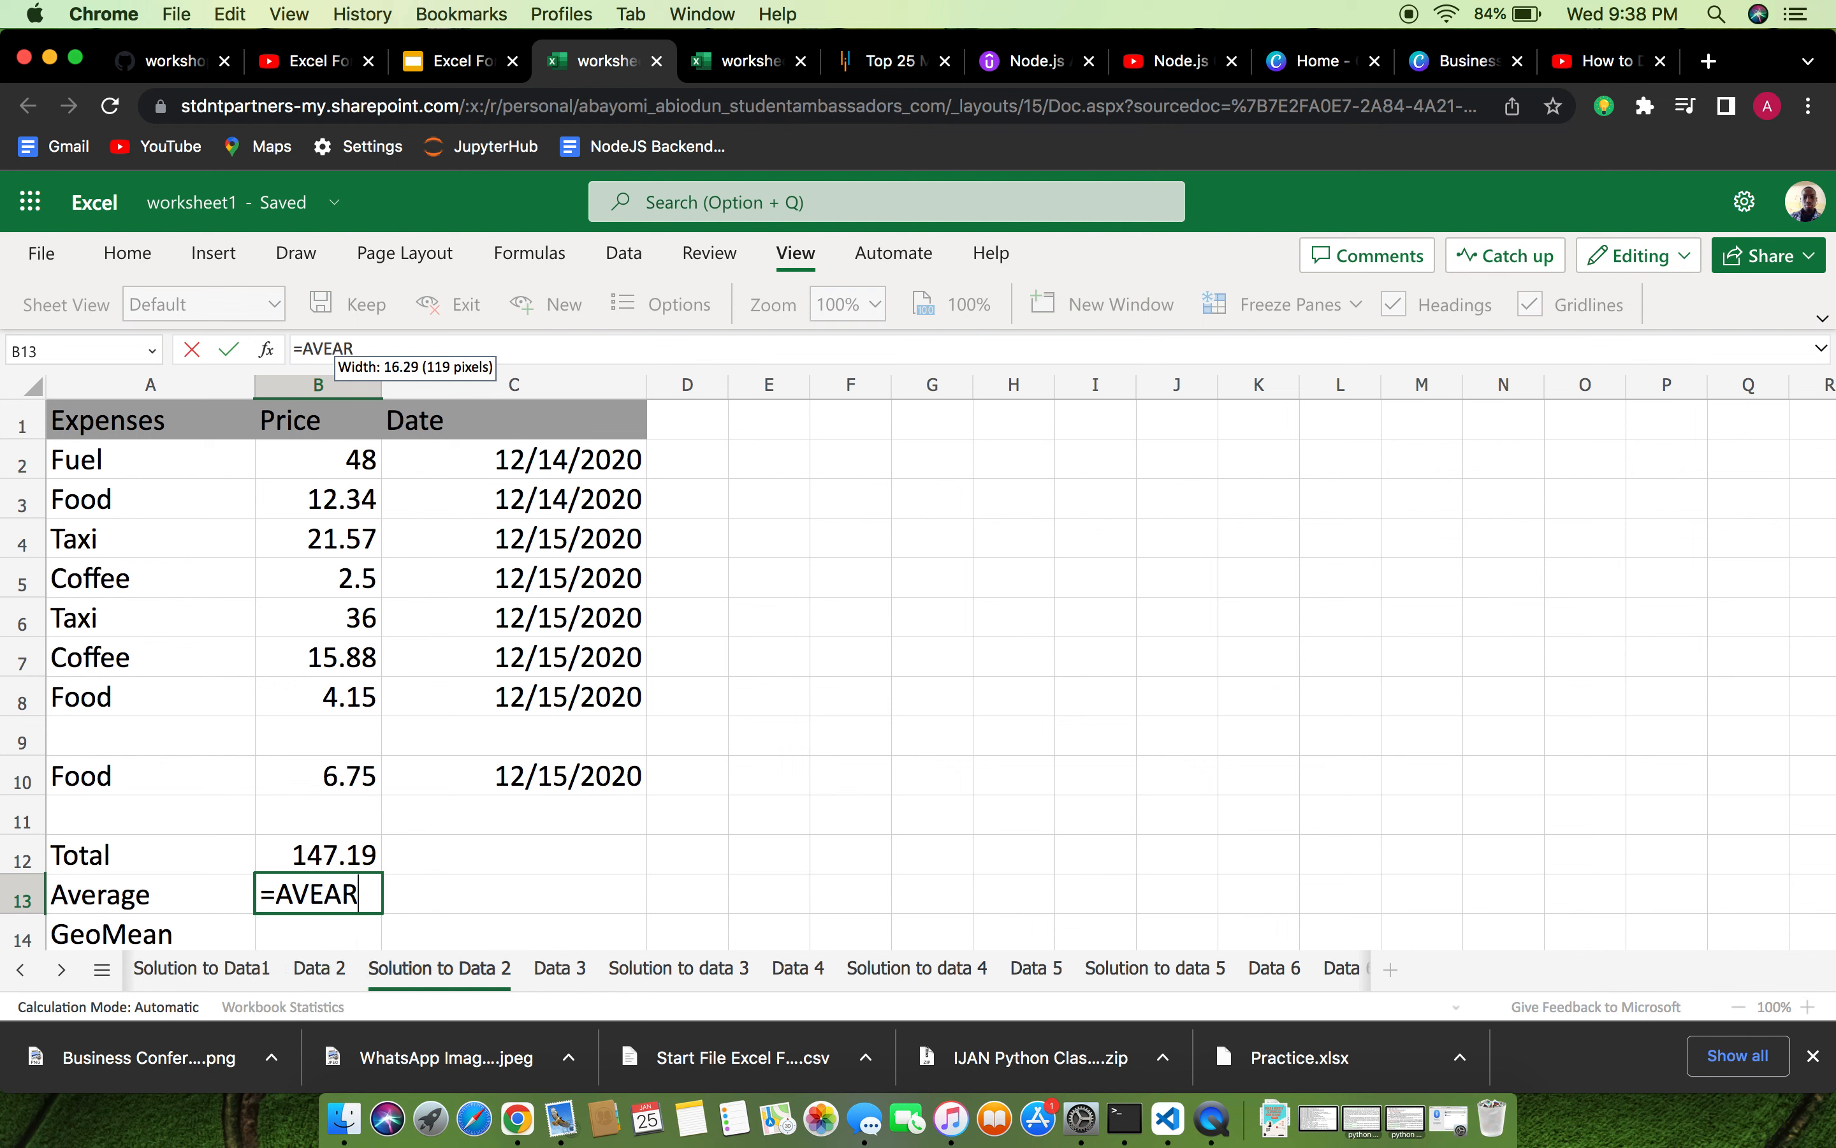
key(BackSpace)
key(BackSpace)
text(RAGE)
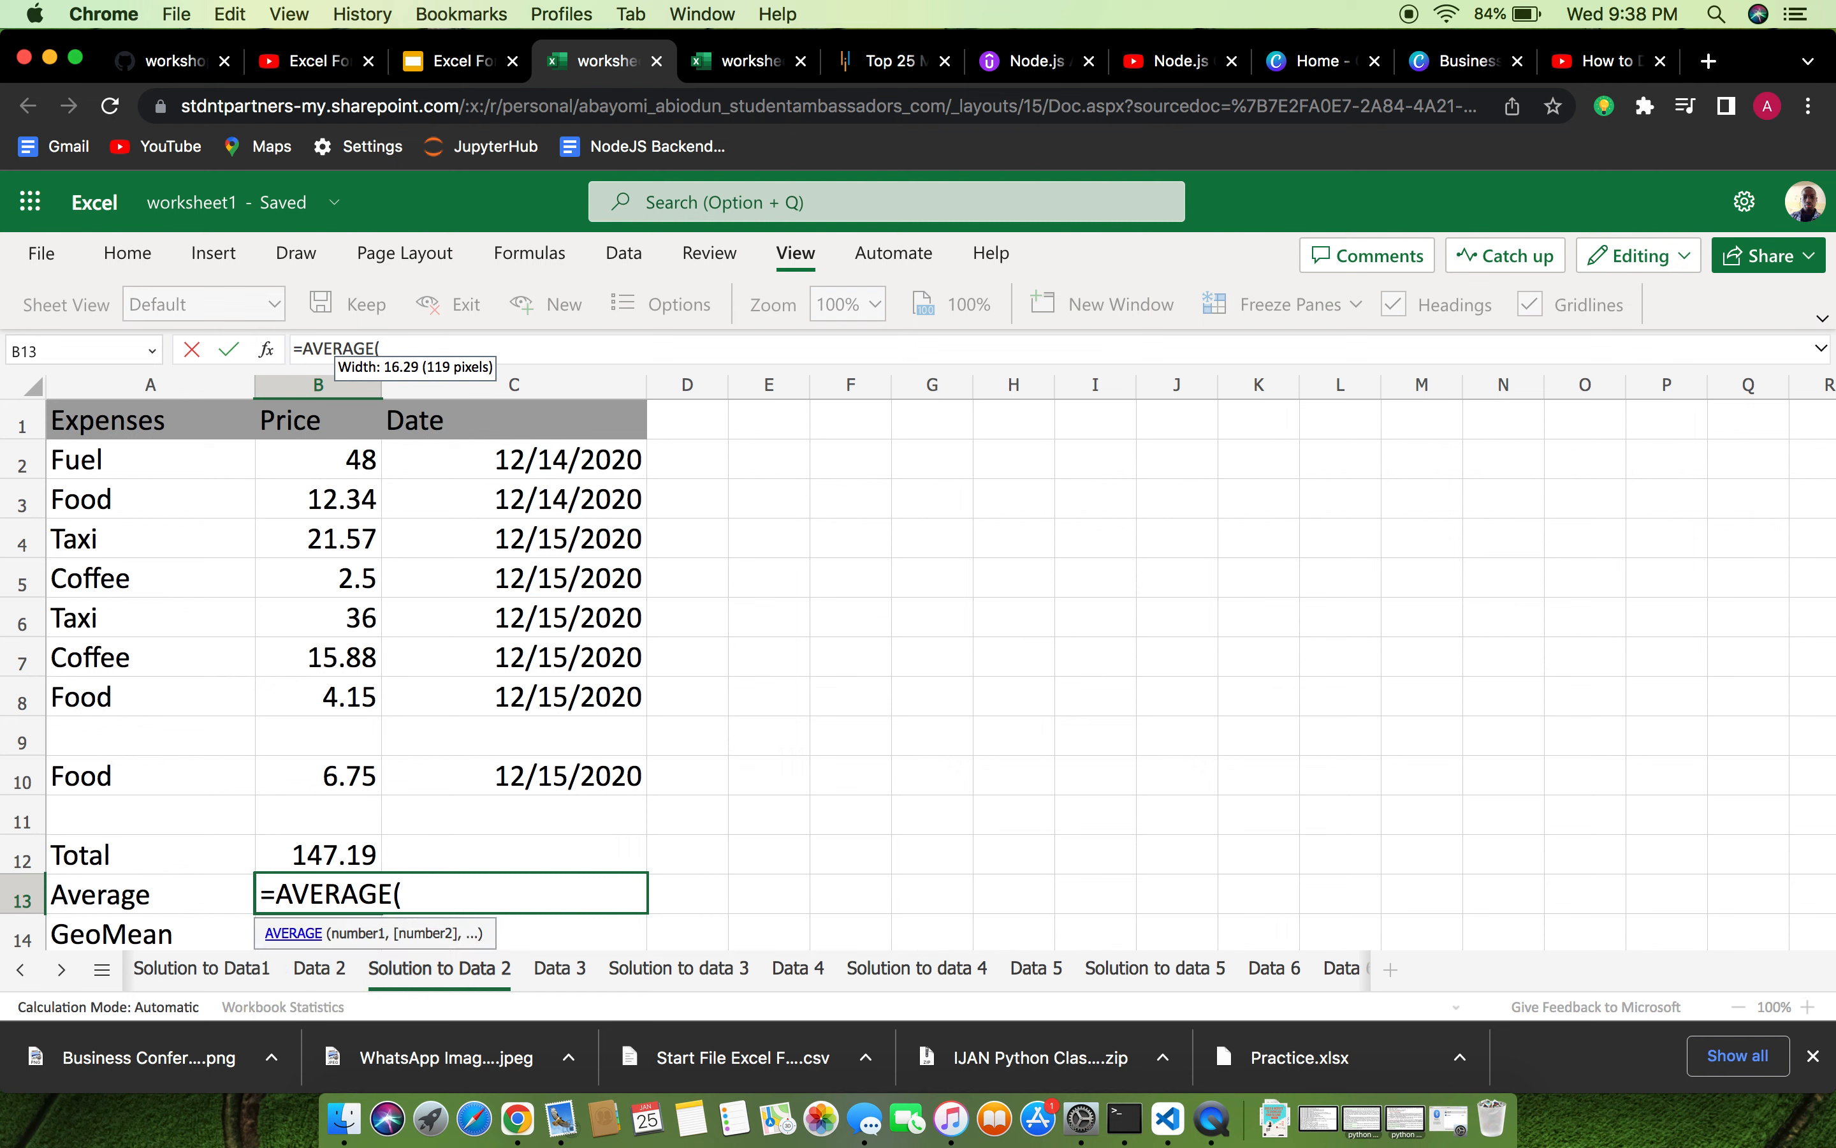
text((B2)
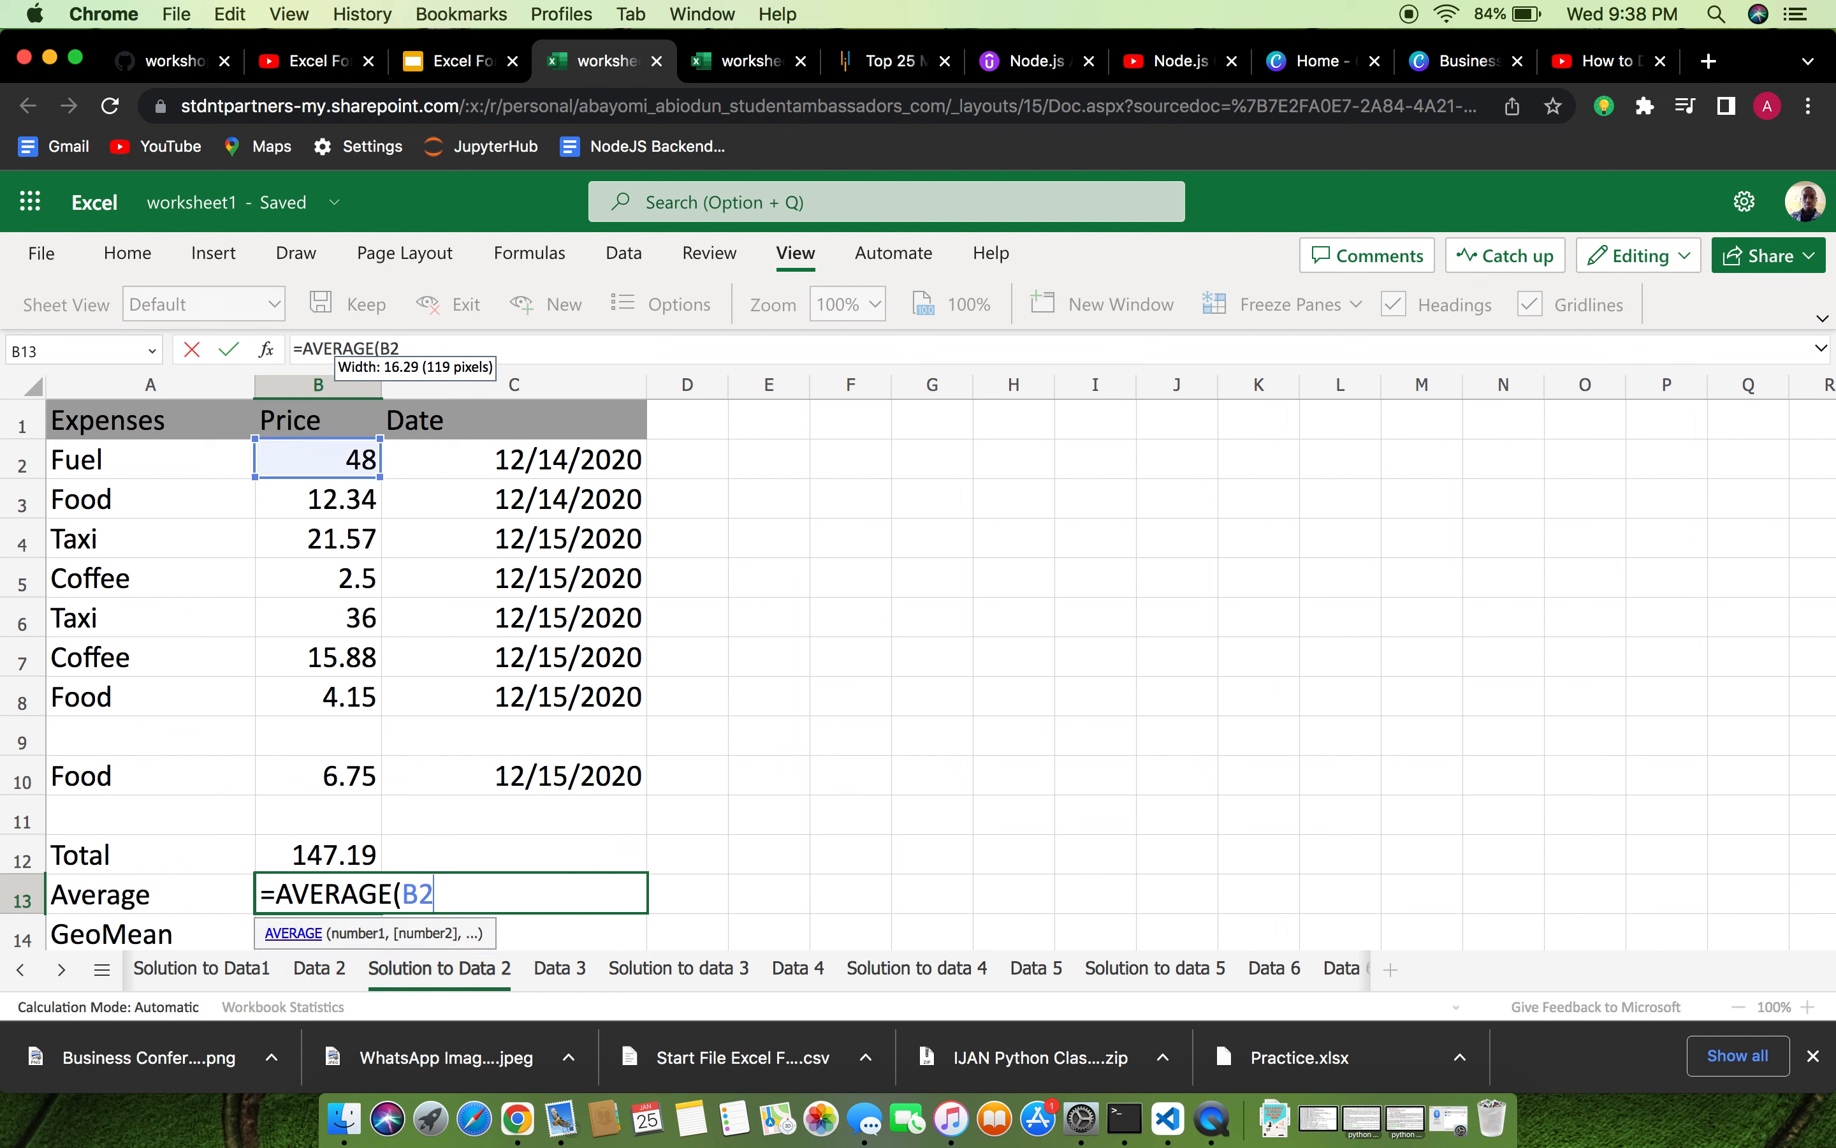
text(:B)
text(10)
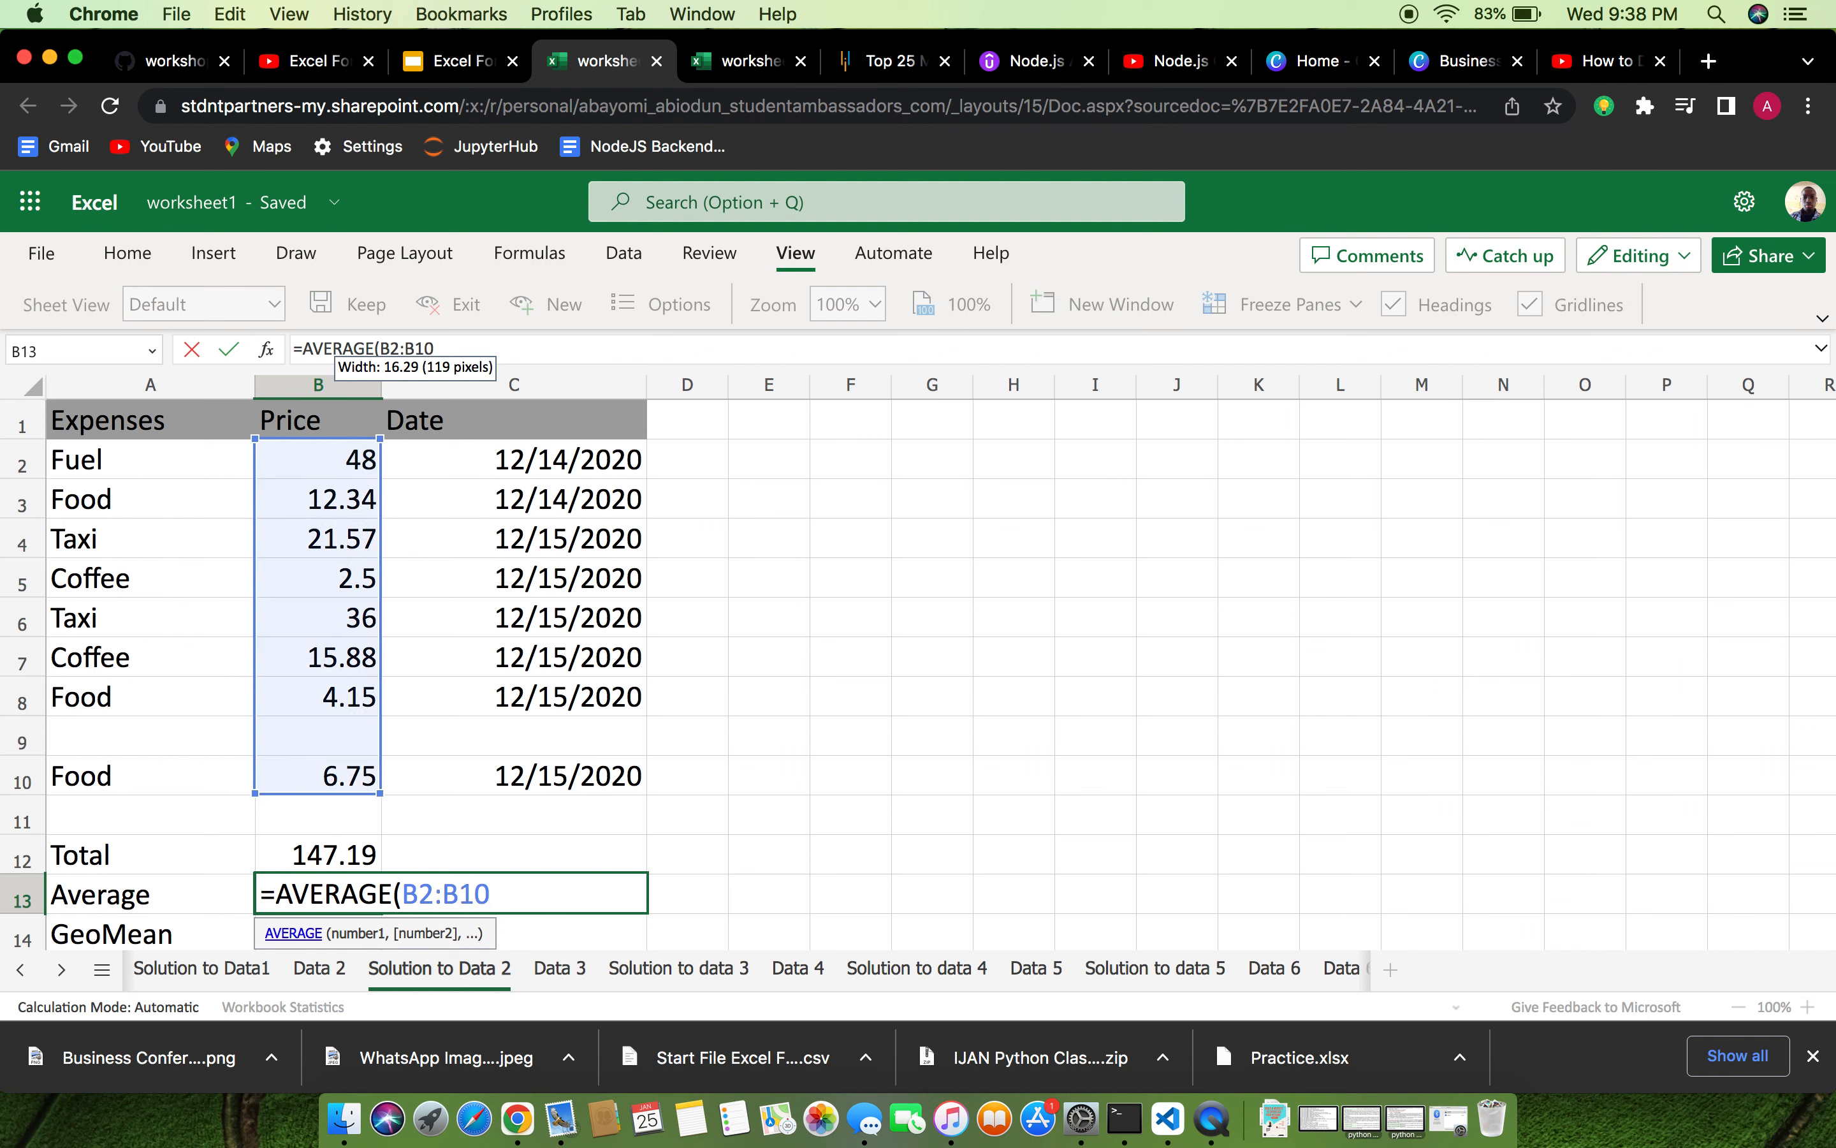
text())
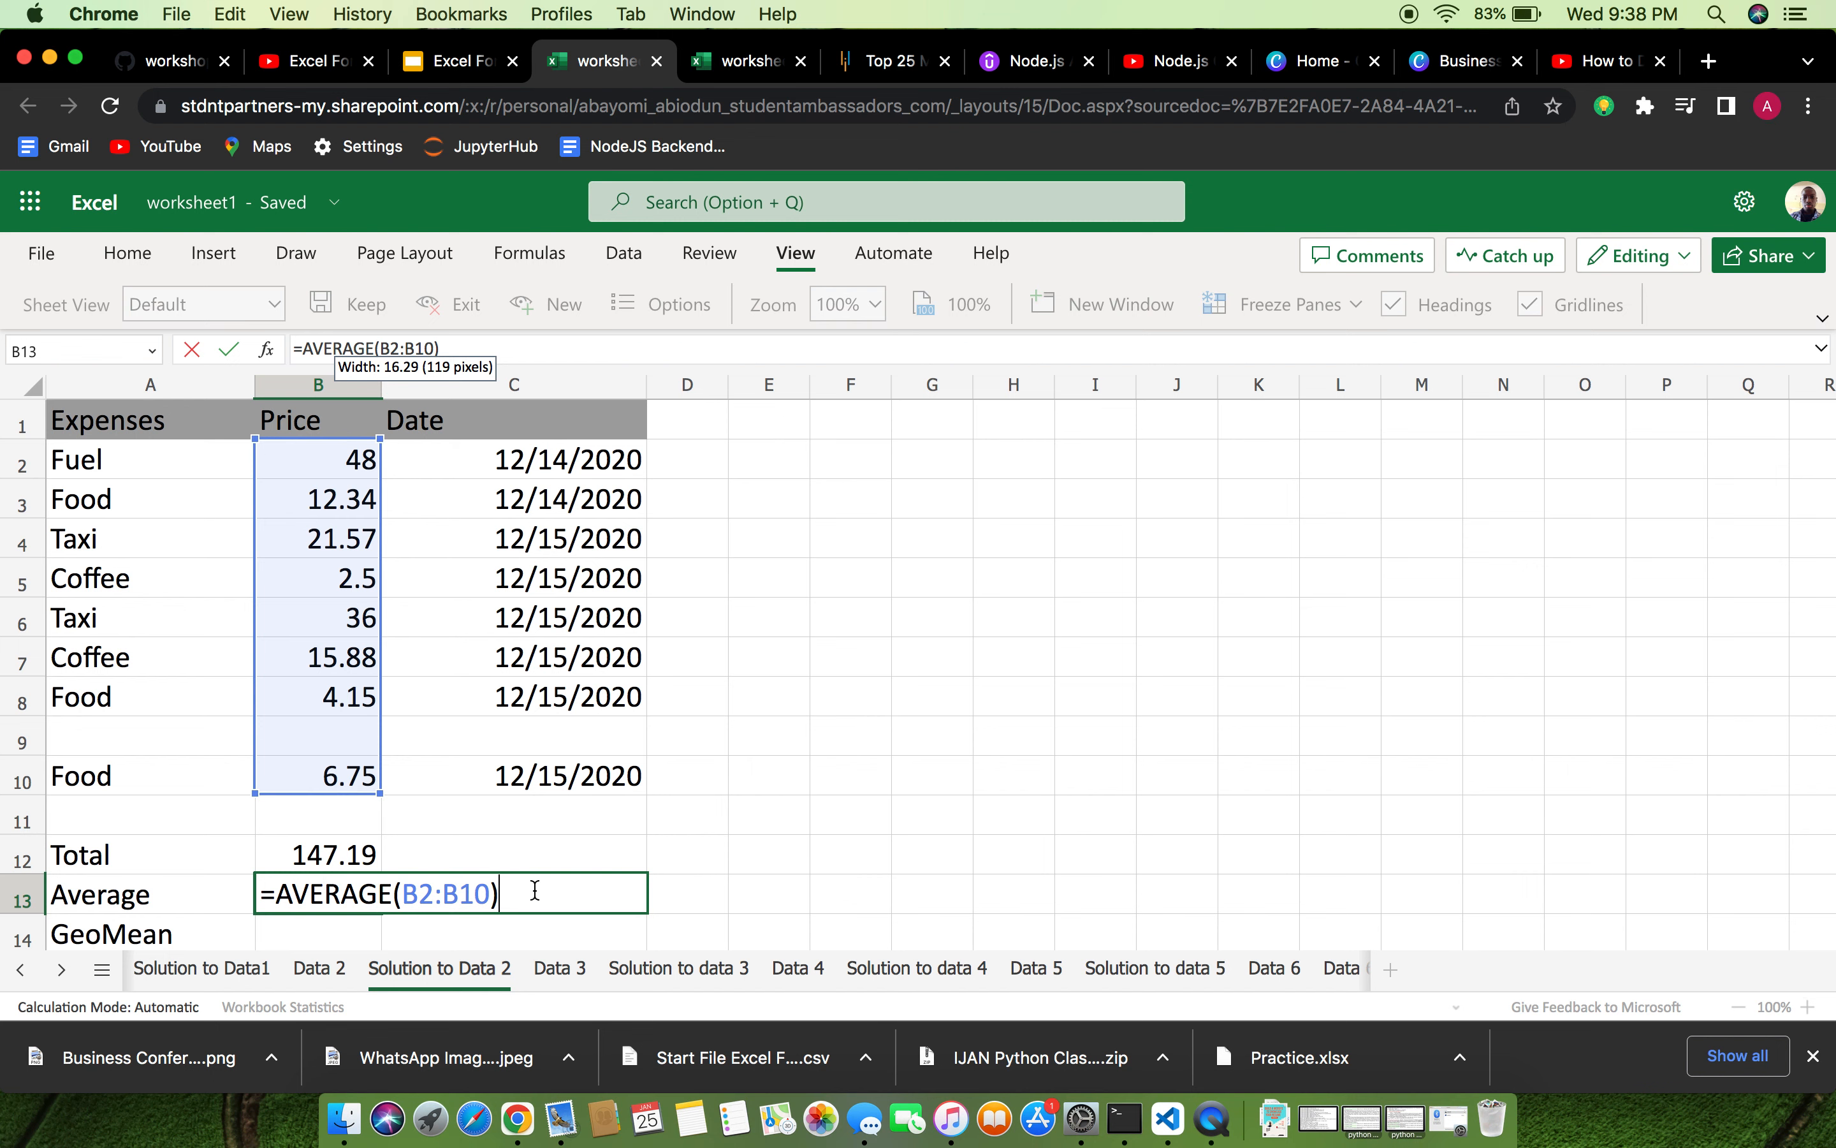
key(Return)
scroll(523, 903, down, 3)
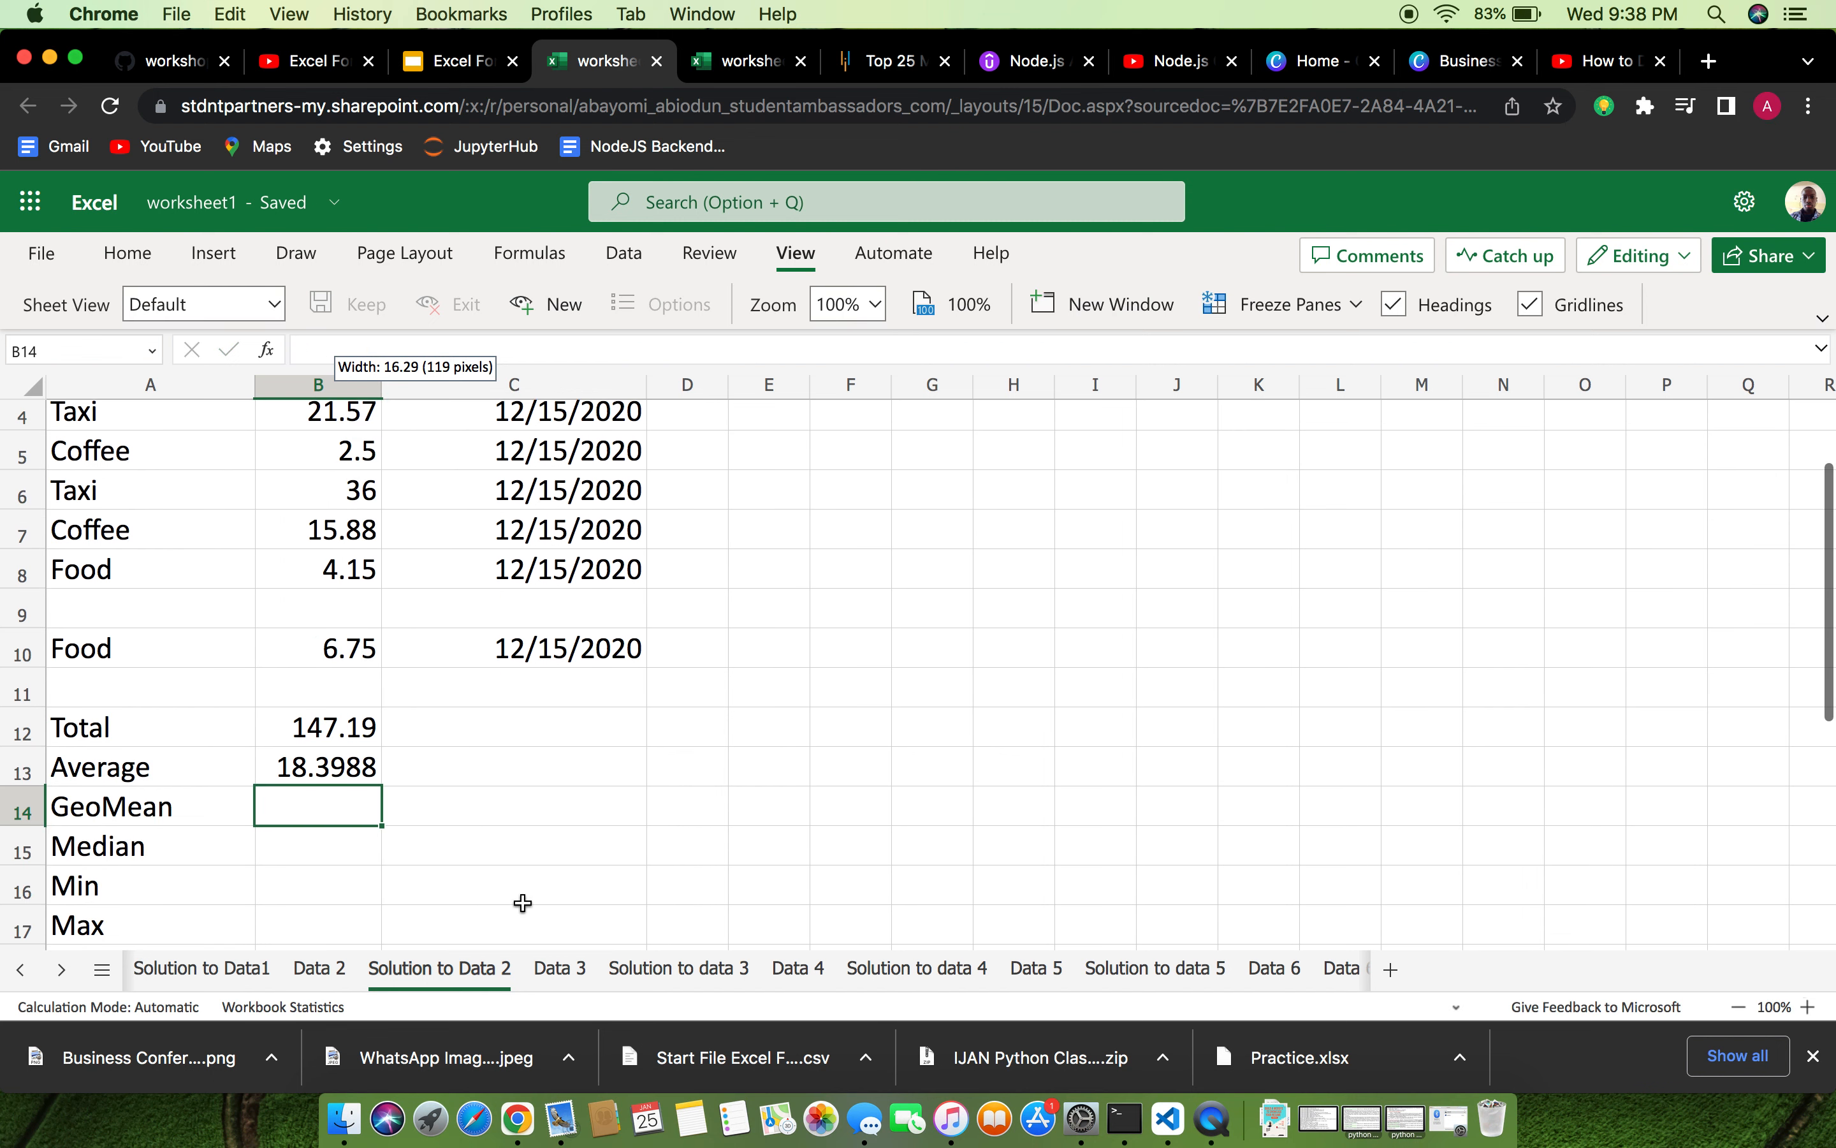
click(338, 768)
scroll(480, 657, up, 3)
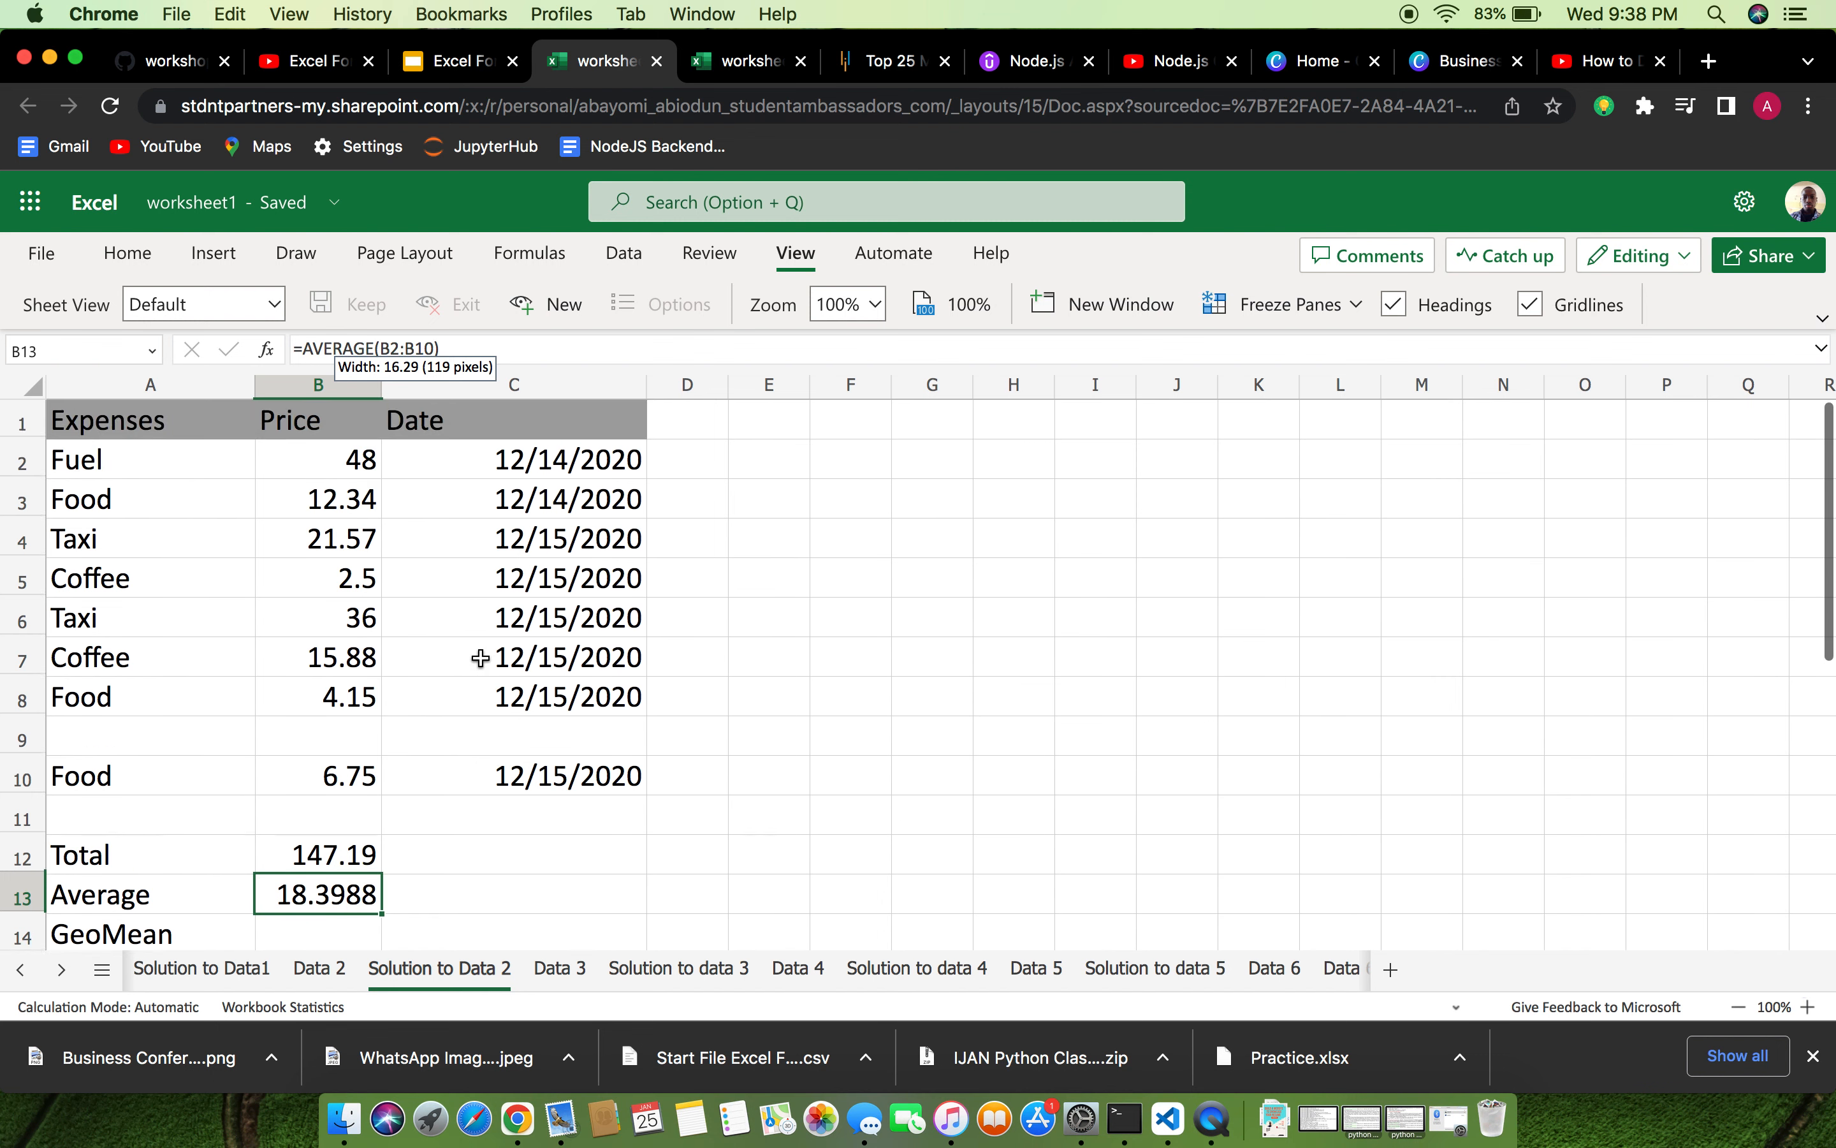
scroll(480, 657, down, 1)
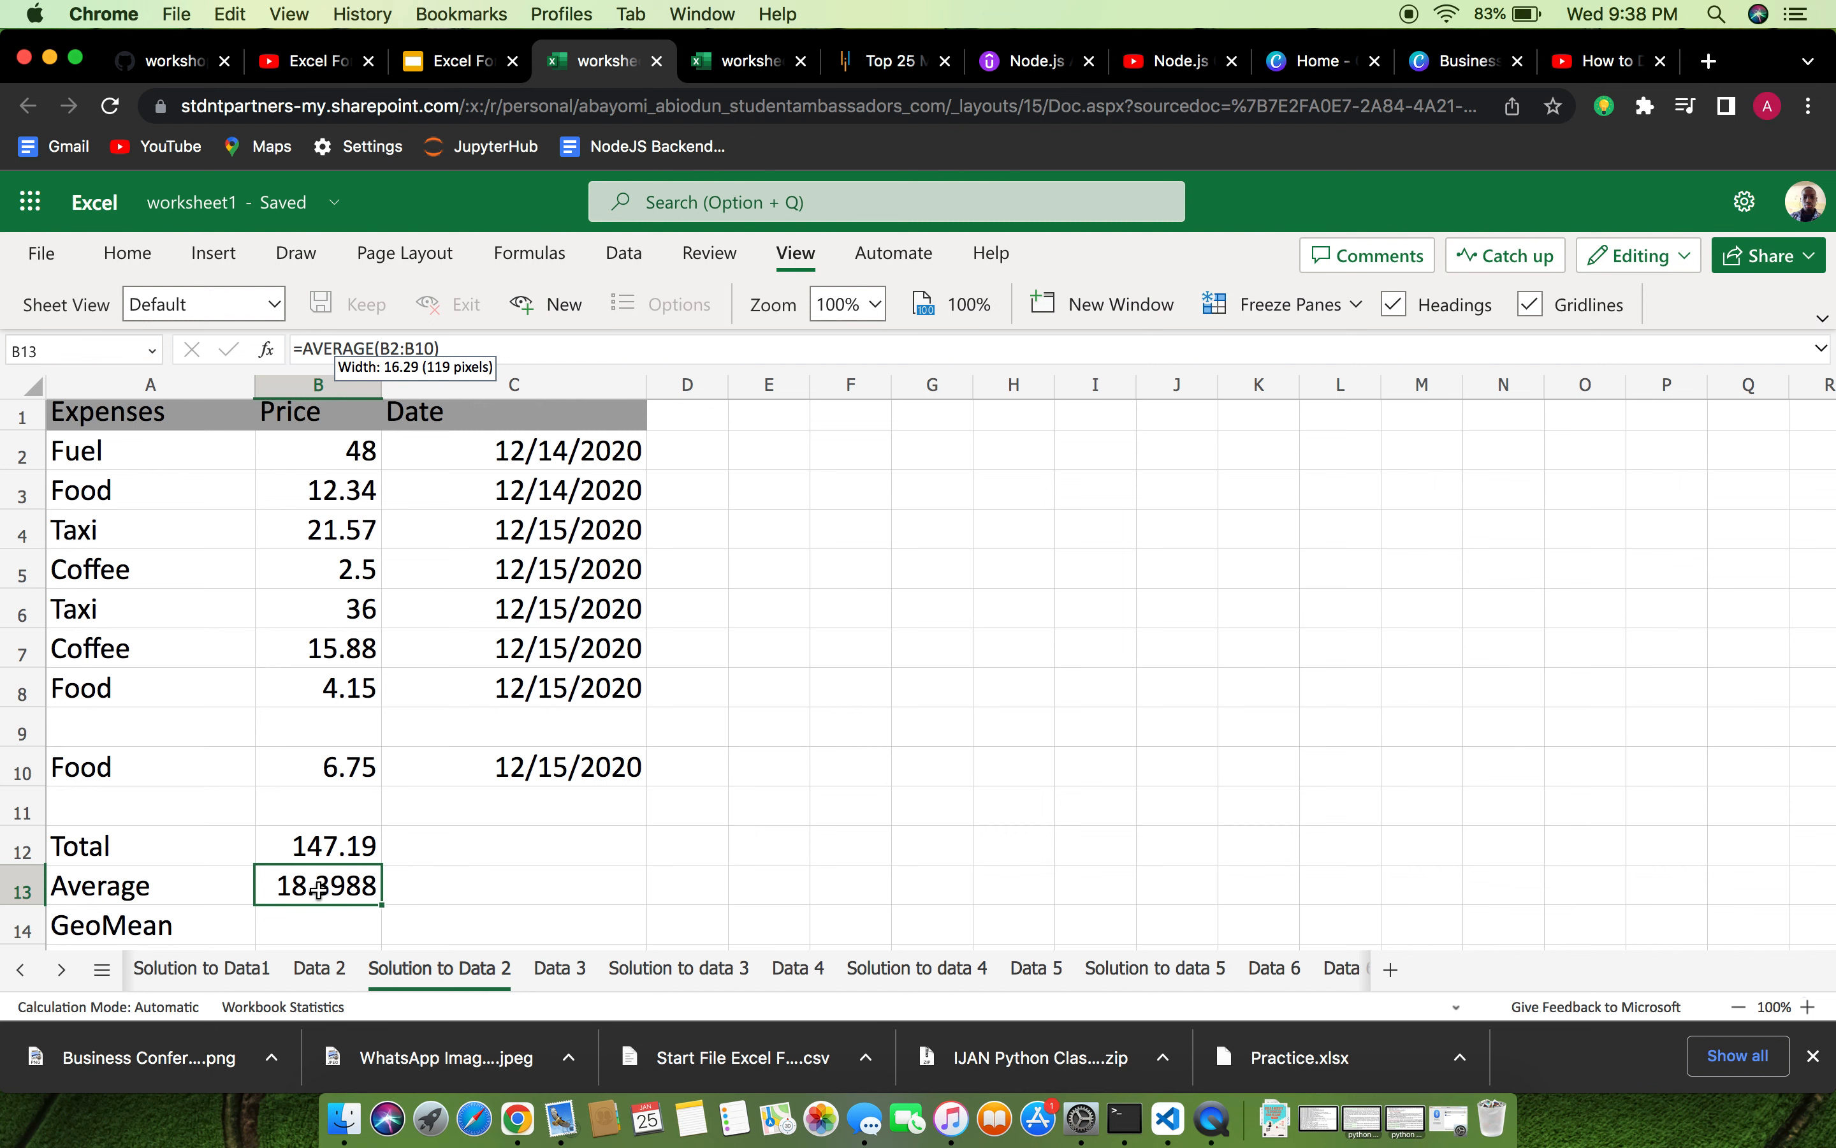
Enter =GEOMEAN(B2:B10) as the GeoMean in cell B14 and select that cell to check its formula.
scroll(322, 892, down, 2)
click(320, 835)
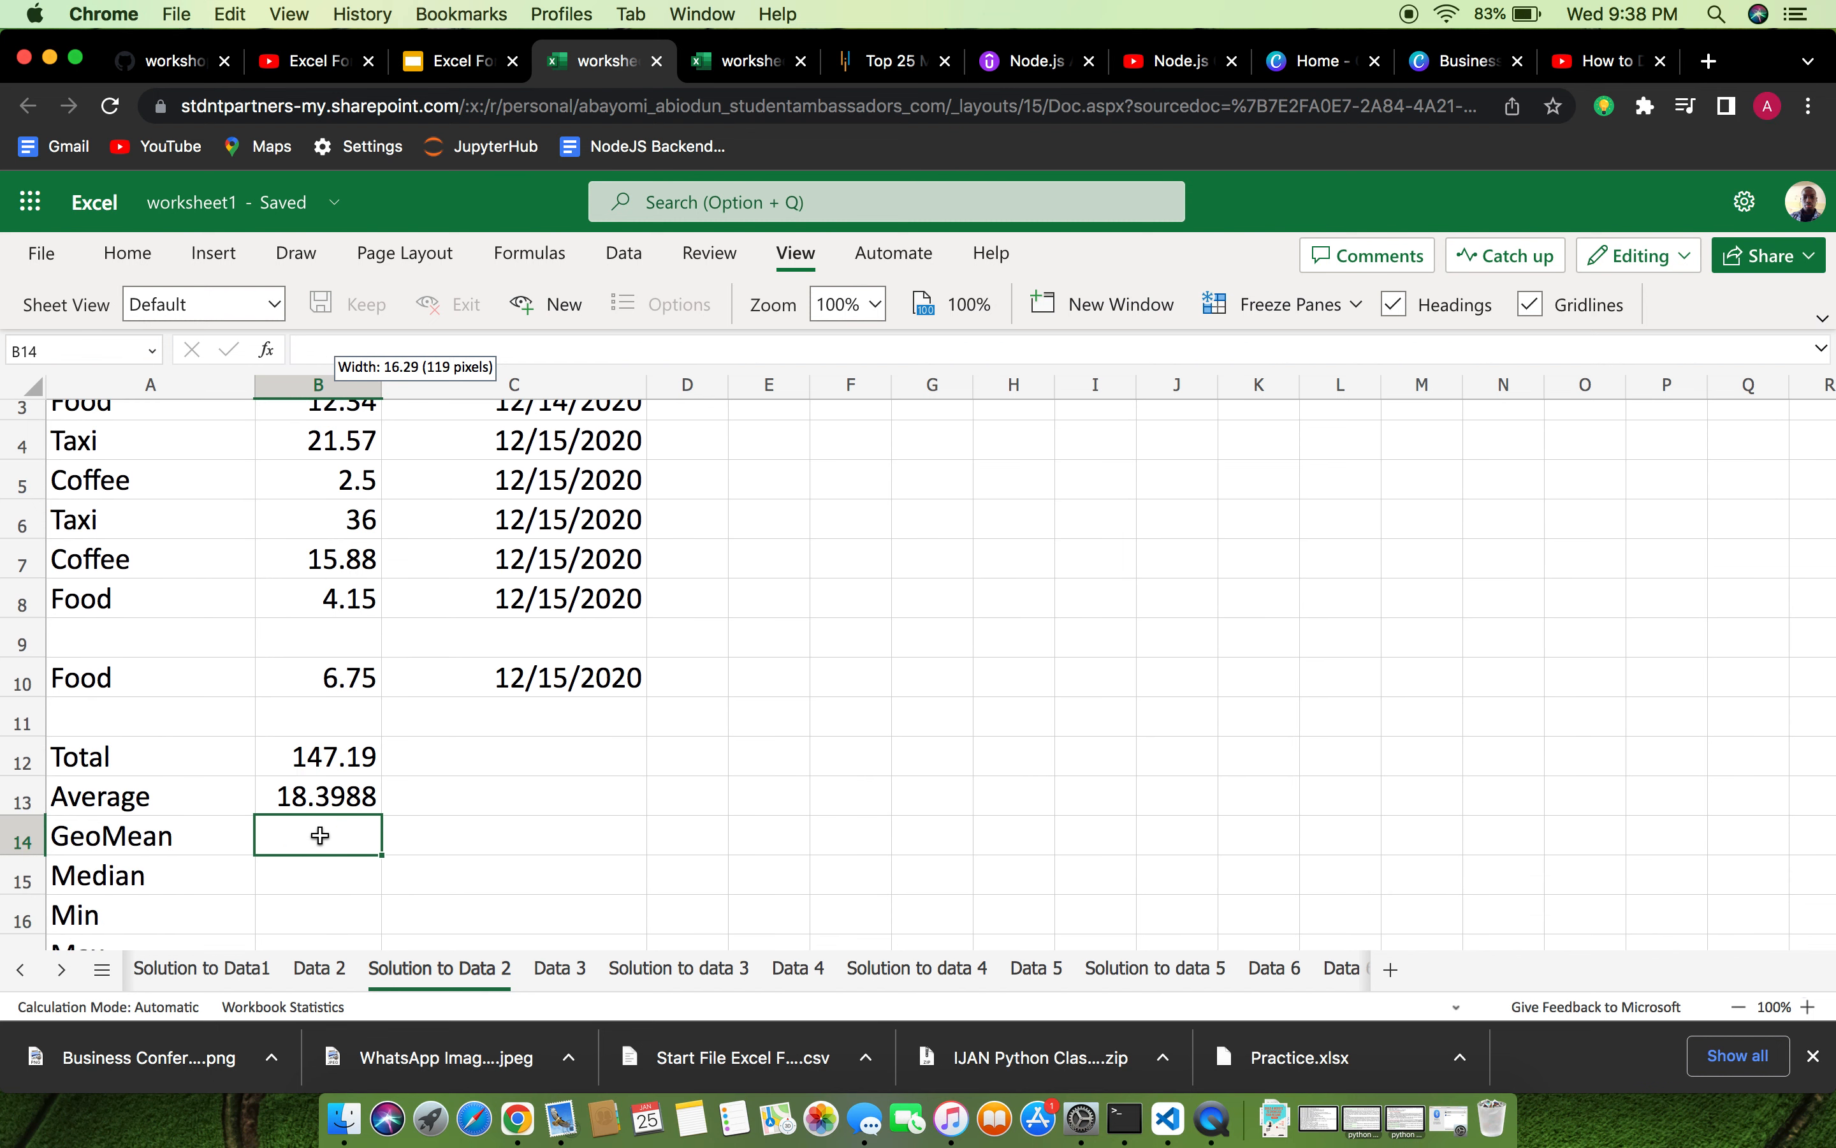
text(=)
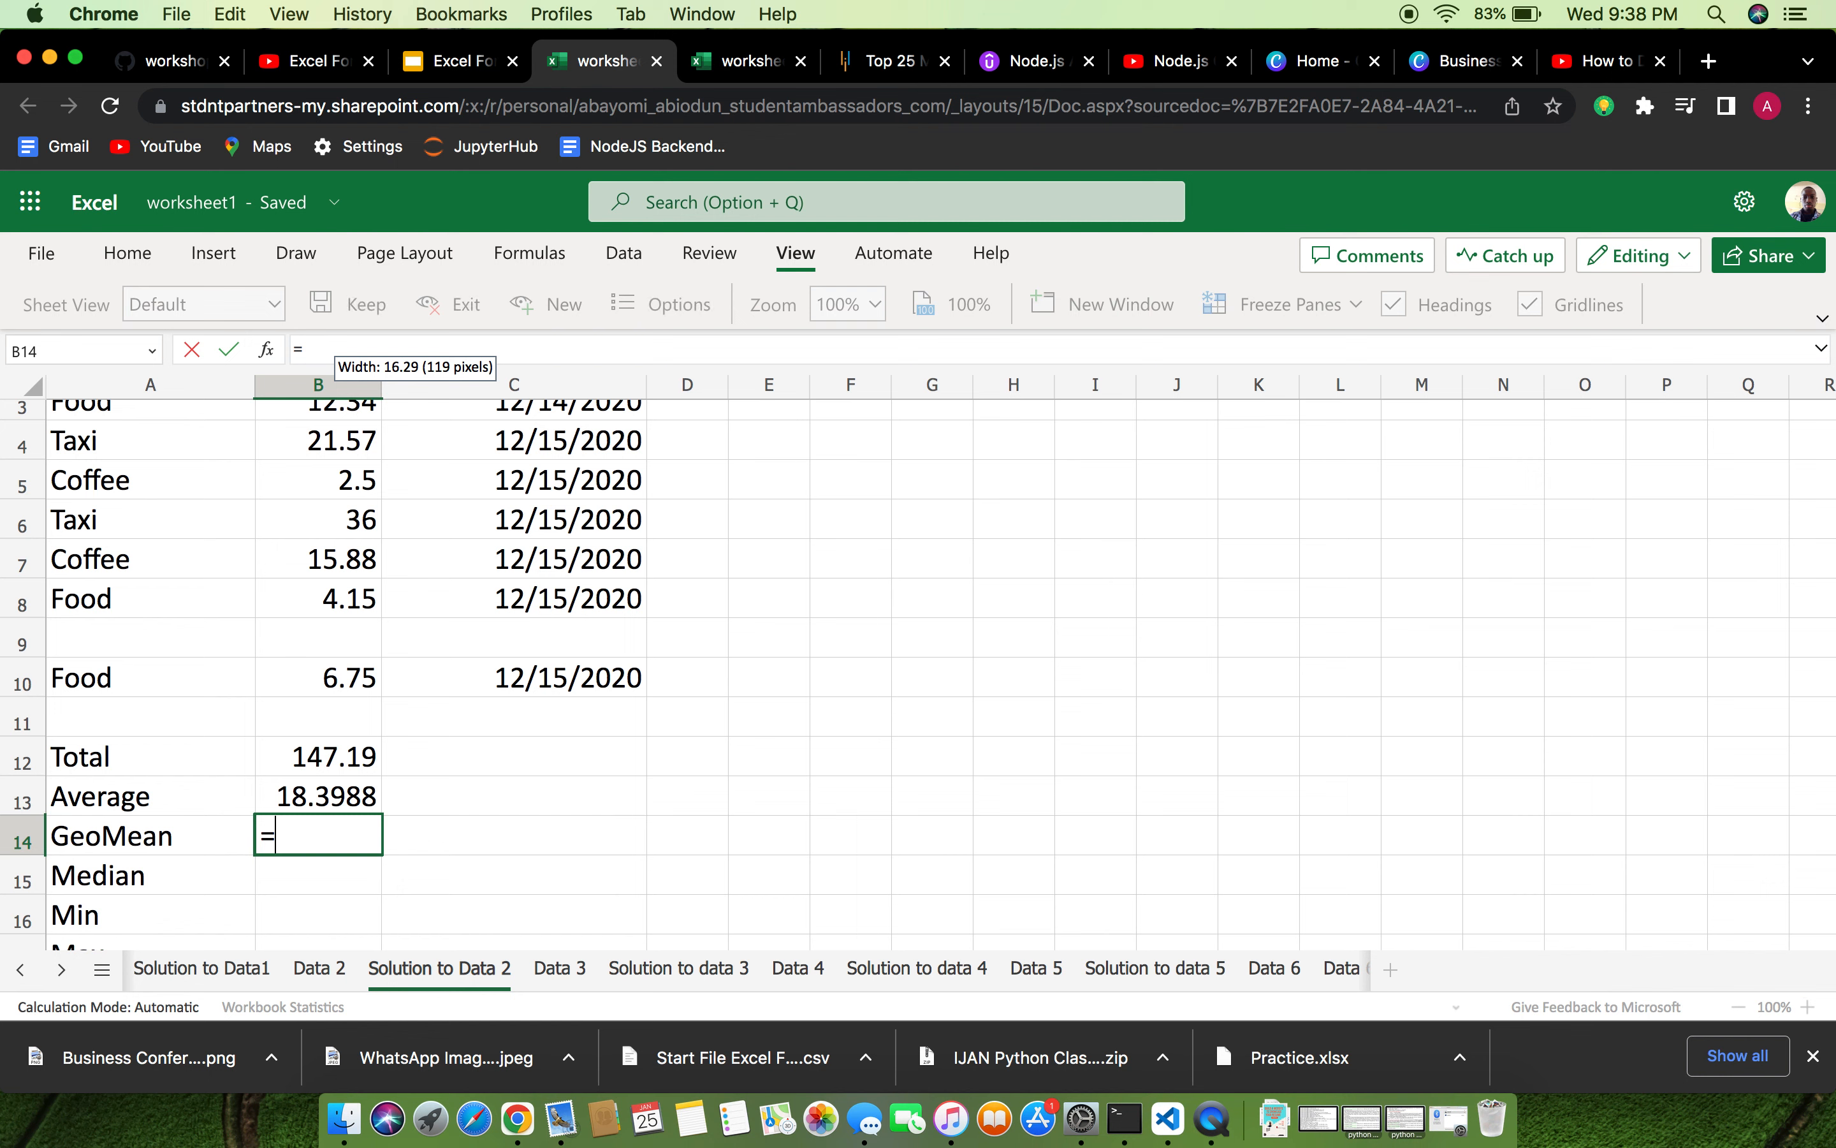
text(GE)
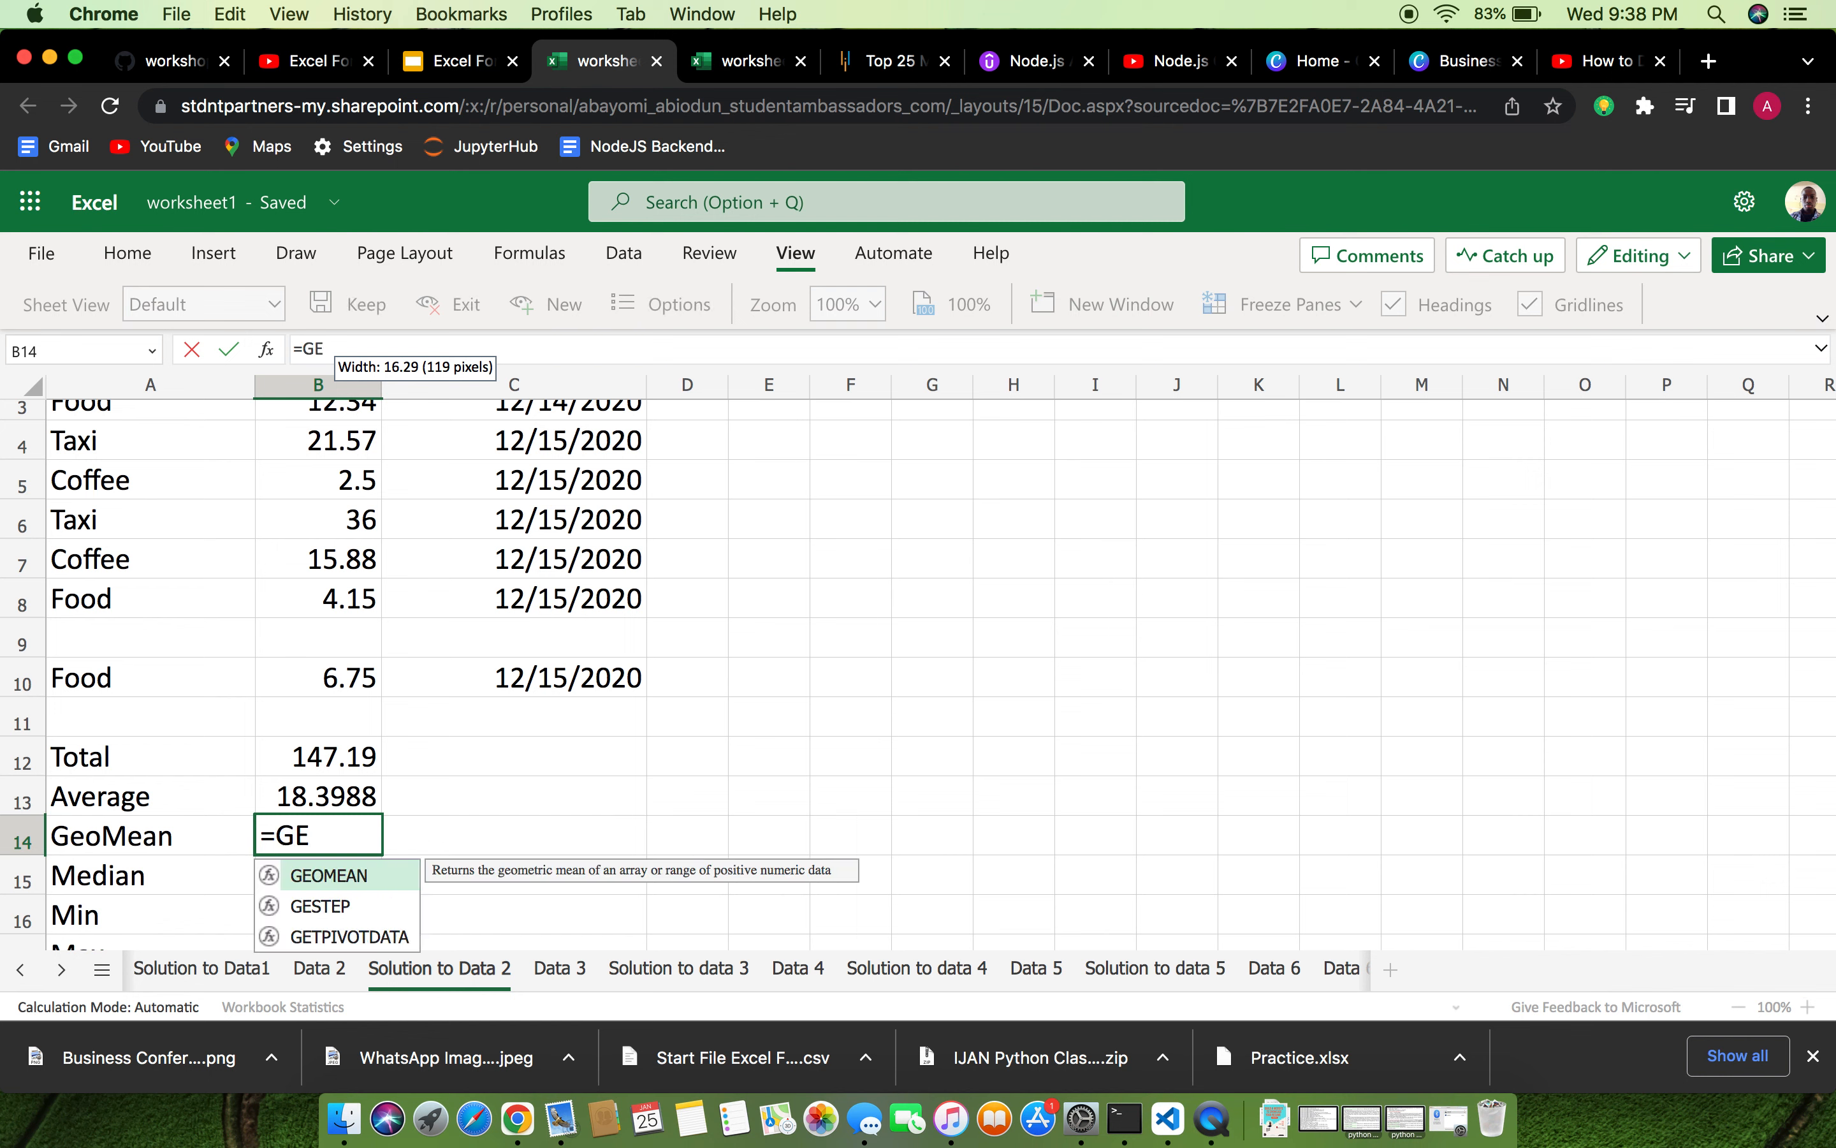
text(OM)
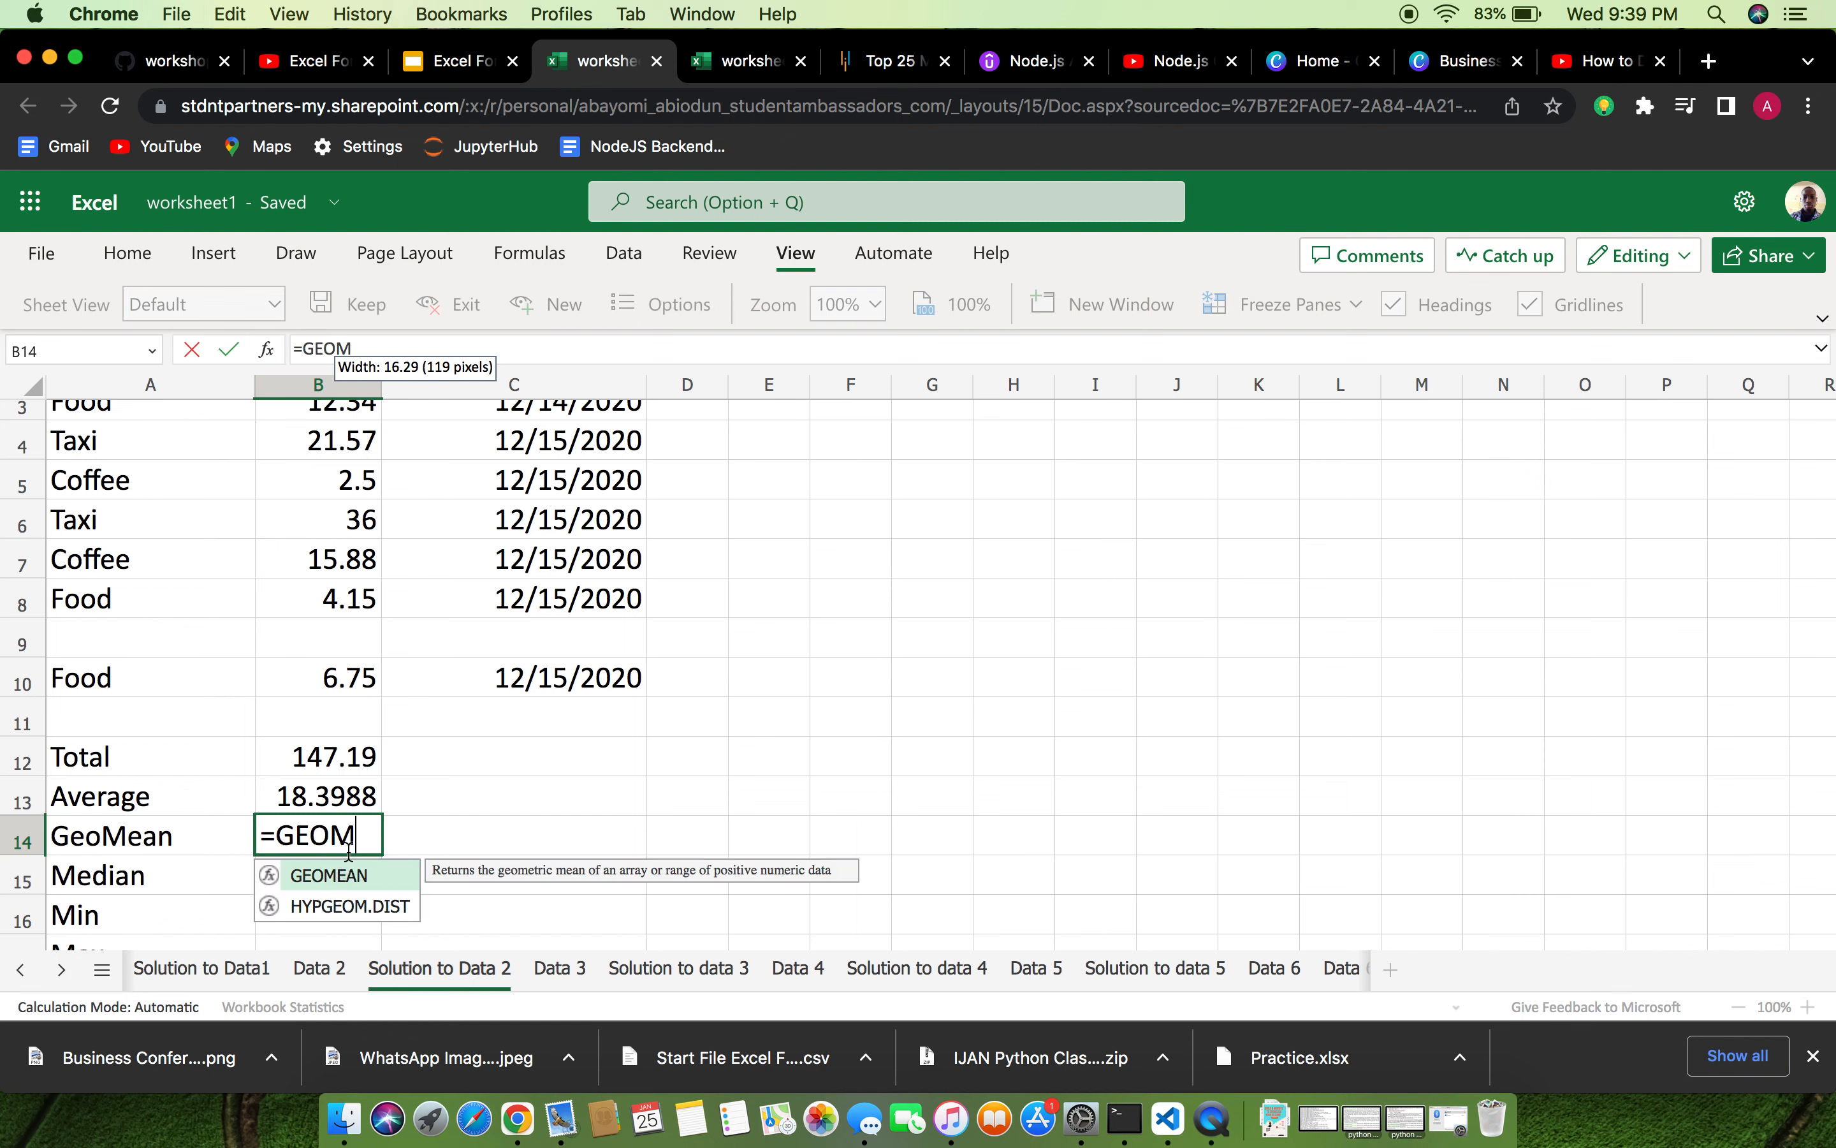
text(EAM)
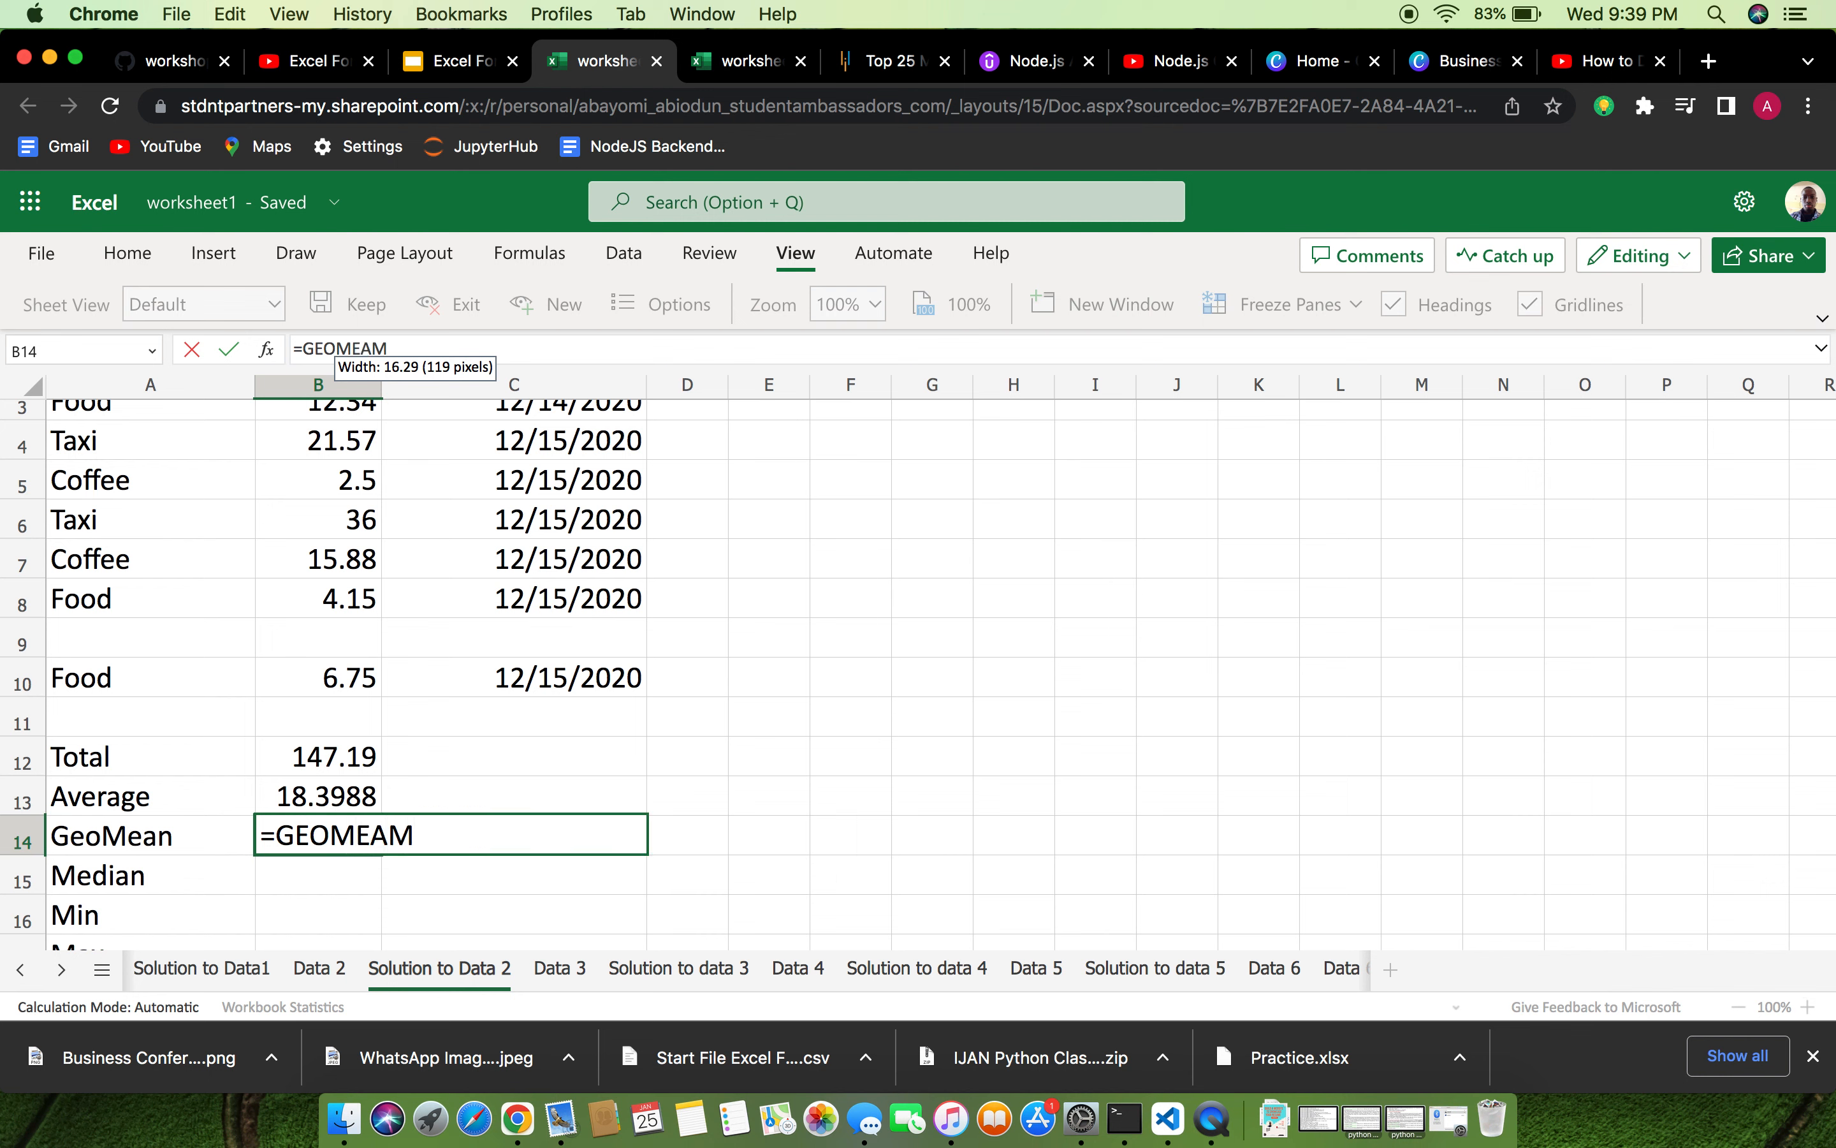
key(BackSpace)
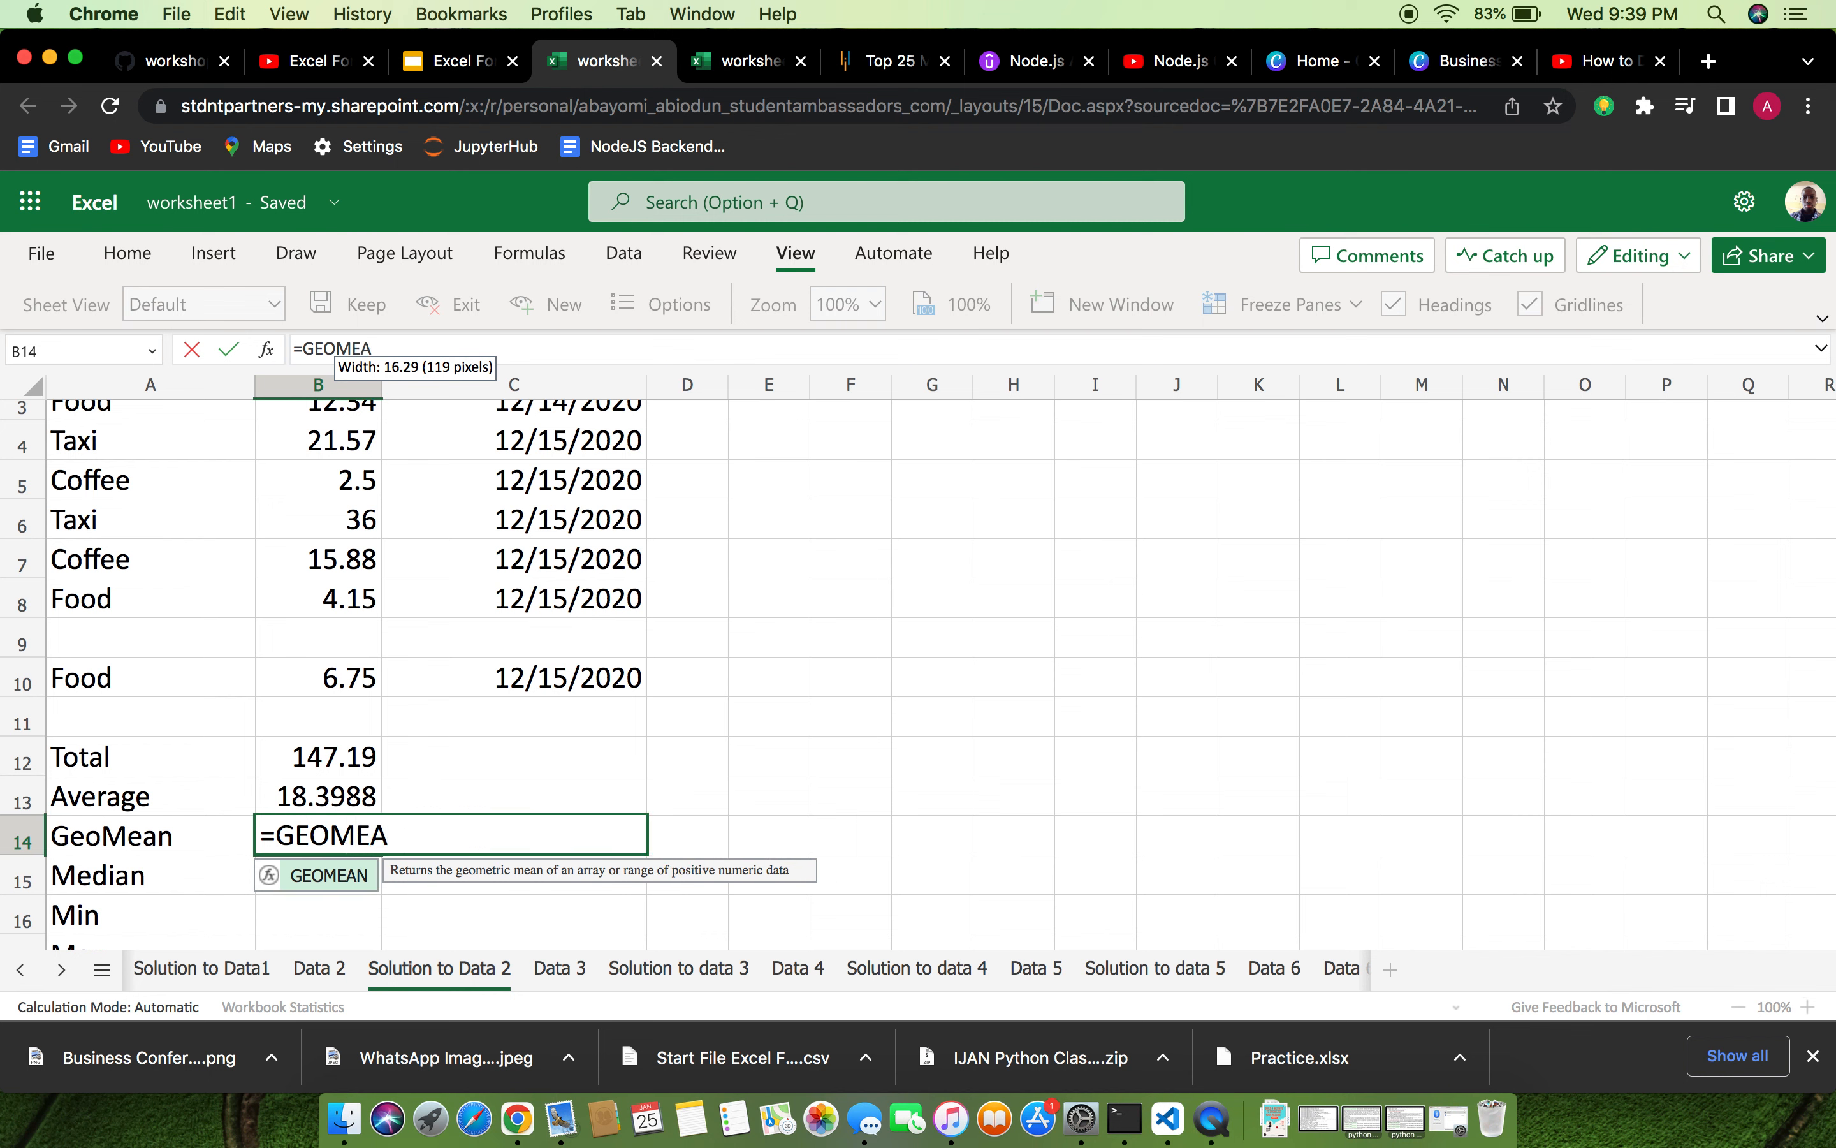
text(N(B)
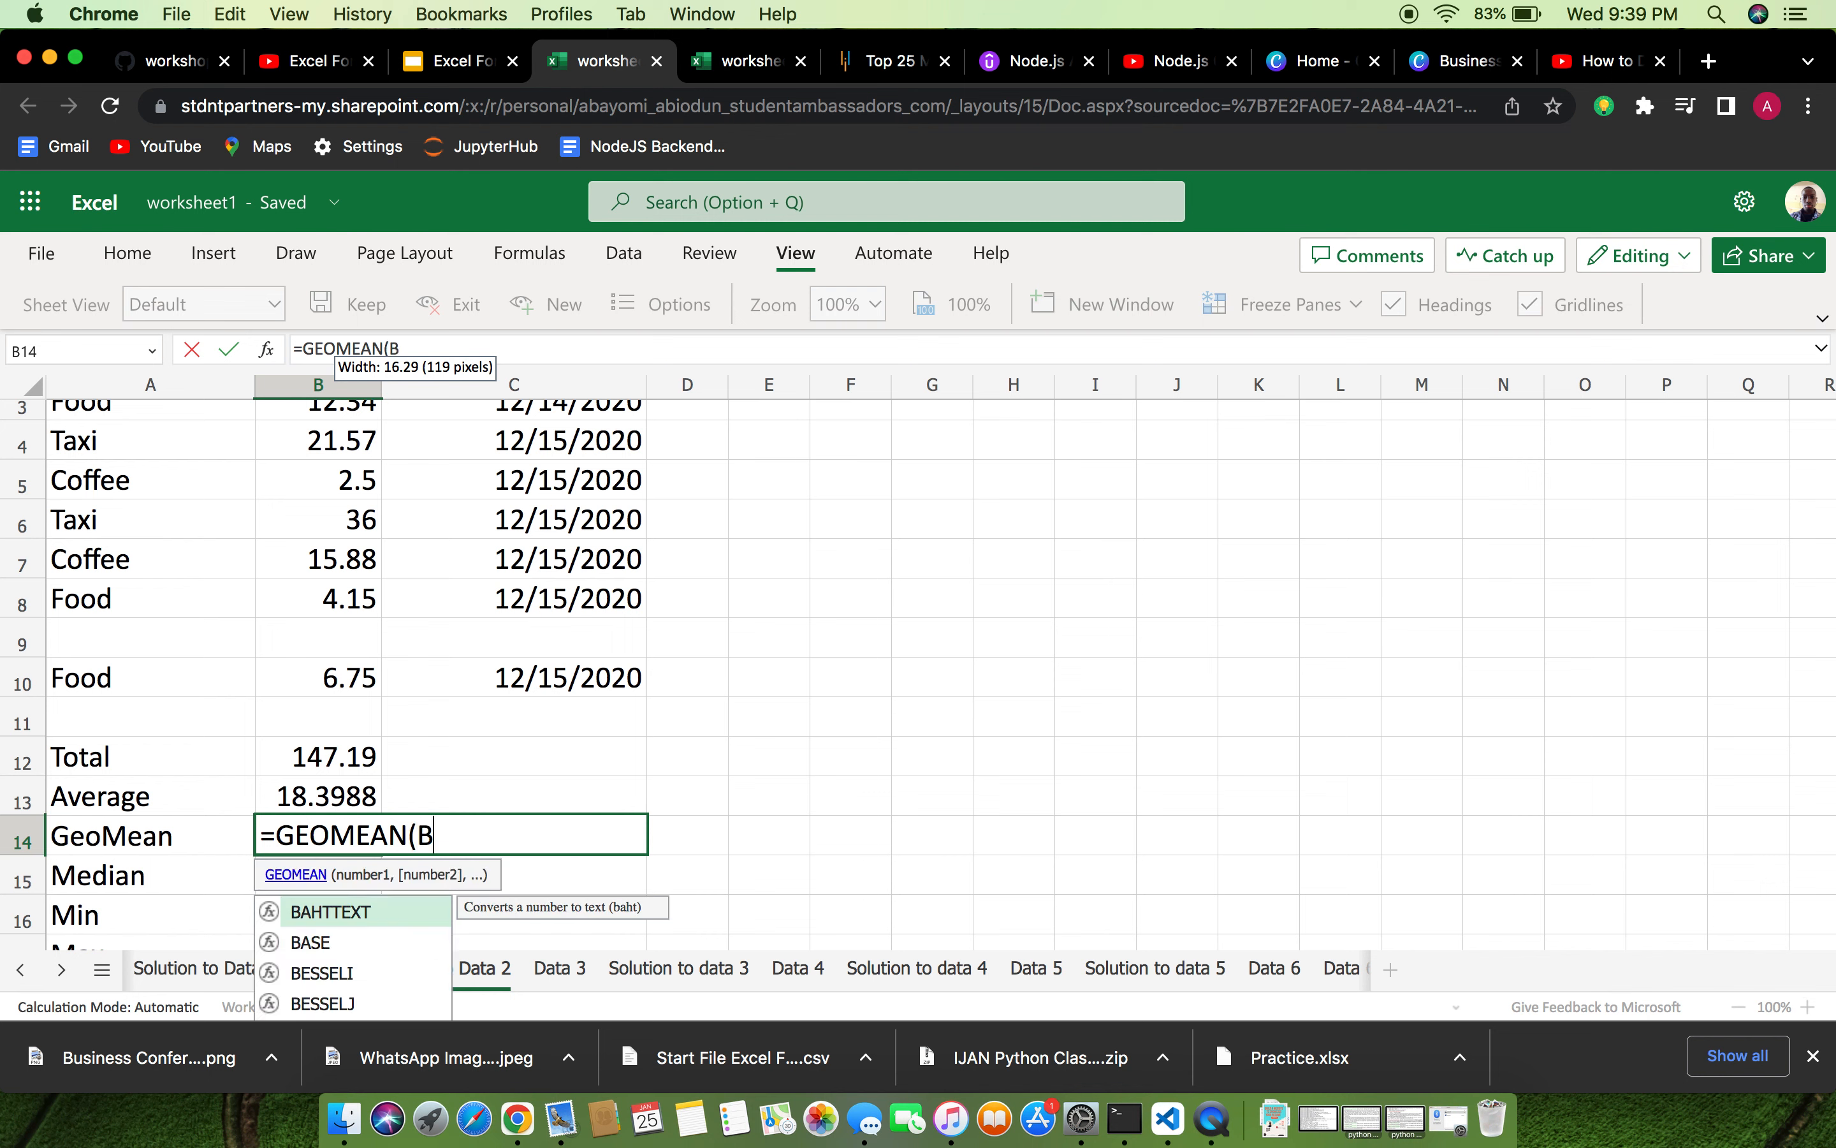
text(2:)
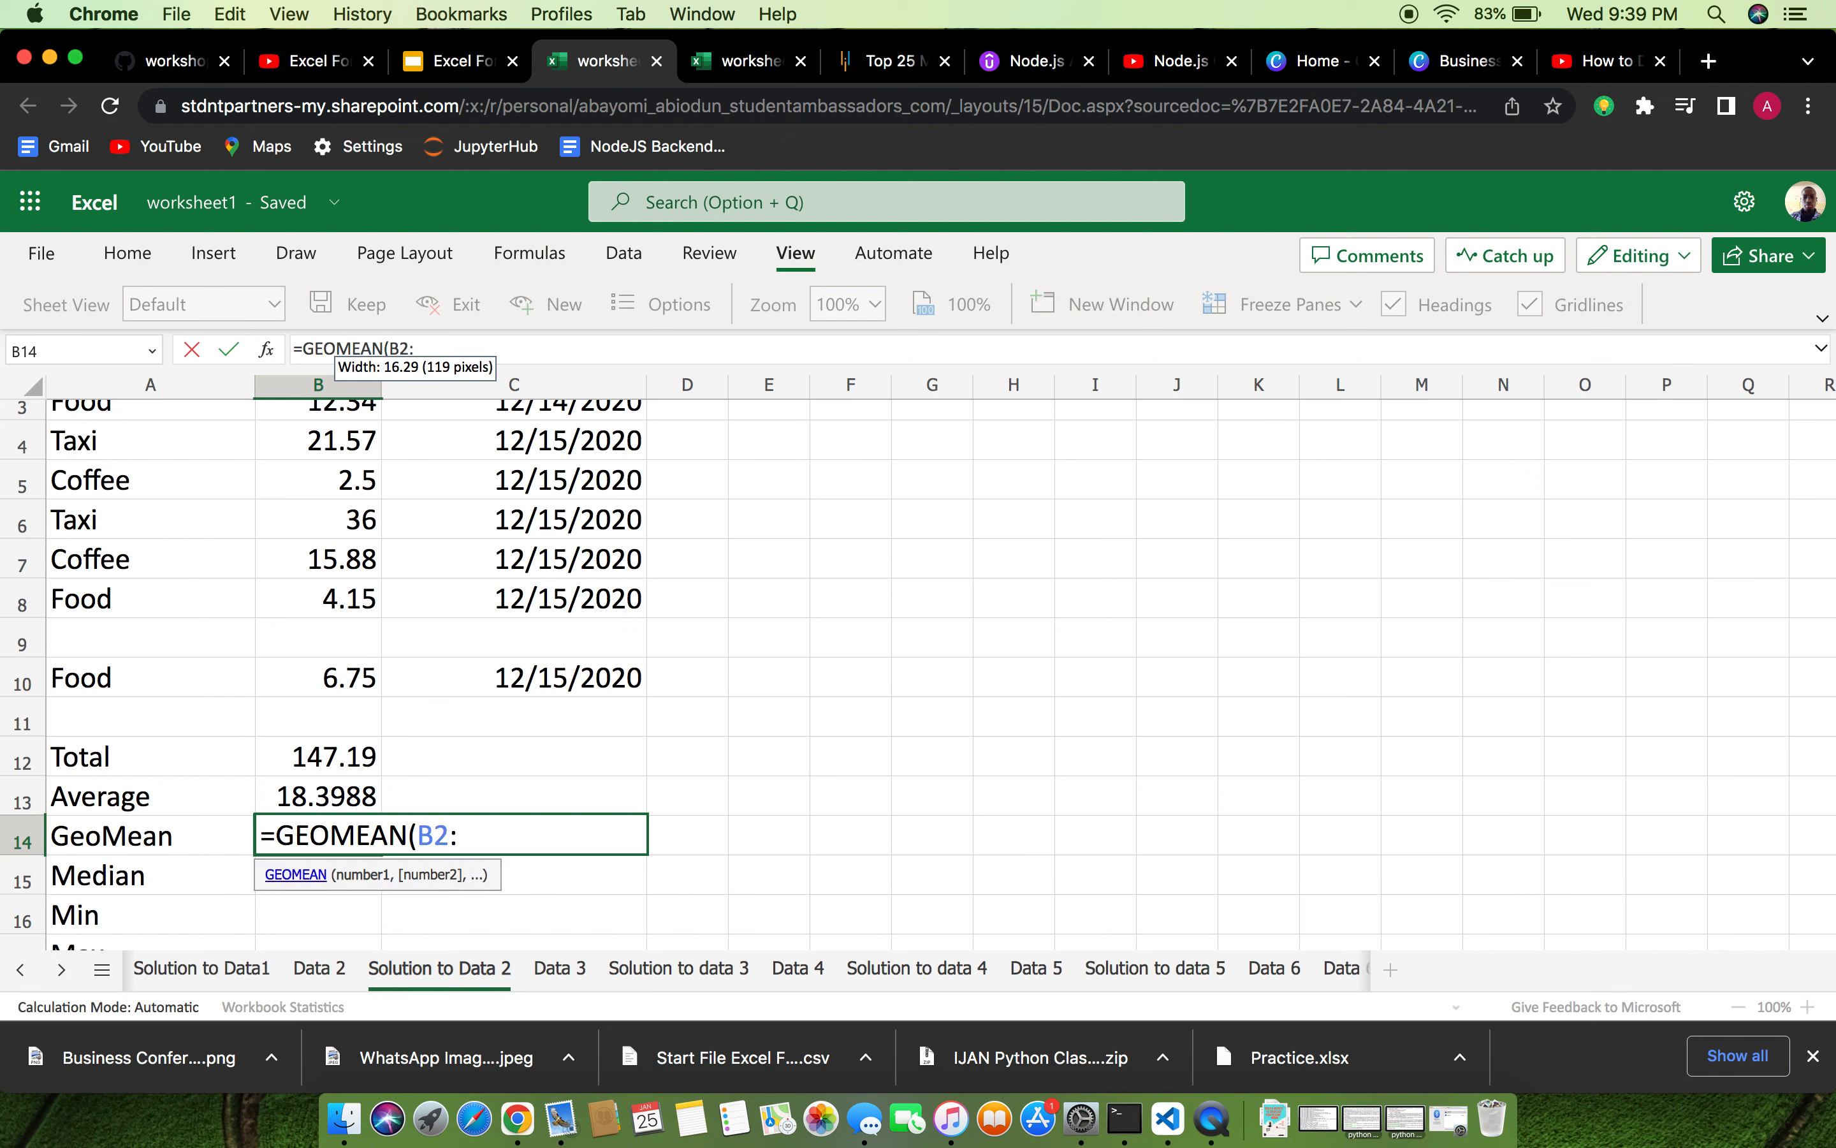
text(B10)
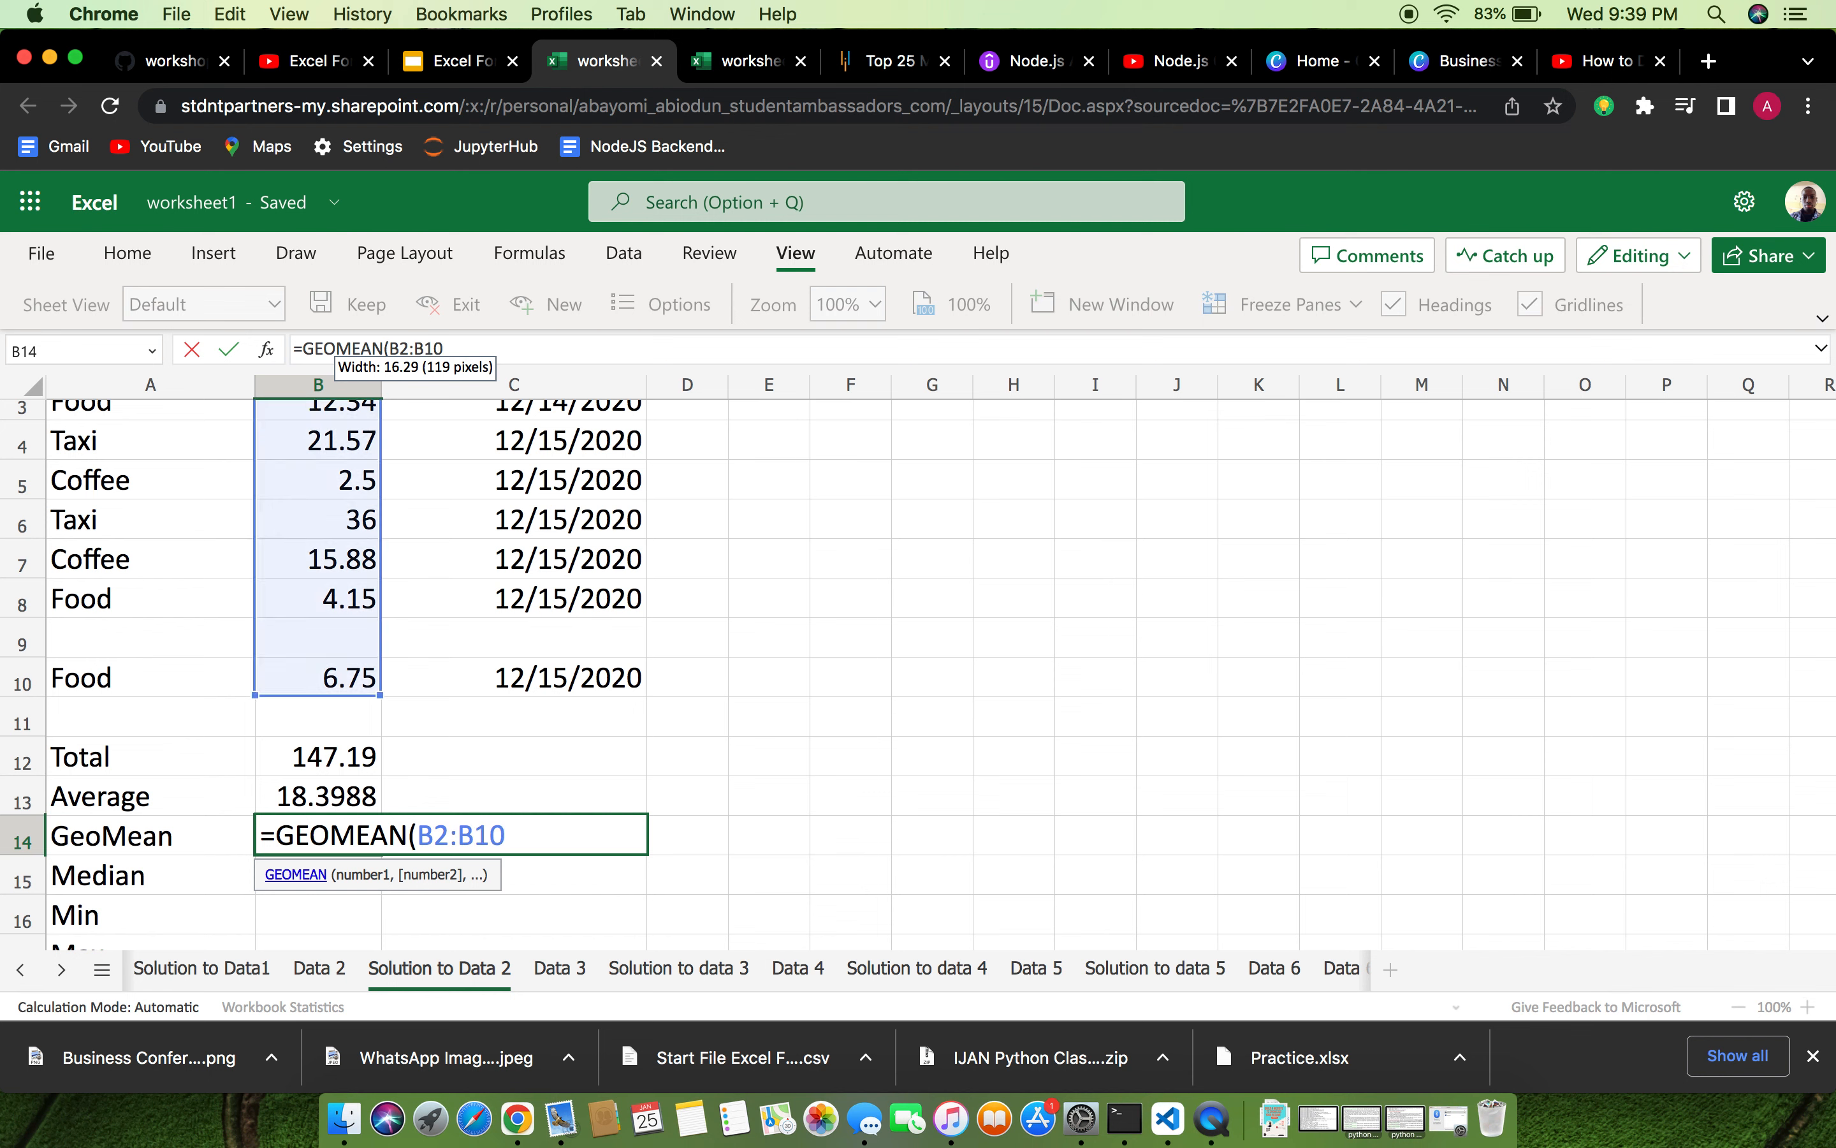
text())
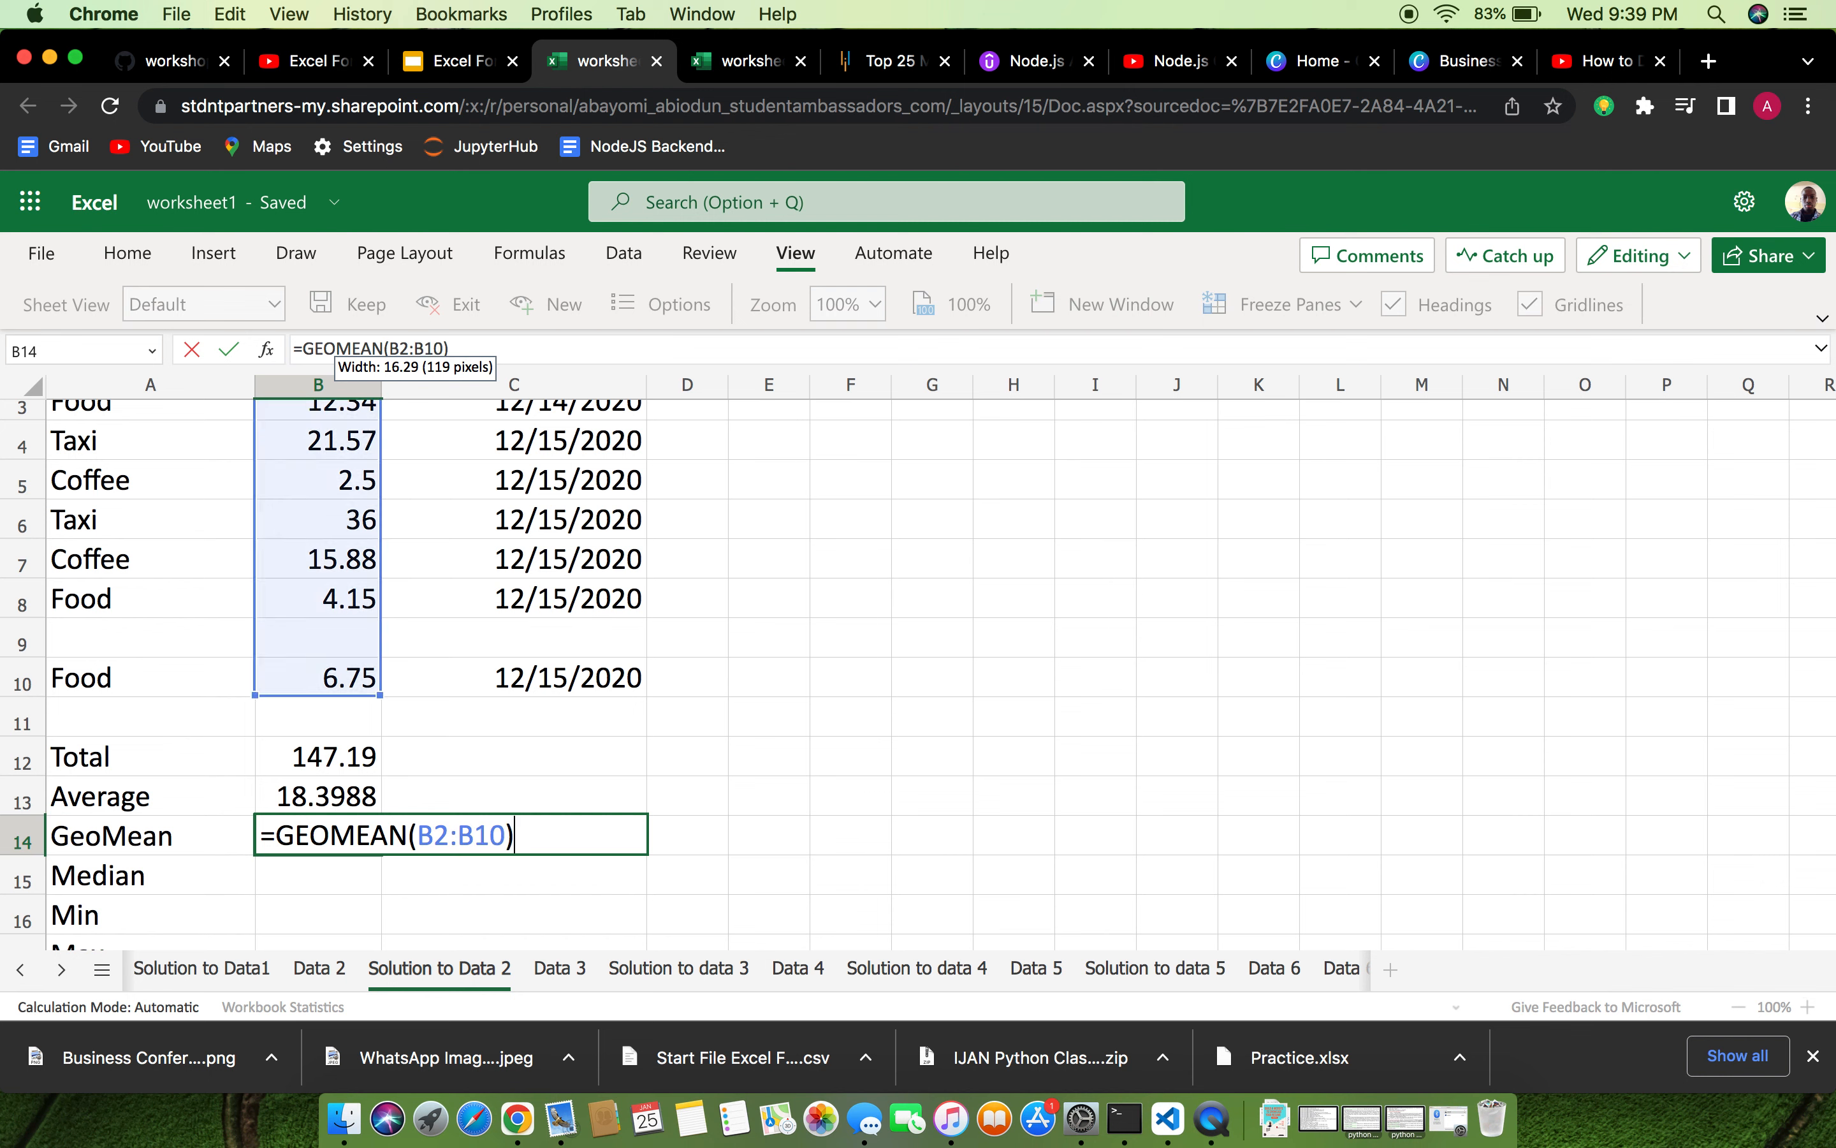
key(Return)
click(343, 835)
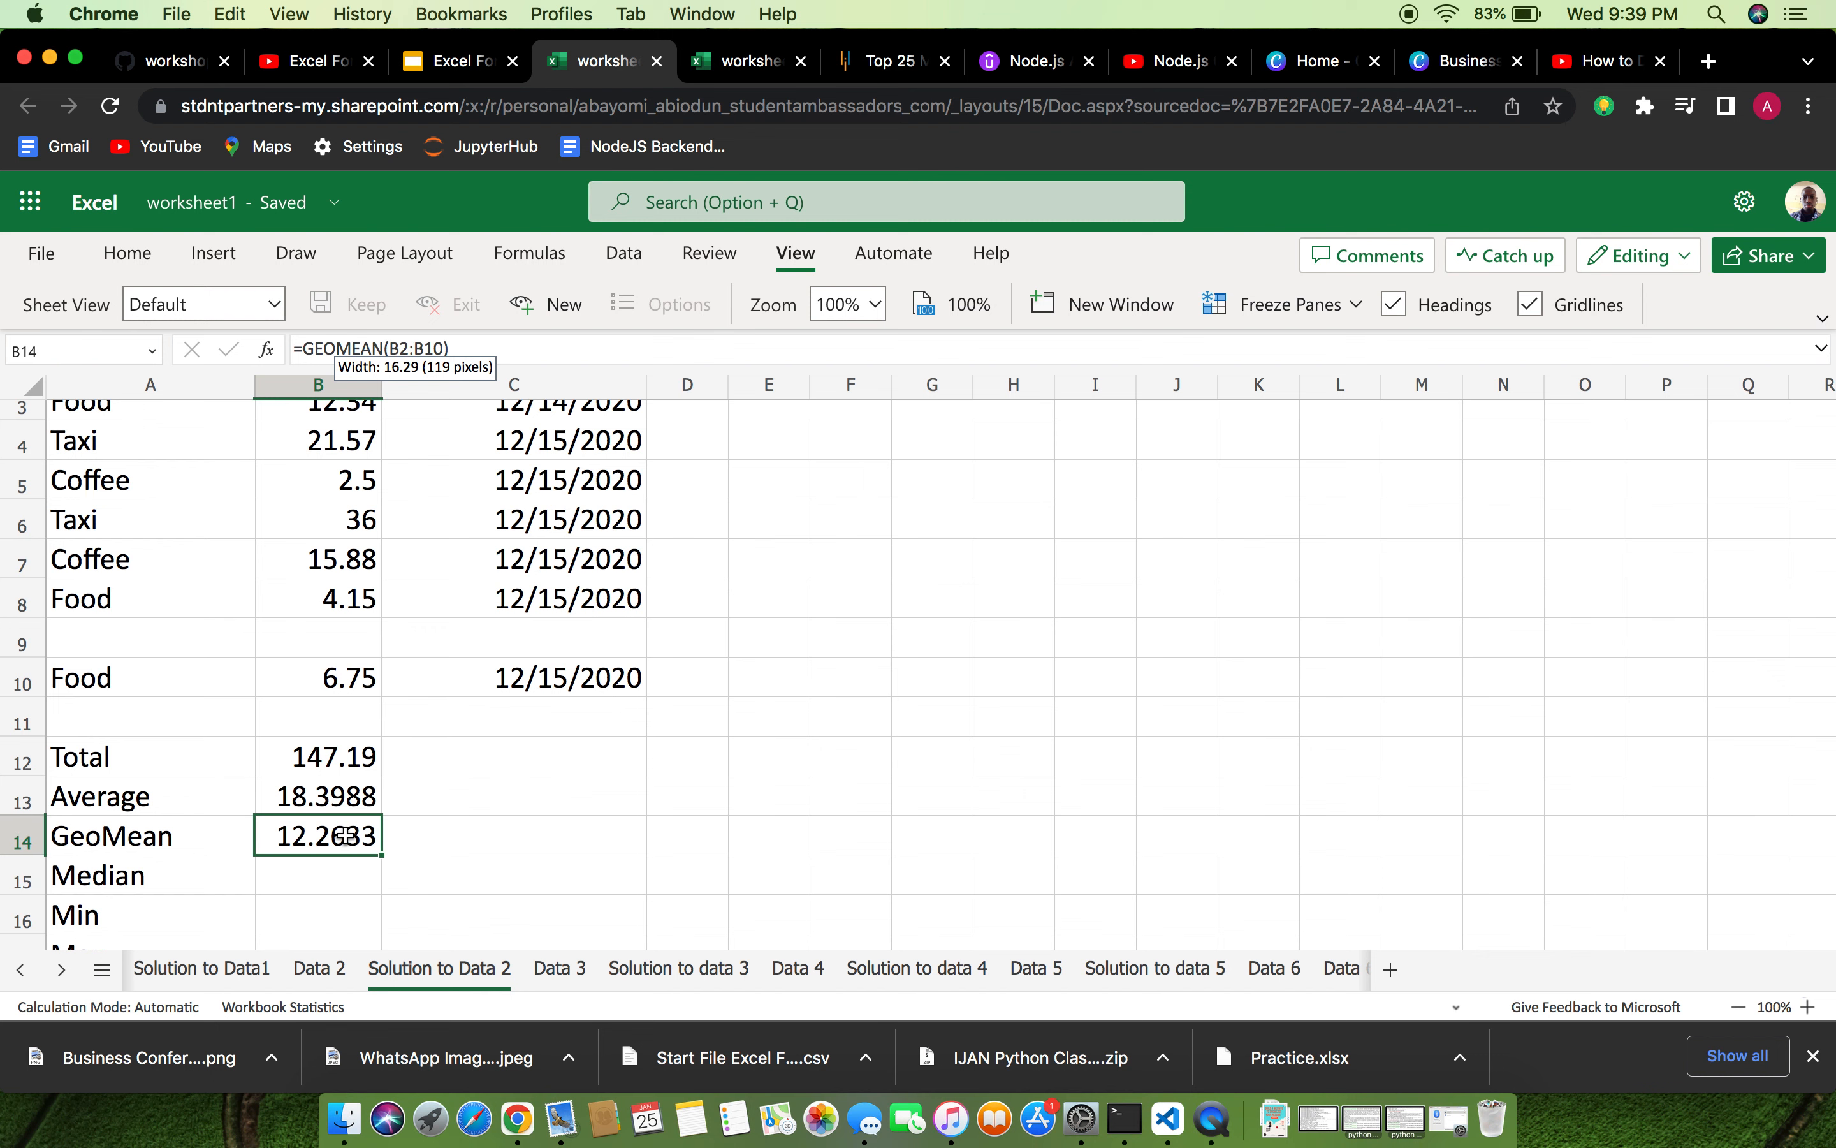
Examine the Price values in B2:B10 against the Total, Average and GeoMean results beneath them.
scroll(523, 658, up, 3)
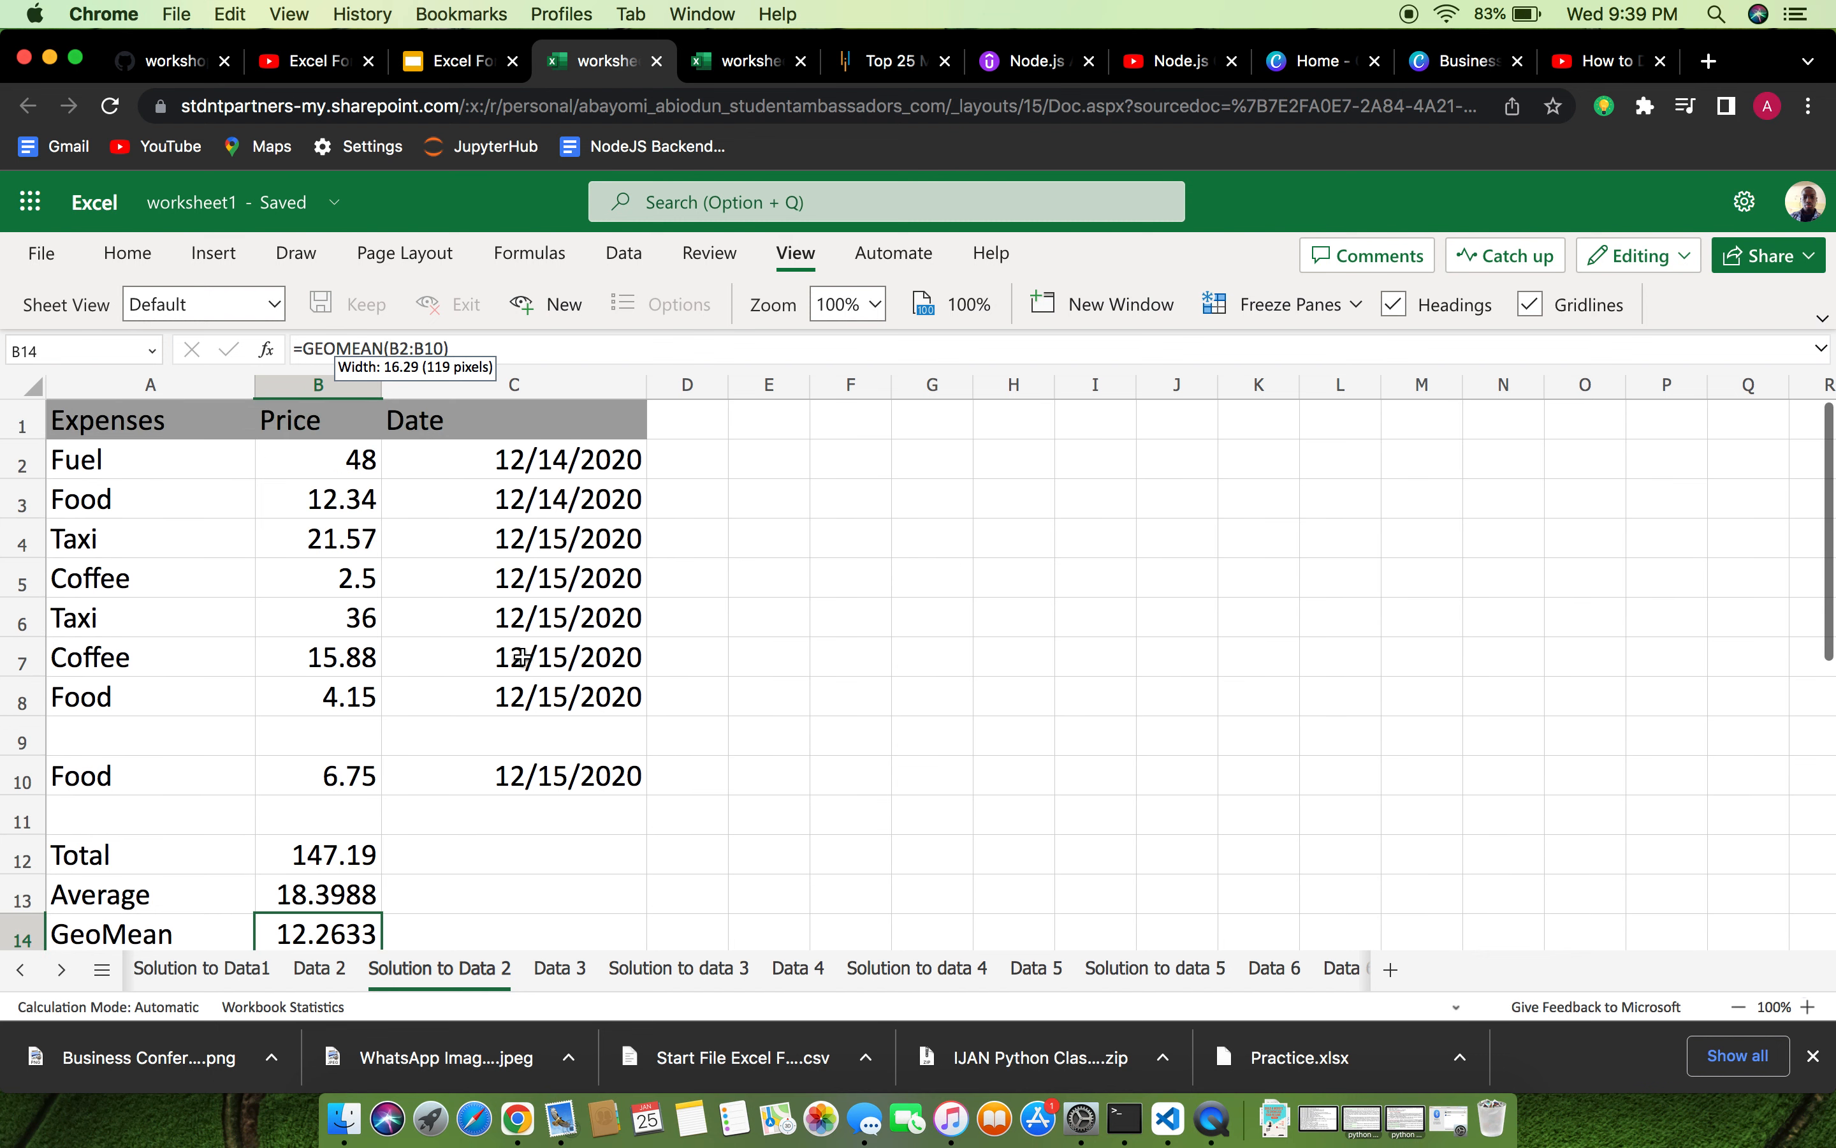
scroll(523, 657, down, 5)
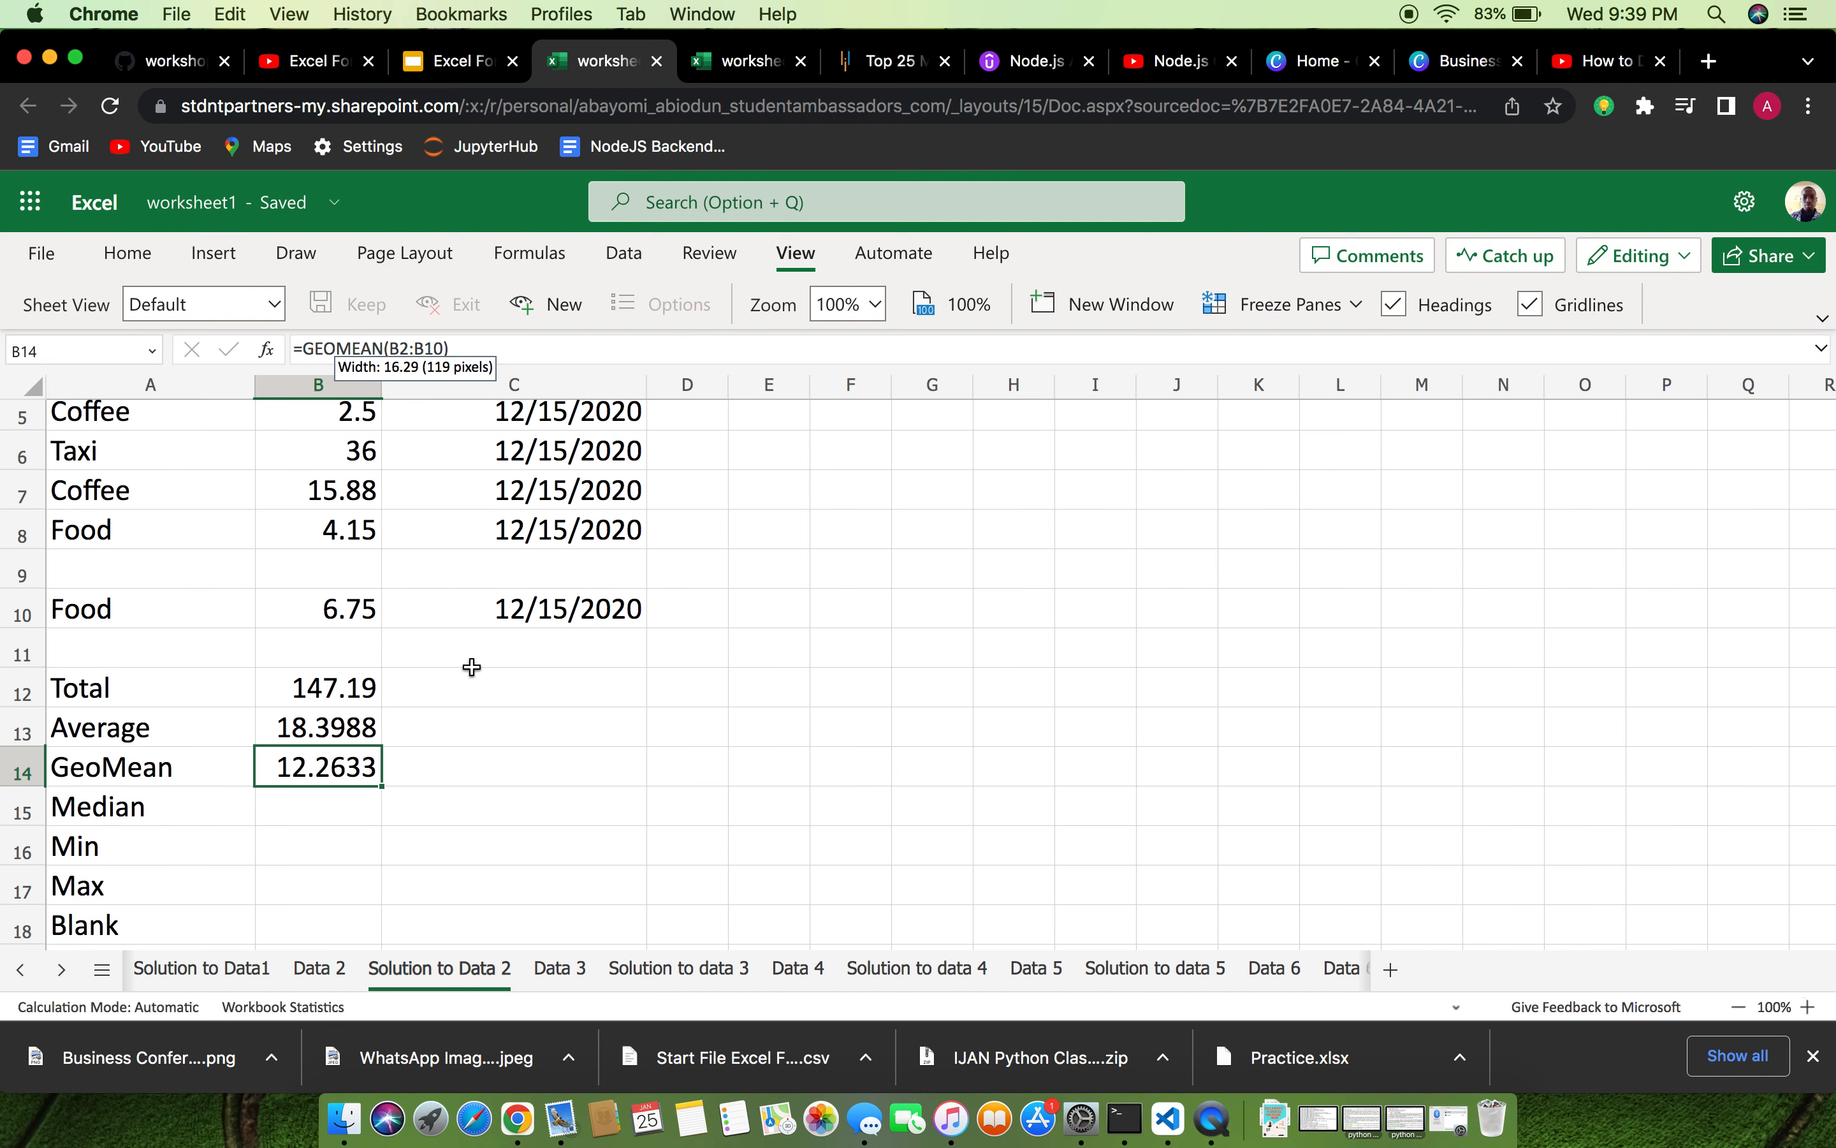
scroll(471, 666, up, 3)
scroll(471, 666, up, 1)
scroll(471, 666, down, 3)
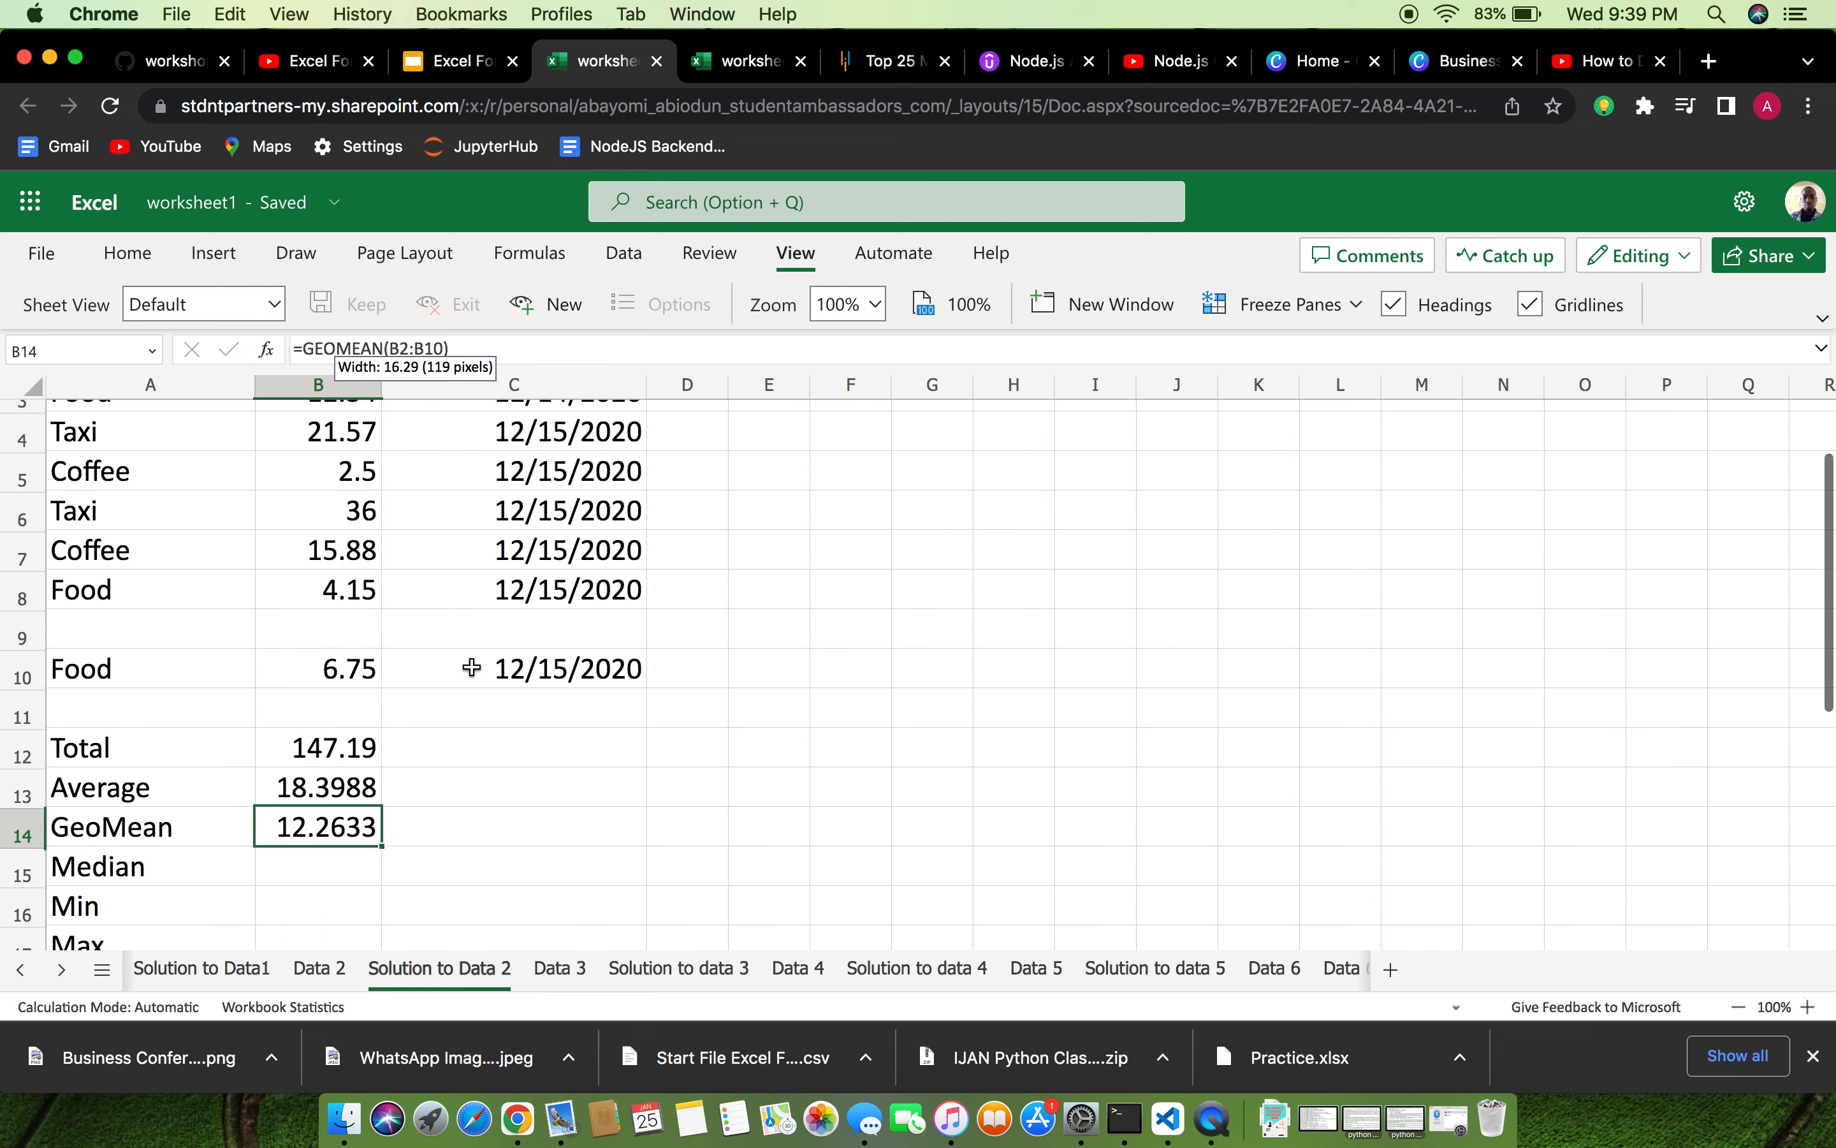
scroll(471, 666, up, 1)
scroll(472, 666, up, 2)
scroll(471, 666, down, 3)
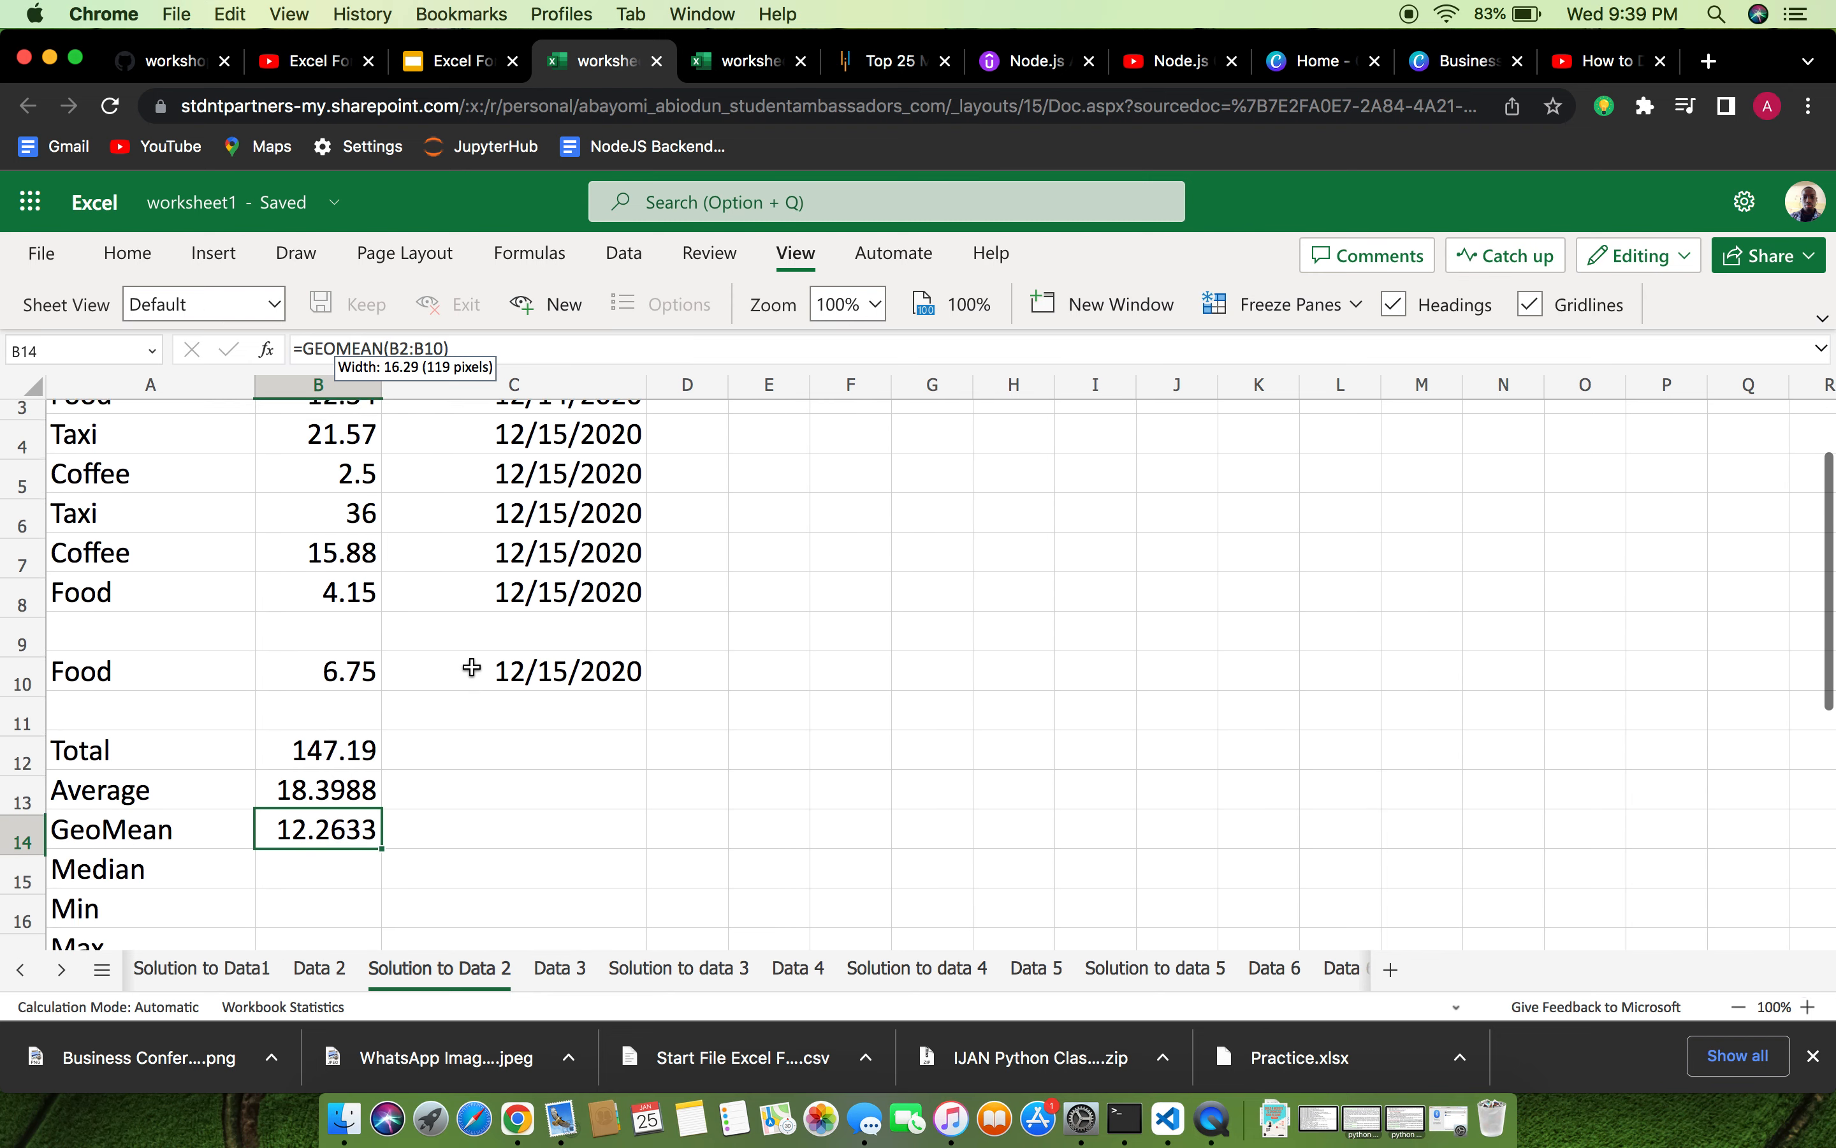
Enter =MIN(B2:B10) in cell B15 of the Median row.
click(316, 837)
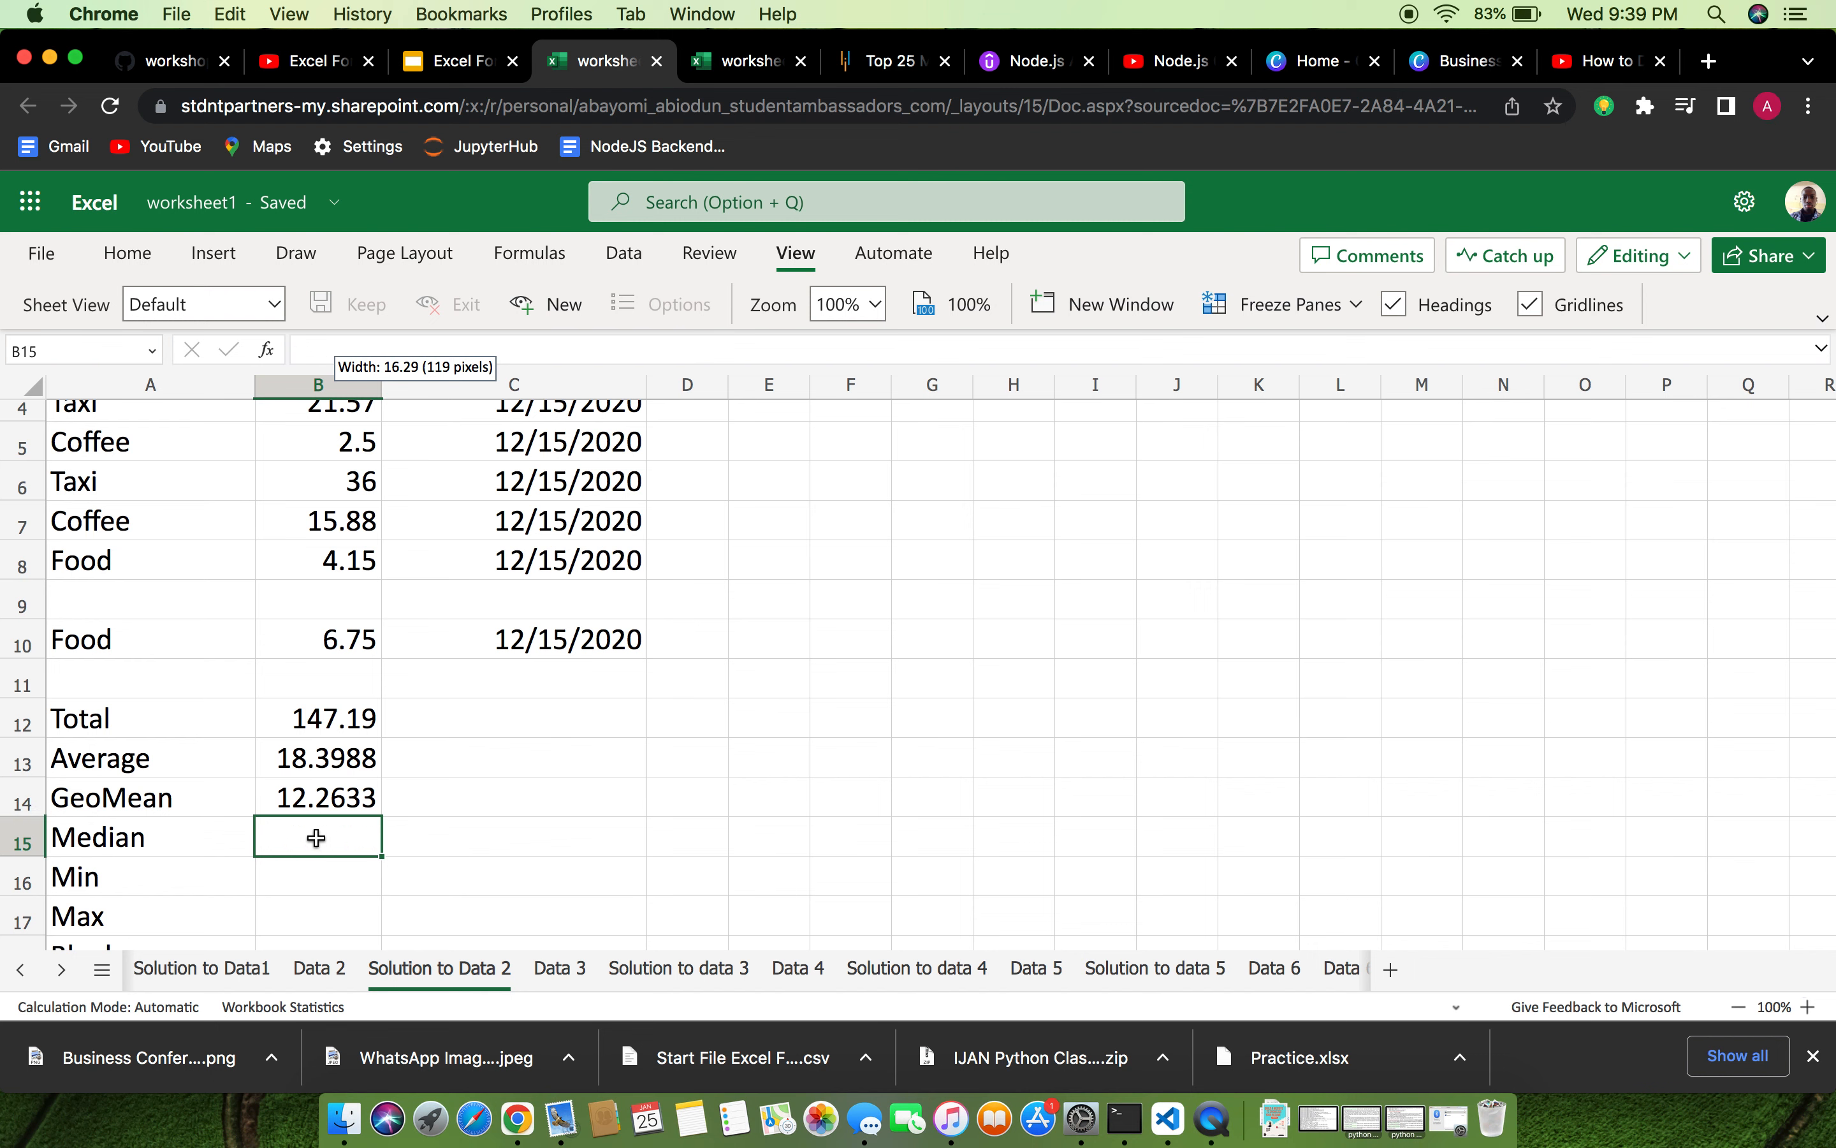
text(=)
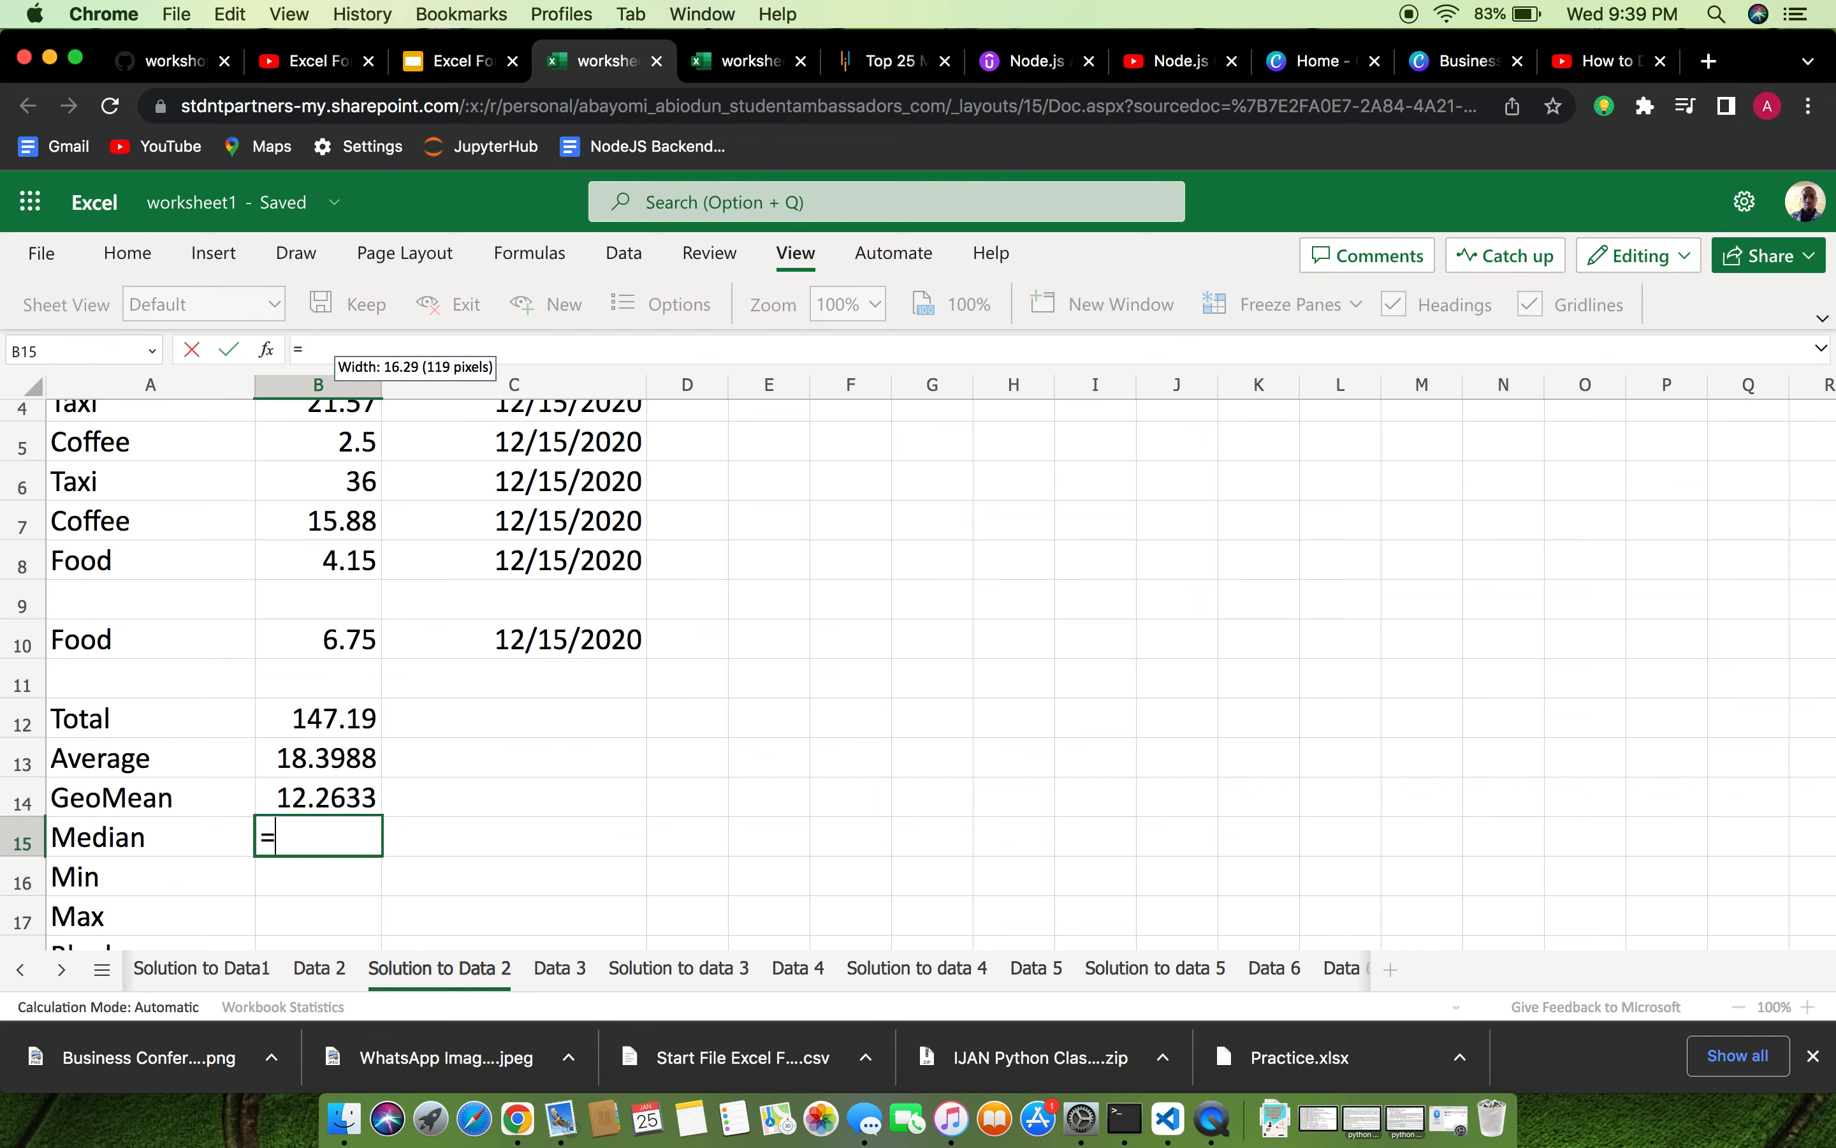
scroll(429, 782, up, 2)
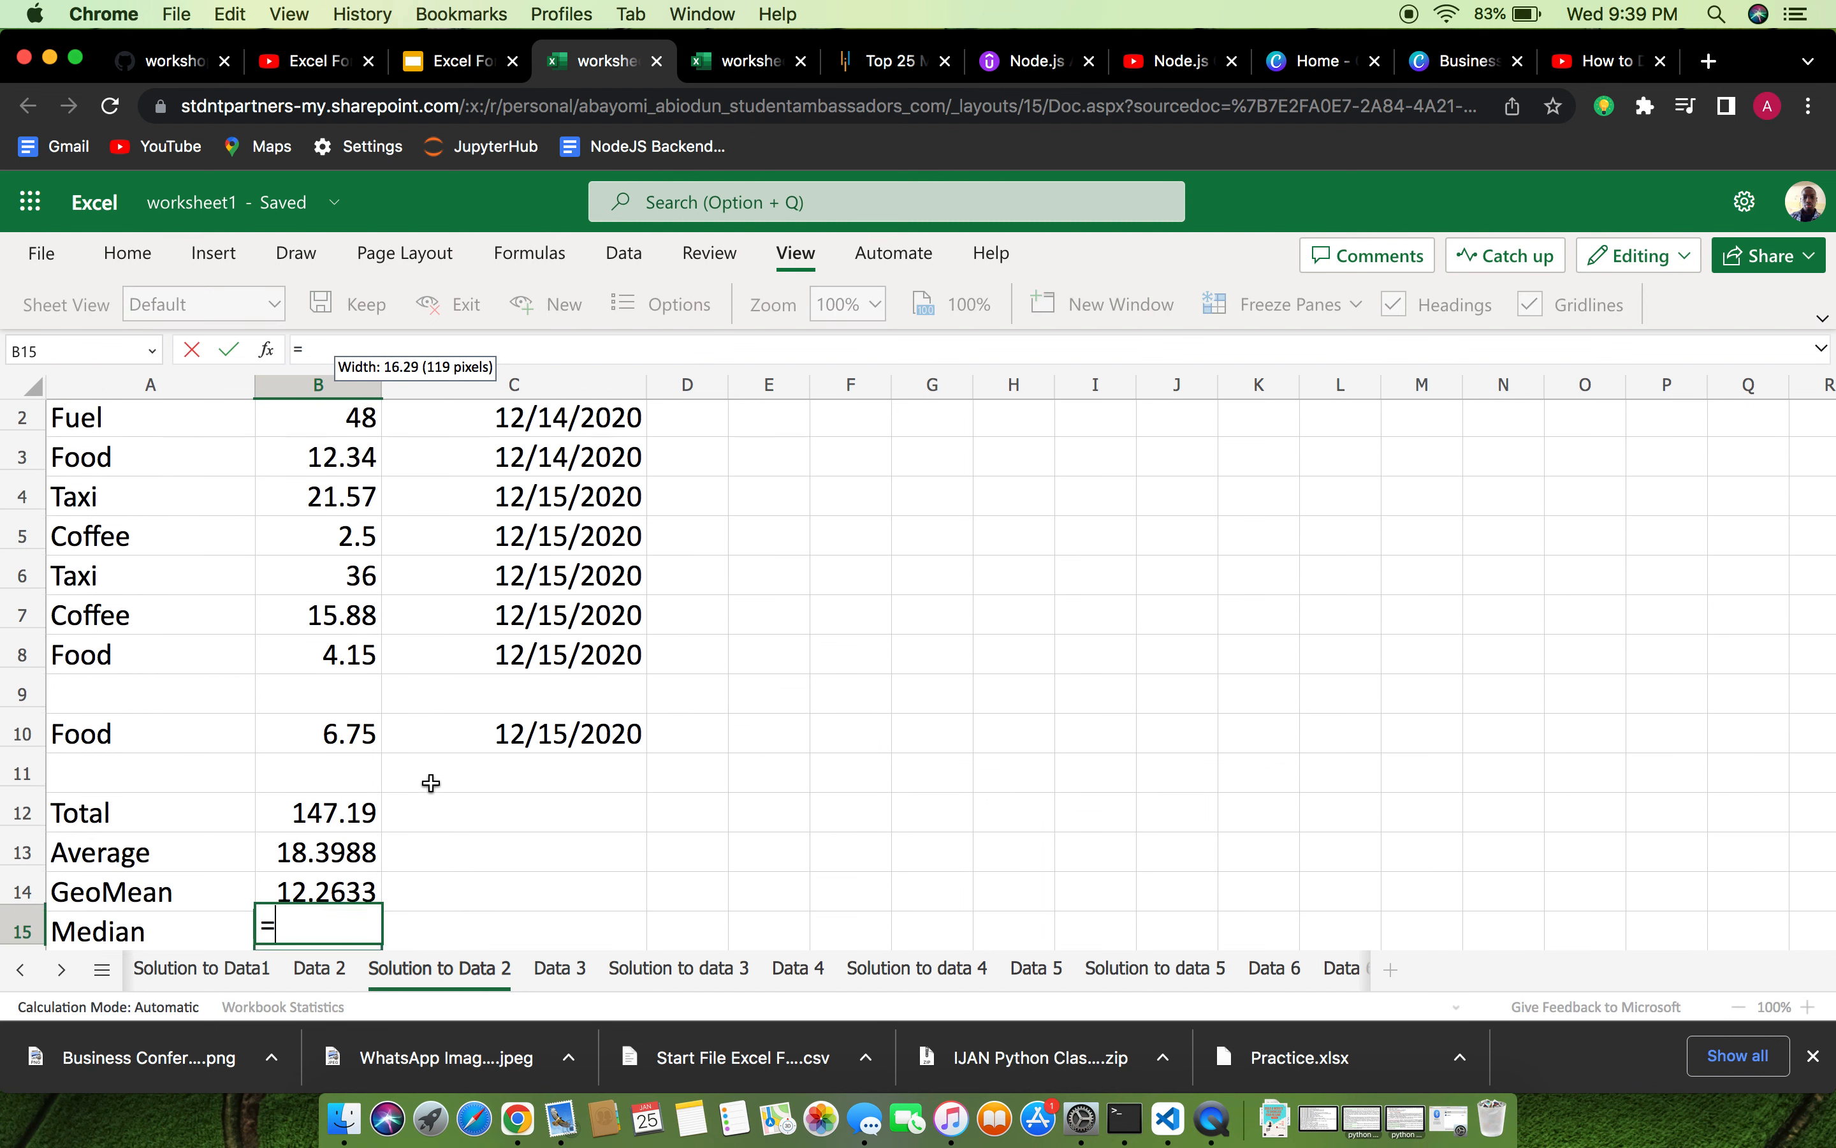
scroll(431, 782, up, 1)
scroll(431, 782, down, 4)
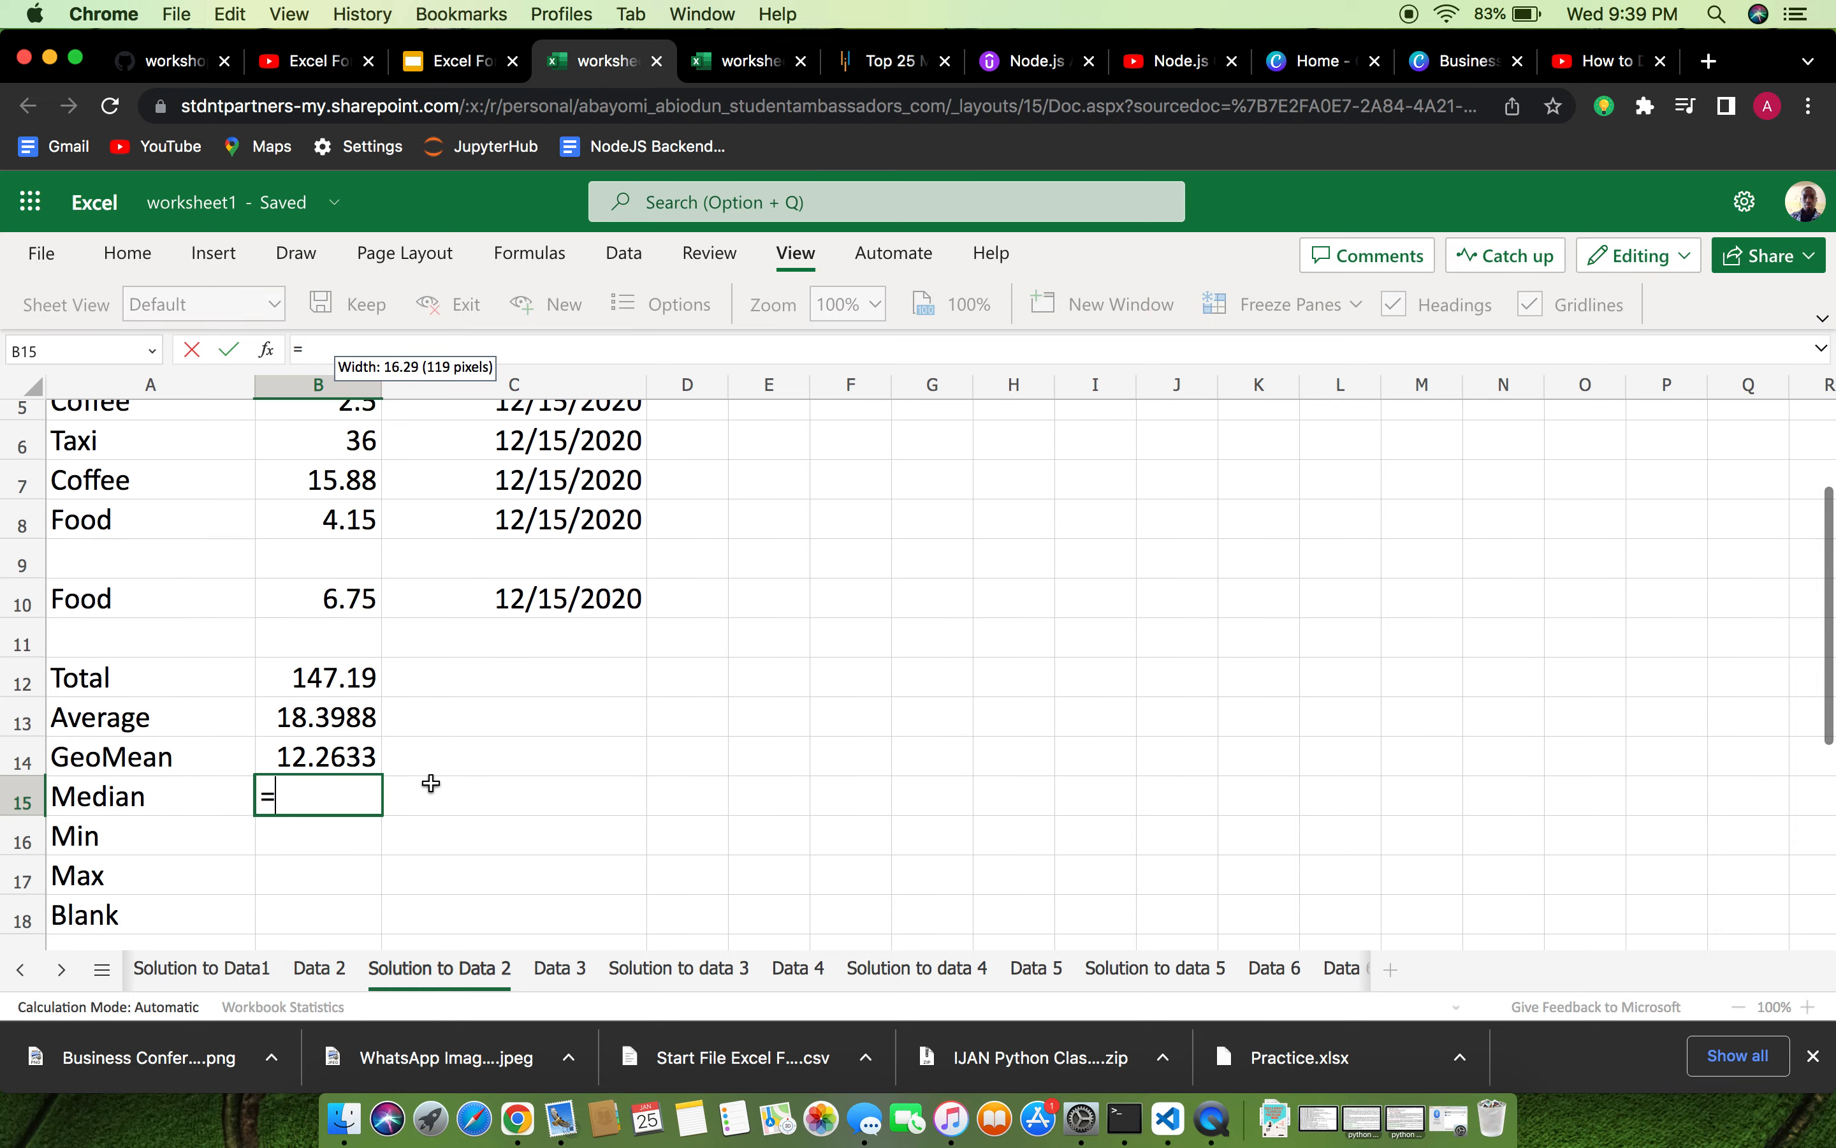
scroll(431, 782, up, 5)
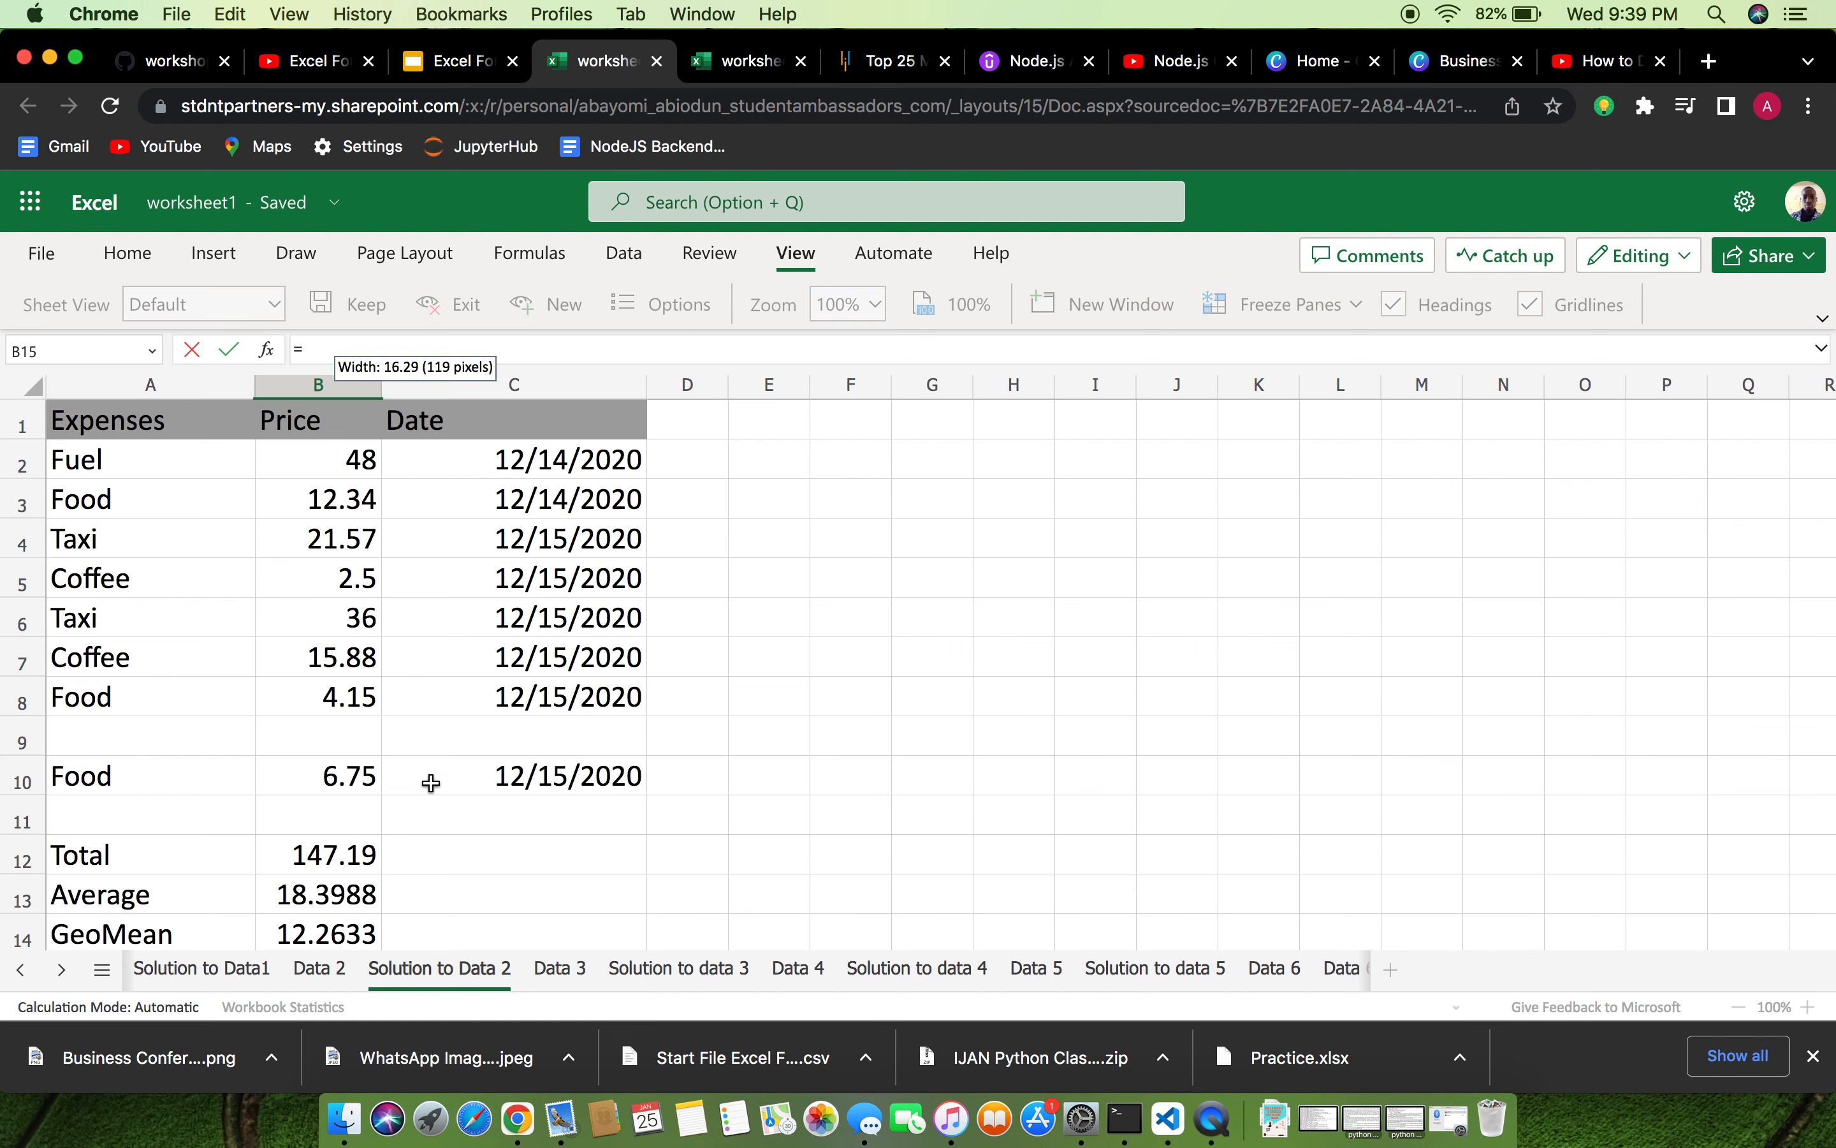
scroll(431, 782, down, 5)
scroll(431, 783, up, 3)
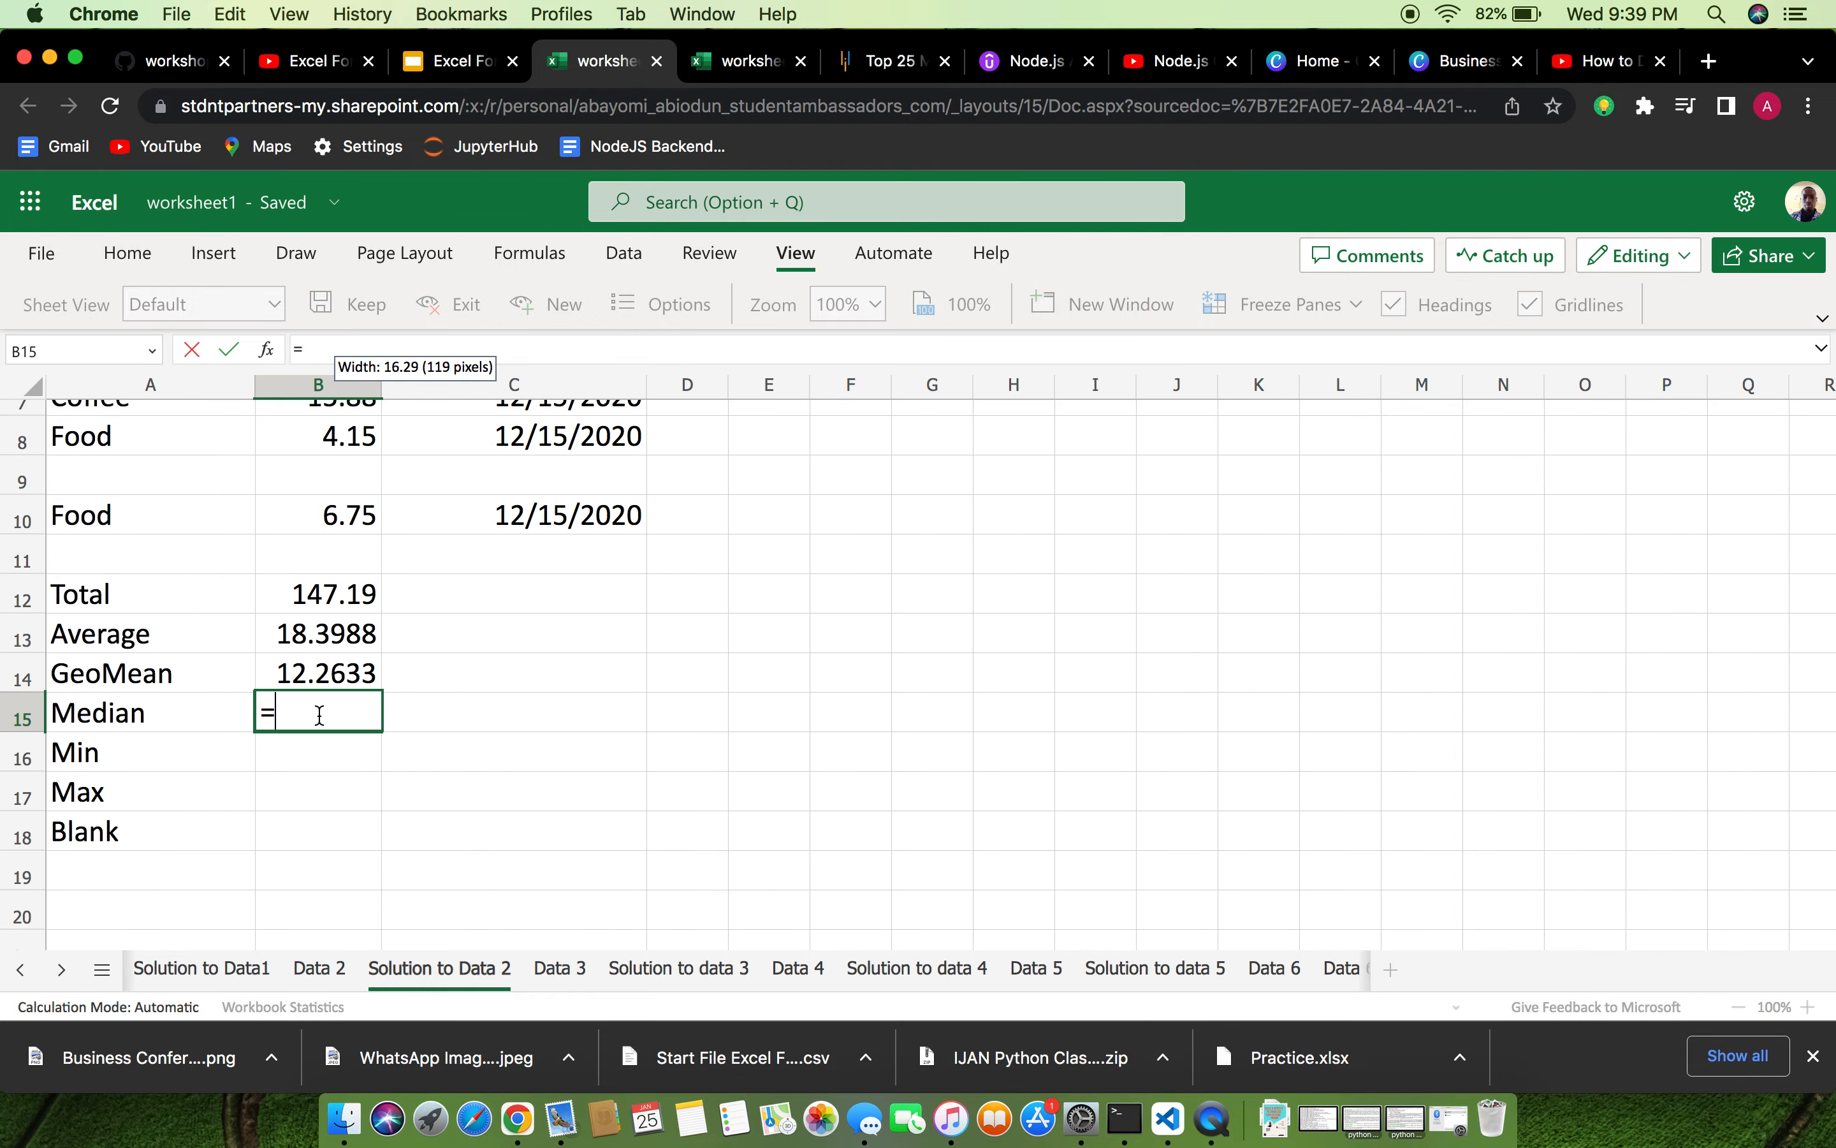
text(MIN)
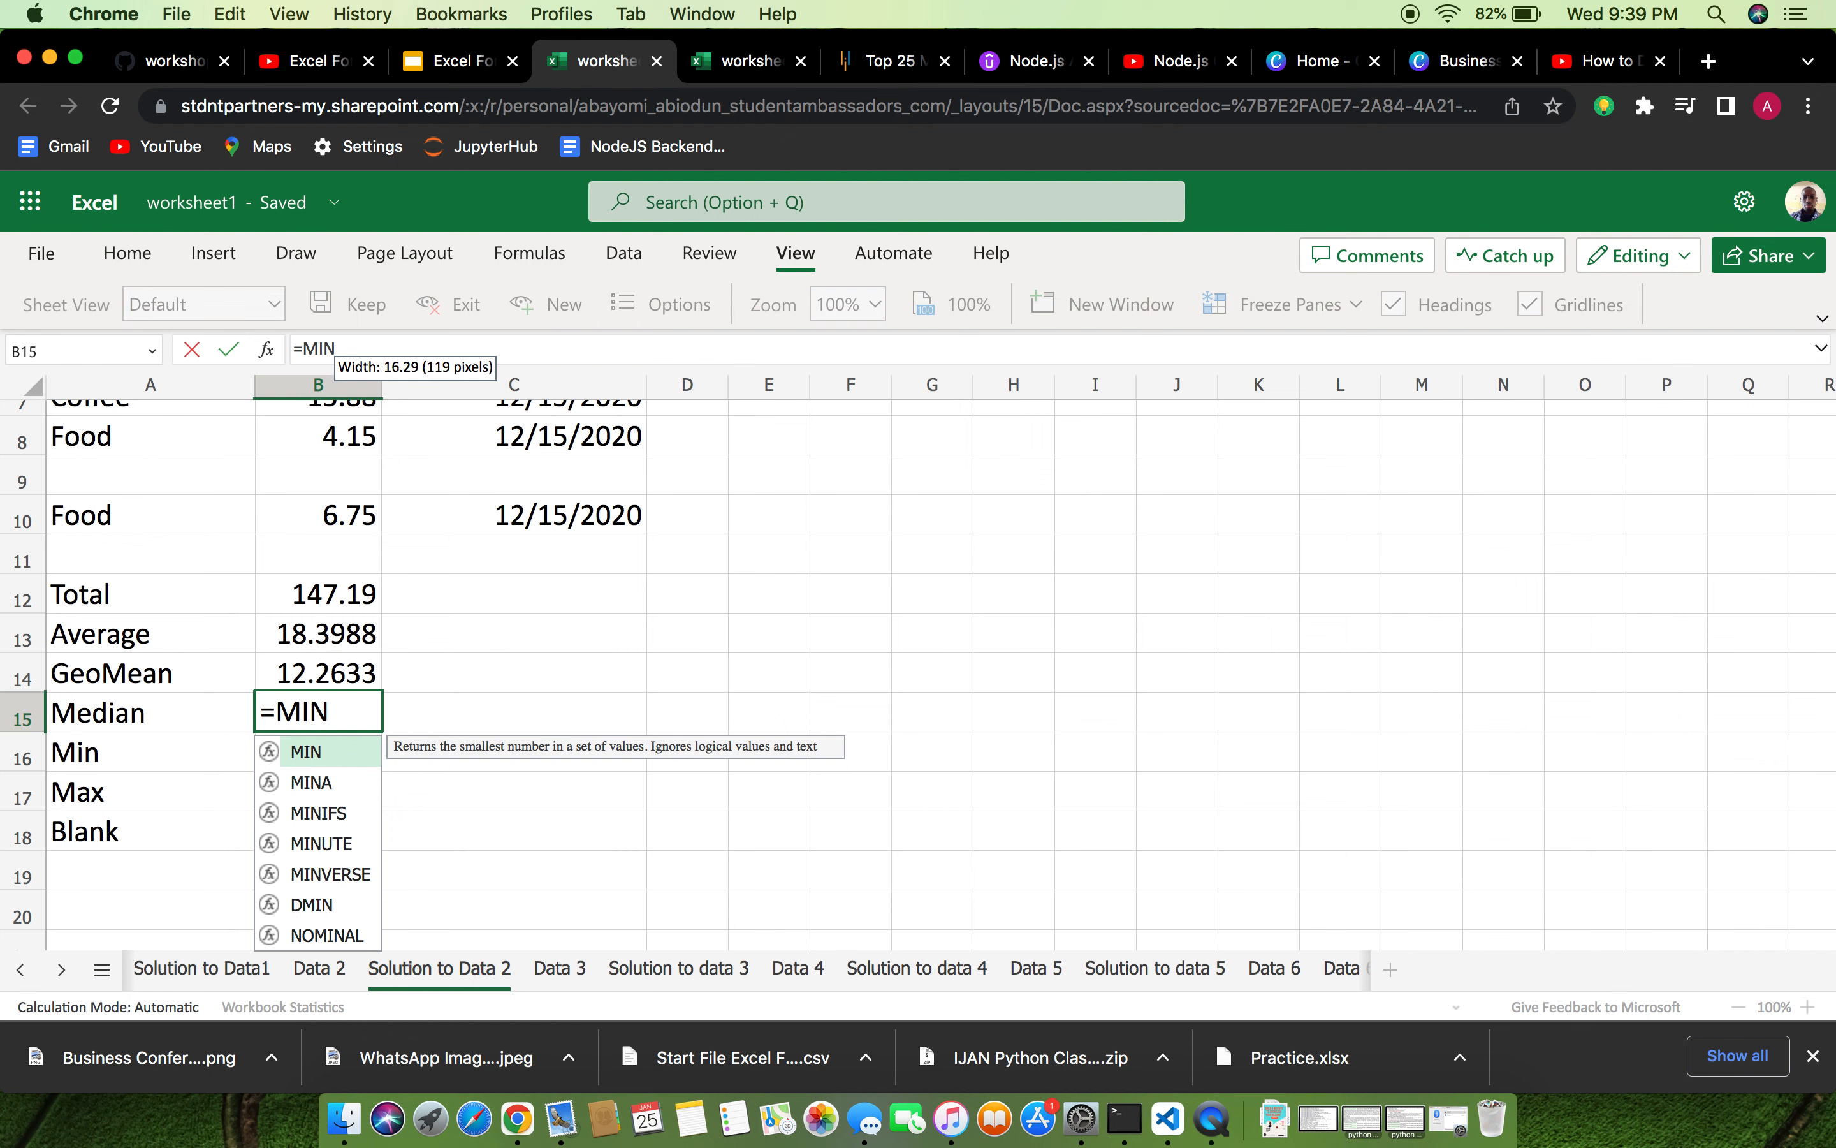
text(()
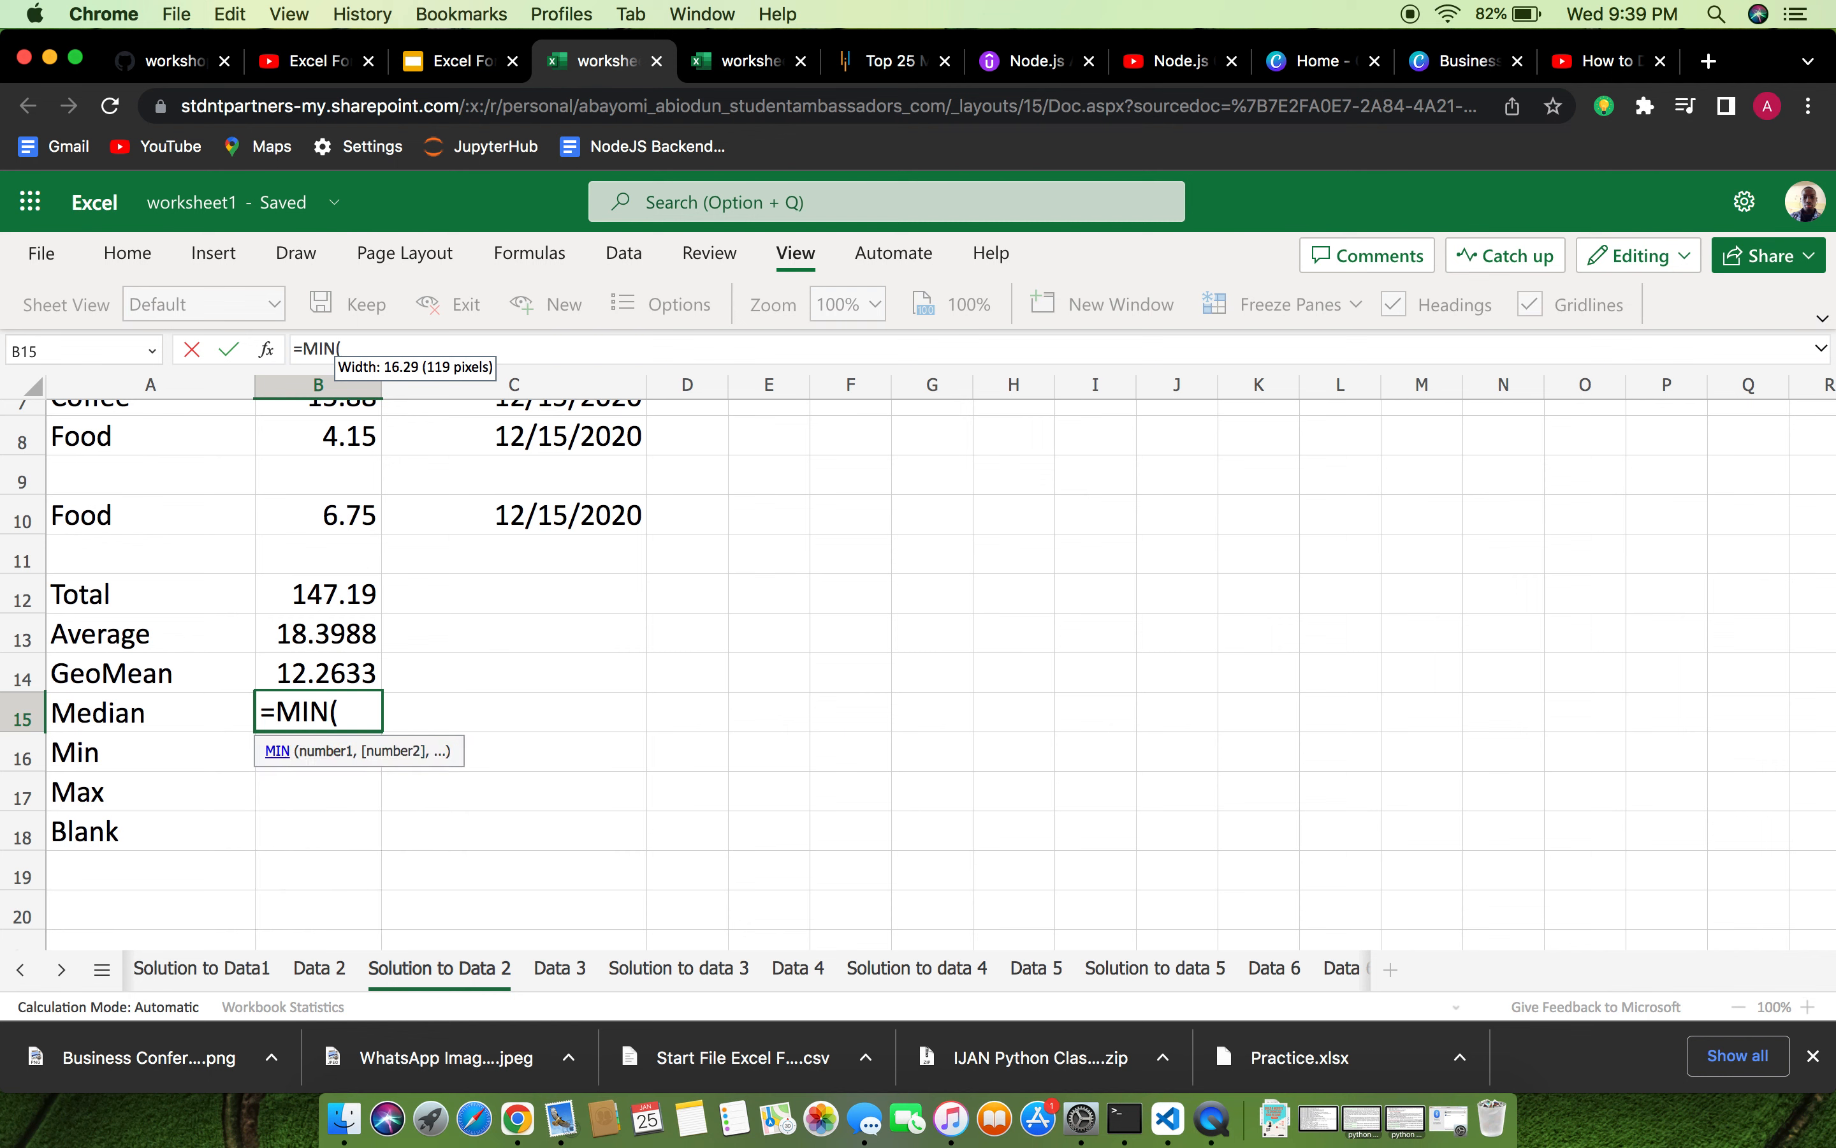
text(B2:B3)
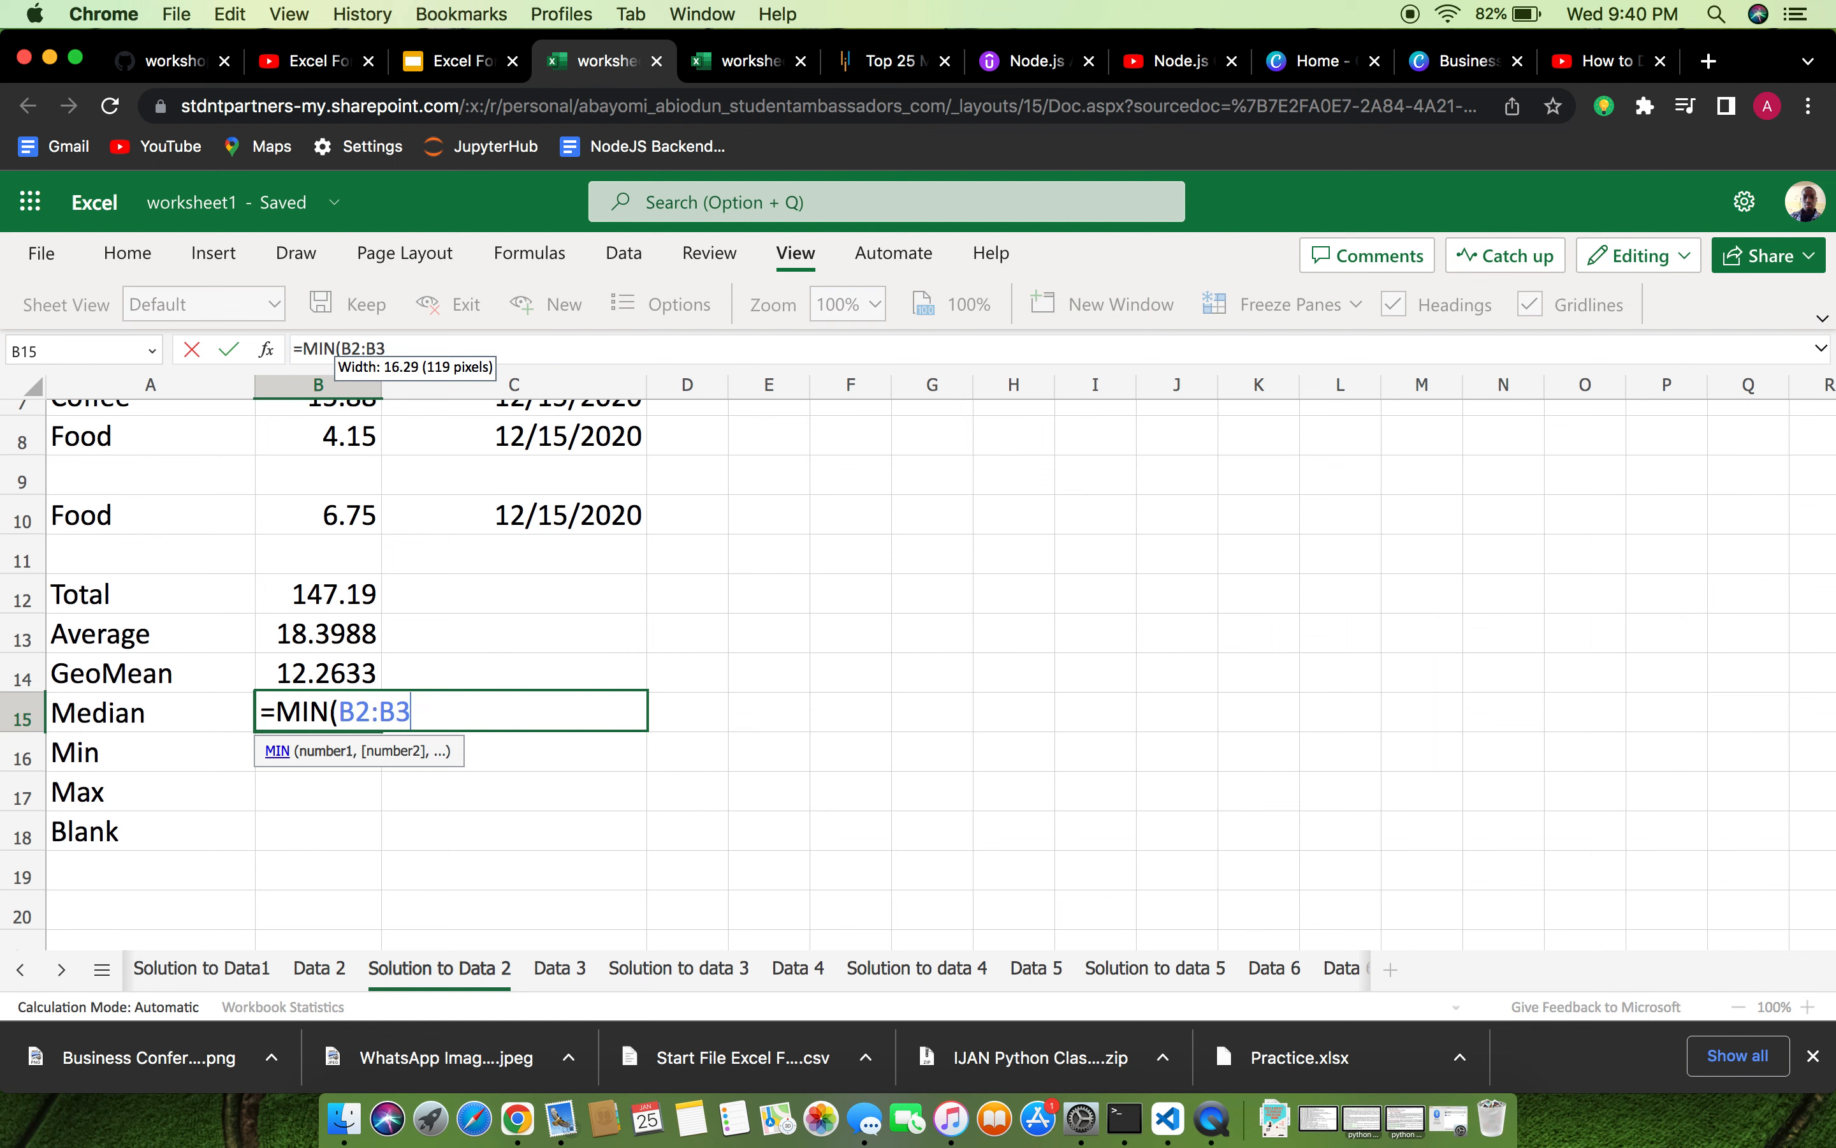
key(BackSpace)
text(10))
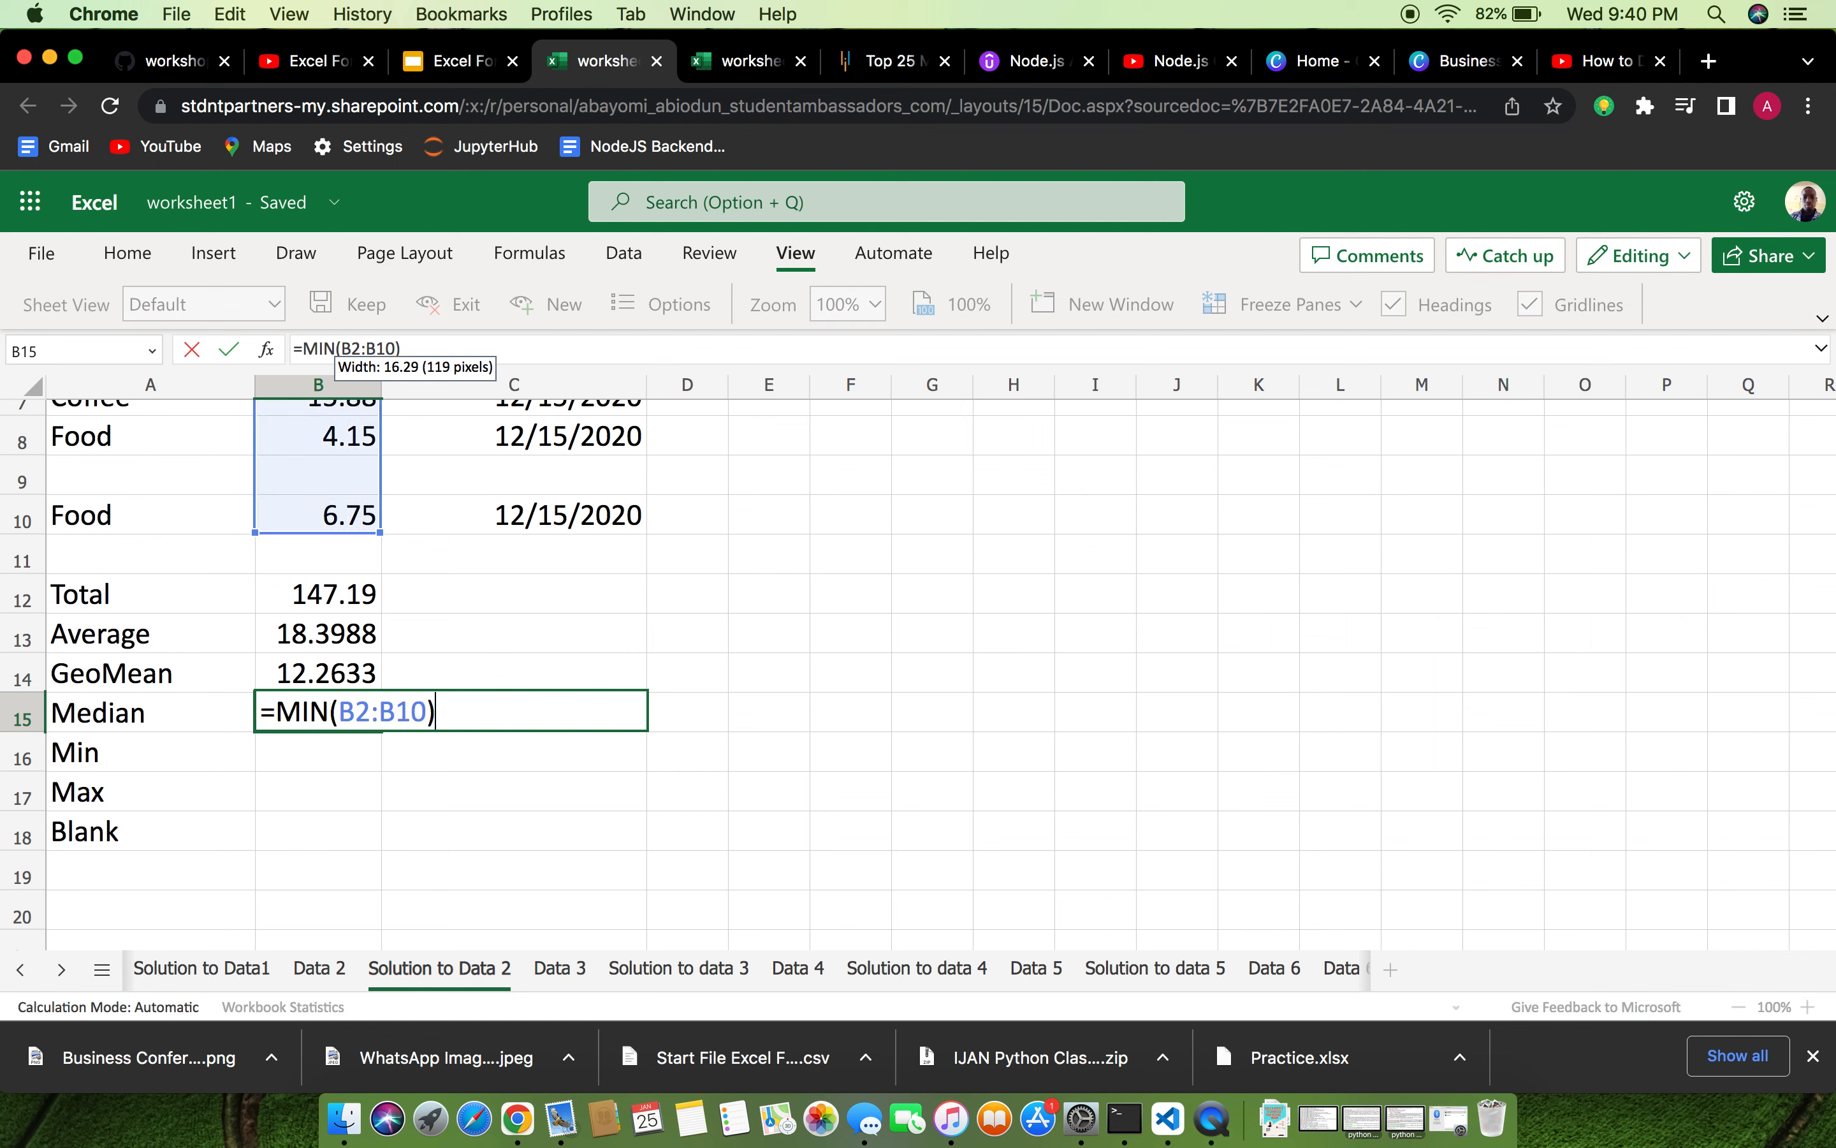
key(Return)
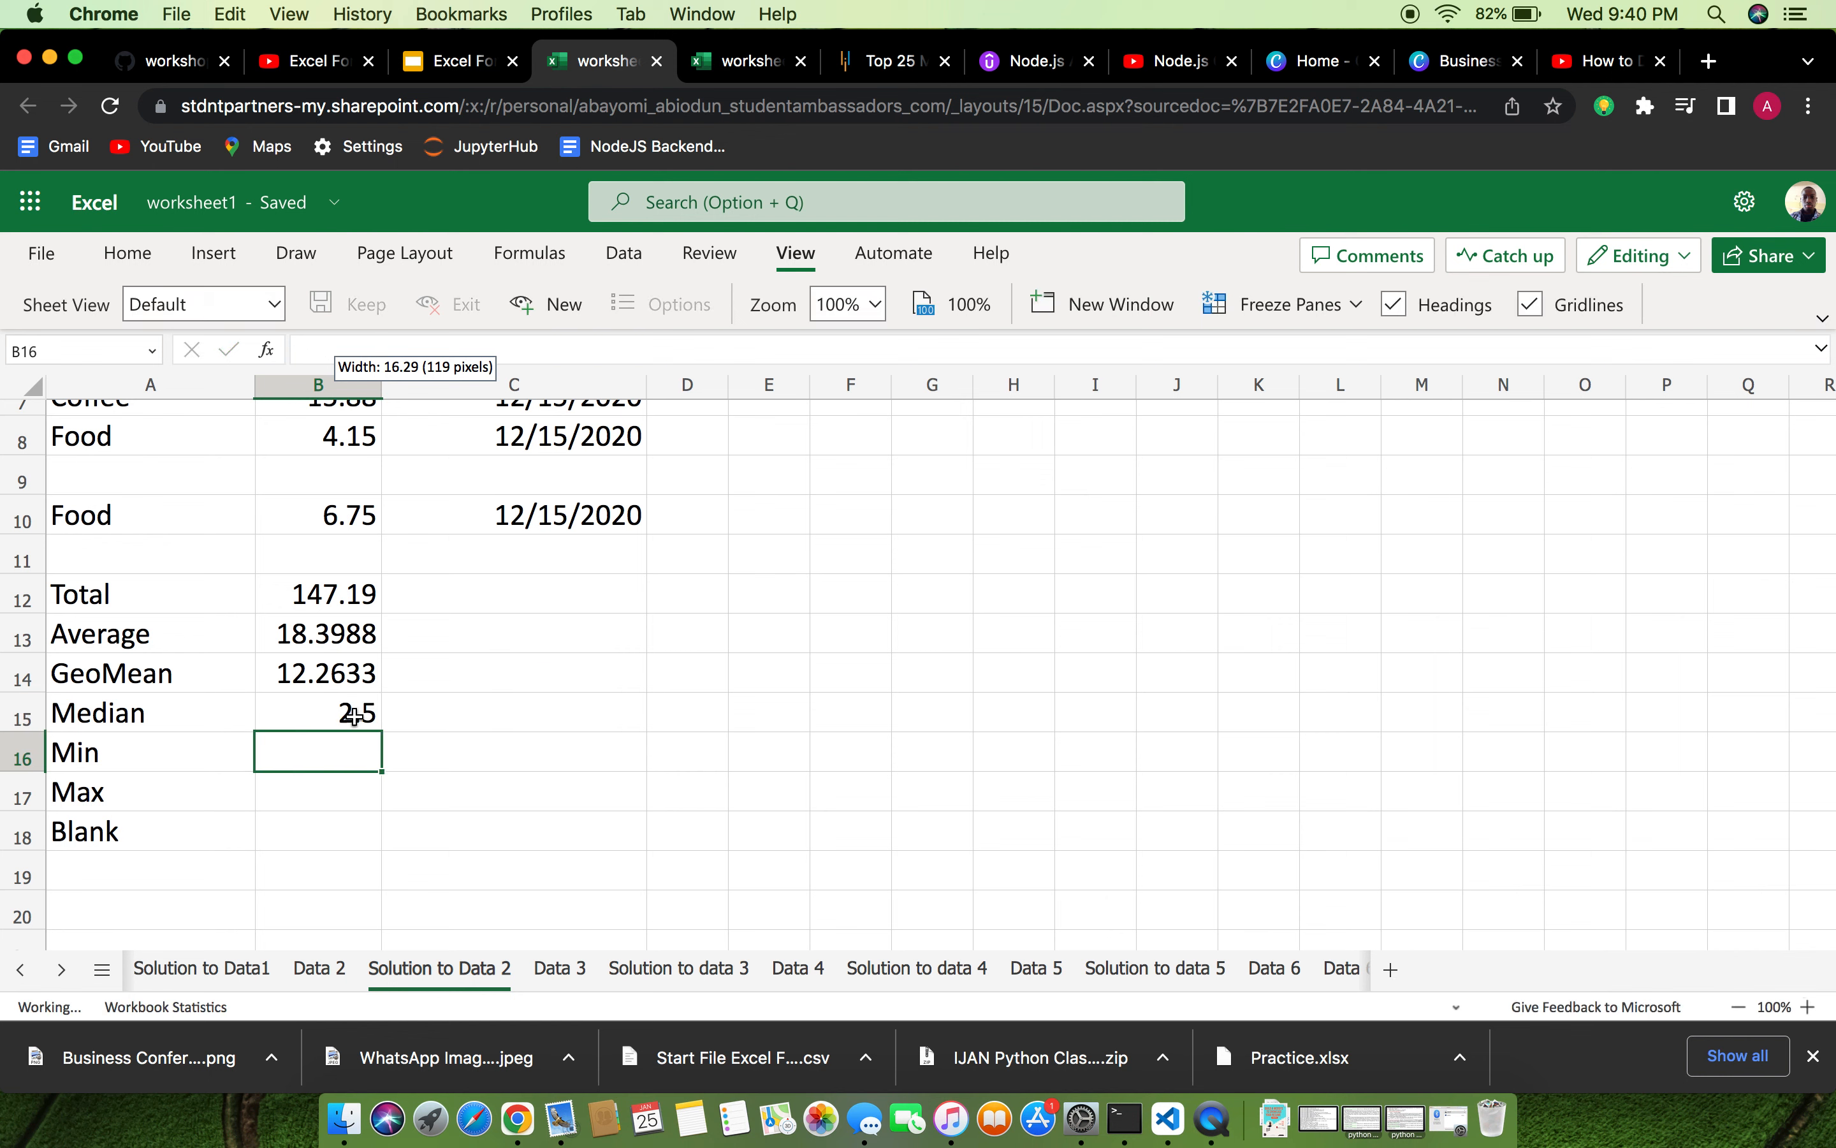
Check the formula in B15 and compare its result with the prices in B2:B10.
click(356, 709)
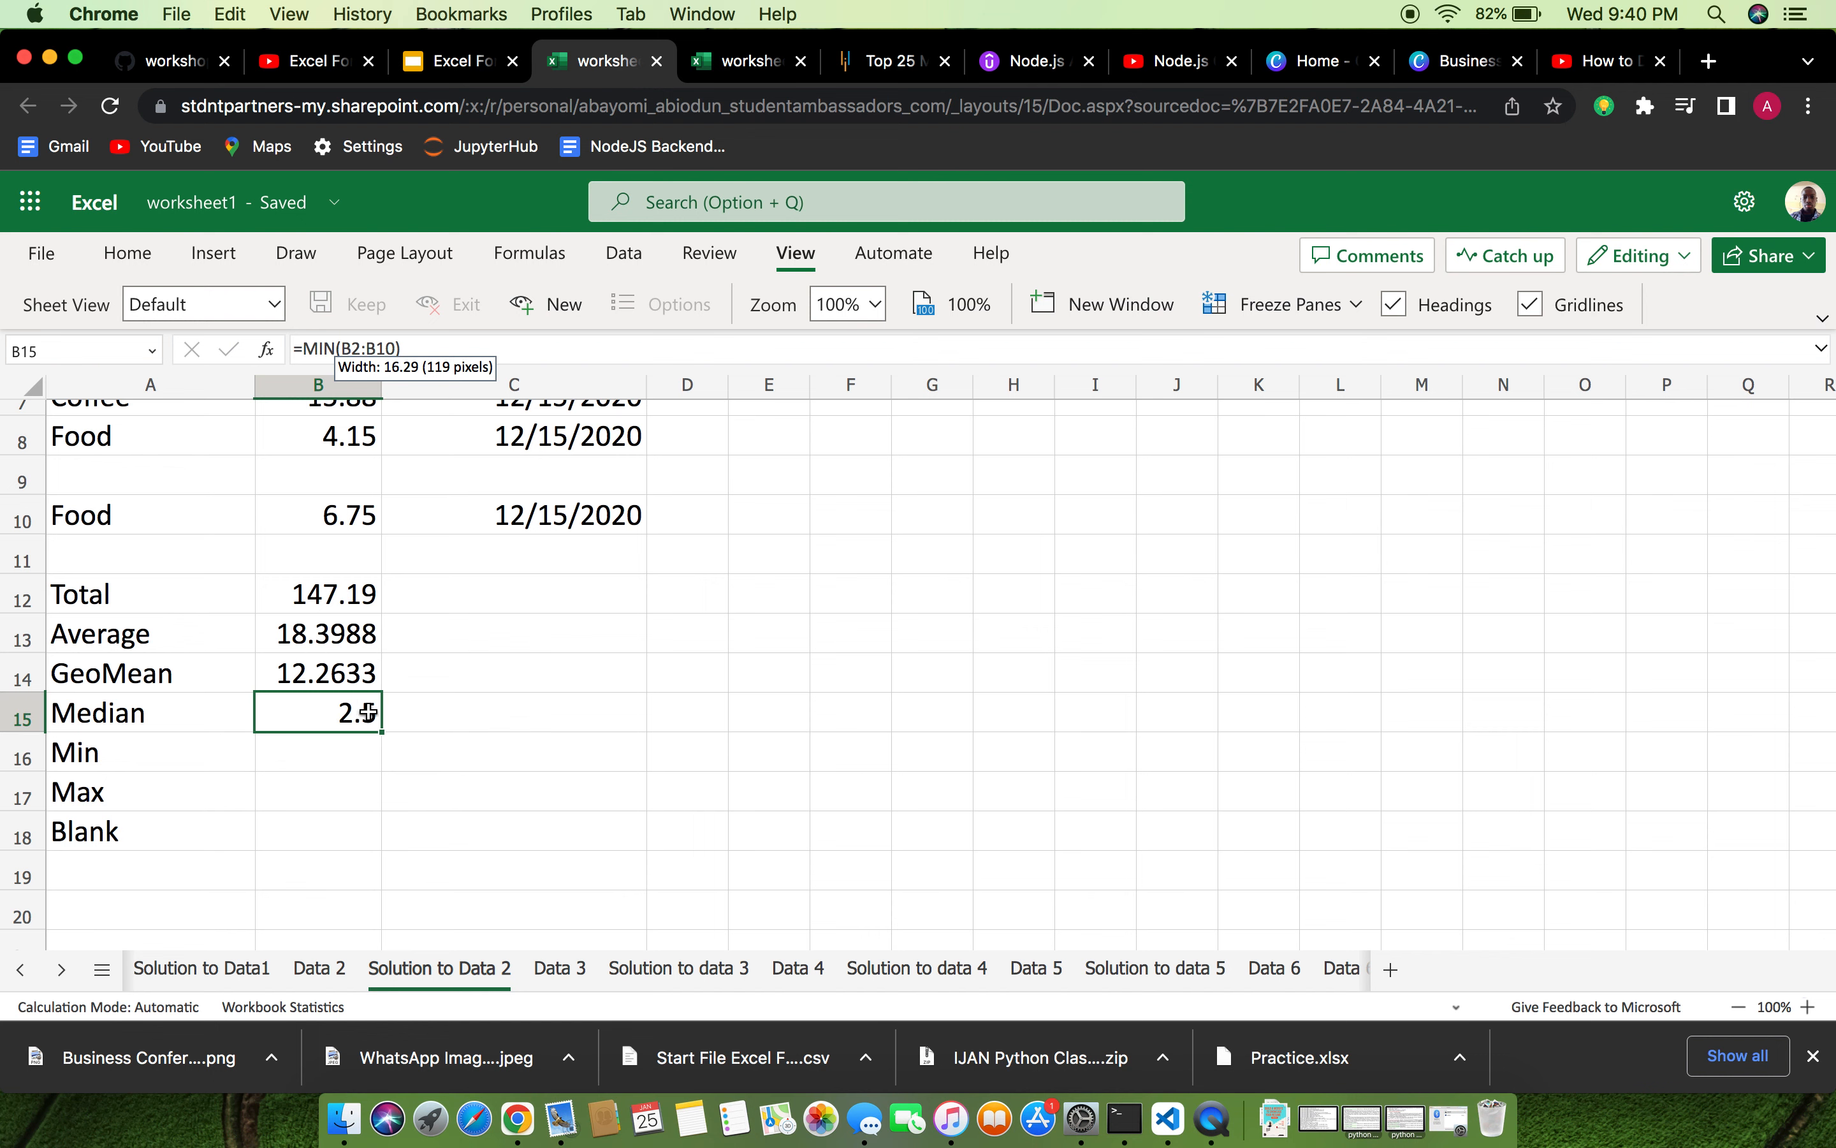
scroll(398, 705, up, 5)
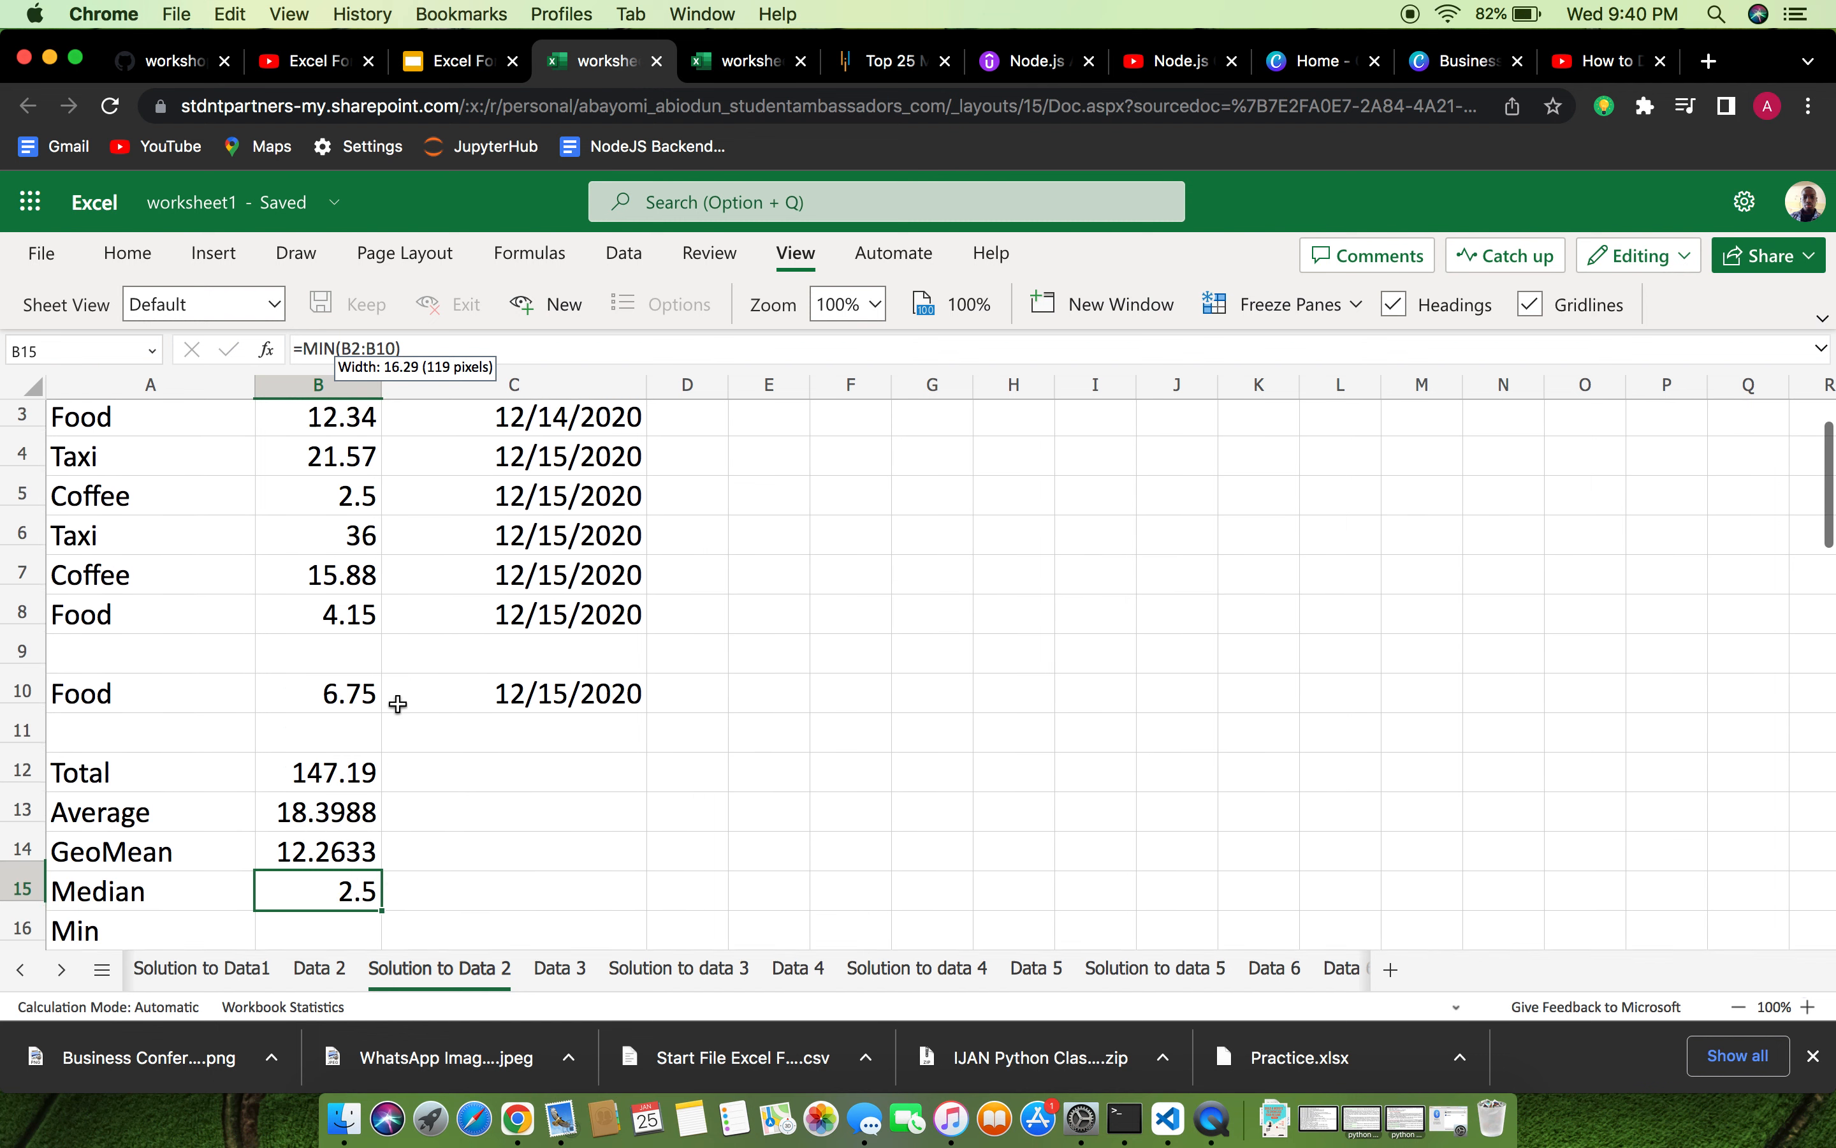
scroll(398, 705, up, 1)
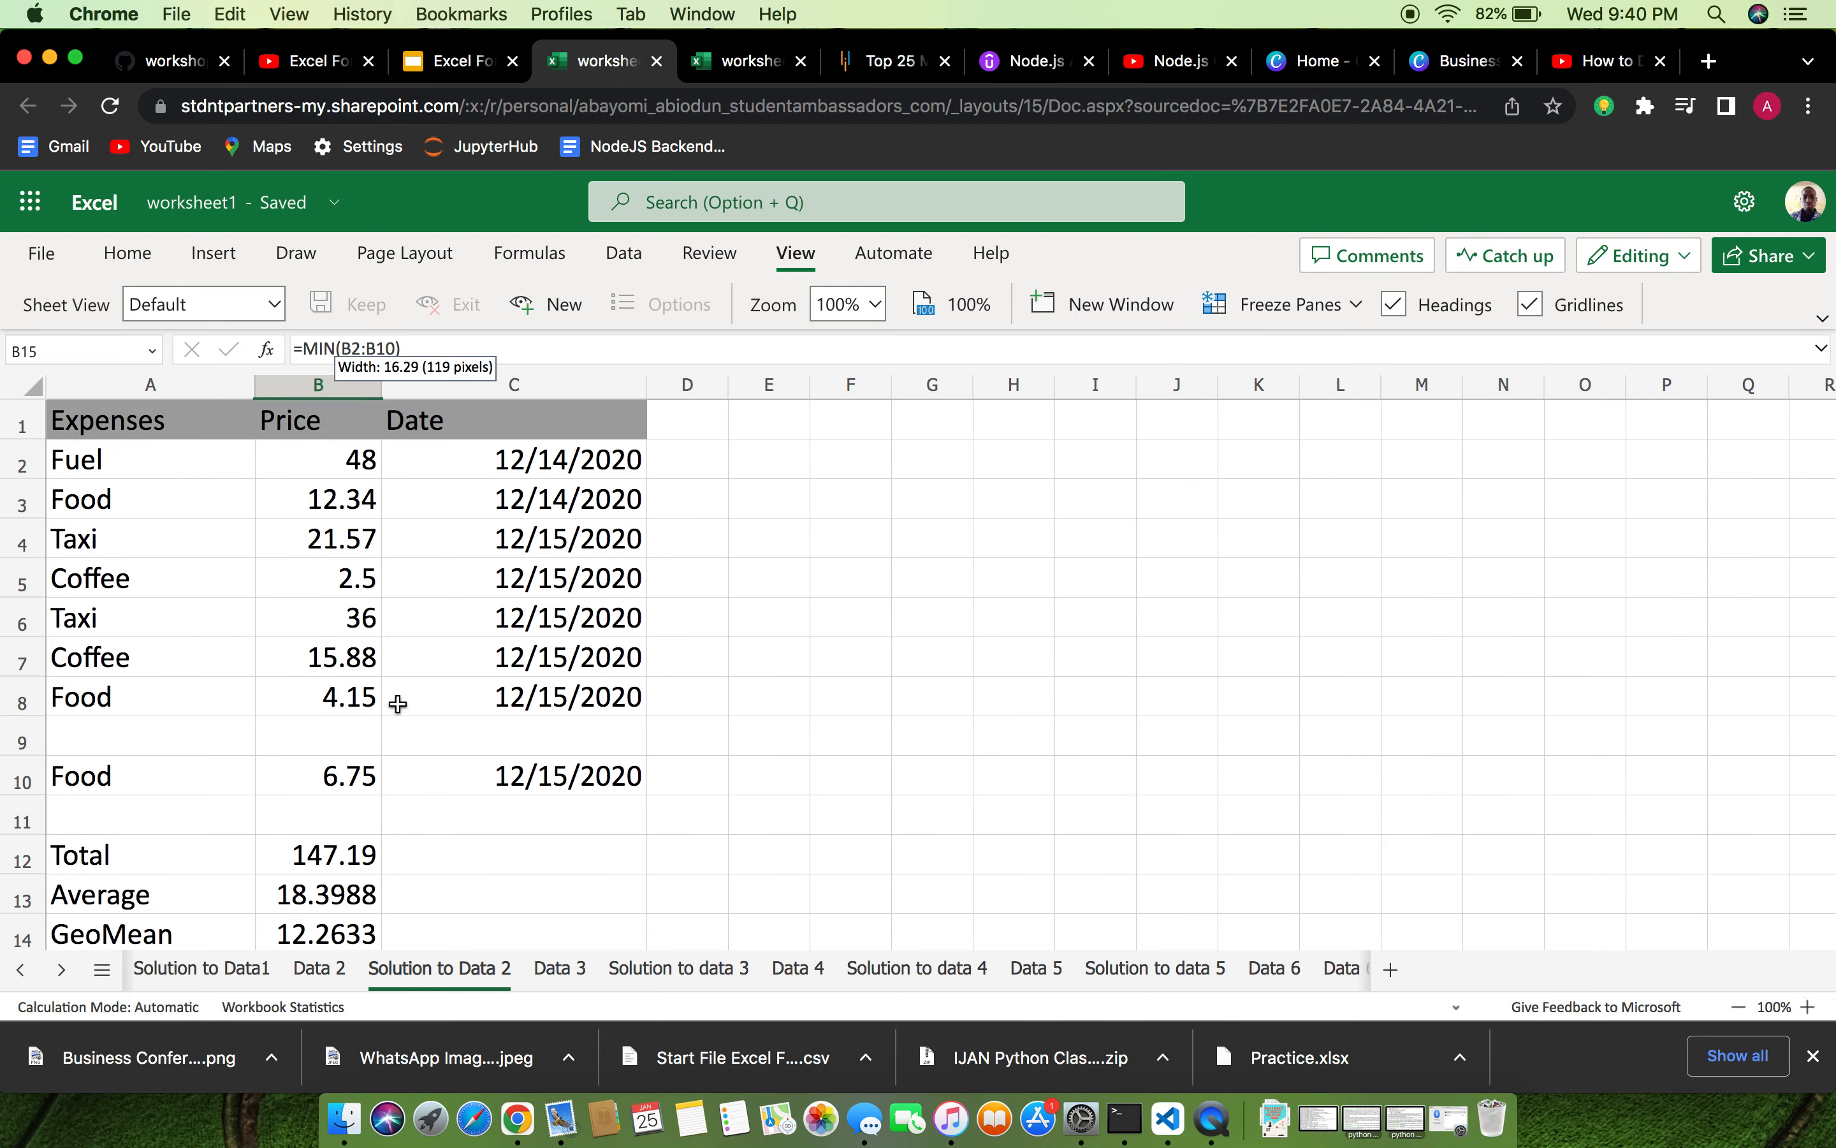
scroll(425, 790, down, 4)
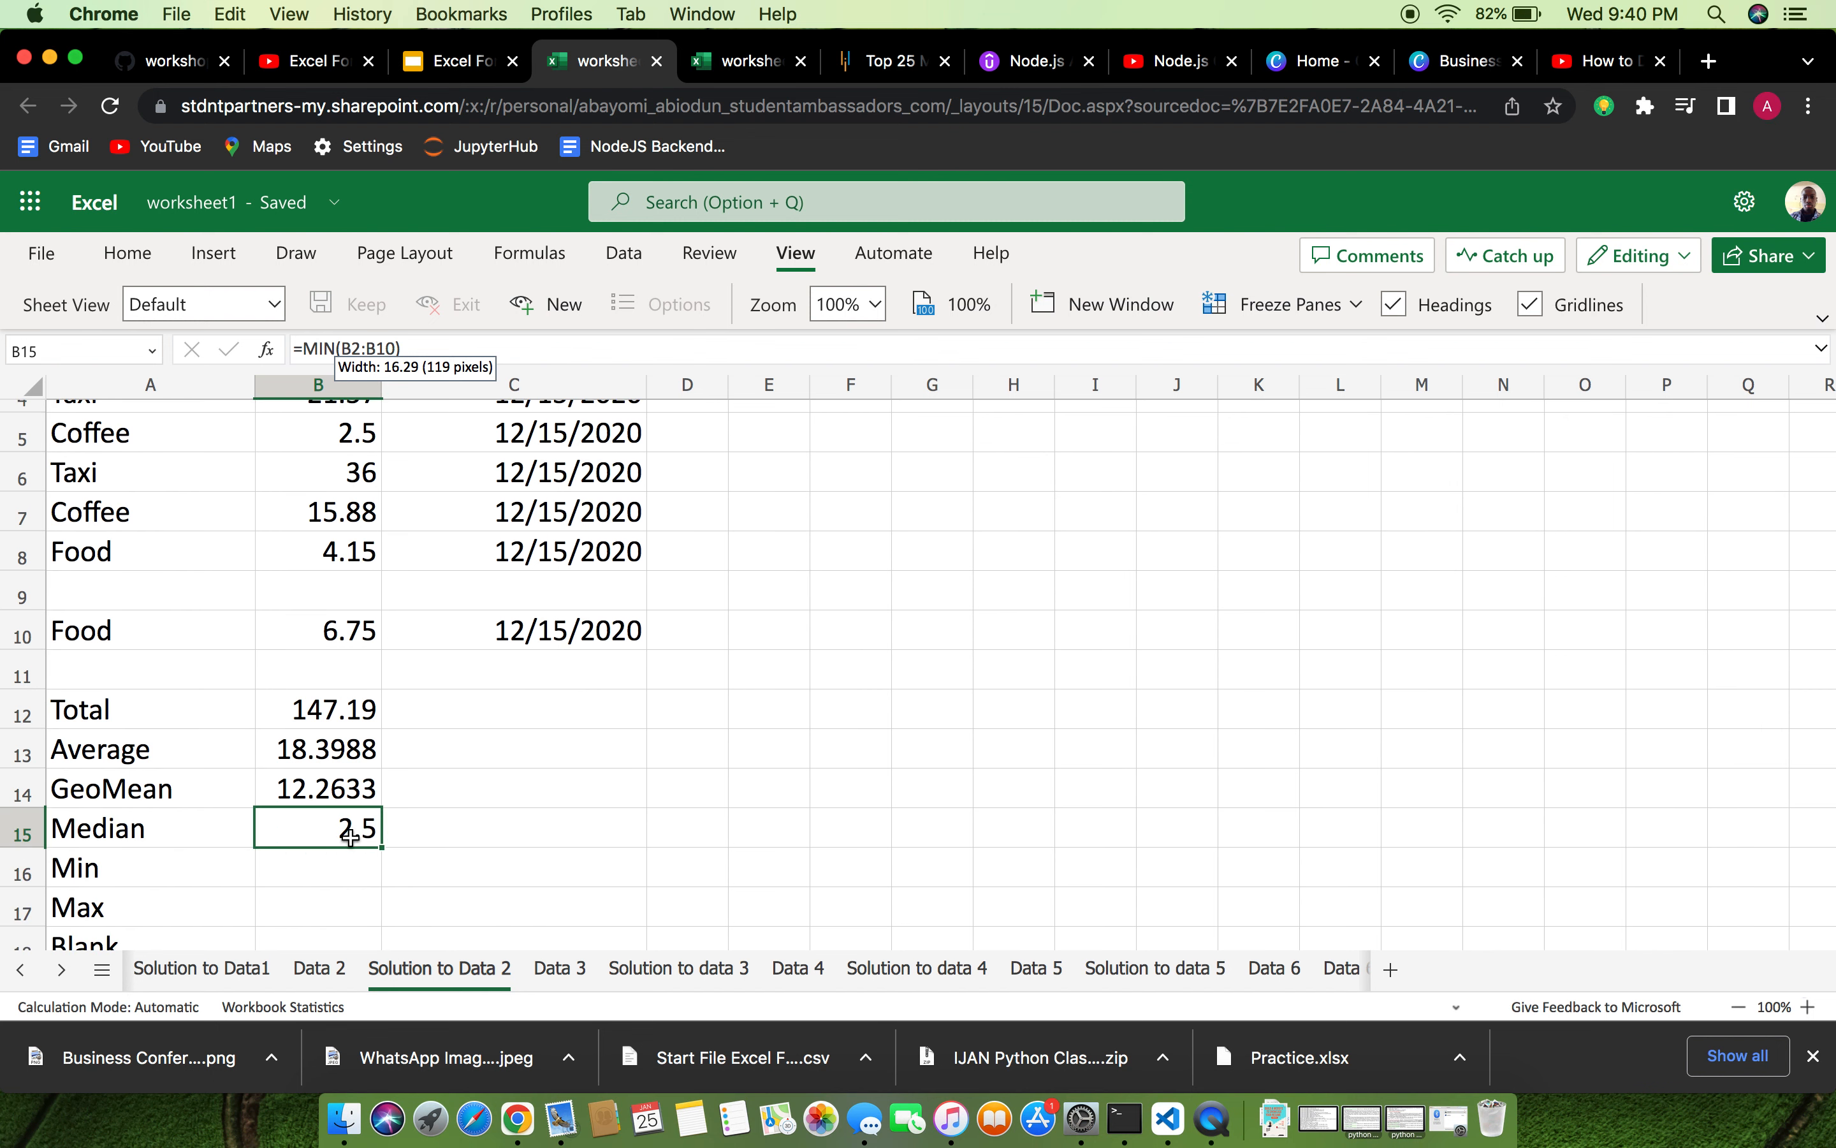
scroll(396, 774, up, 4)
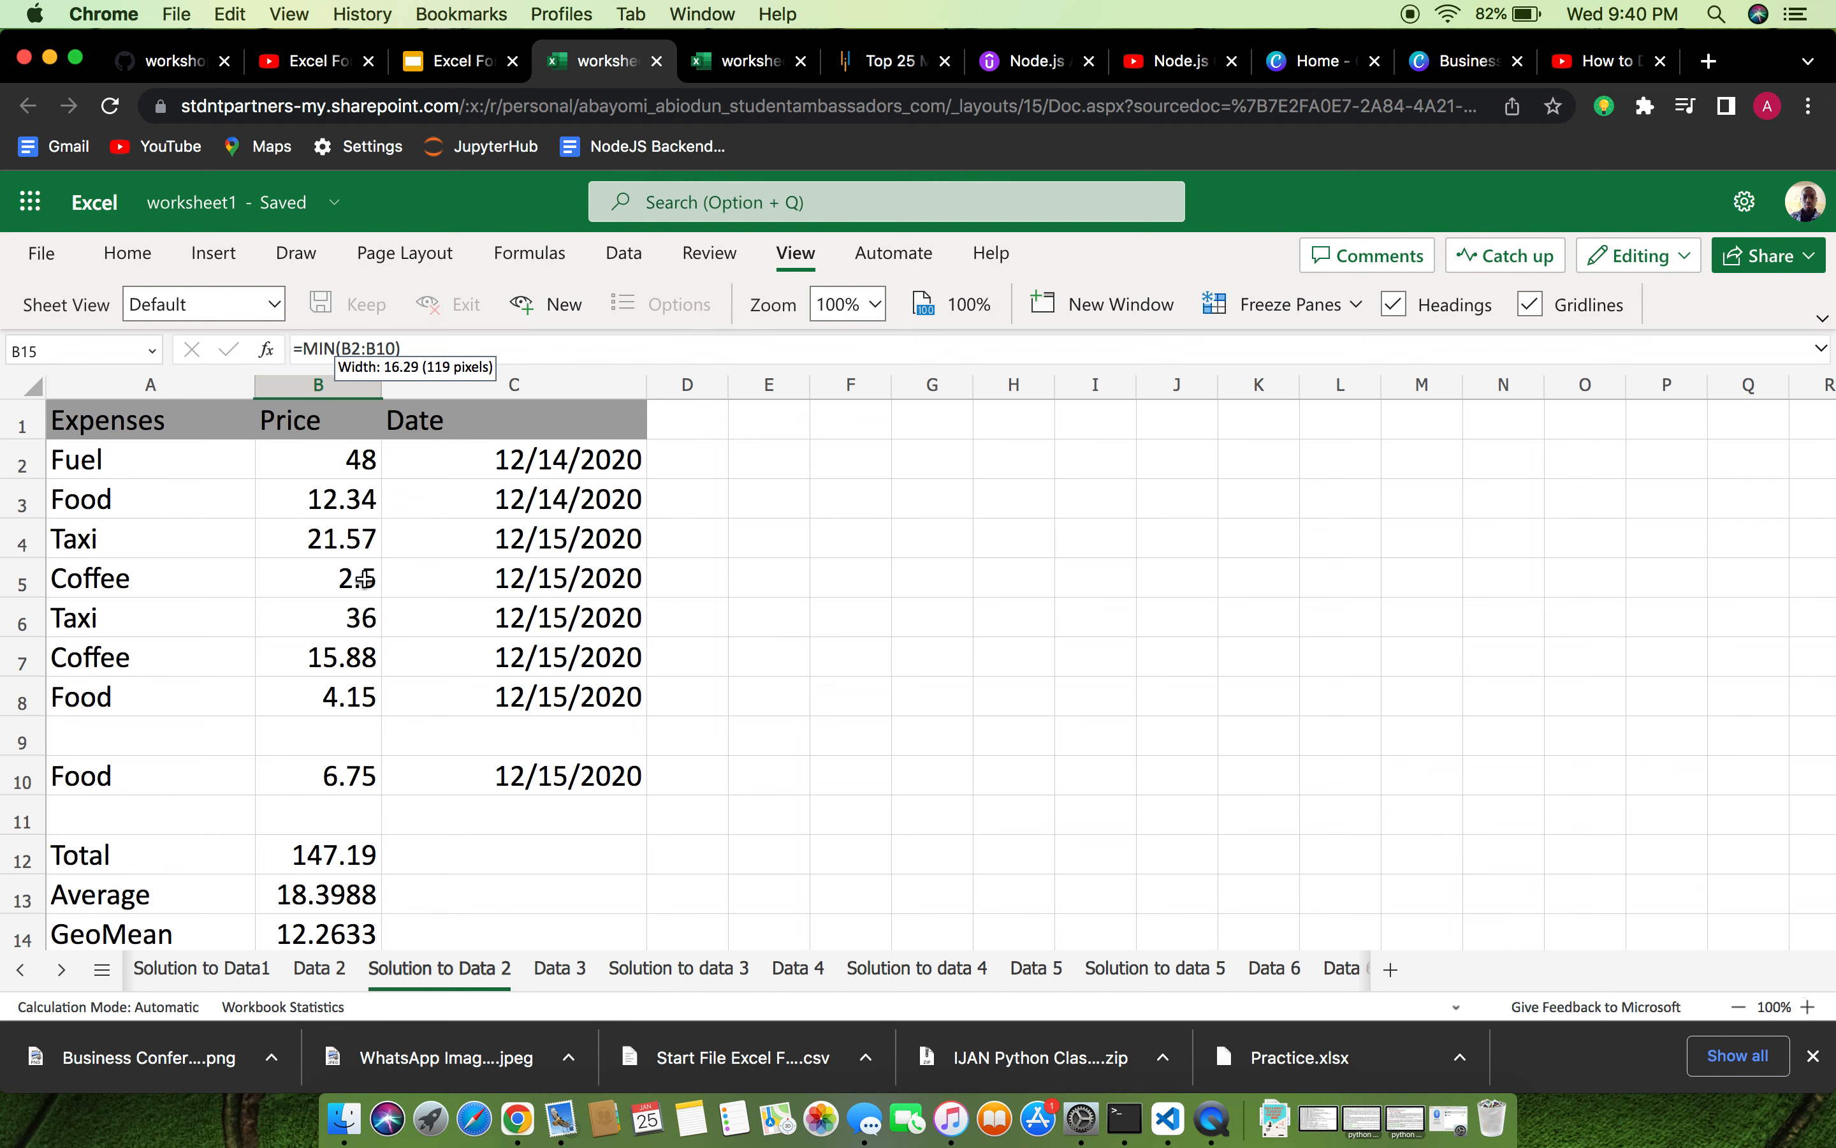
scroll(448, 668, down, 5)
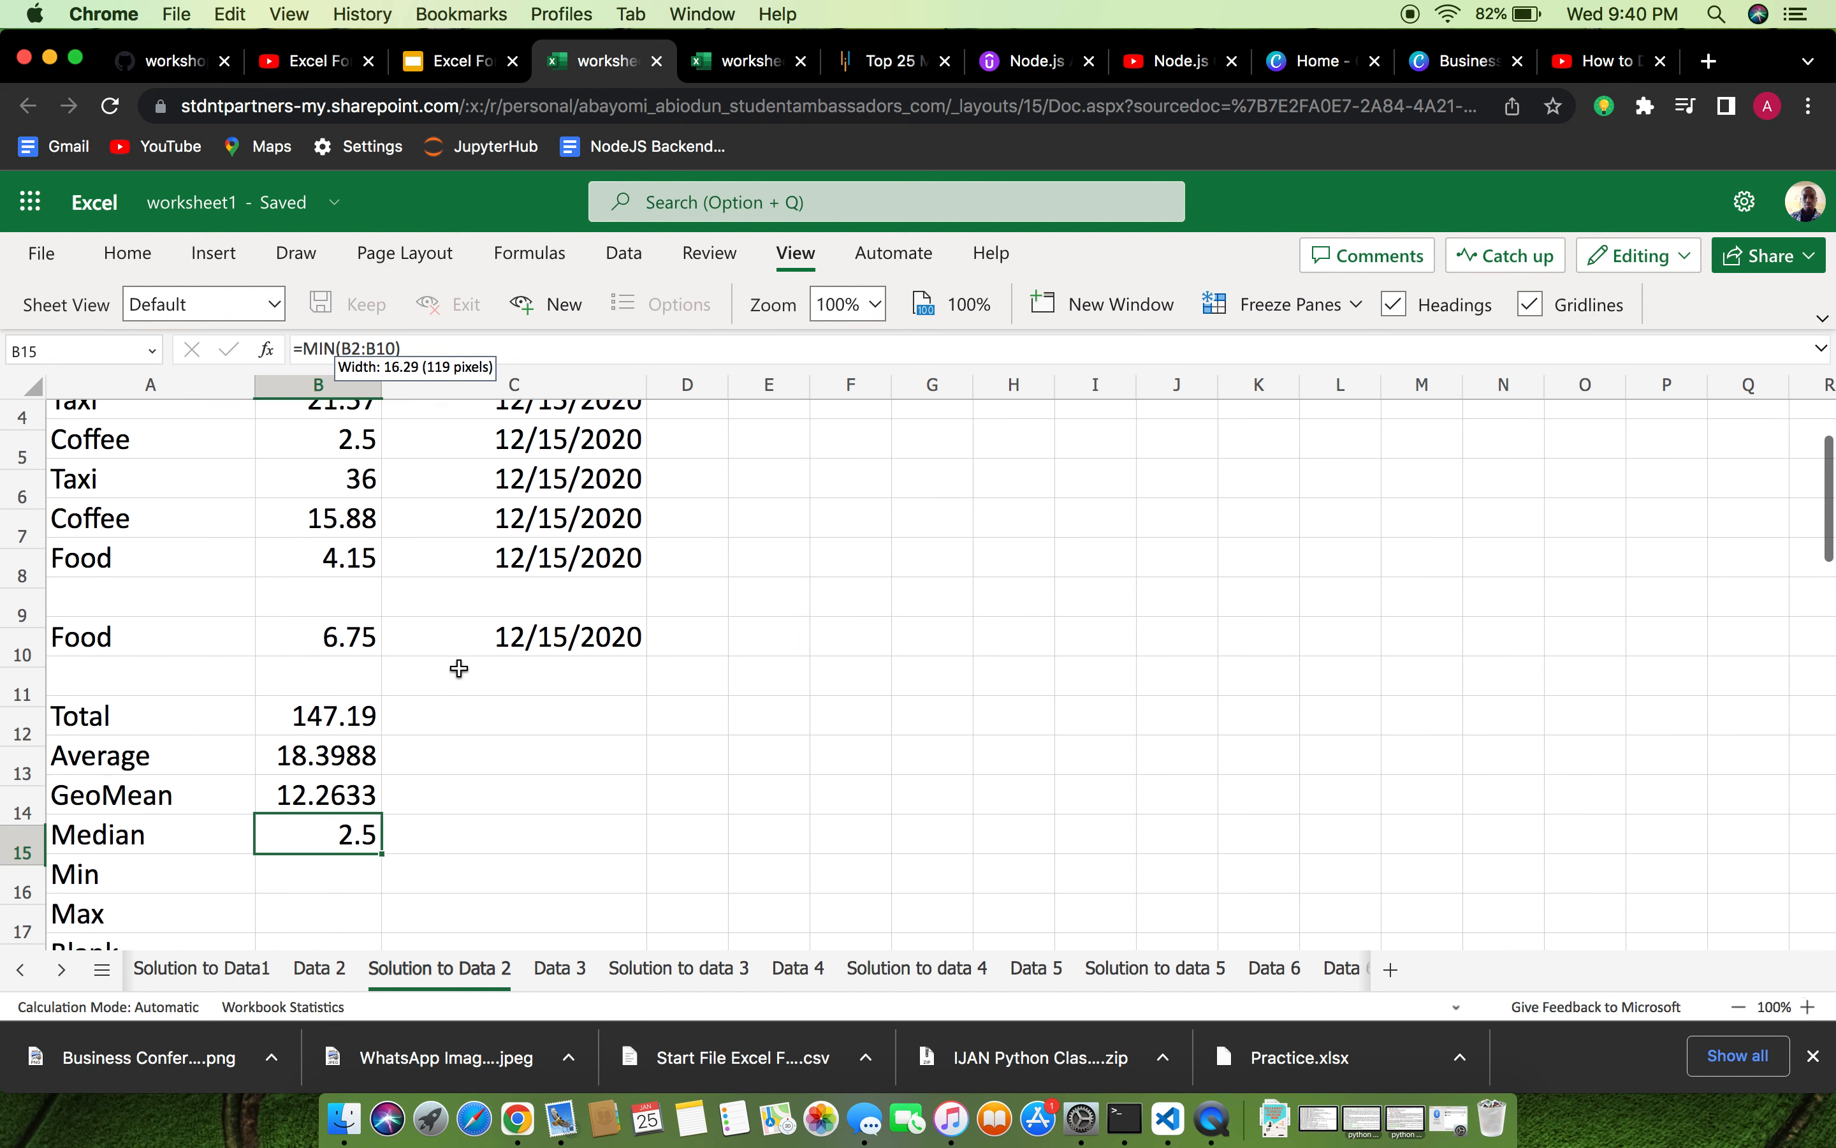
click(316, 720)
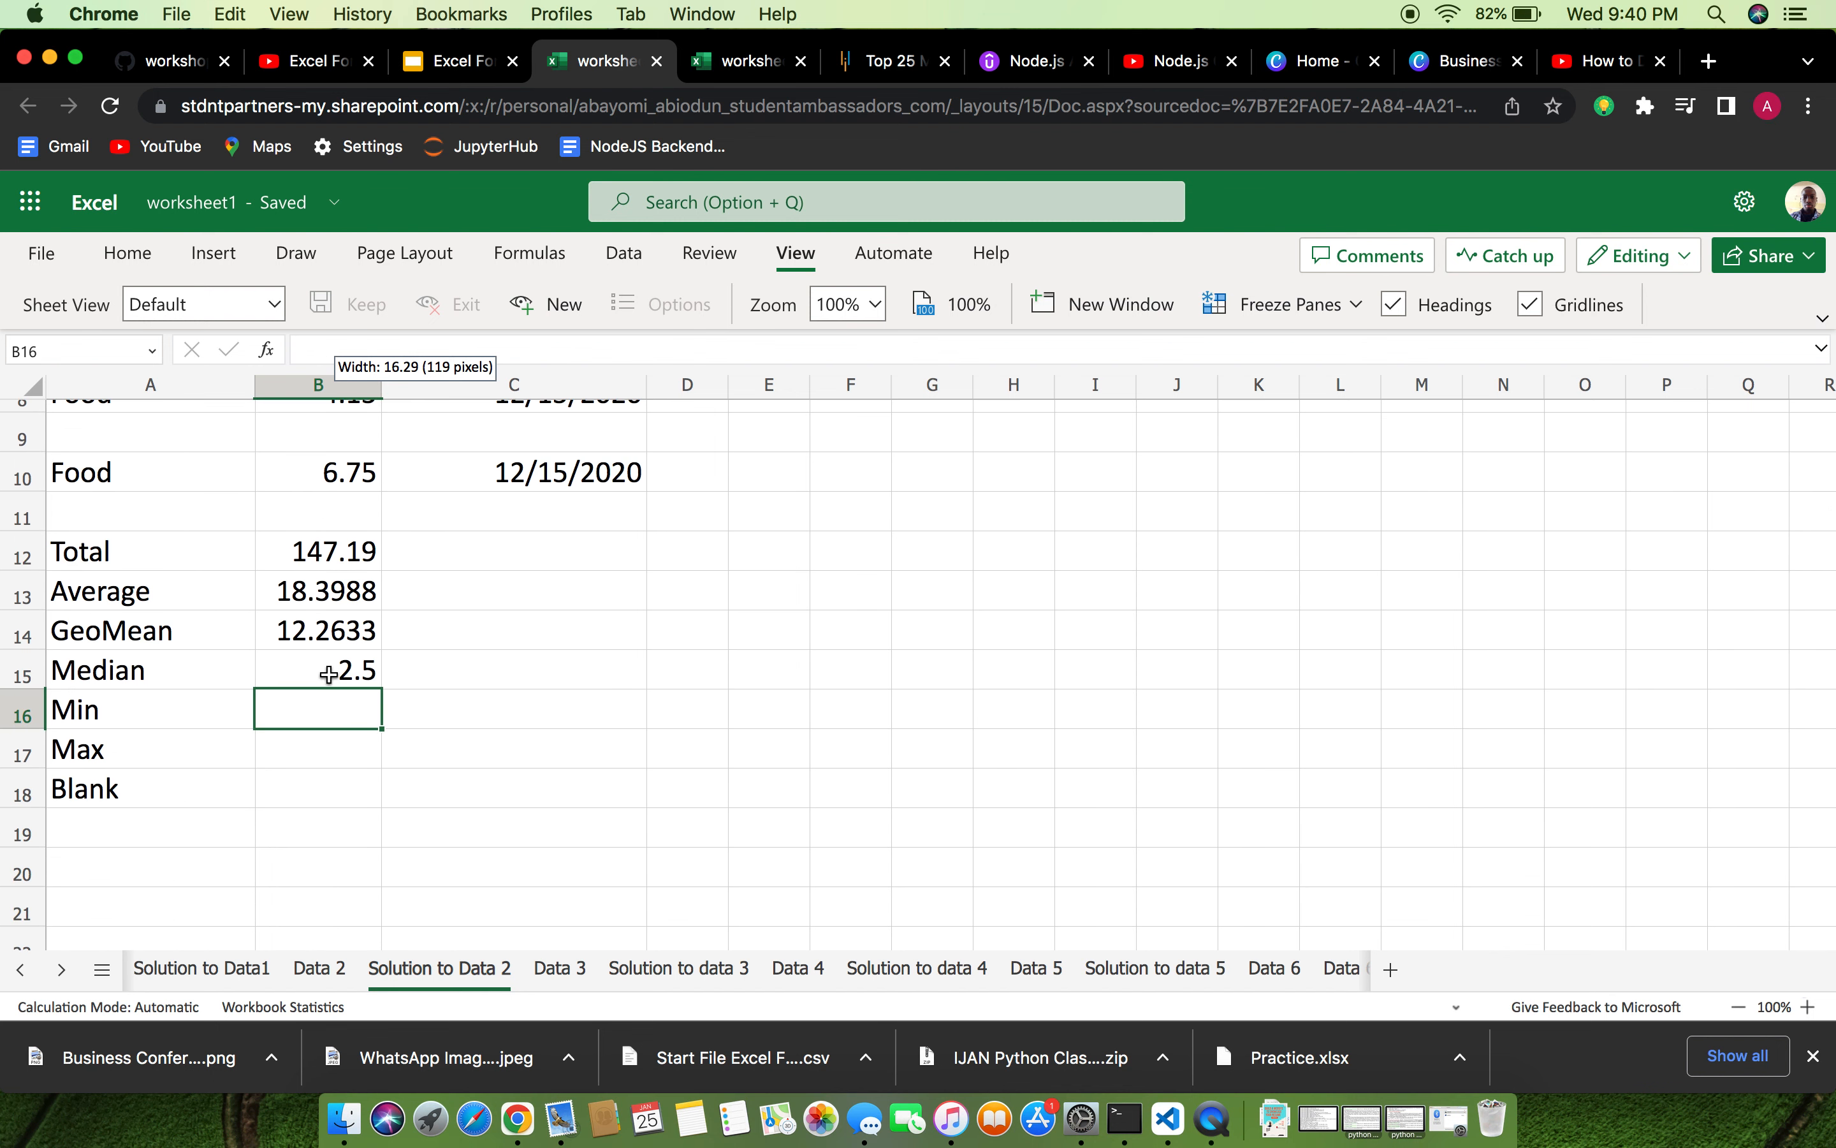
Replace the function in cell B15 with MEDIAN so the formula reads =MEDIAN(B2:B10).
click(355, 666)
double_click(356, 668)
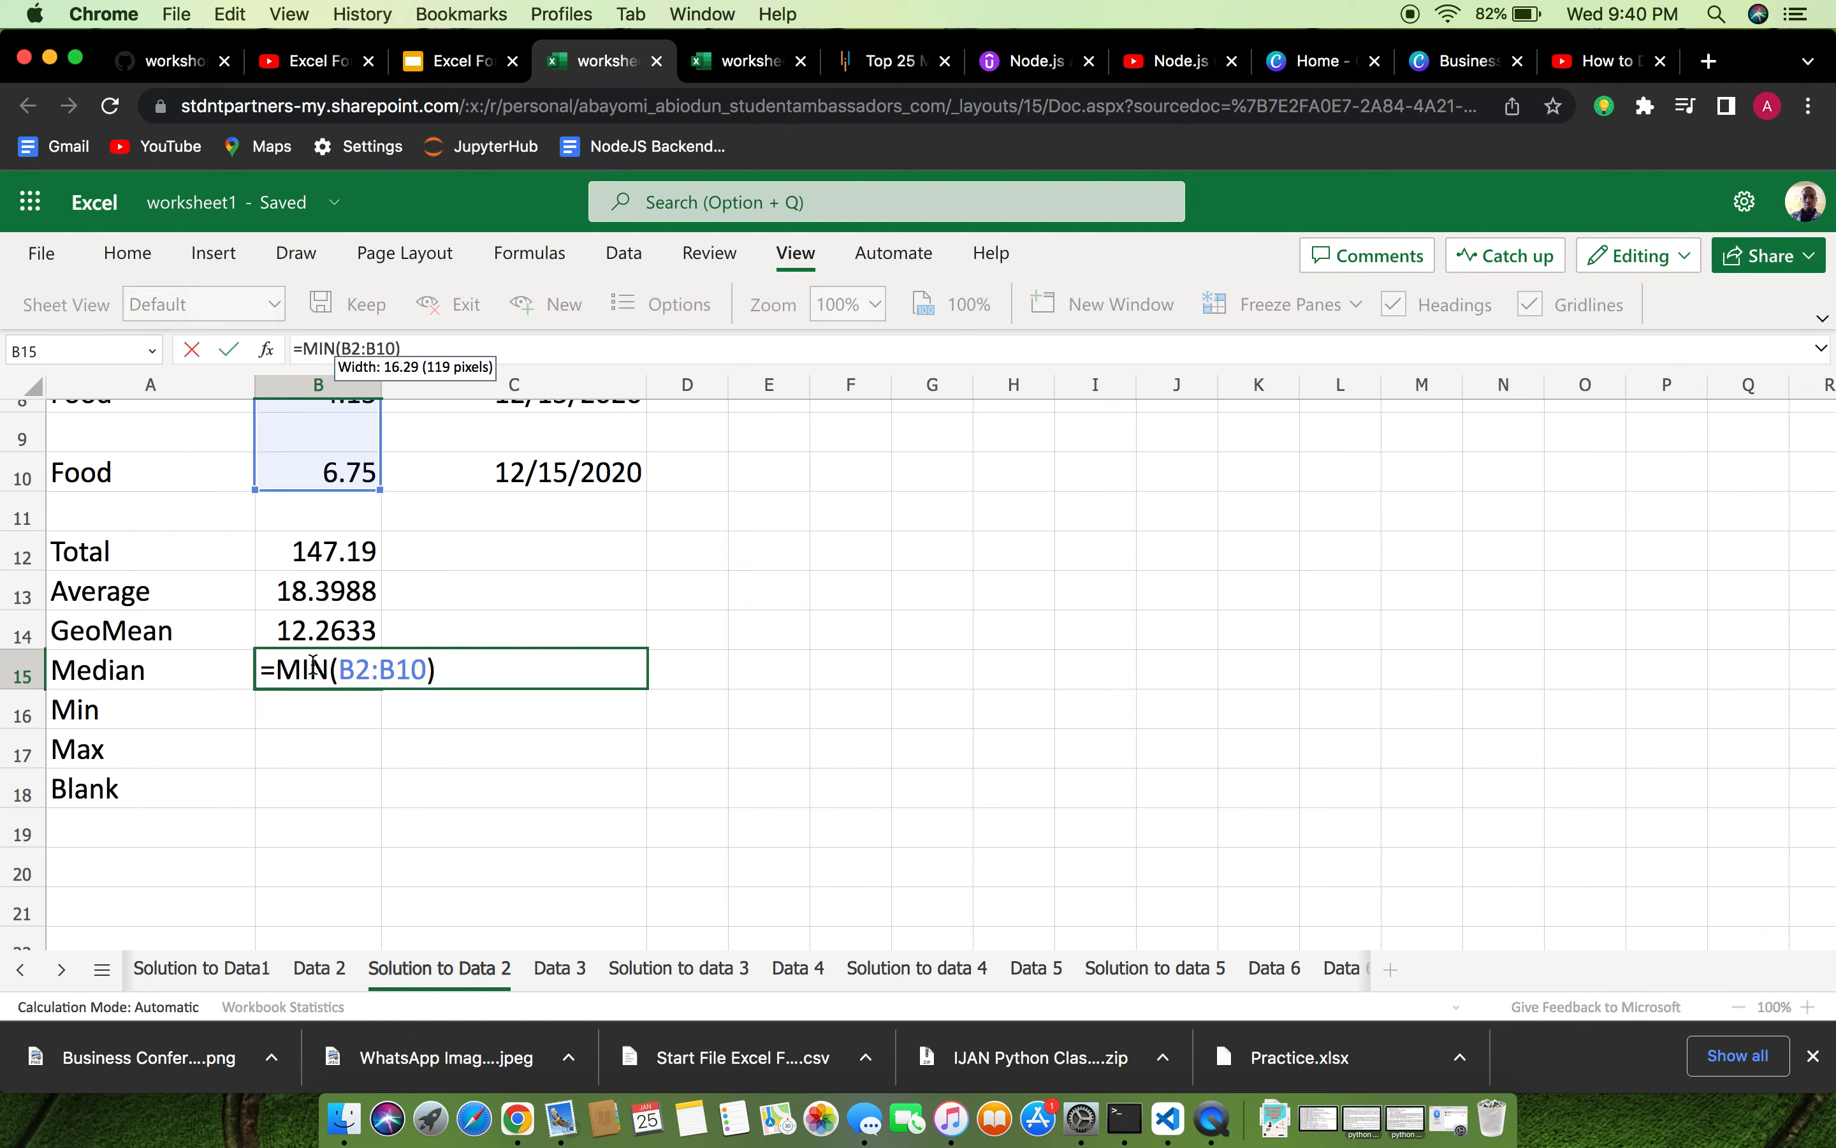
key(BackSpace)
key(BackSpace)
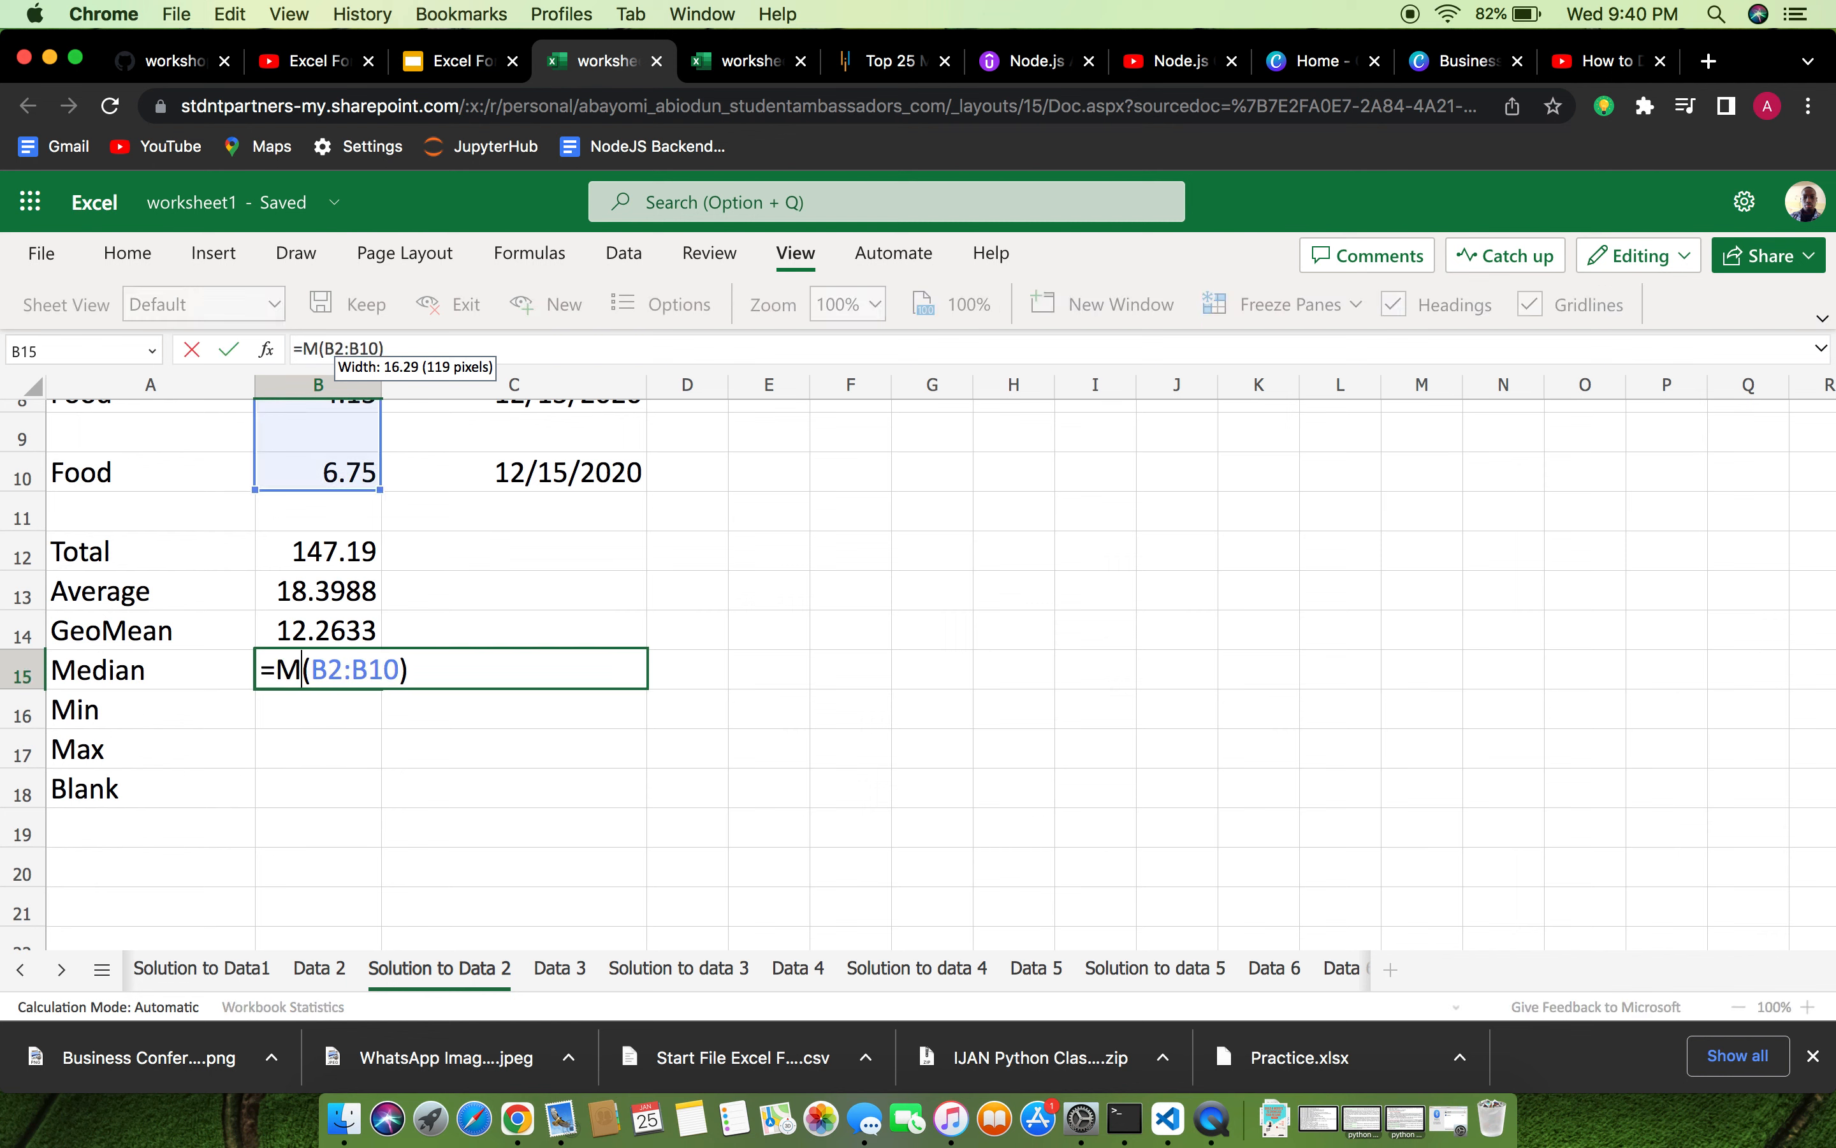
text(EA)
key(BackSpace)
text(DIAN)
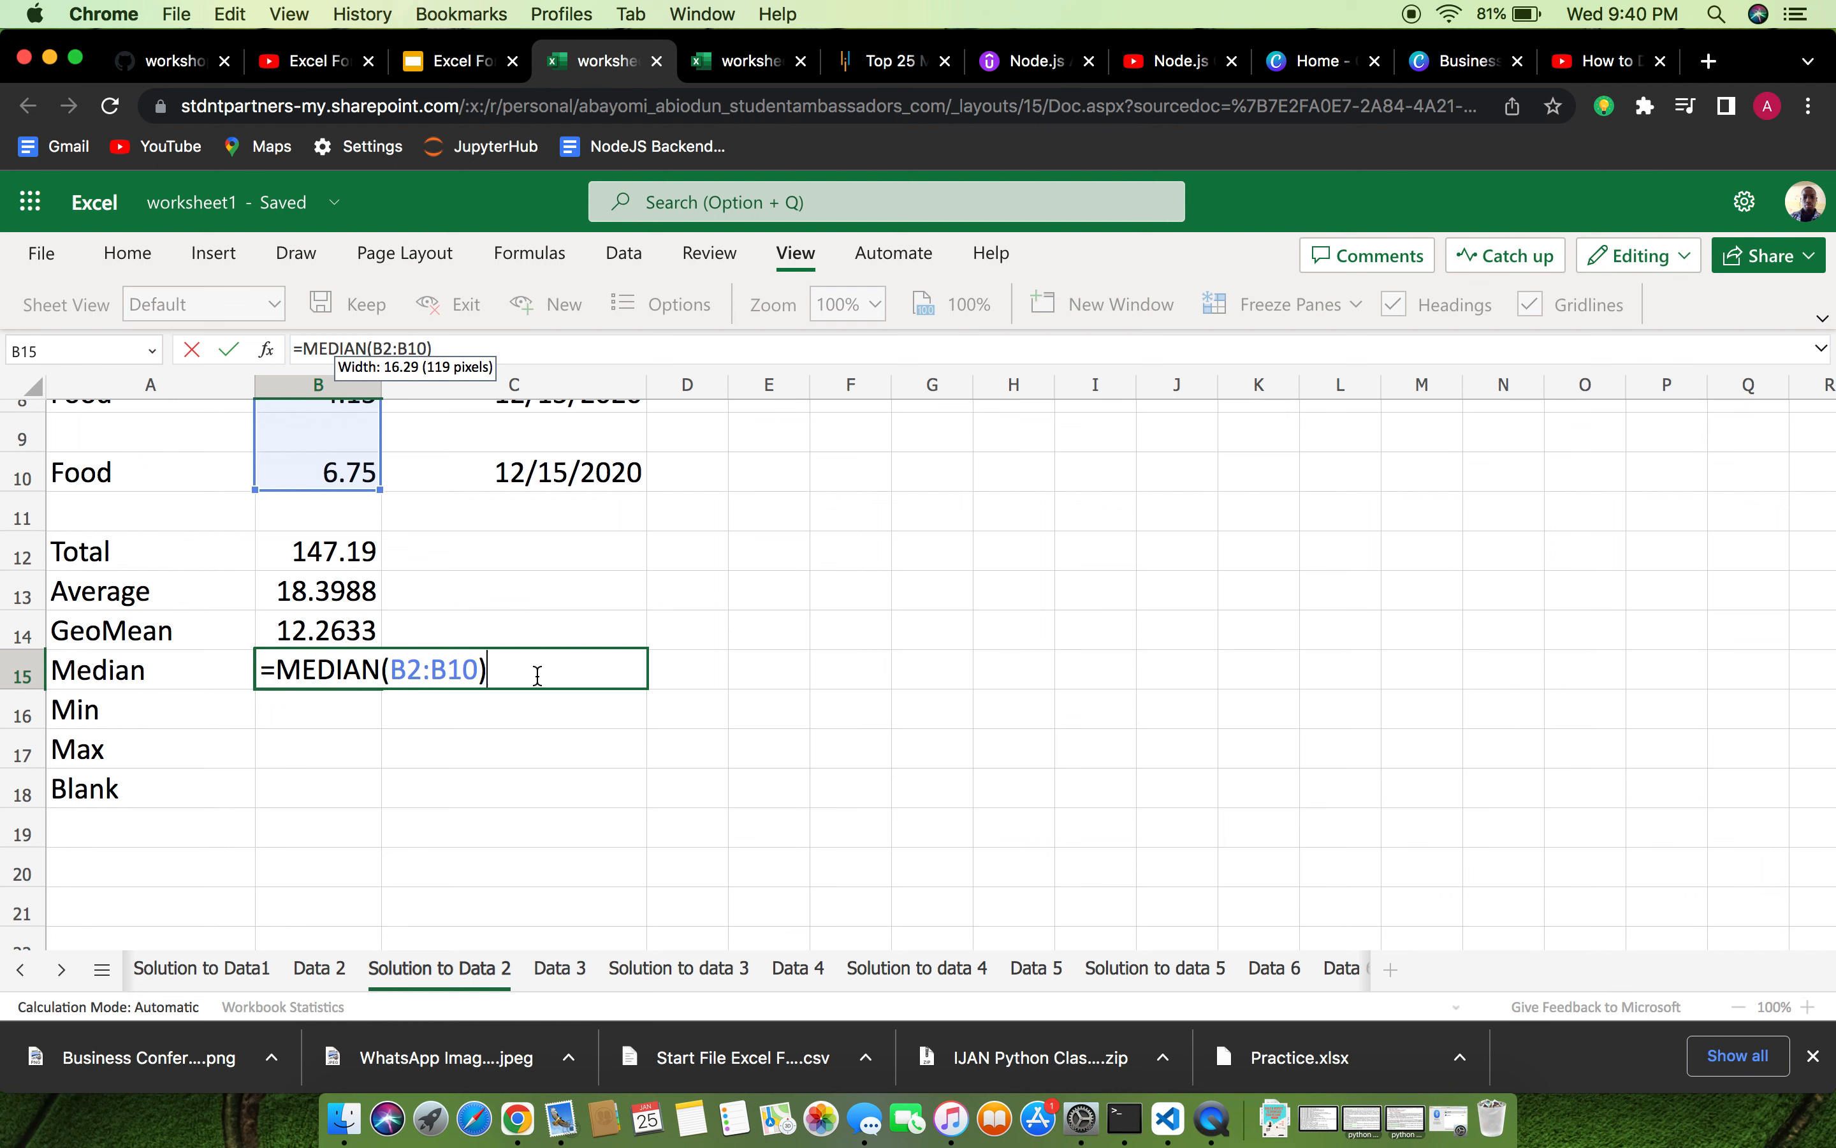
key(Return)
Review the Median formula in B15 and its referenced range against the prices above.
click(351, 668)
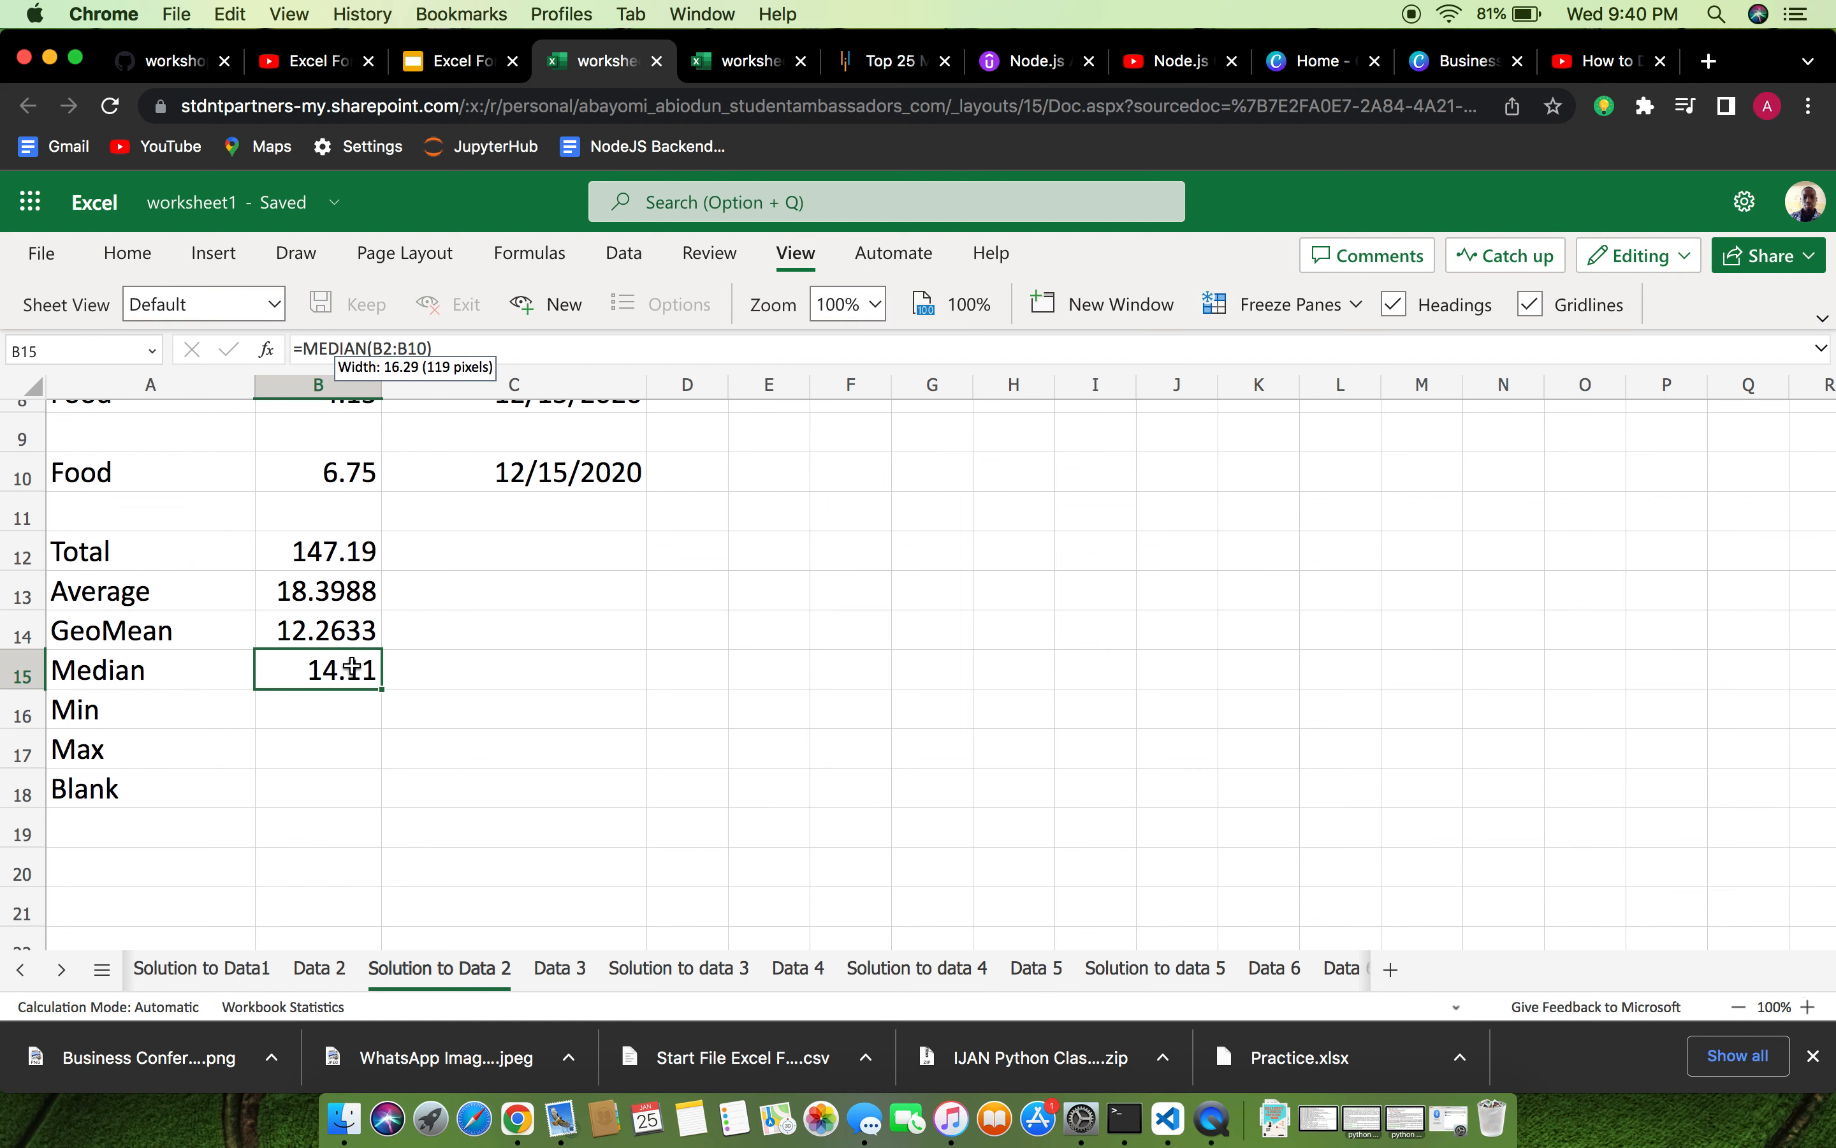
scroll(503, 594, up, 3)
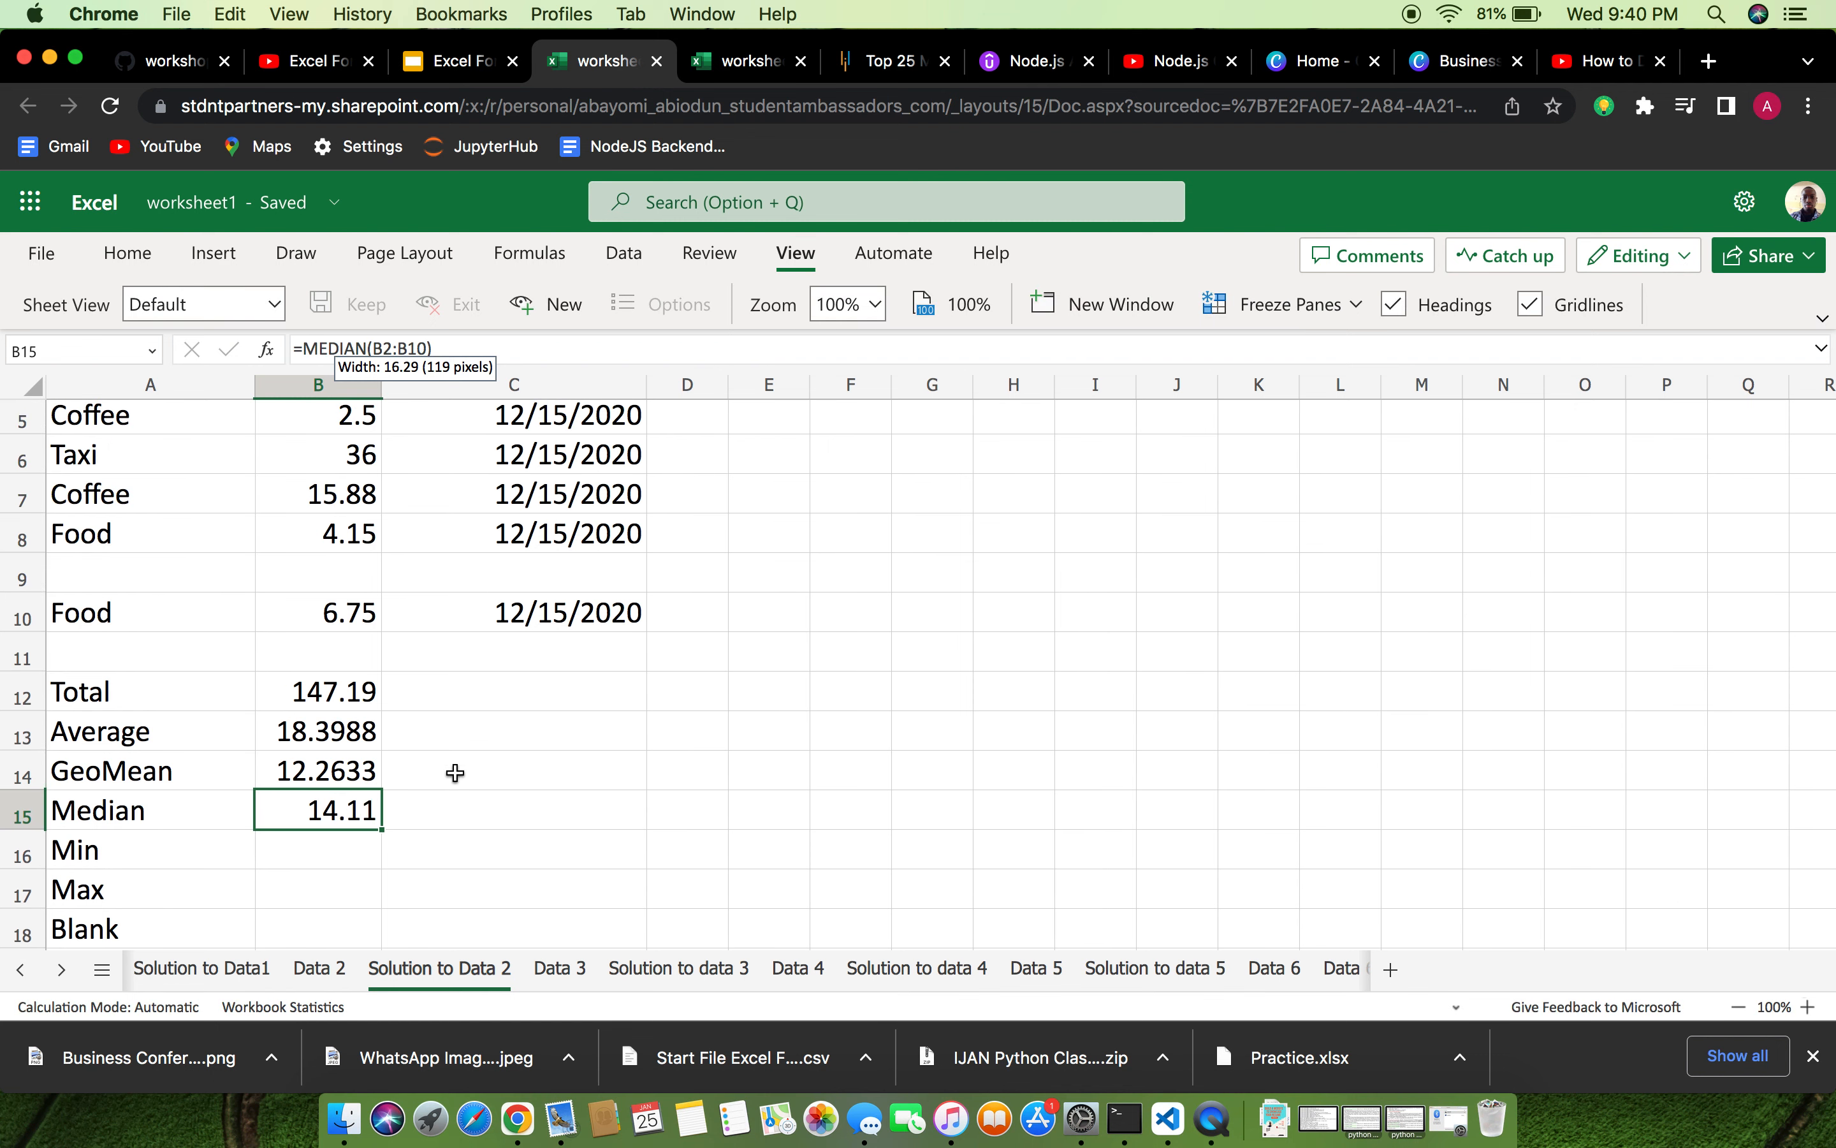
scroll(455, 773, up, 4)
scroll(456, 773, down, 3)
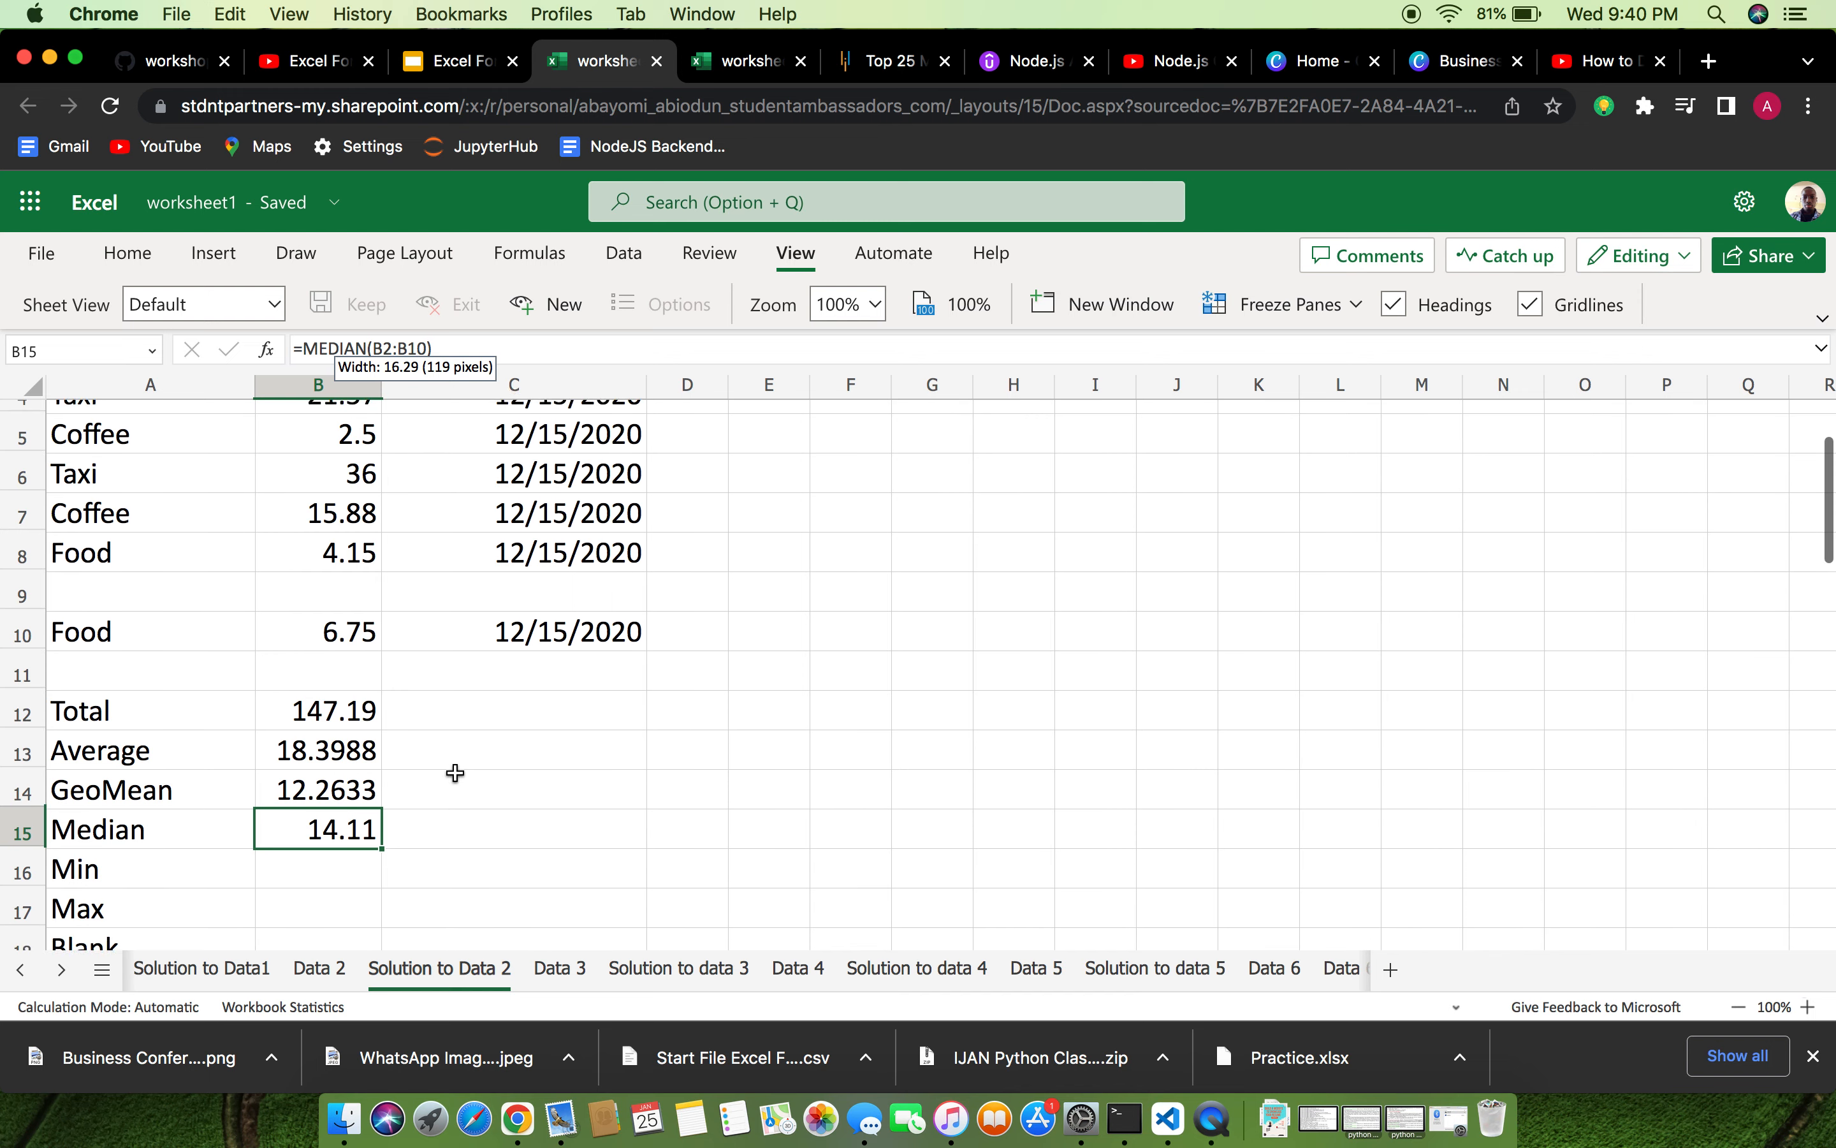
scroll(455, 773, down, 2)
double_click(343, 795)
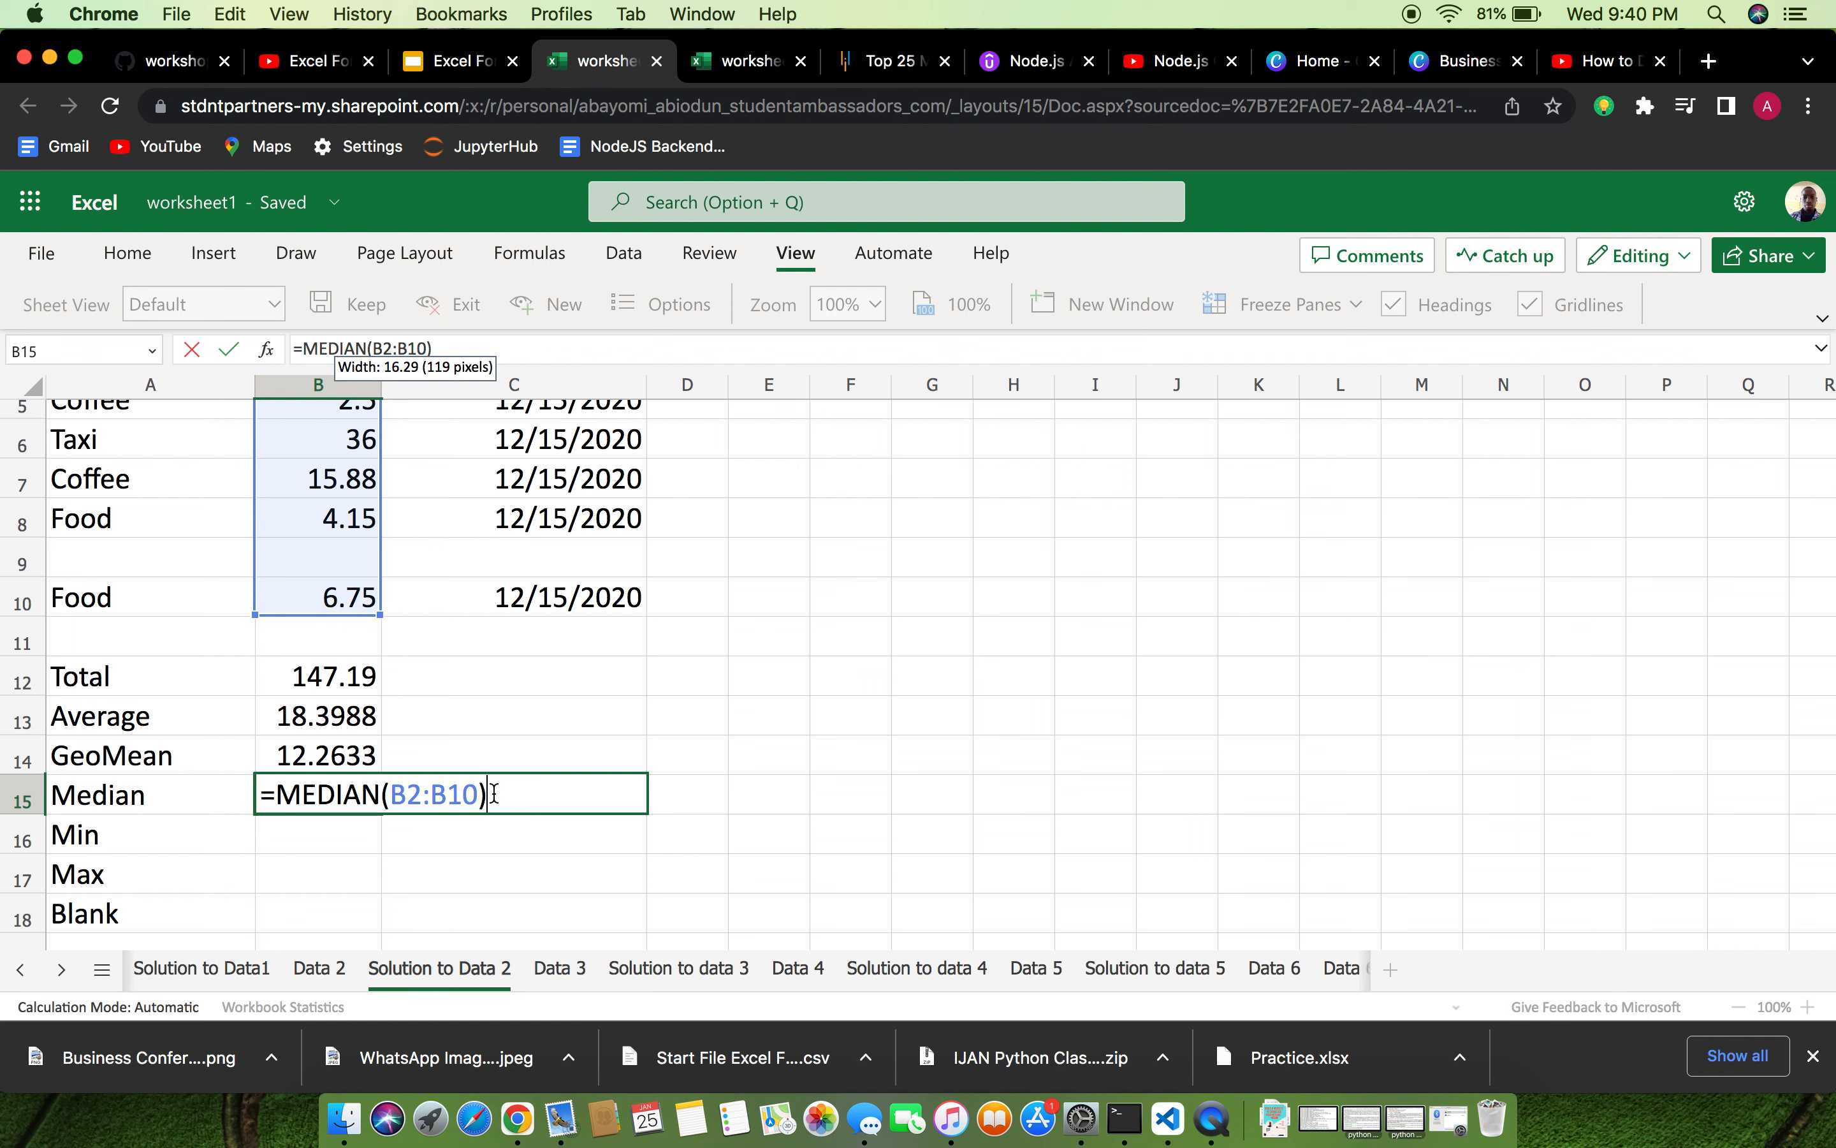
key(Return)
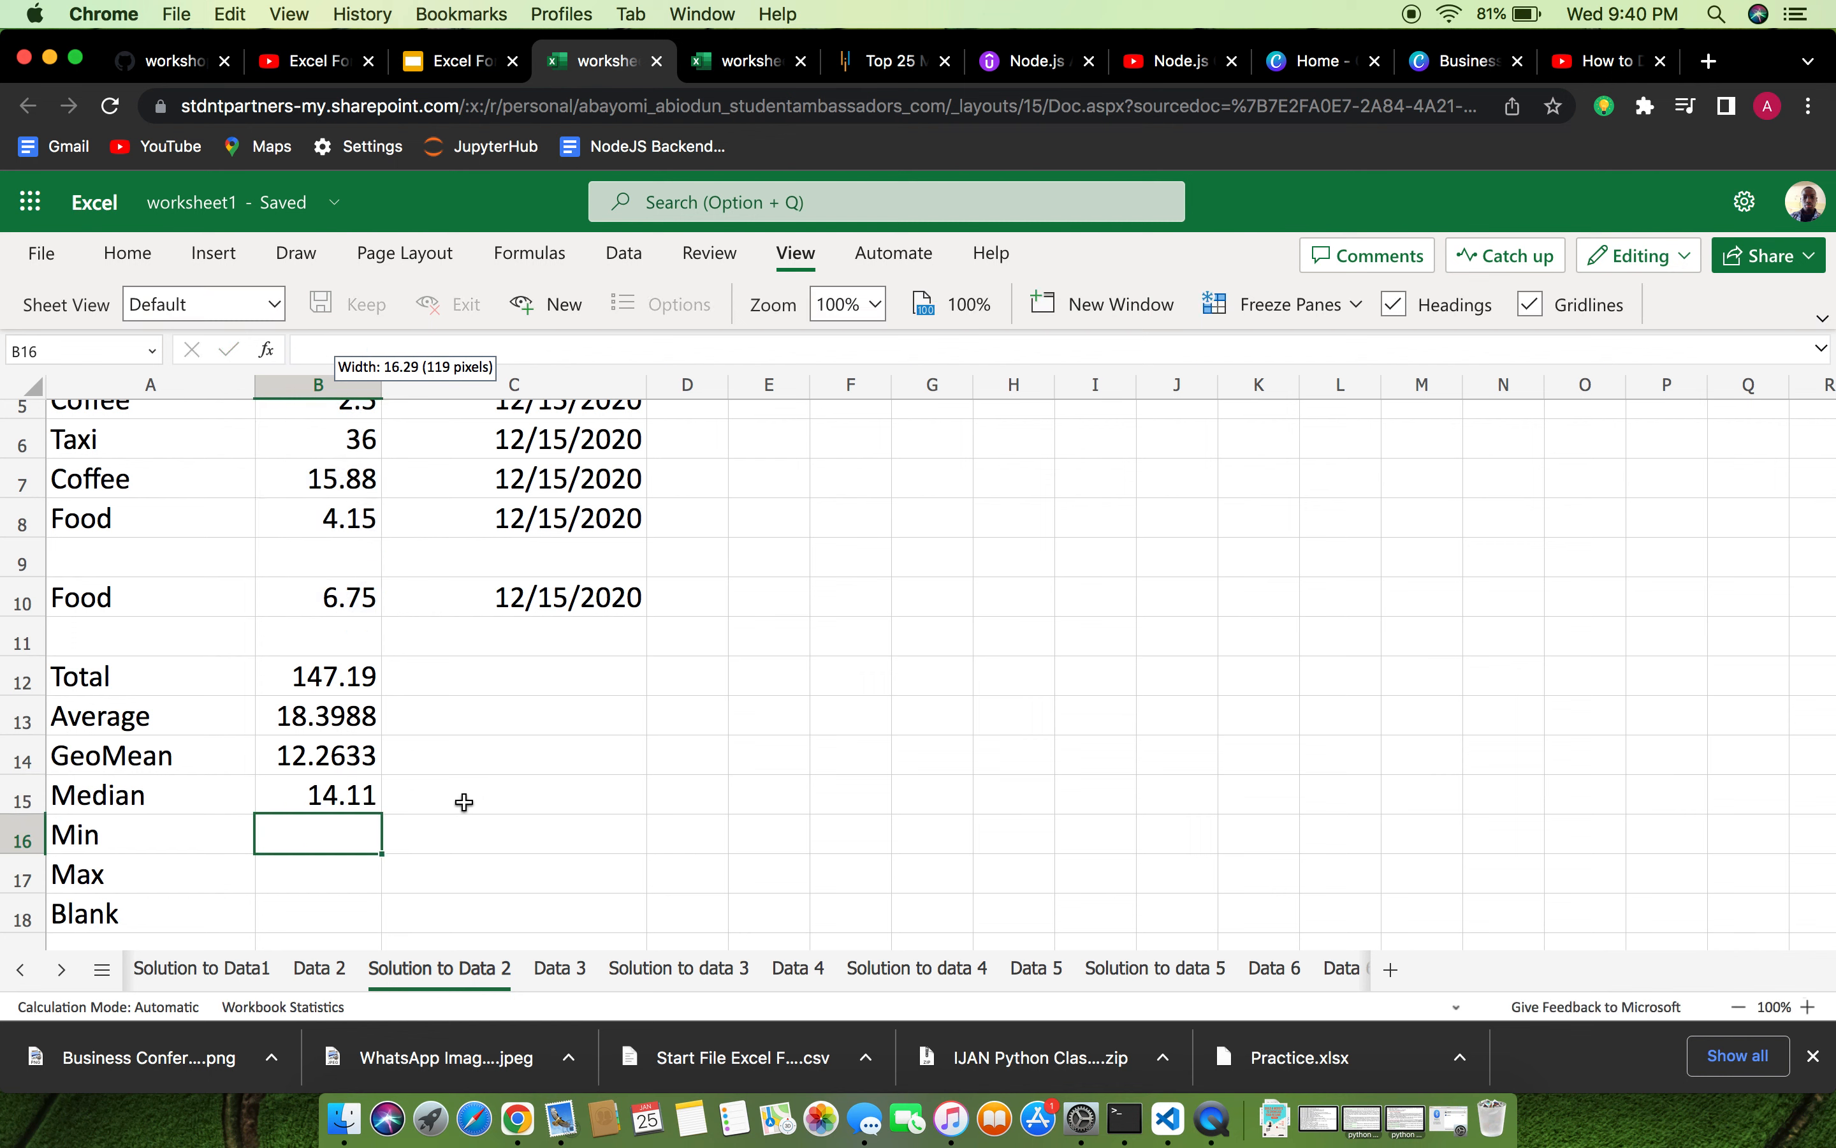
Enter =MIN(B2:B10) as the Min in cell B16 and check it against the prices above.
text(=MIN)
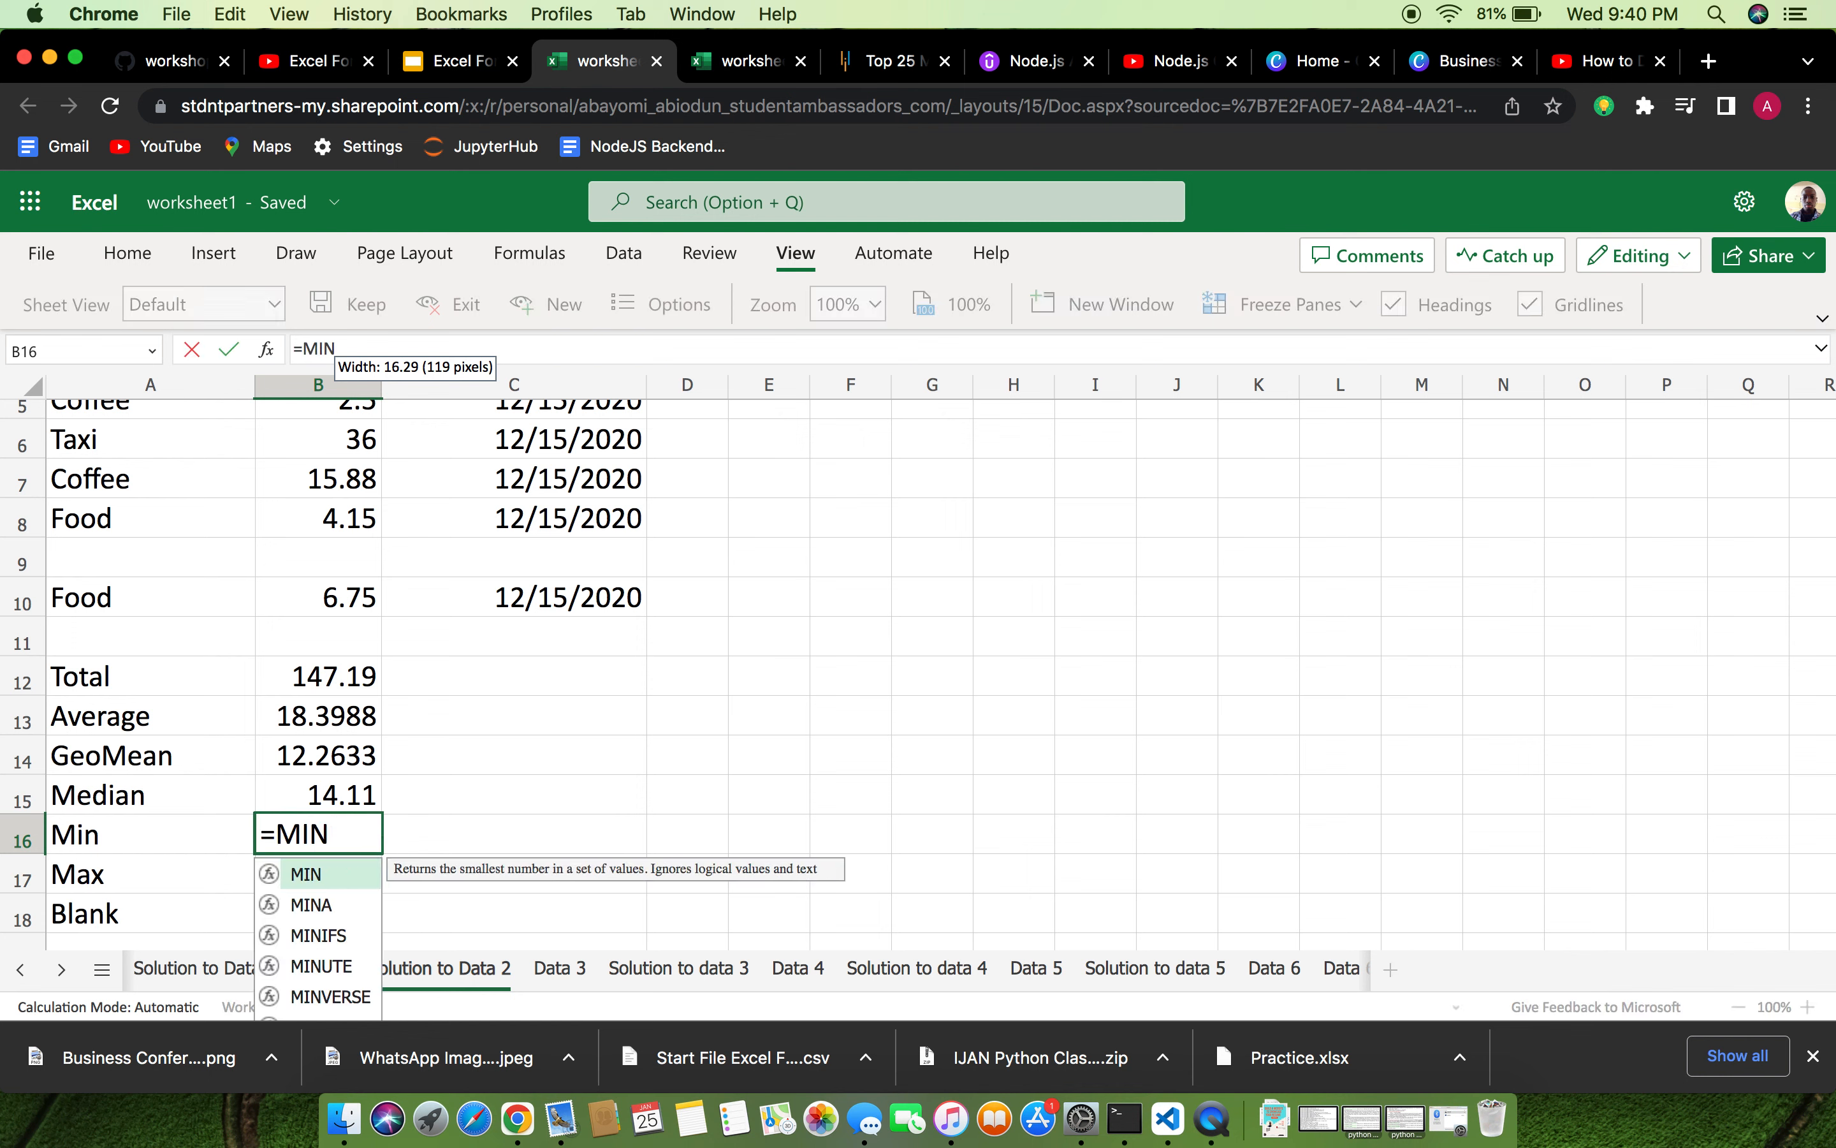
text((B2)
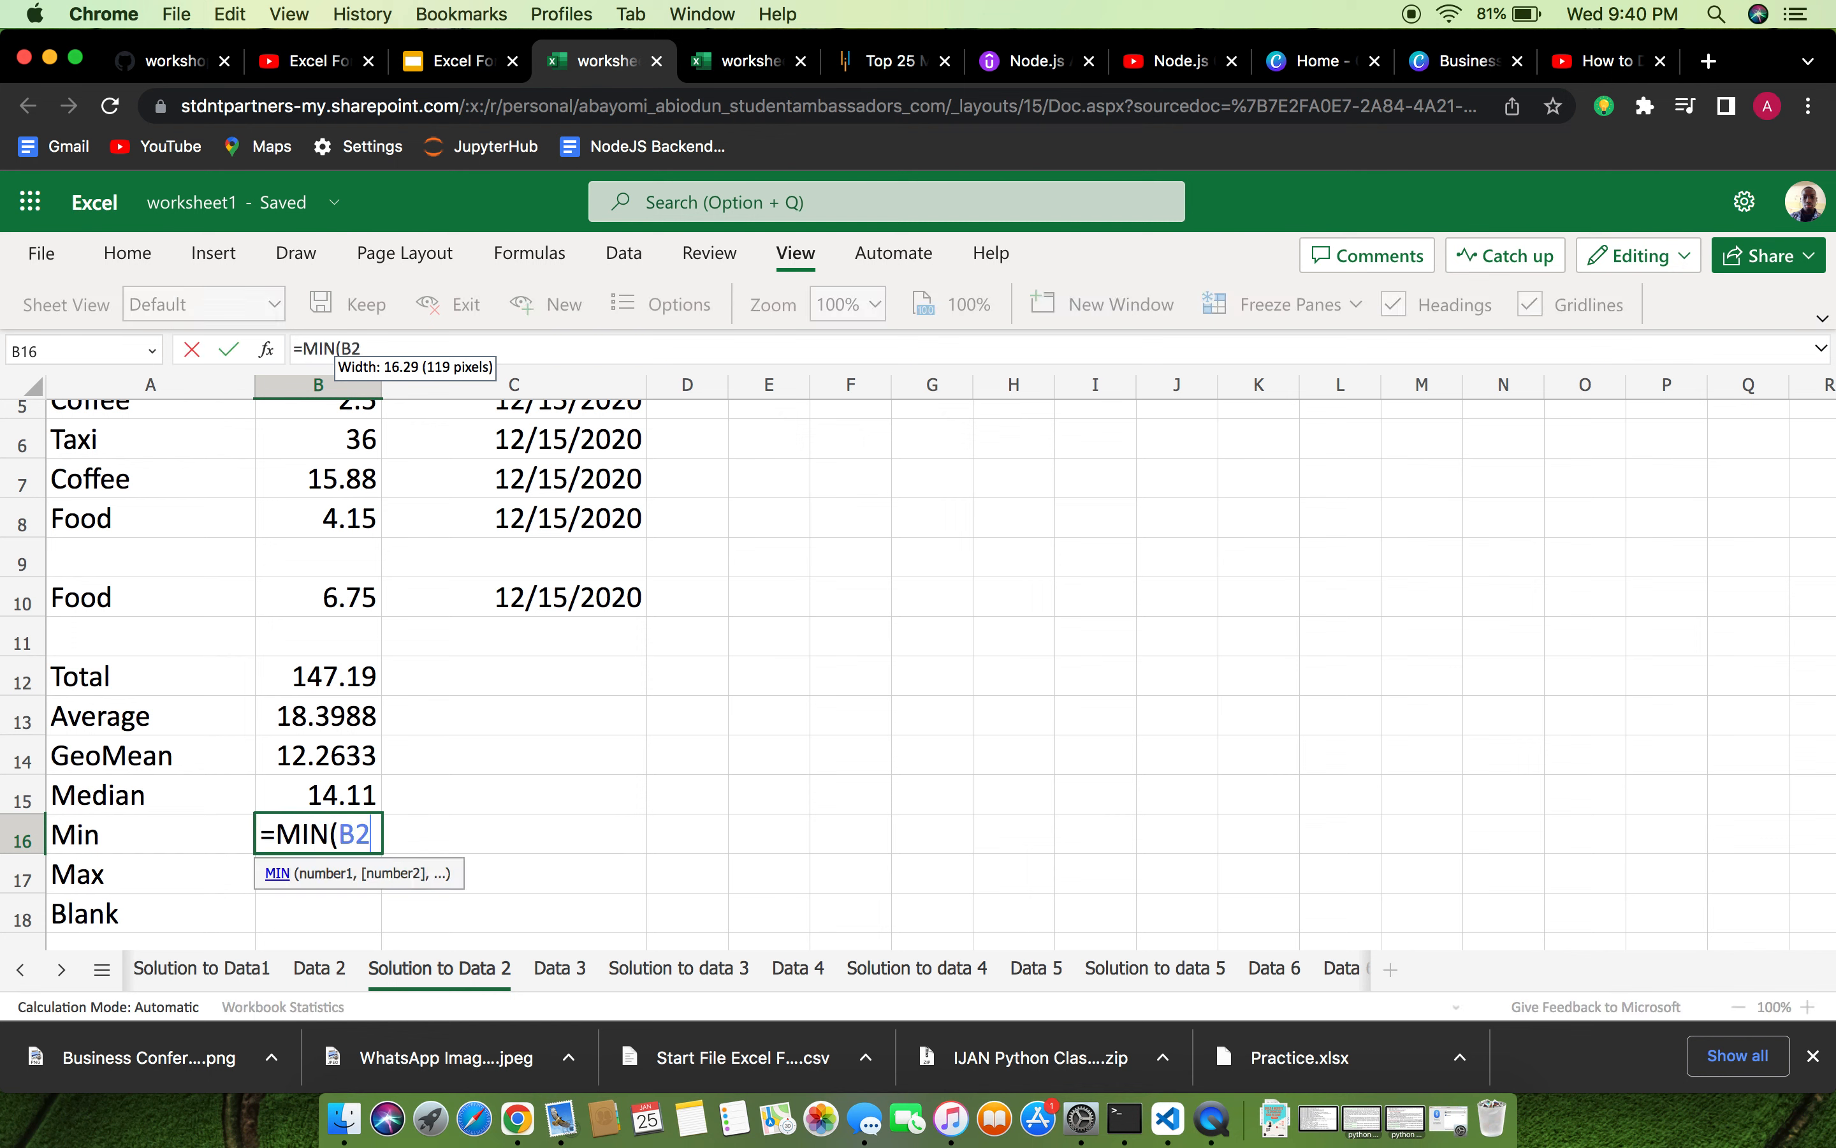
text(:B)
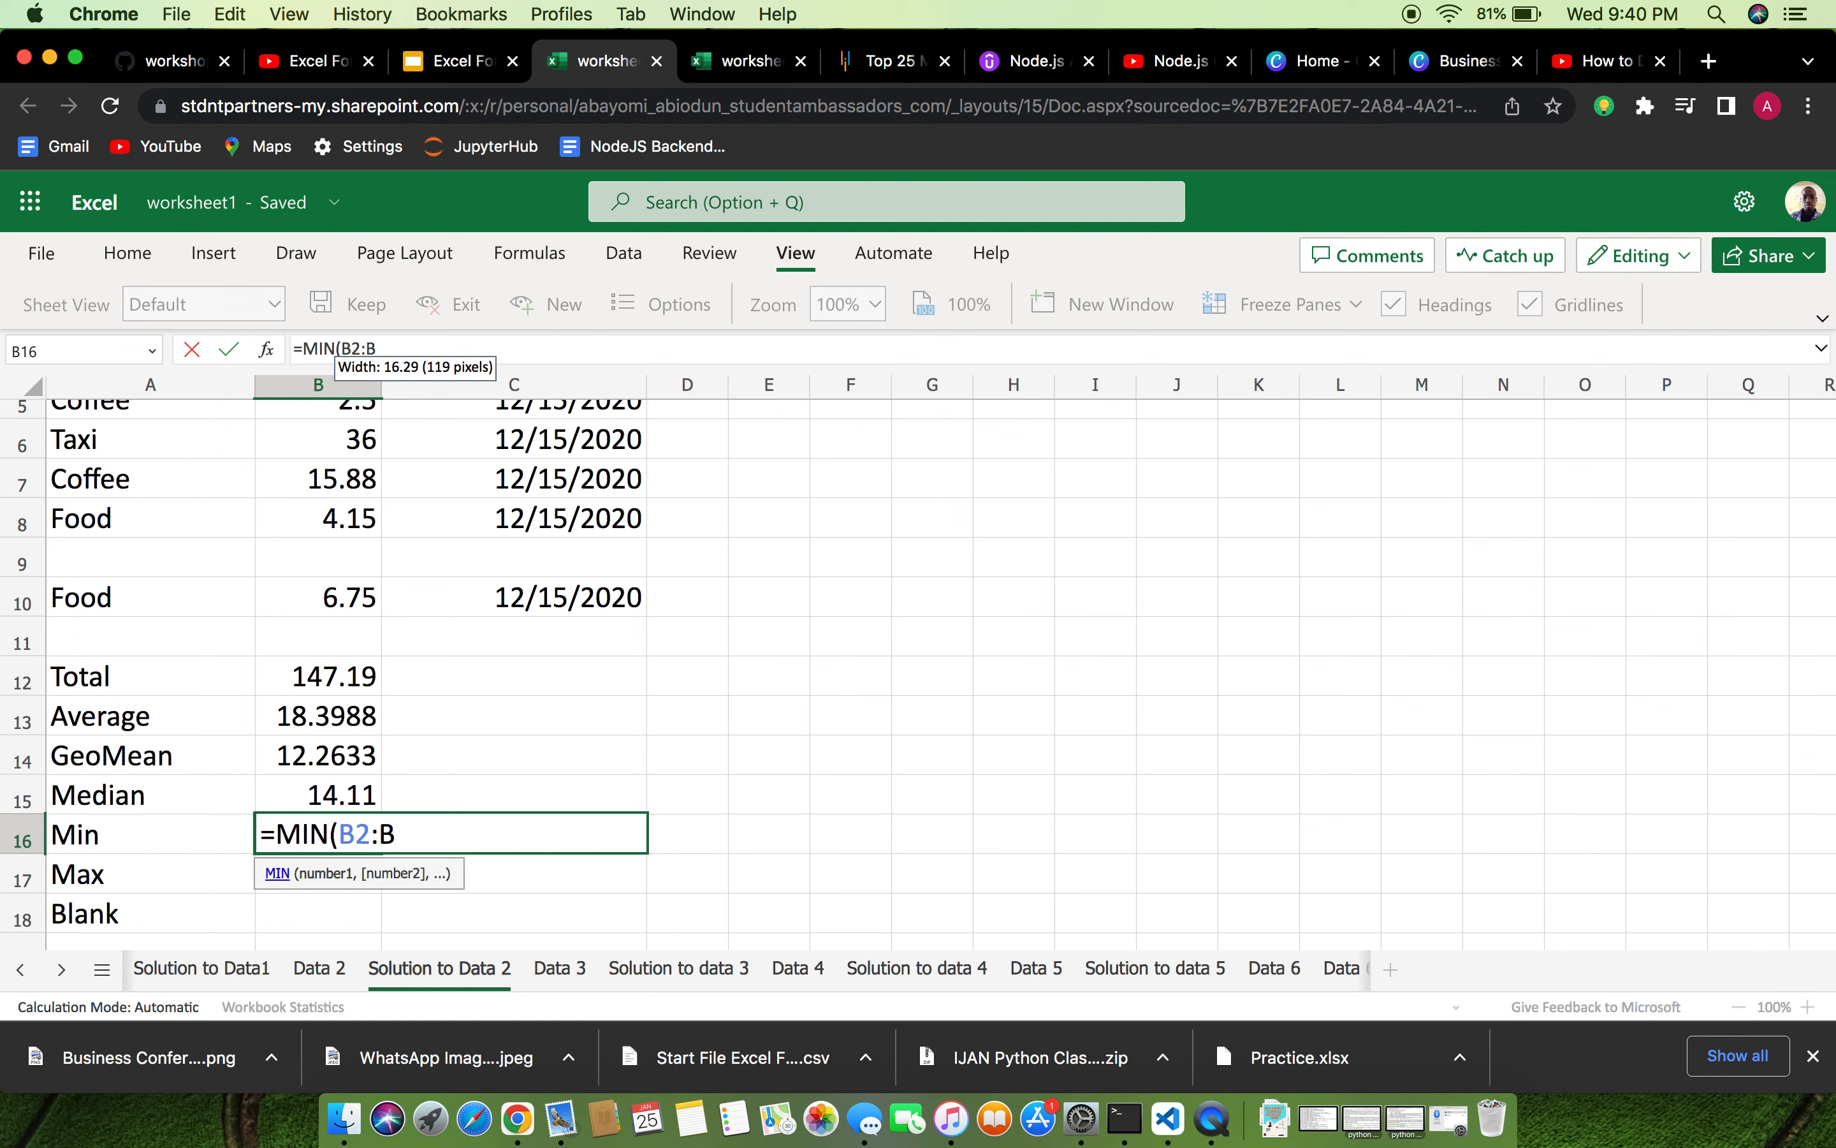
text(10))
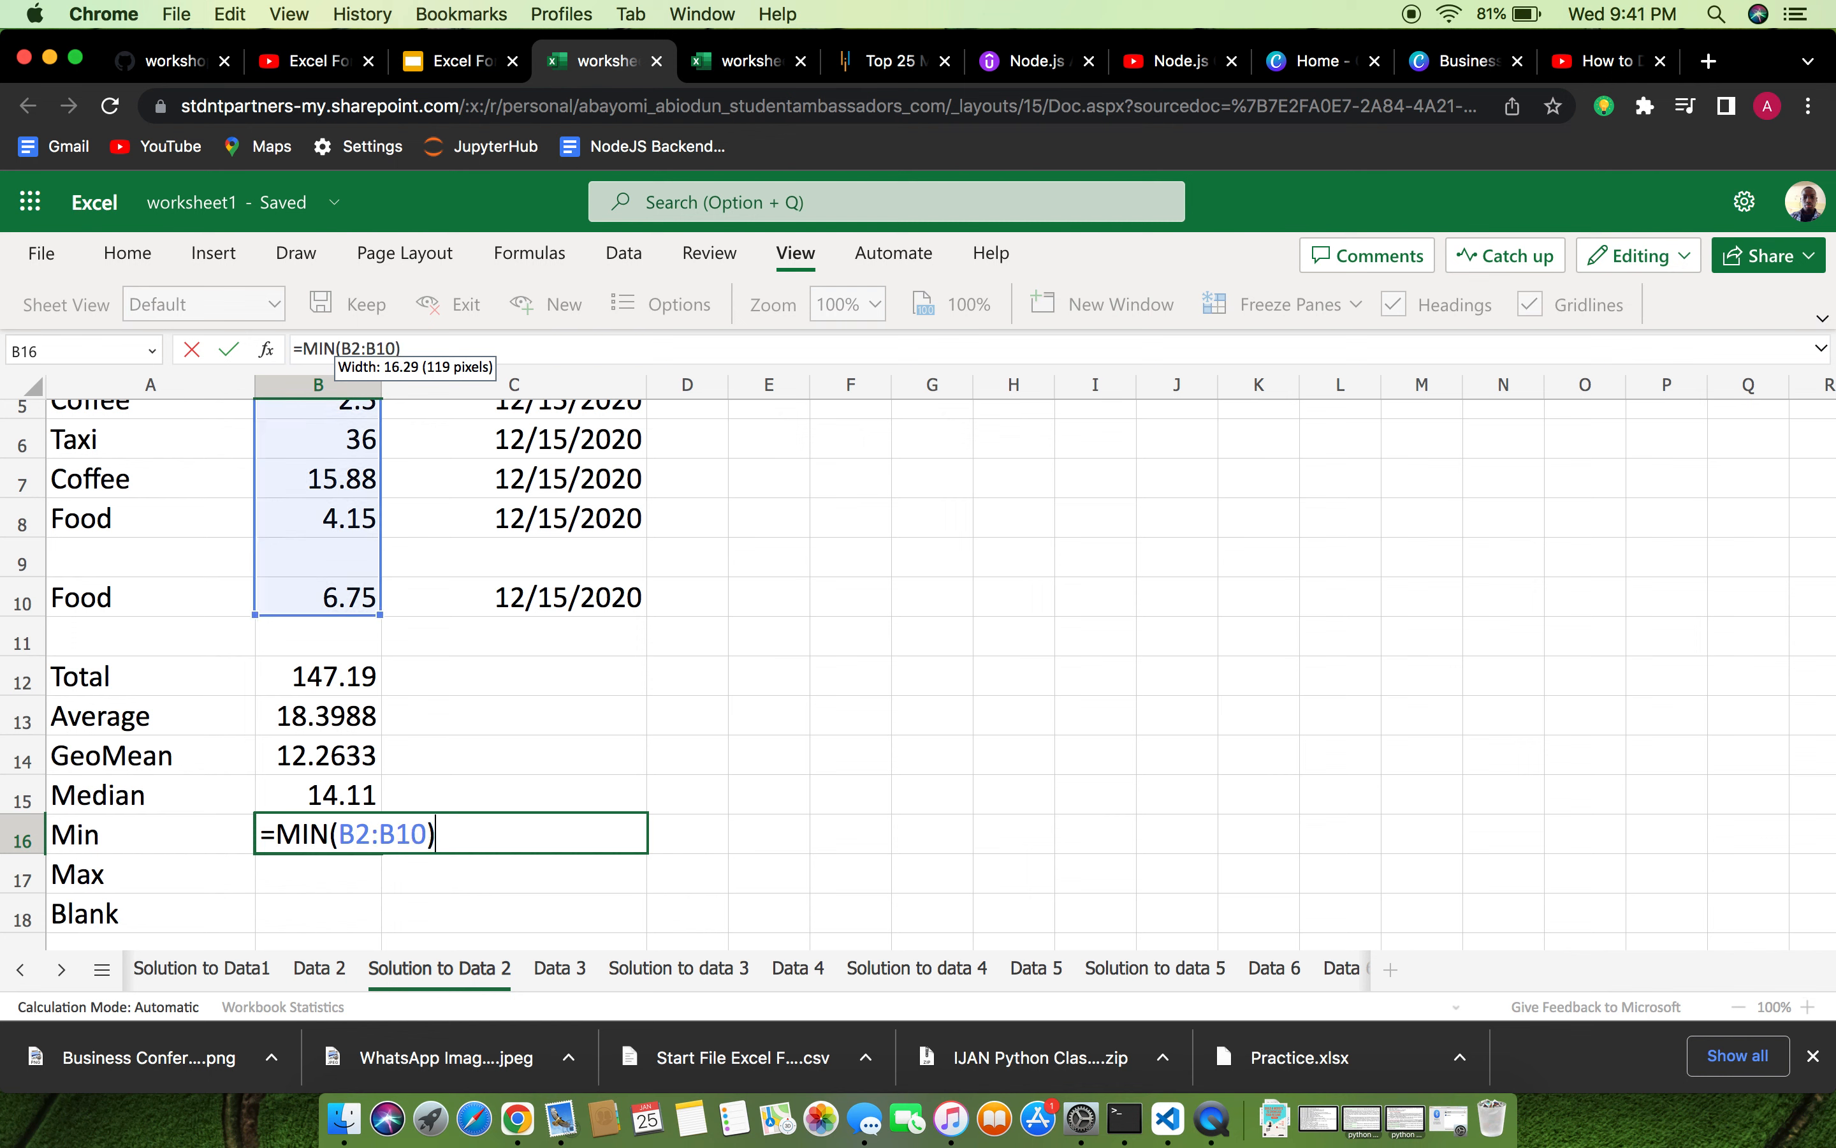
key(Return)
scroll(337, 864, down, 1)
scroll(337, 864, up, 3)
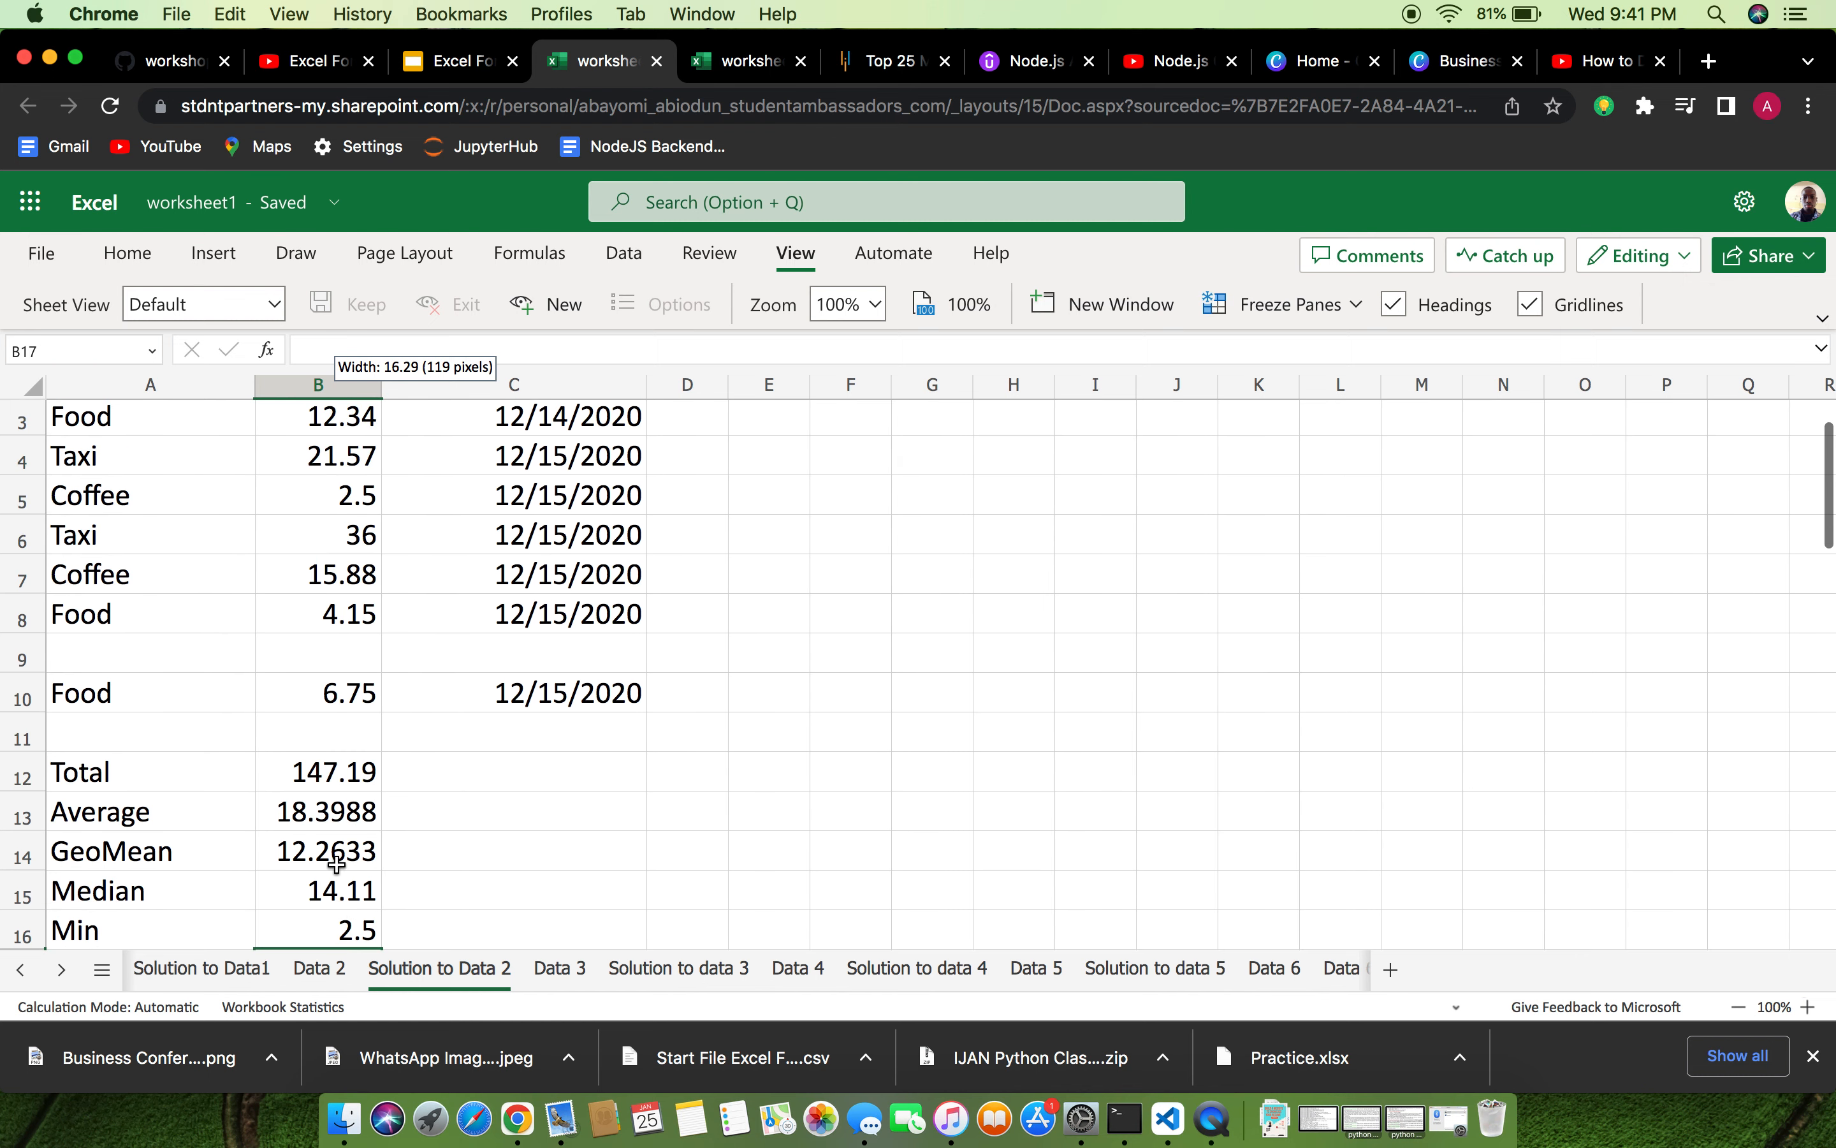
Enter =MAX(B2:B10) as the Max in cell B17.
scroll(337, 865, down, 2)
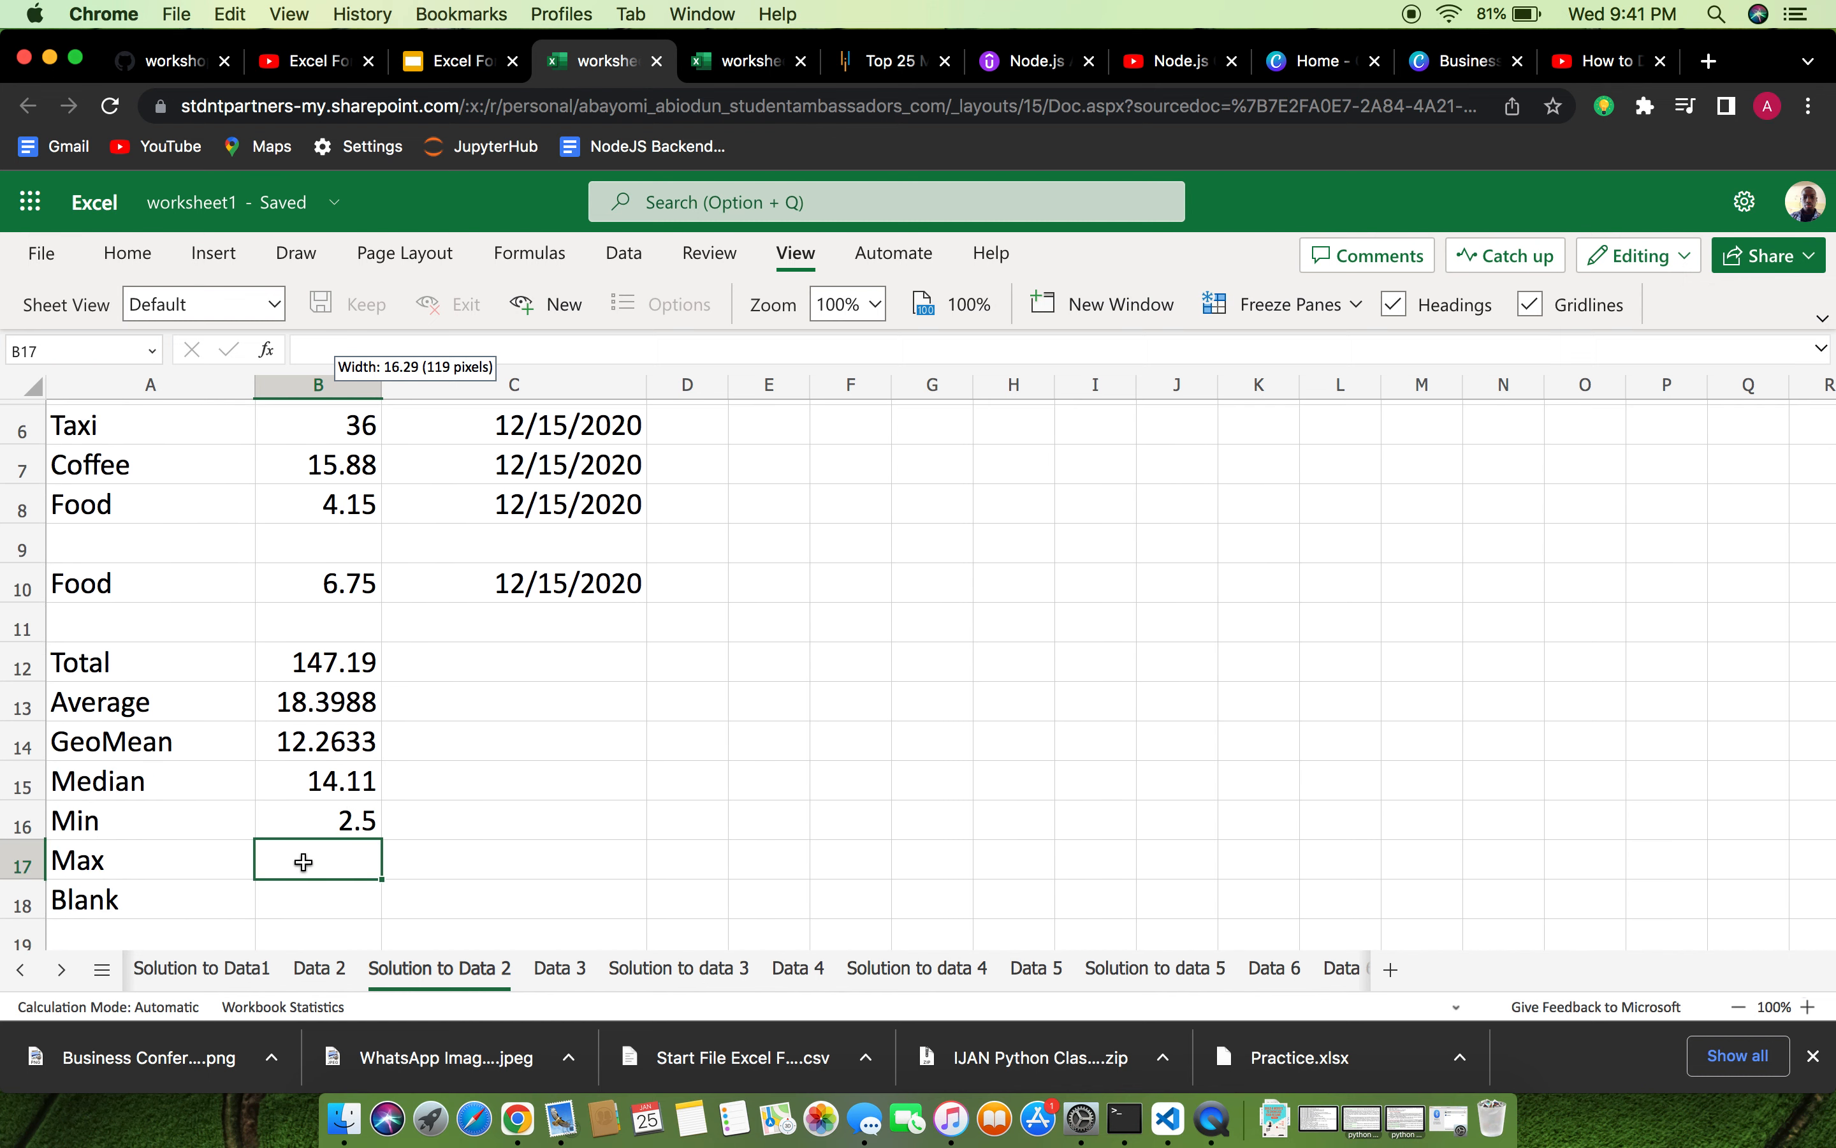
text(=M)
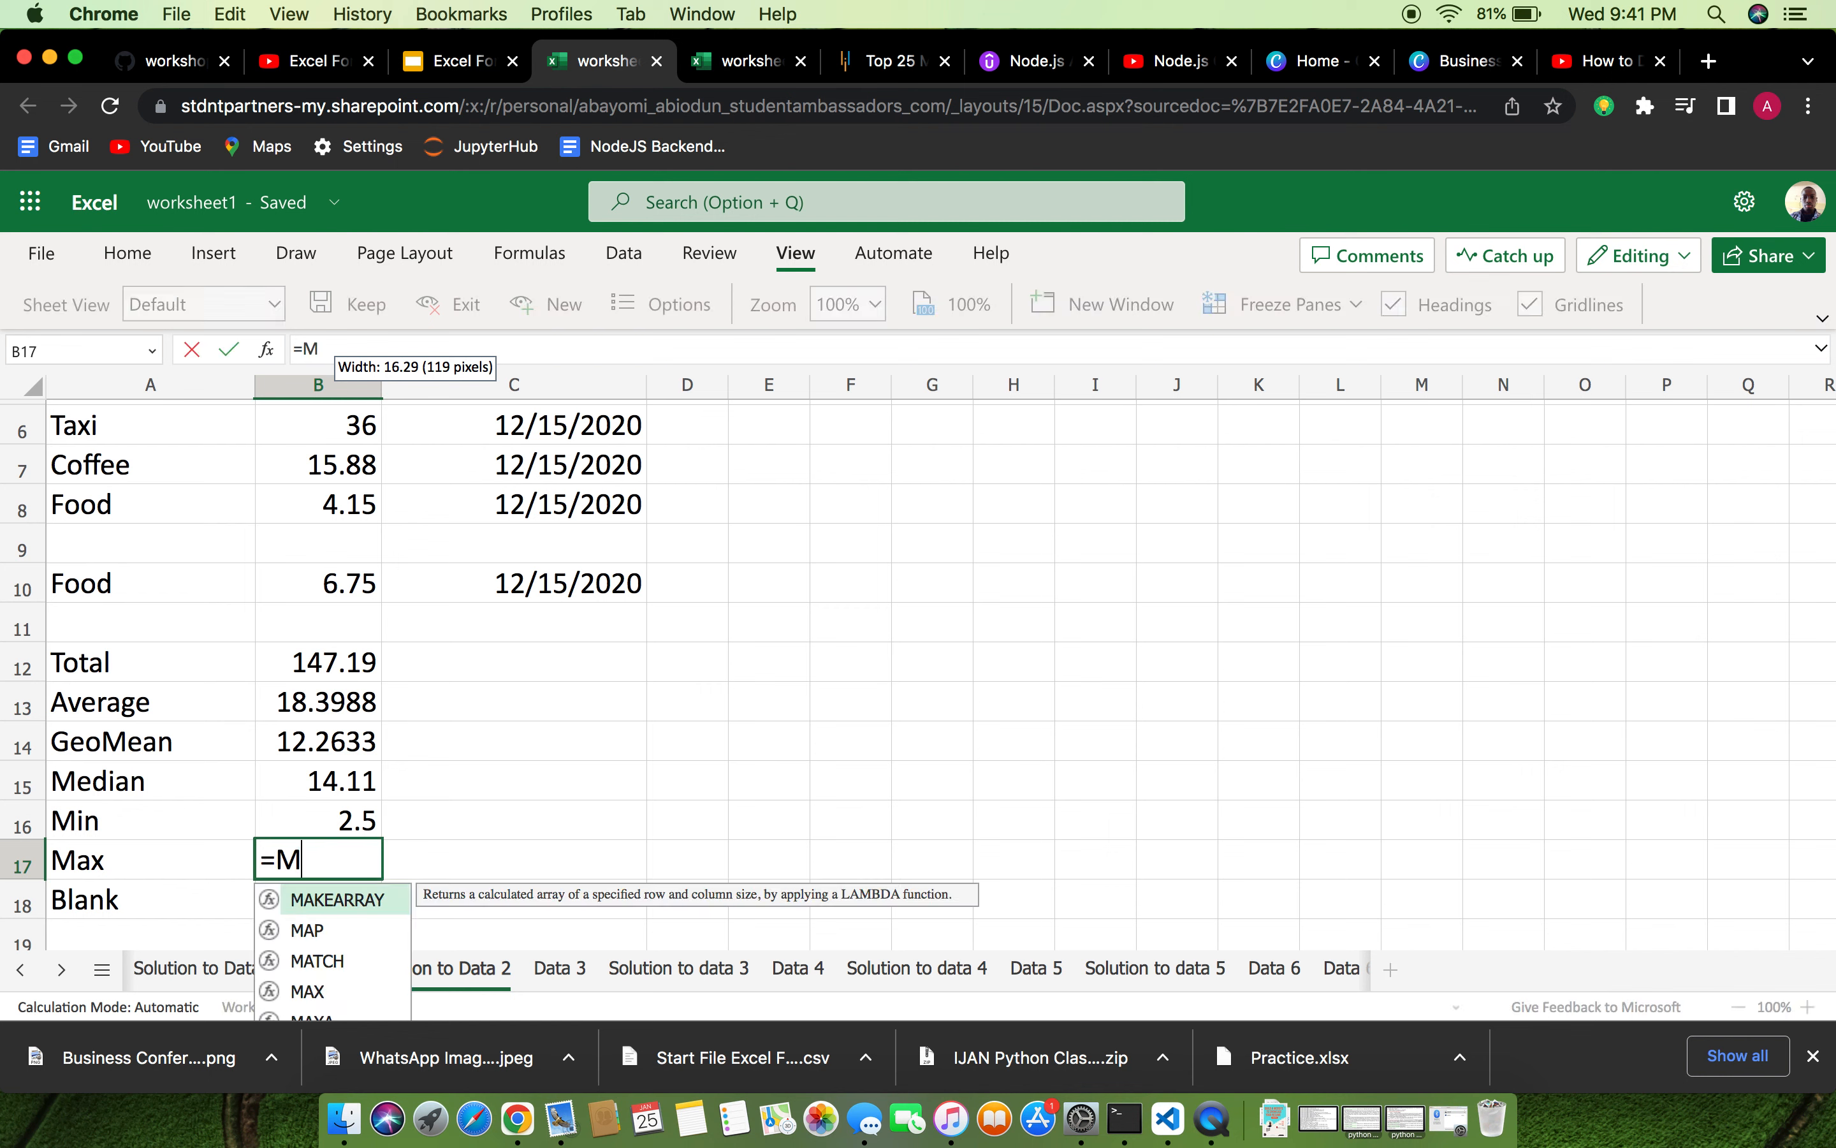
text(AX()
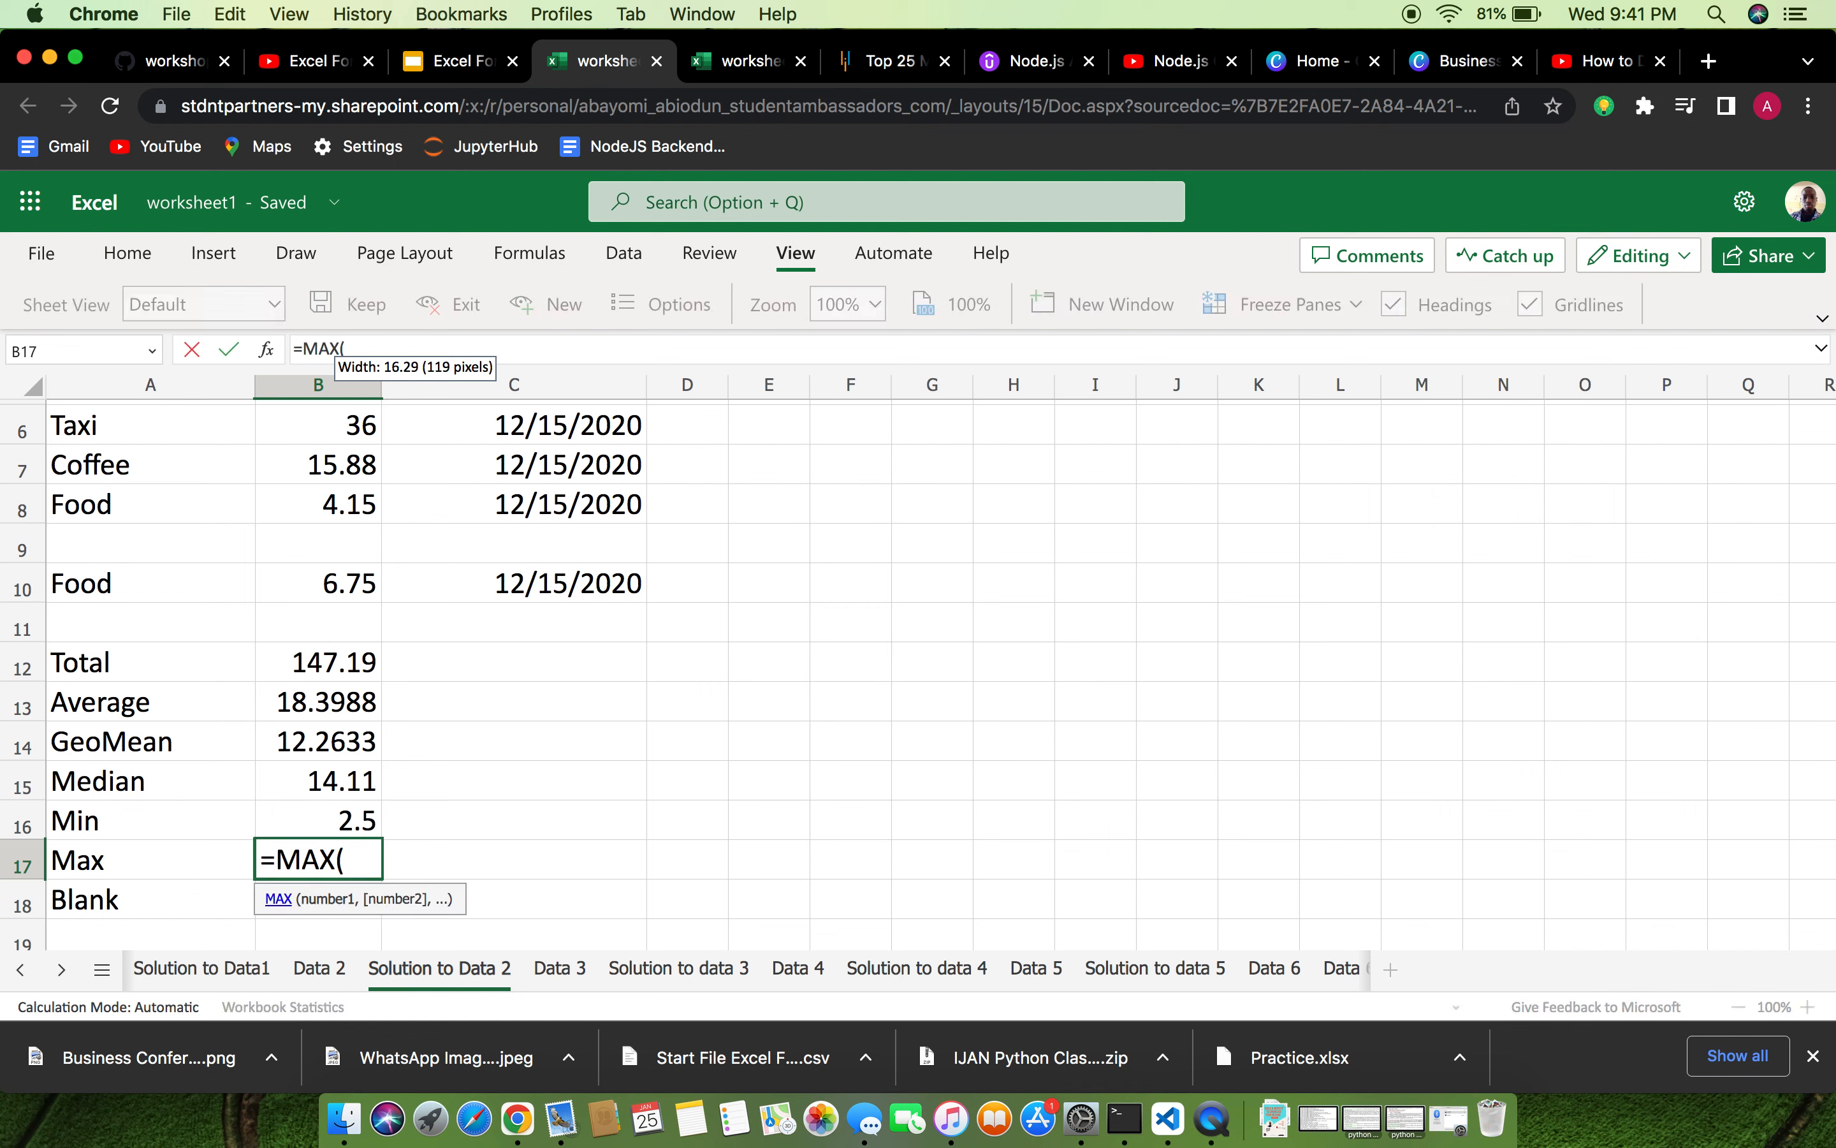
text(B2:B)
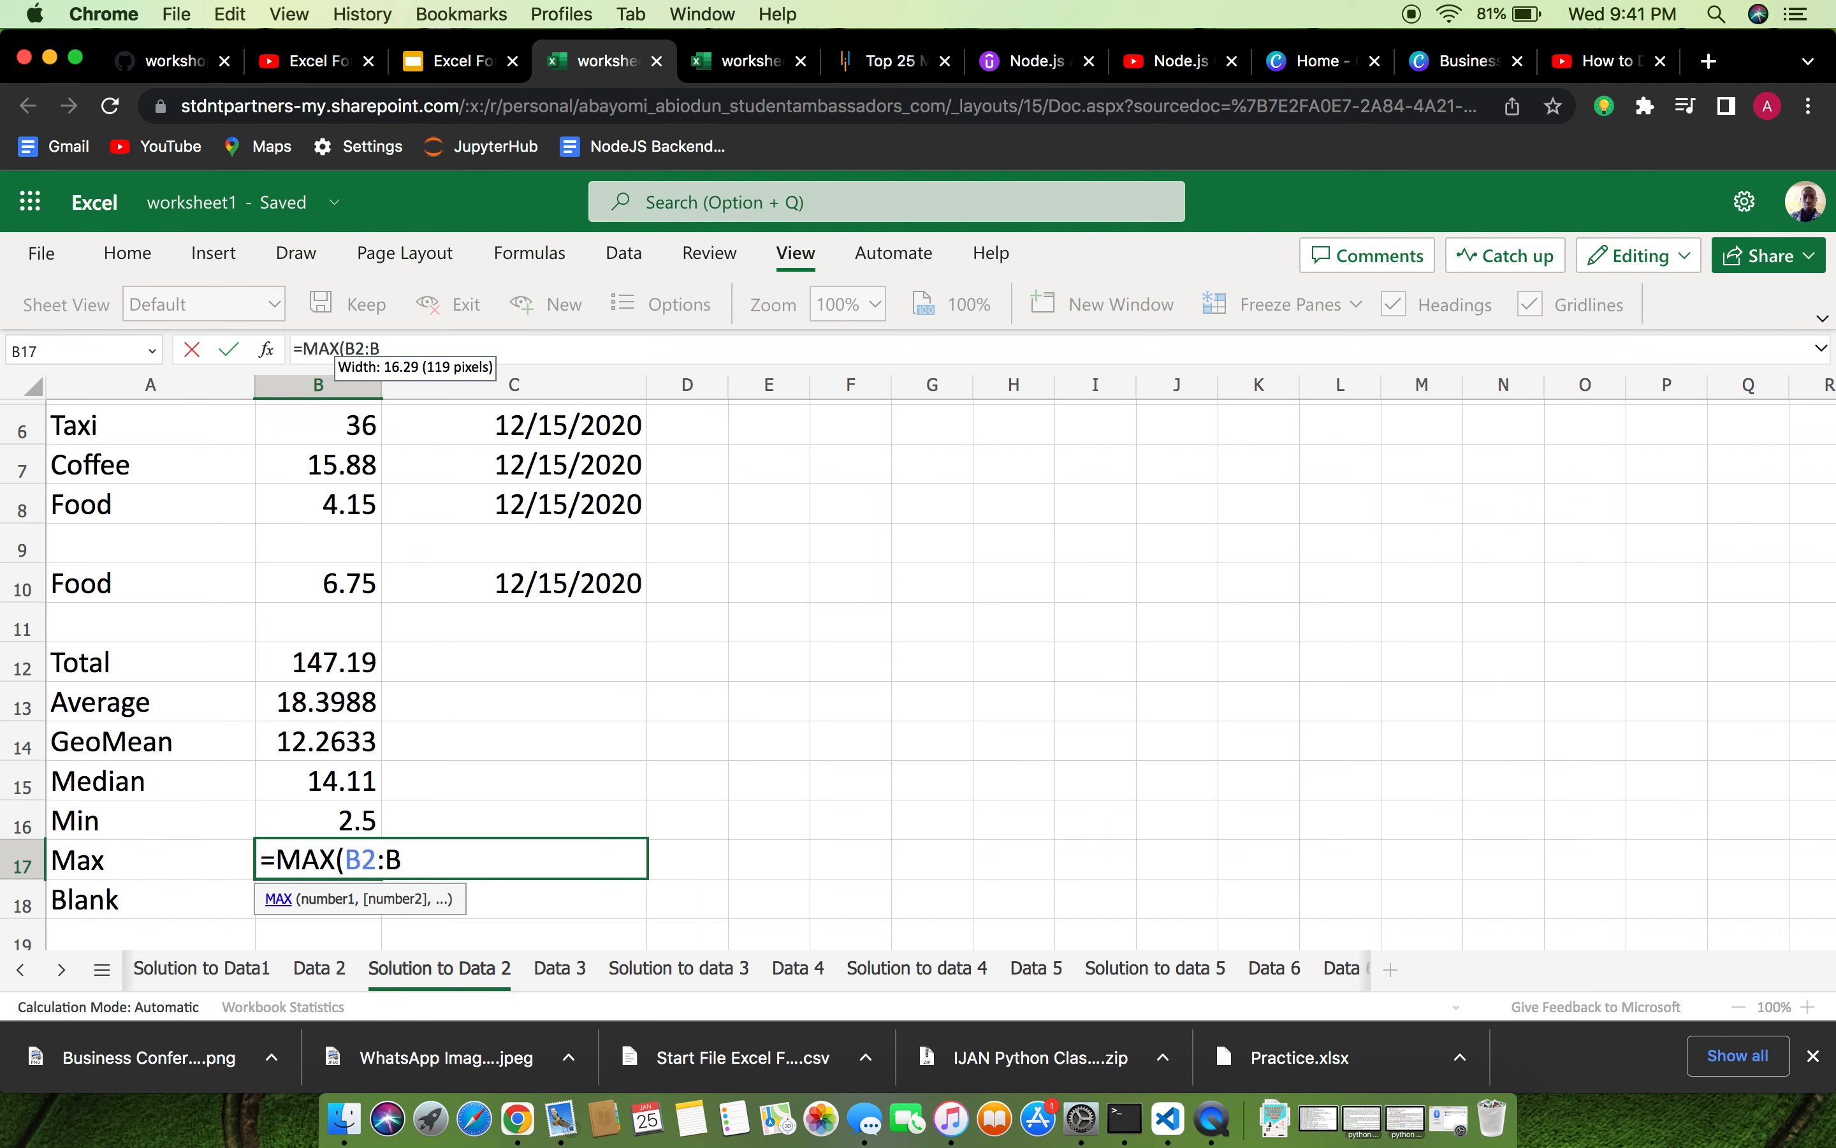
text(10)
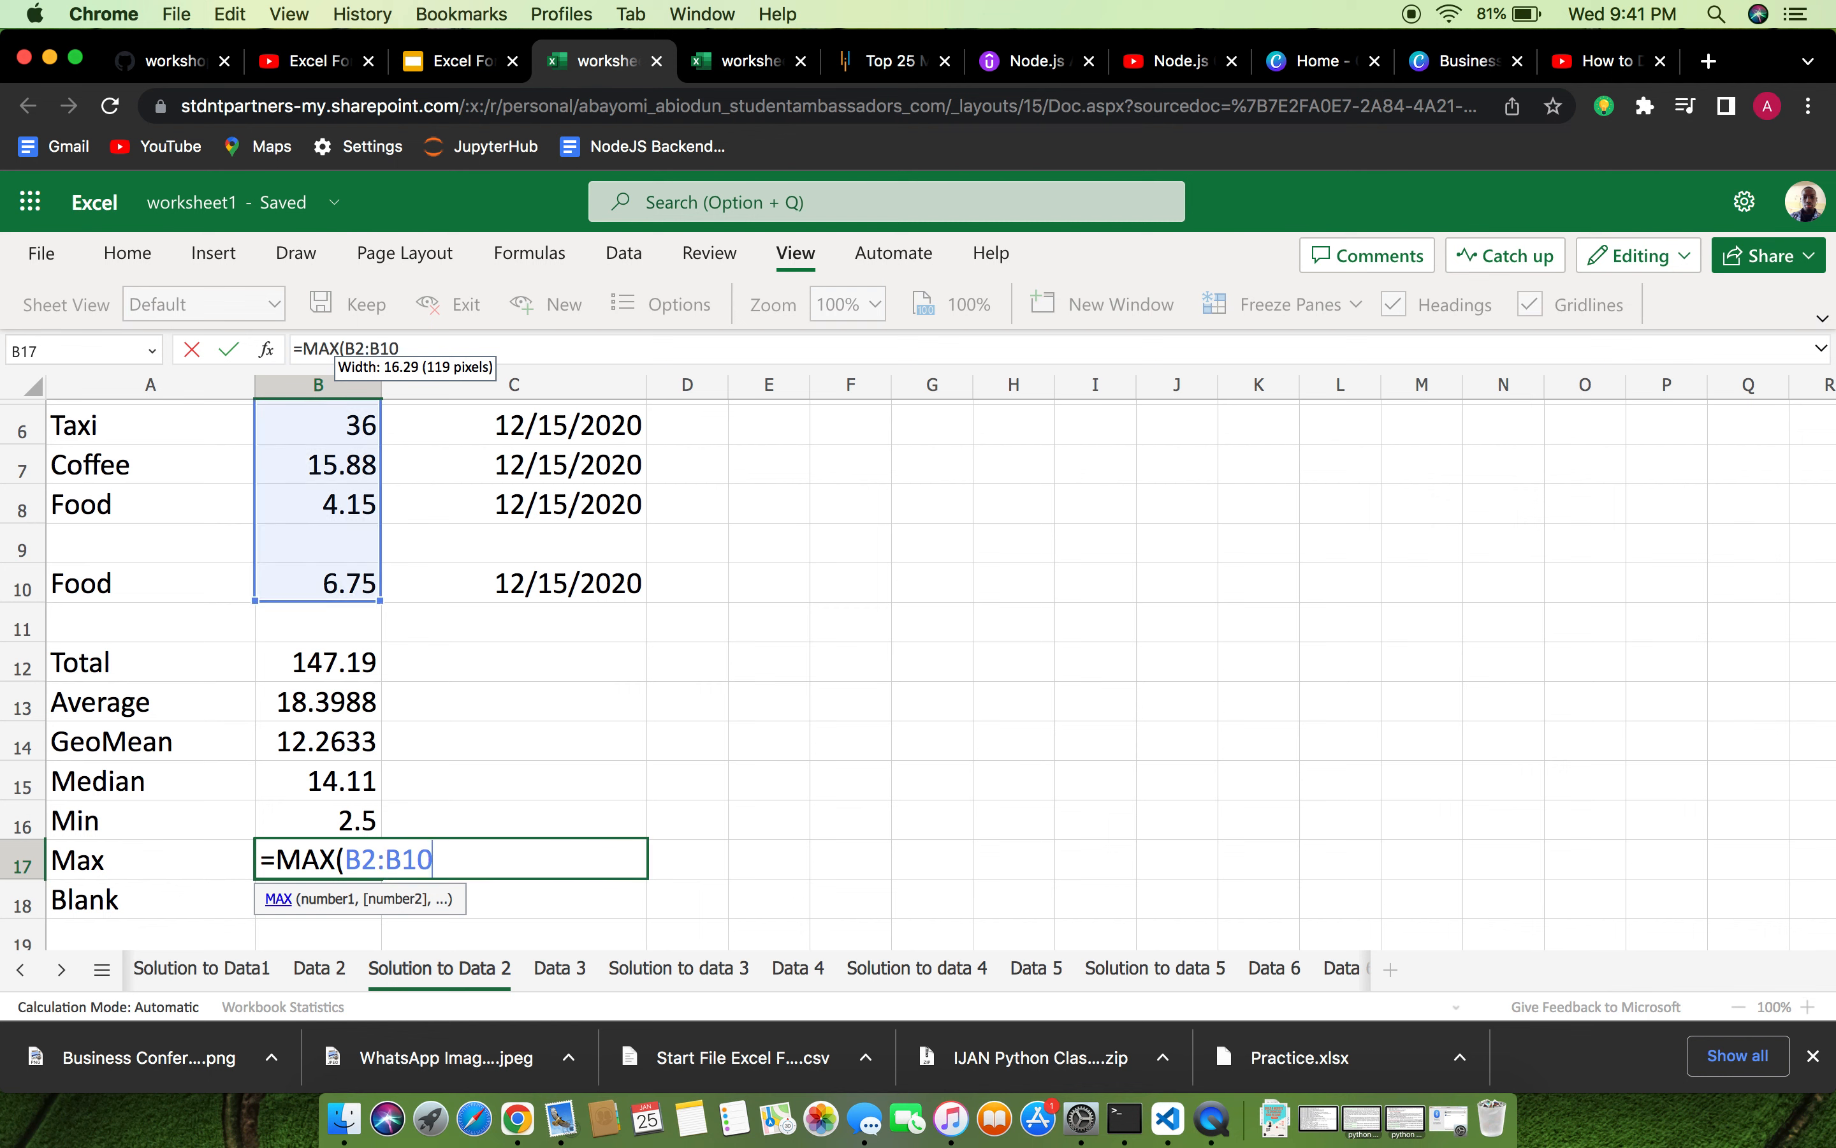
text())
key(Return)
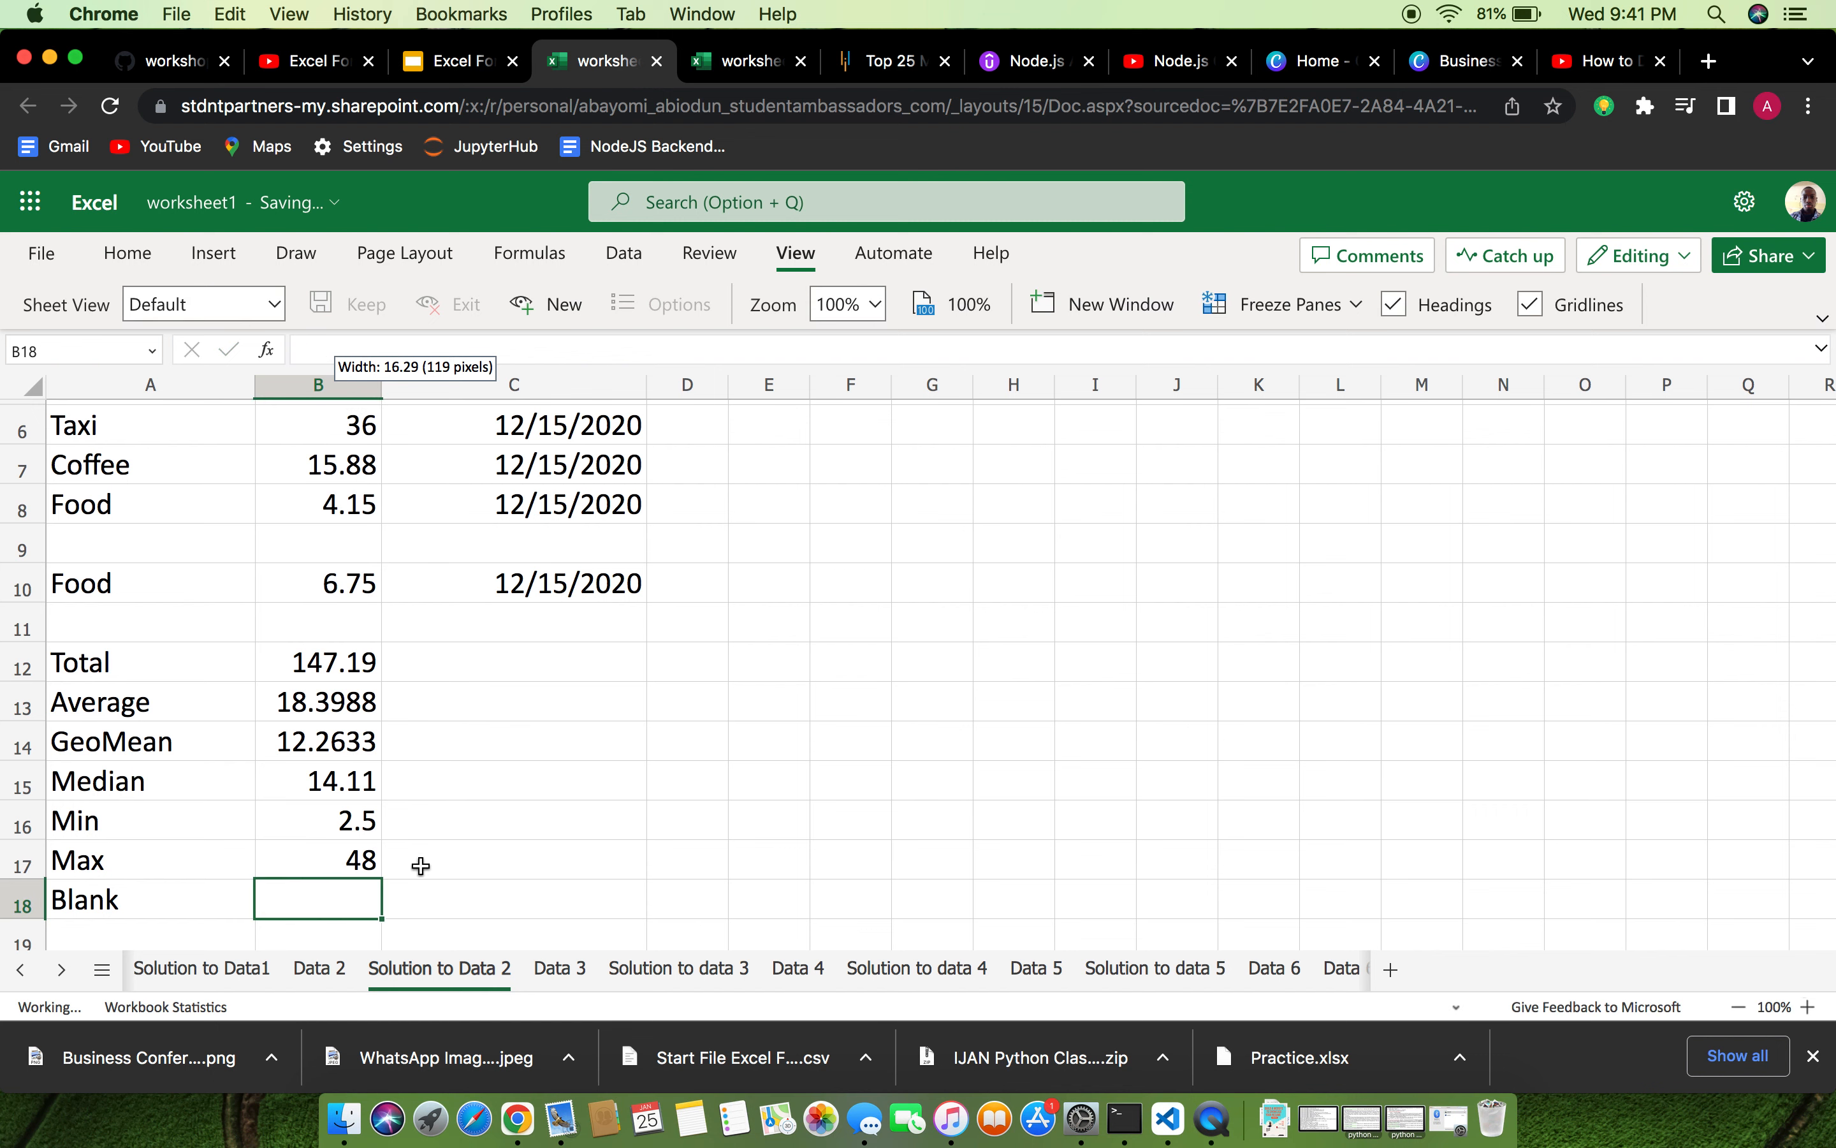
Check the Max formula in B17 and compare its result with the prices in B2:B10.
click(373, 861)
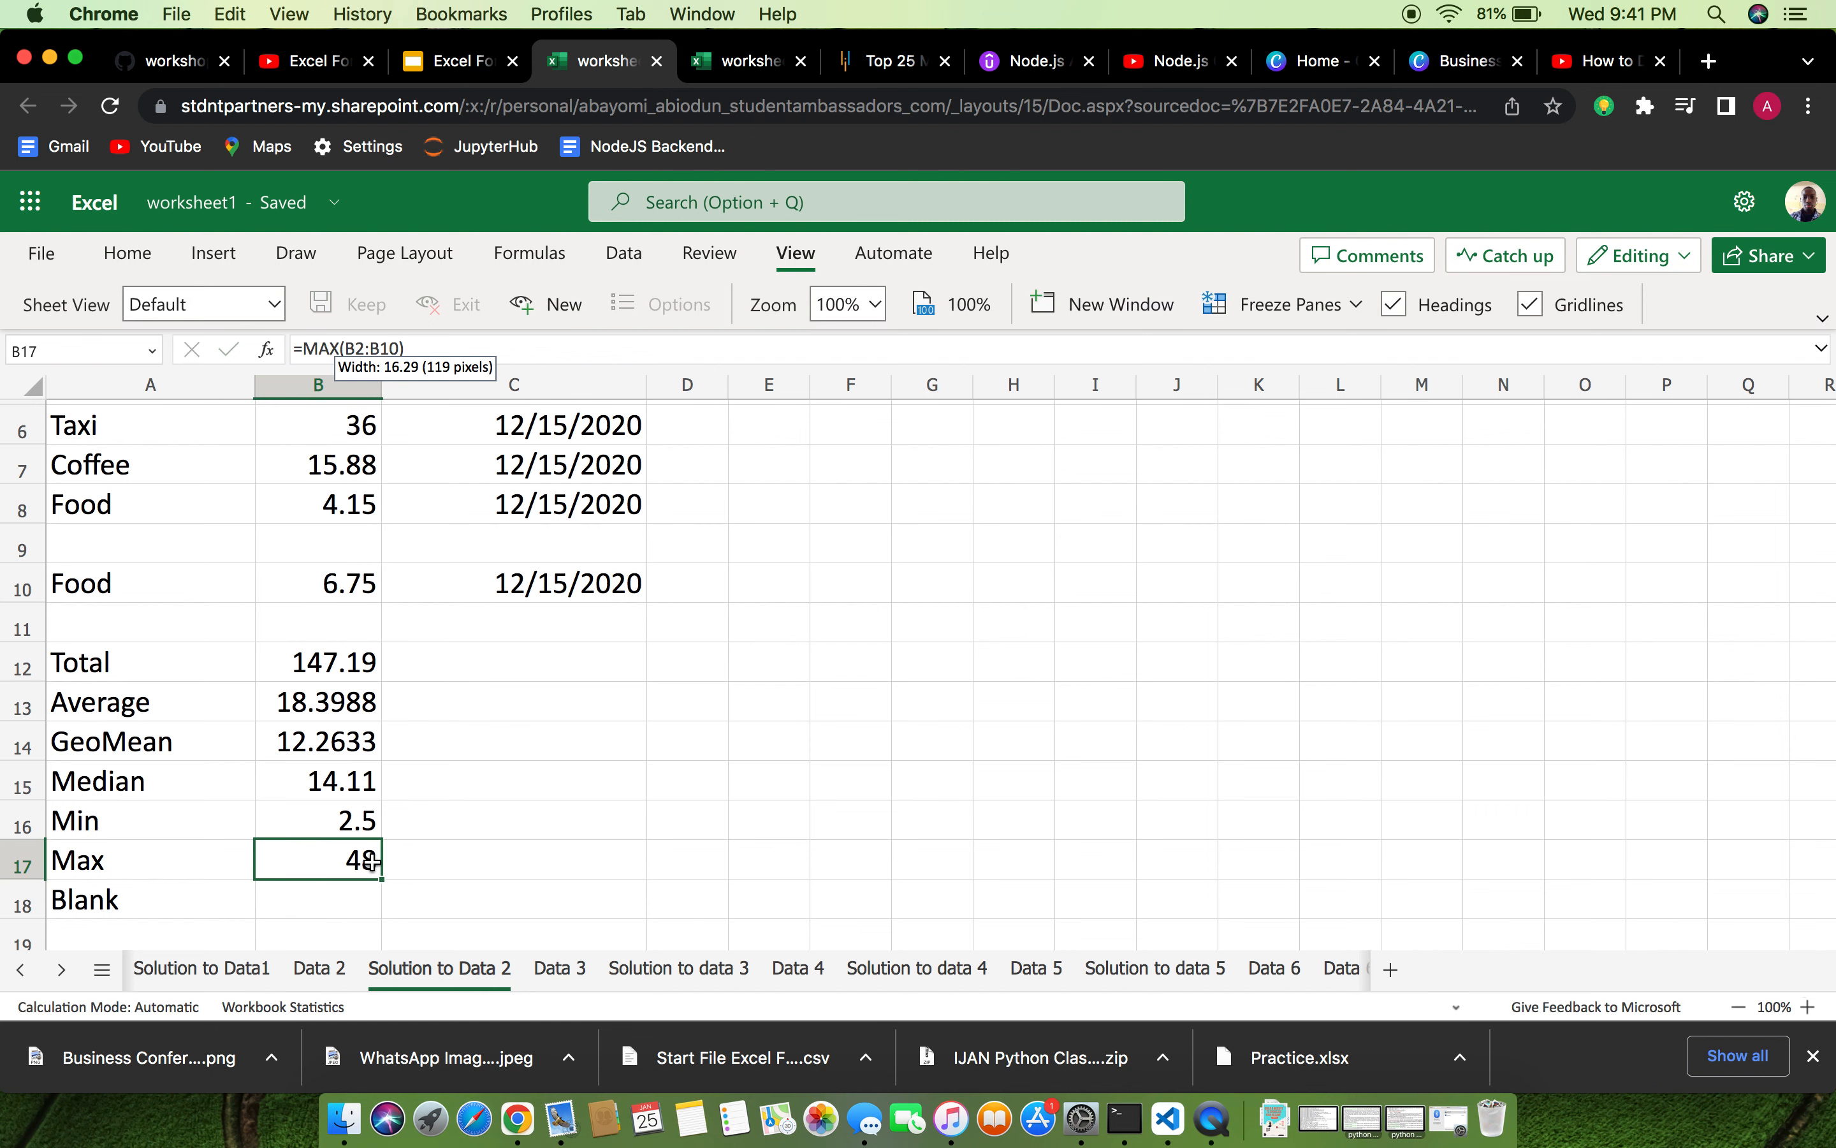
scroll(412, 860, up, 3)
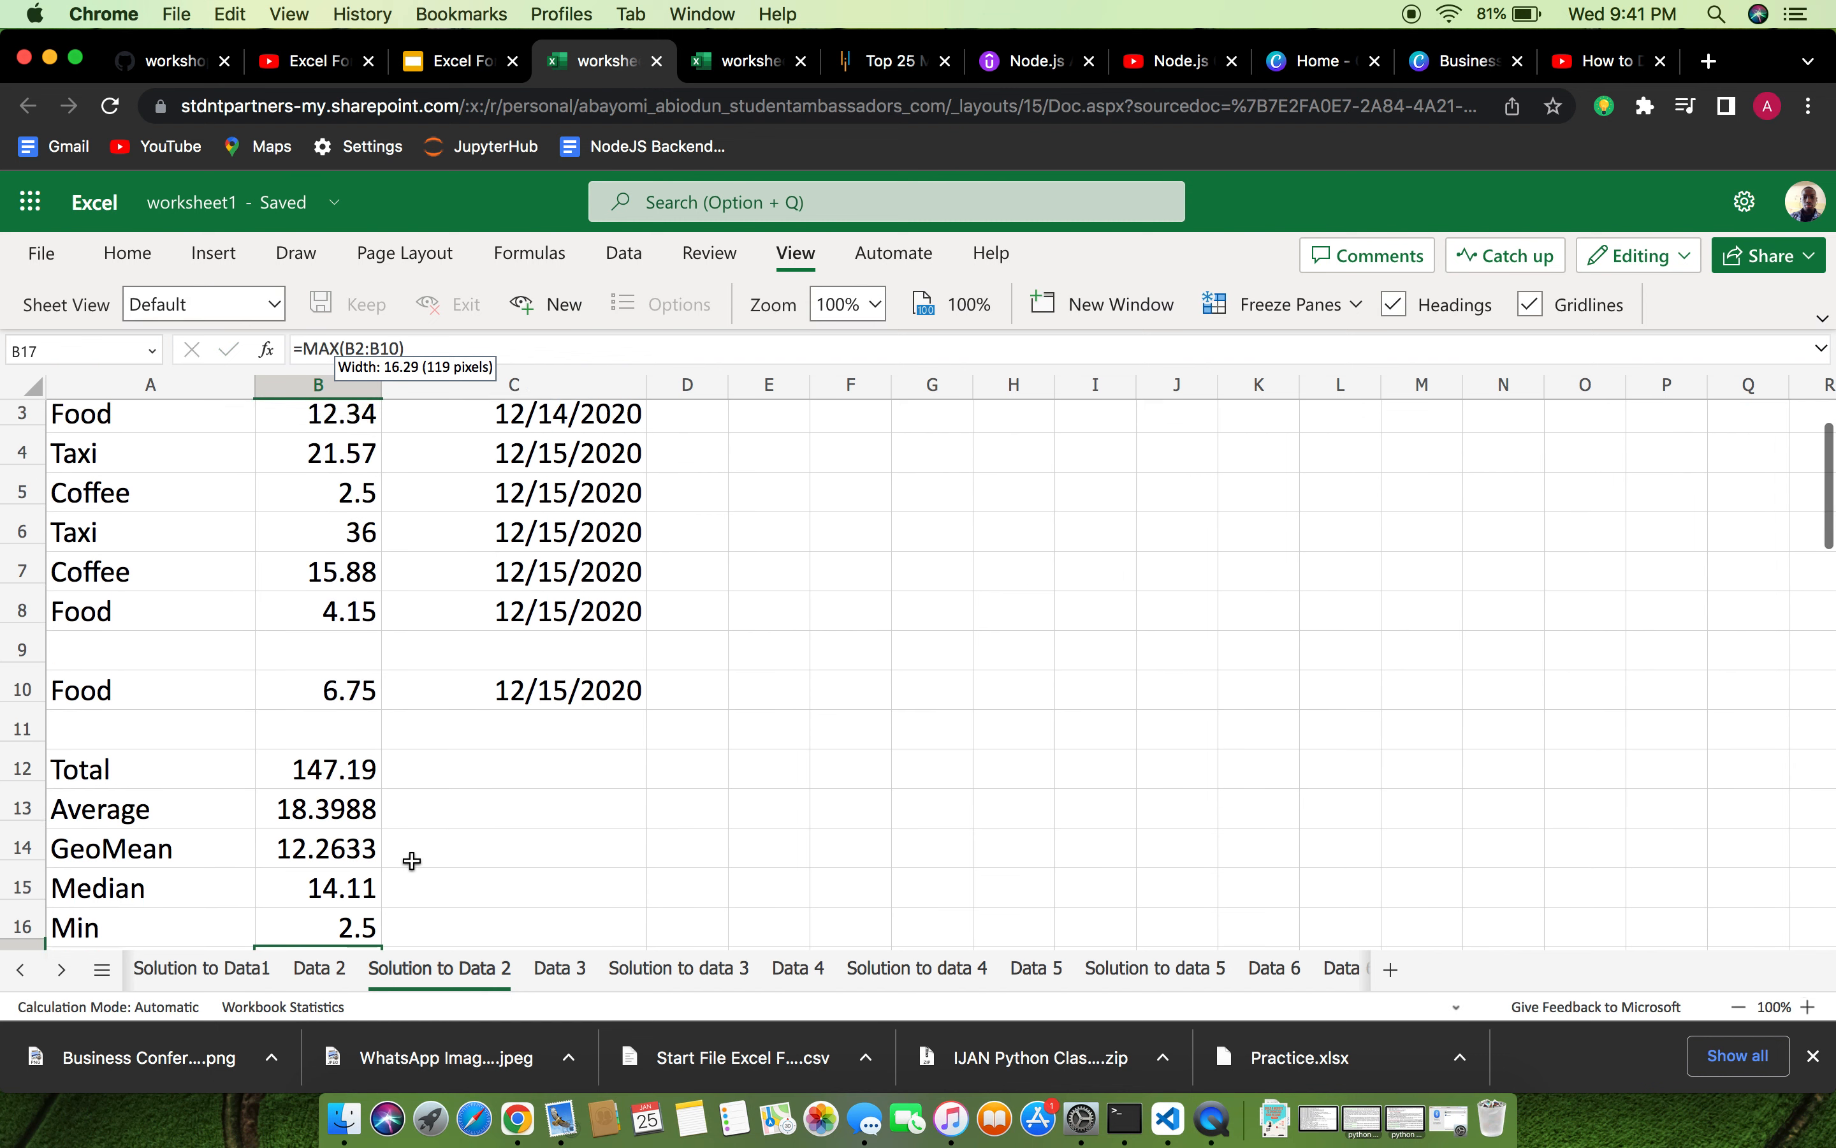
scroll(412, 860, up, 2)
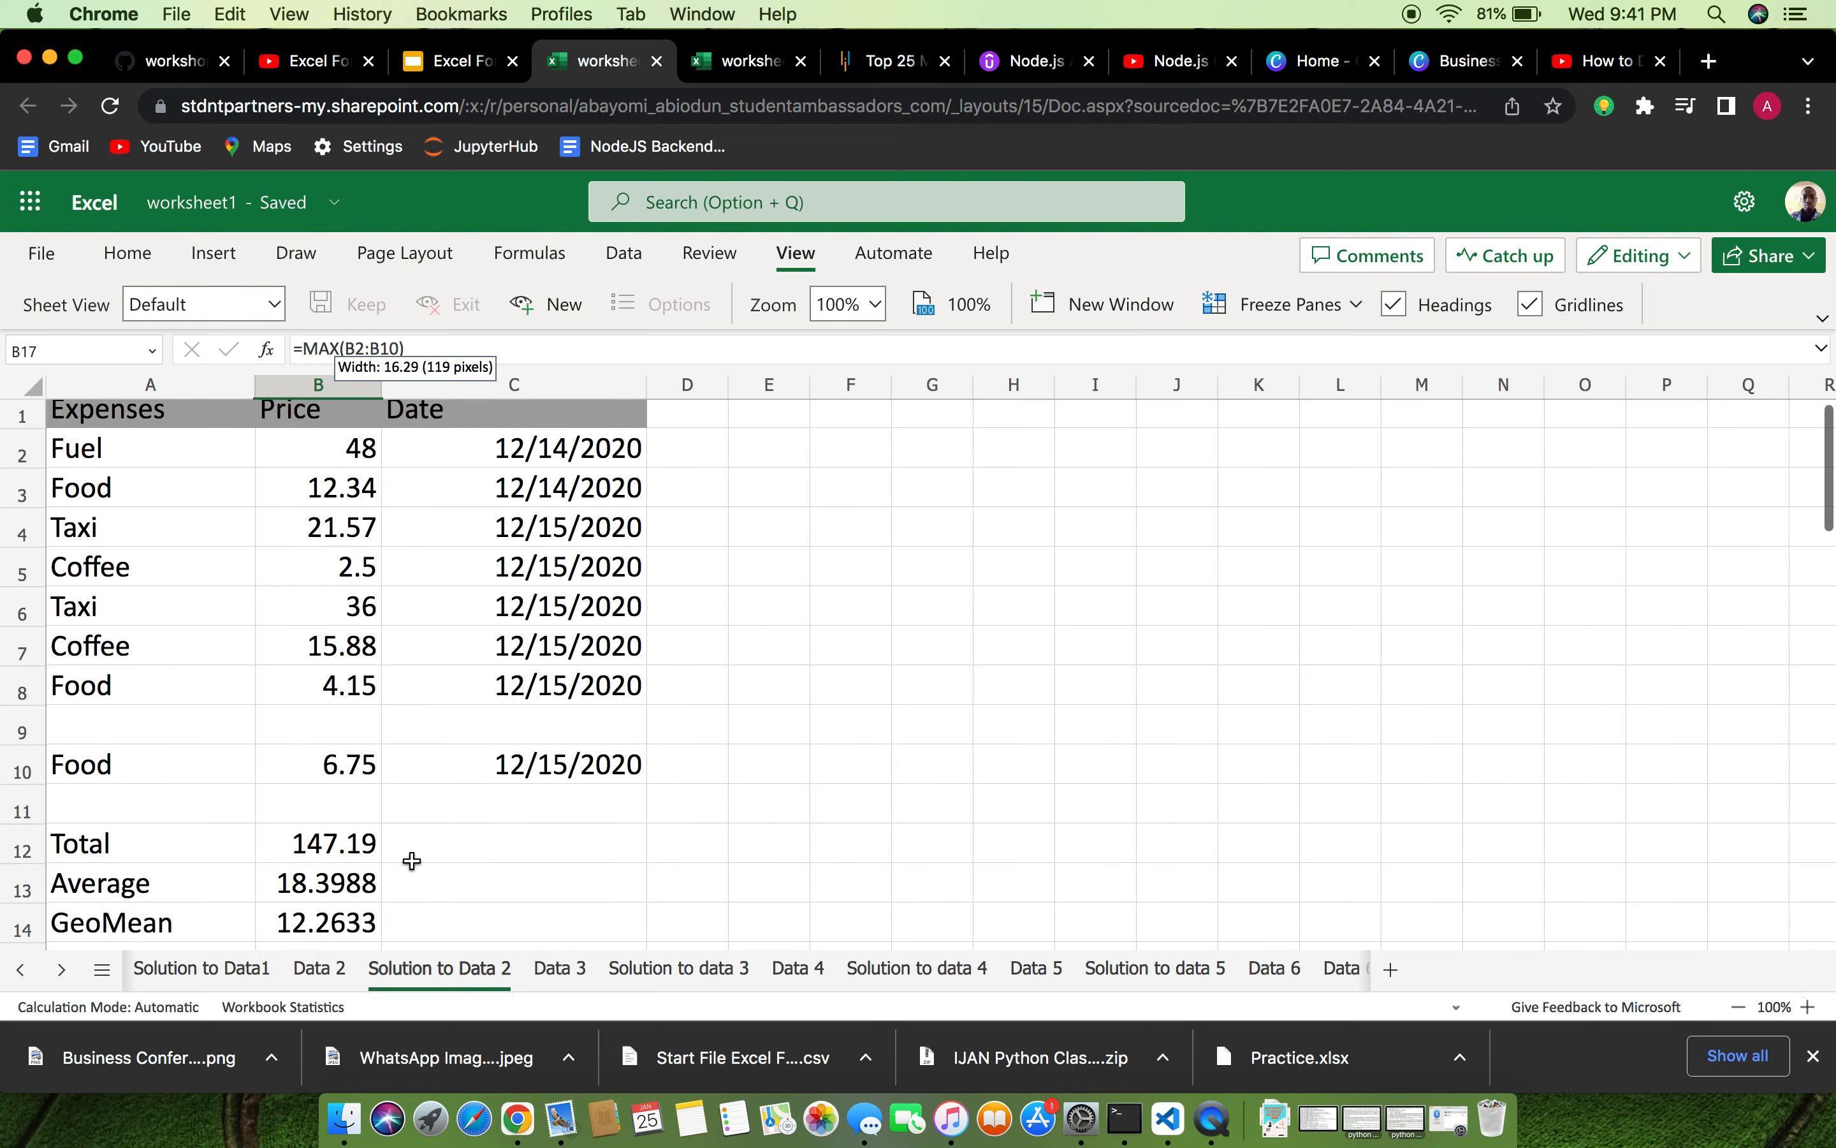
scroll(412, 860, down, 3)
scroll(414, 861, up, 3)
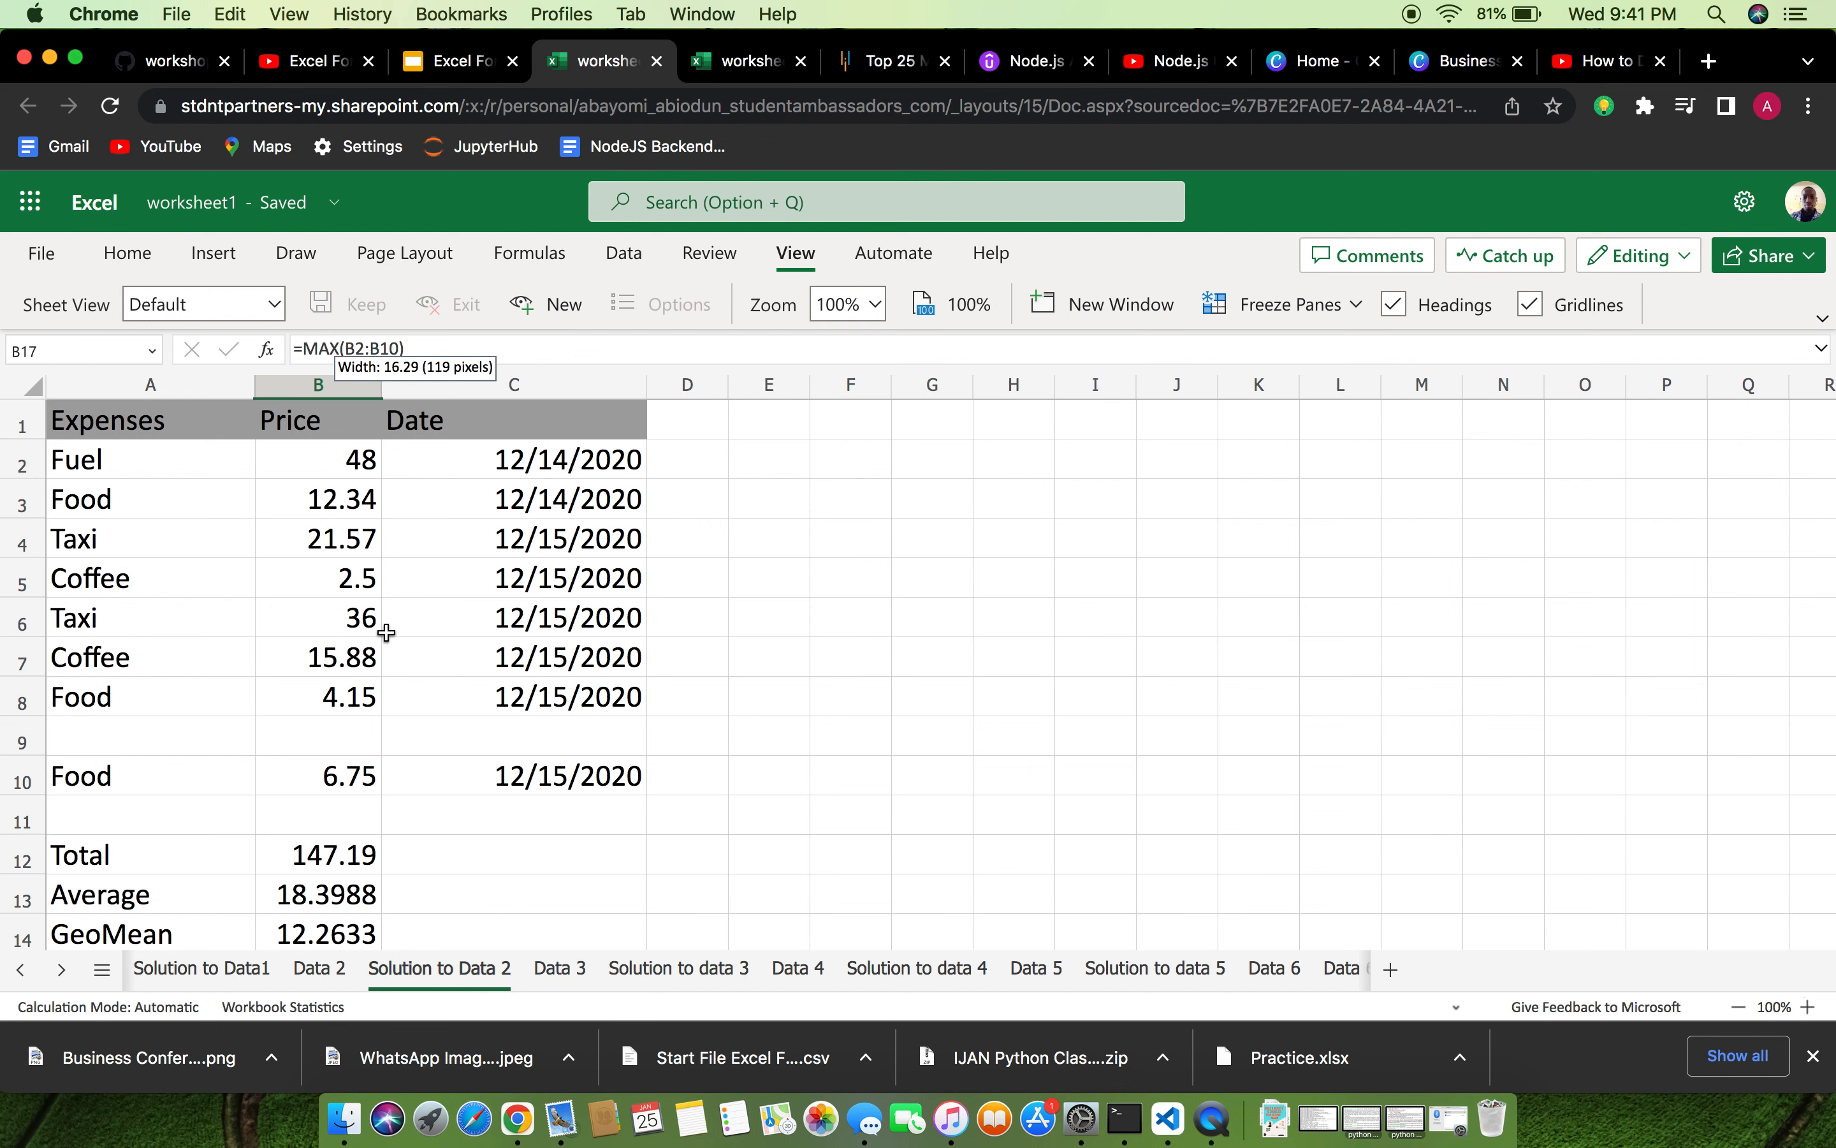
Enter =COUNTBLANK(B2:B10) as the Blank count in cell B18.
scroll(386, 633, down, 10)
click(290, 562)
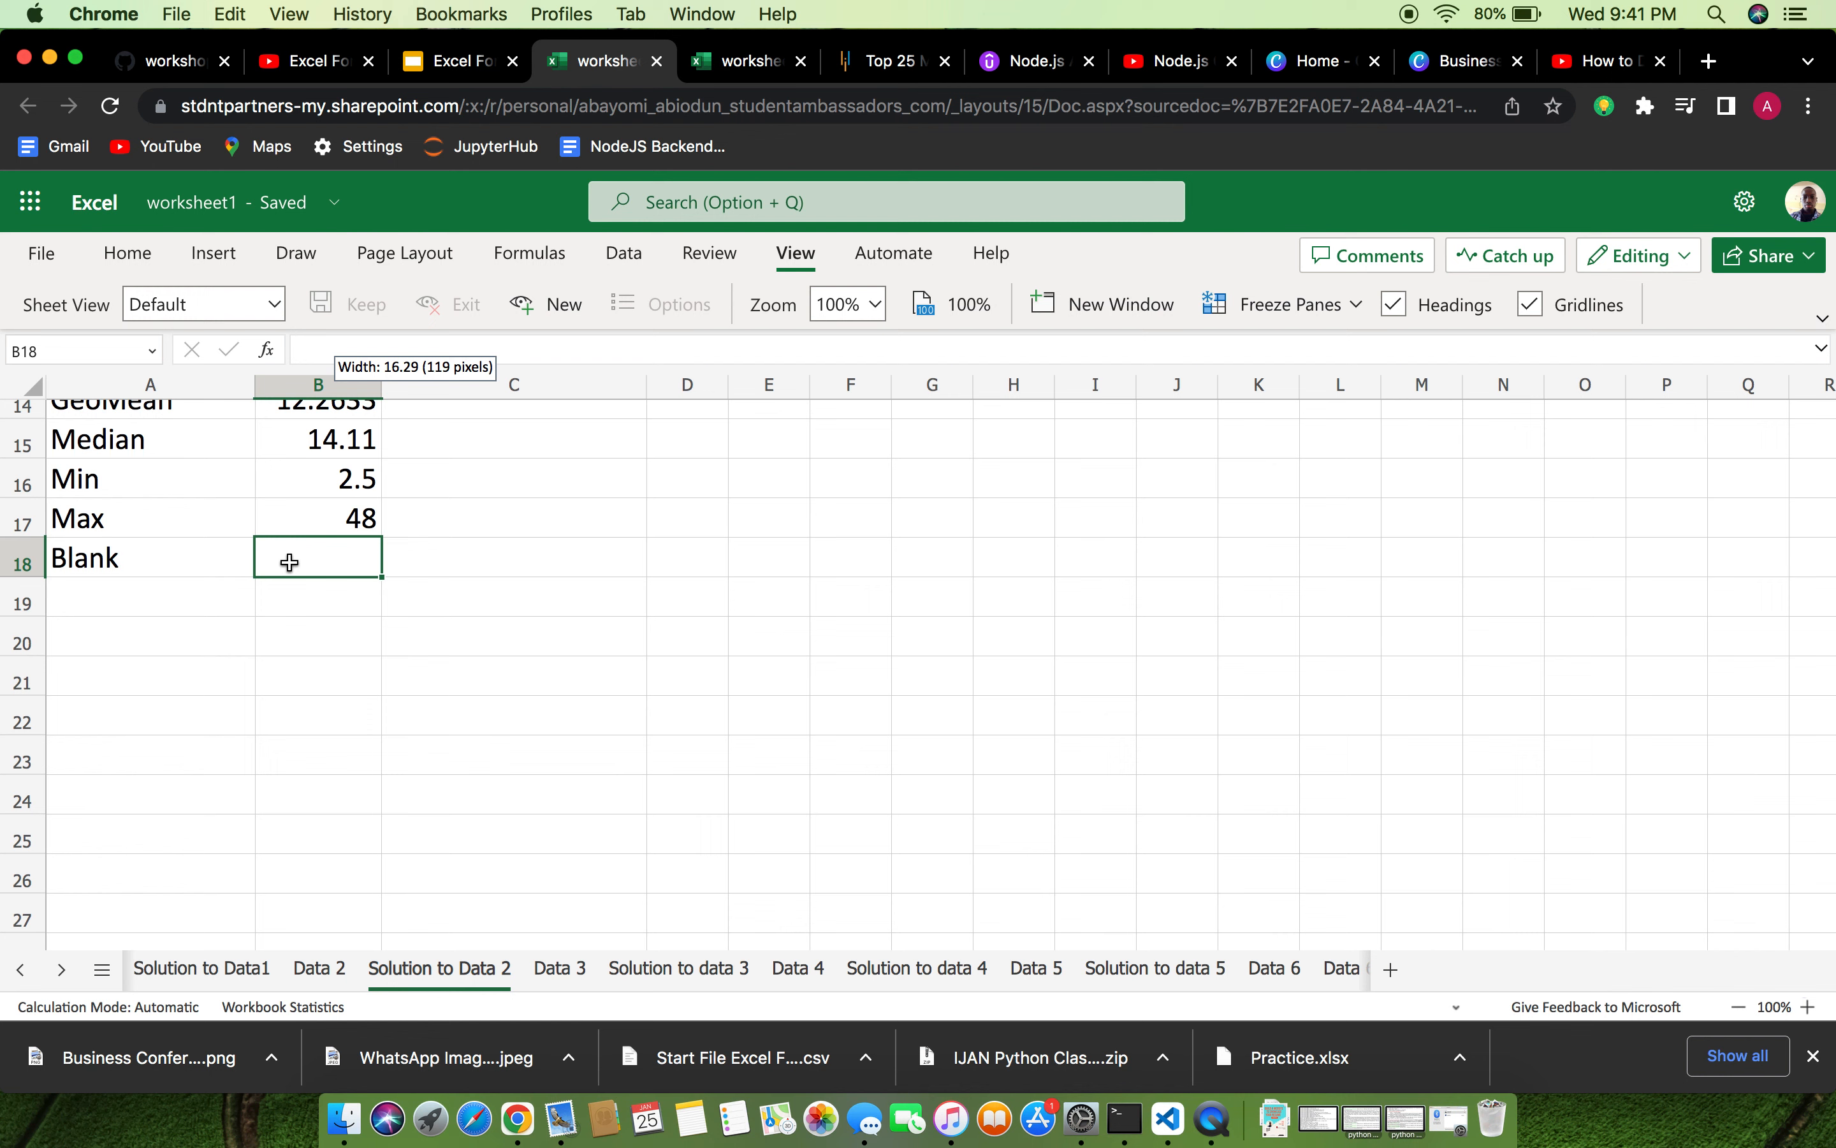
text(COUN)
key(BackSpace)
key(BackSpace)
key(BackSpace)
key(BackSpace)
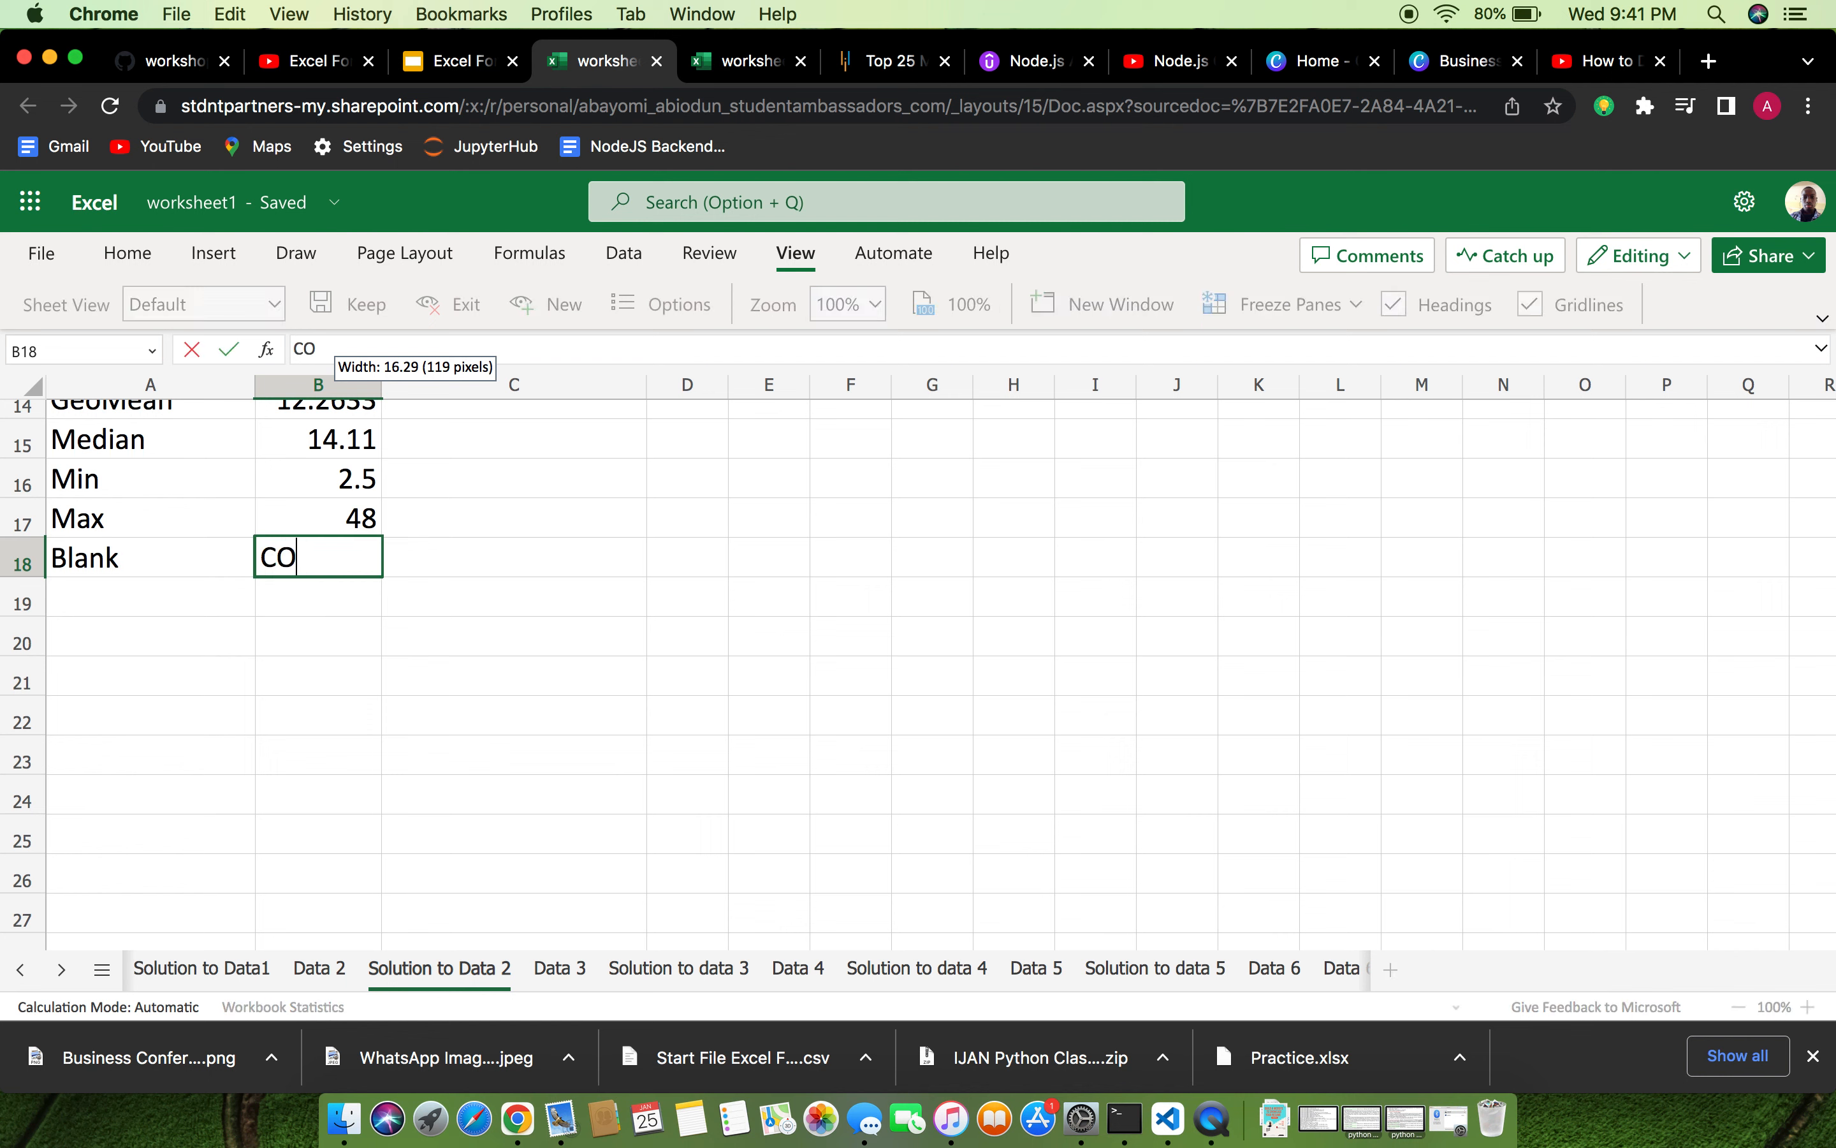
text(=COU)
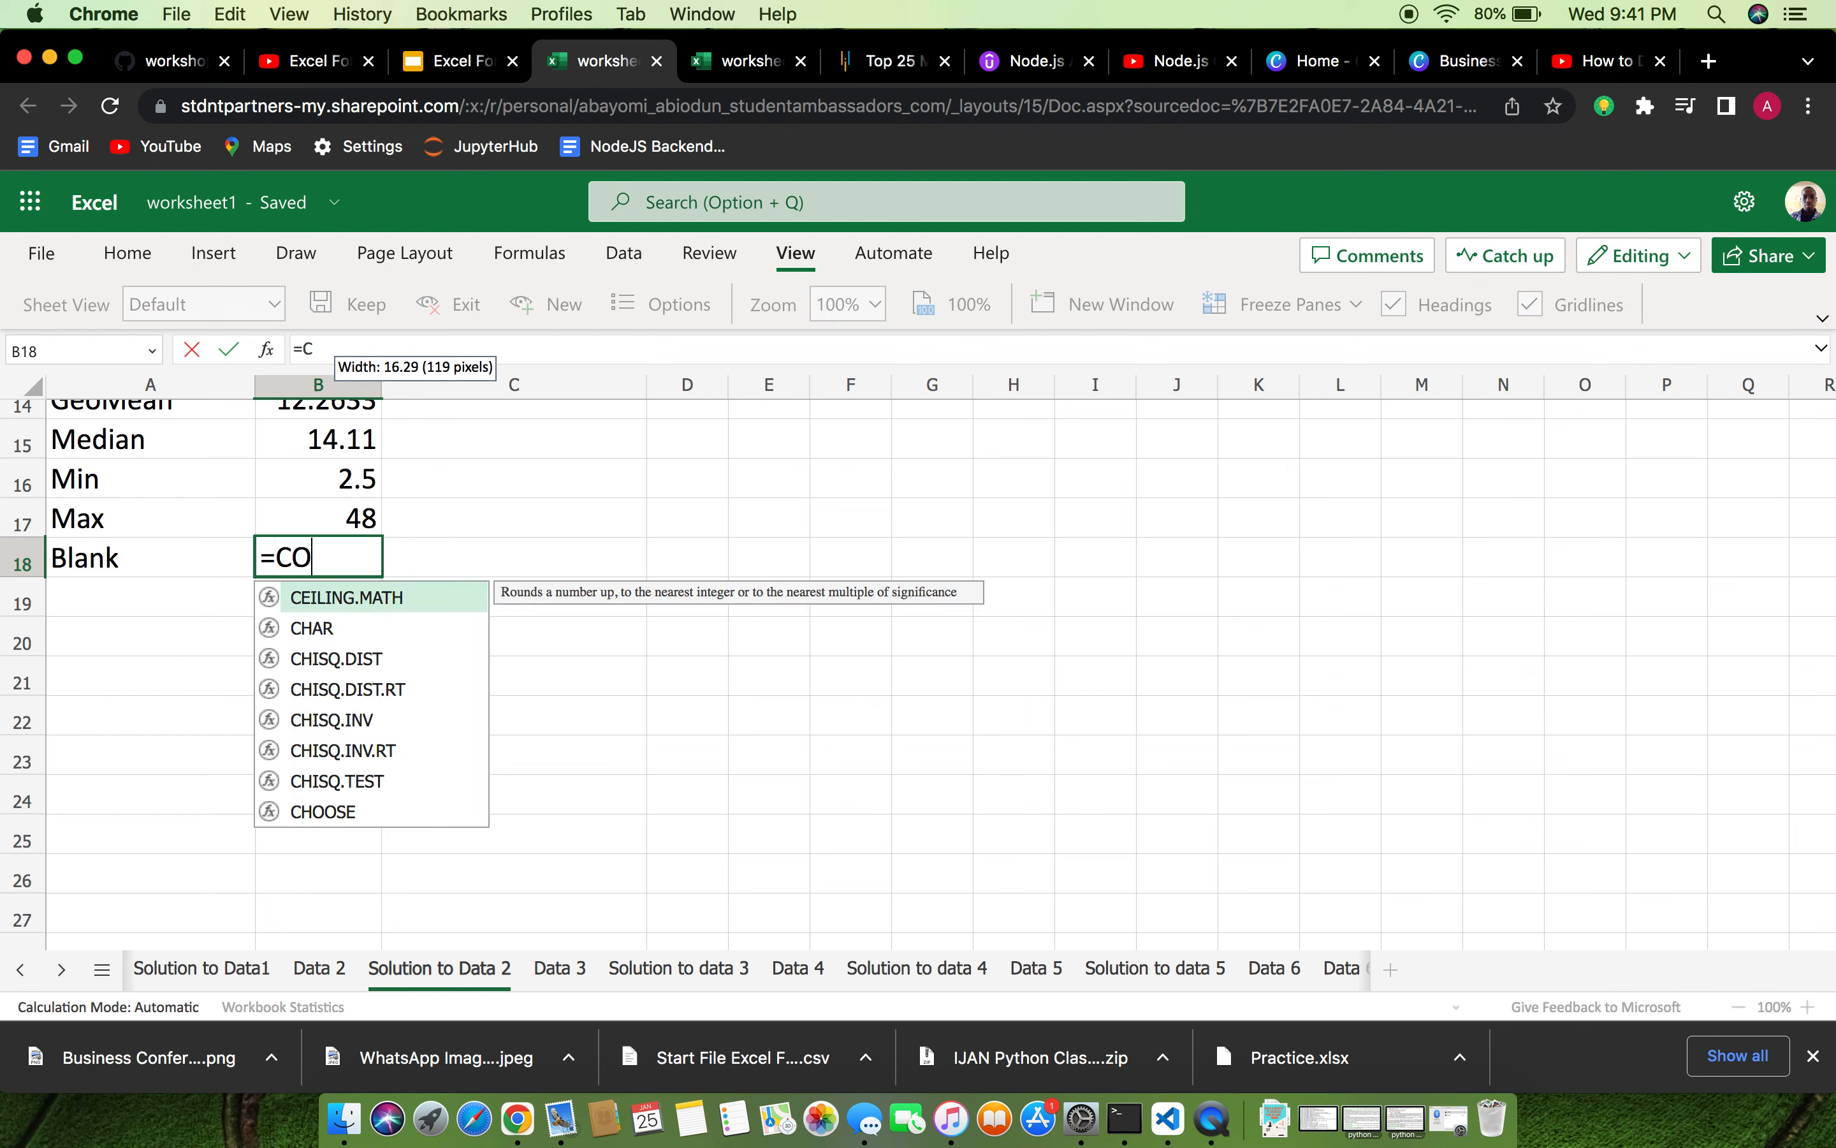
text(N)
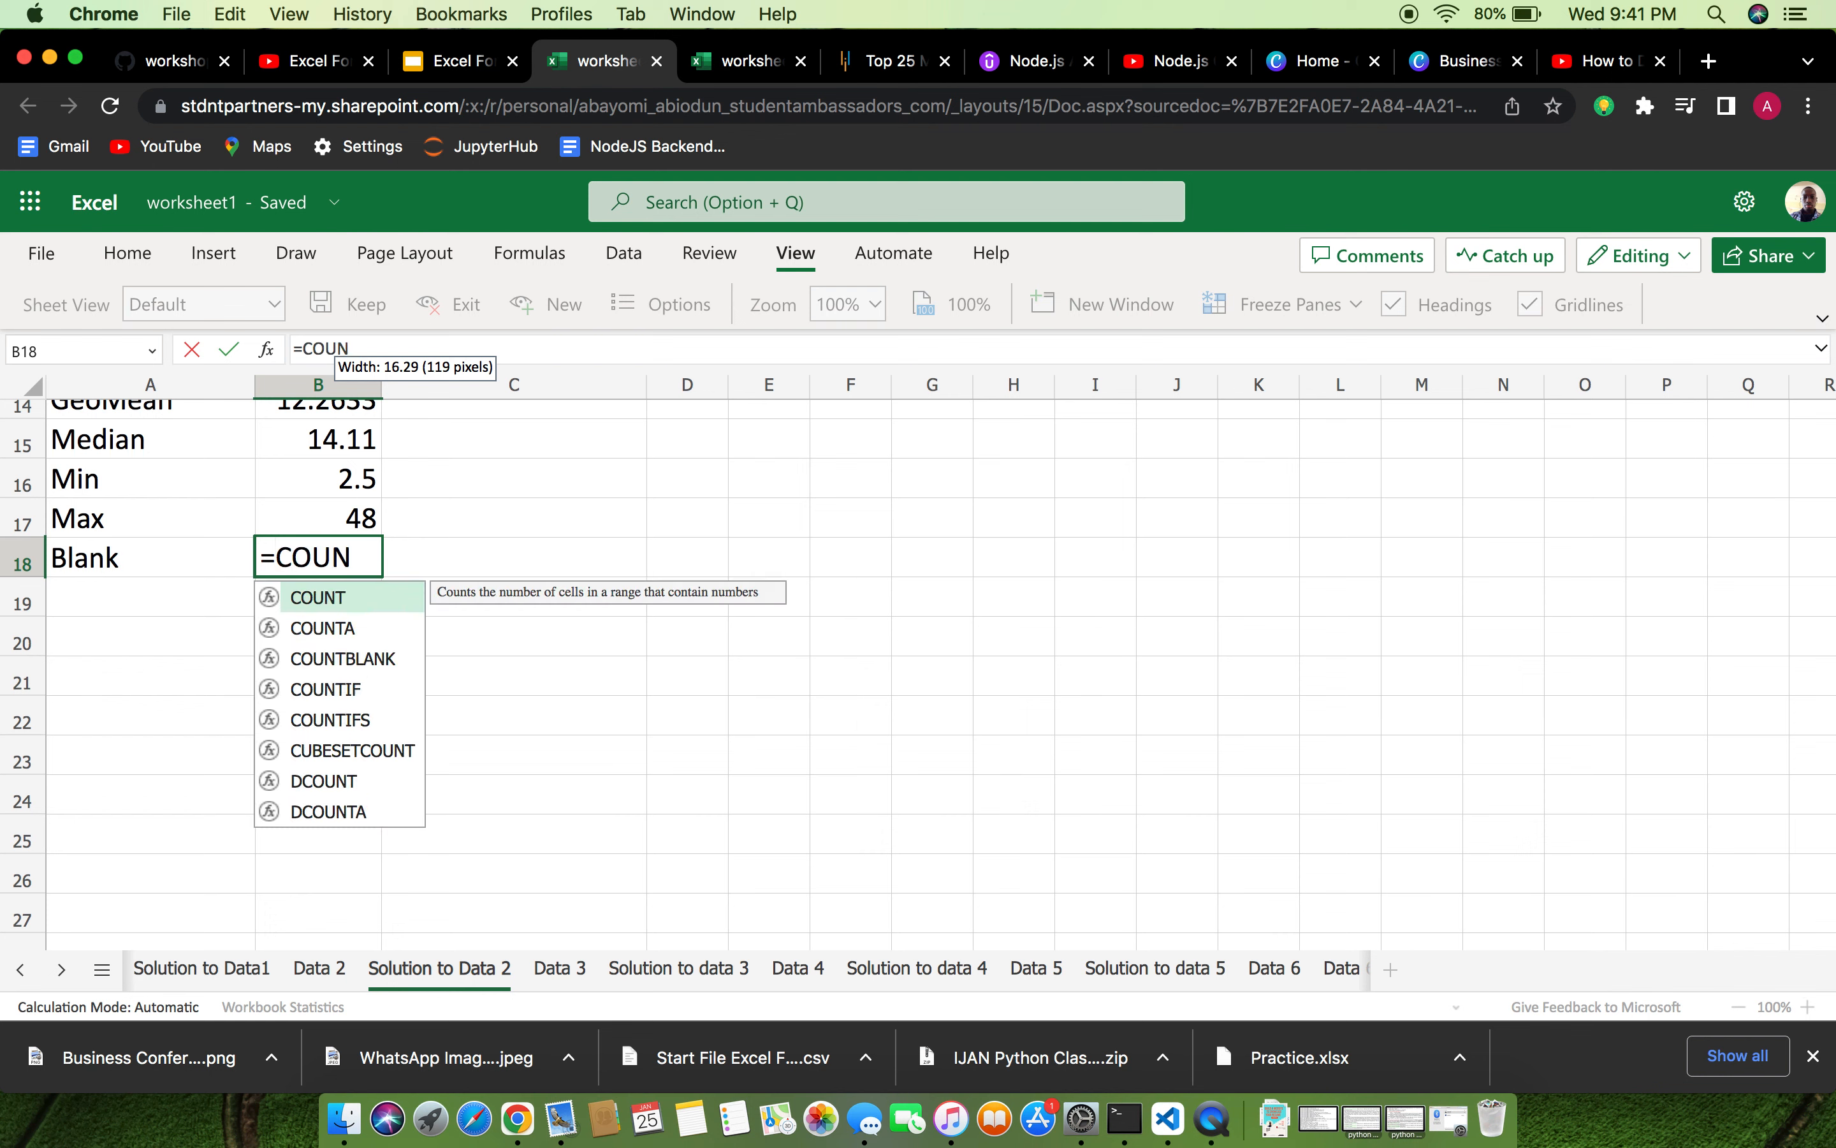
text(TBLAN)
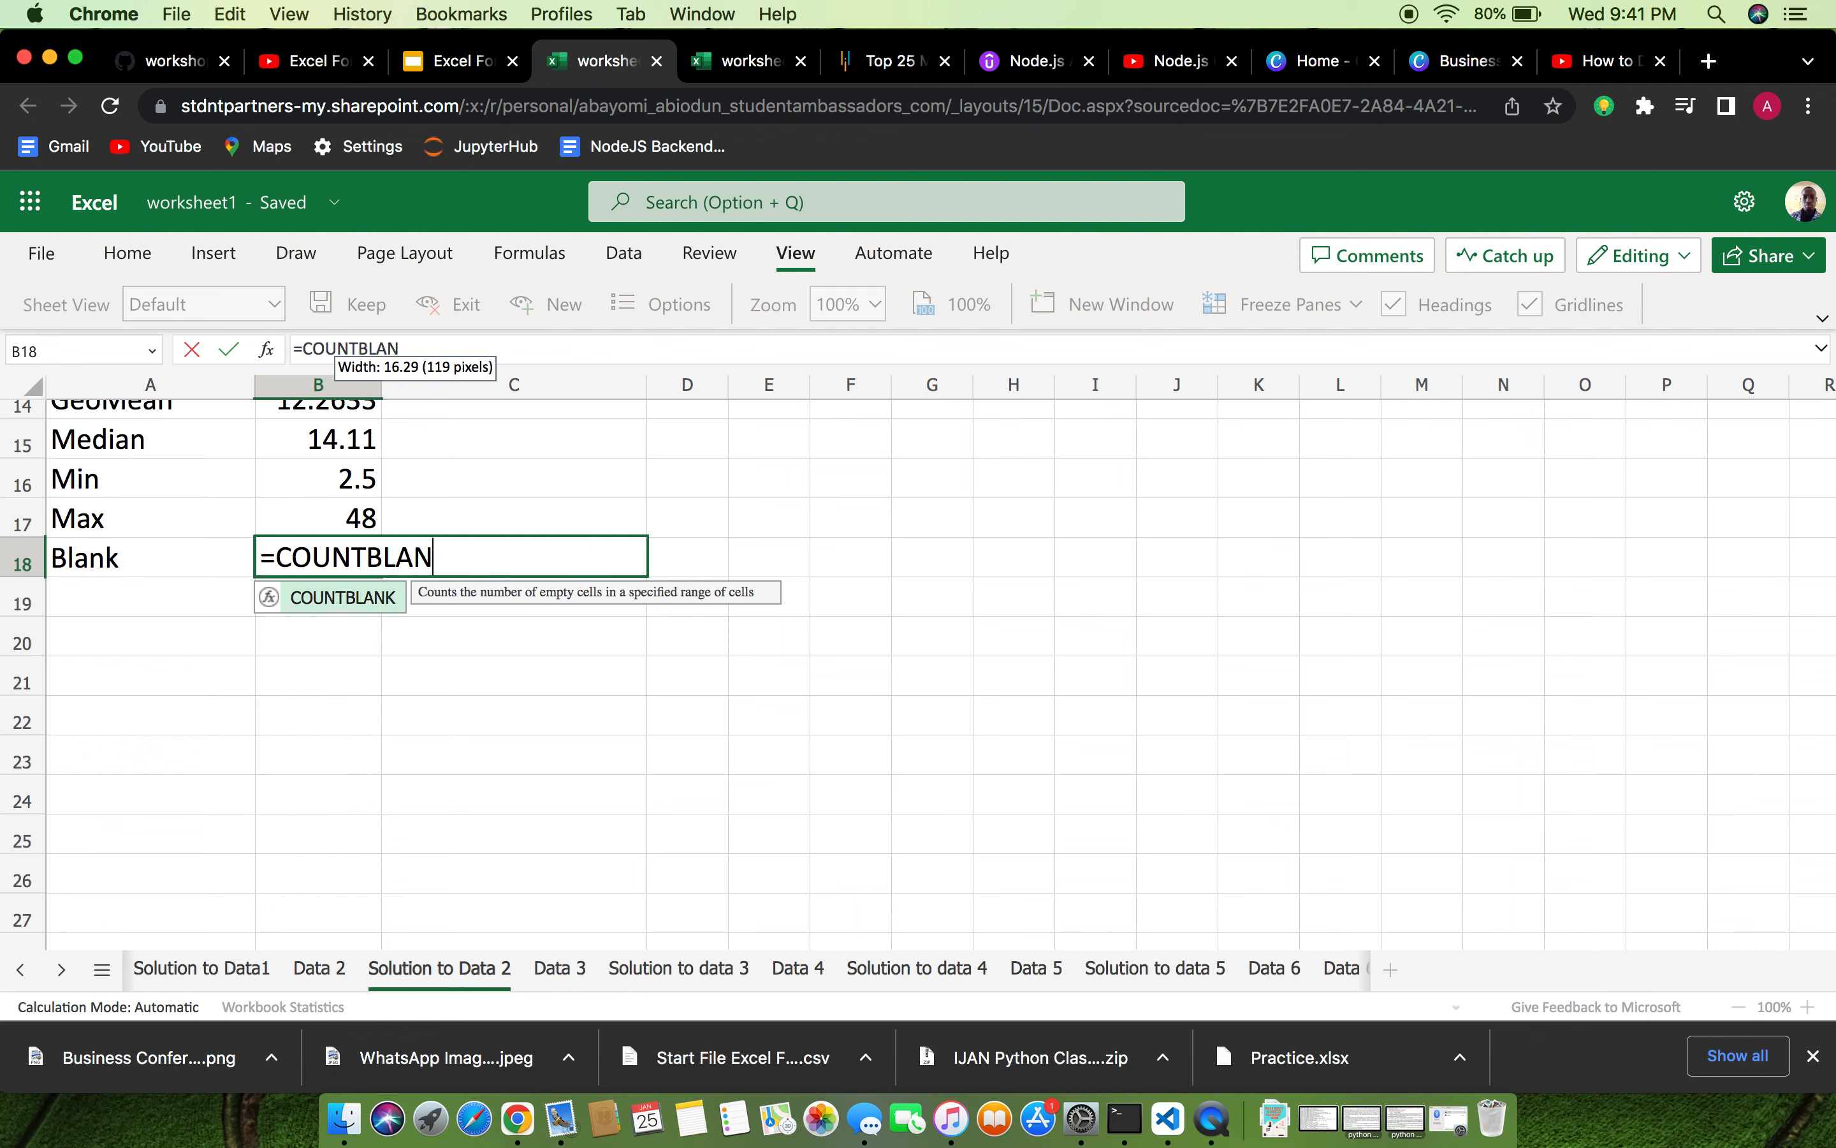
text(K(B2)
key(BackSpace)
text(L)
key(BackSpace)
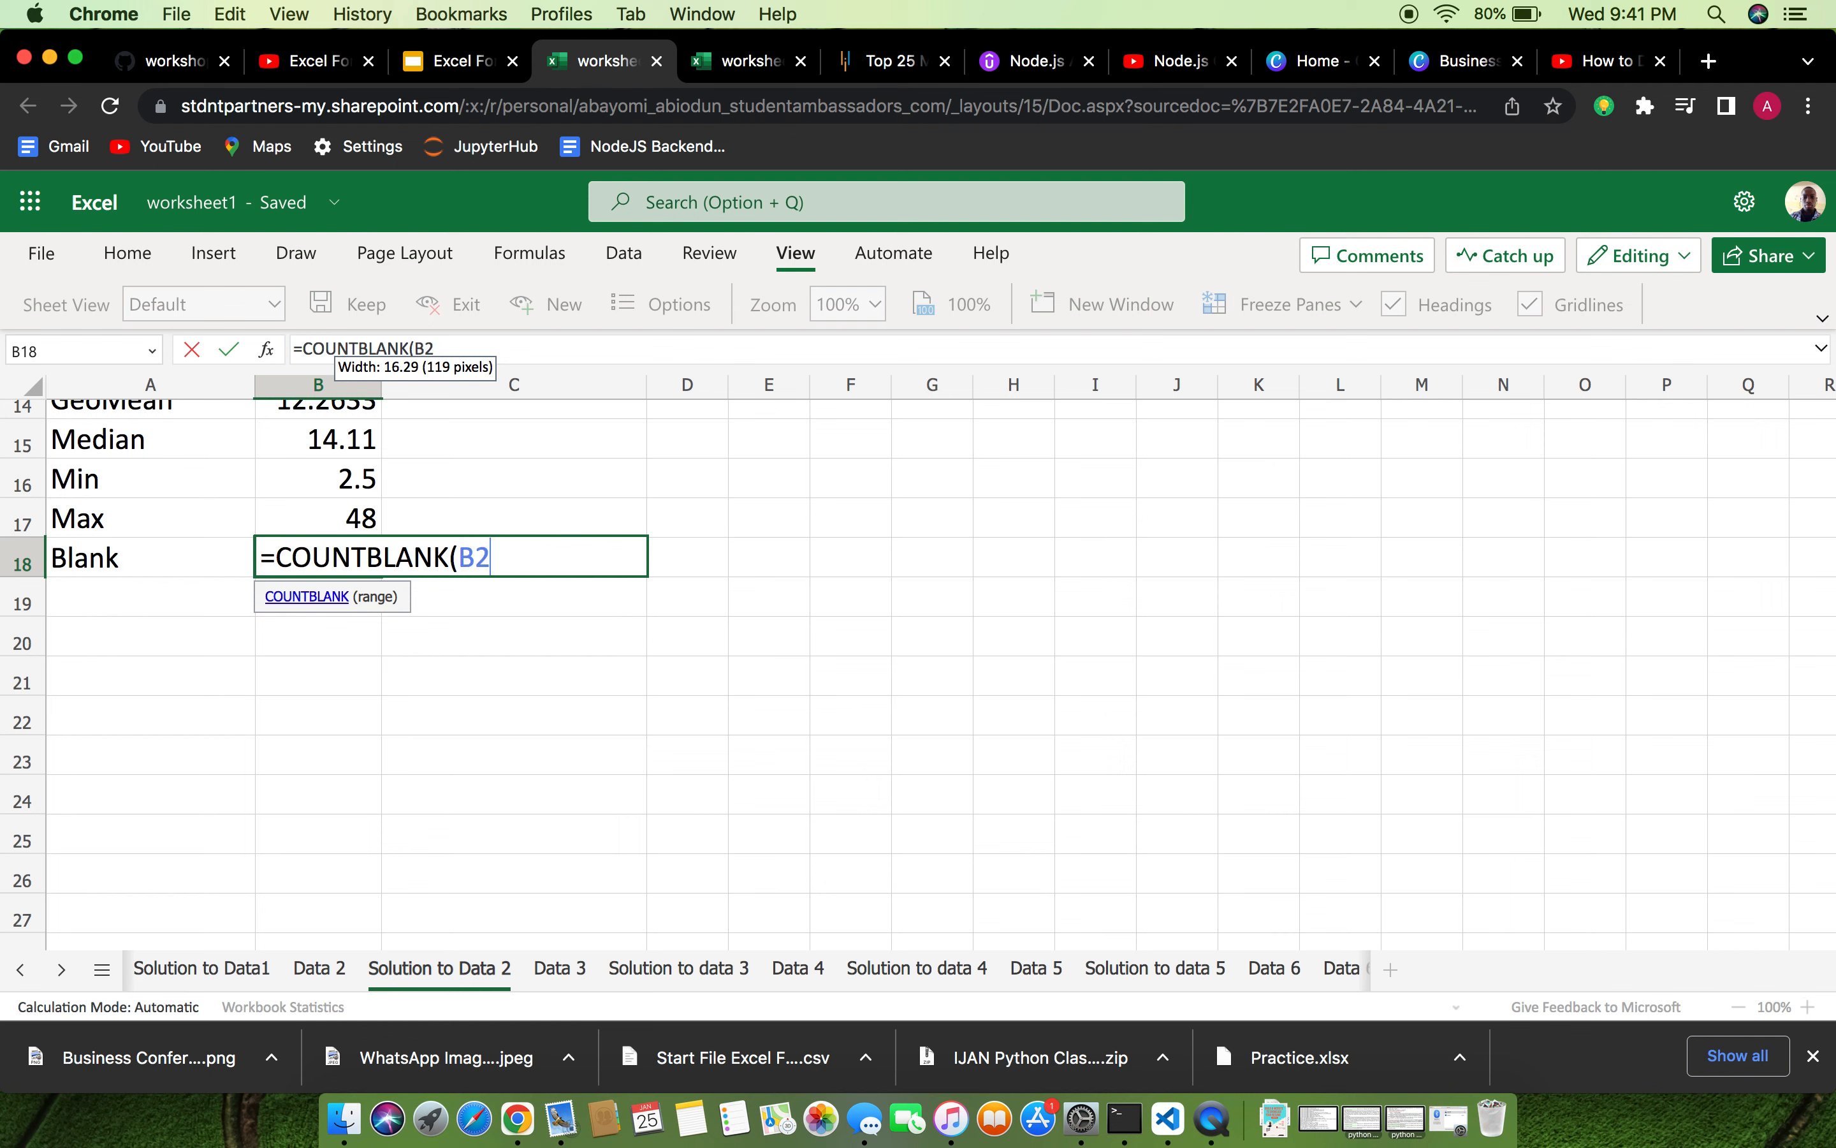
text(:B2)
key(BackSpace)
text(10))
key(Return)
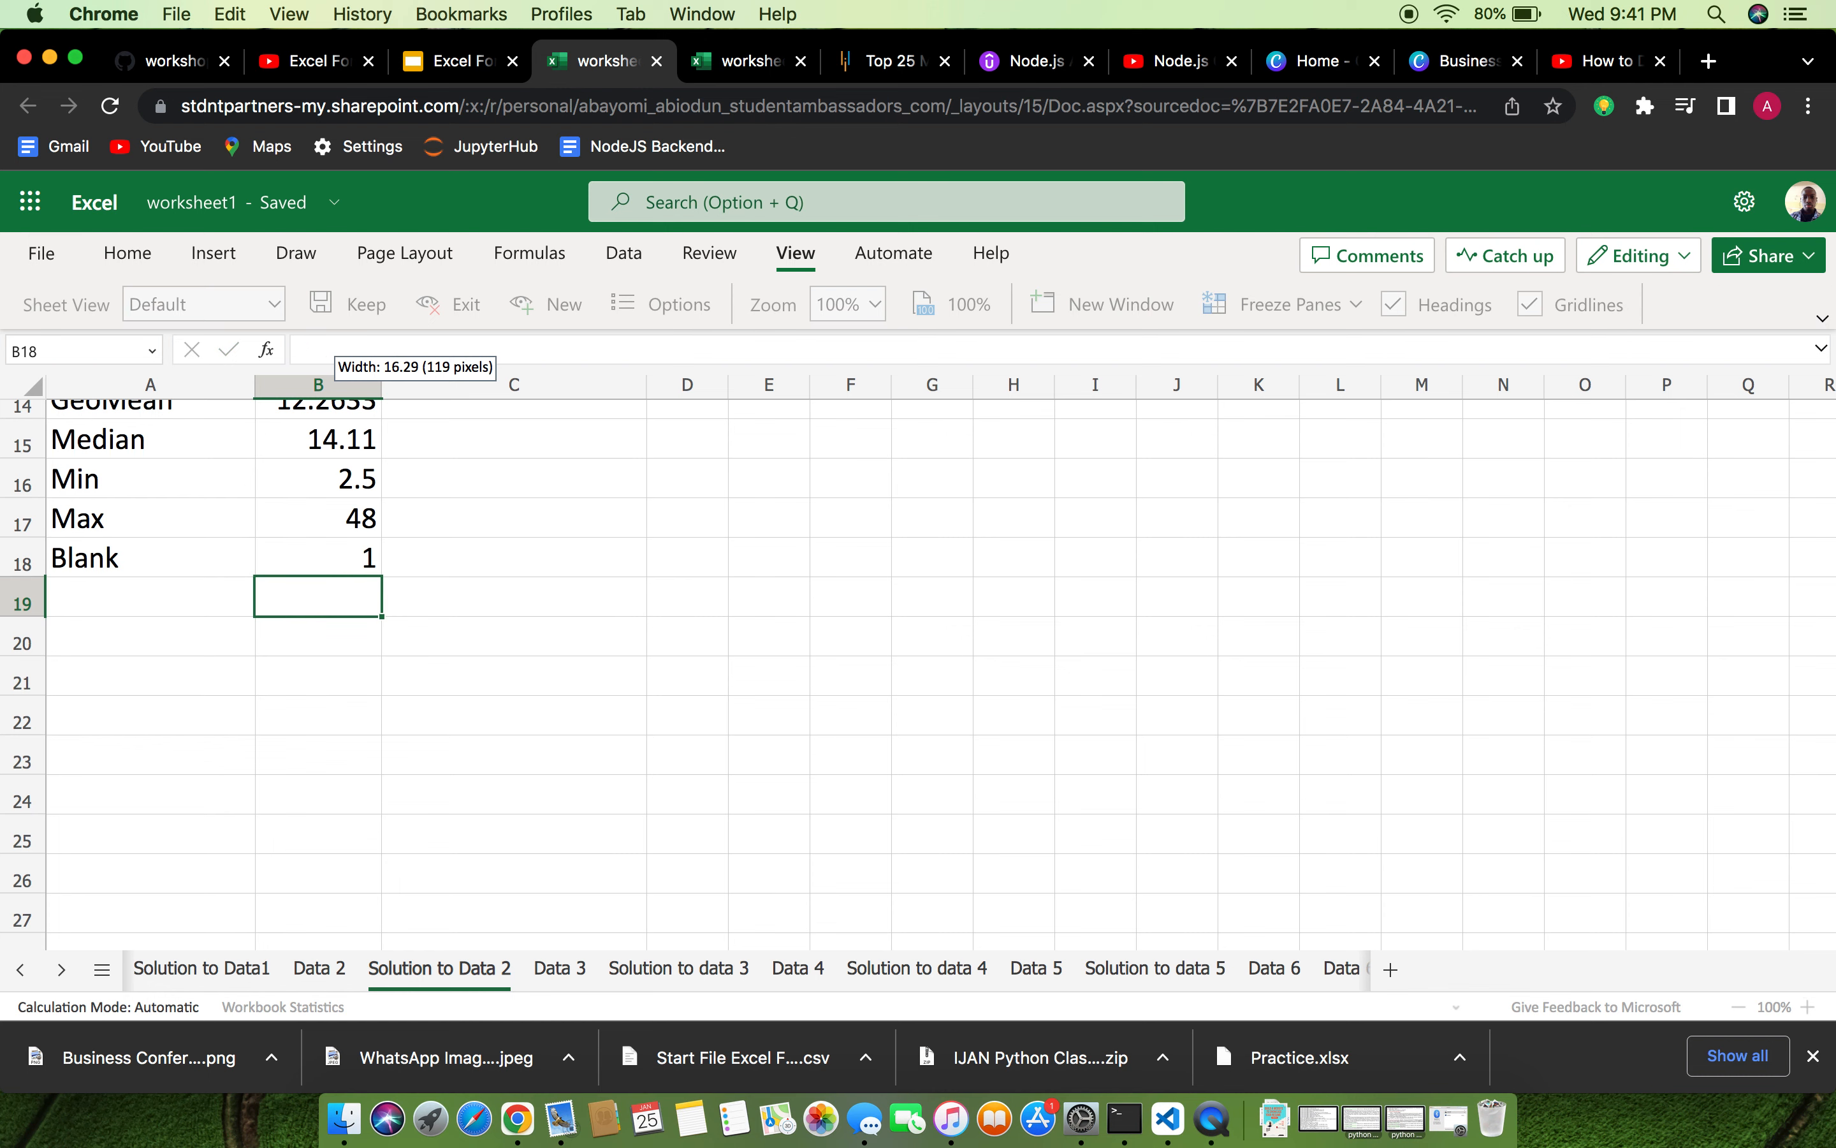
Review the COUNTBLANK formula in B18 and compare its result with the empty cells in the Price column.
scroll(342, 544, up, 1)
scroll(342, 545, up, 1)
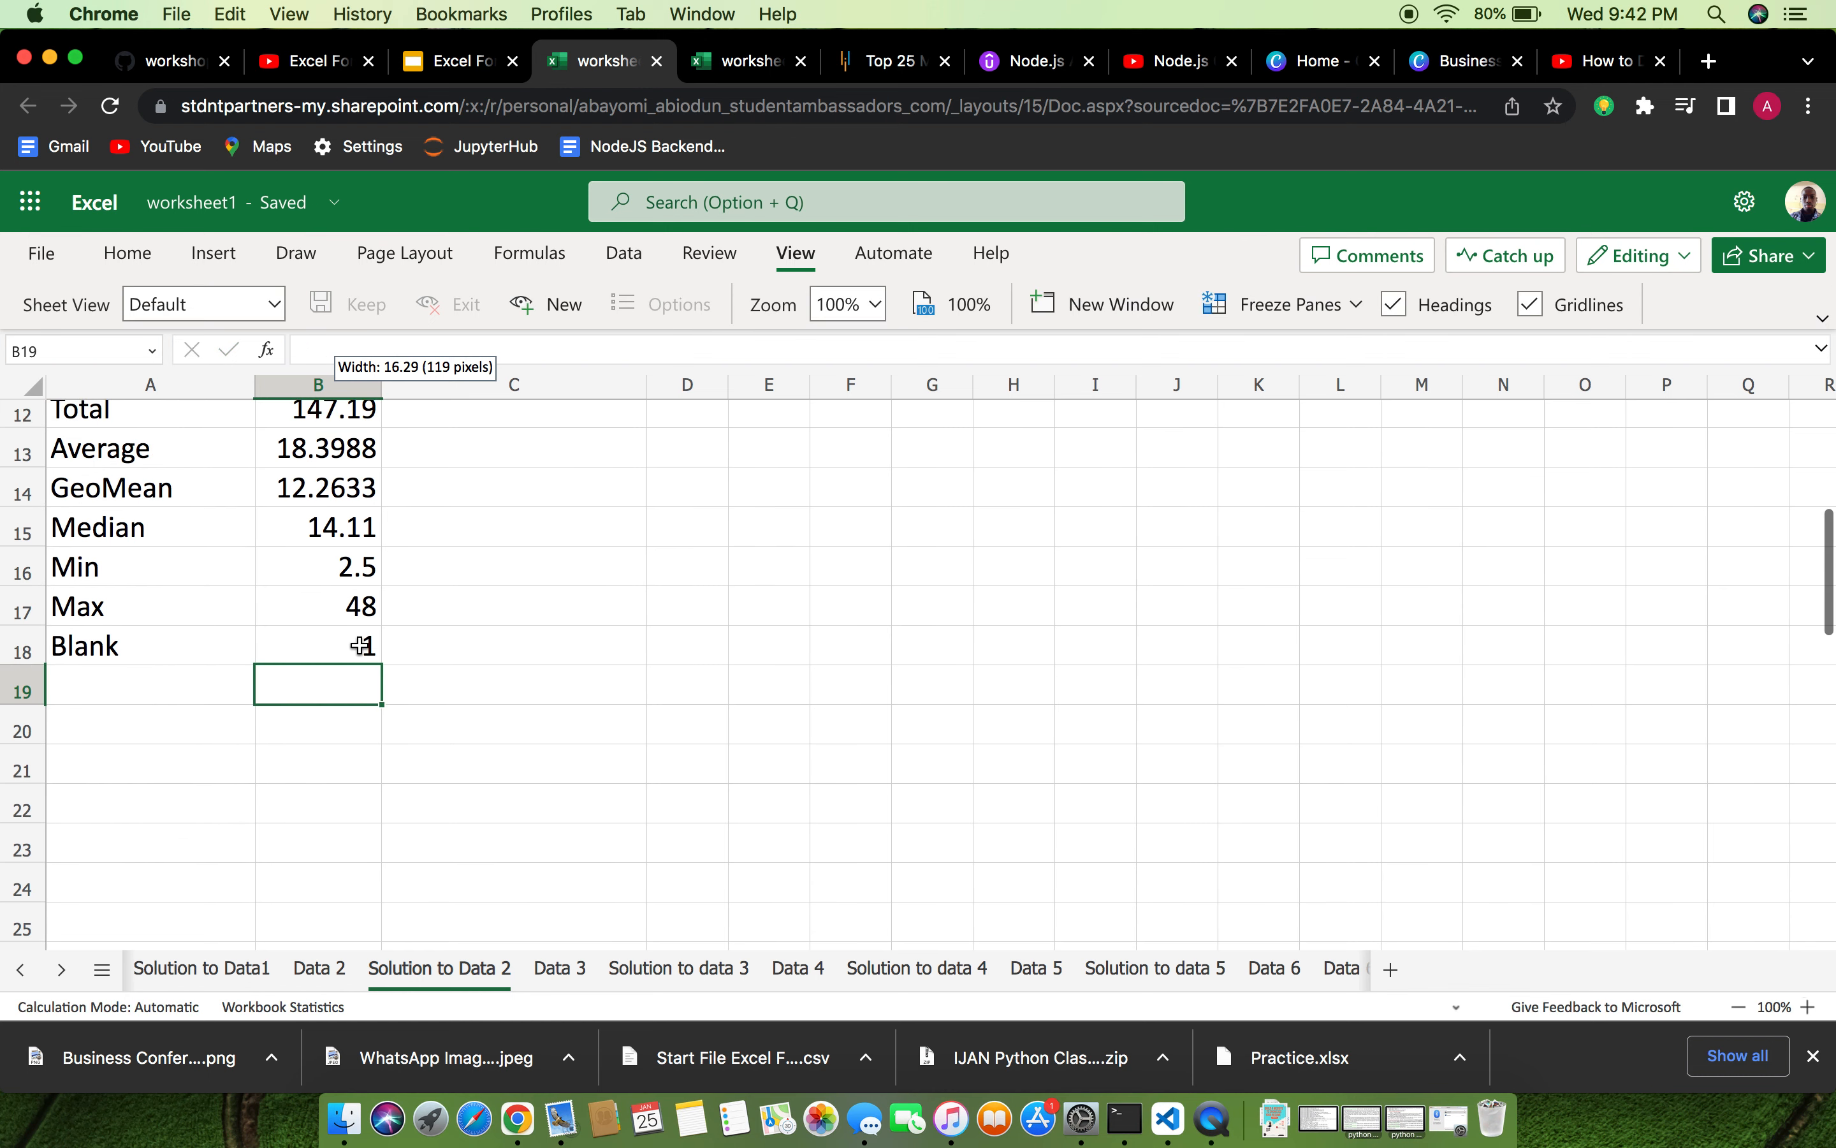
double_click(364, 649)
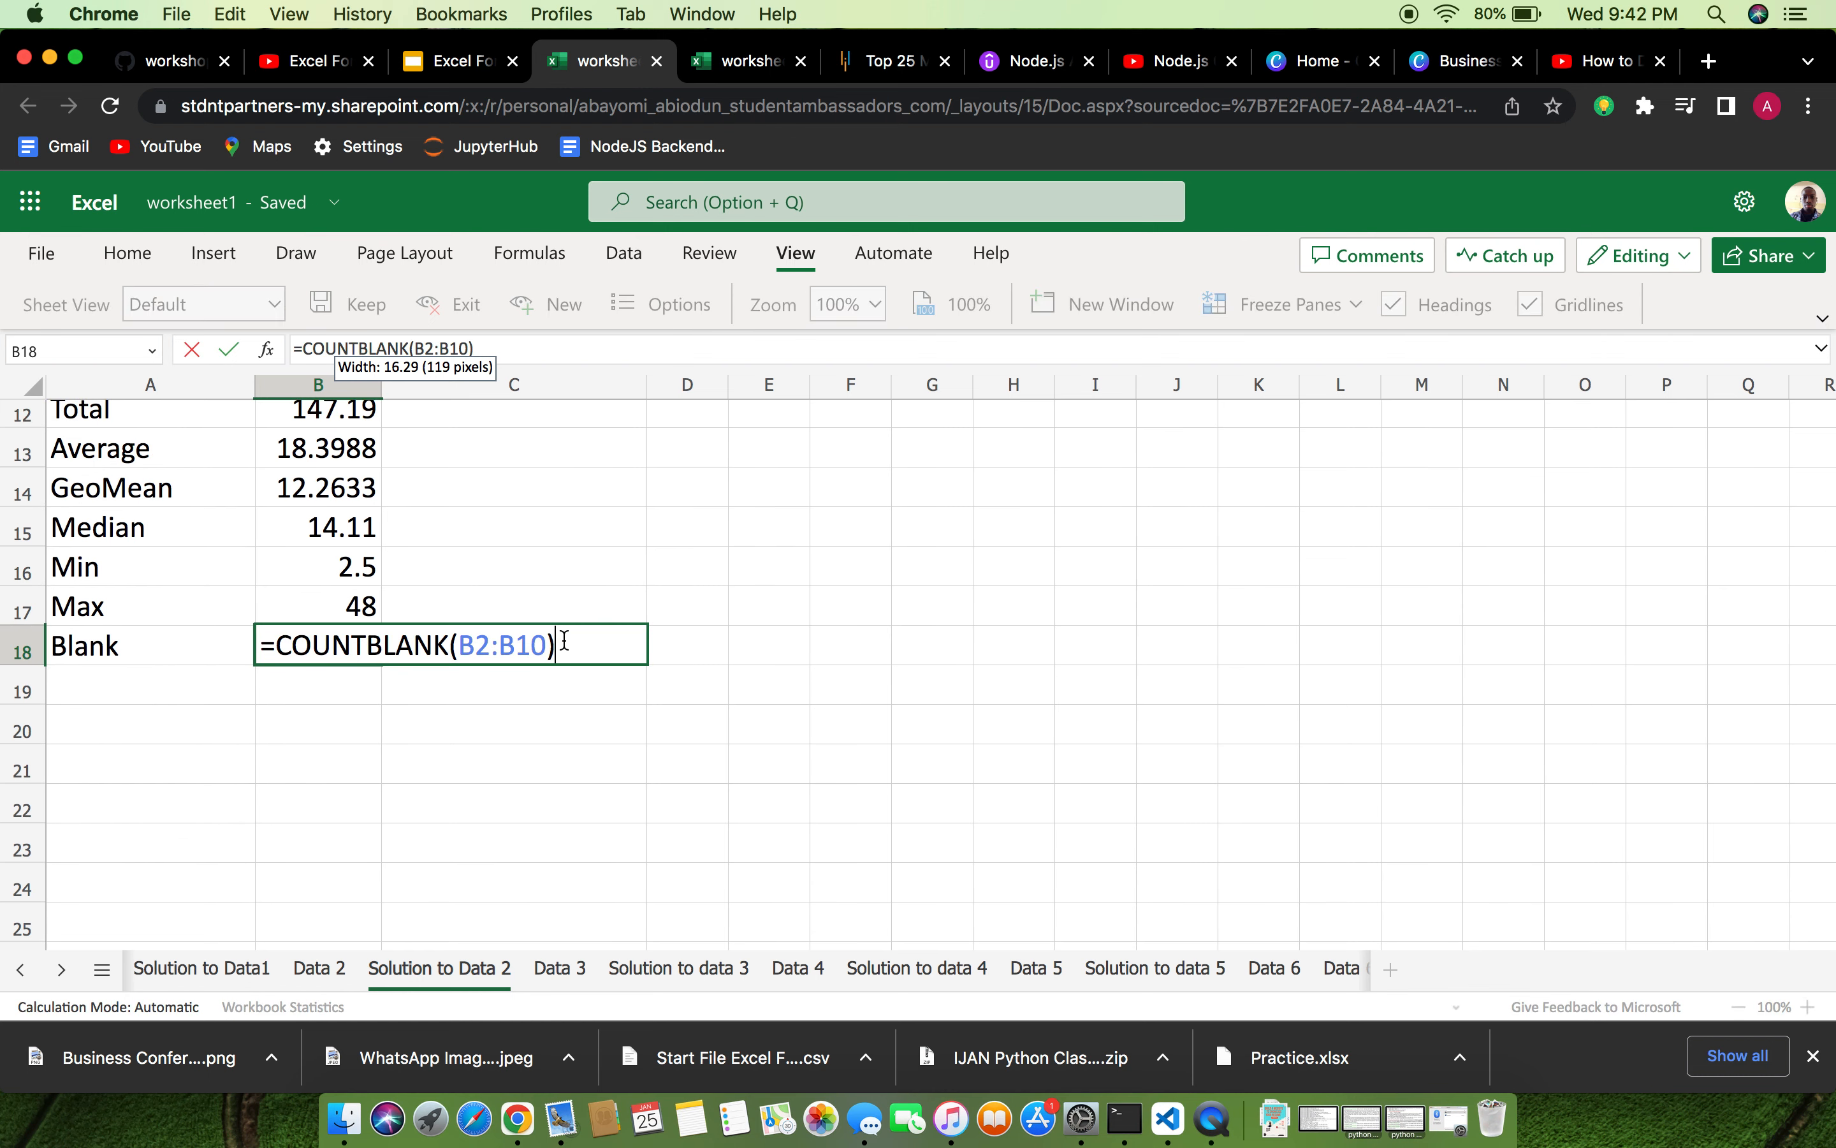
key(Return)
scroll(654, 587, up, 5)
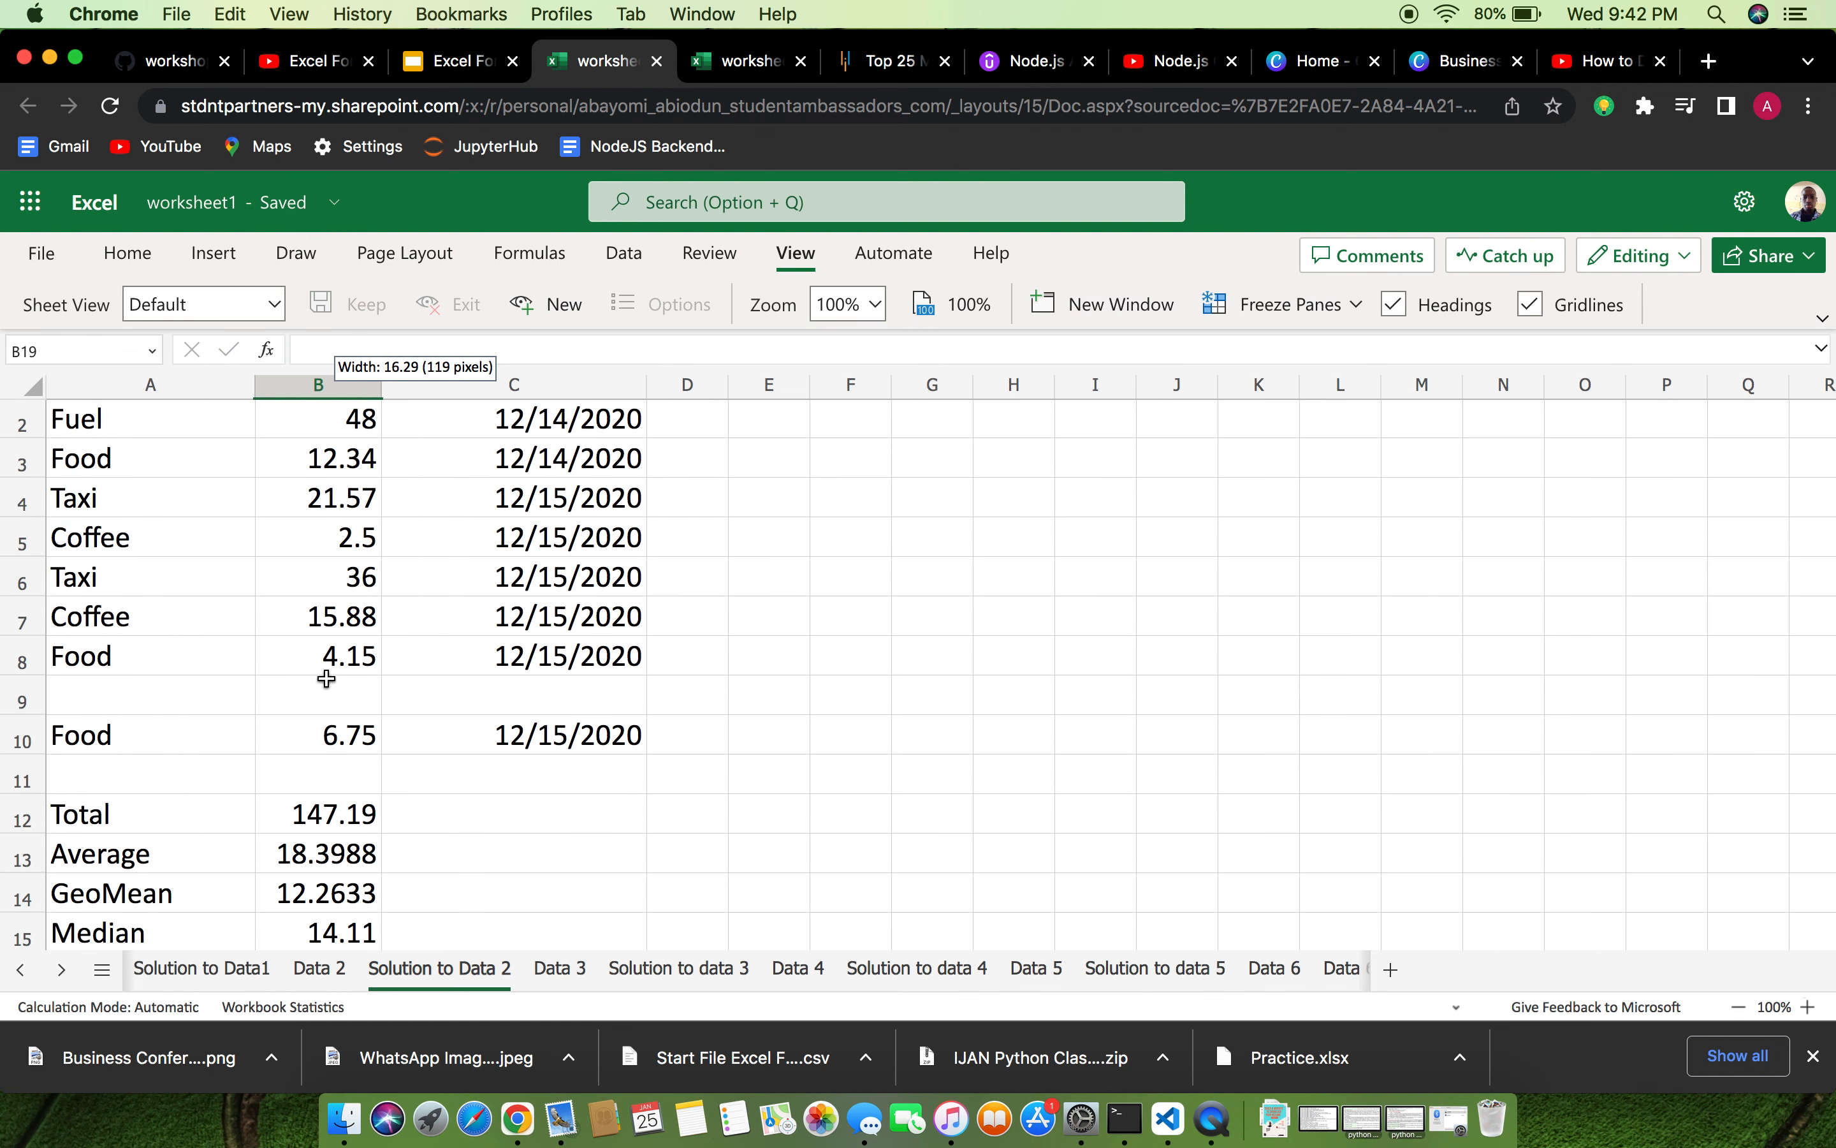
scroll(193, 661, up, 1)
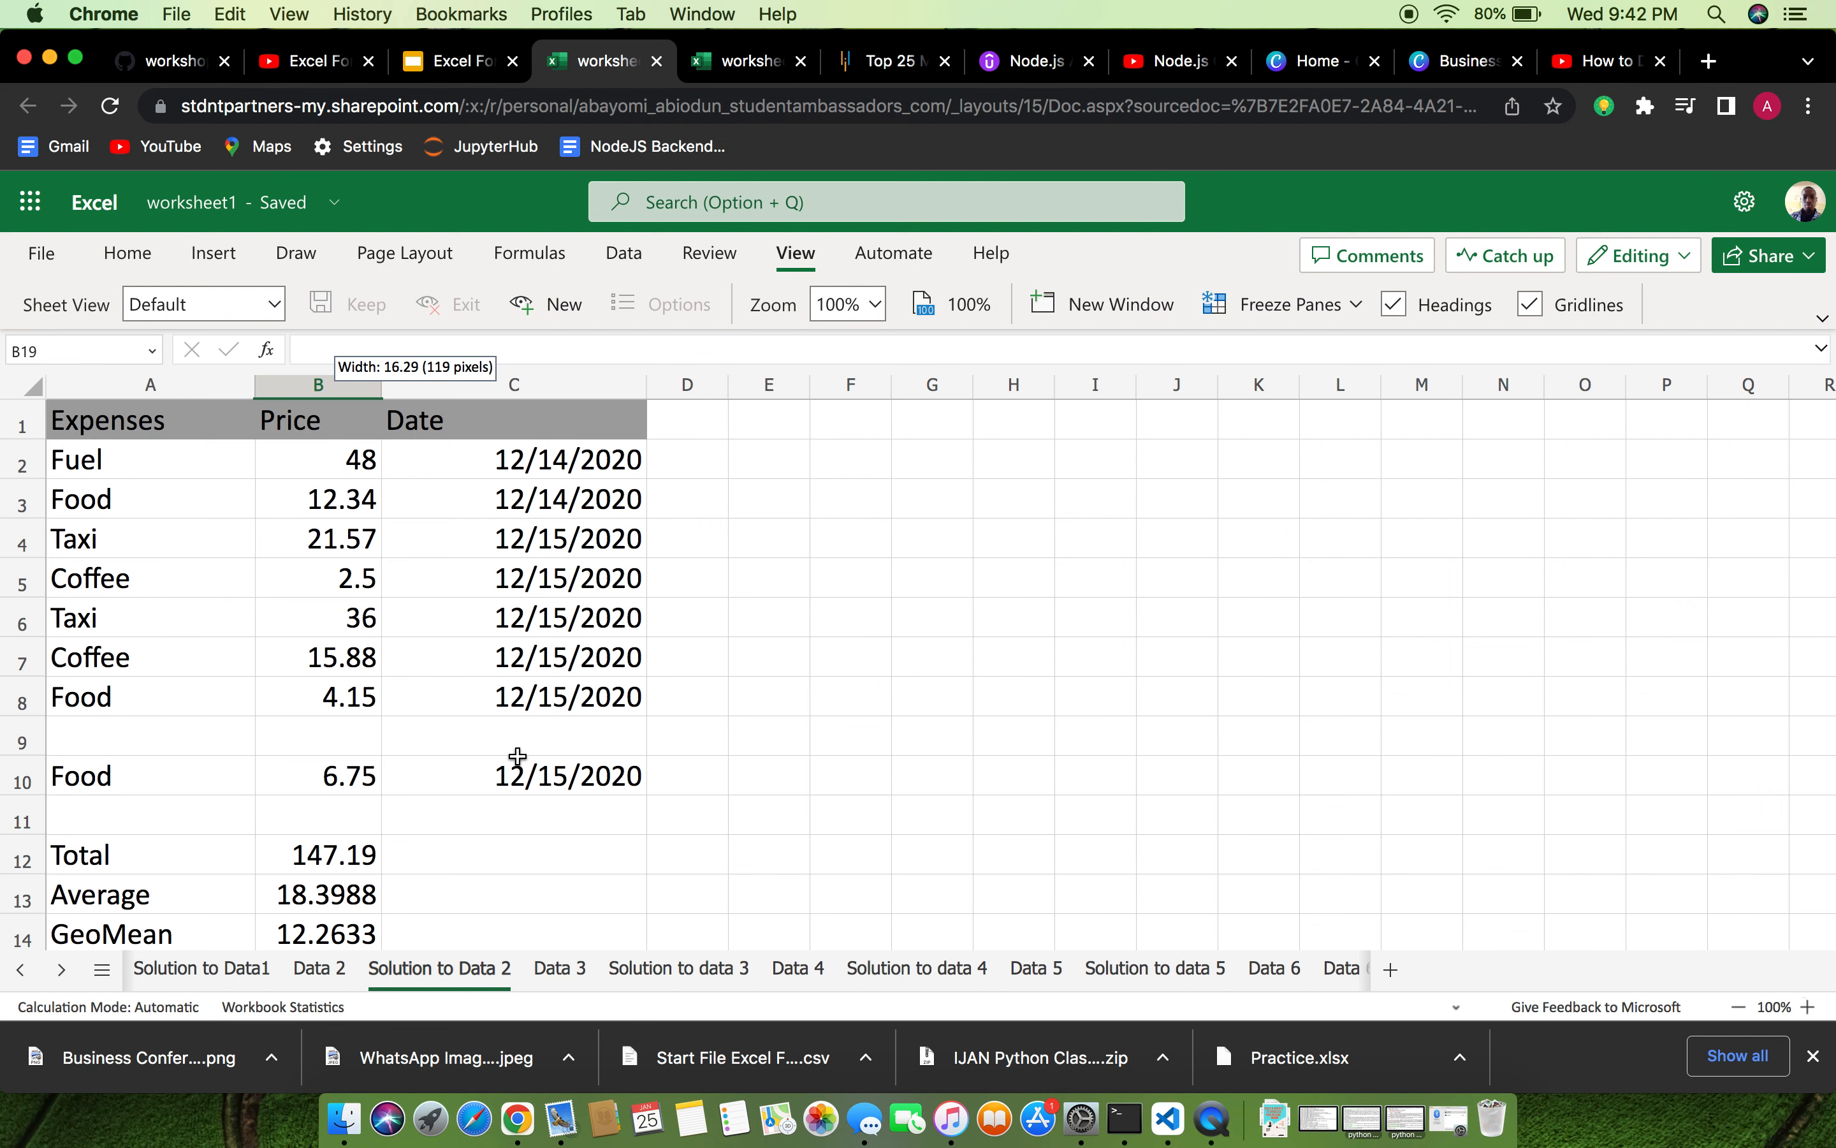
scroll(644, 759, down, 4)
click(347, 598)
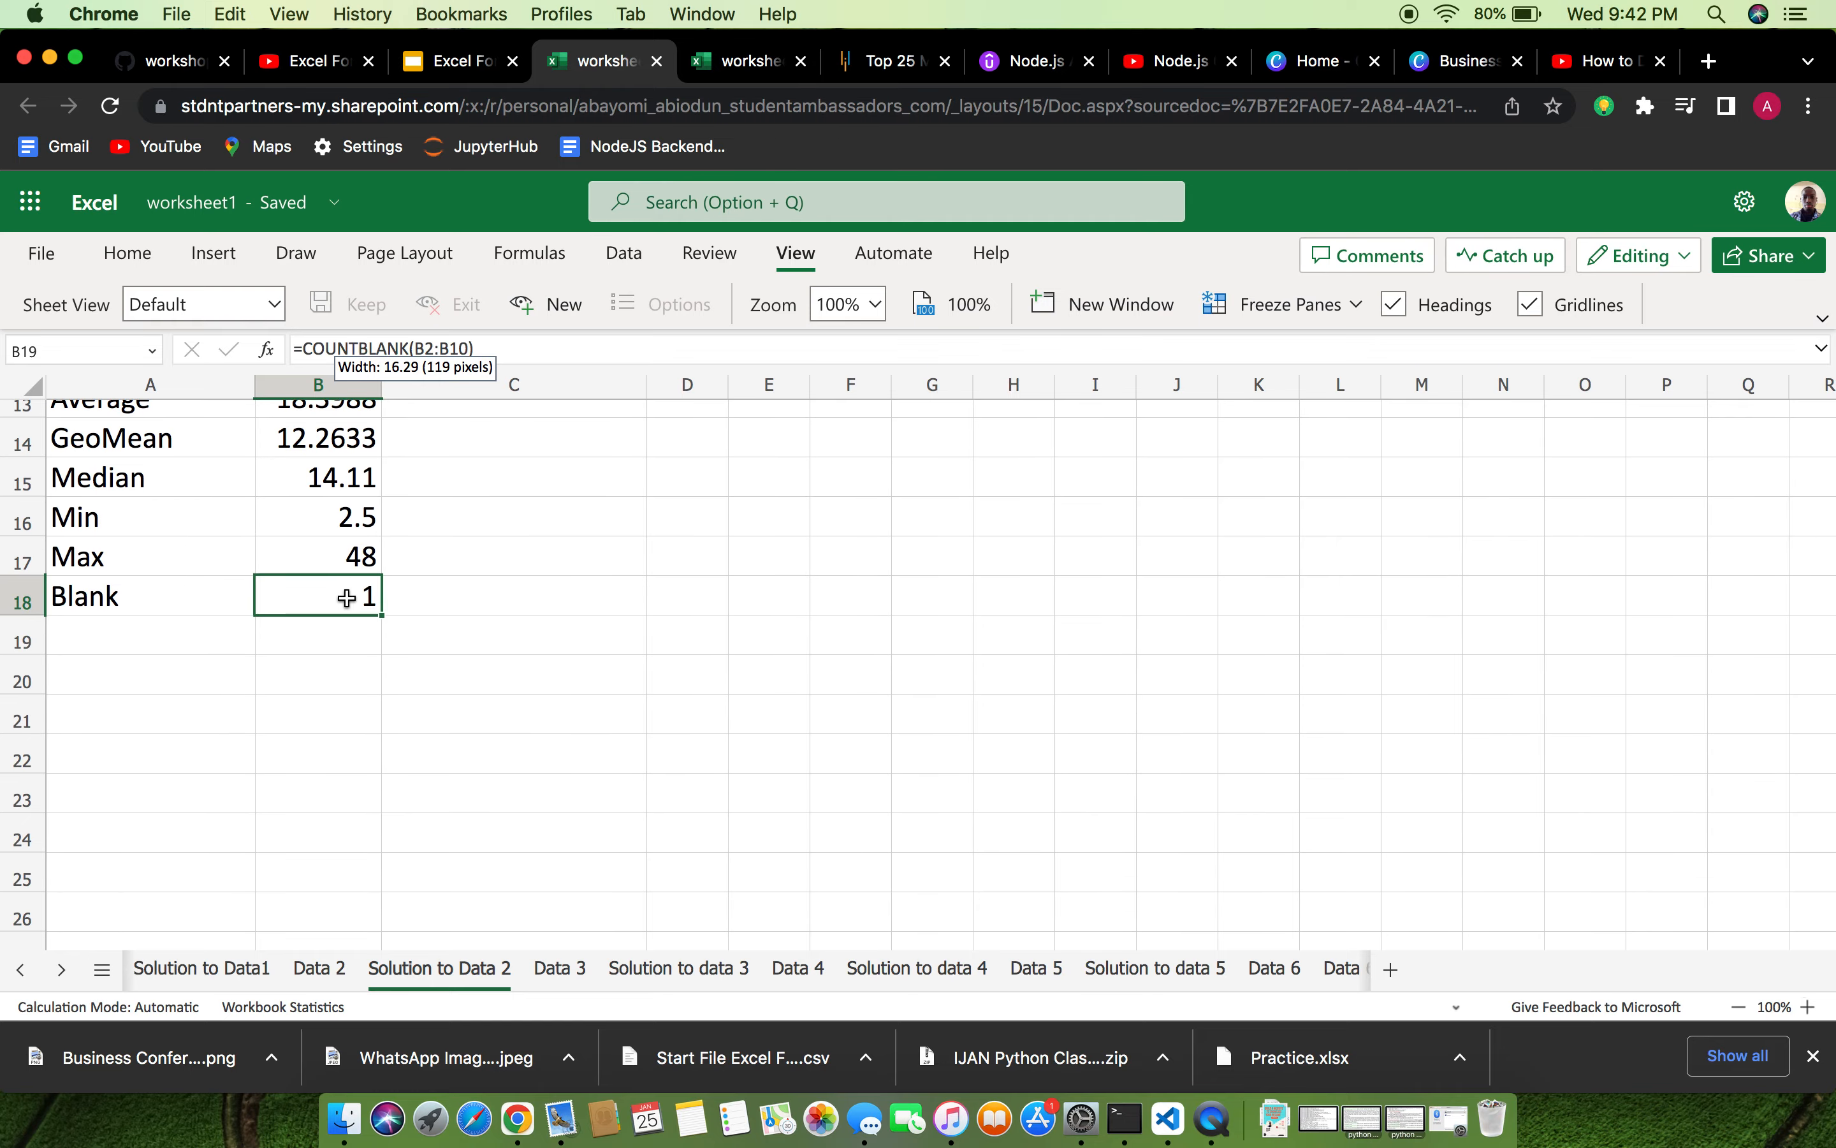
double_click(347, 598)
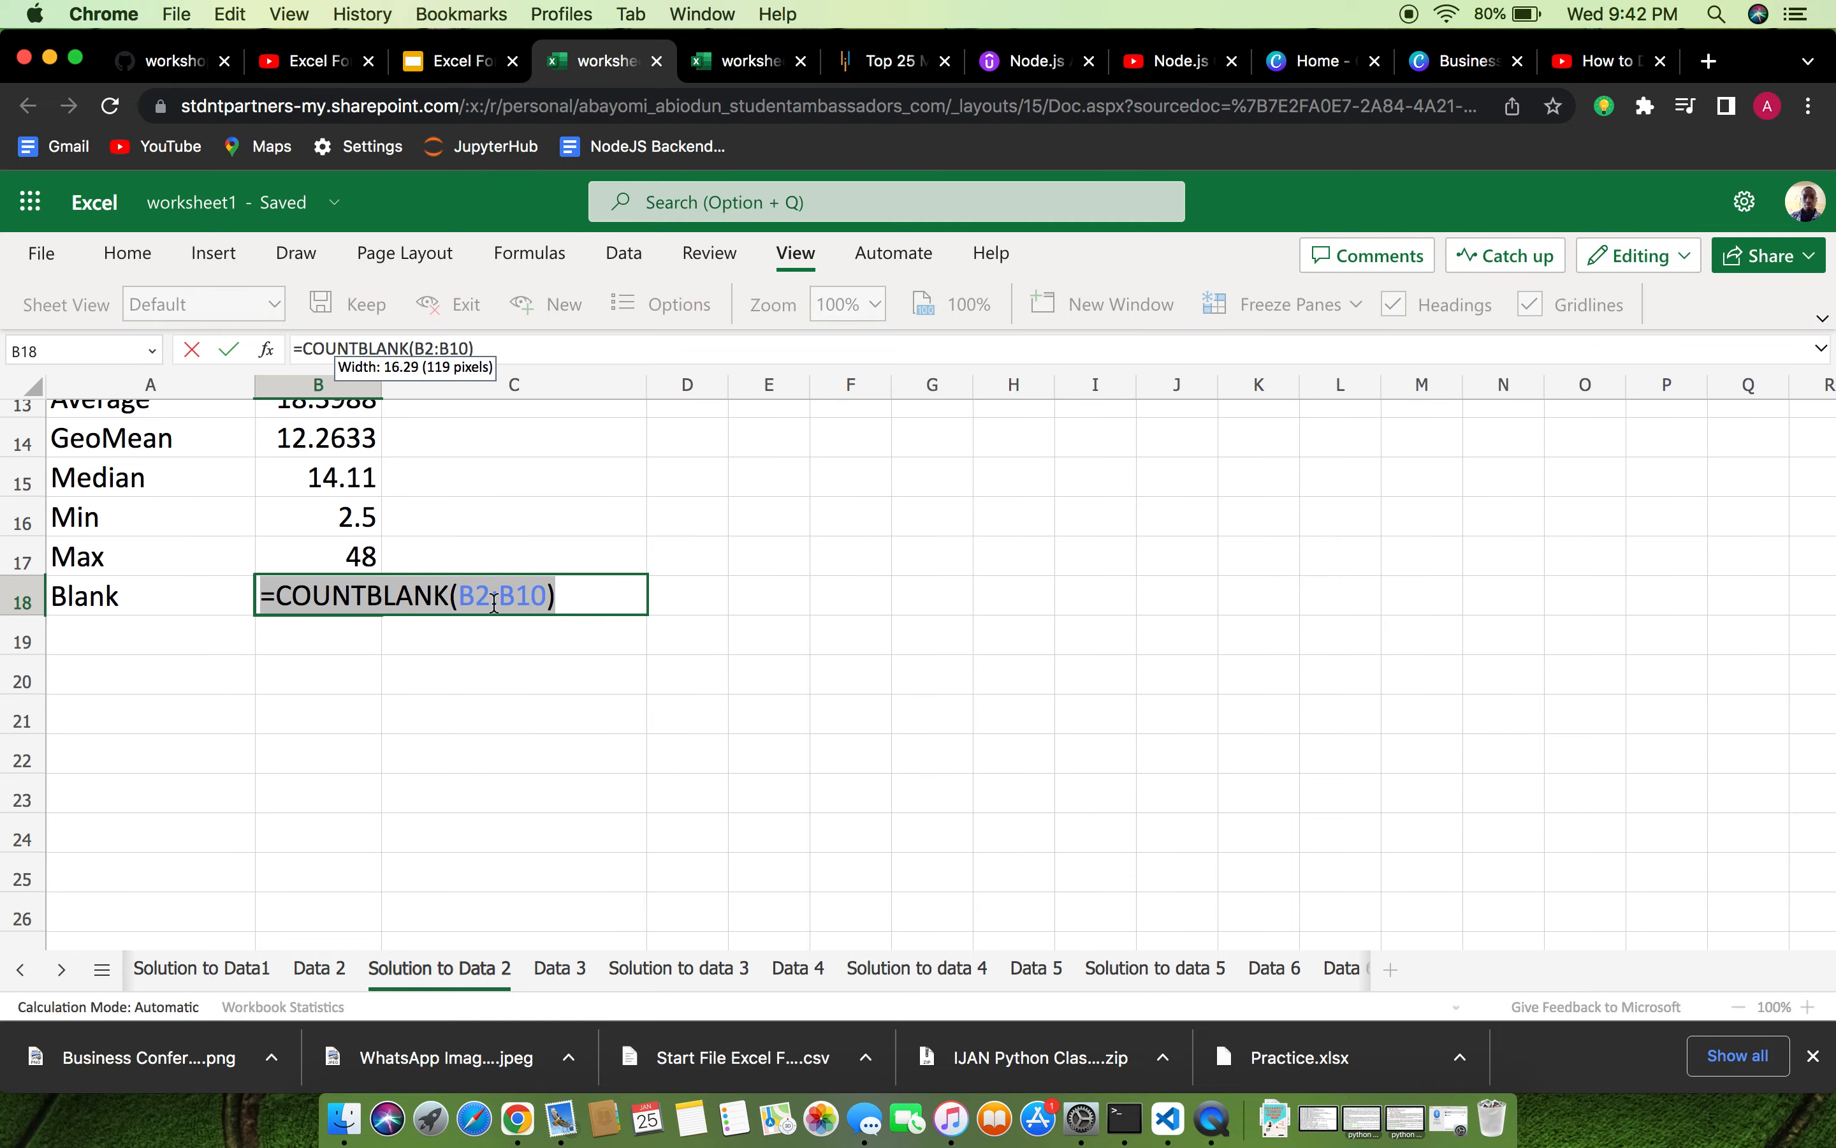
key(Return)
scroll(446, 670, up, 2)
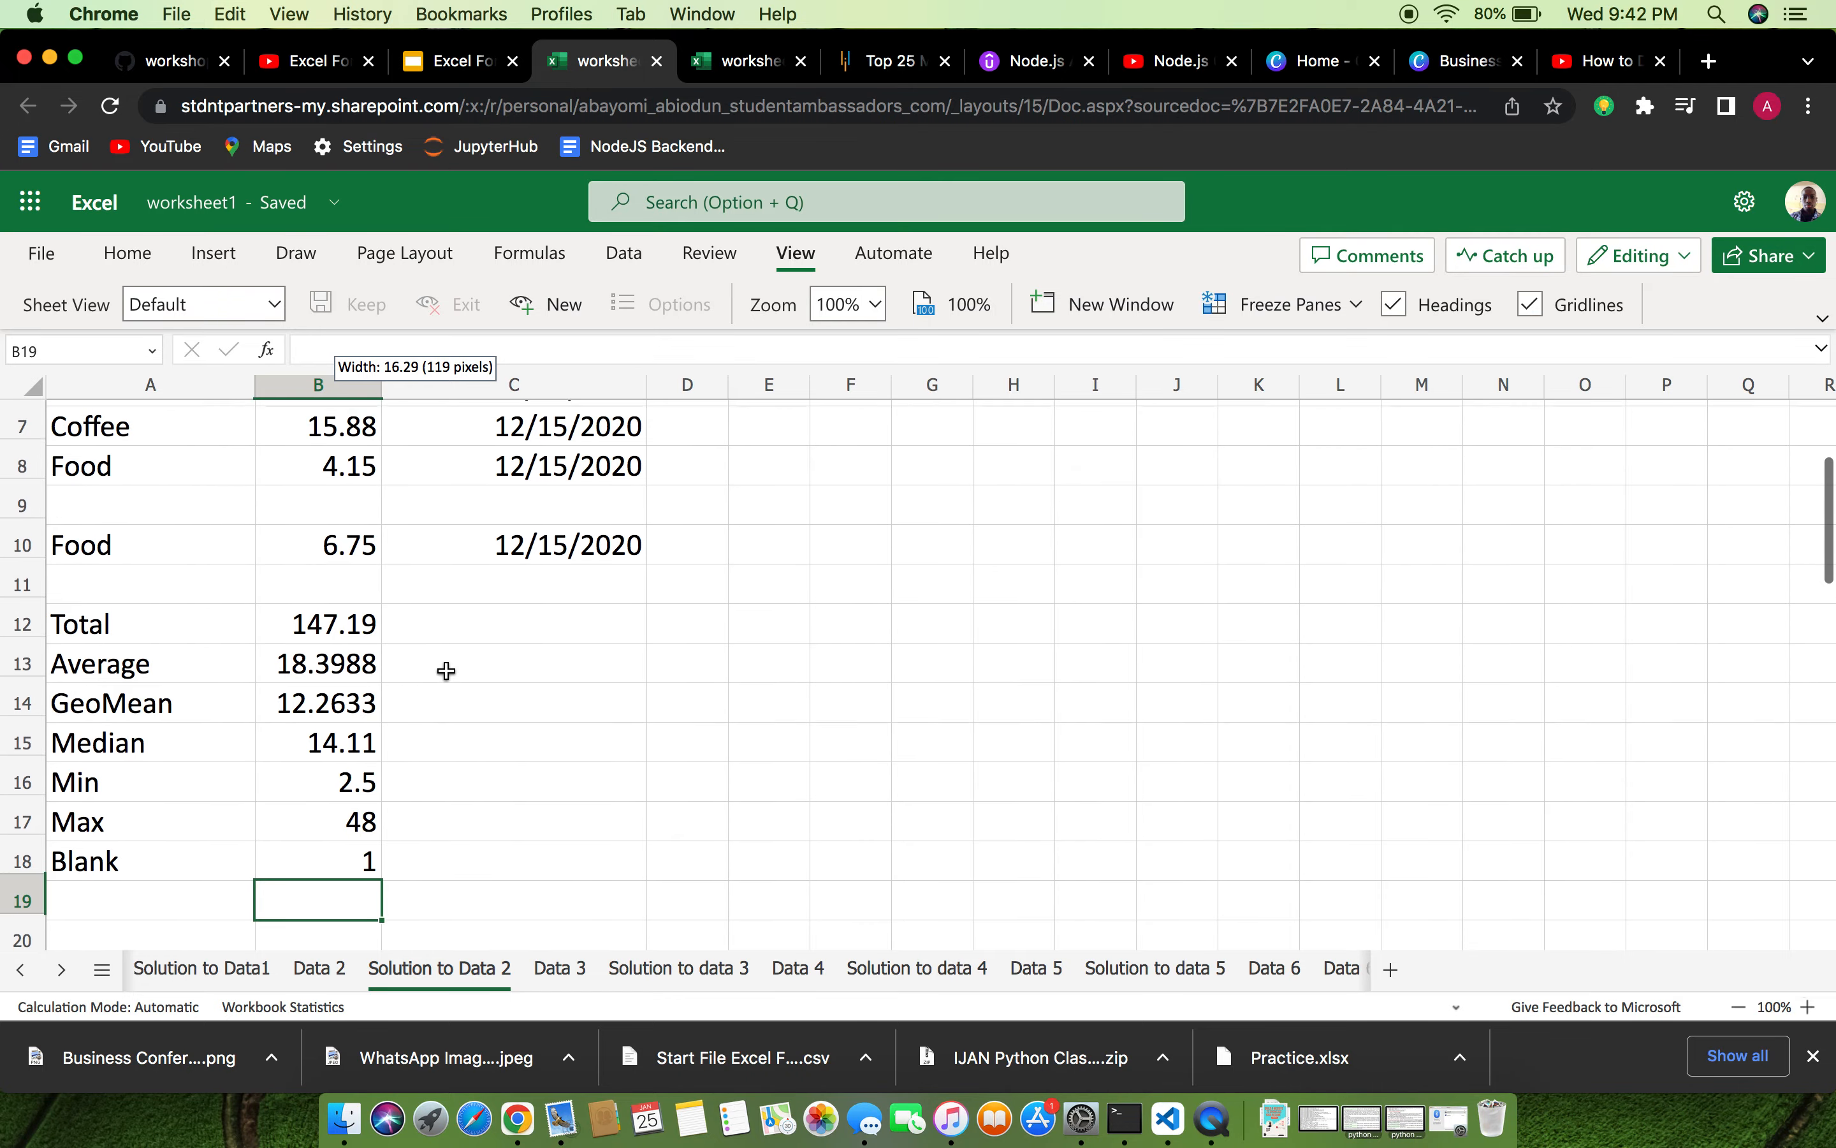
scroll(446, 670, up, 1)
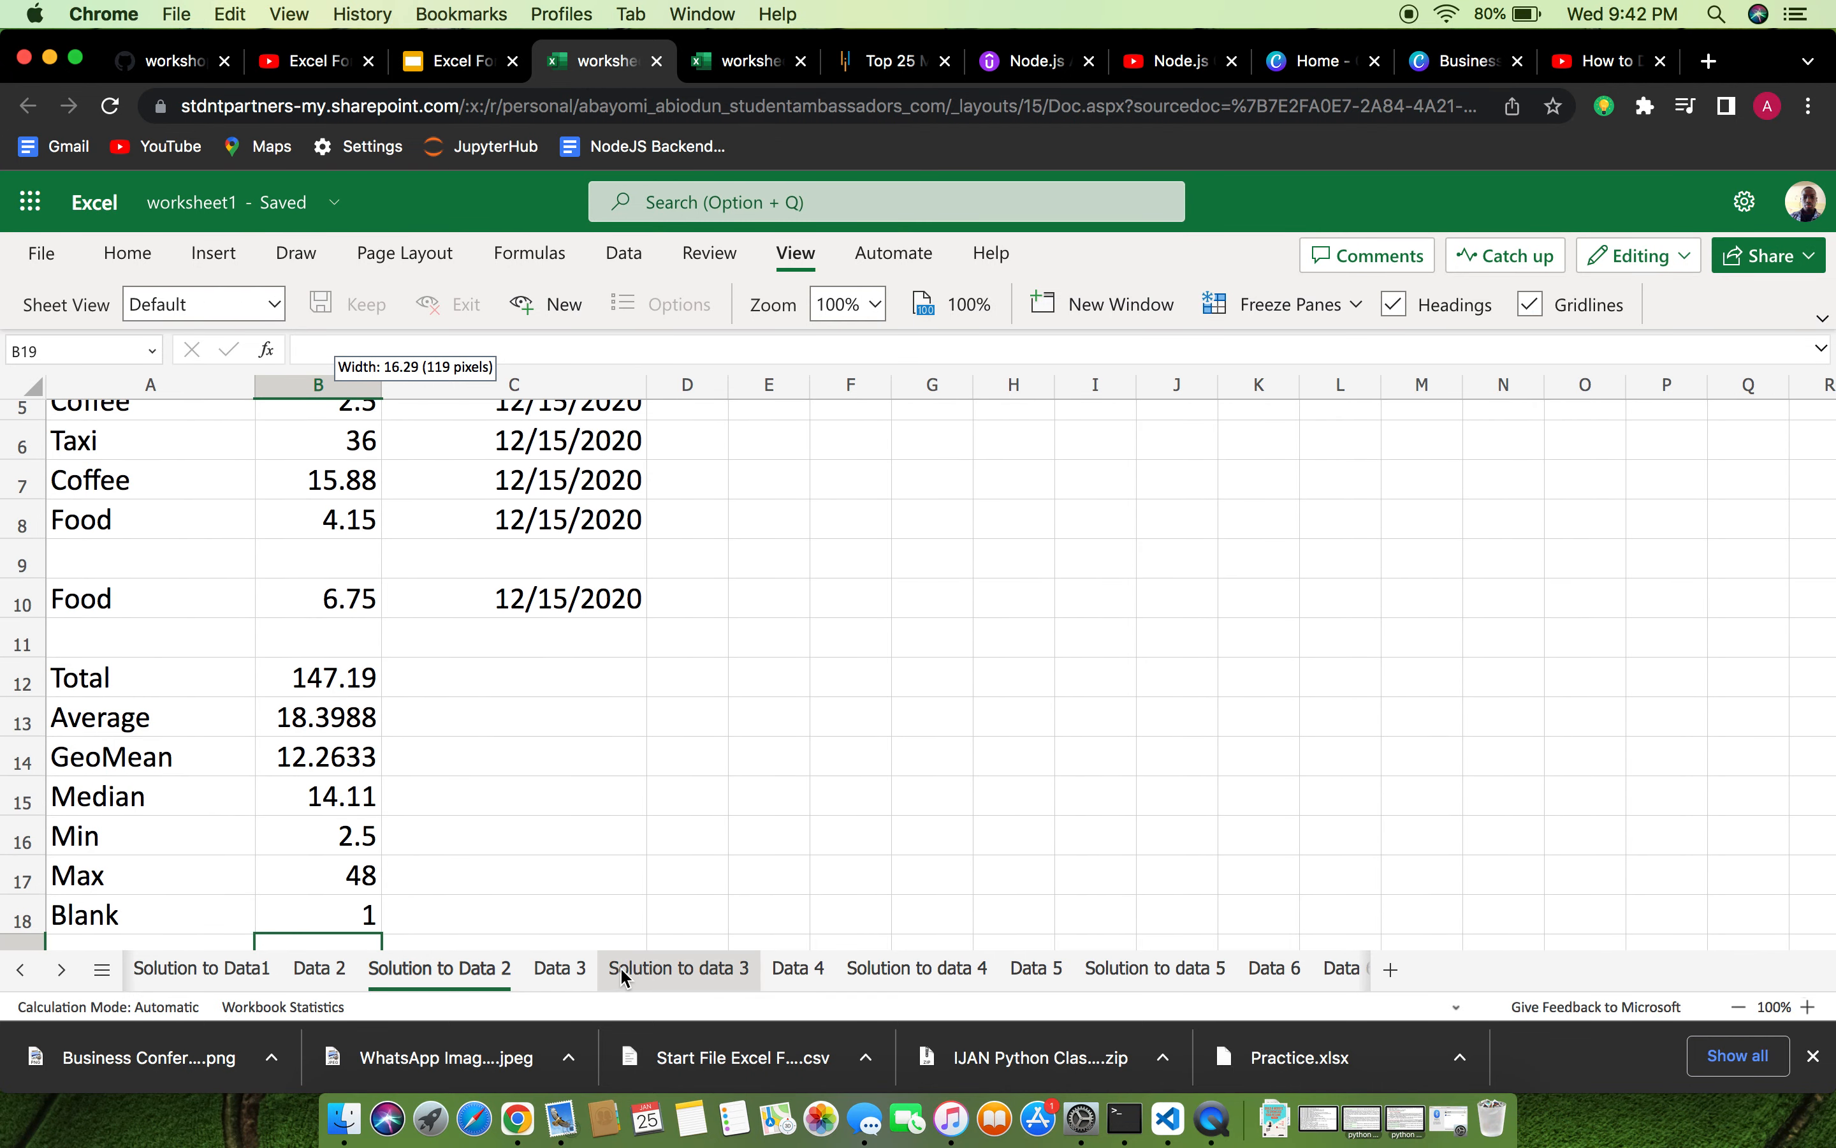
On the Solution to data 3 sheet, replace the first Total Sales entry in C2 with the formula =A2*B2.
click(652, 960)
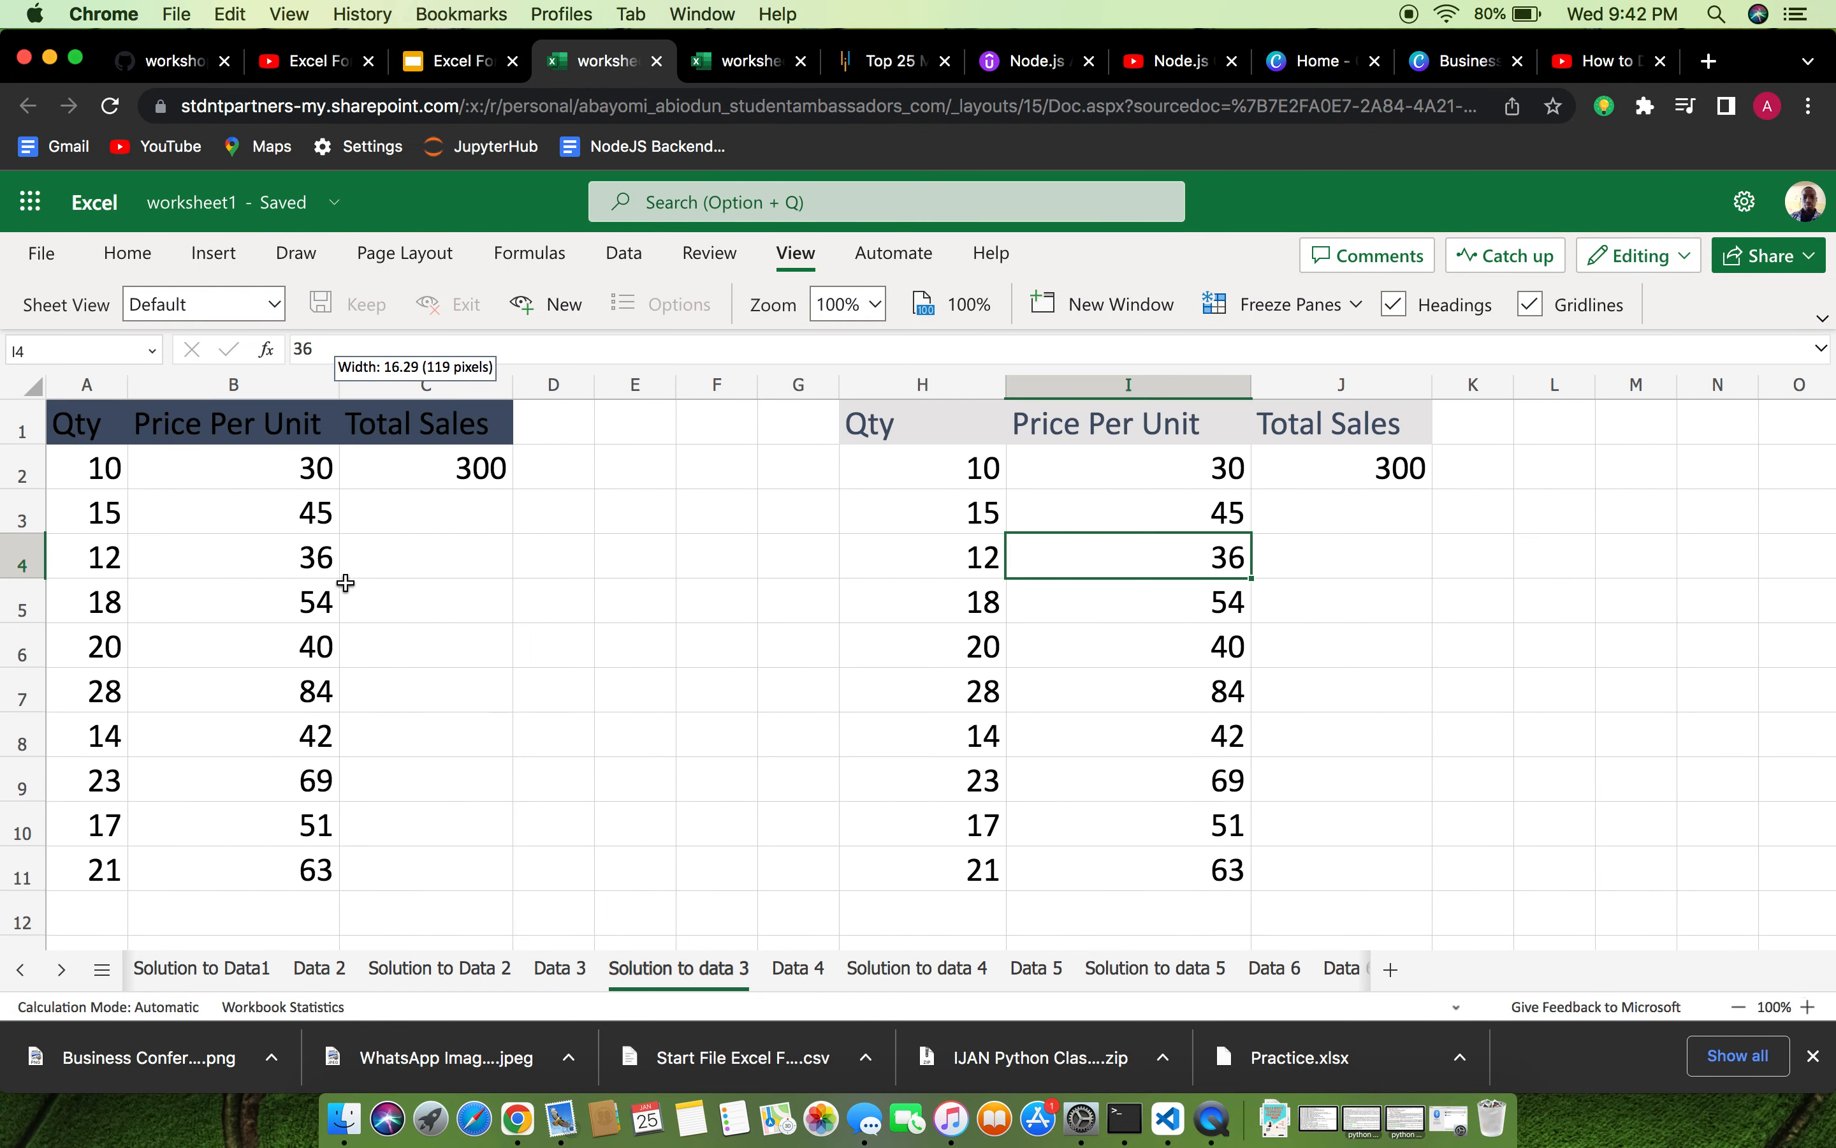
double_click(498, 470)
key(BackSpace)
key(BackSpace)
key(BackSpace)
key(BackSpace)
key(BackSpace)
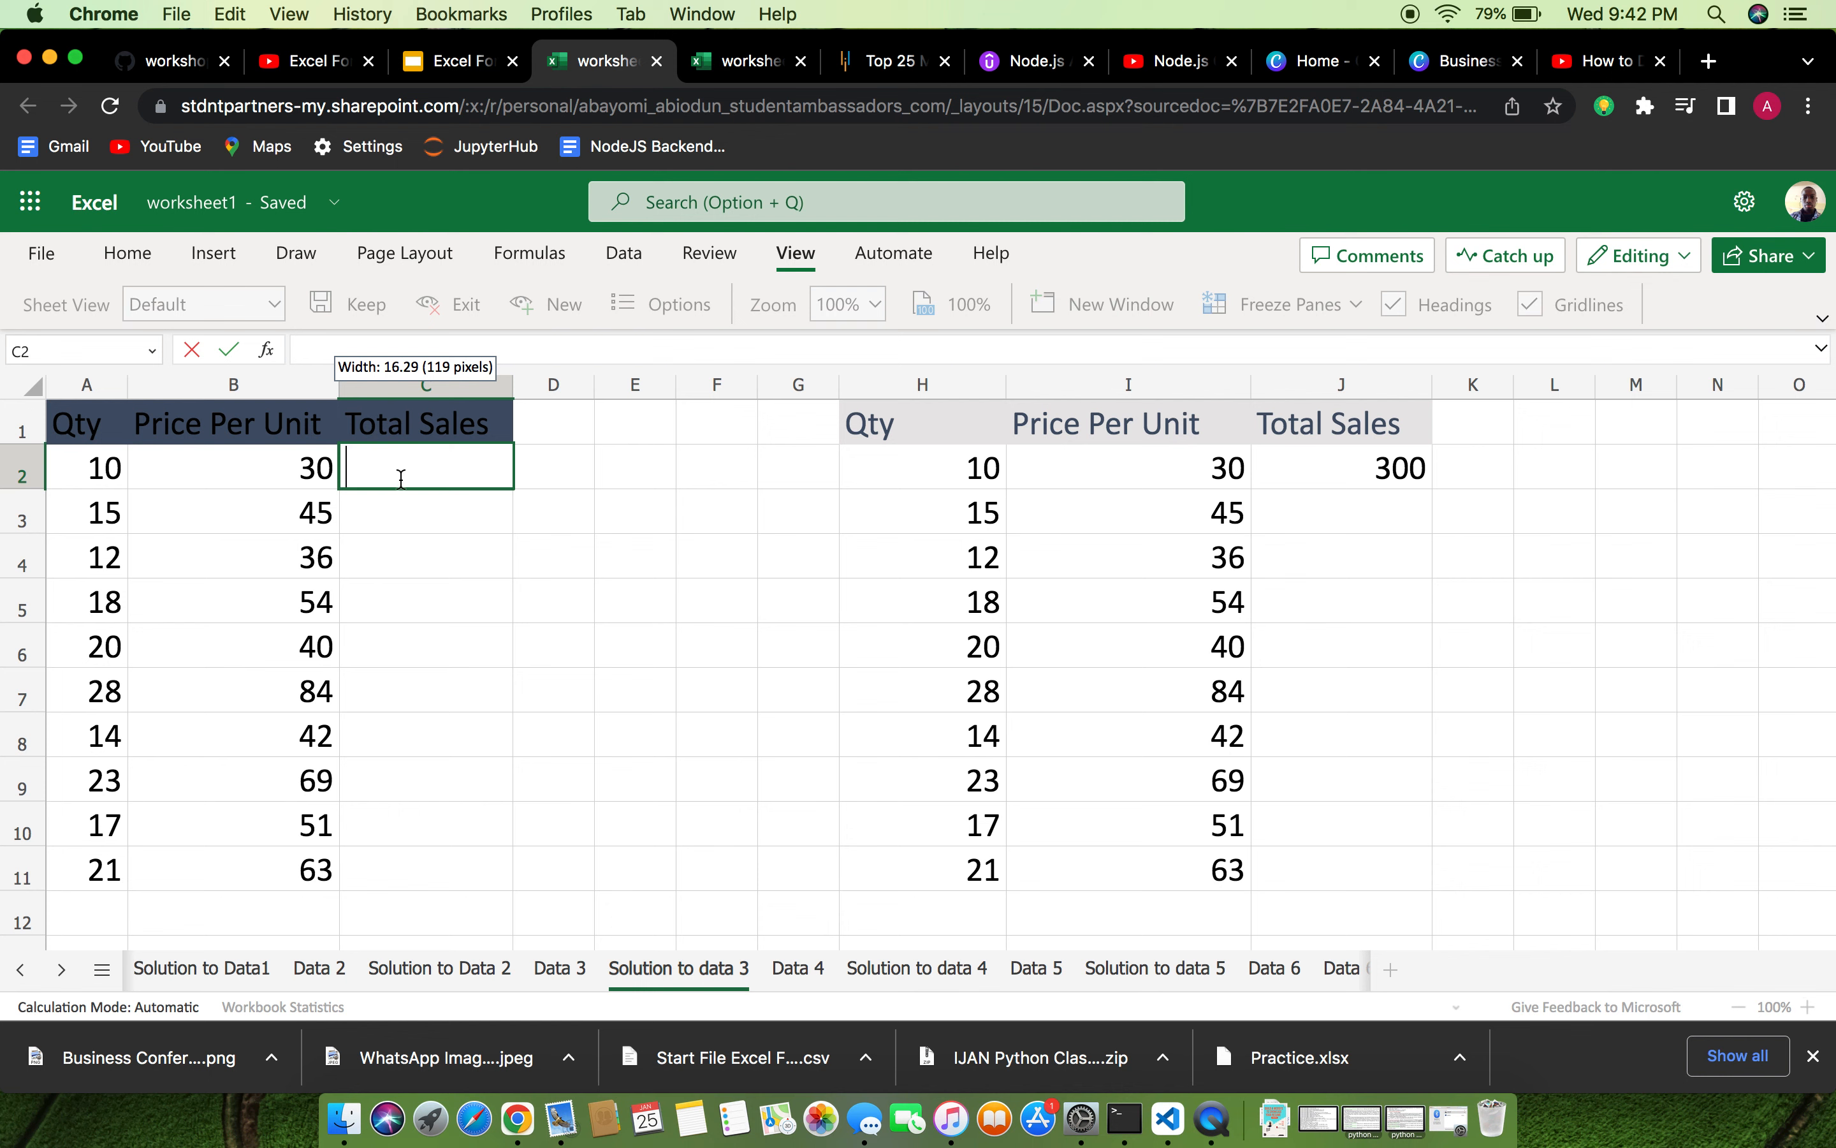
text(A)
text(=)
text(A)
text(2)
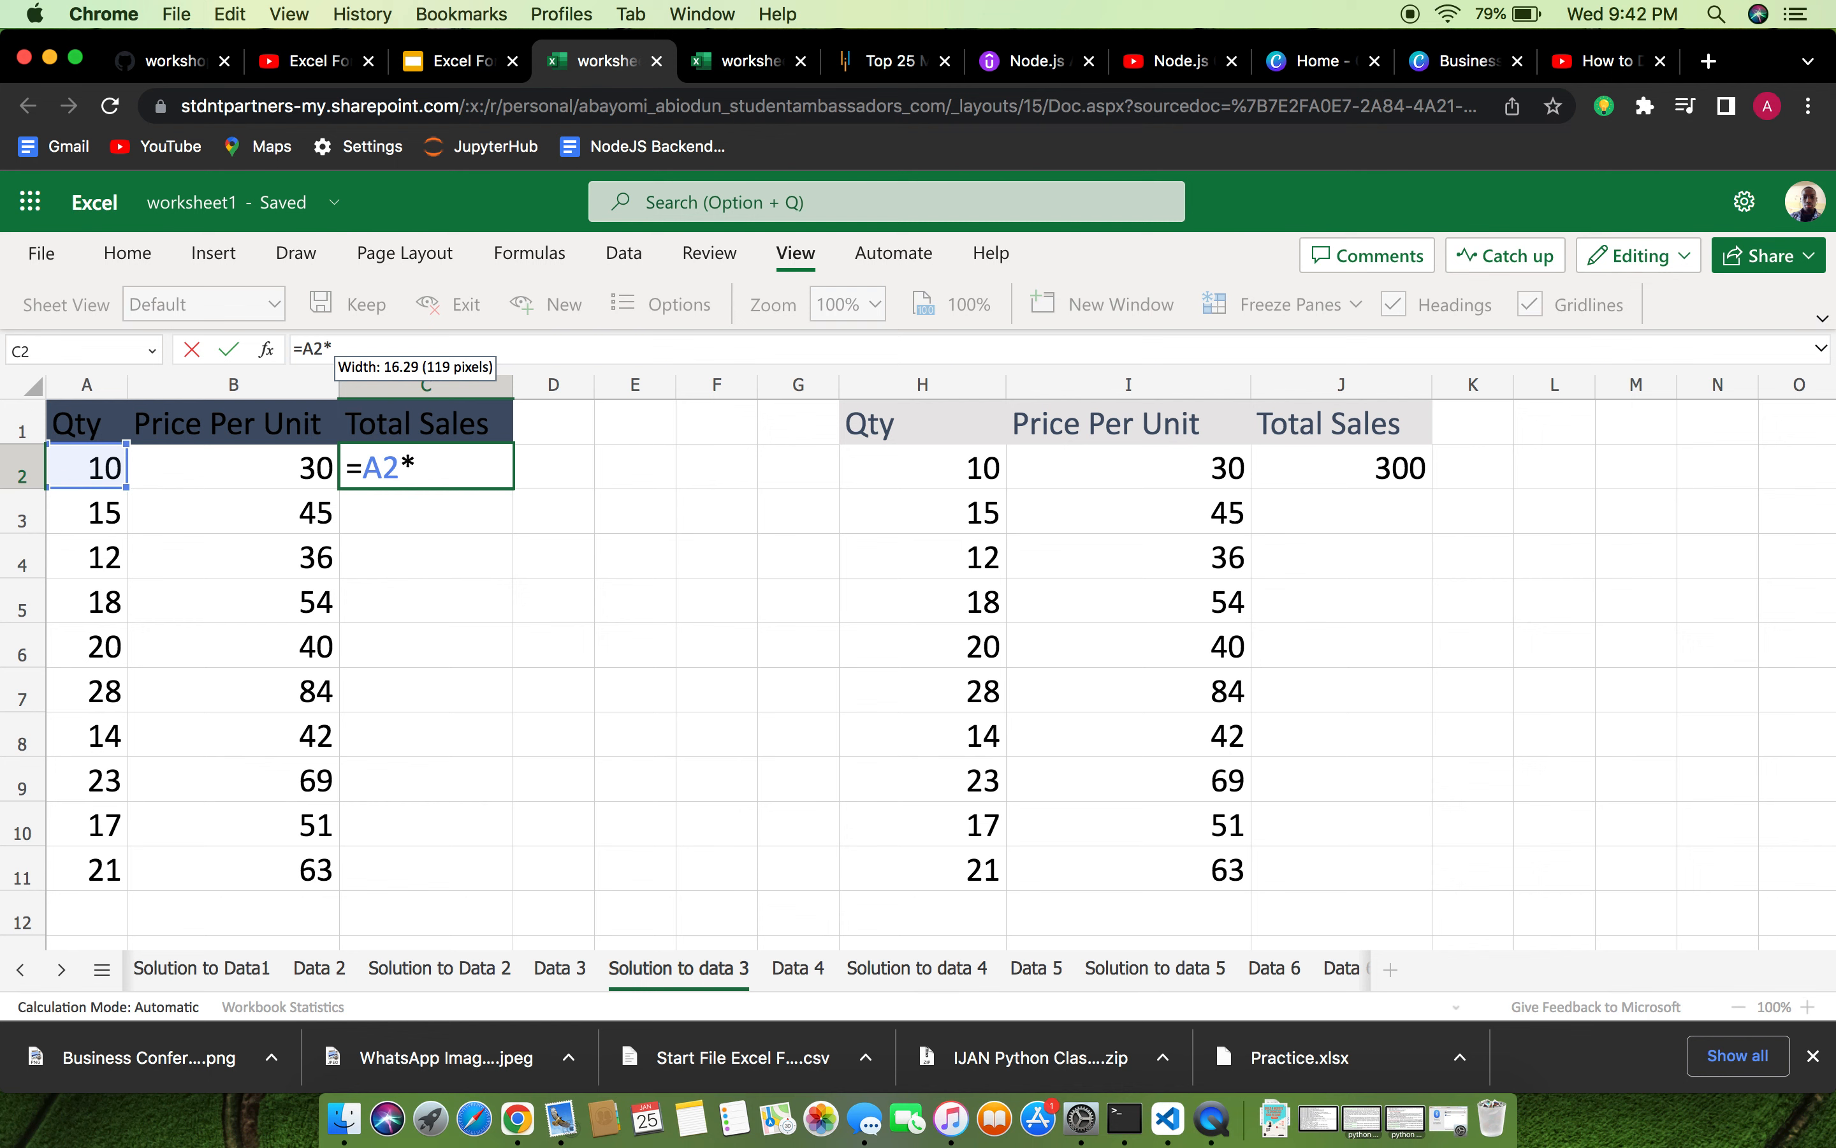
text(*B)
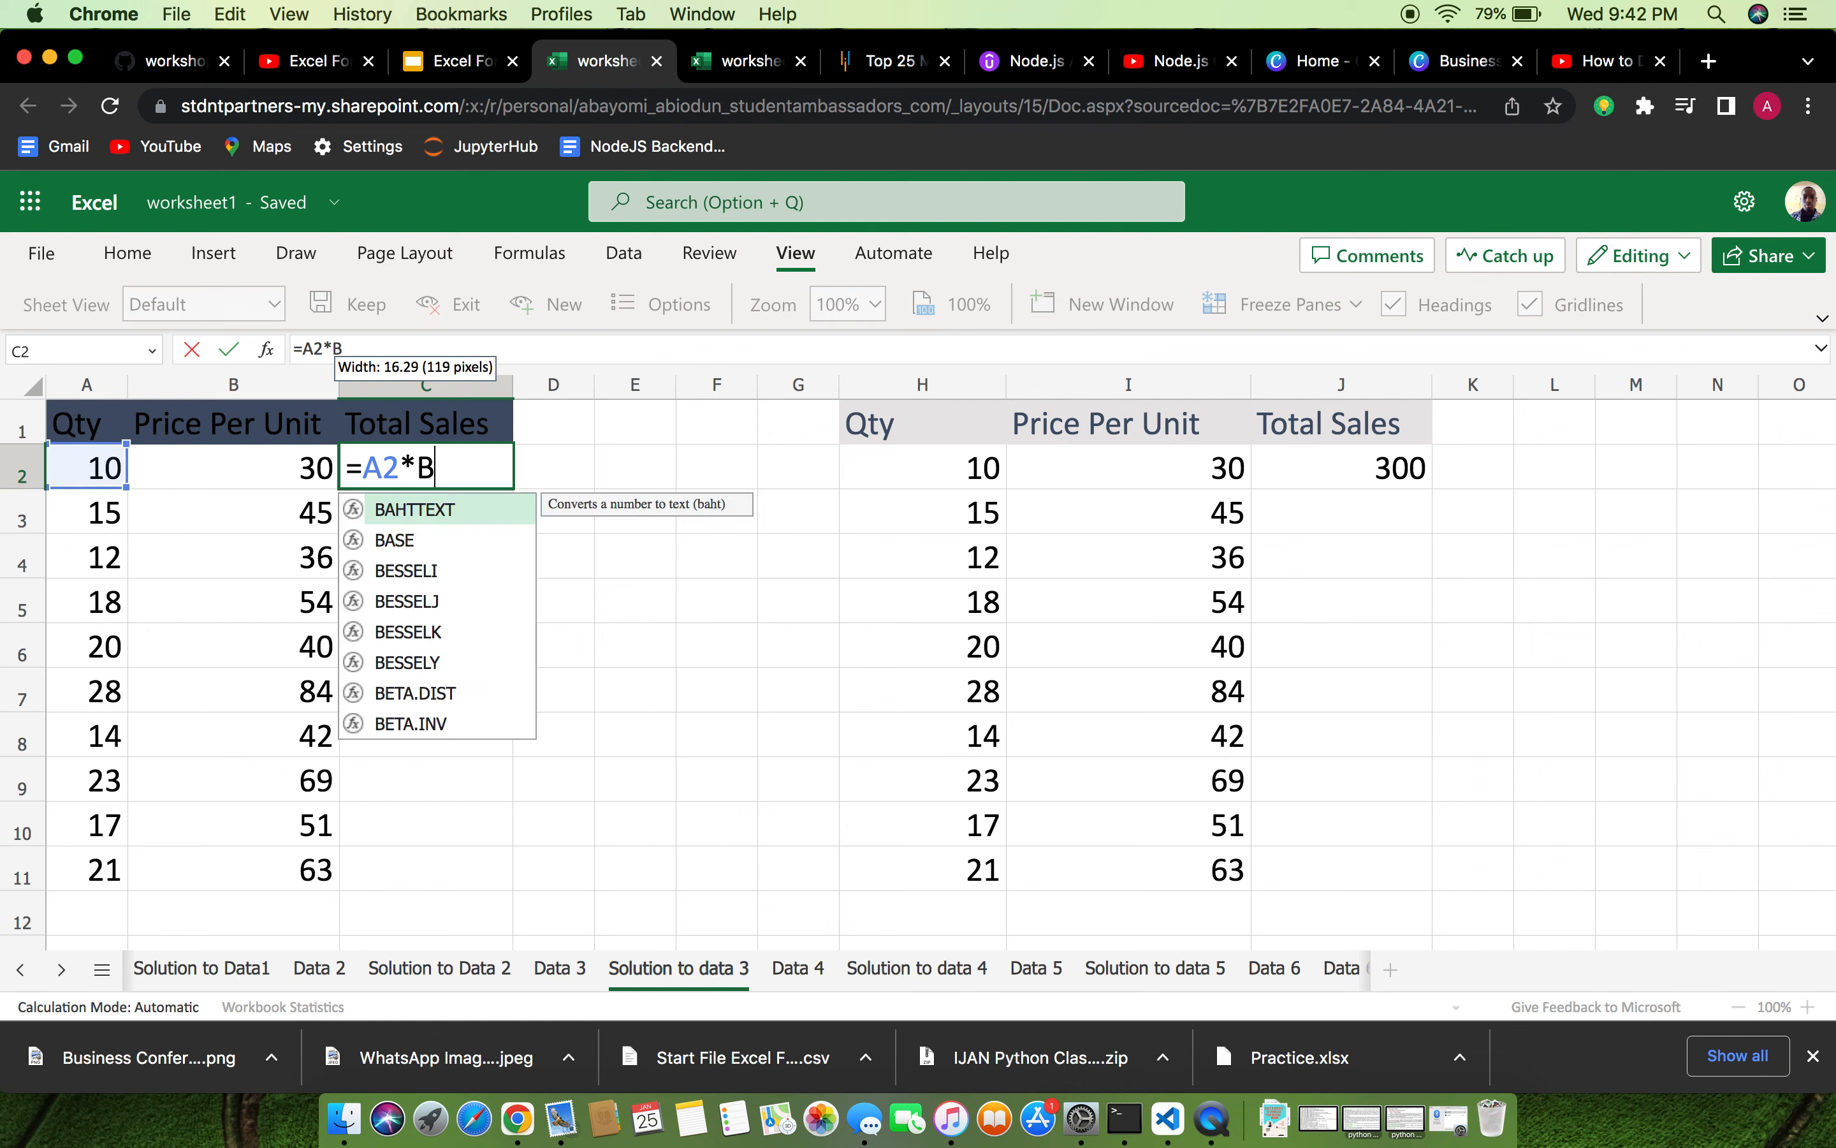
text(2)
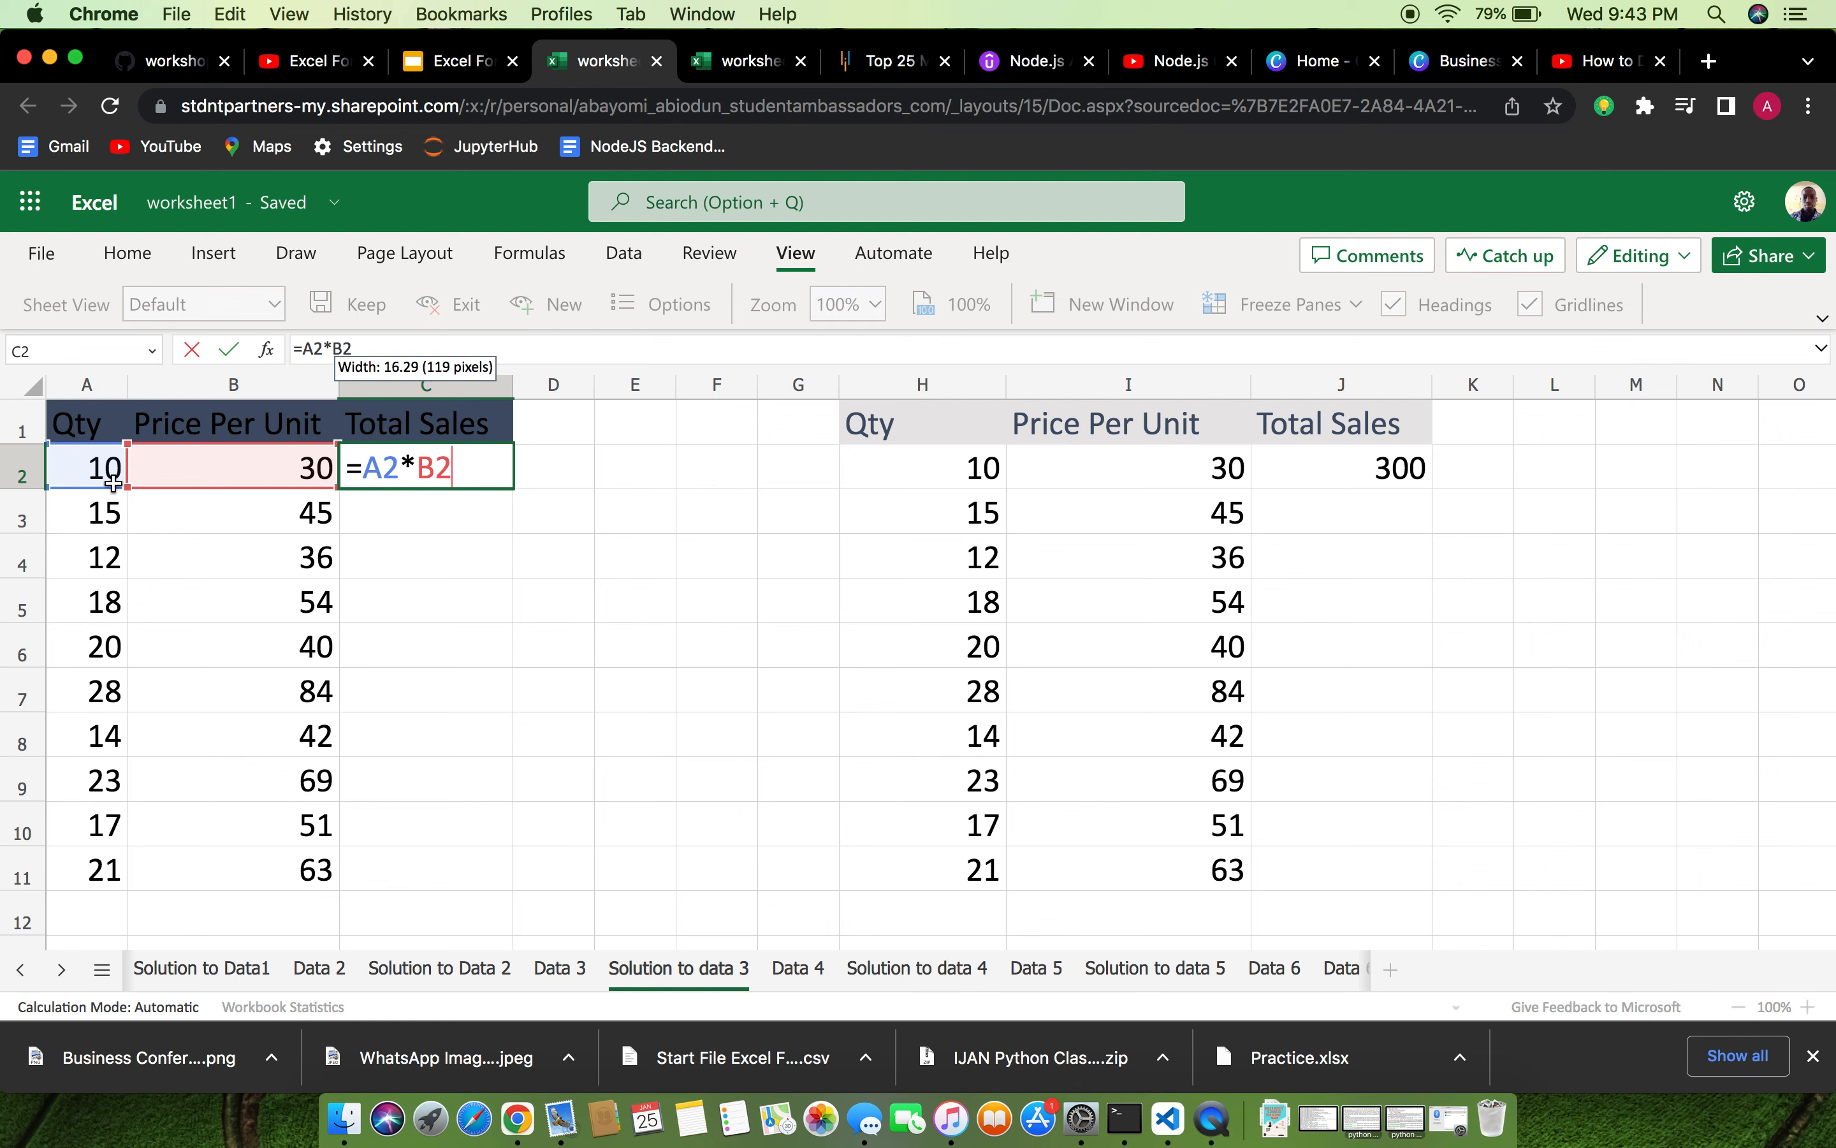
key(Return)
Fill the Total Sales formula from C2 down through C11, then reselect C2.
click(483, 454)
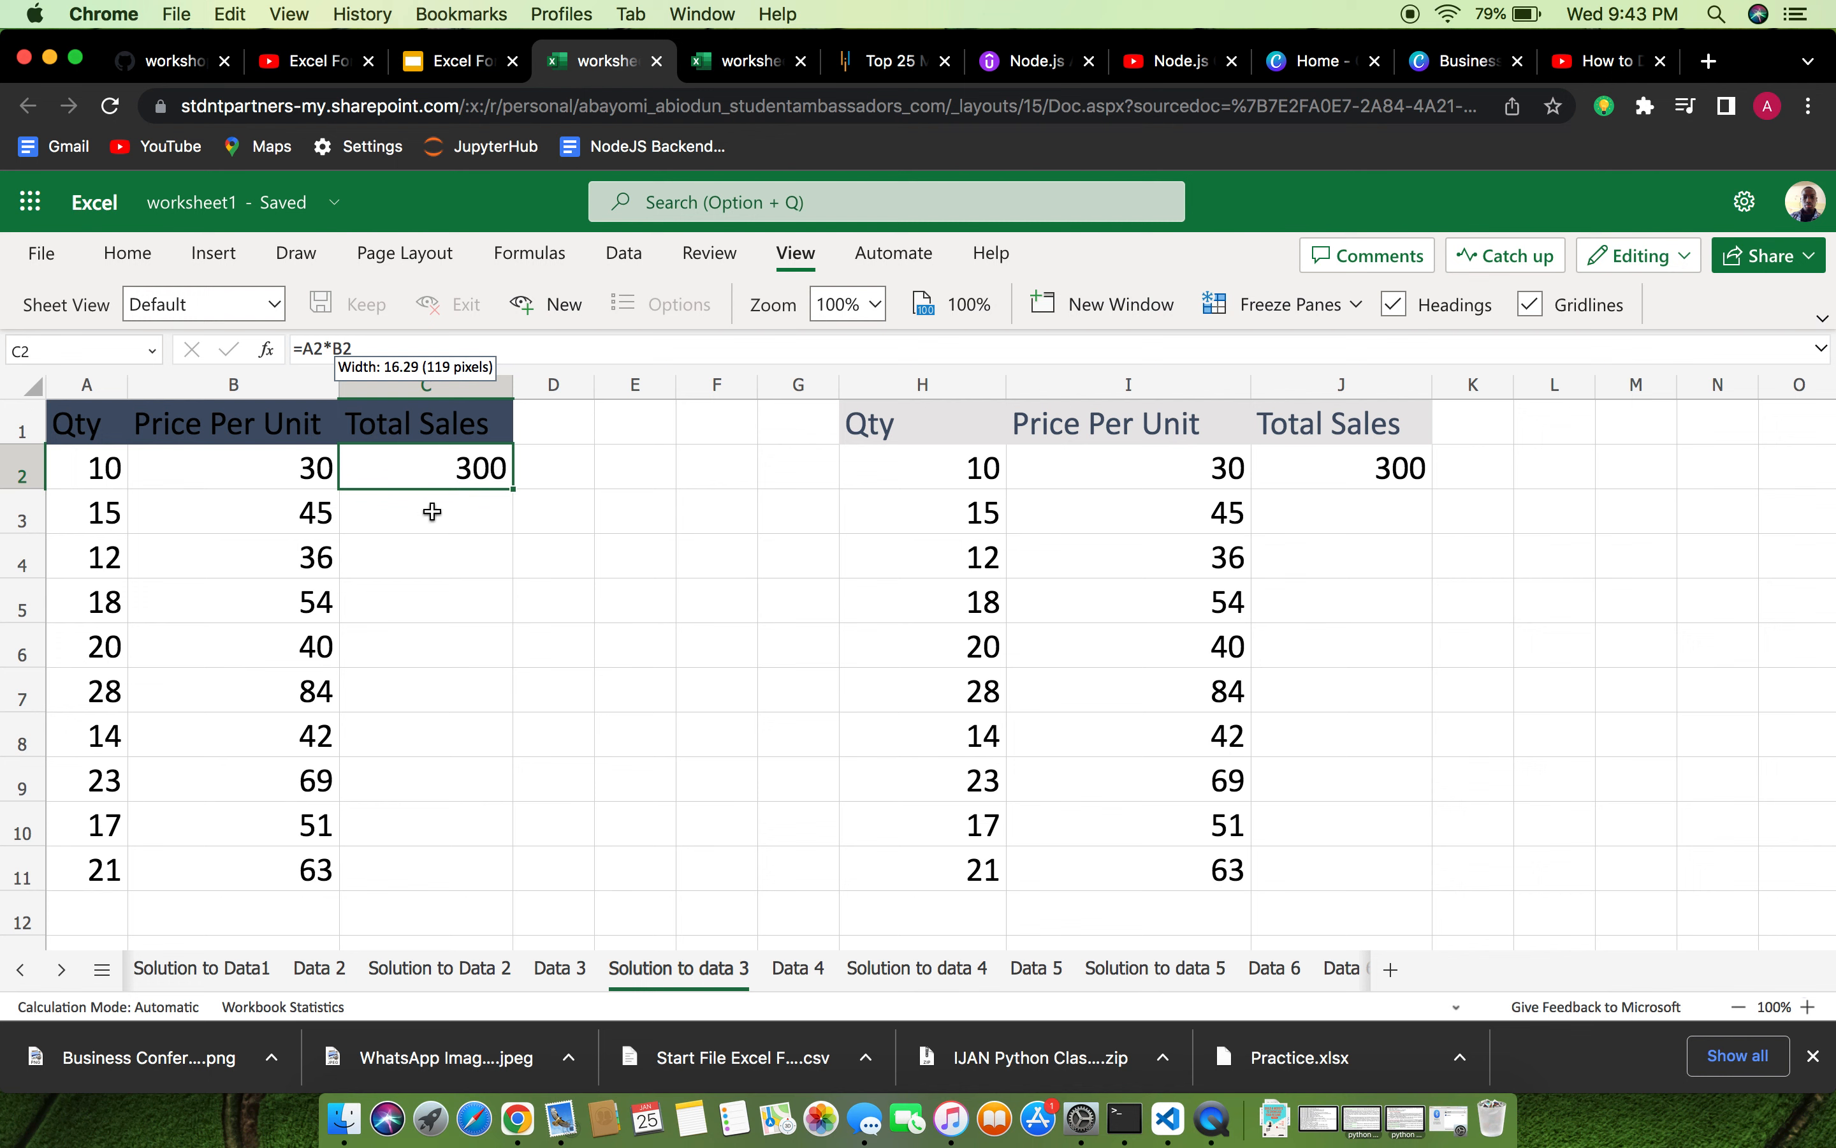
click(366, 510)
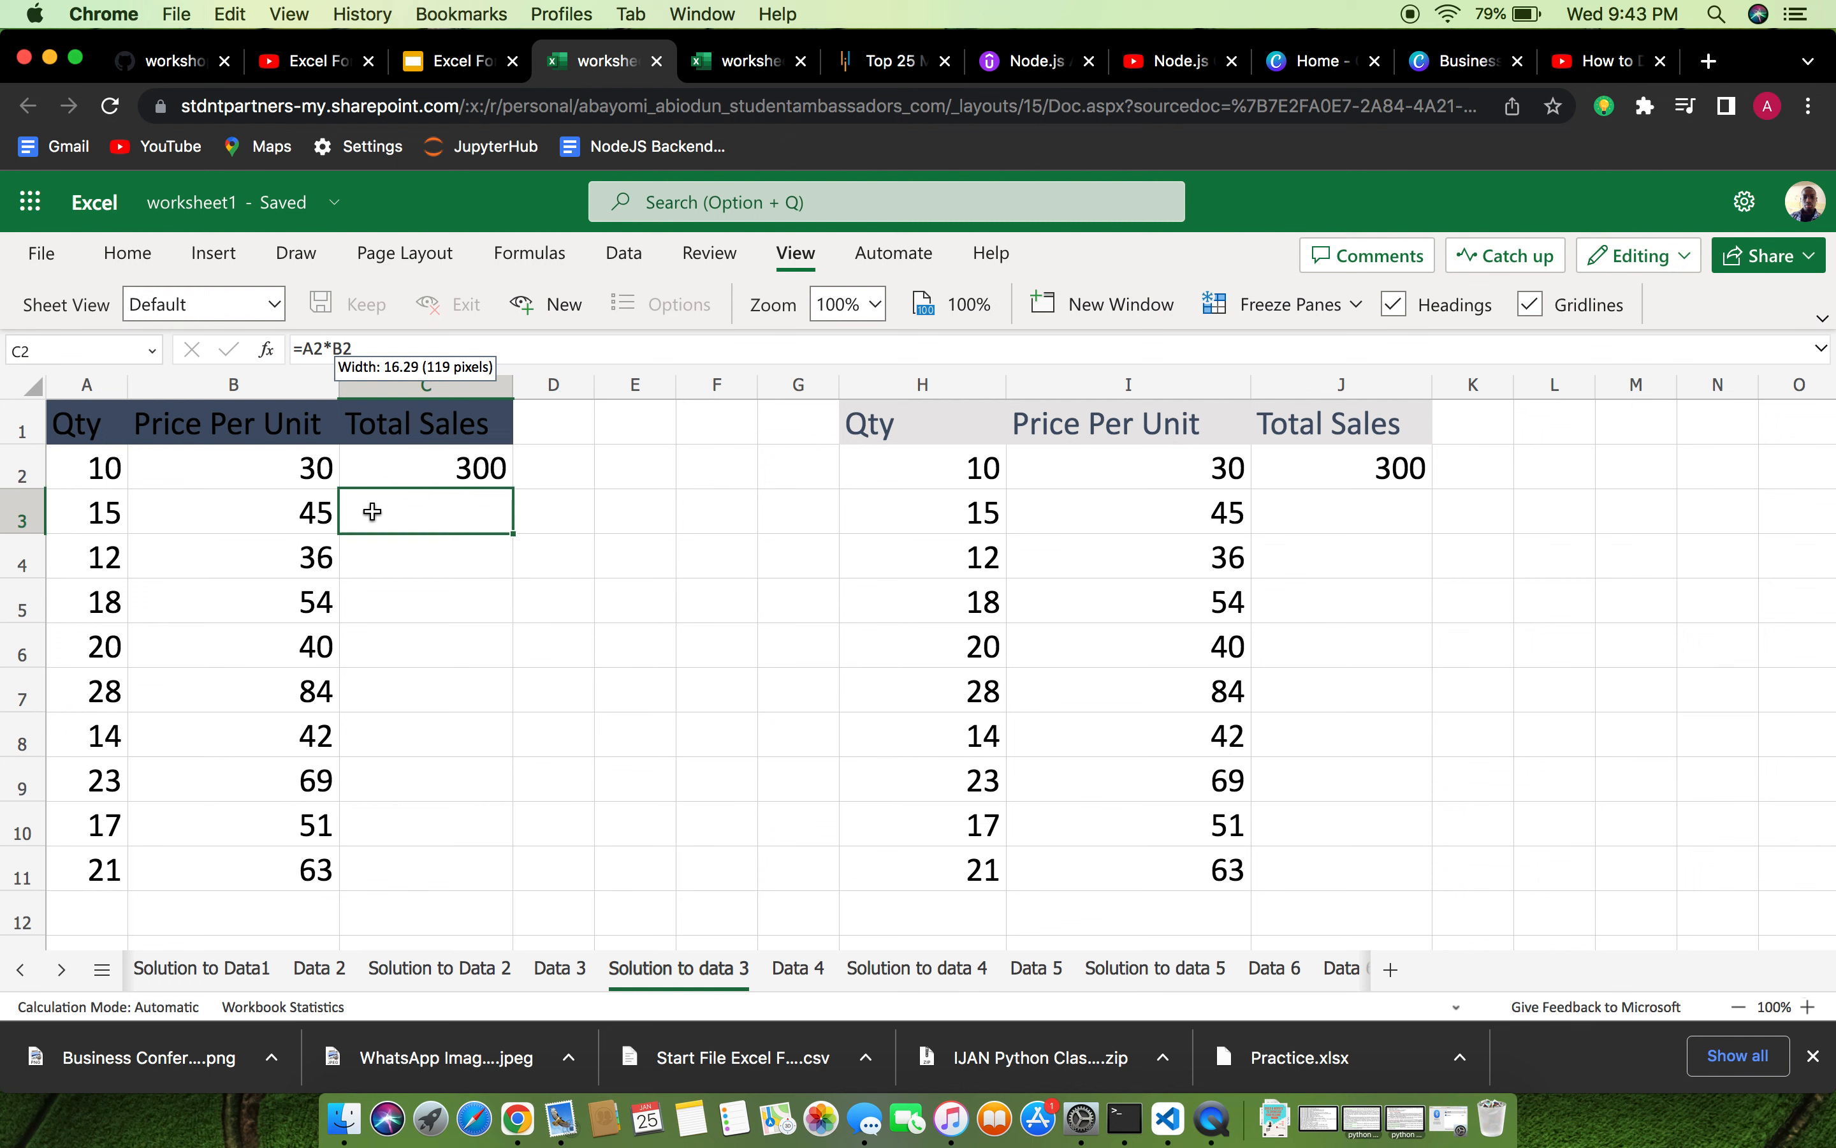
click(370, 578)
click(459, 472)
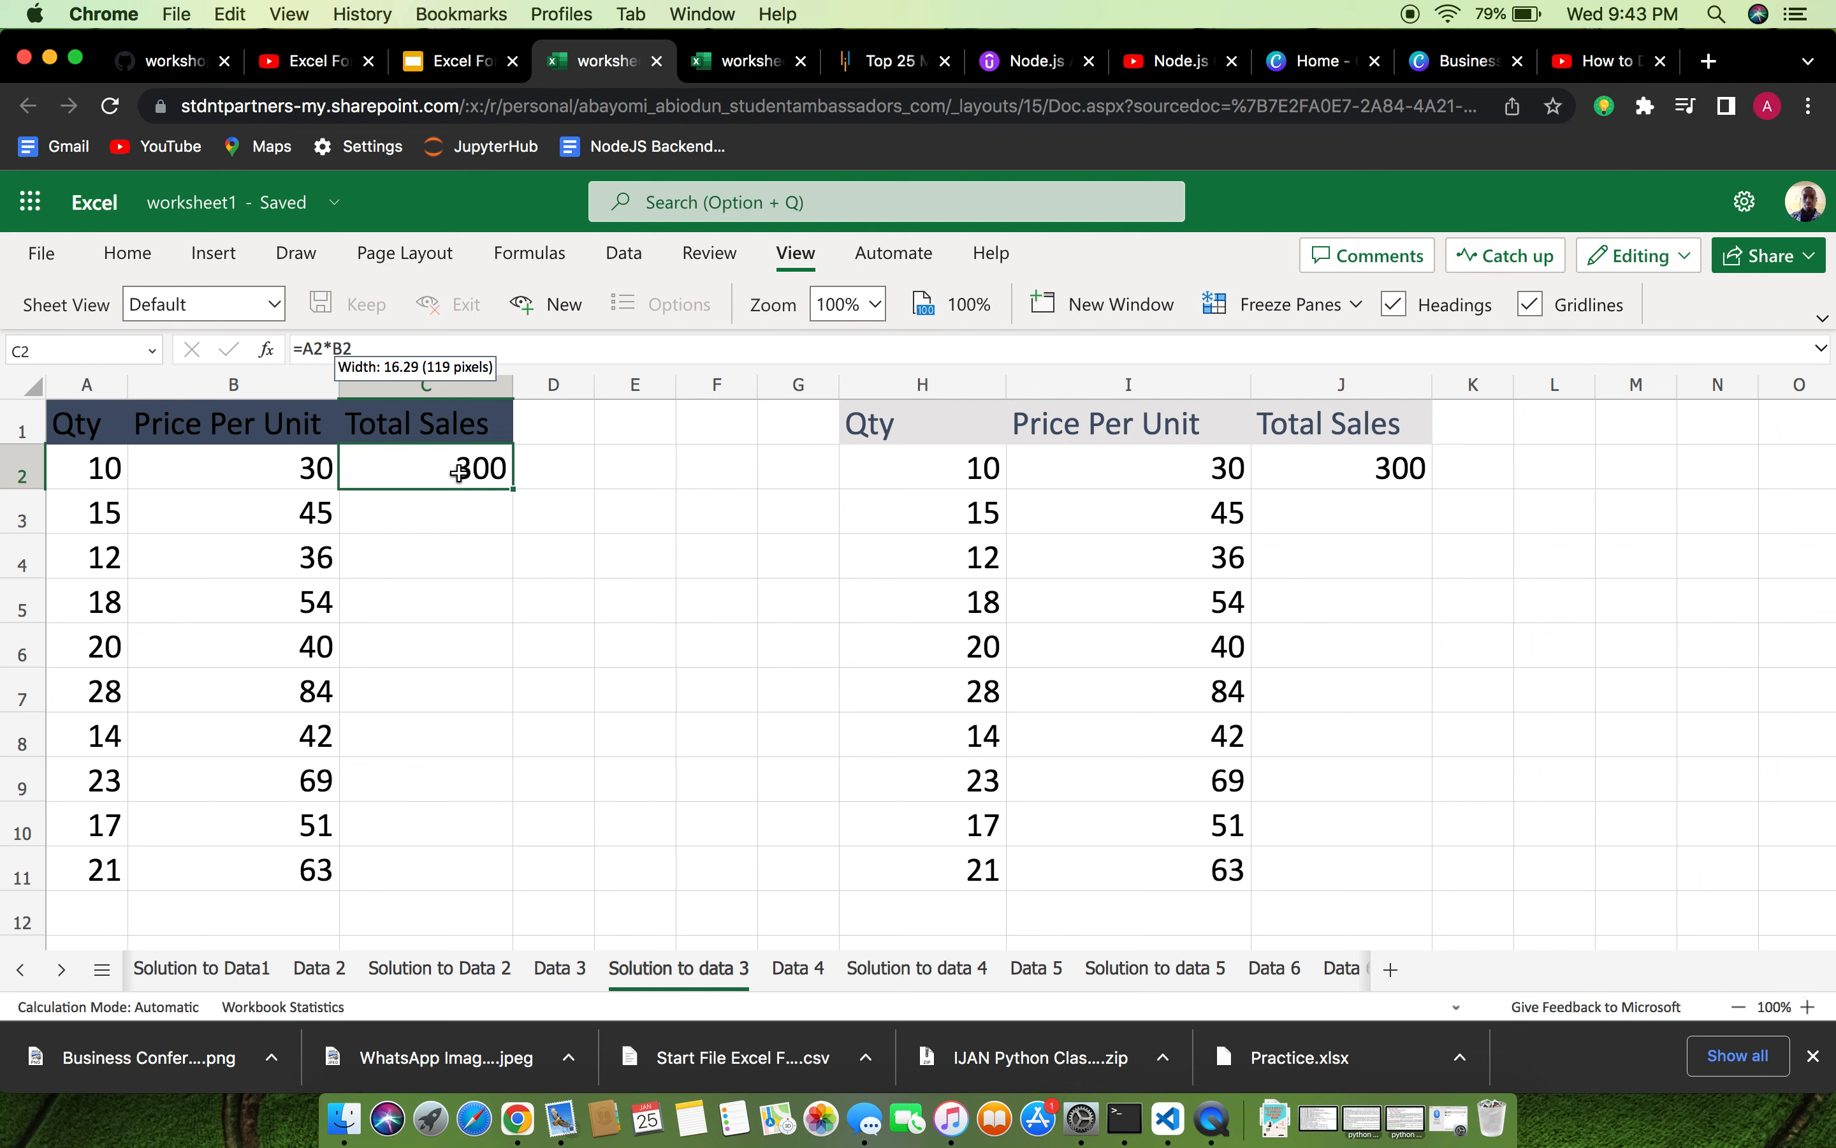
drag(515, 491, 537, 862)
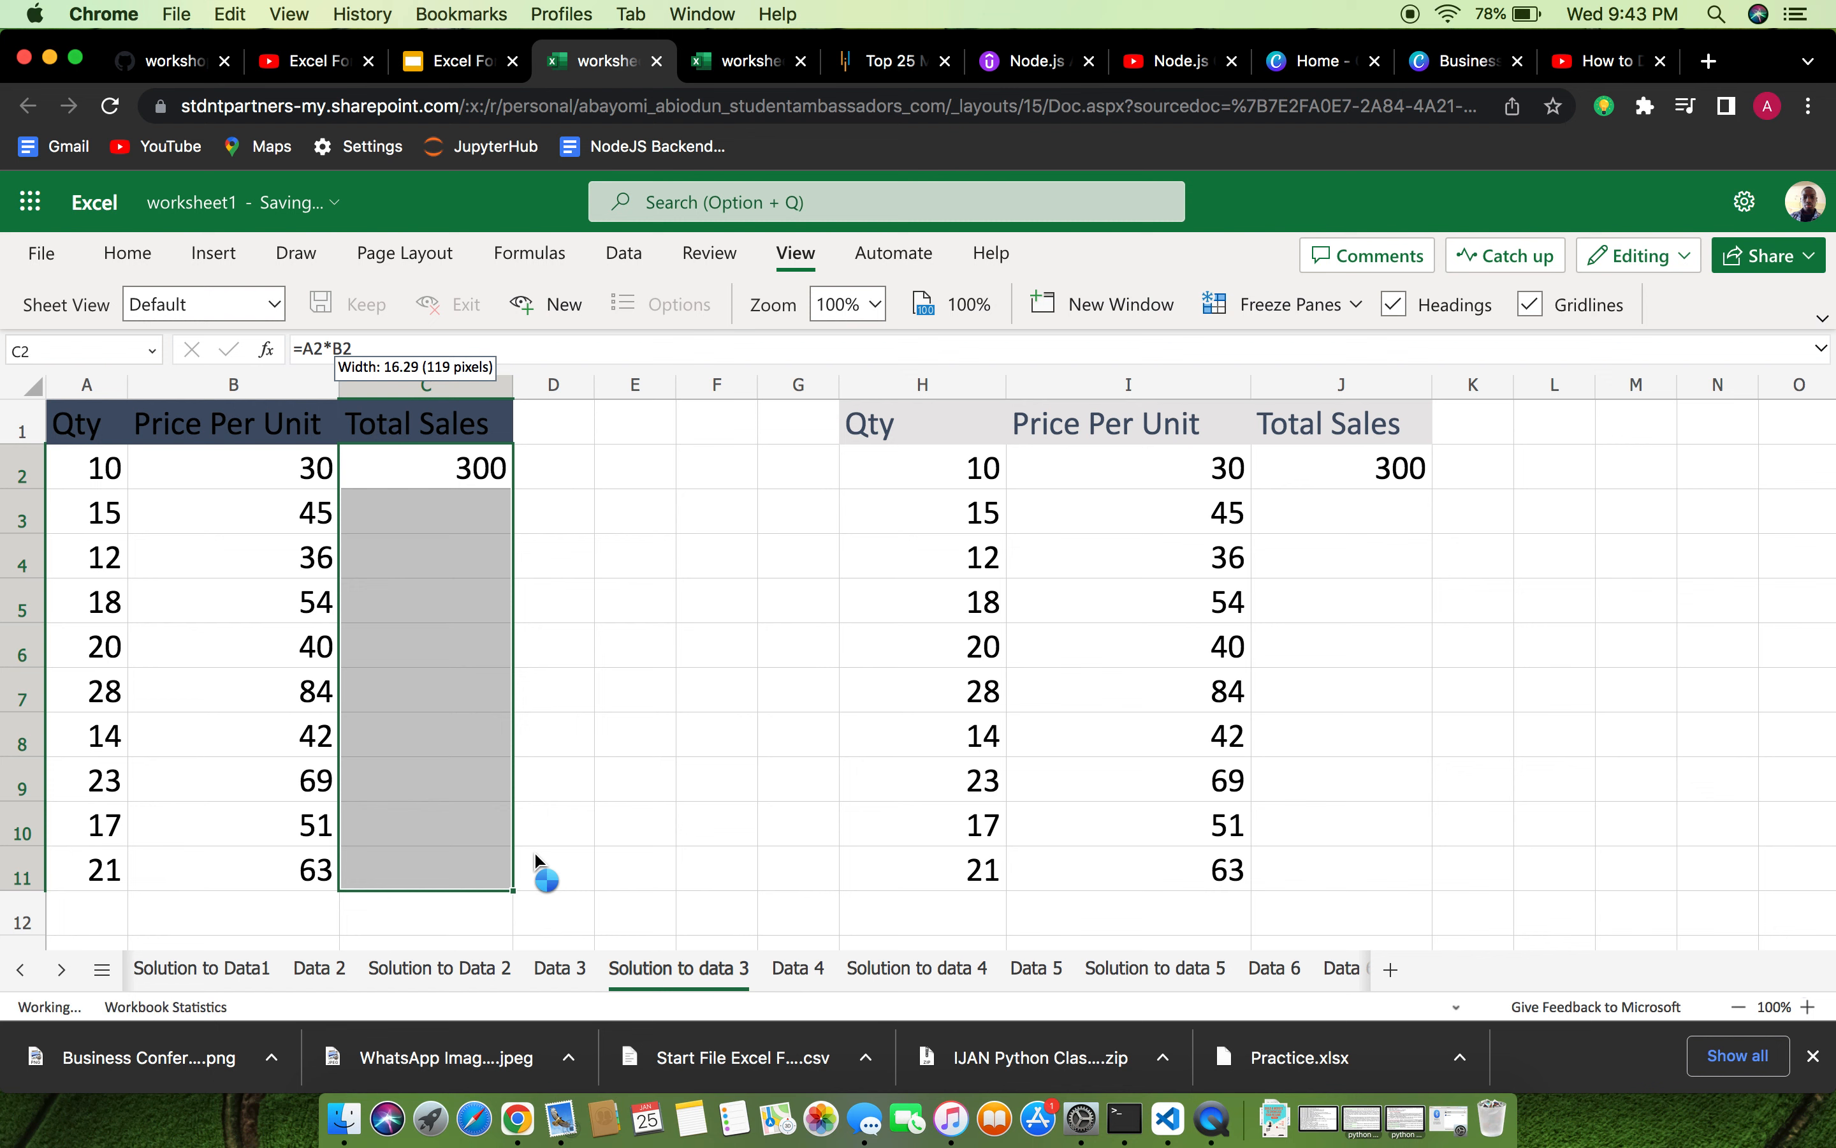
click(487, 479)
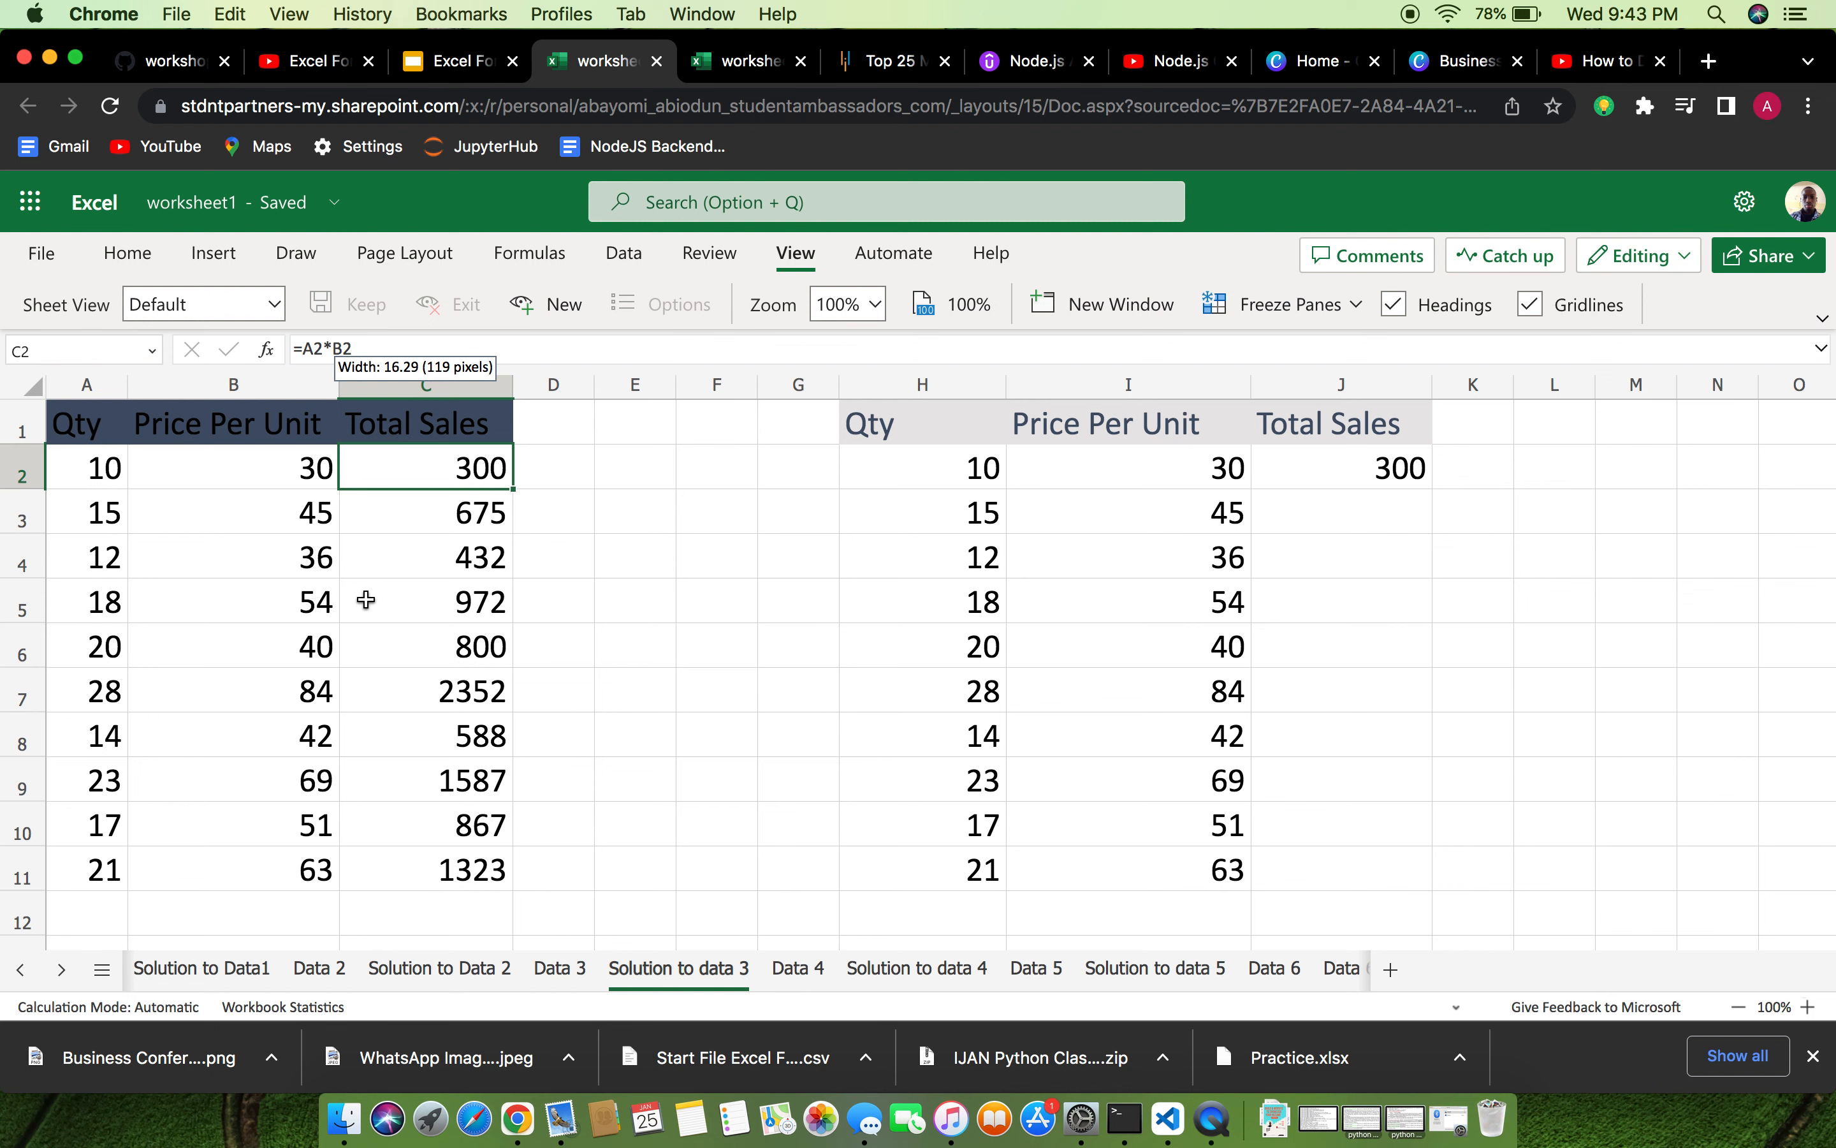
Replace the formula in J2 of the second Total Sales column with =H2*I2.
scroll(463, 647, down, 2)
scroll(463, 647, up, 2)
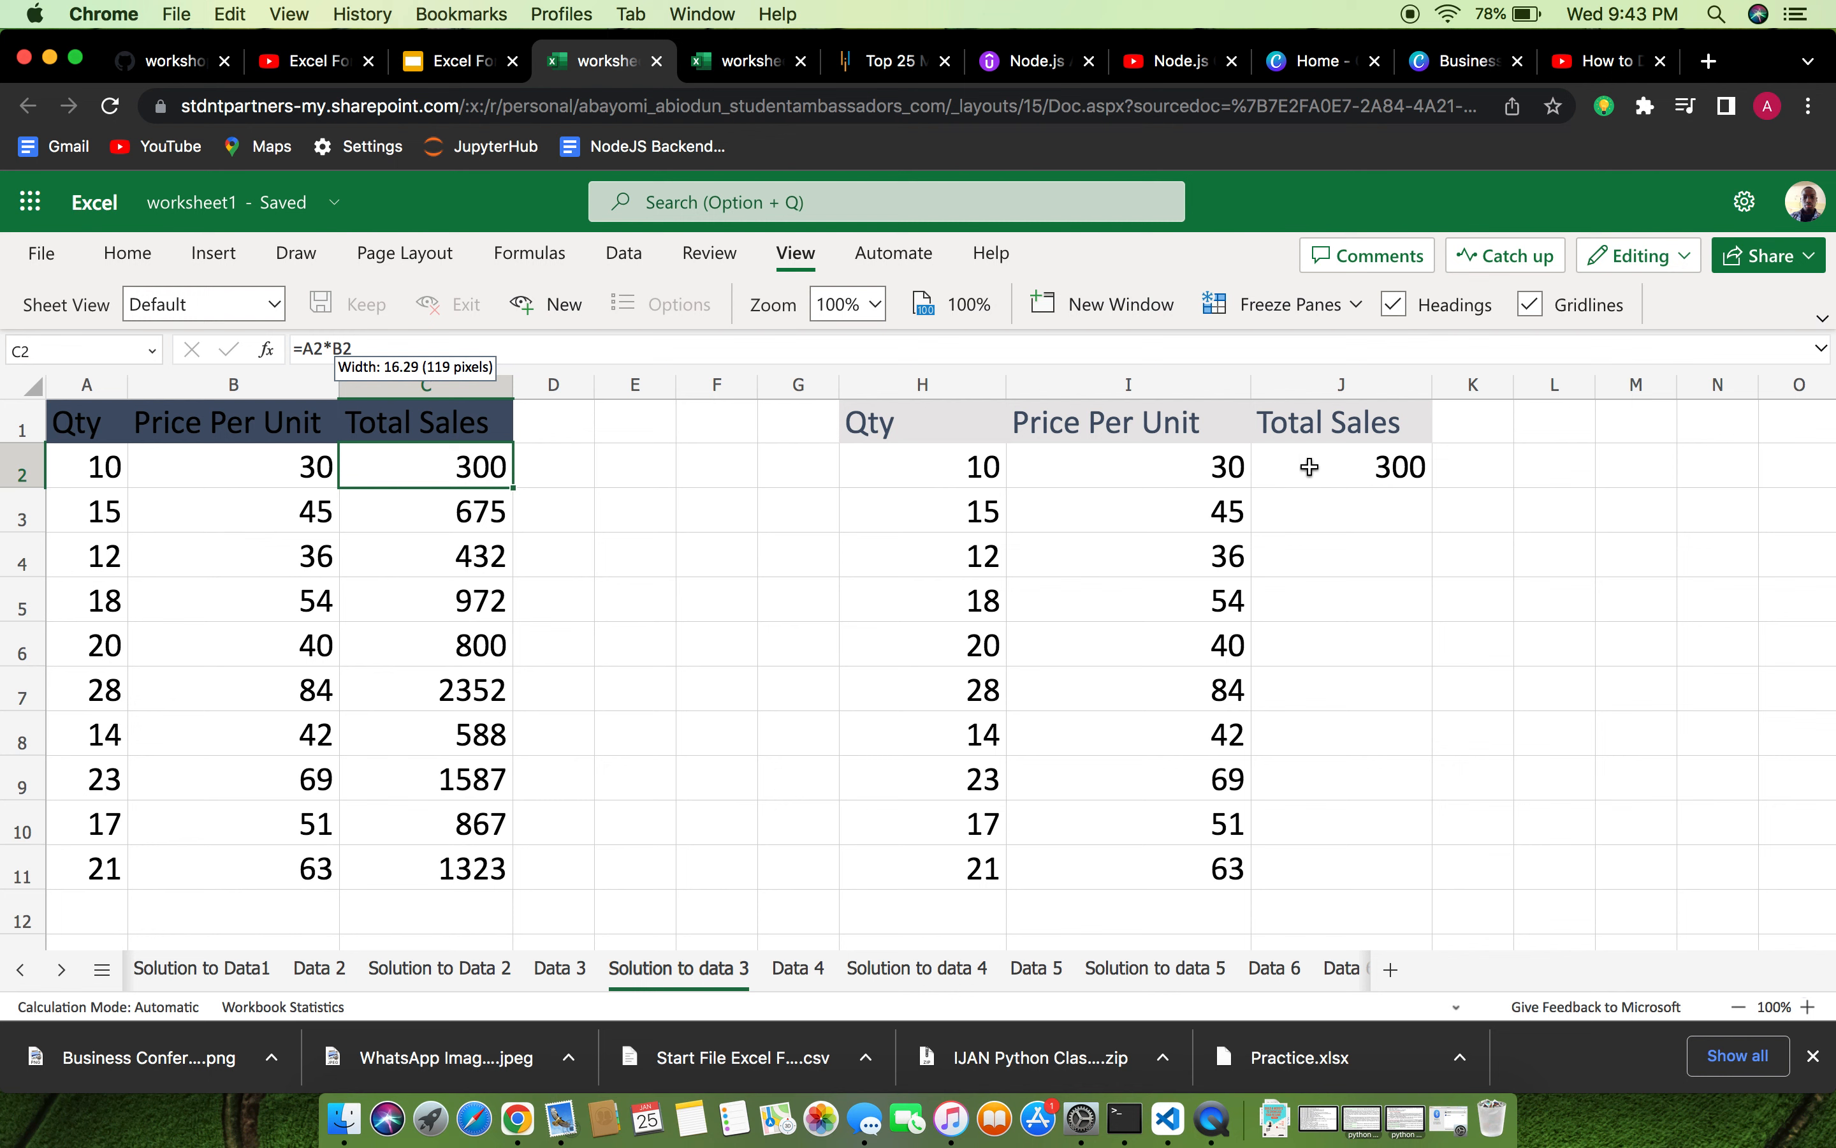
double_click(1378, 467)
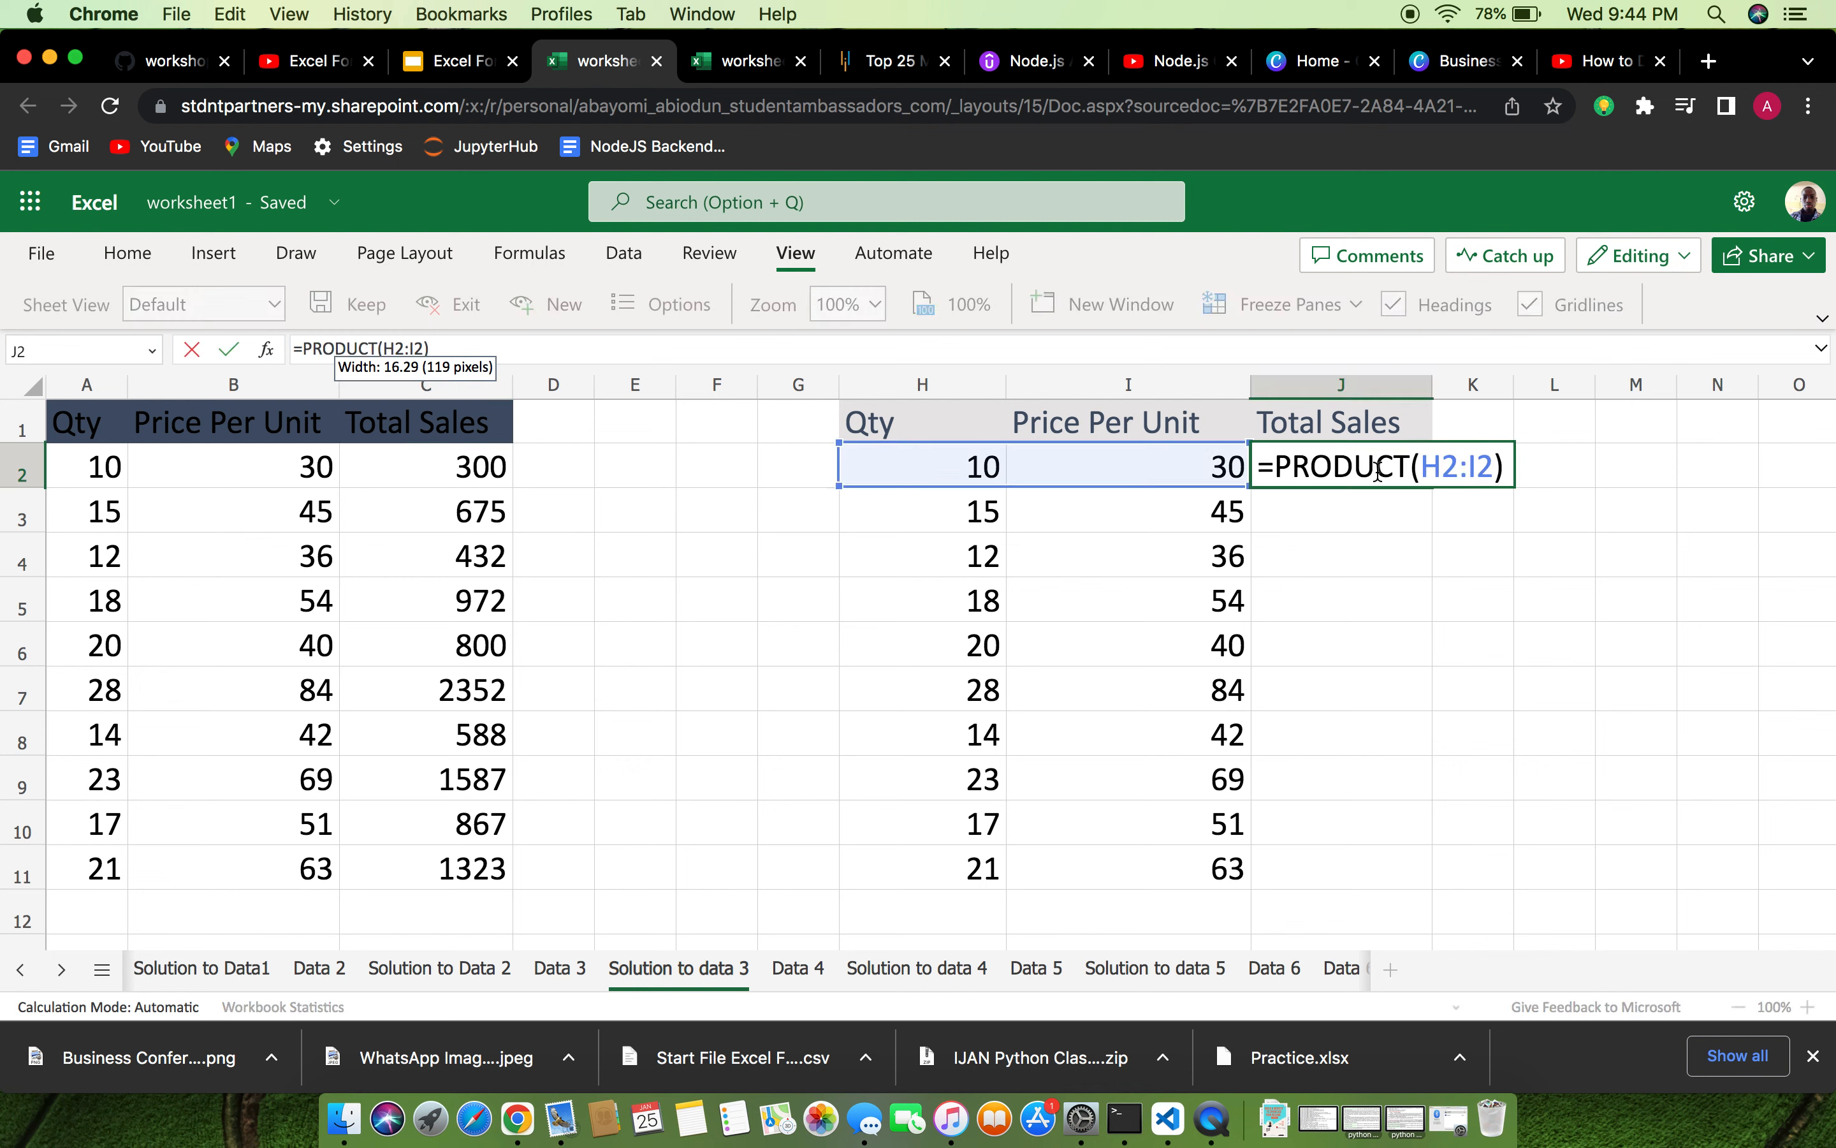
key(BackSpace)
key(BackSpace)
key(BackSpace)
key(BackSpace)
key(BackSpace)
key(BackSpace)
key(BackSpace)
key(BackSpace)
key(BackSpace)
key(BackSpace)
key(BackSpace)
key(BackSpace)
key(BackSpace)
key(BackSpace)
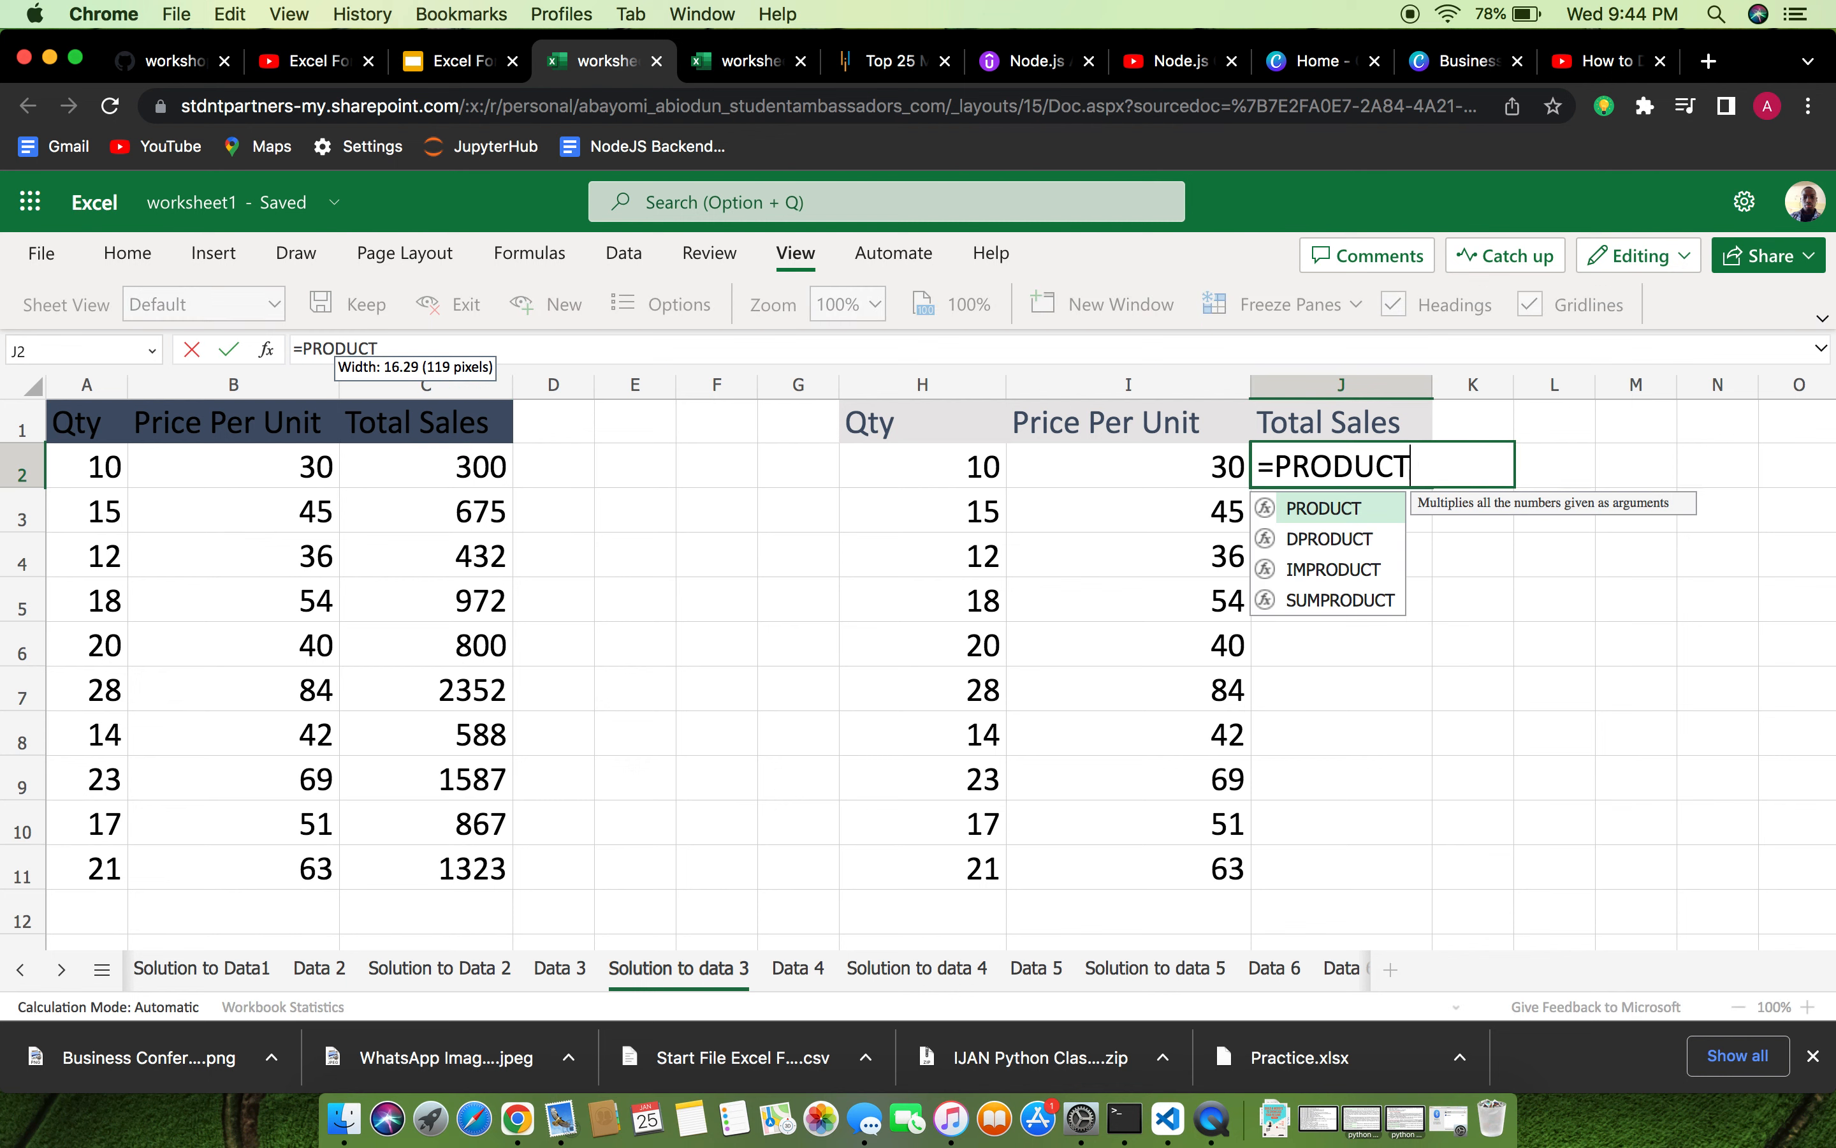
key(BackSpace)
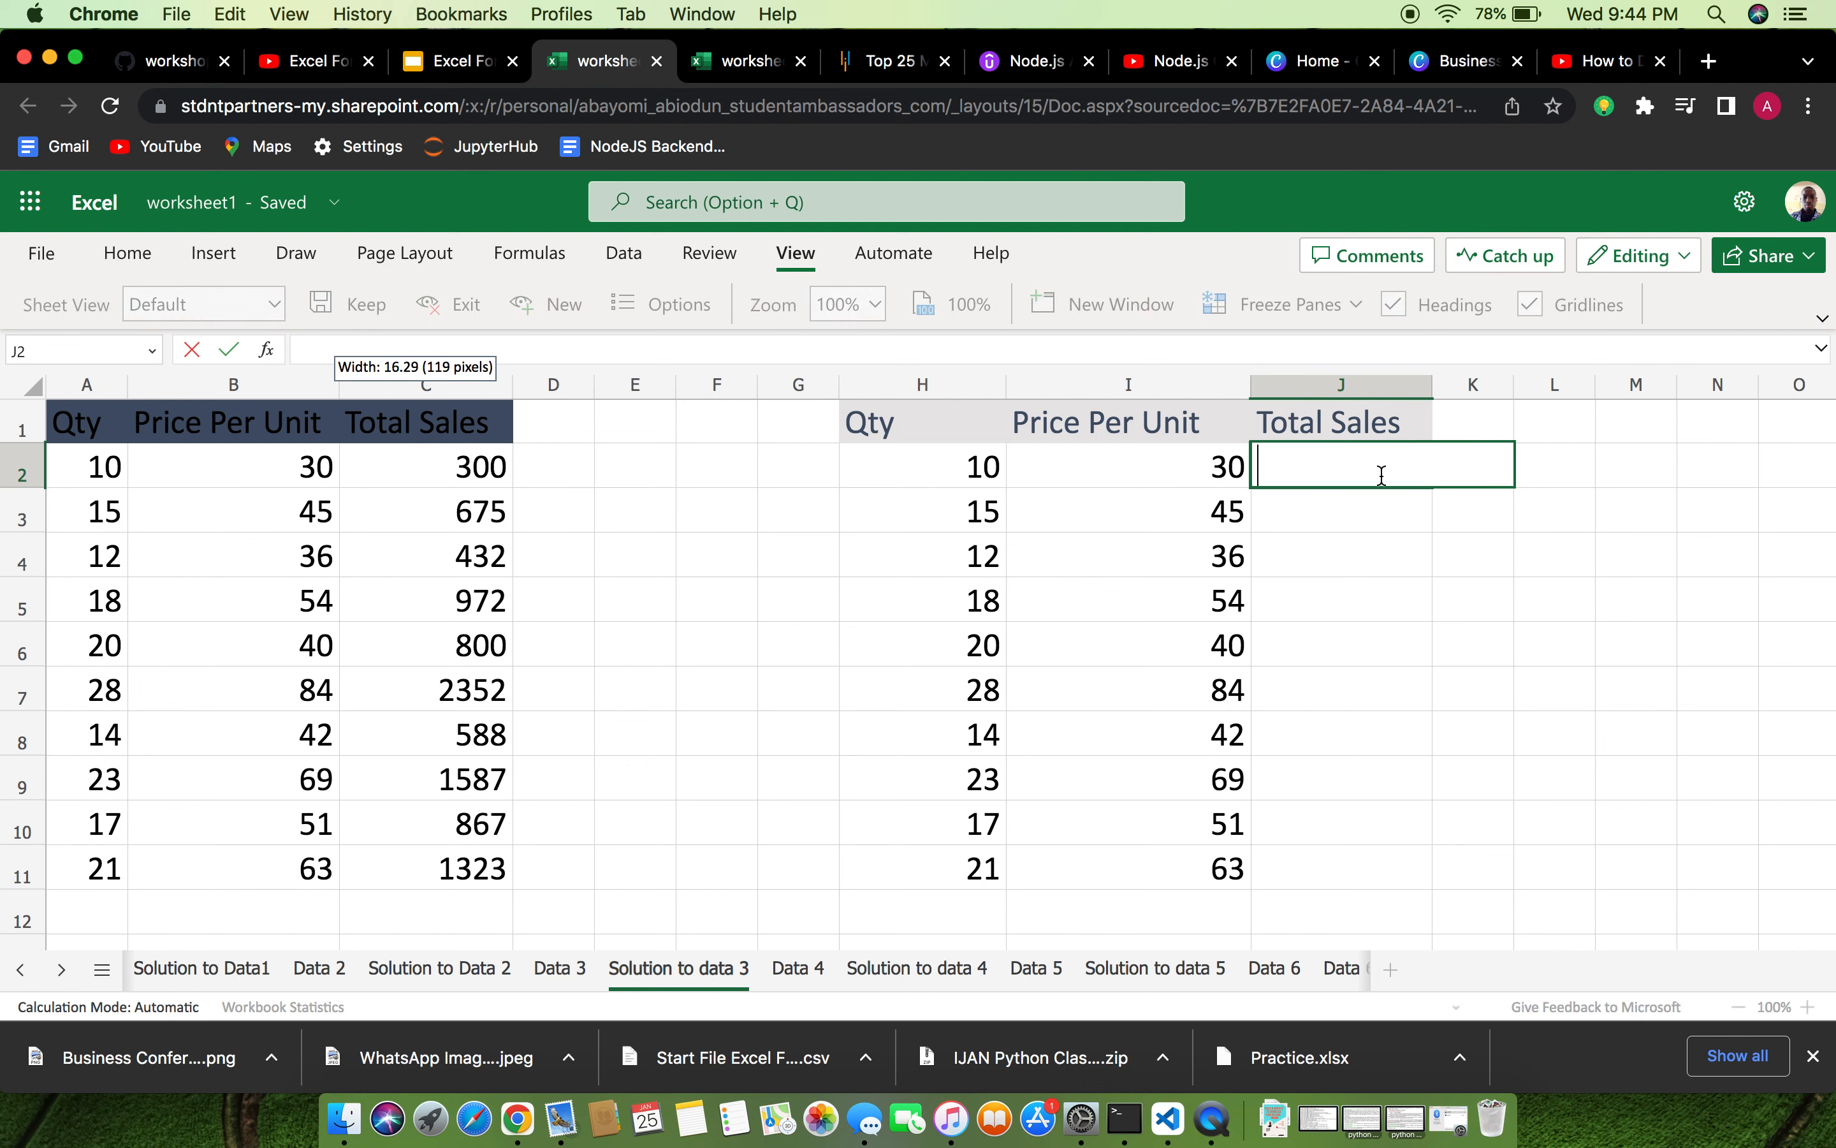
text(A)
text(H)
key(BackSpace)
text(=H)
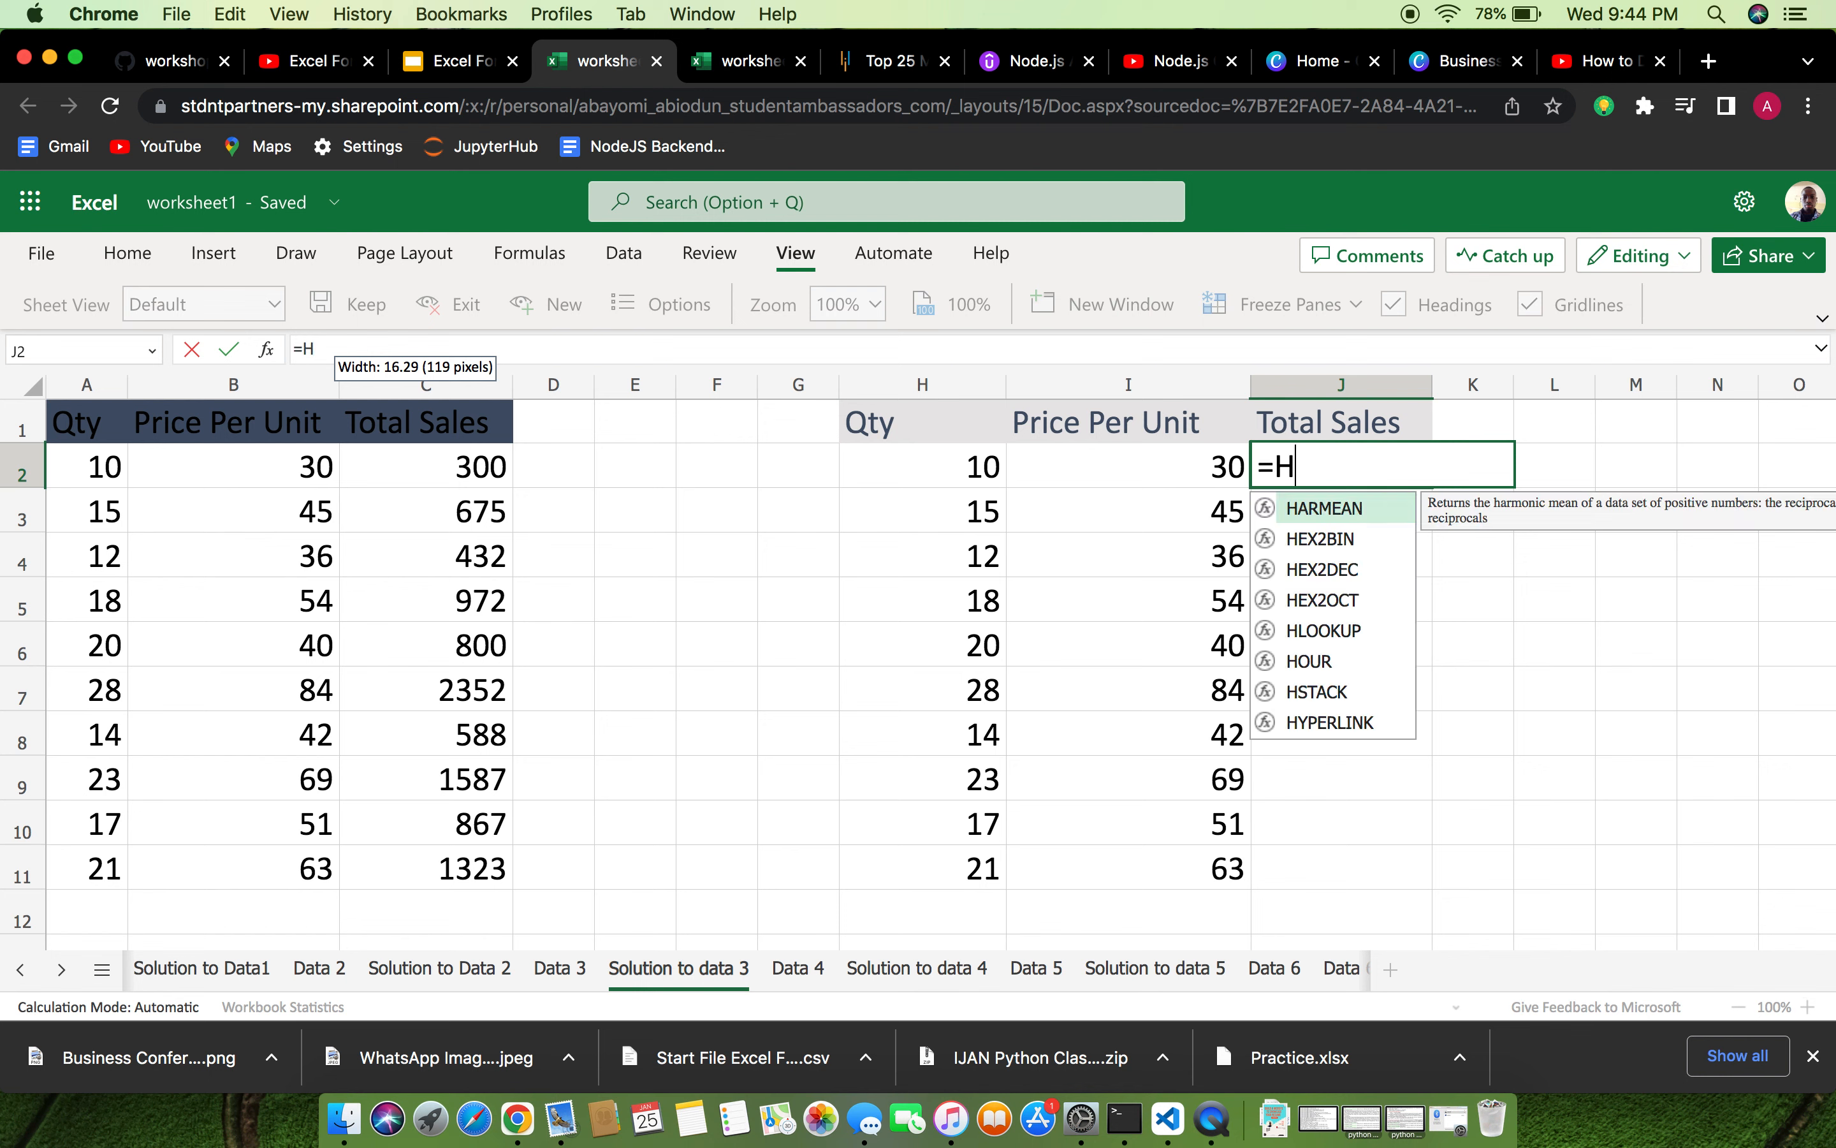
text(2)
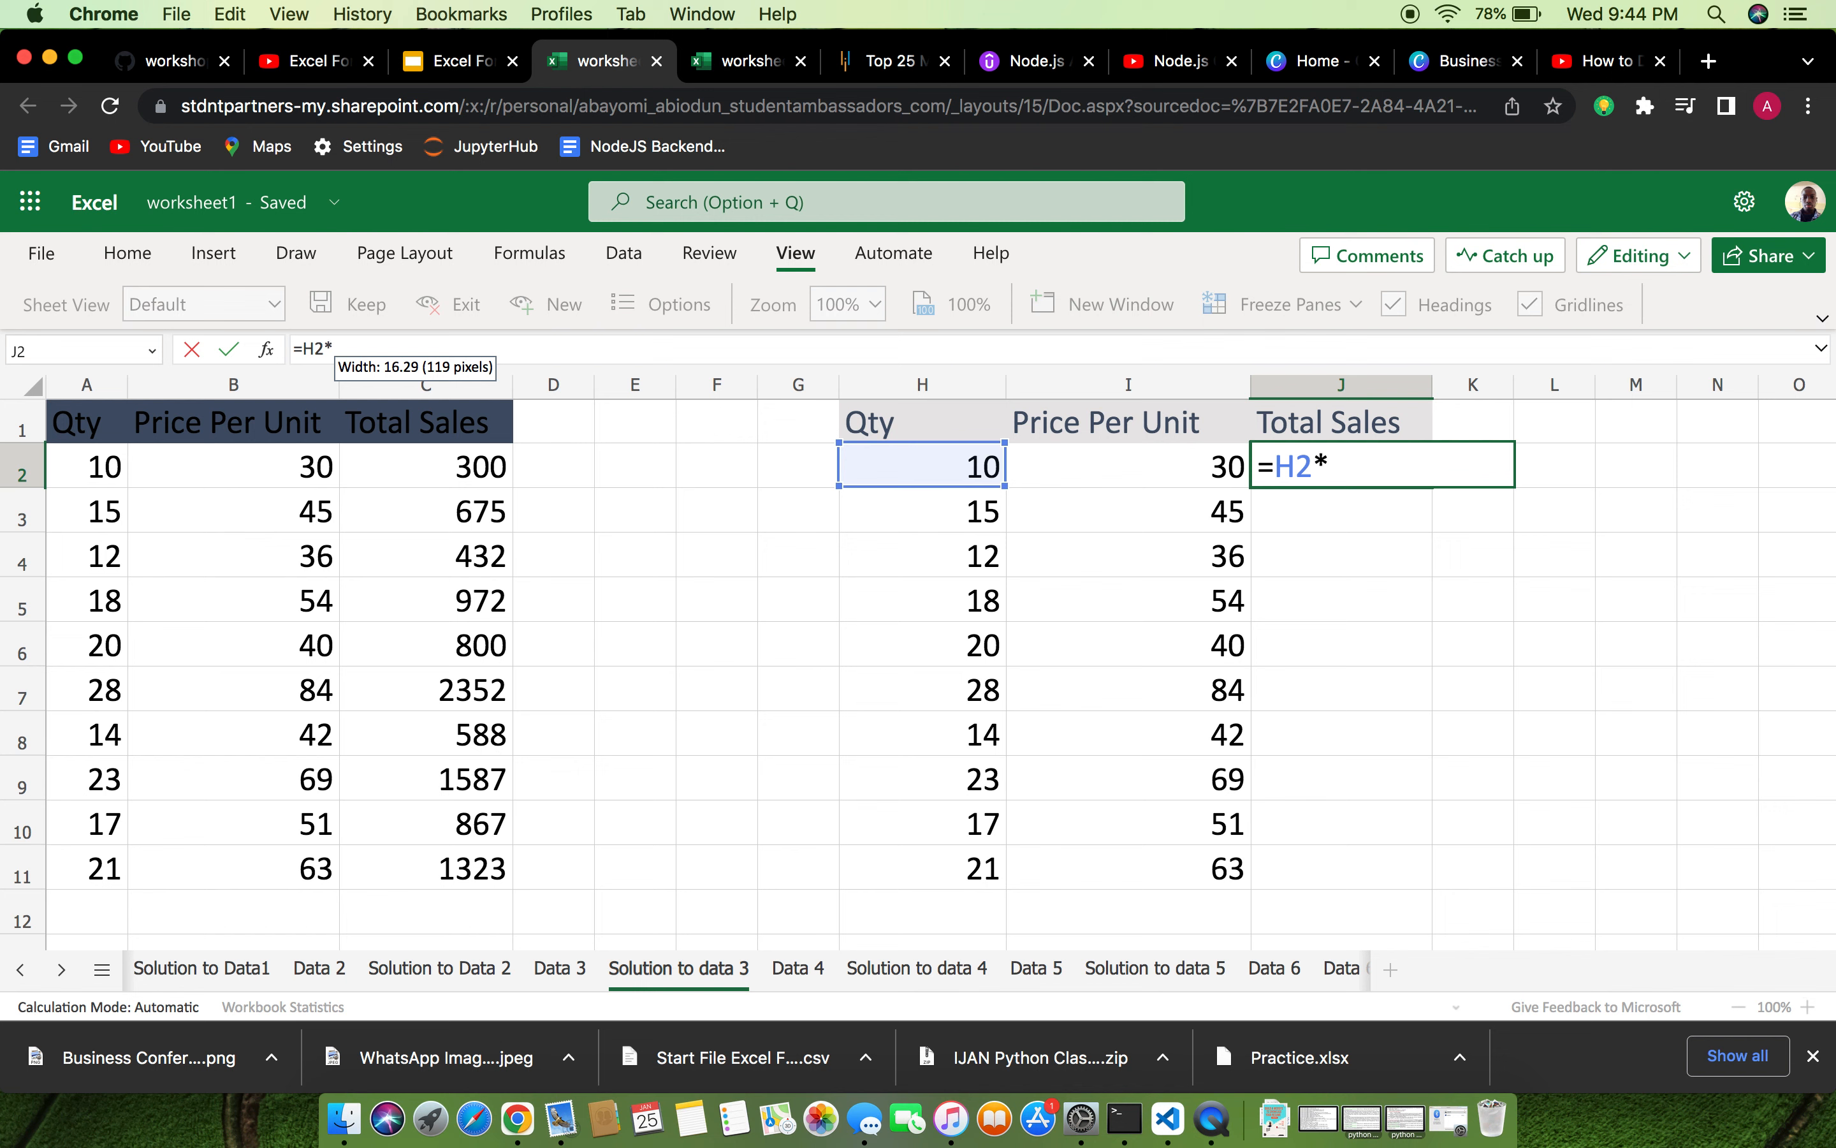
text(*I)
key(BackSpace)
text(I)
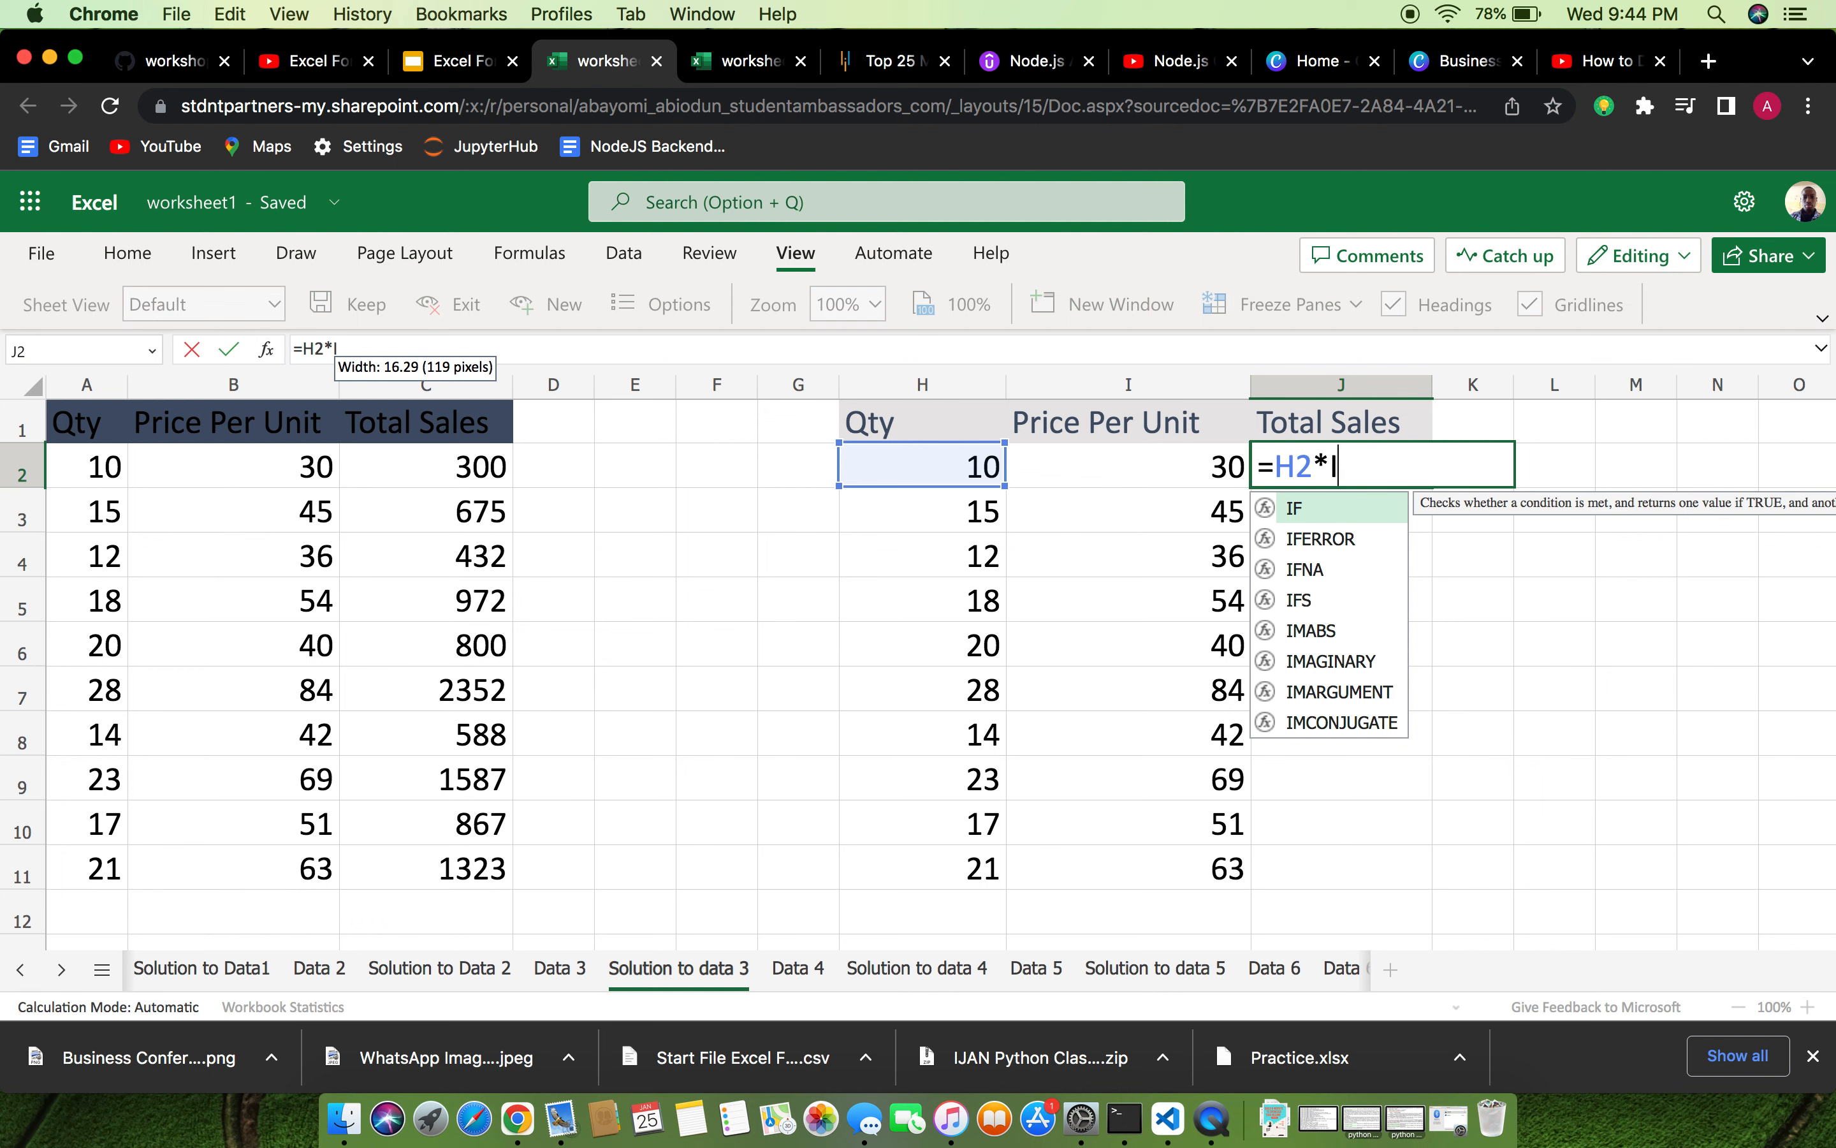
text(2)
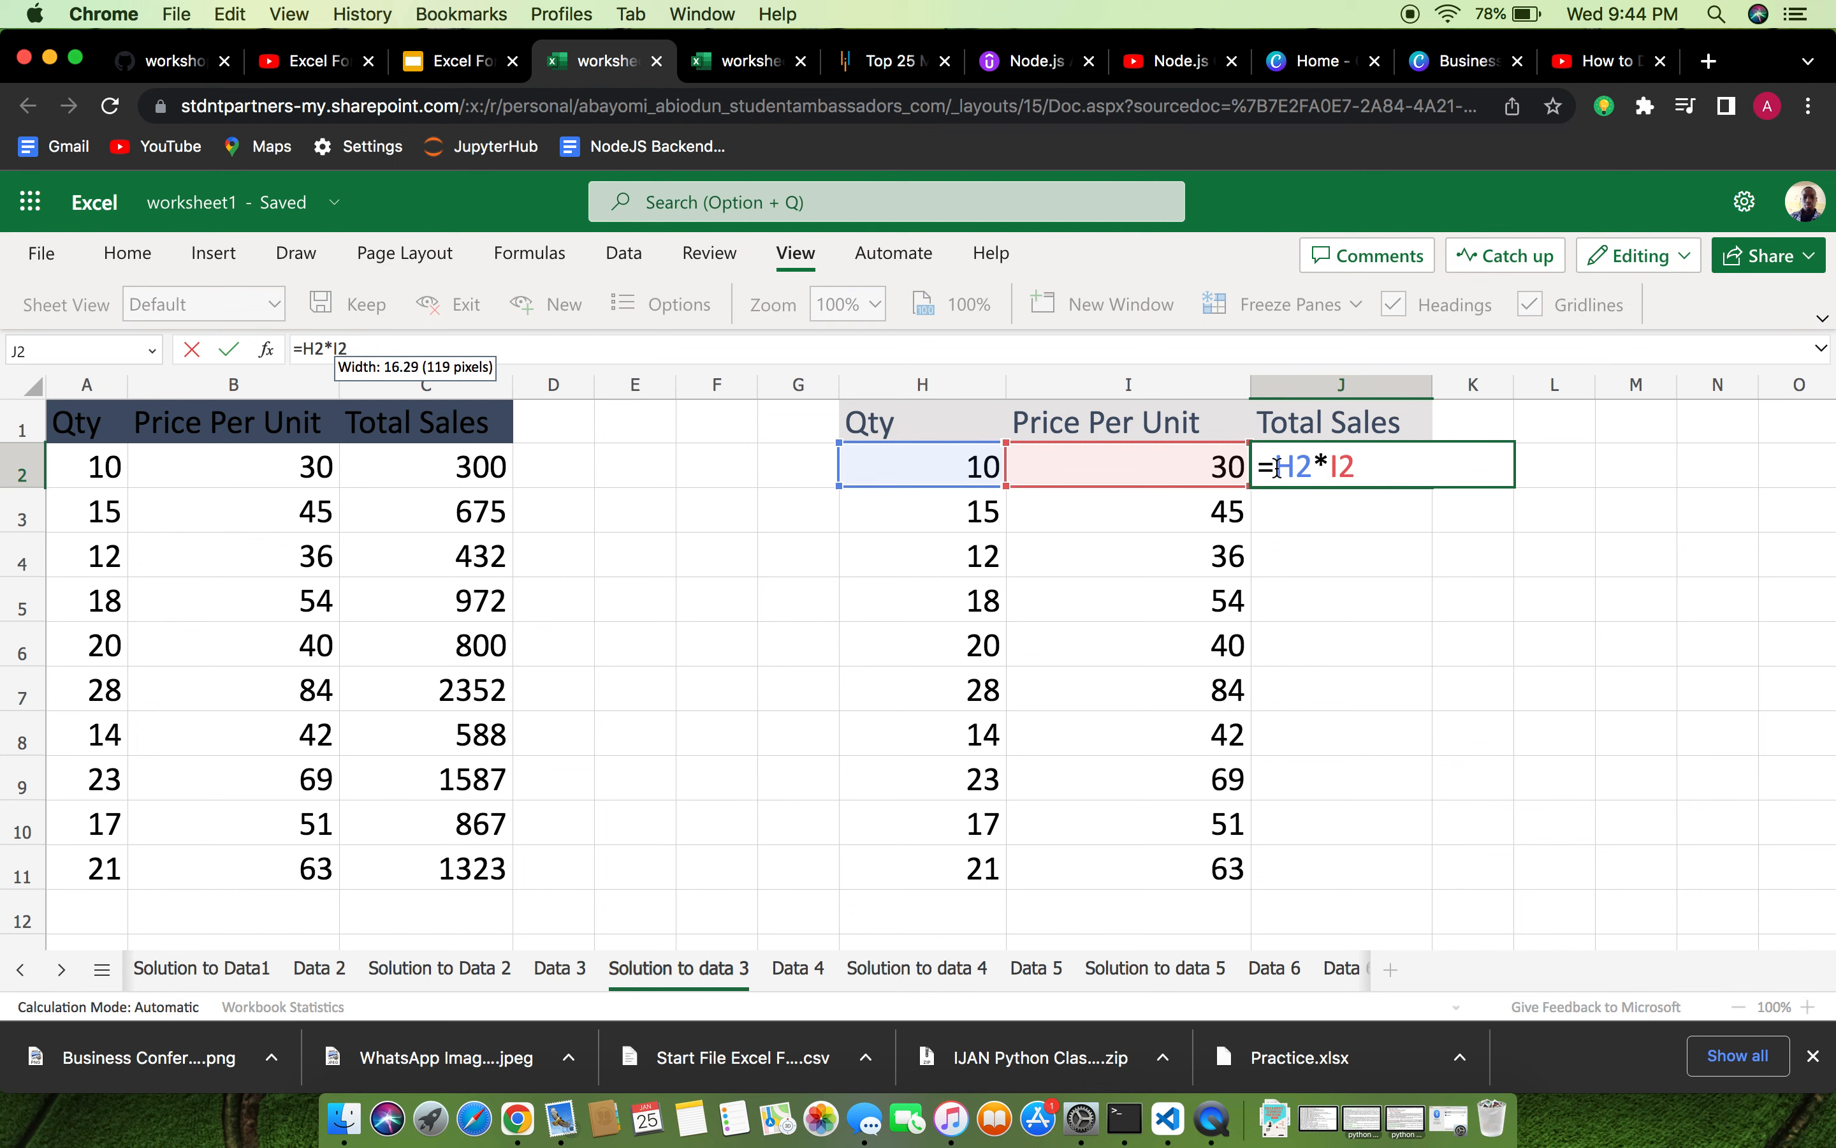
Wrap the expression in J2 in the PRODUCT function so the formula reads =PRODUCT(H2*I2), and recheck it.
text(PR)
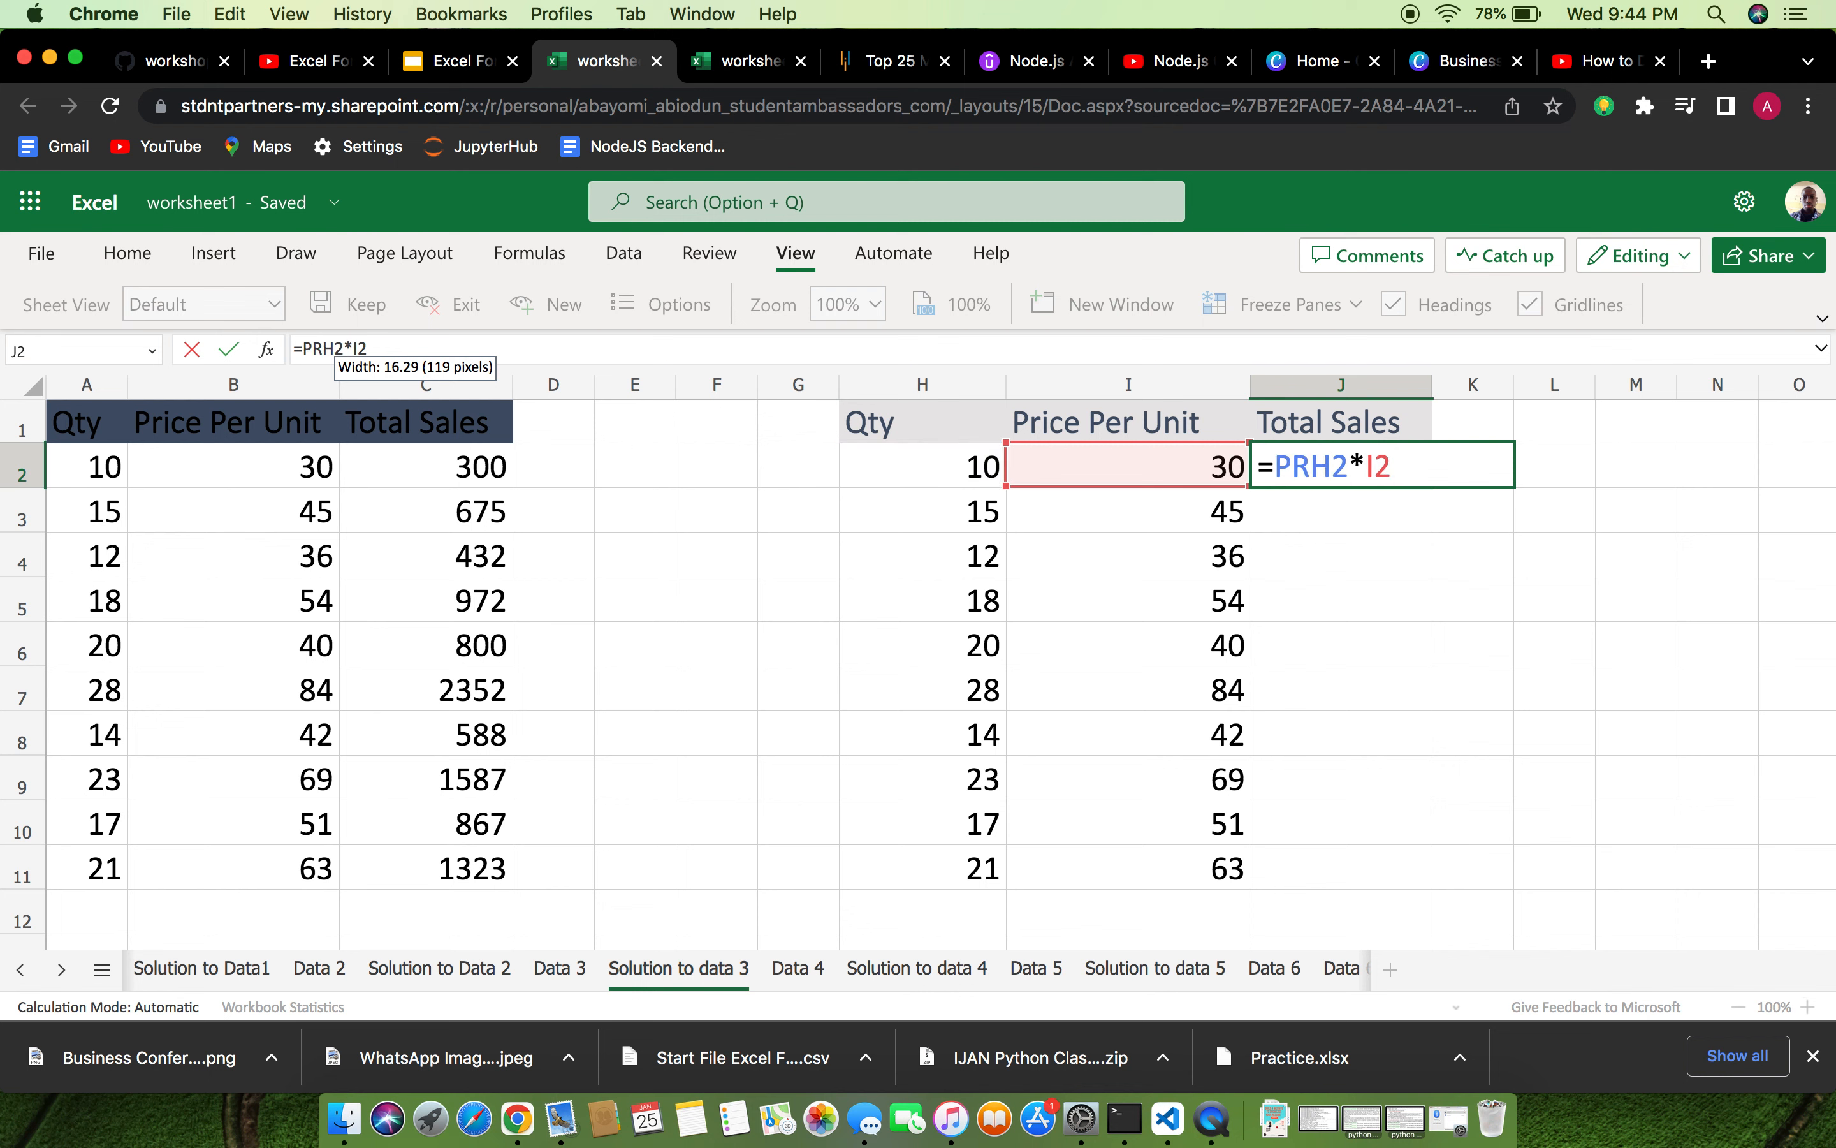
text(ODU)
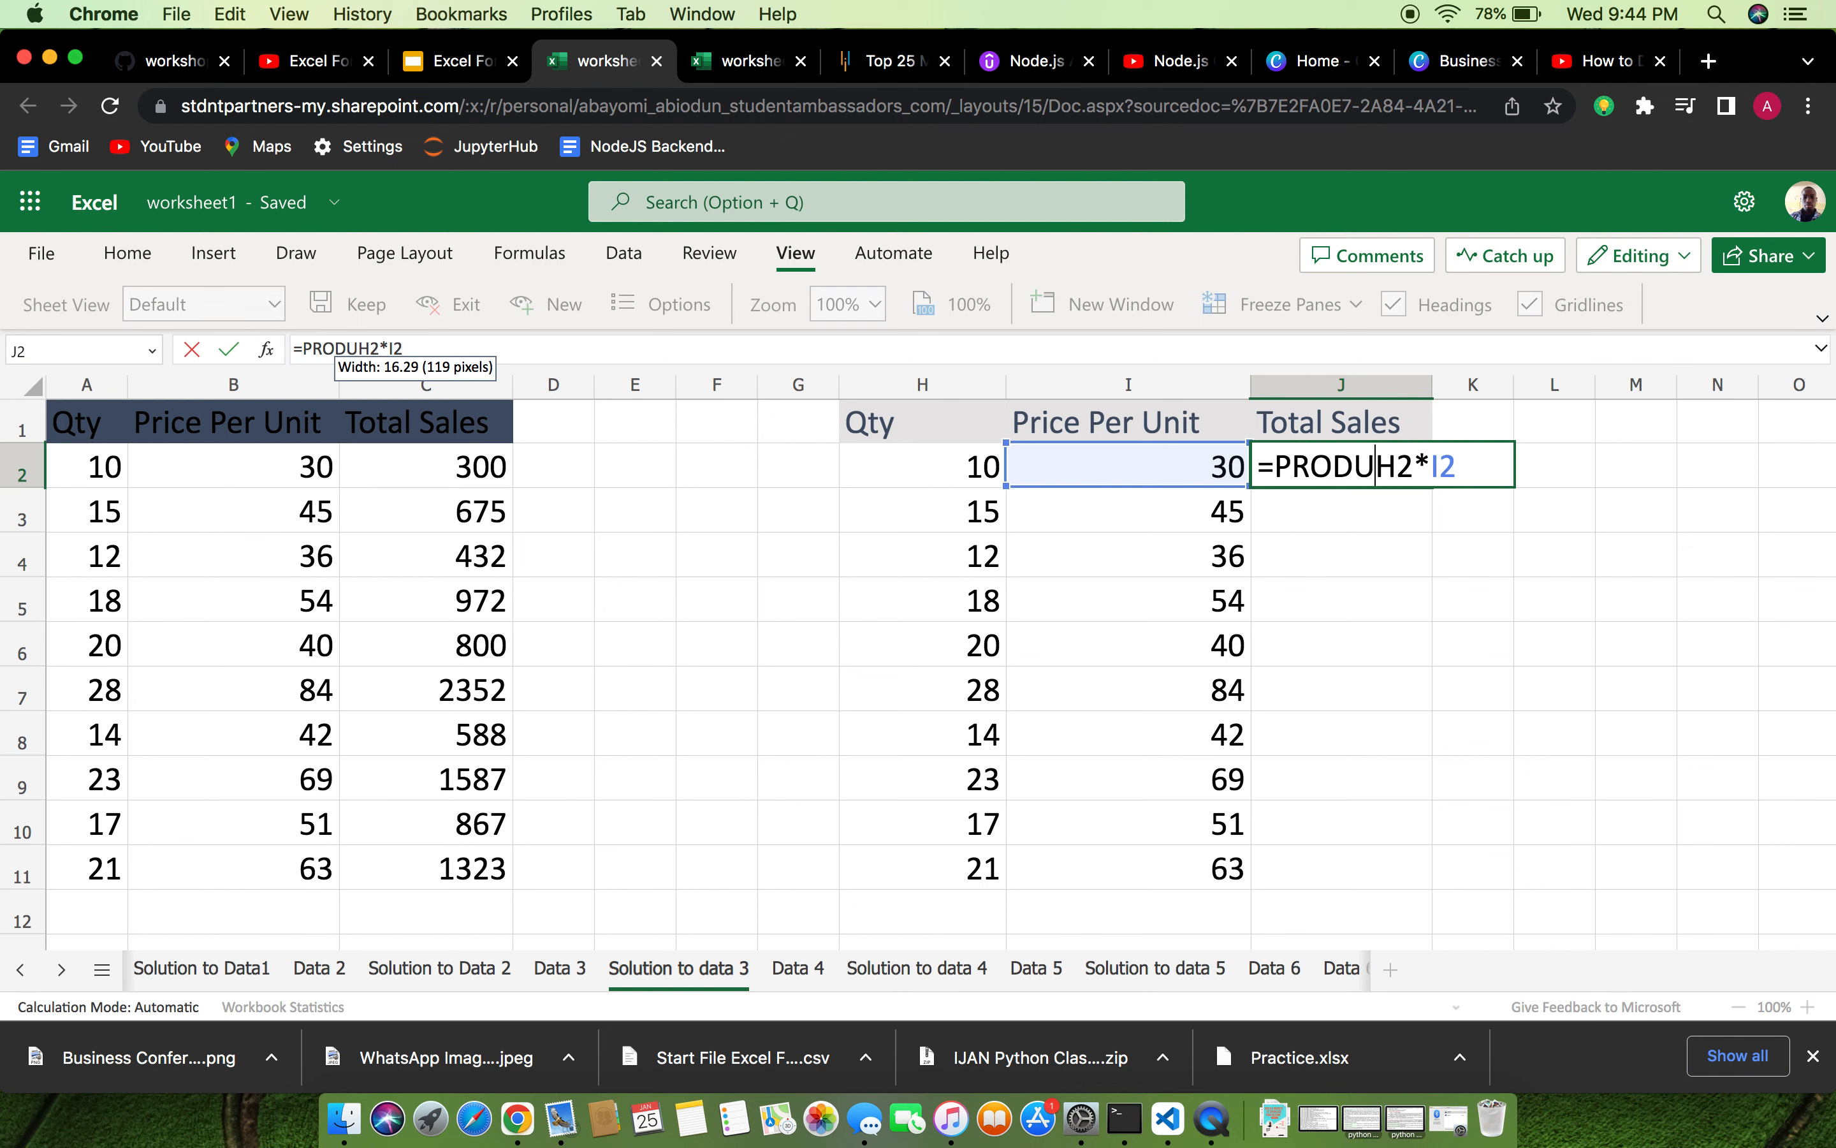
text(CT)
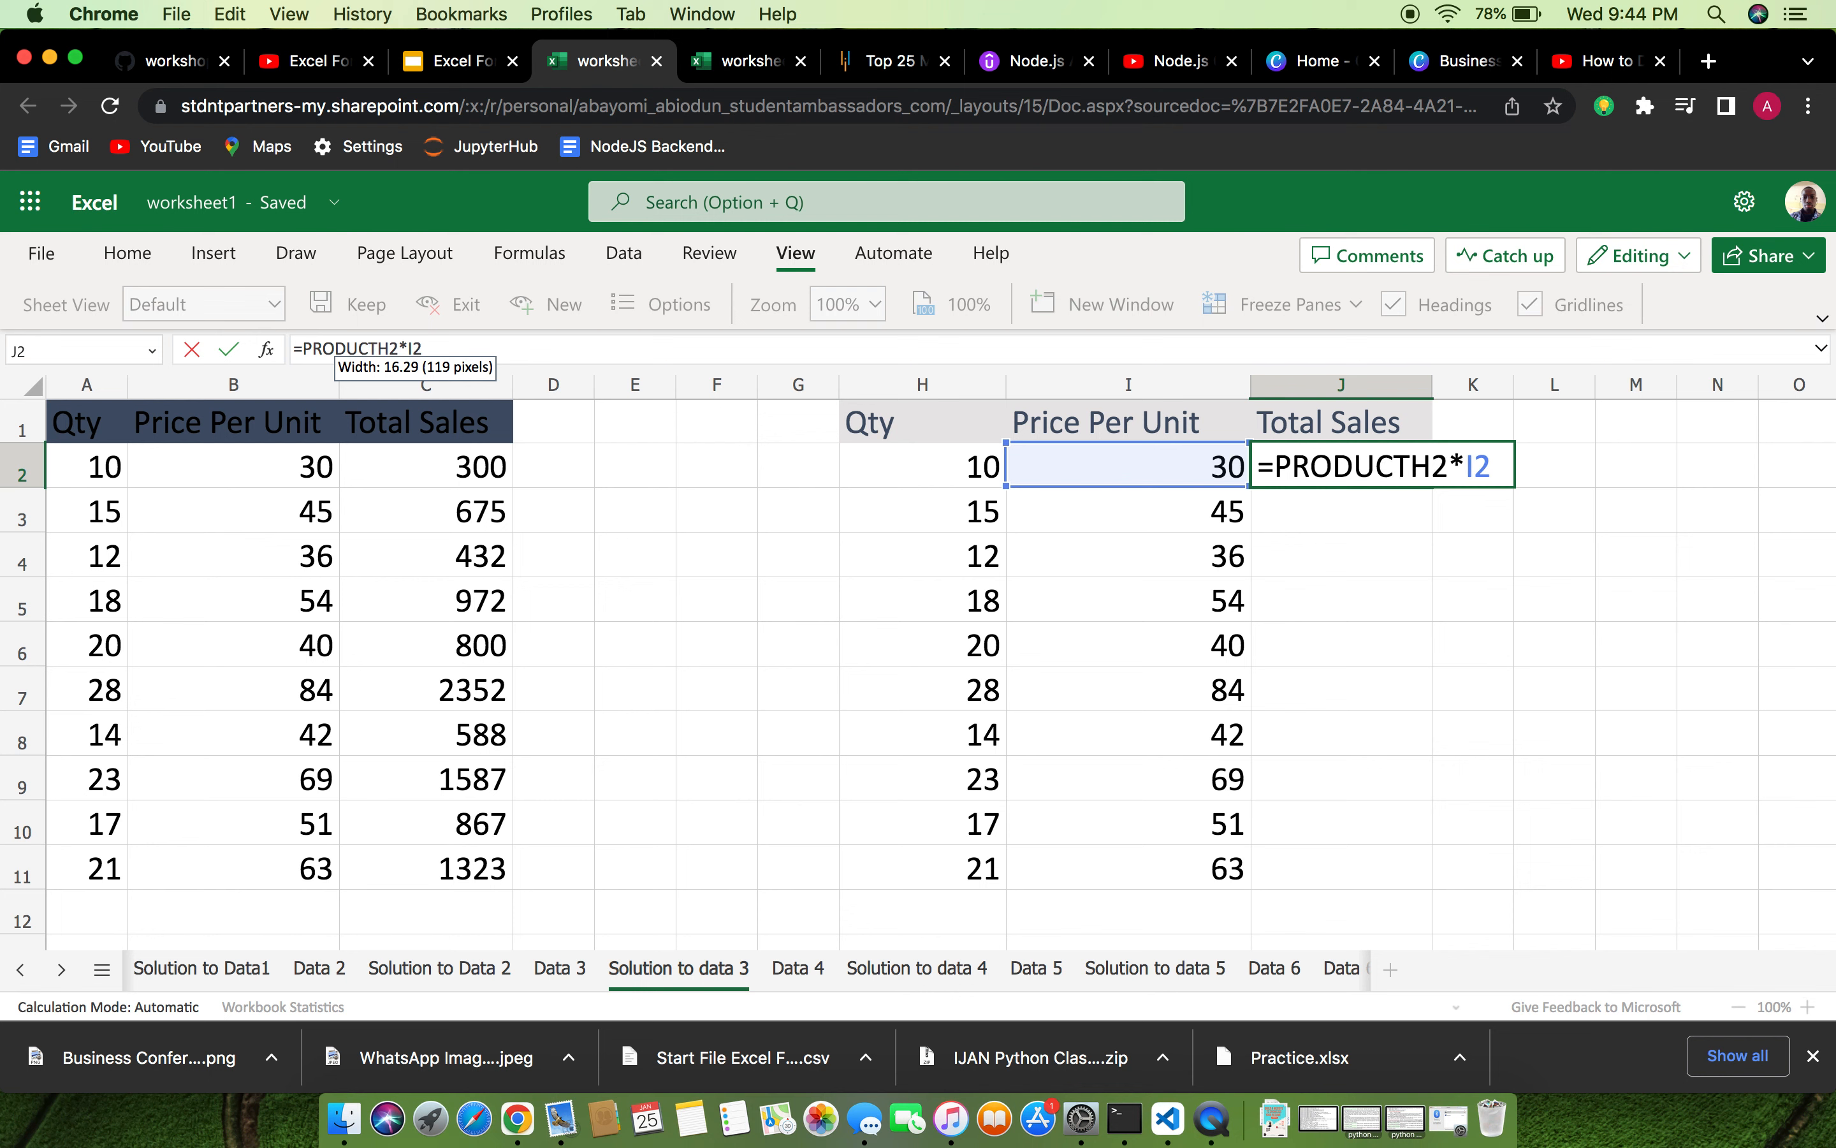
text(()
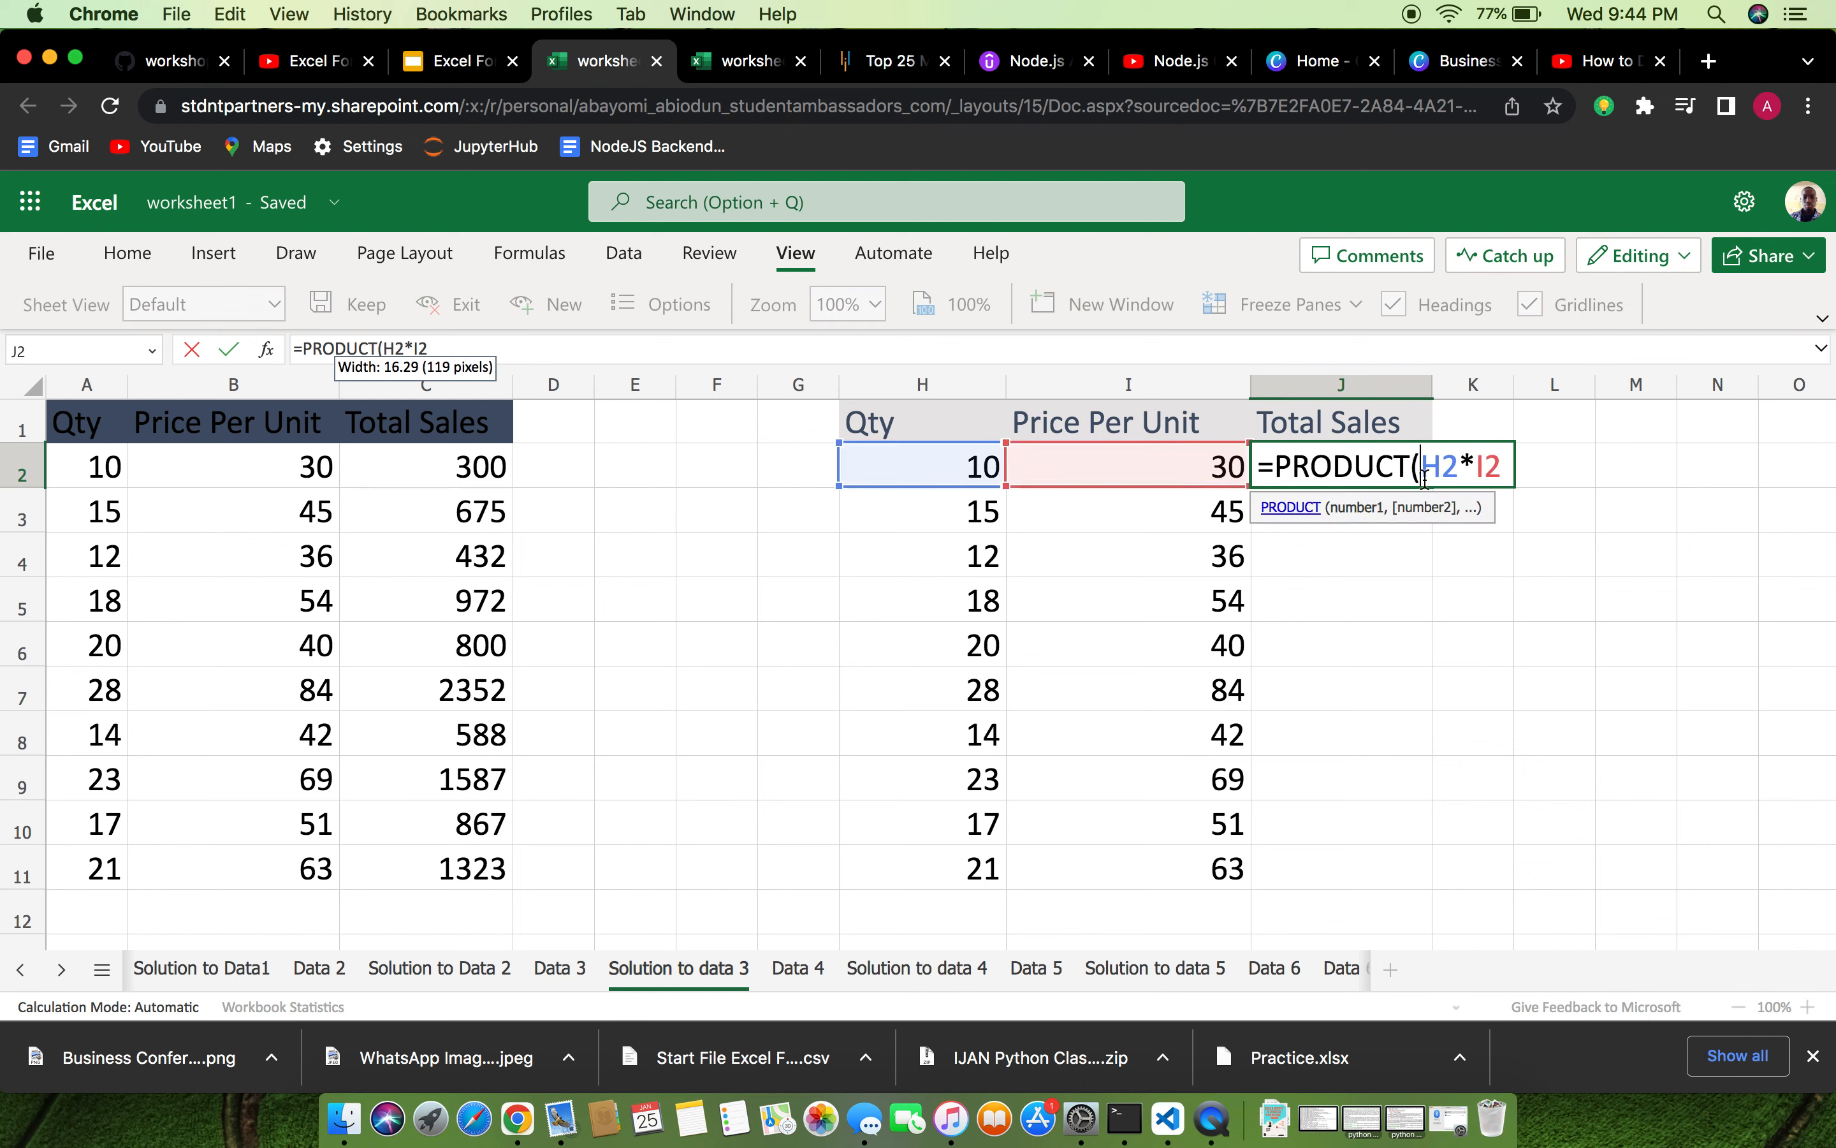
key(Right)
key(Right)
key(Right)
text())
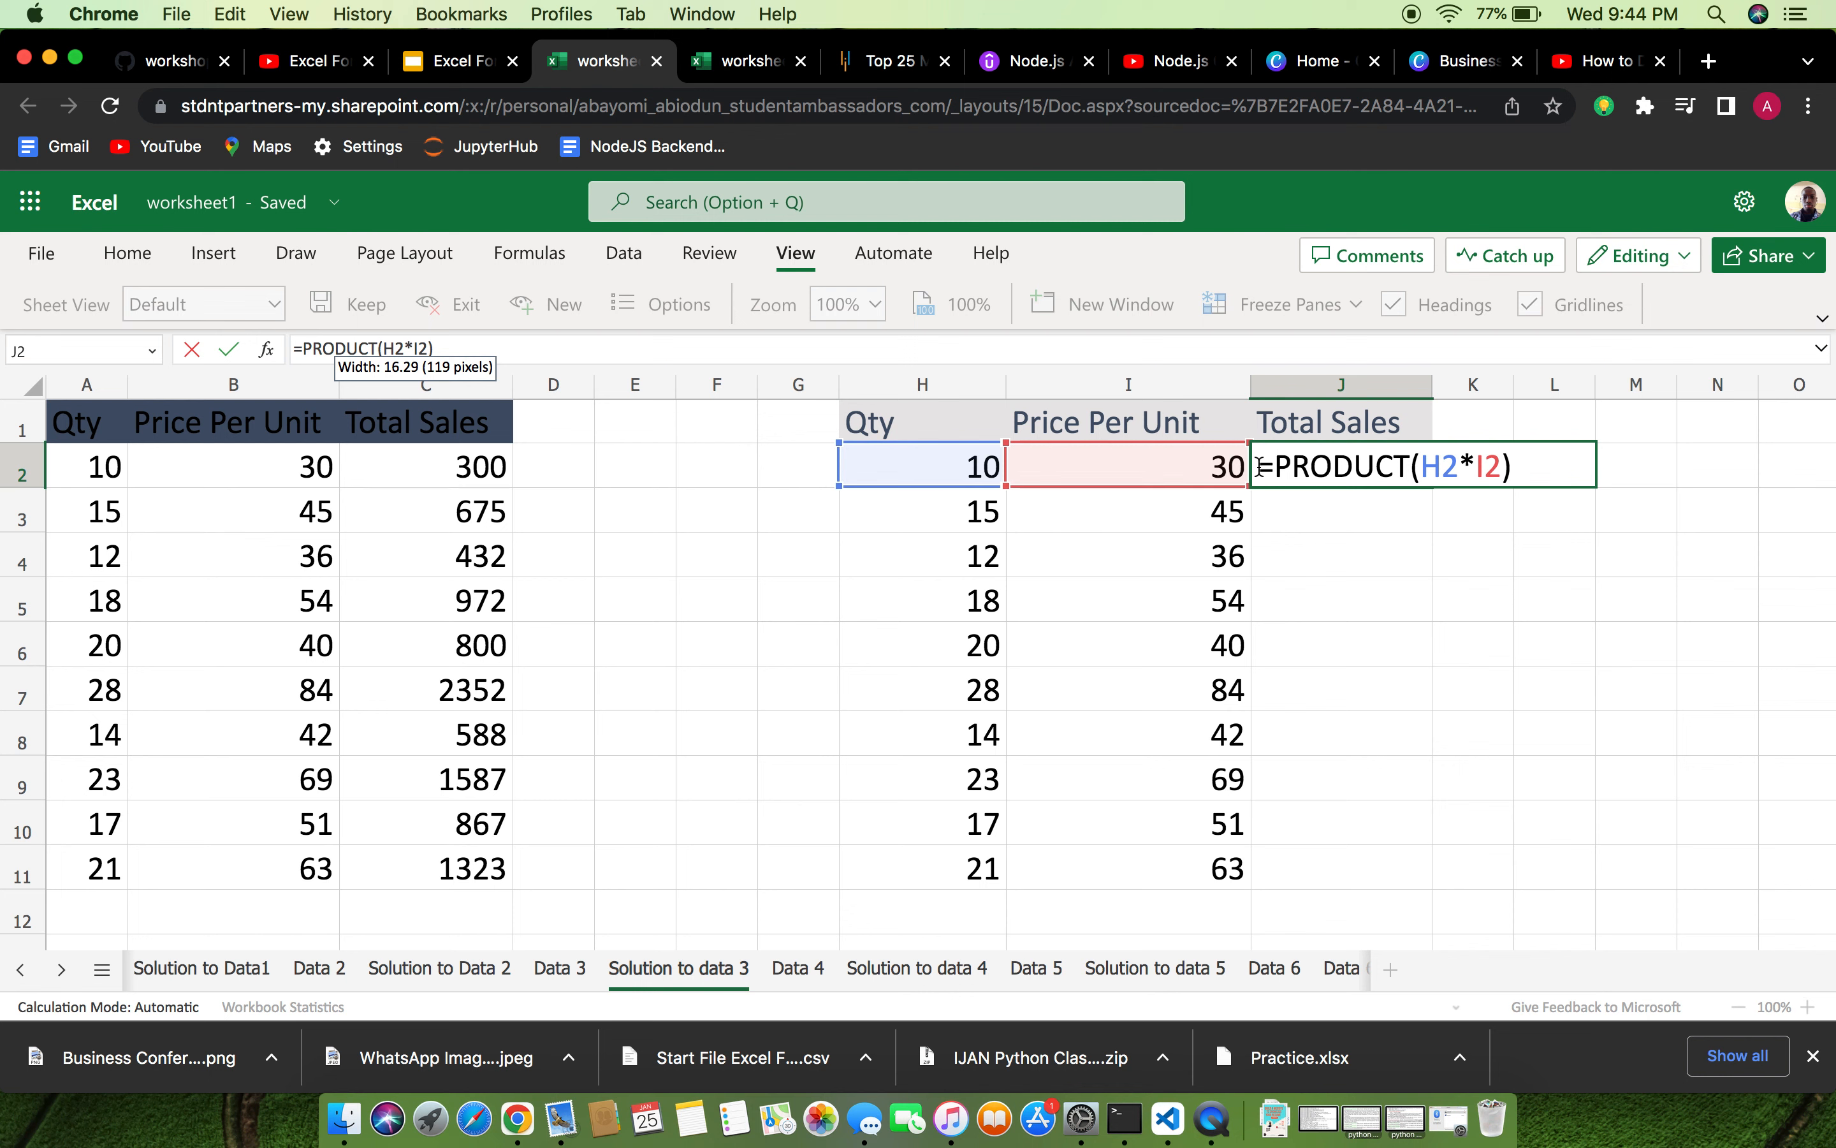
key(Return)
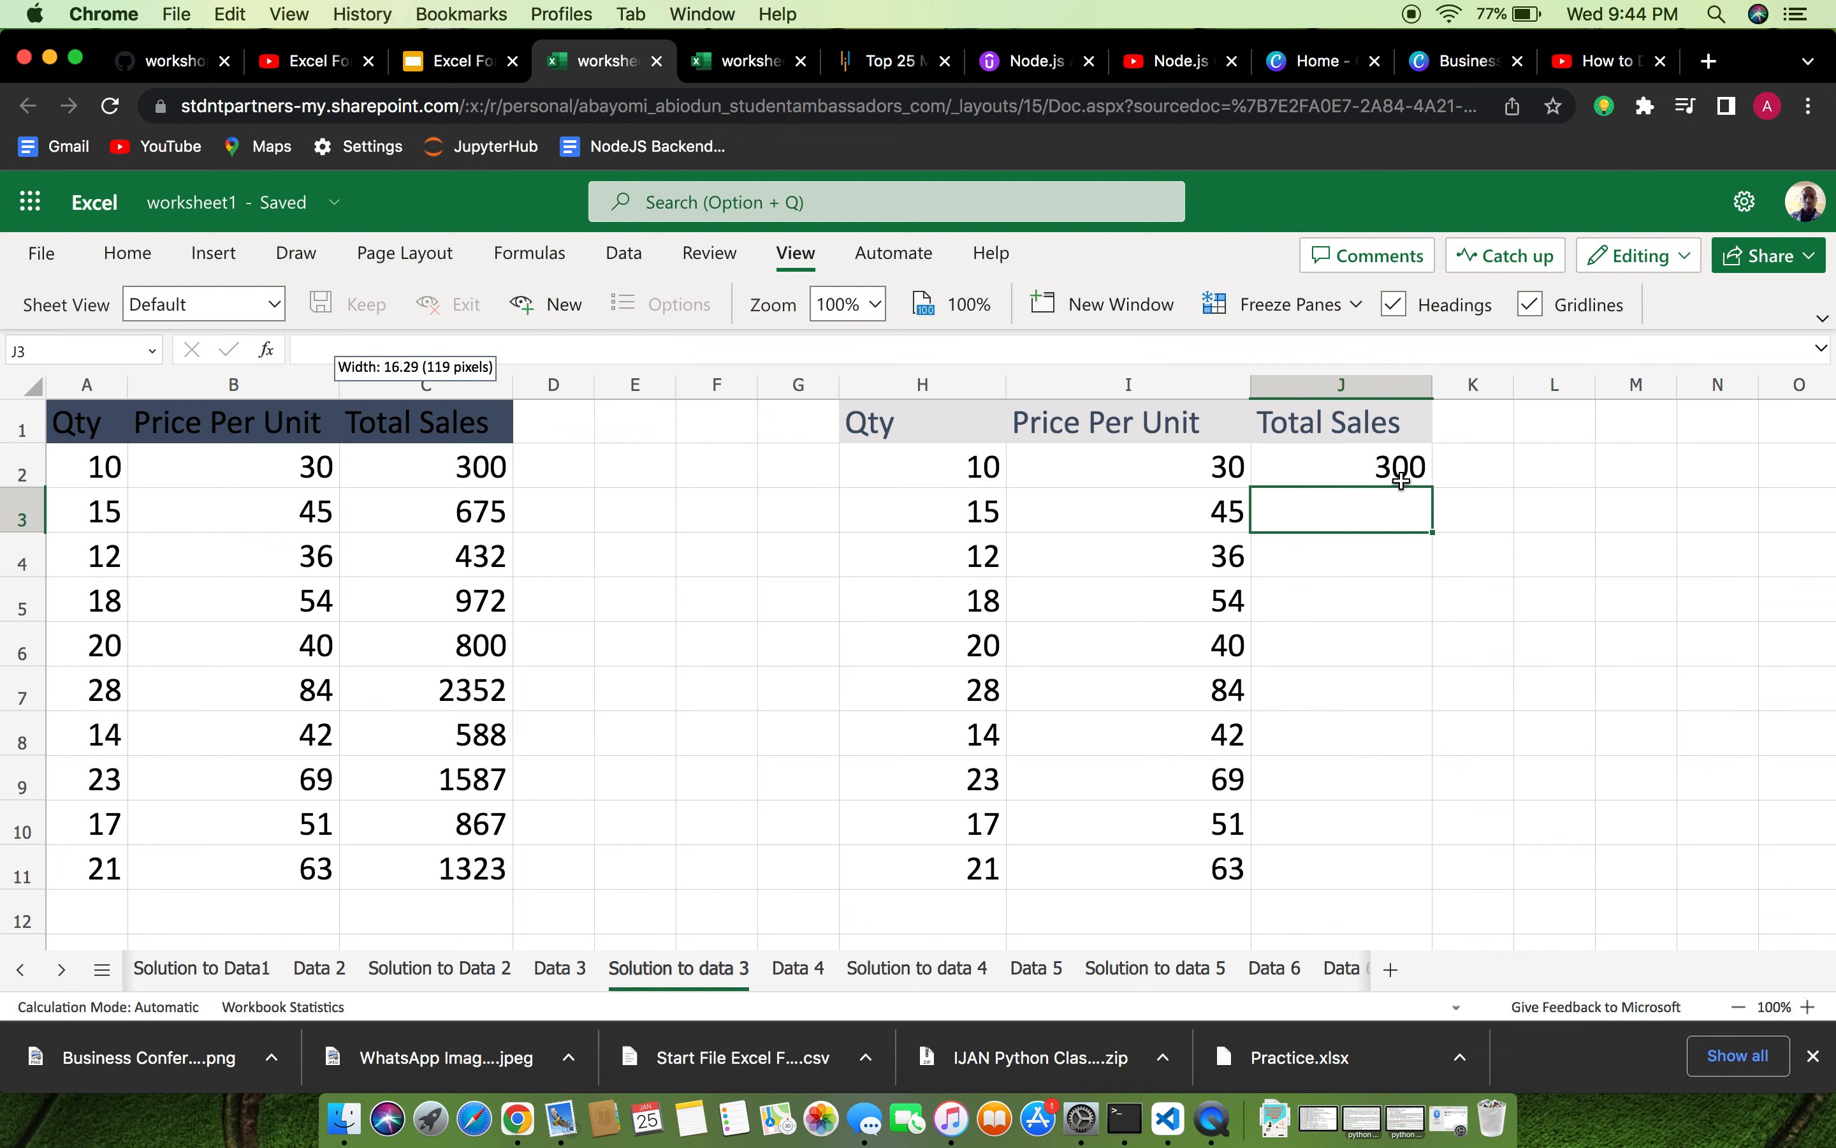
click(1400, 469)
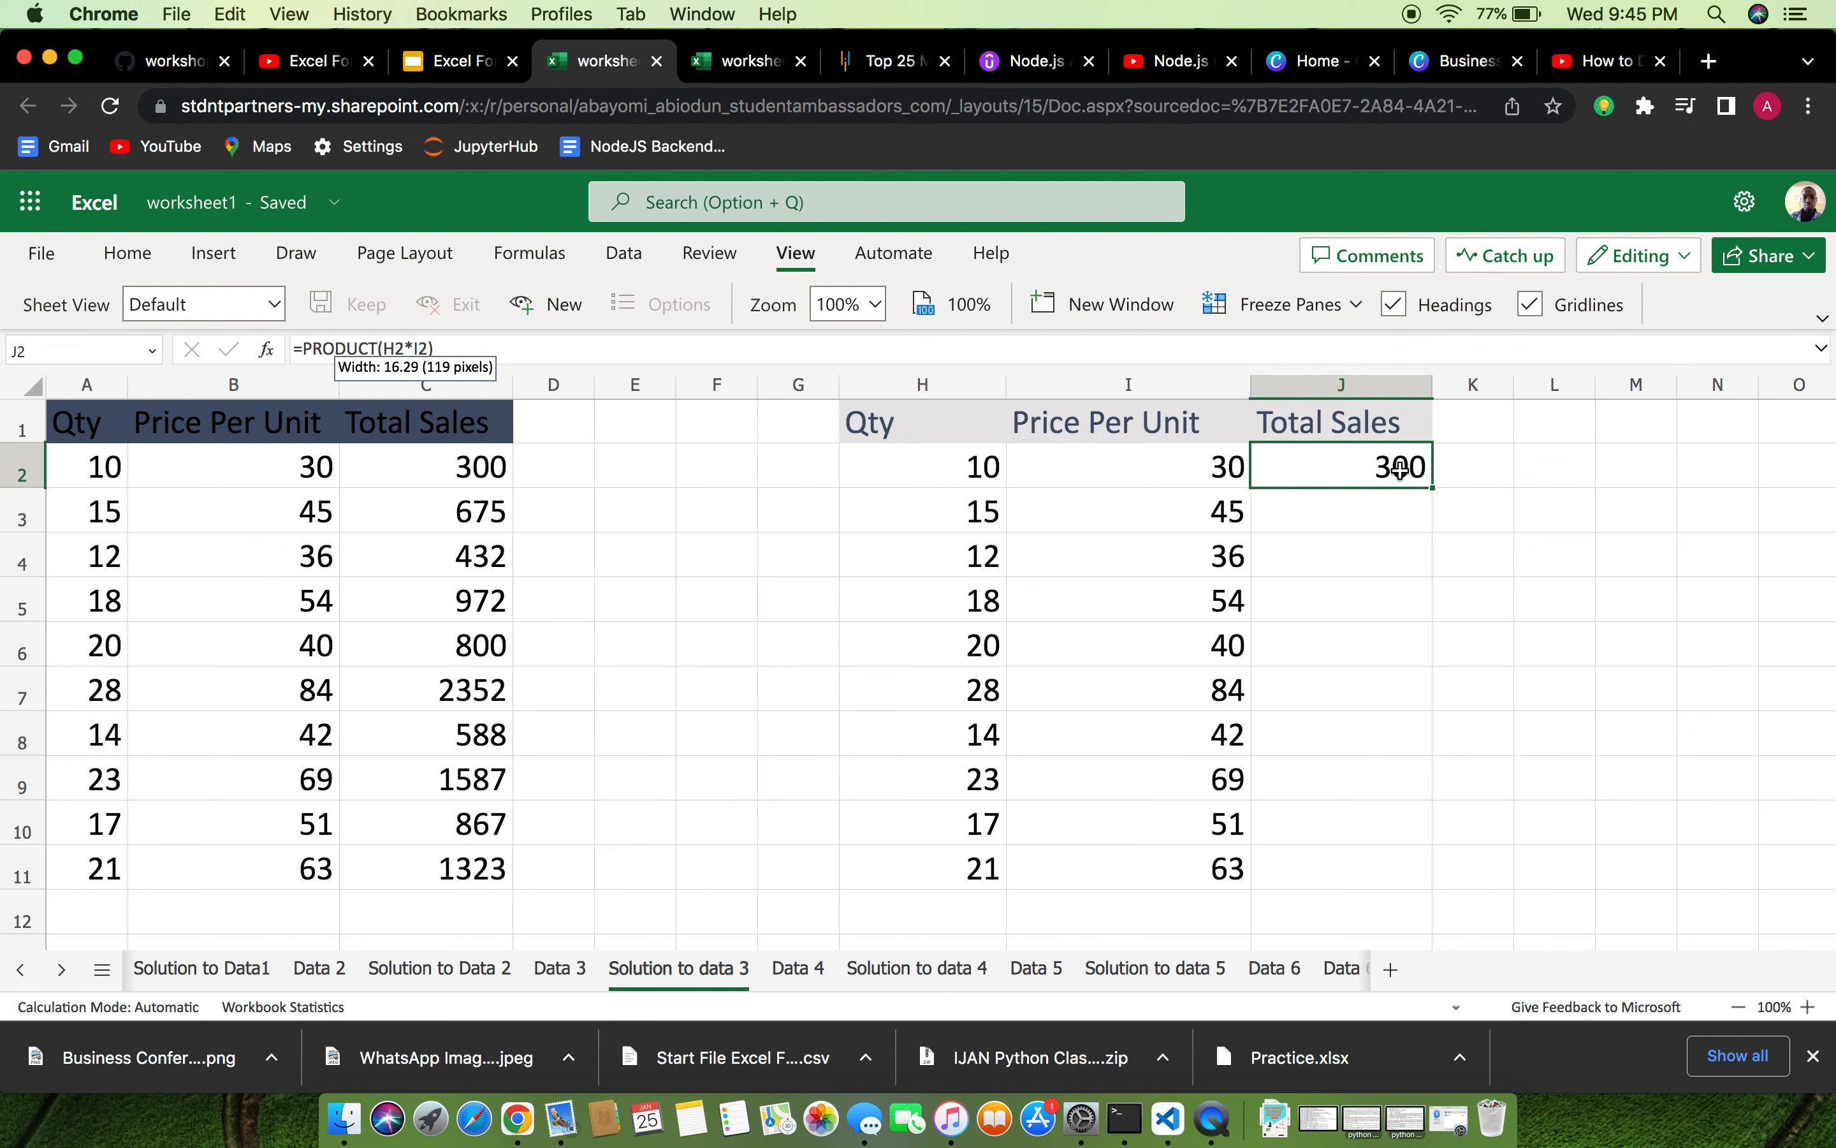
double_click(1400, 467)
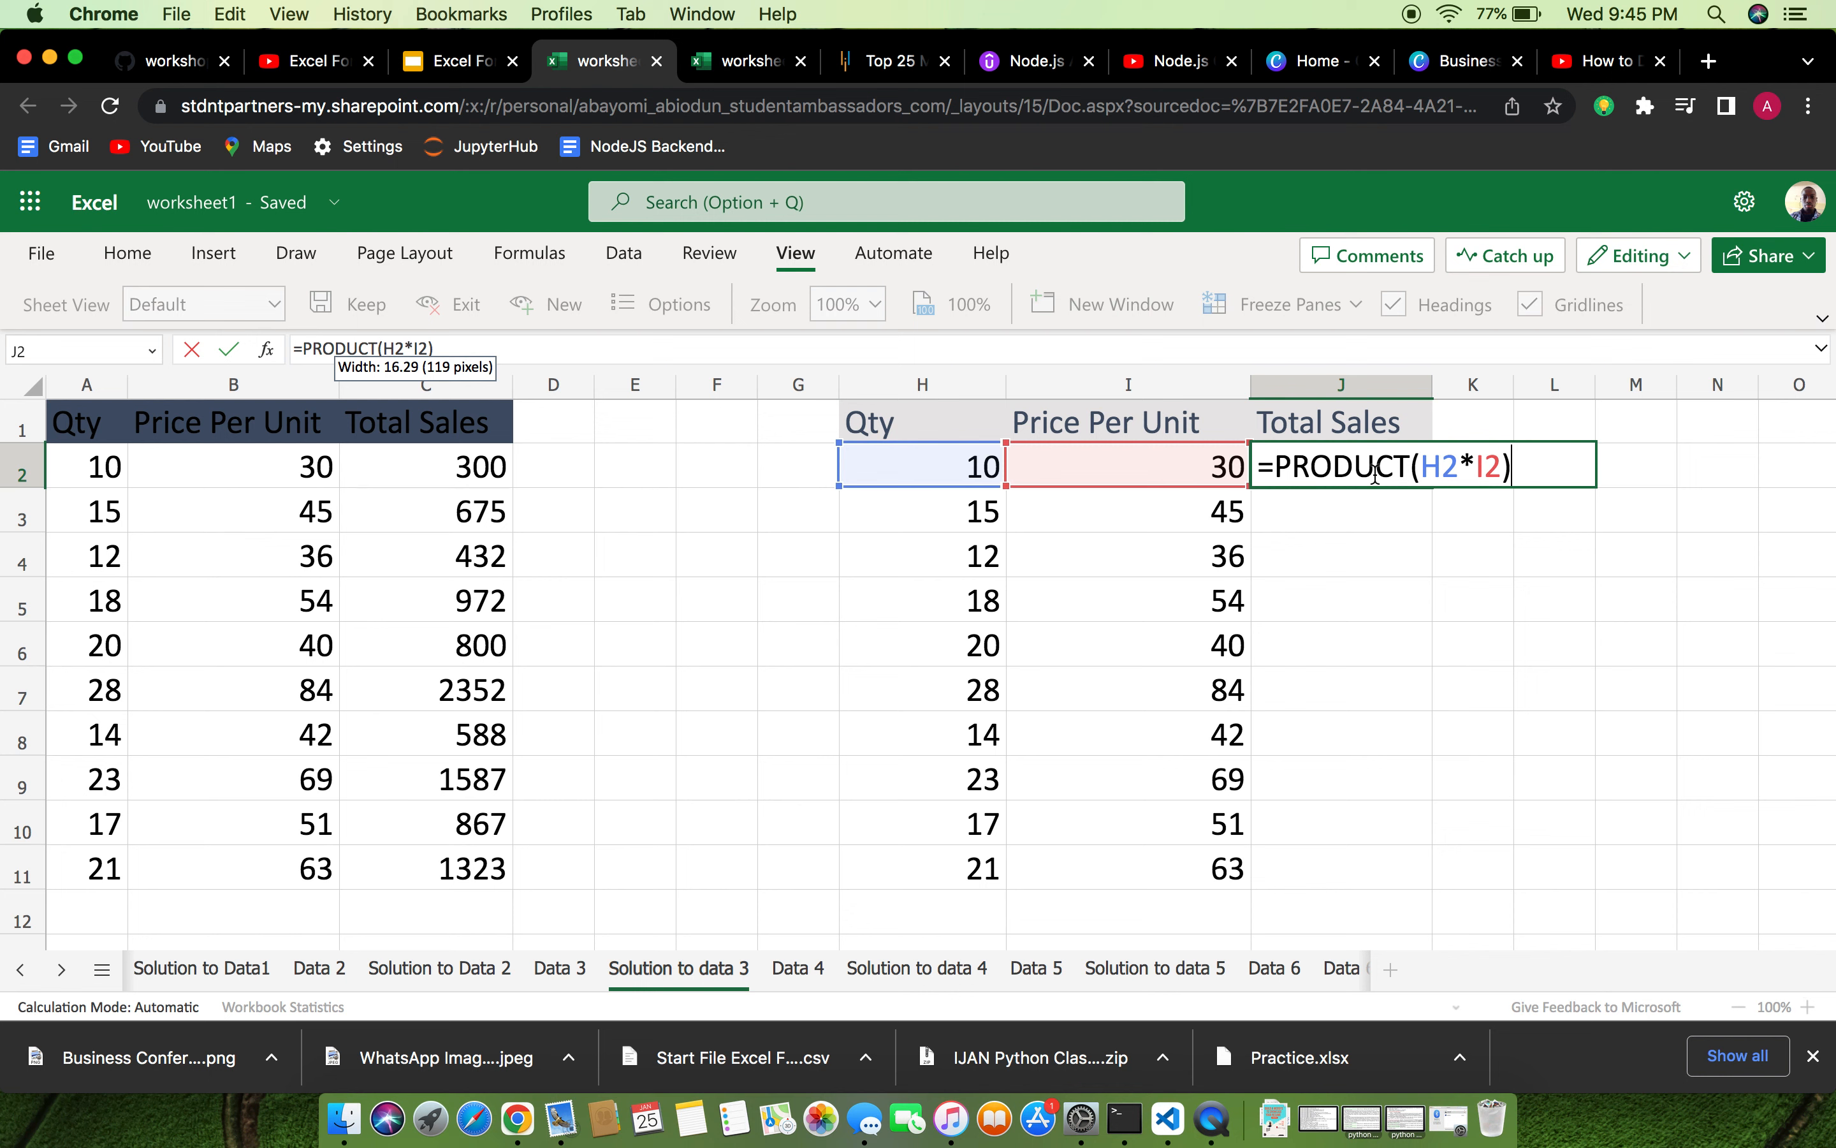
key(Return)
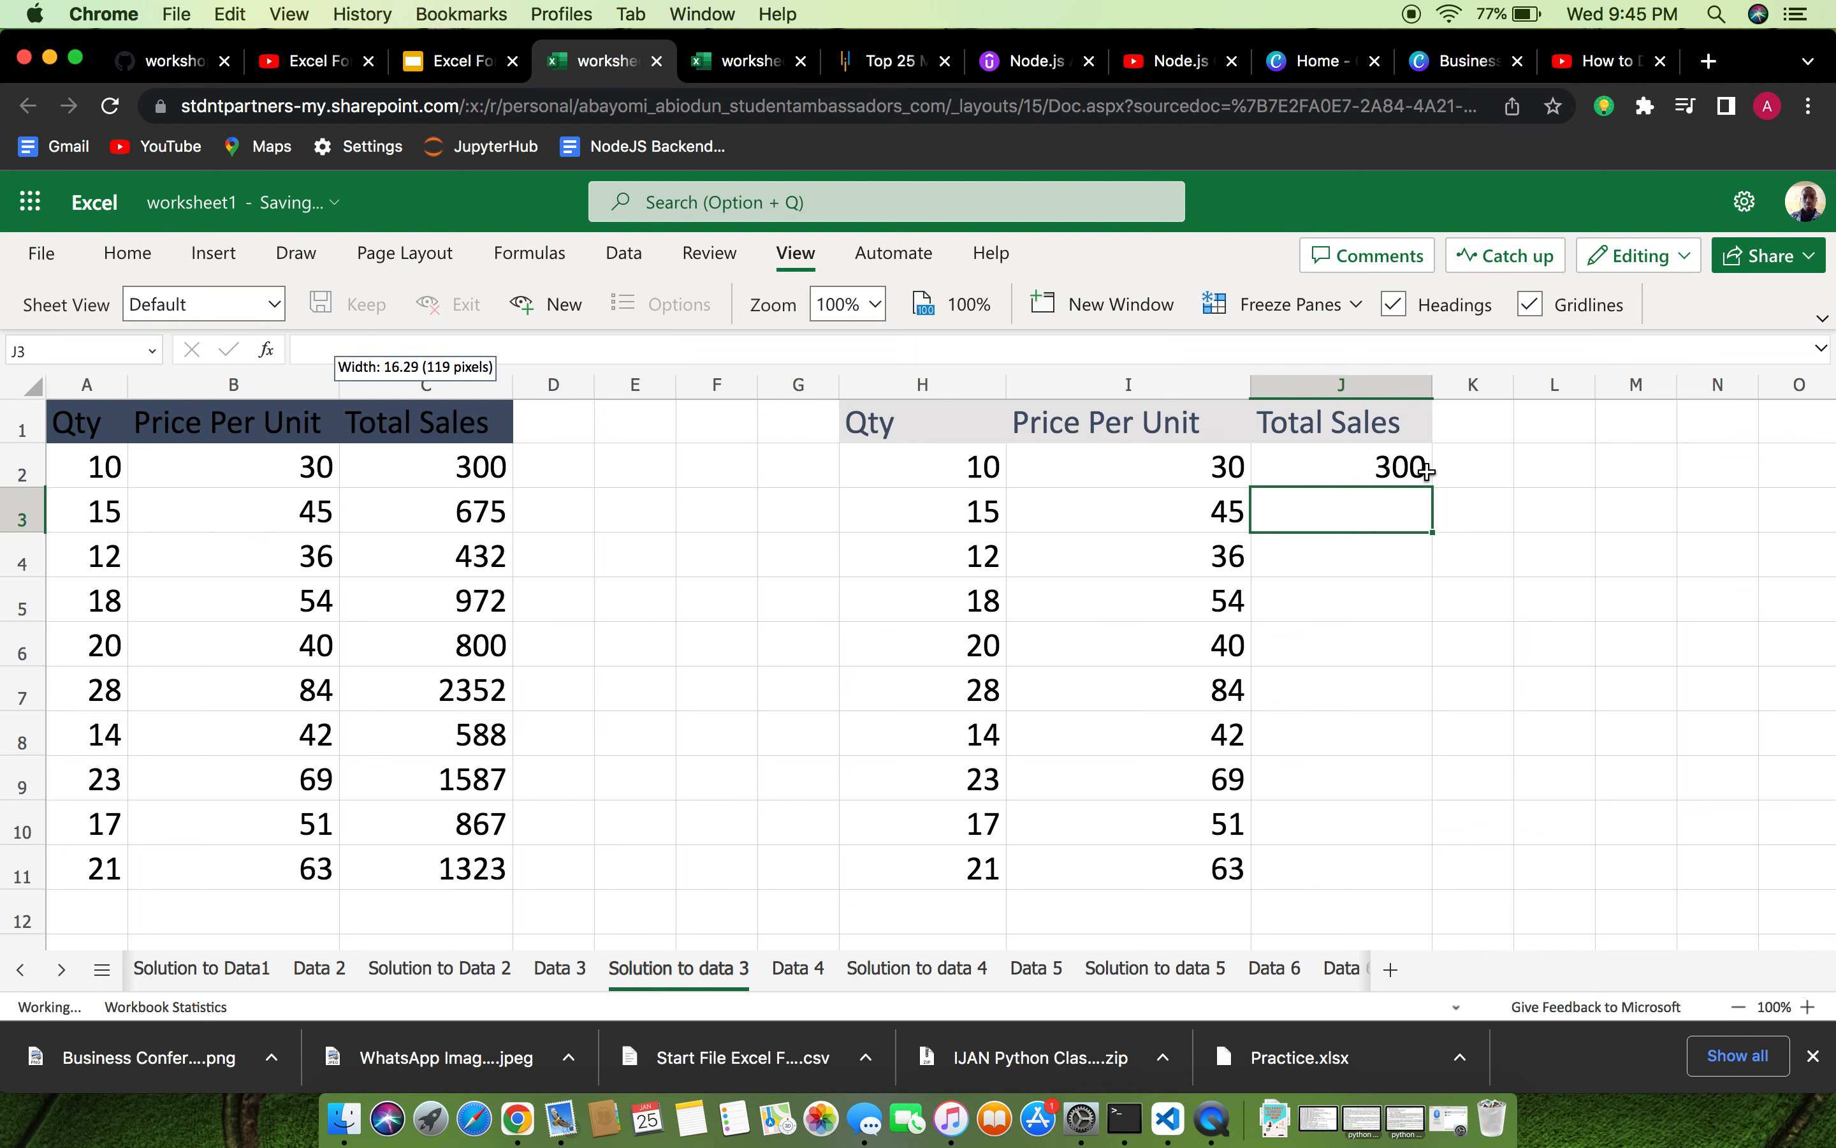
Fill the PRODUCT formula from J2 down through J11 and check the copied formula in J7.
click(1412, 451)
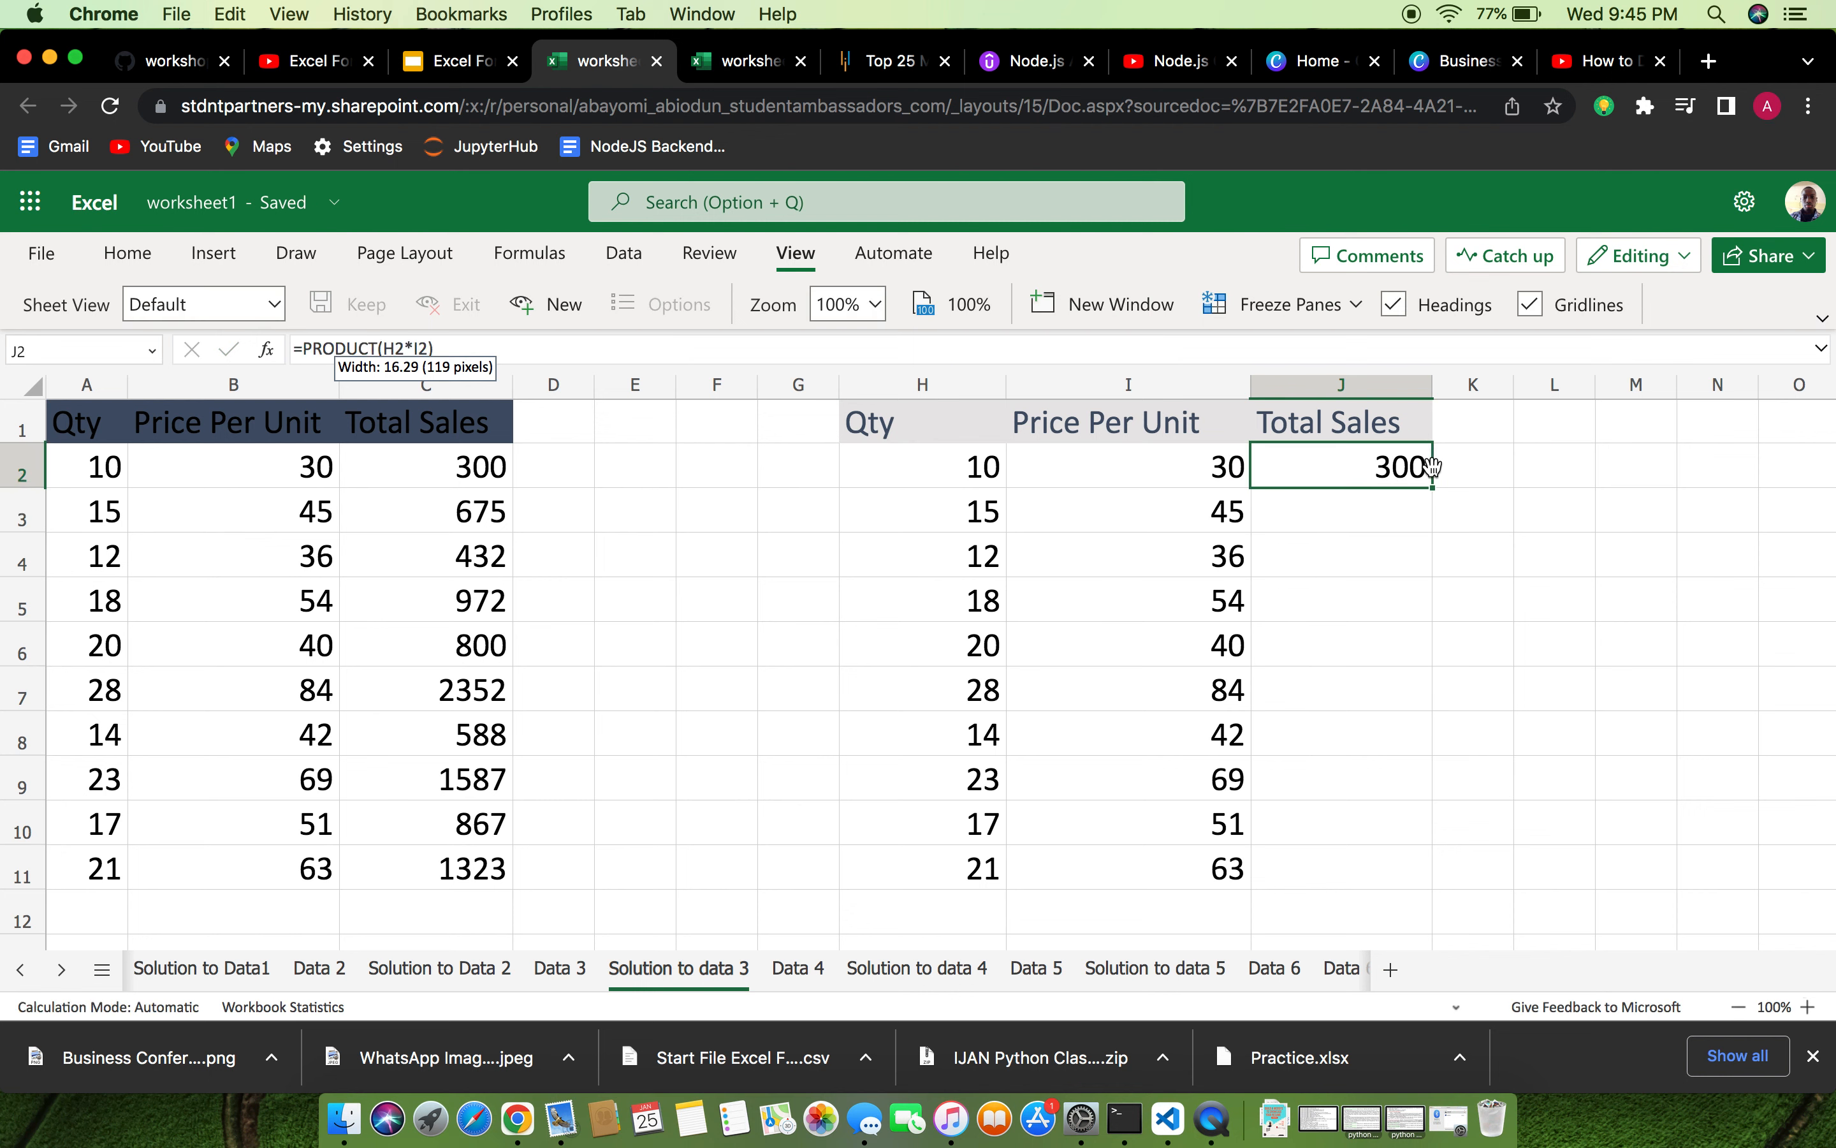
drag(1430, 490, 1430, 801)
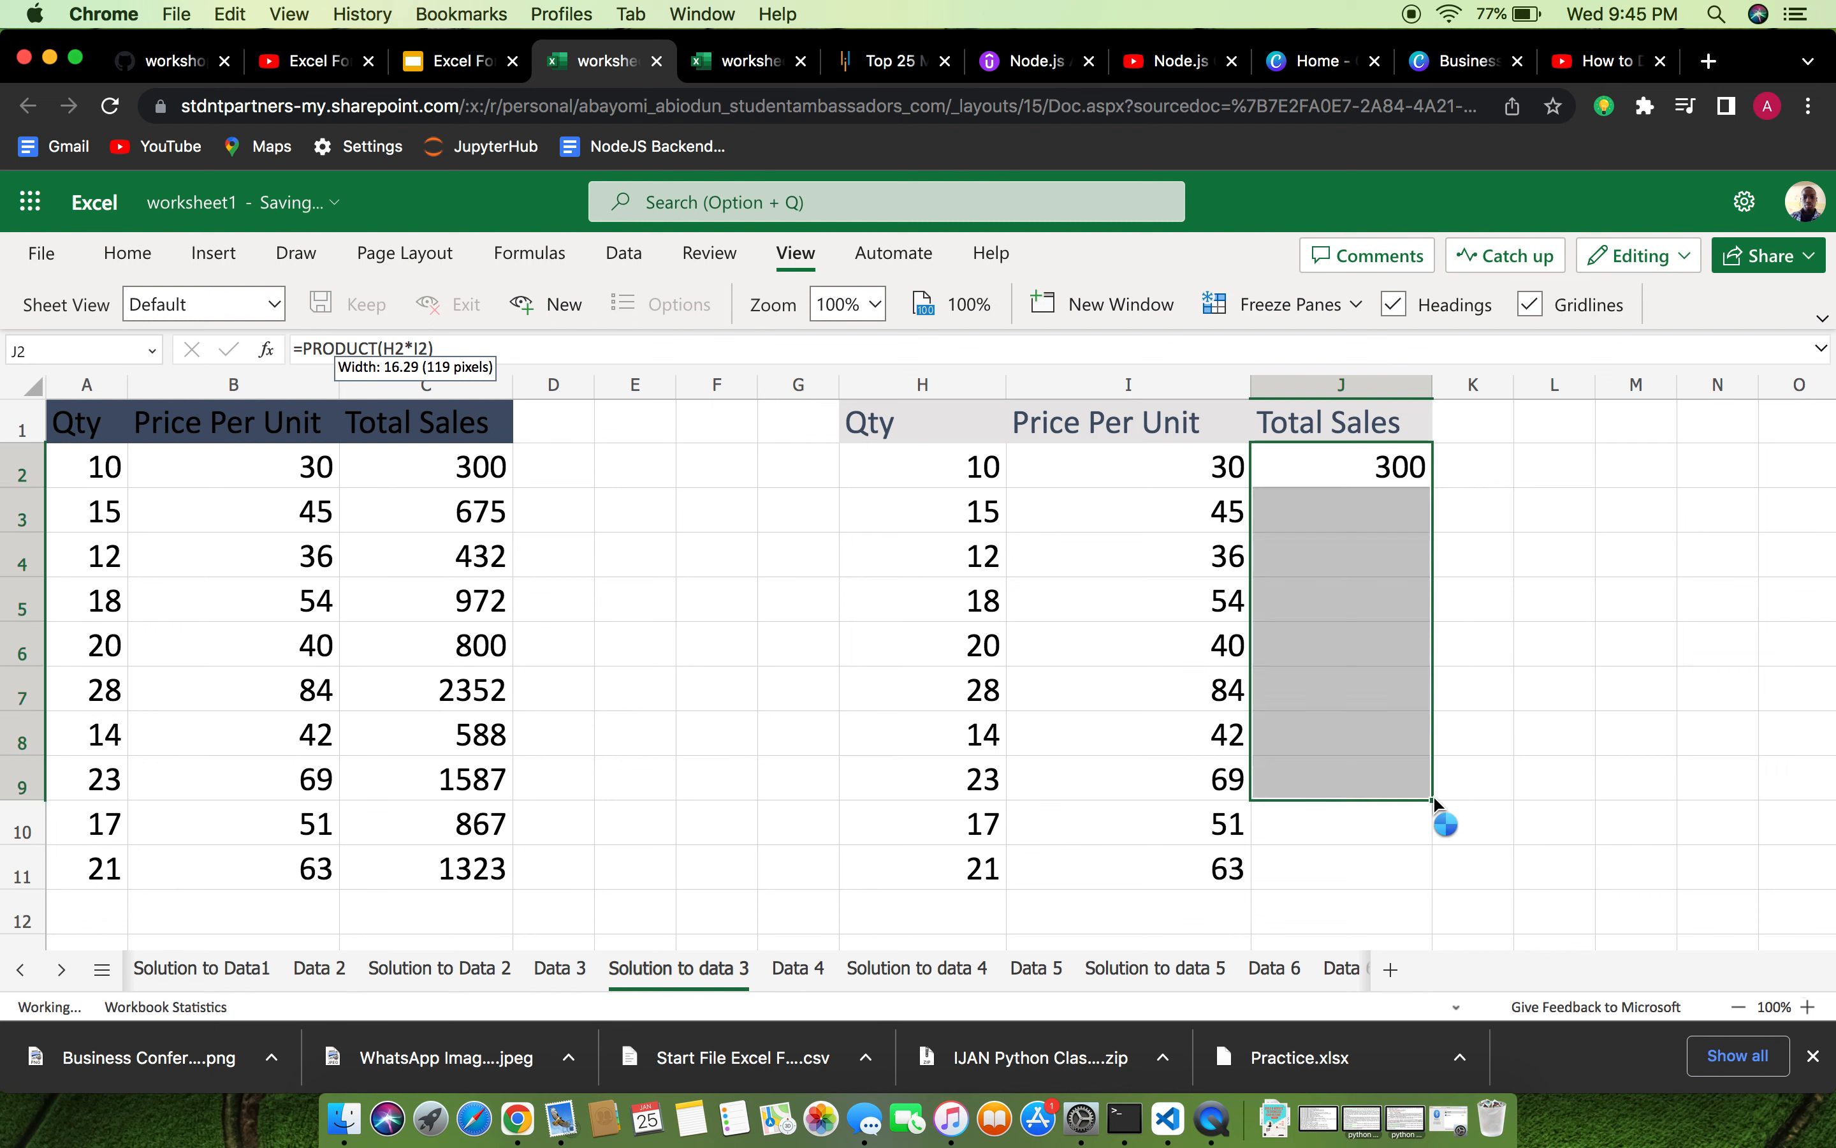
click(1438, 793)
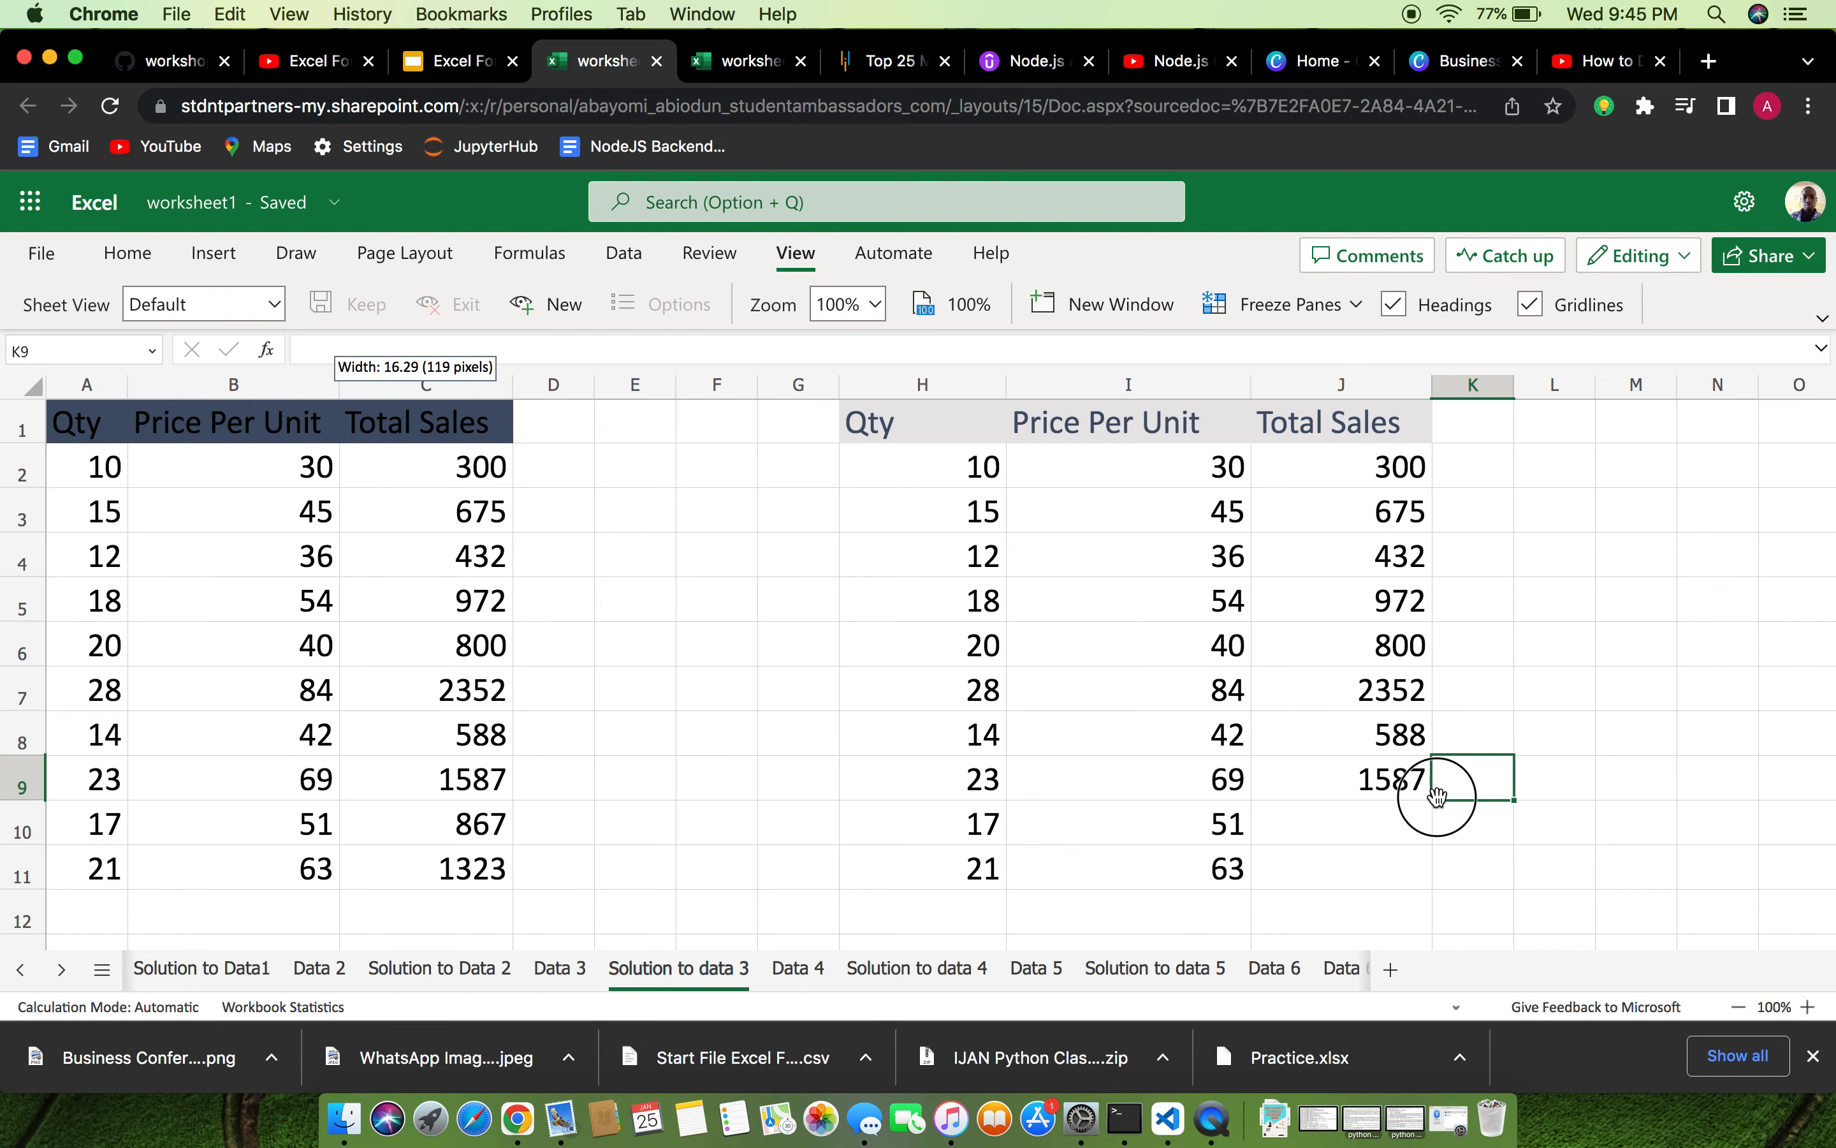
click(1407, 793)
drag(1431, 800, 1418, 873)
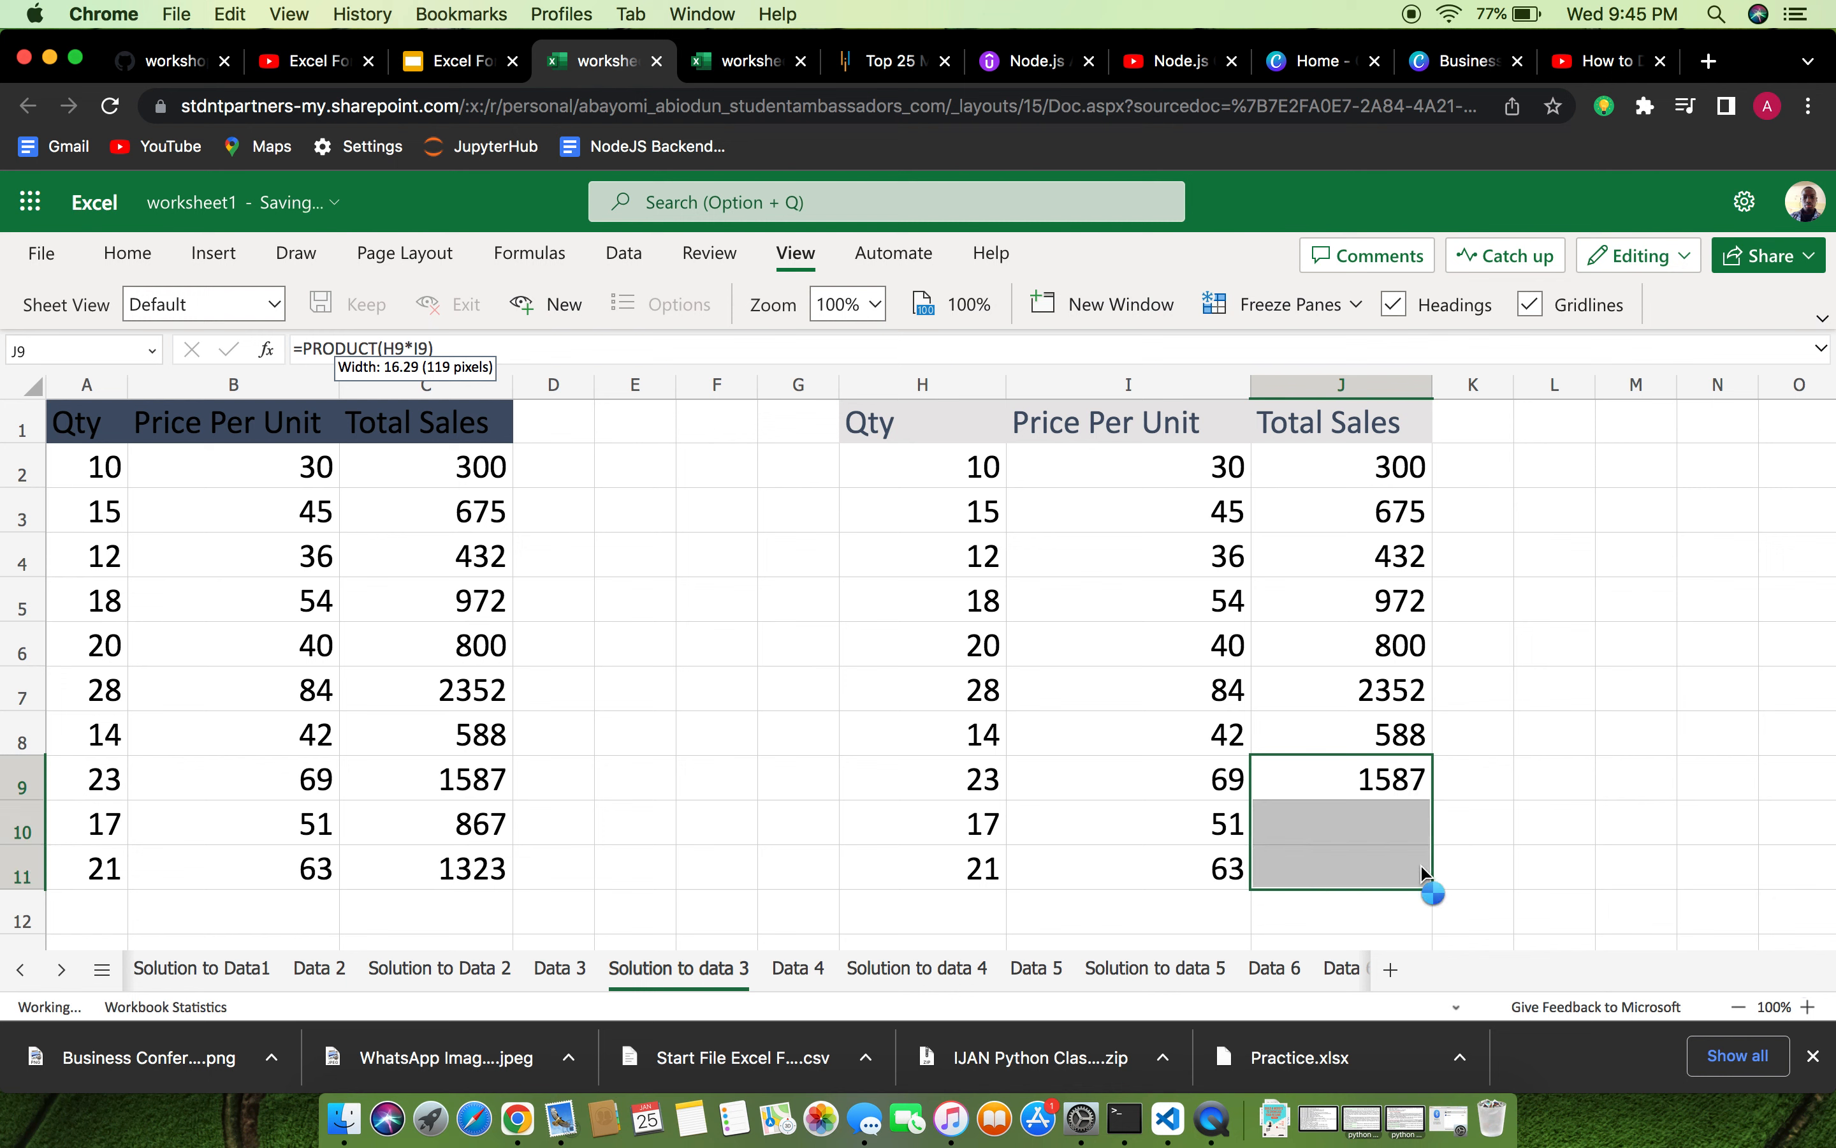
click(1326, 678)
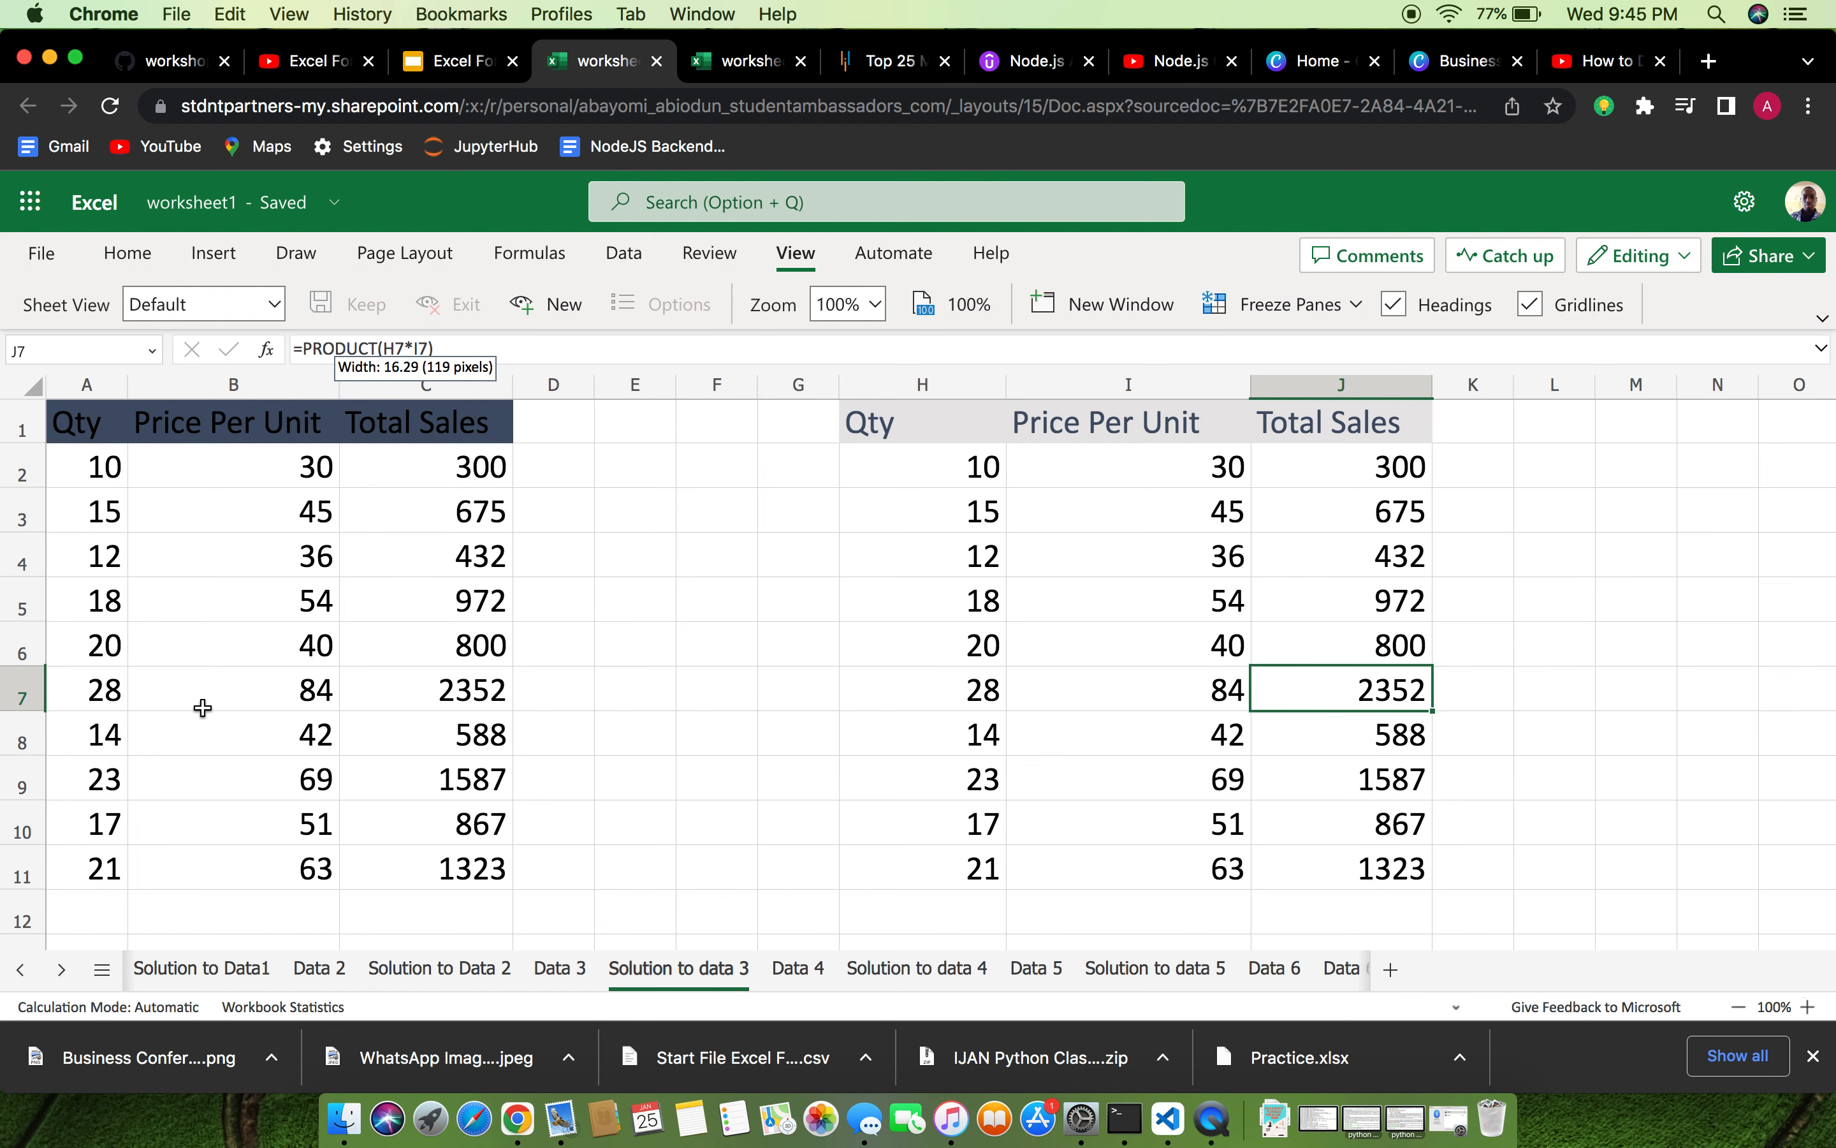
scroll(1200, 672, down, 5)
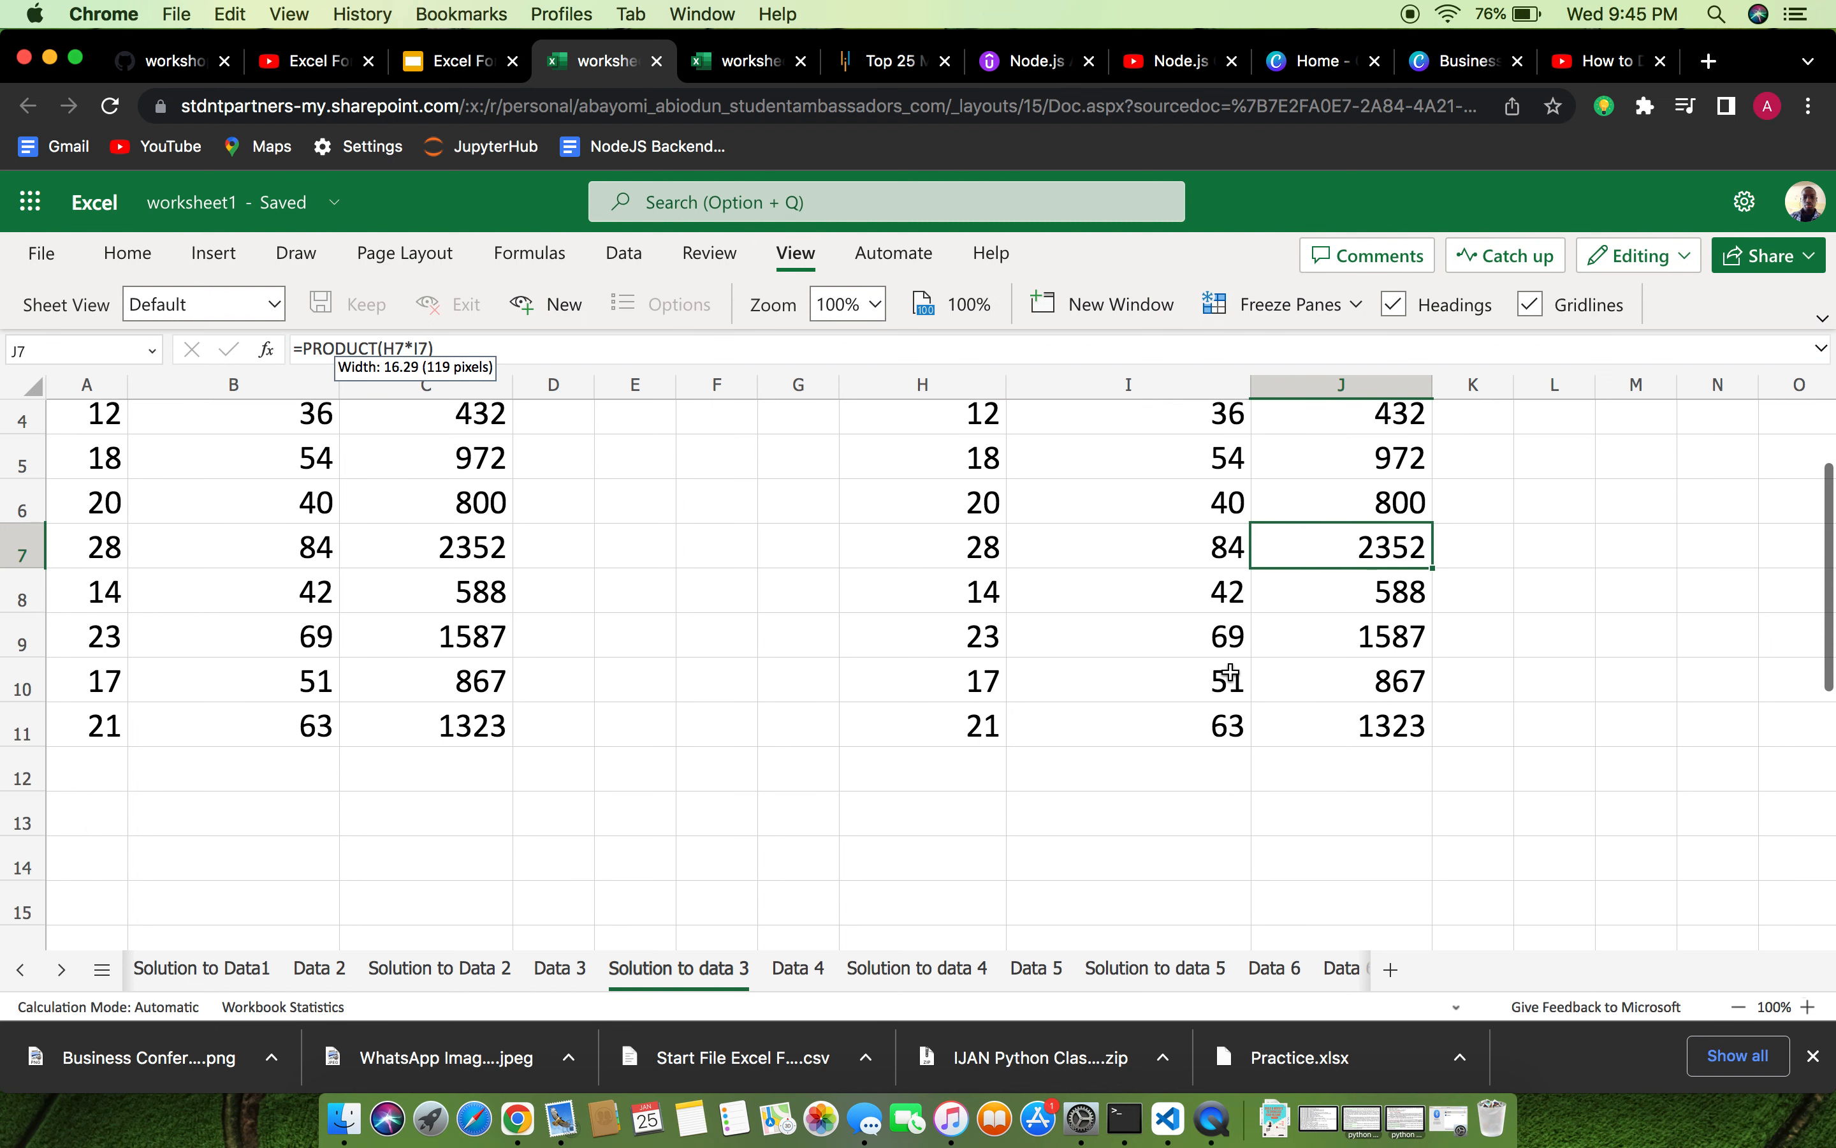
scroll(1229, 672, up, 5)
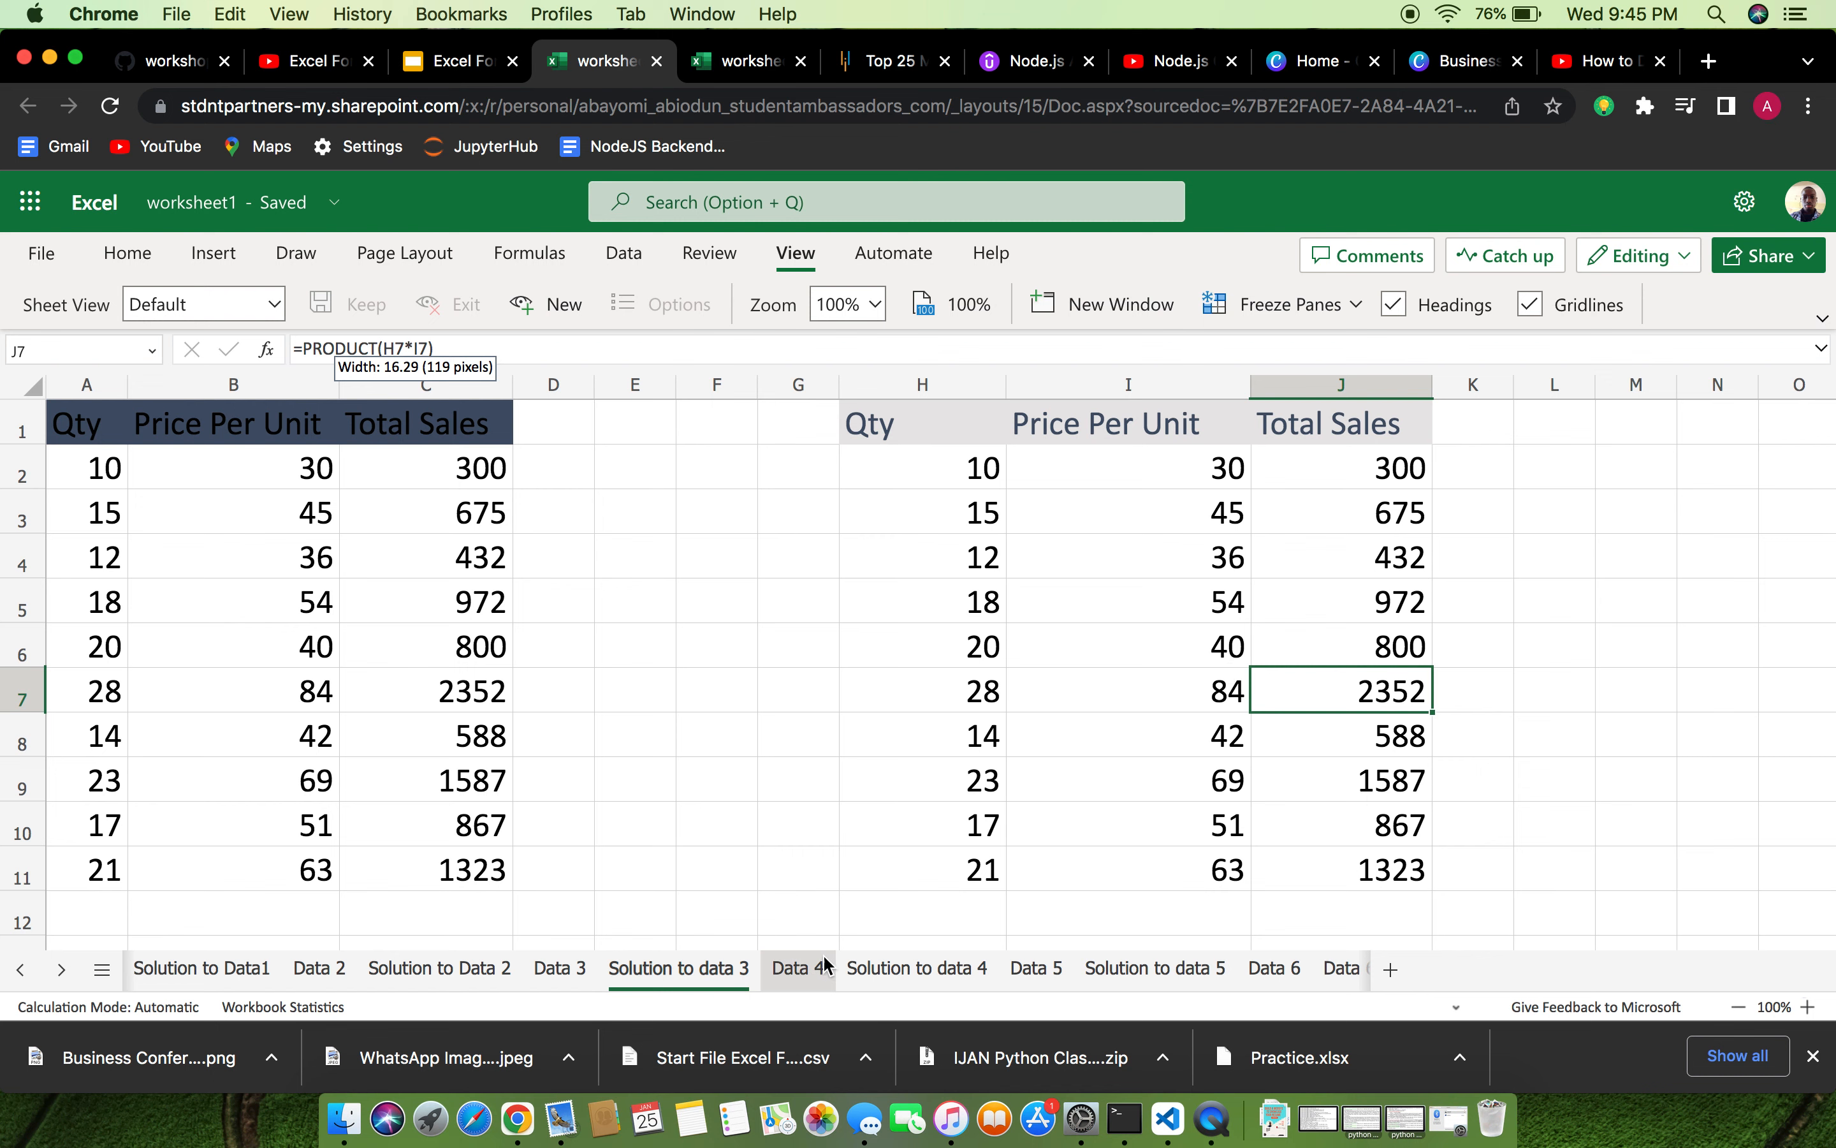
On the Solution to data 4 sheet, enter =PRODUCT(A2,B2) as the first Total Sales value in C2.
click(795, 972)
click(881, 969)
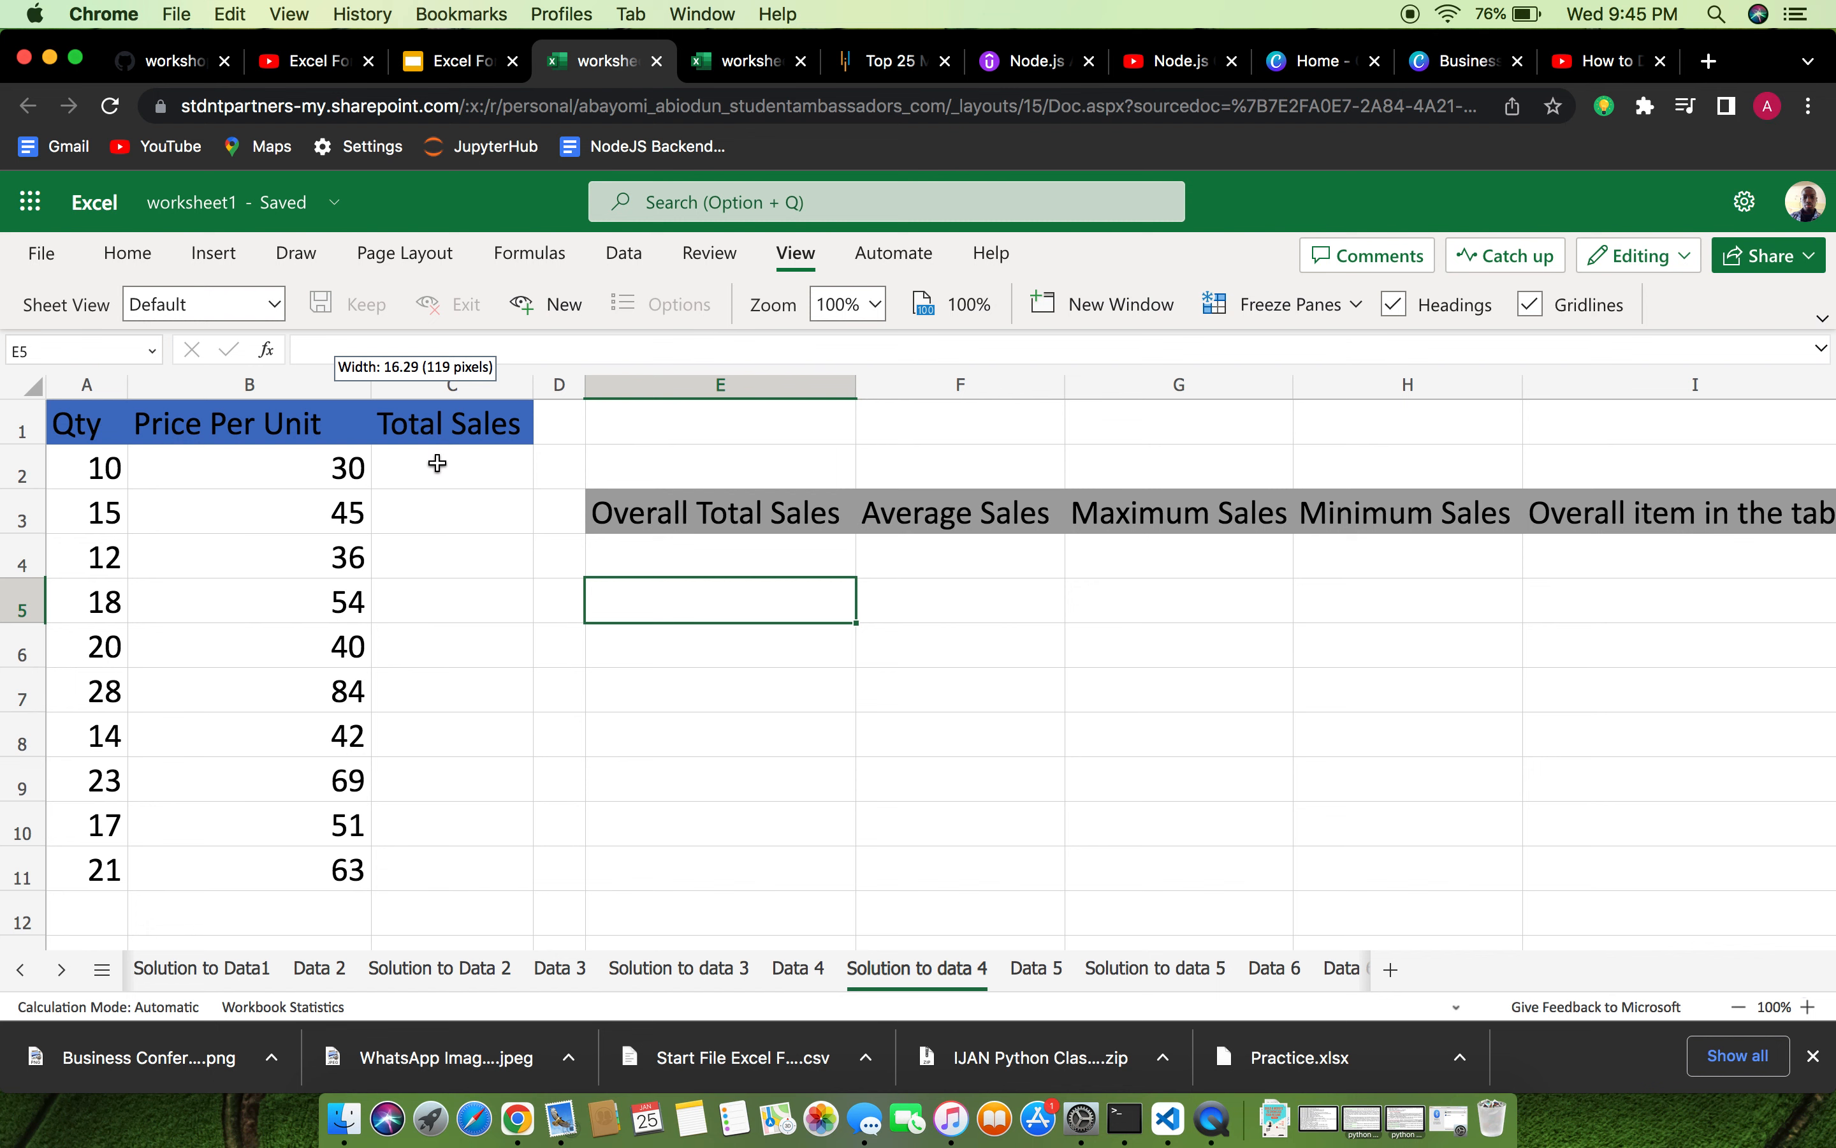
scroll(436, 462, down, 3)
scroll(436, 463, up, 3)
click(415, 471)
text(=)
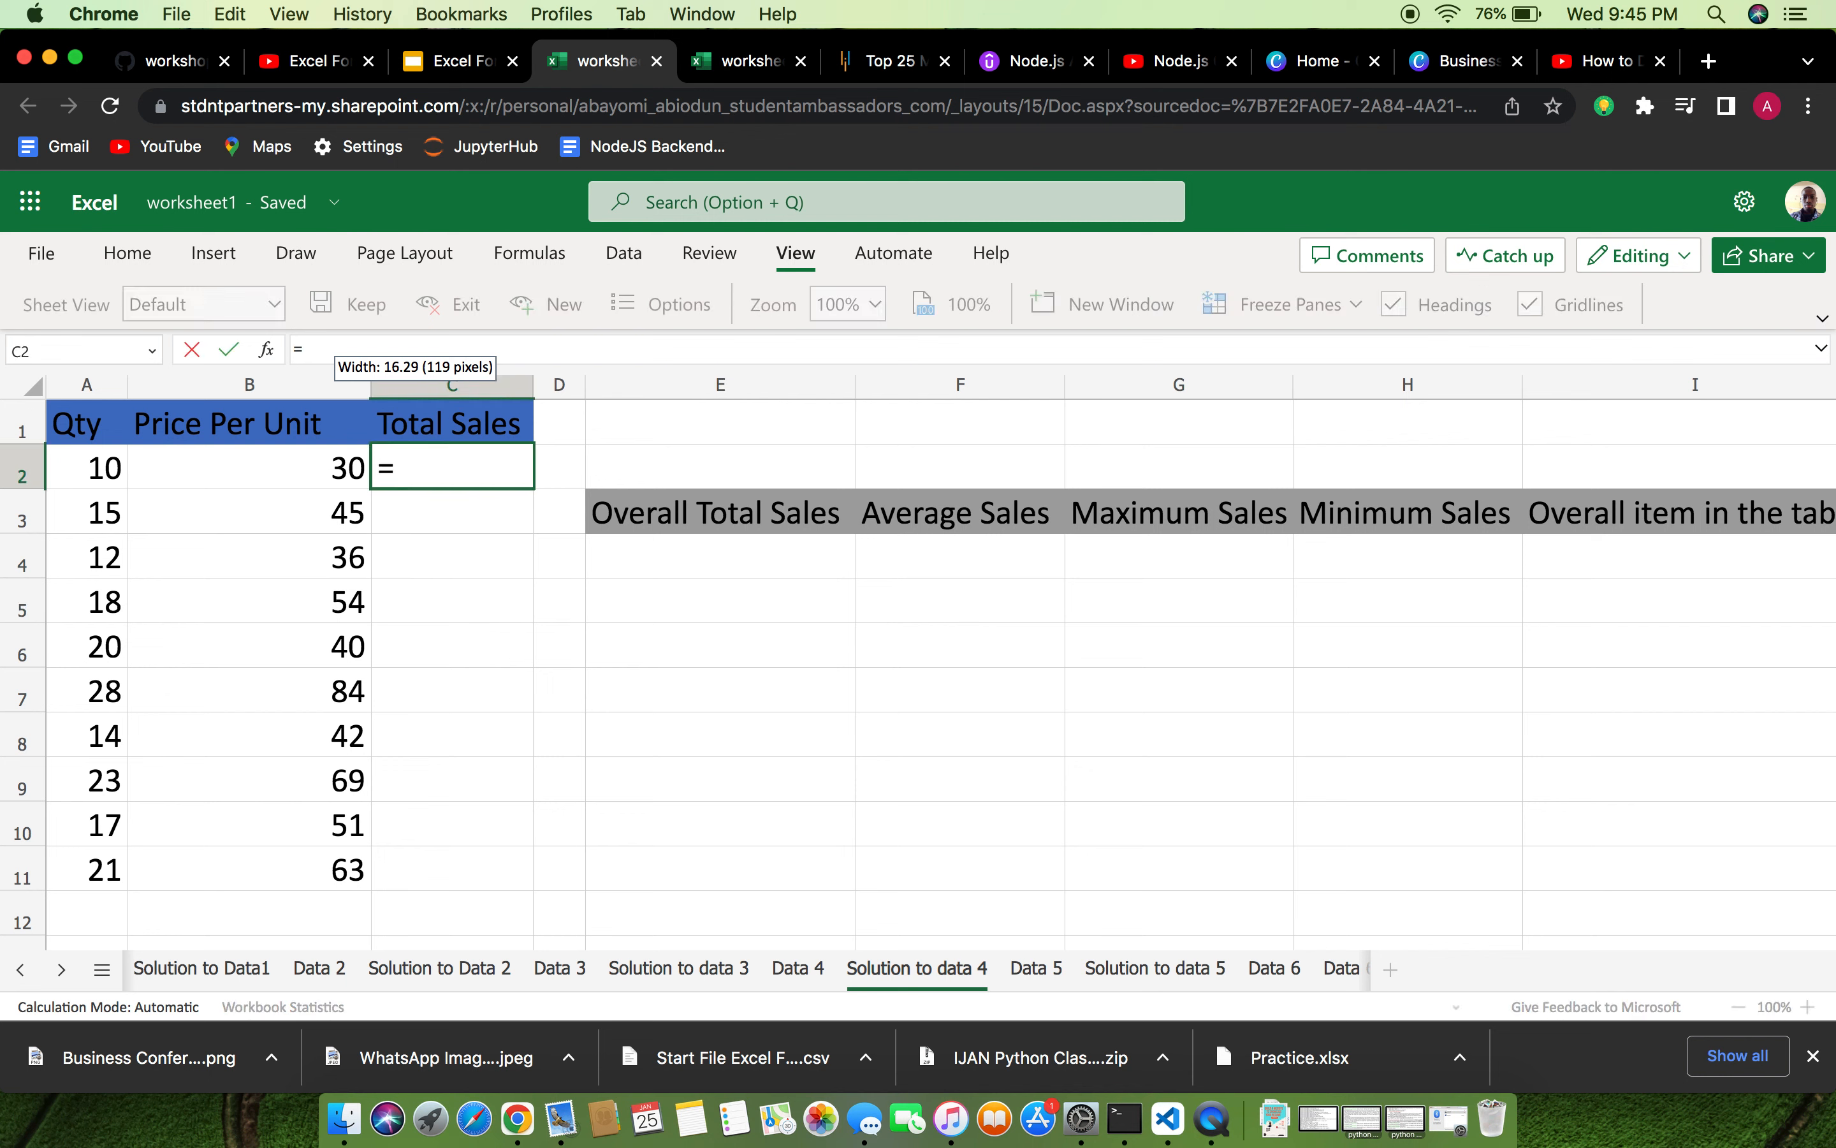
text(PRO)
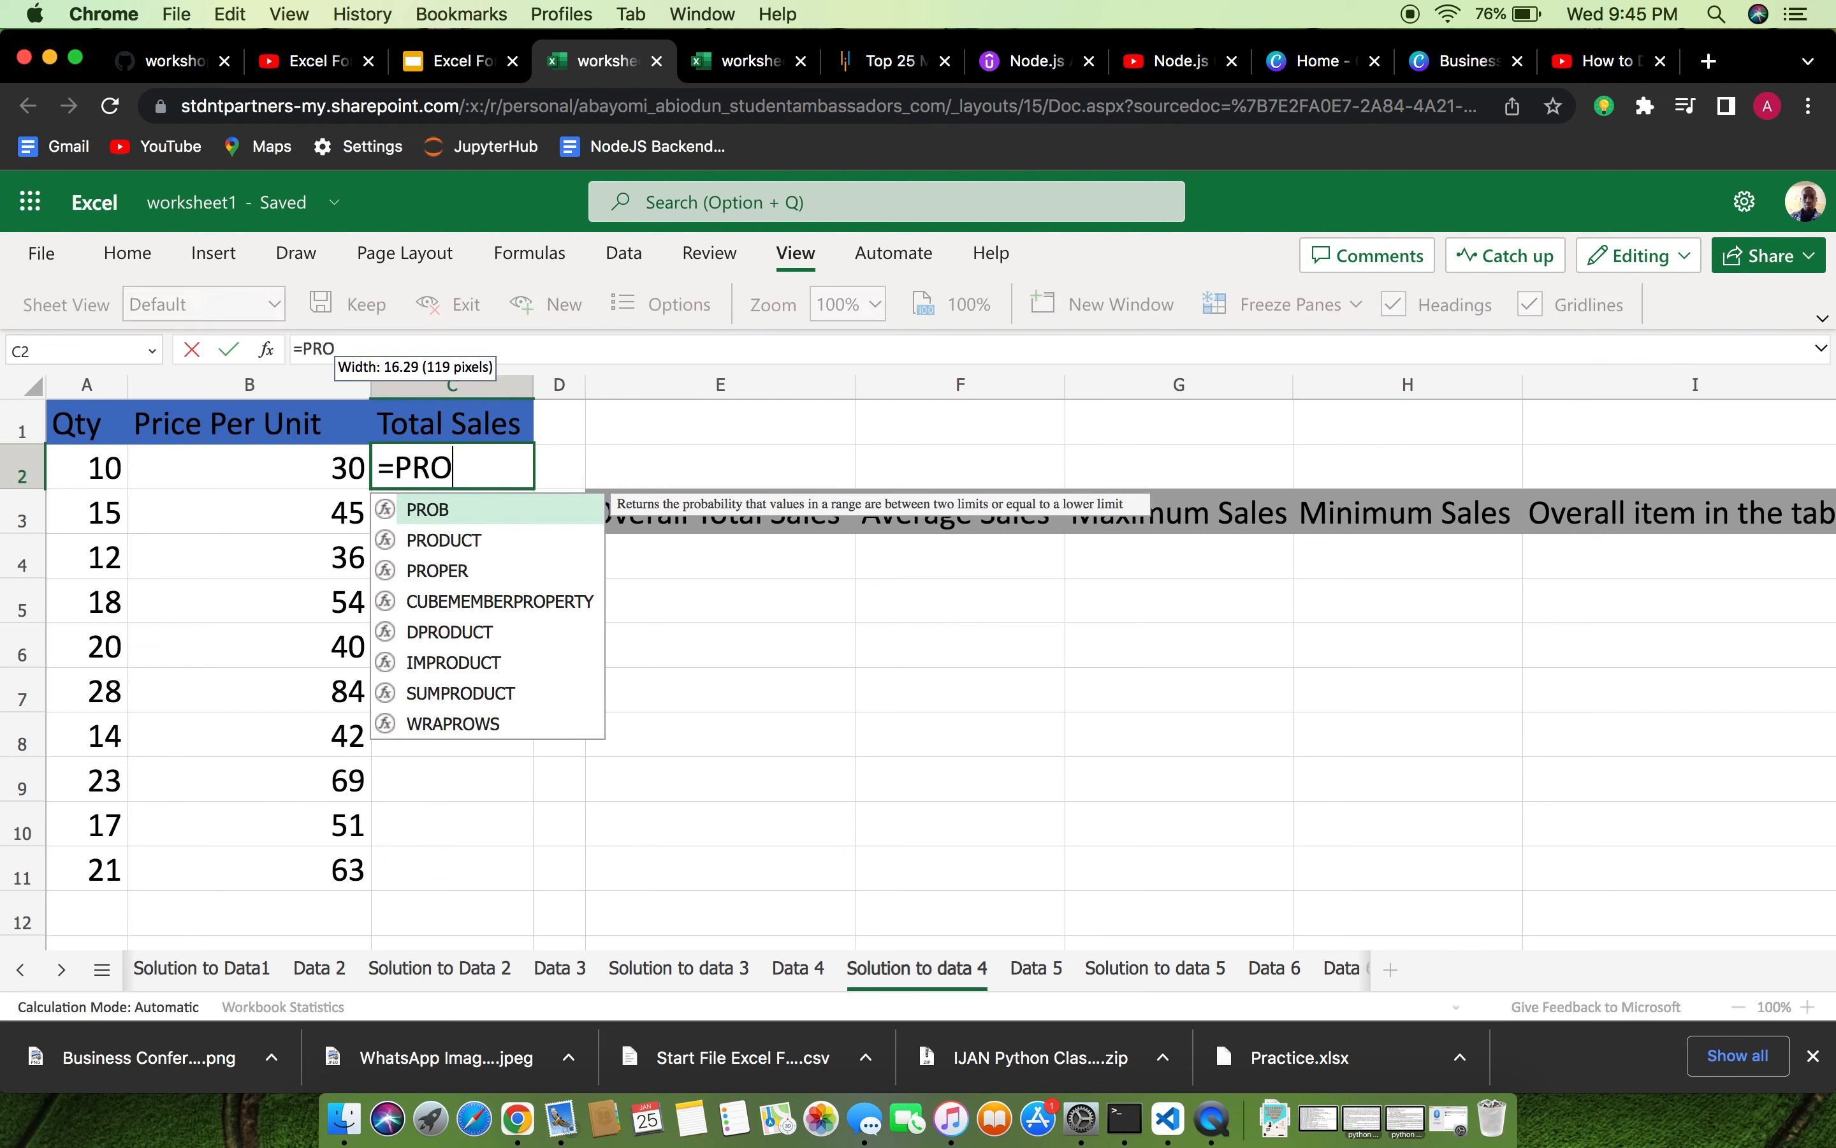
text(DUC)
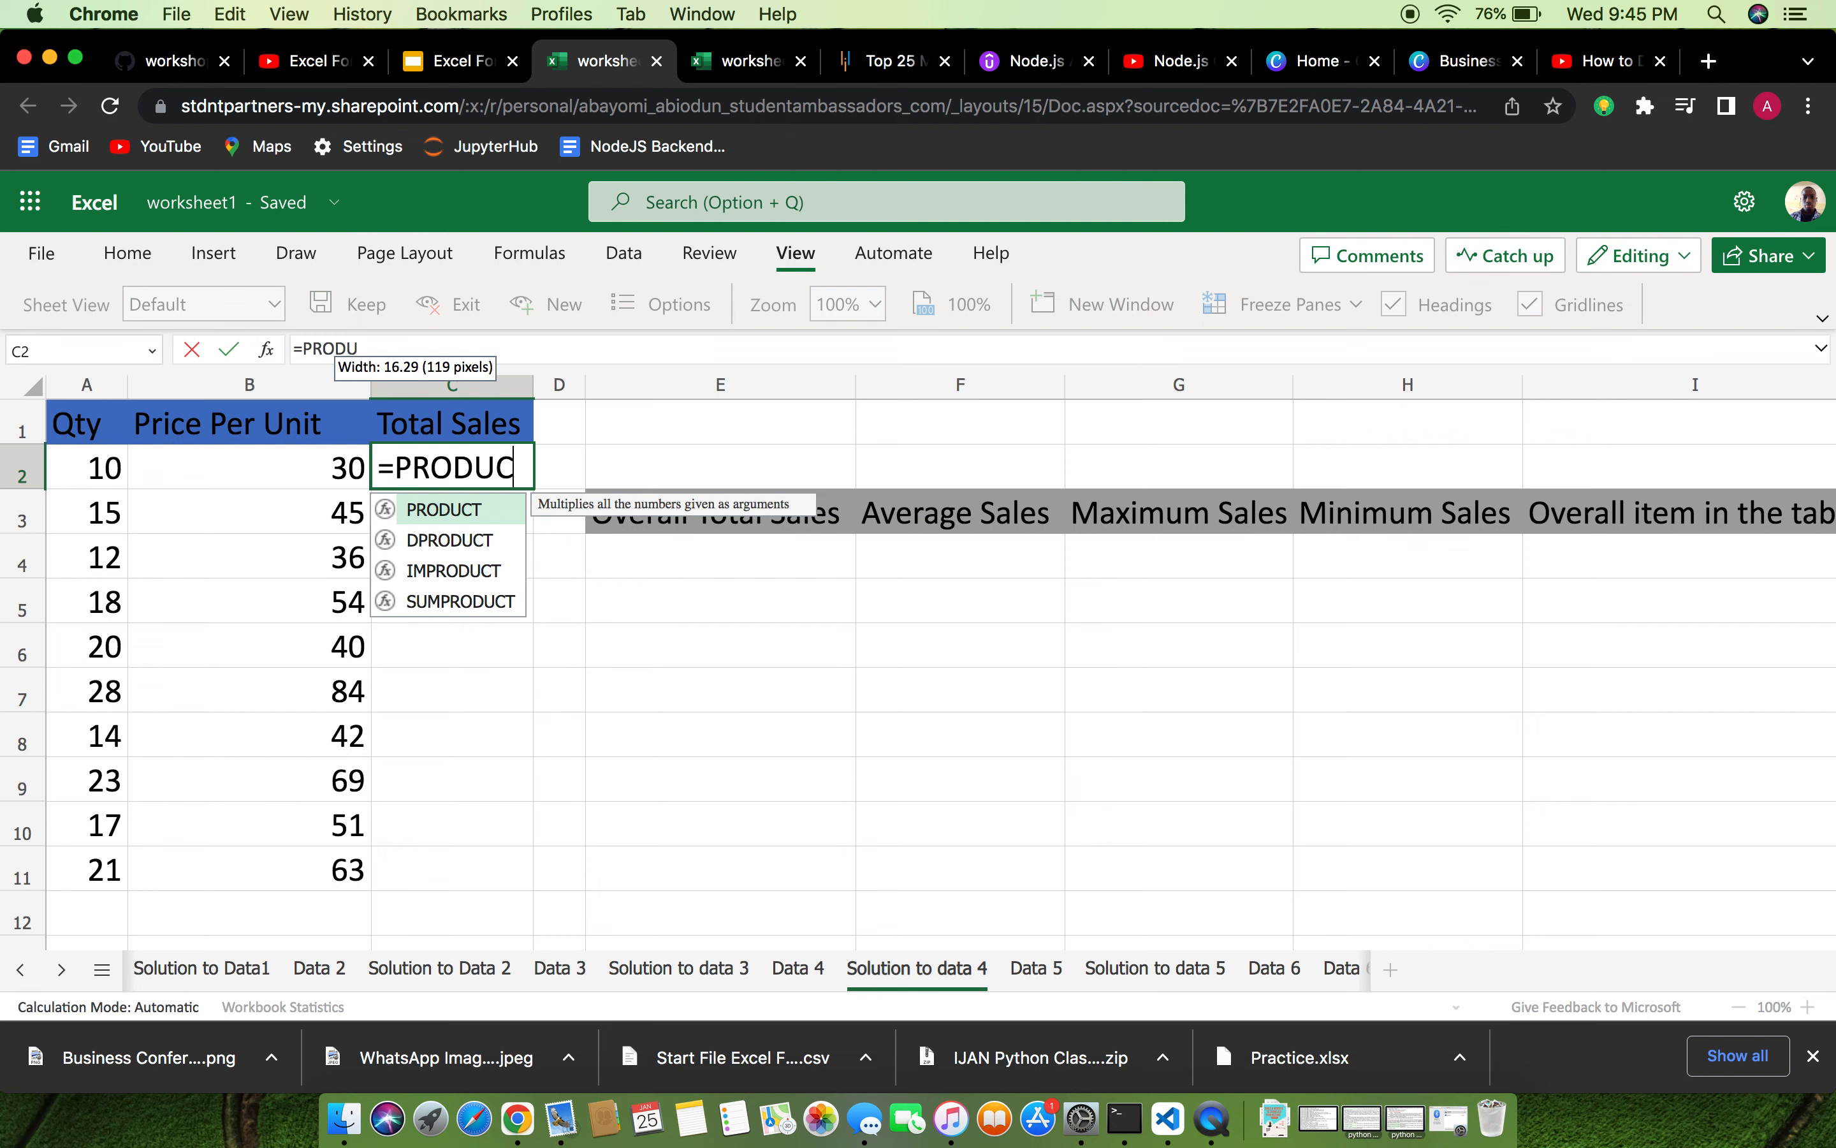
text(T()
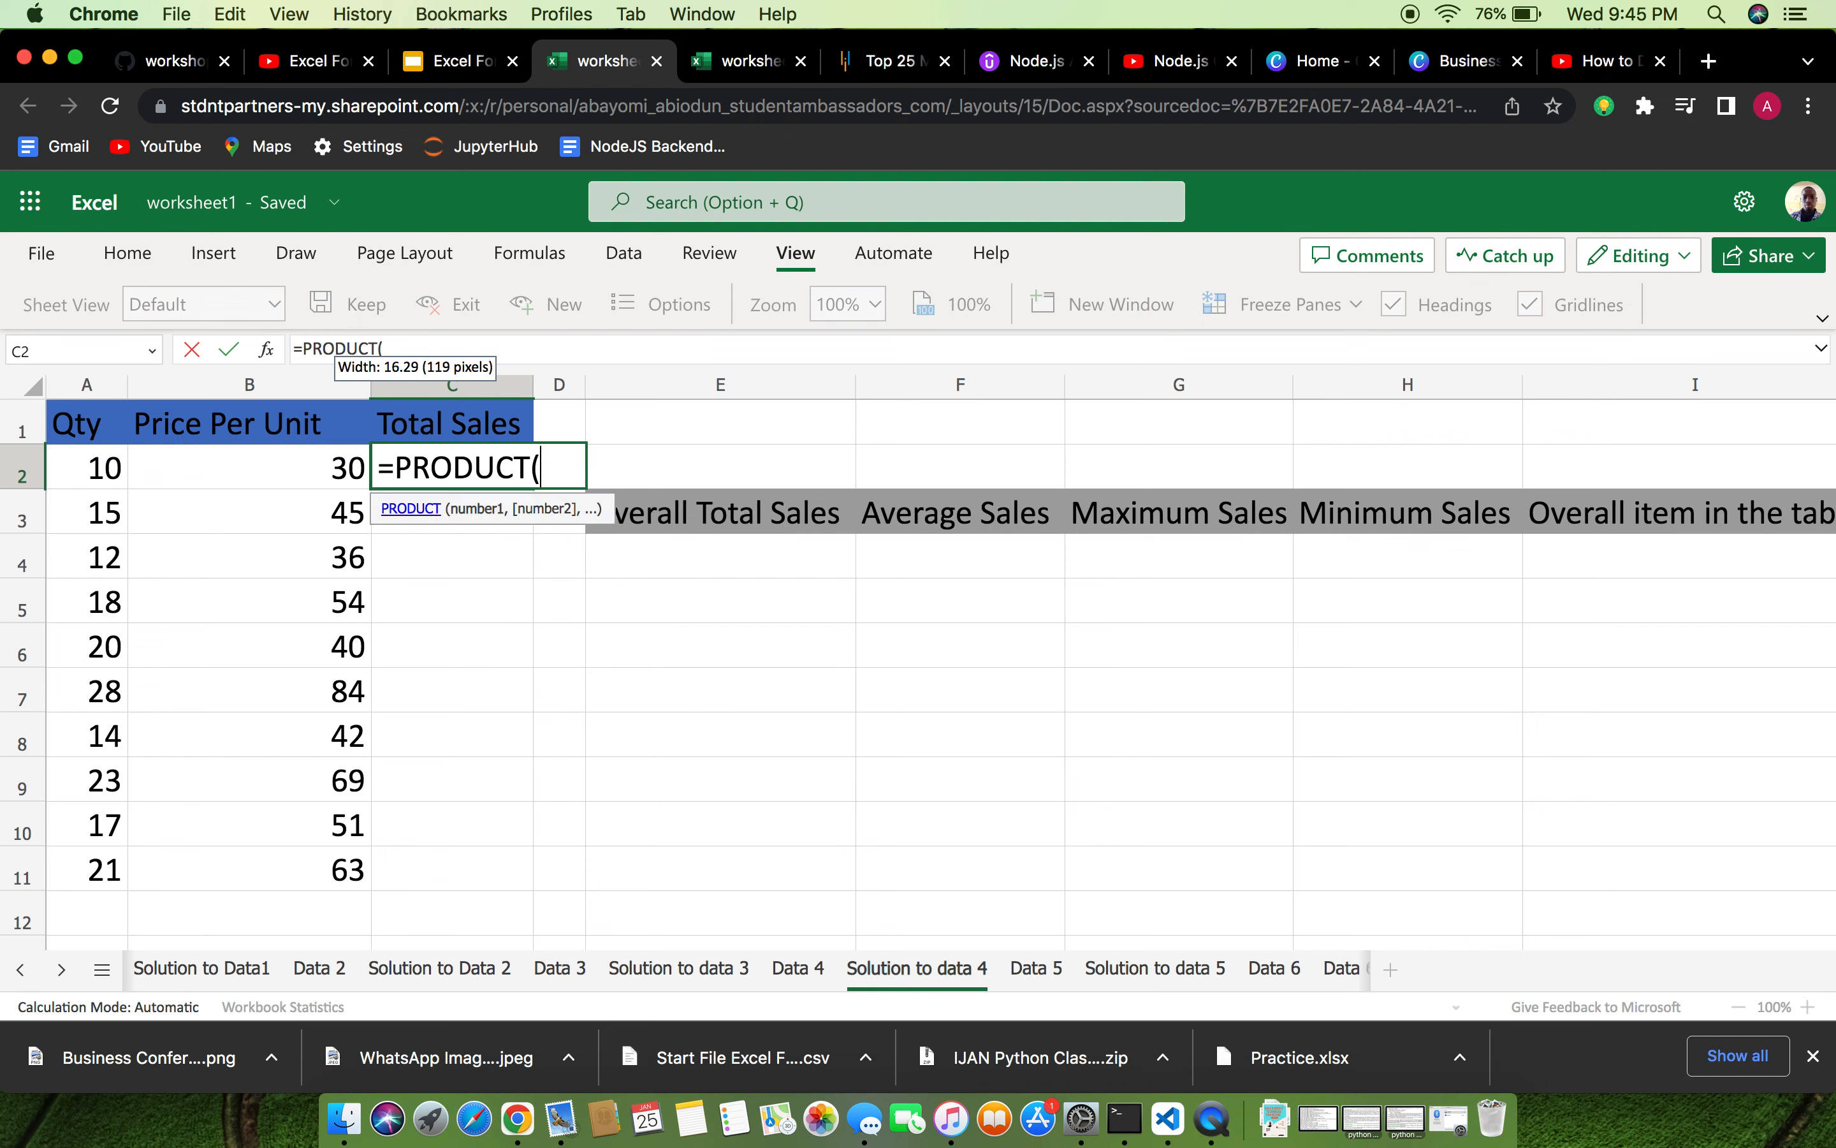
text(A)
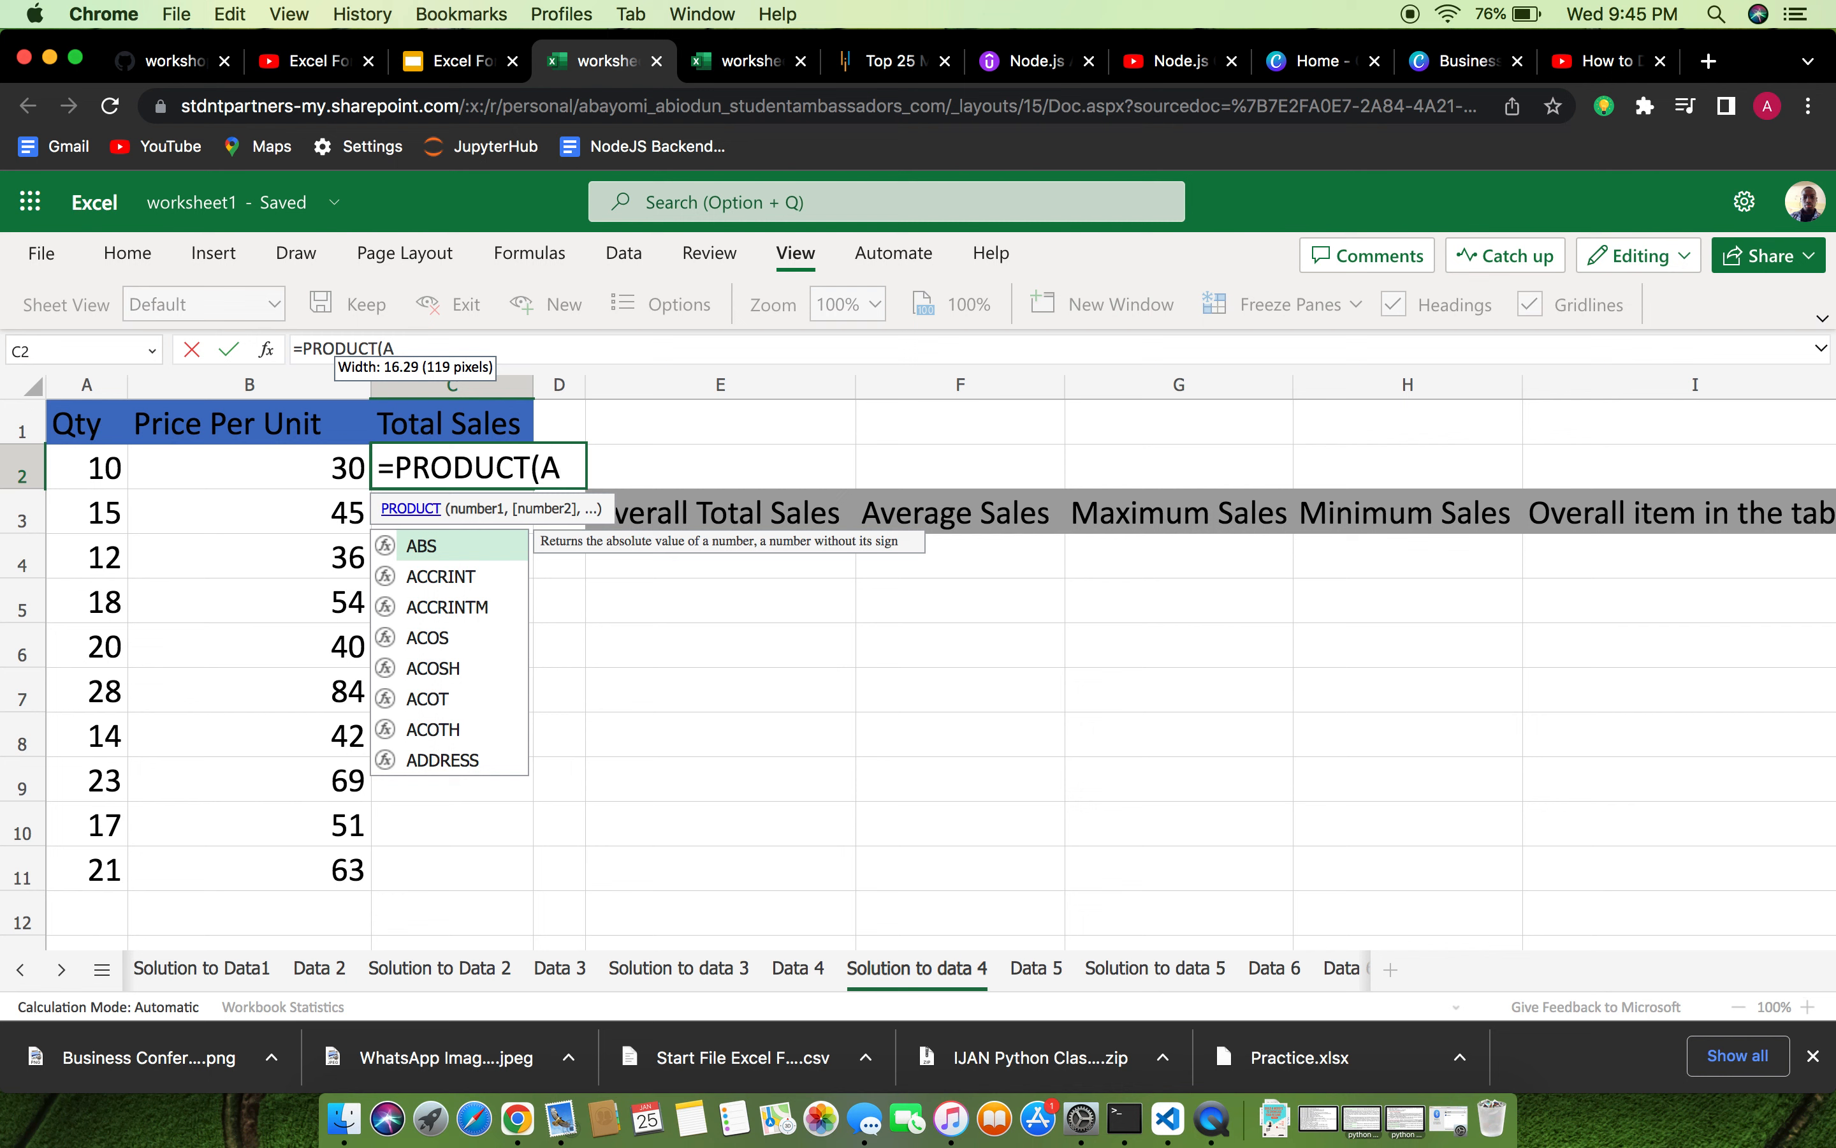
text(2)
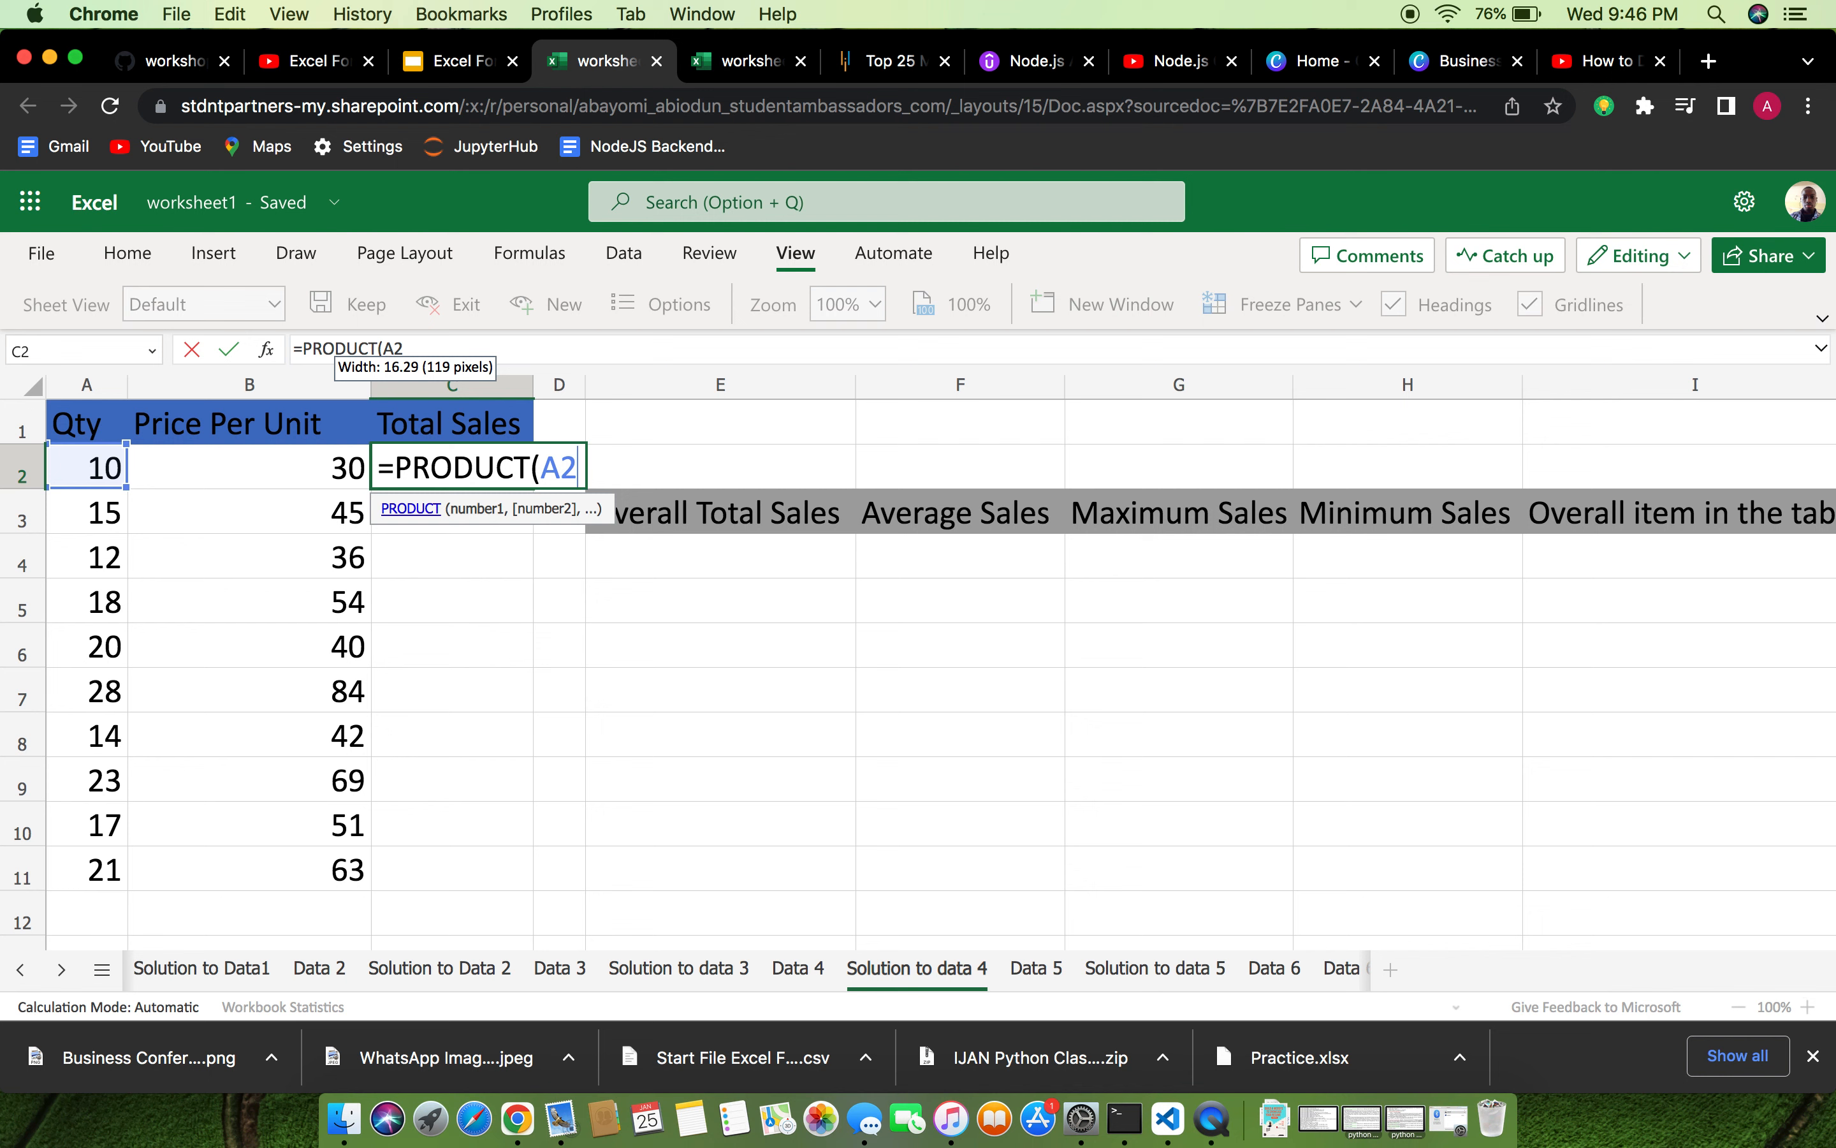
text(,)
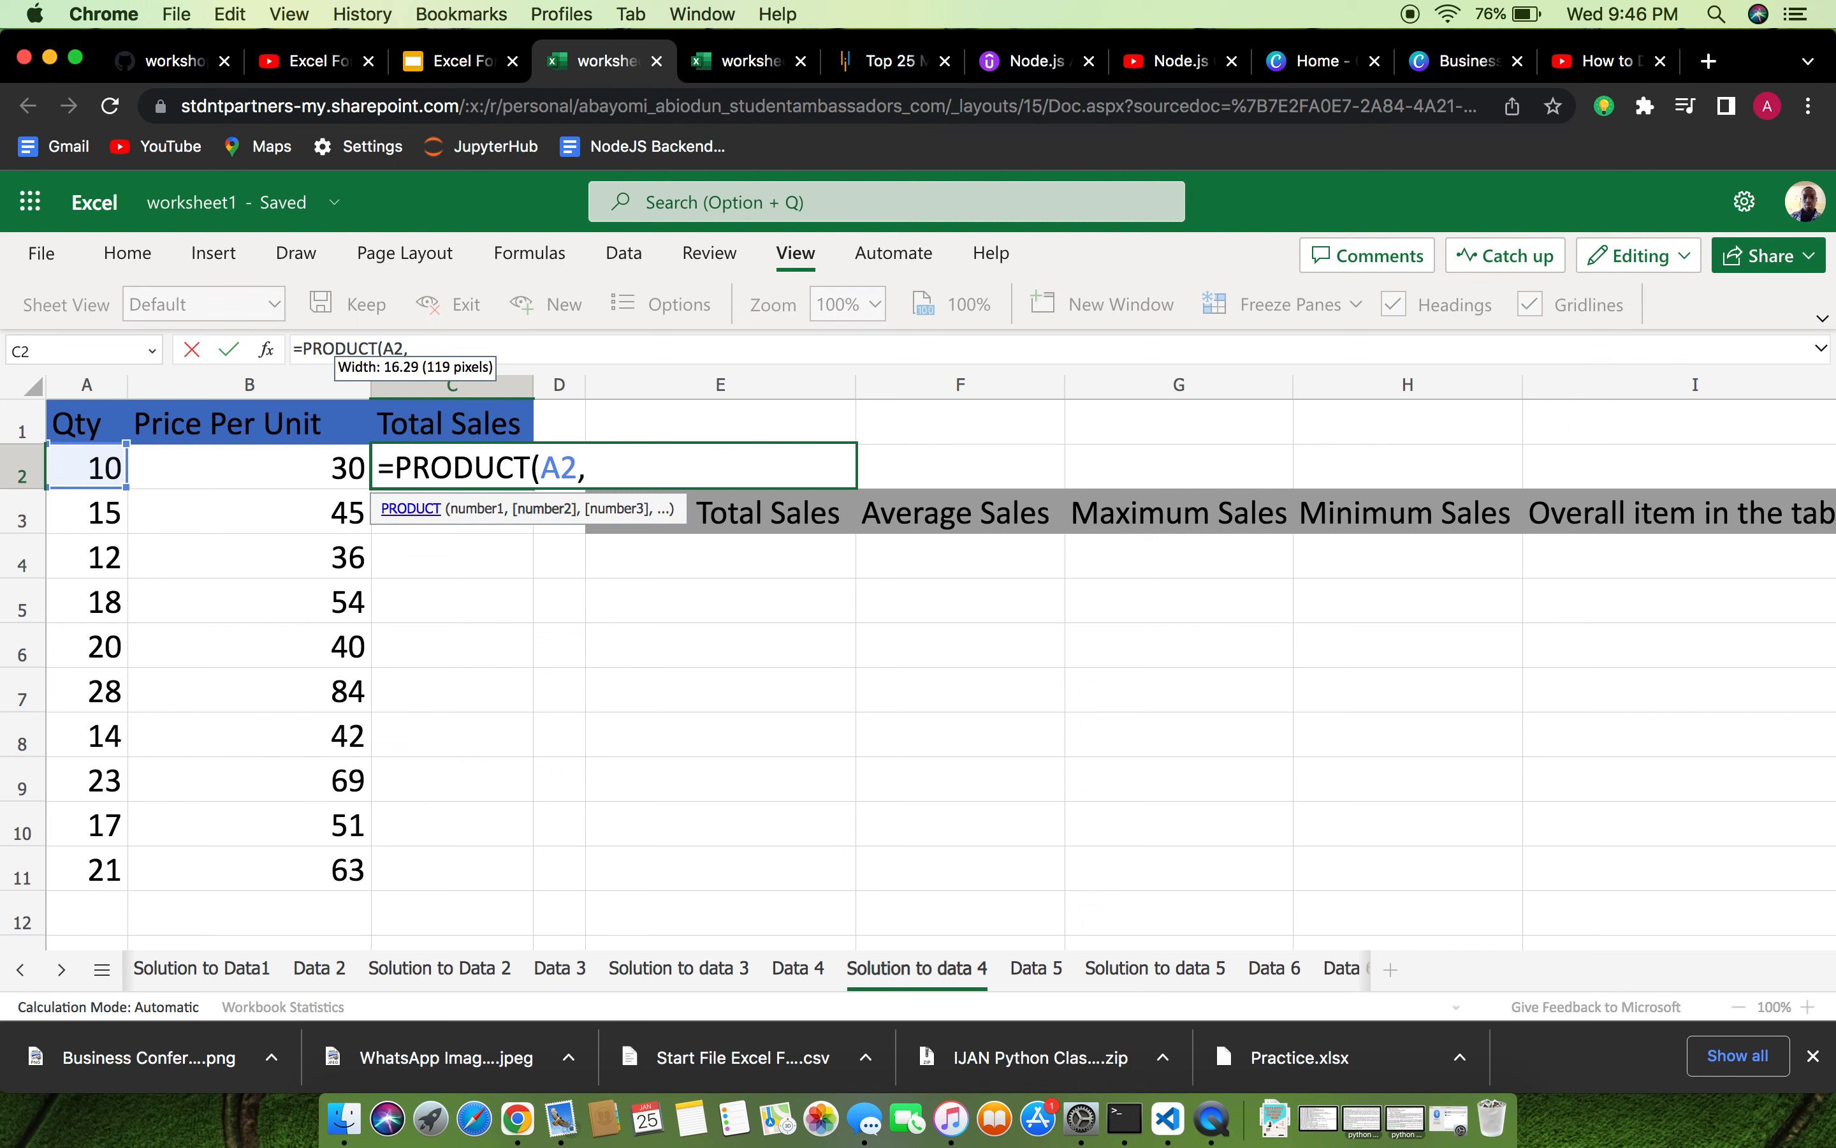
text(B)
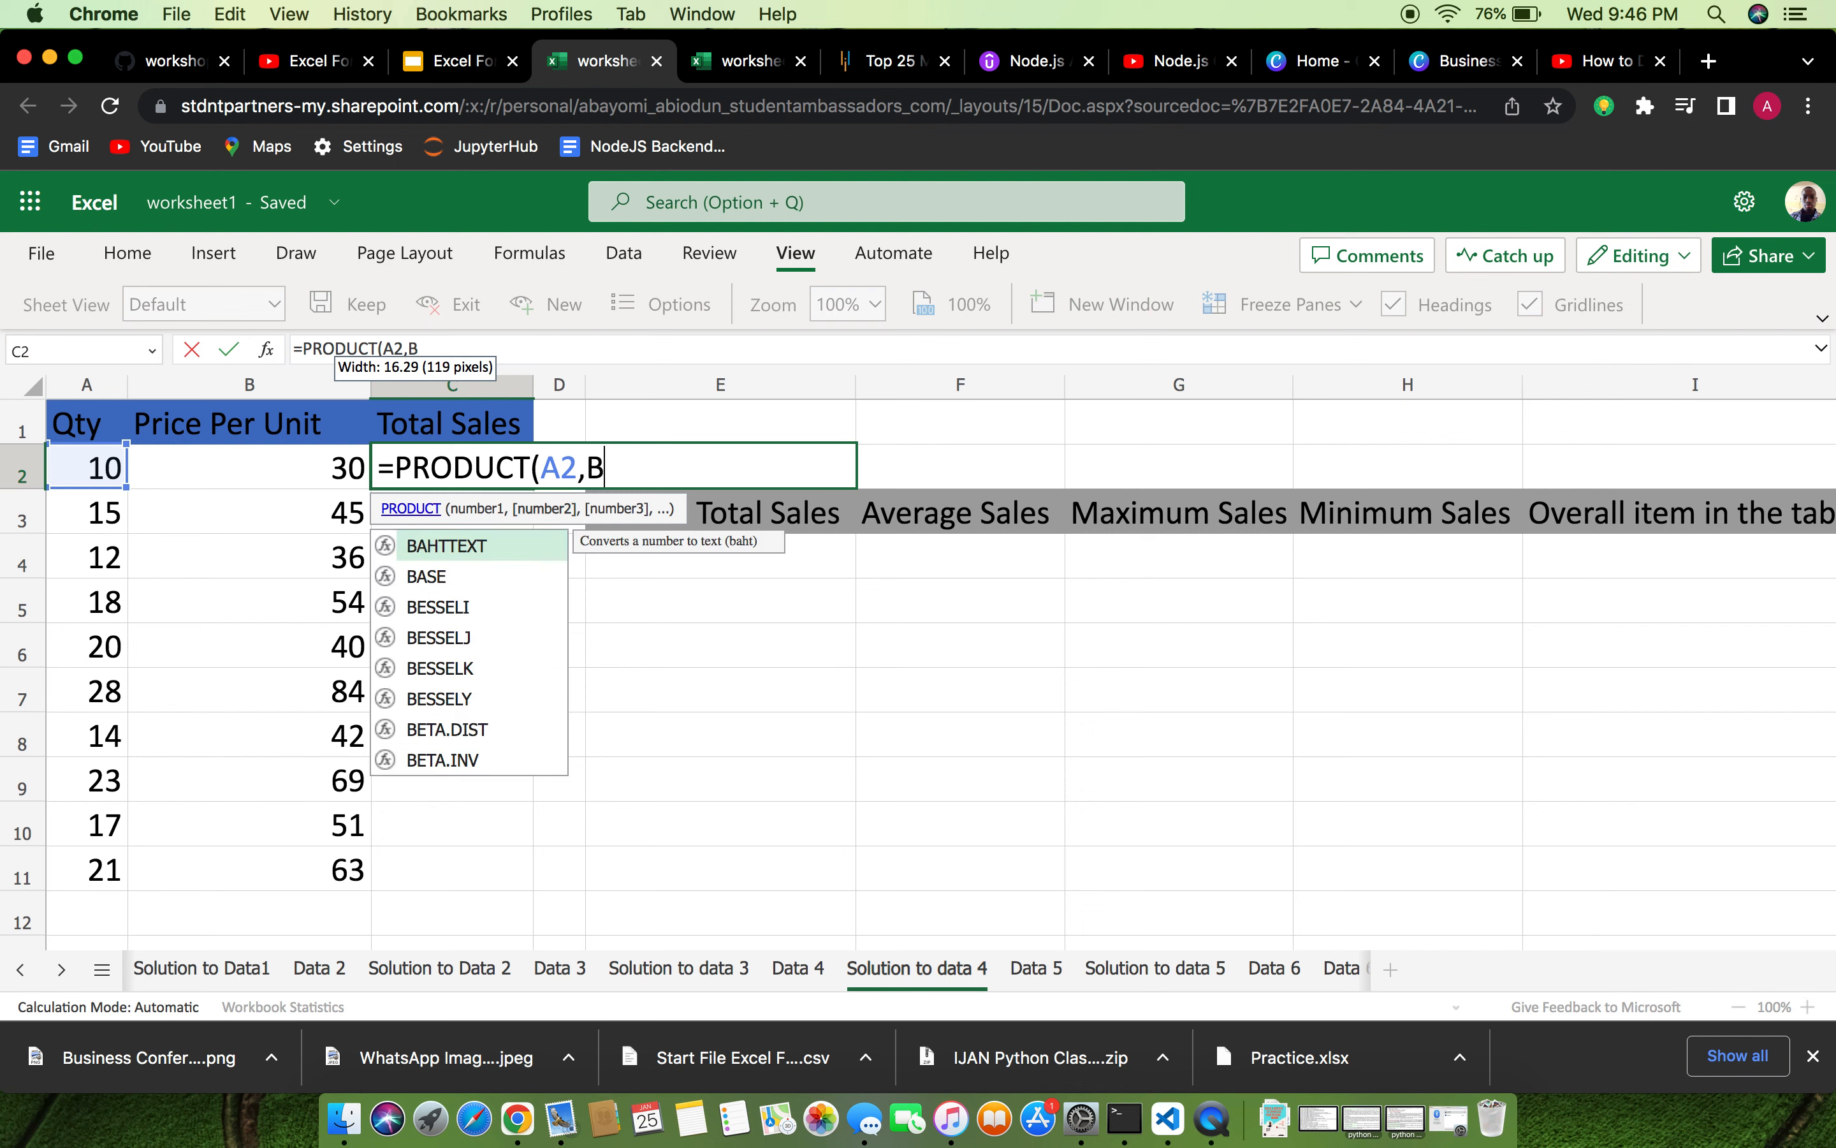
text(2)
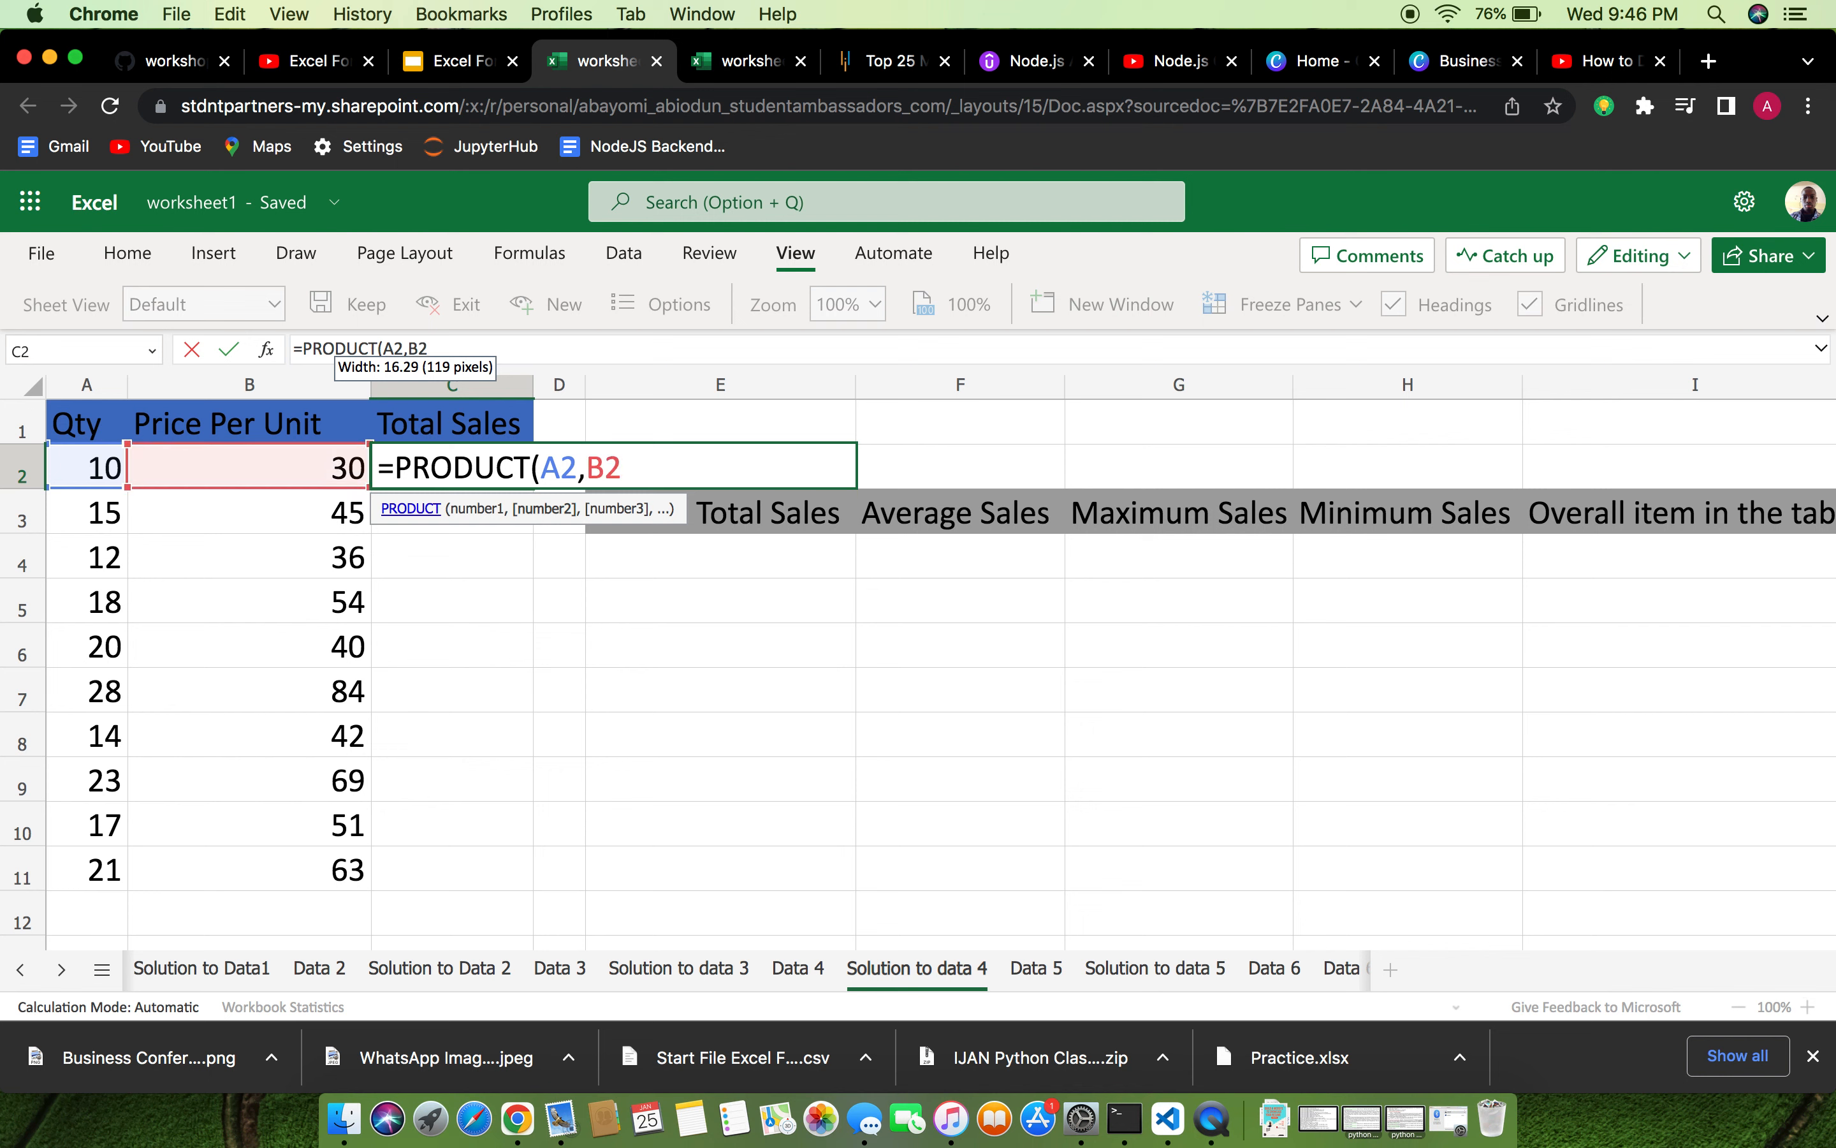
text())
key(Return)
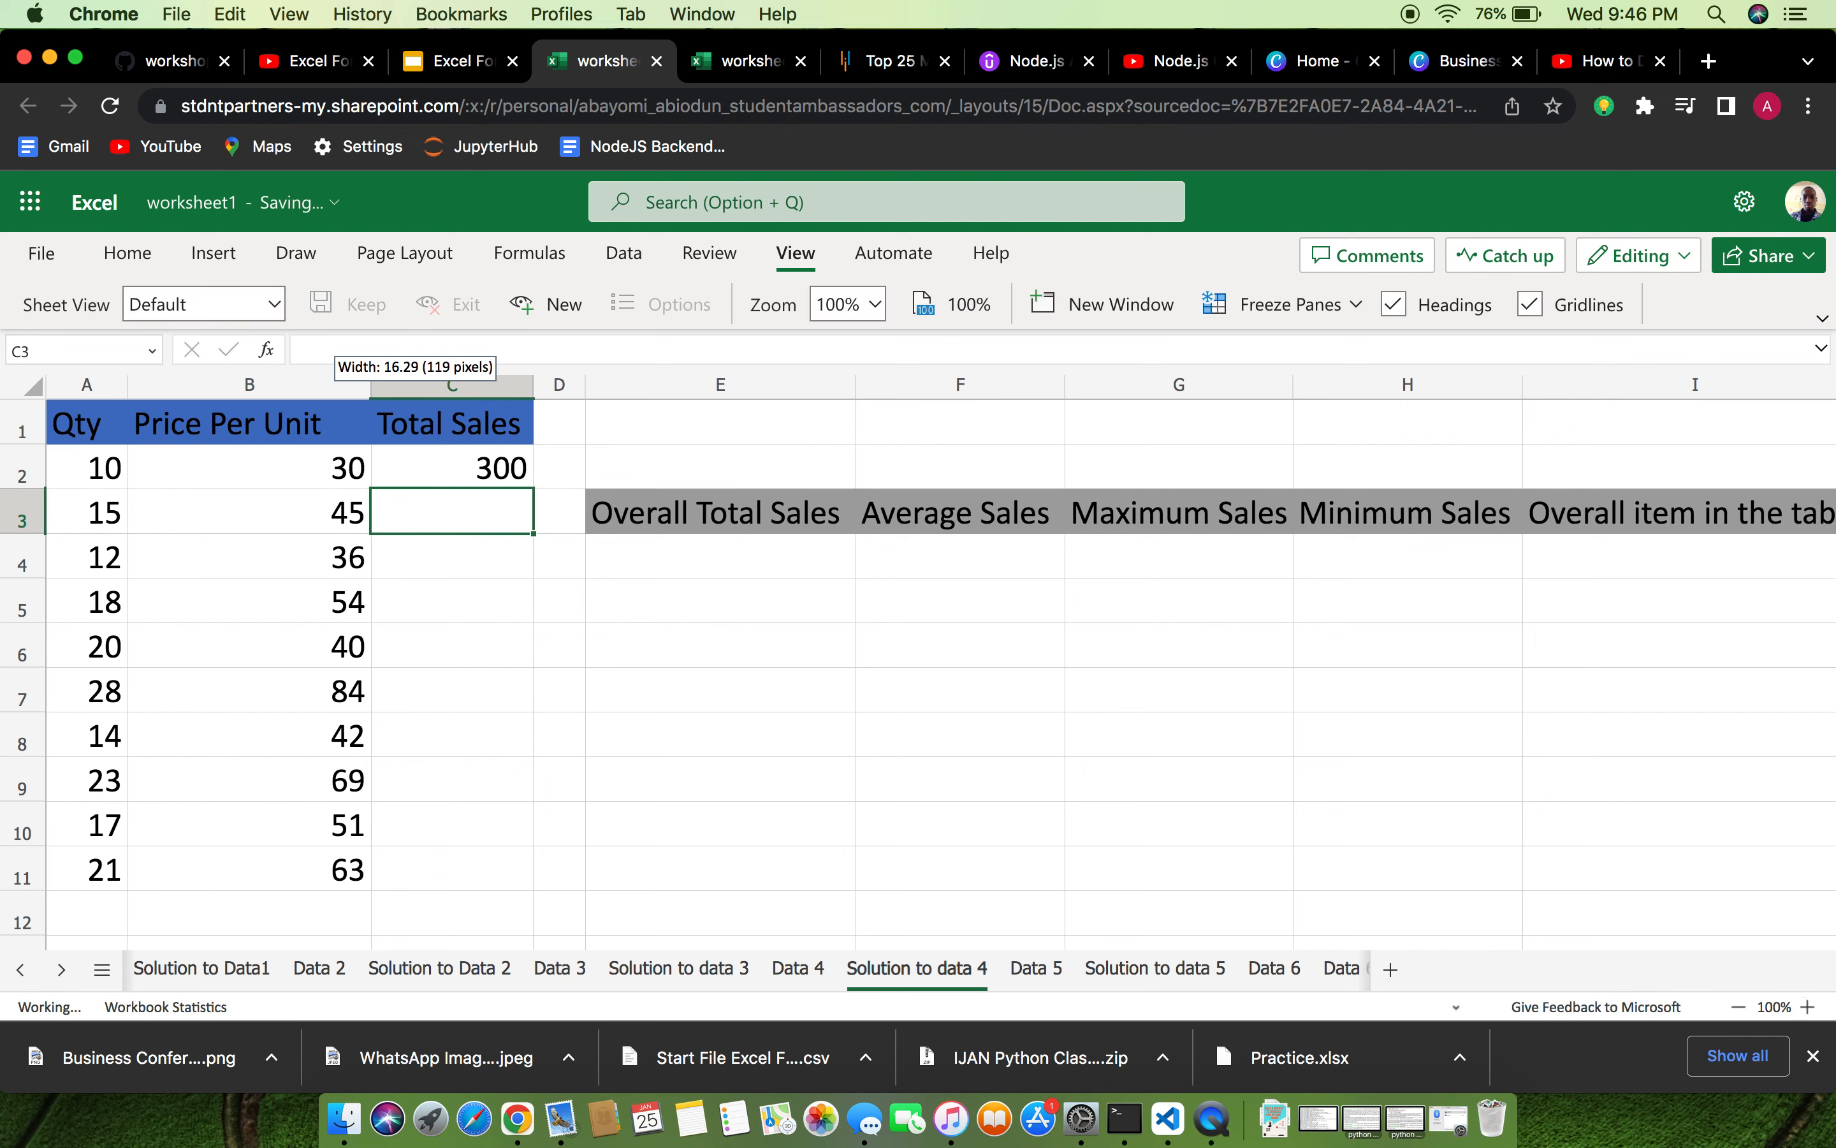
click(531, 468)
double_click(497, 469)
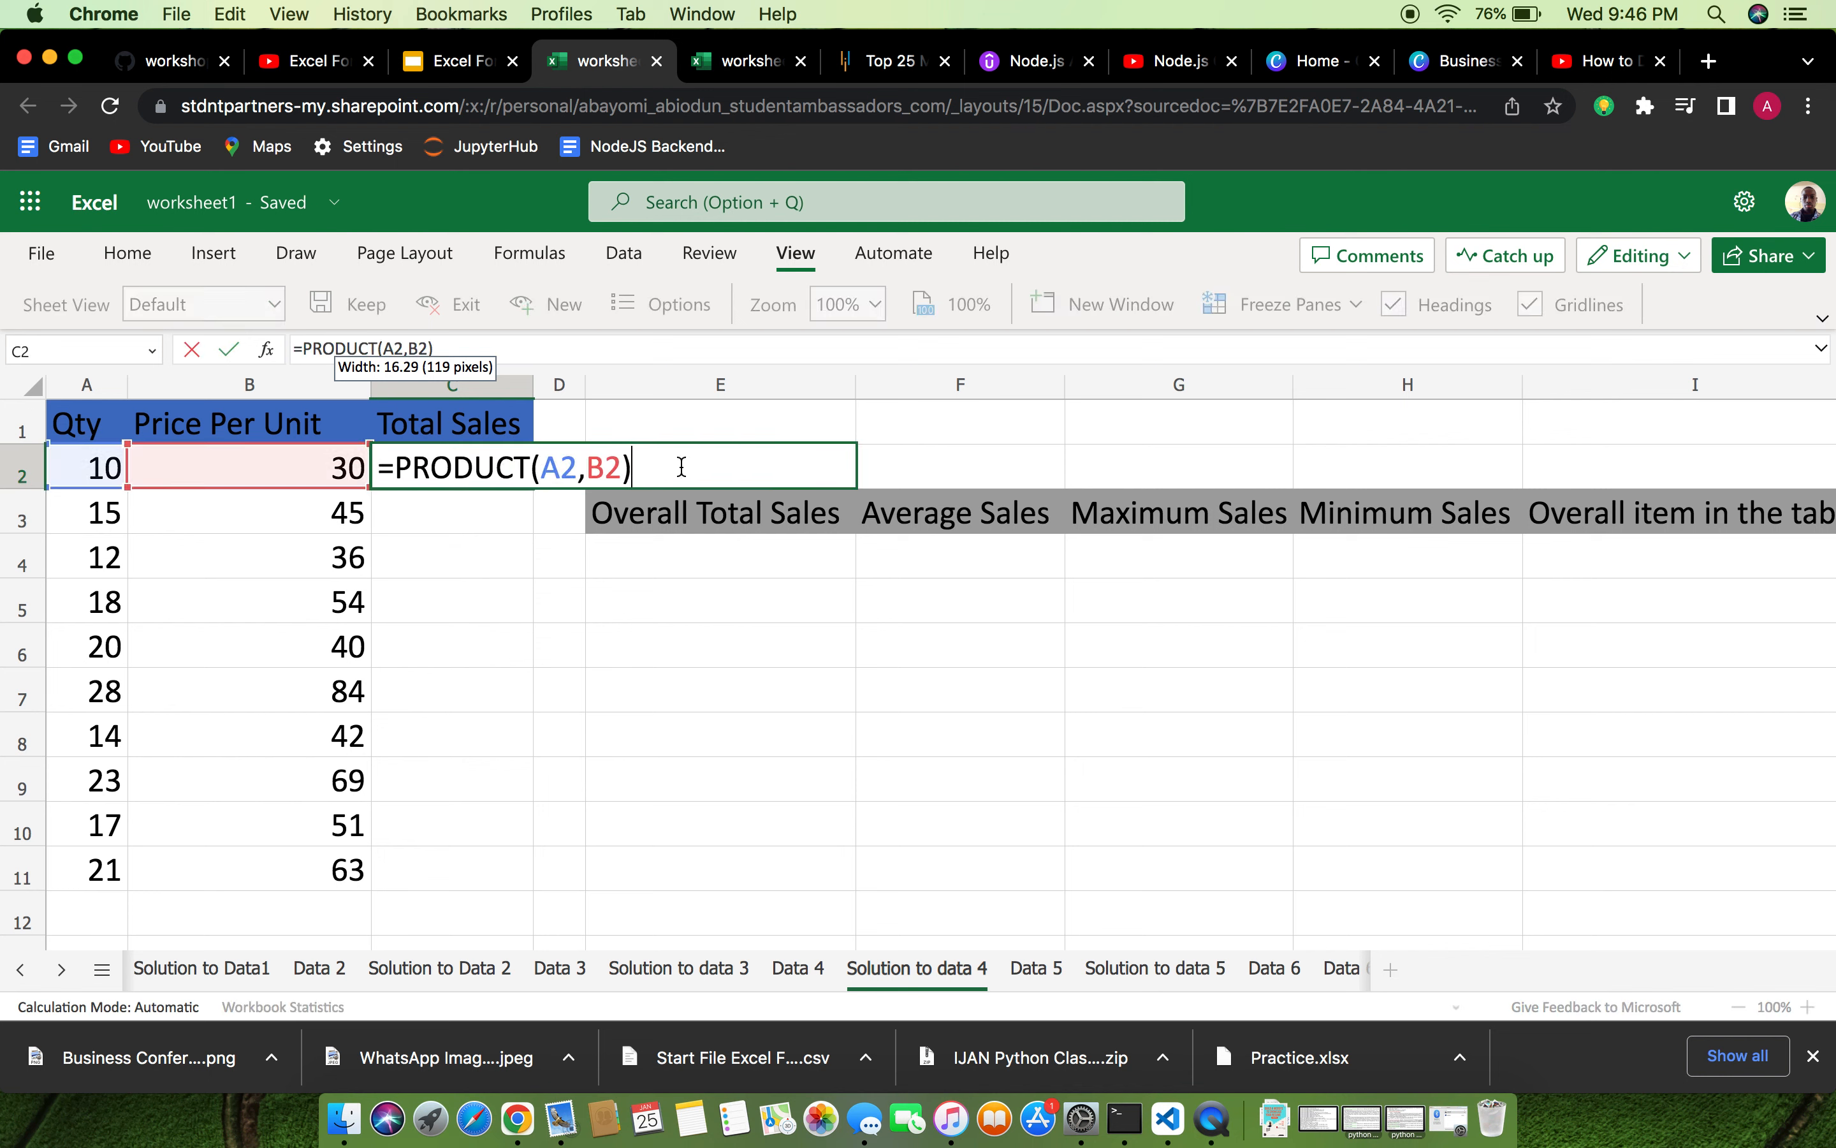
click(494, 466)
double_click(494, 477)
click(488, 512)
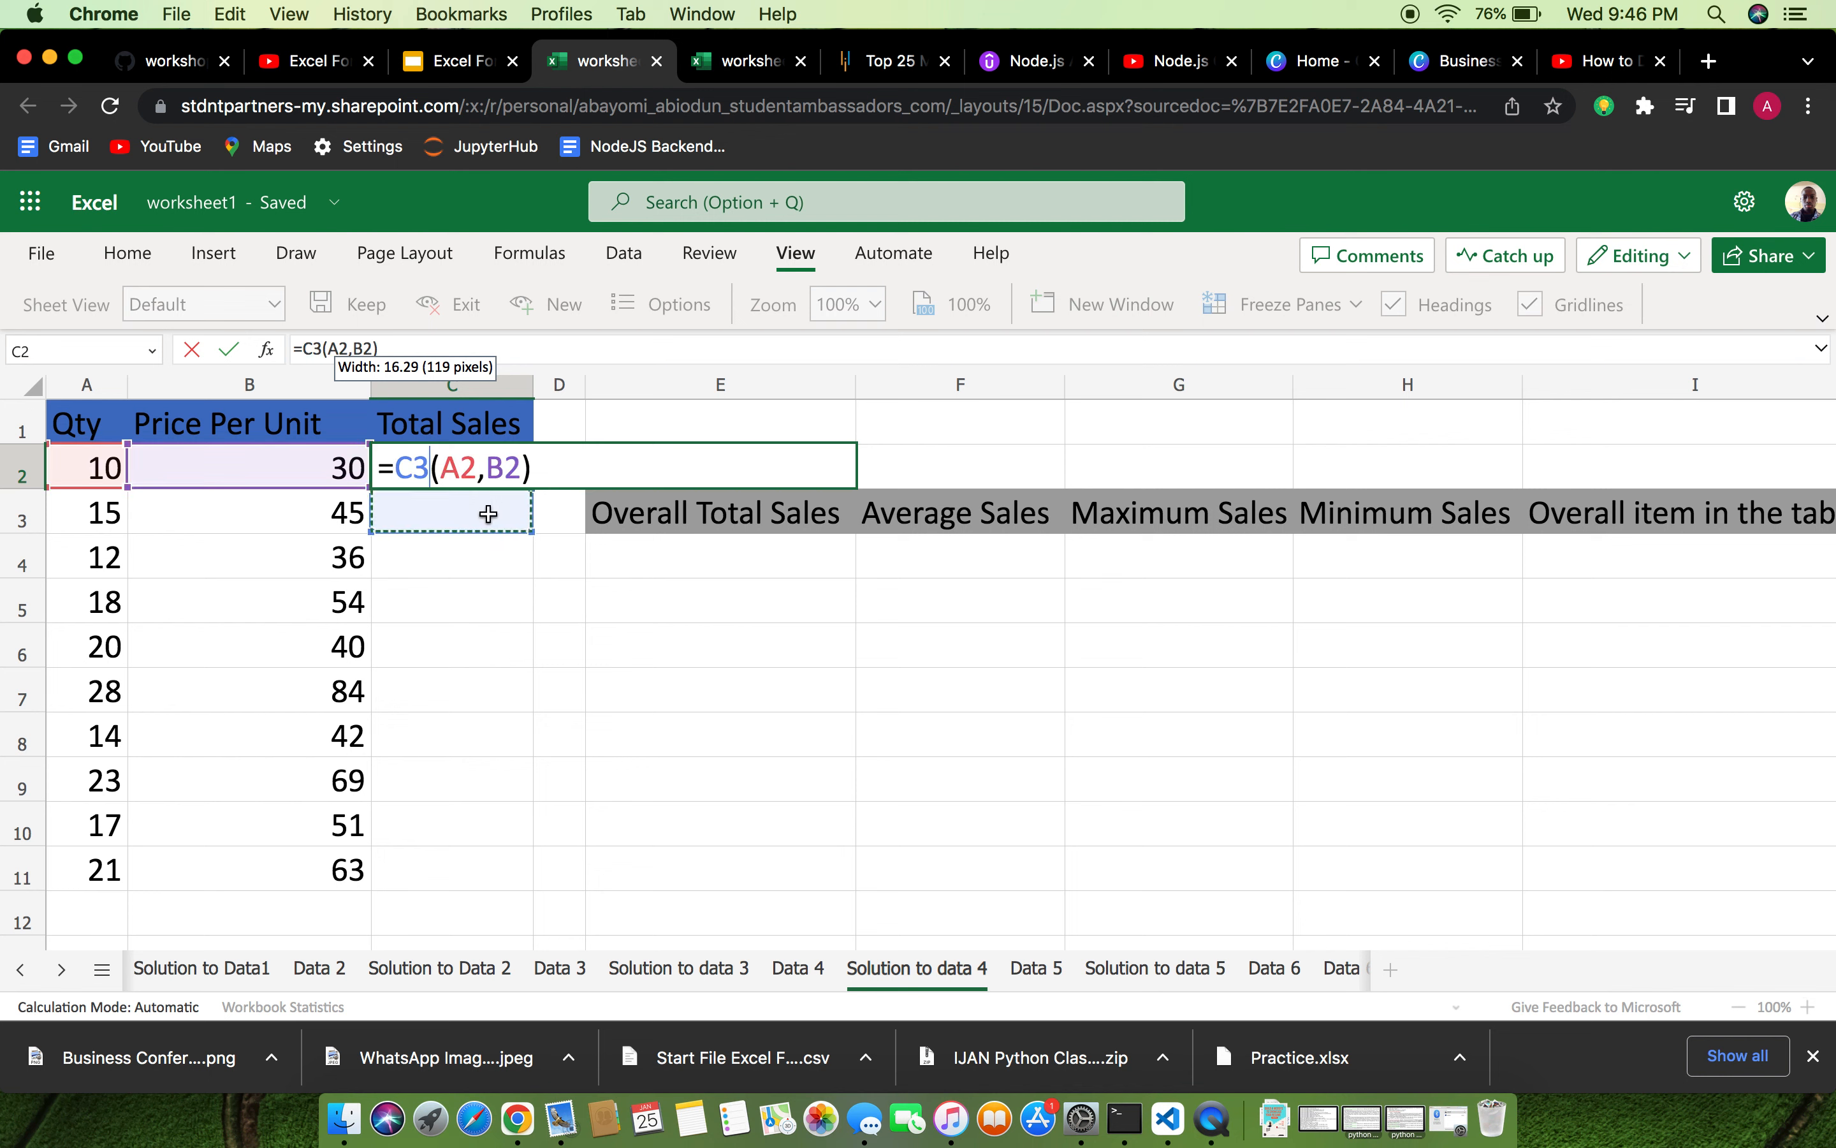
click(515, 472)
click(338, 507)
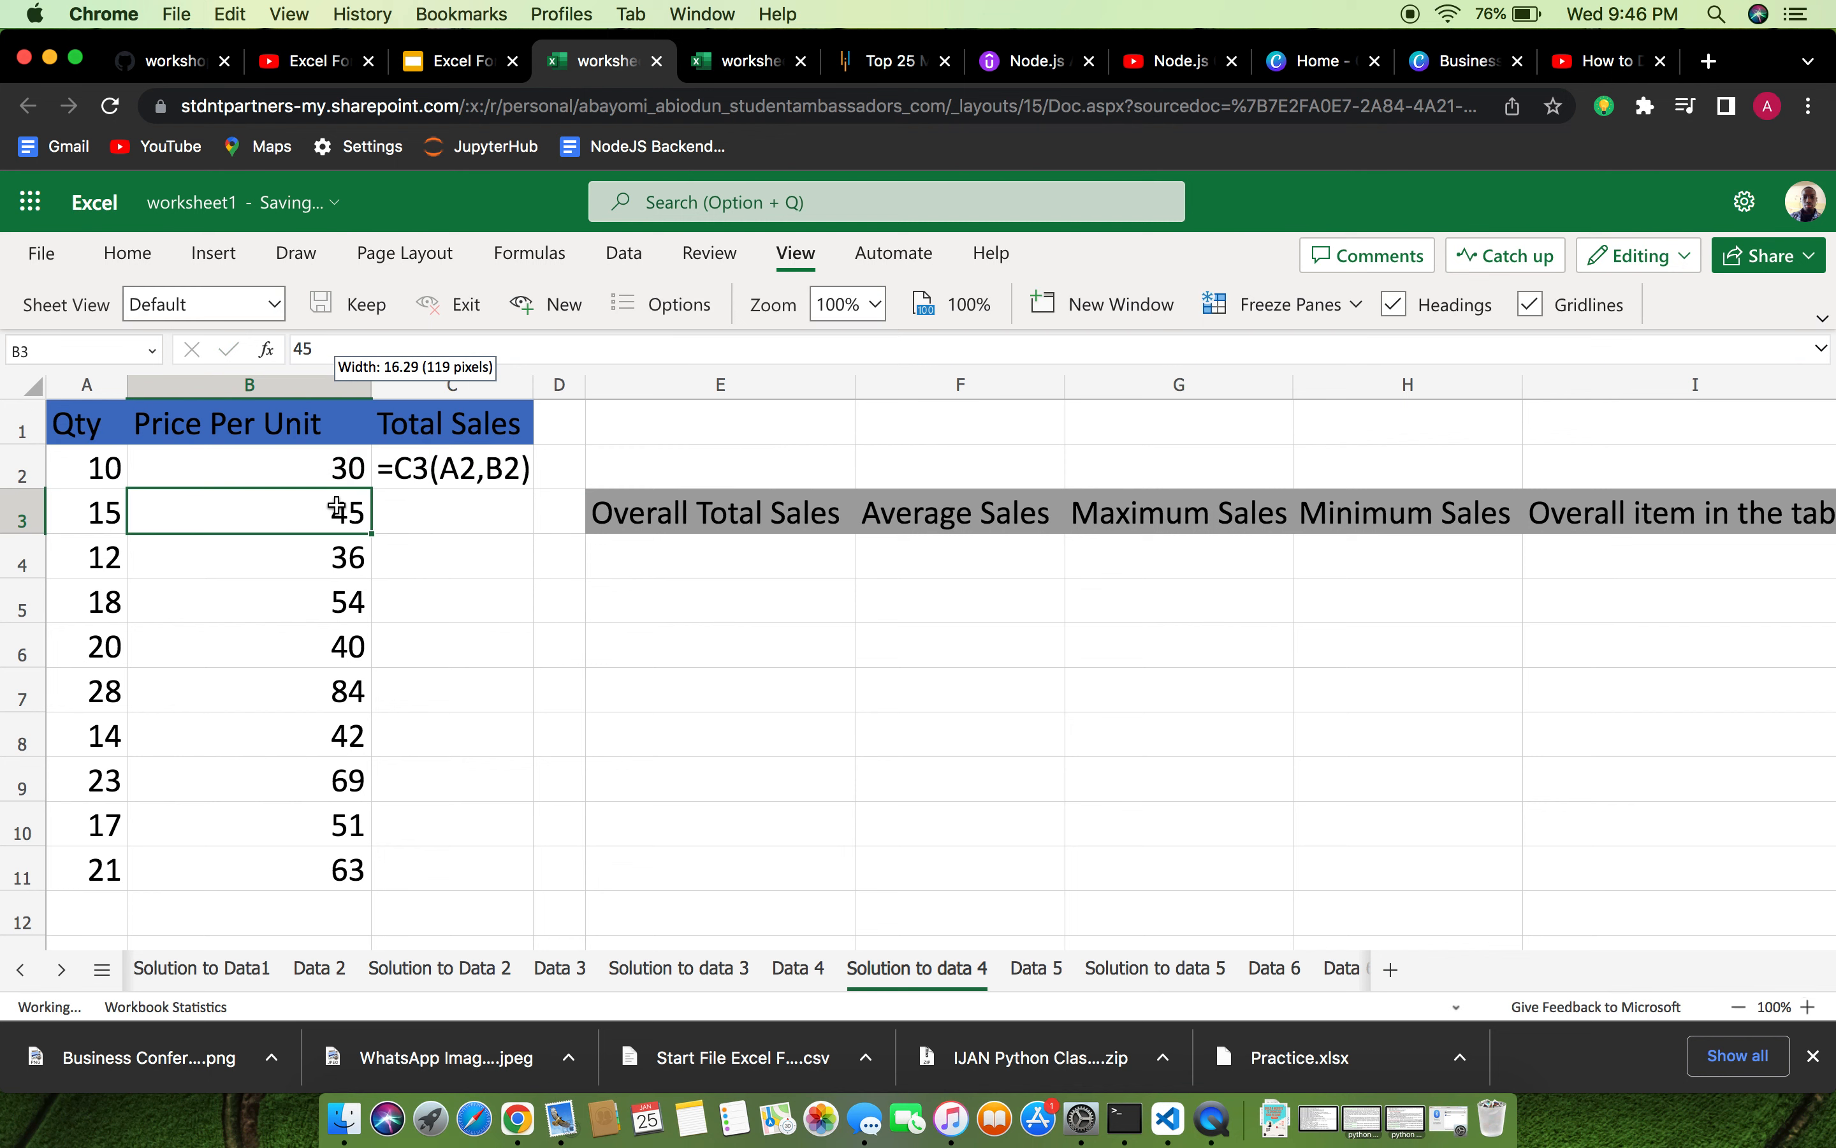
Correct the formula in C2 to =PRODUCT(A2,B2) and fill it down the Total Sales column through C11.
click(504, 465)
double_click(504, 464)
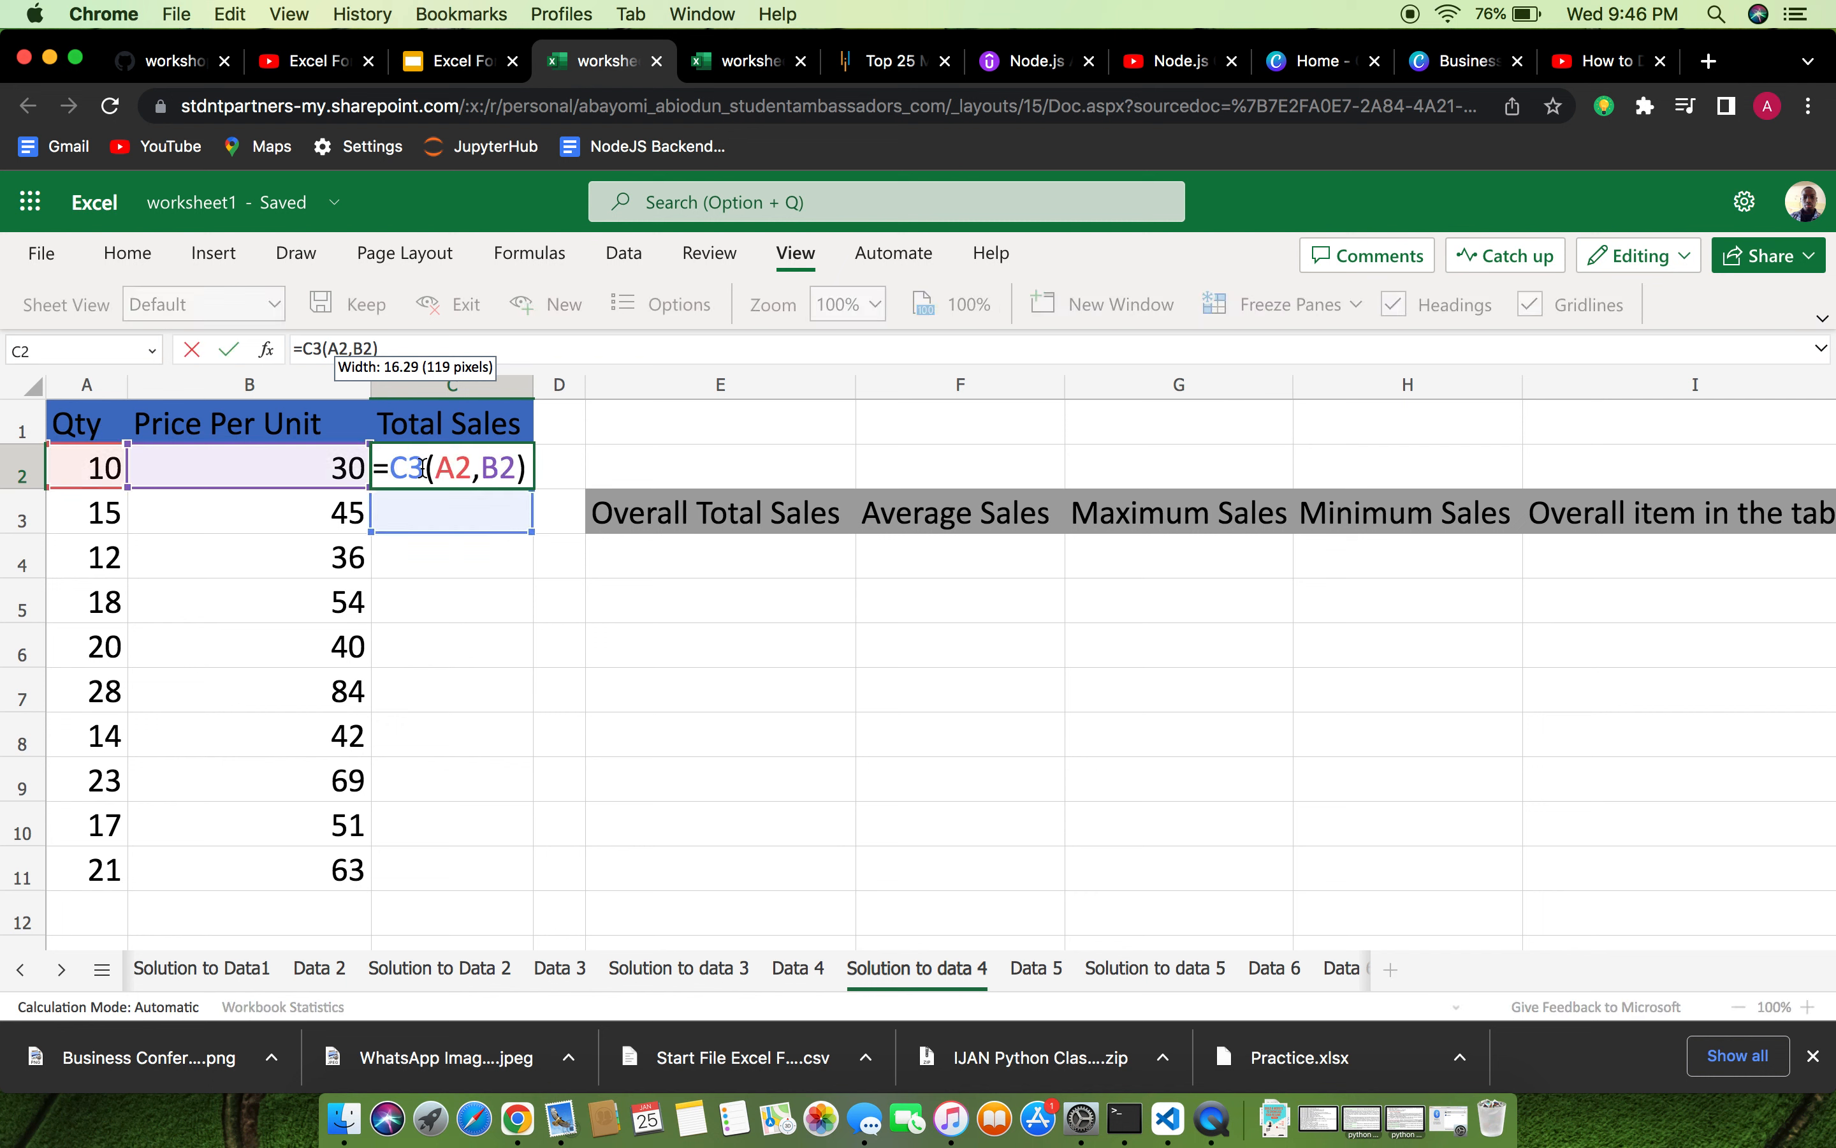
key(Delete)
key(BackSpace)
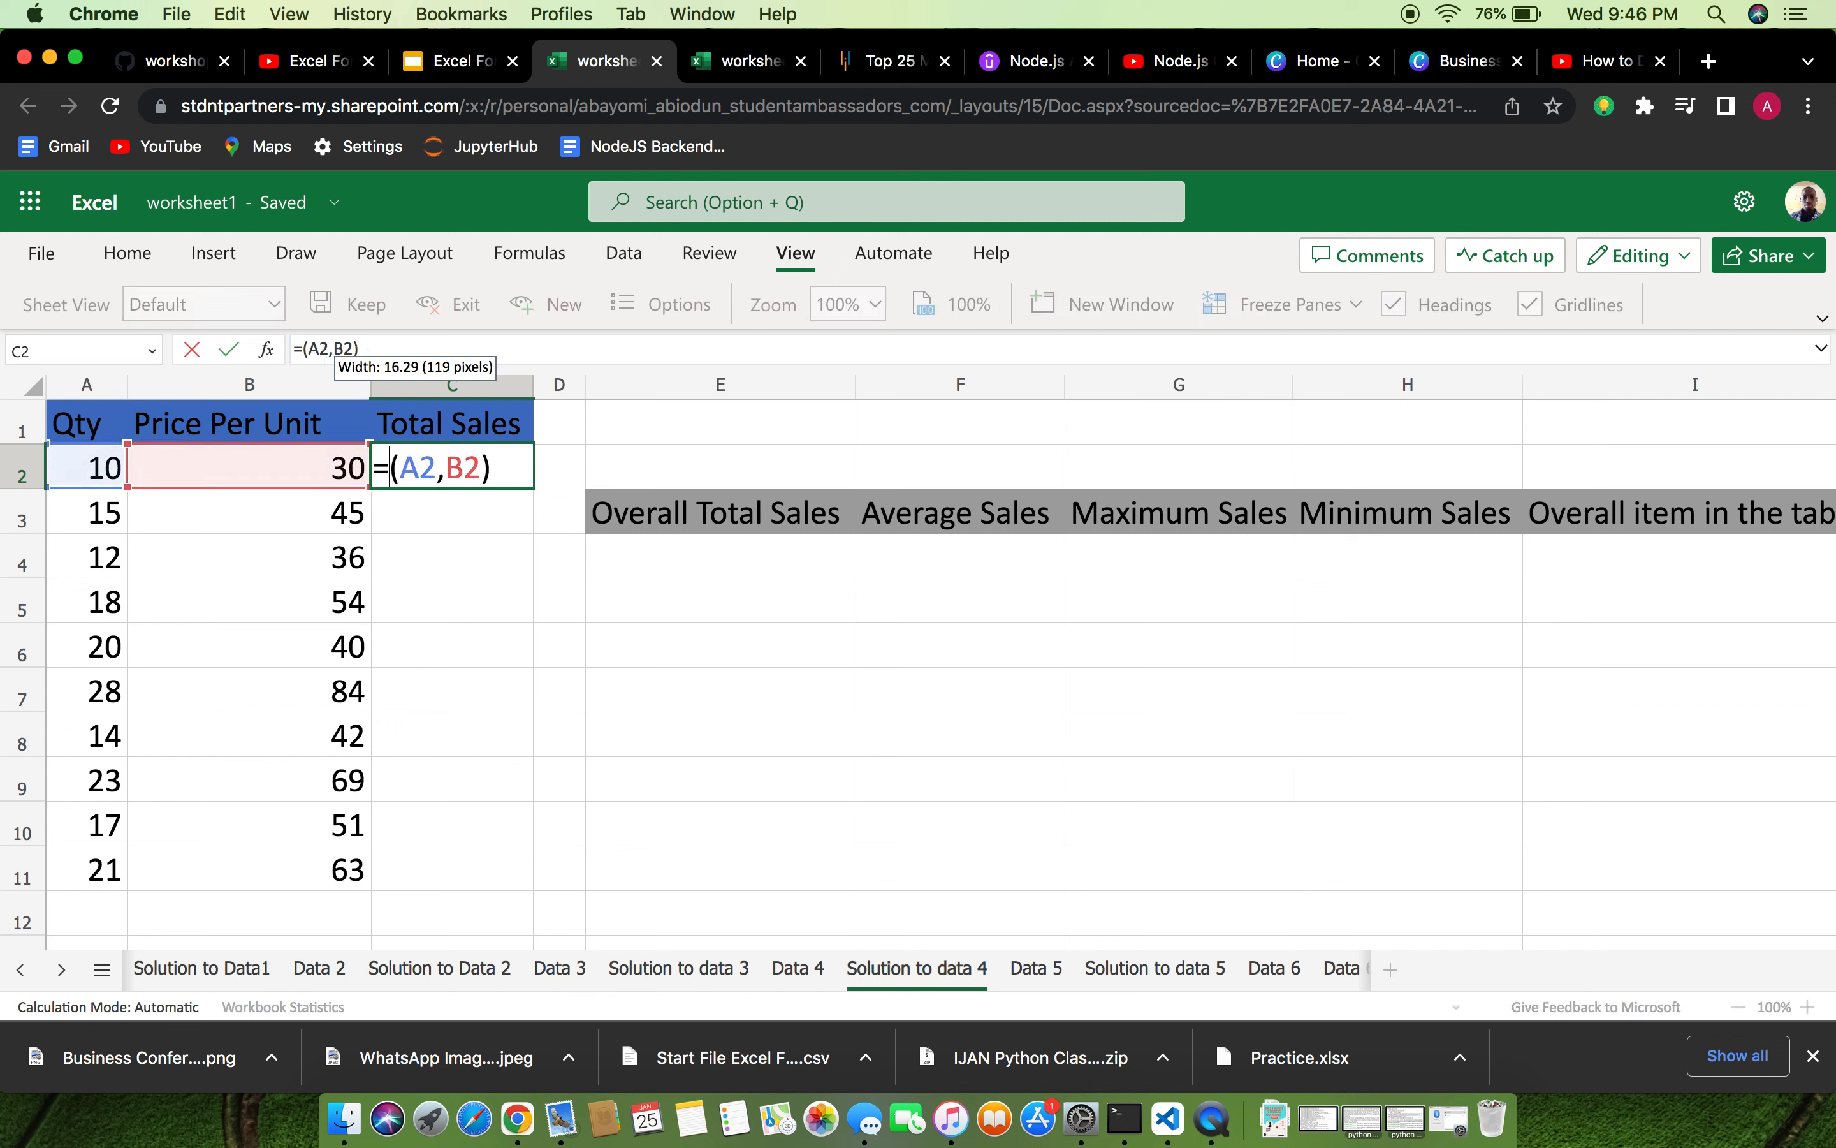
text(P)
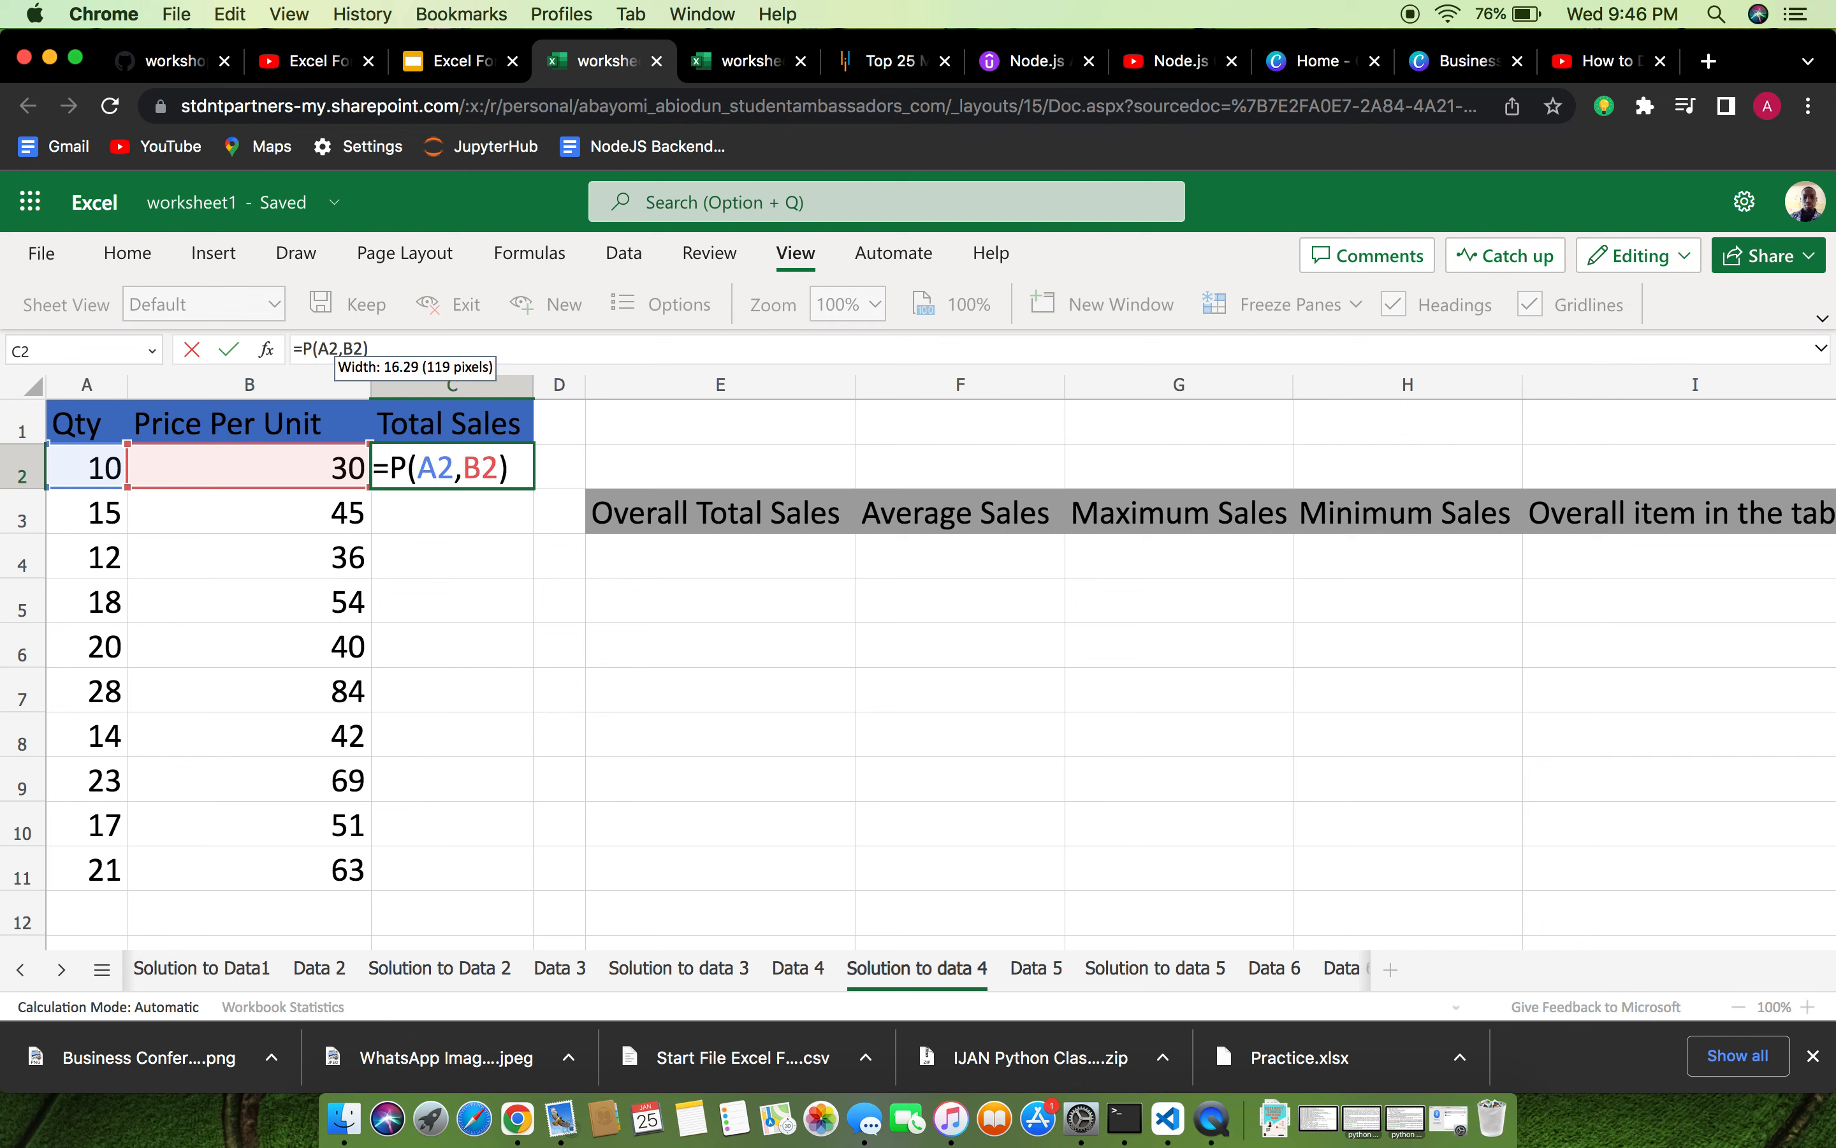
text(RODUV)
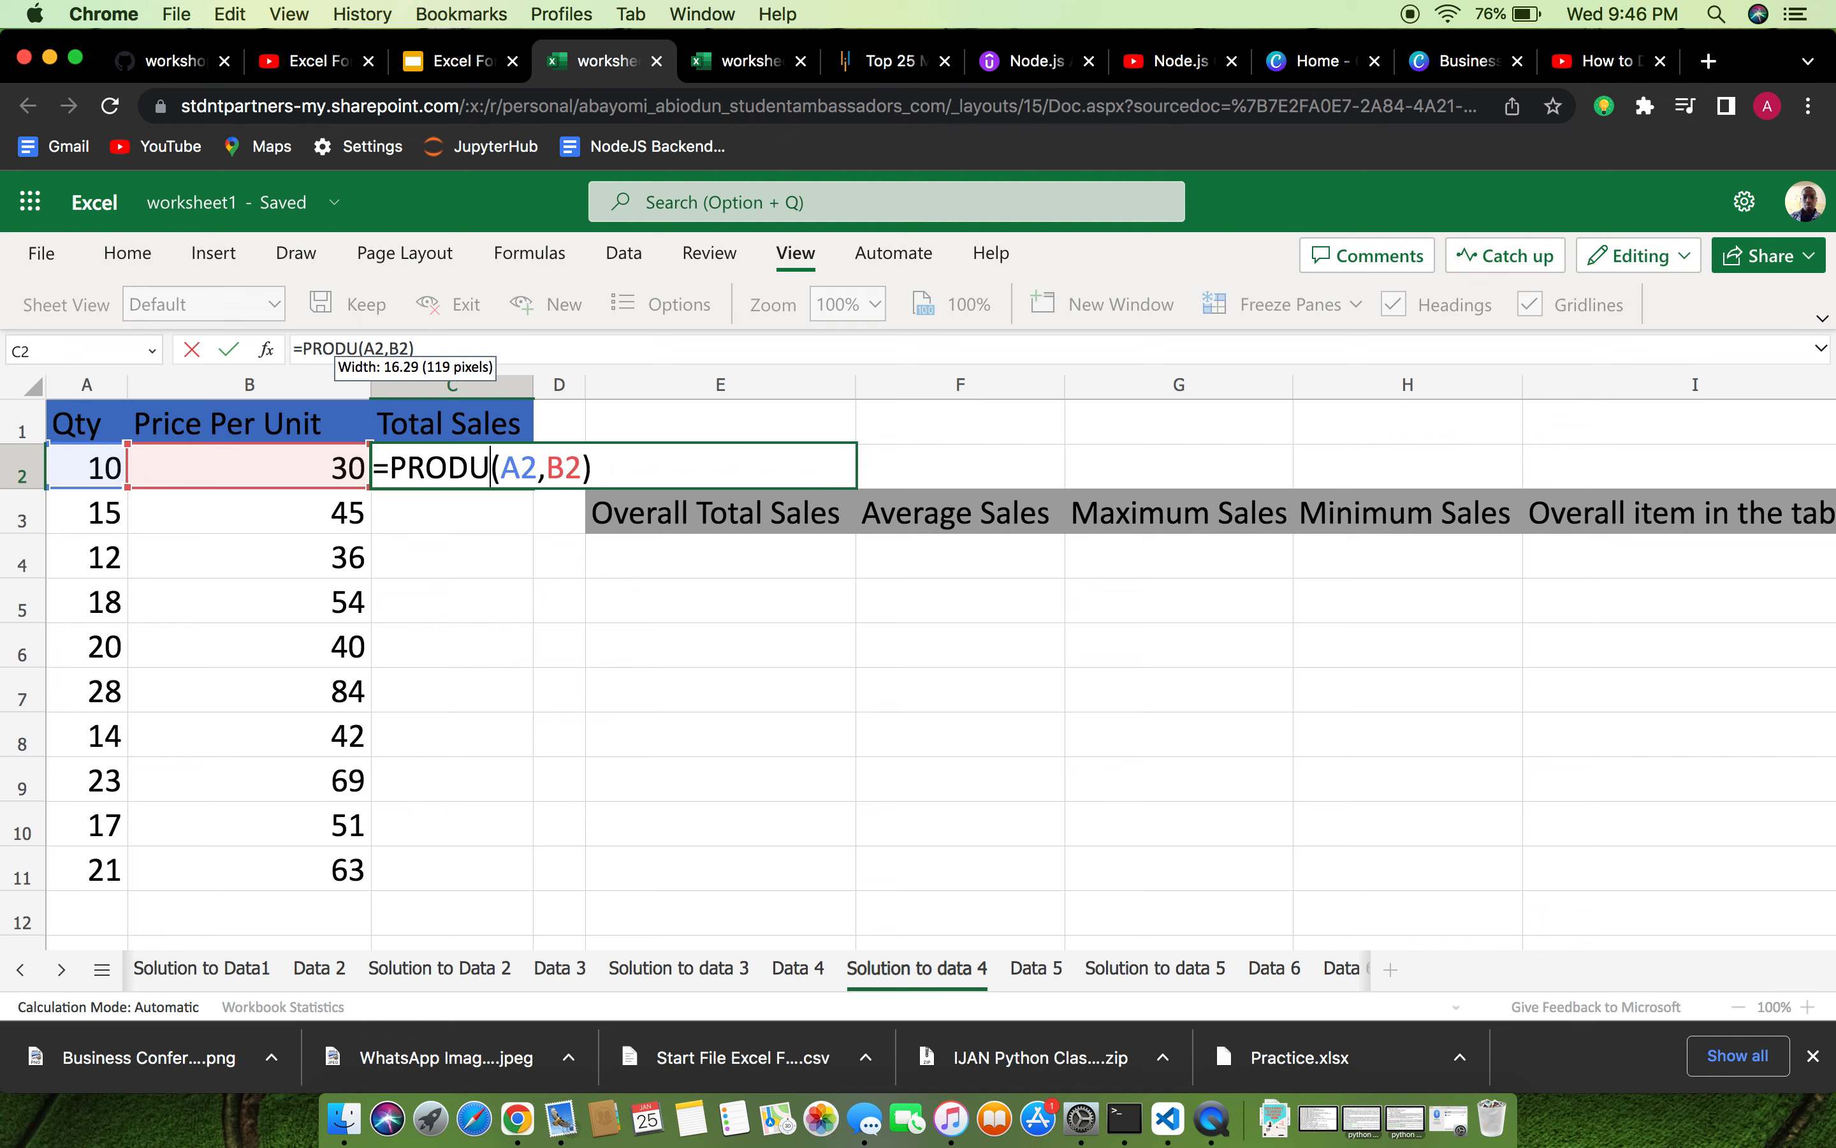
key(BackSpace)
text(CT)
key(Return)
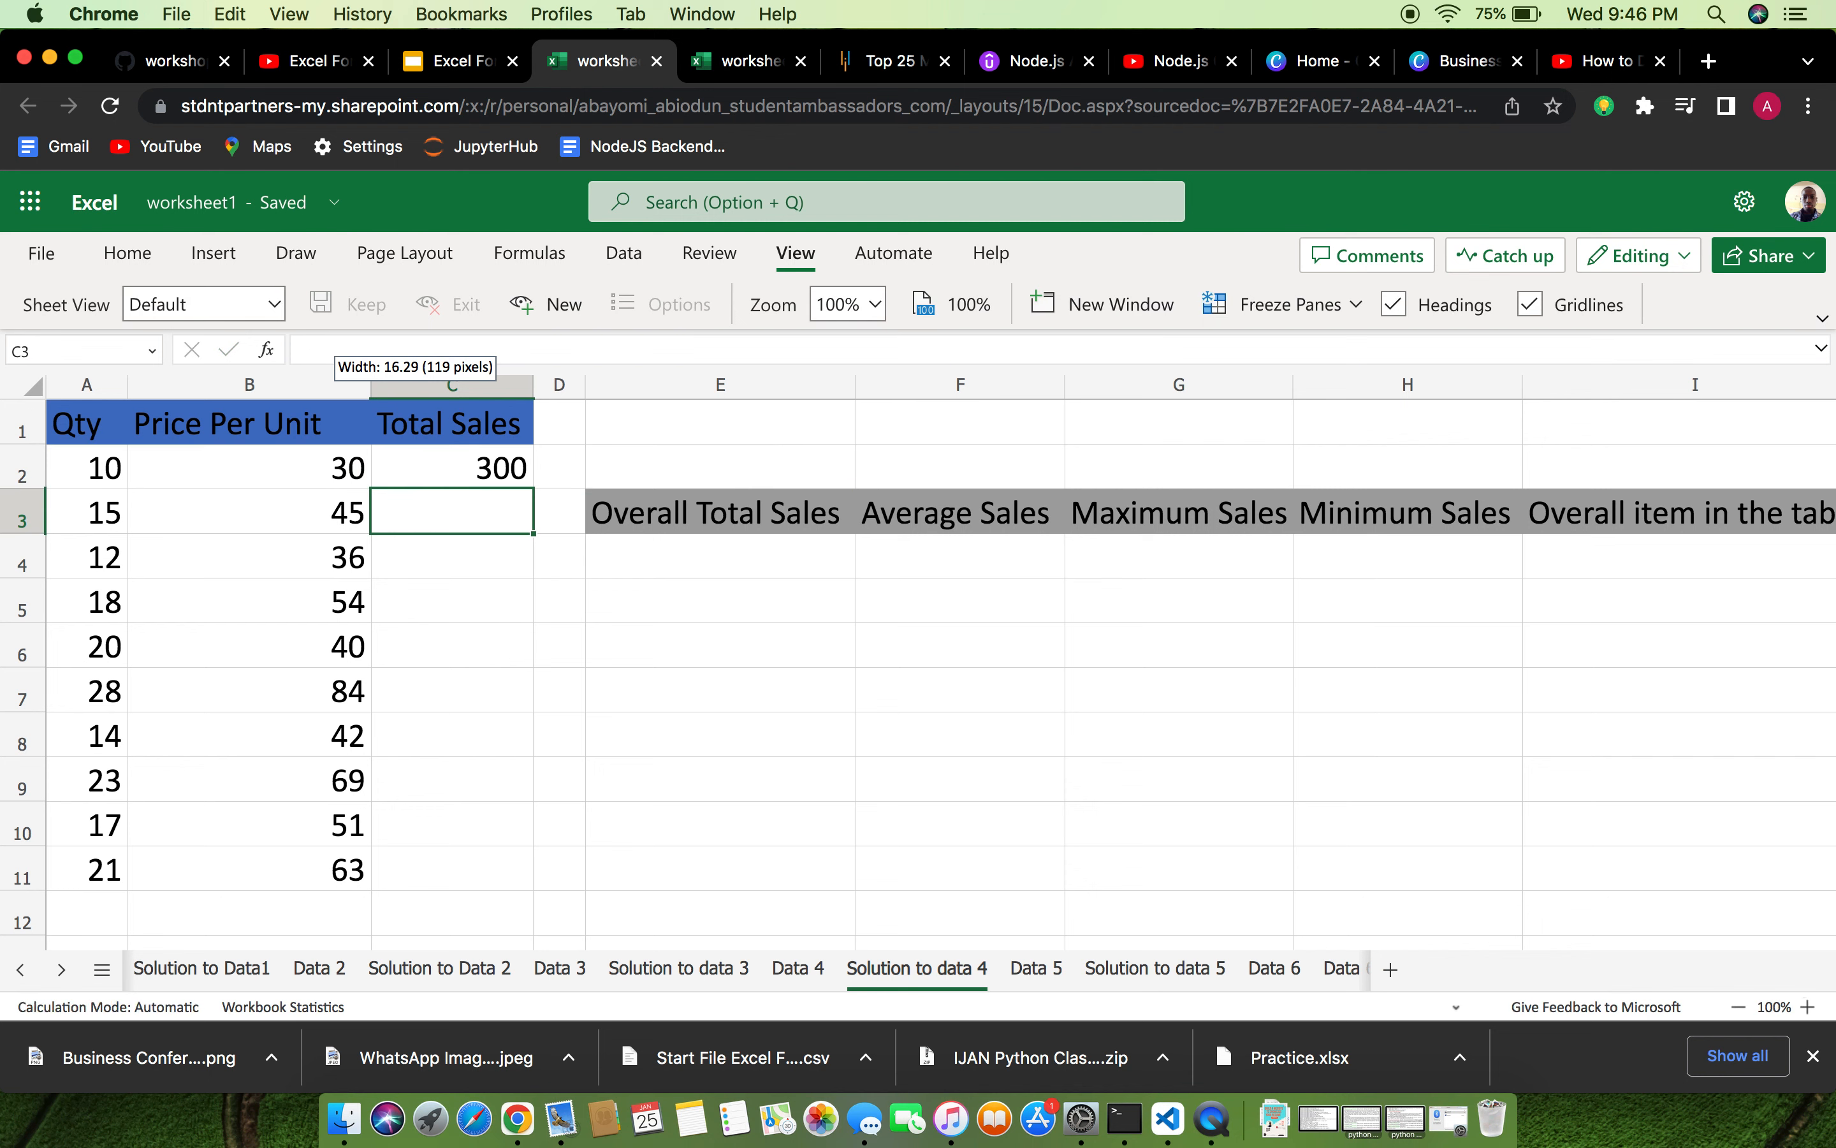
click(519, 468)
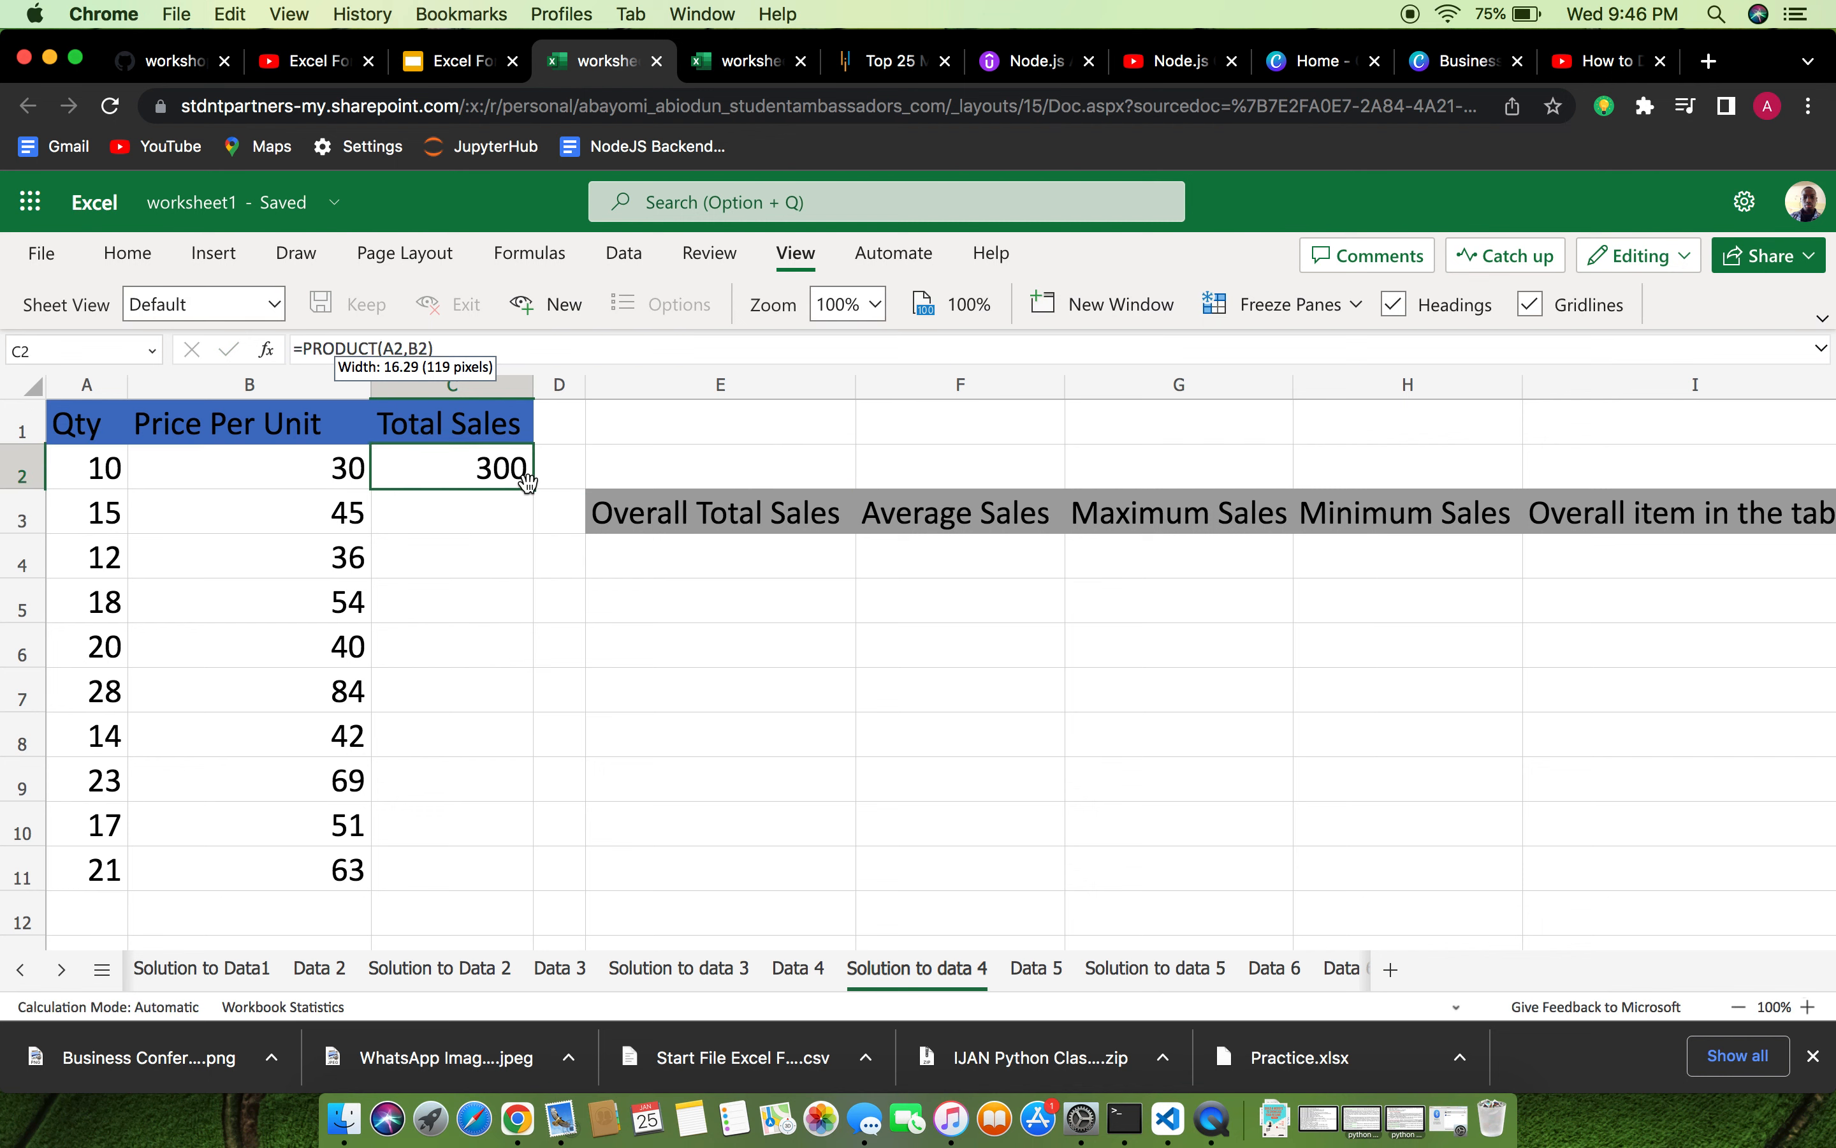
drag(531, 488, 533, 856)
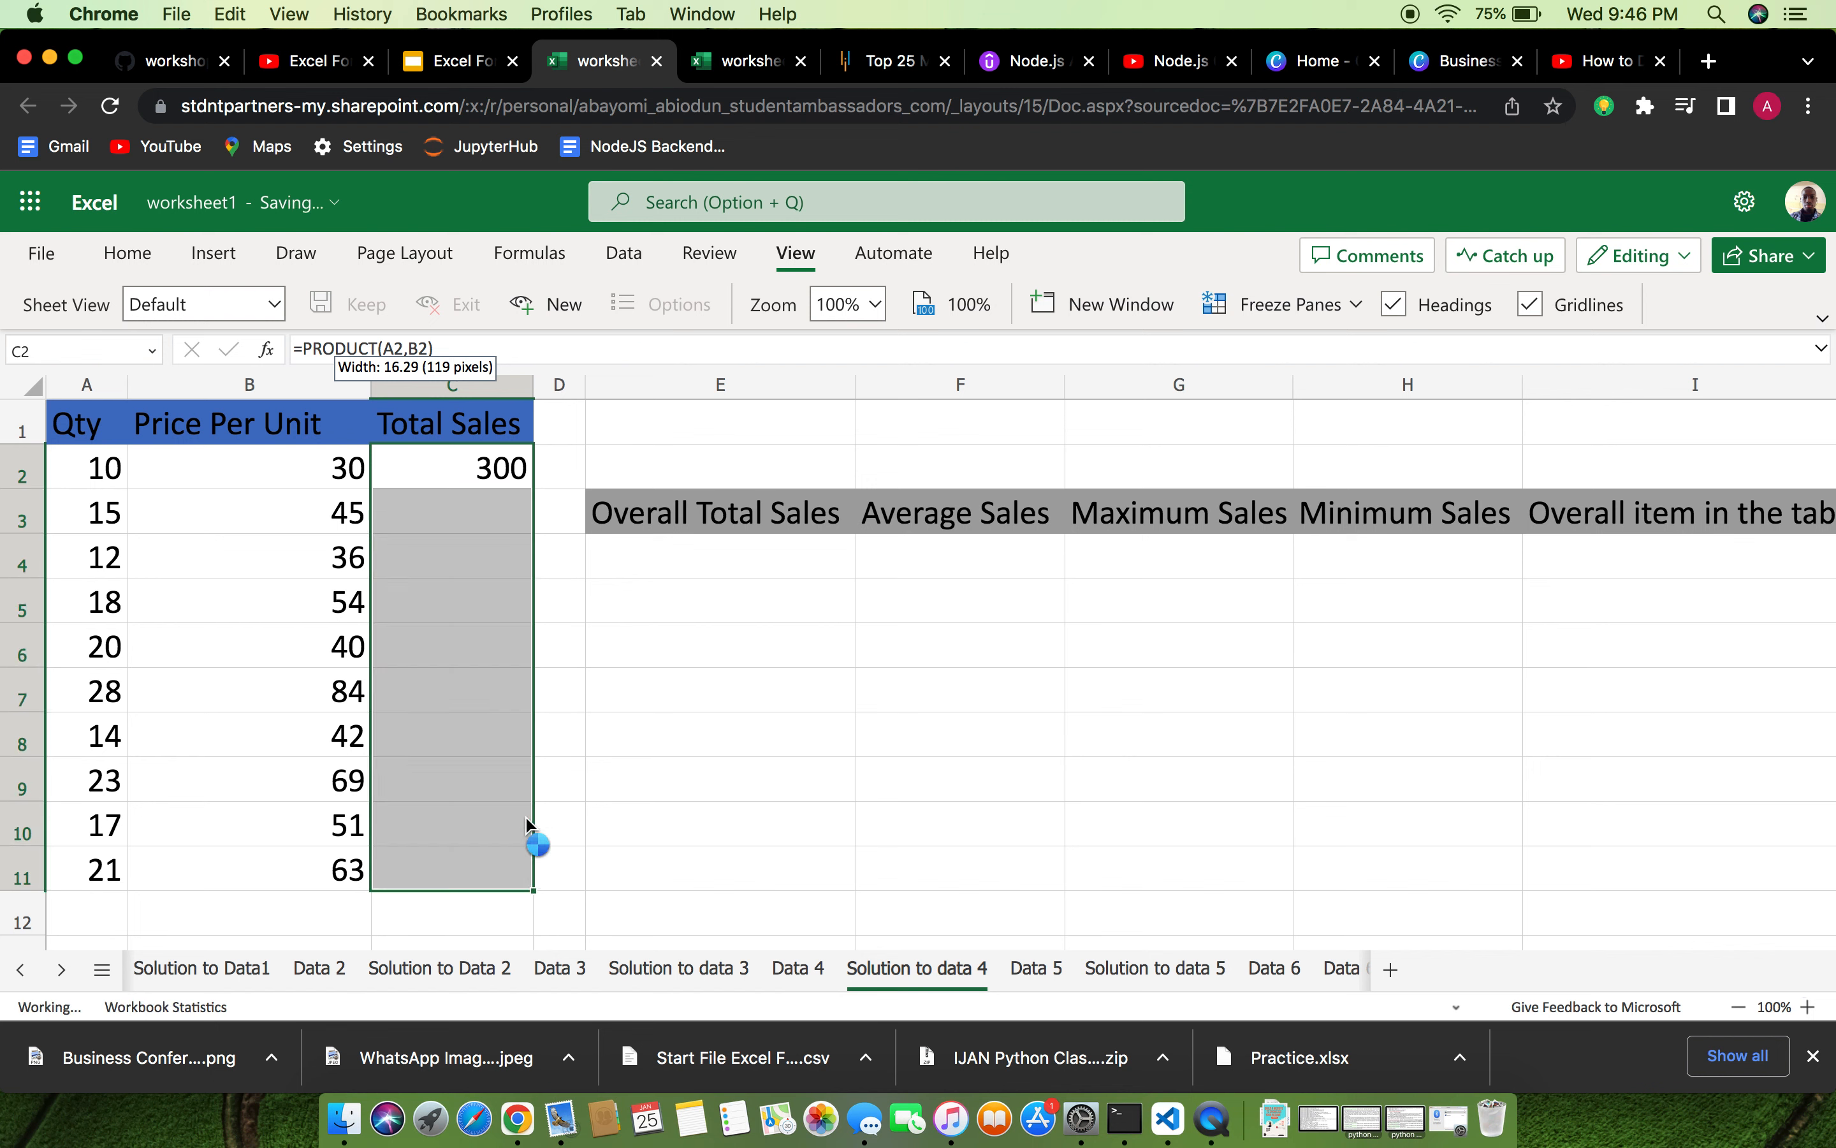
Enter =SUM(C2:C11) in E4 under Overall Total Sales and recheck the formula.
click(710, 563)
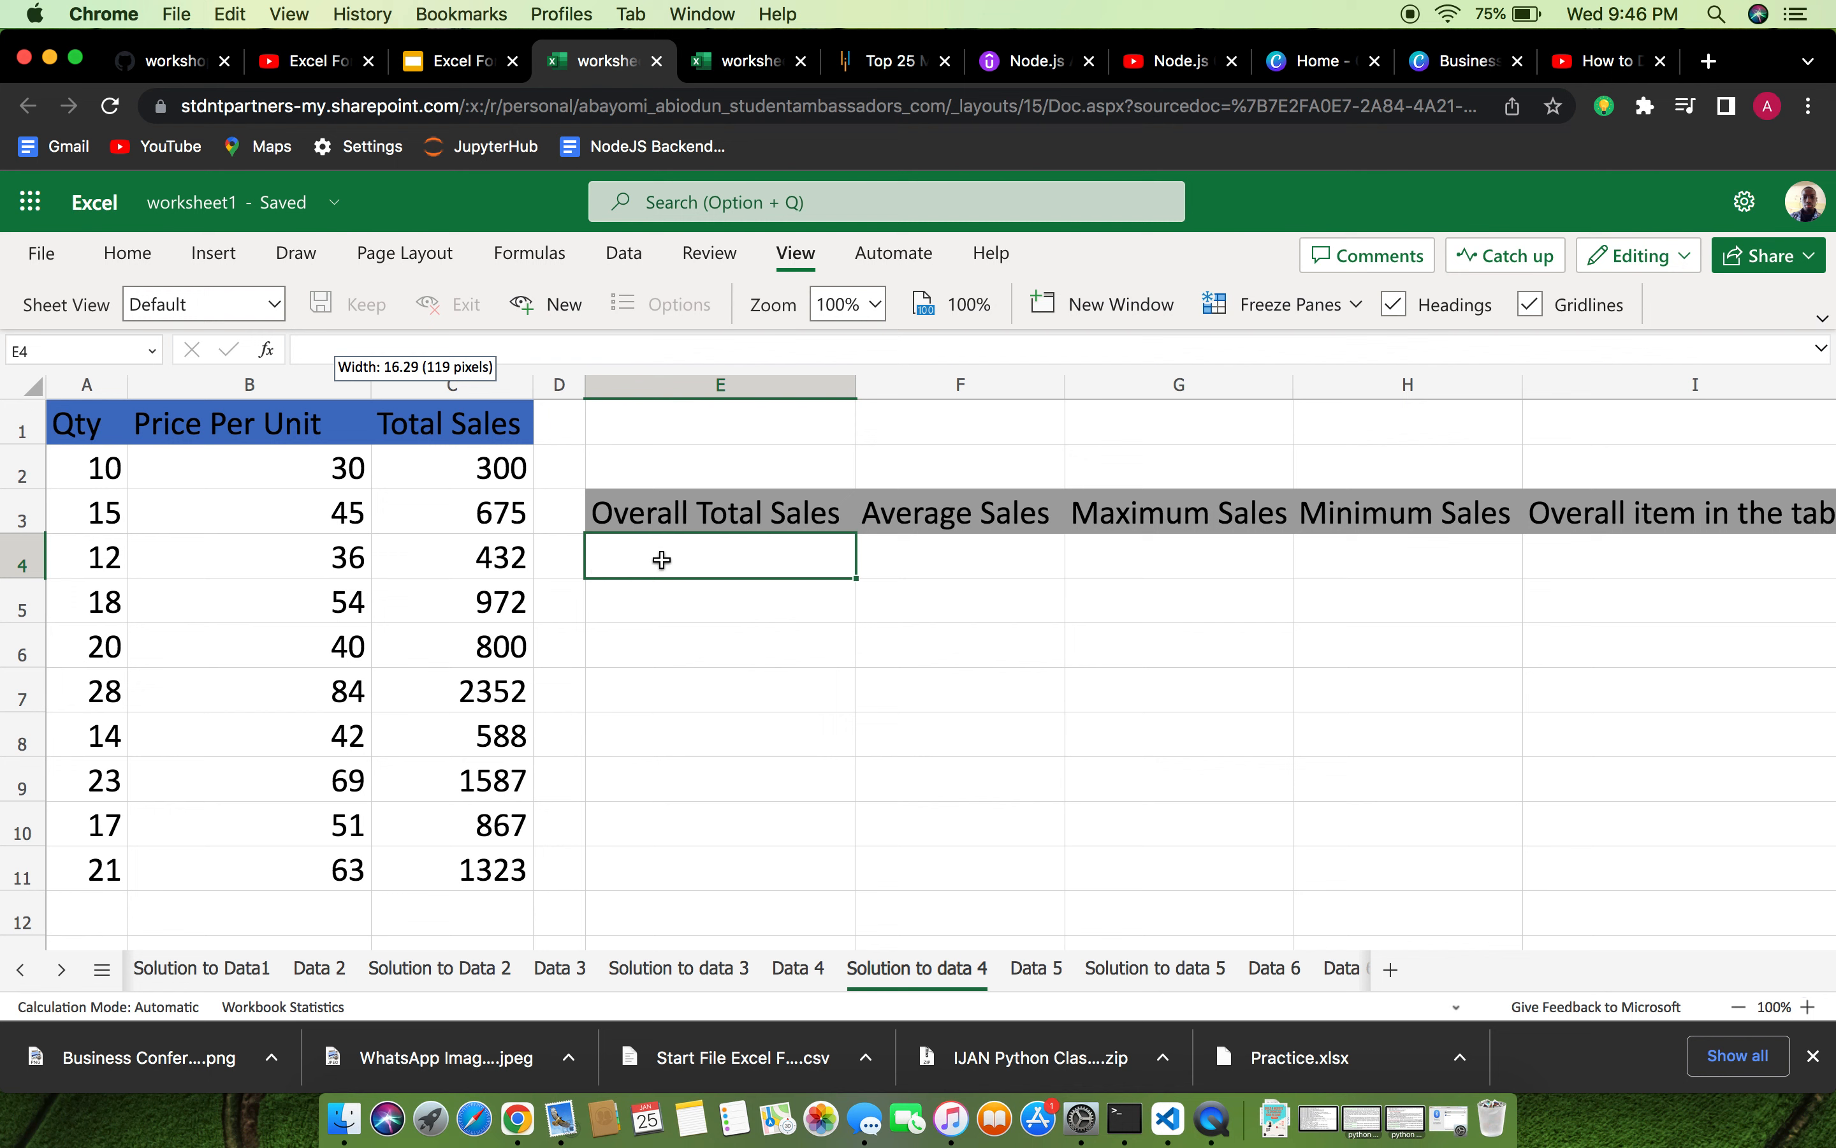
text(S)
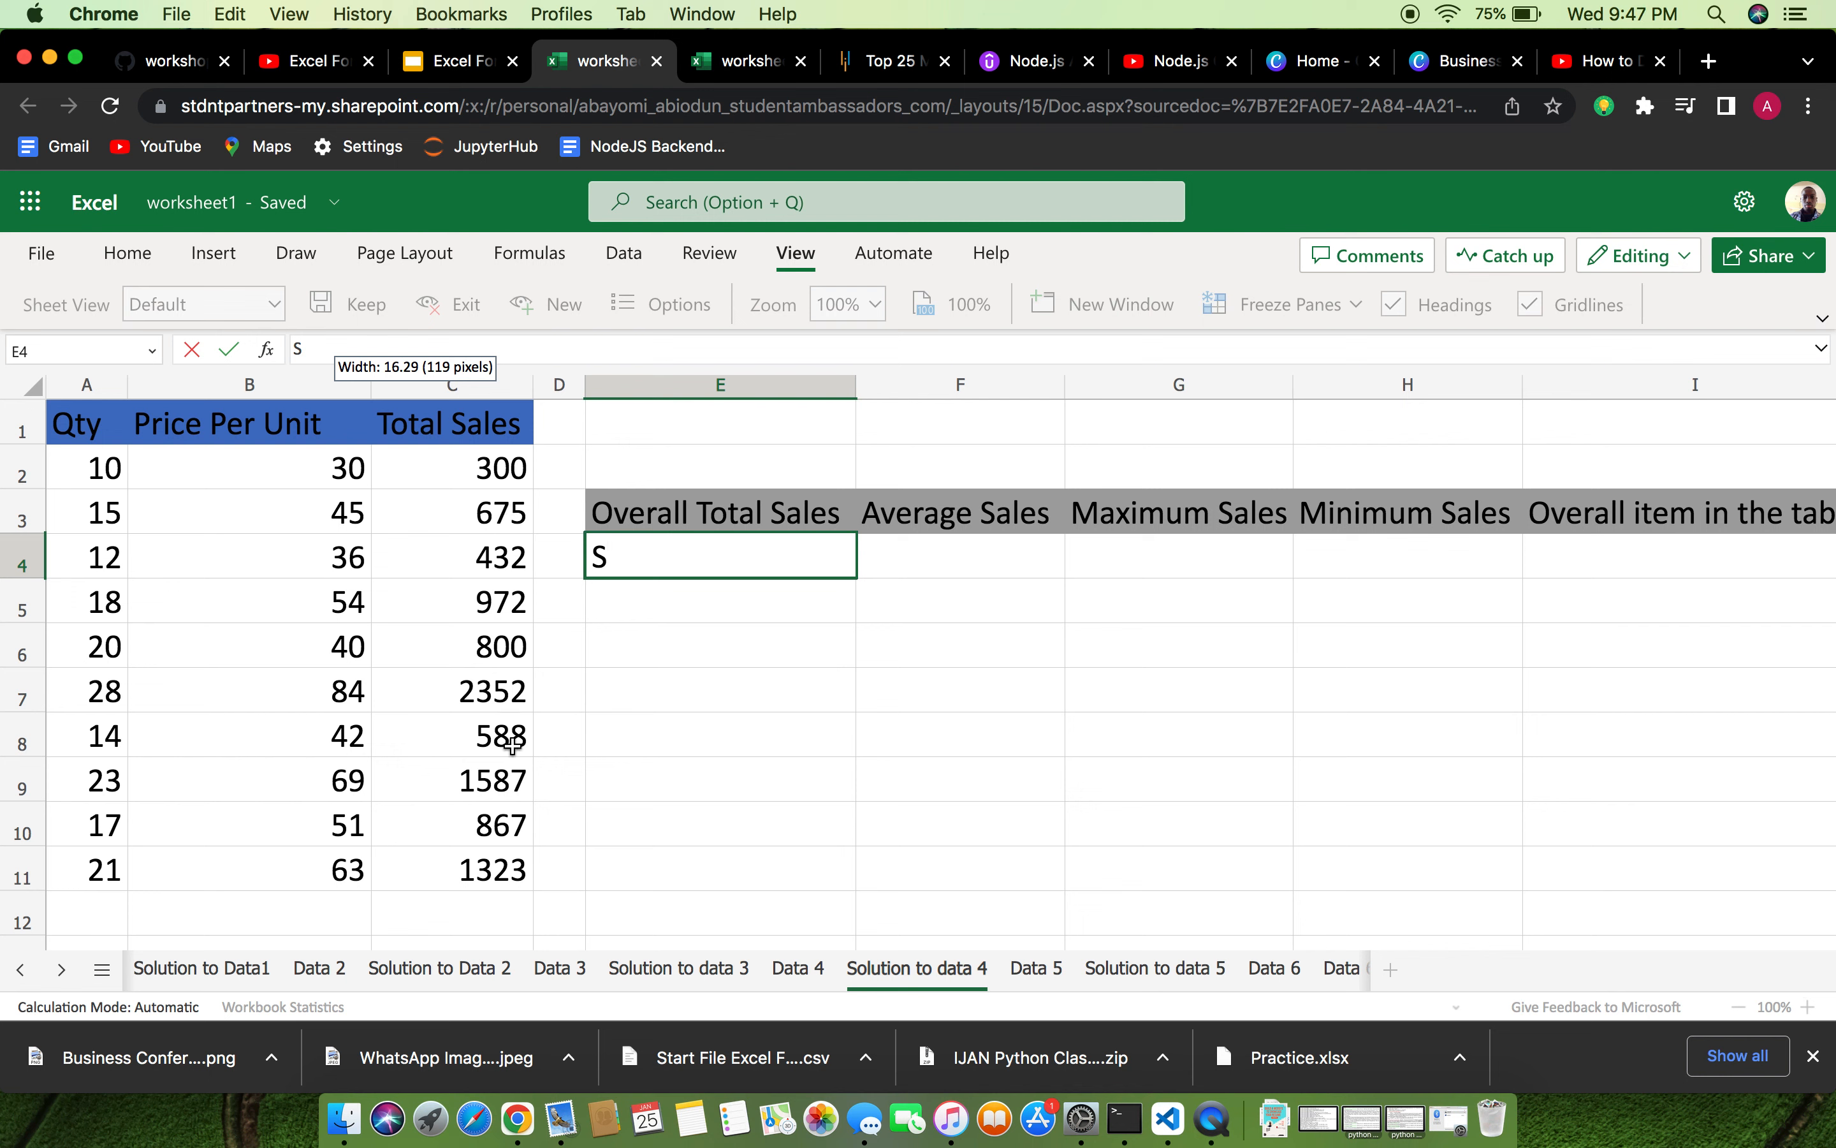
key(BackSpace)
text(S)
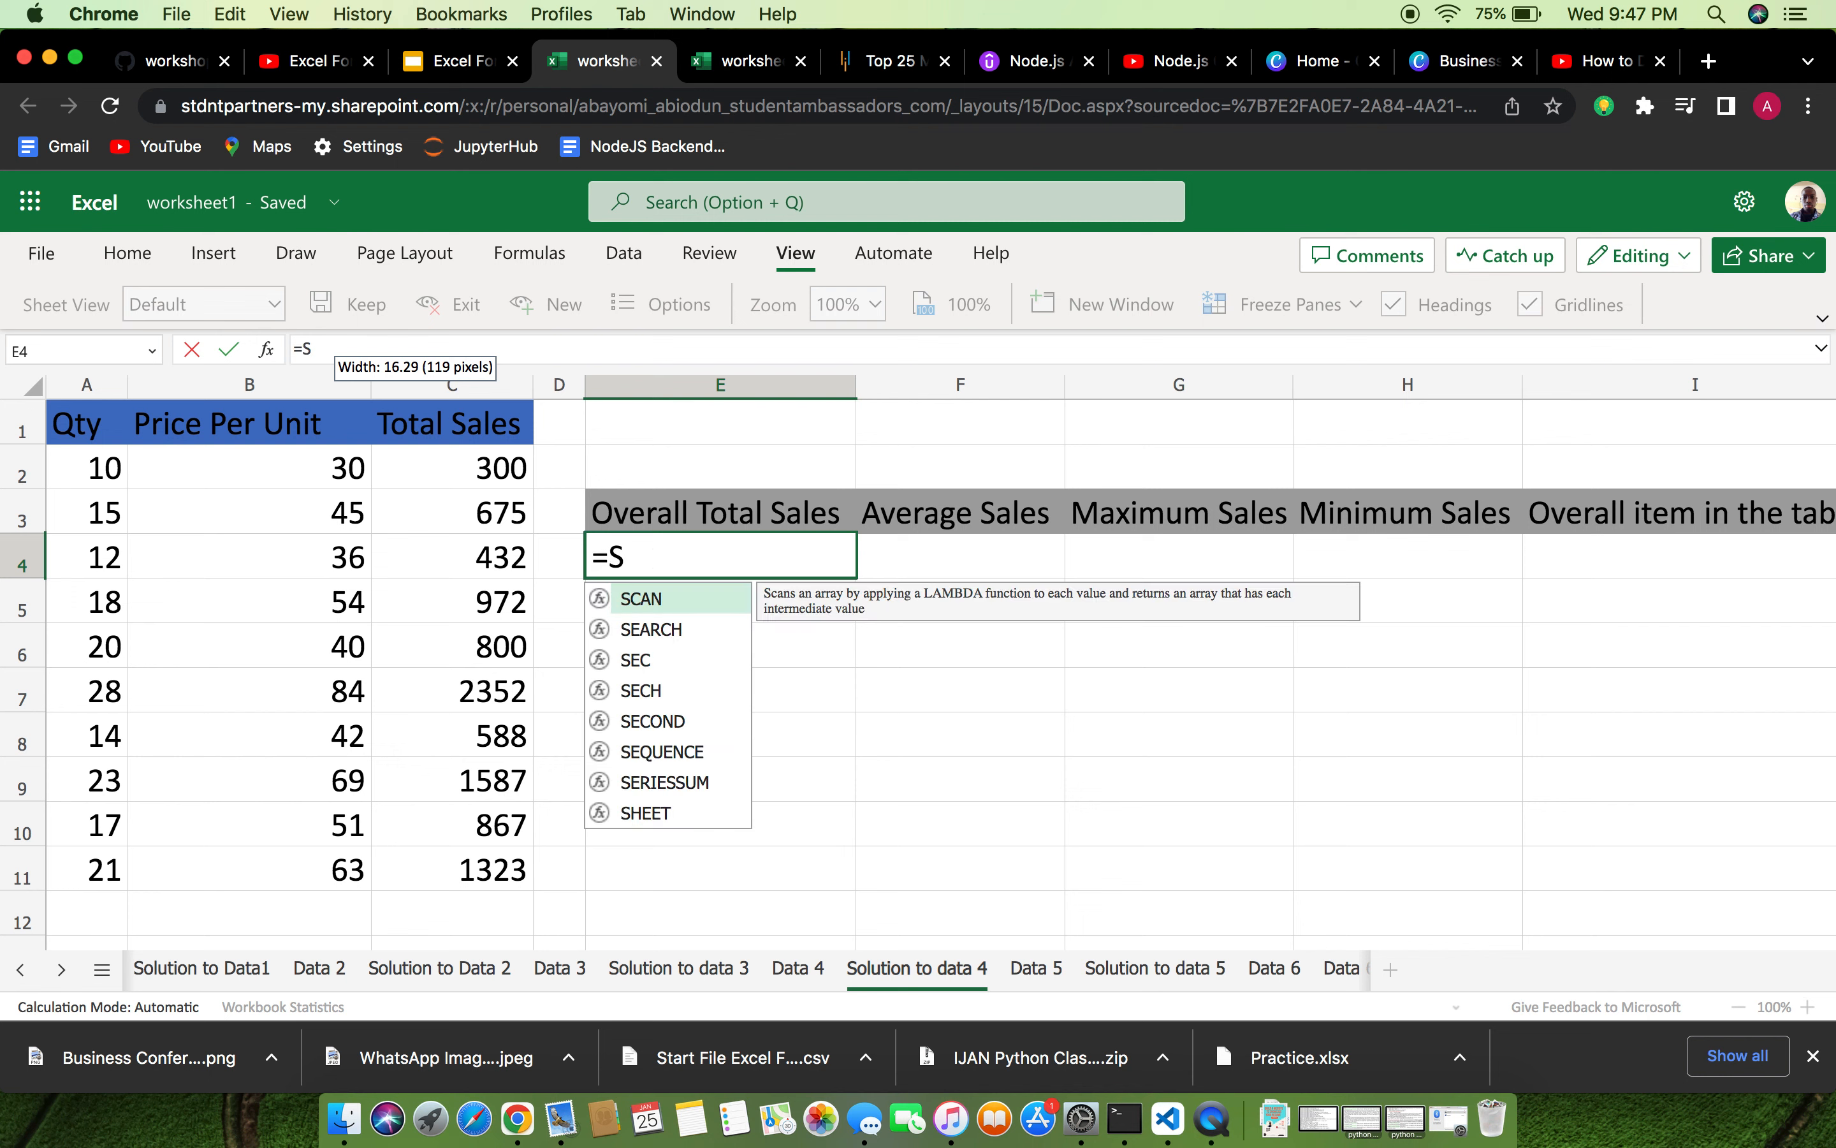
text(UM()
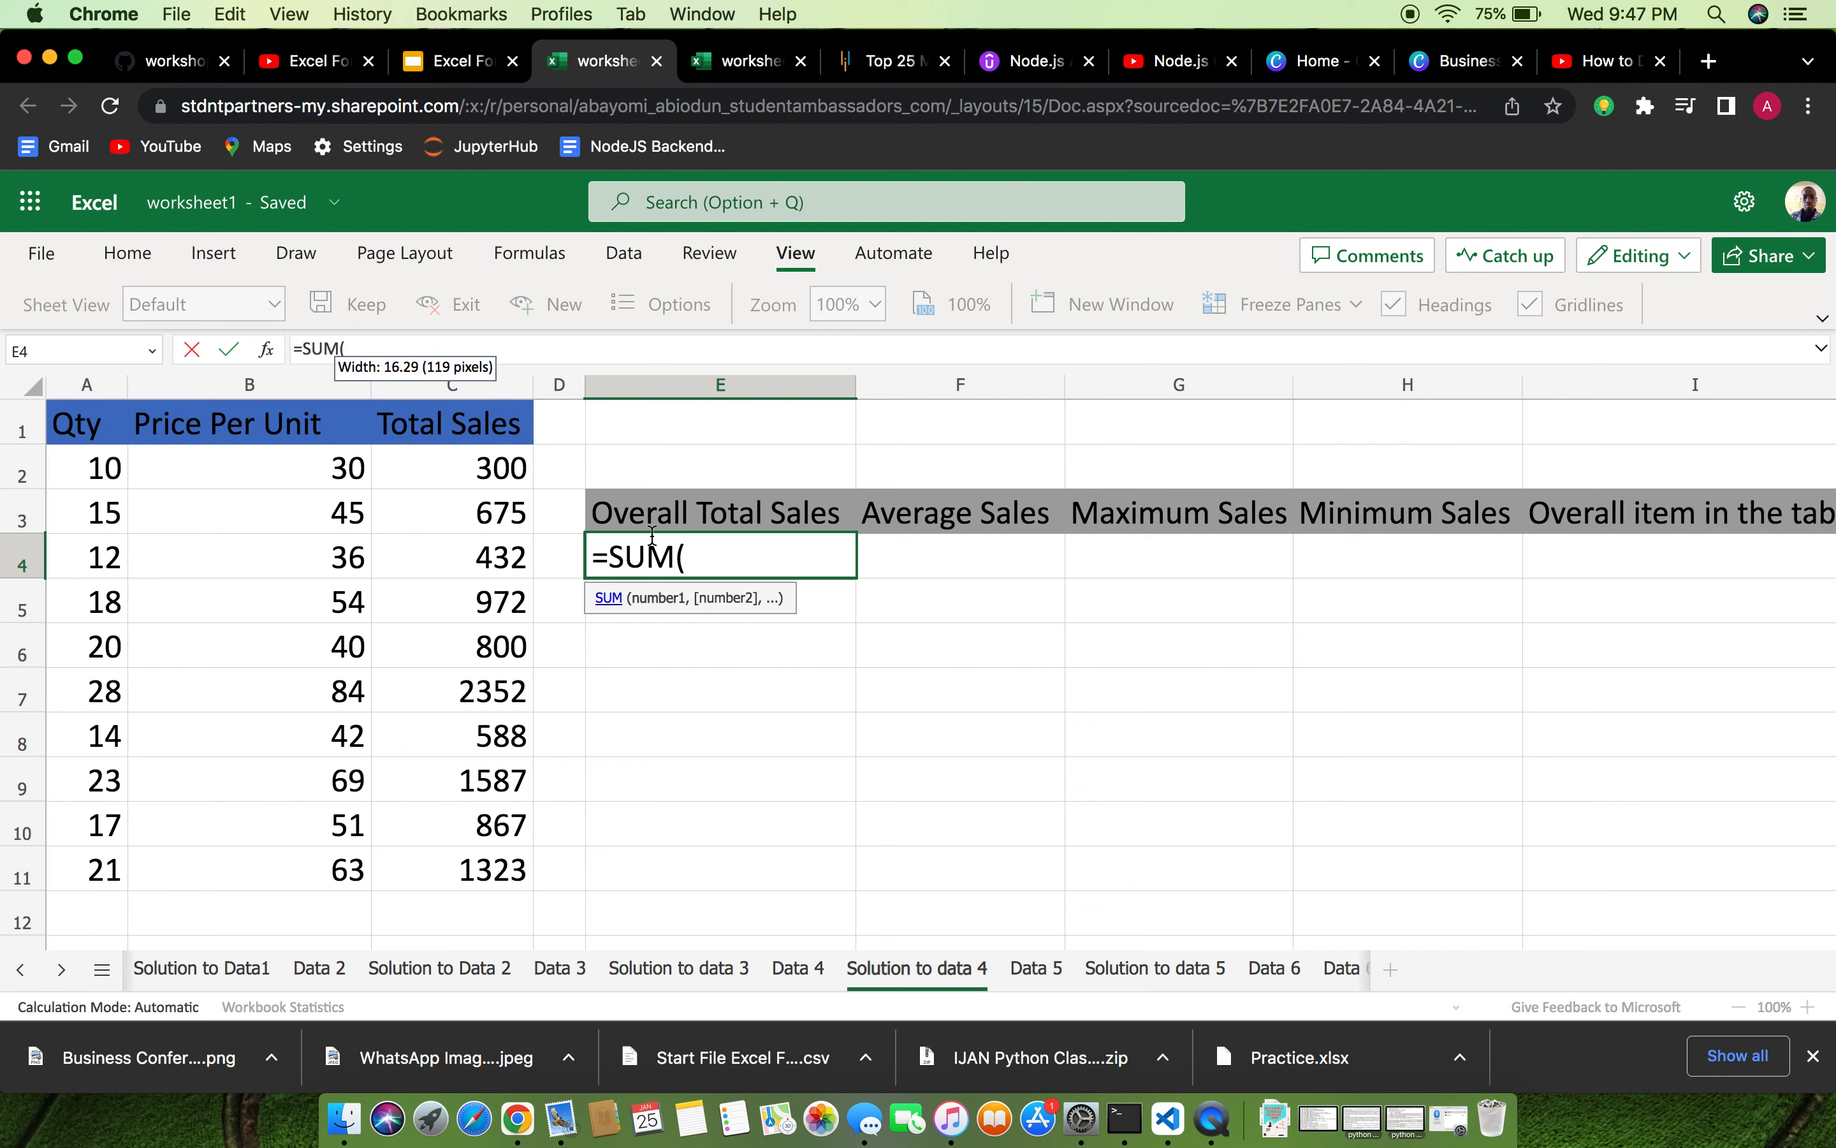
text(C2)
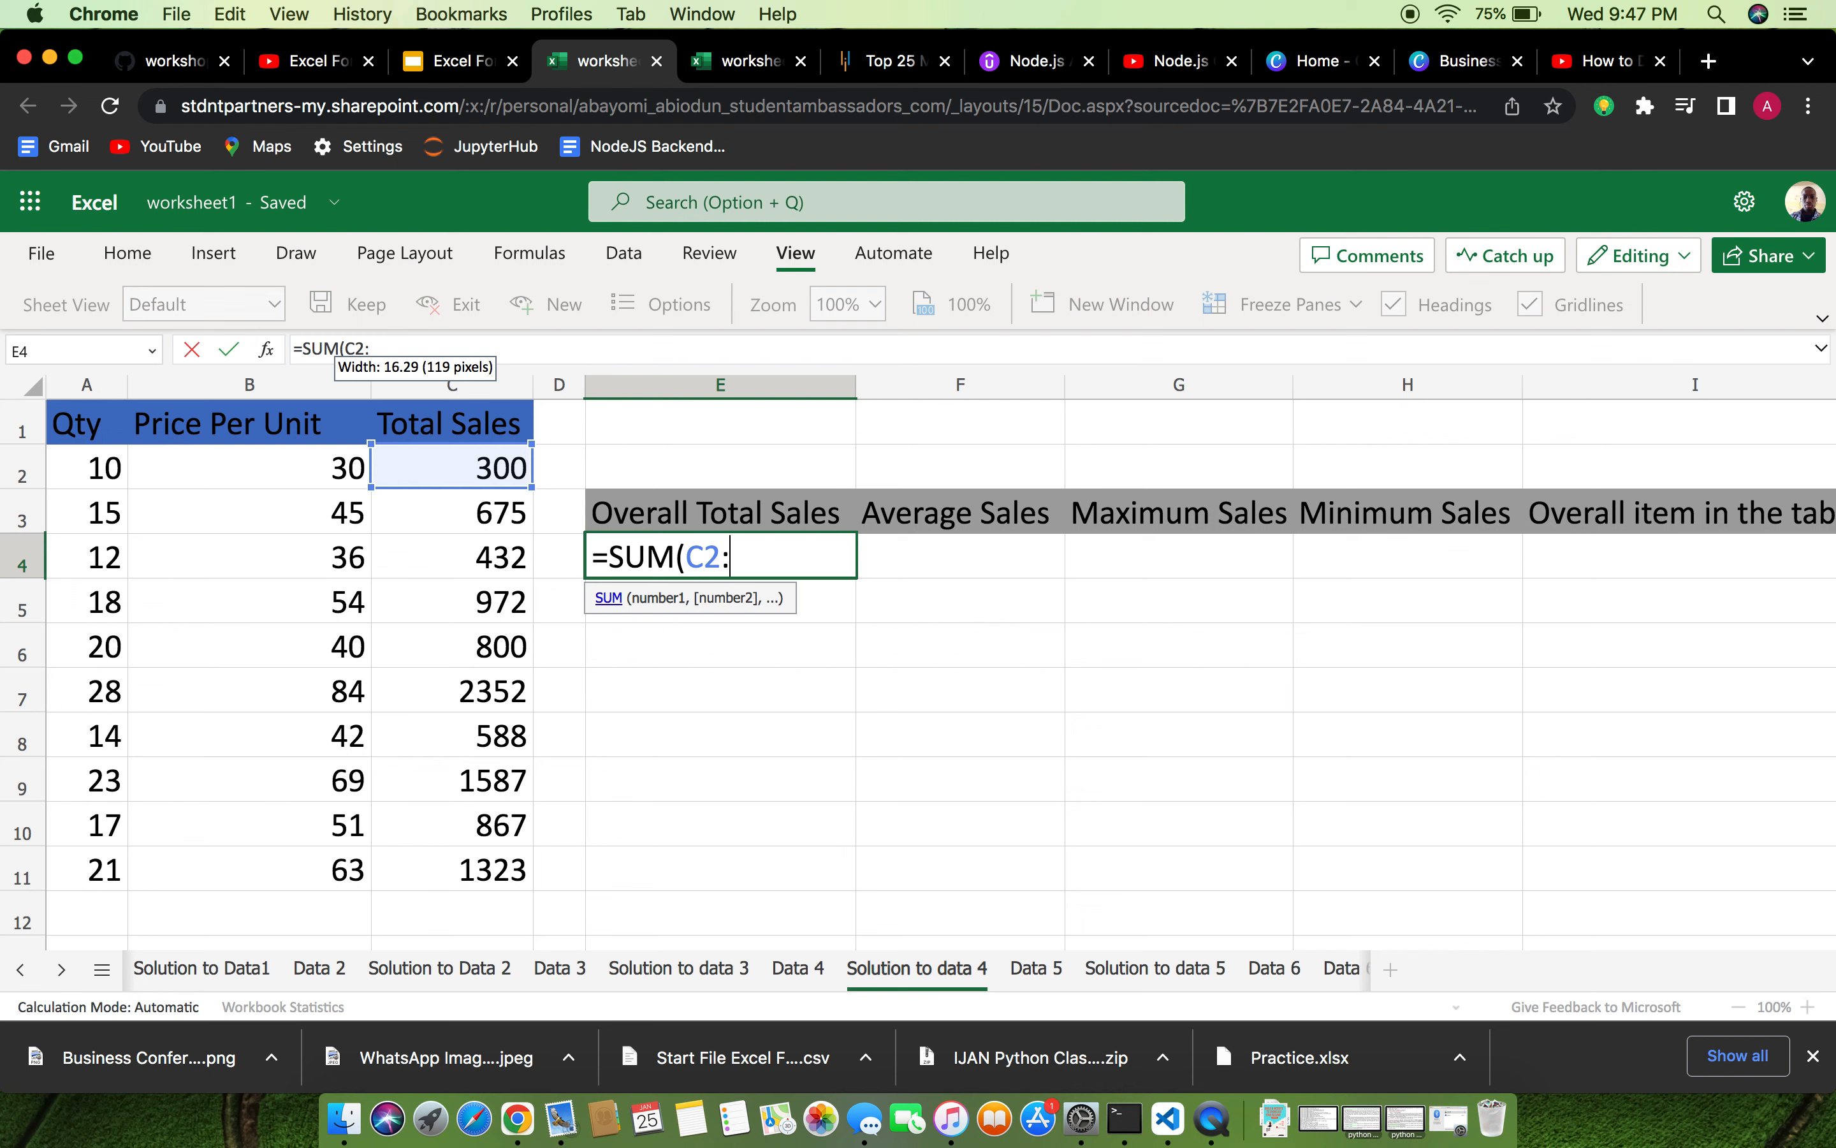
text(:C11)
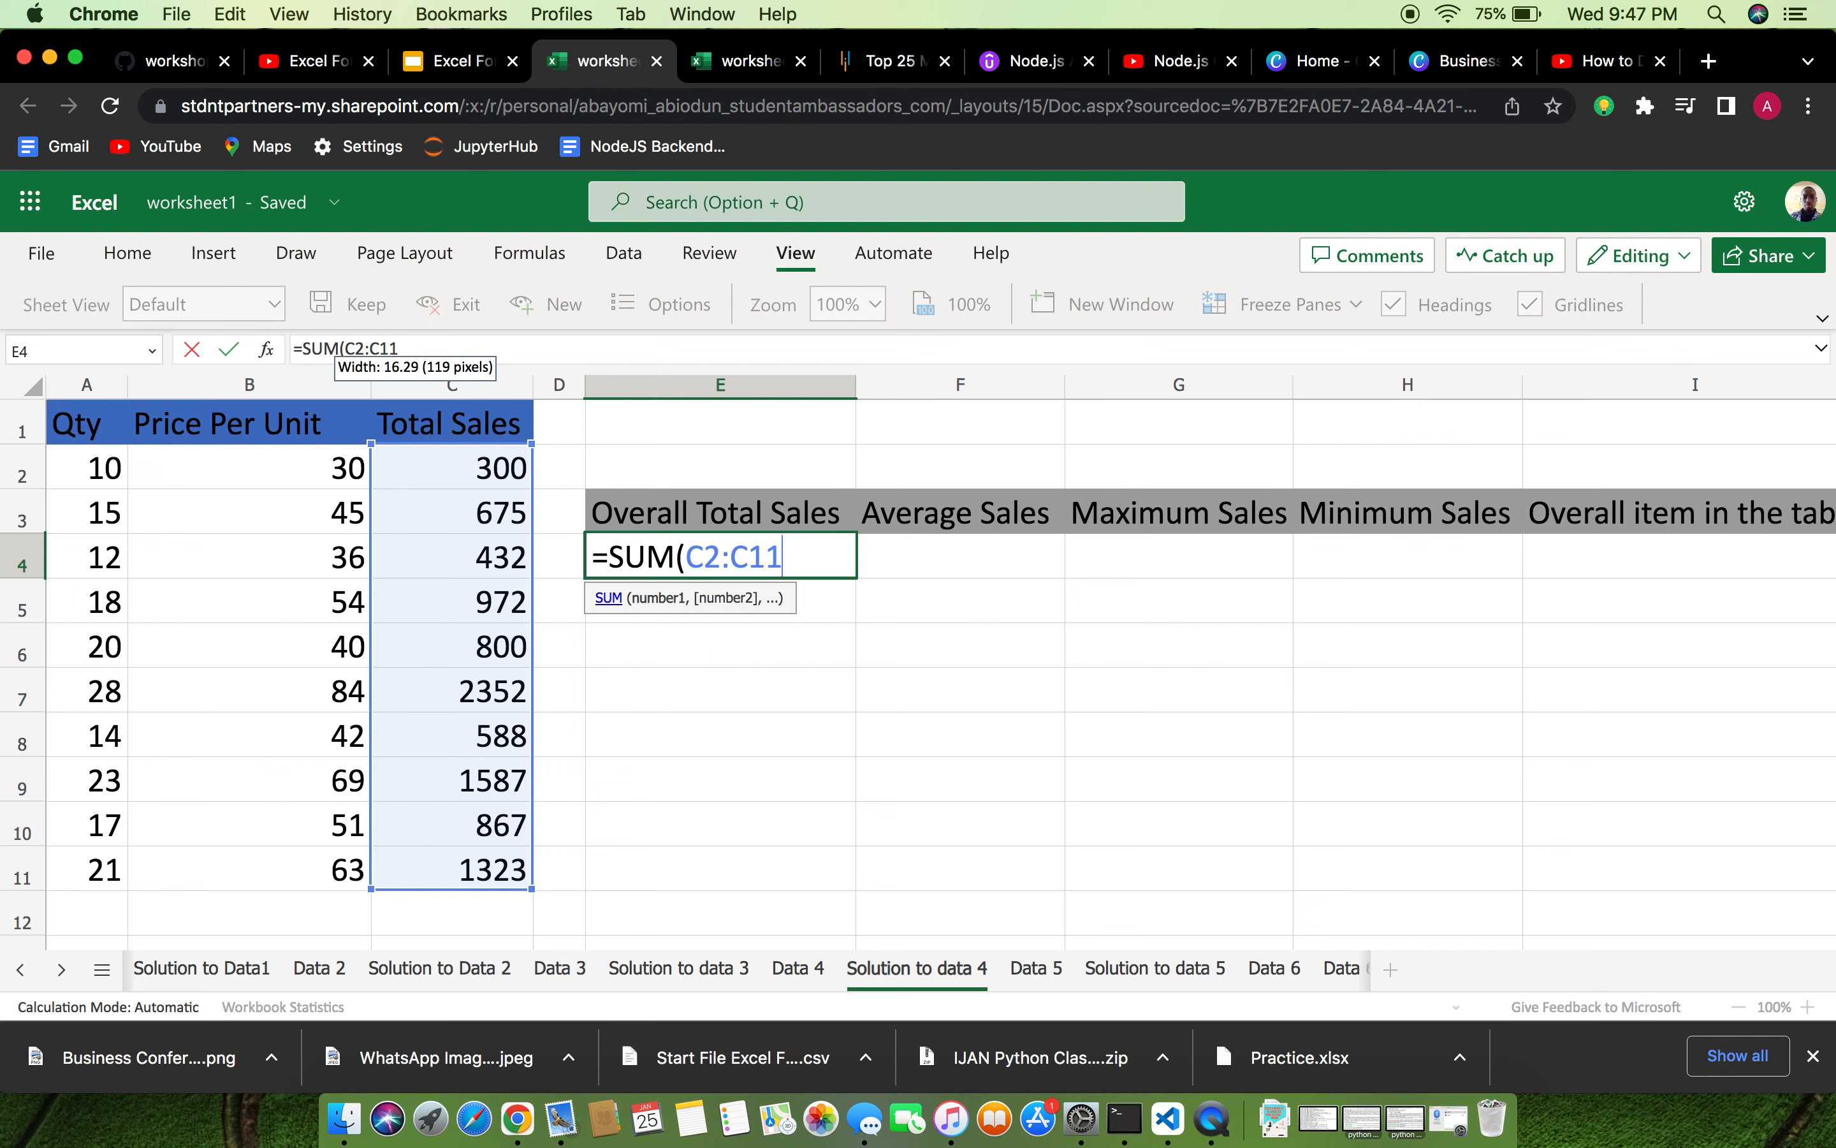
text())
key(Return)
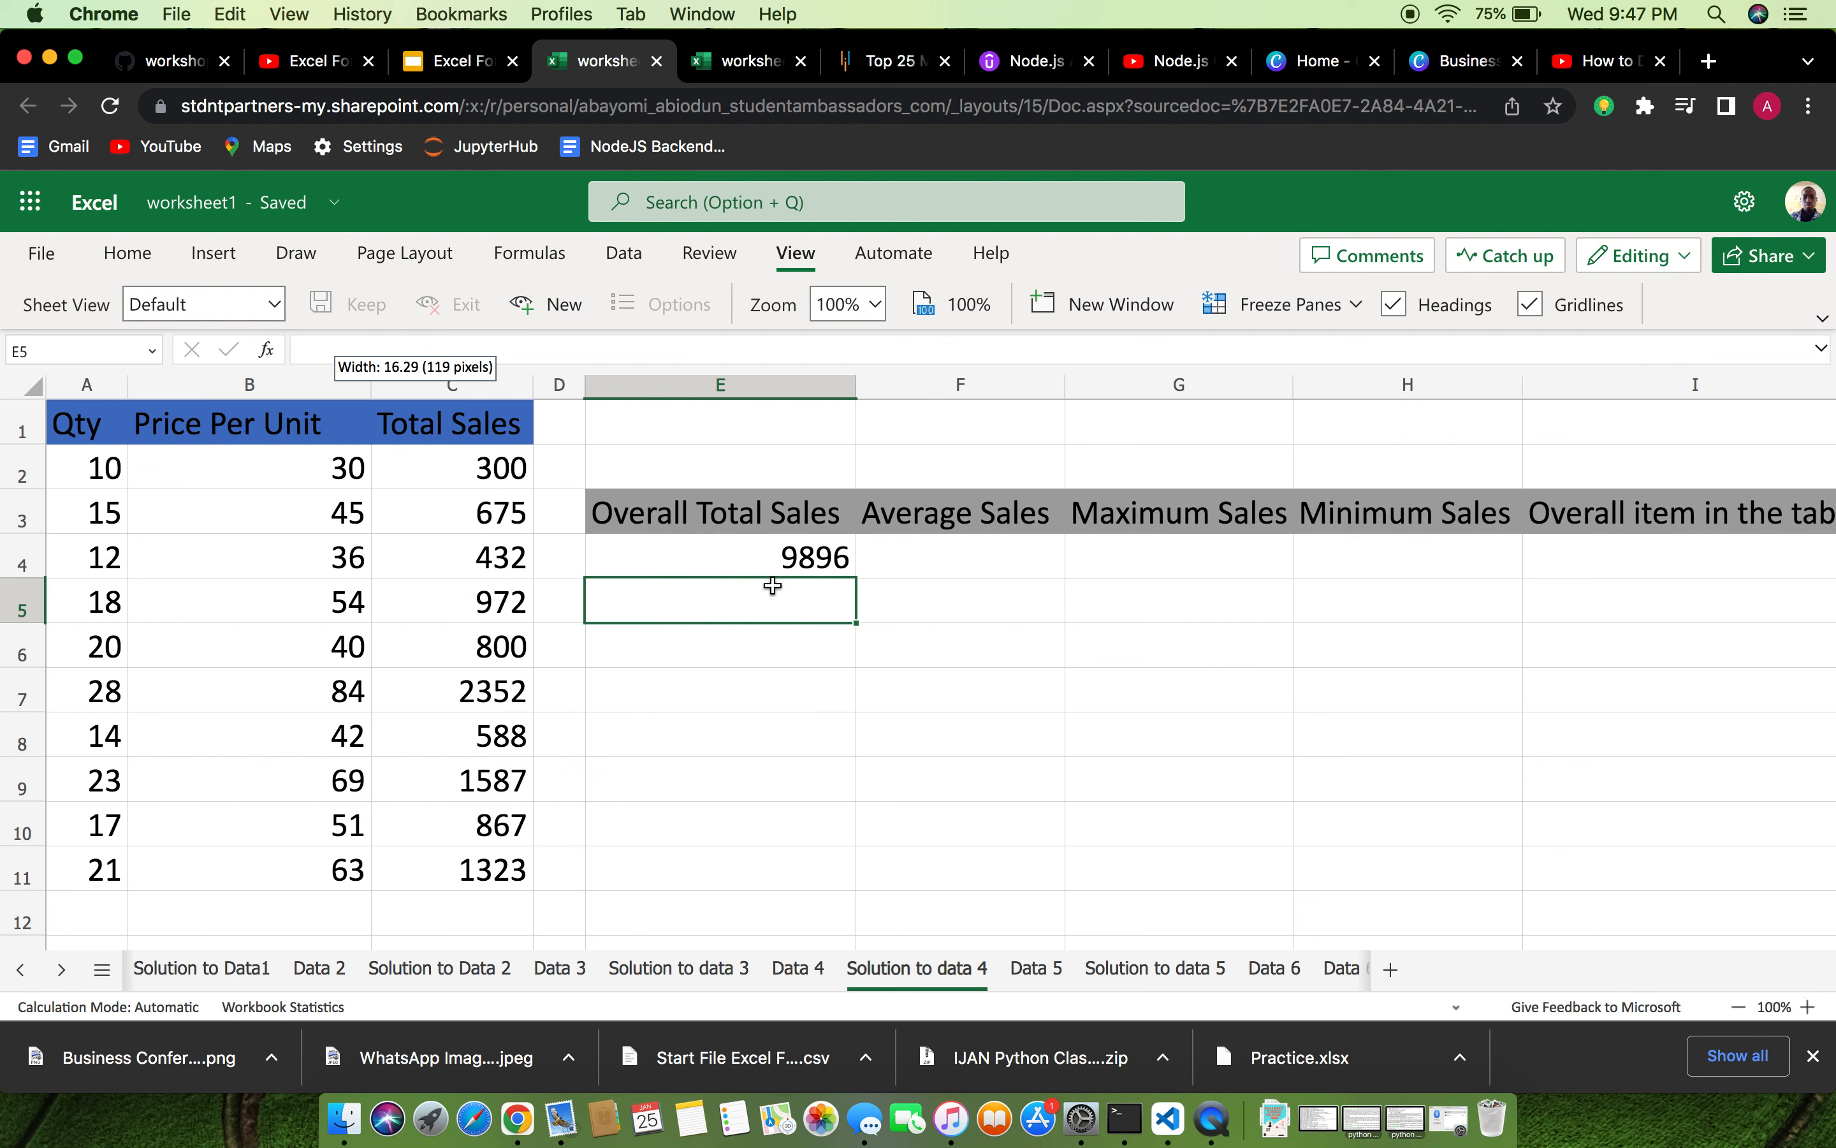
click(751, 559)
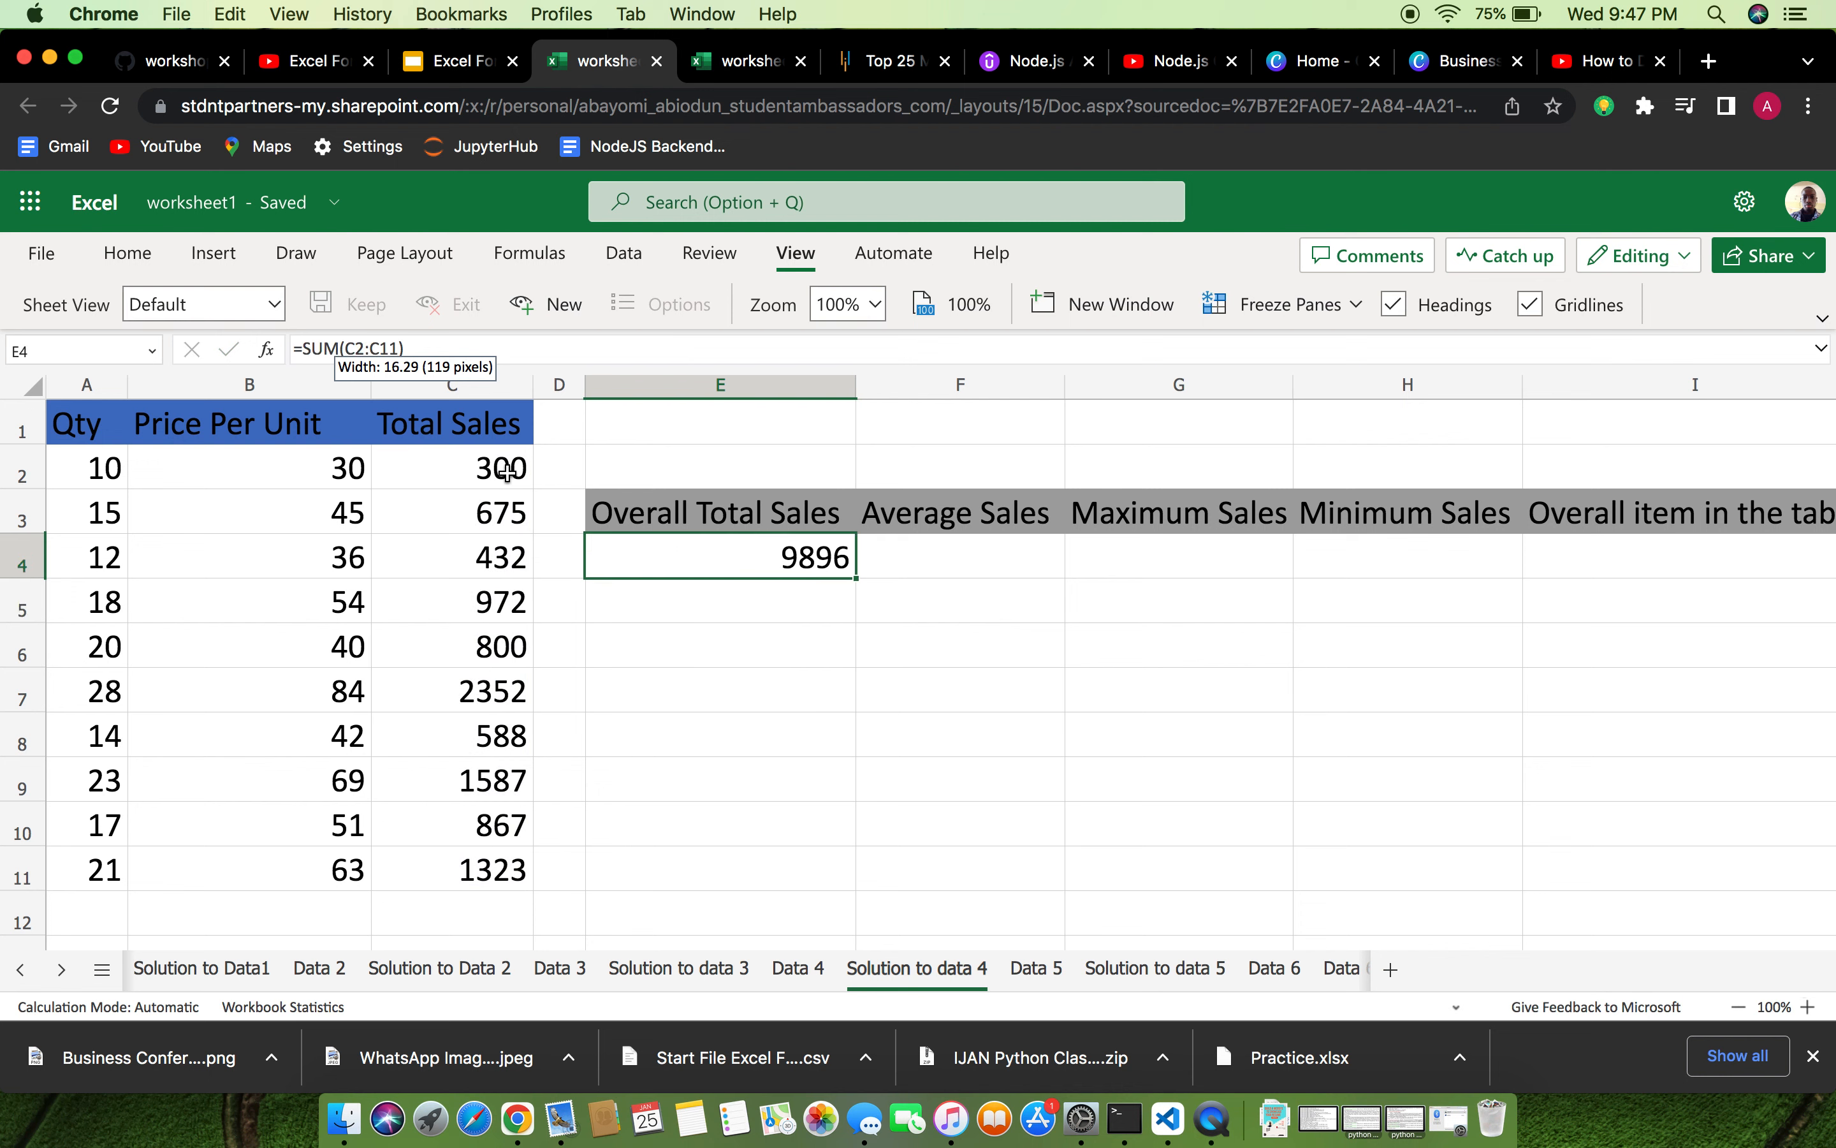
Calculate Average Sales in F4 with =AVERAGE(C2:C11) and recheck the formula.
click(972, 558)
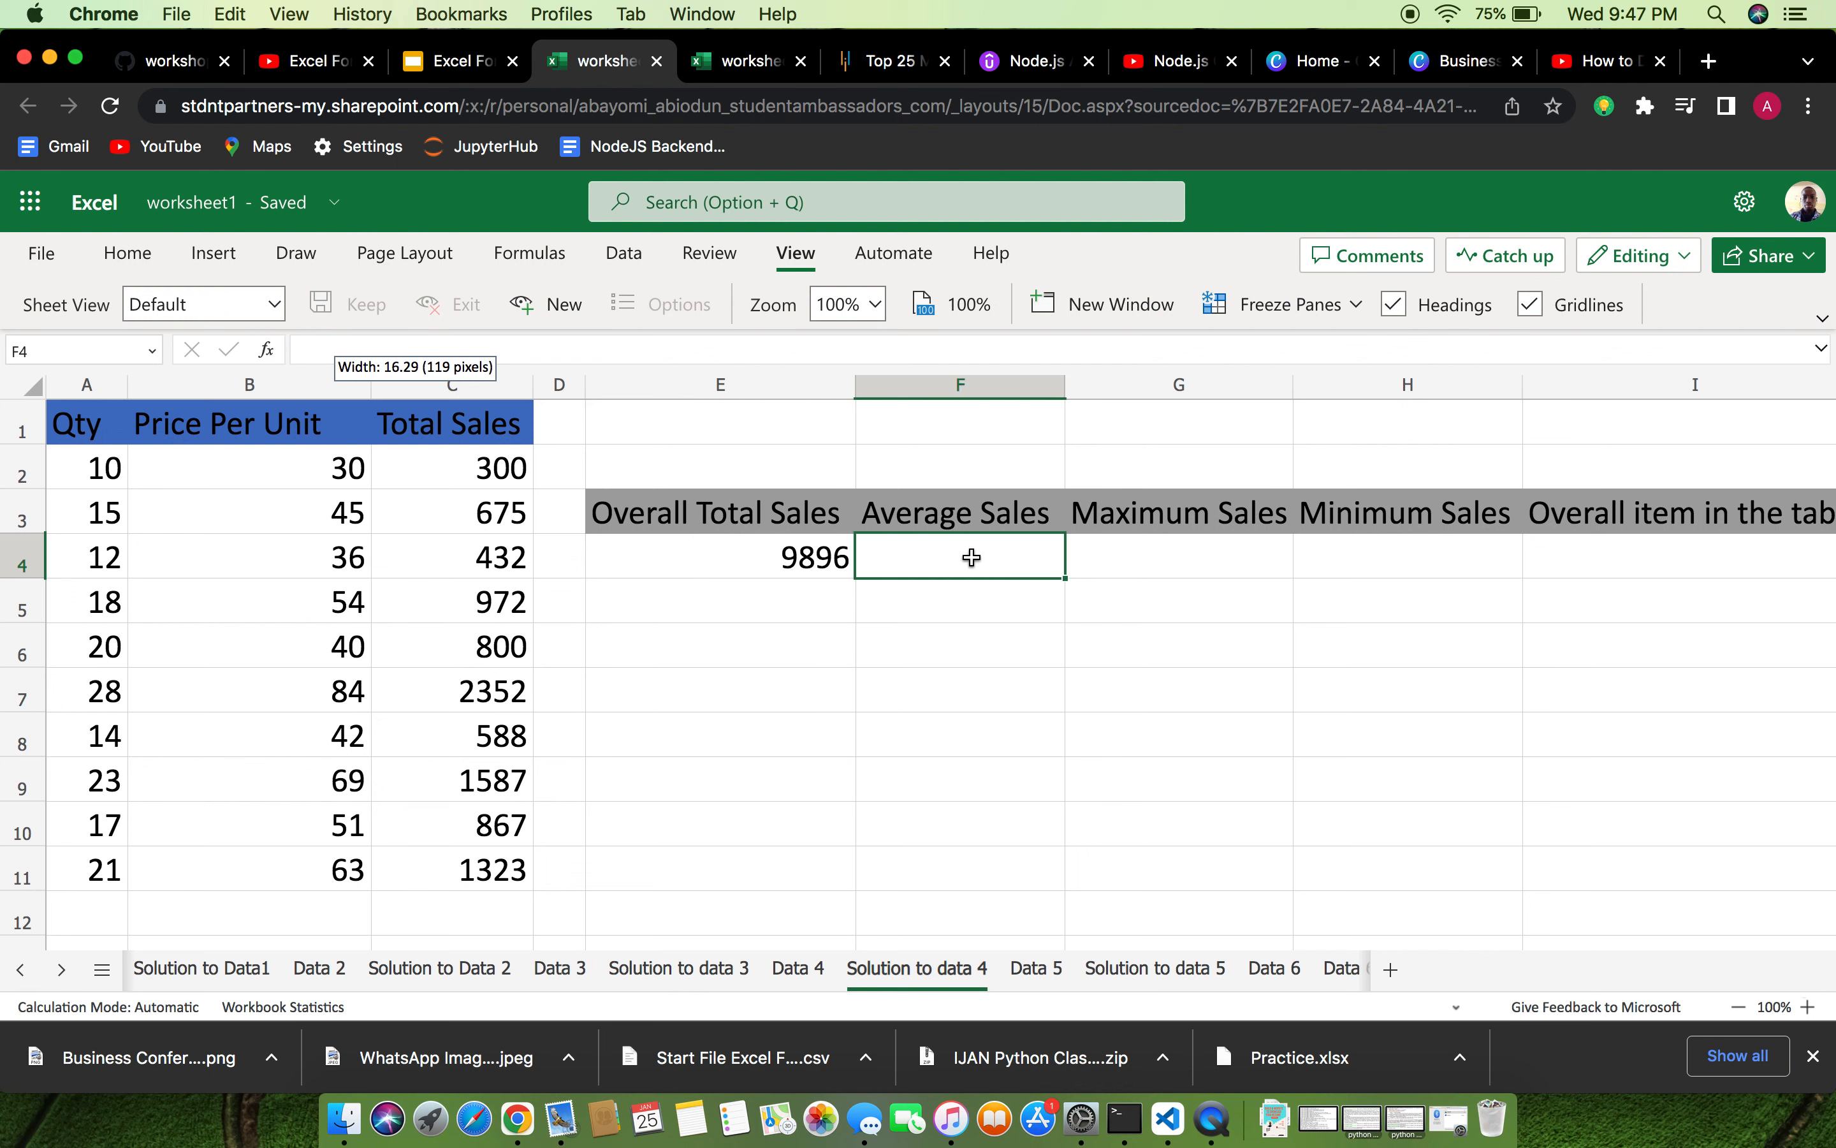
text(=)
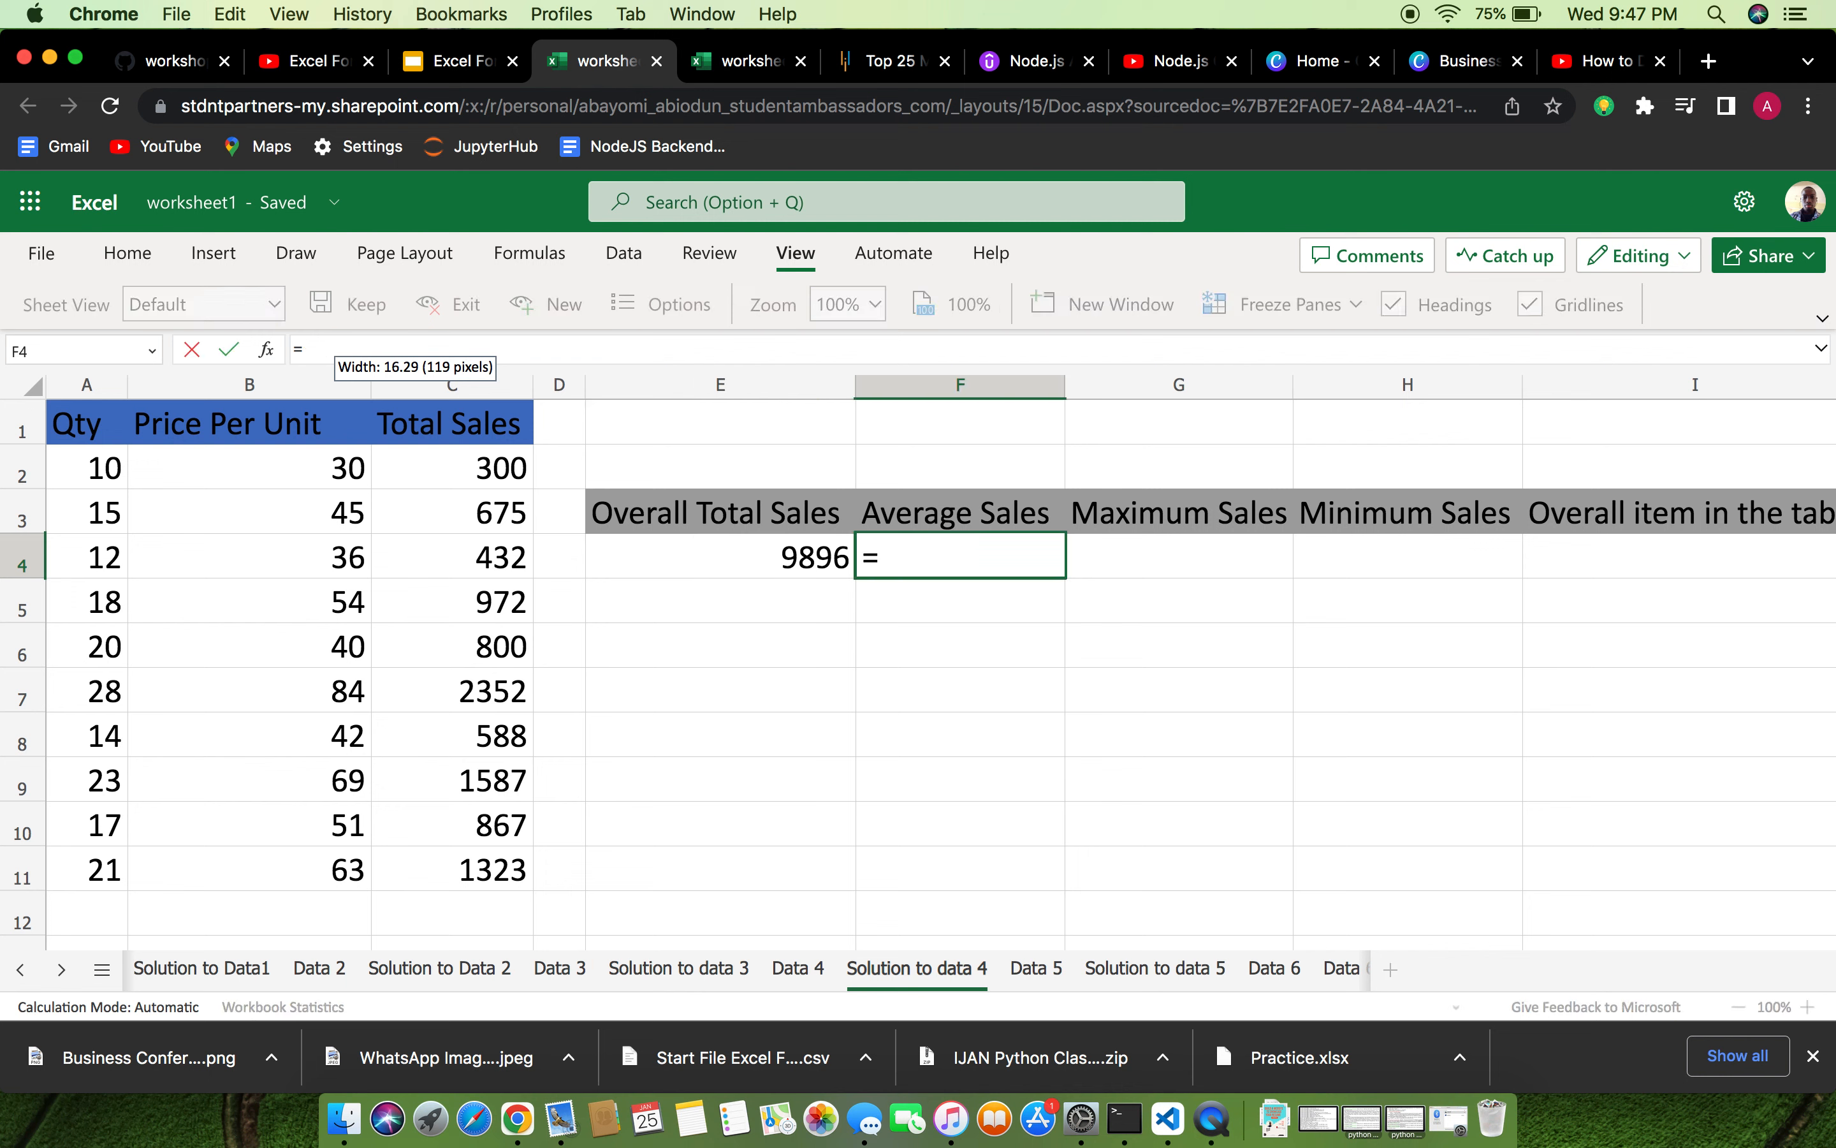
text(AVER)
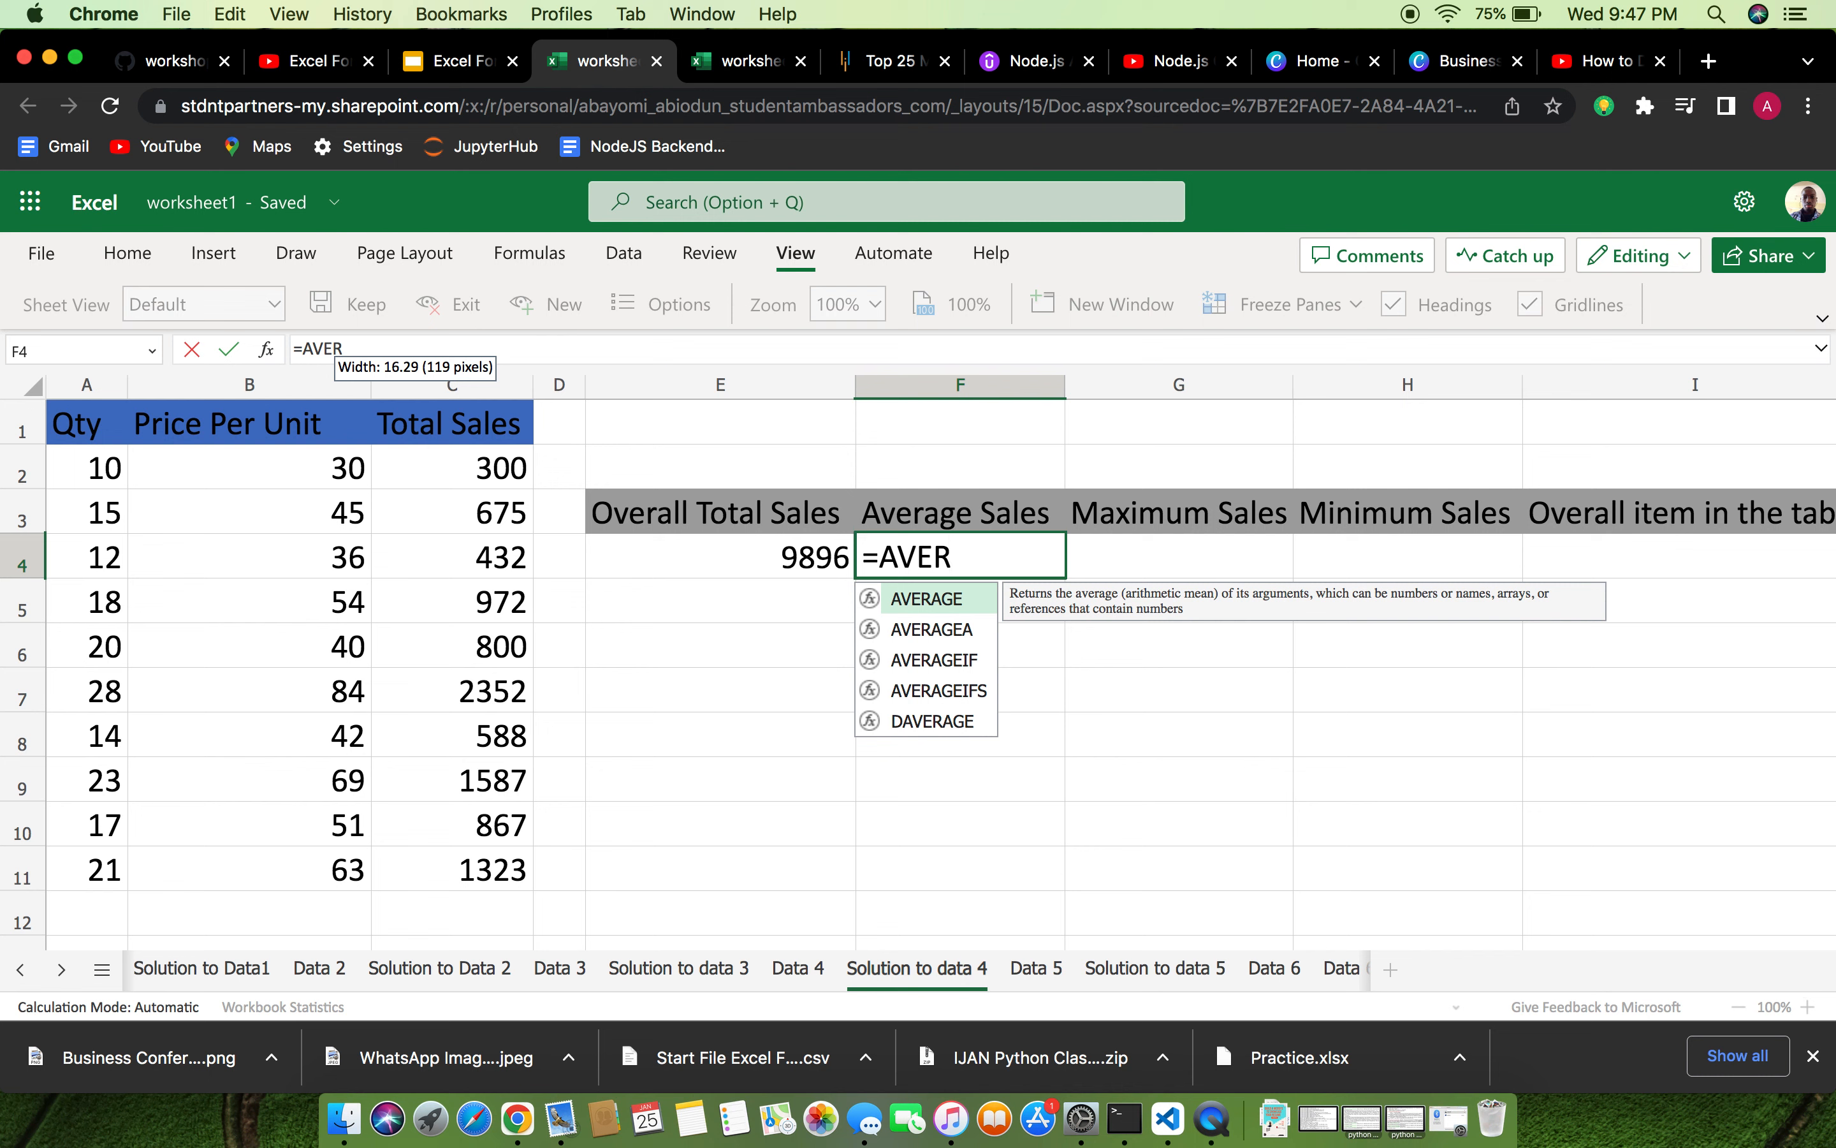
text(AGE()
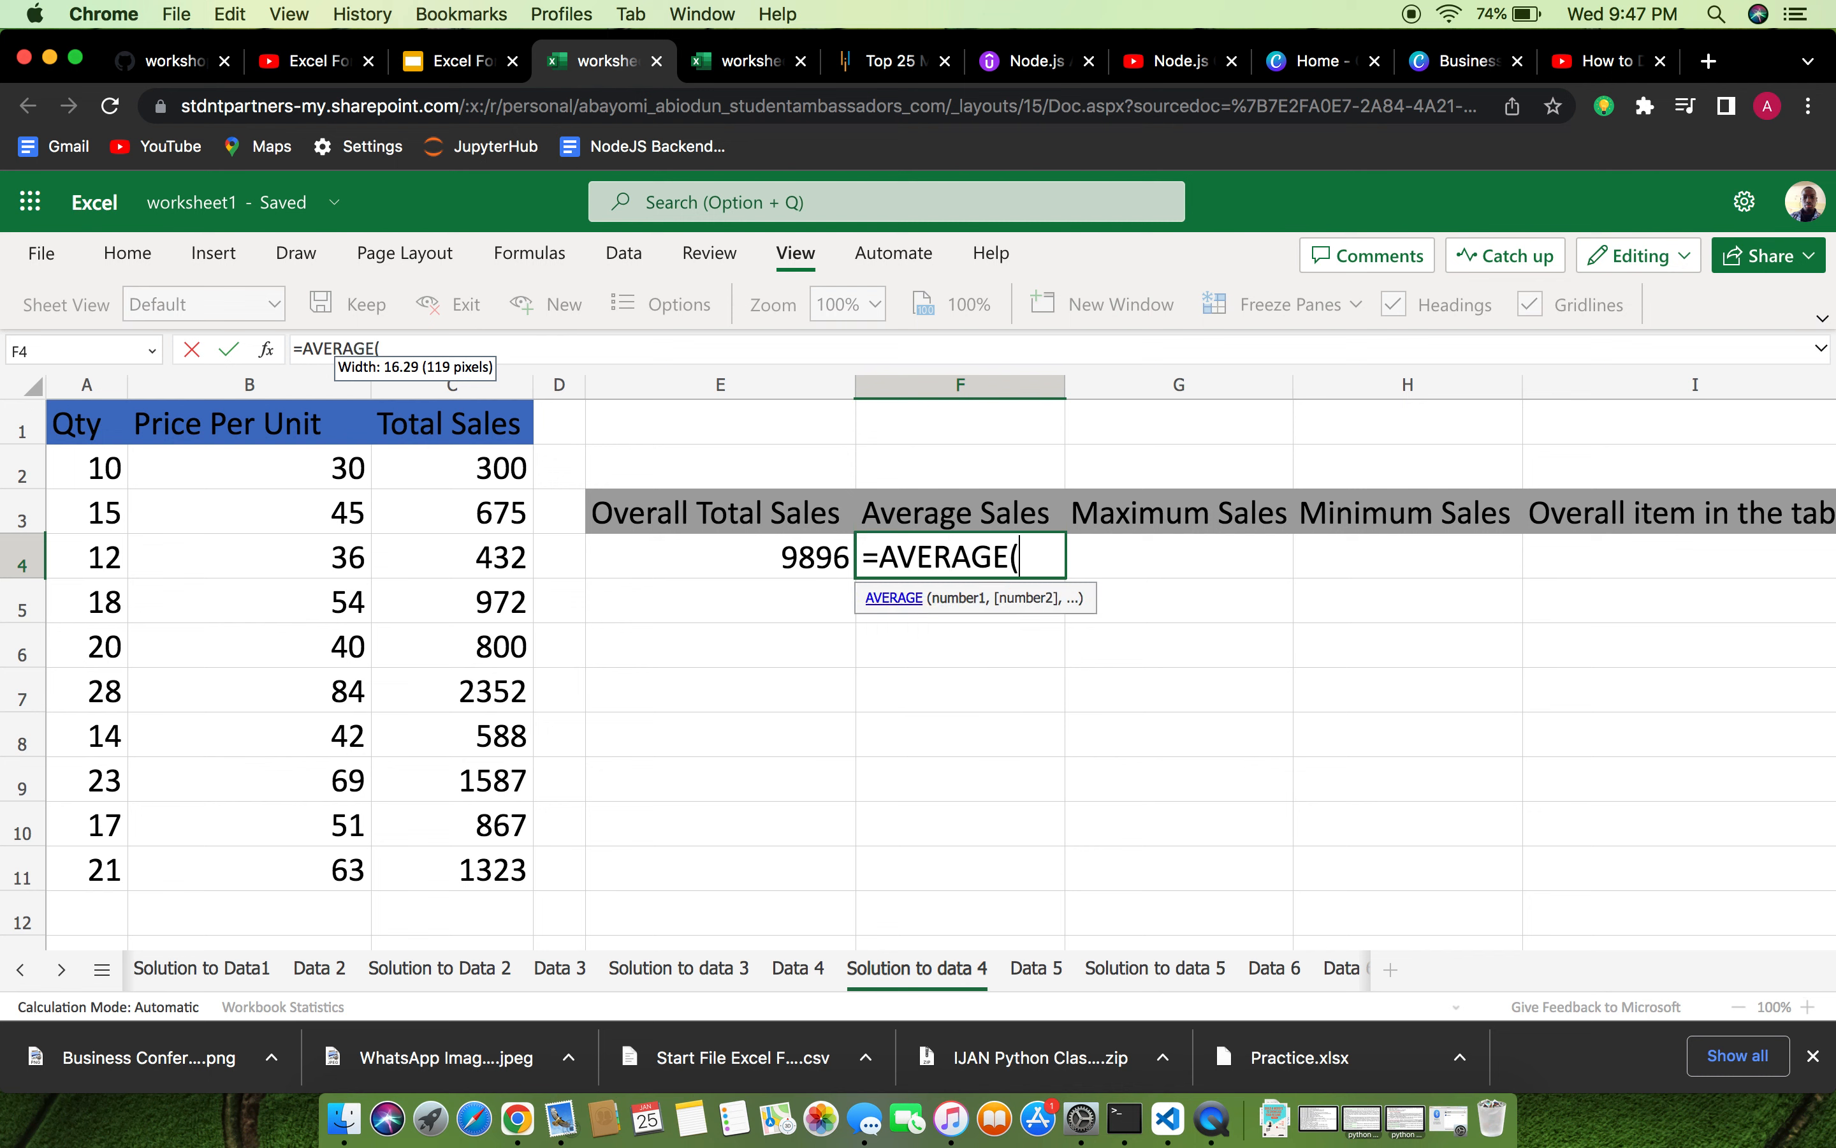
text(C3)
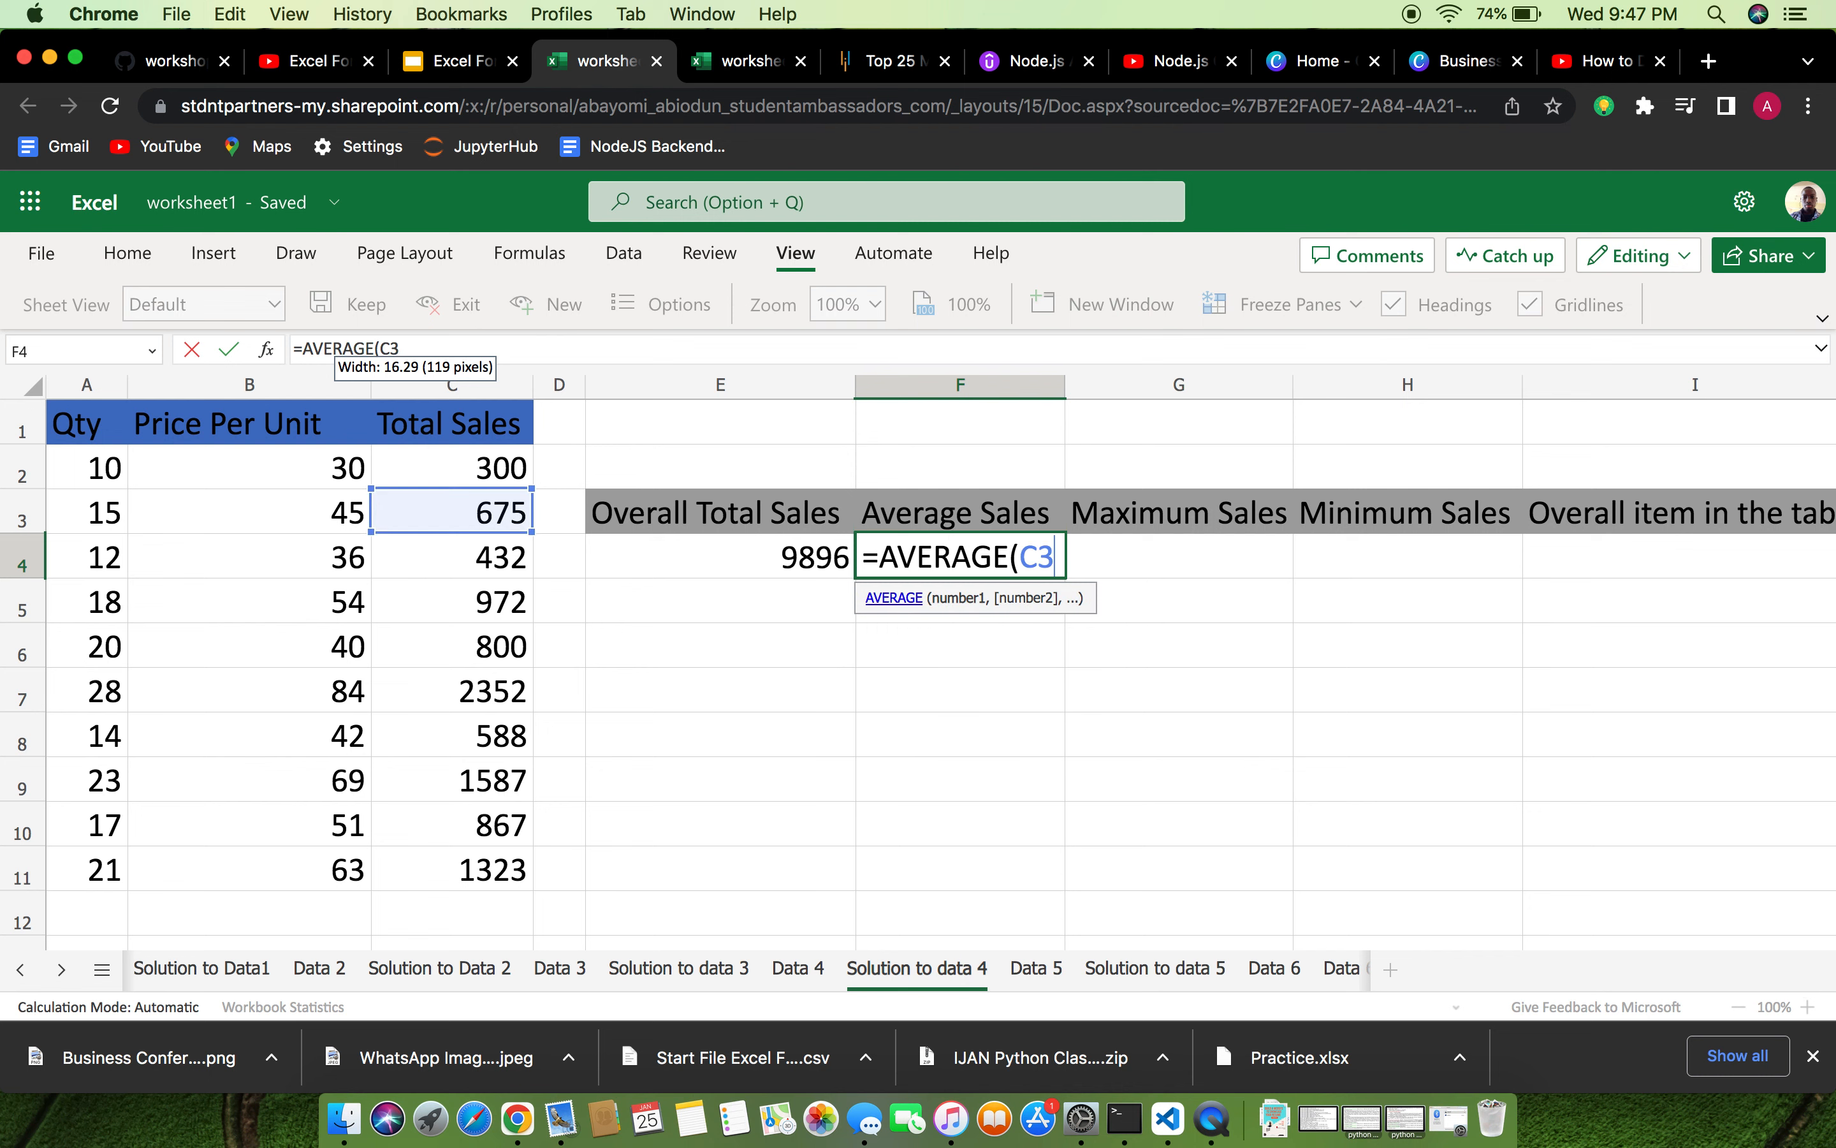
key(BackSpace)
text(2:)
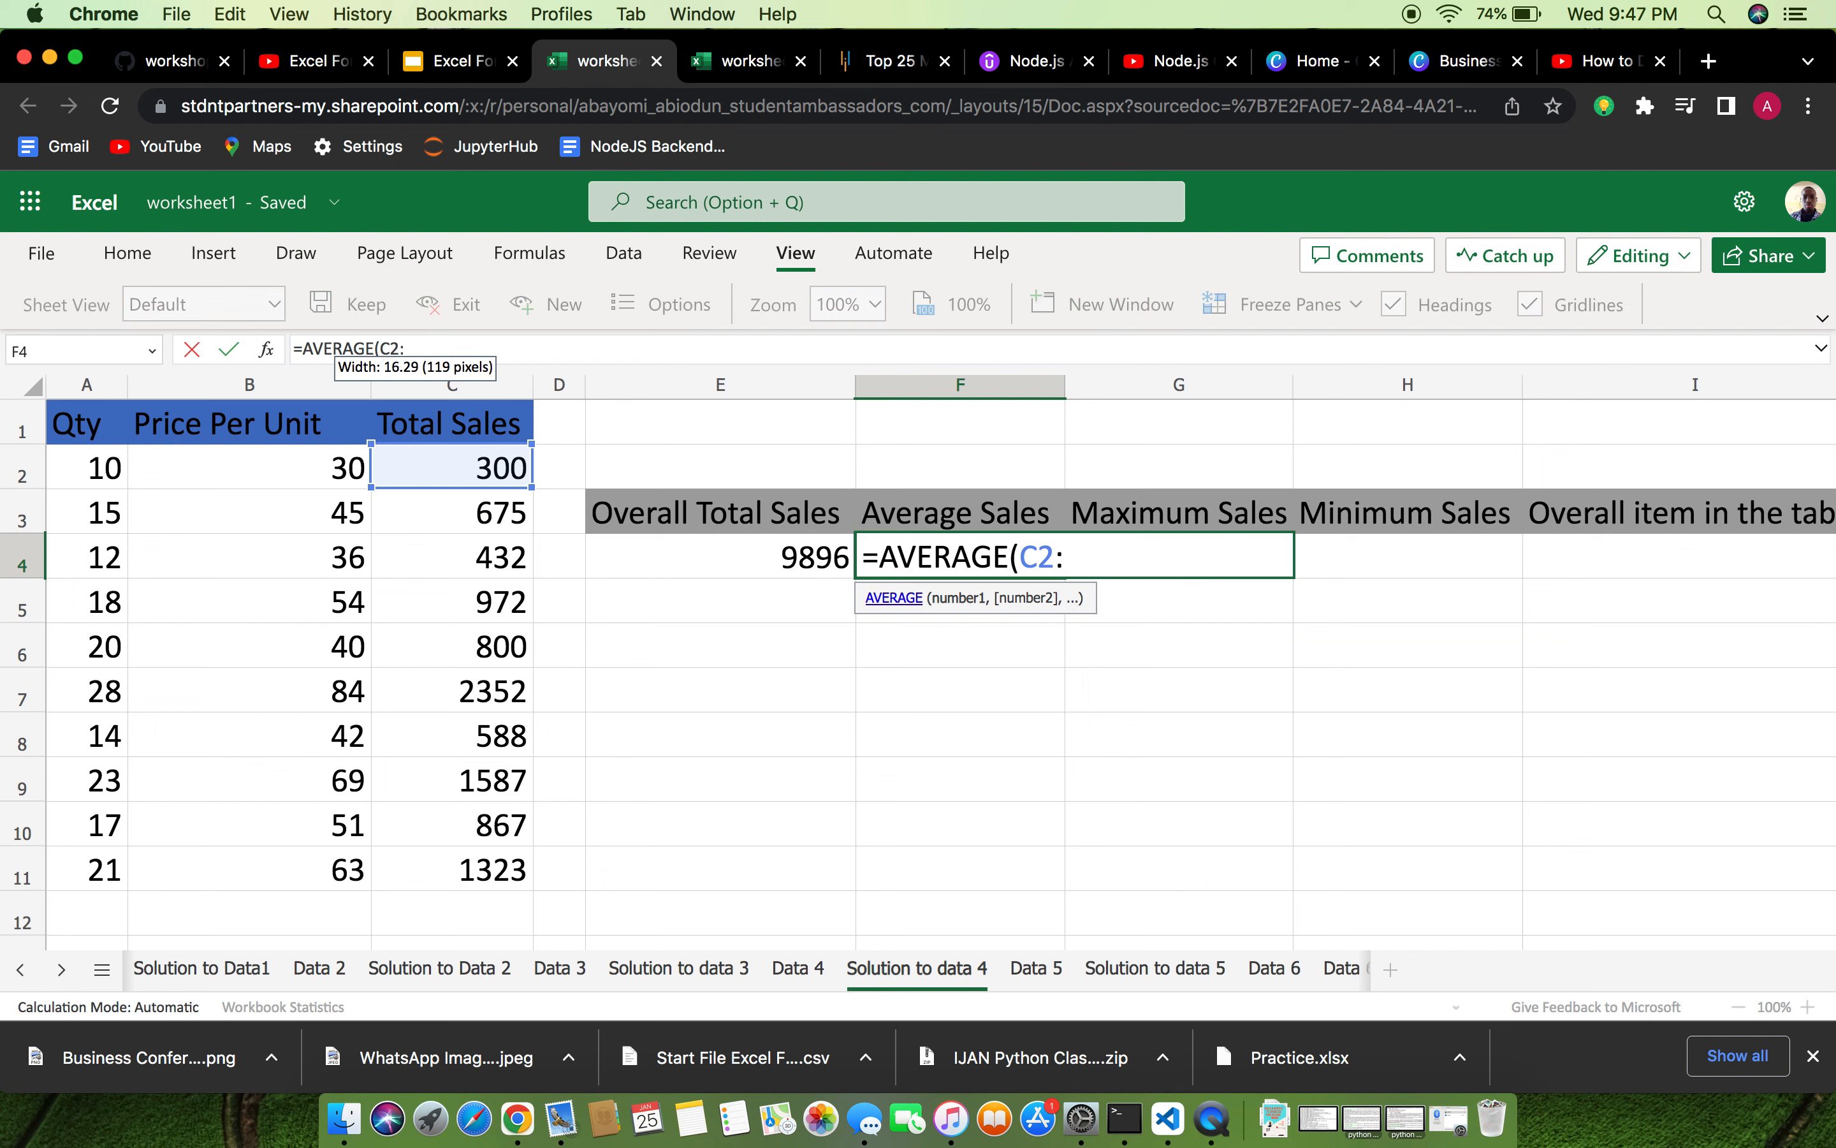
text(C11)
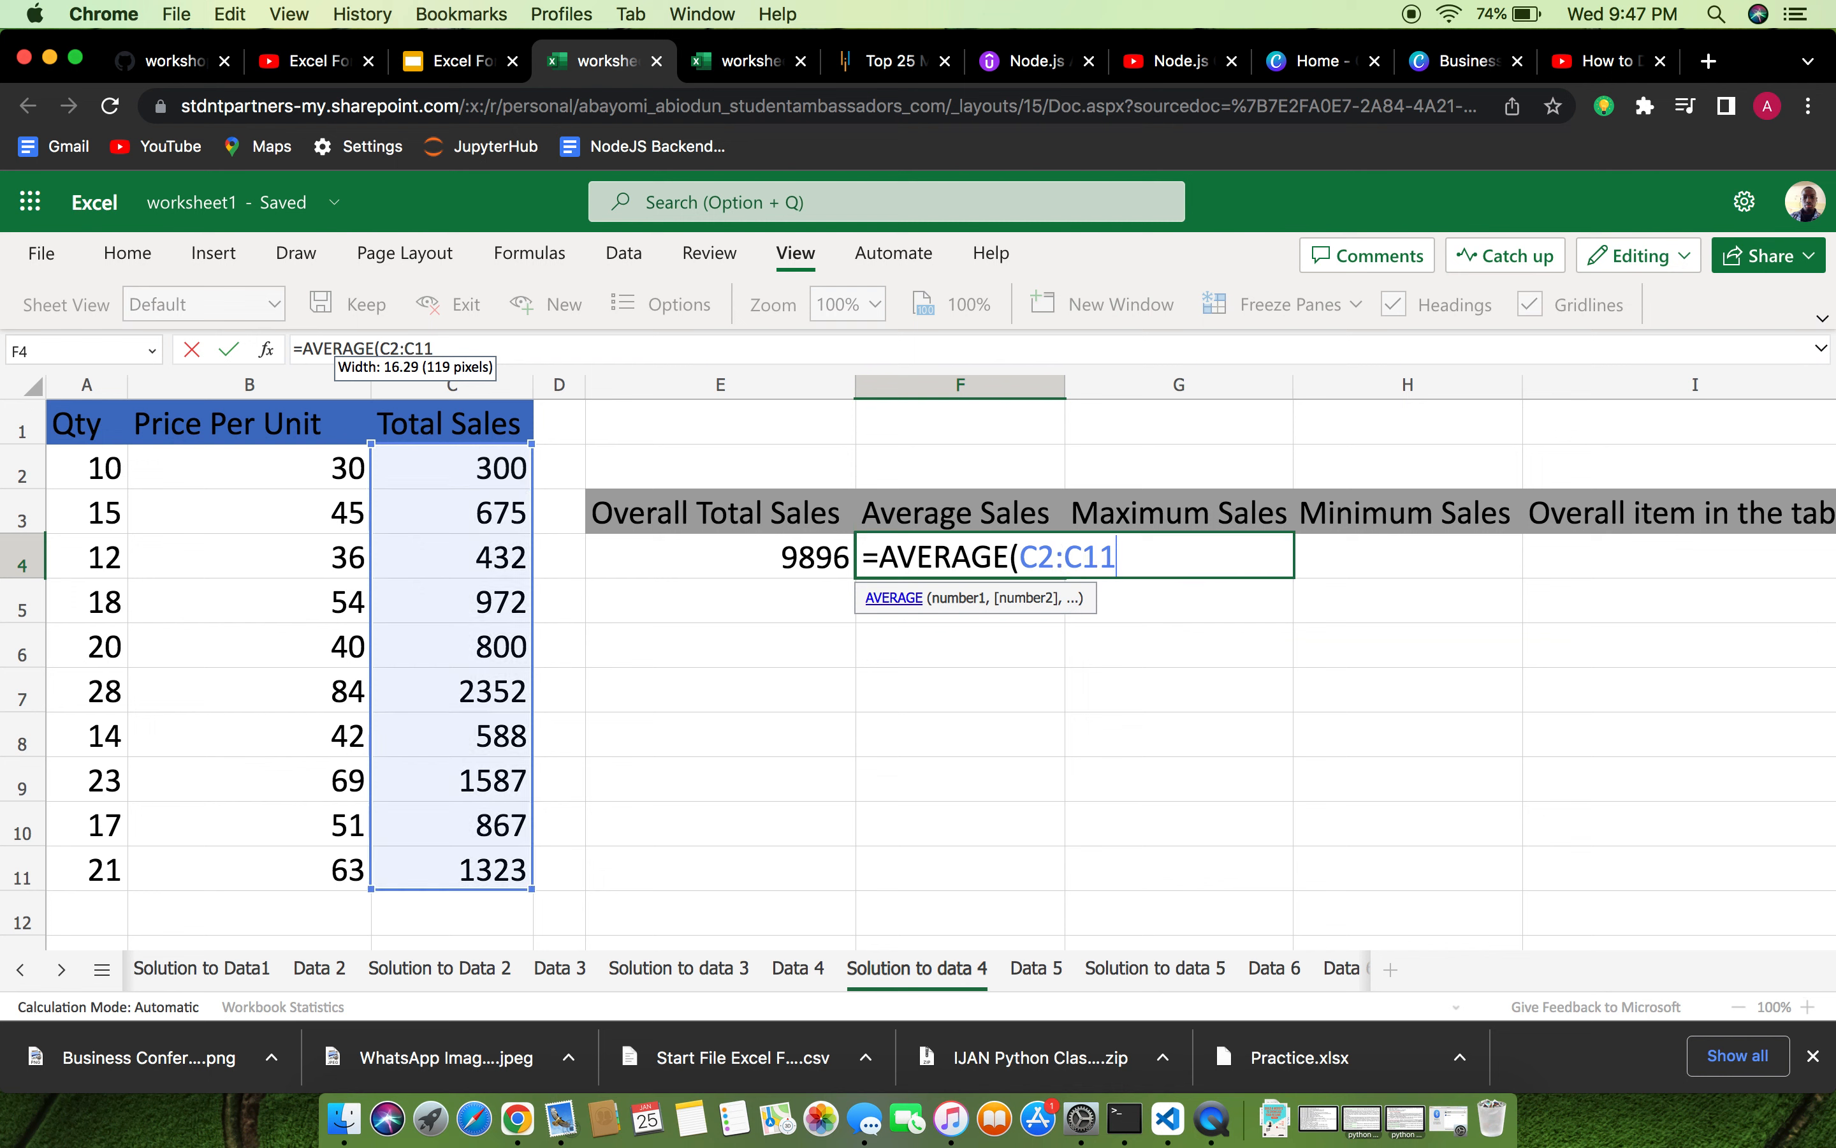
text())
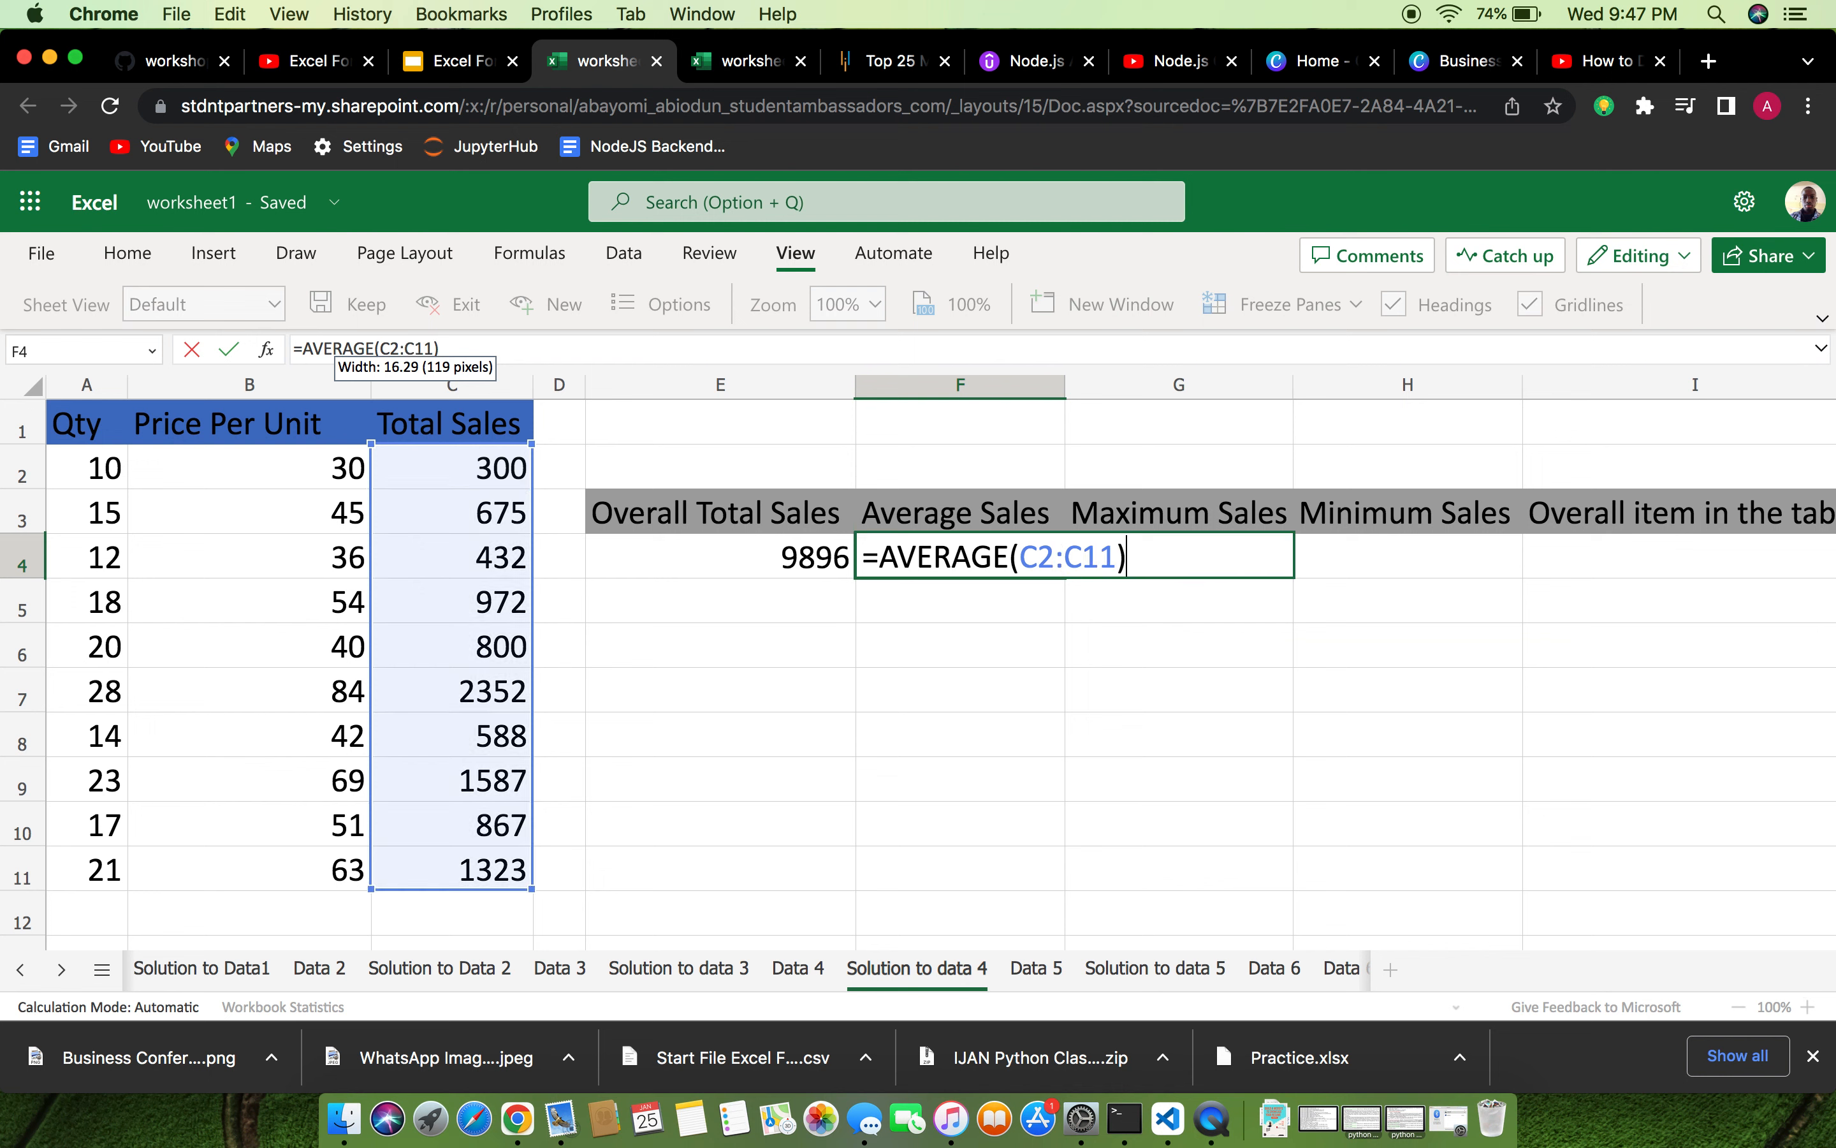
key(Return)
click(1058, 563)
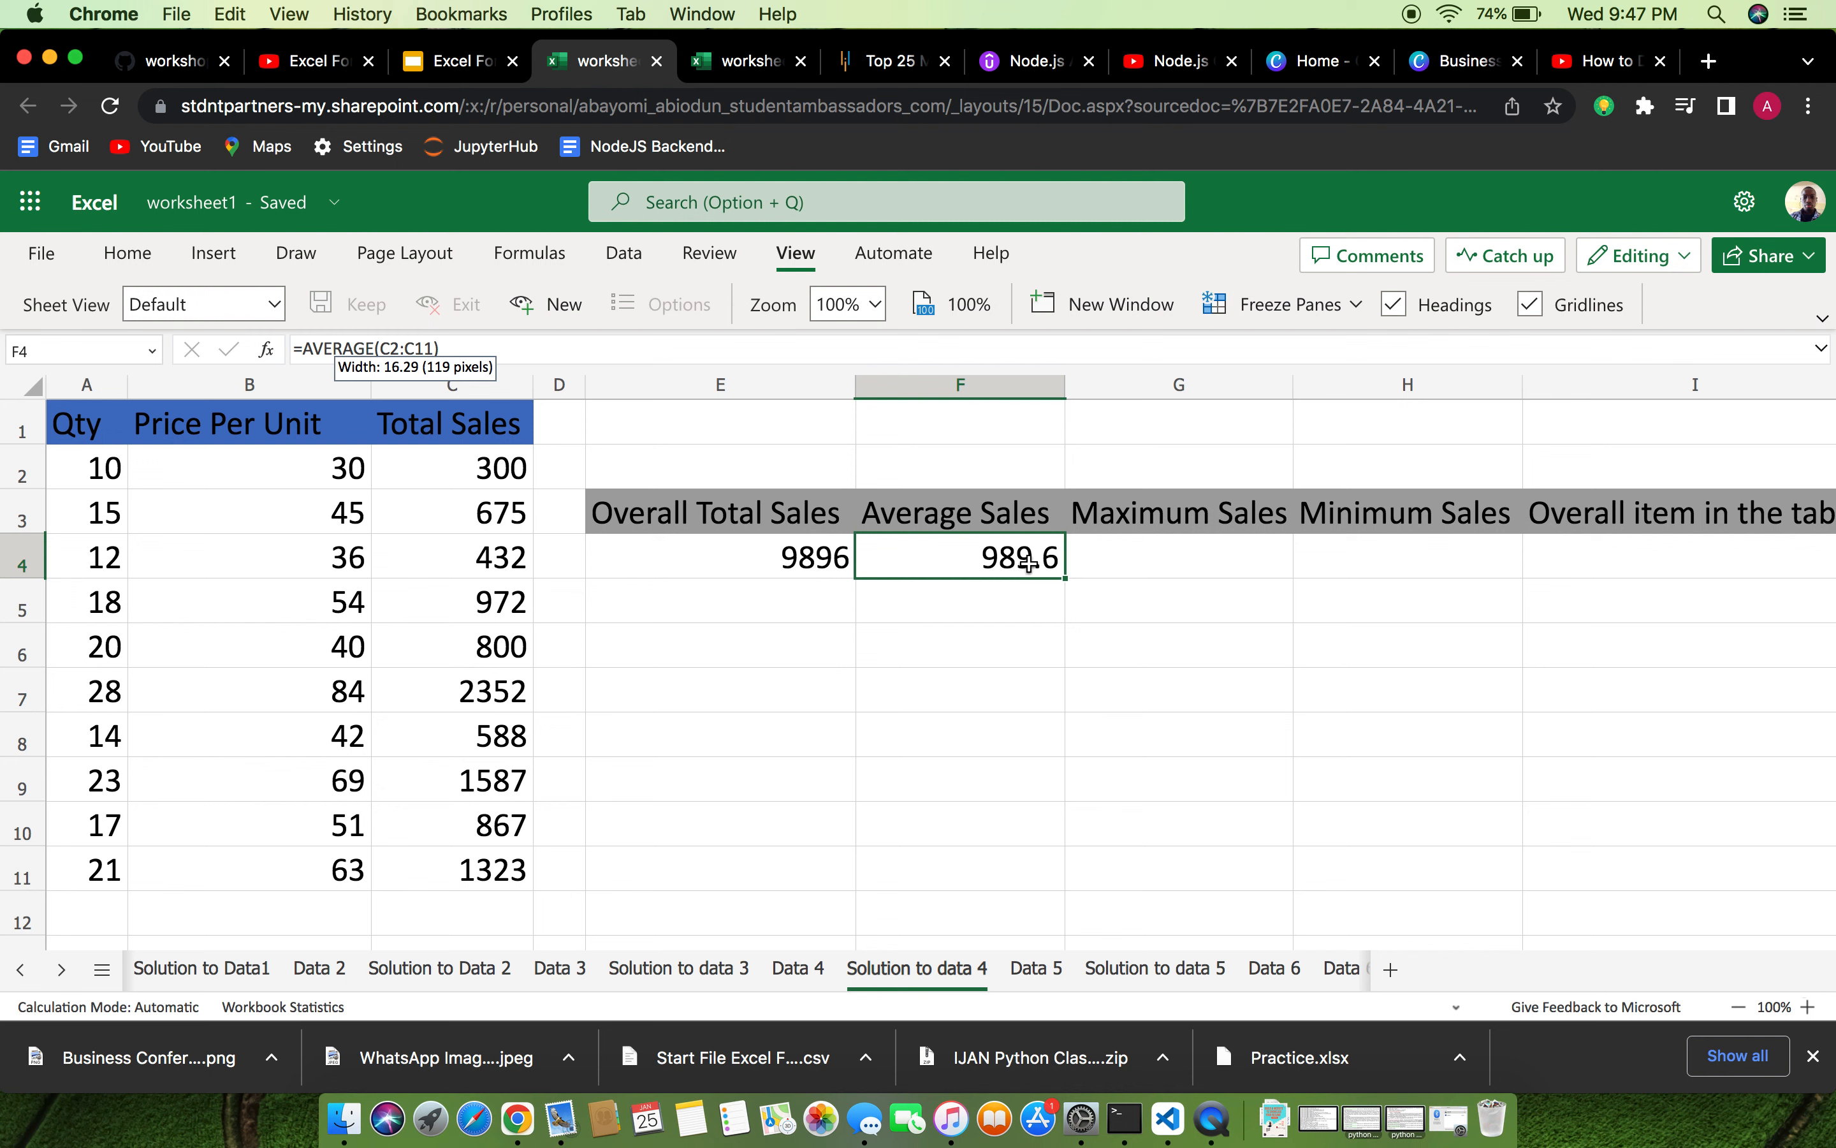
Calculate Maximum Sales in G4 with =MAX(C2:C11) and recheck the formula.
click(1159, 562)
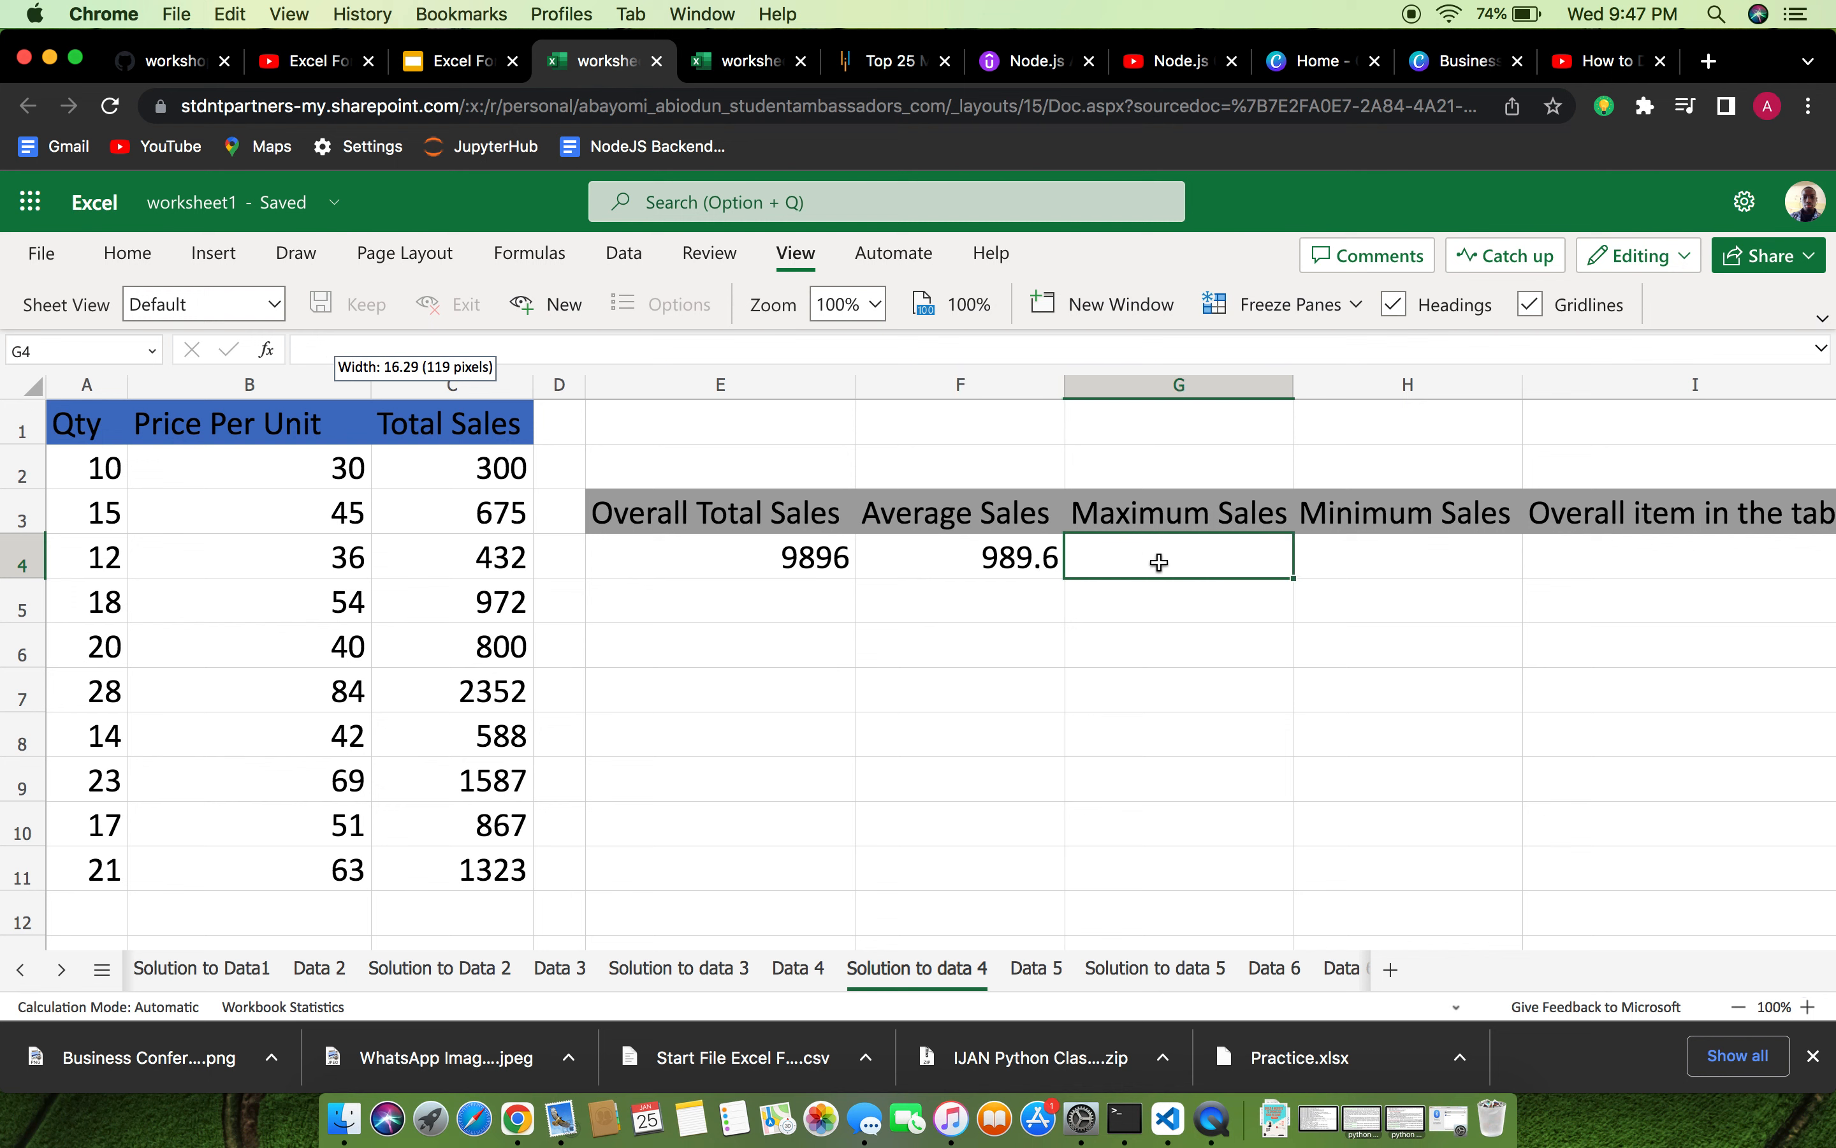
text(=)
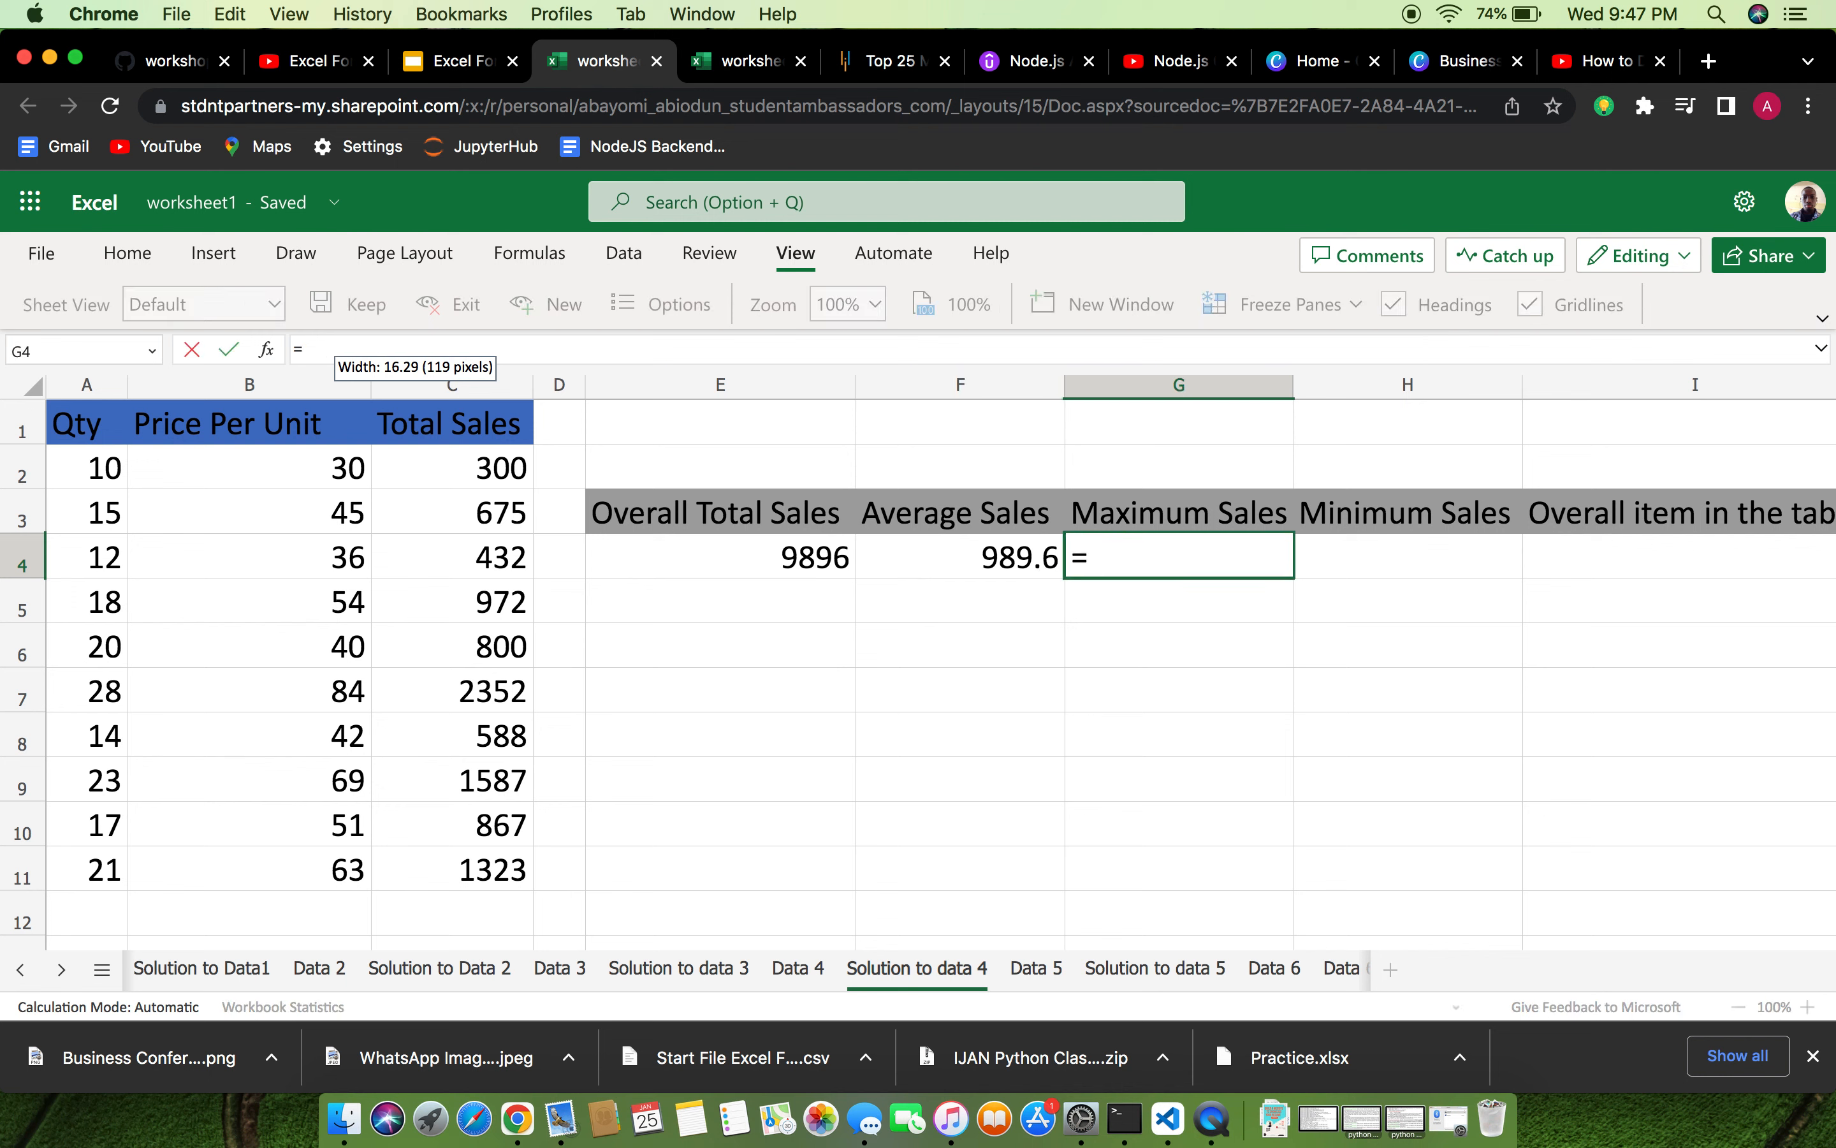
text(MA)
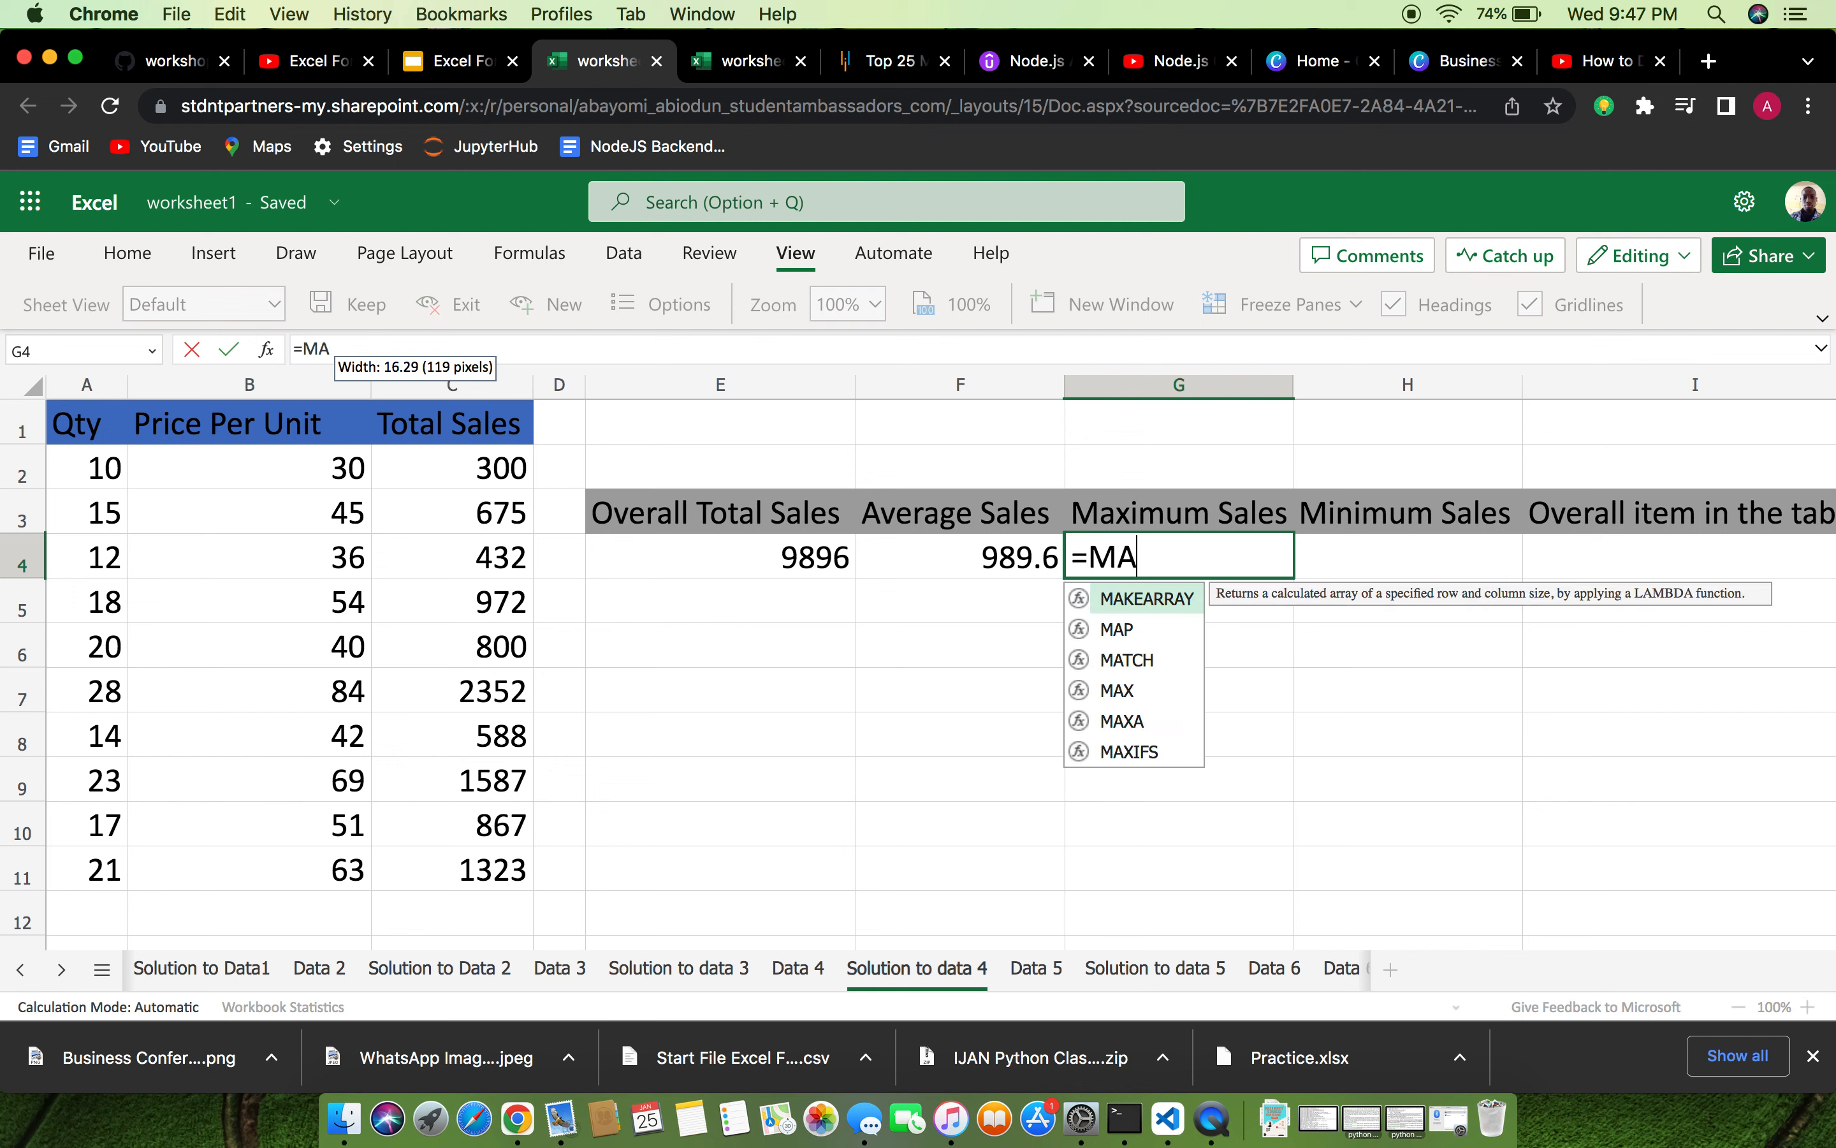
text(X()
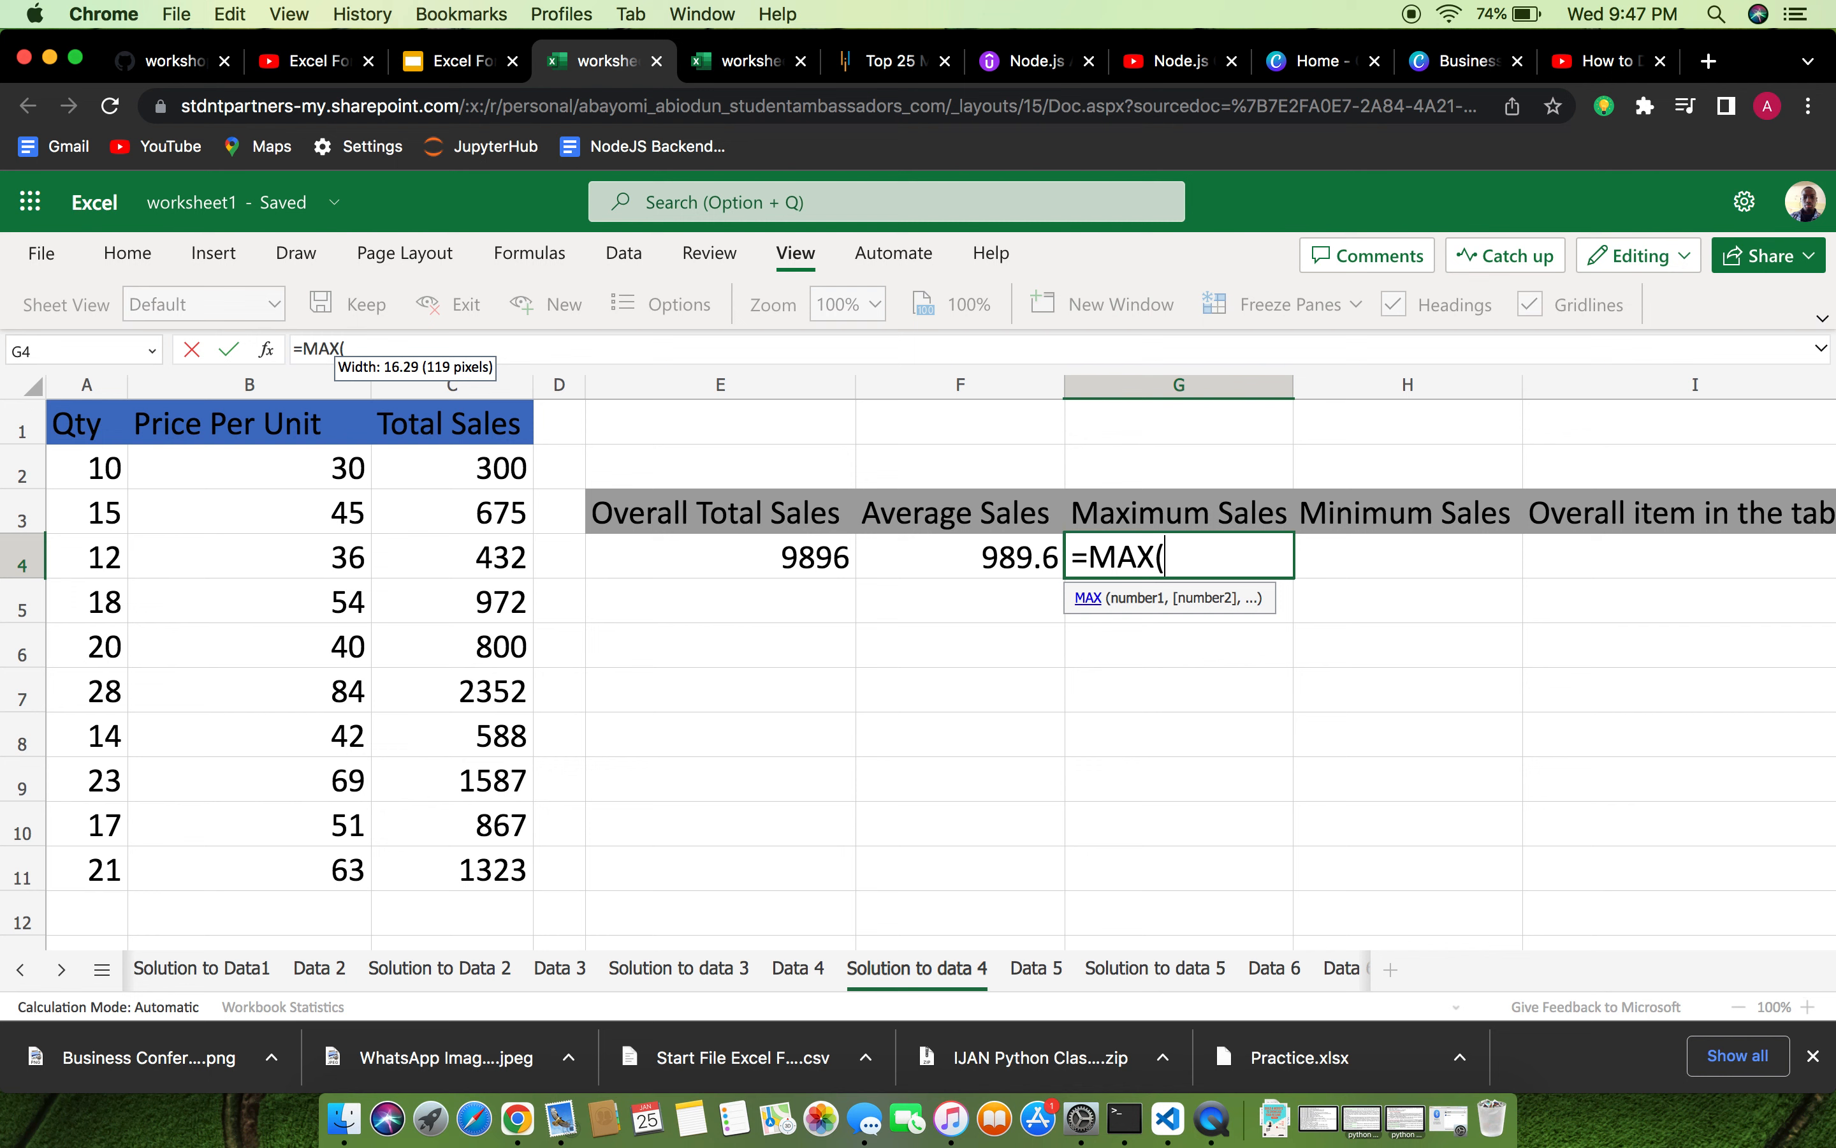
text(C2)
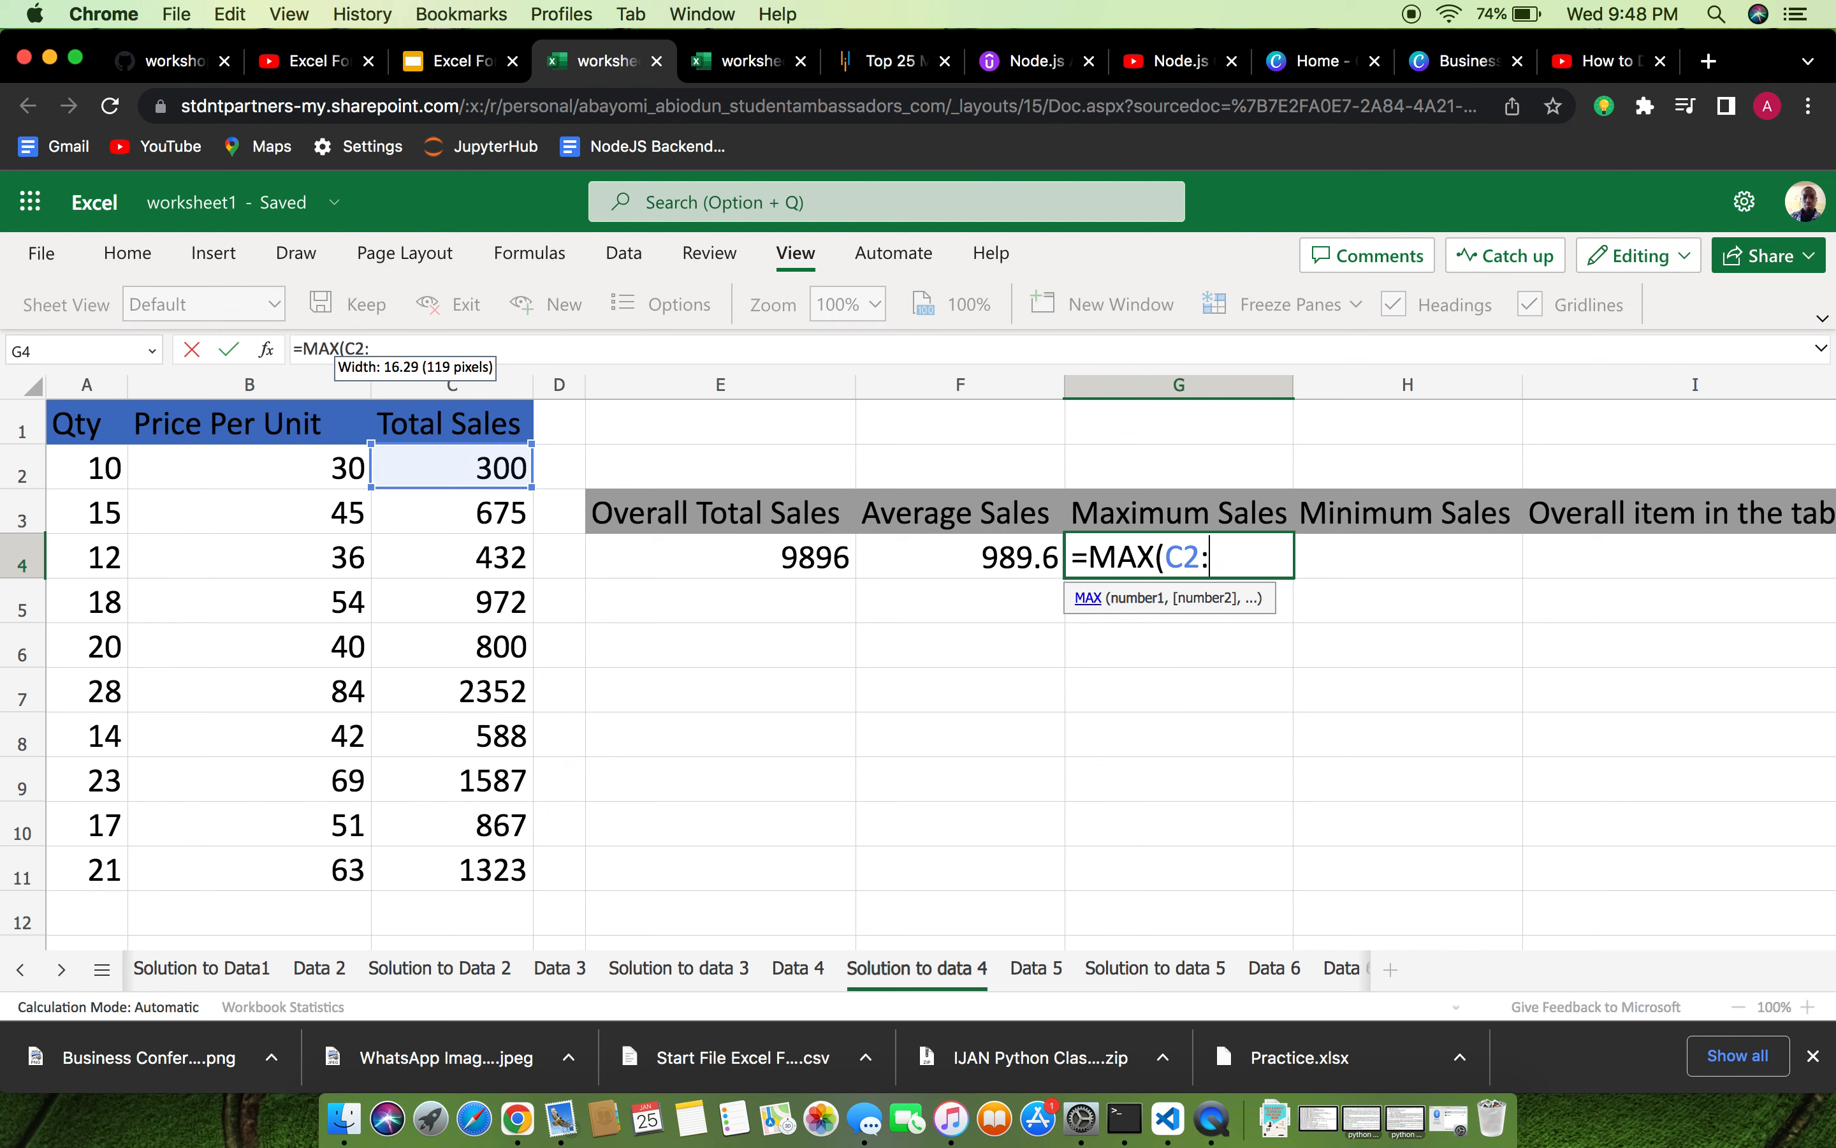
text(:C11))
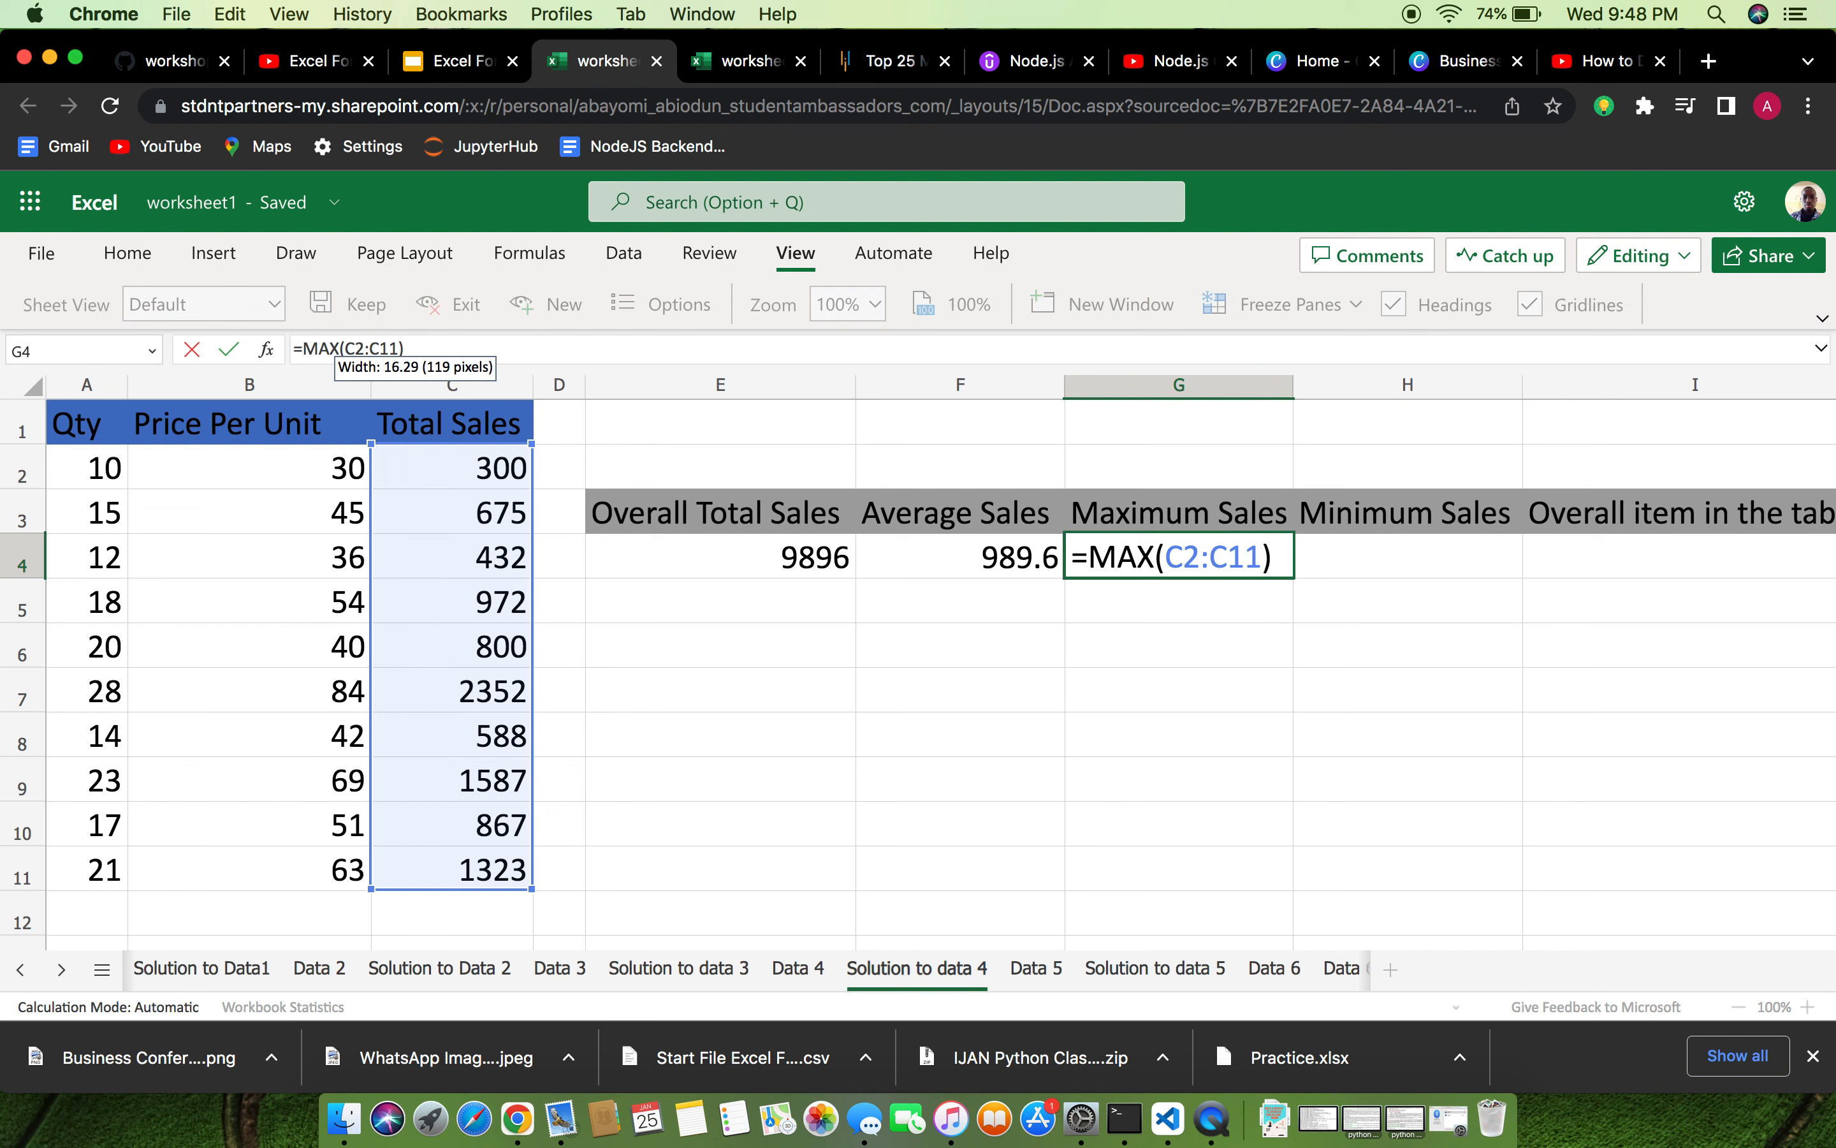
key(Return)
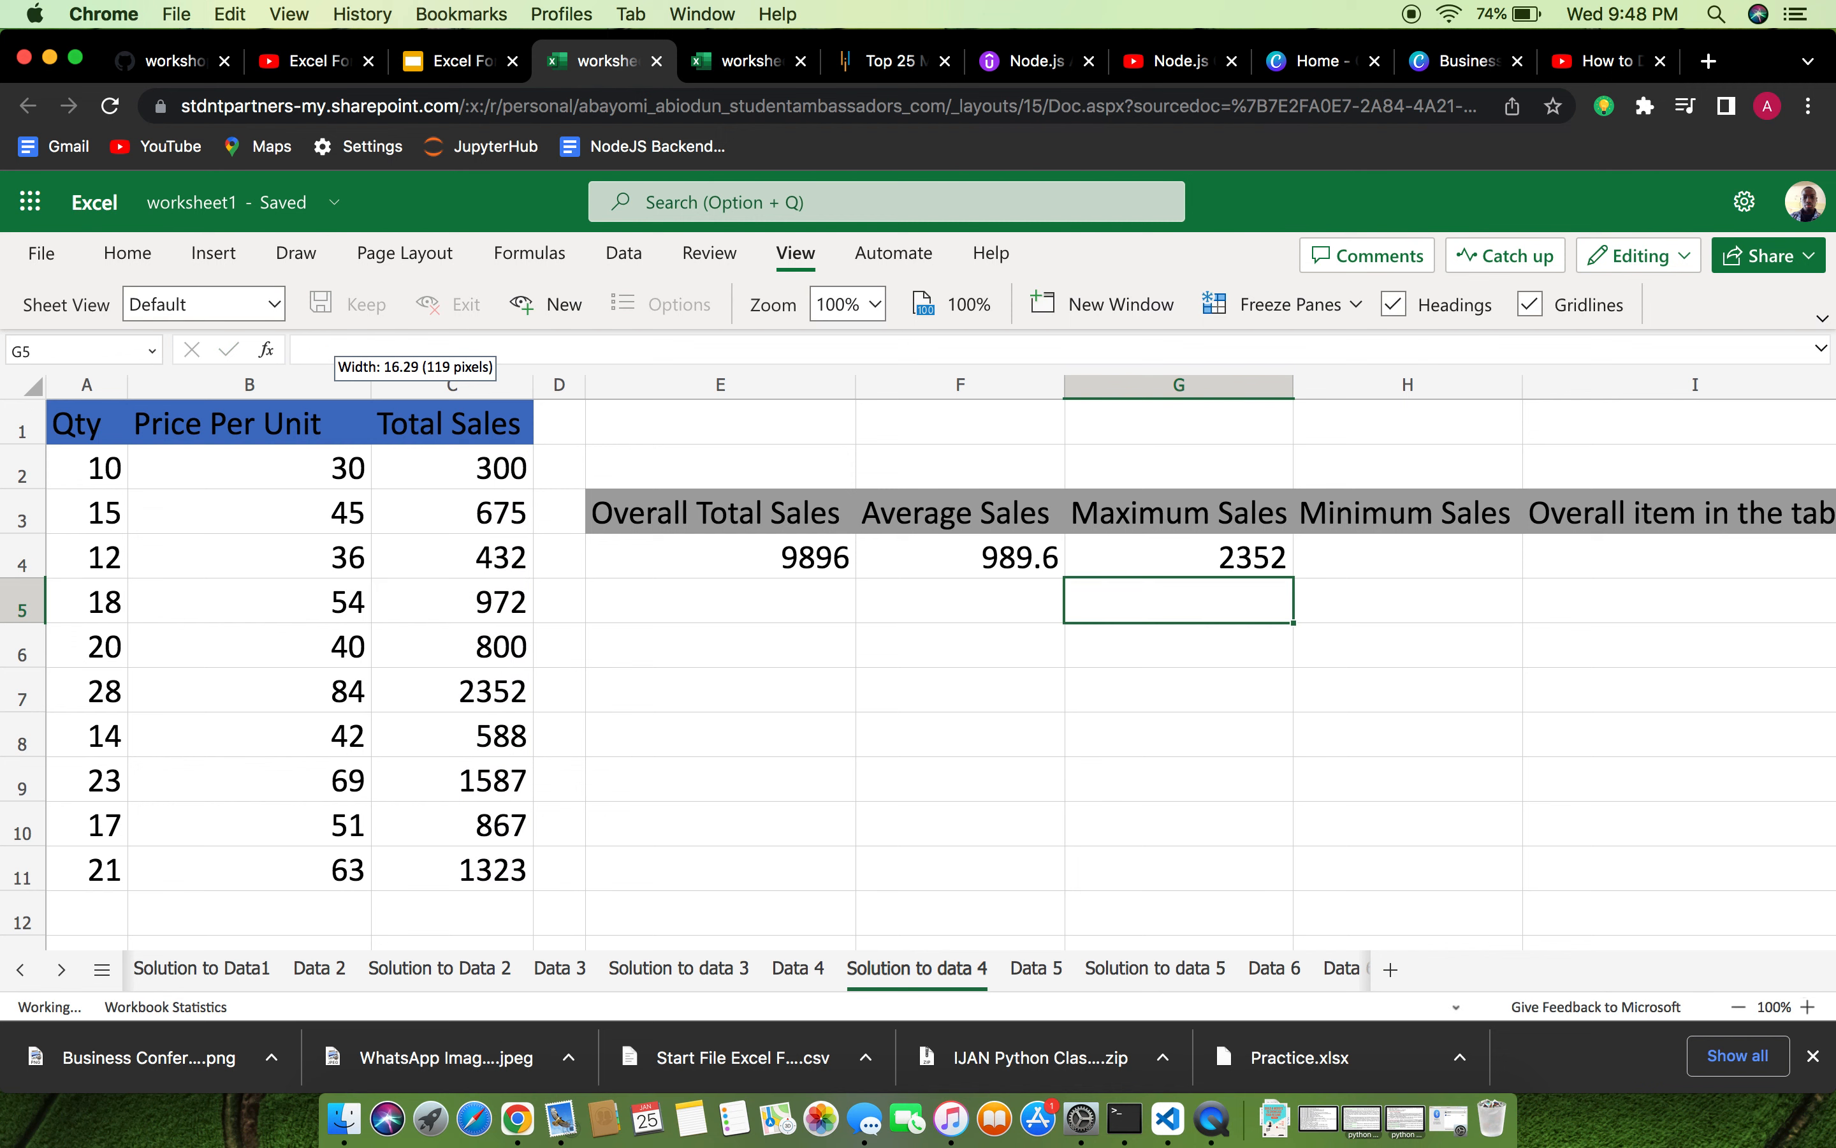
click(1232, 561)
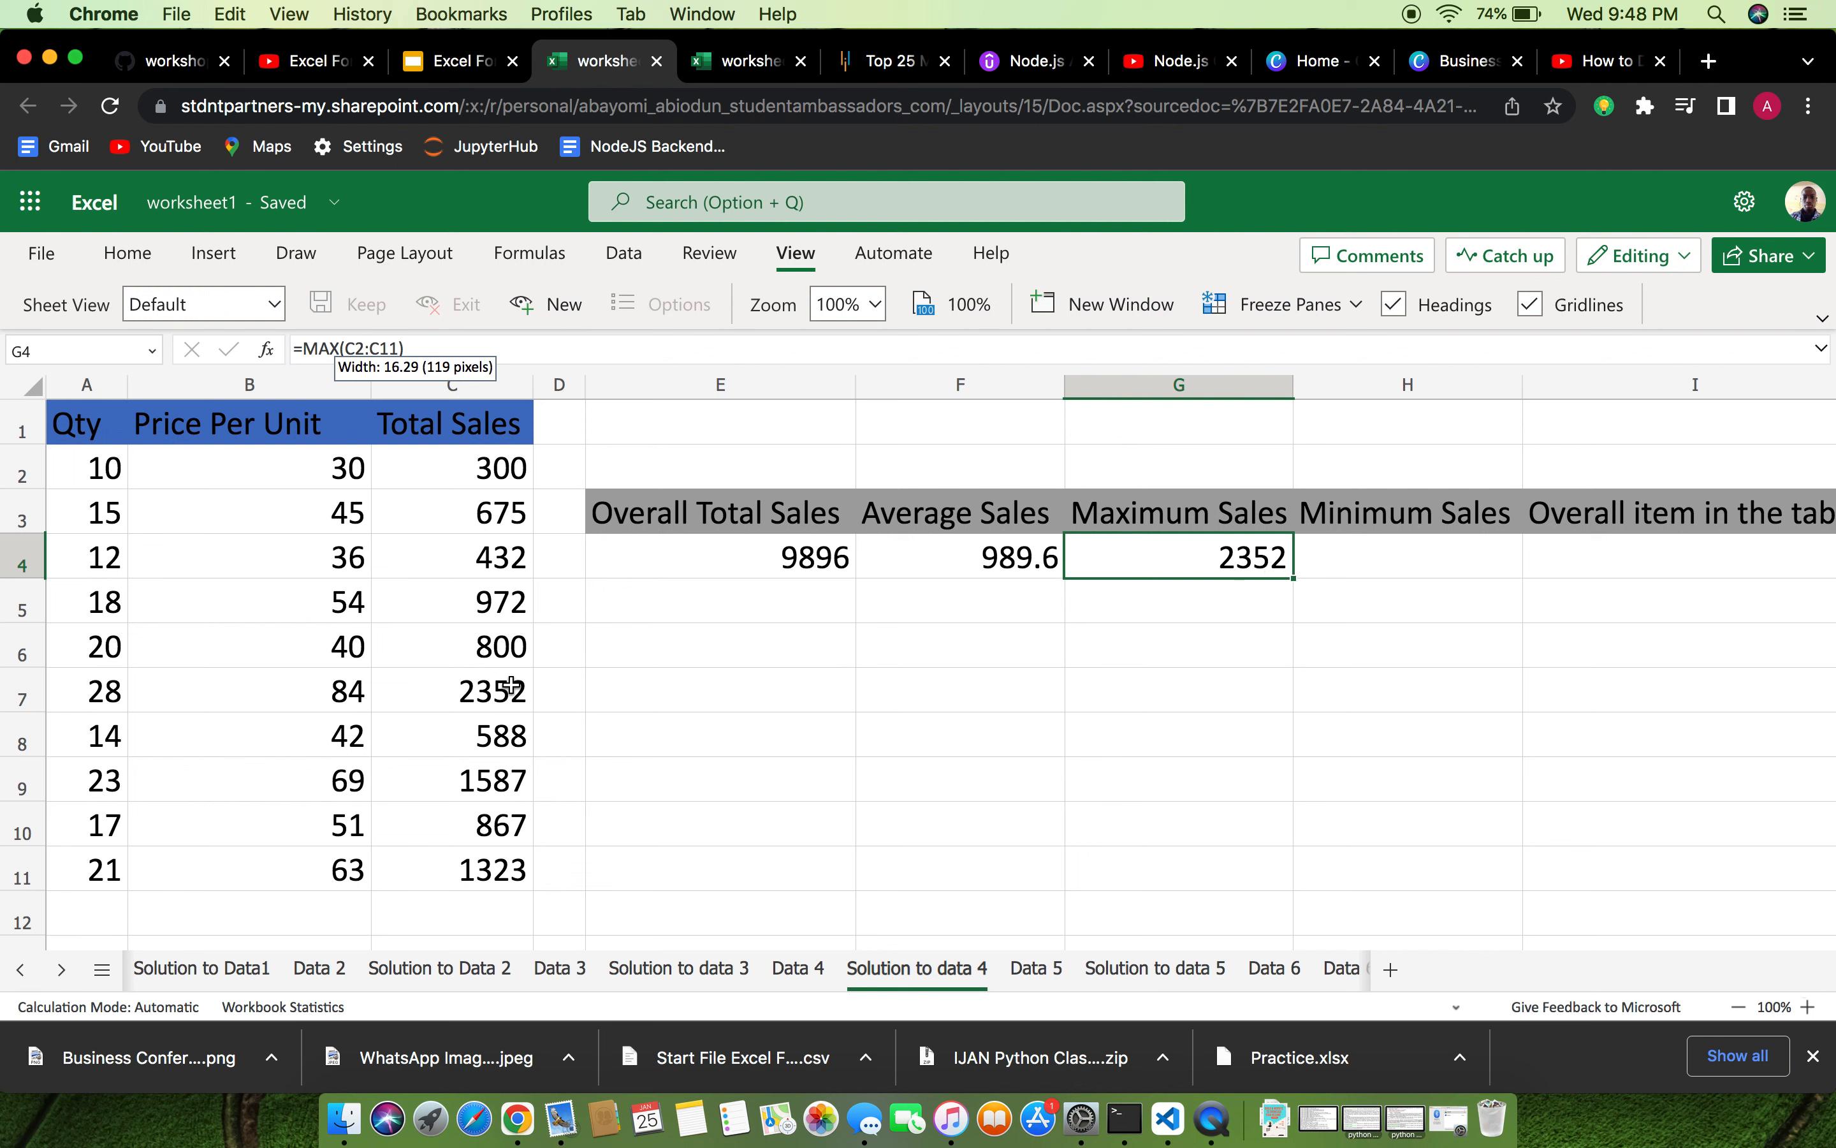
Calculate Minimum Sales in H4 with =MIN(C2:C11) and recheck the formula.
click(466, 698)
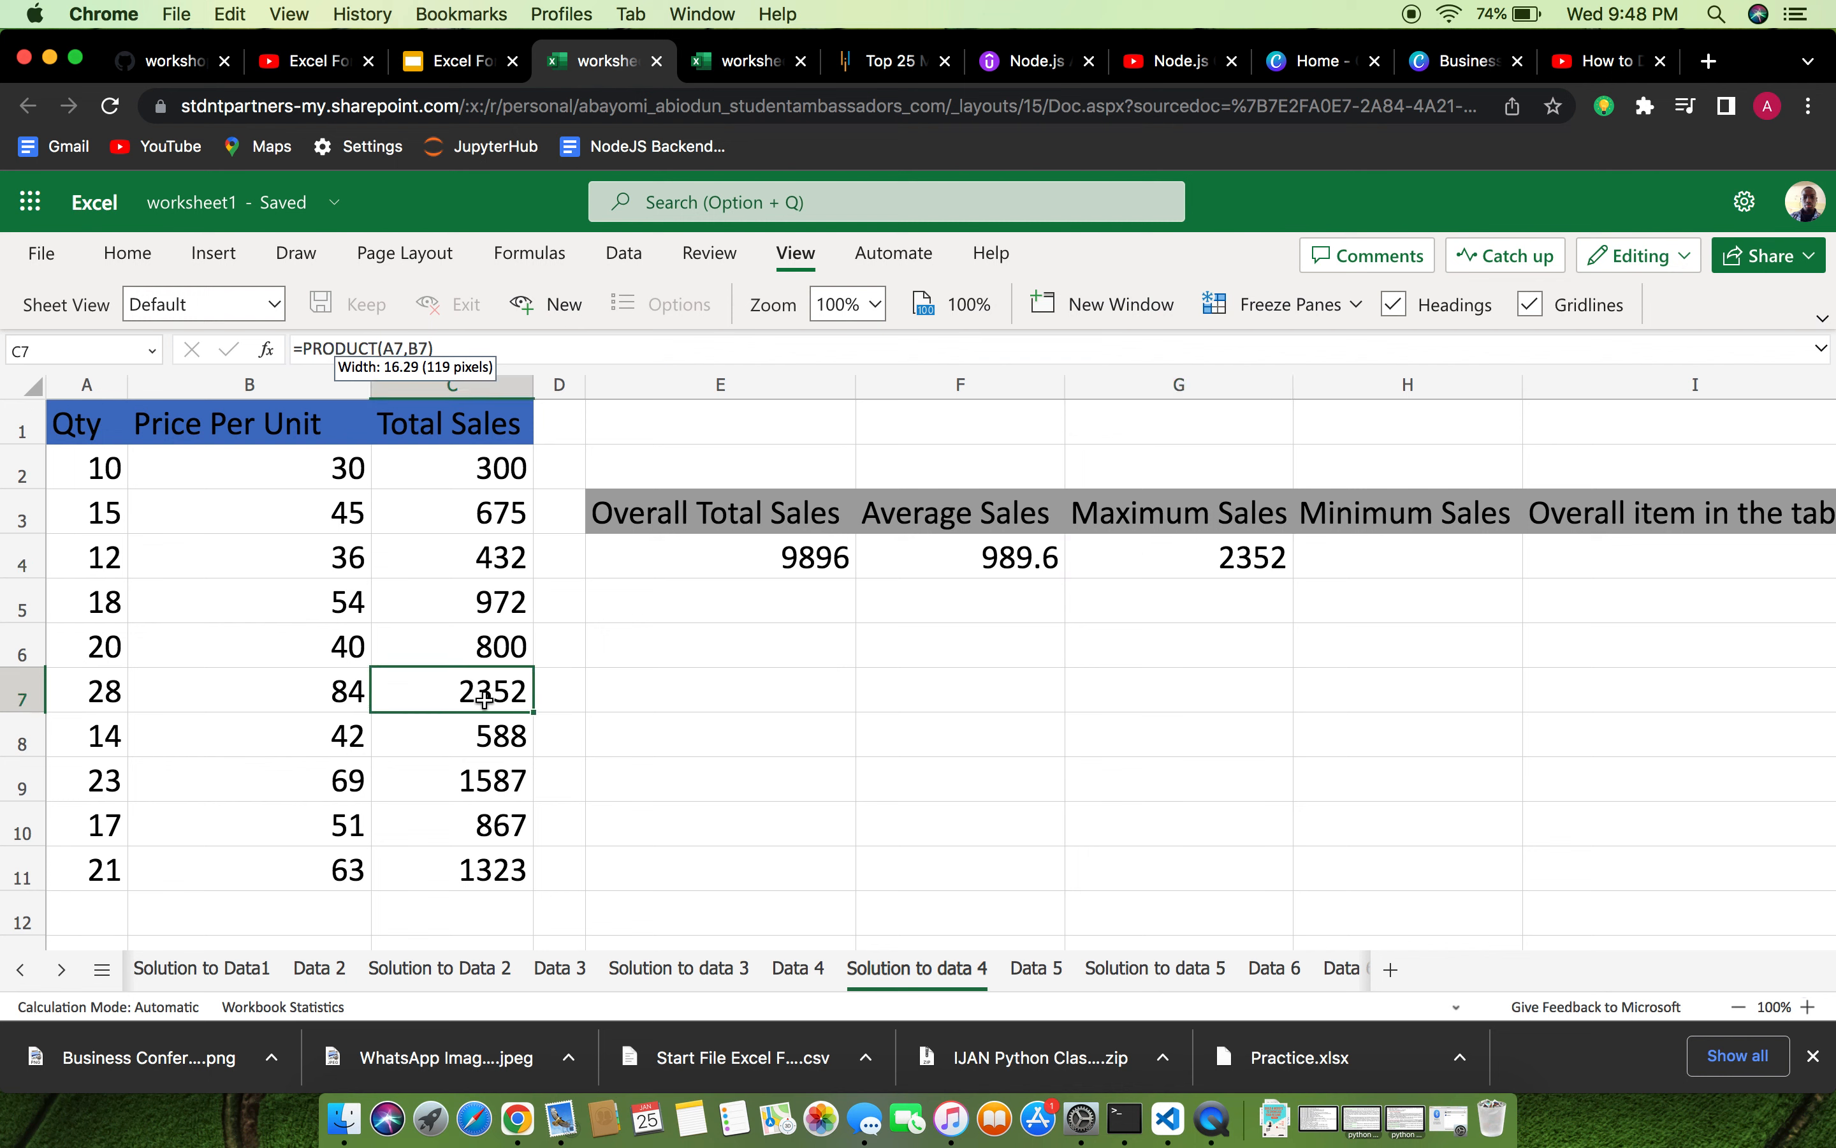
click(1412, 561)
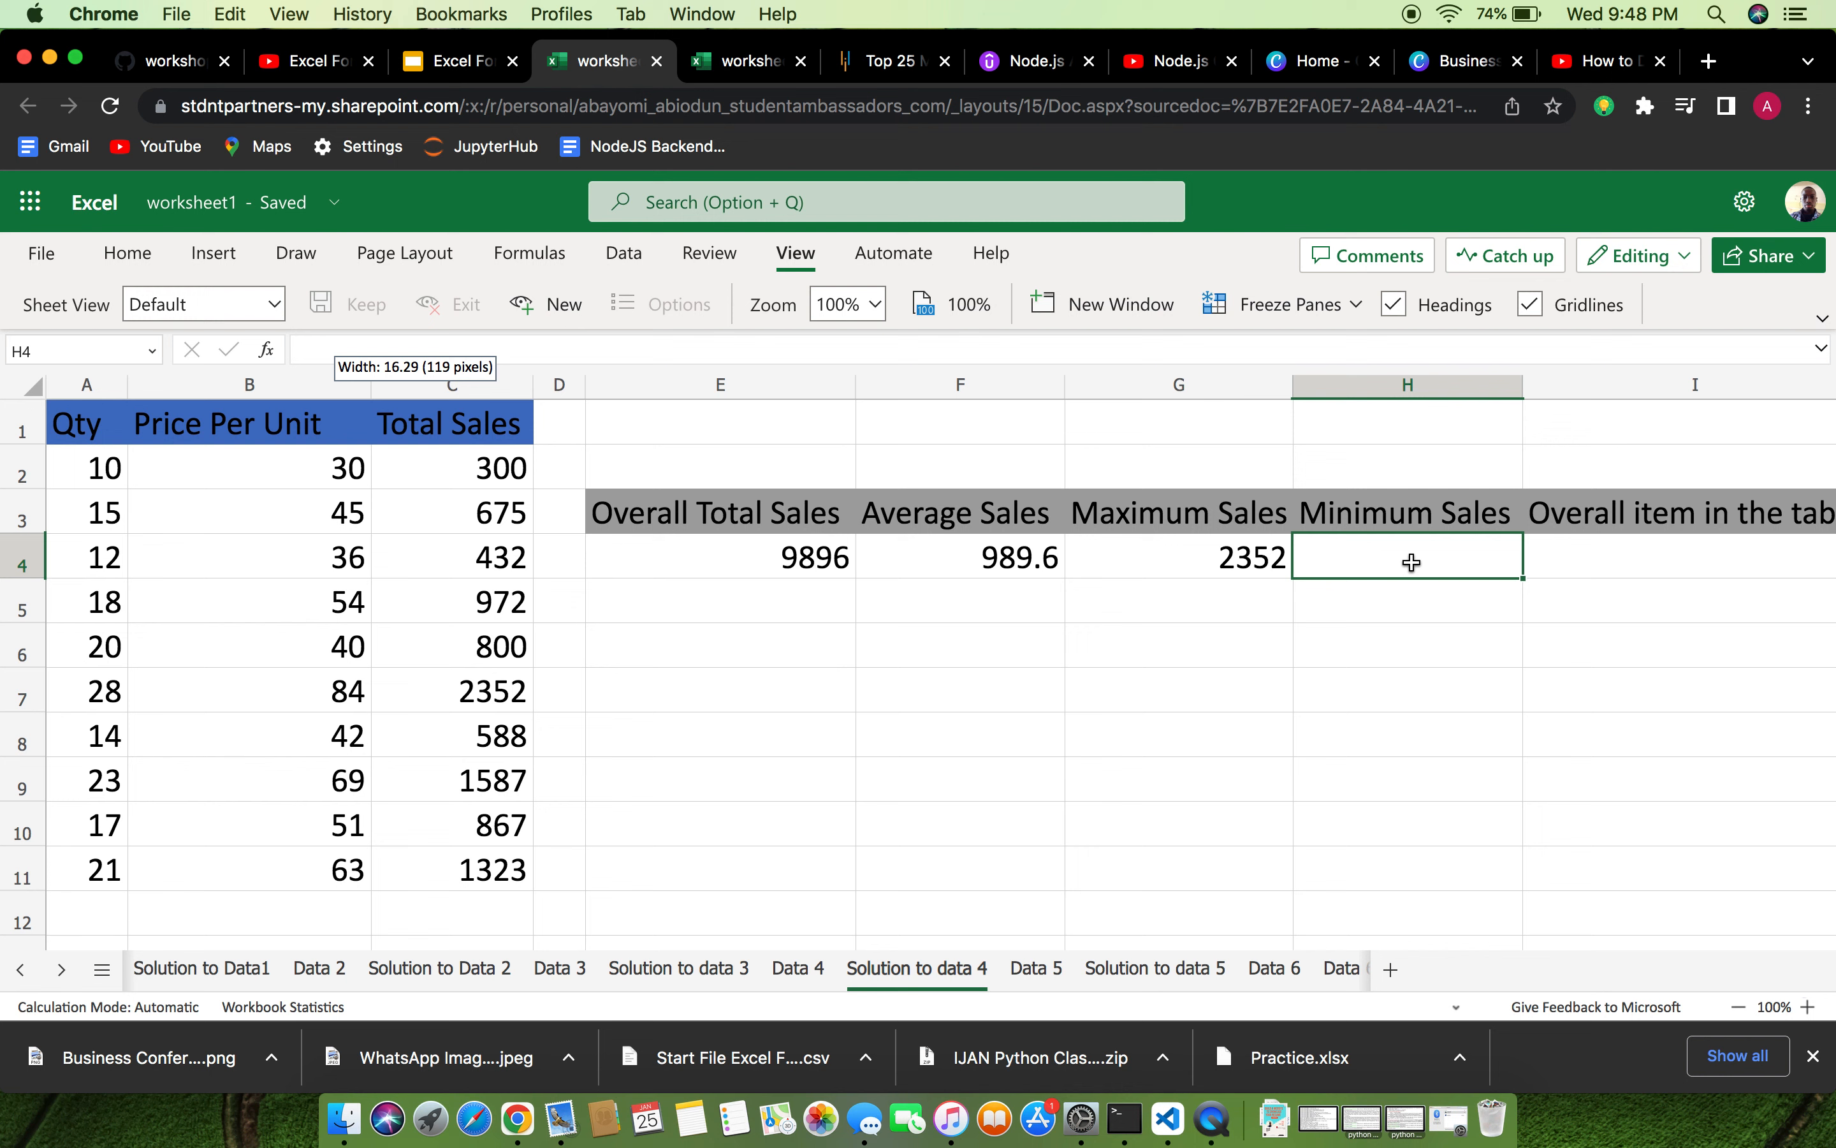
text(=M)
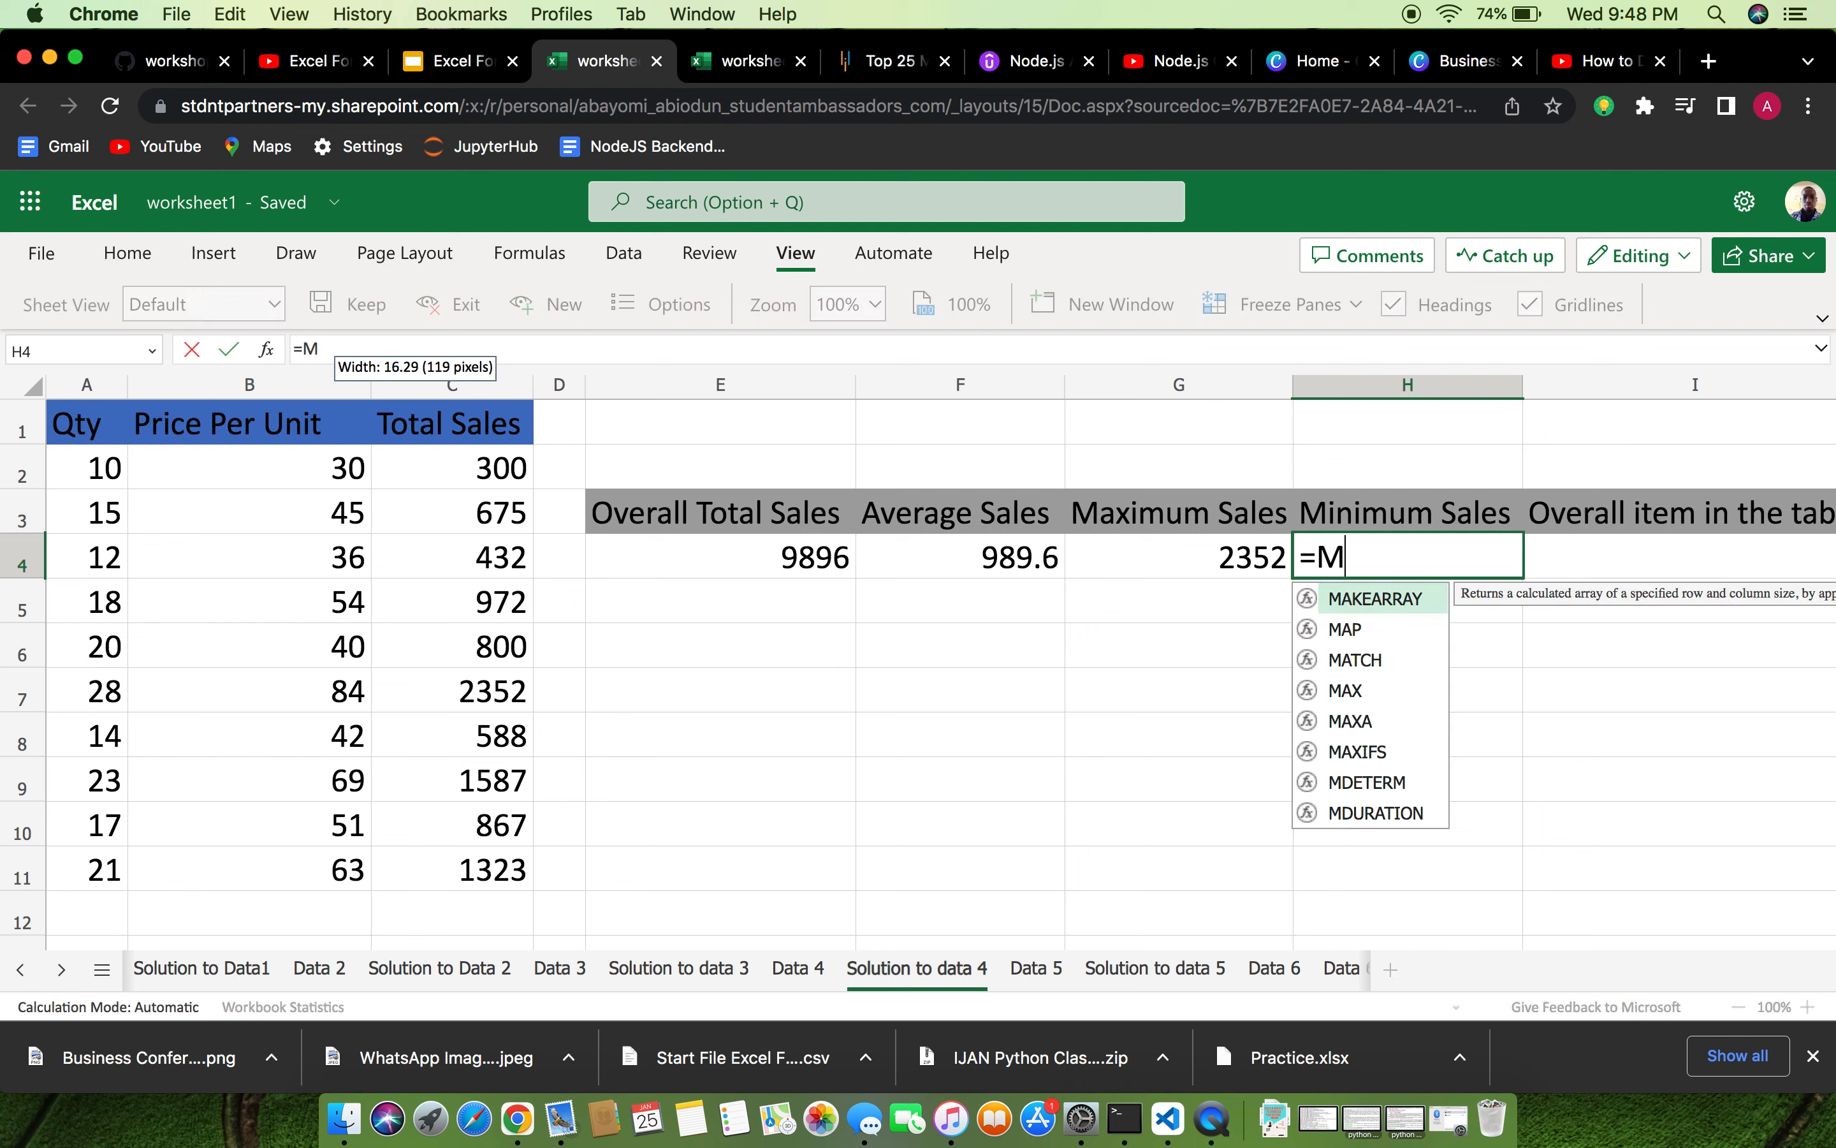
text(IN)
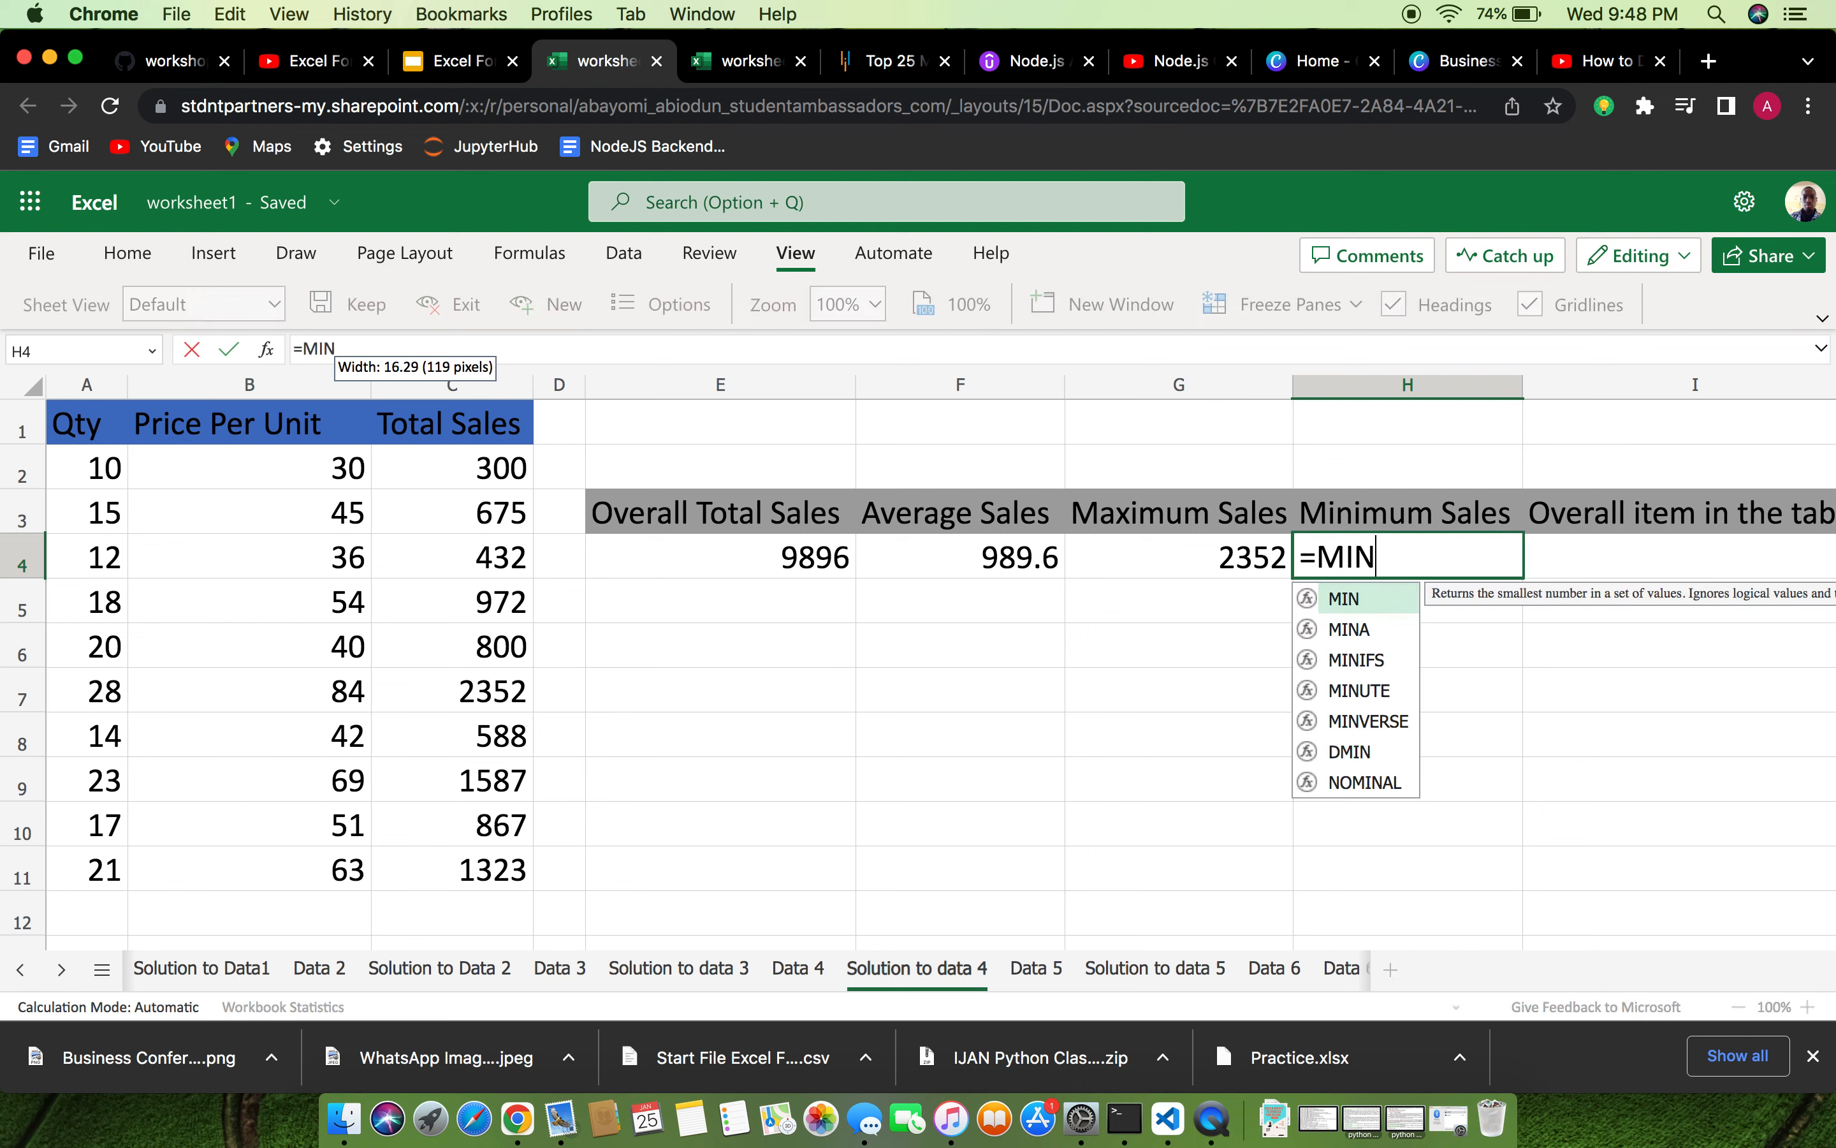
text((C2)
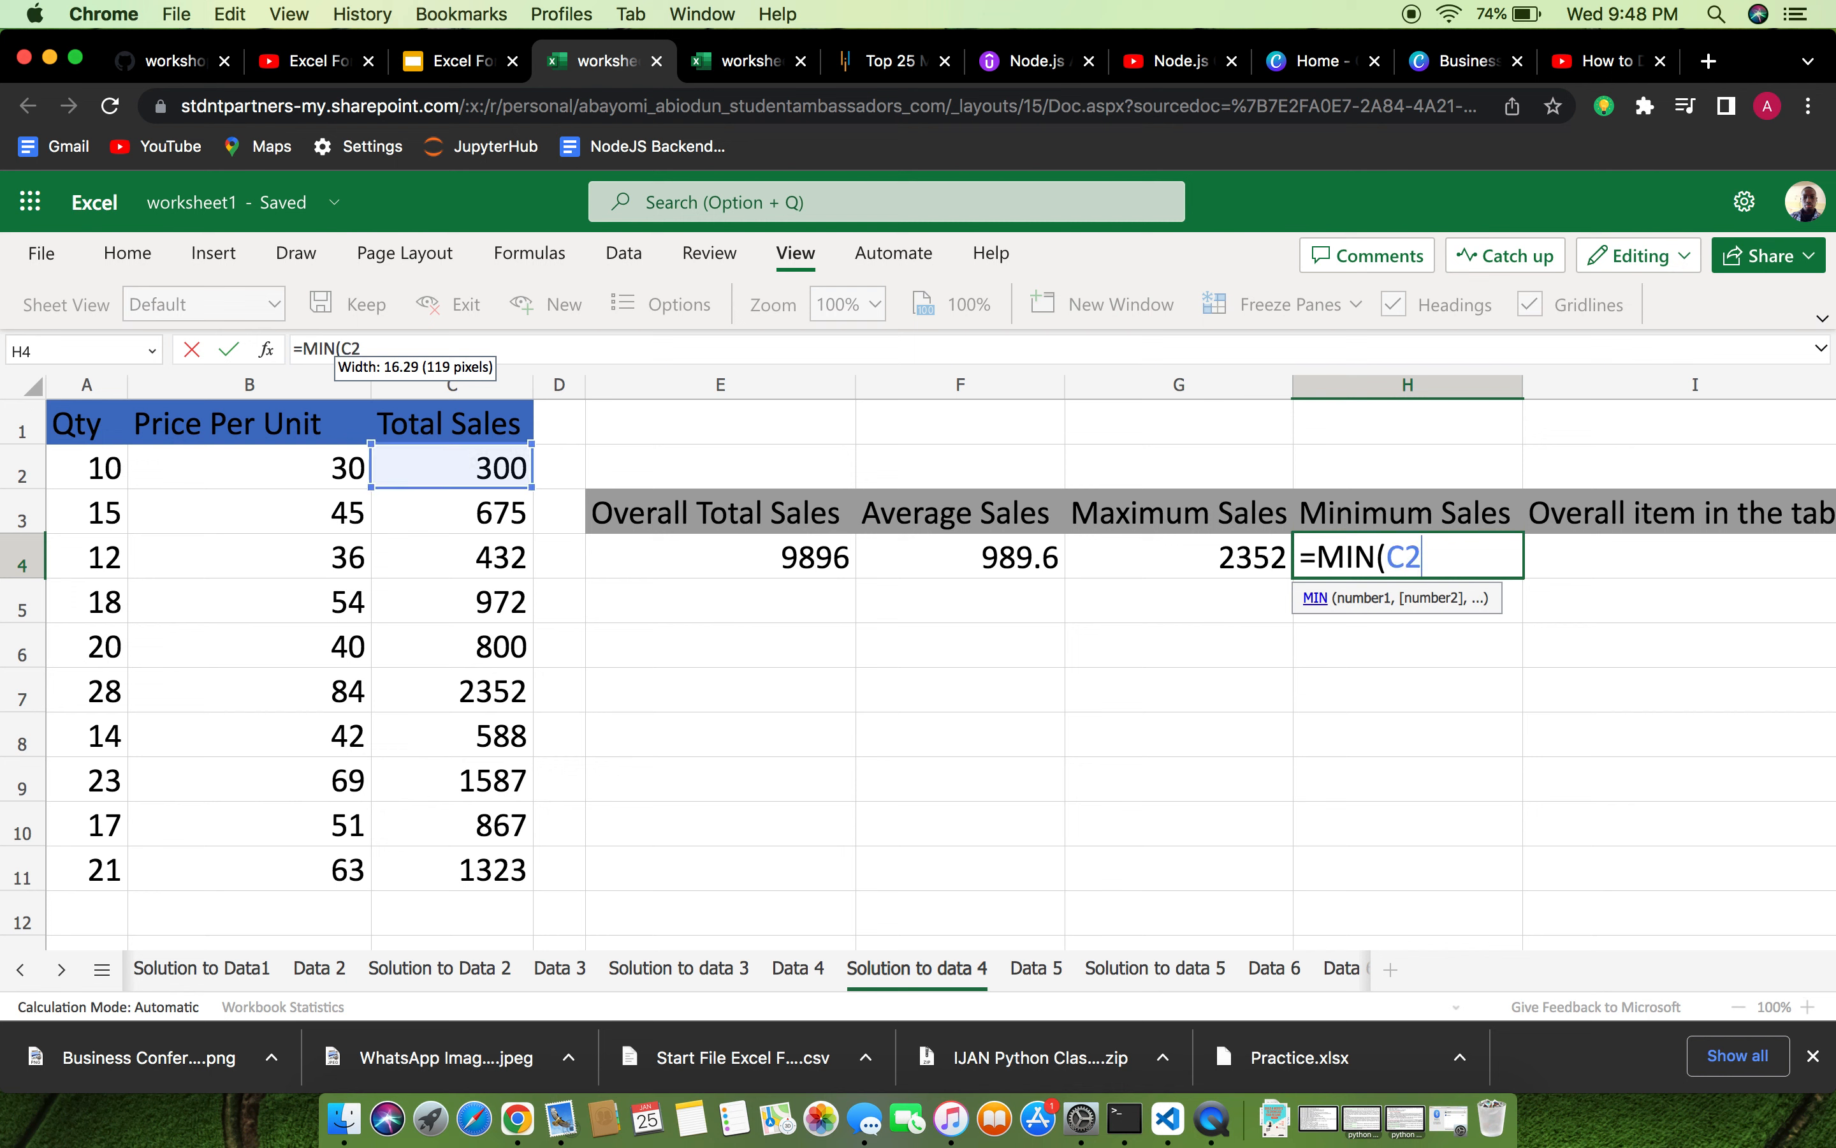
text(:C11))
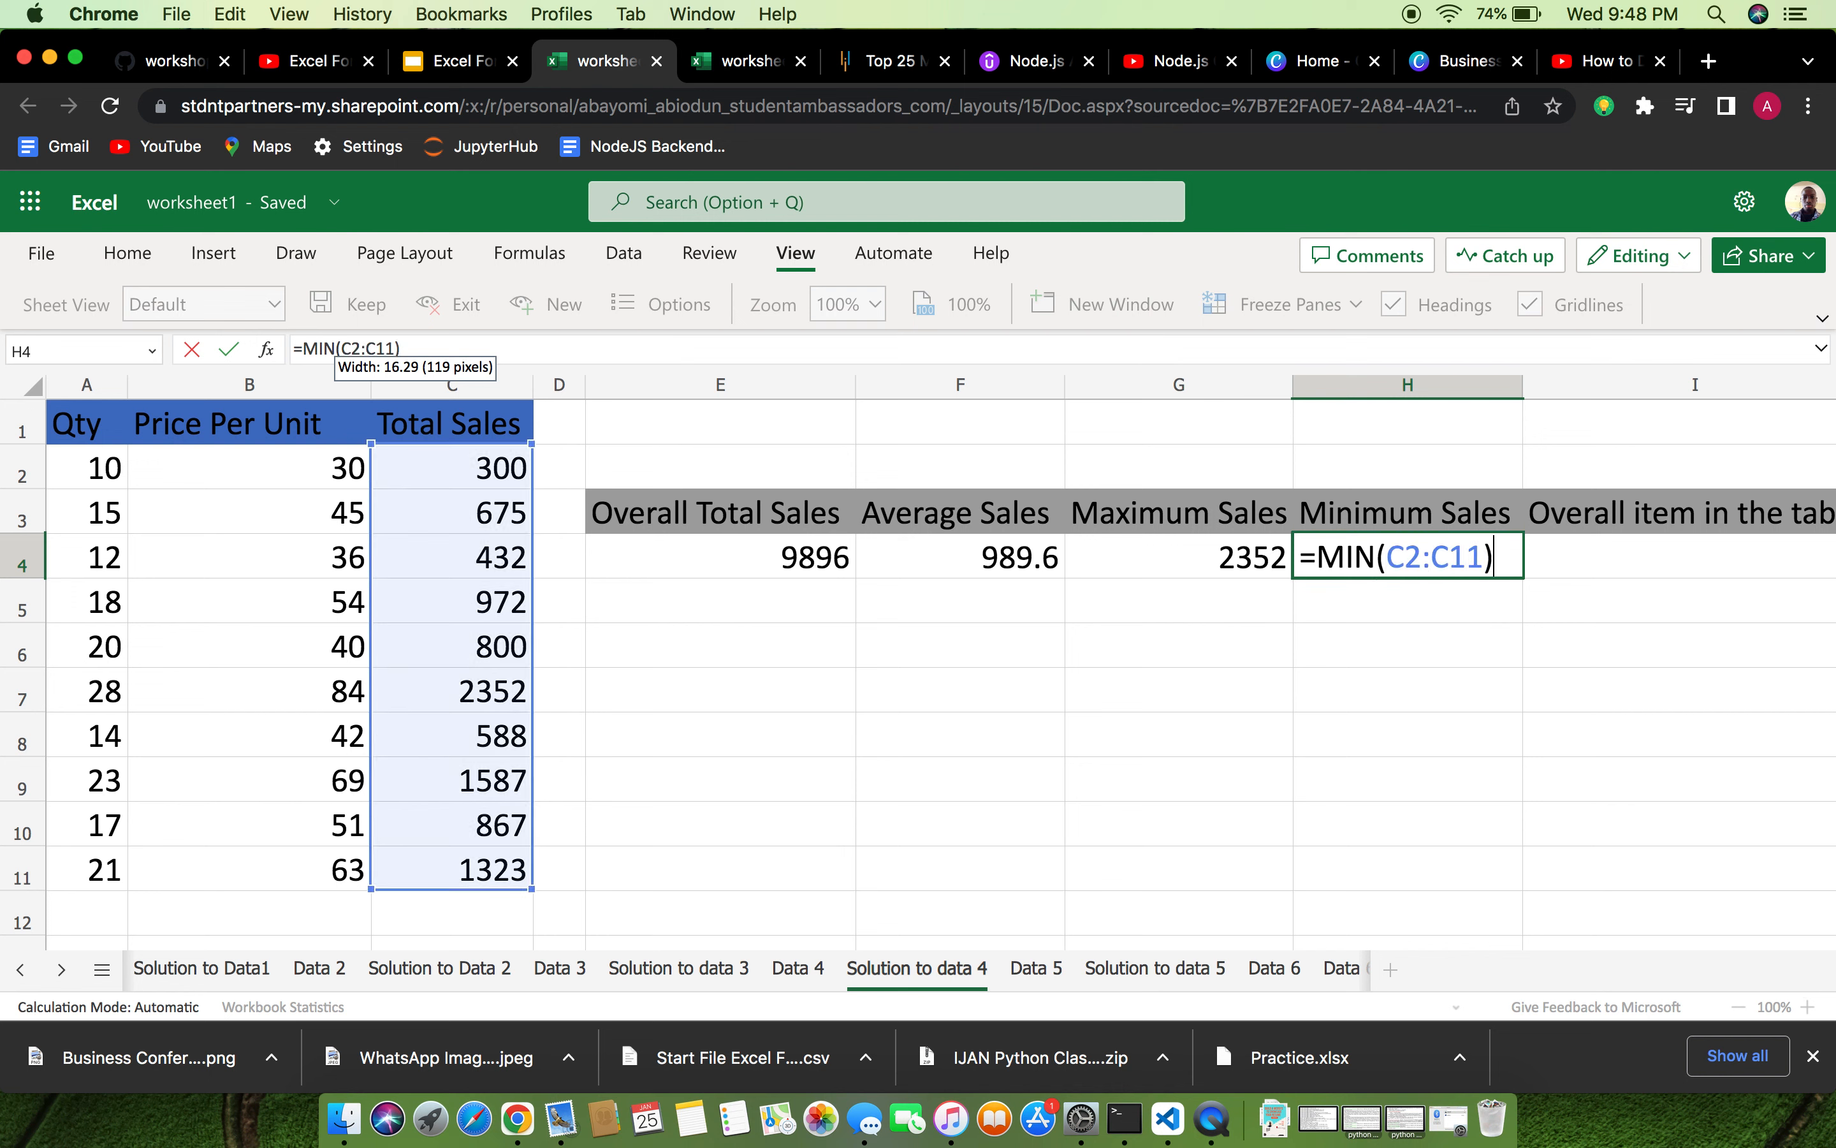
key(Return)
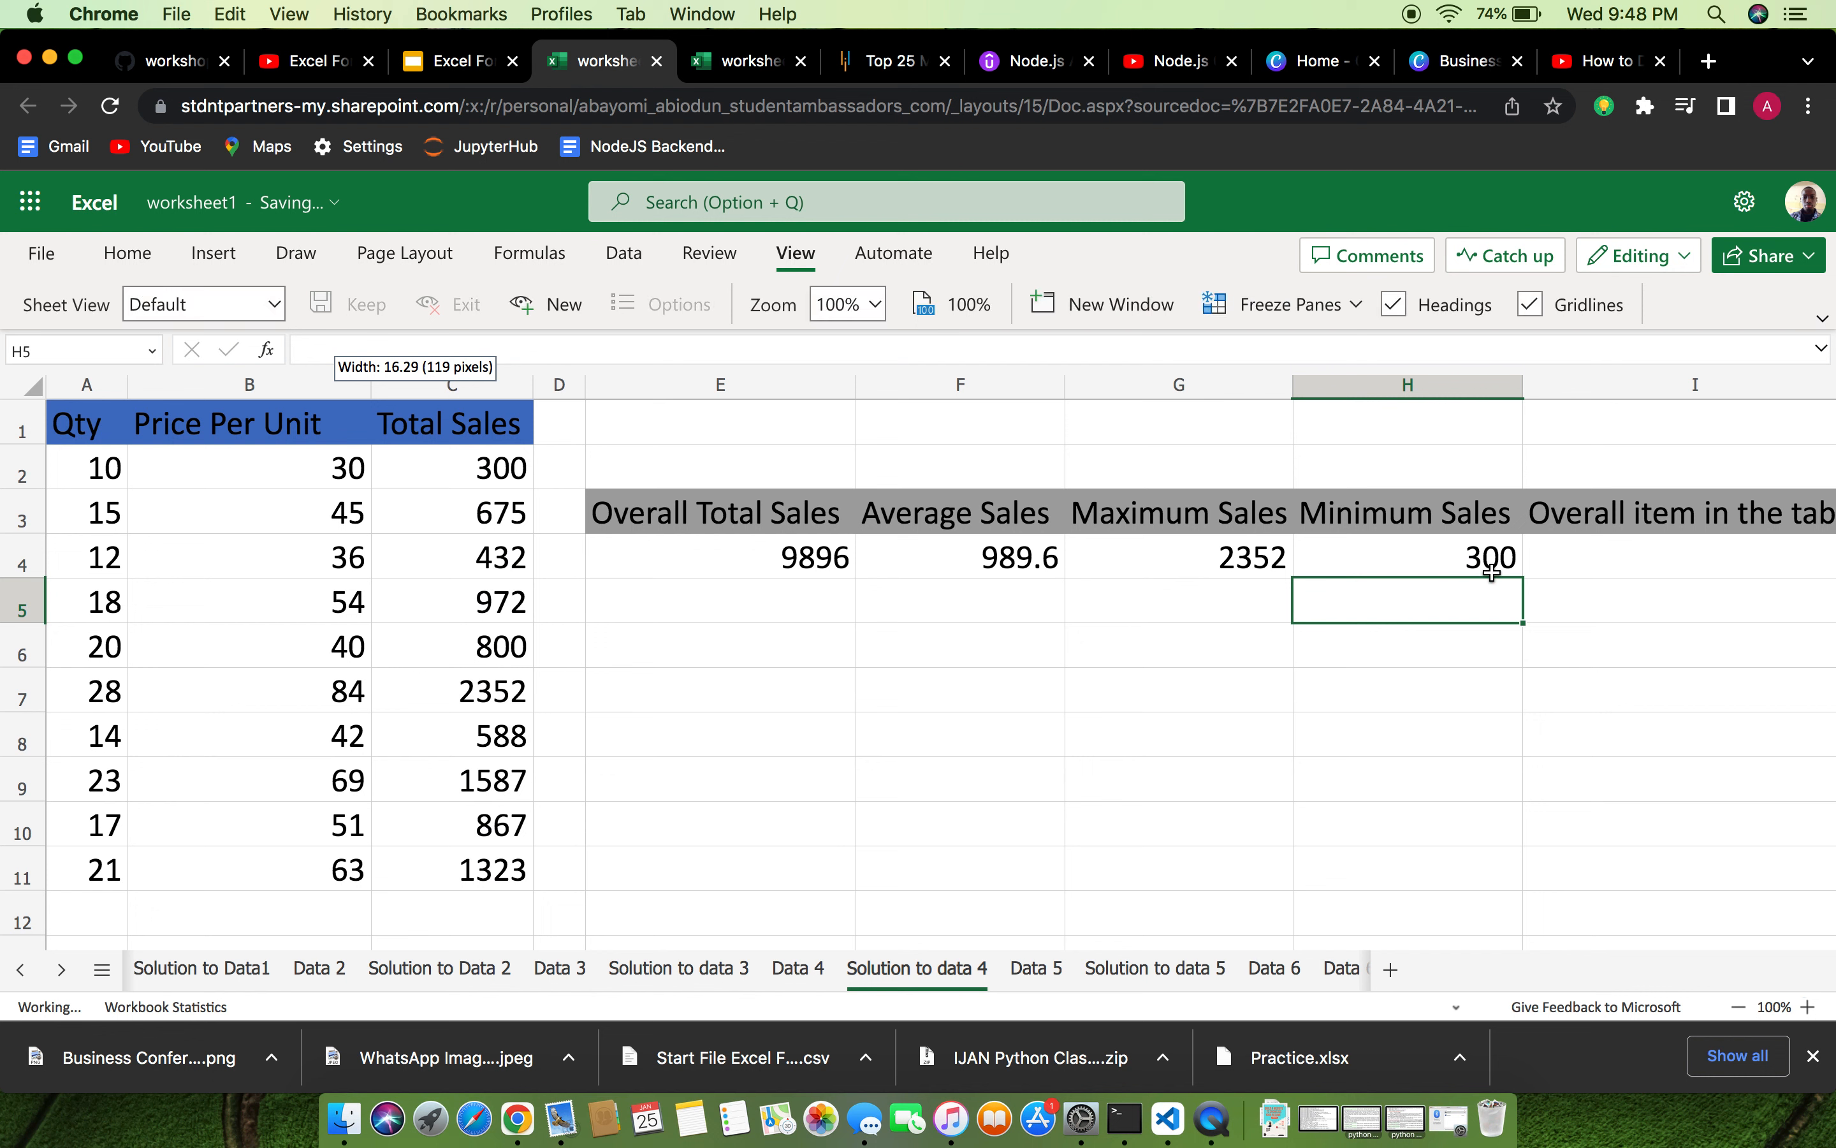
click(1508, 554)
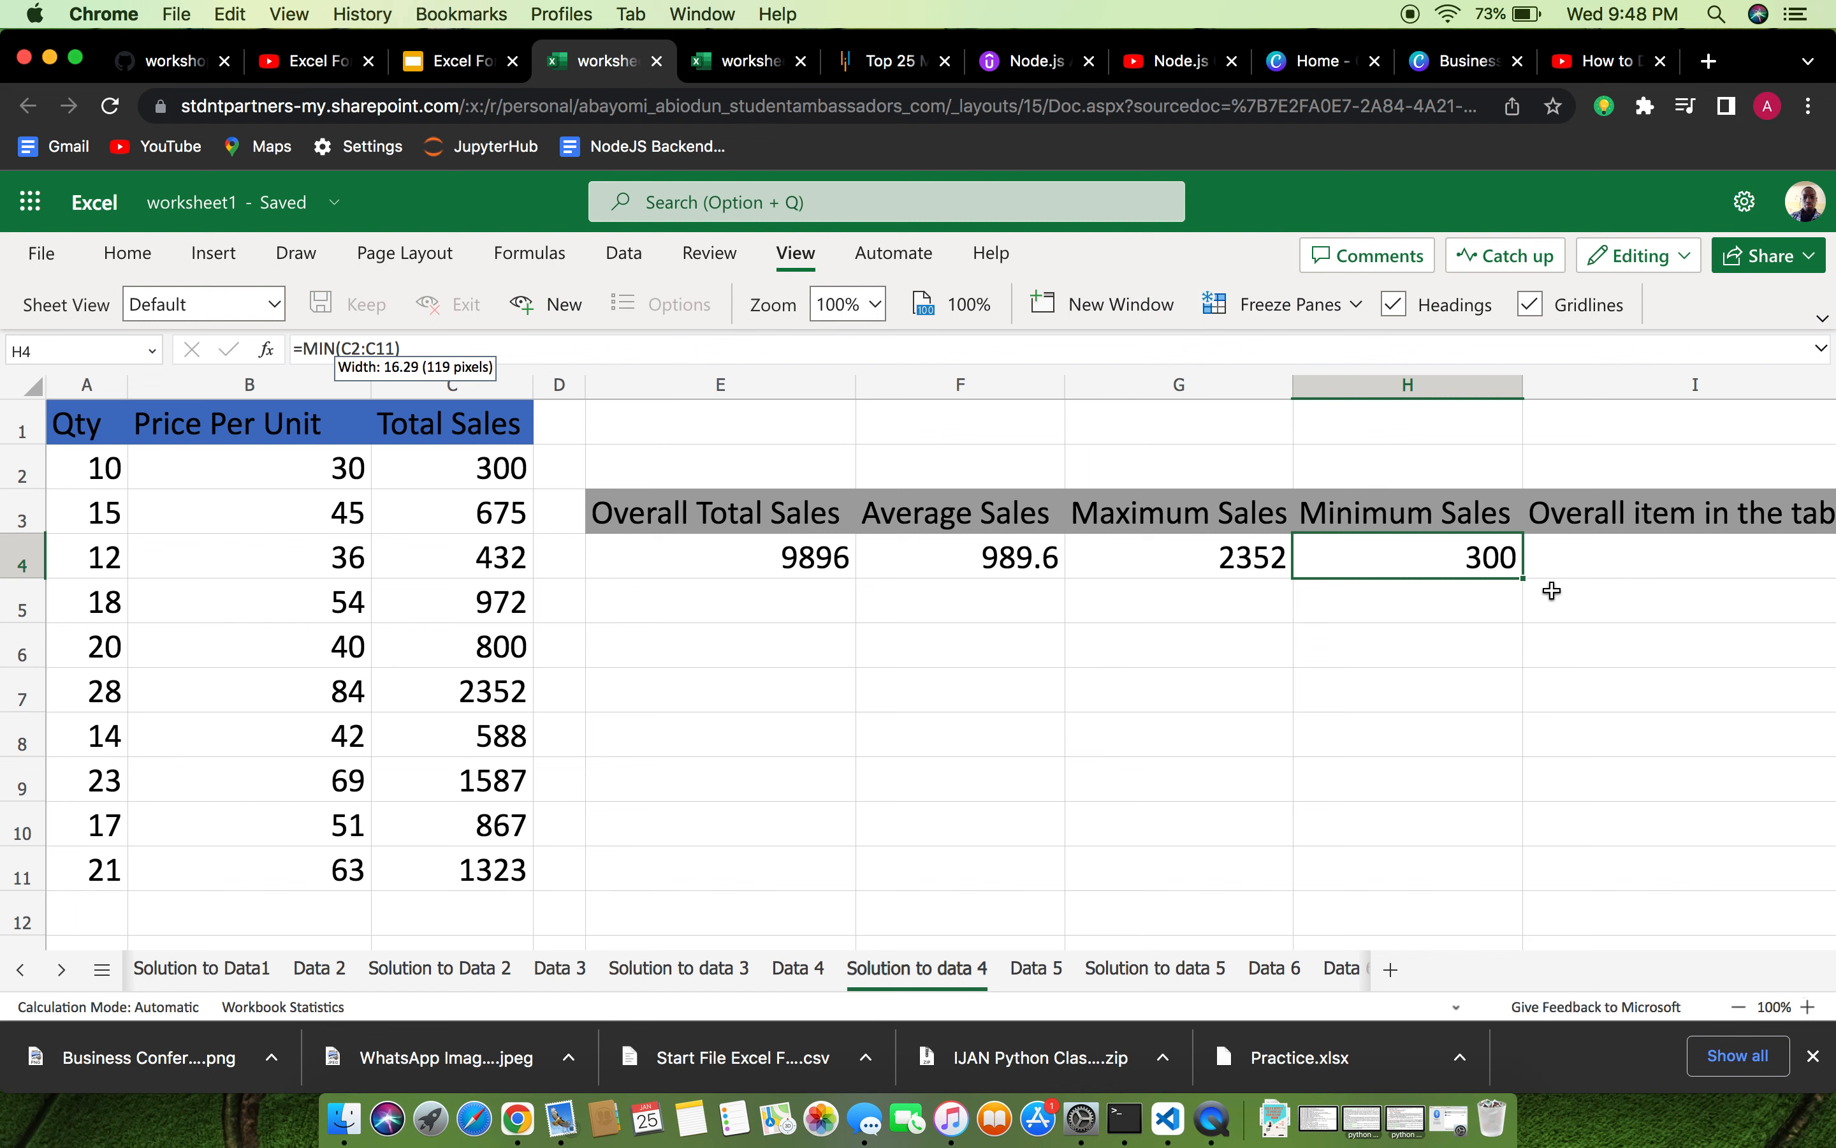
Enter =COUNT(A2:C11) in I4 under Overall item in the table.
click(1675, 569)
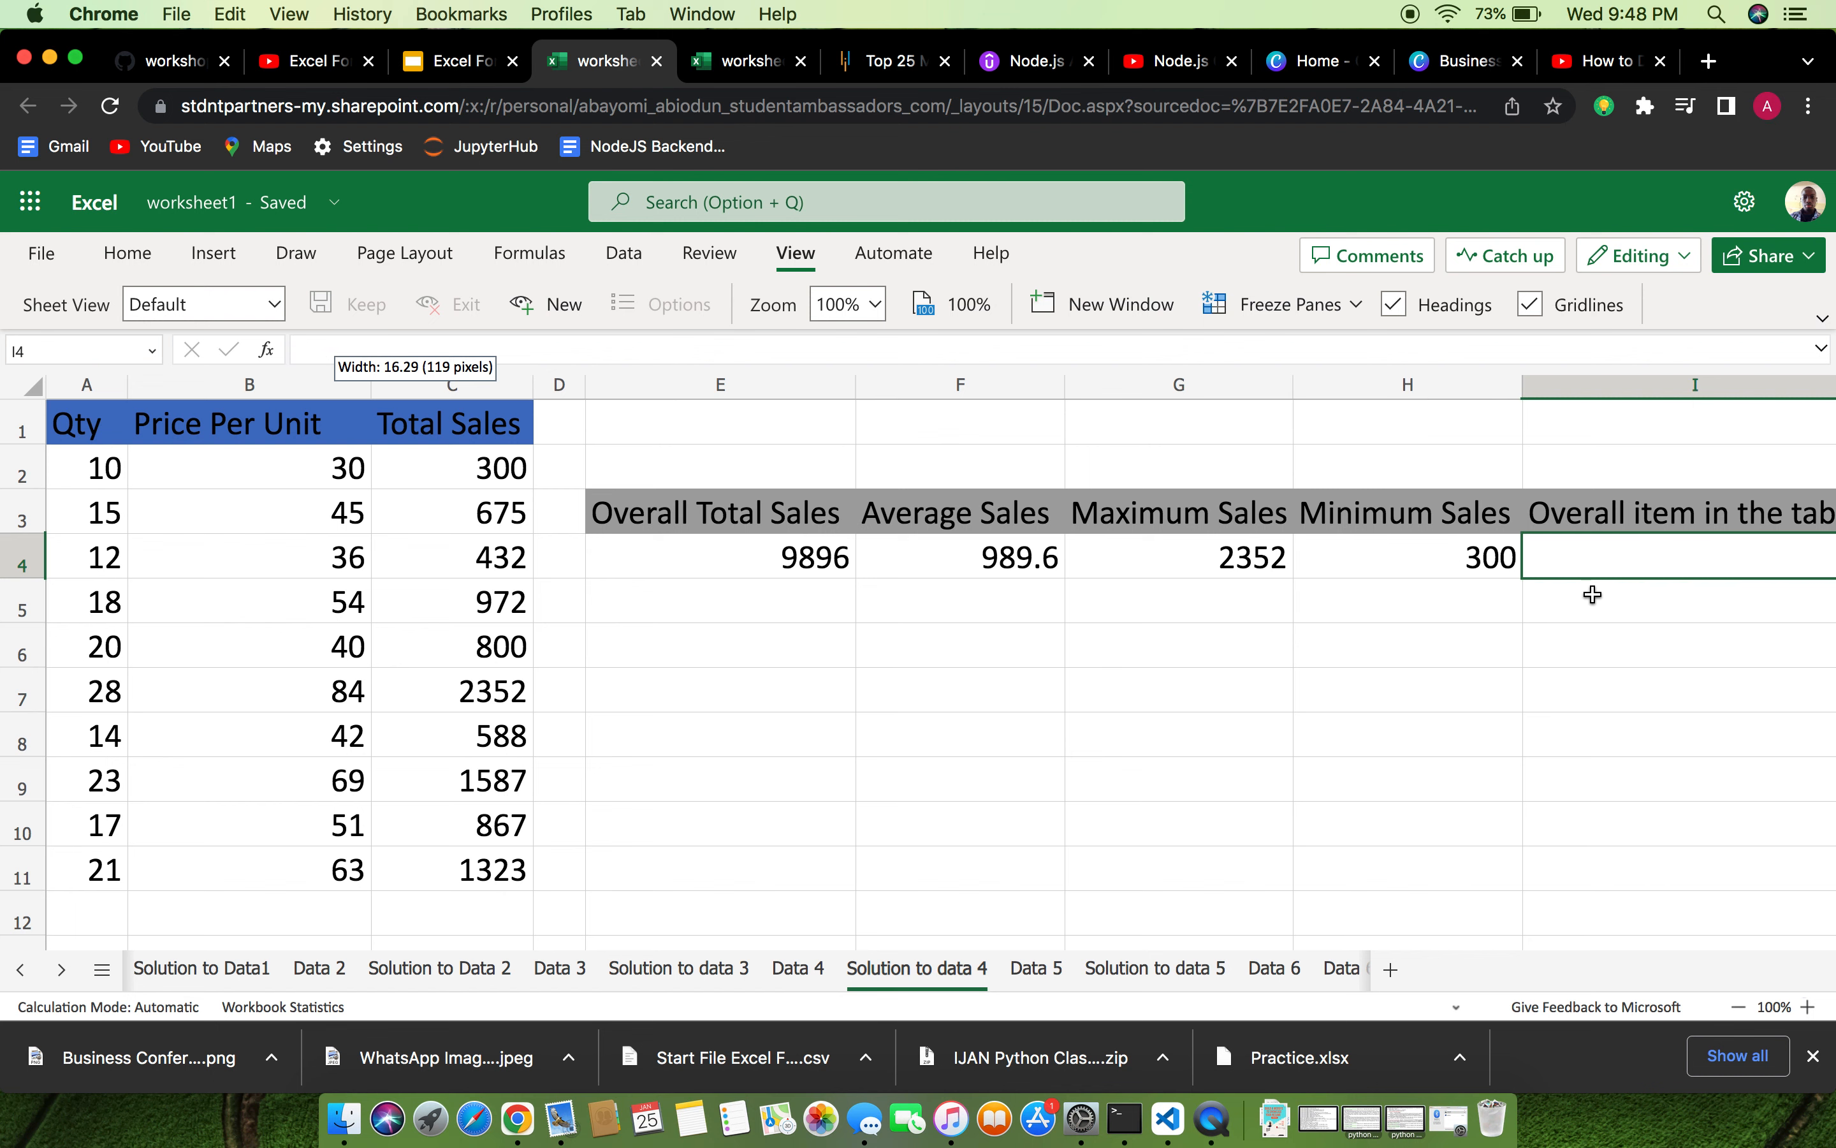
key(Right)
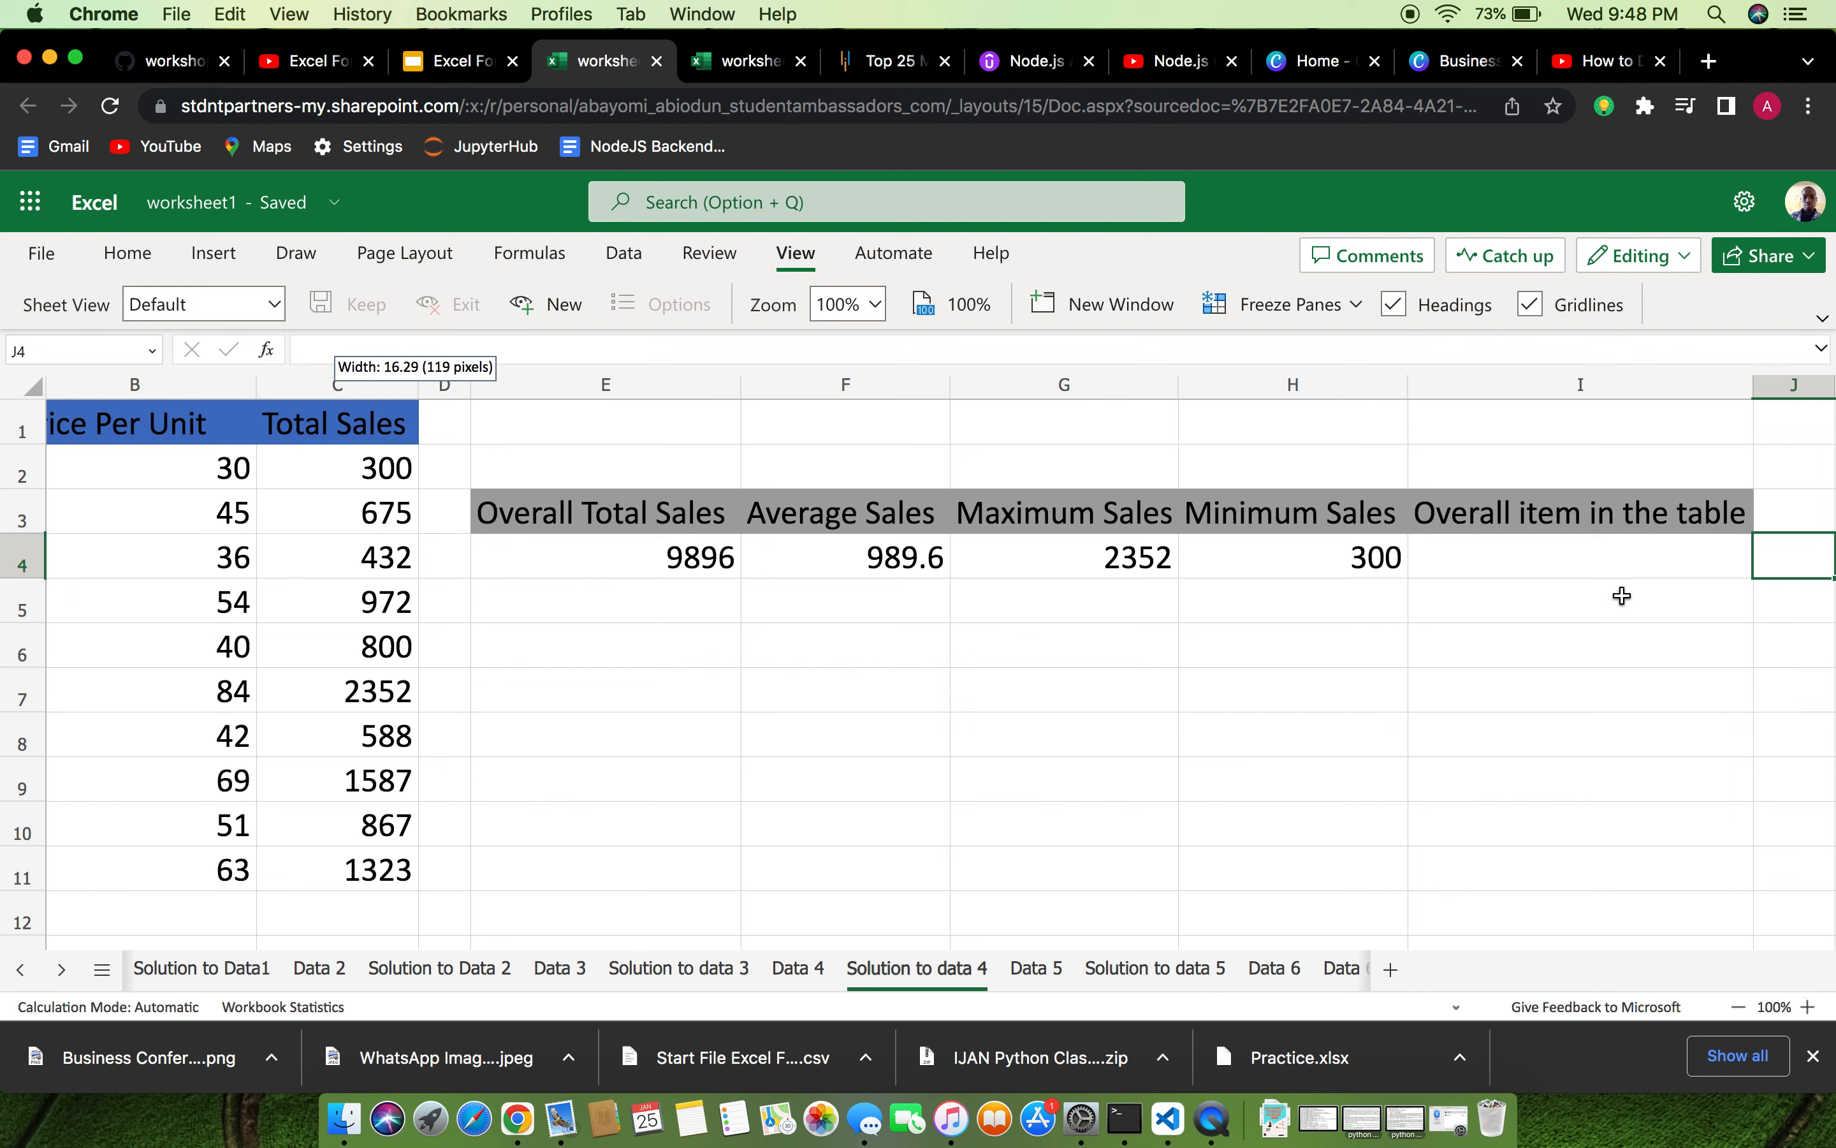
click(1597, 567)
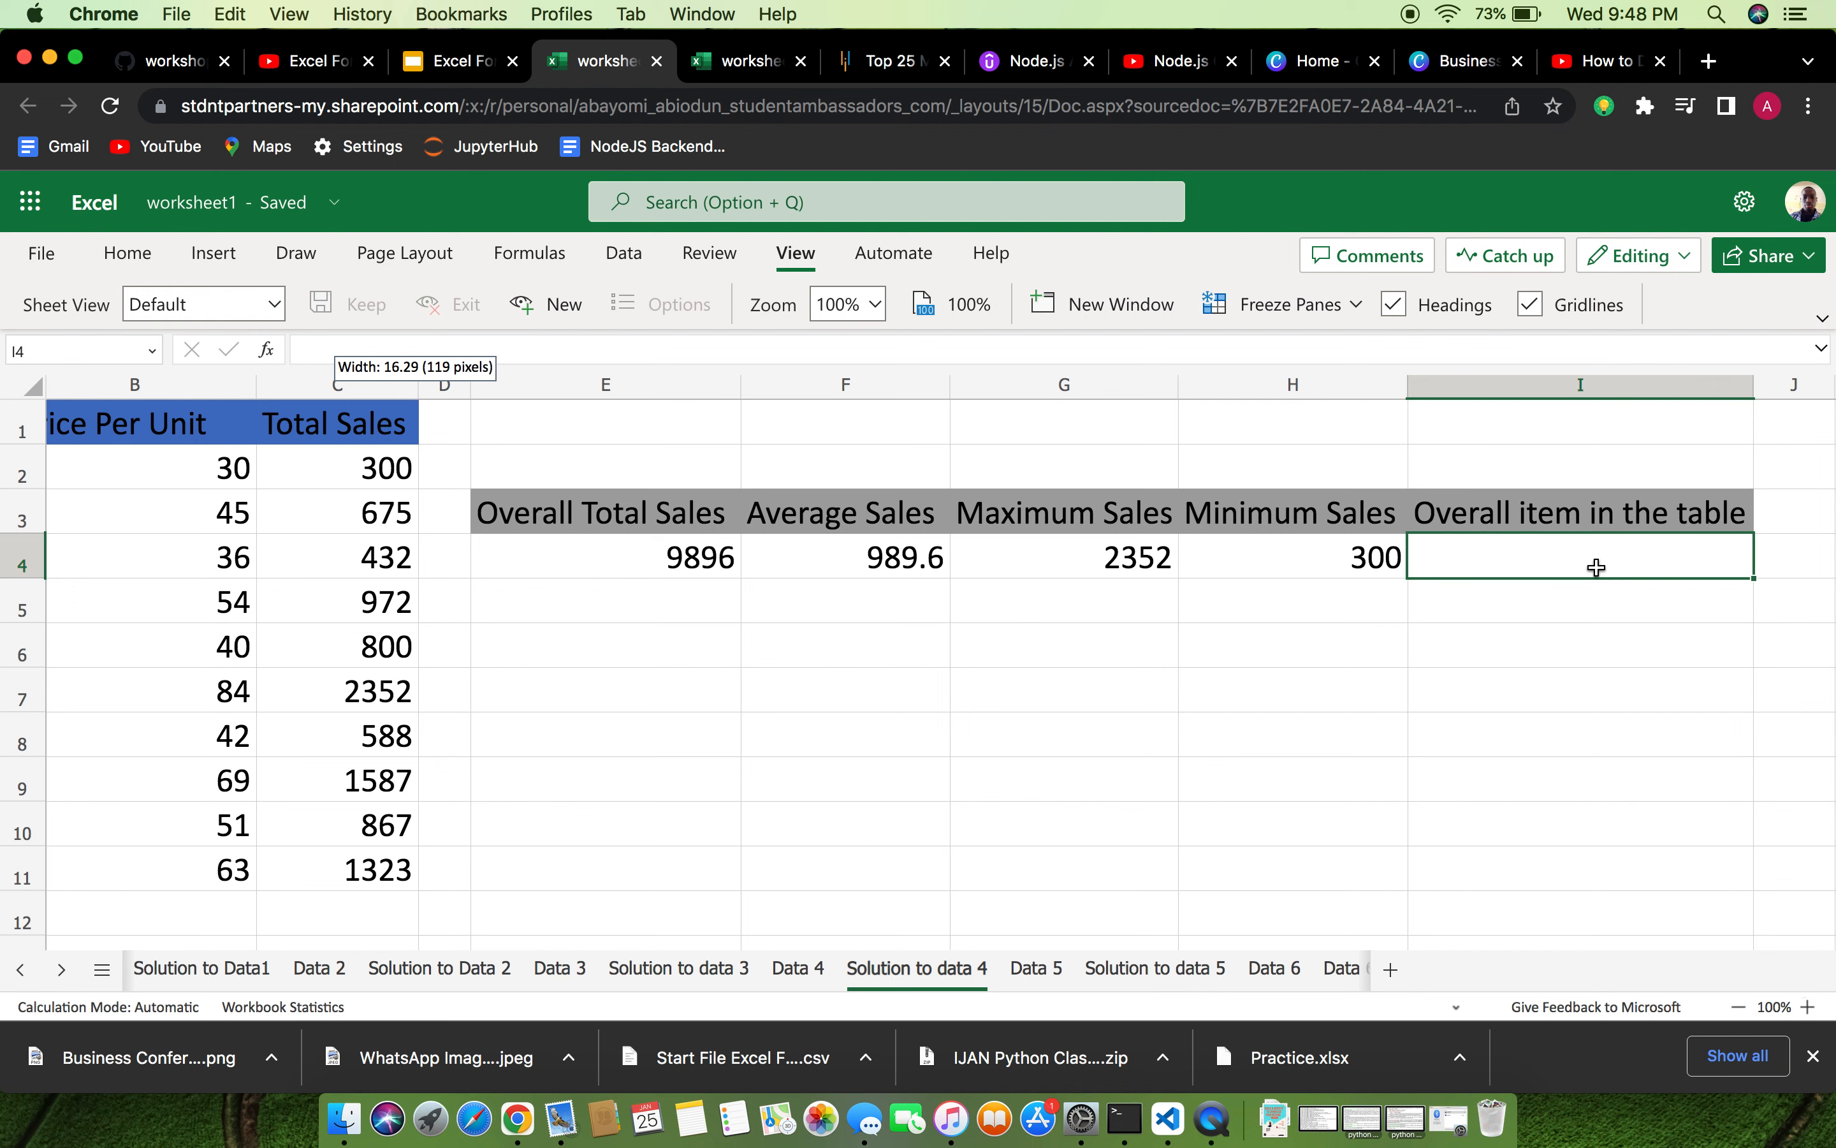
text(C)
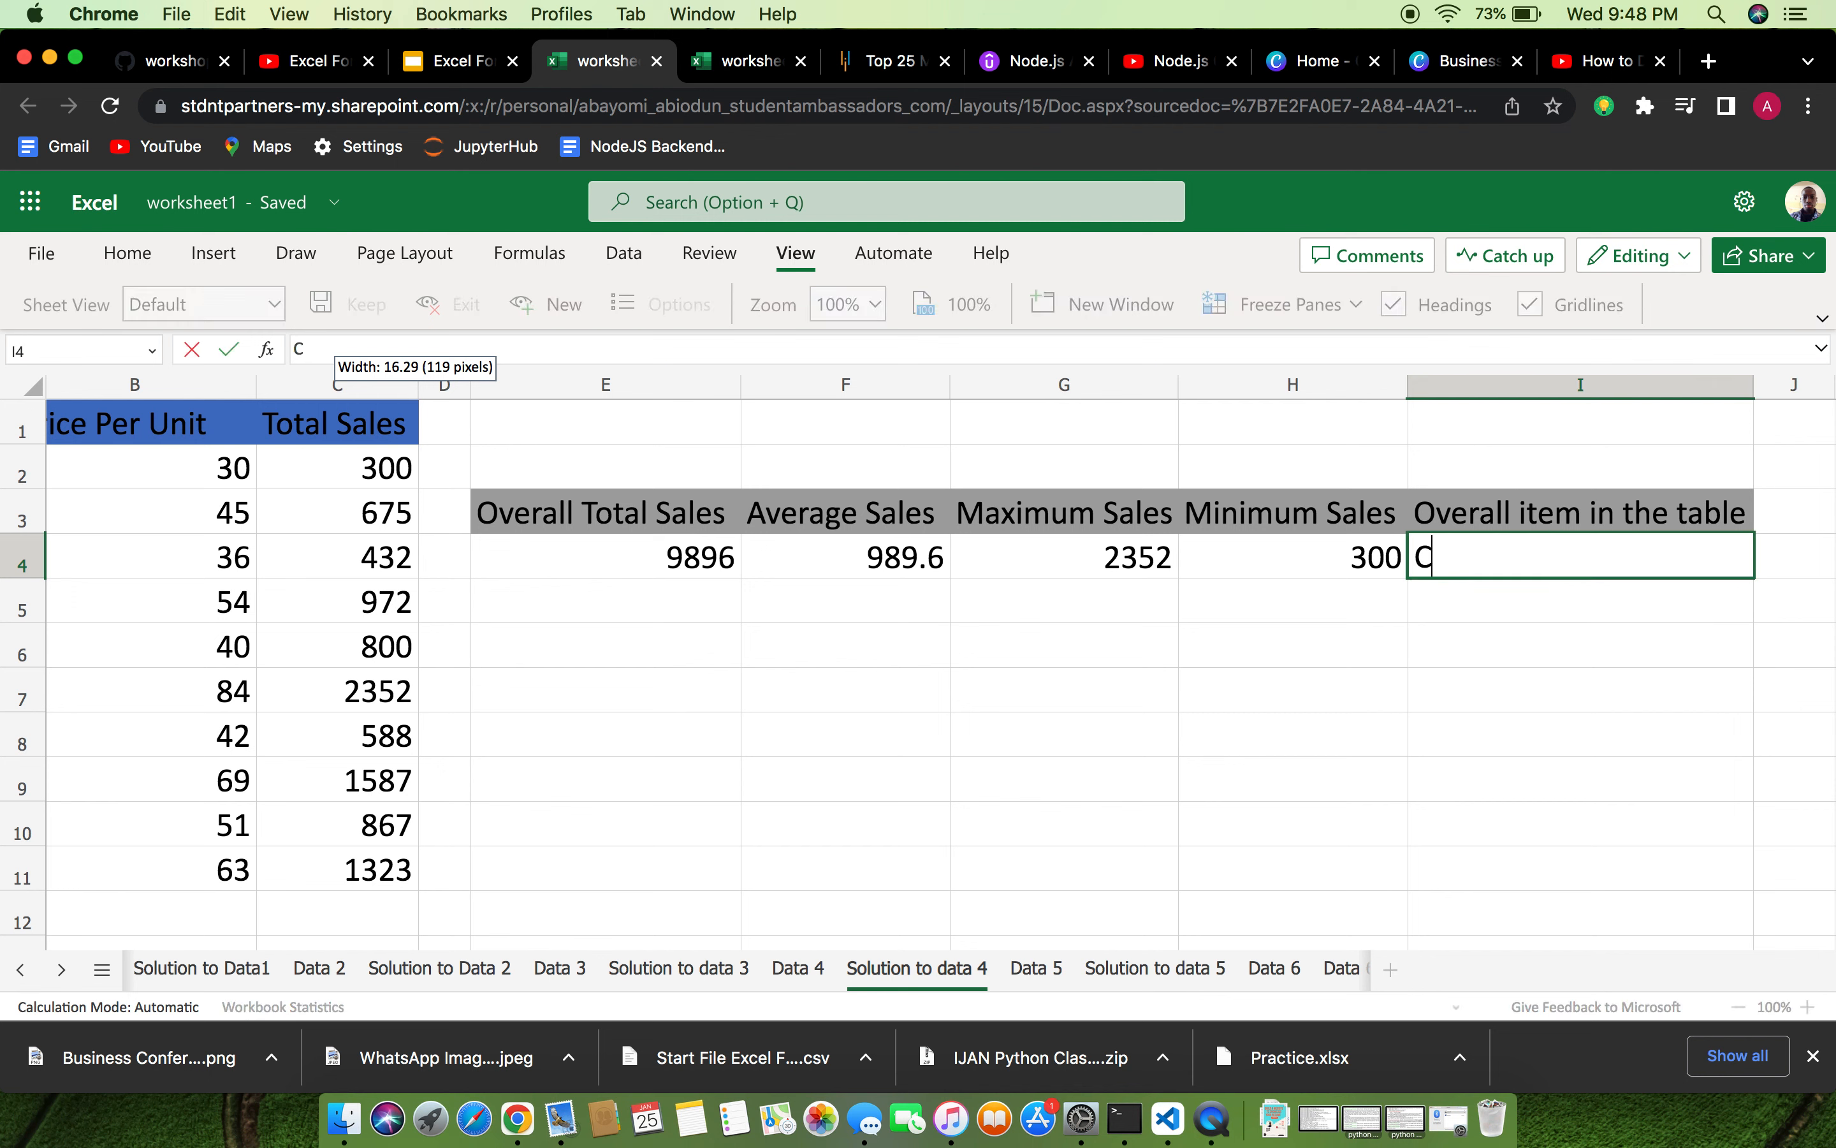
key(BackSpace)
text(=COUNT)
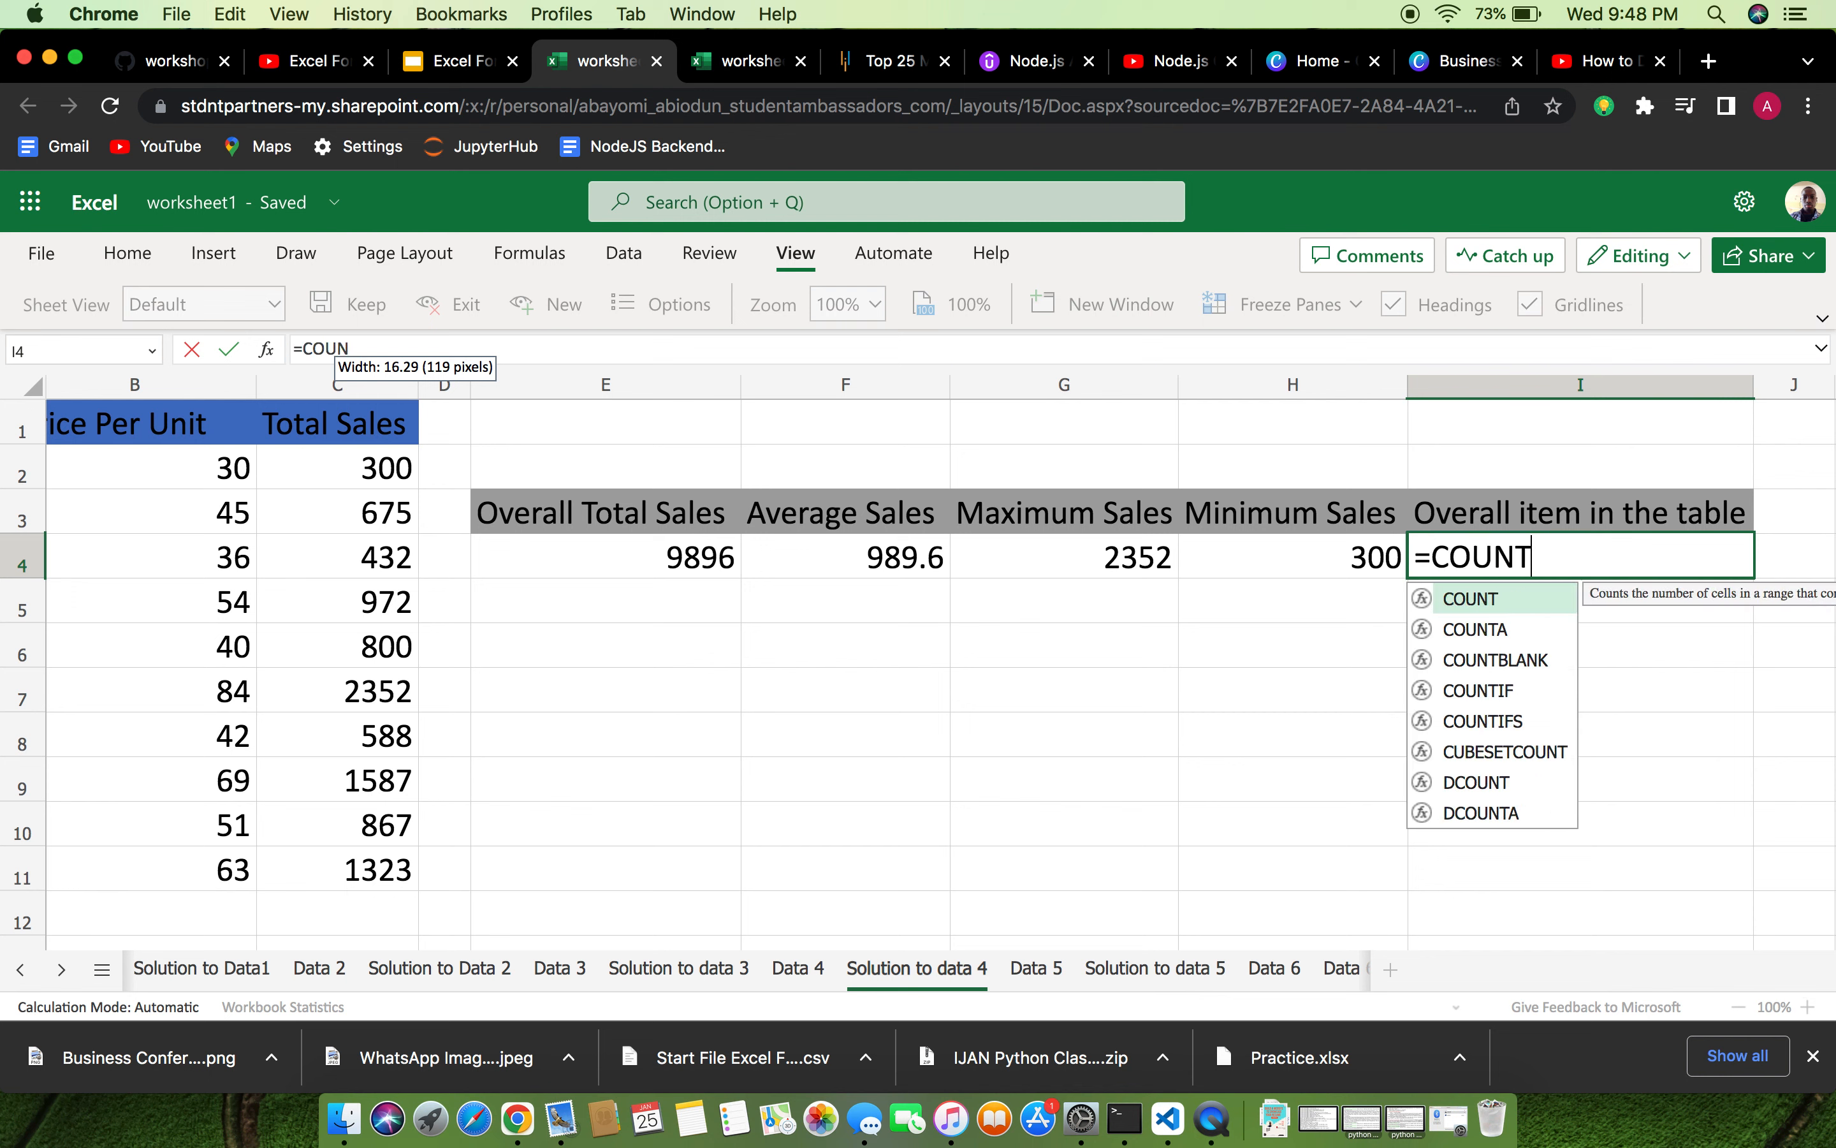
text(()
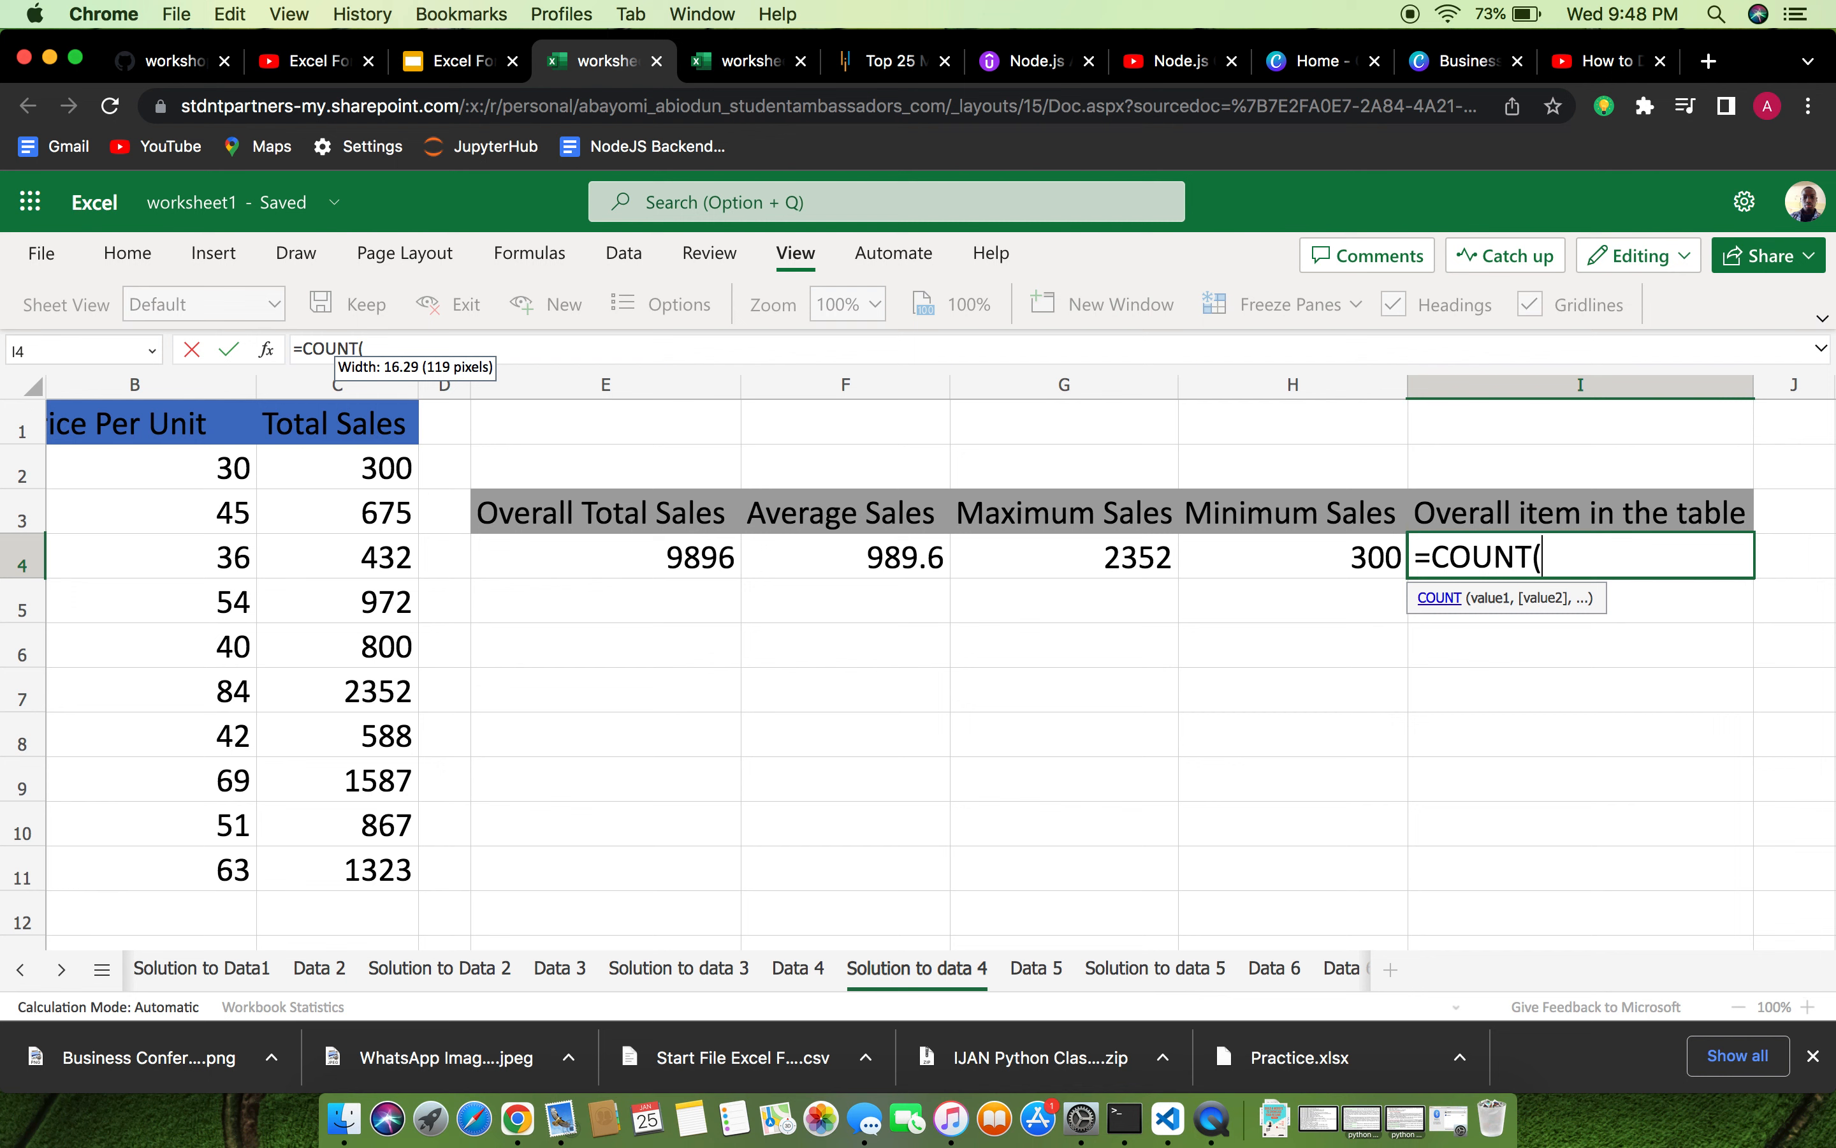
text(A)
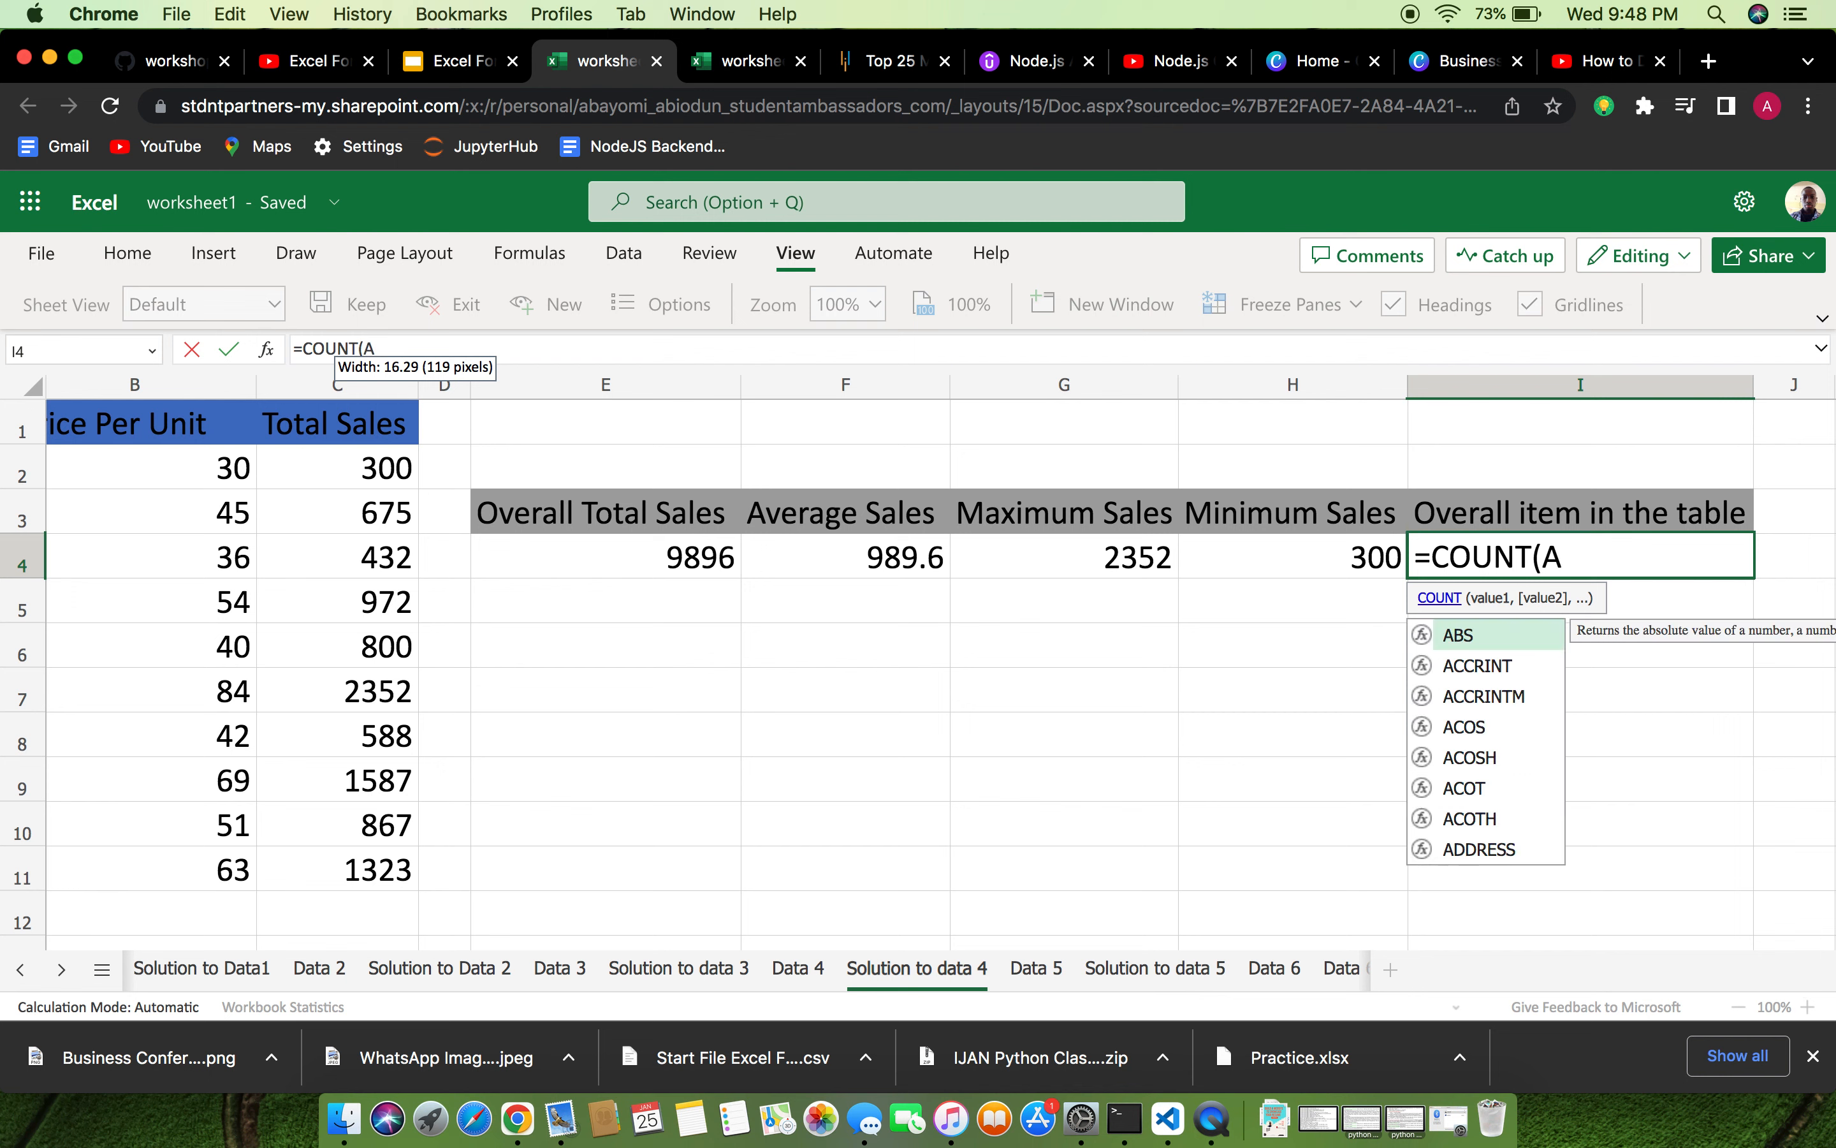
text(2)
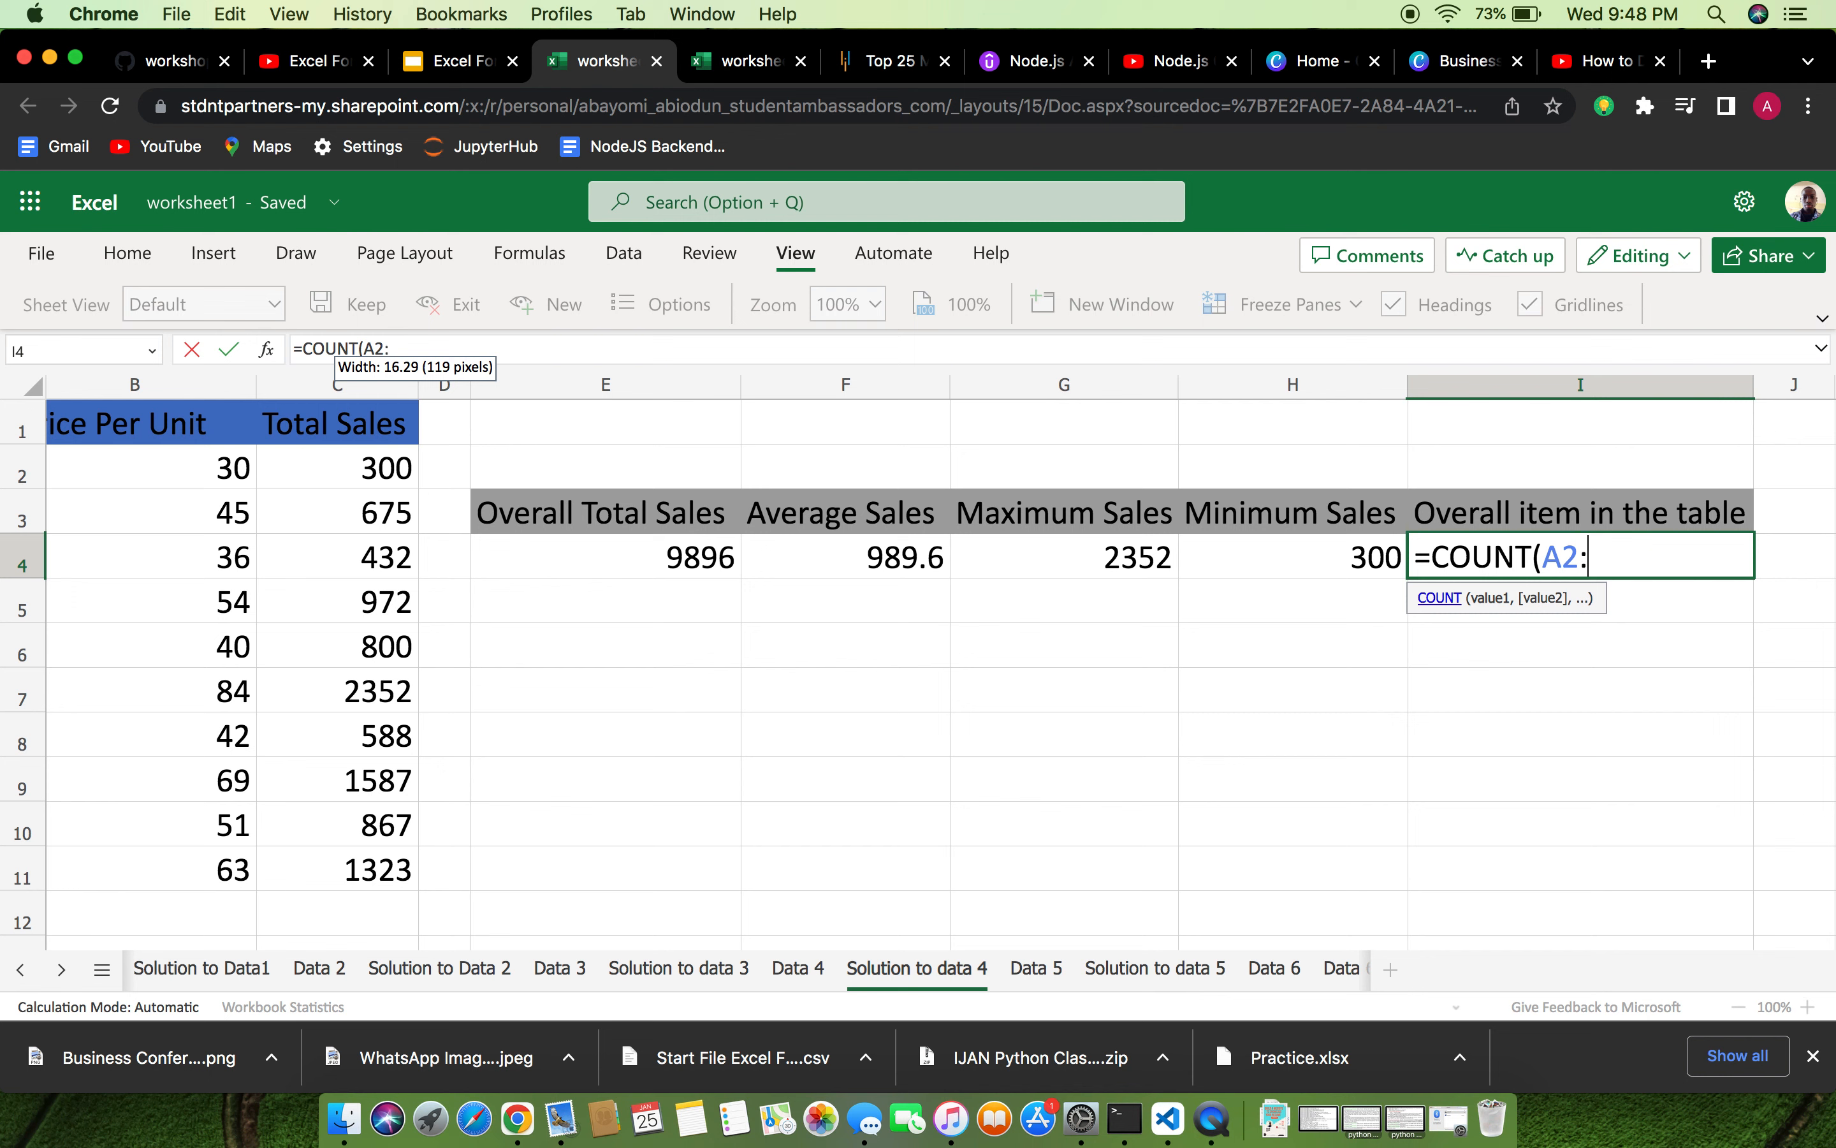
text(:C11)
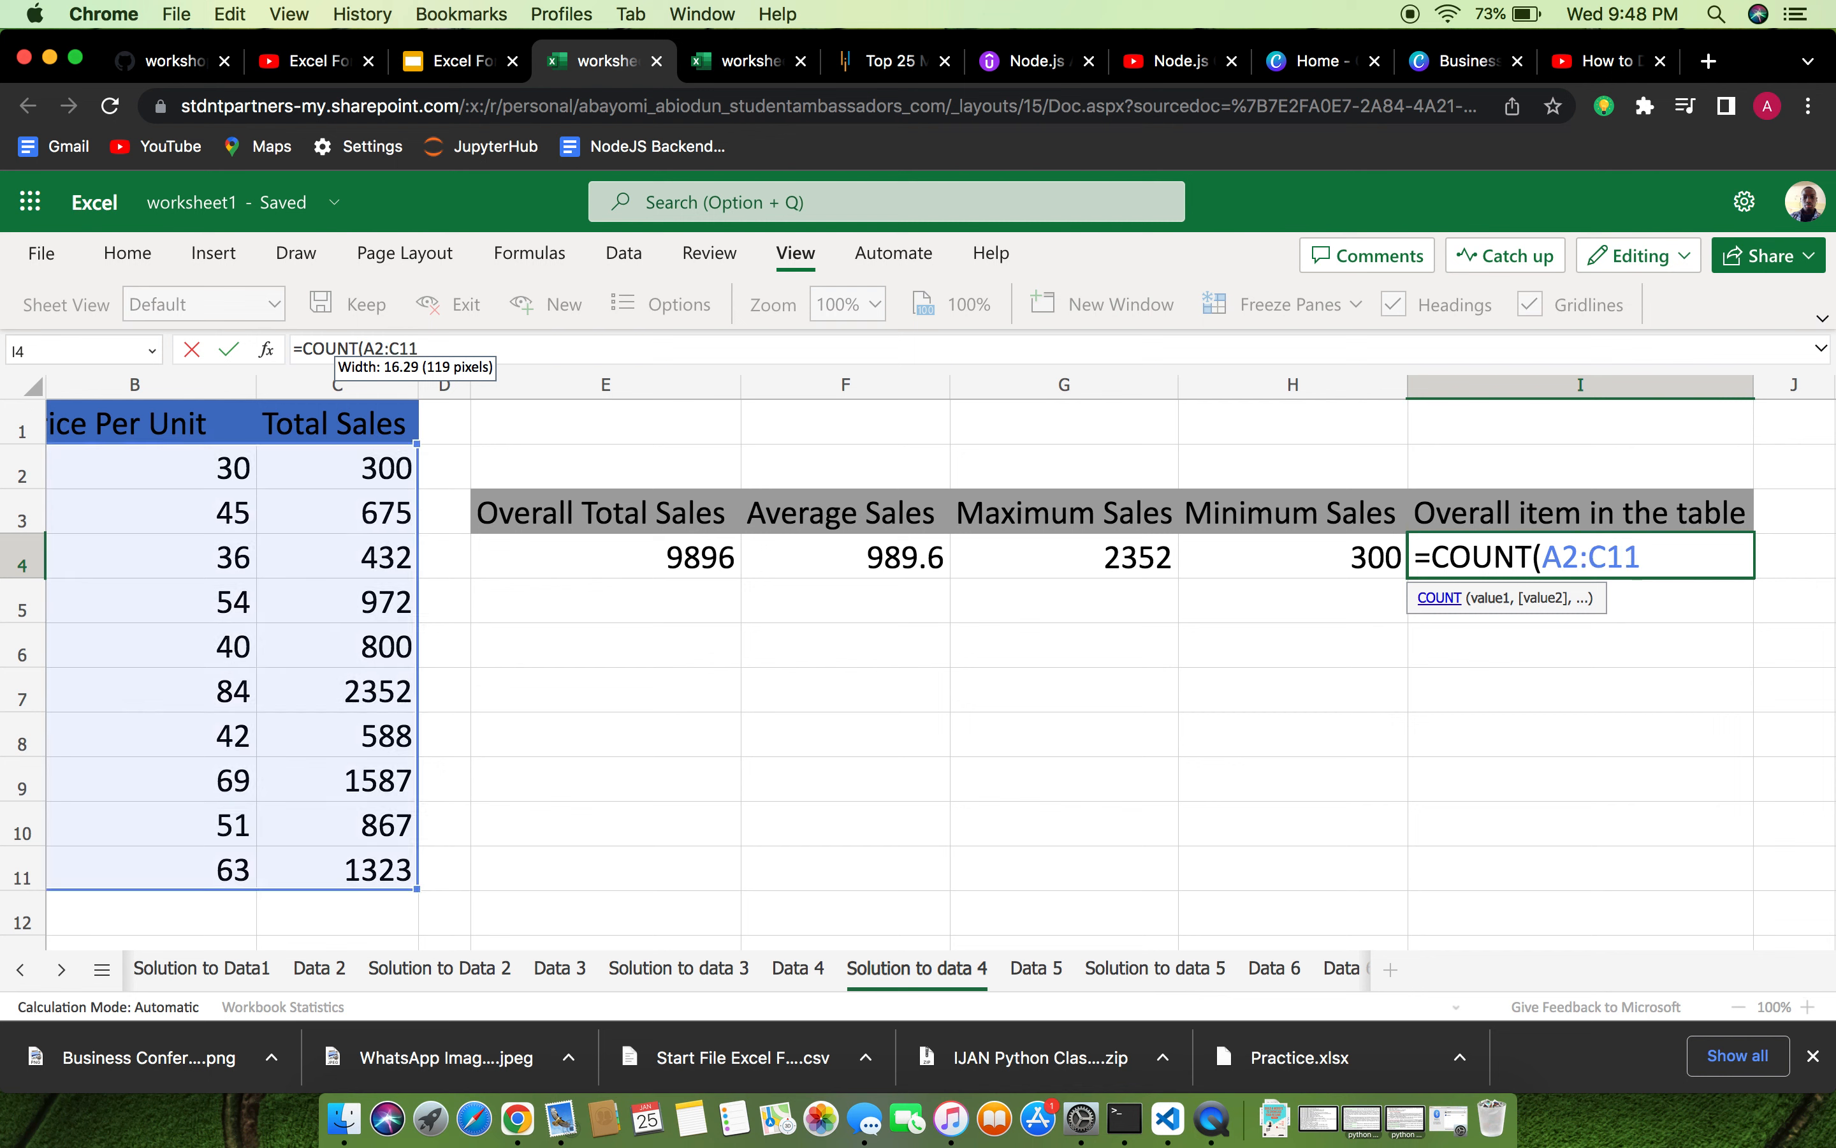
text())
key(Return)
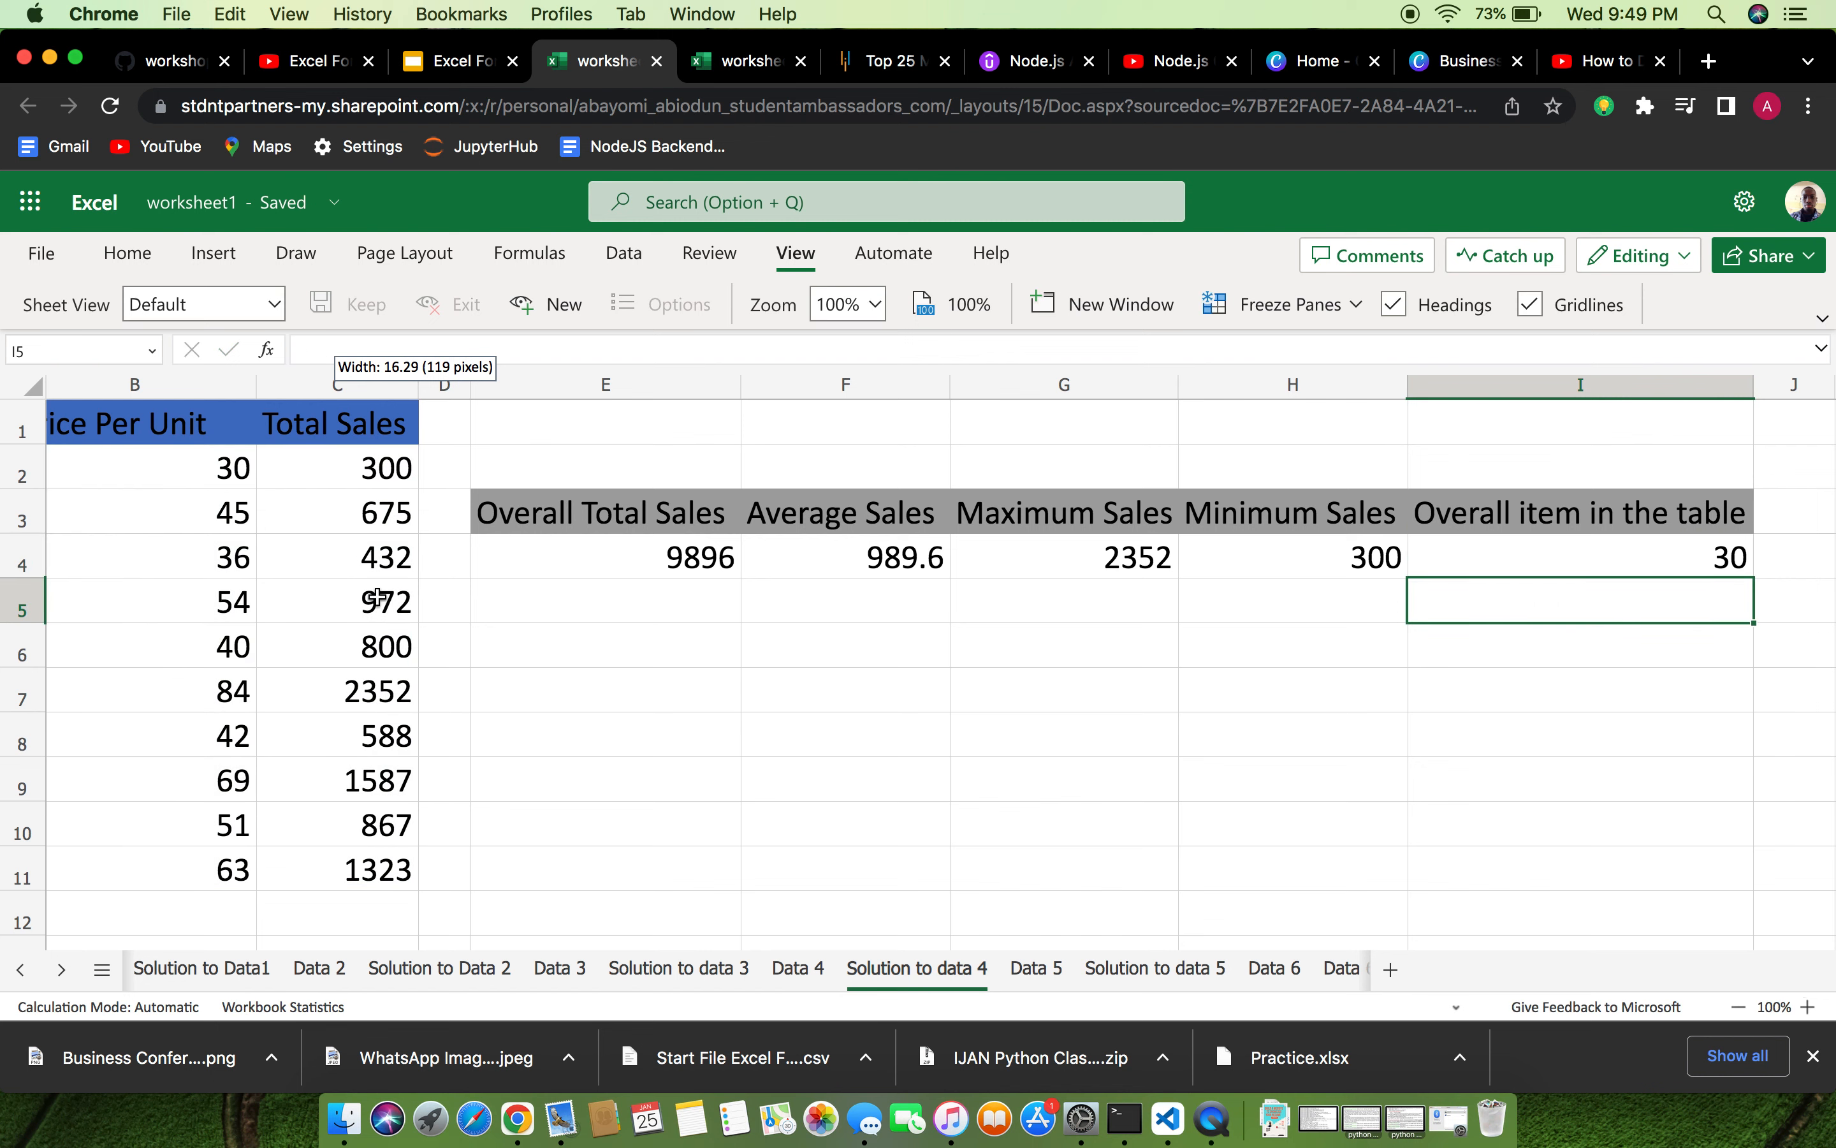
Check the COUNT formula in I4 against the first and last cells of its range, A2 and C11, leaving it as entered.
scroll(615, 656, left, 3)
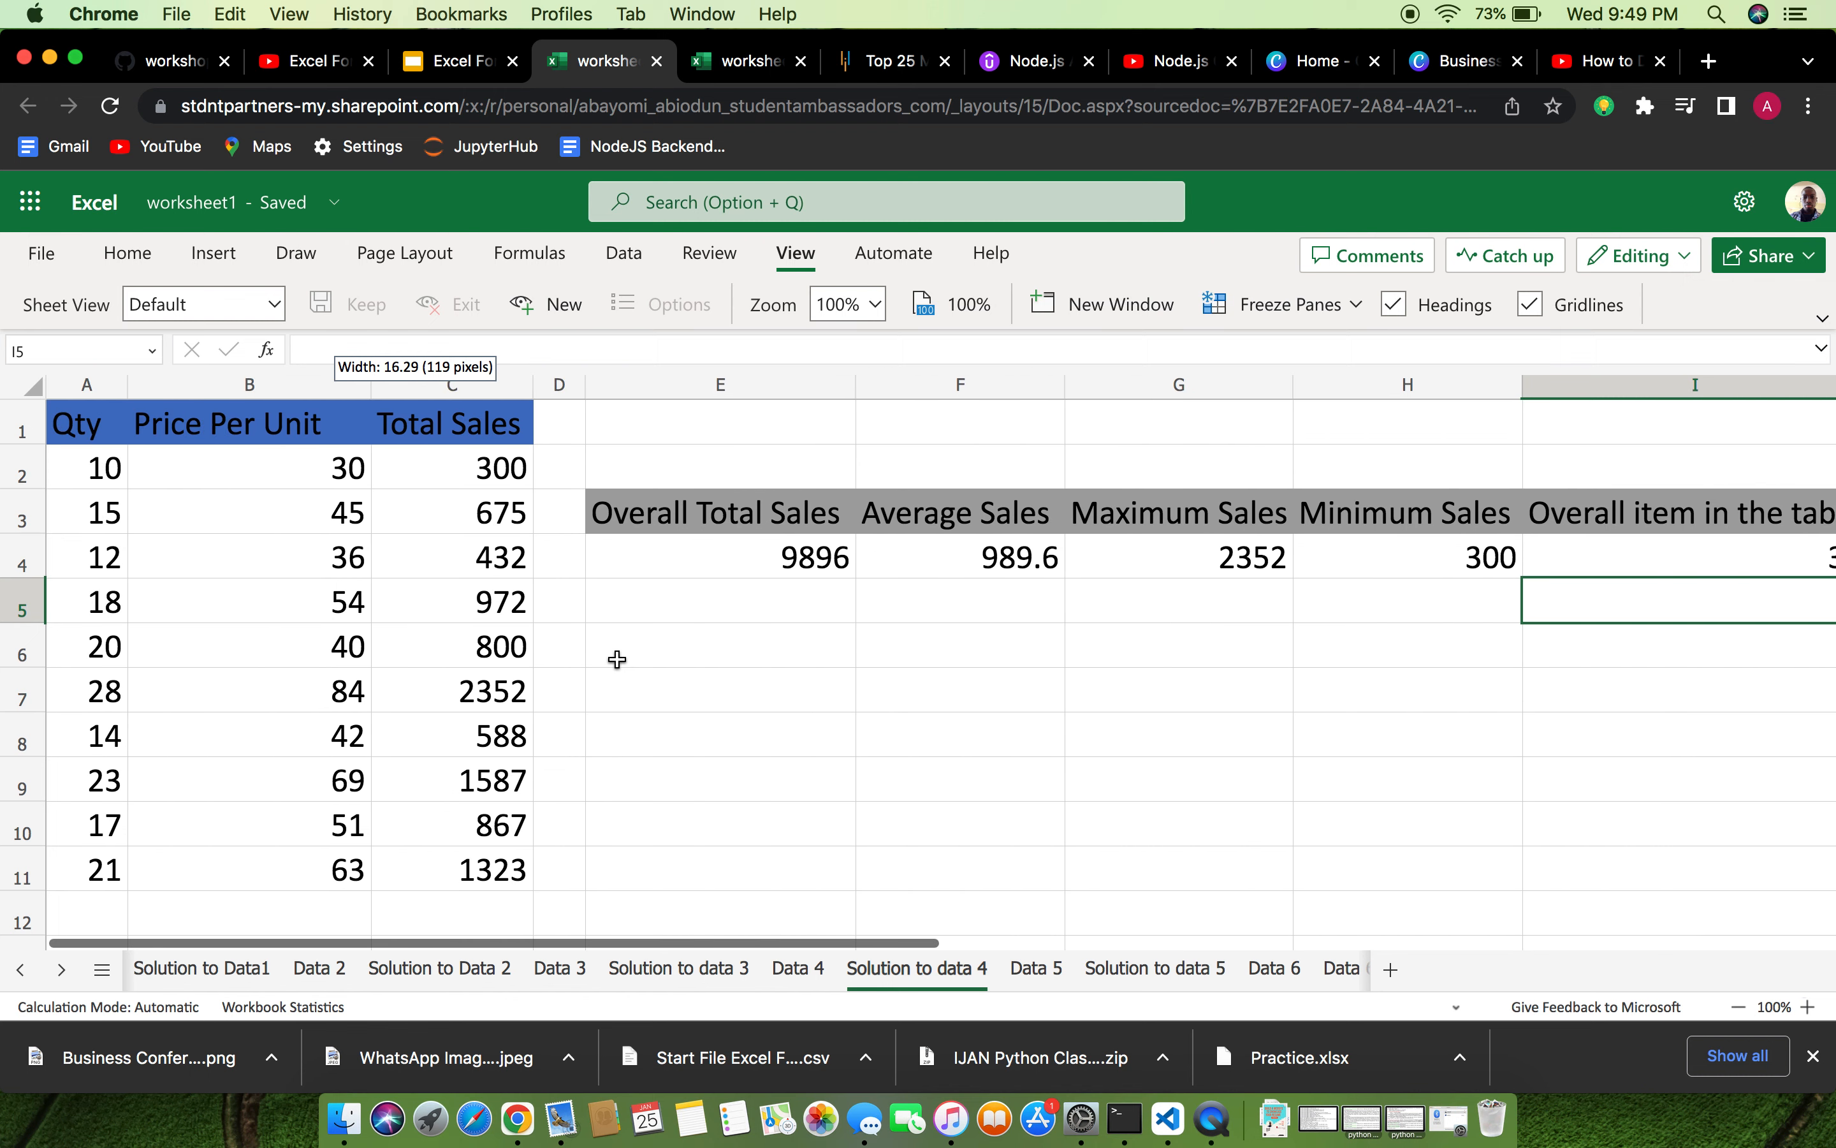
scroll(615, 656, right, 8)
scroll(925, 681, left, 3)
click(96, 478)
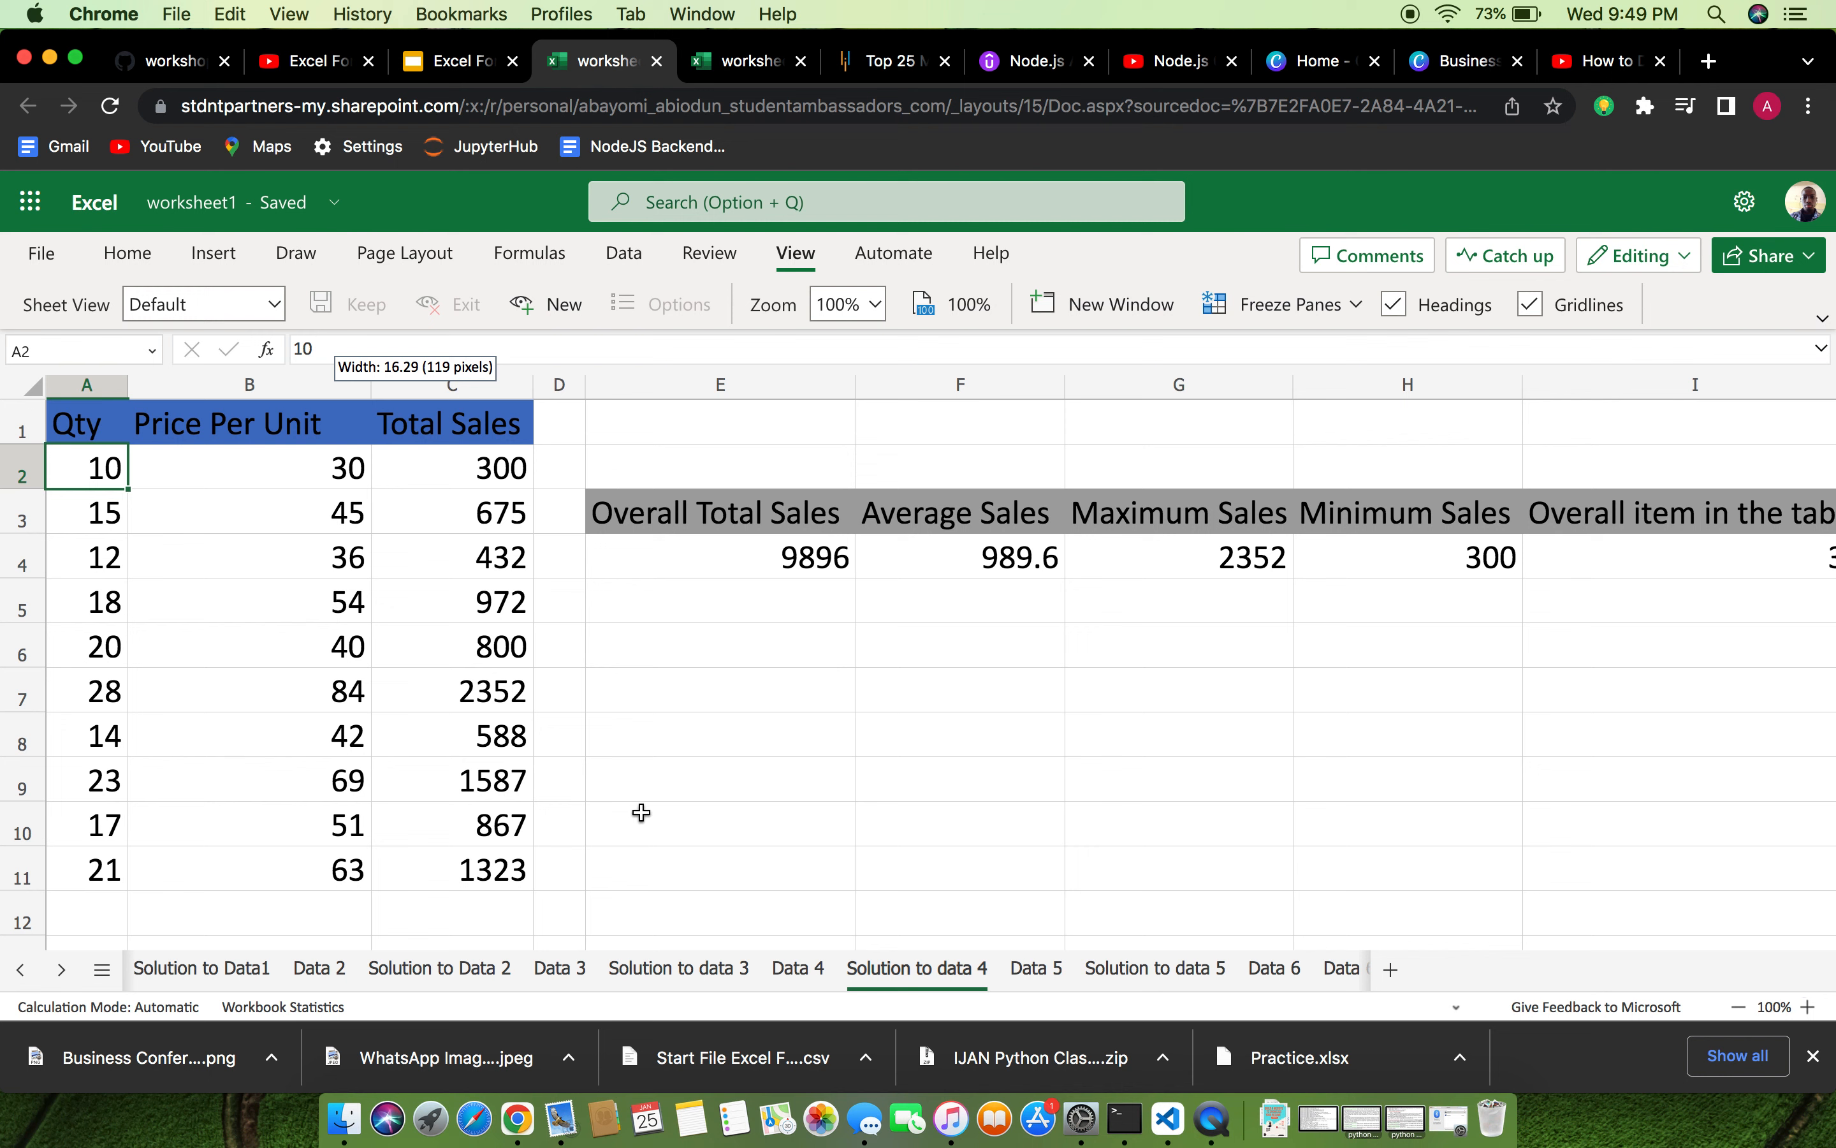
click(499, 872)
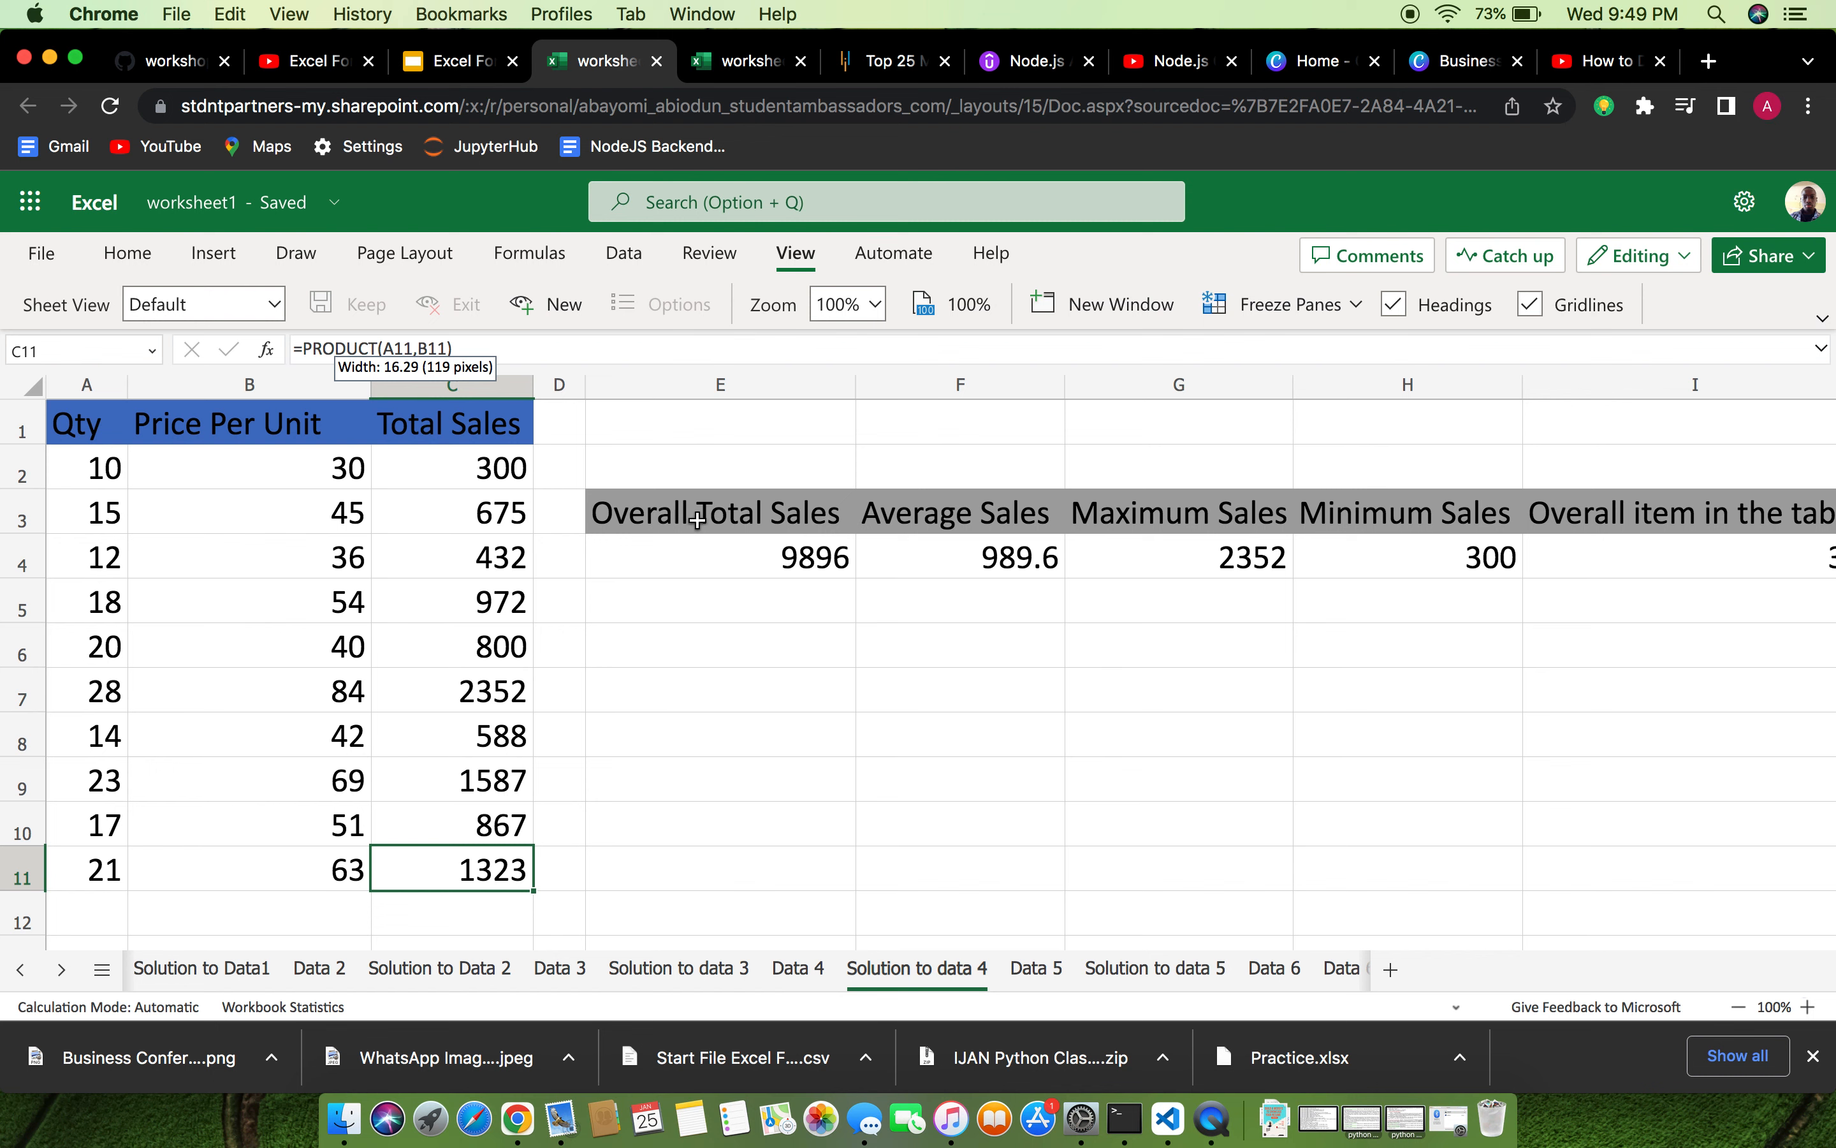
click(1637, 555)
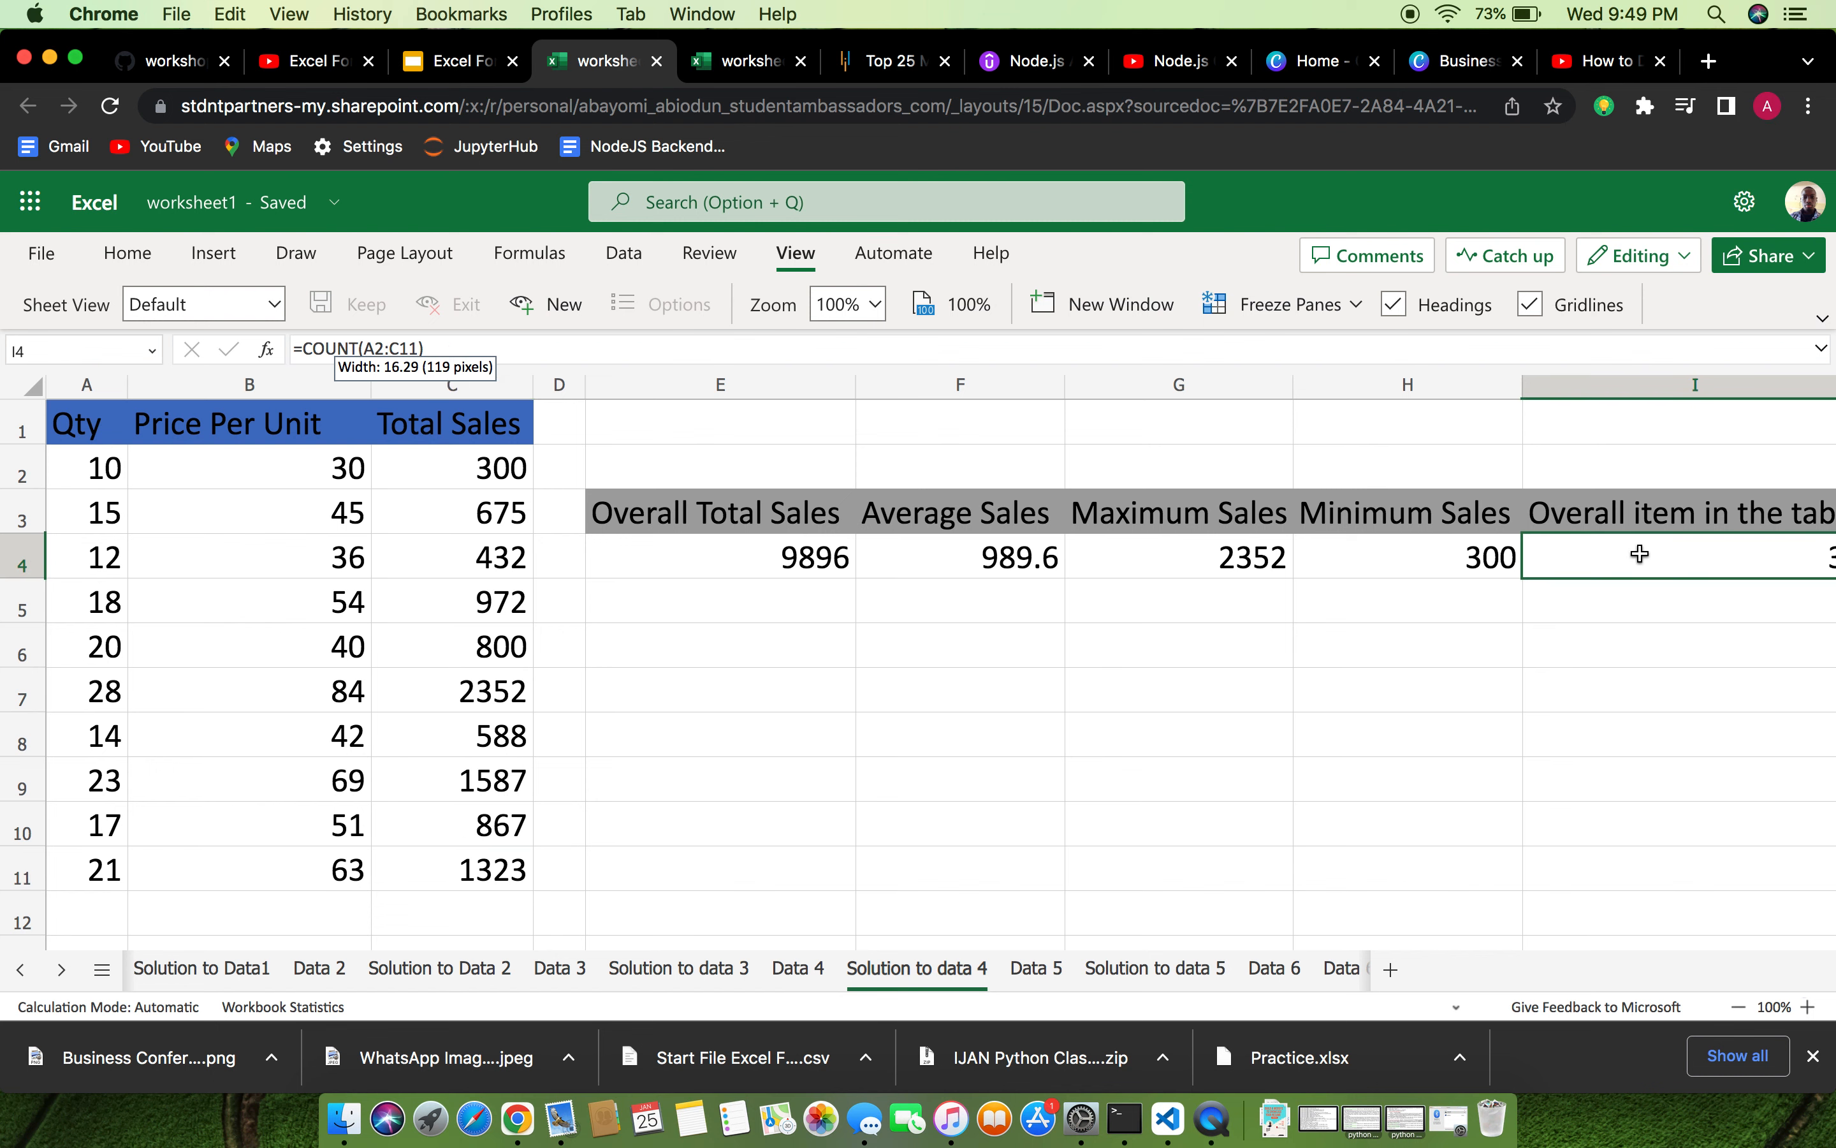
double_click(1726, 570)
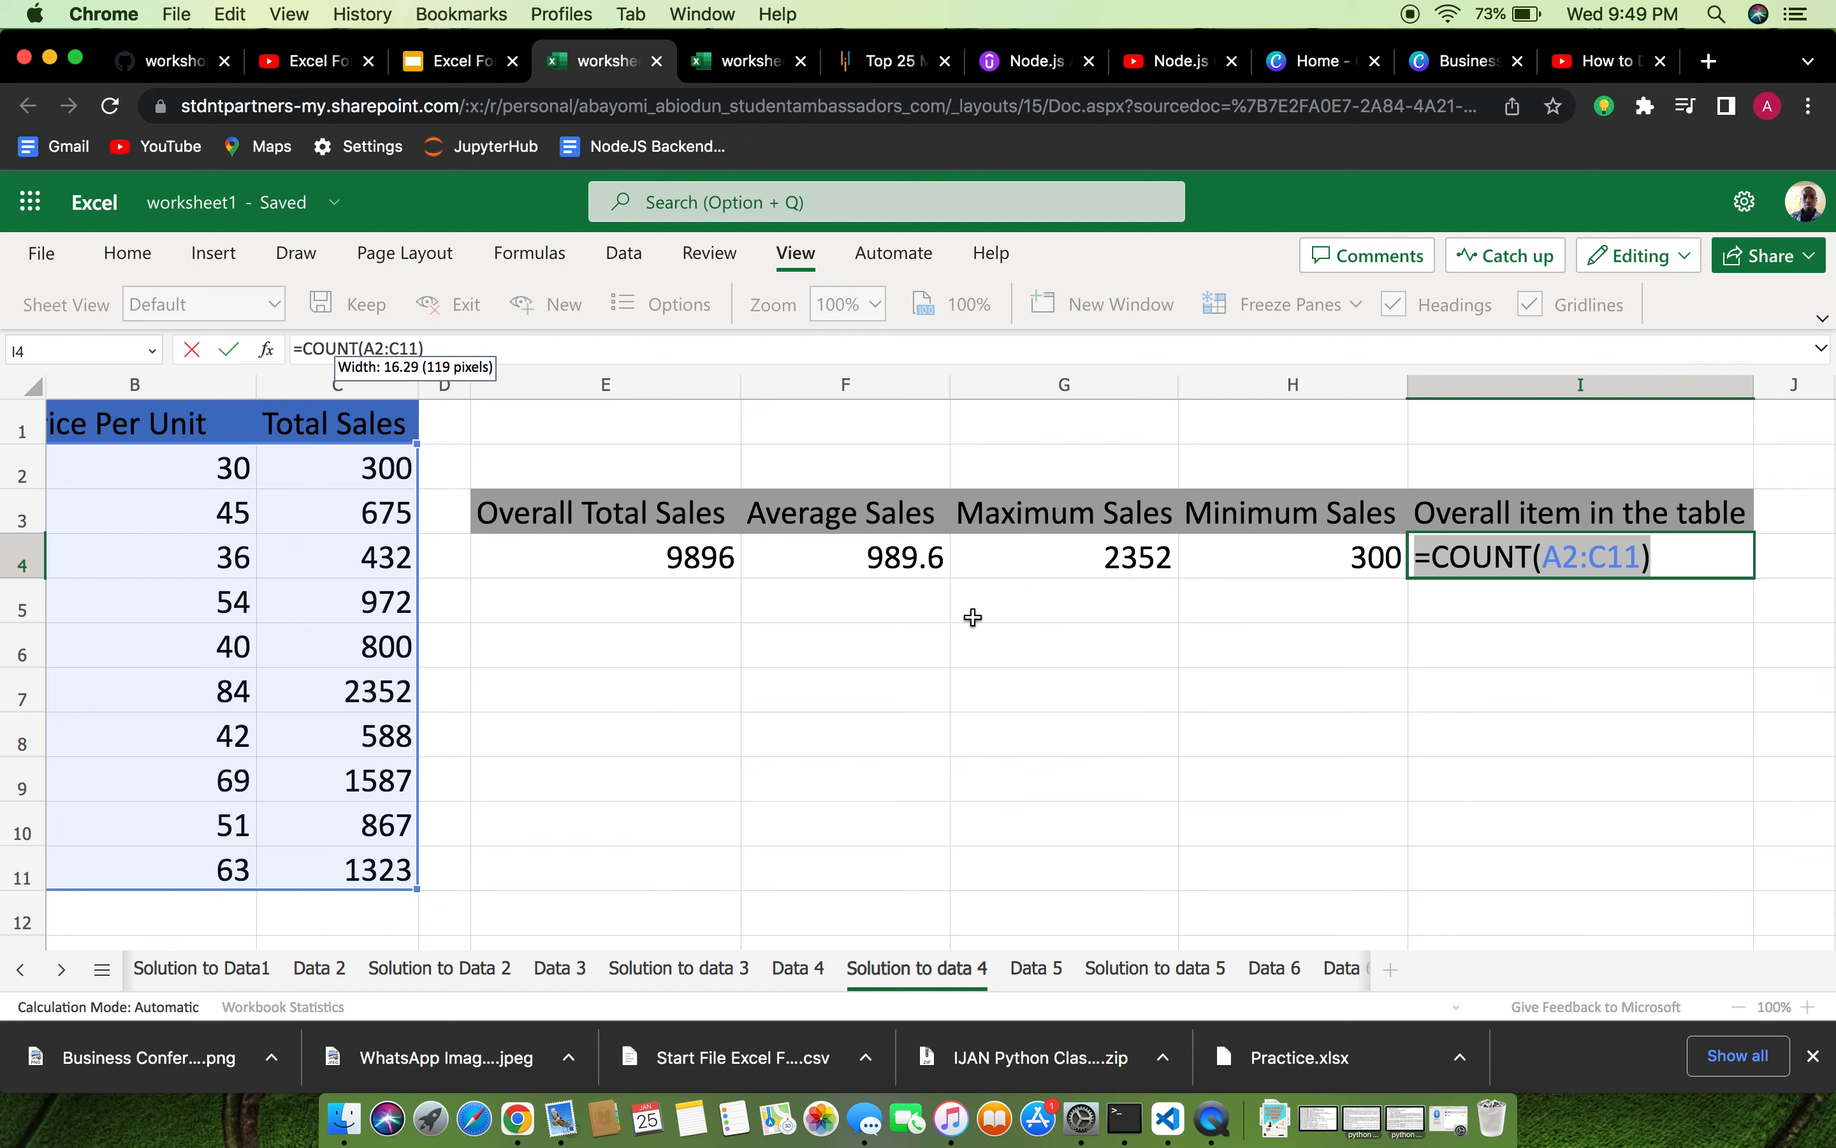
scroll(336, 636, left, 3)
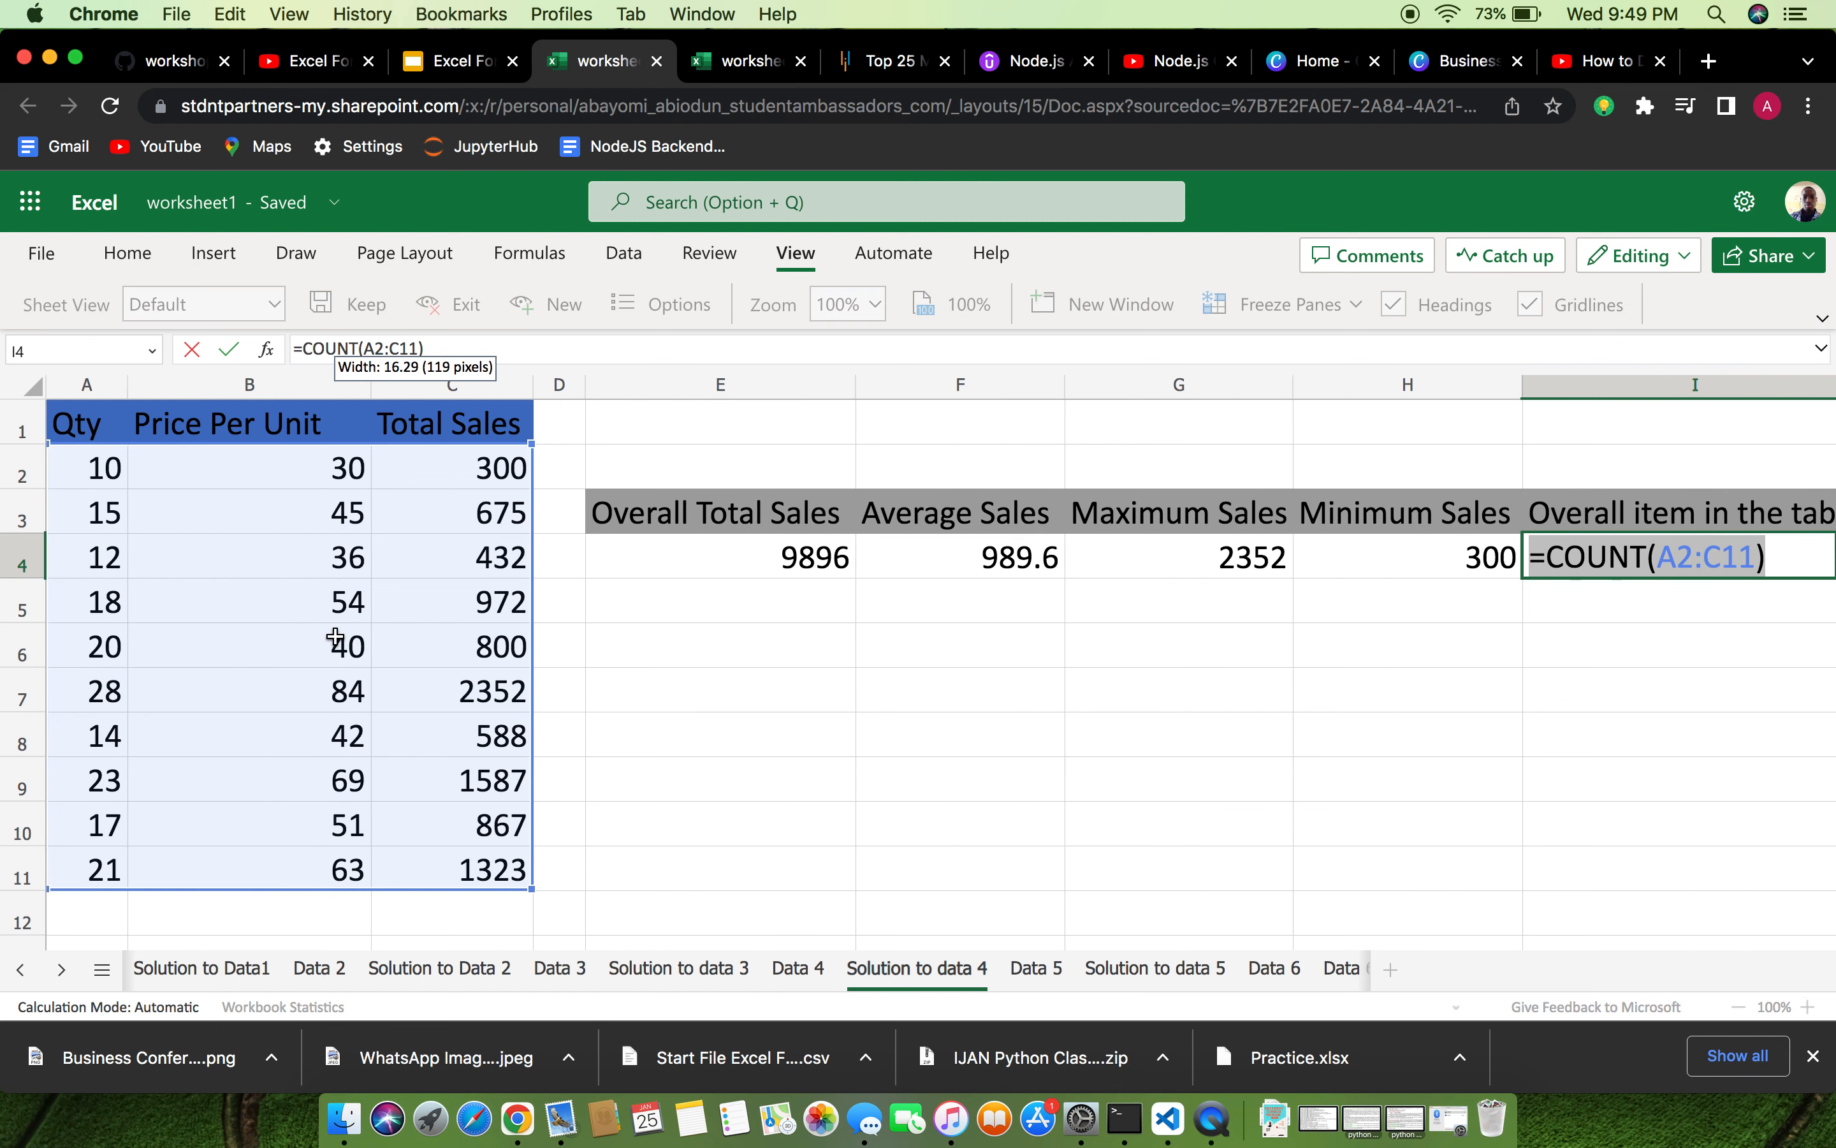
click(1768, 555)
key(Return)
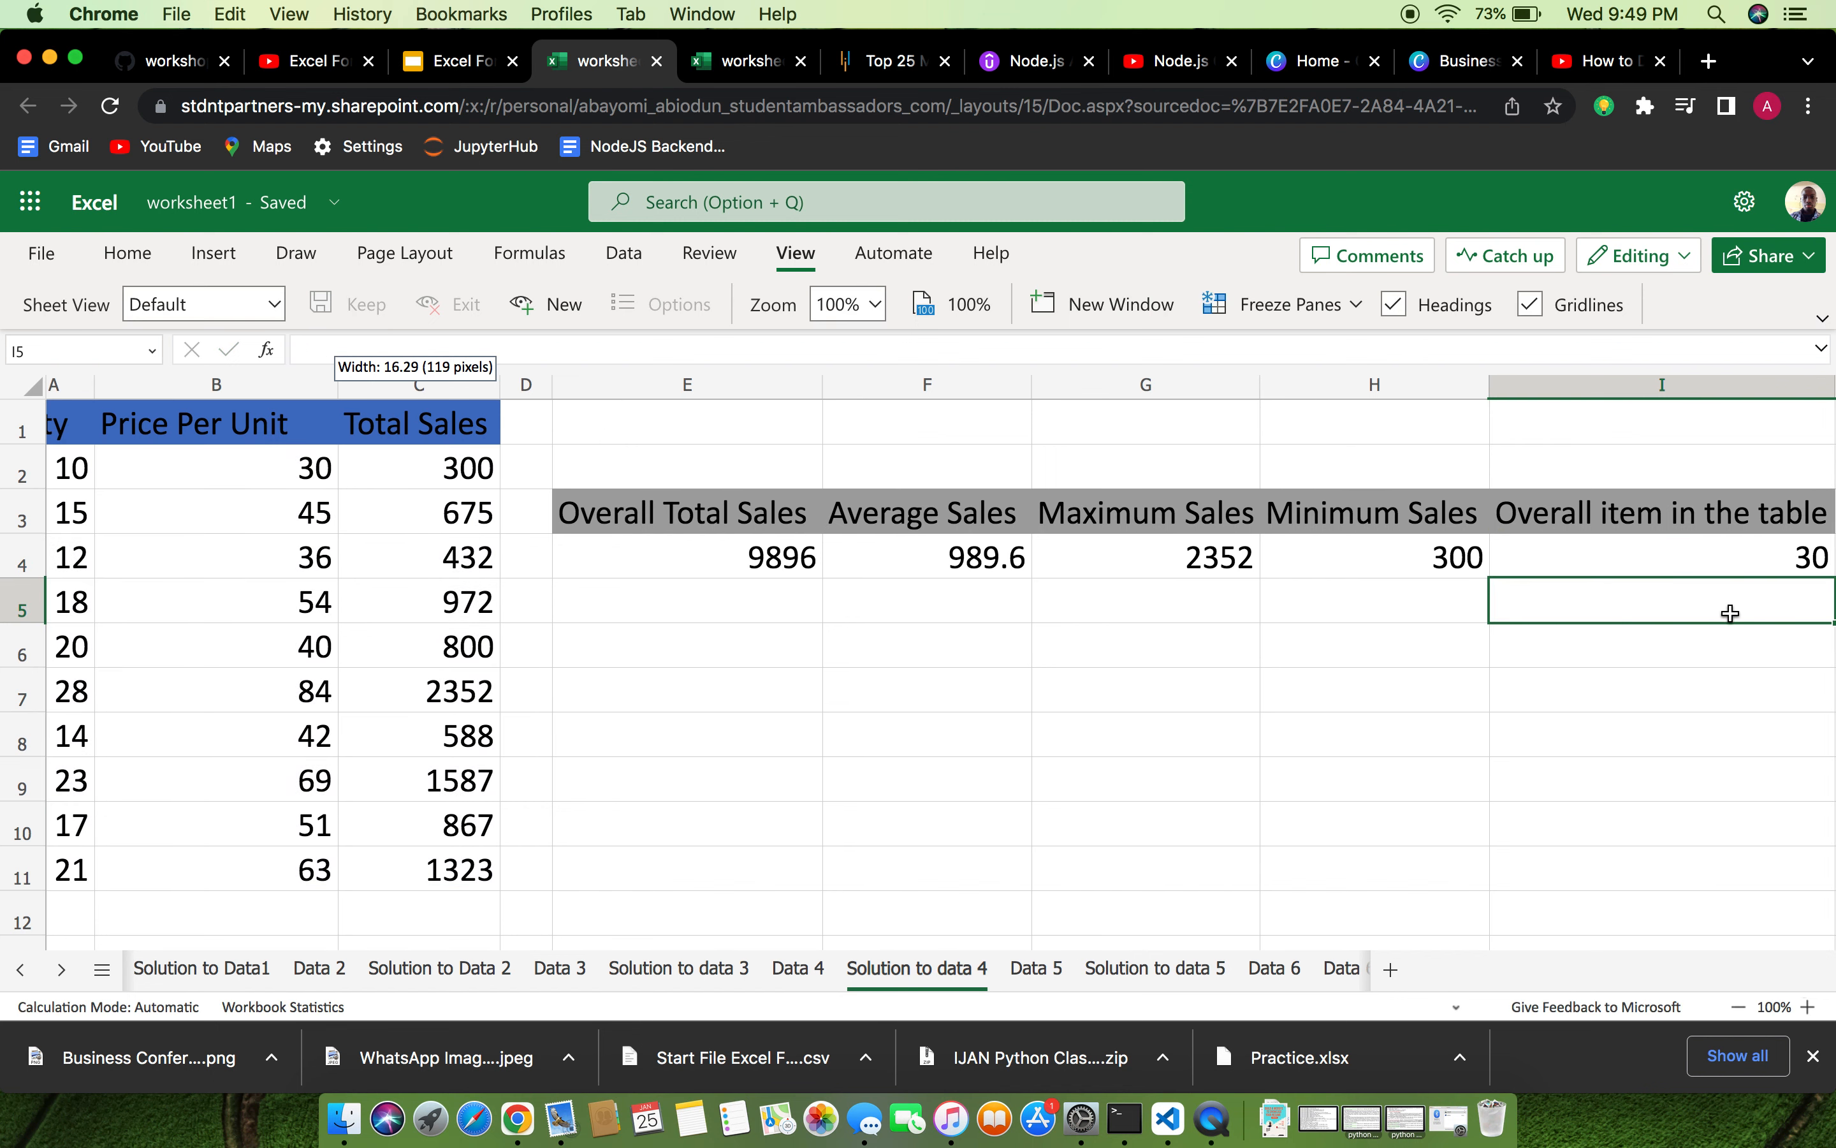
key(Tab)
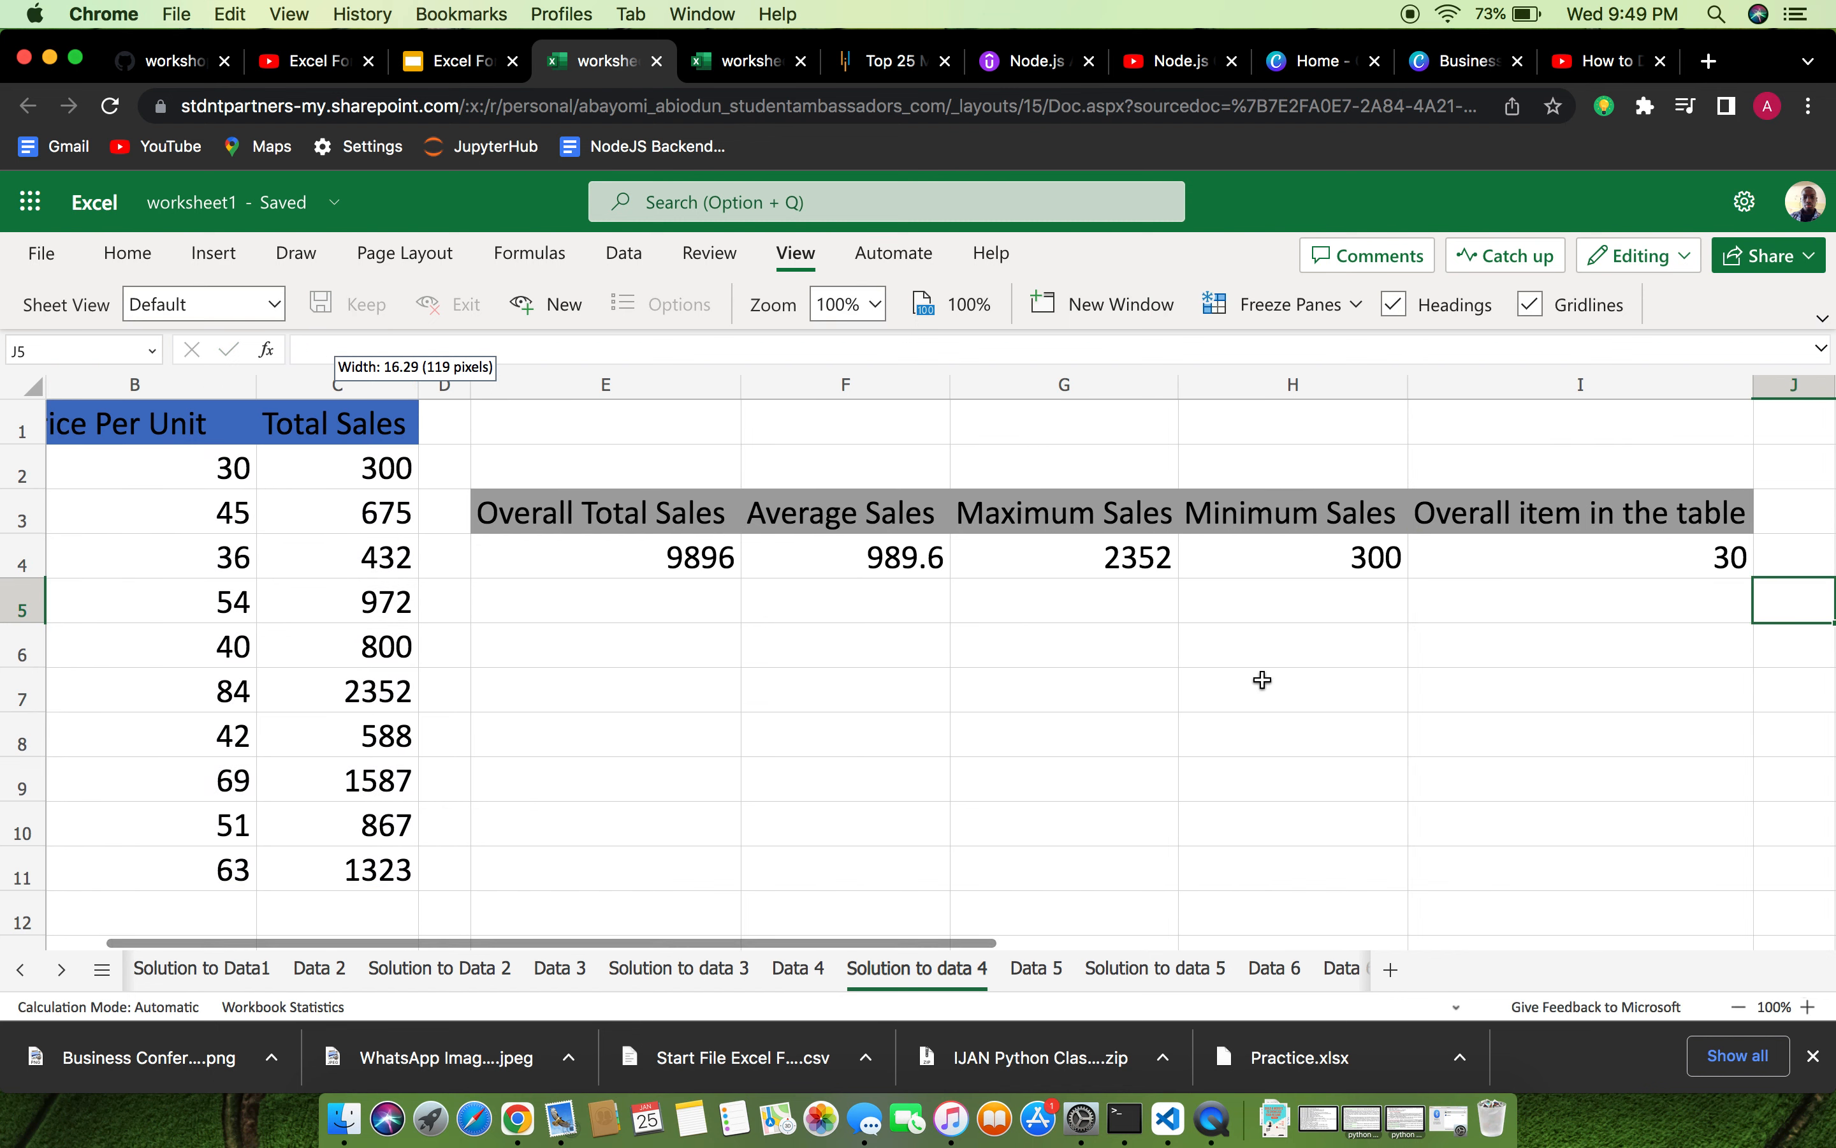
Go past Data 5 to the Solution to data 5 sheet.
click(1061, 969)
click(1129, 970)
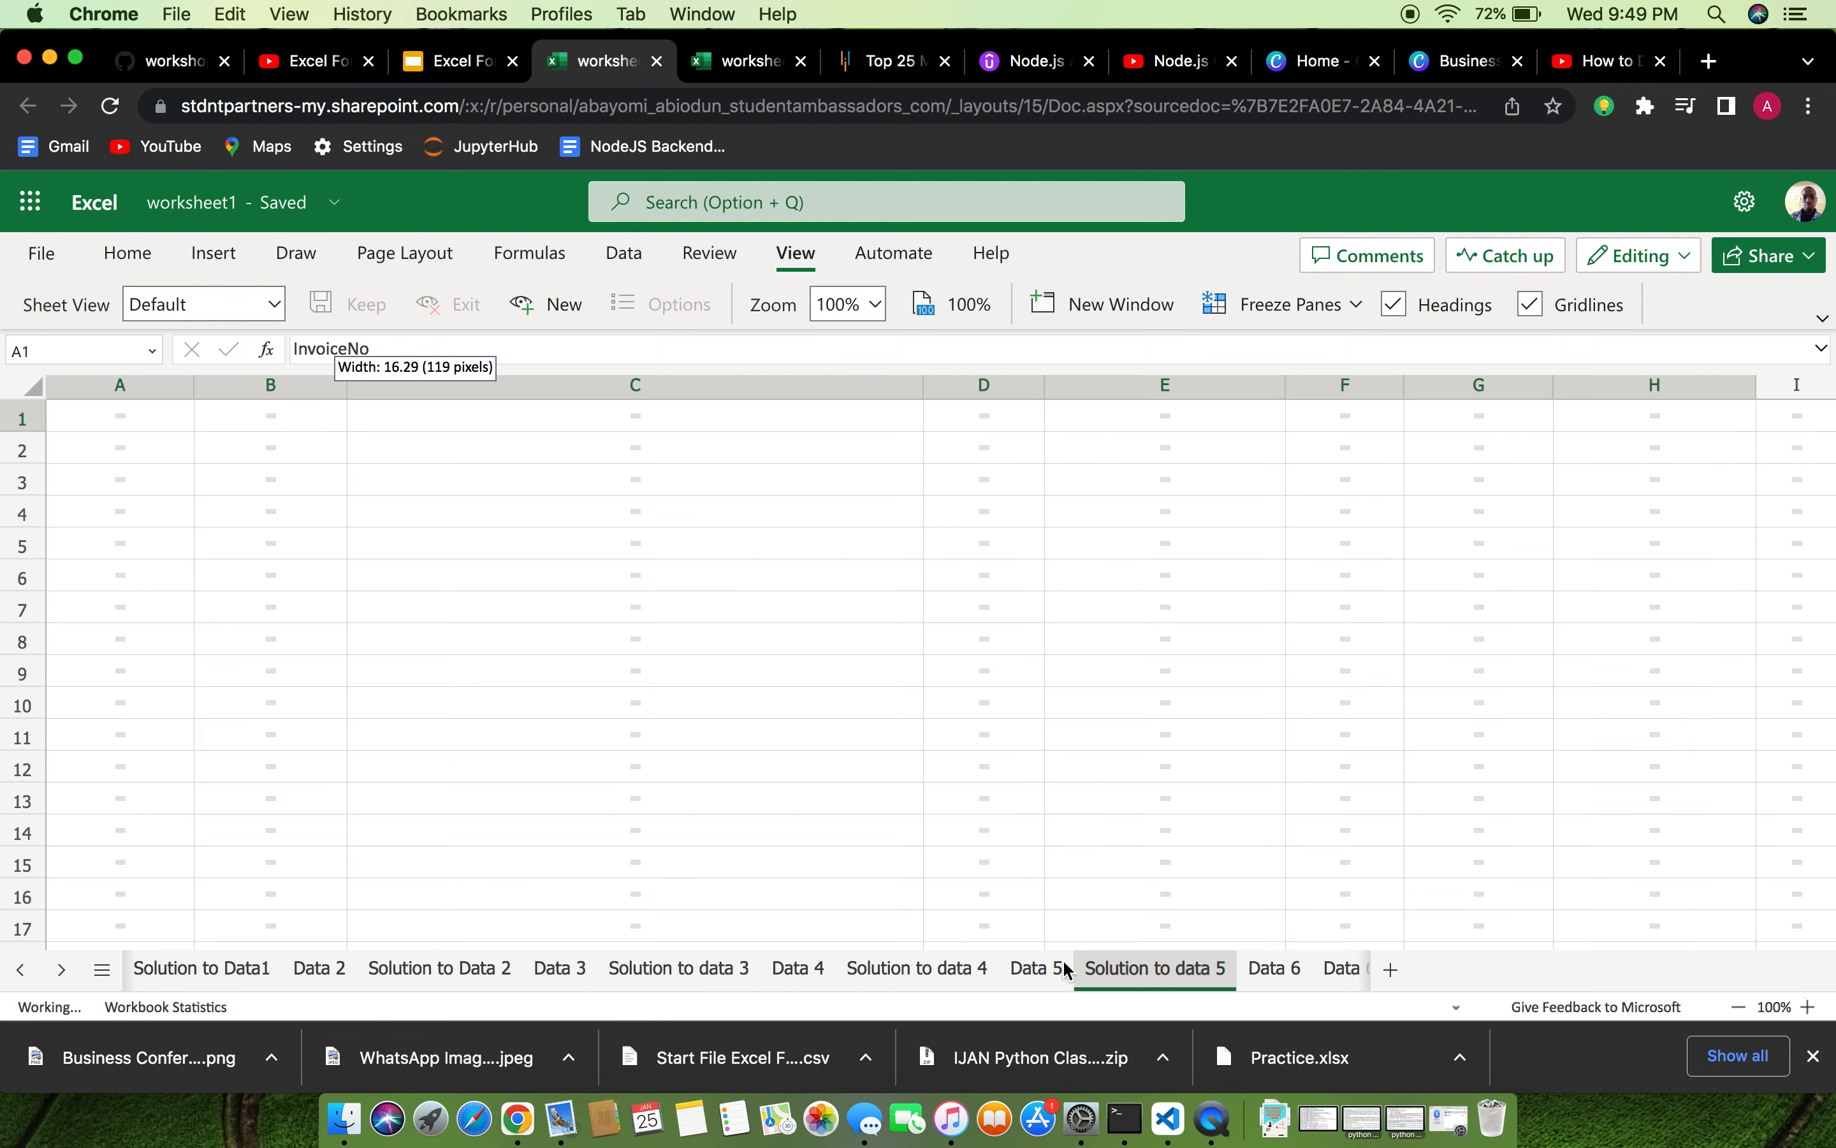
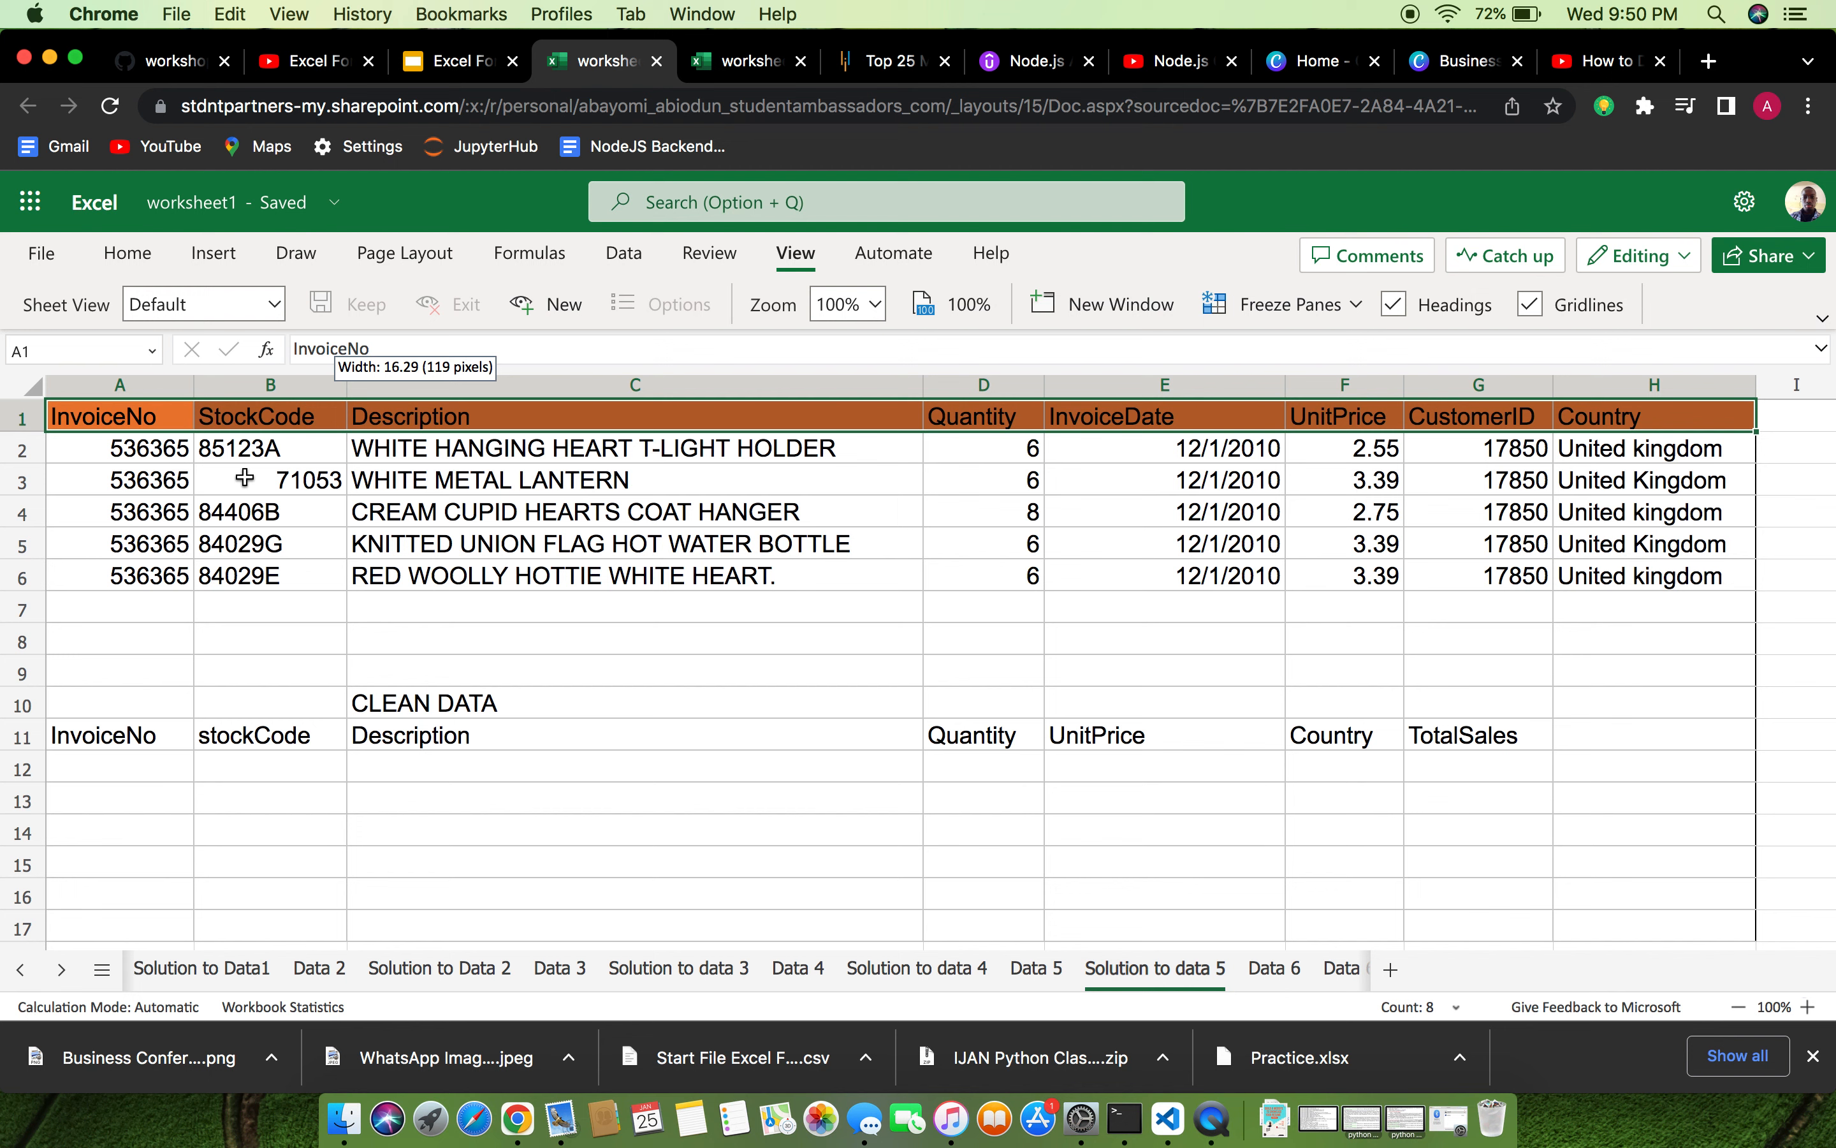
Fill the clean stockCode column by entering =TRIM(B2:B6) in cell B12.
click(283, 770)
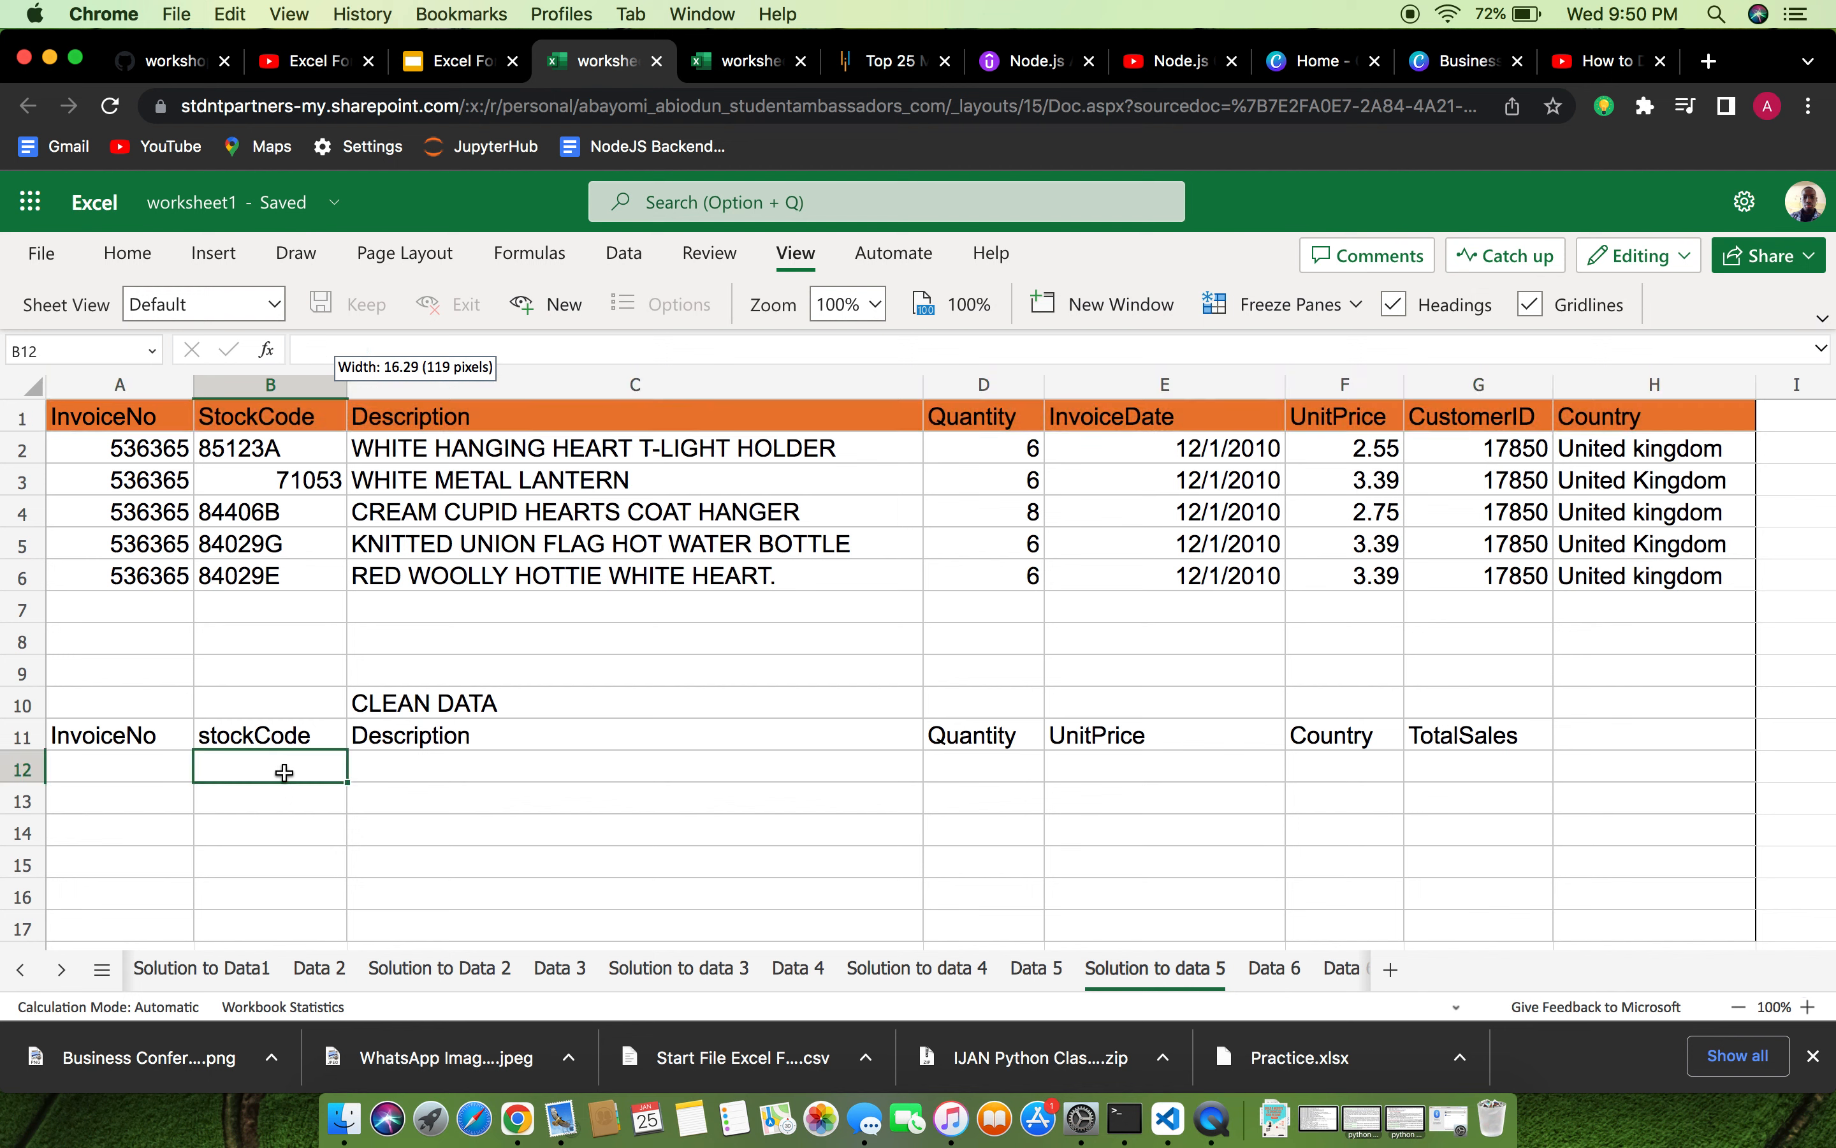
text(=)
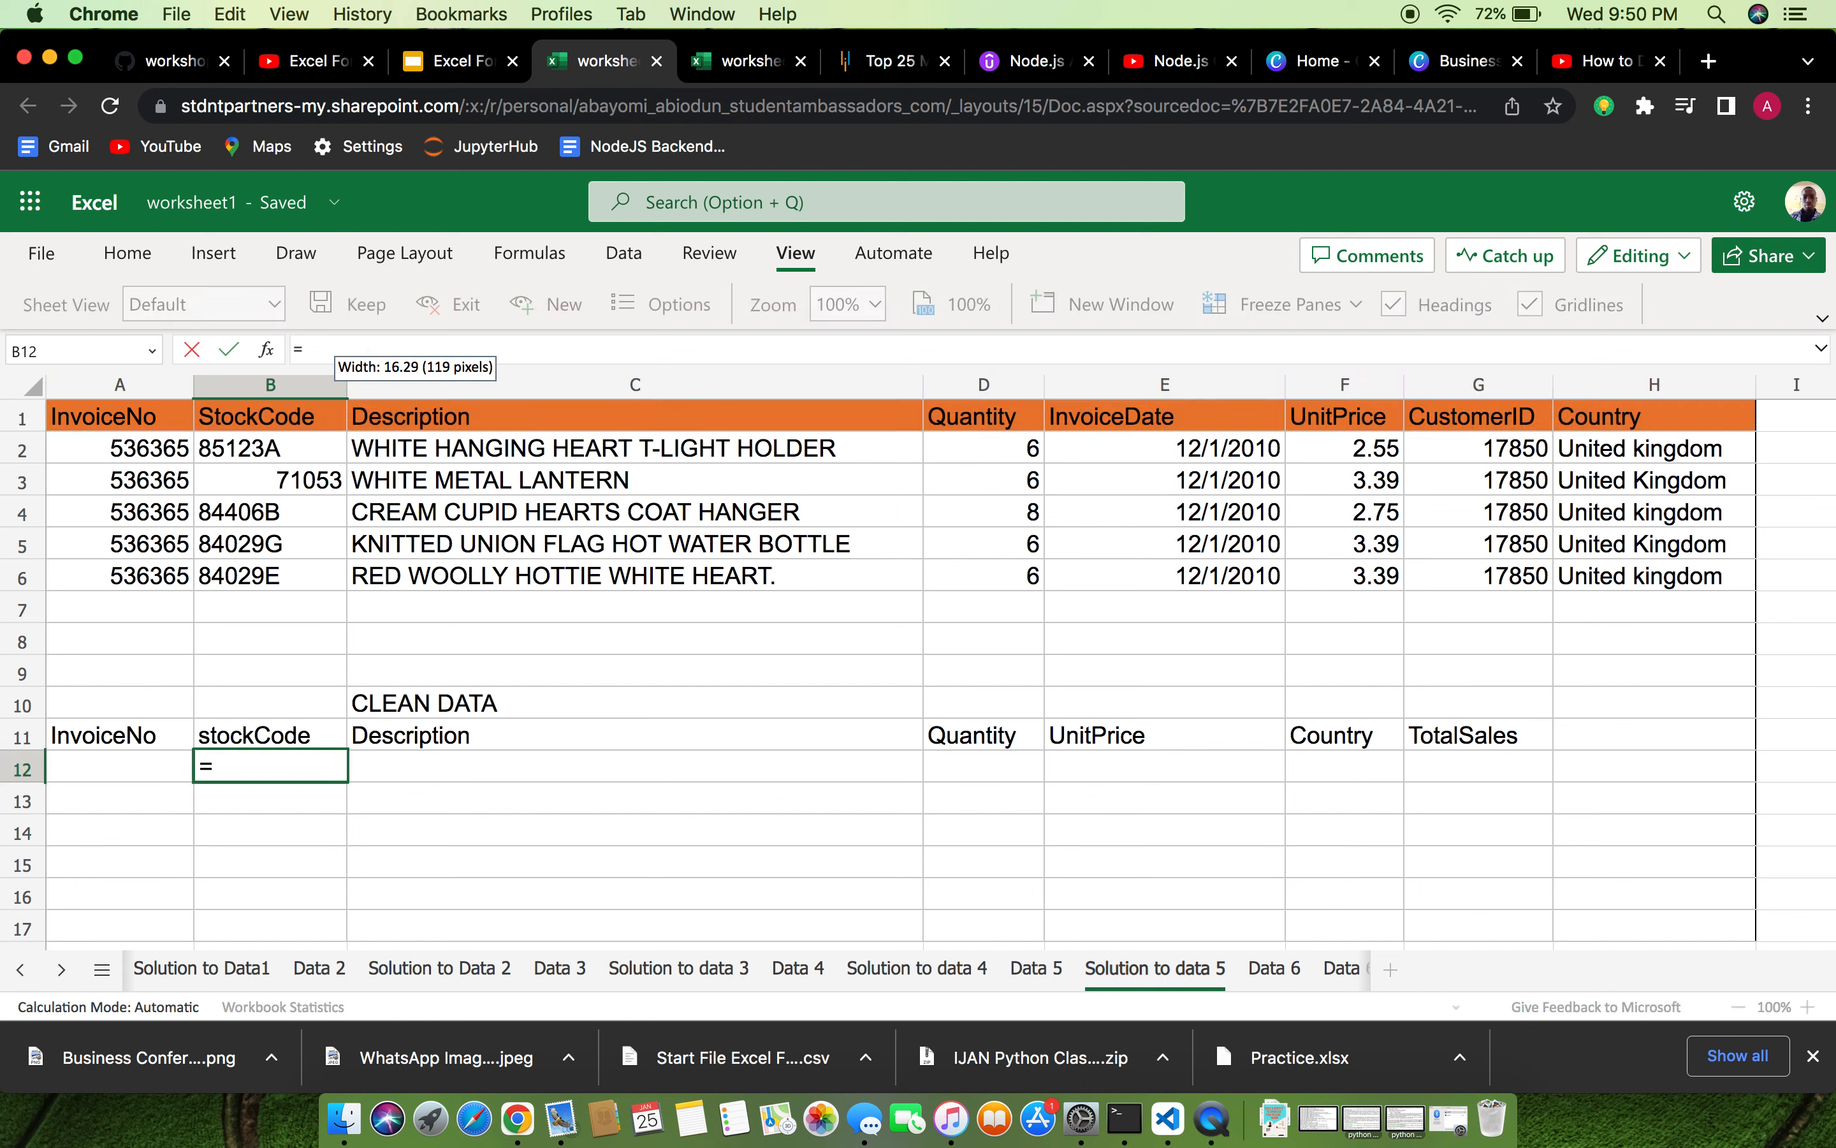
text(TR)
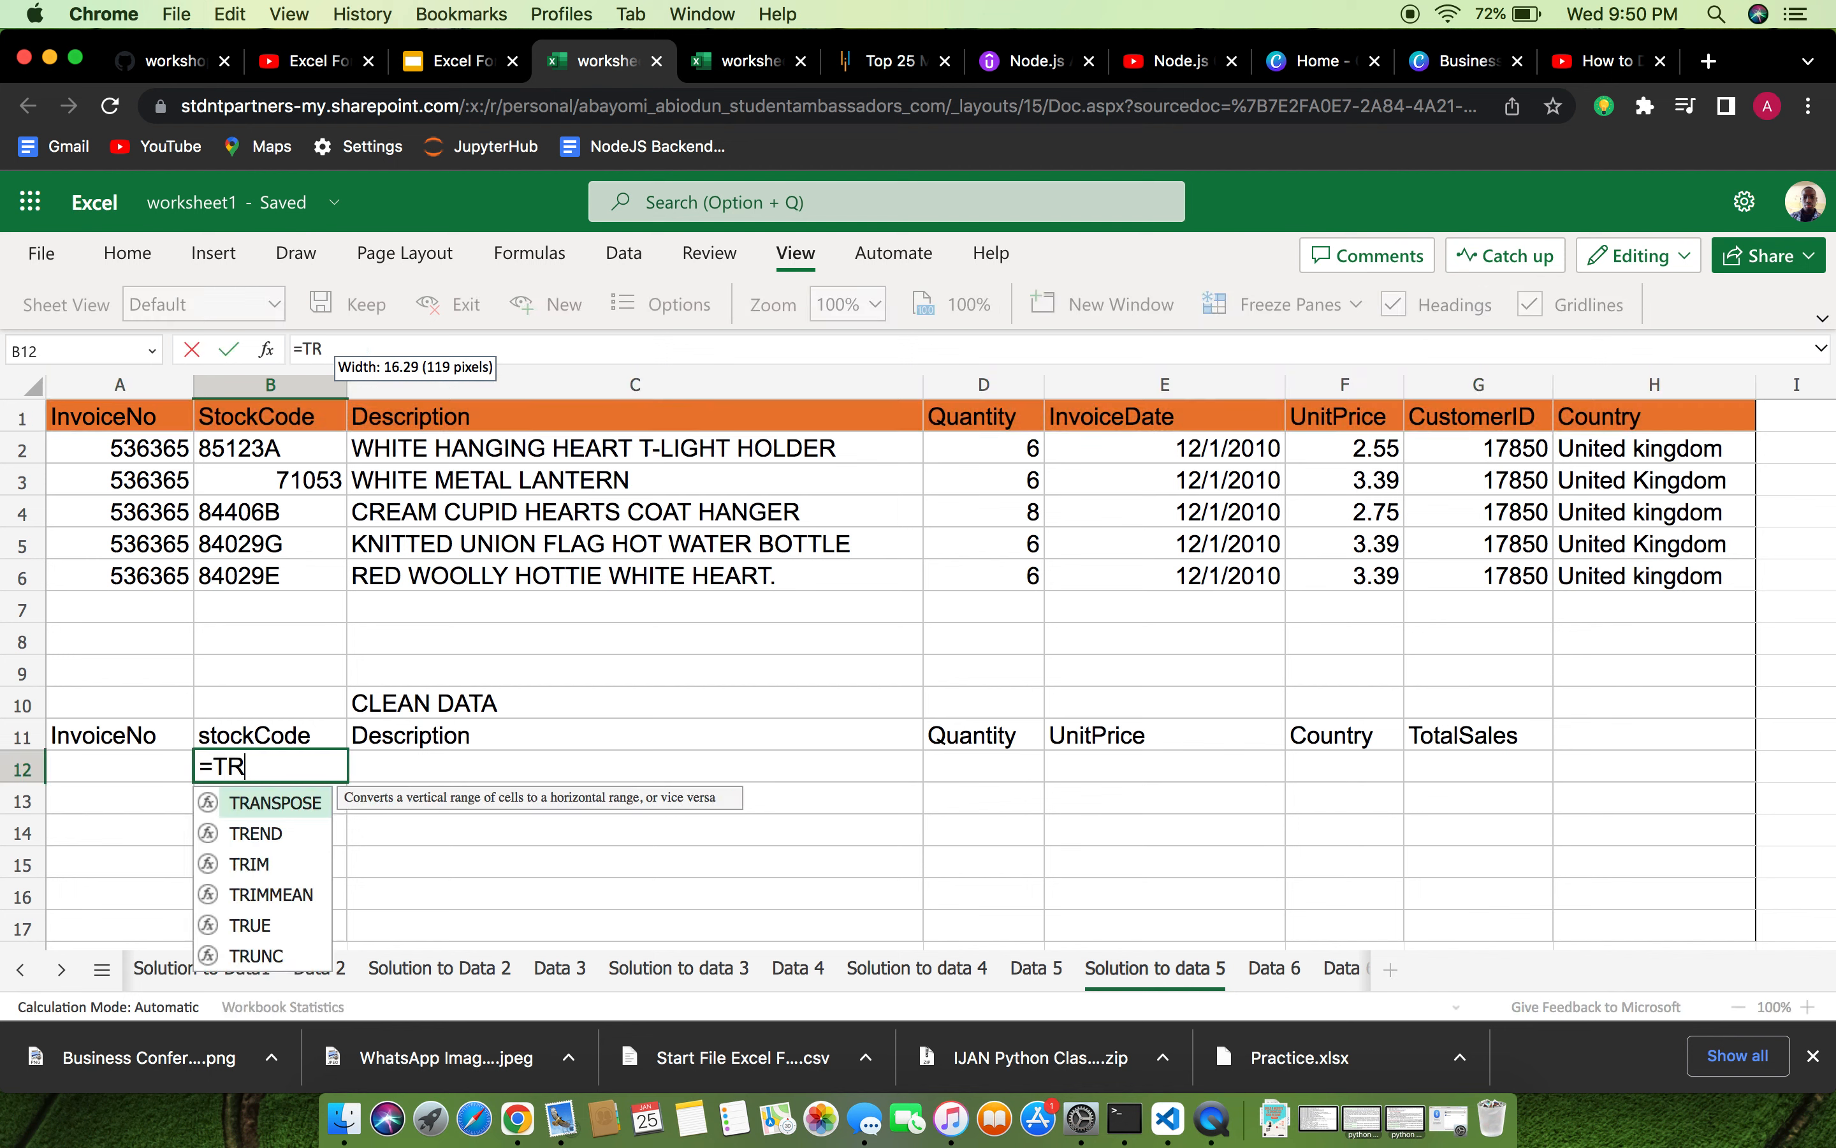
text(IM)
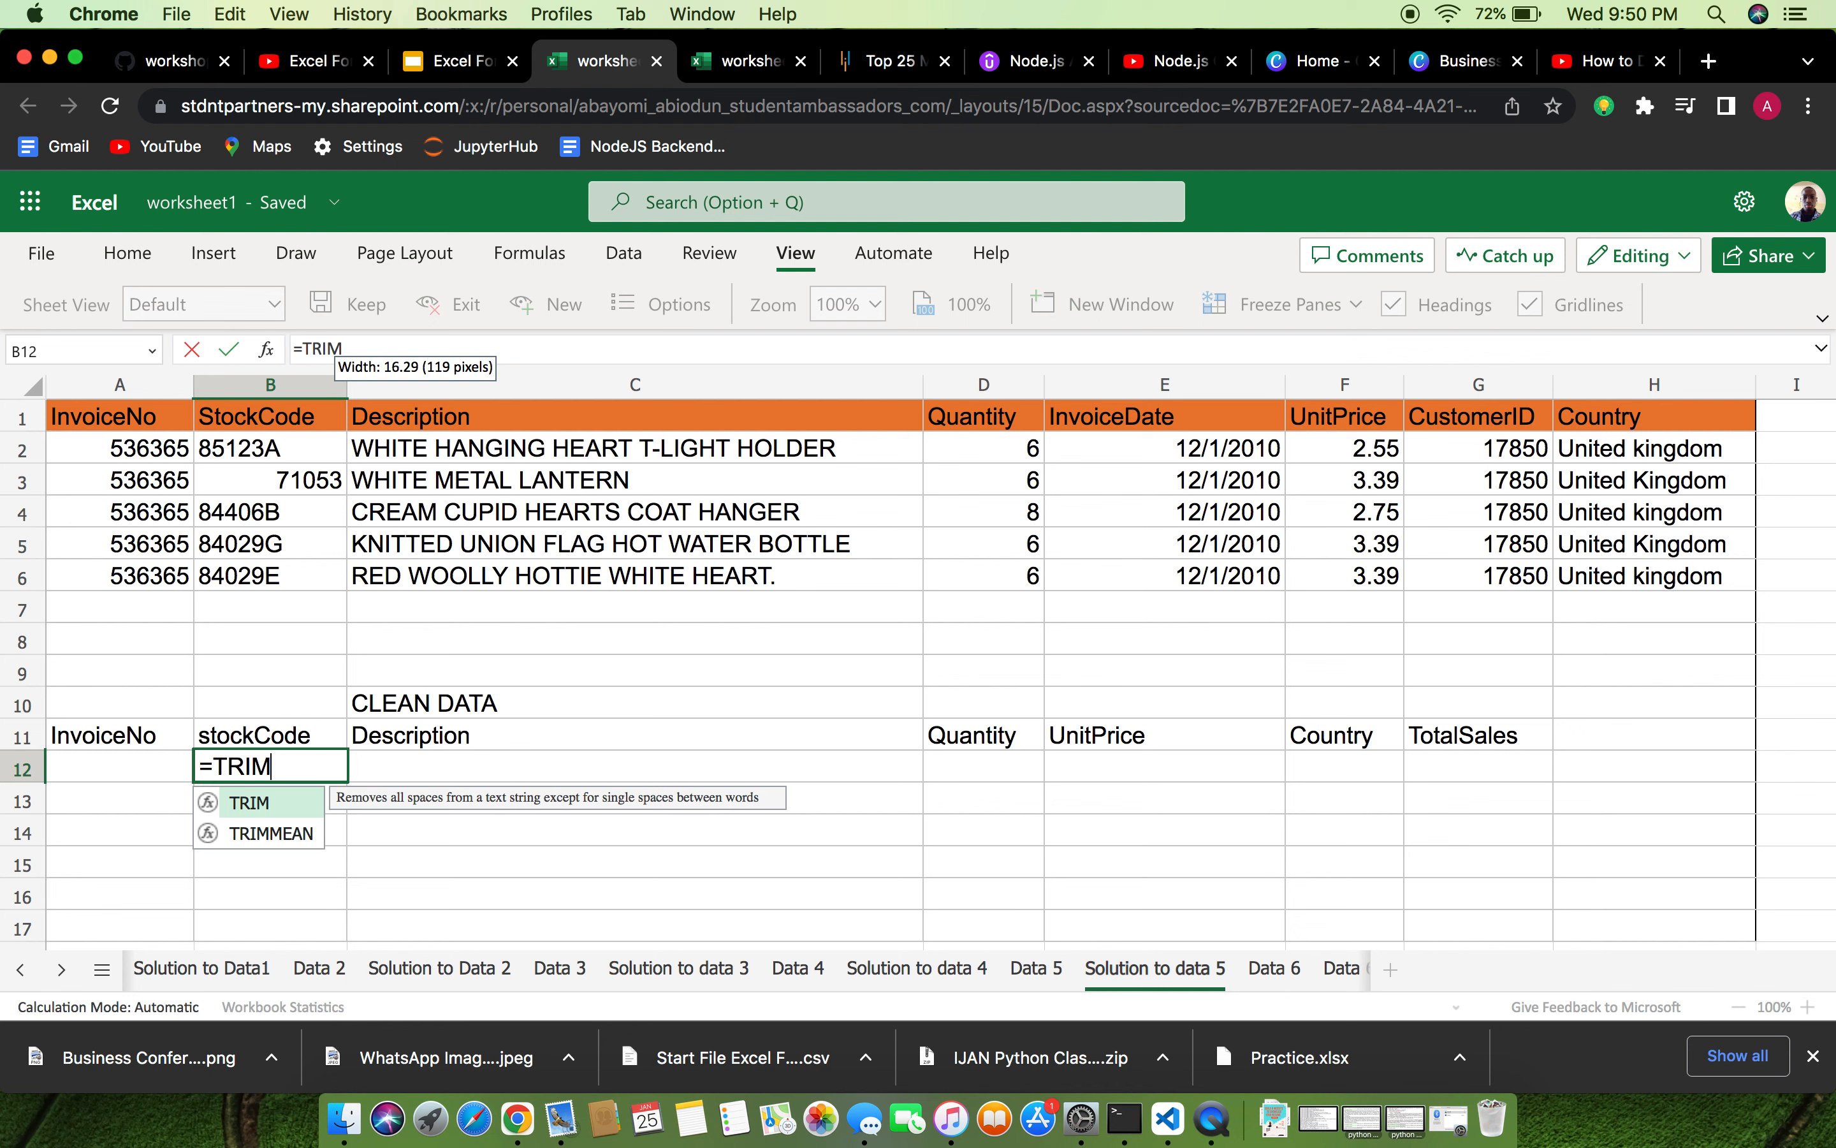
text(()
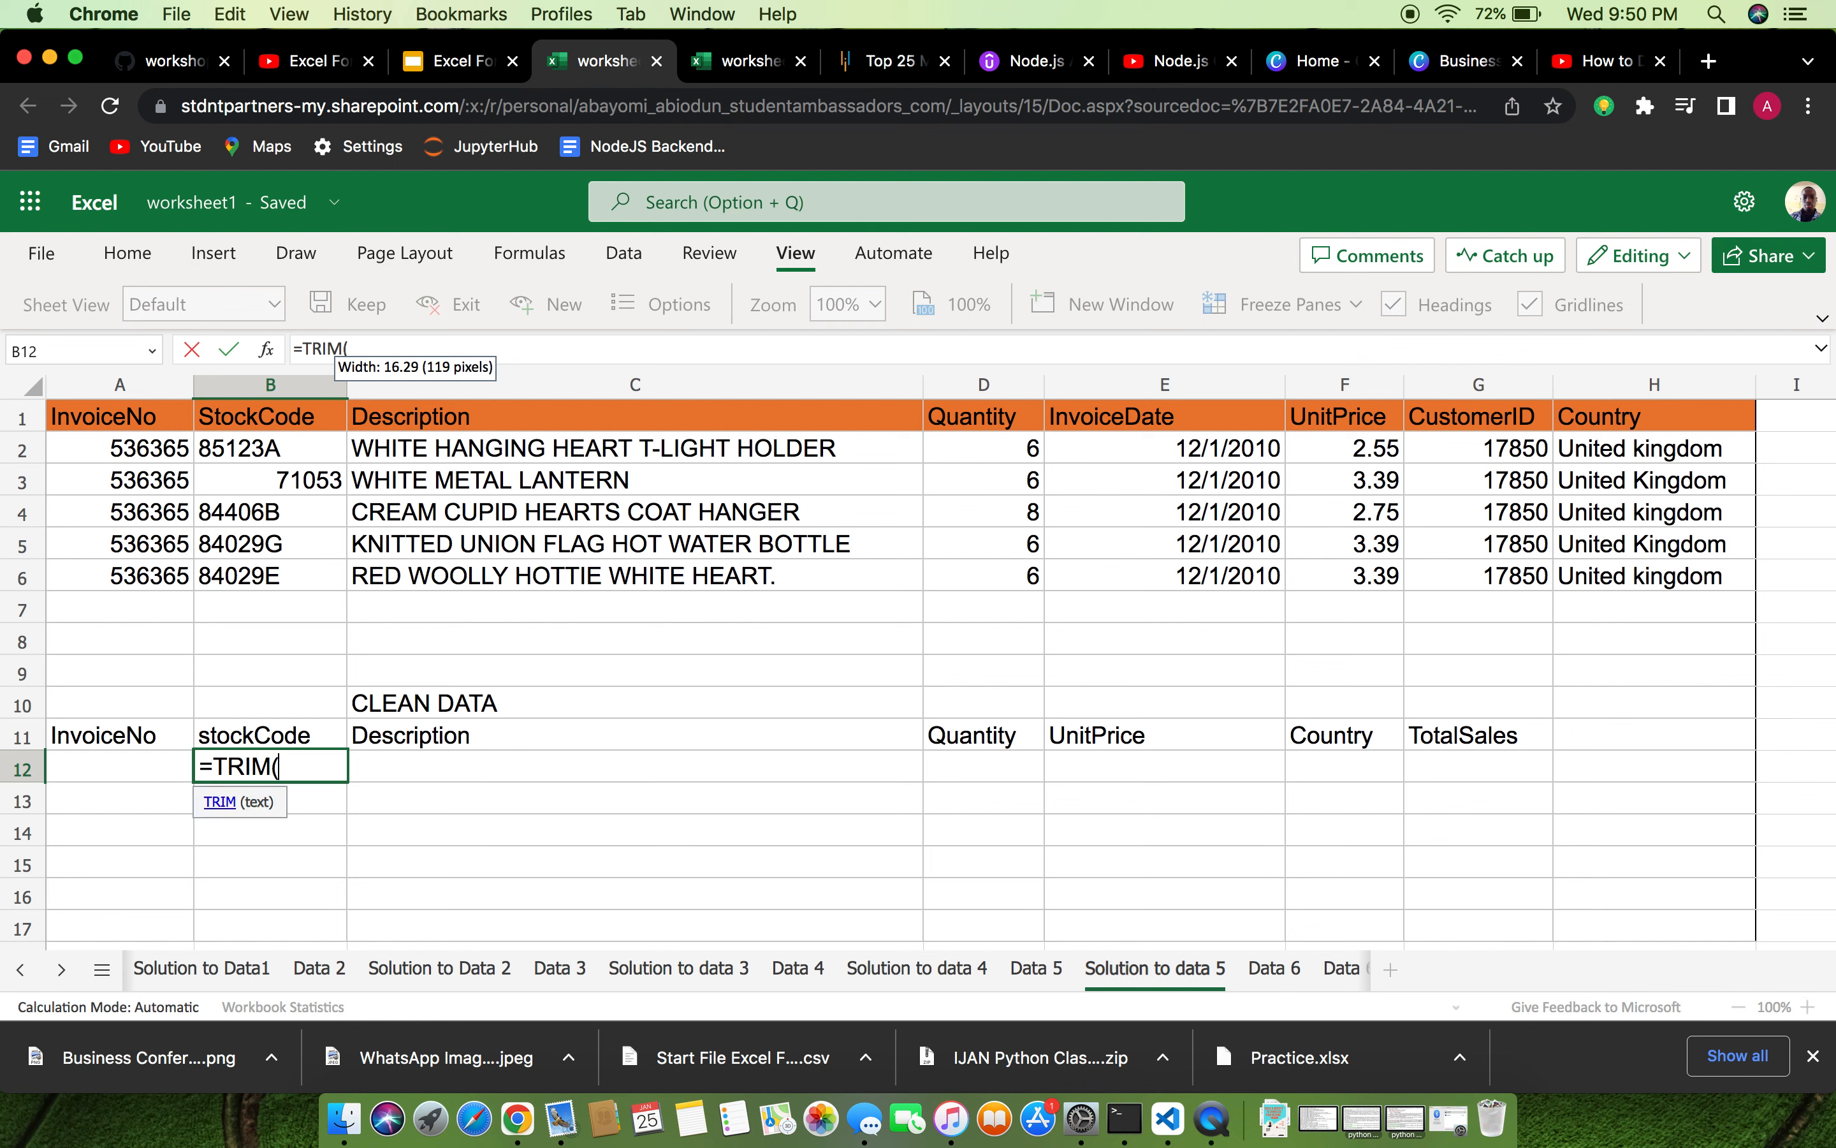
text(B2)
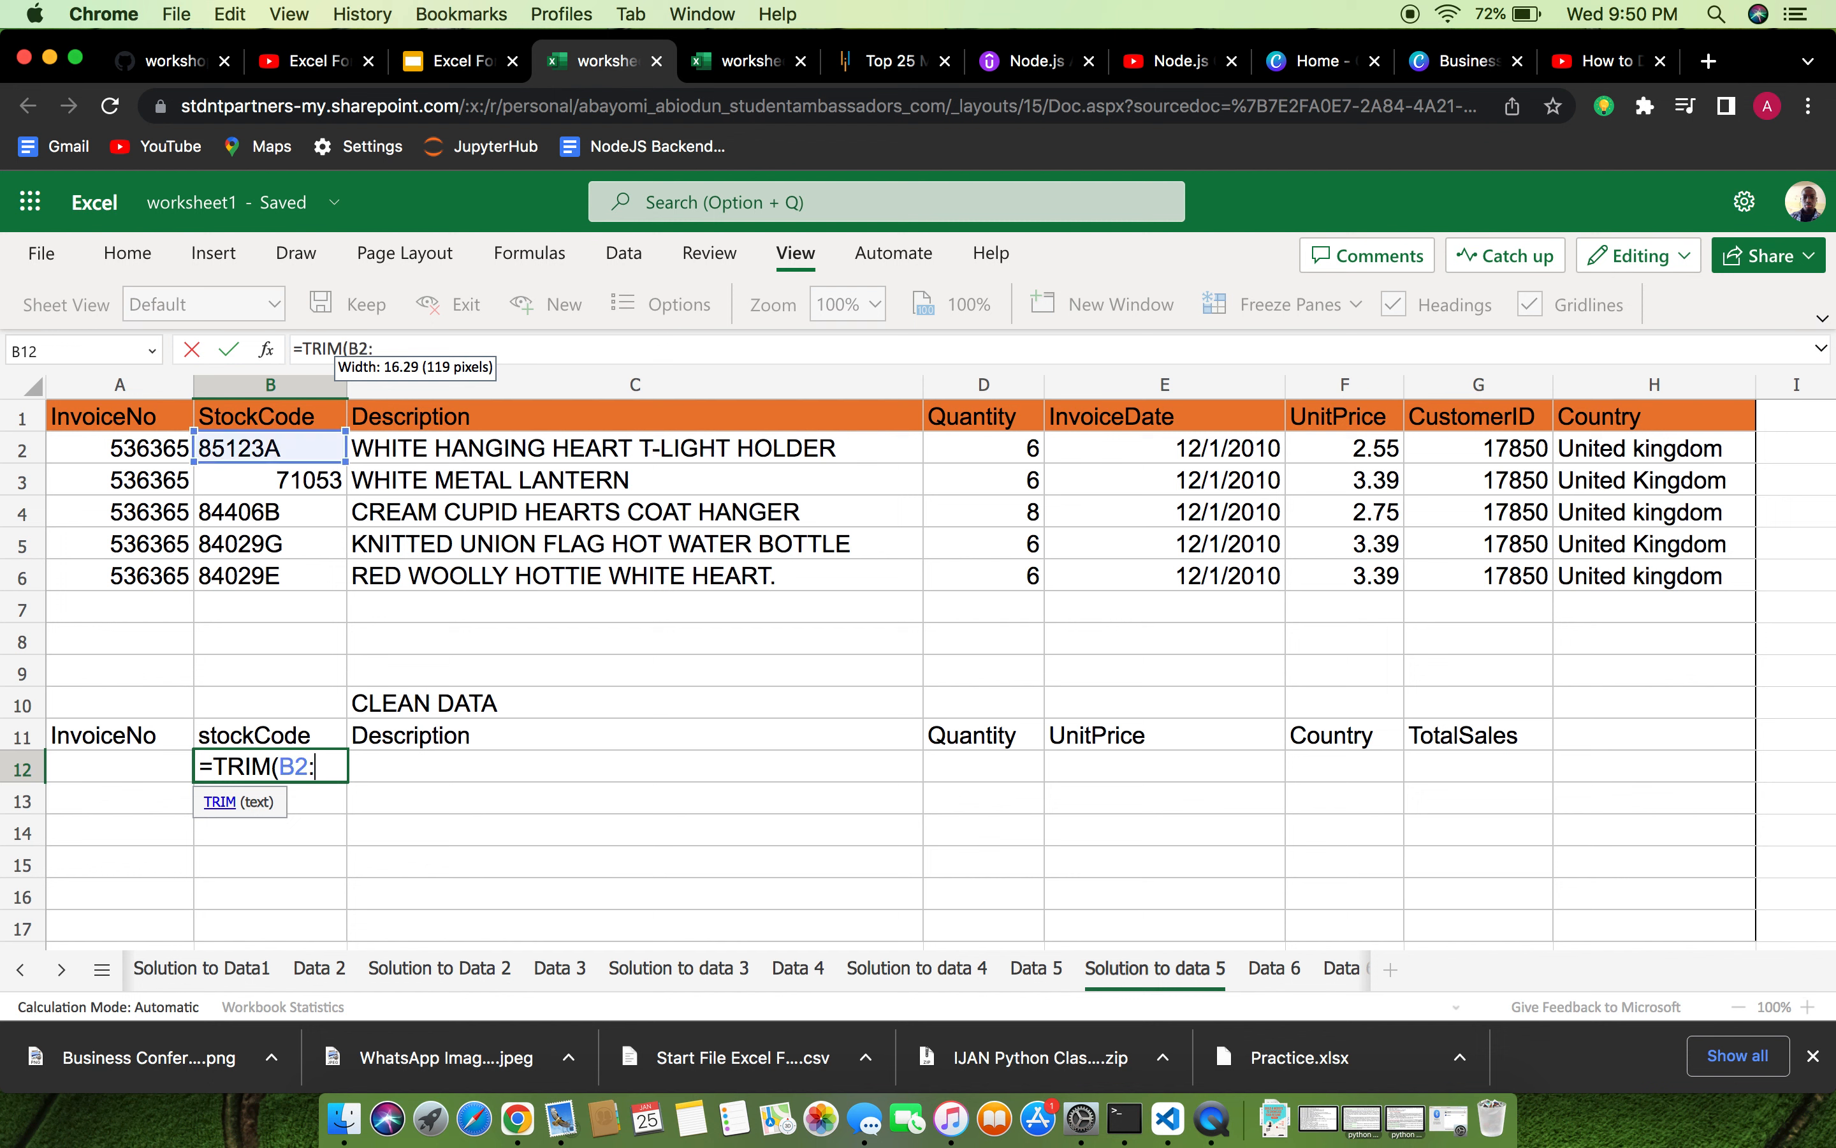
text(:B)
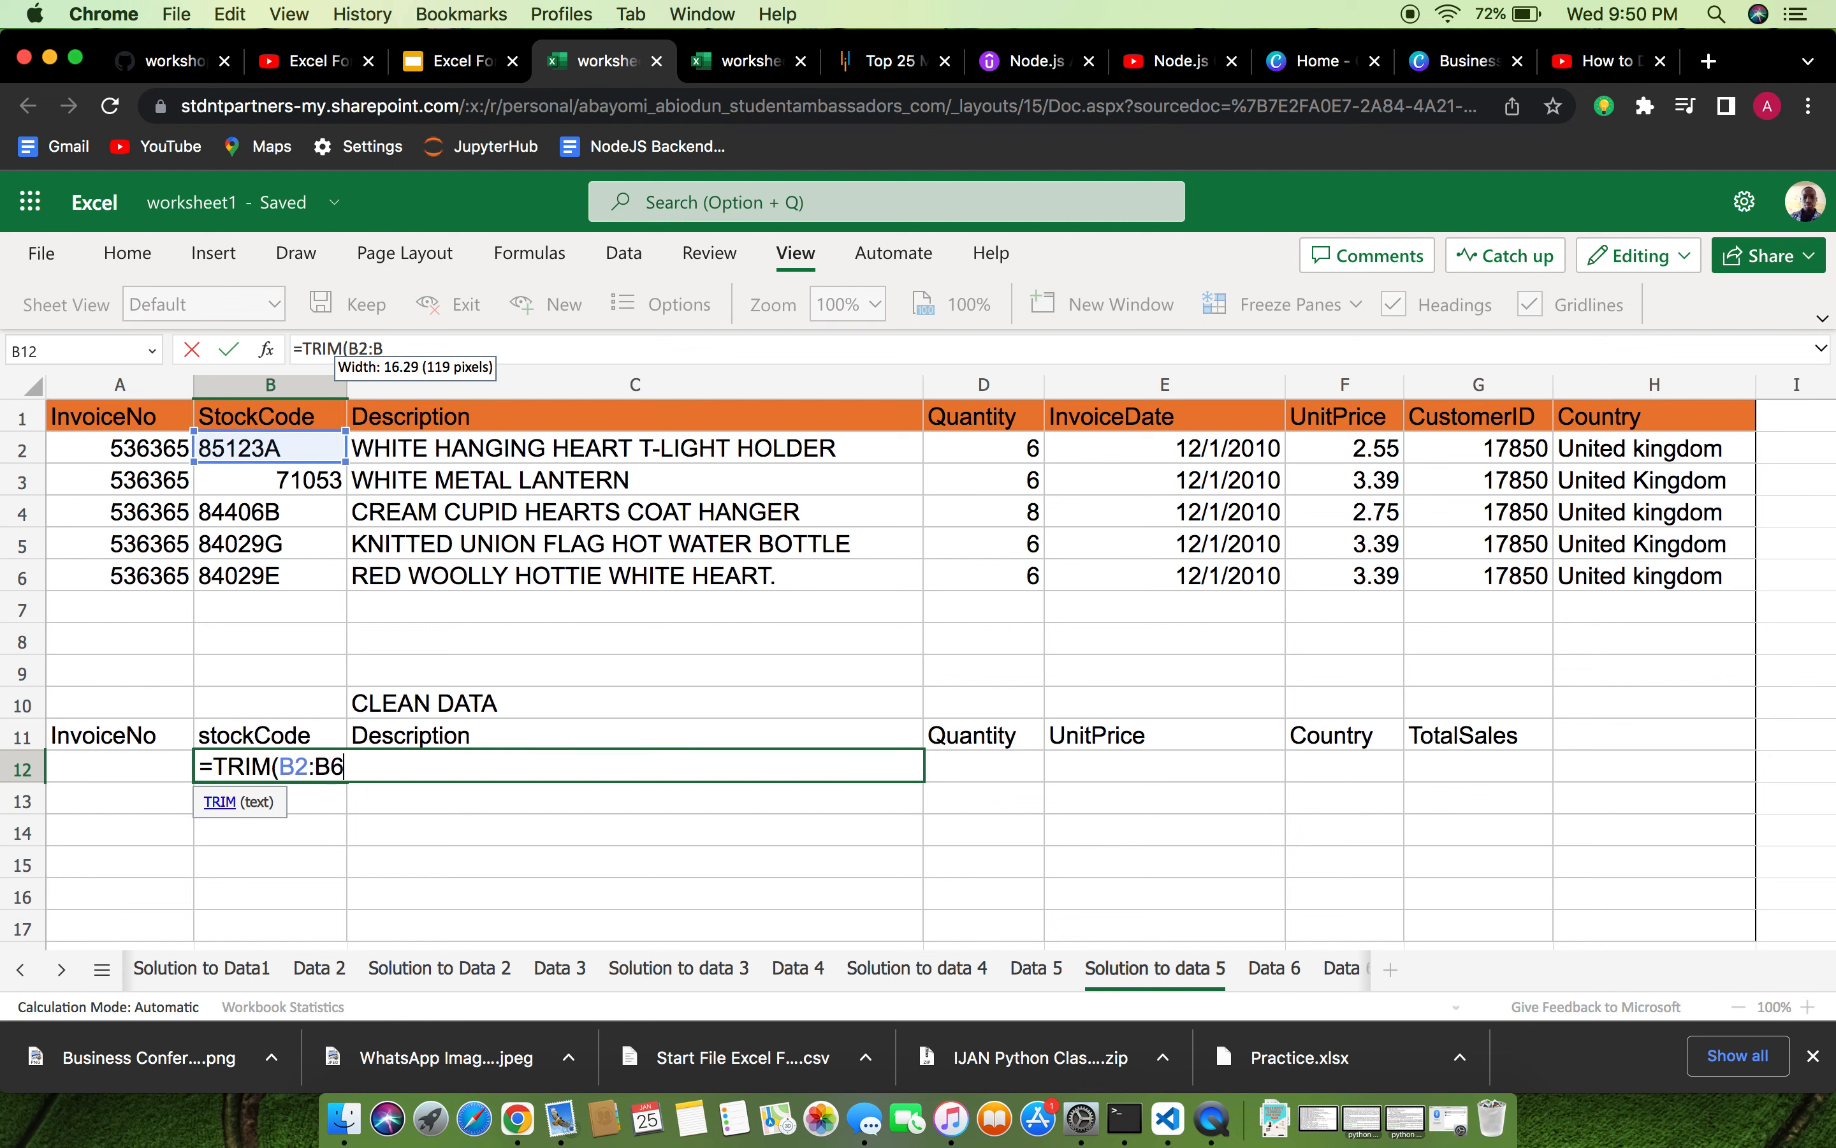
text(6)
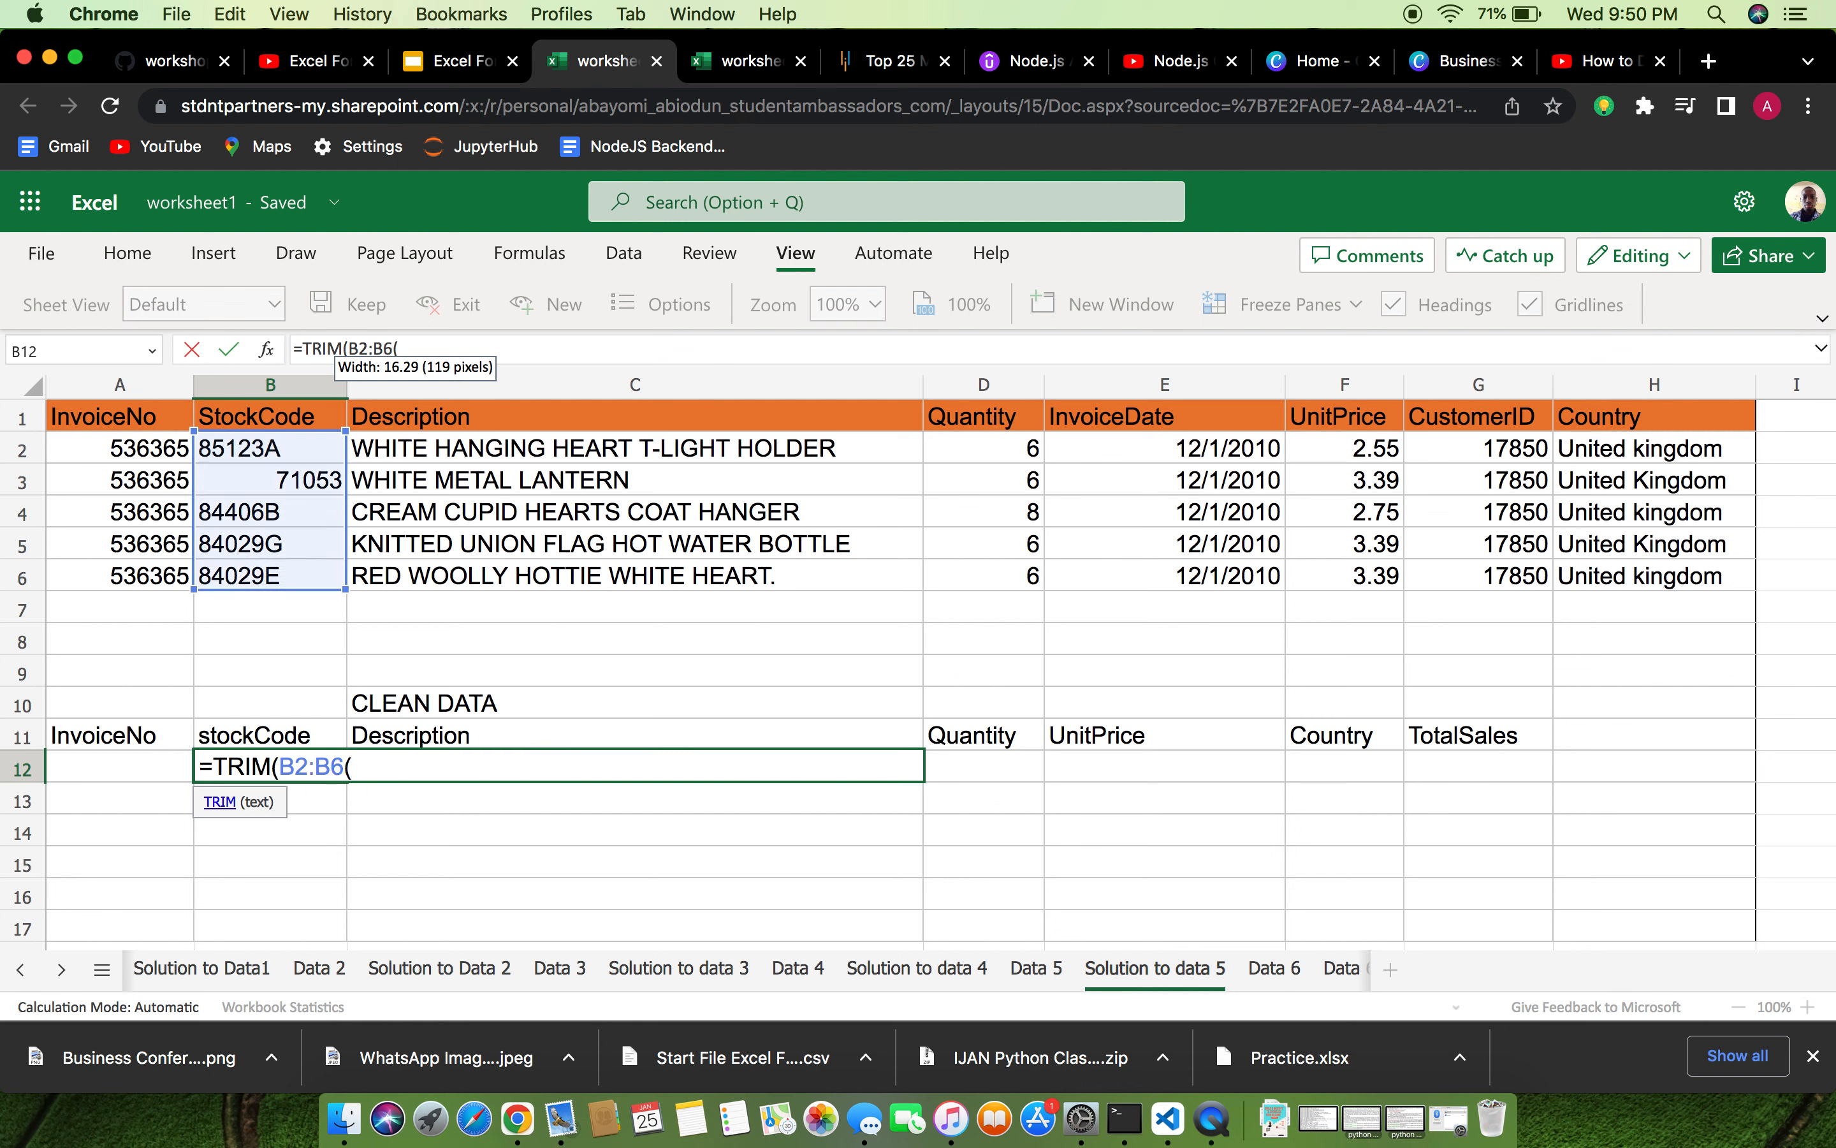
text())
key(Return)
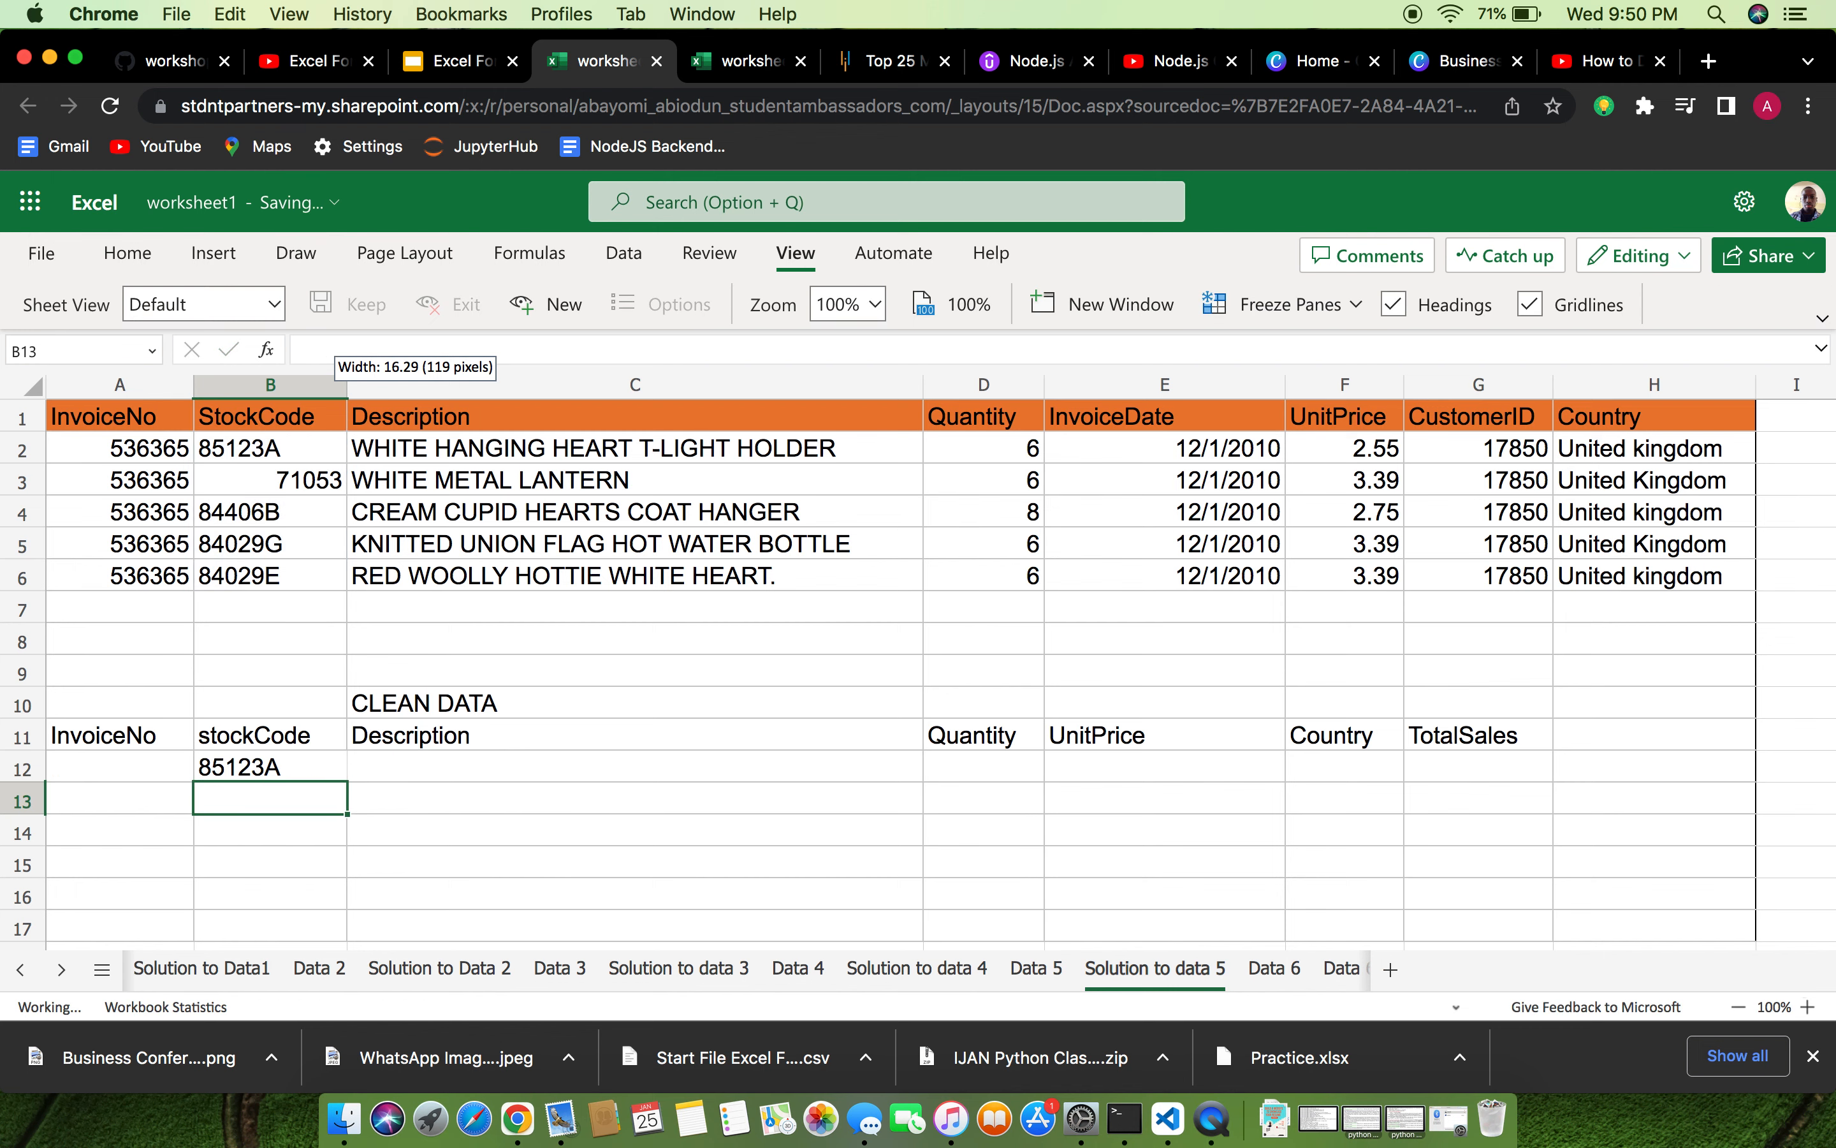
scroll(306, 818, down, 2)
scroll(288, 824, up, 2)
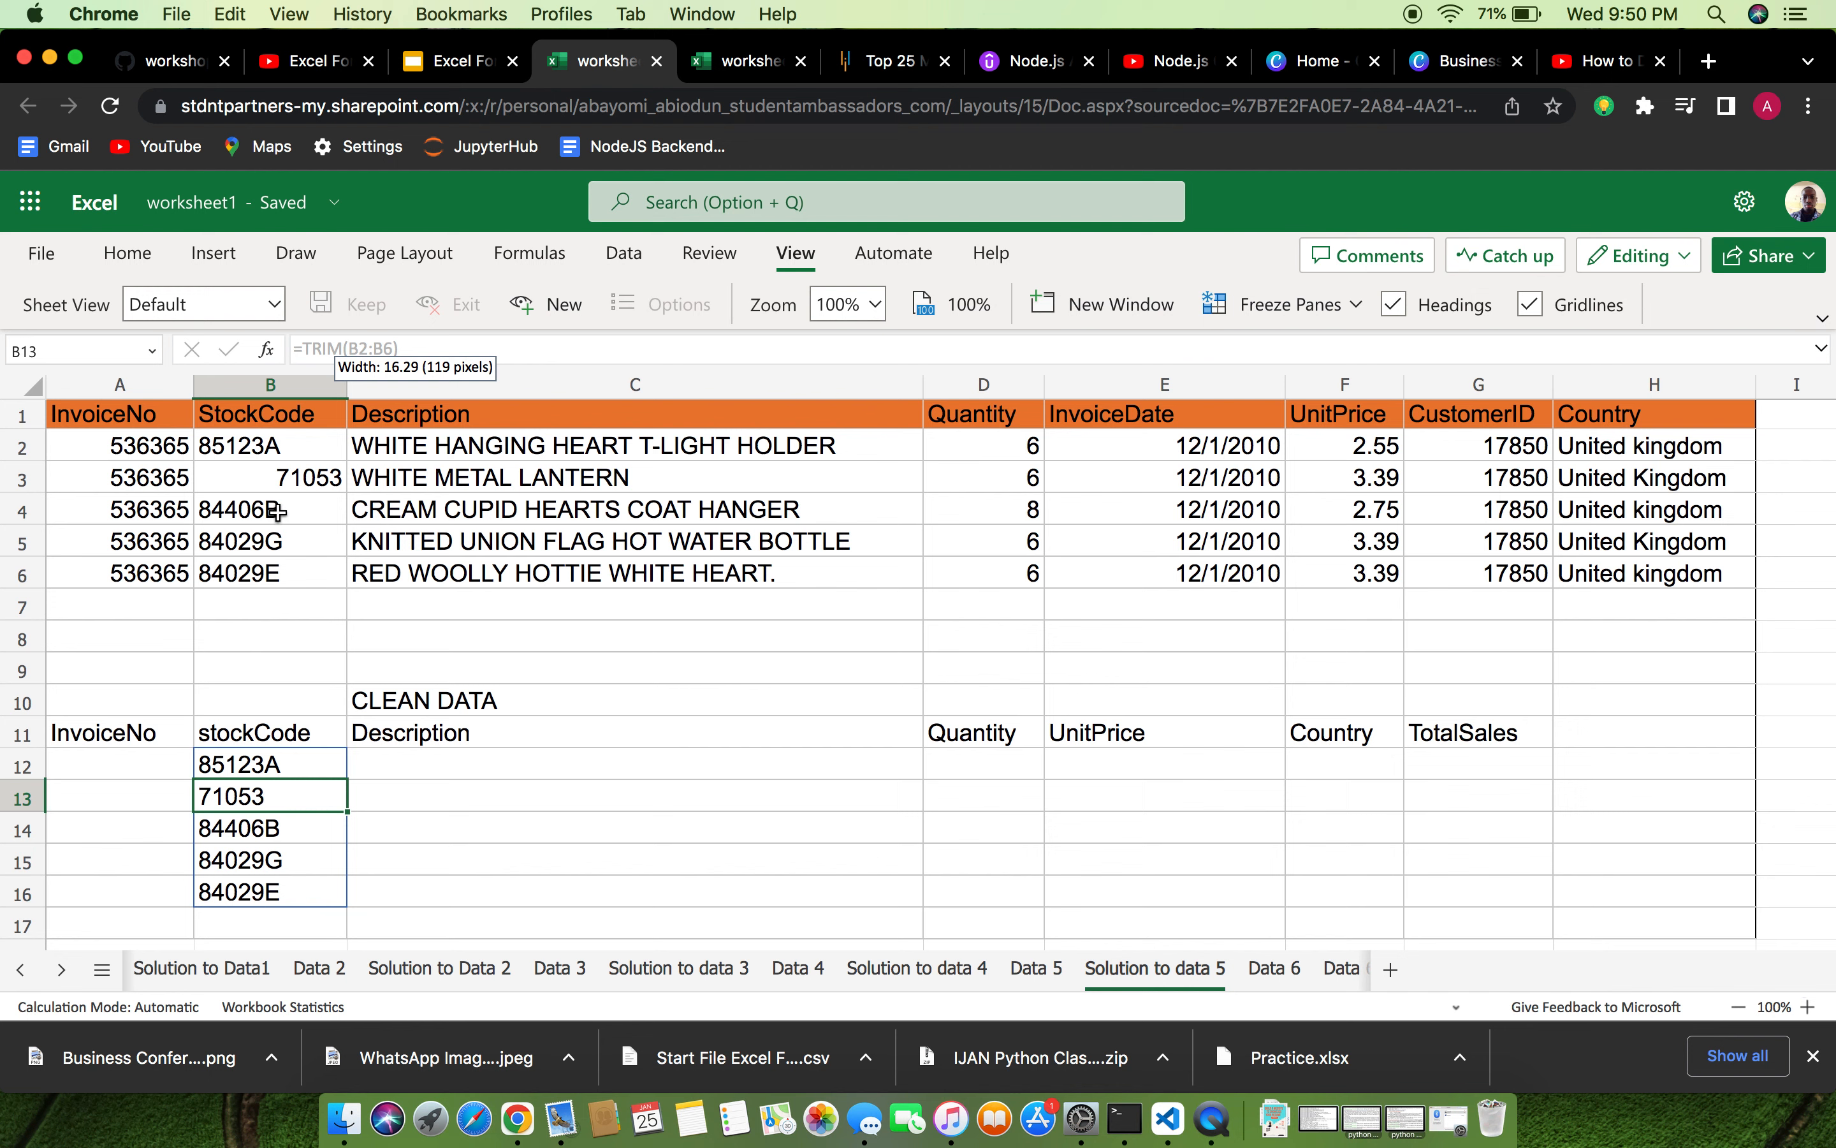
Fill the clean Description column by entering =PROPER(C2:C6) in cell C12, and inspect that cell's formula.
click(562, 505)
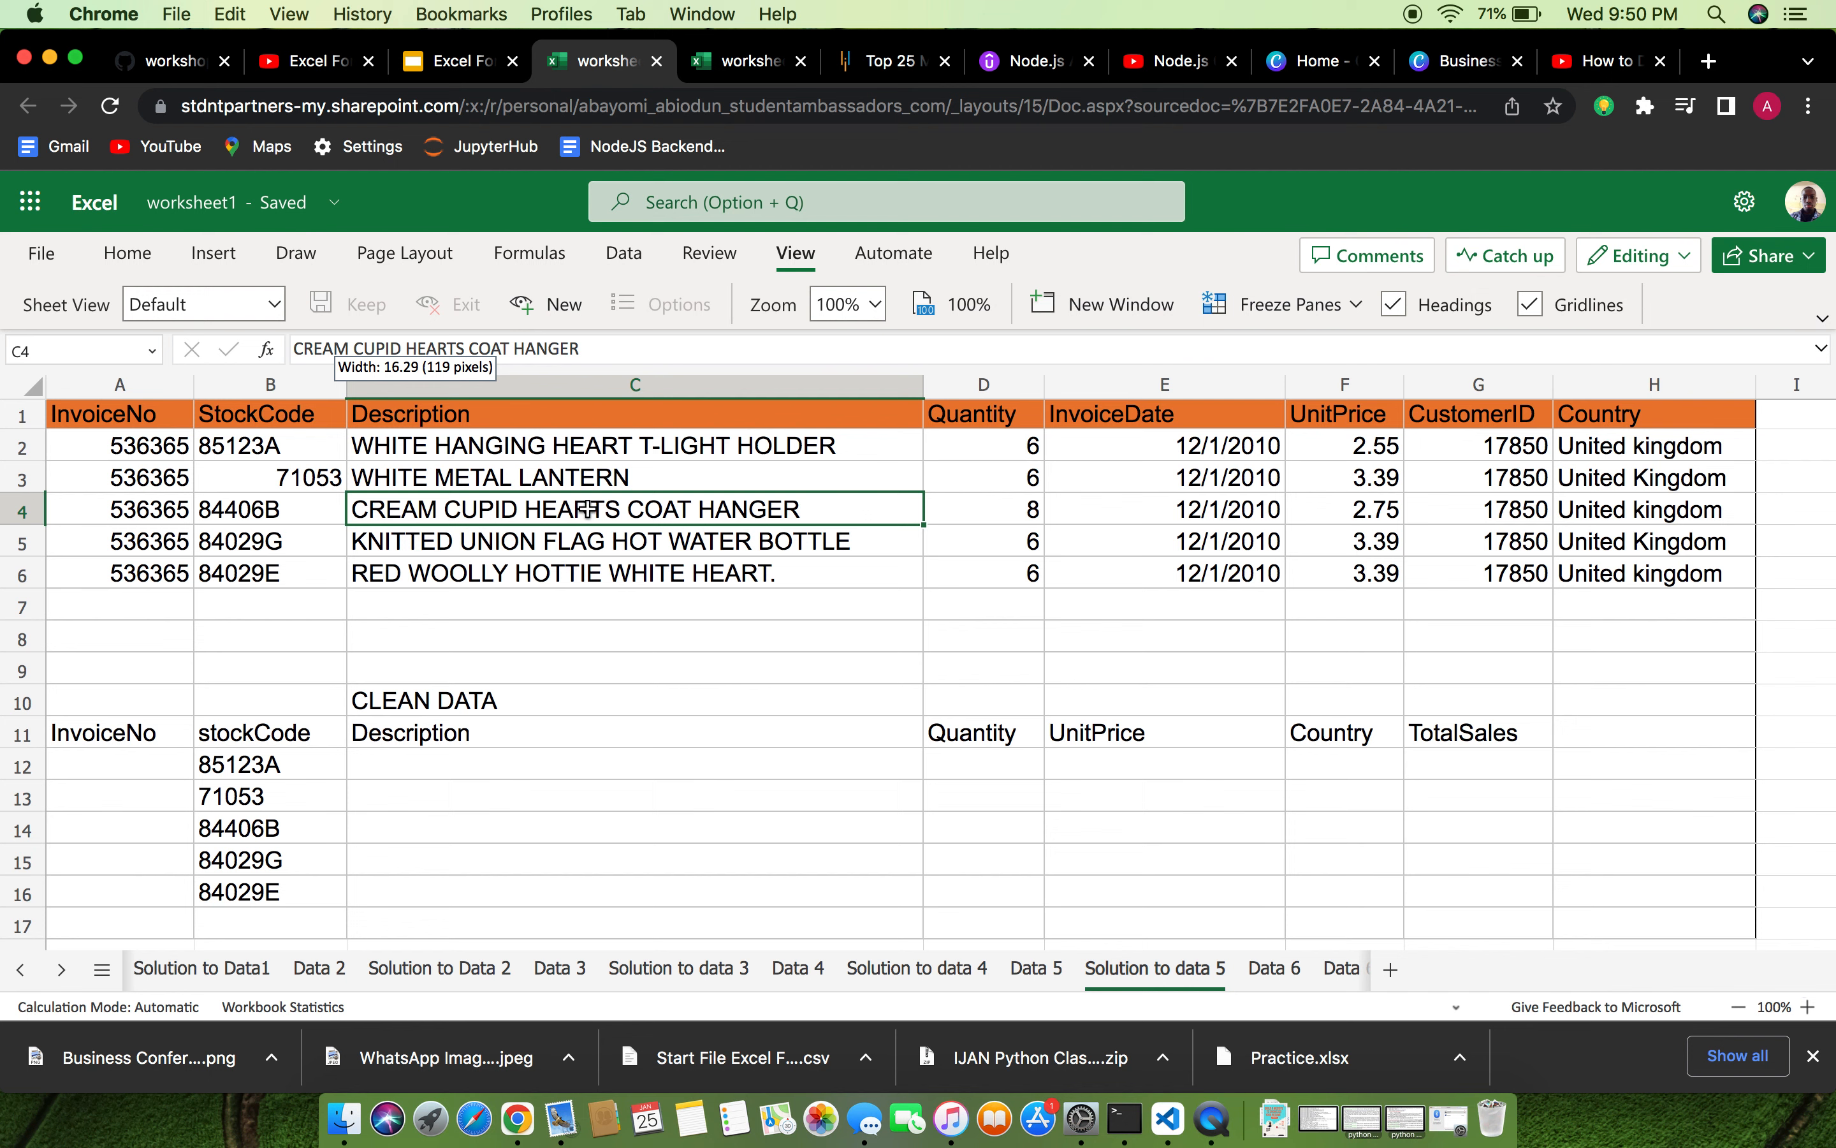
click(400, 765)
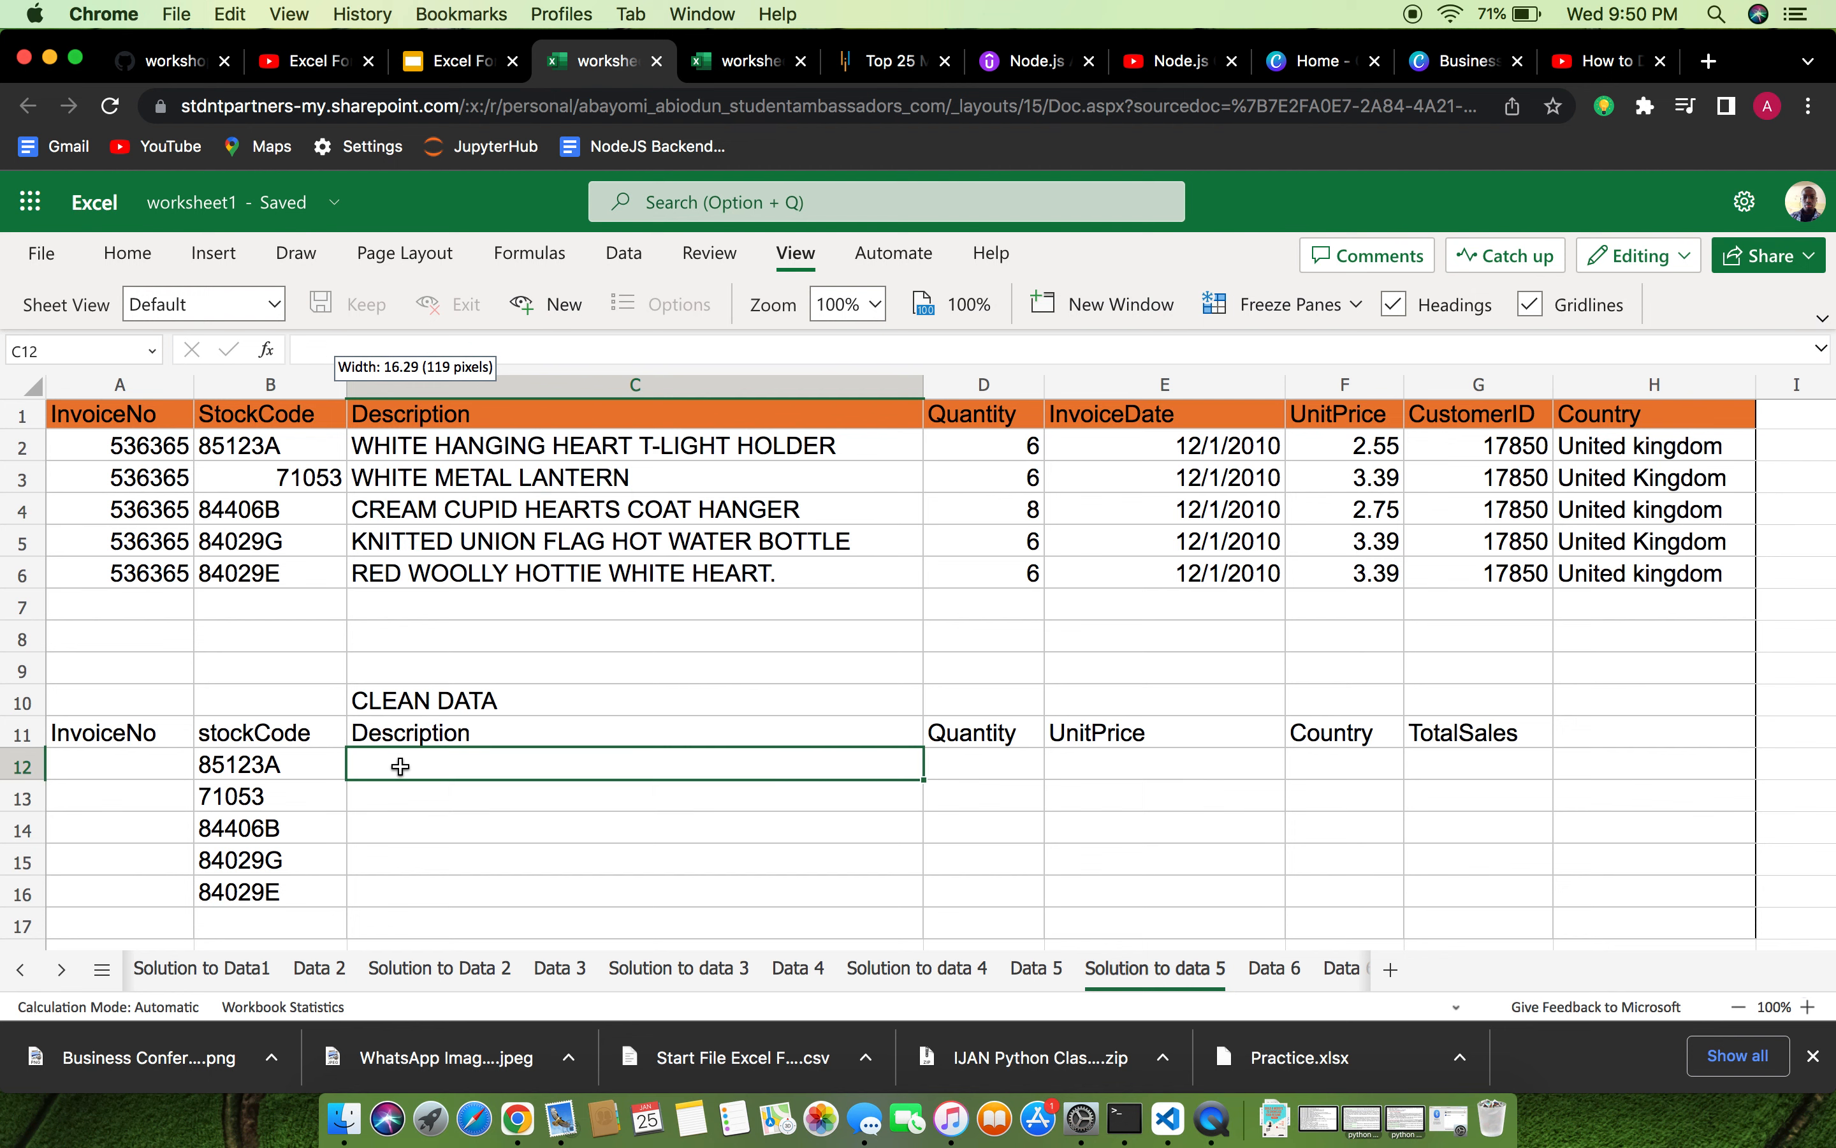
text(=P)
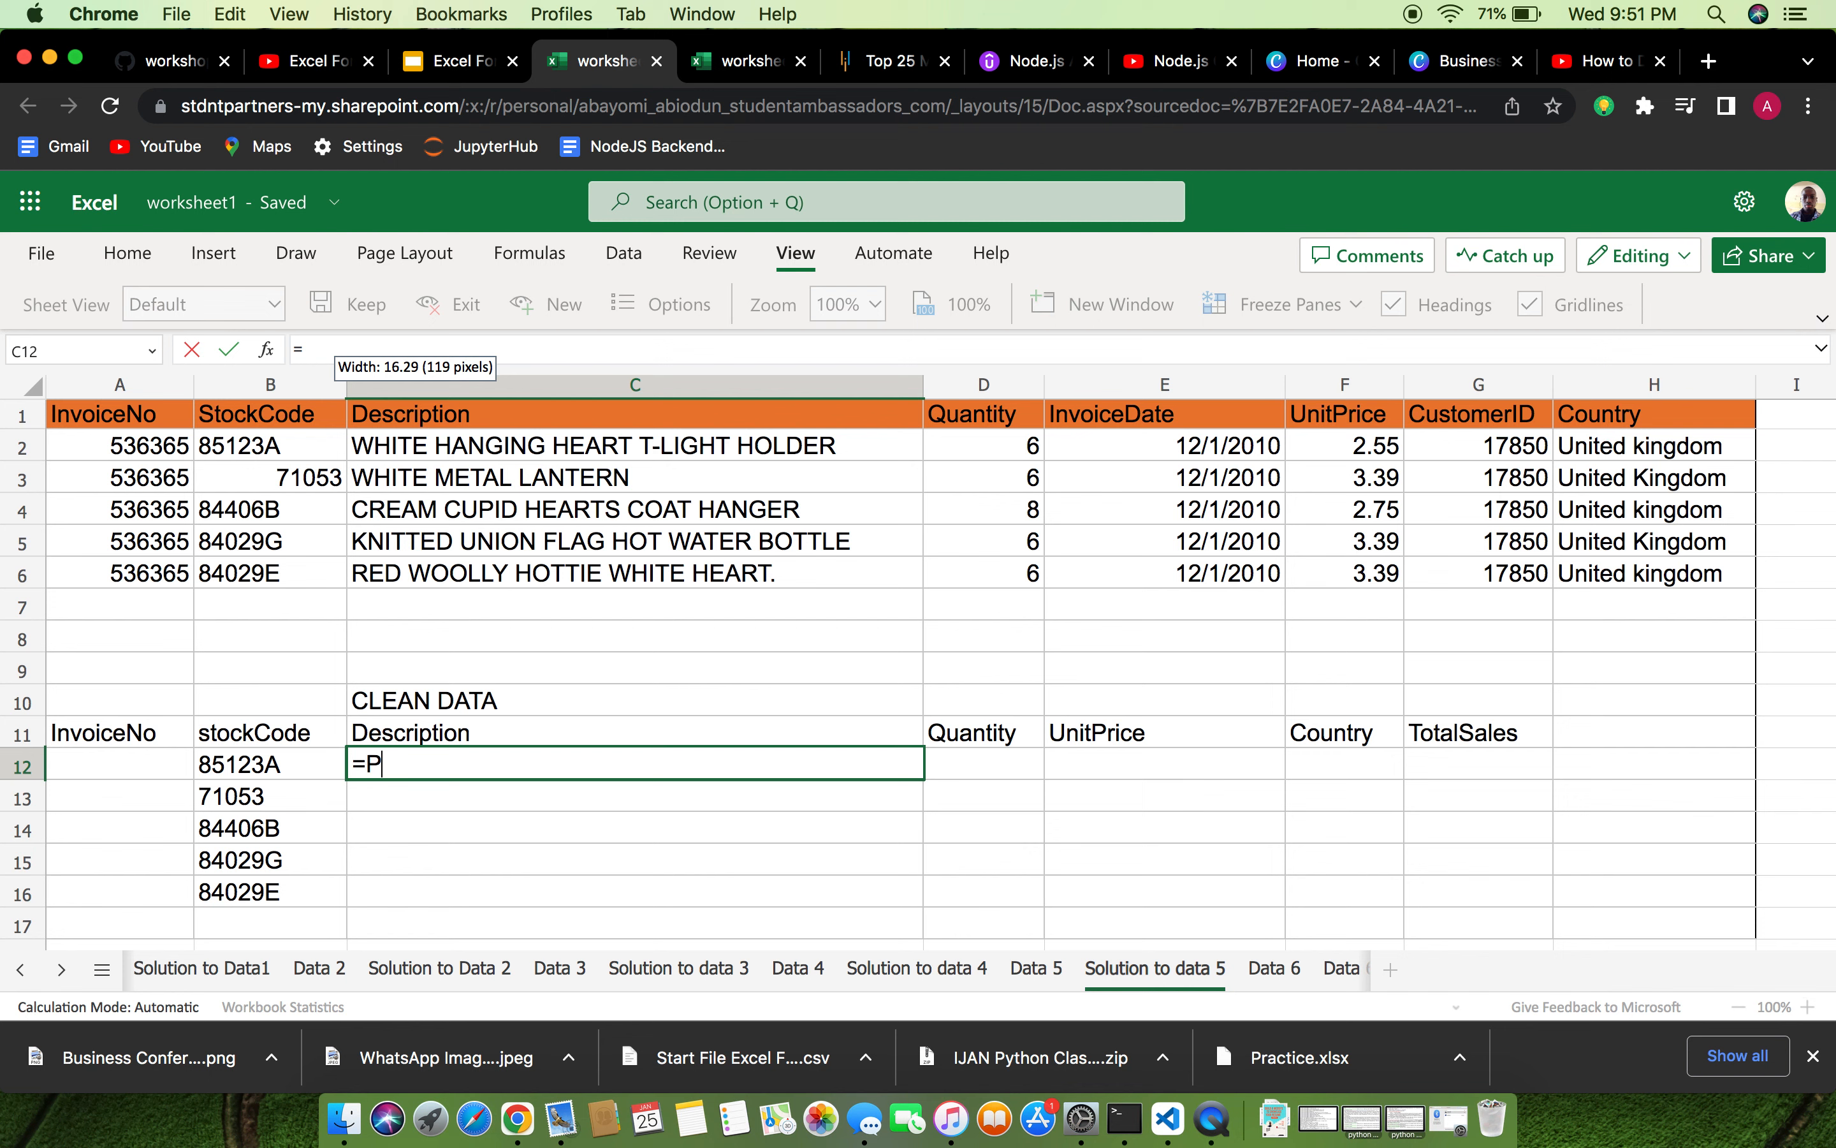
text(ROP)
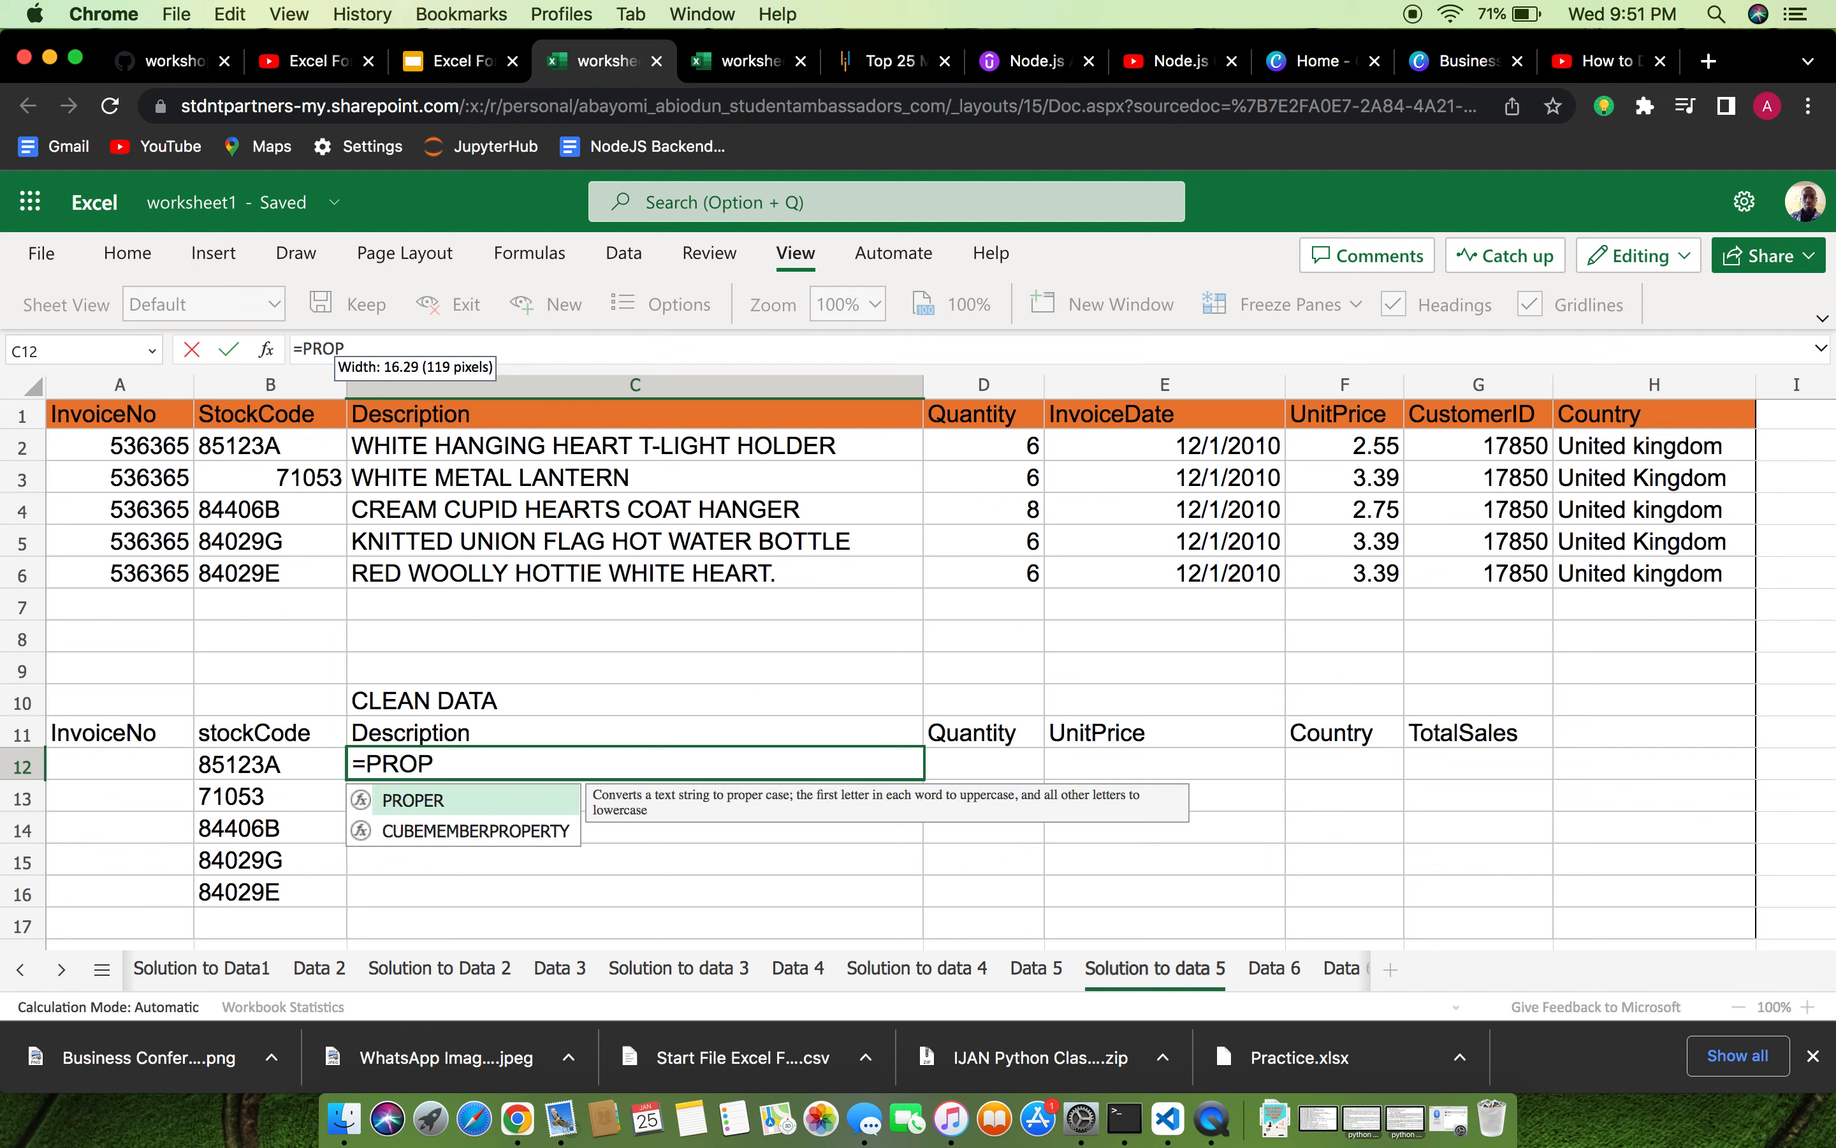
text(ER()
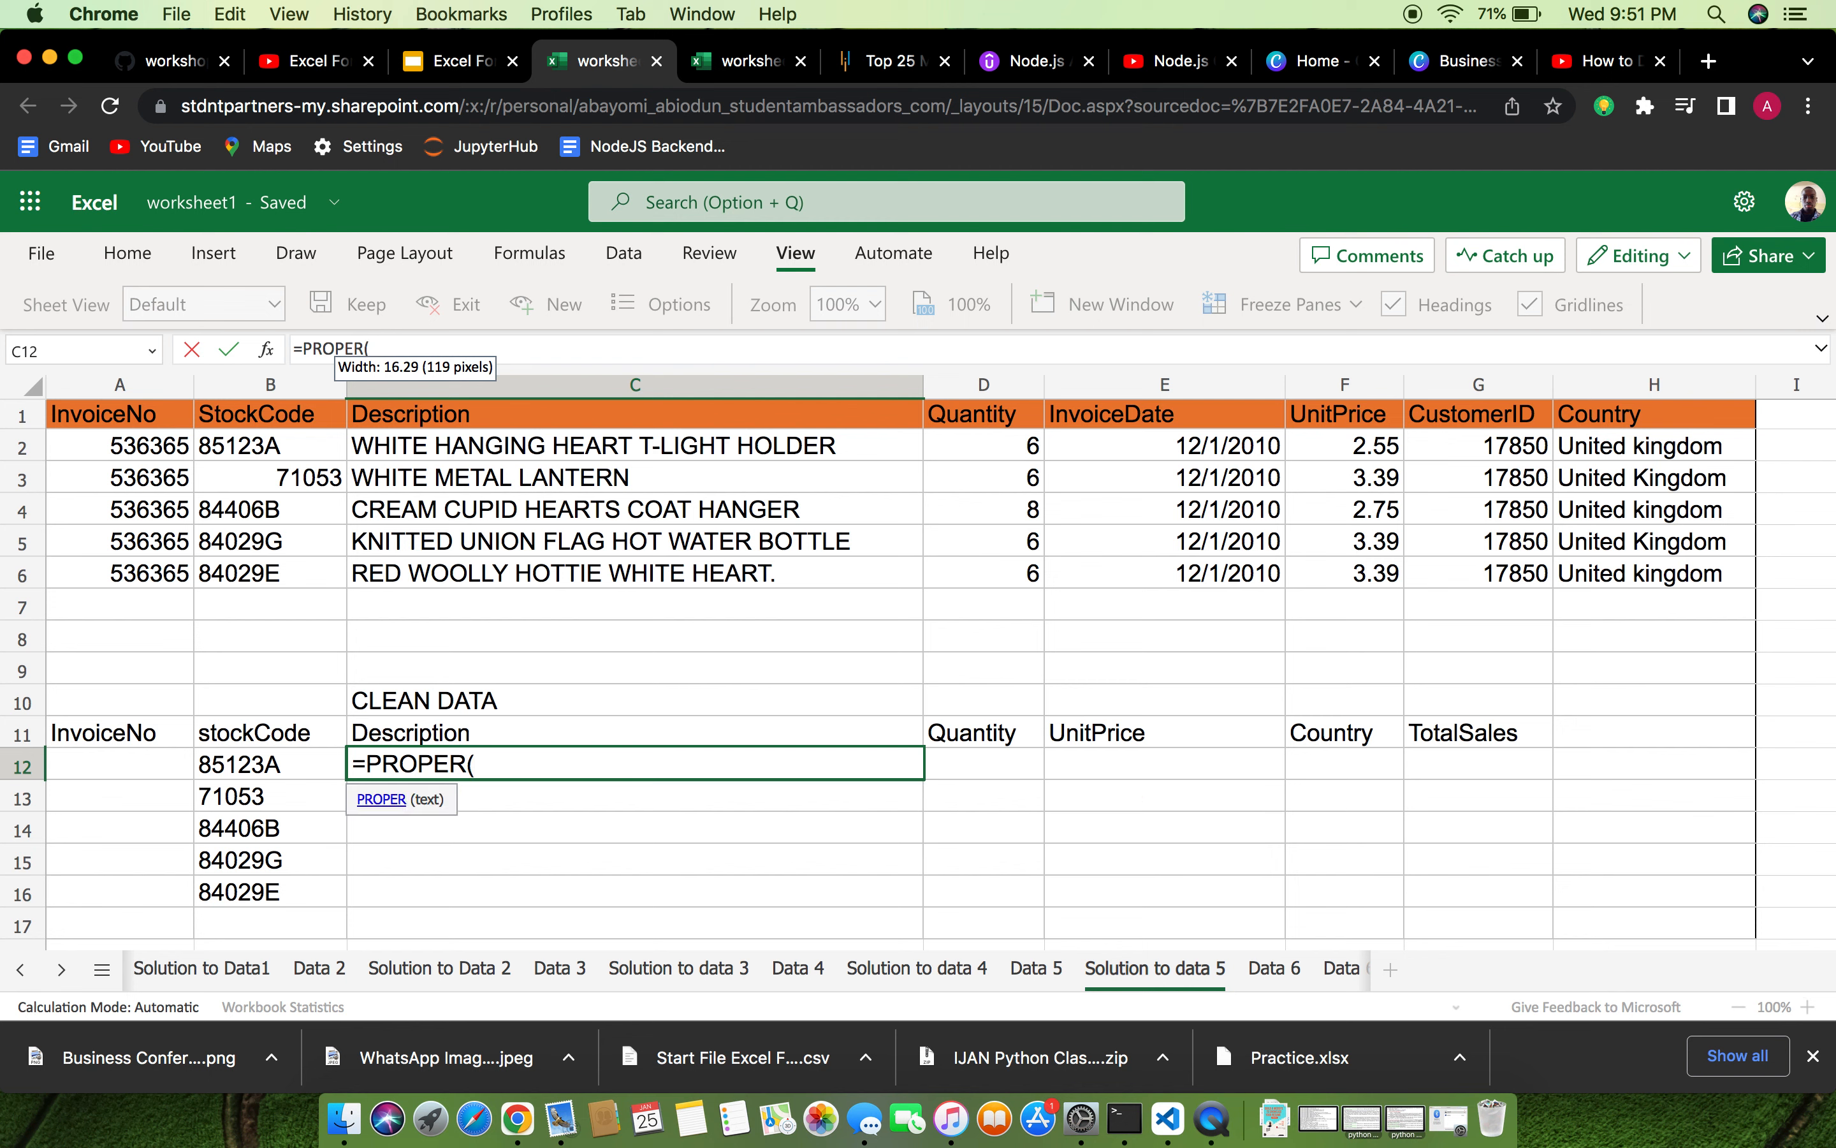
text(C2)
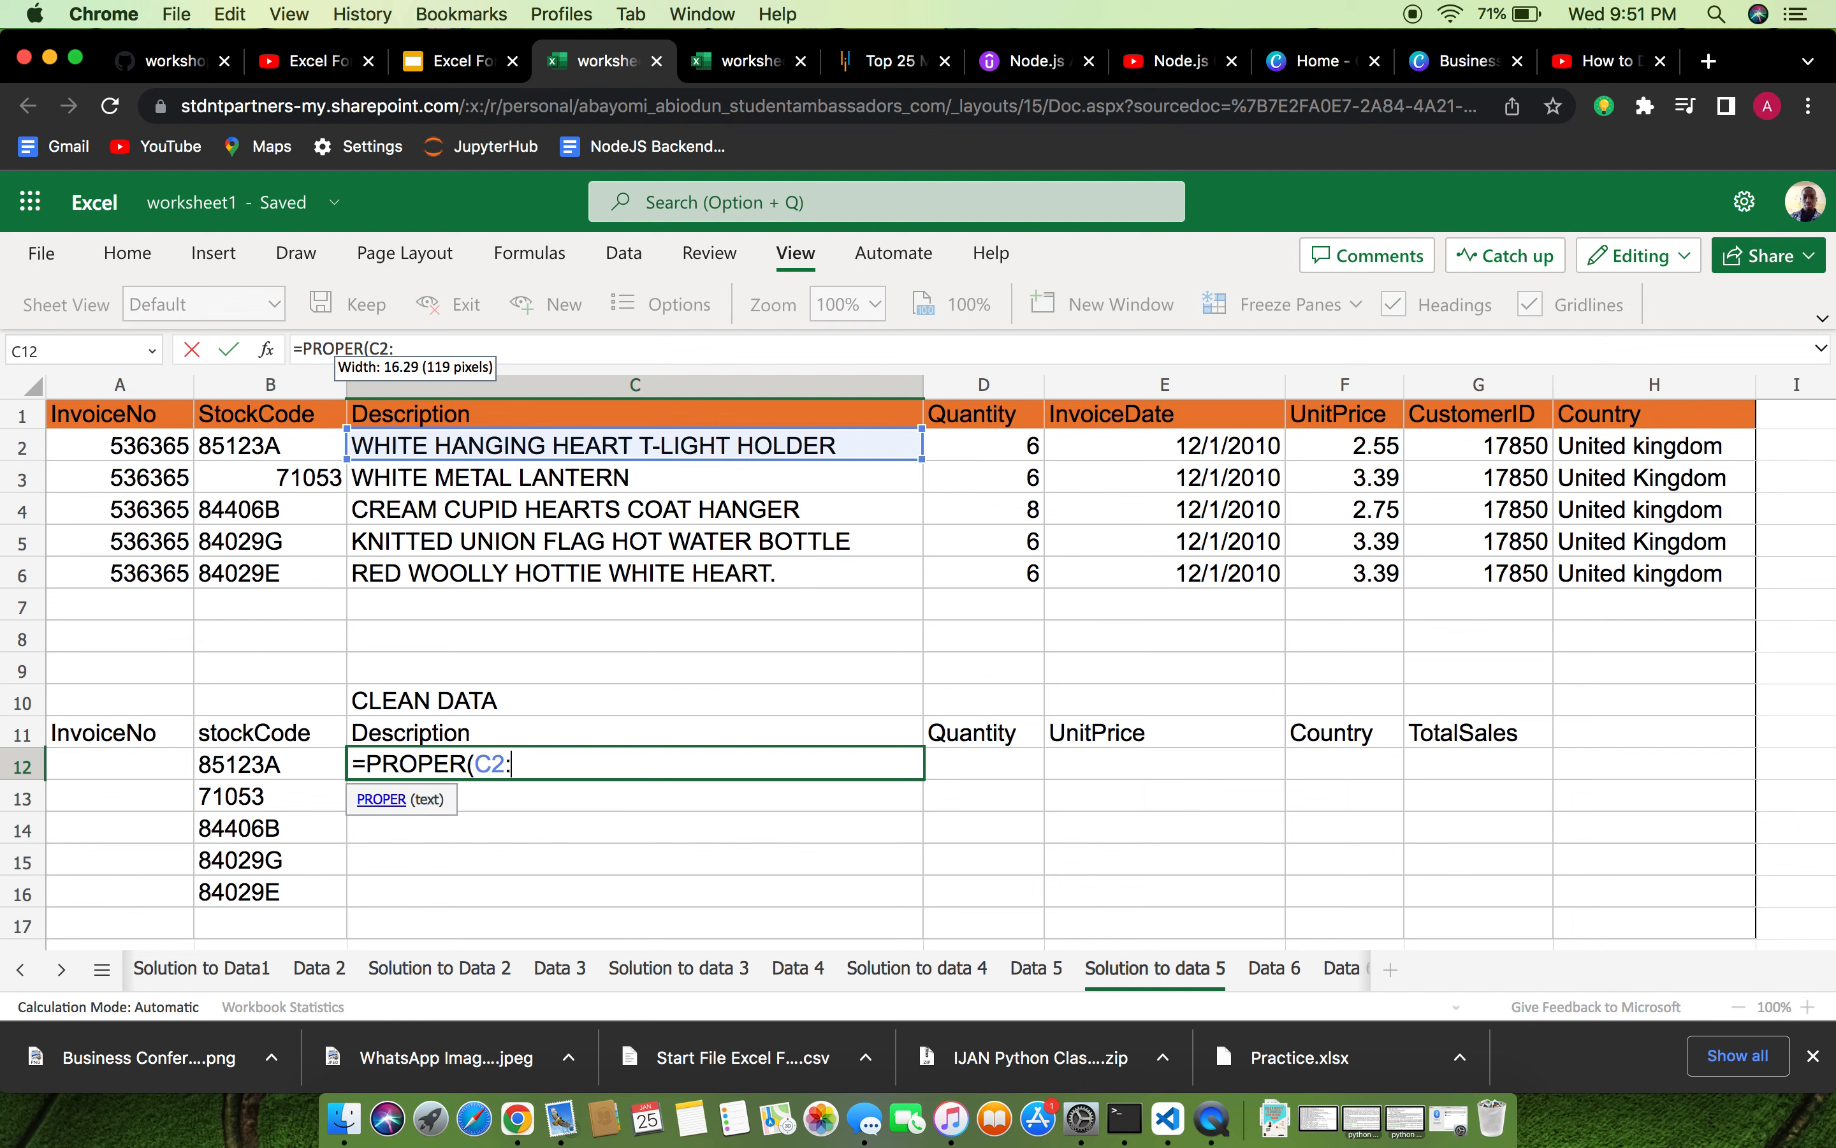
text(:C6))
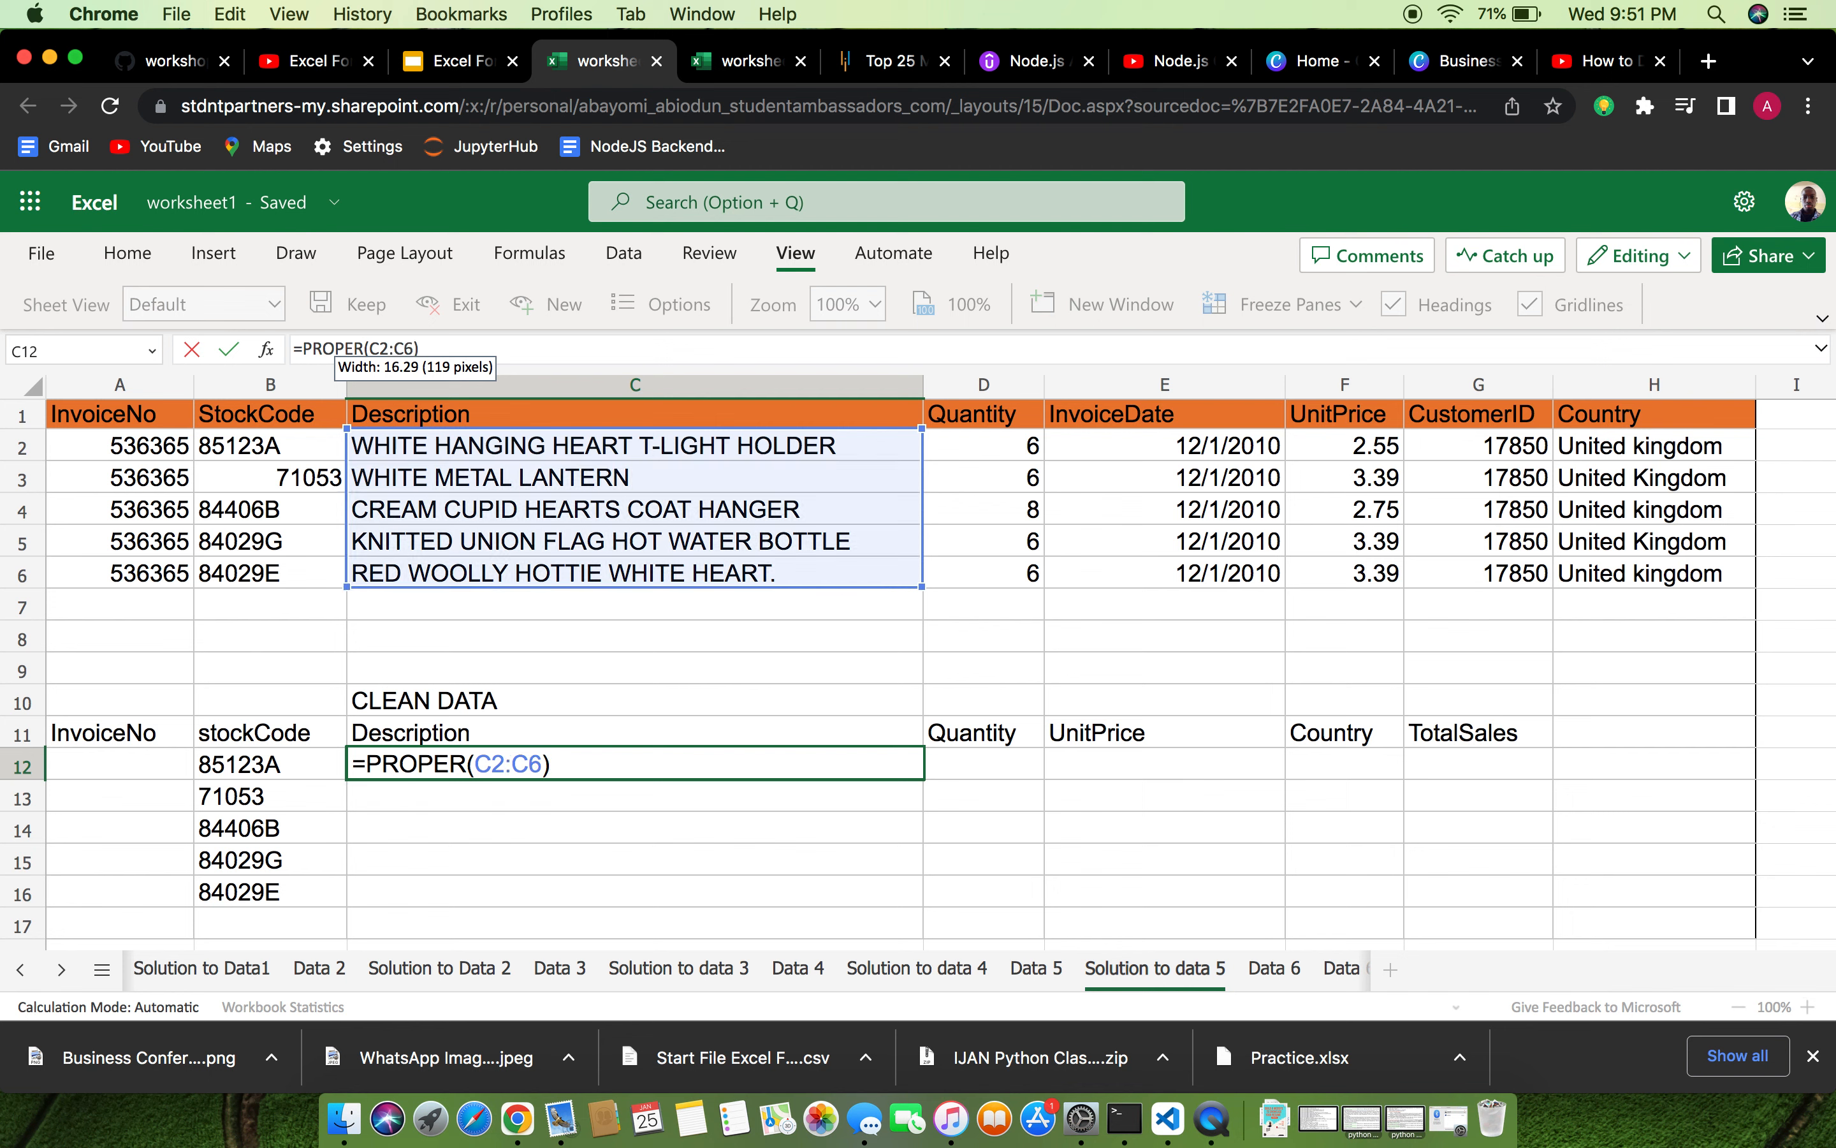
key(Return)
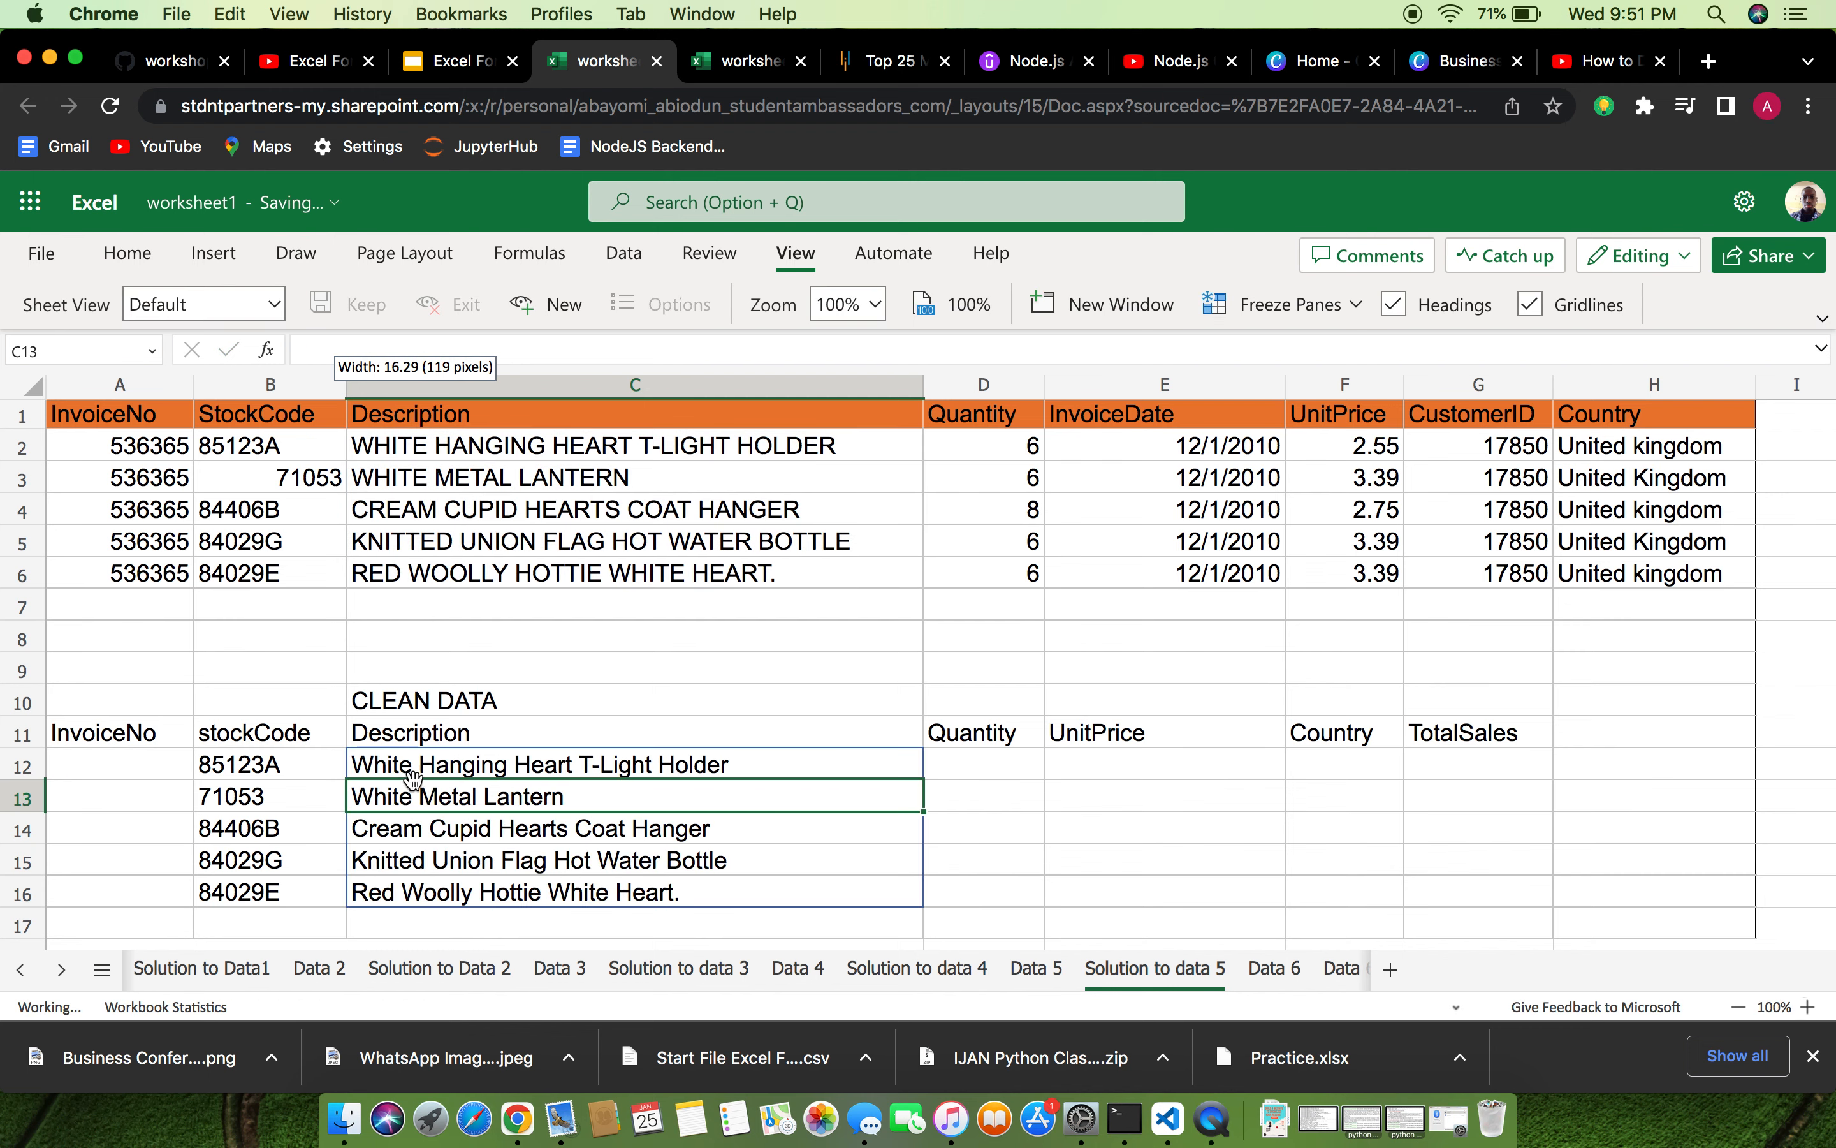
scroll(526, 807, down, 1)
scroll(526, 806, up, 3)
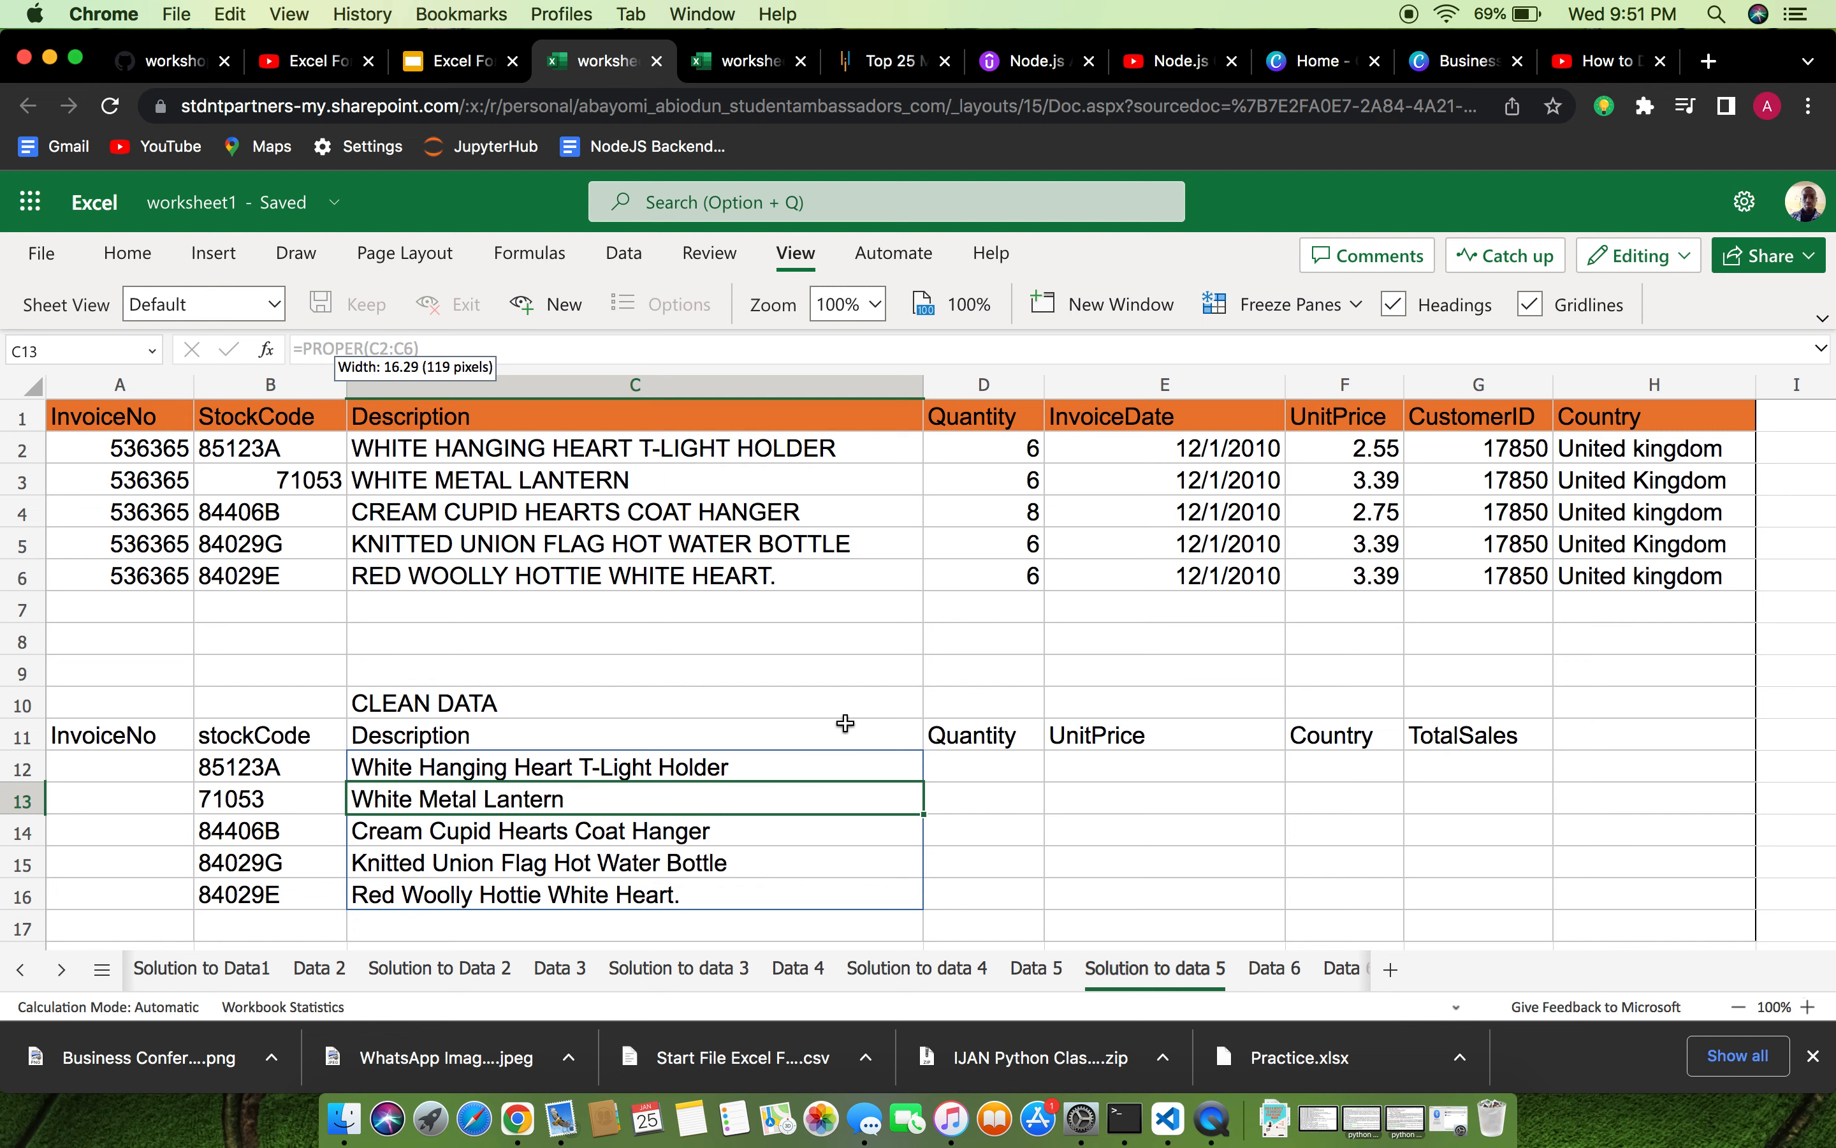
scroll(775, 837, down, 2)
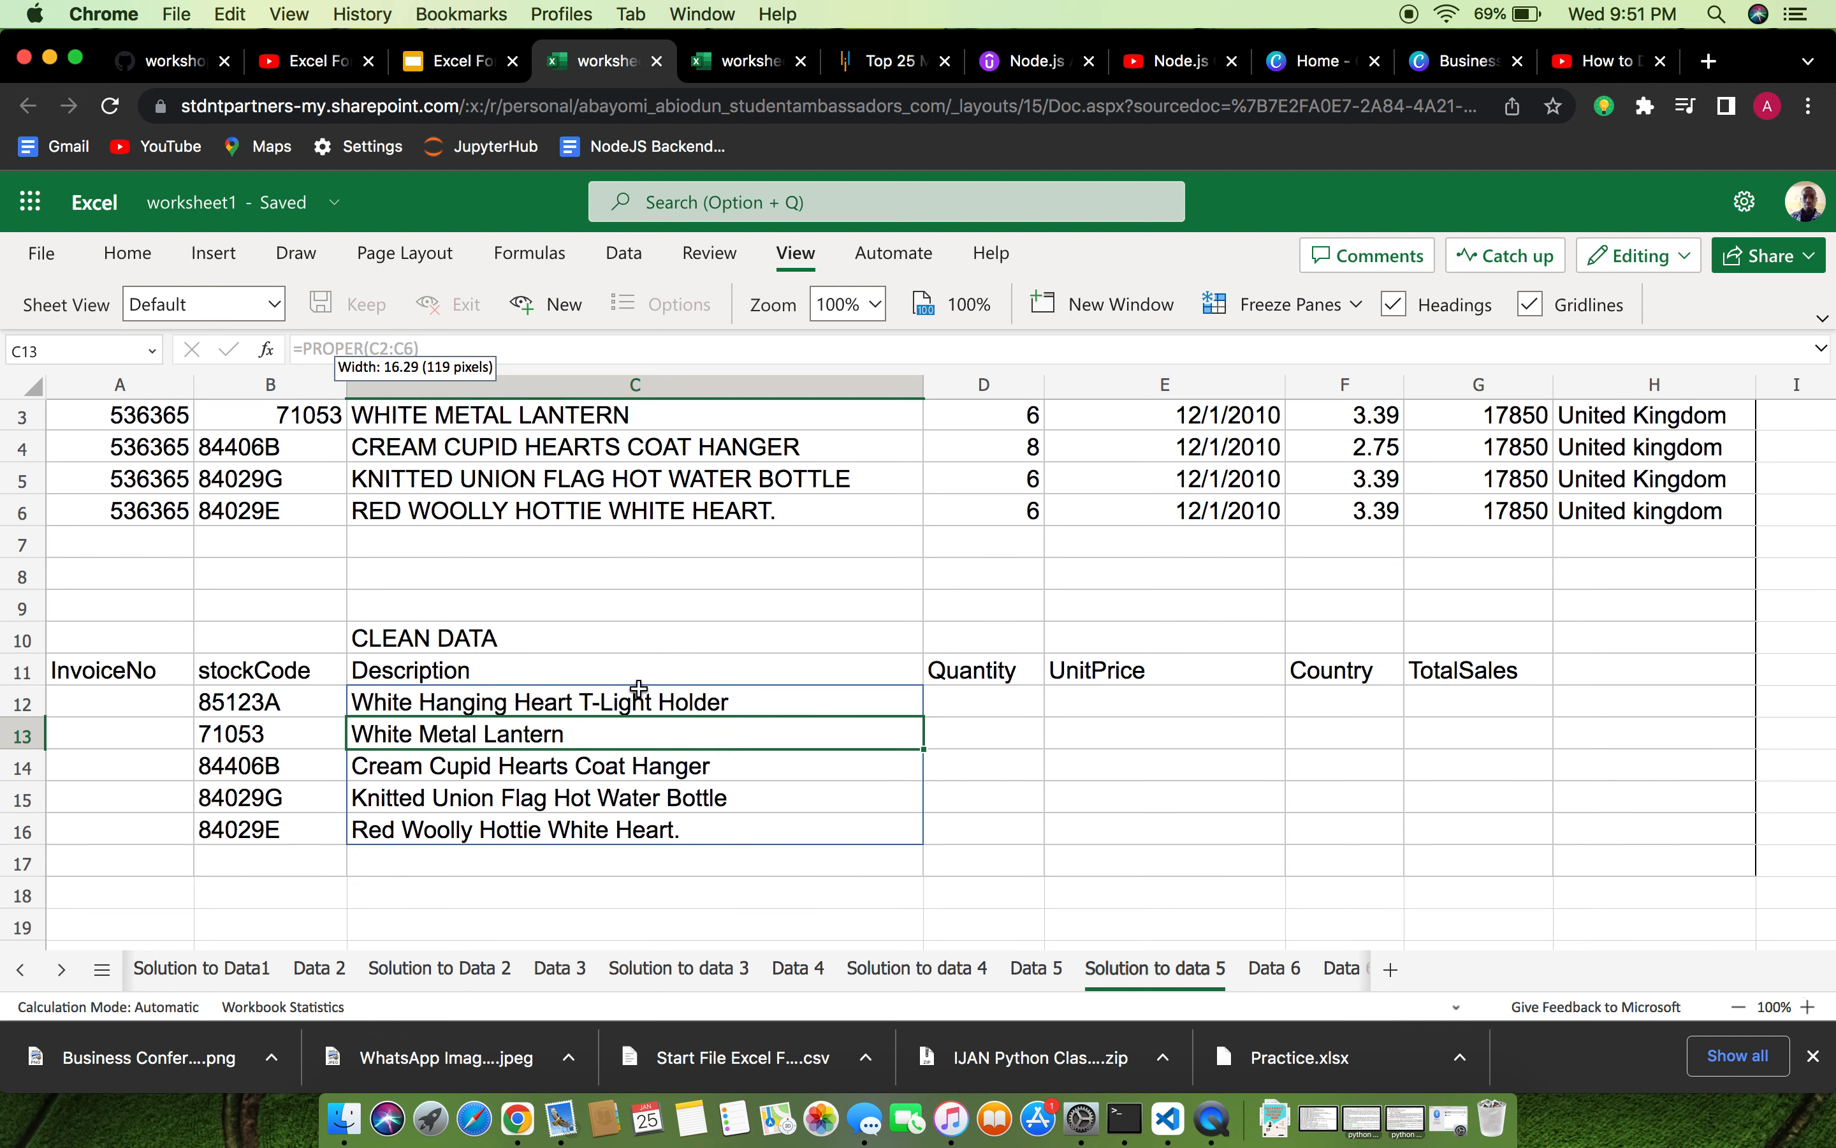
double_click(605, 699)
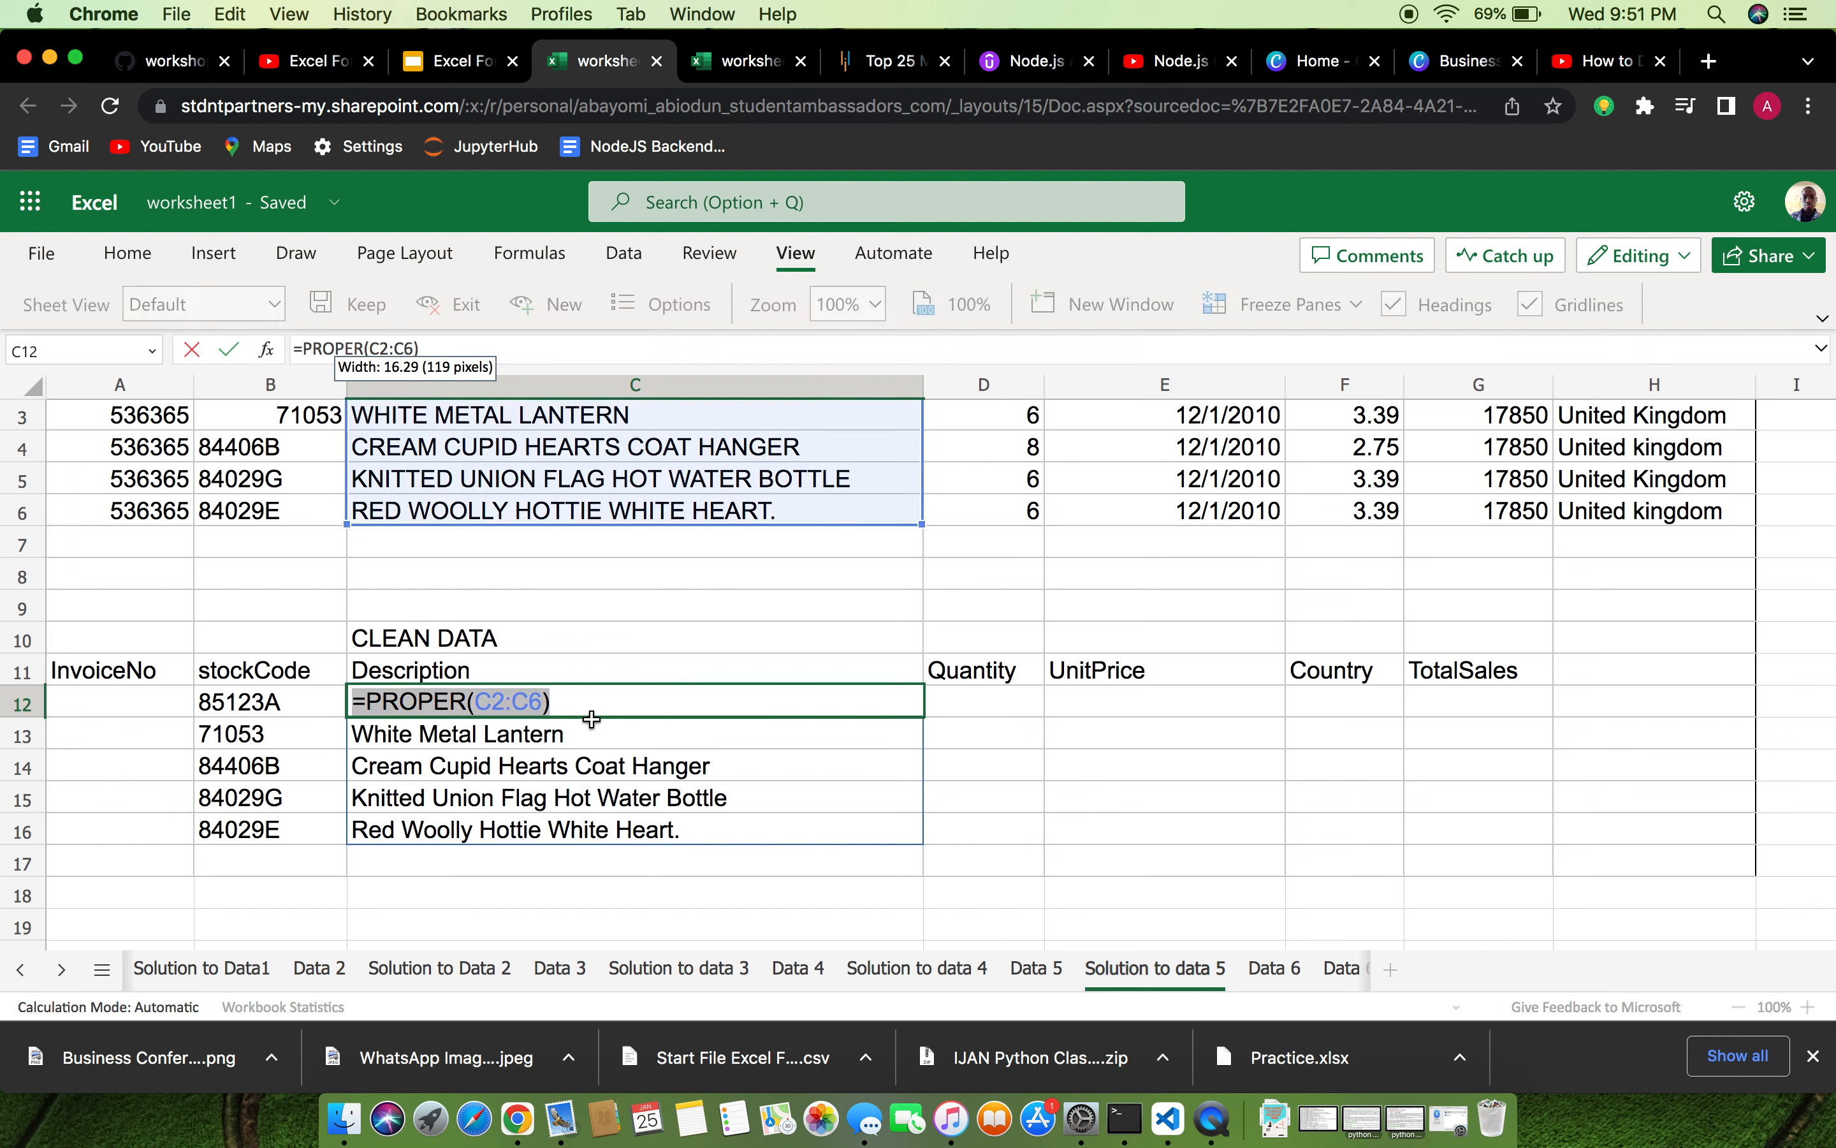
click(599, 765)
click(599, 733)
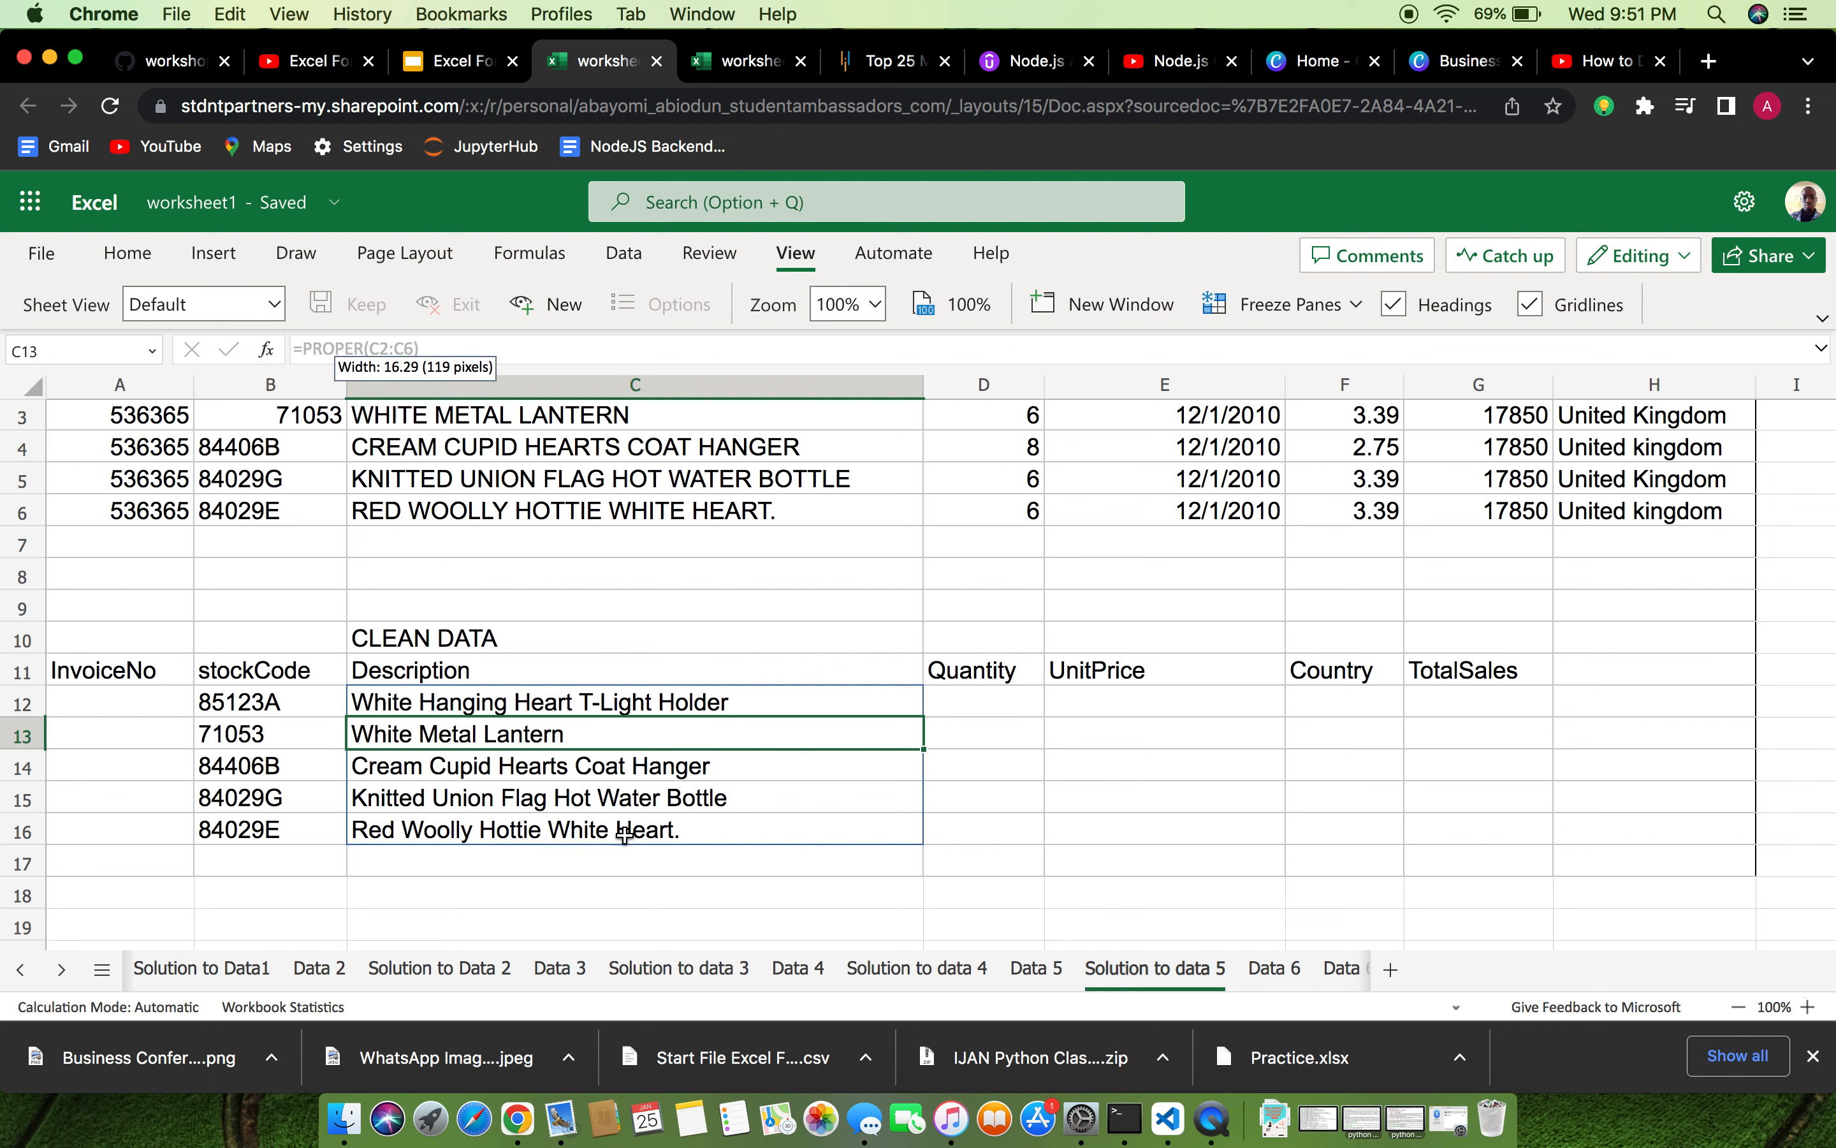
Fill the clean Quantity column by entering =VALUE(D2:D6) in cell D12.
click(999, 700)
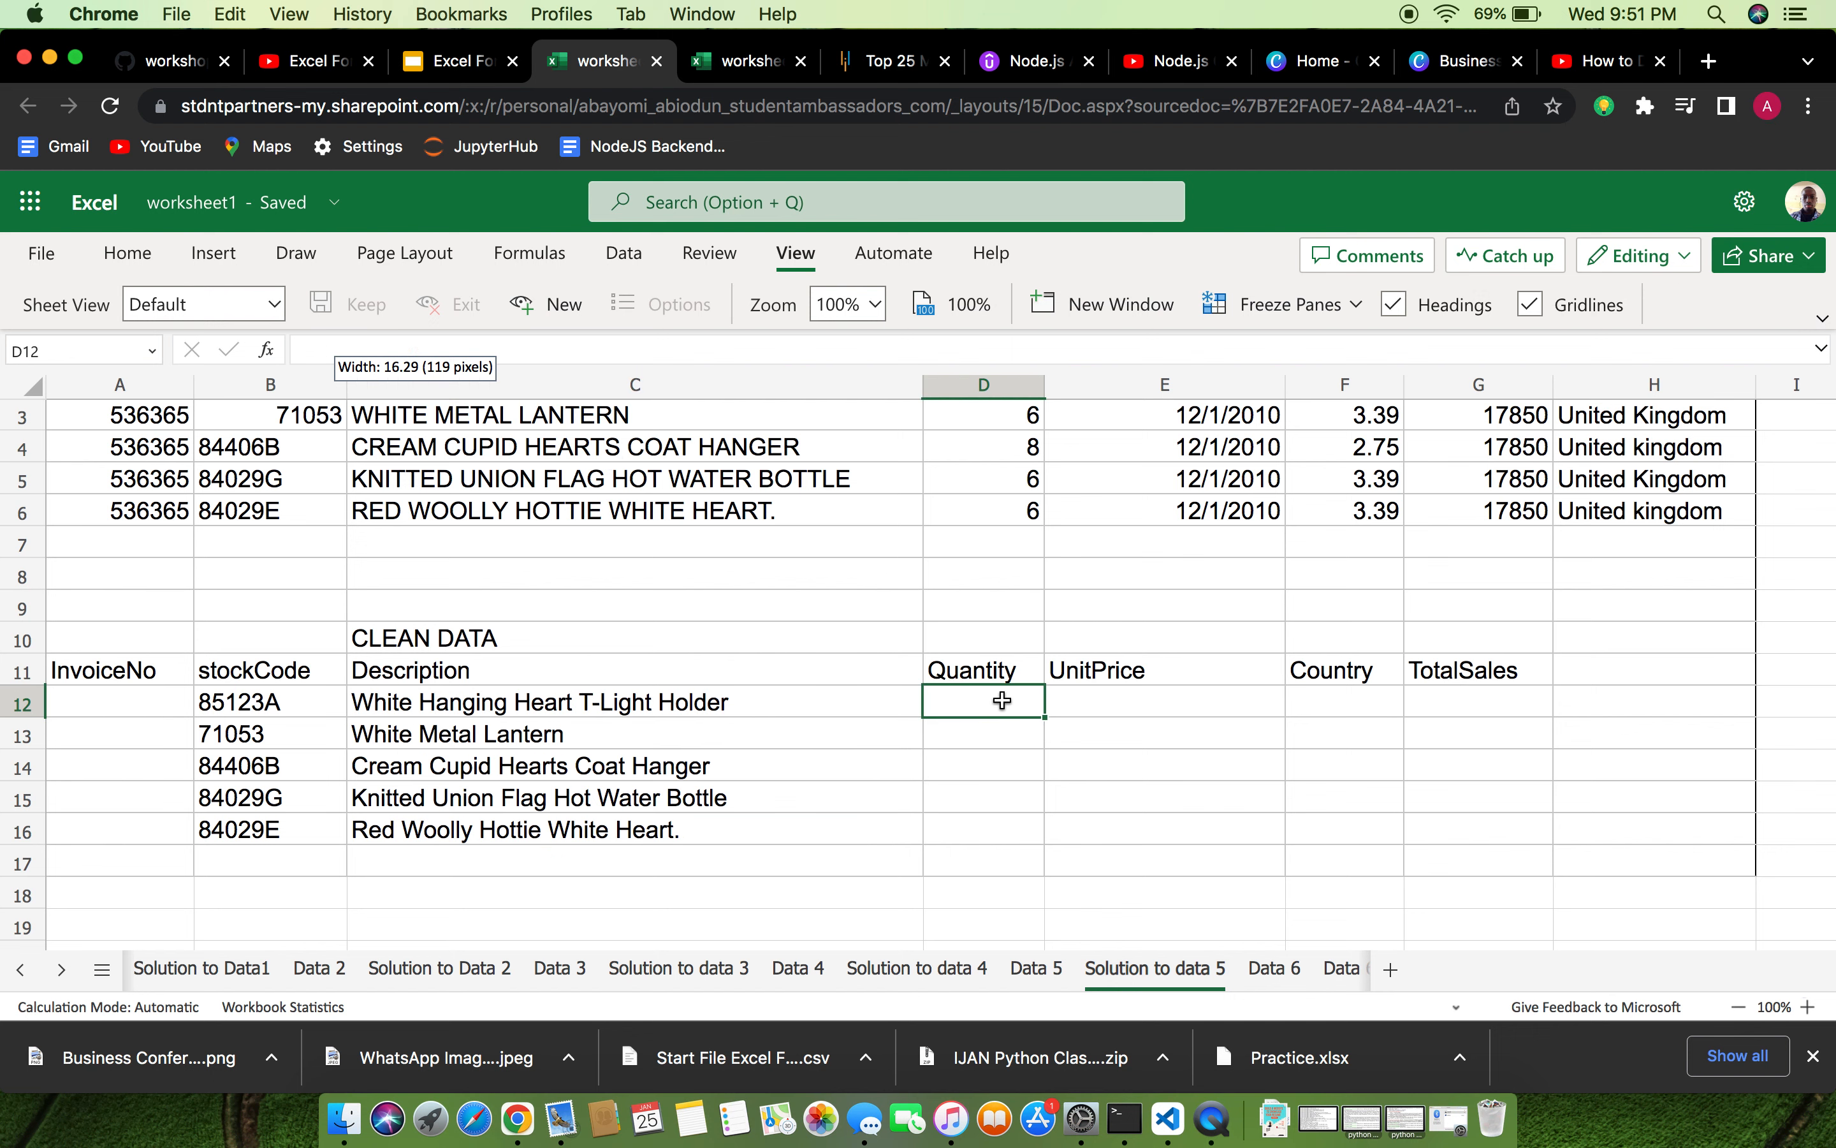
click(1146, 704)
scroll(1146, 704, up, 2)
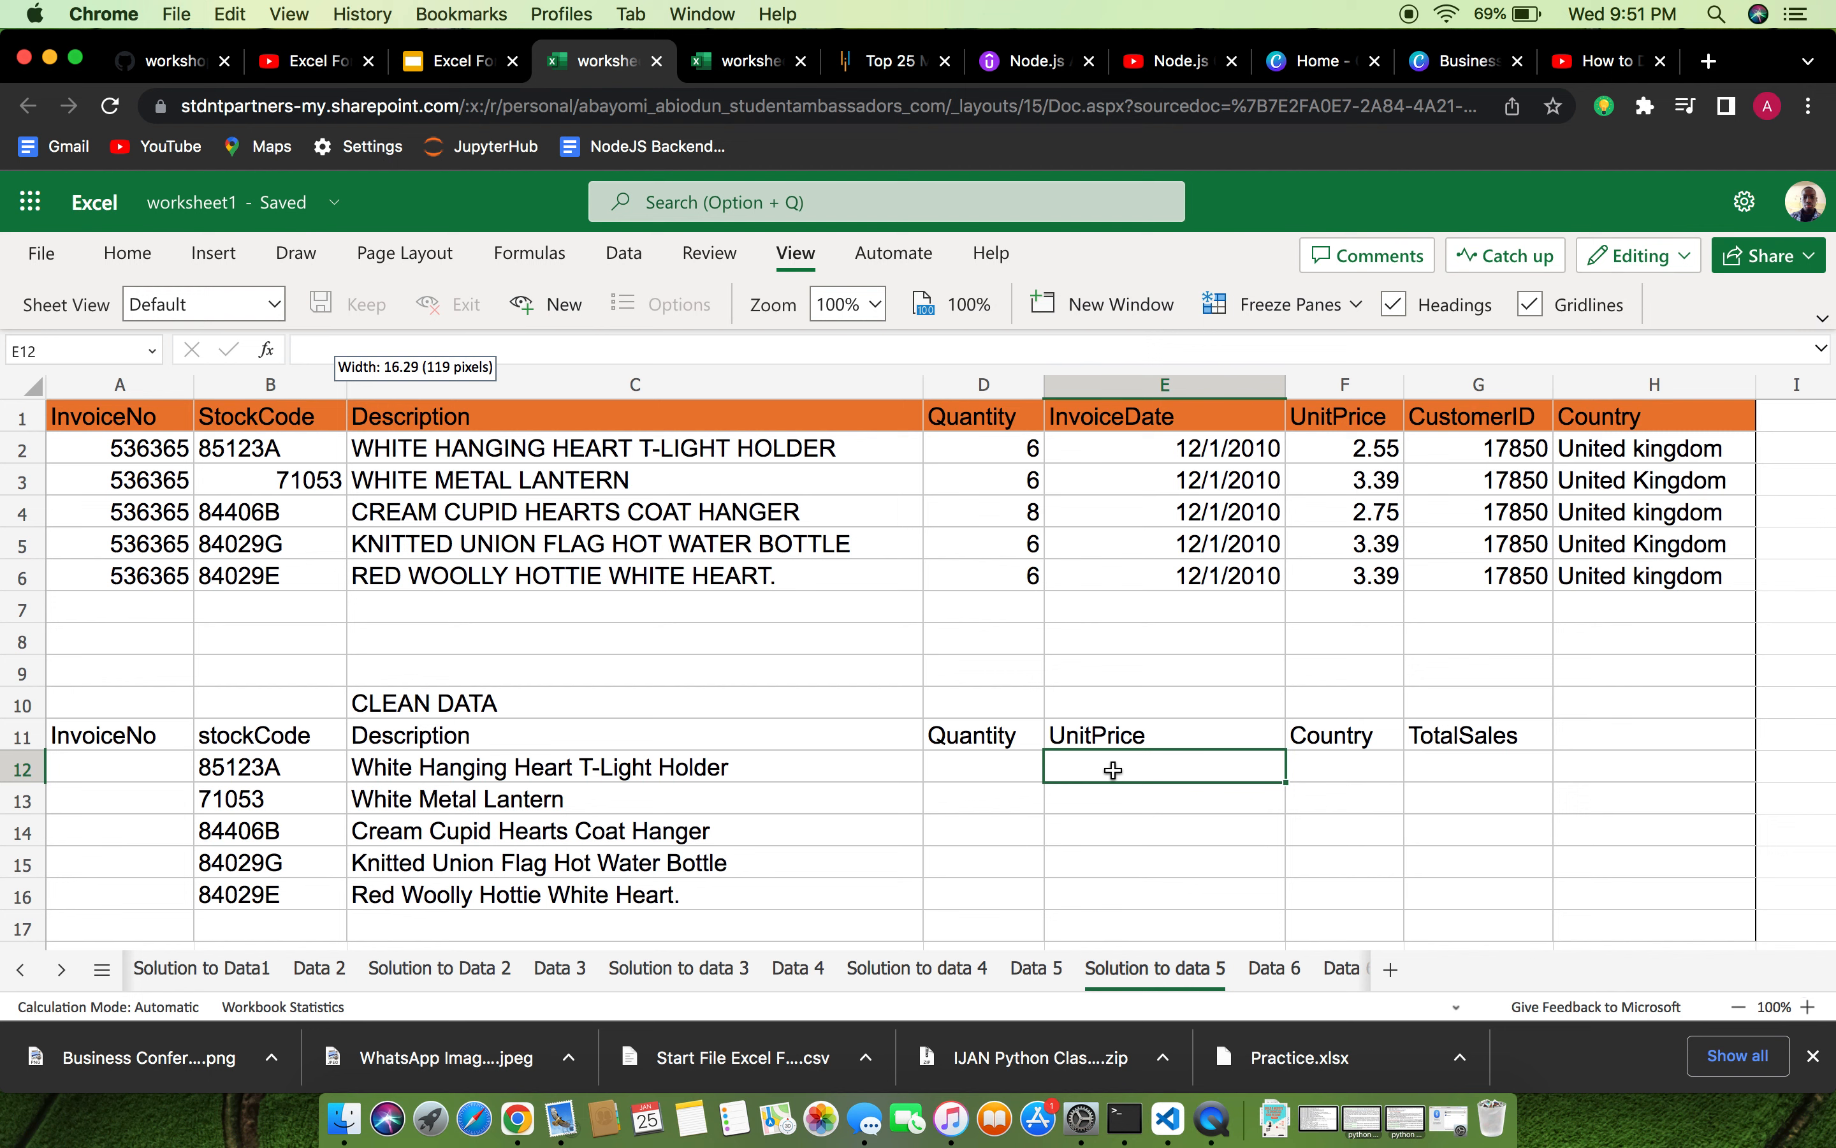
click(995, 770)
text(=)
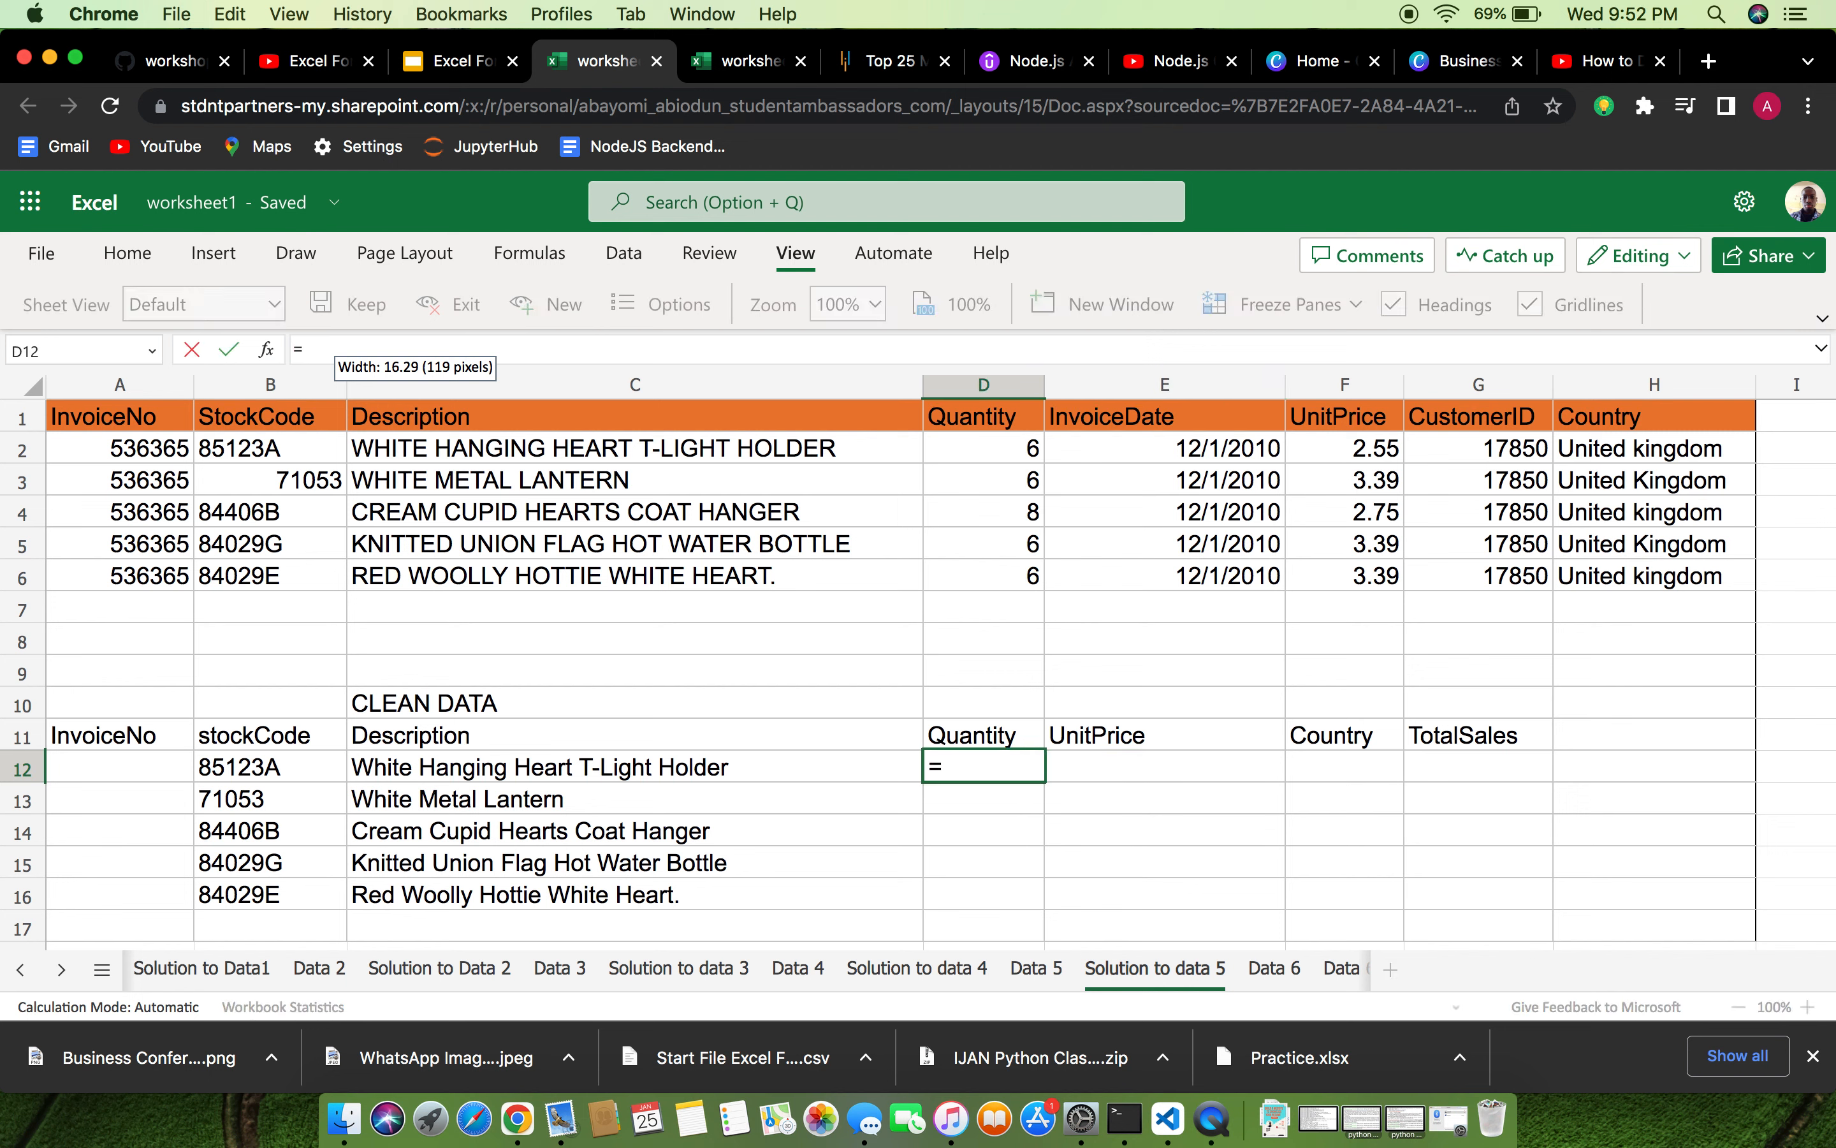
text(VALUE)
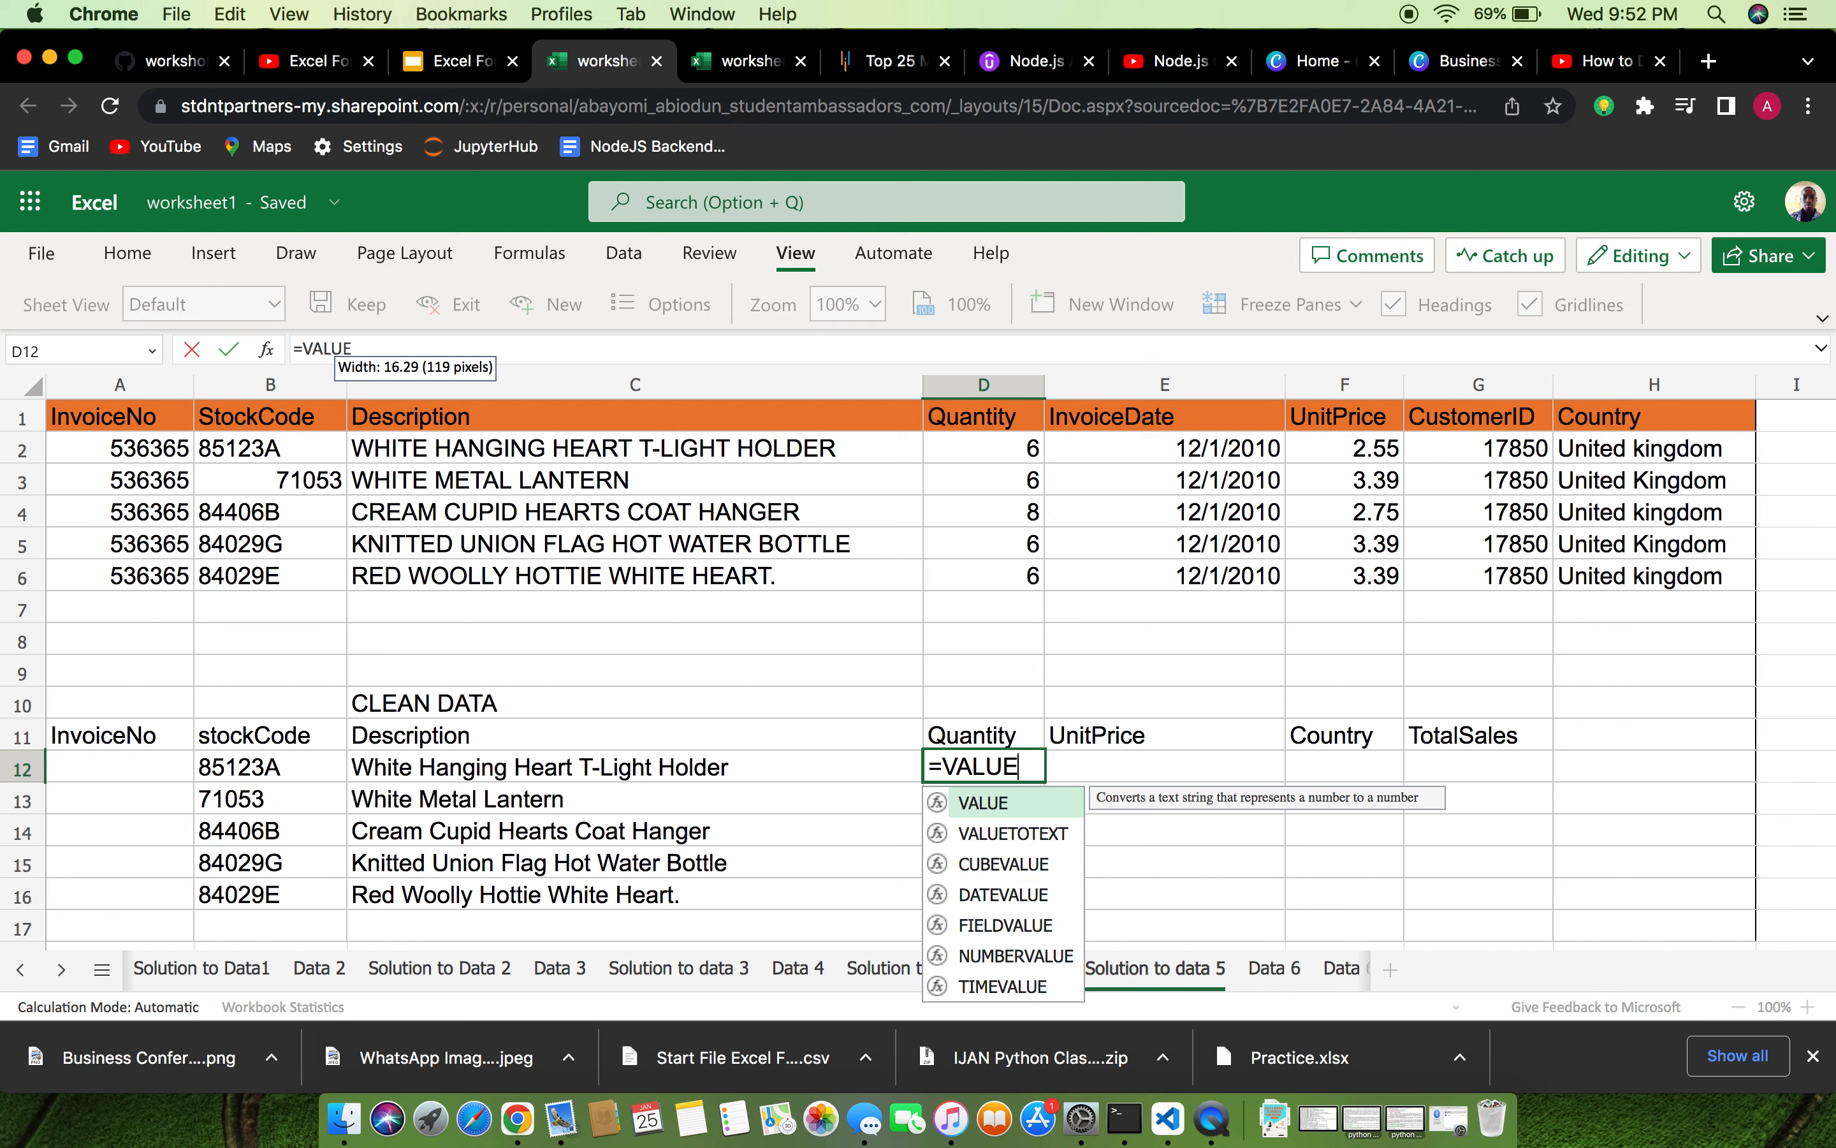
text((D2)
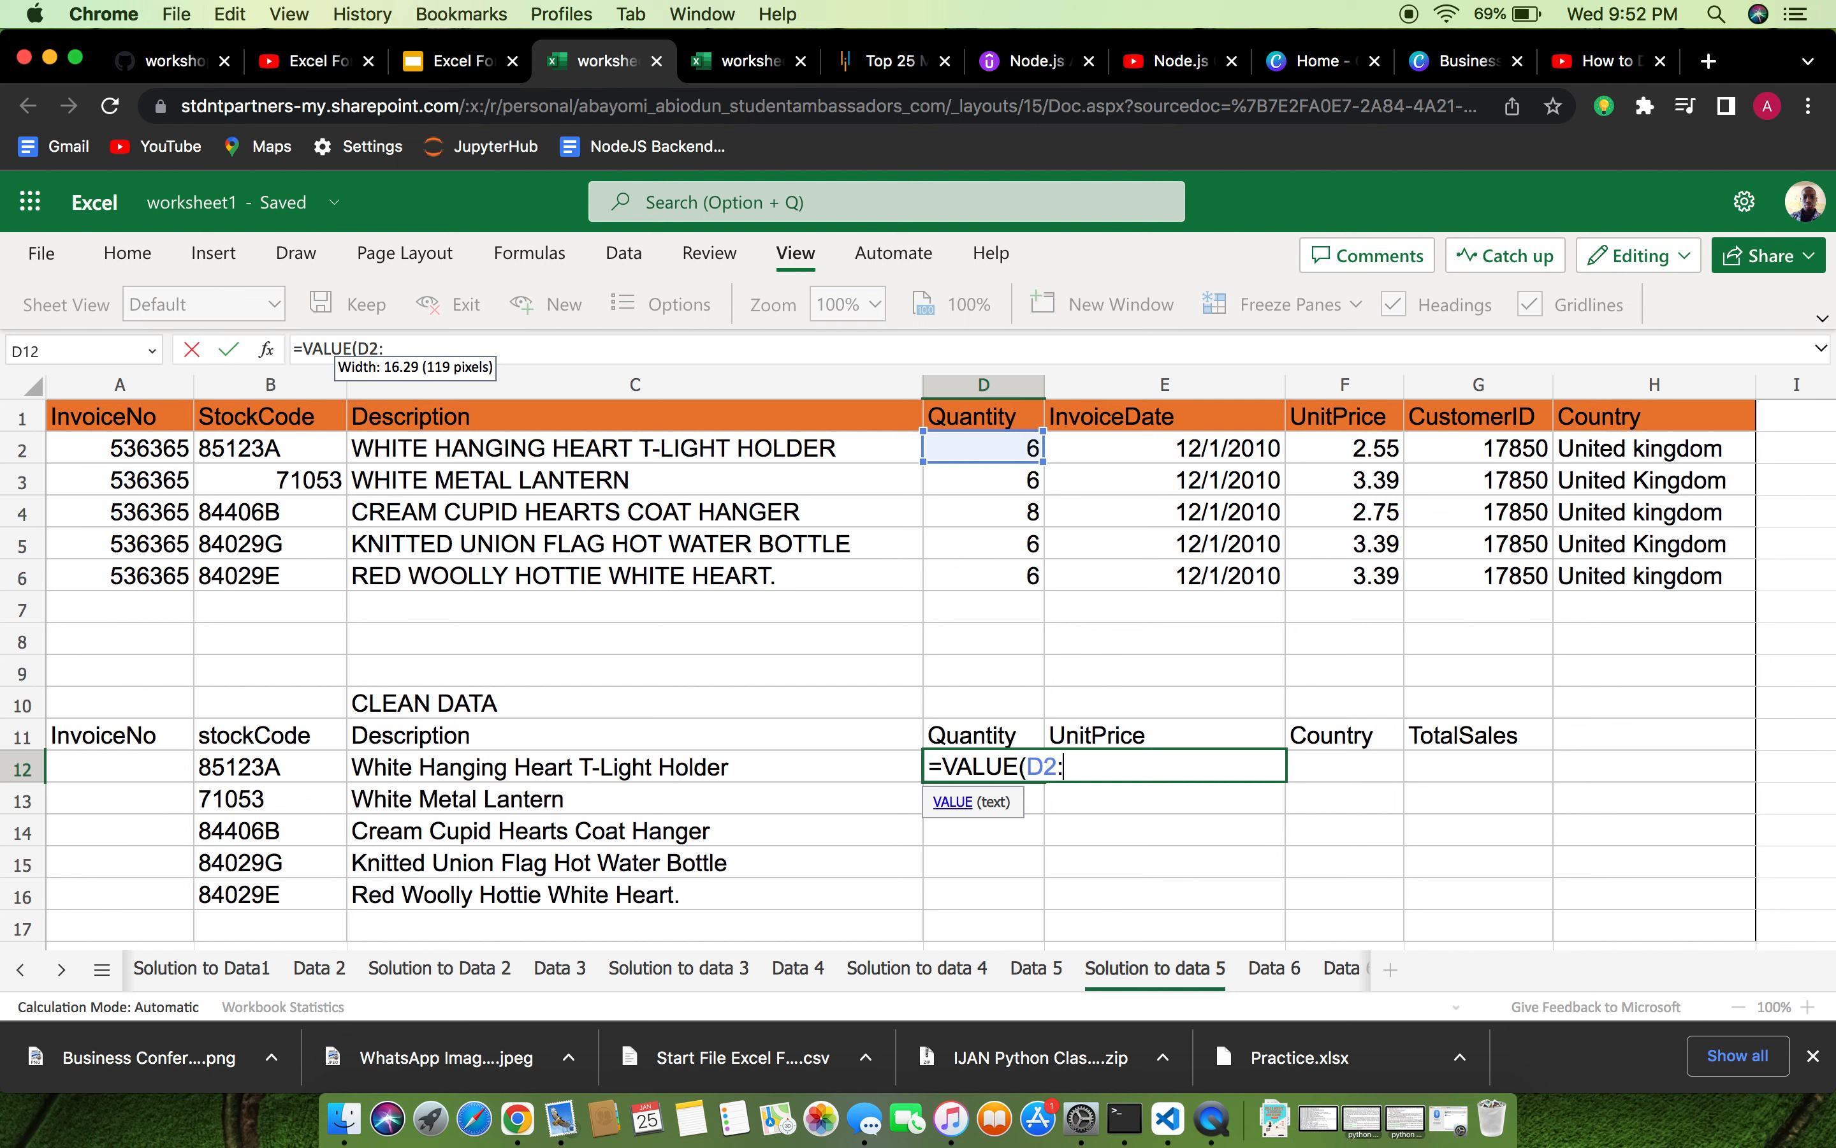
text(:D6)
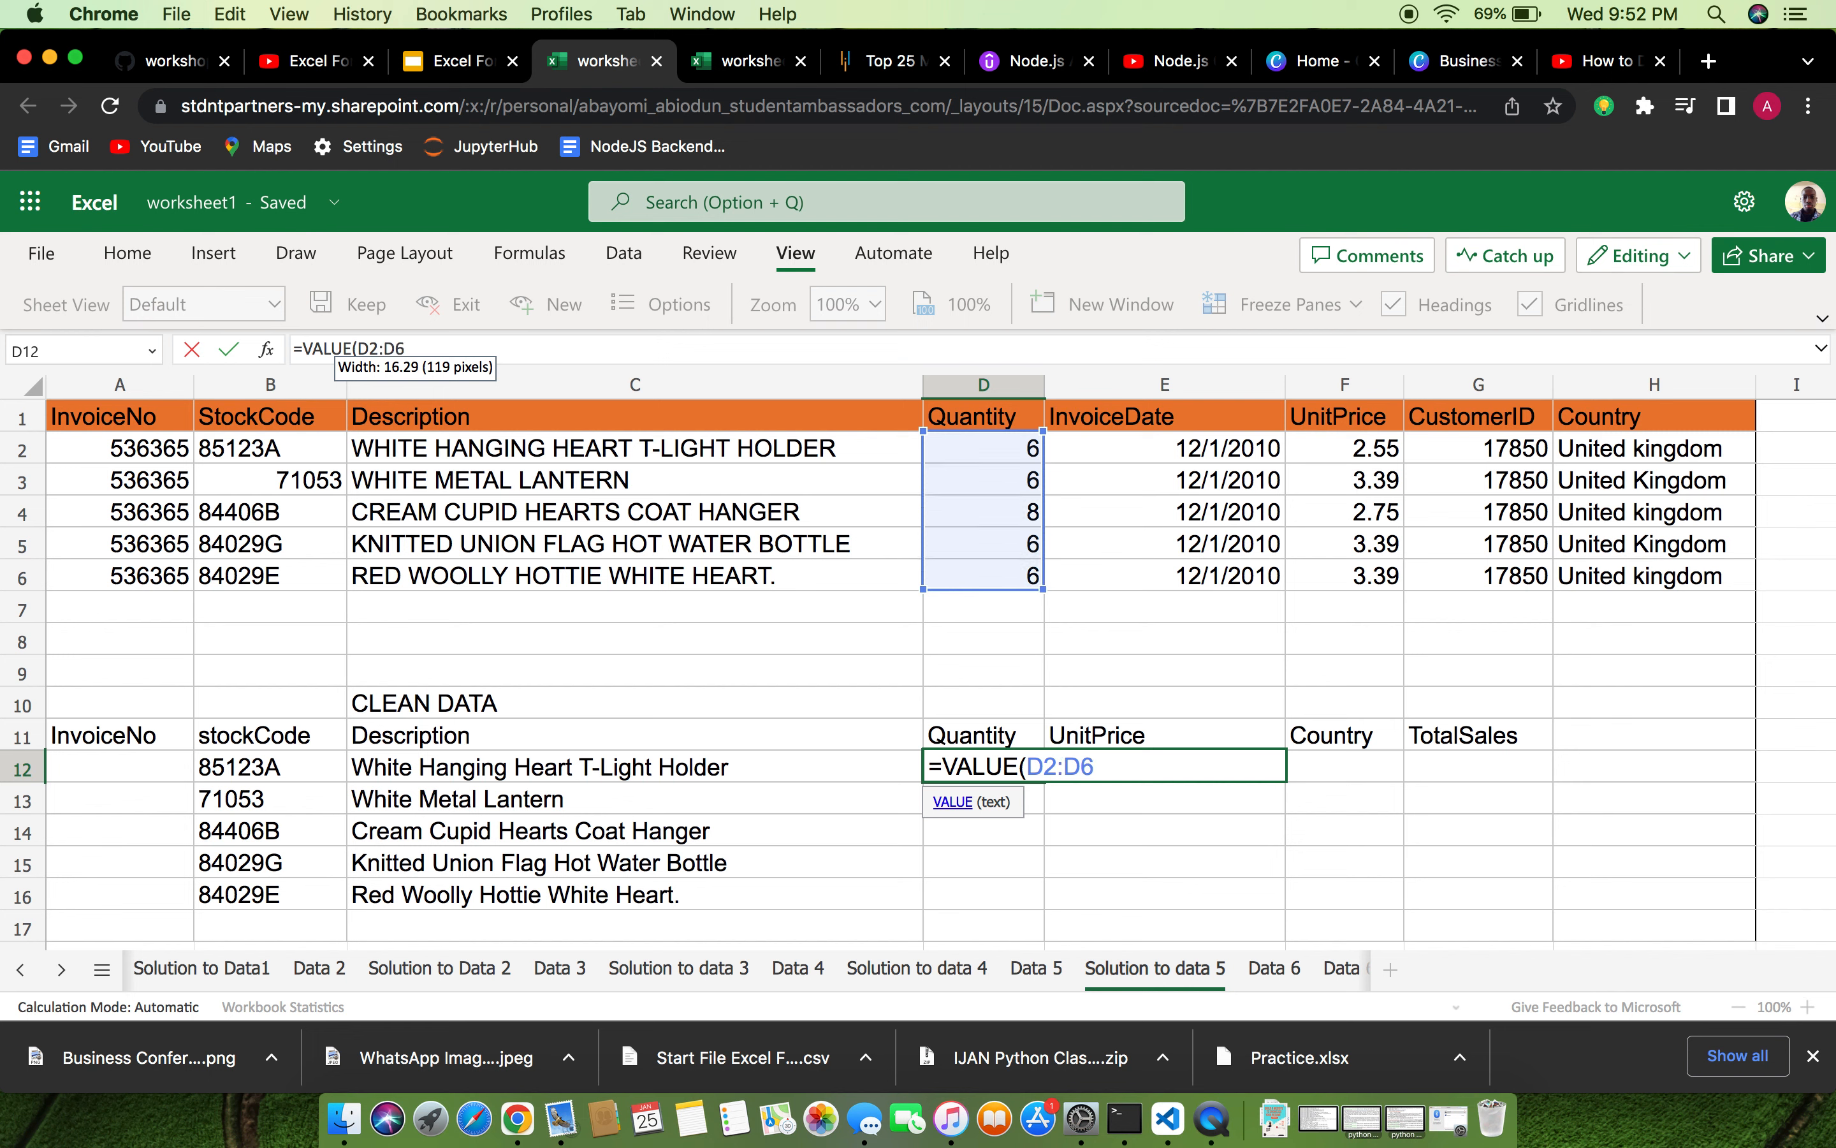
key(Return)
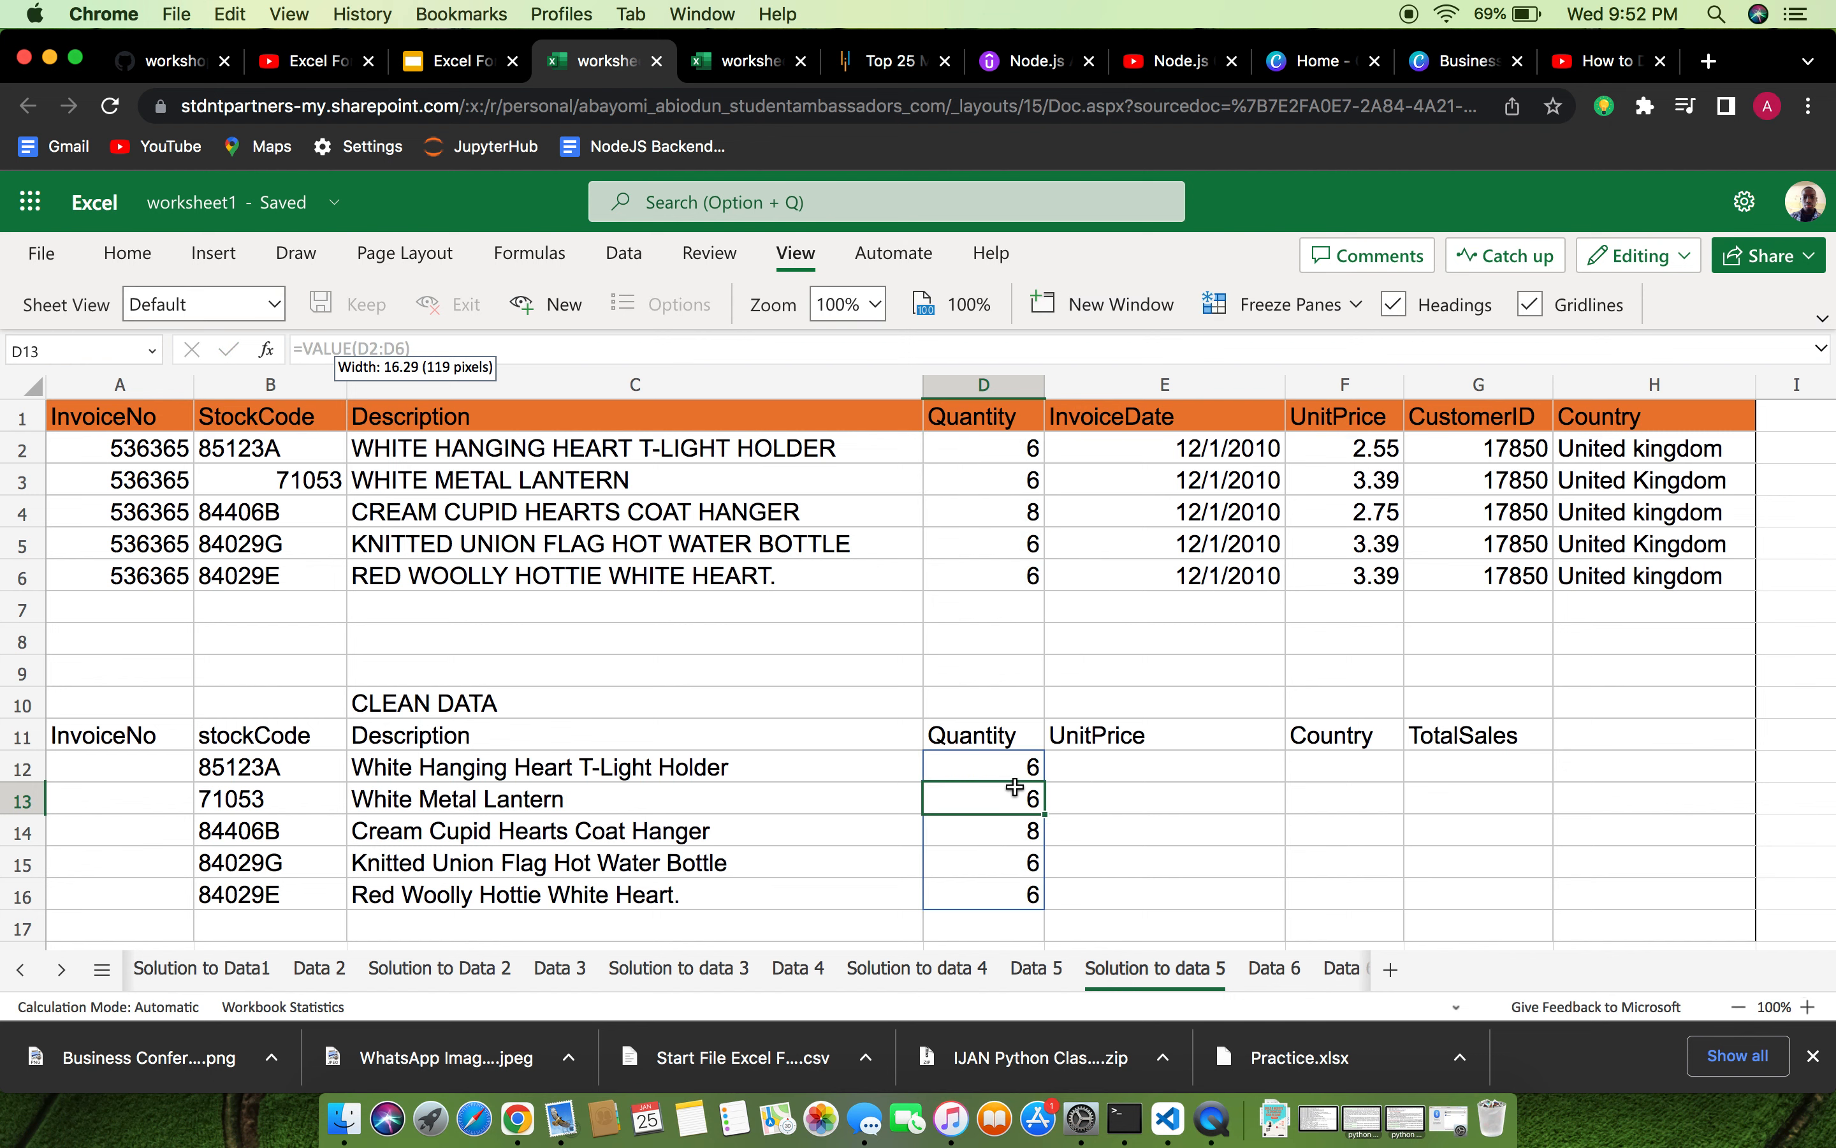
Try to fill the clean UnitPrice column by entering =VALUE(F2:F6) in cell E12.
scroll(1014, 787, down, 1)
scroll(1013, 787, up, 1)
click(1361, 765)
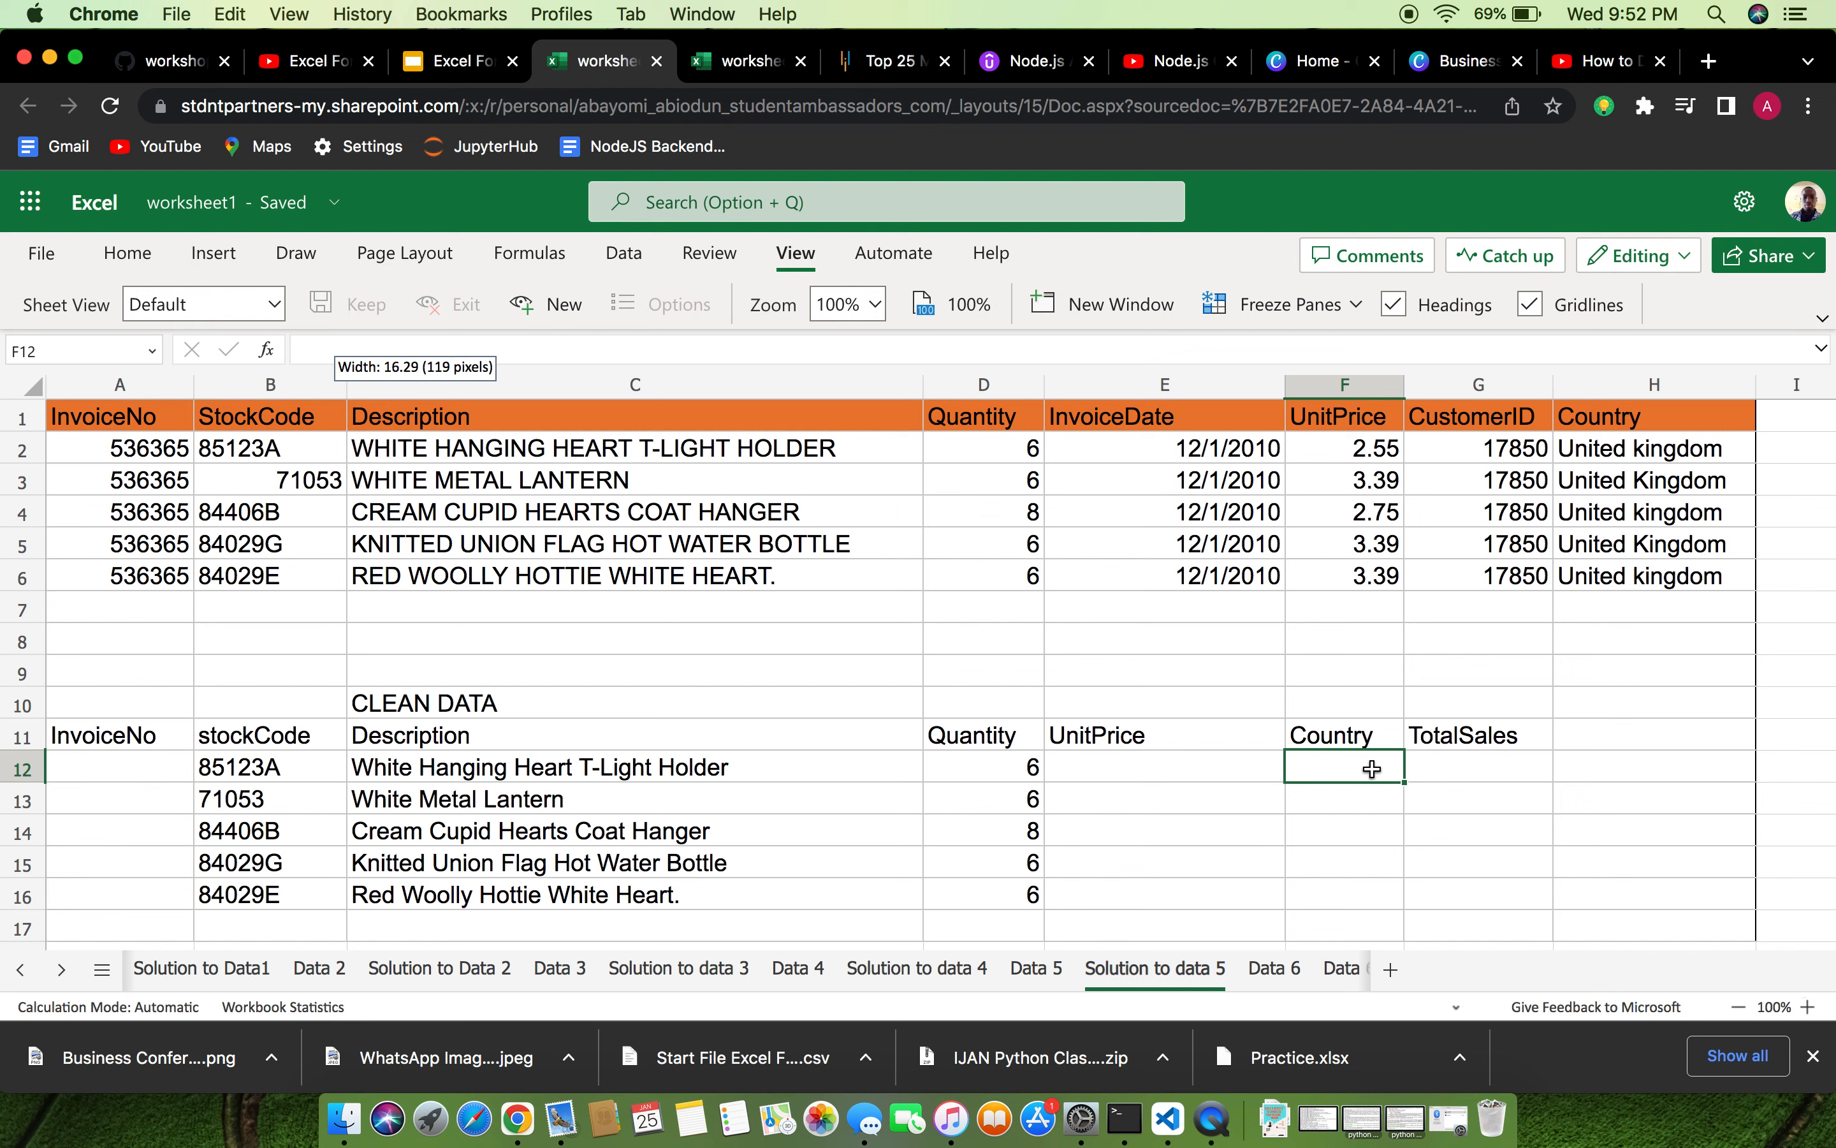
click(1237, 776)
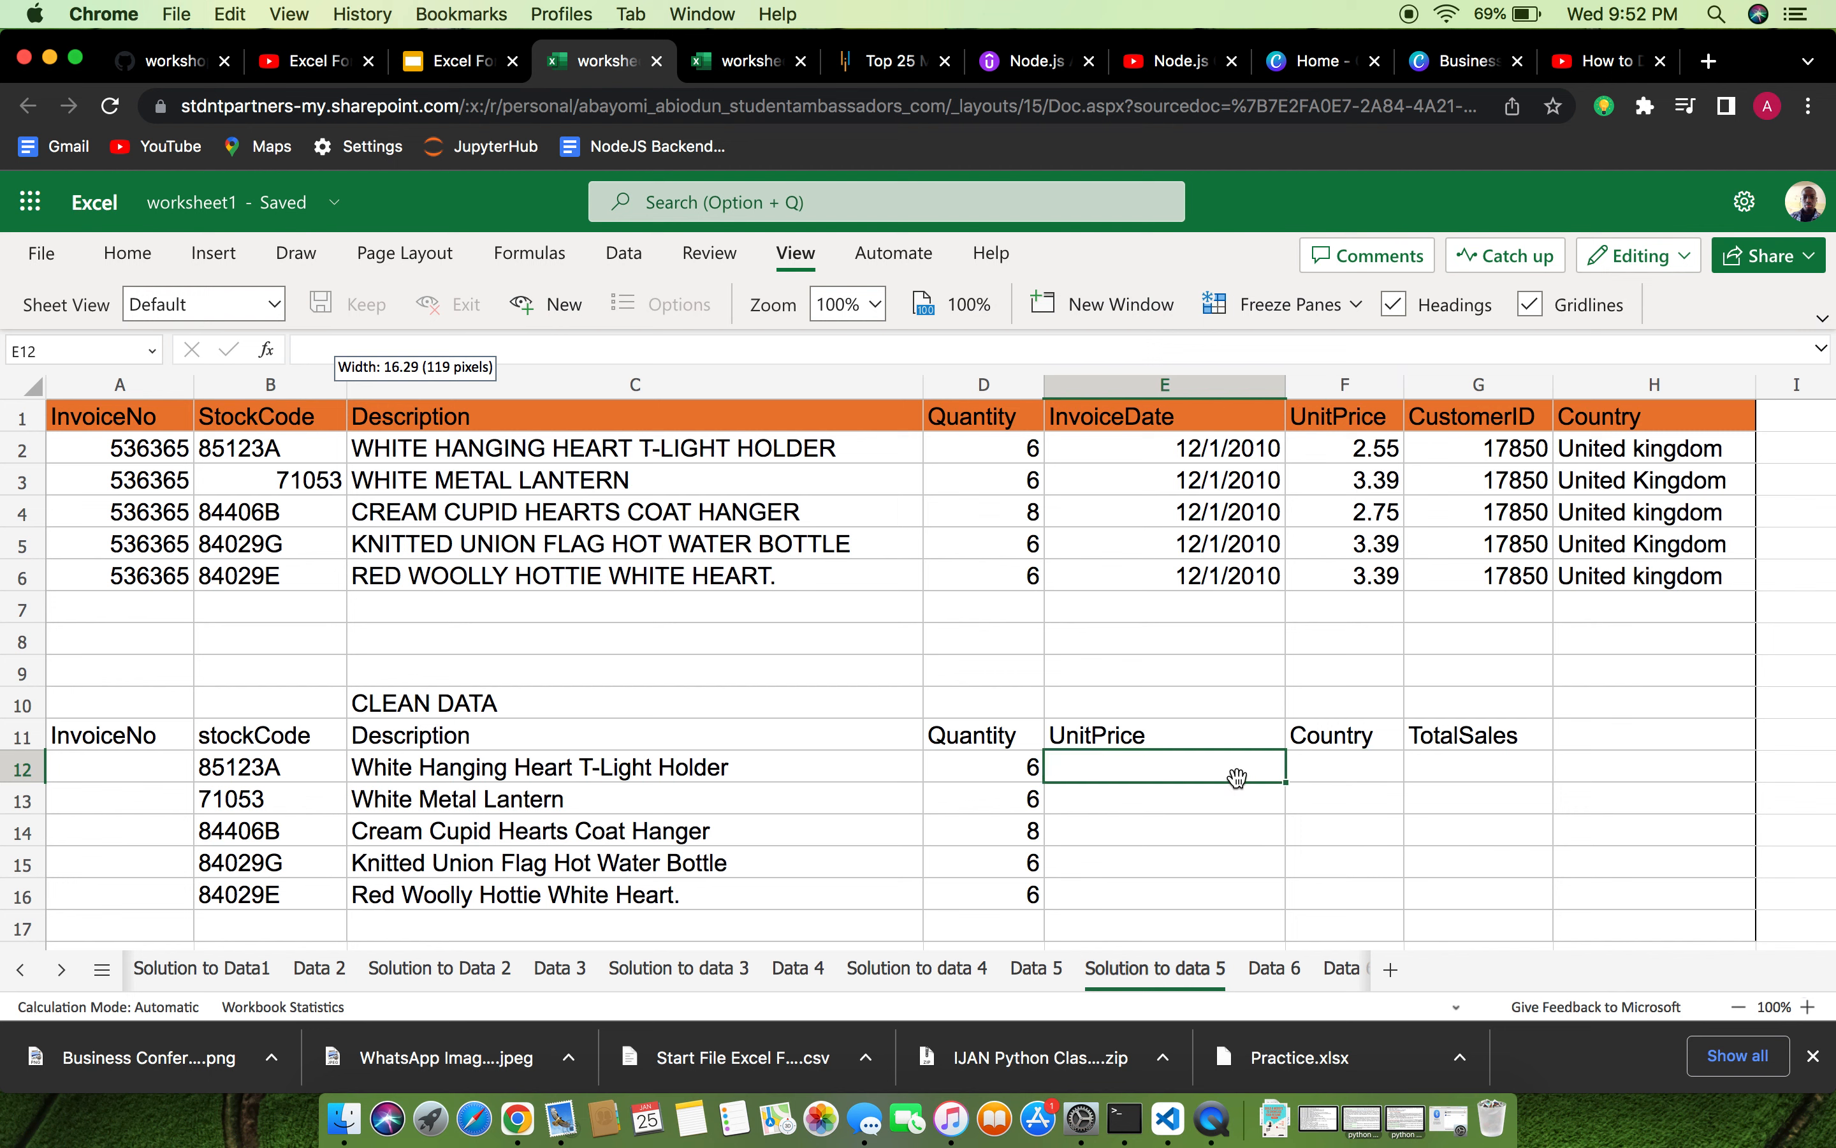
text(=)
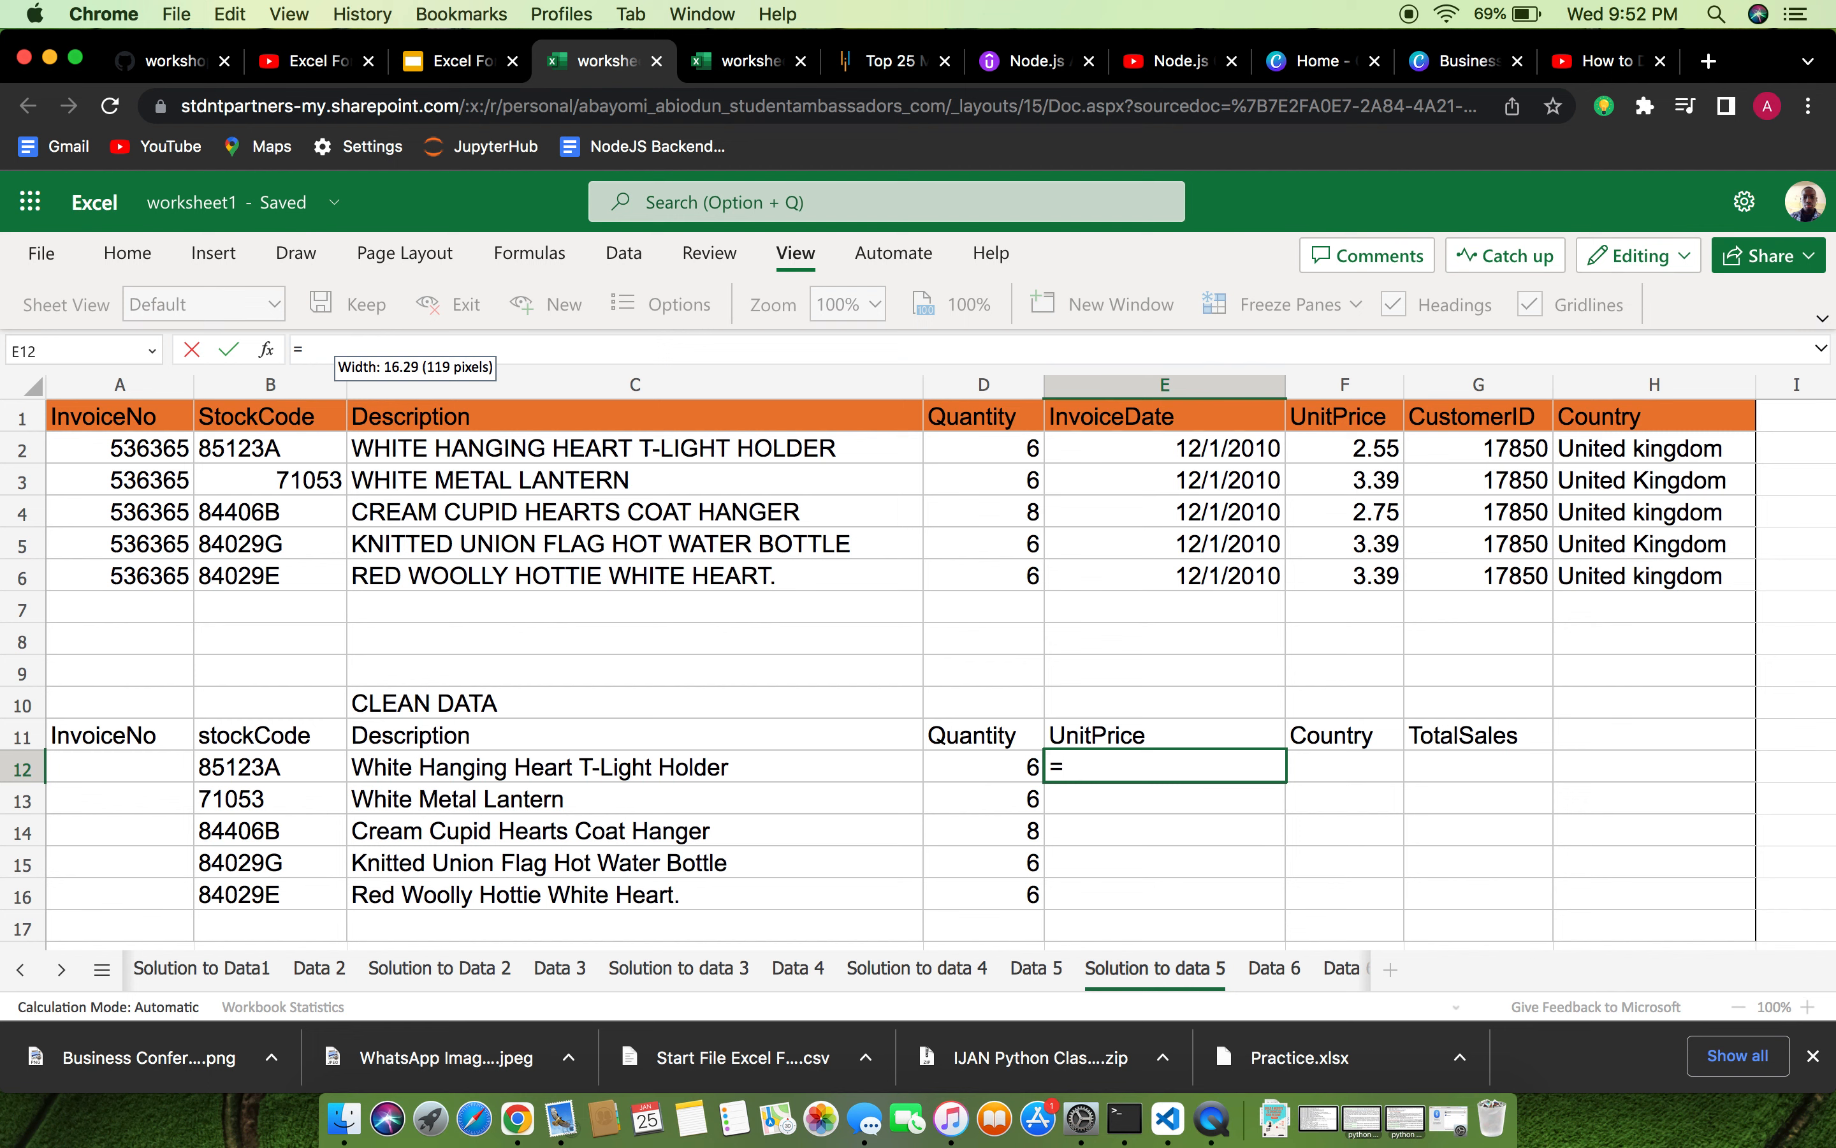
text(VALU)
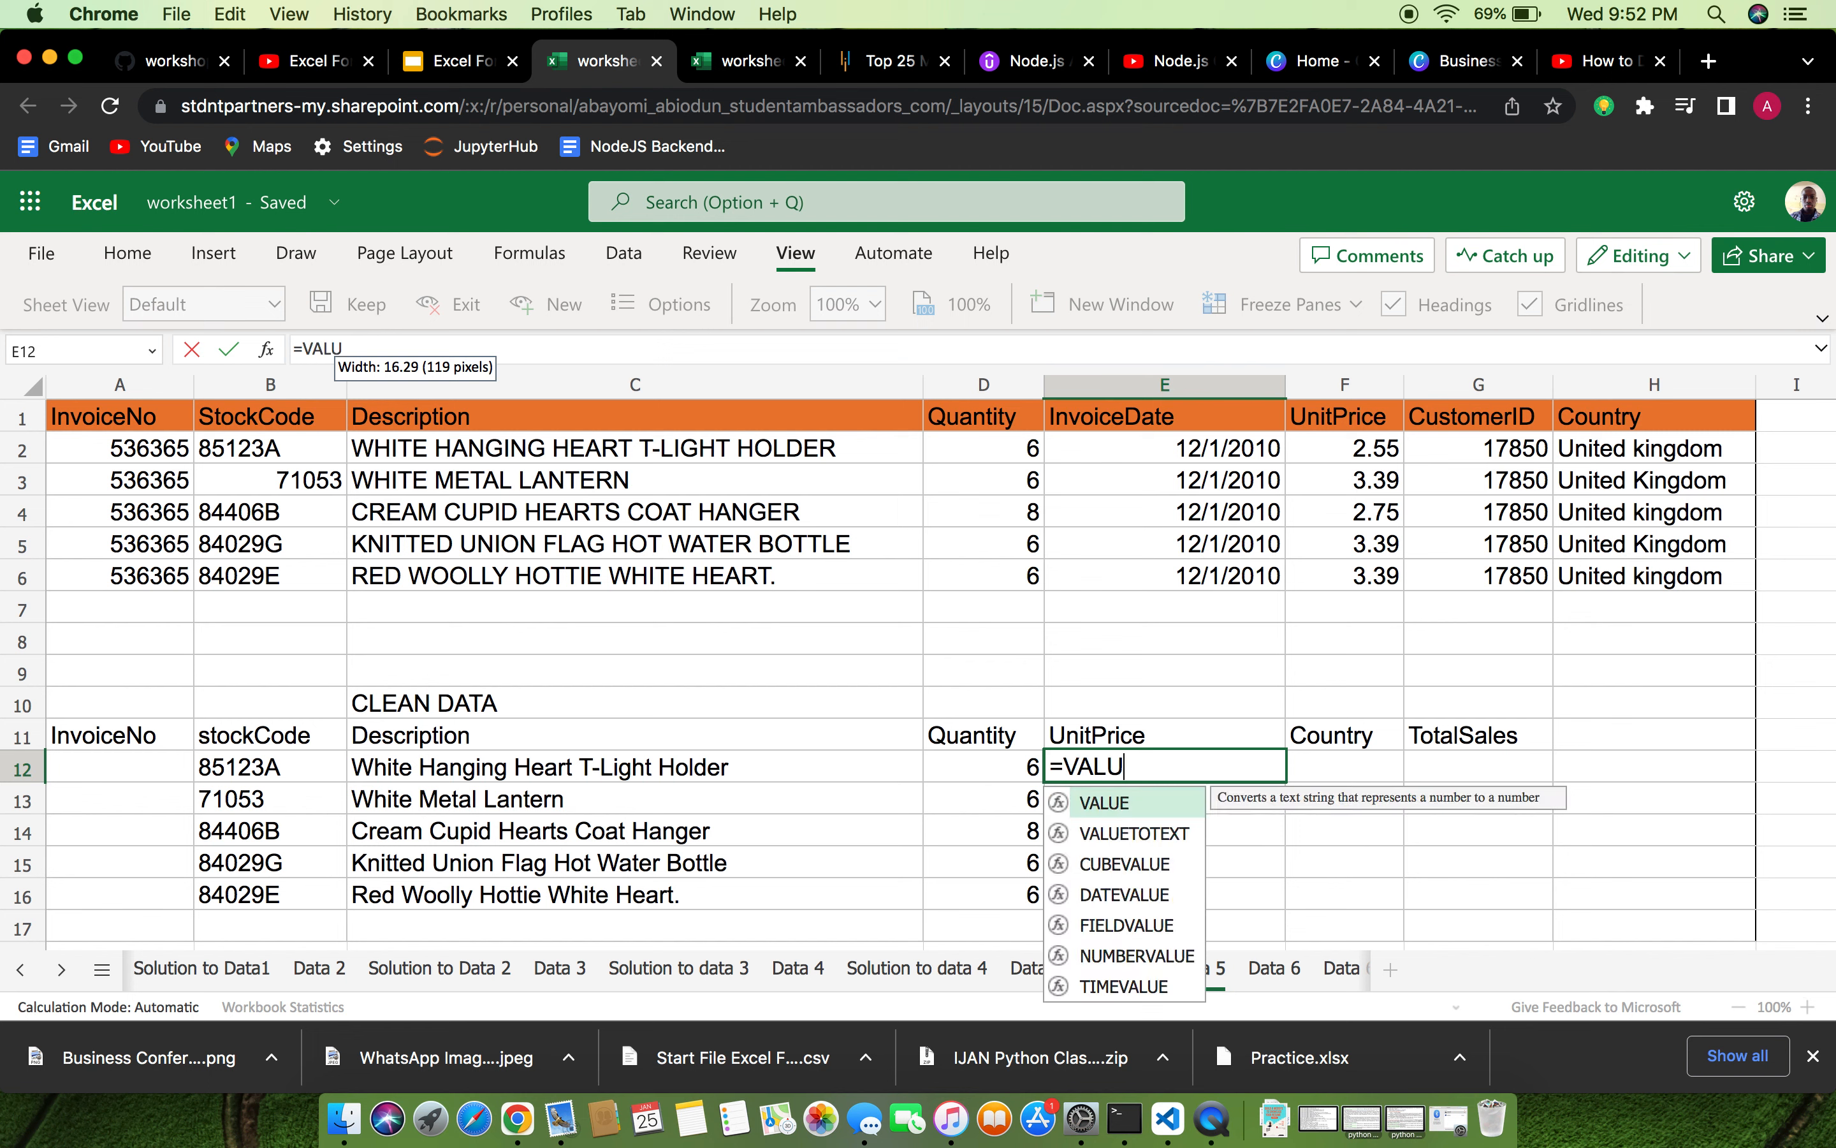
text(E()
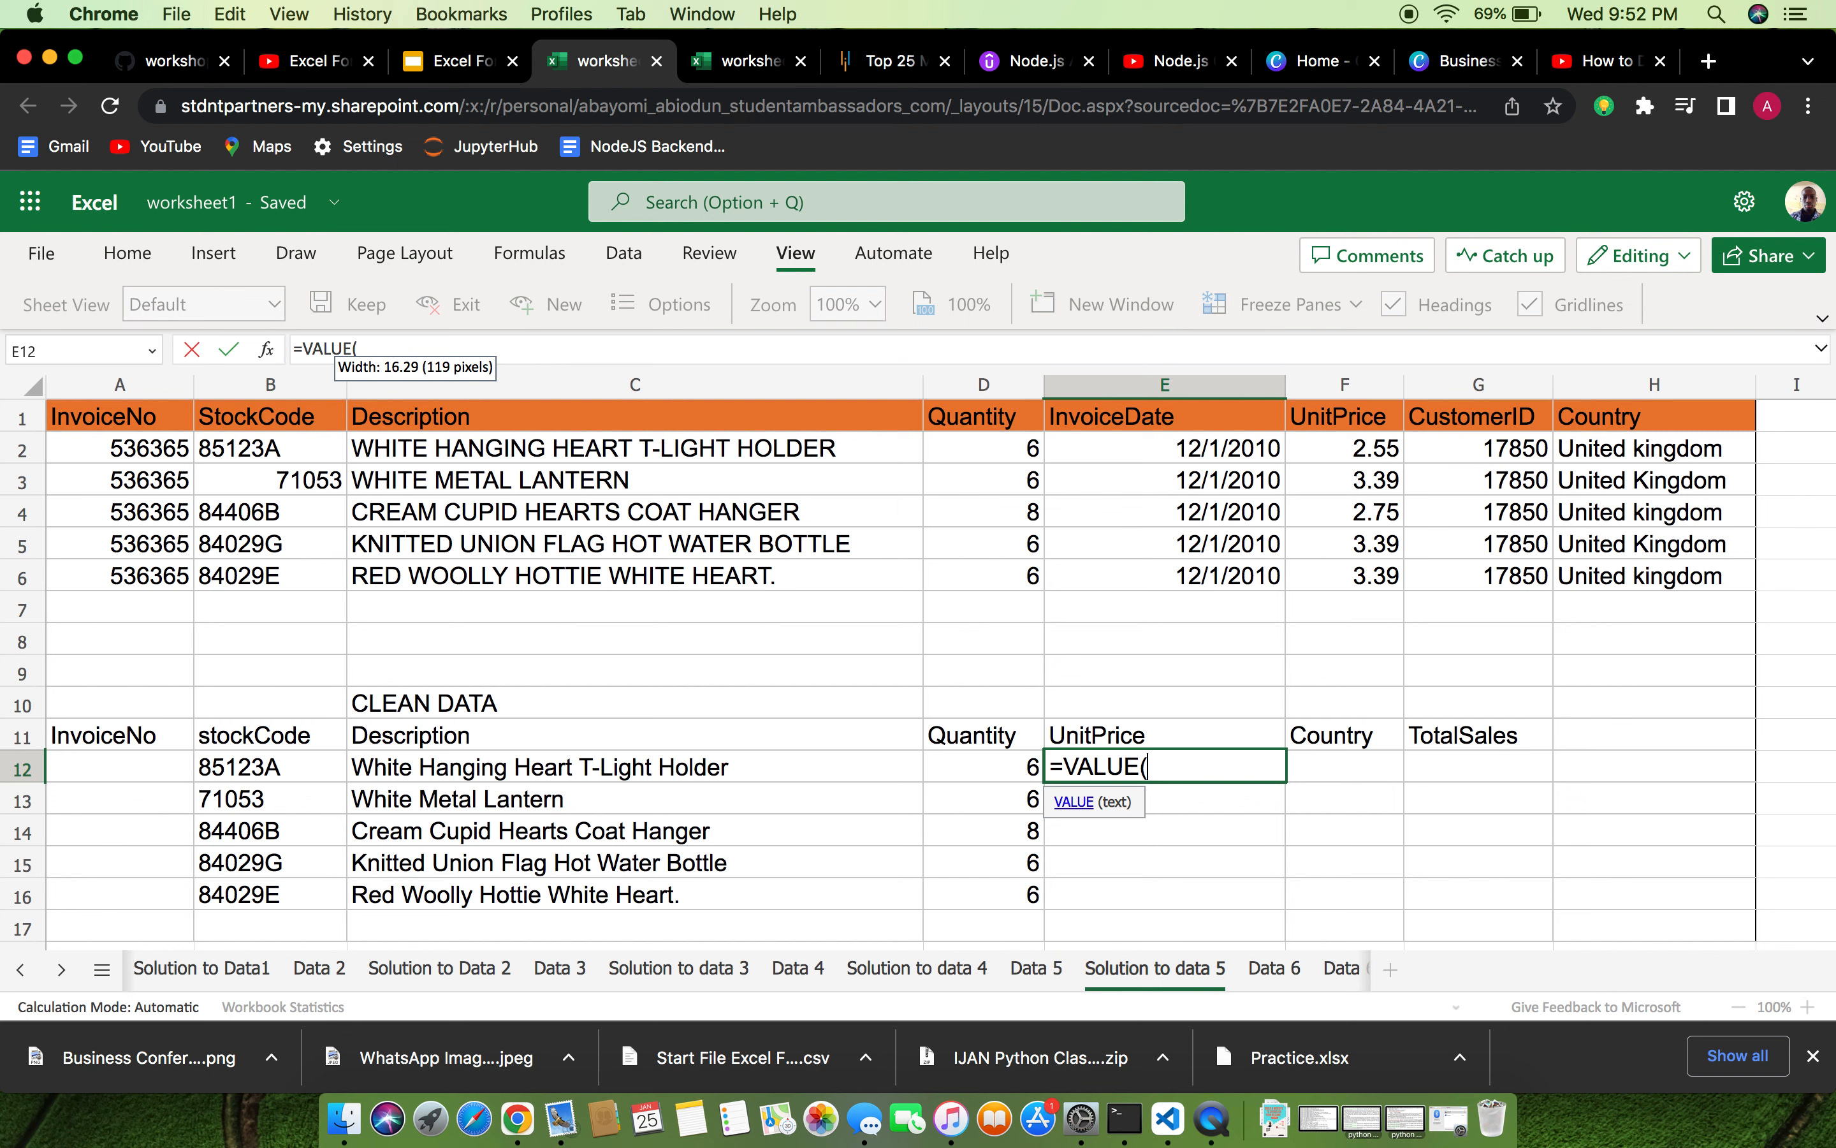
text(F2)
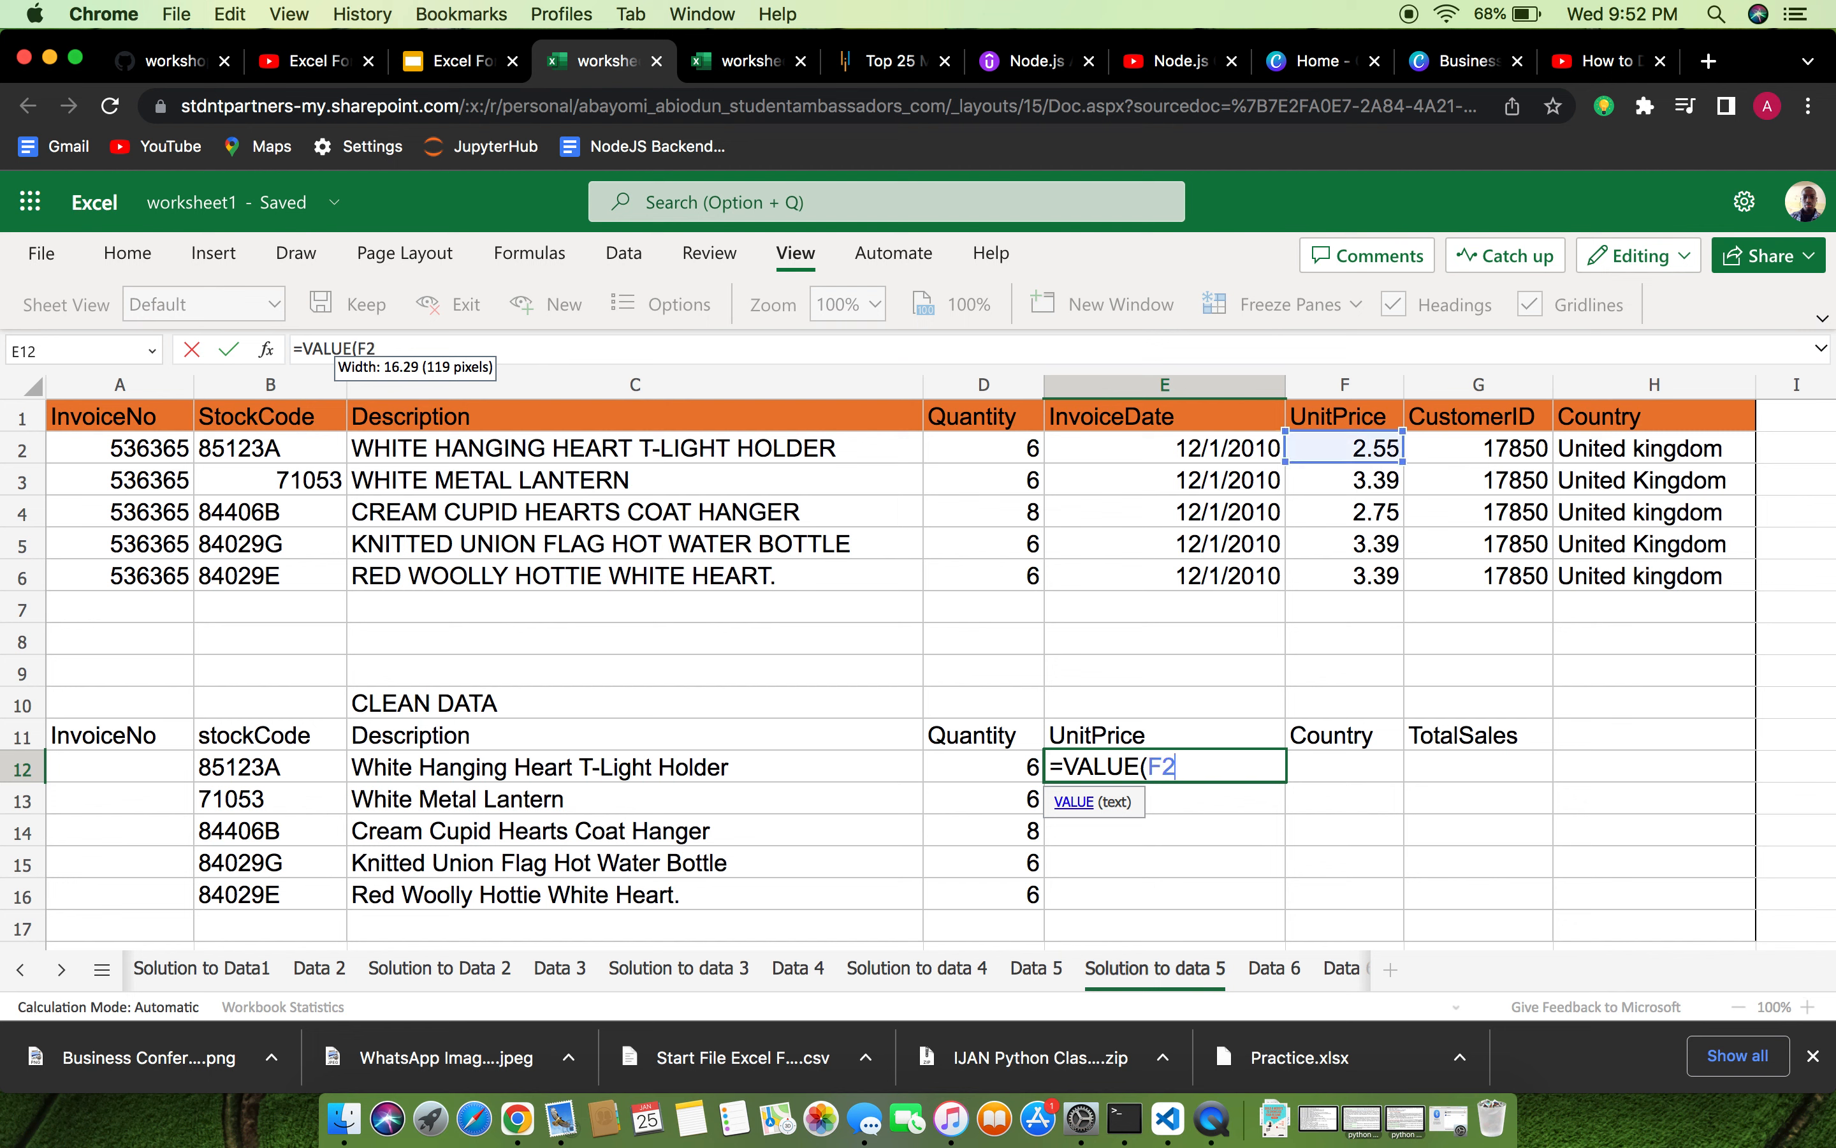
text(:F6)
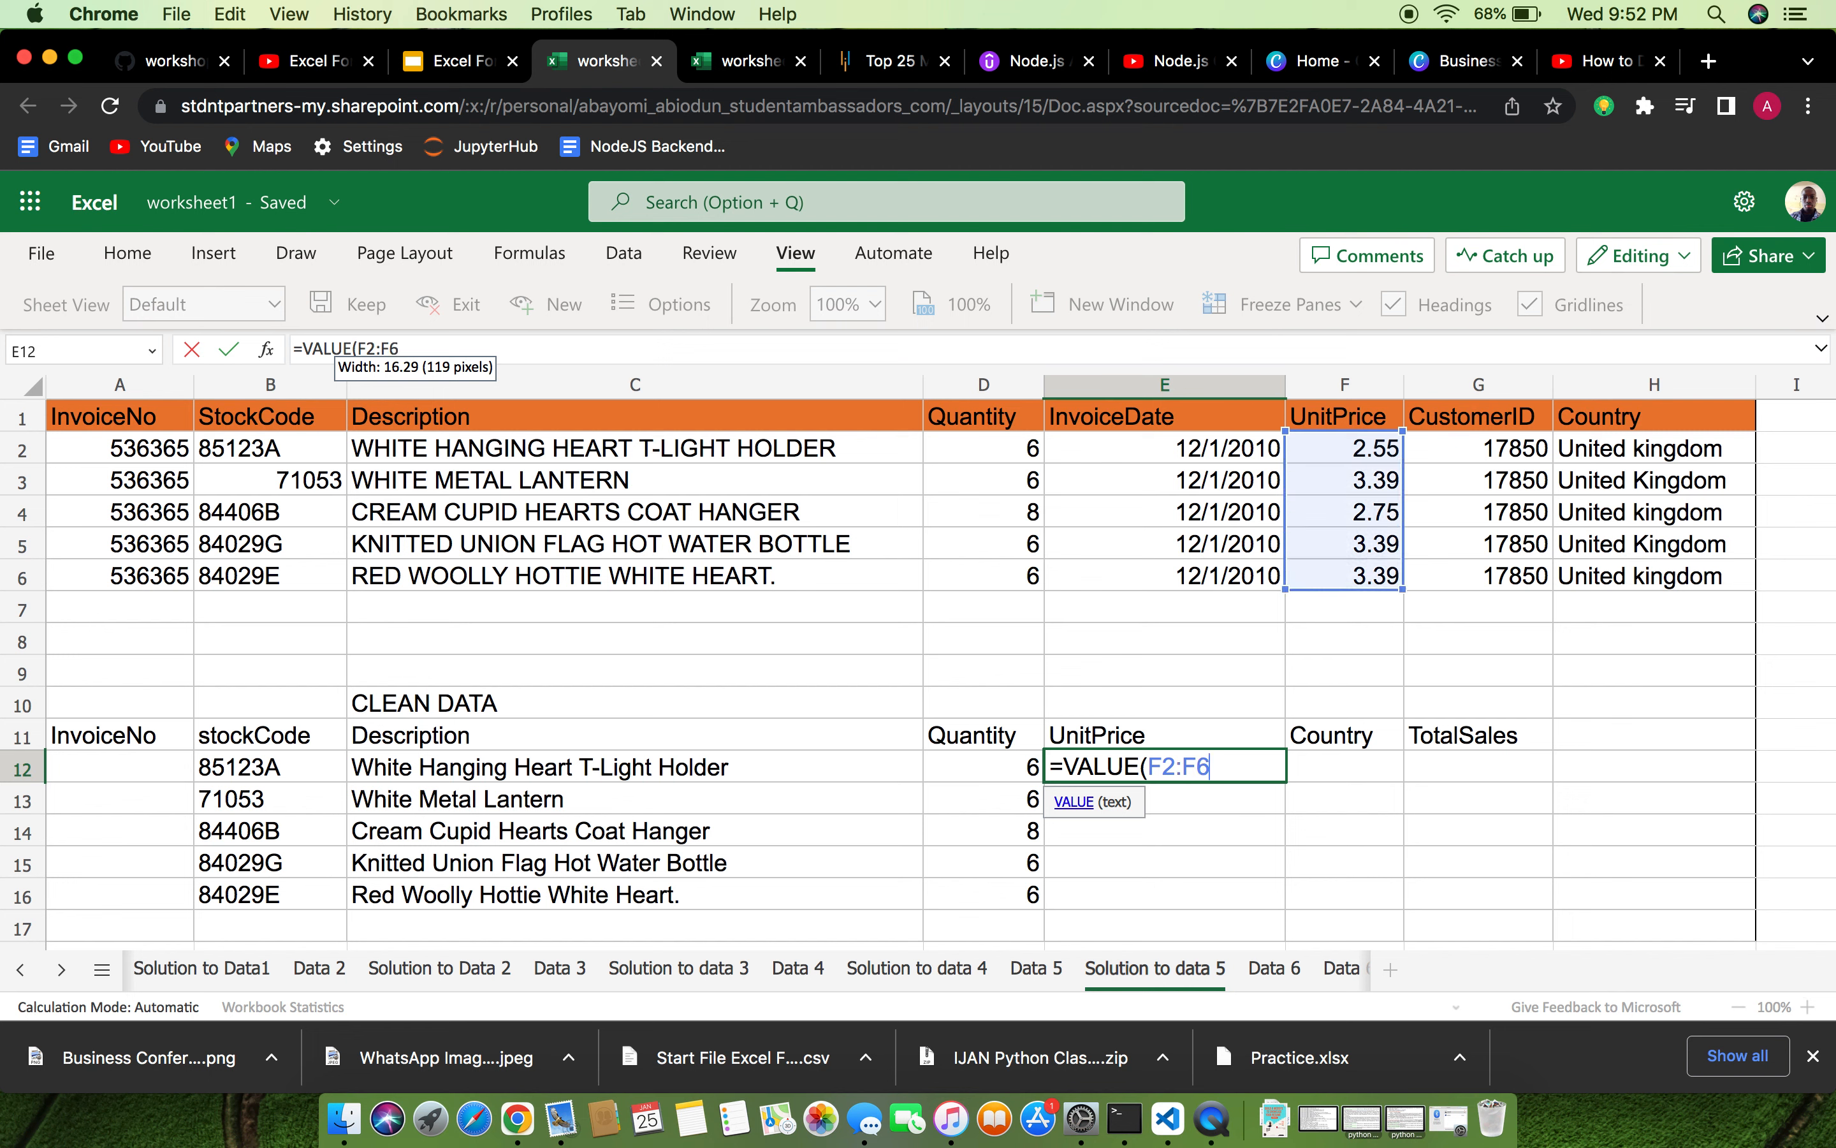
key(Return)
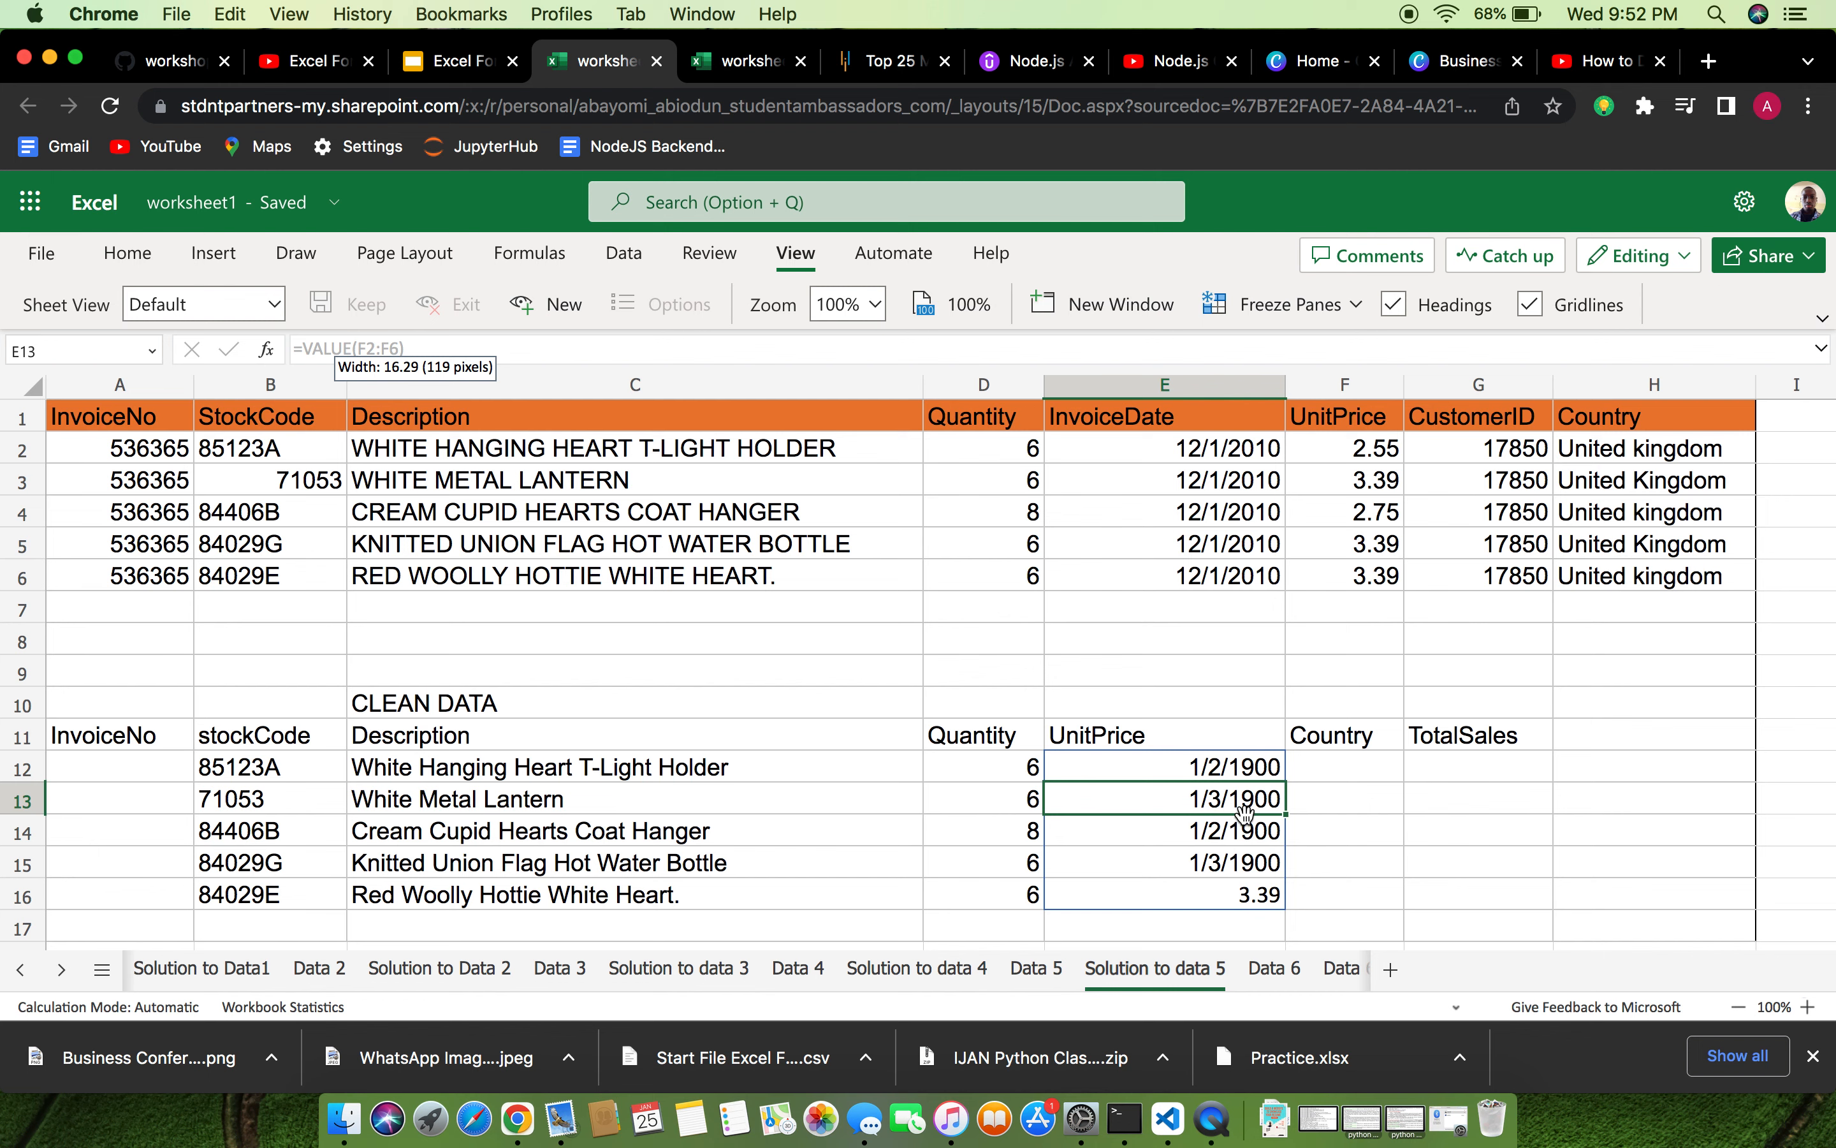
Examine the formula in cell E12 and the cells it fills in the clean UnitPrice column.
scroll(1245, 814, down, 3)
scroll(1242, 811, up, 2)
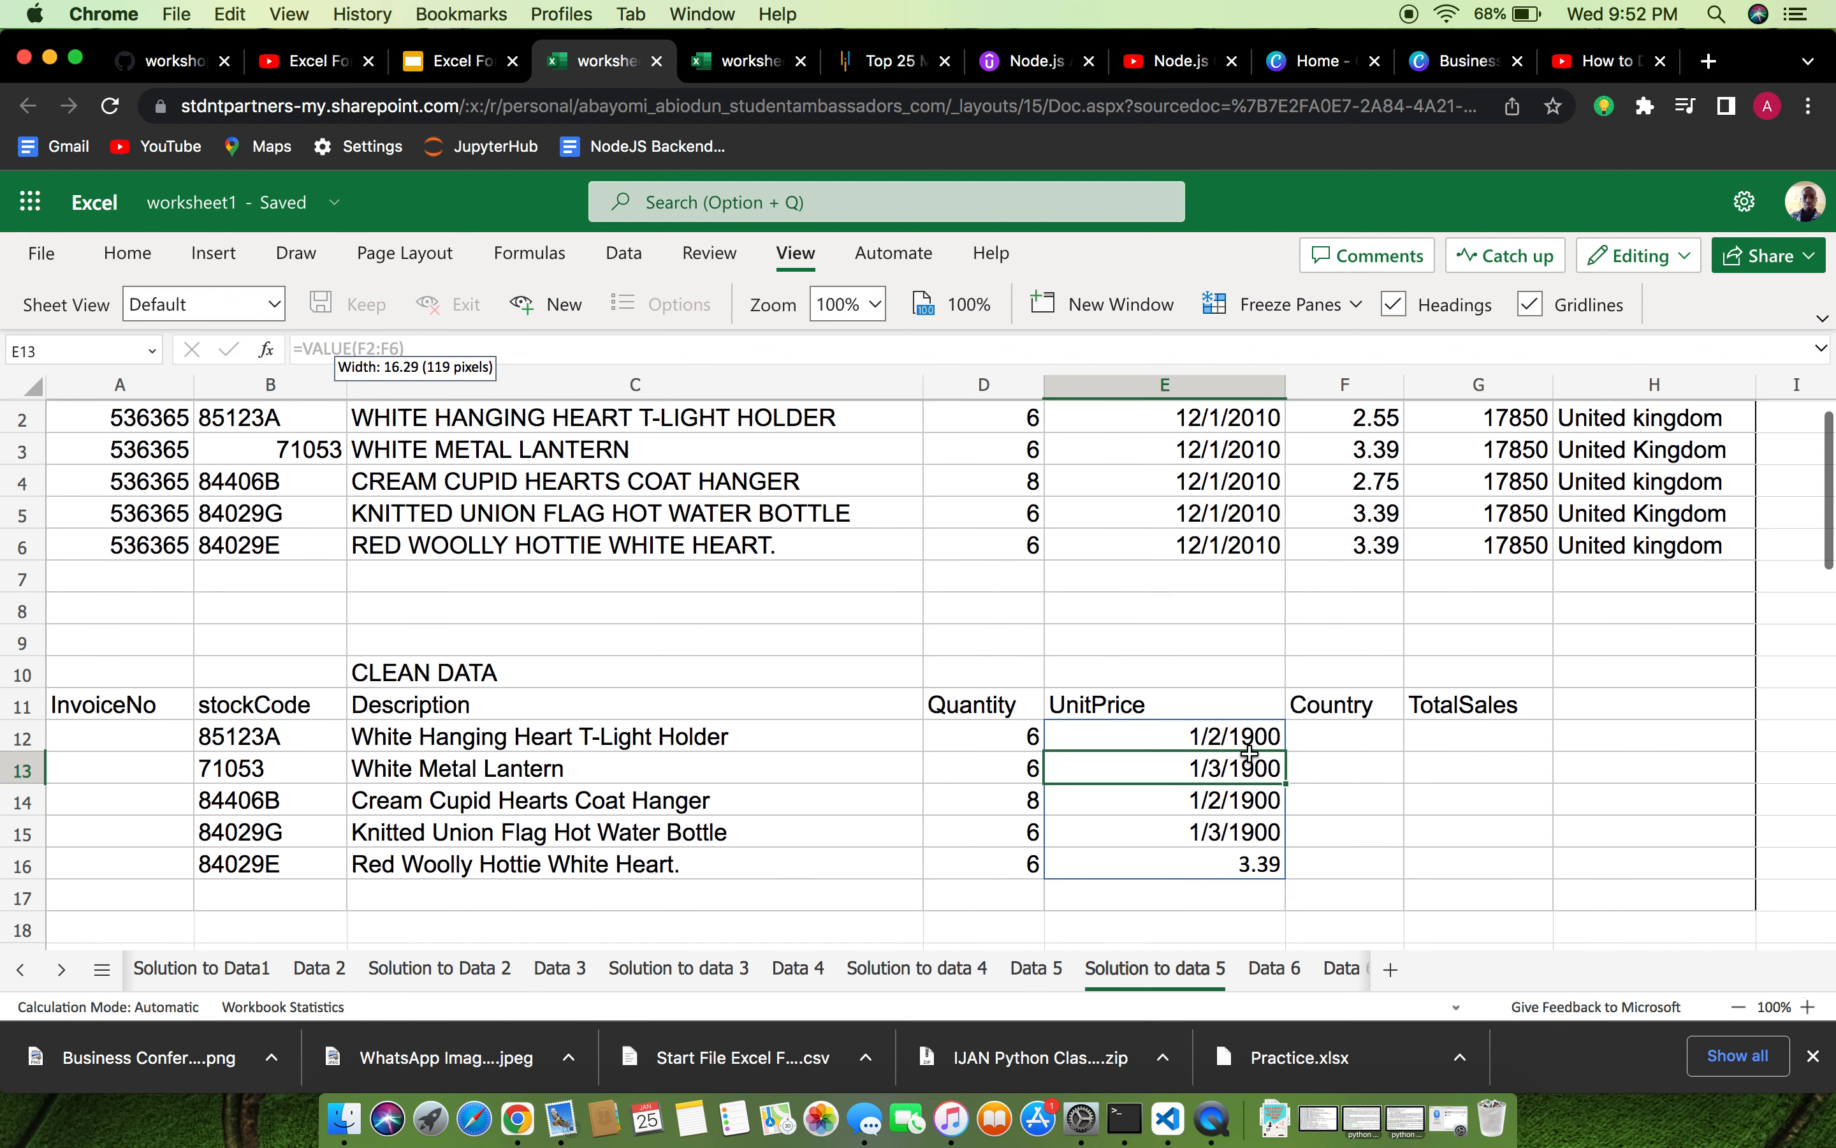
double_click(1250, 740)
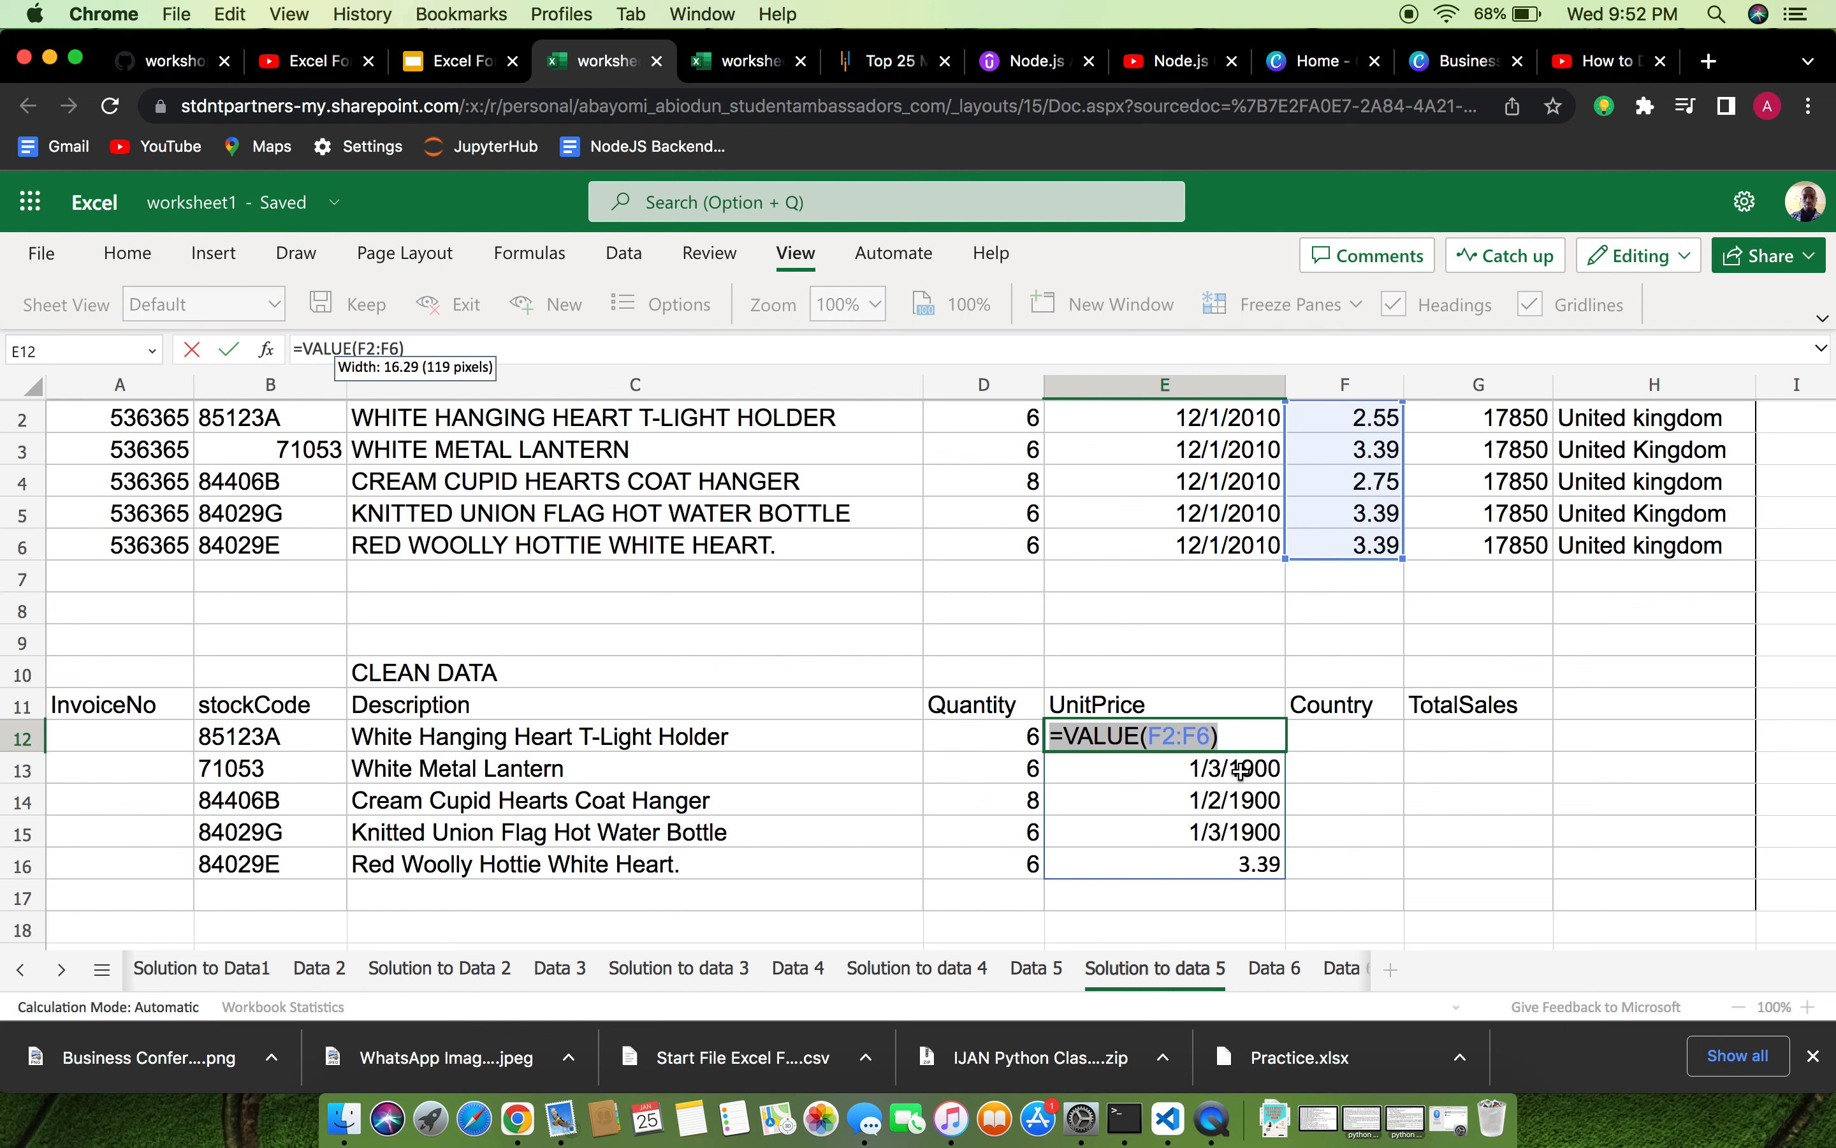
scroll(1254, 758, up, 1)
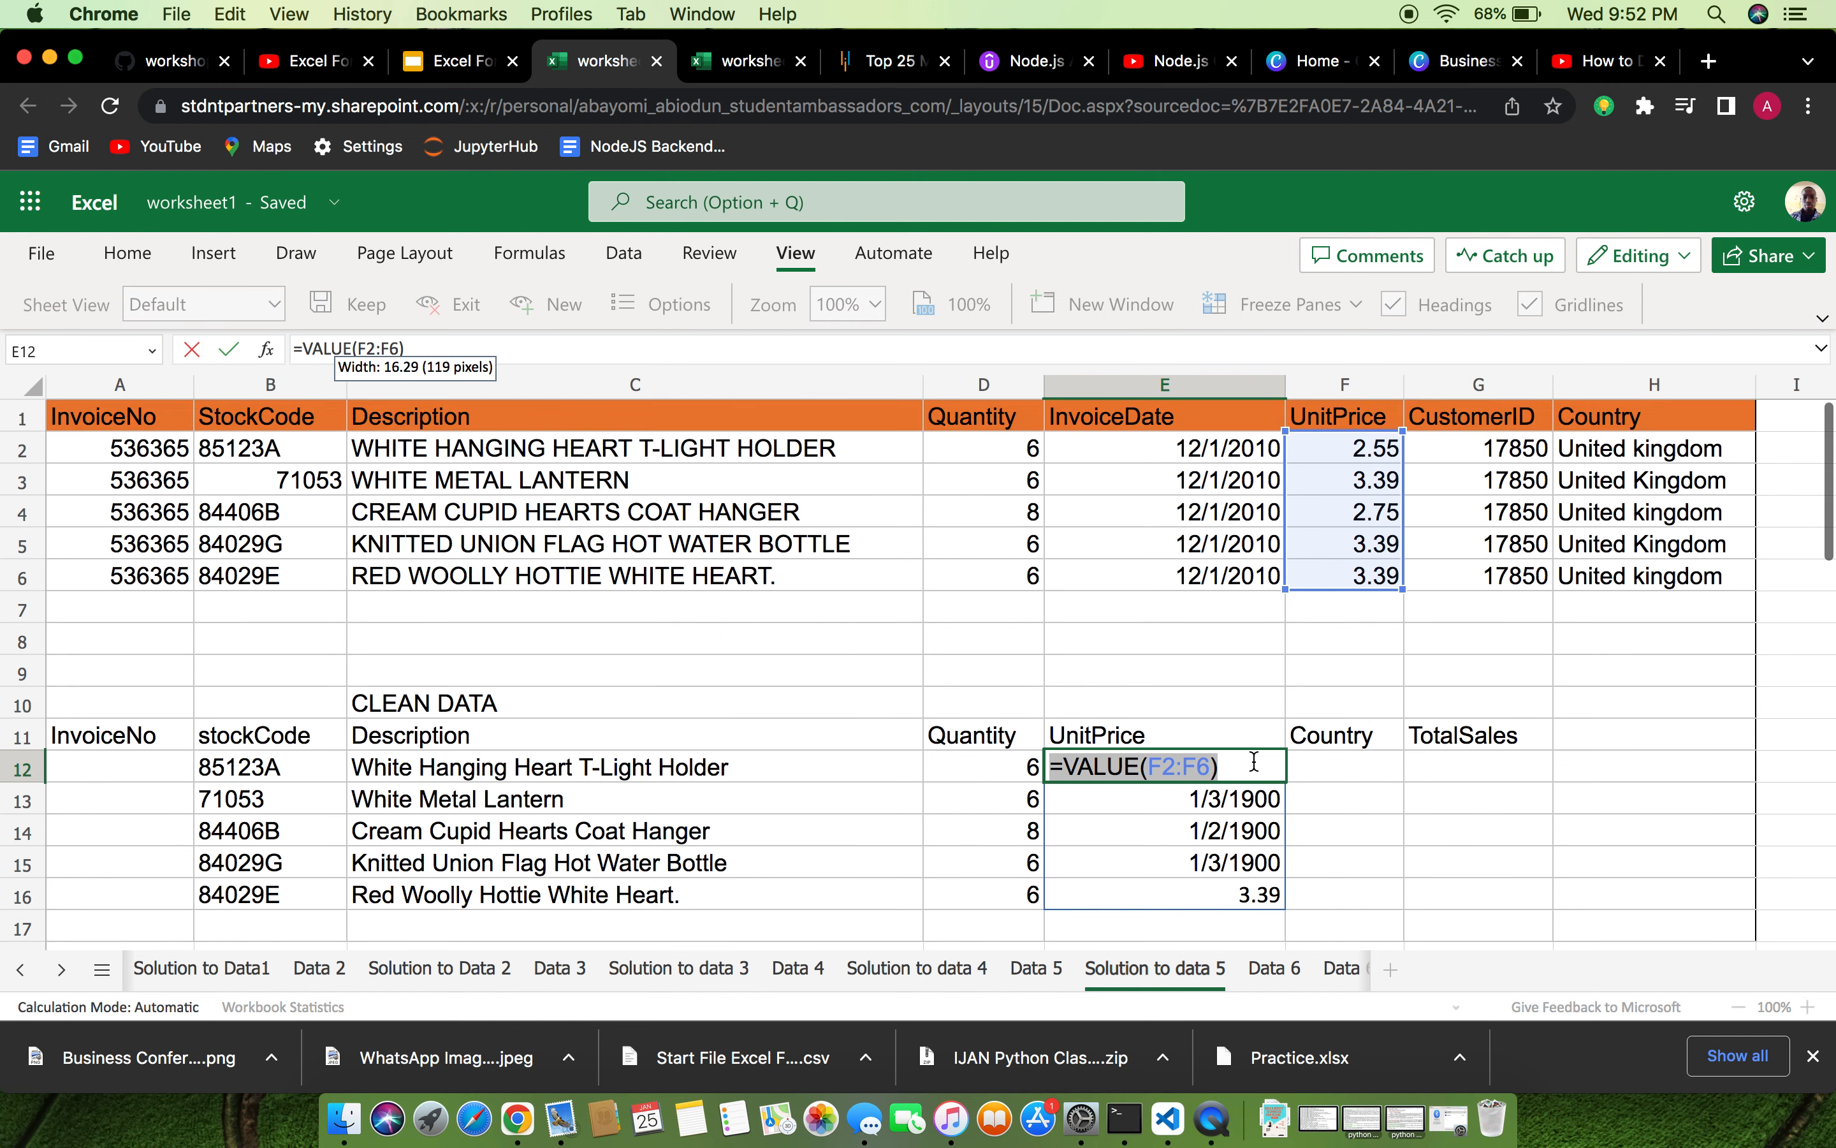
scroll(1254, 759, down, 2)
scroll(1254, 761, up, 2)
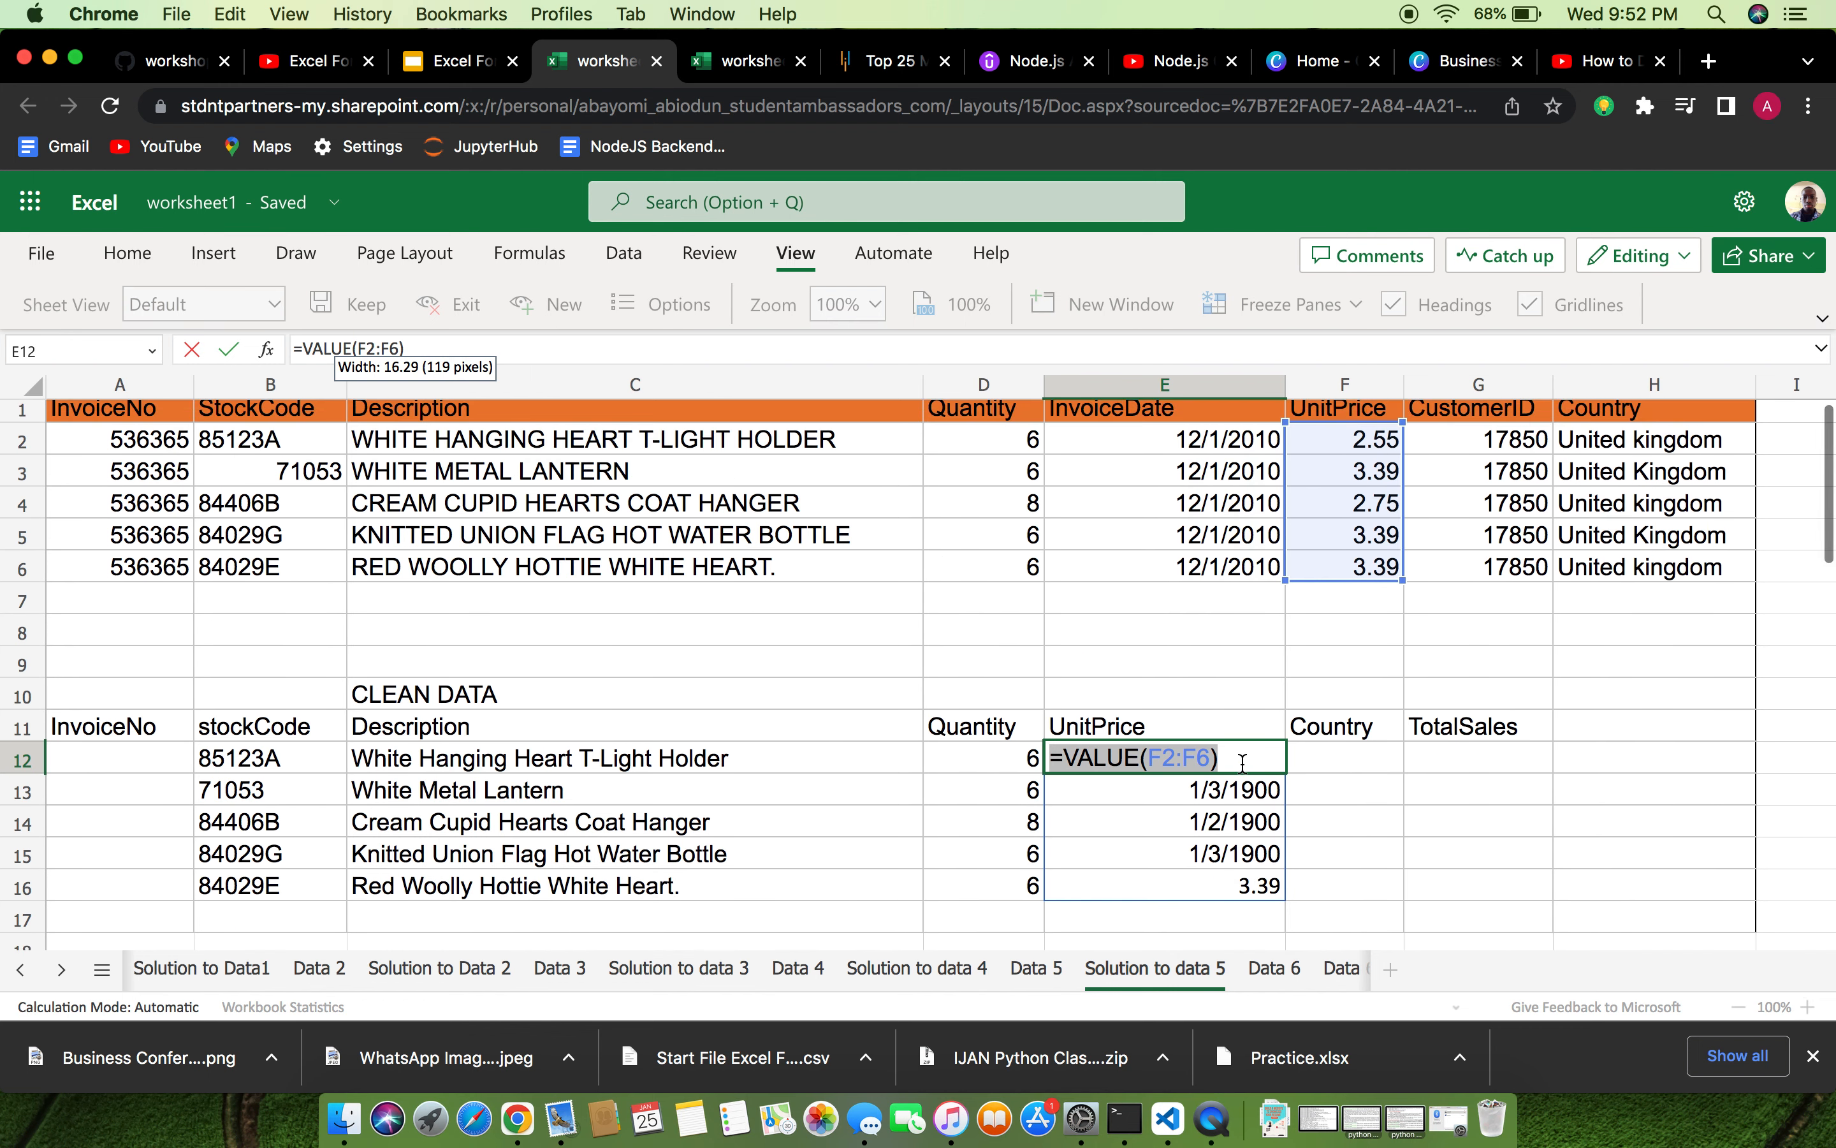
click(1238, 762)
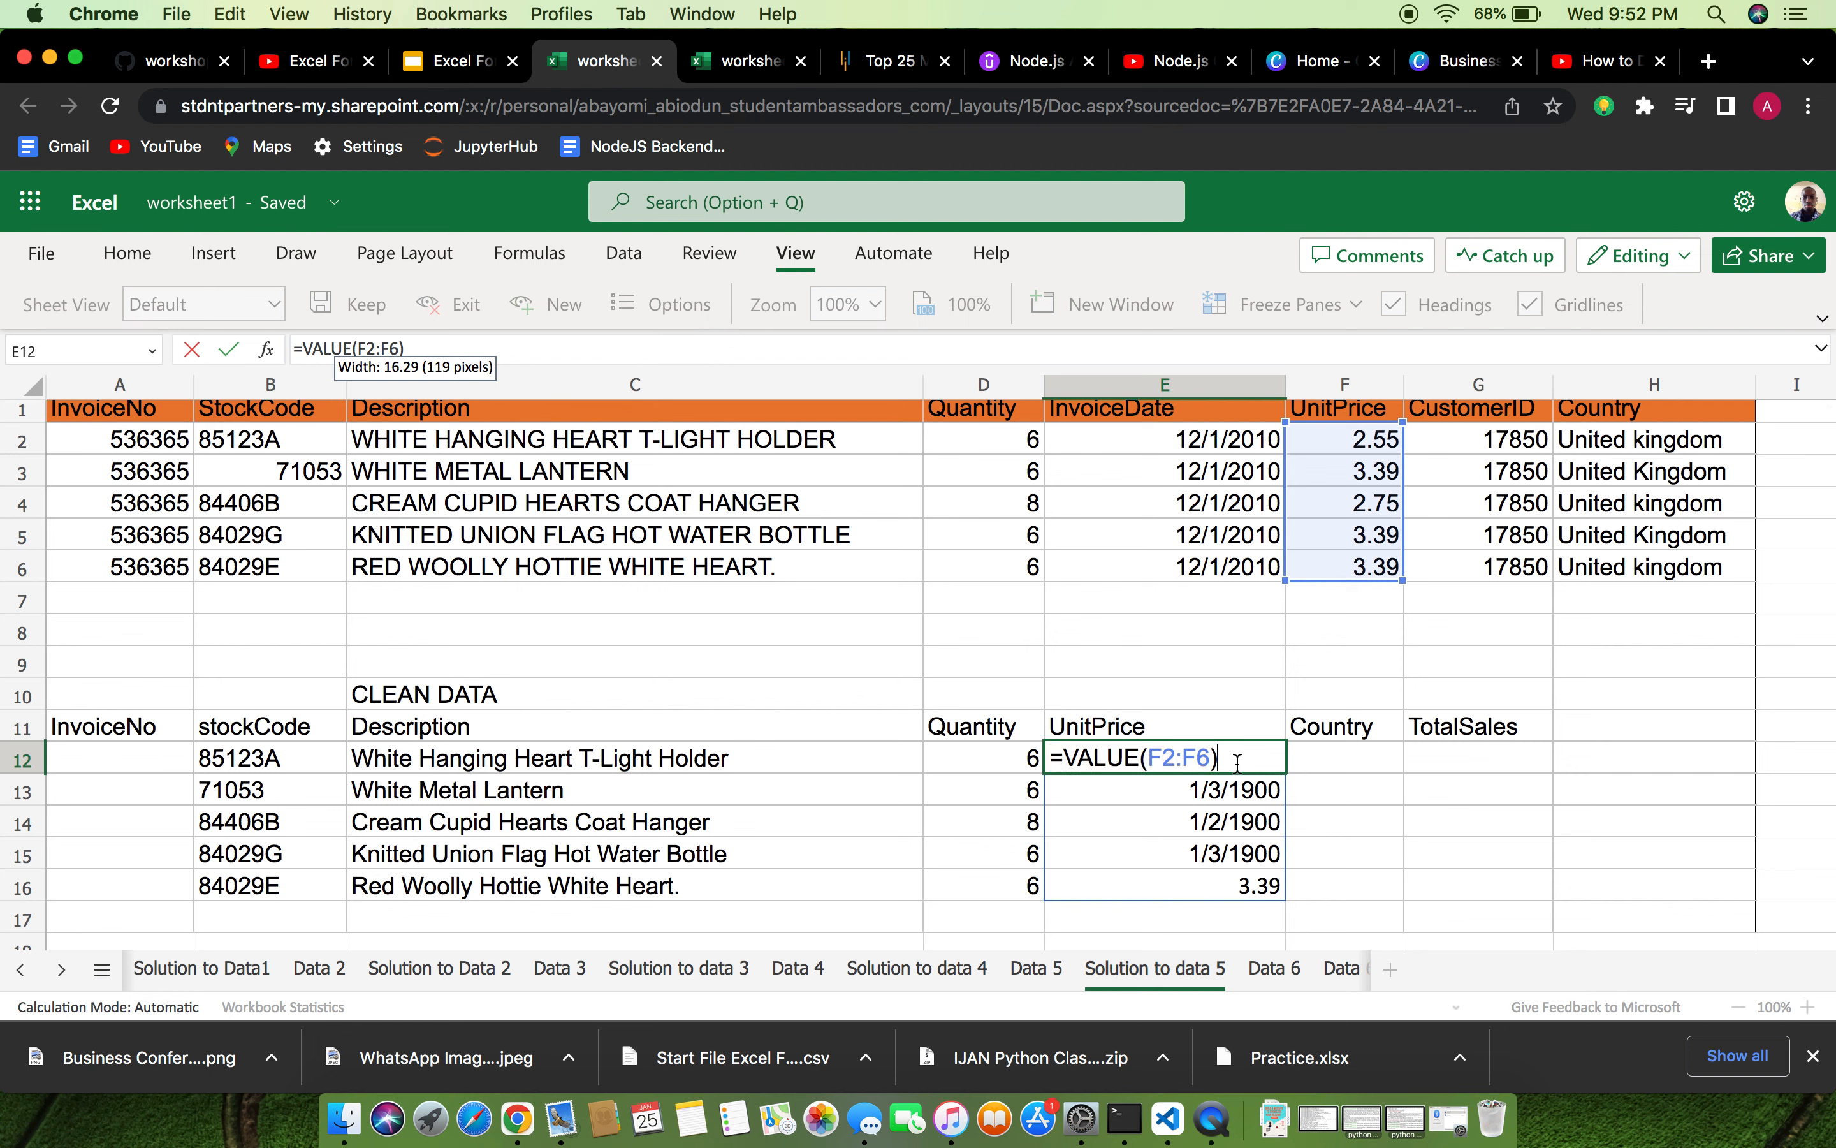
key(Return)
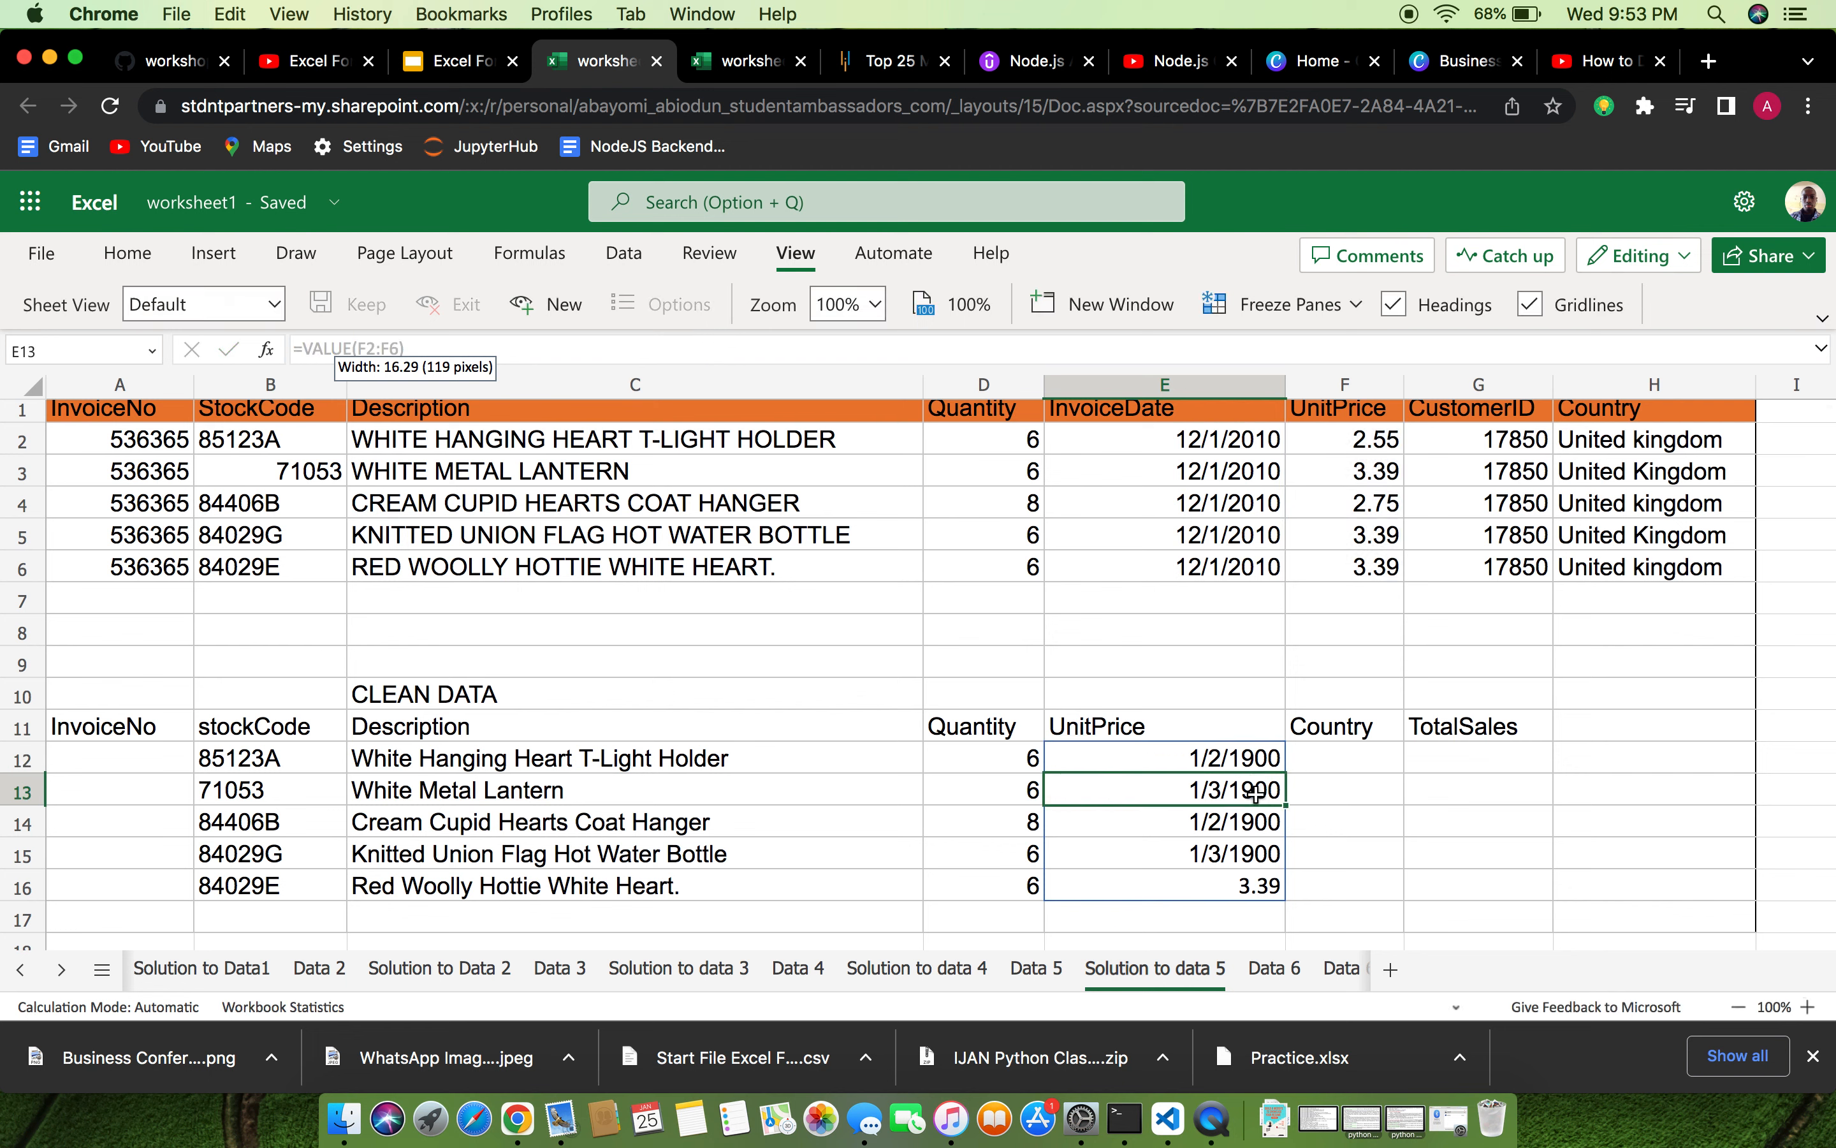
click(1256, 825)
click(1265, 885)
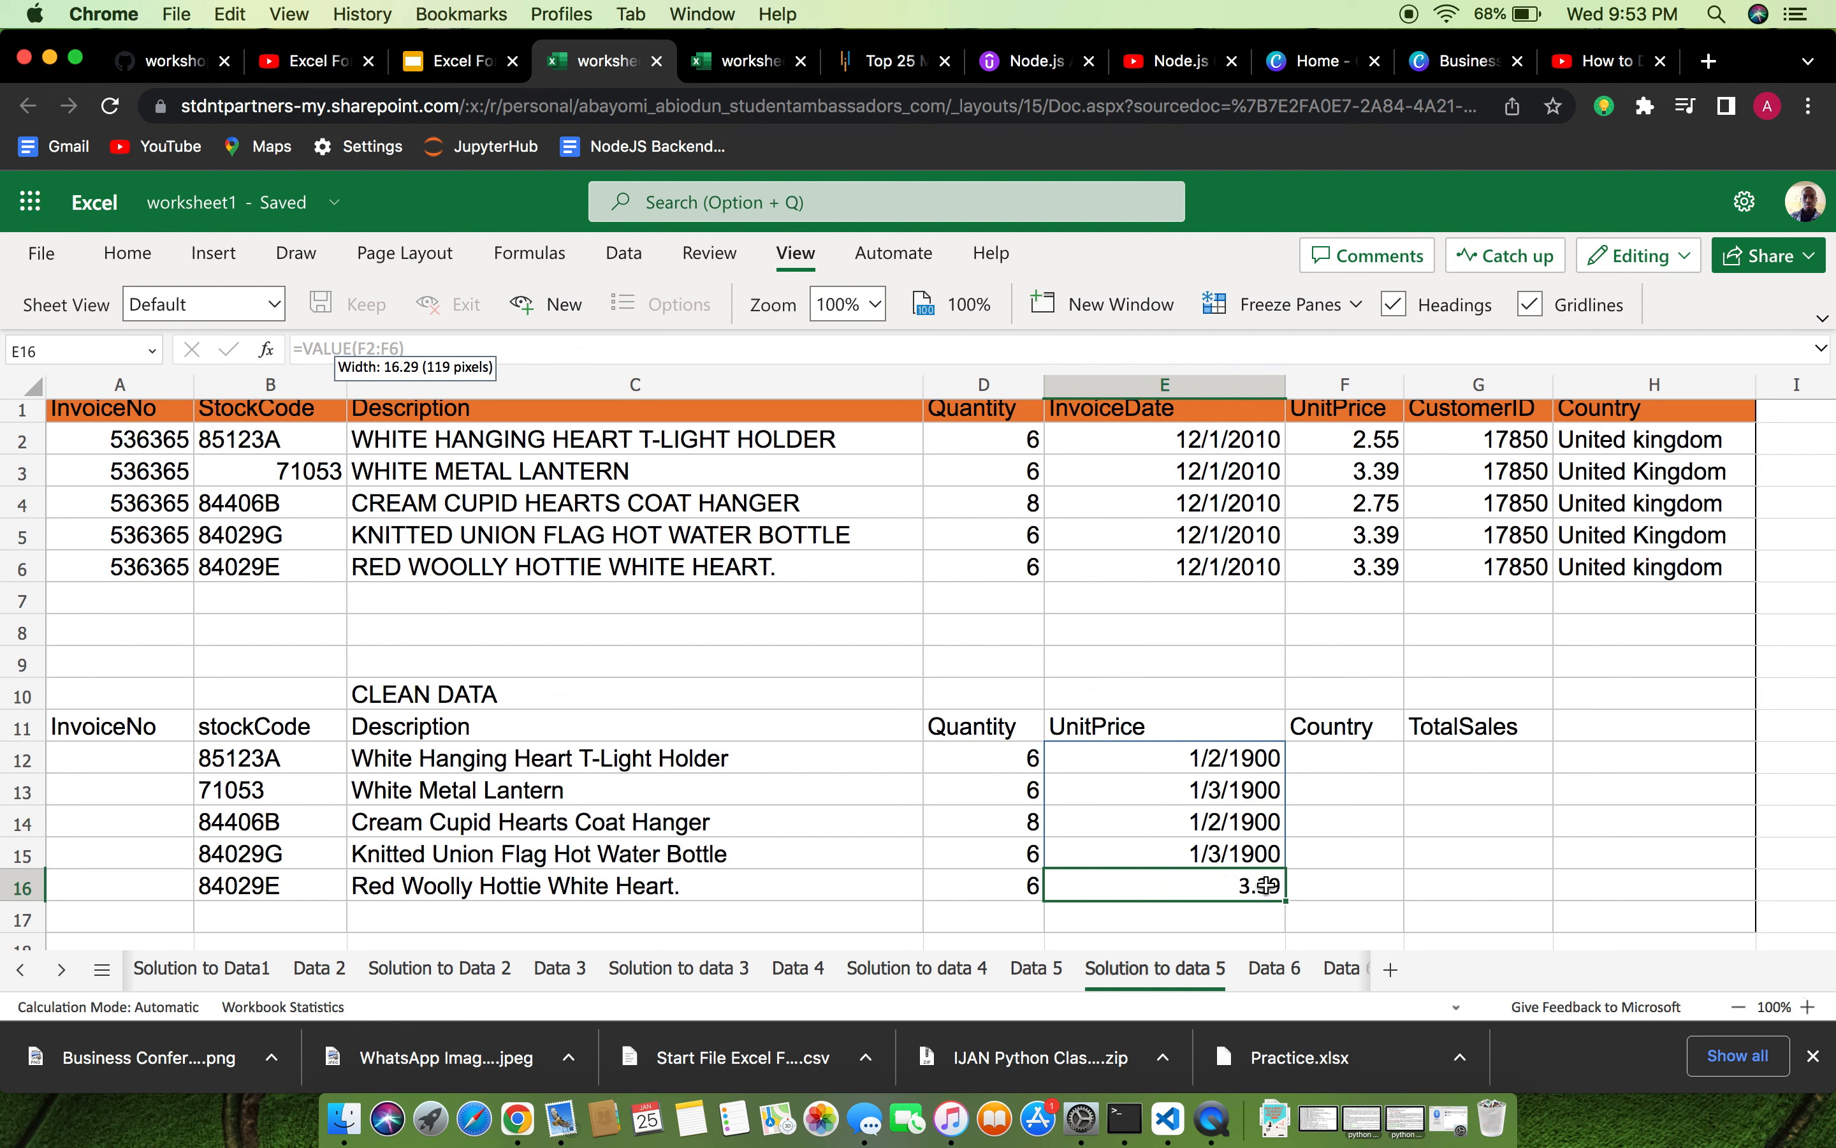
click(1252, 806)
click(1247, 761)
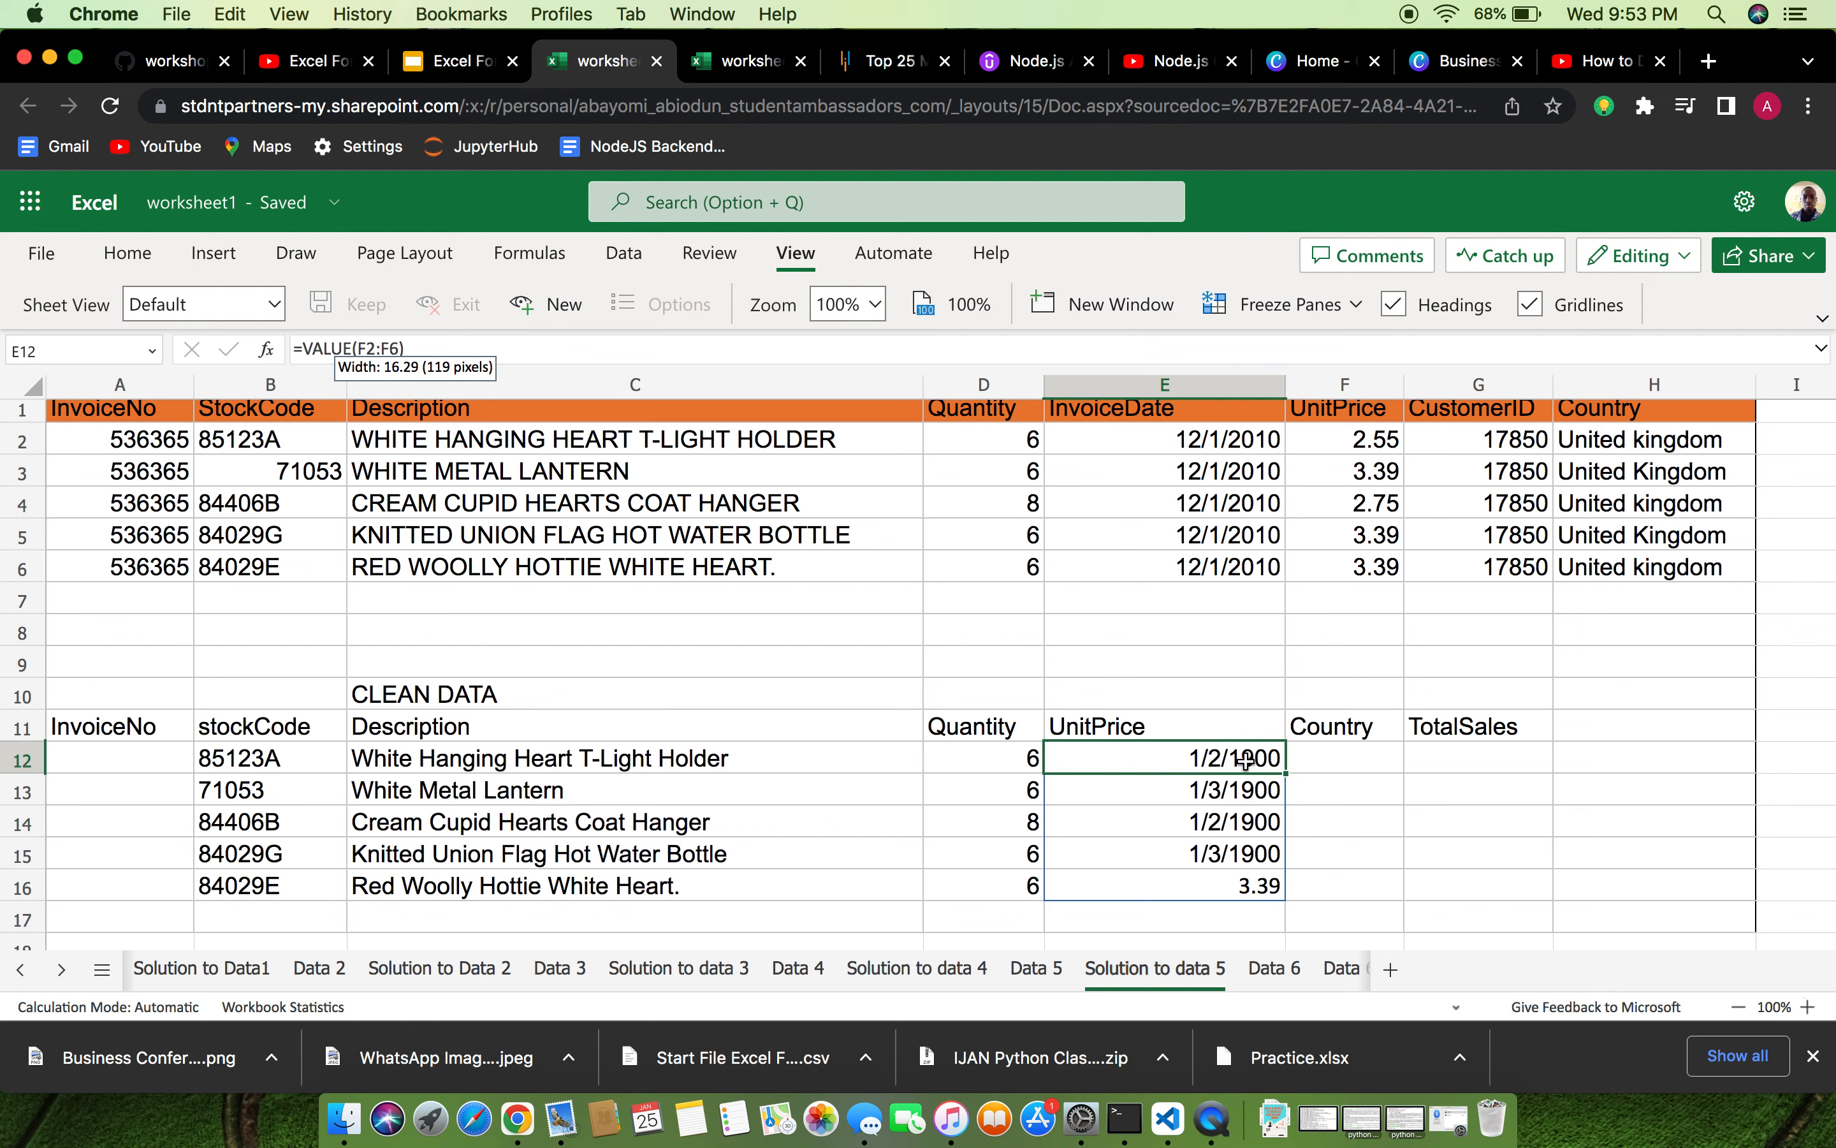
Erase the whole formula from cell E12 to empty the clean UnitPrice column.
double_click(1246, 761)
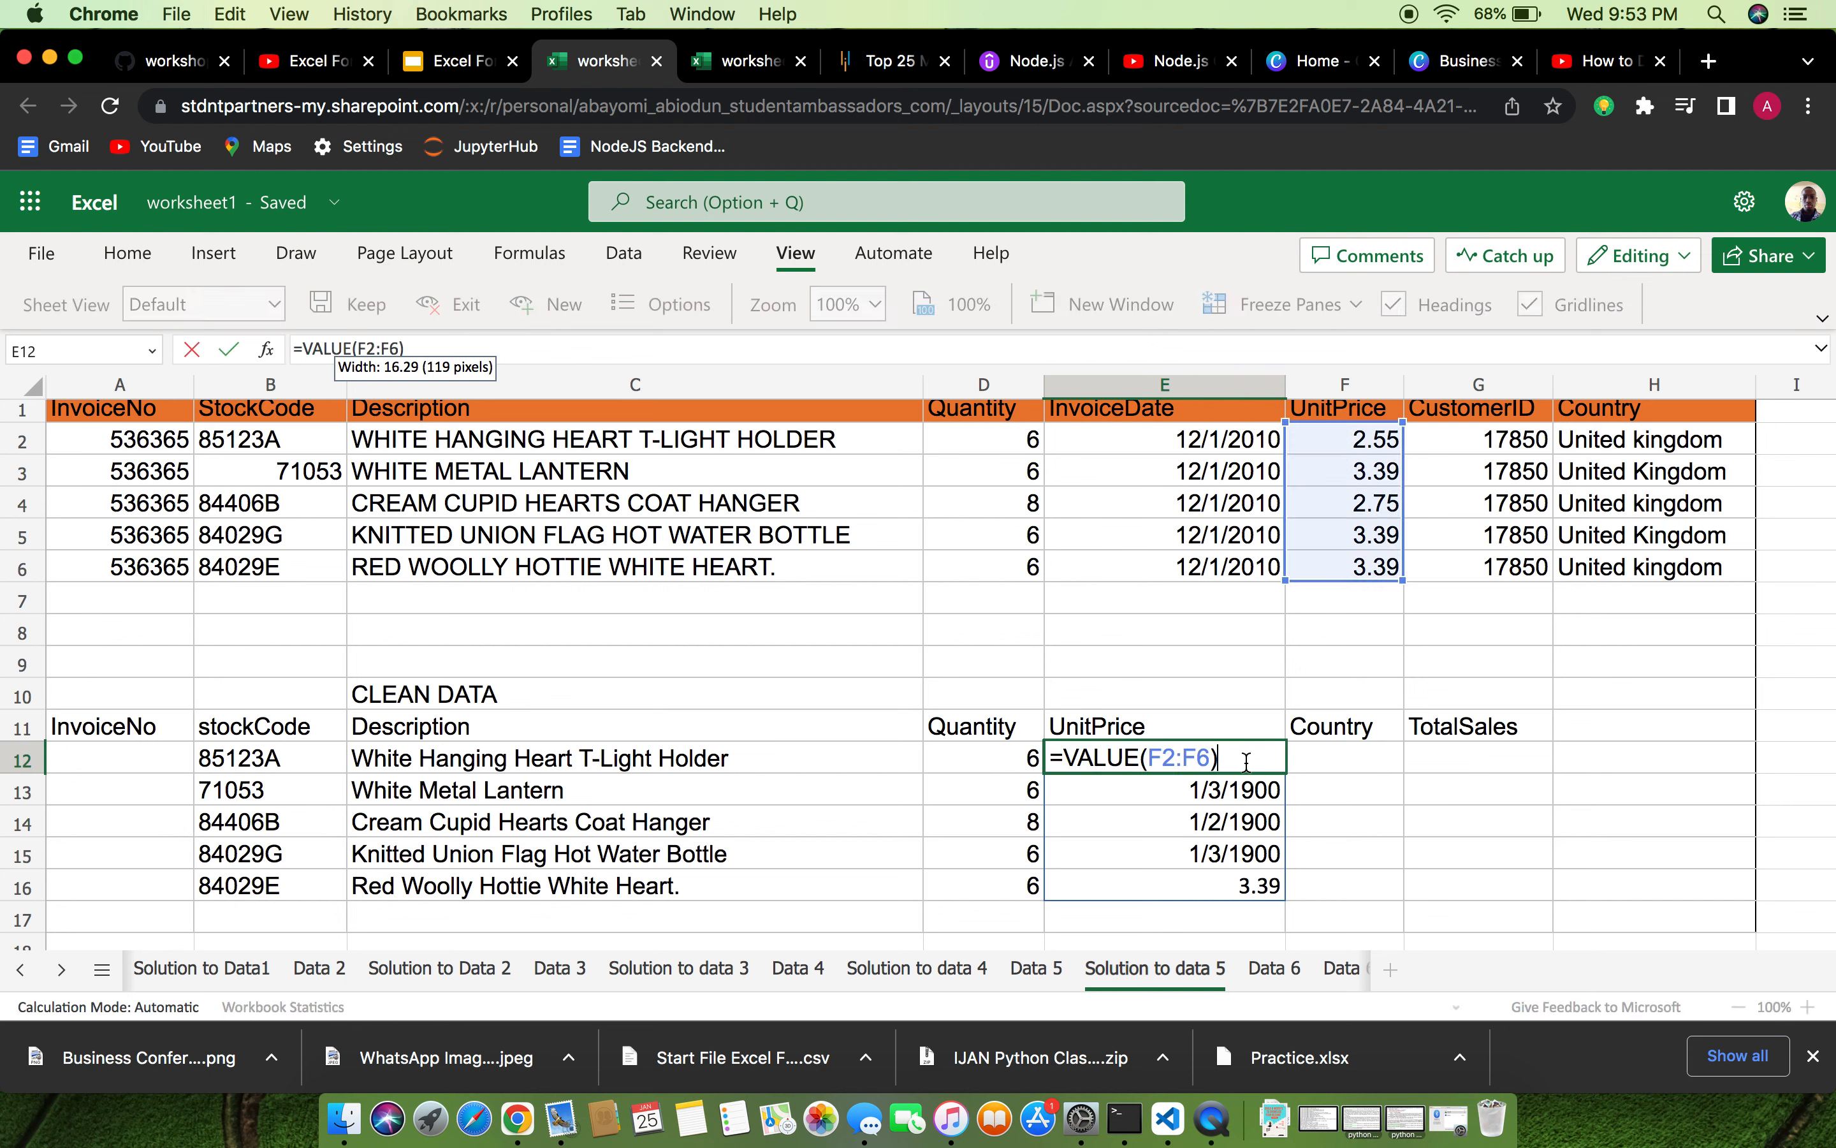
key(BackSpace)
key(BackSpace)
key(BackSpace)
key(BackSpace)
key(BackSpace)
key(BackSpace)
key(BackSpace)
key(BackSpace)
key(BackSpace)
key(BackSpace)
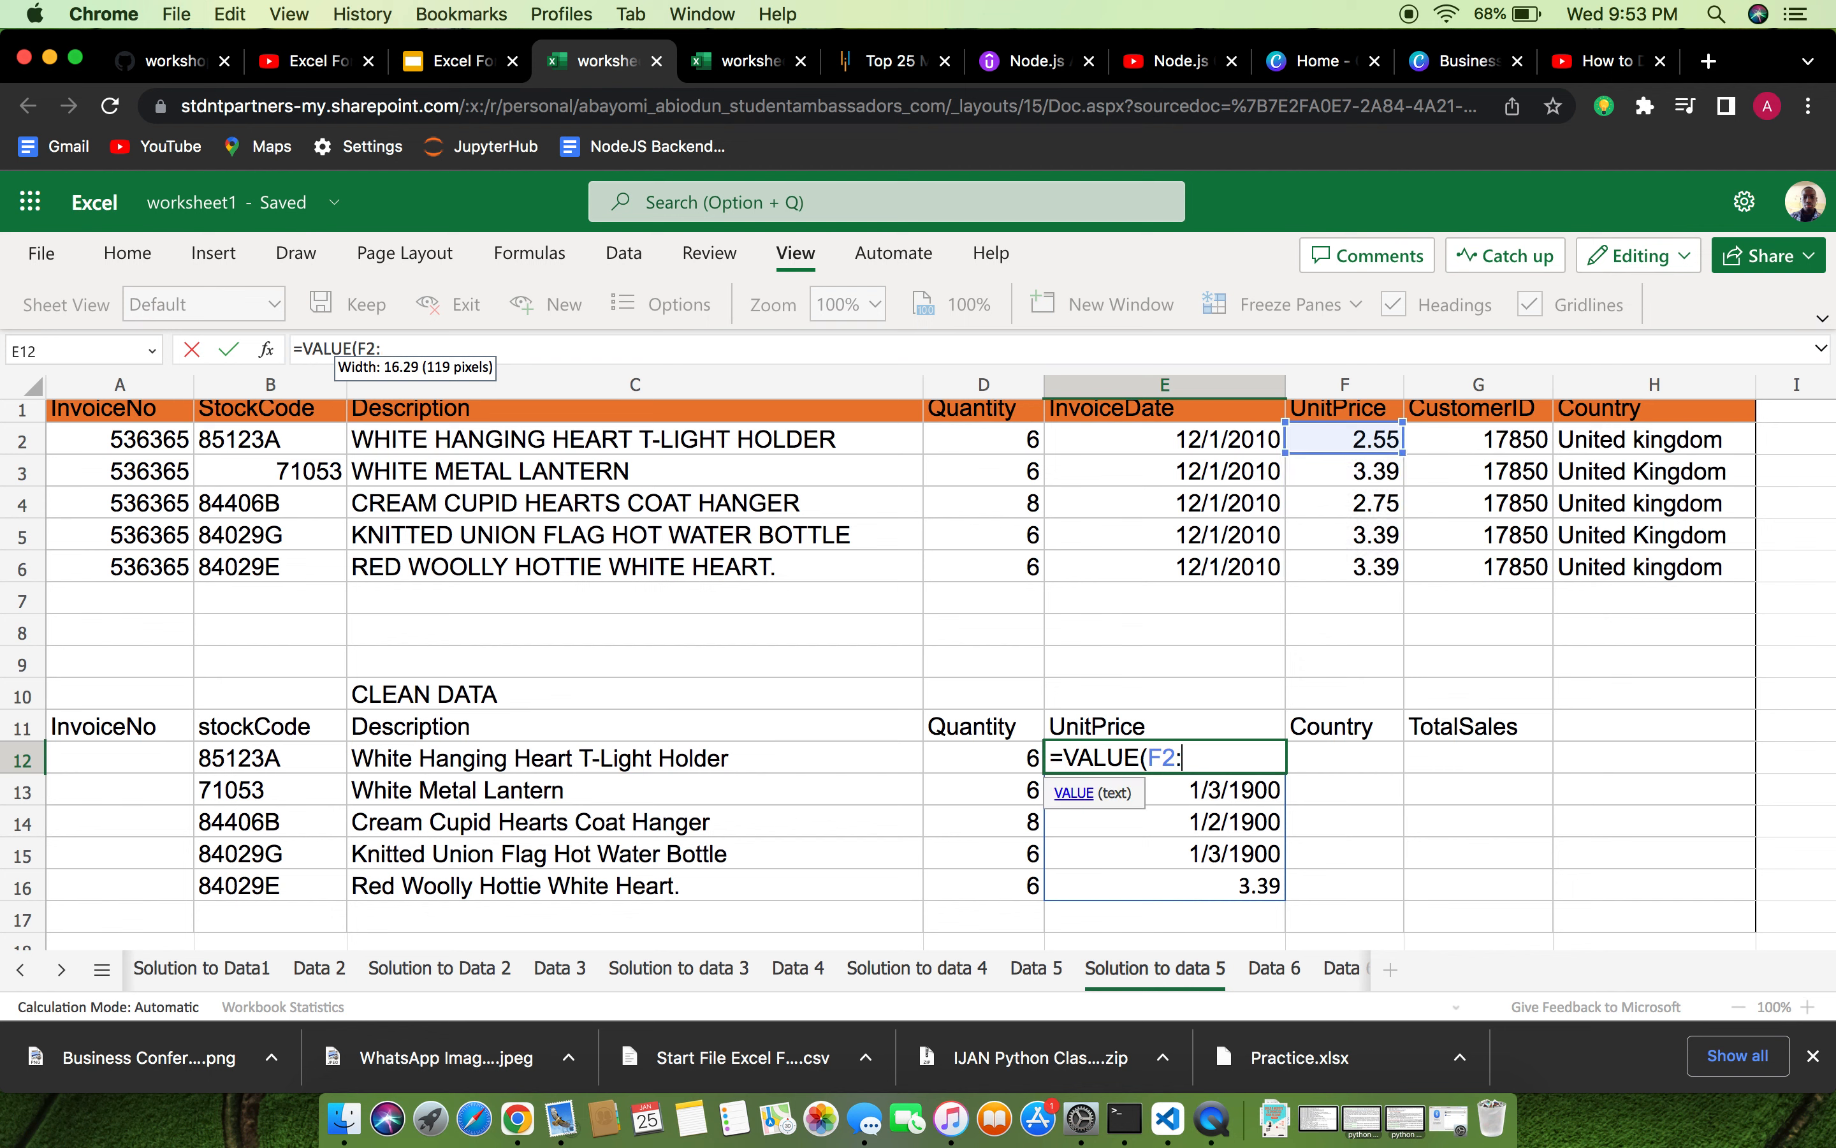
key(BackSpace)
key(BackSpace)
key(BackSpace)
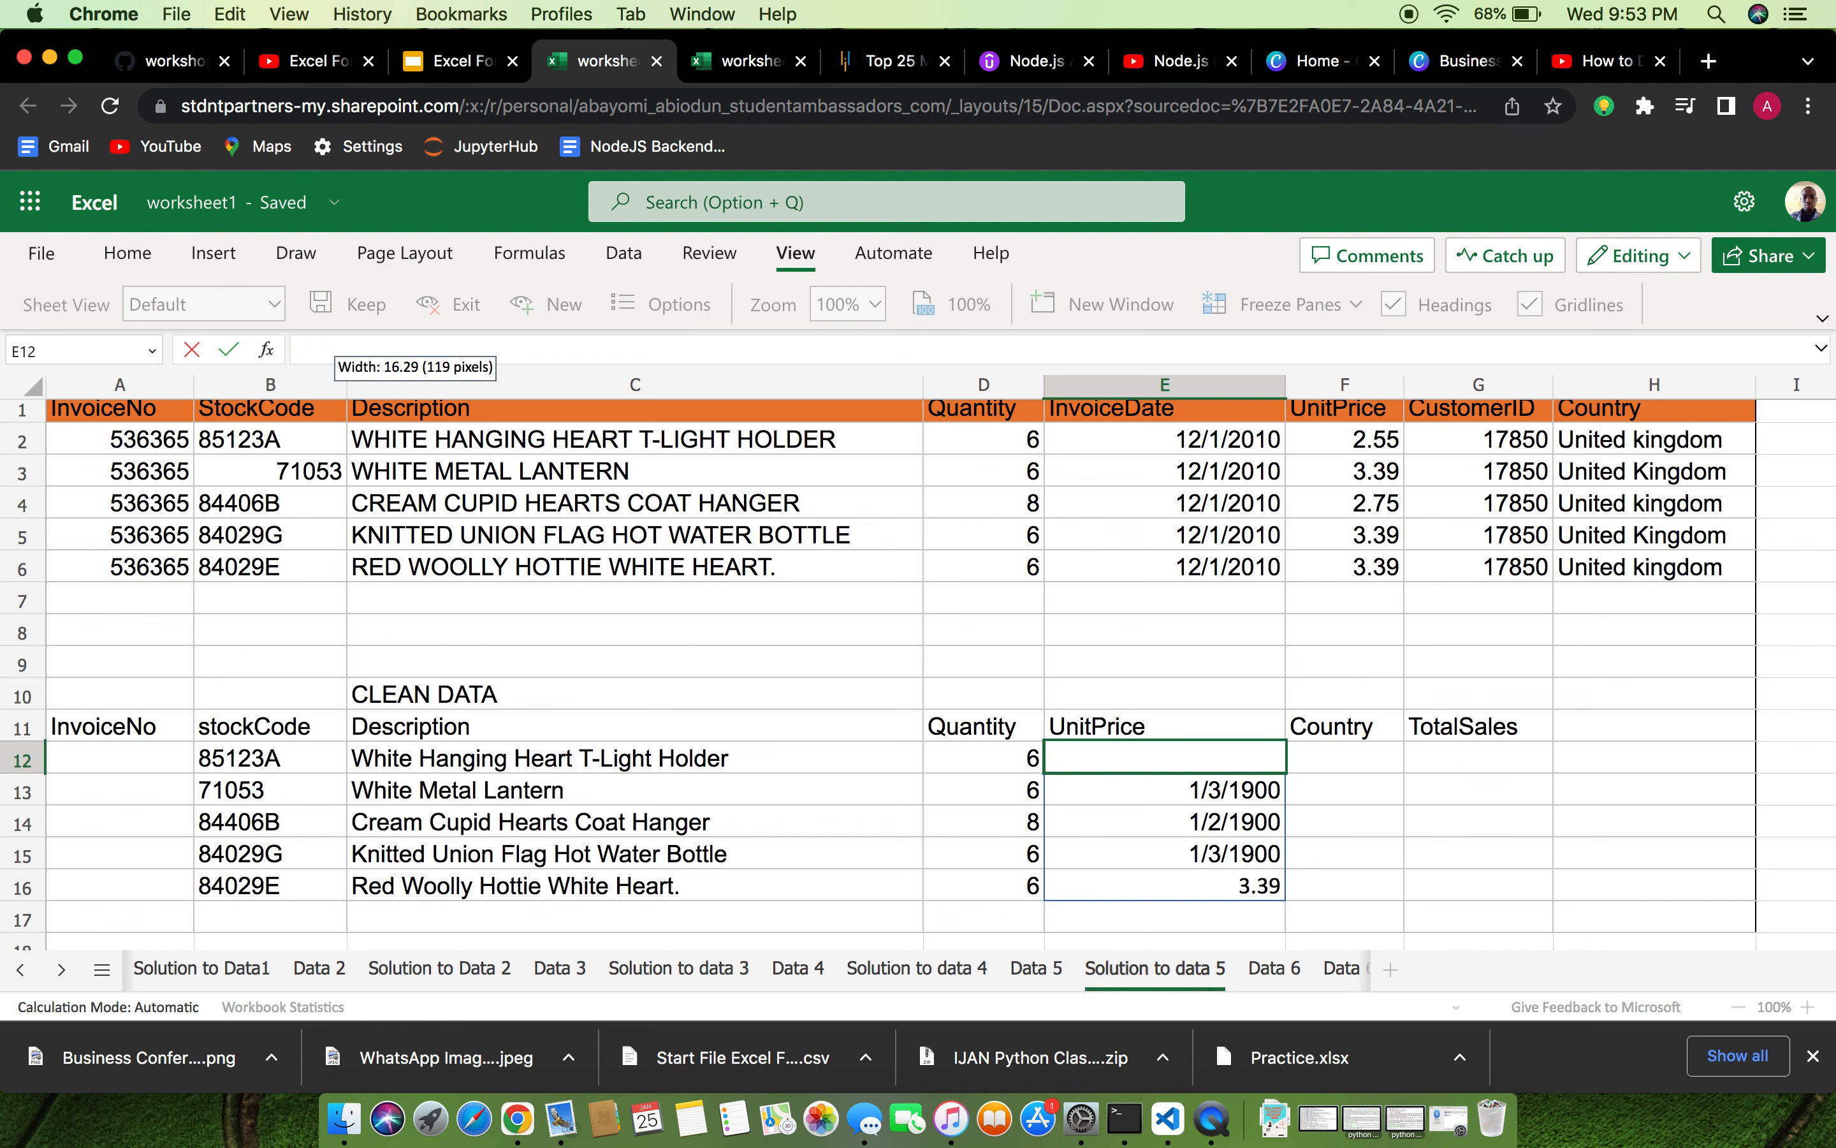
key(Return)
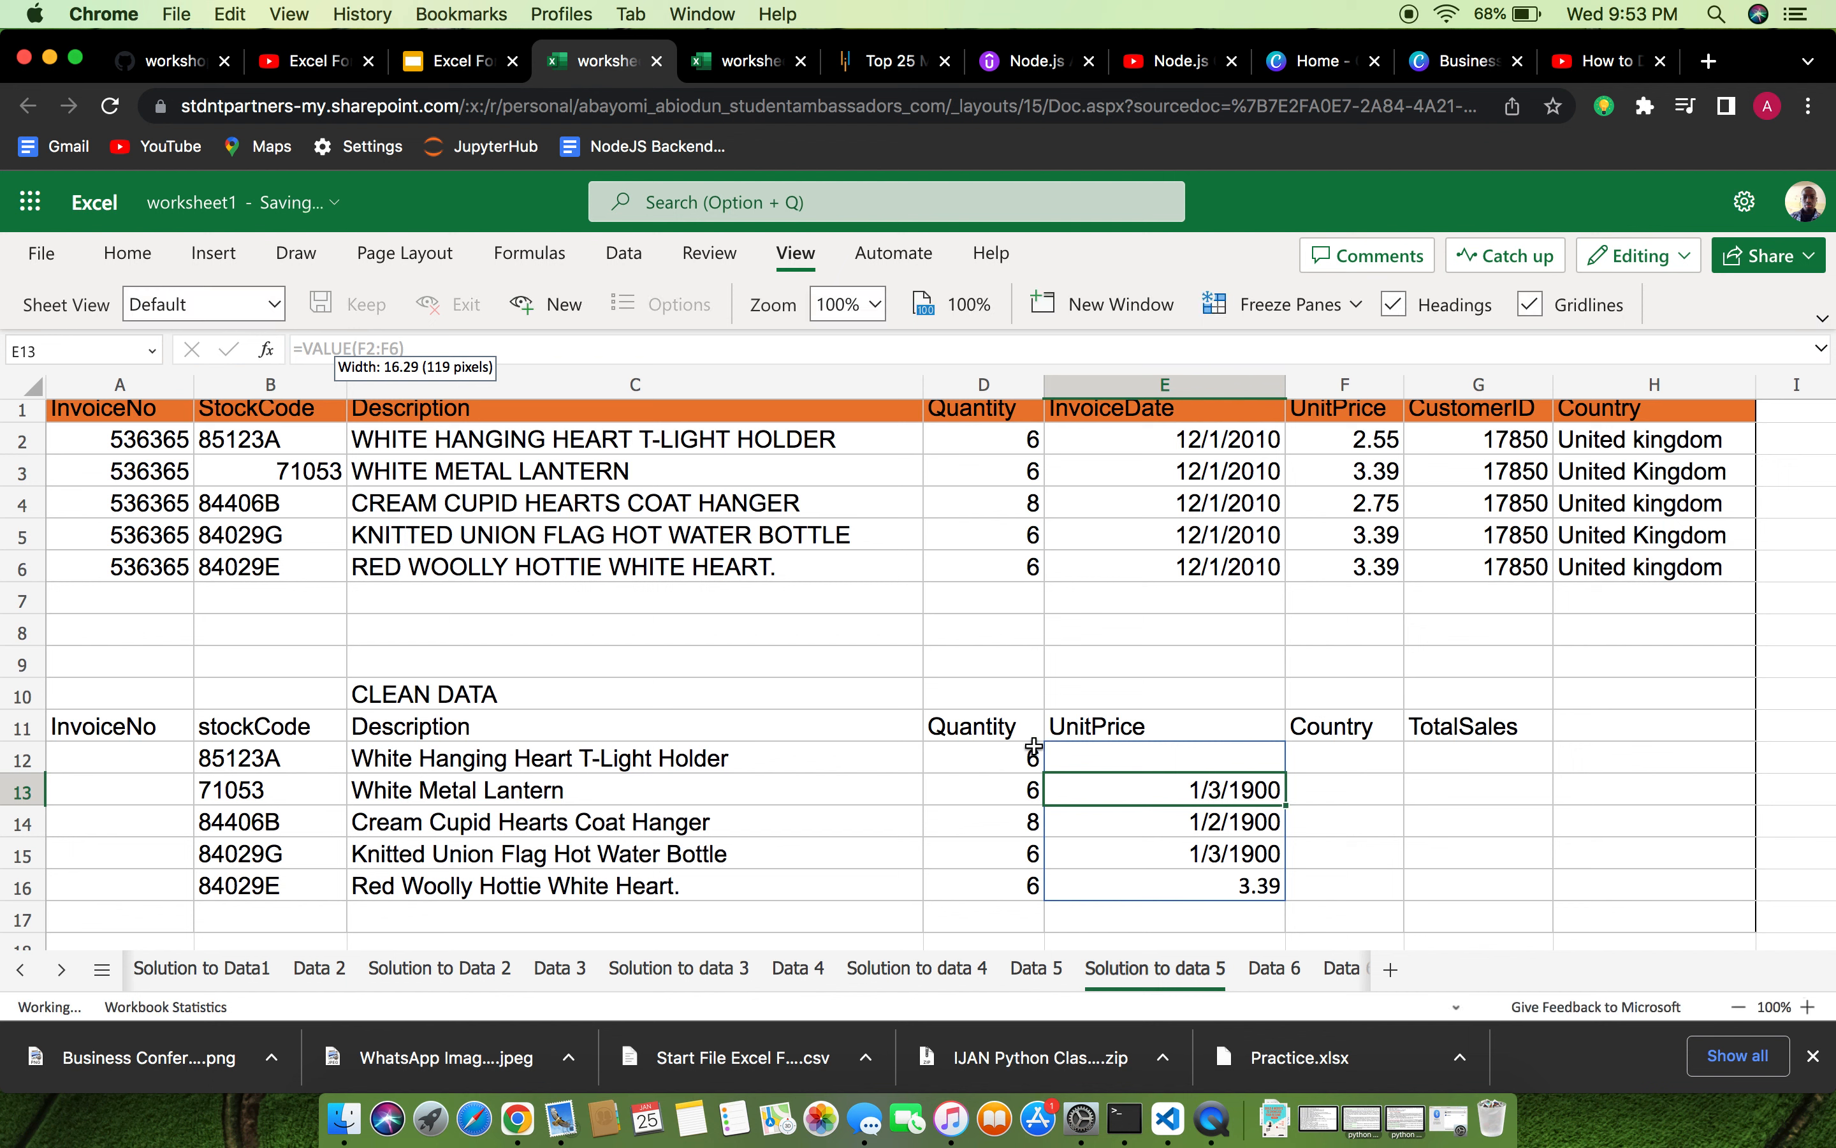
Check the clean Quantity formula in D12 and try =VALUE(F2:F6) in cell E12 once more.
double_click(1013, 756)
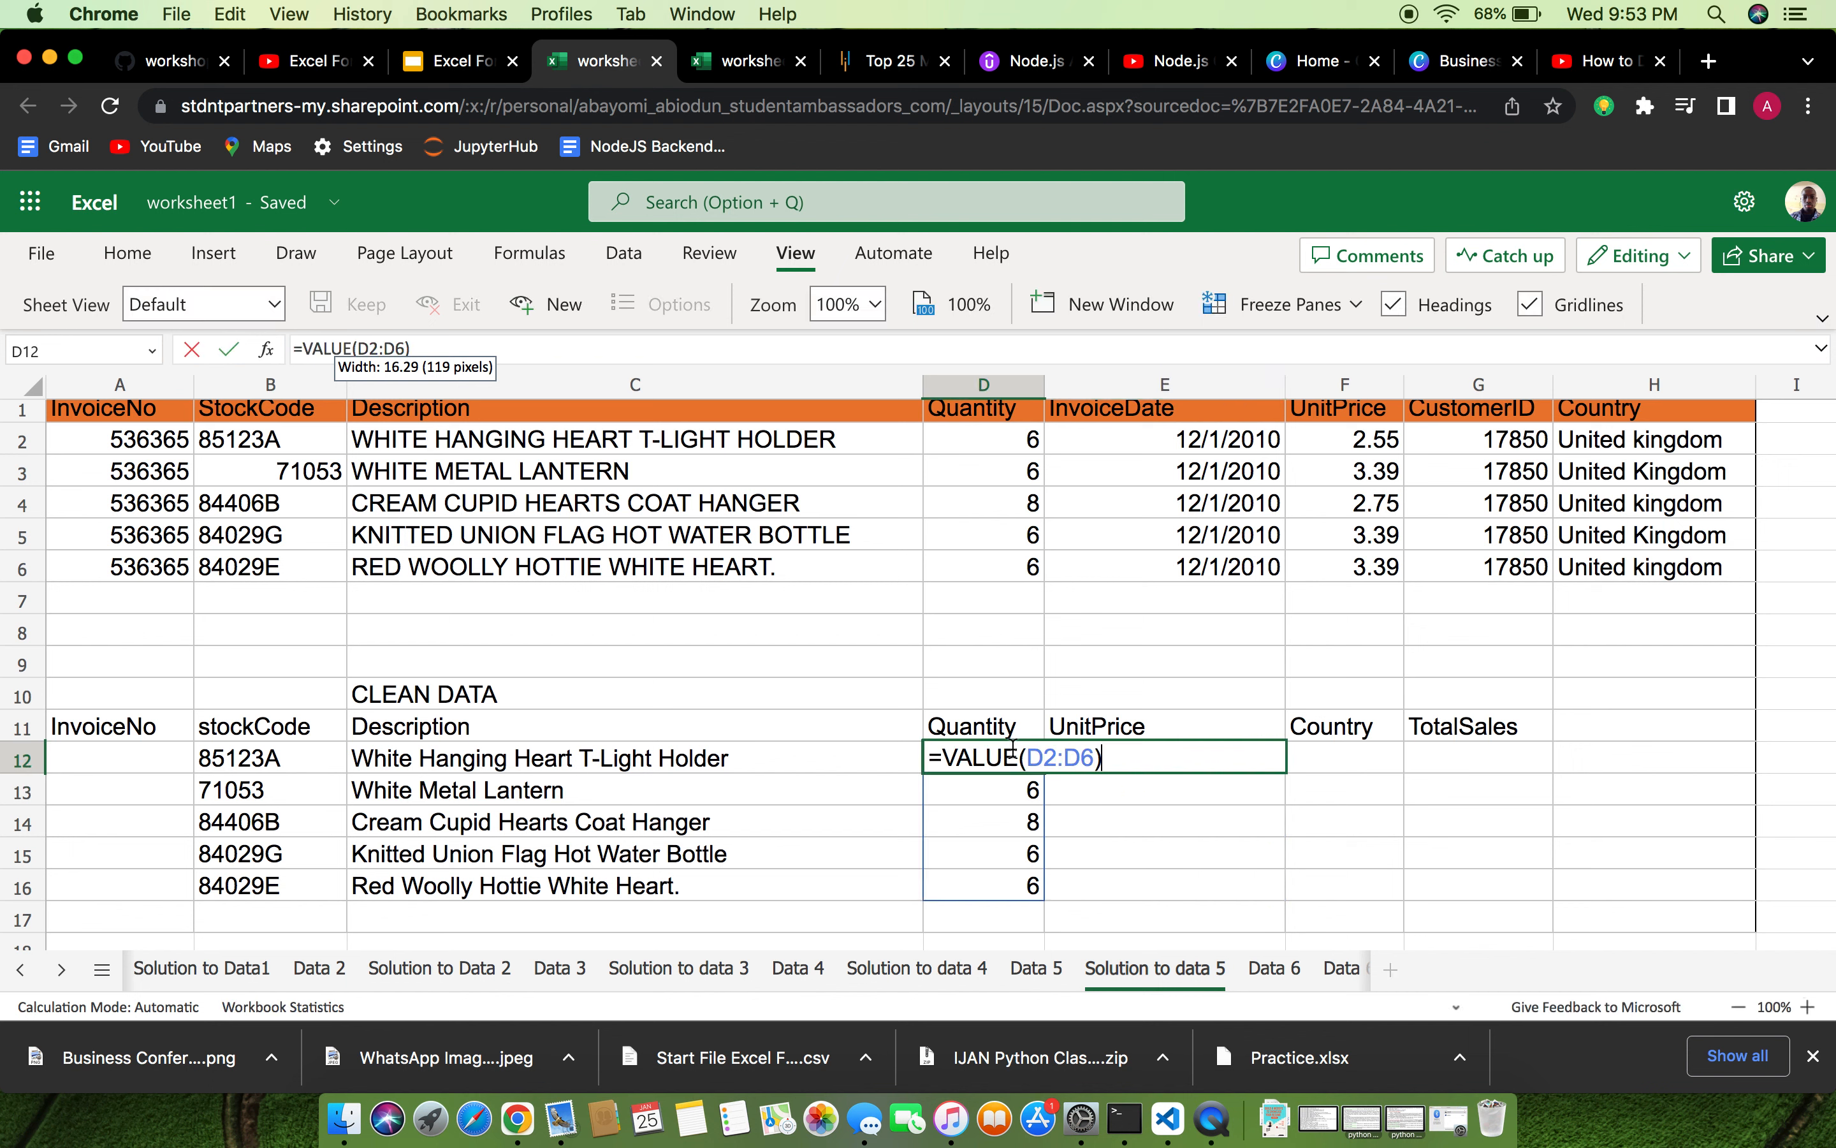
click(1161, 776)
double_click(1182, 768)
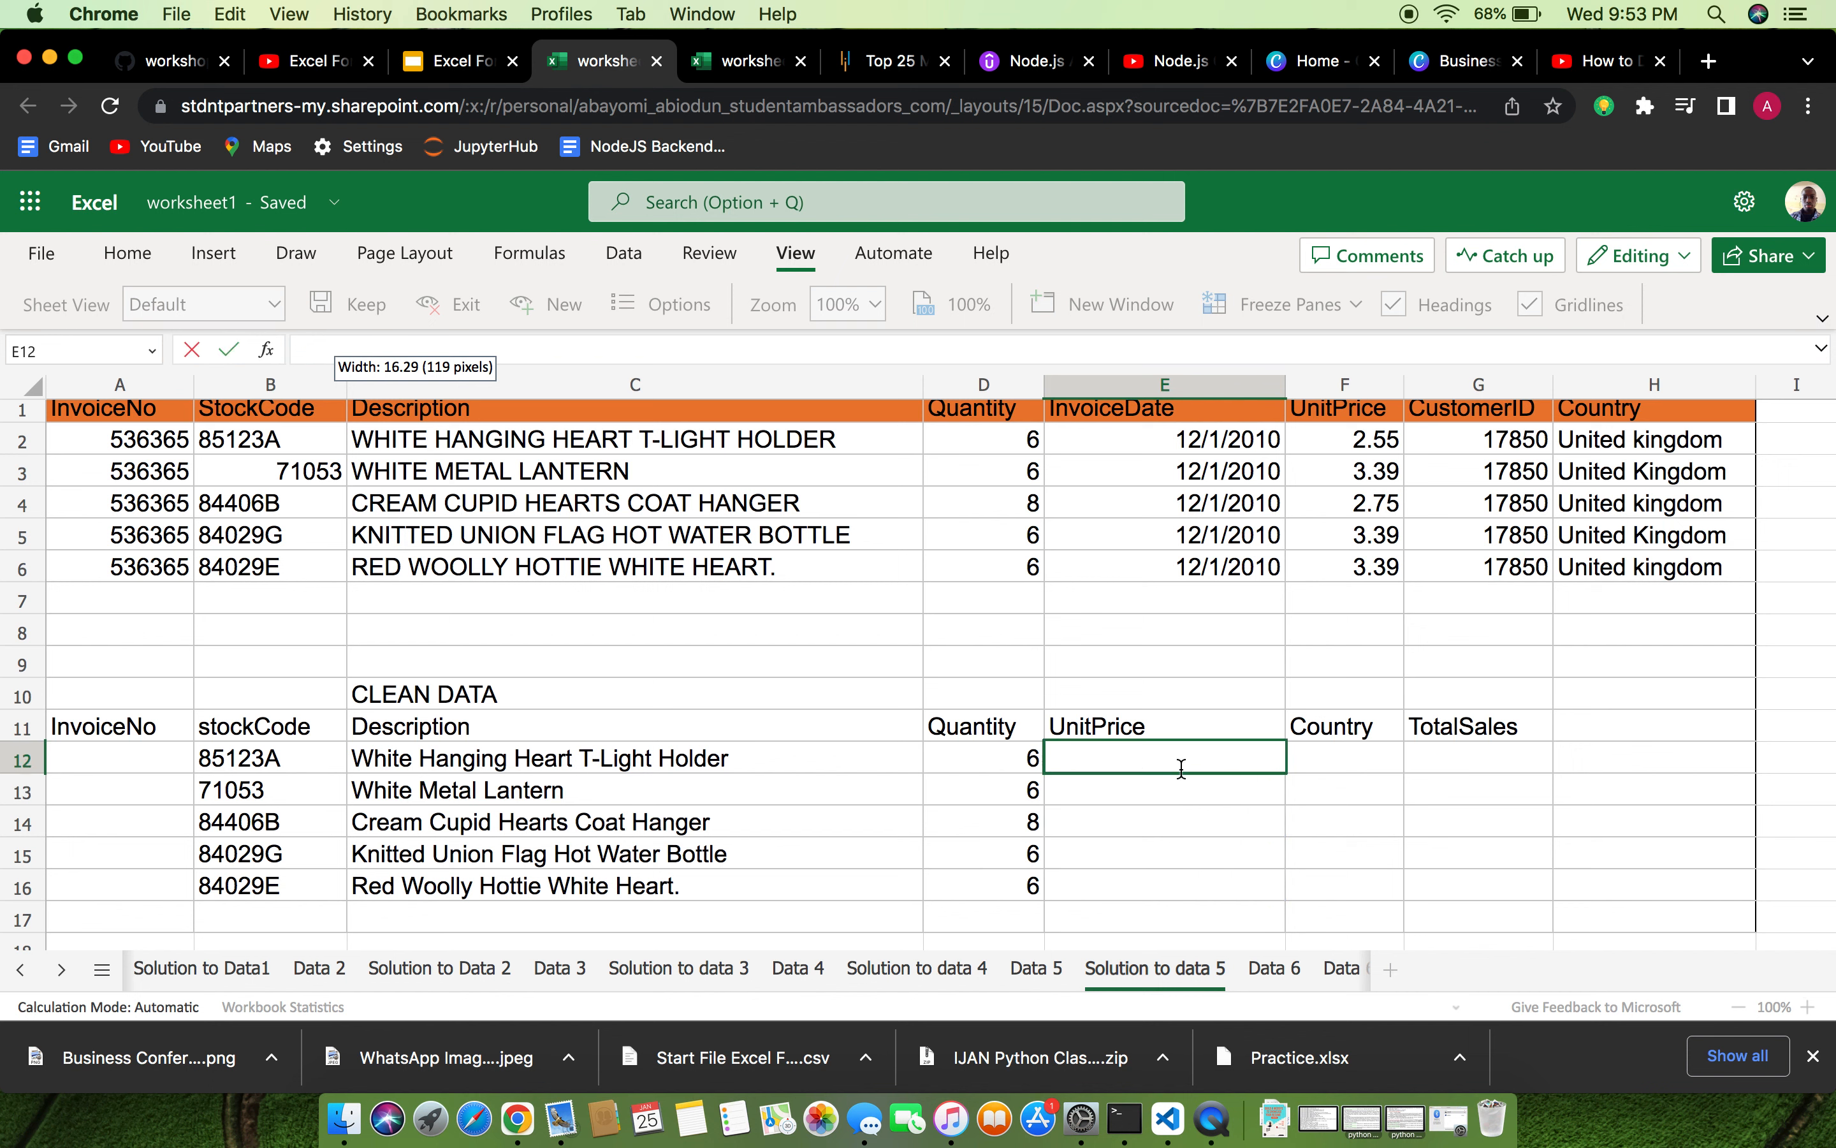
text(=VAL)
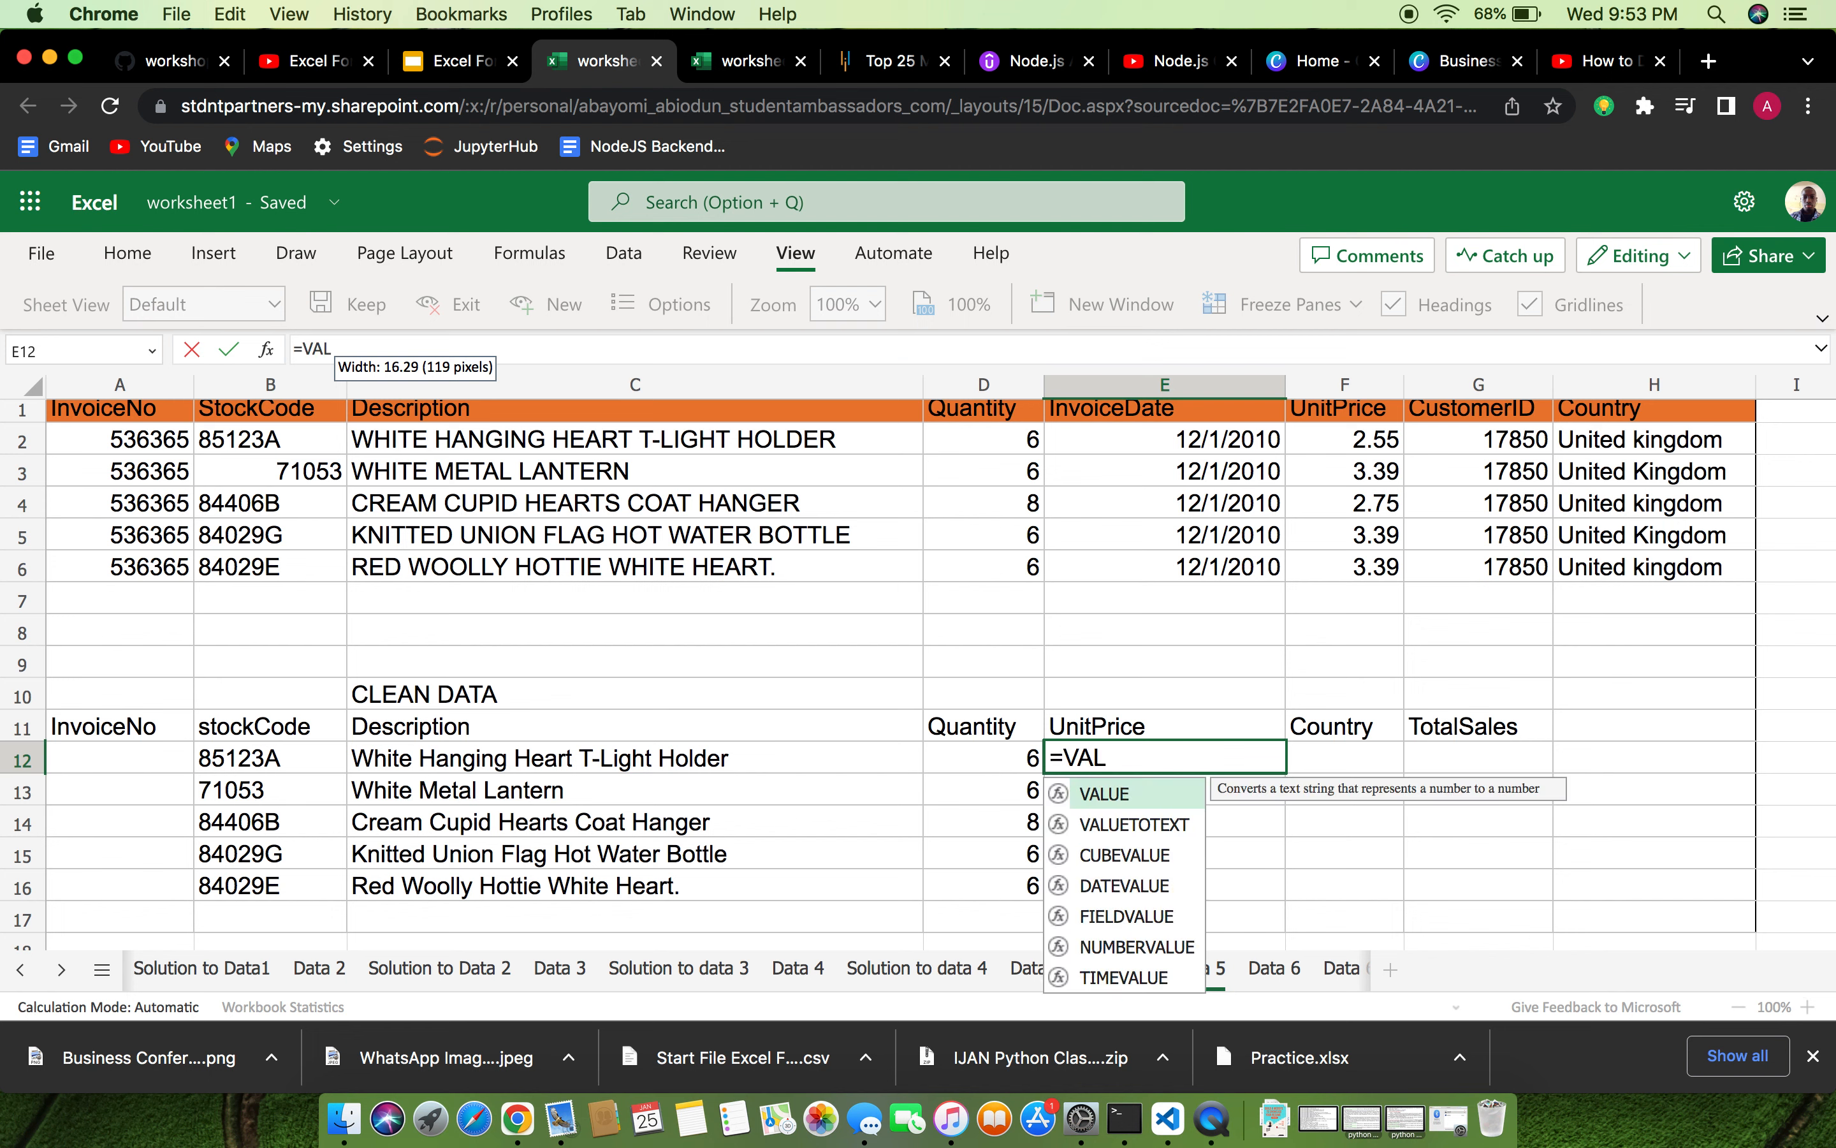
text(UE()
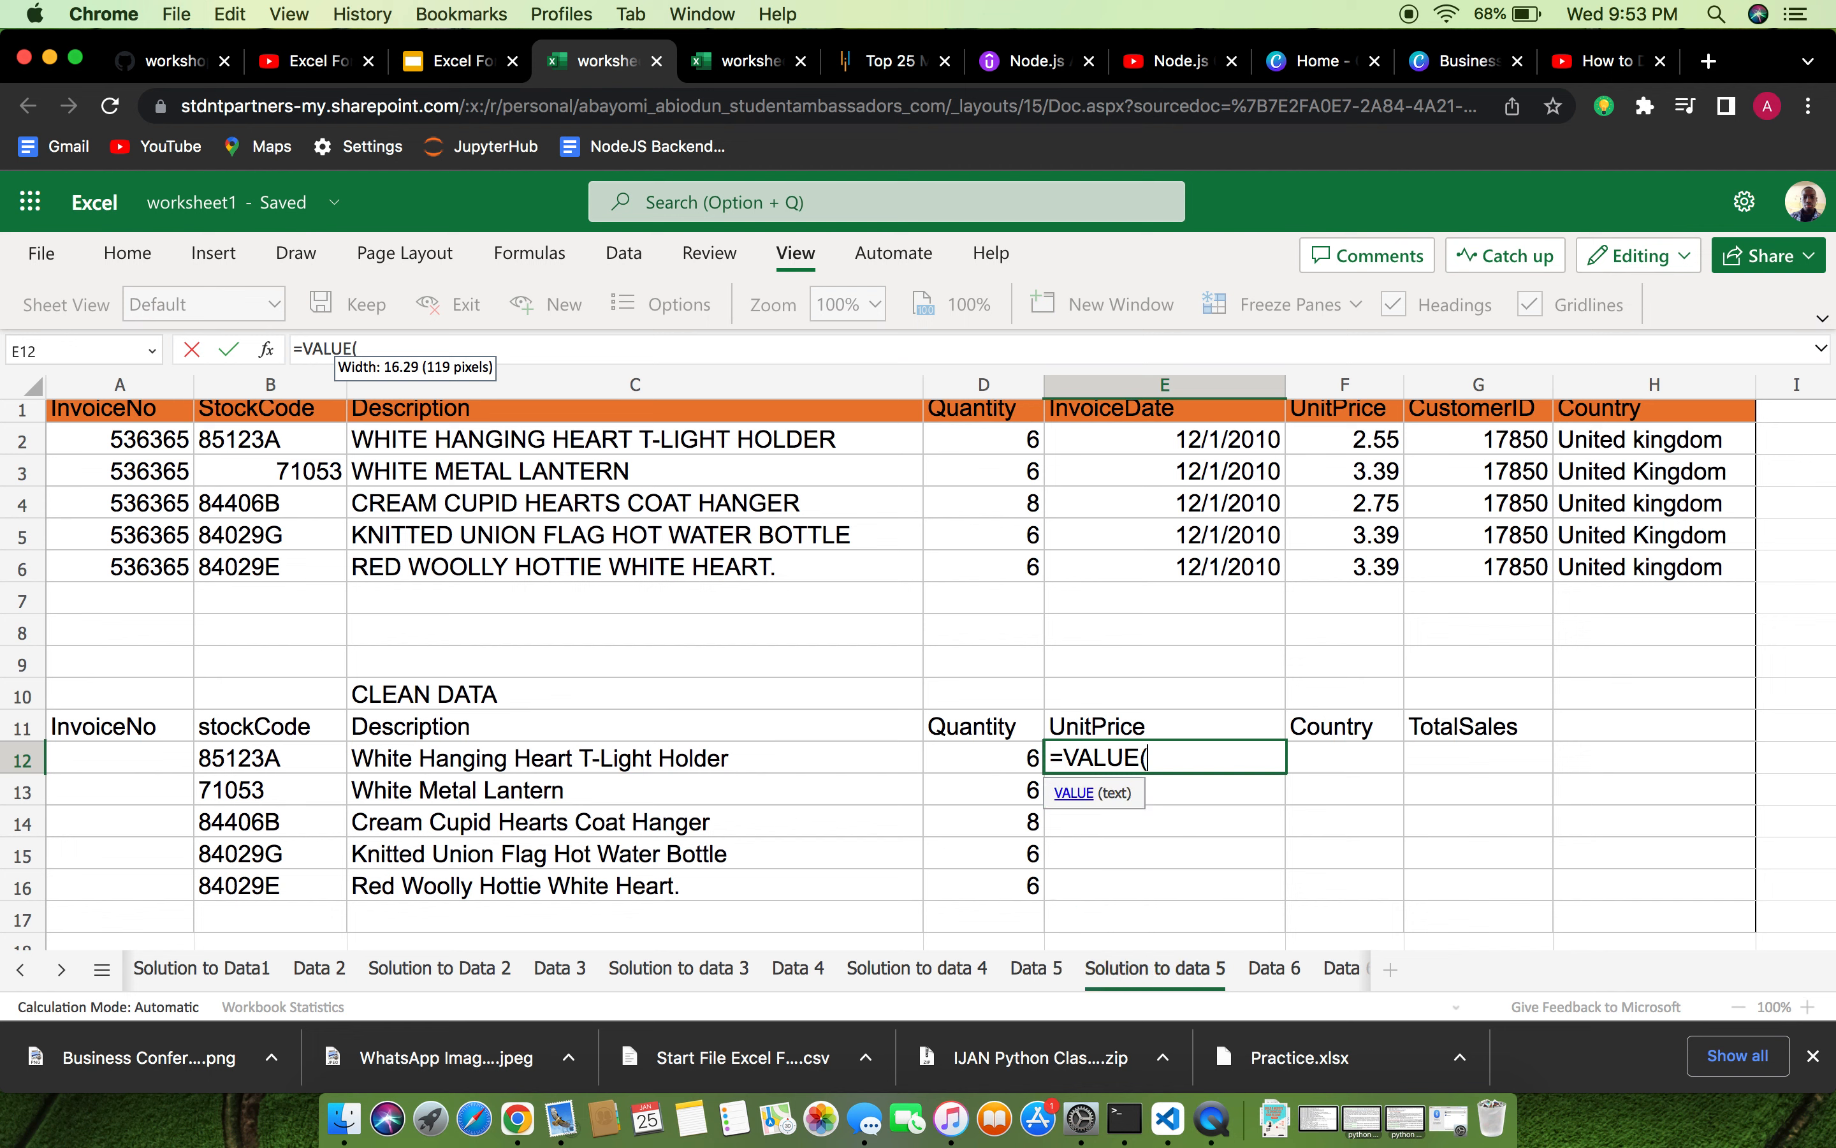
text(F)
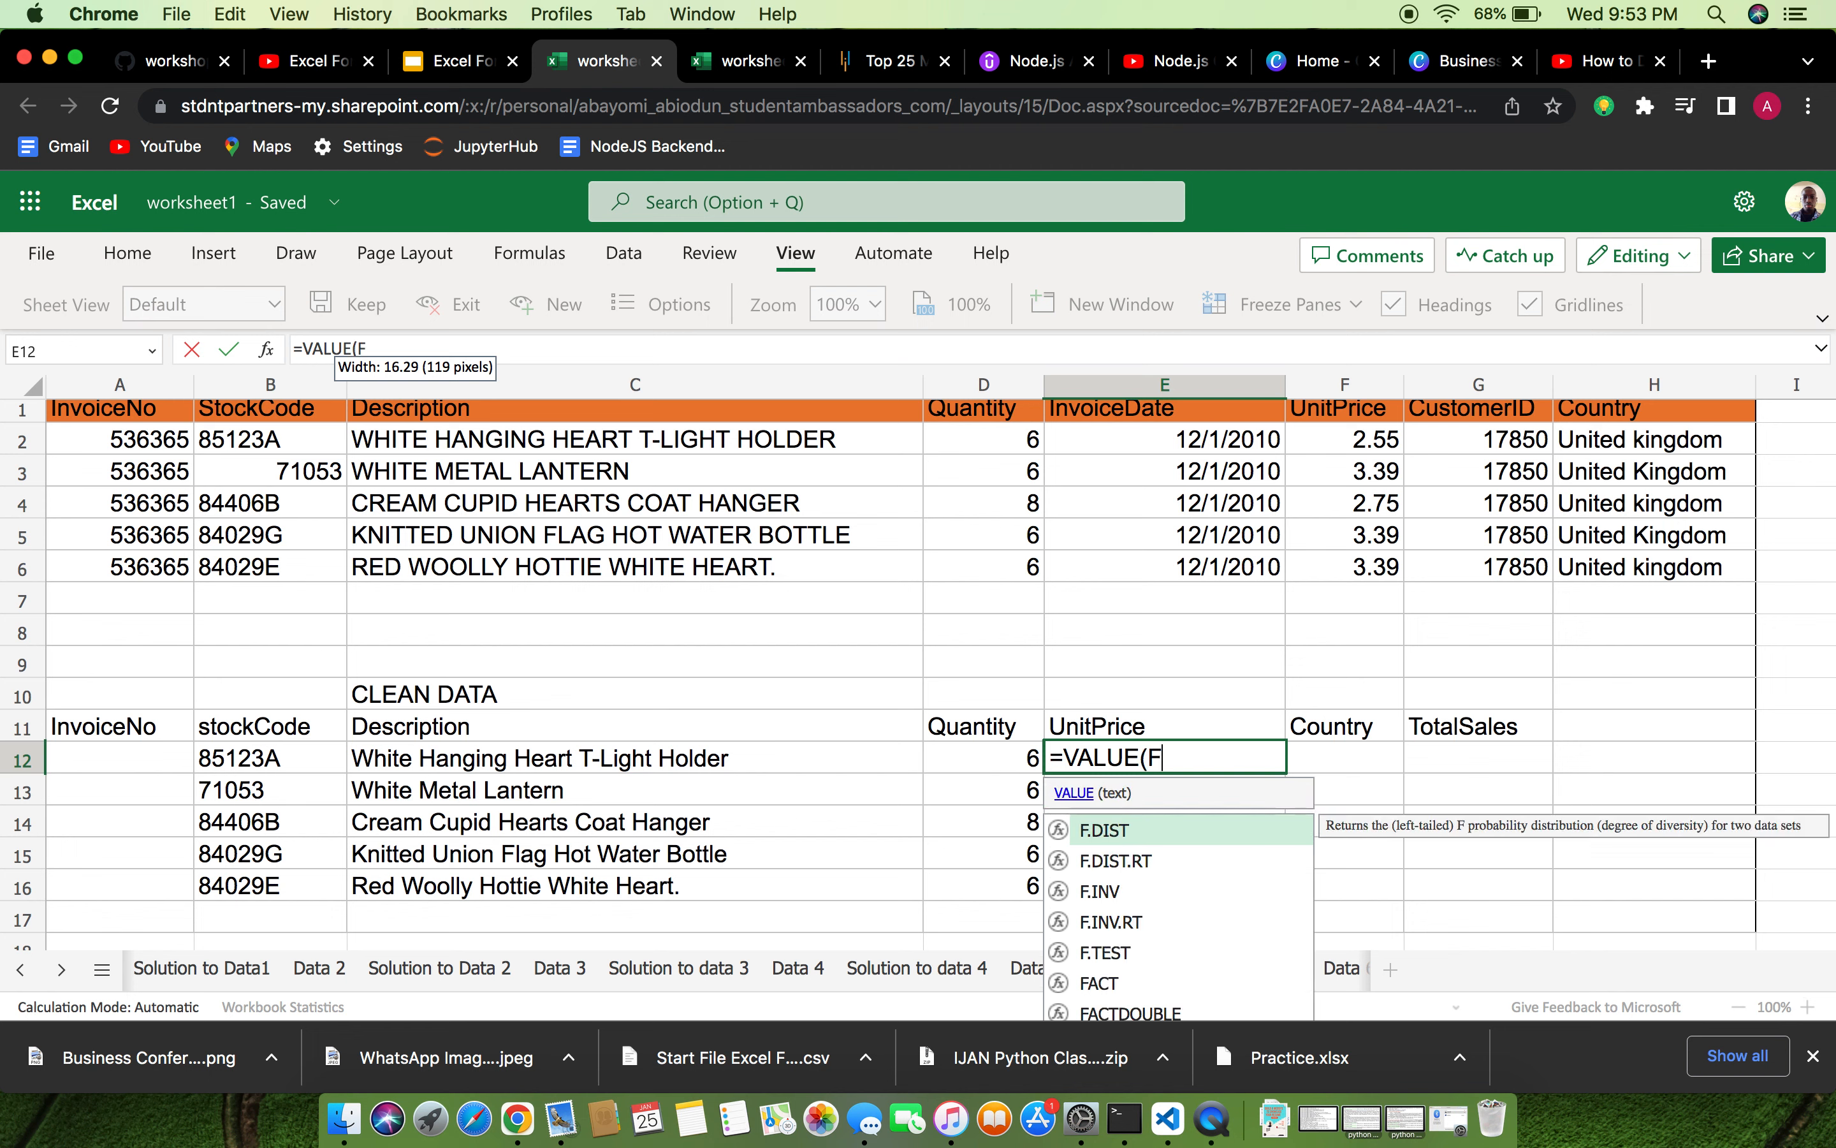
text(2:)
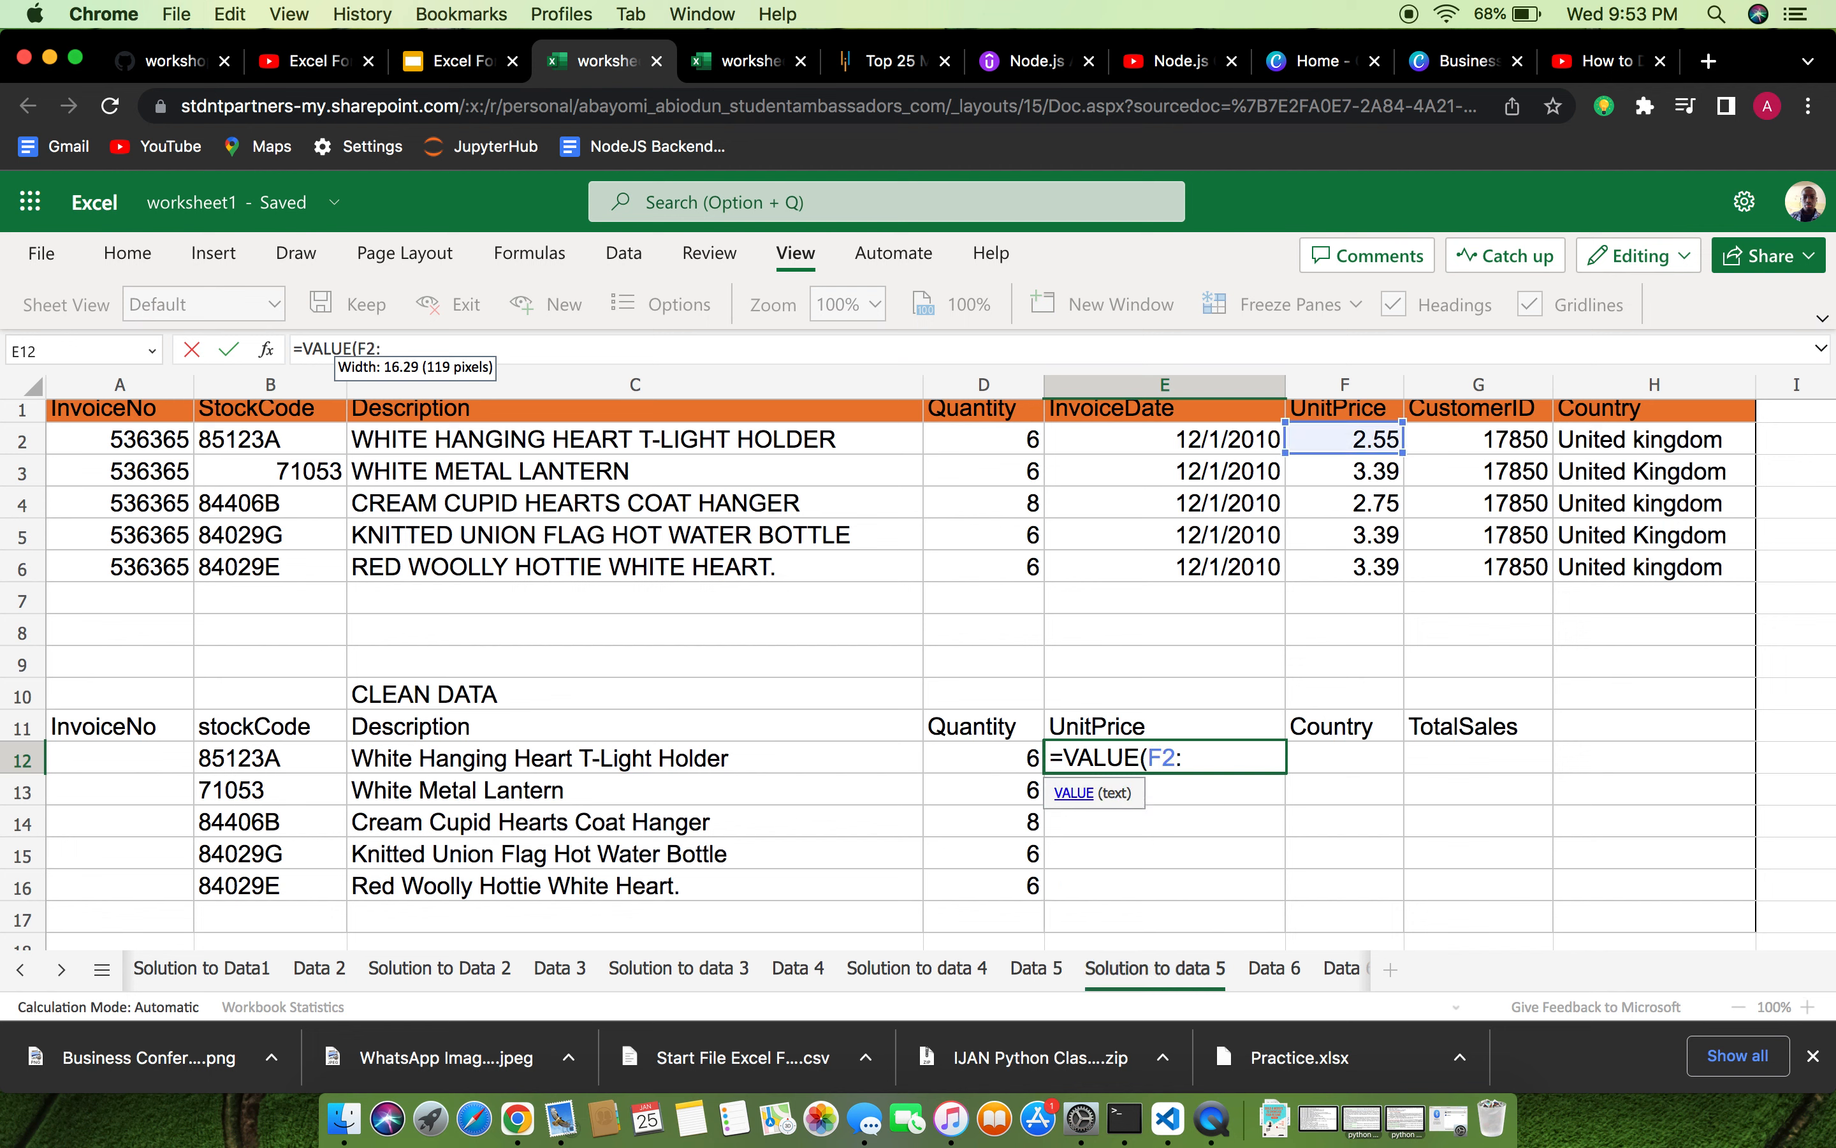
text(F6))
key(Return)
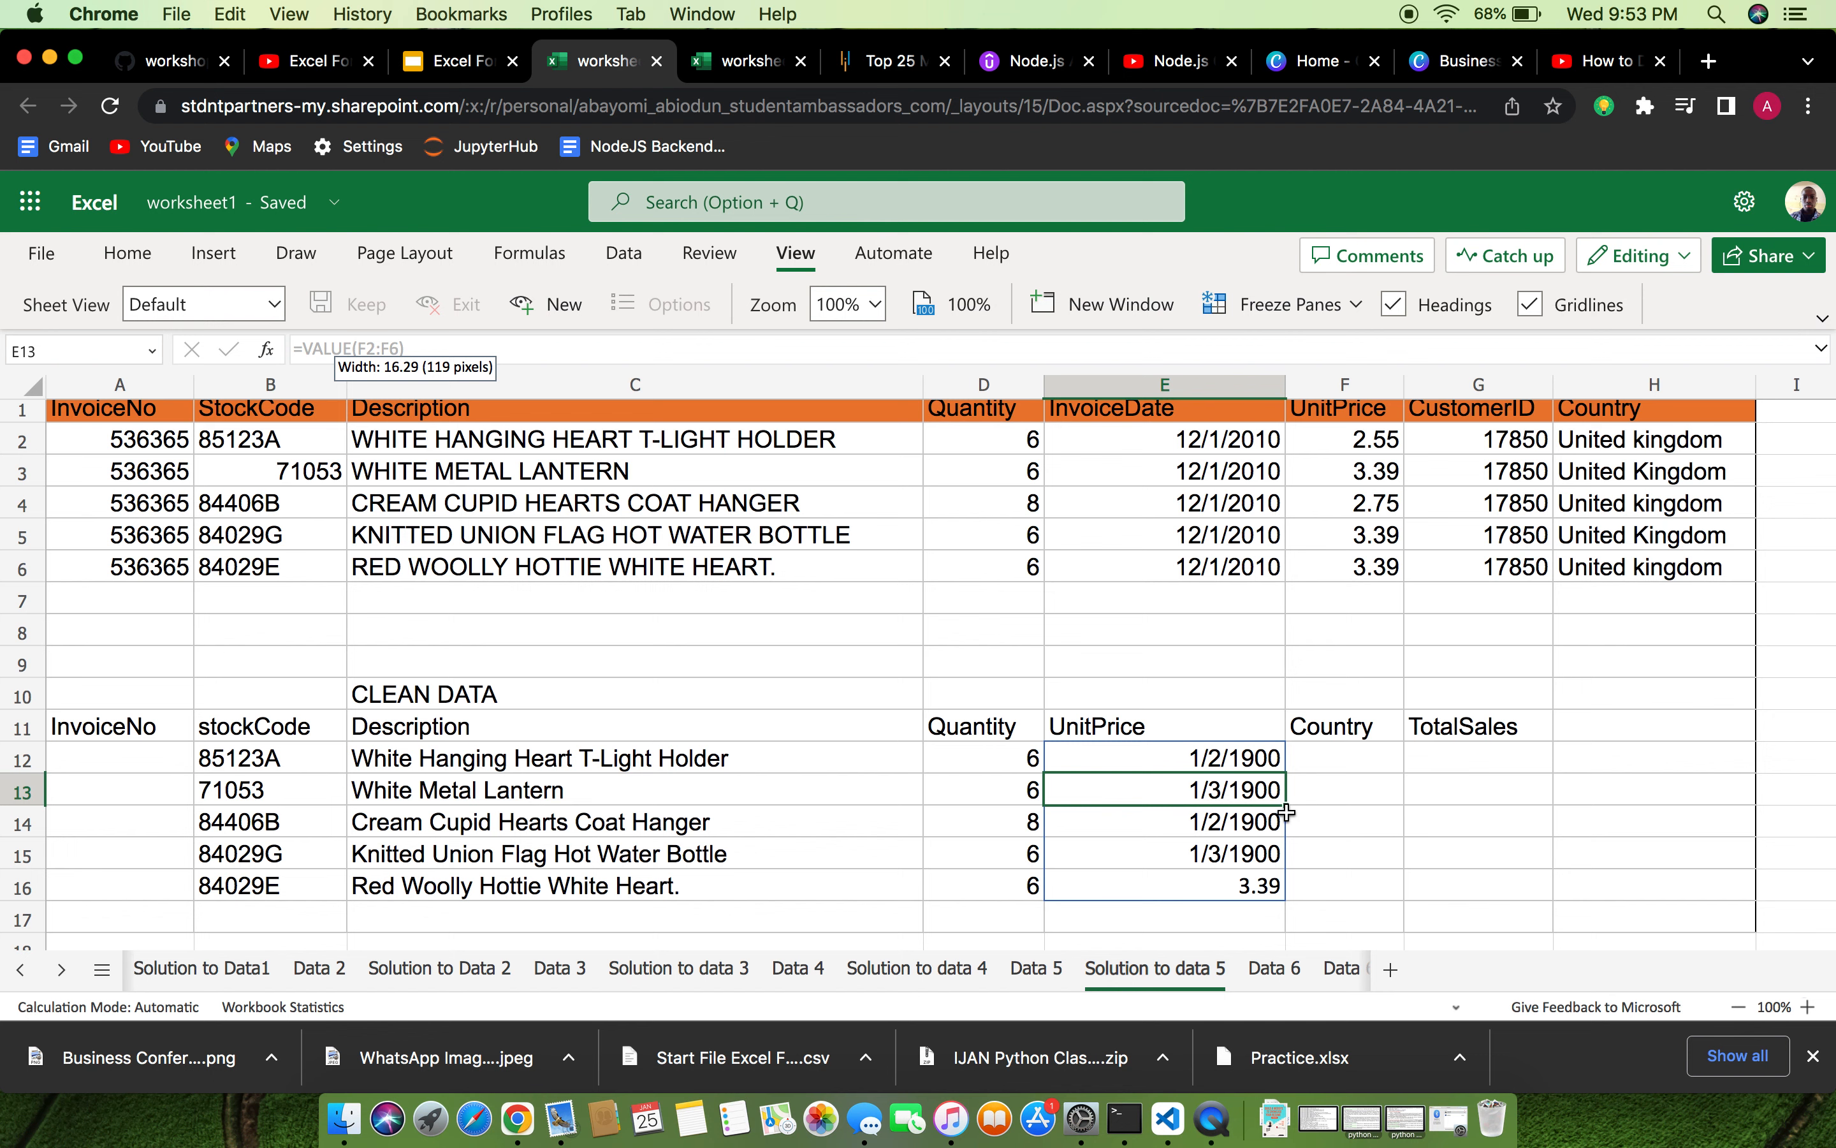
Inspect the clean UnitPrice cells and delete the VALUE formula from cell E12.
scroll(1241, 818, down, 1)
double_click(1241, 832)
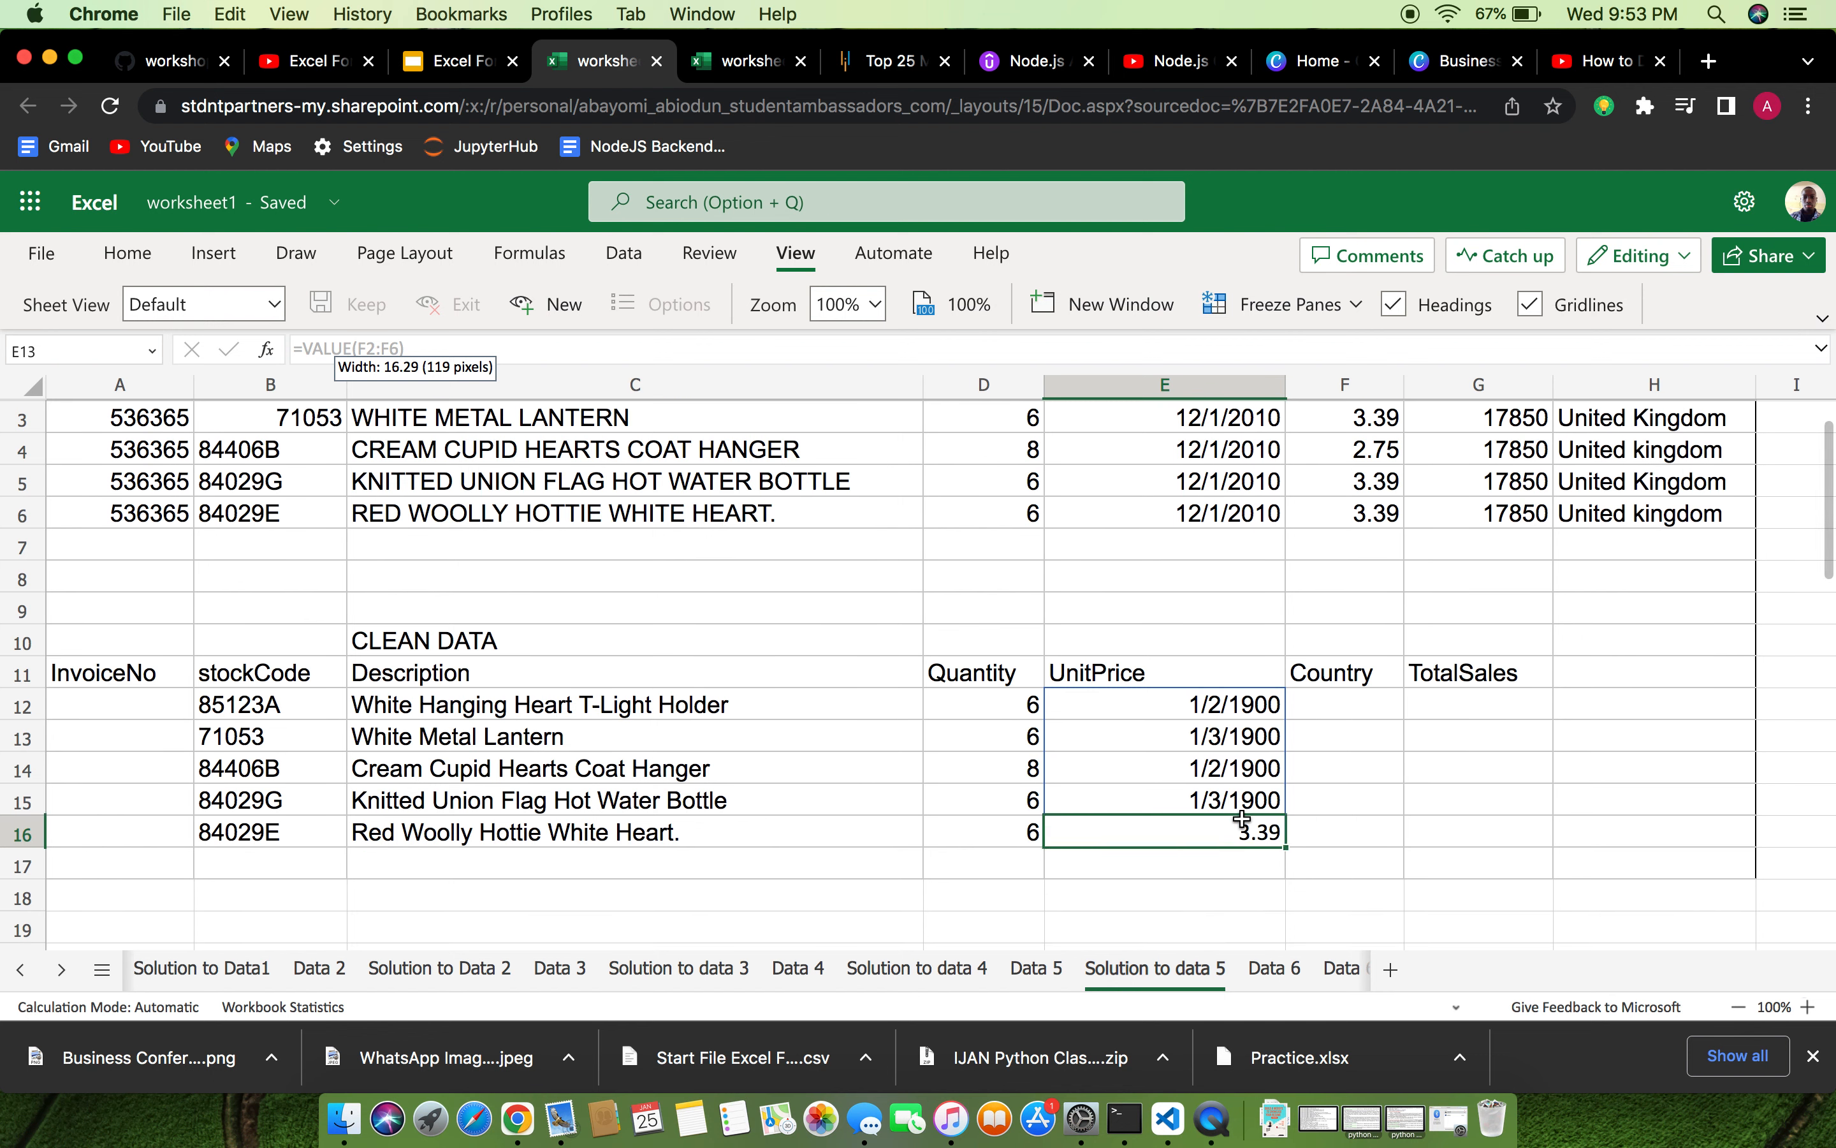
double_click(1247, 799)
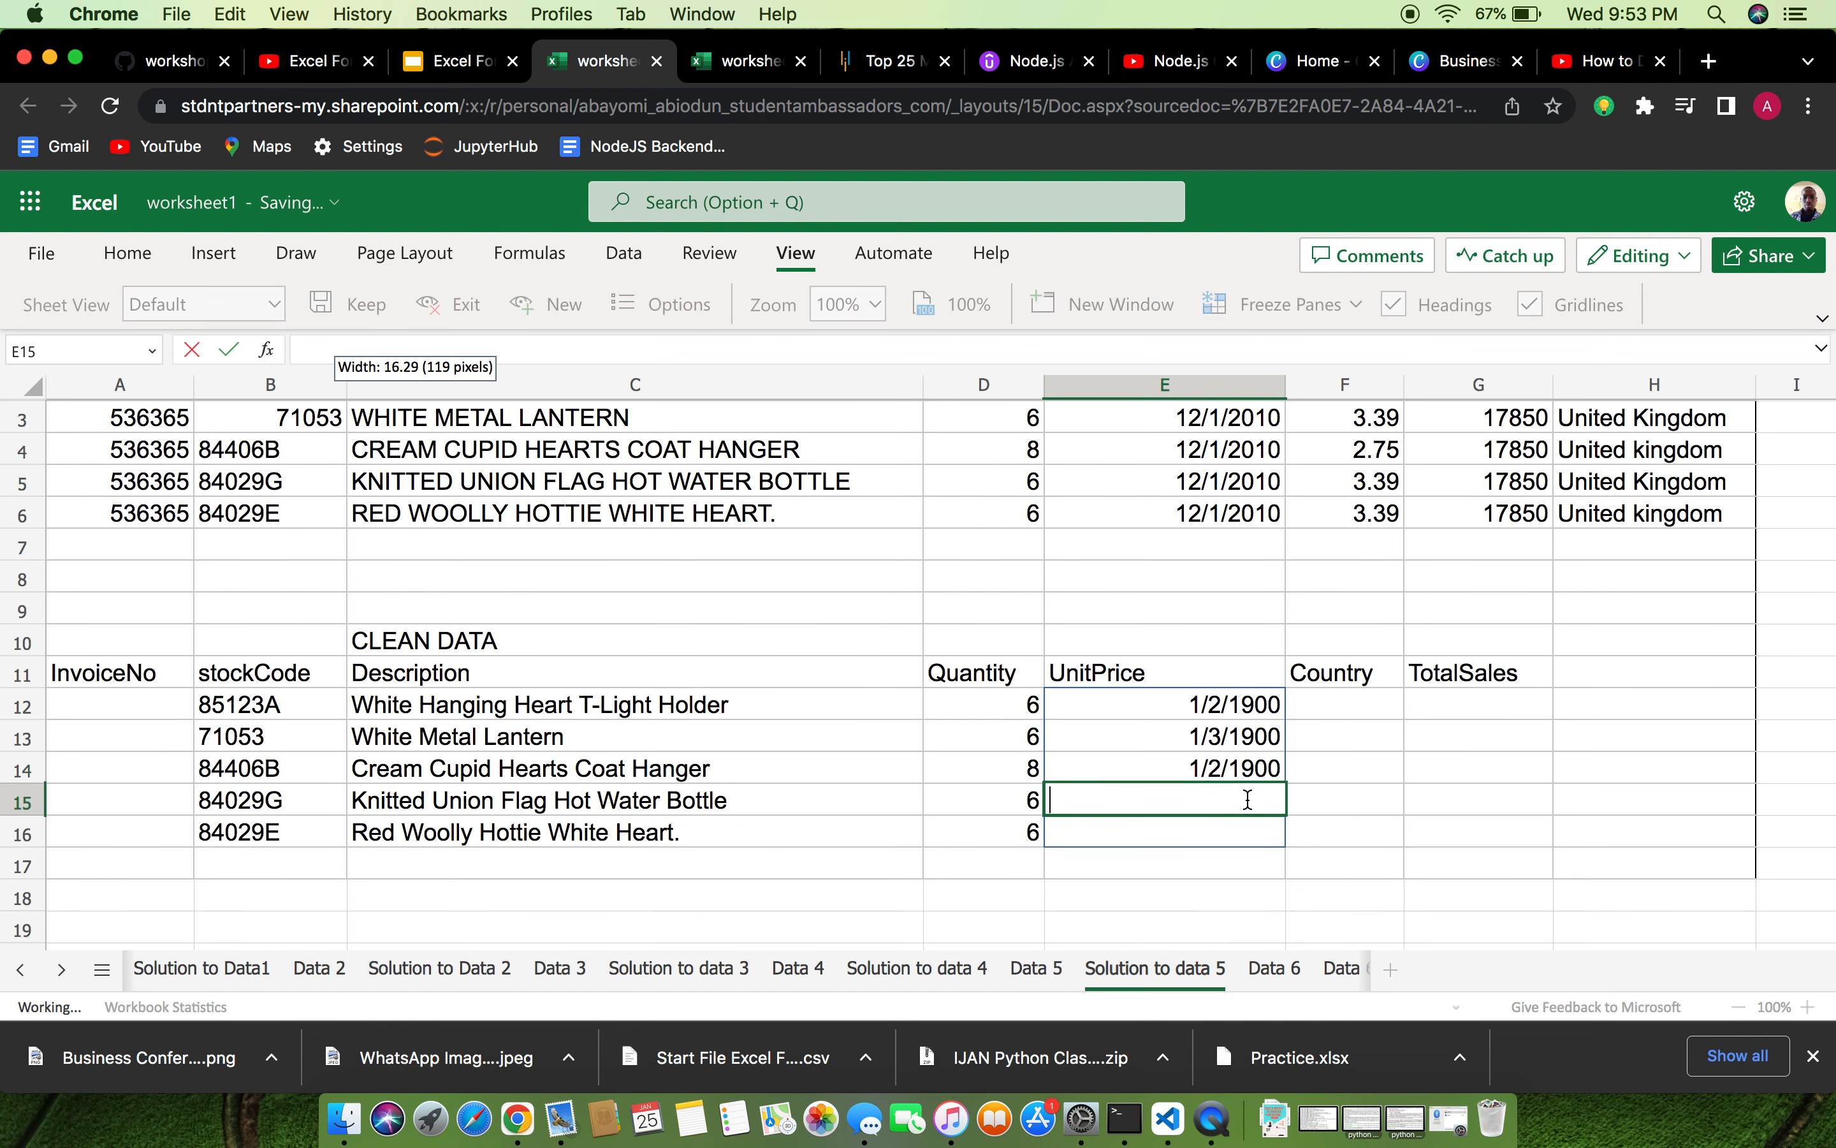
double_click(1233, 709)
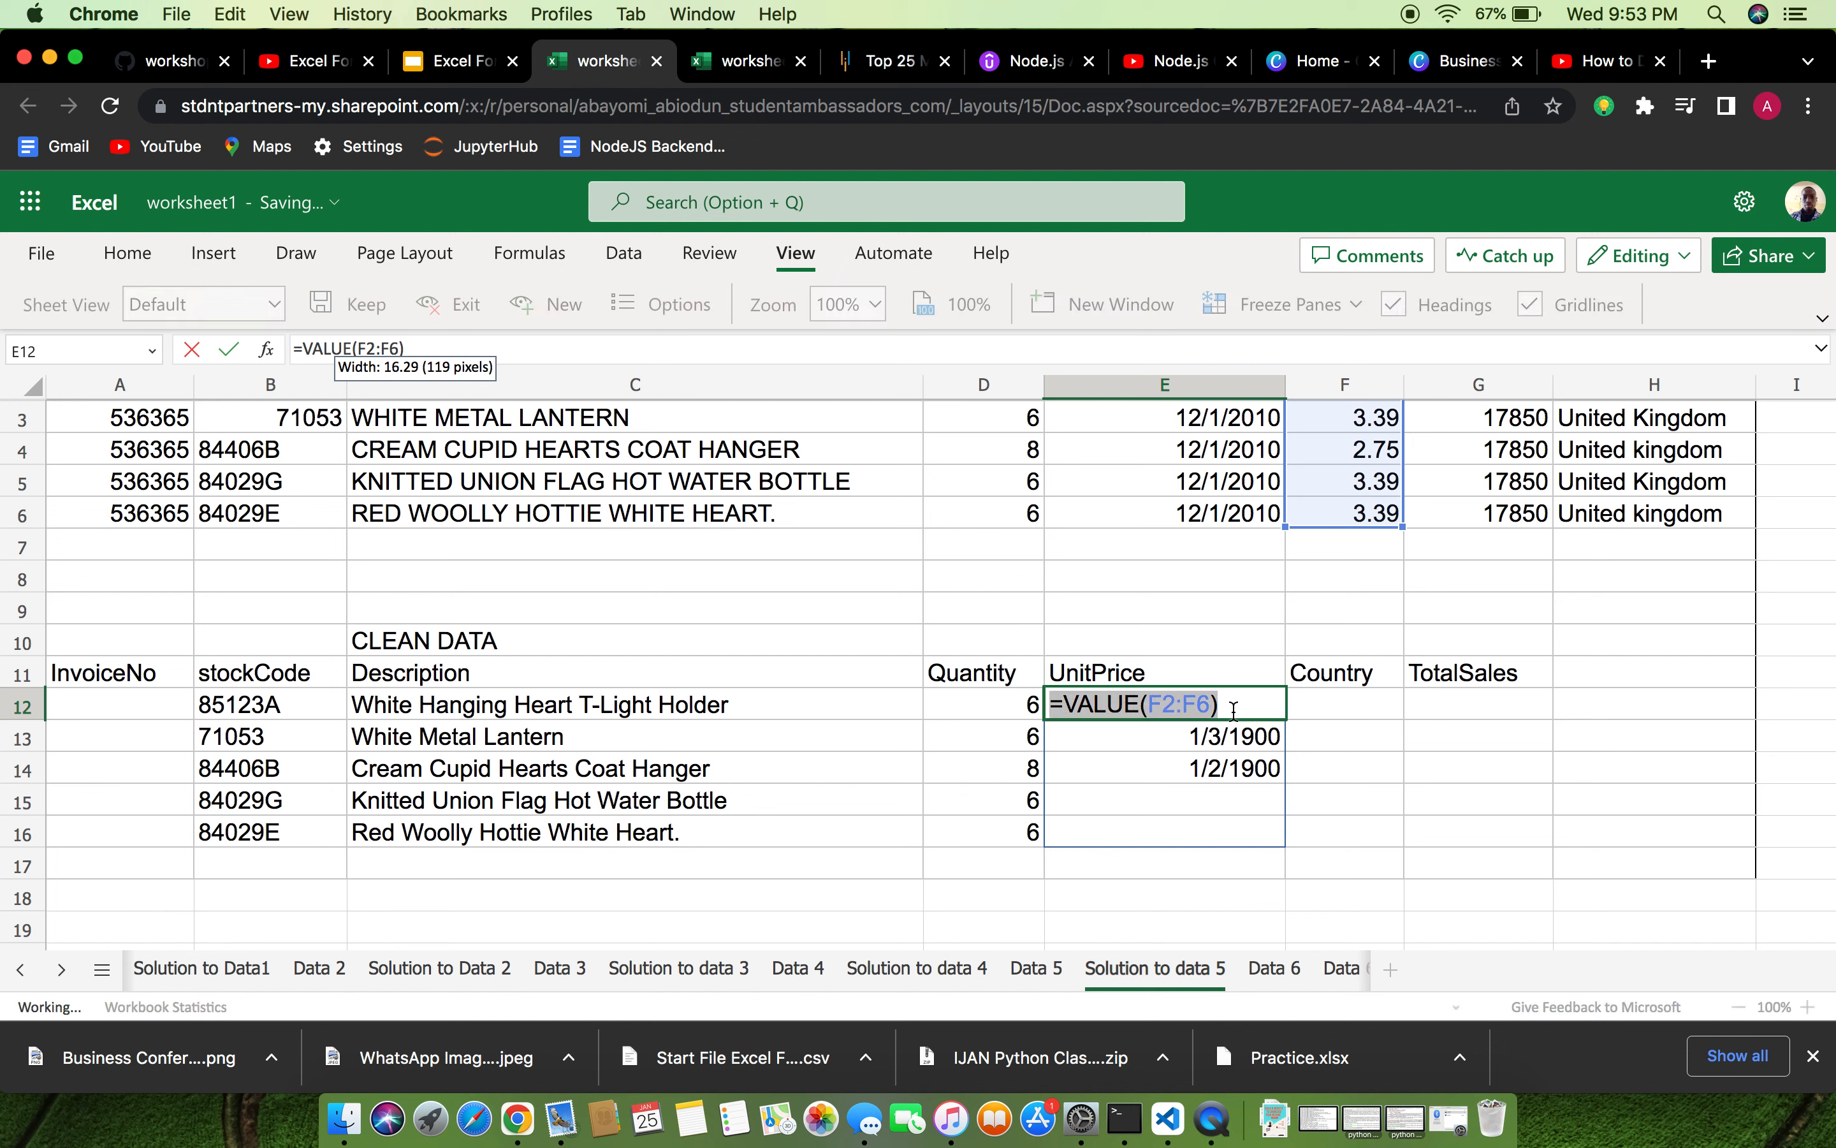
key(Return)
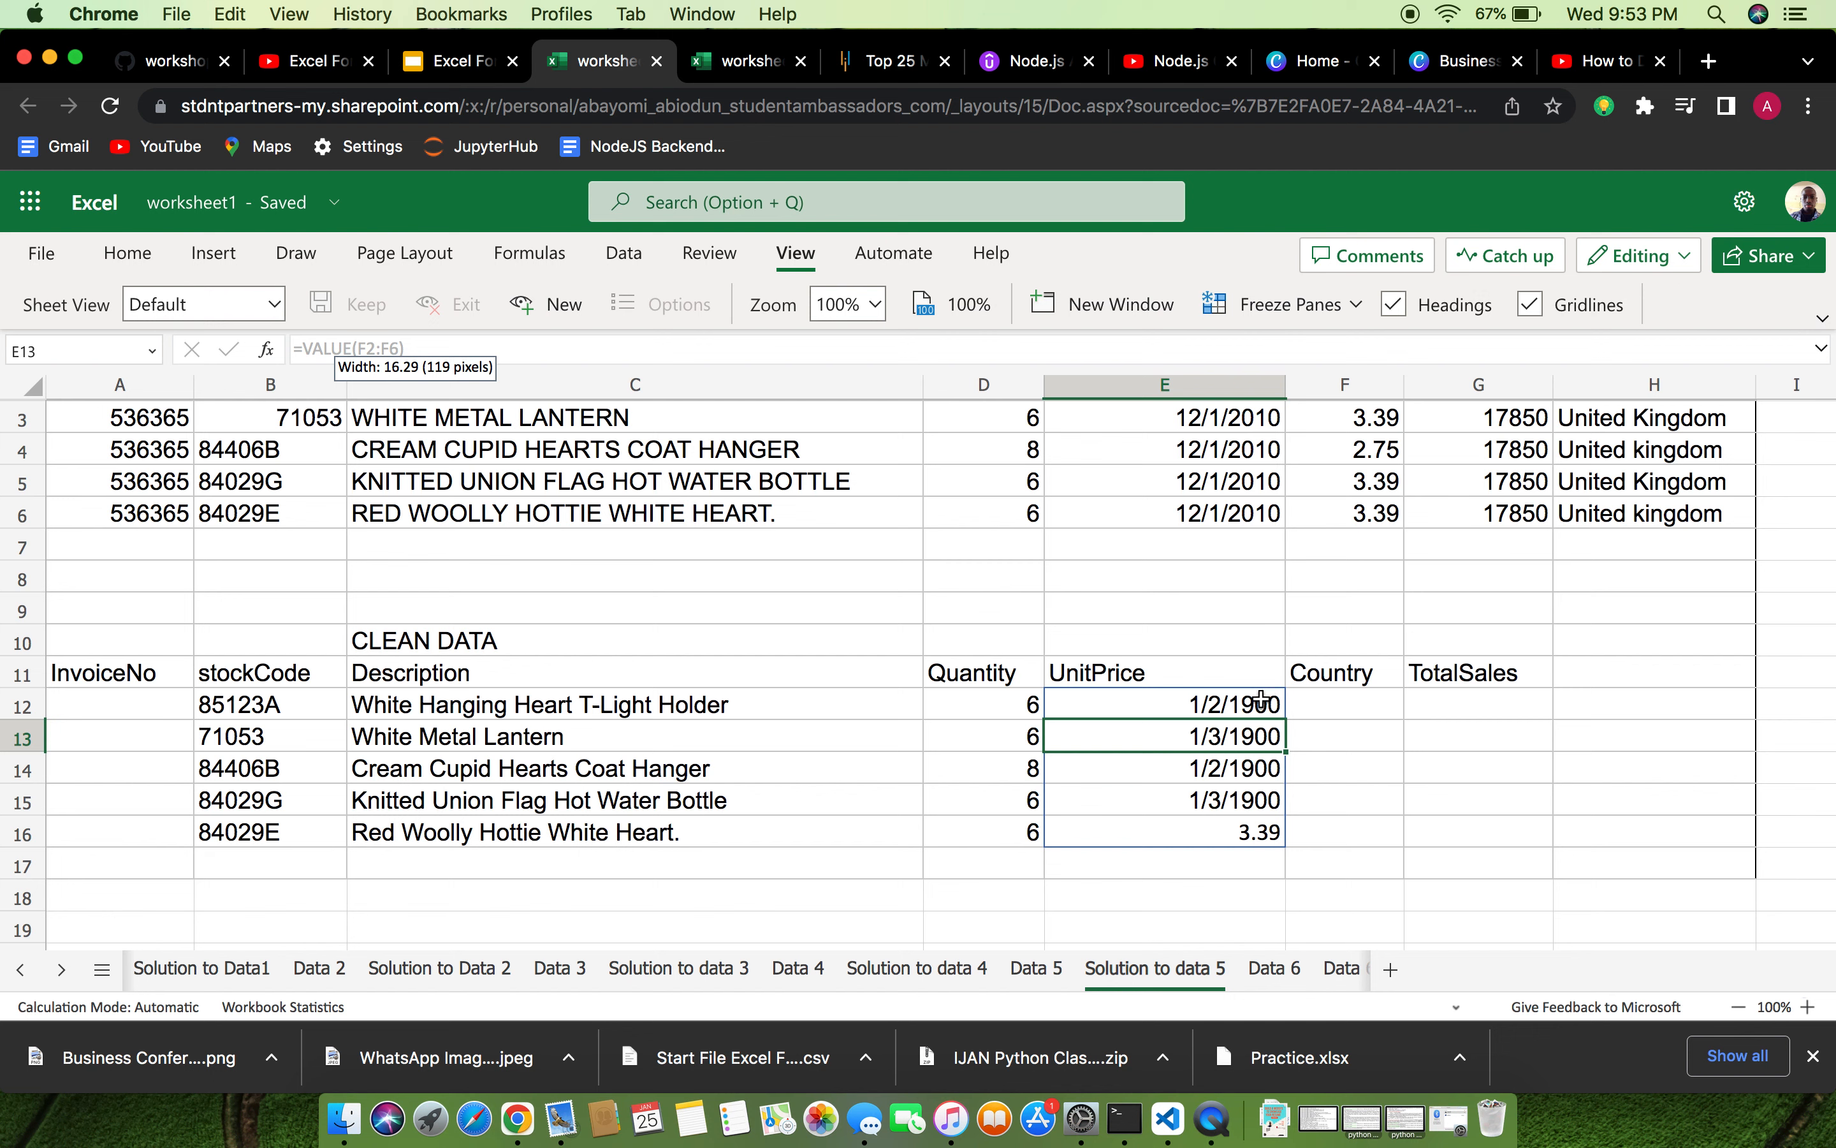
click(1264, 692)
key(Delete)
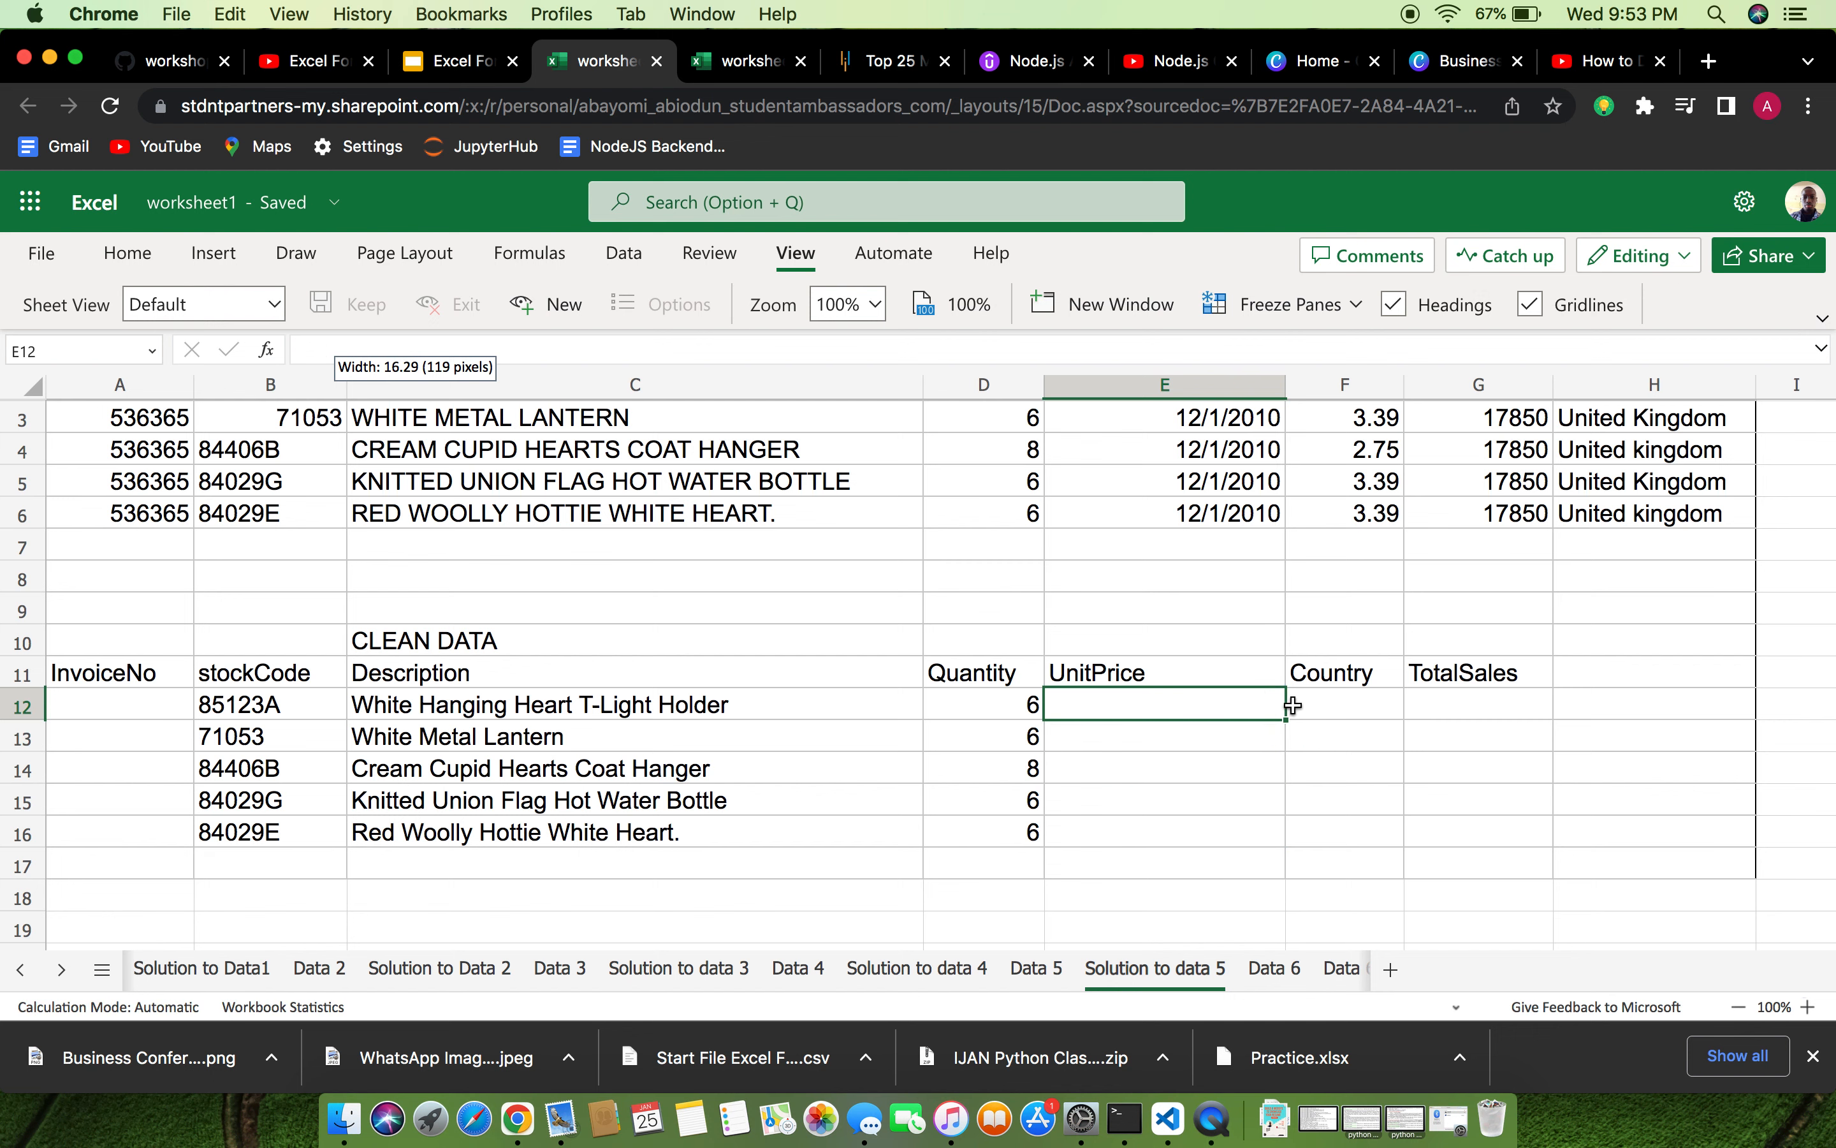
Fill the clean Country column by entering =TRIM(H2:H6) in cell F12.
click(1357, 699)
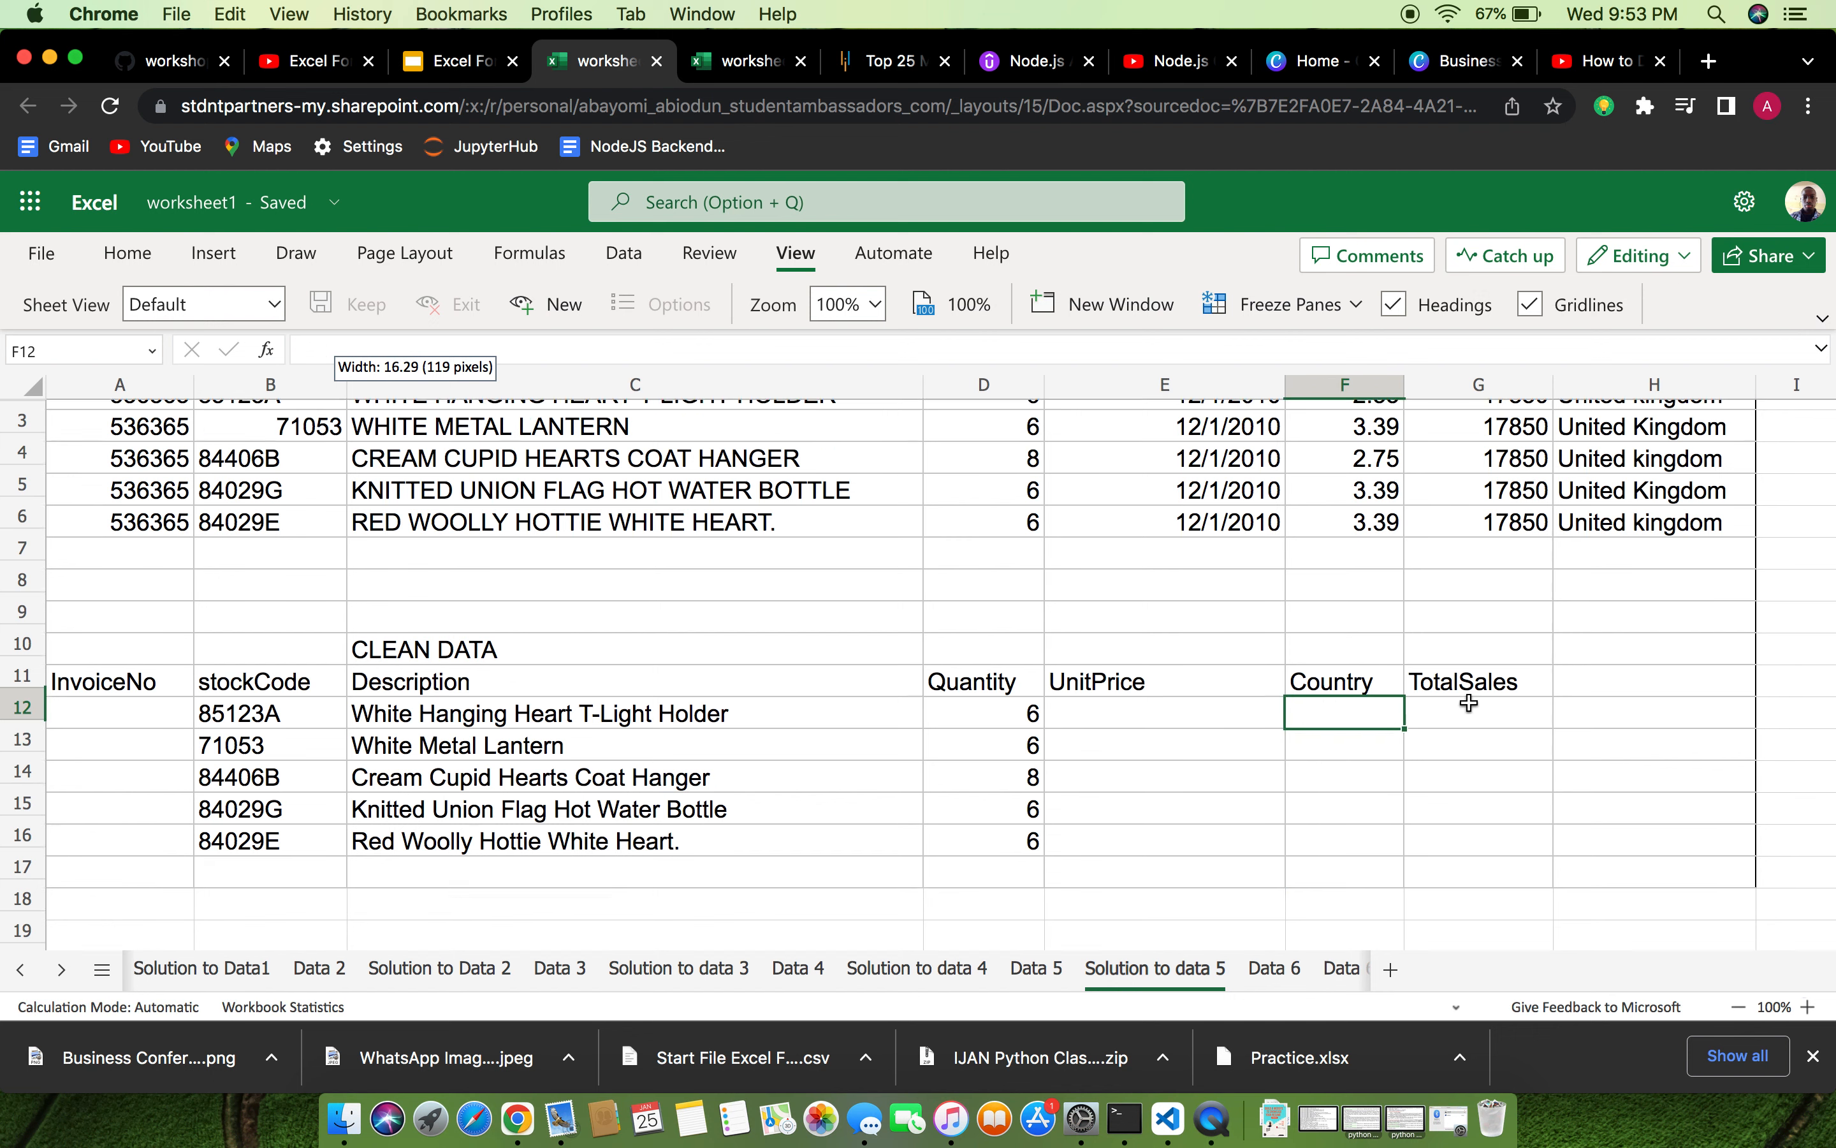
scroll(1355, 697, up, 2)
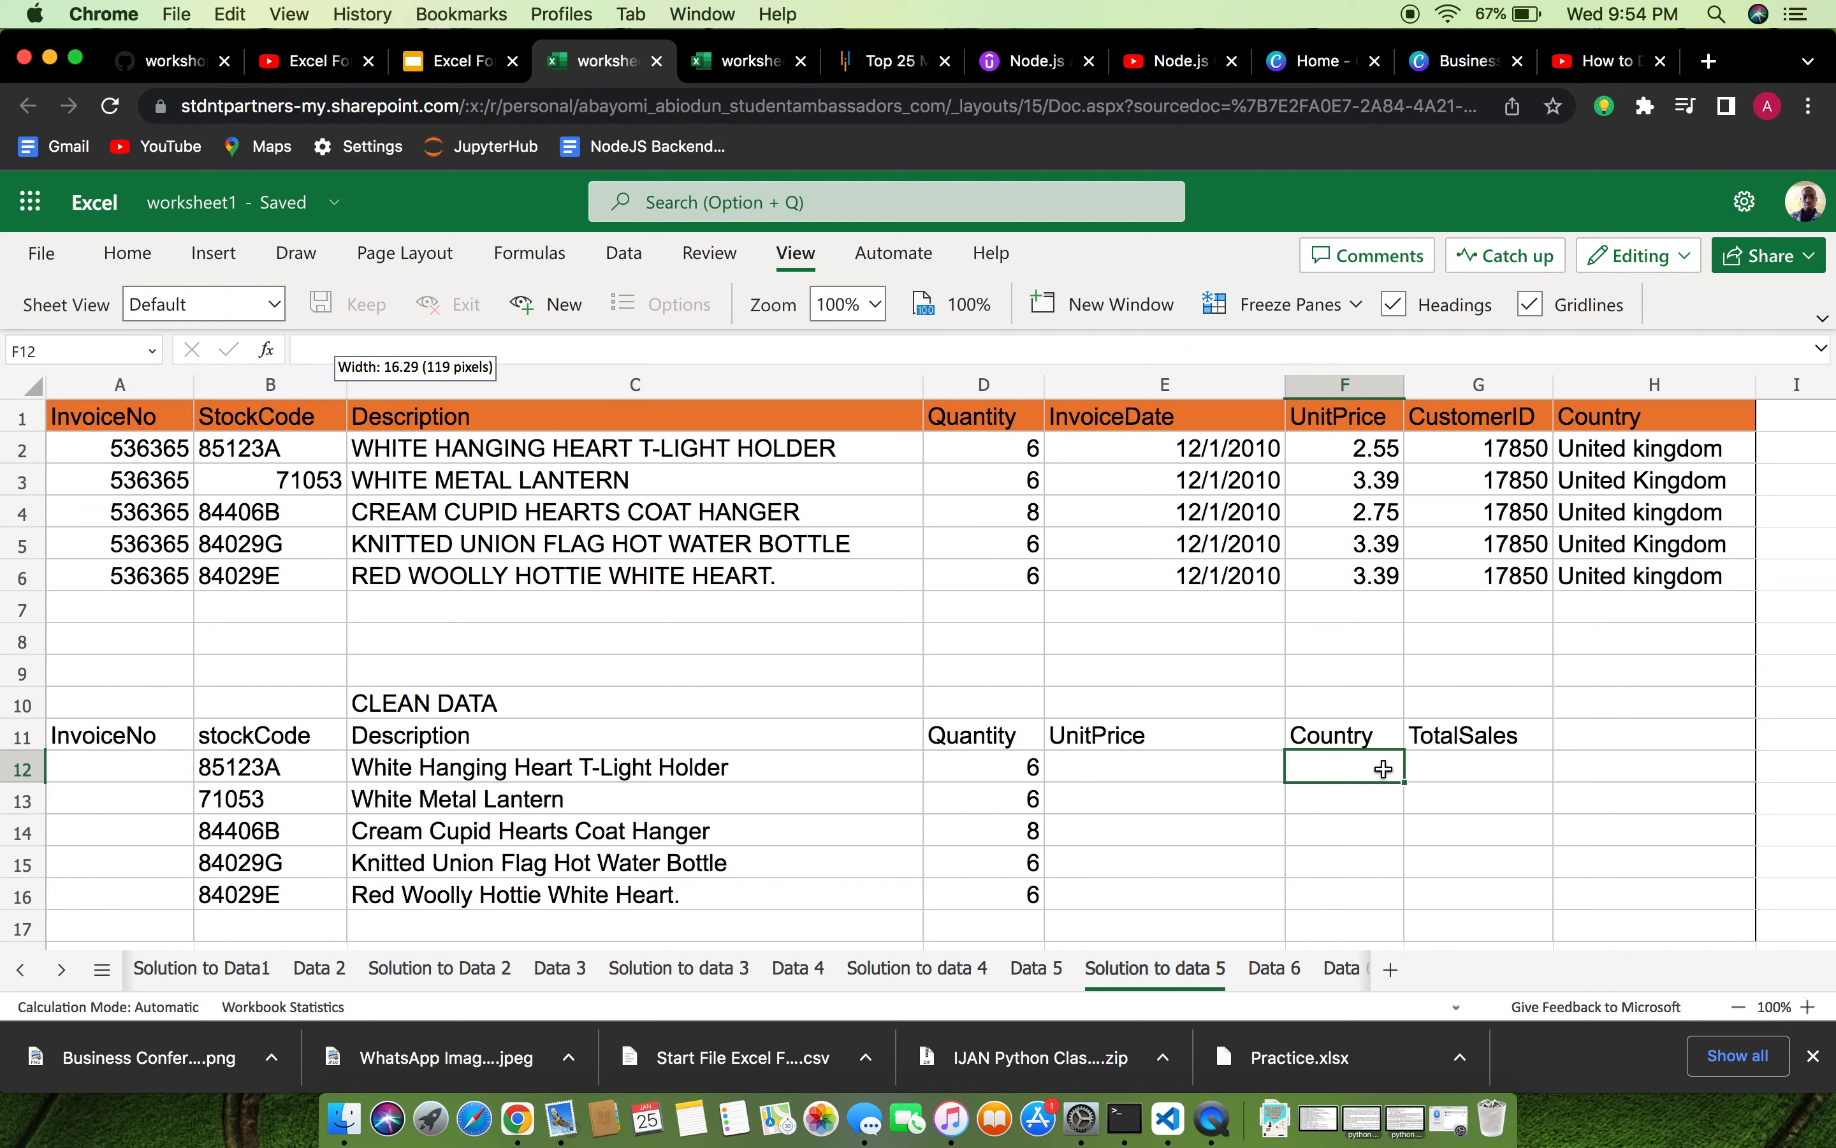
text(=TI)
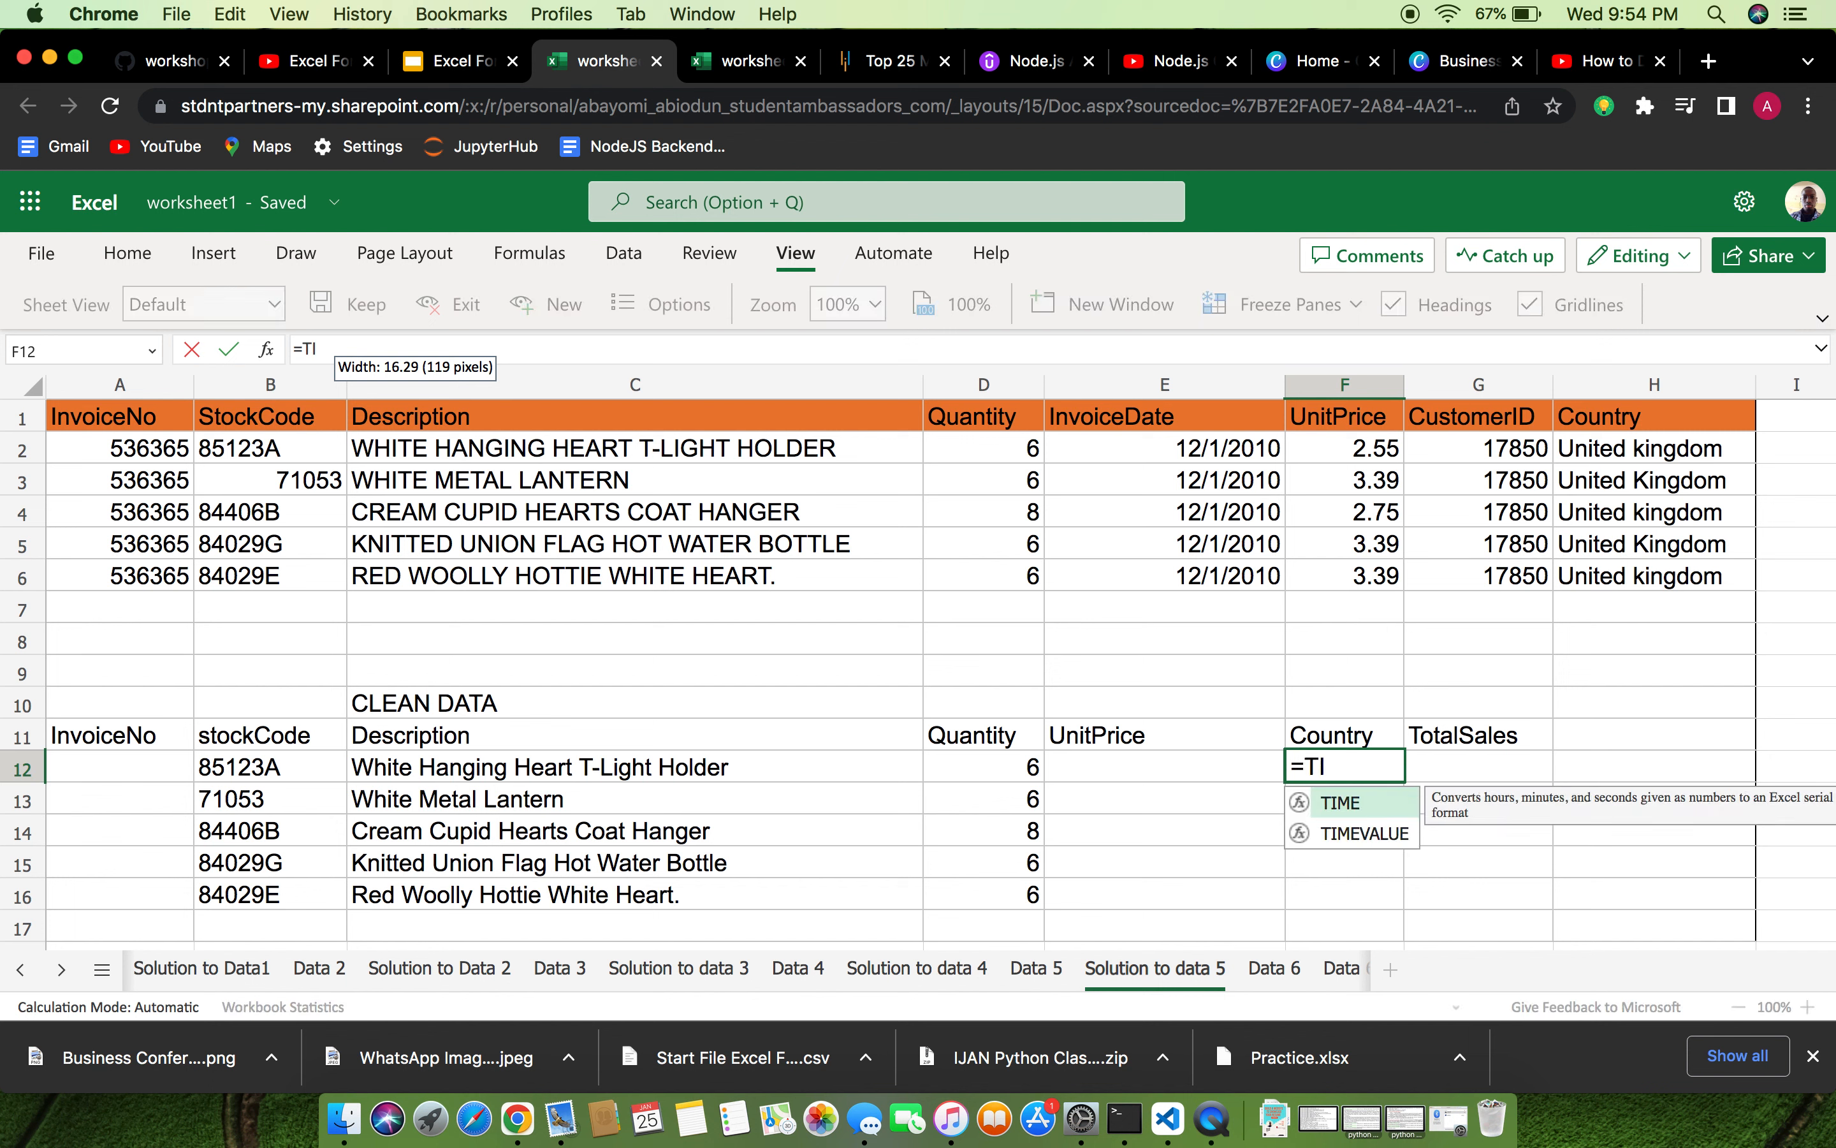
key(BackSpace)
text(RIM)
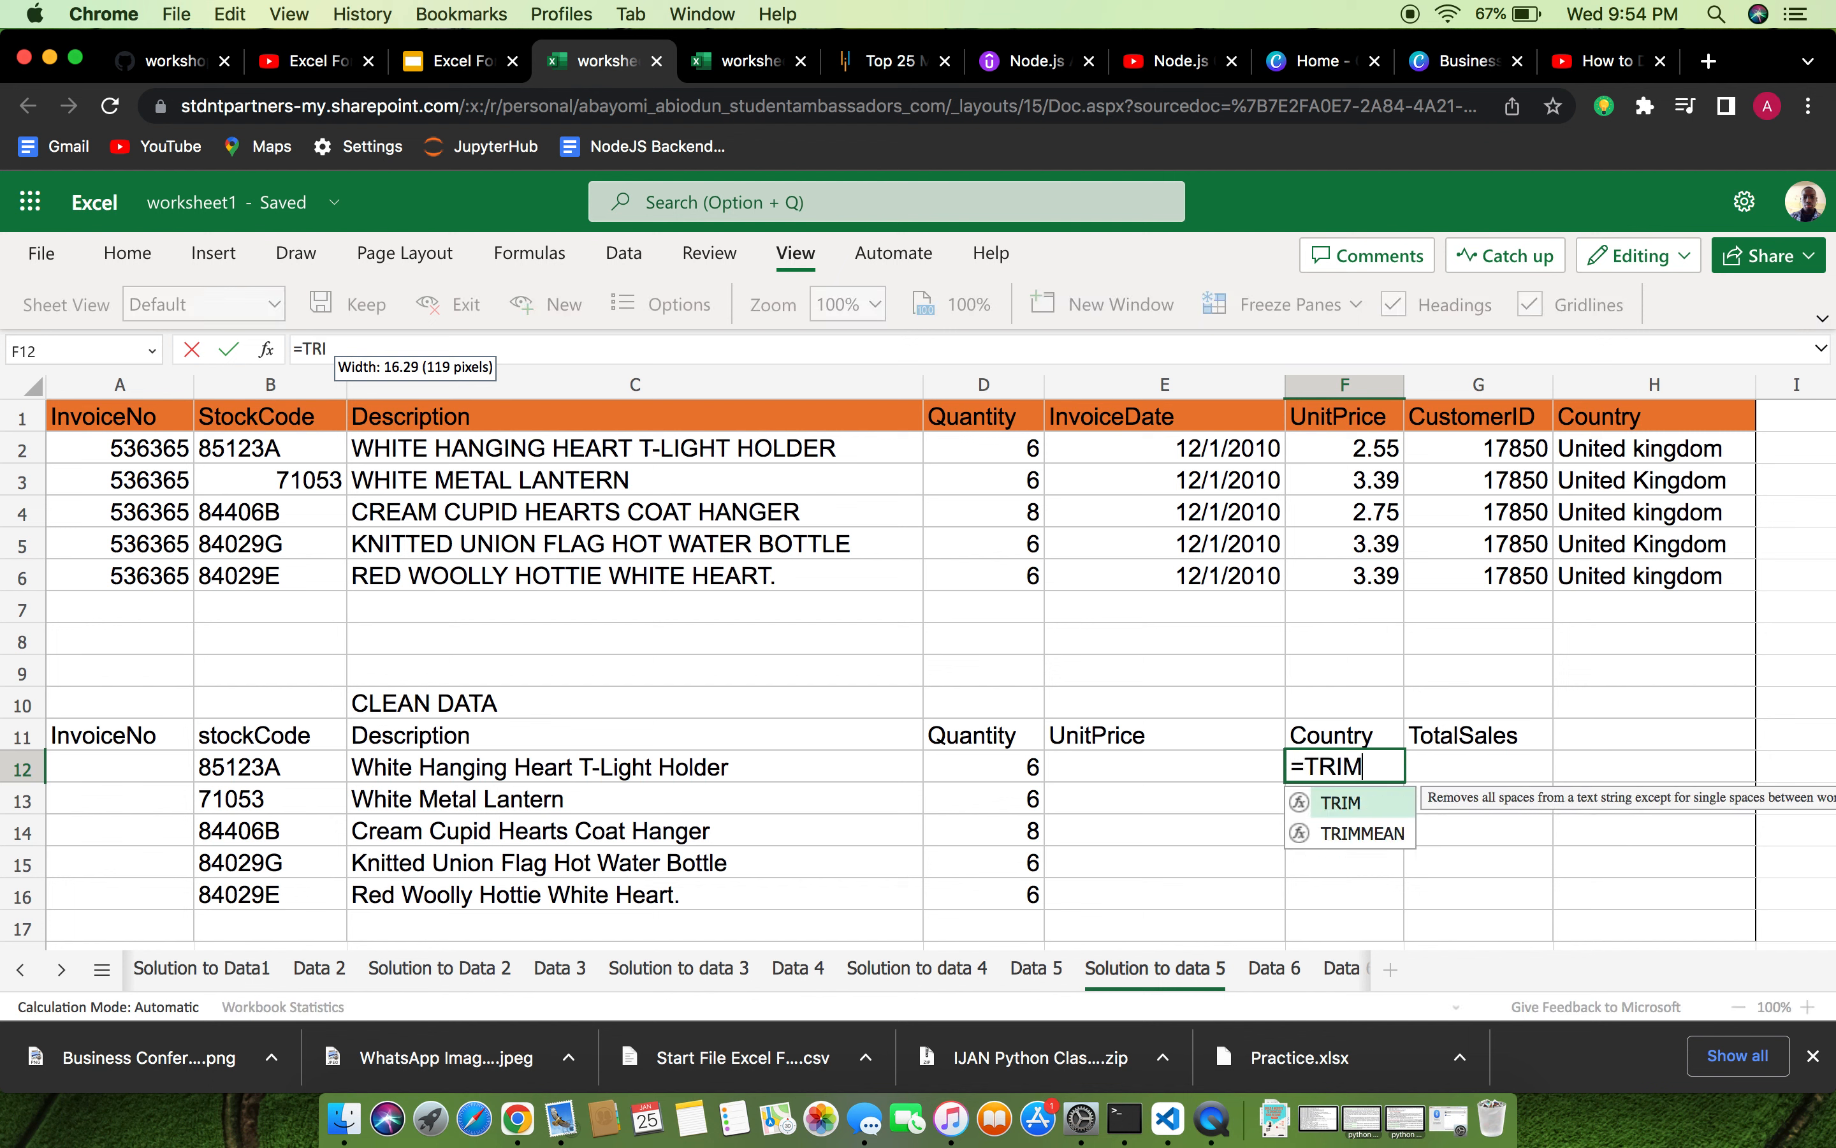
text(()
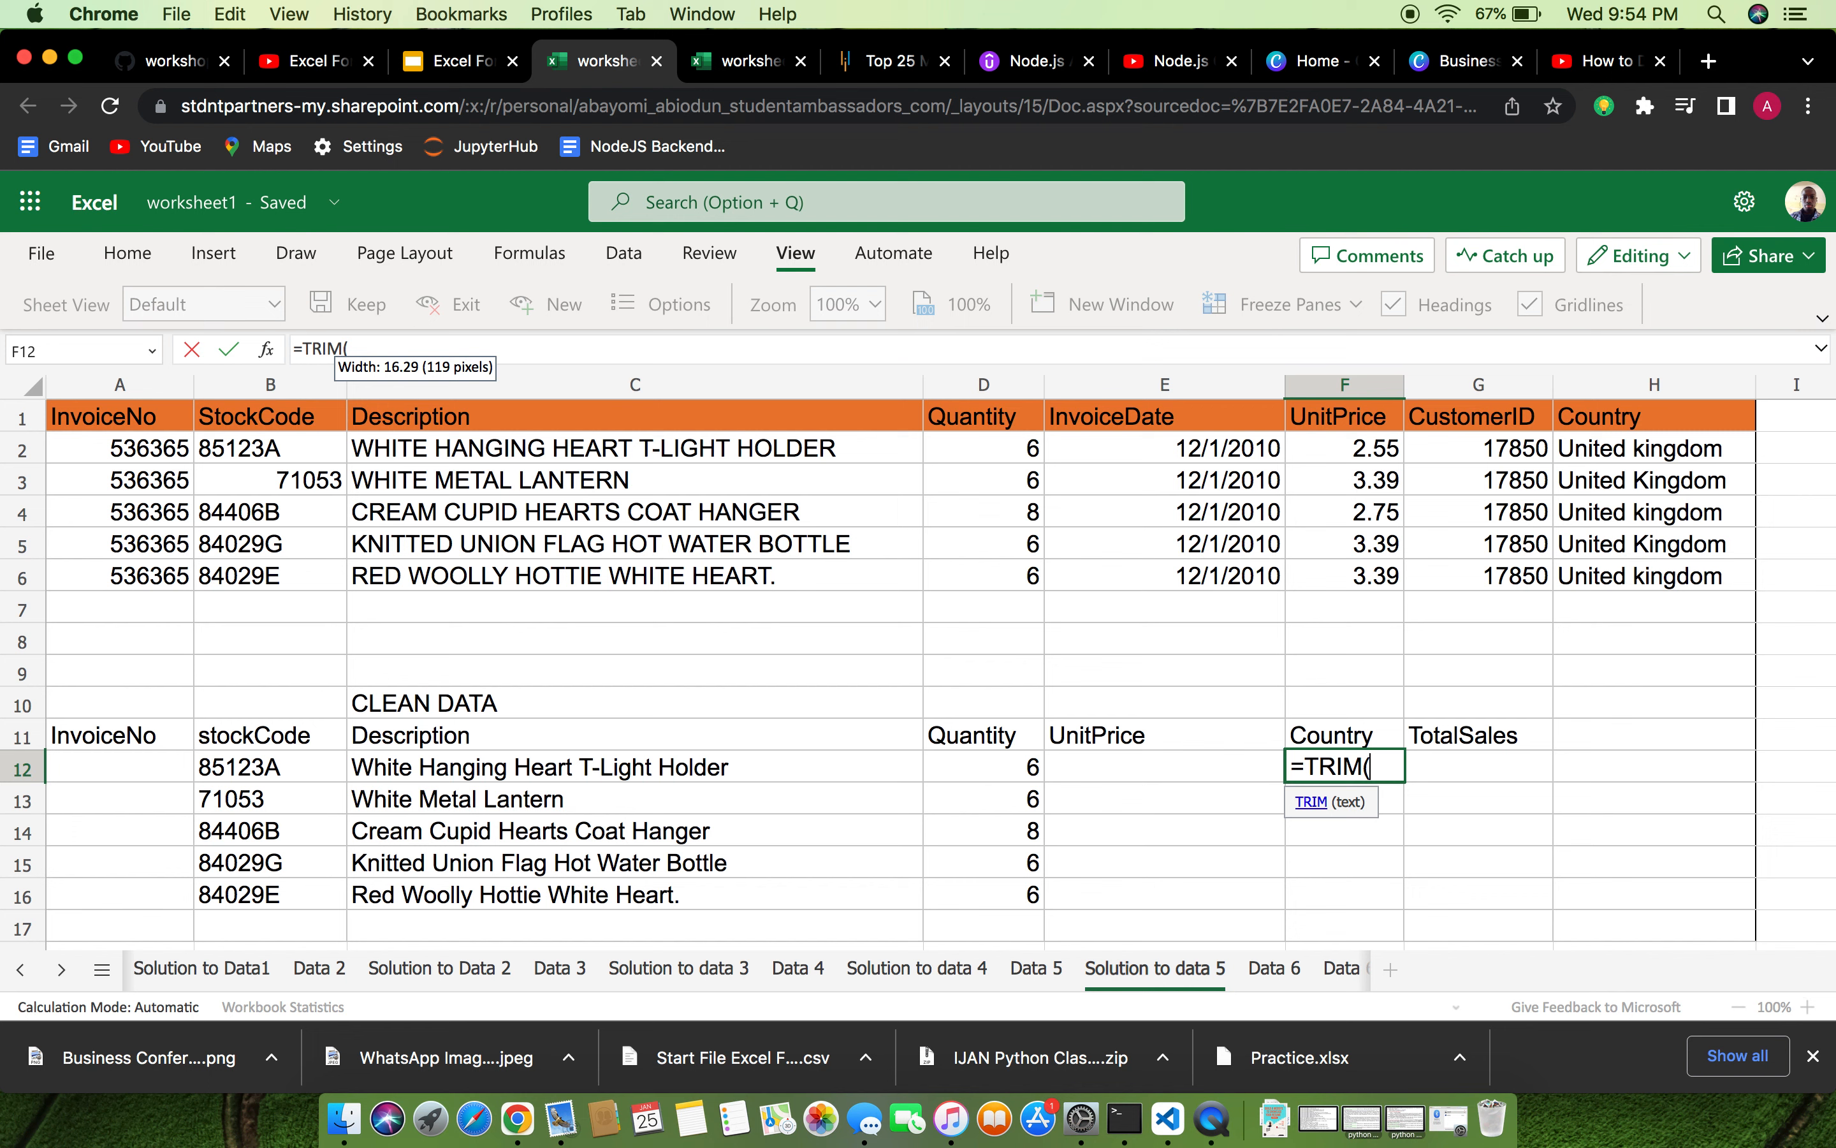
text(H2)
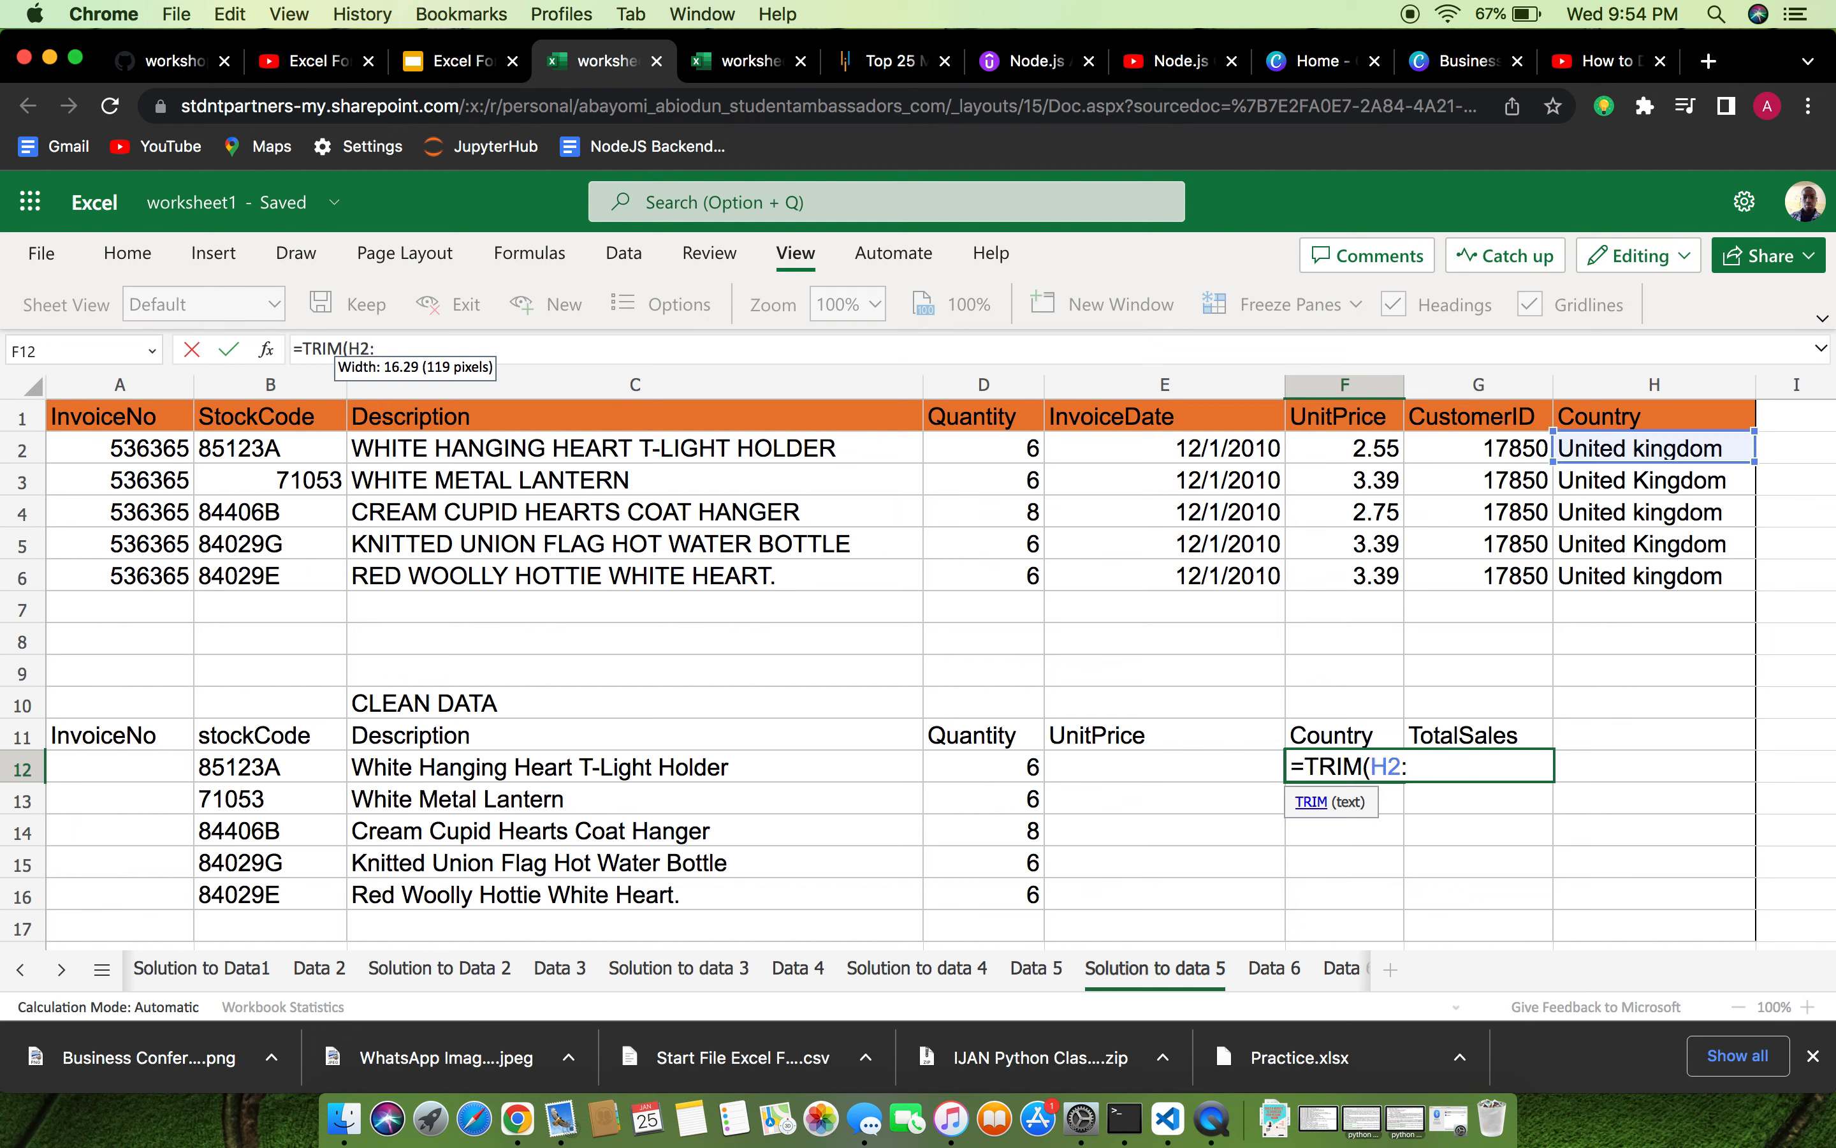
text(:H6))
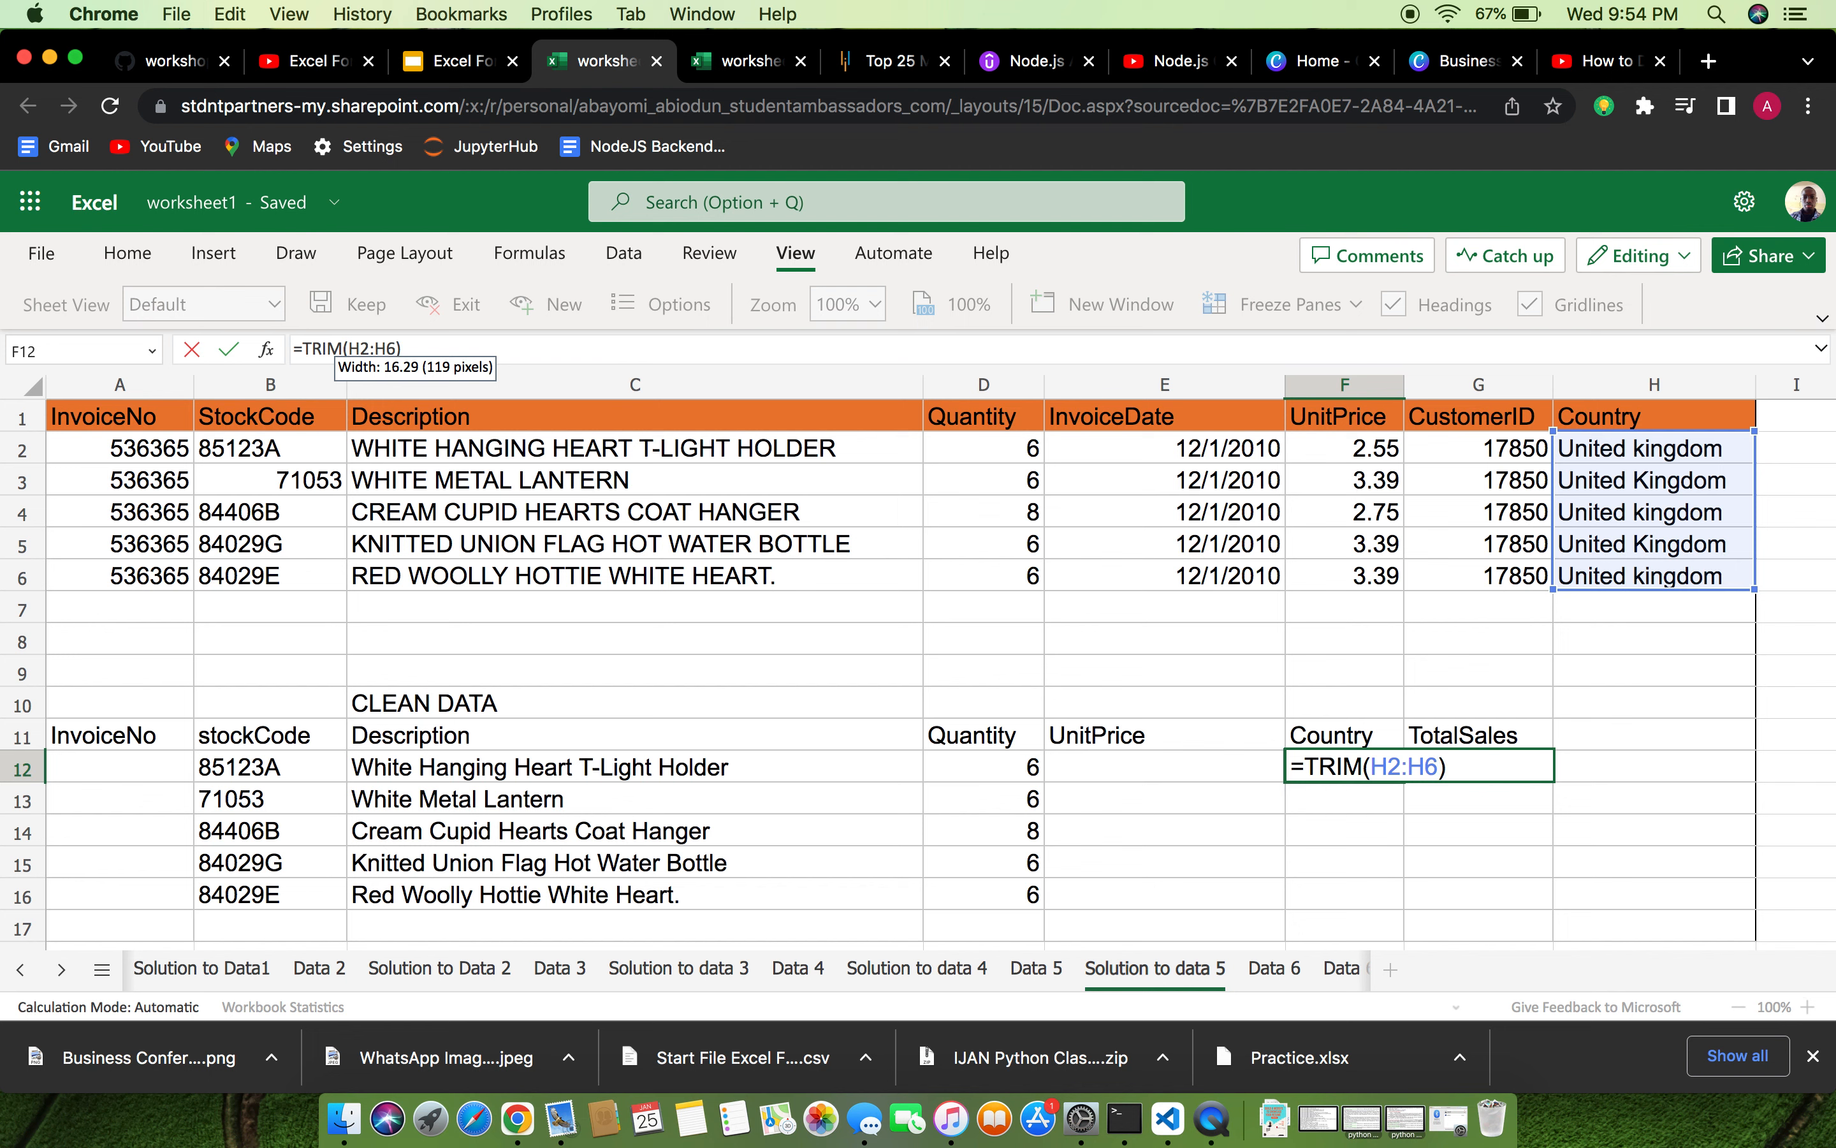
key(Return)
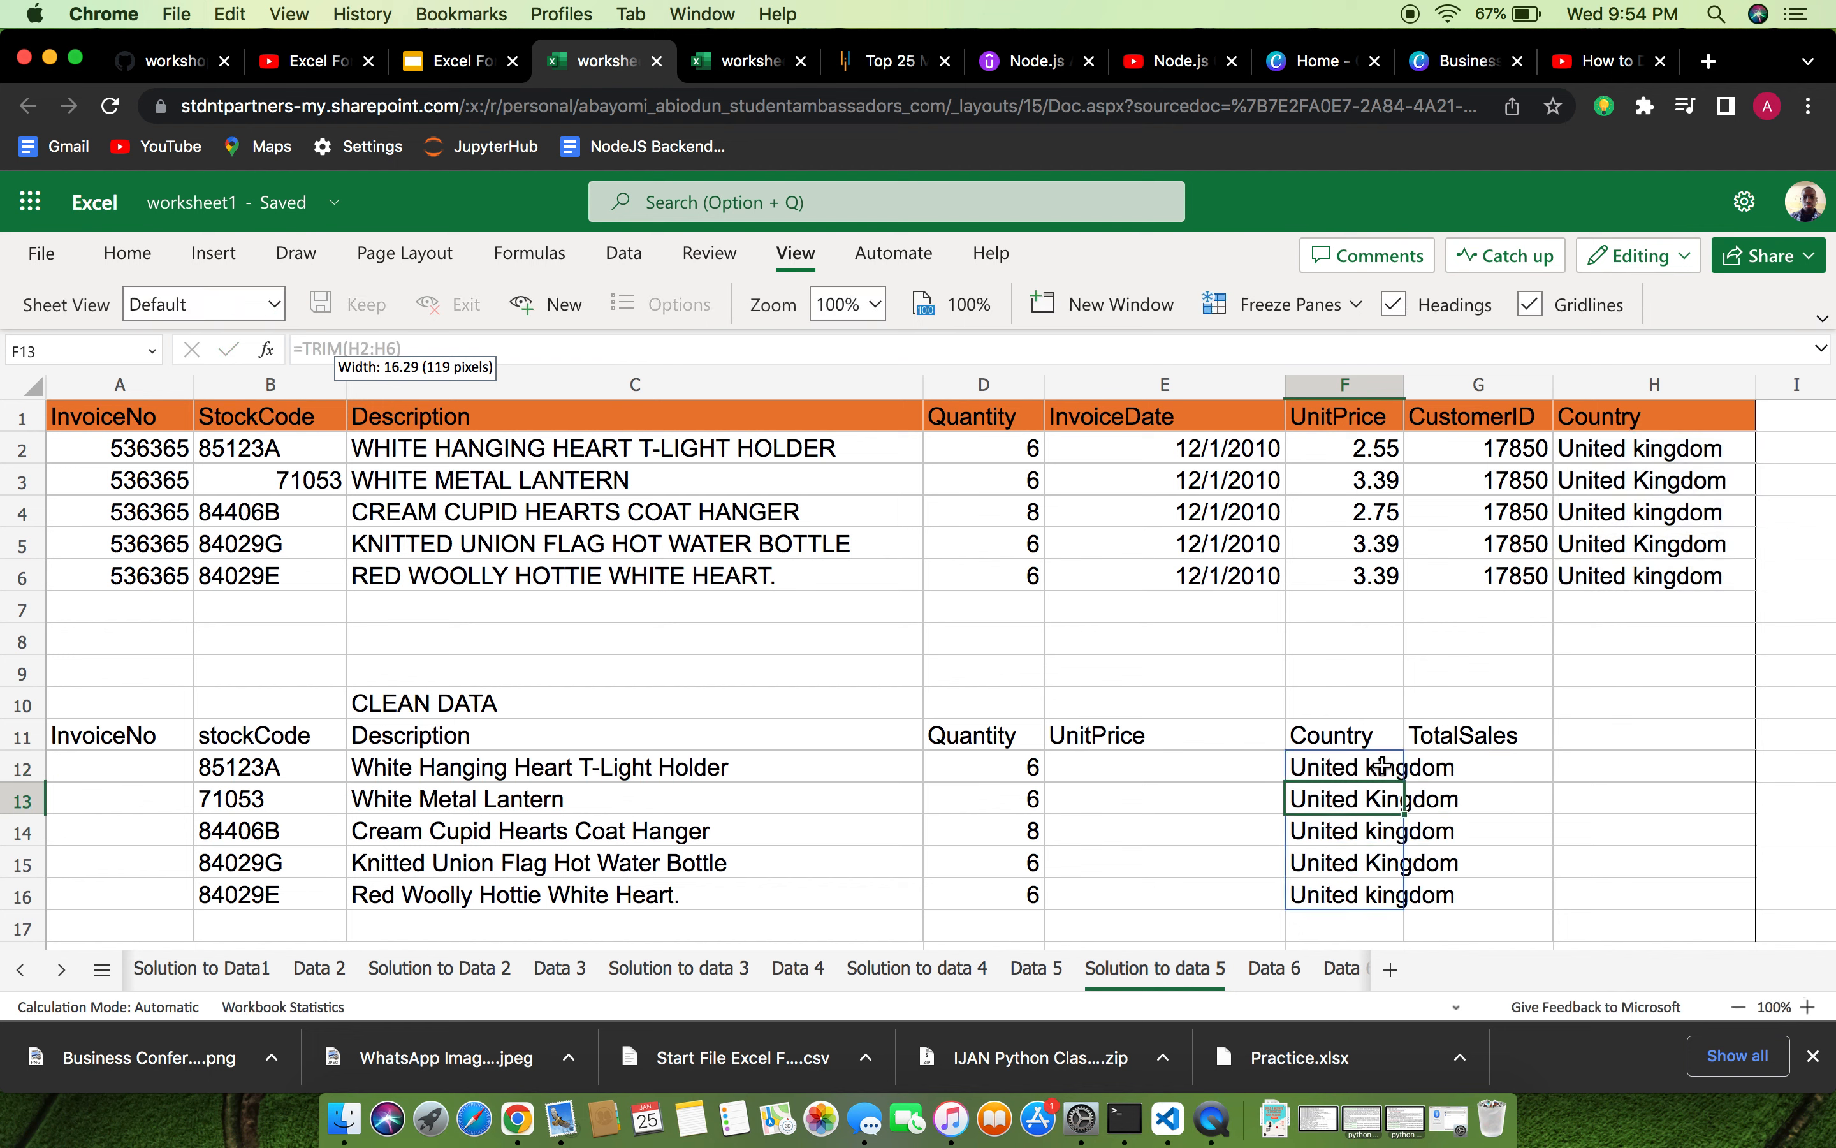
Widen column F so the country names fit inside the clean Country column.
click(1400, 733)
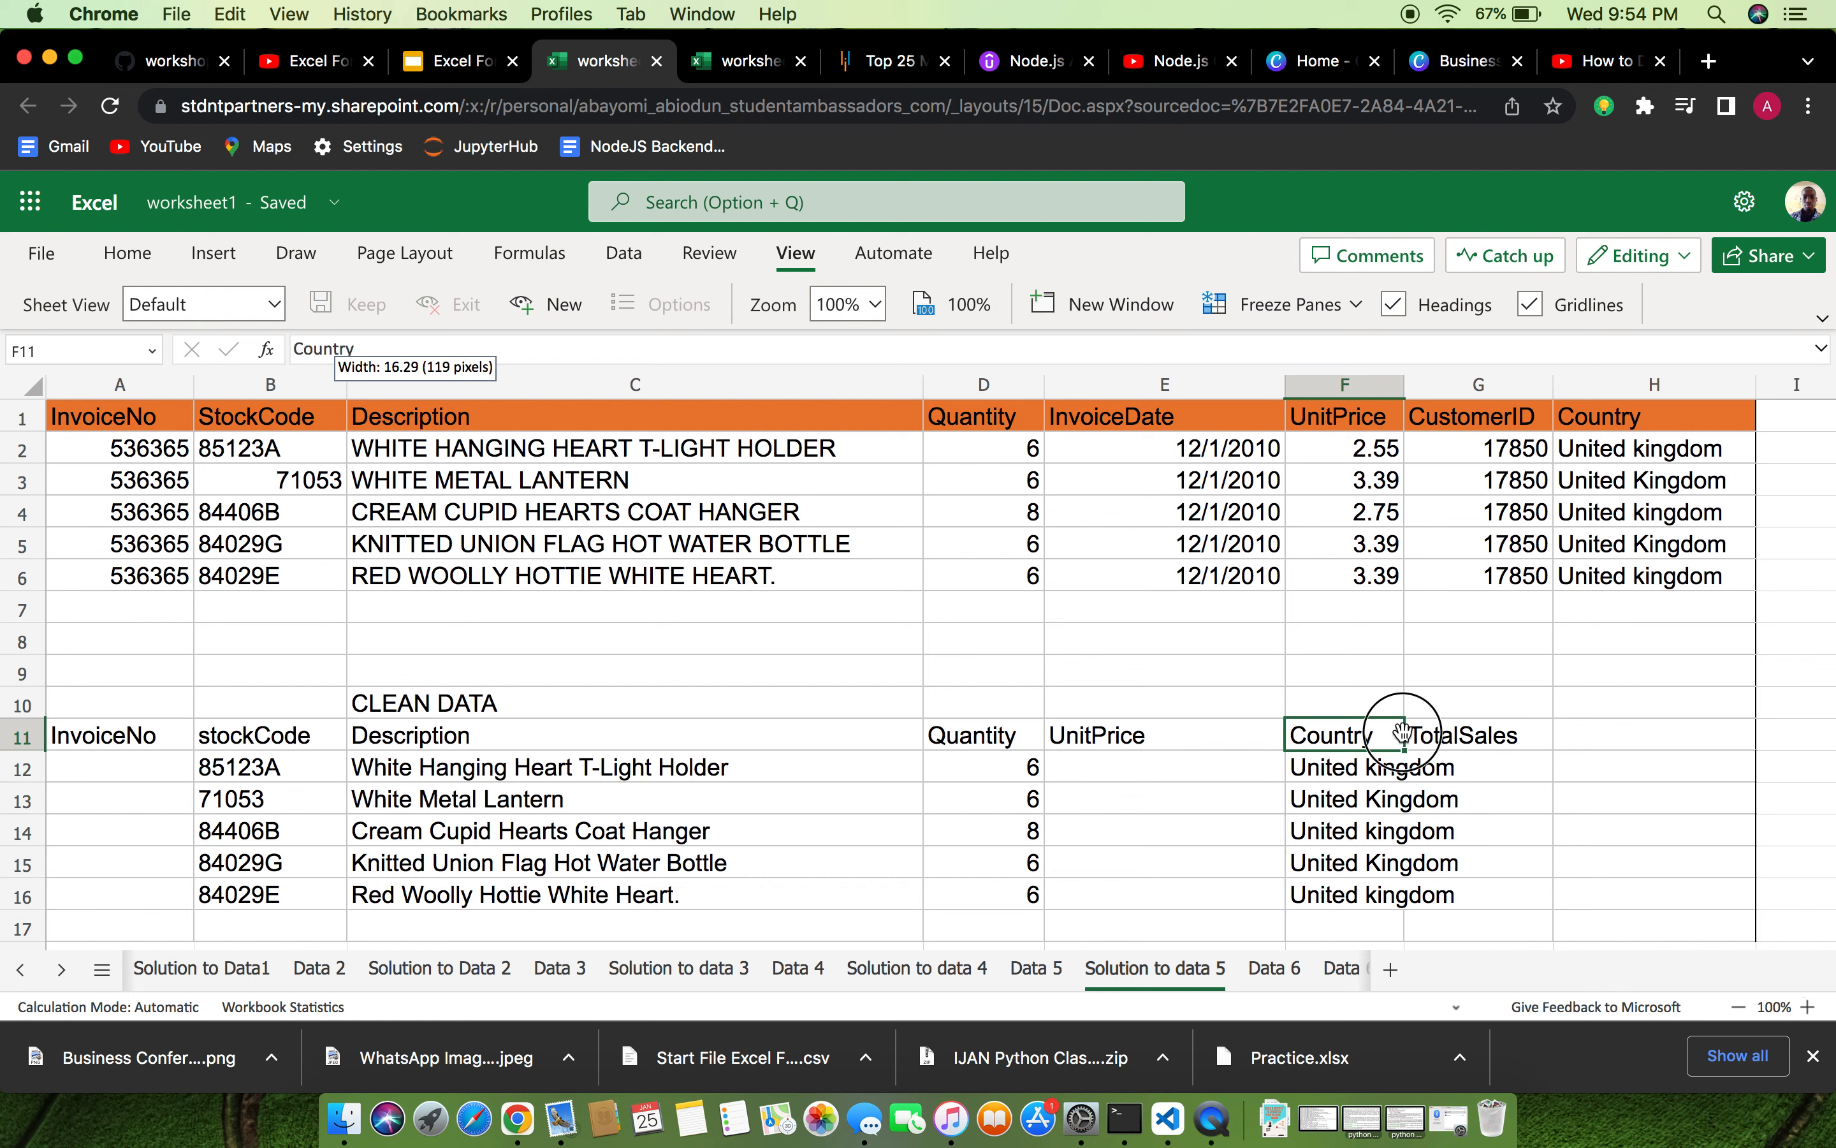
drag(1401, 732, 1407, 731)
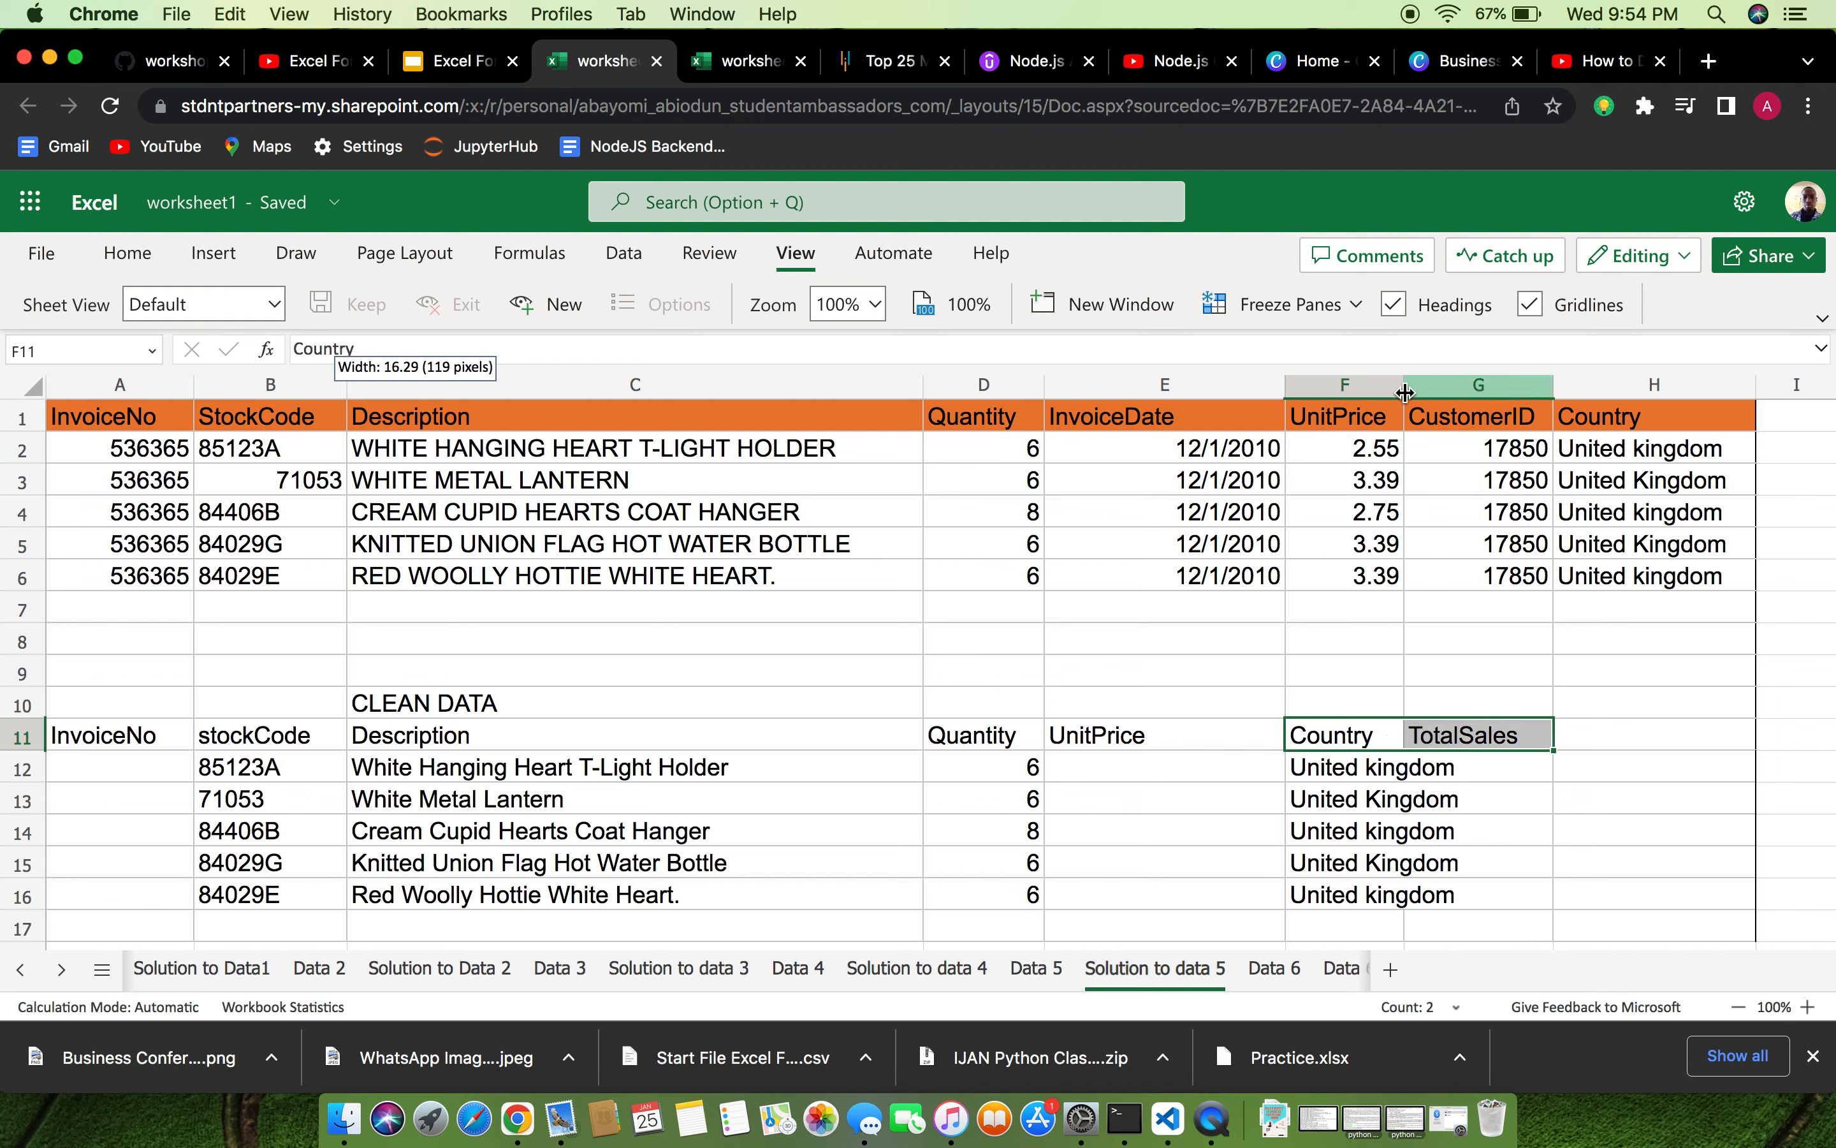
drag(1405, 392, 1472, 416)
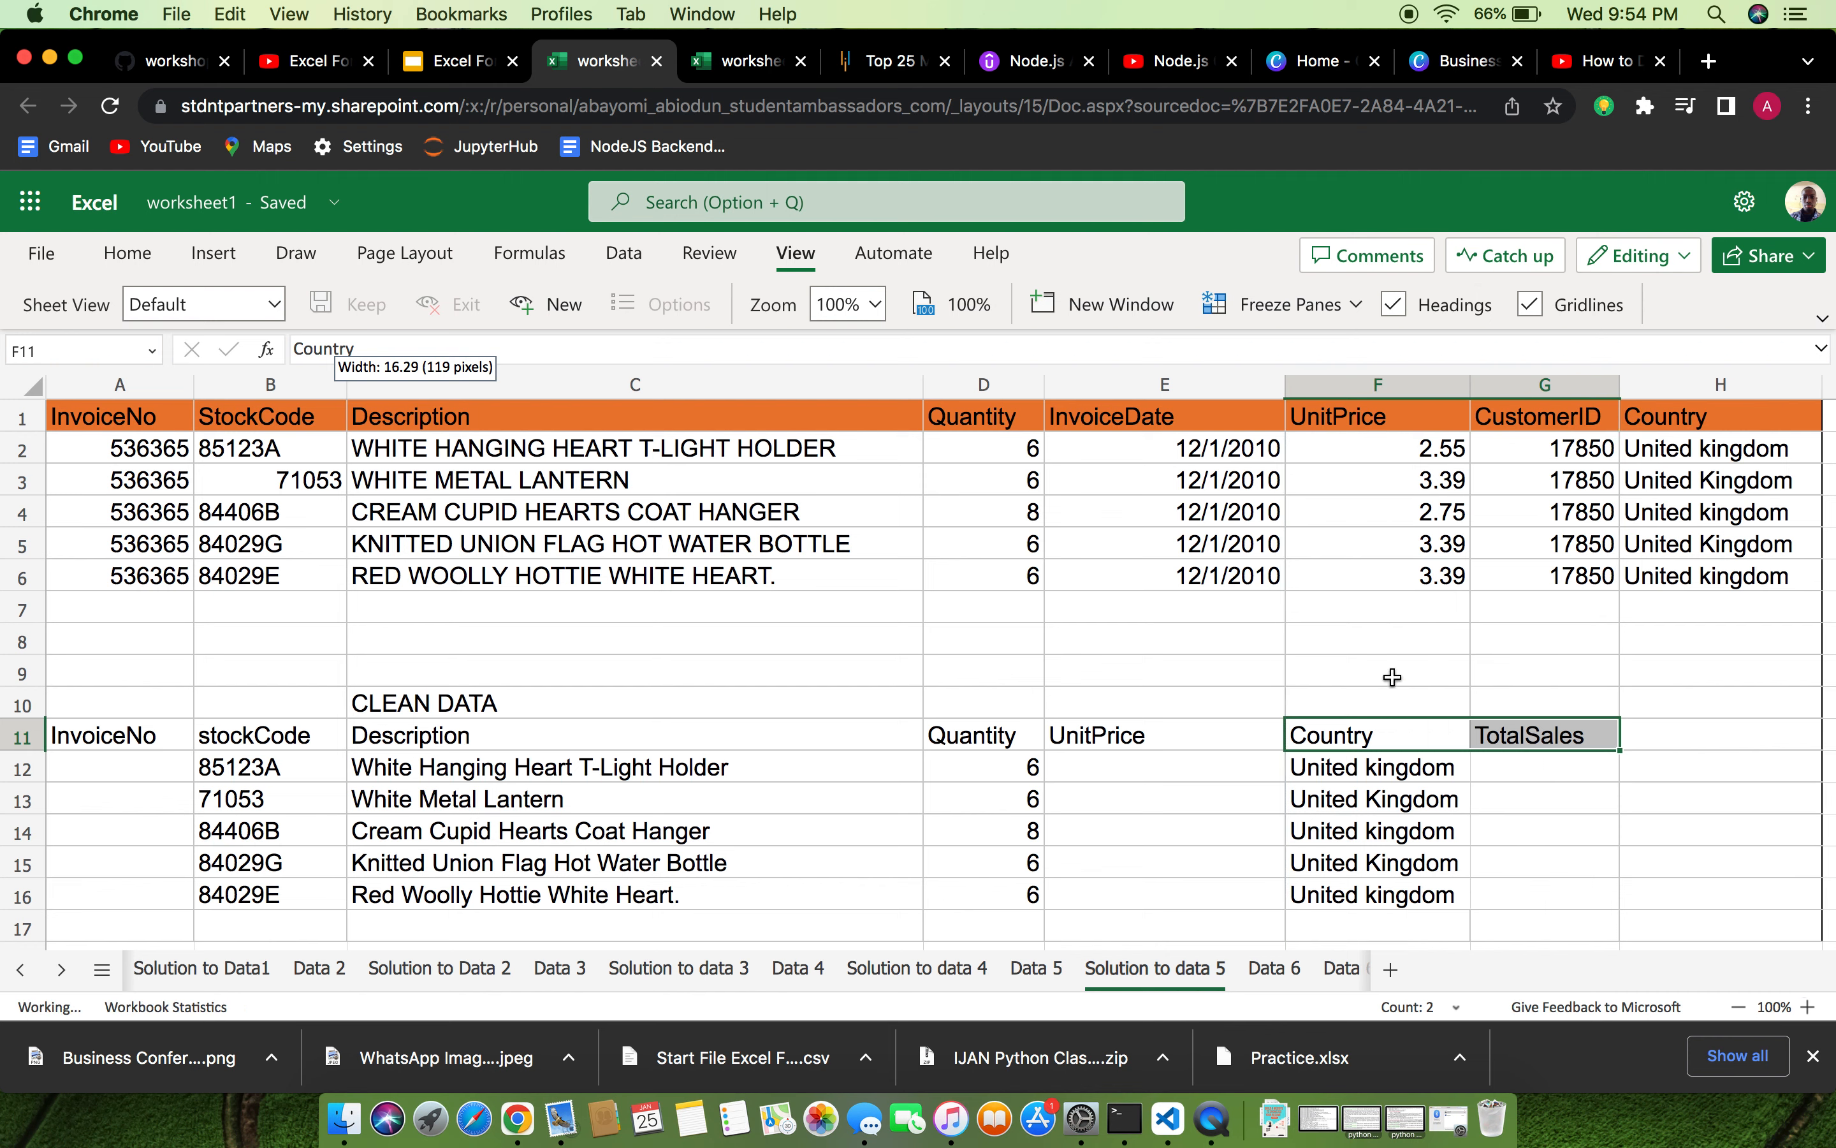
Replace TRIM with PROPER in cell F12 so the clean Country formula reads =PROPER(H2:H6).
click(1377, 736)
double_click(1408, 768)
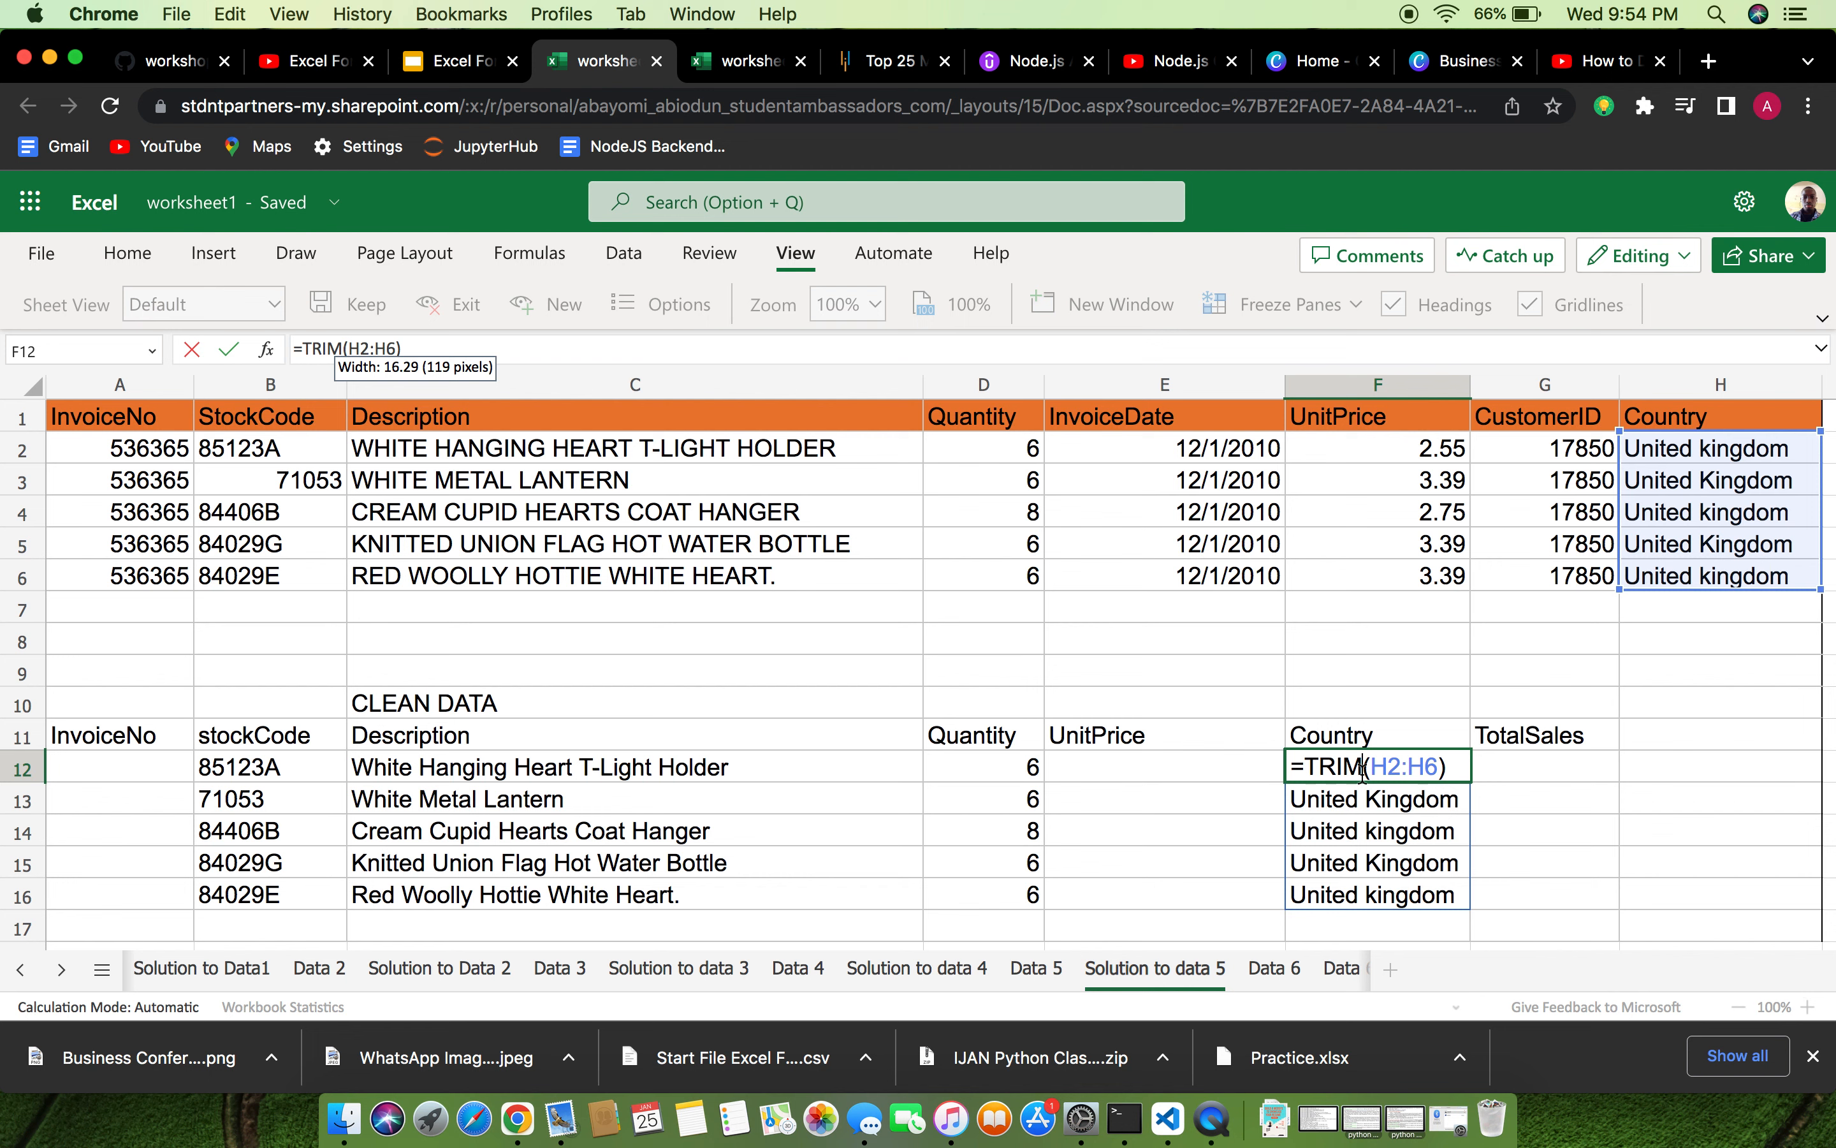
click(1364, 768)
key(BackSpace)
key(BackSpace)
key(BackSpace)
key(BackSpace)
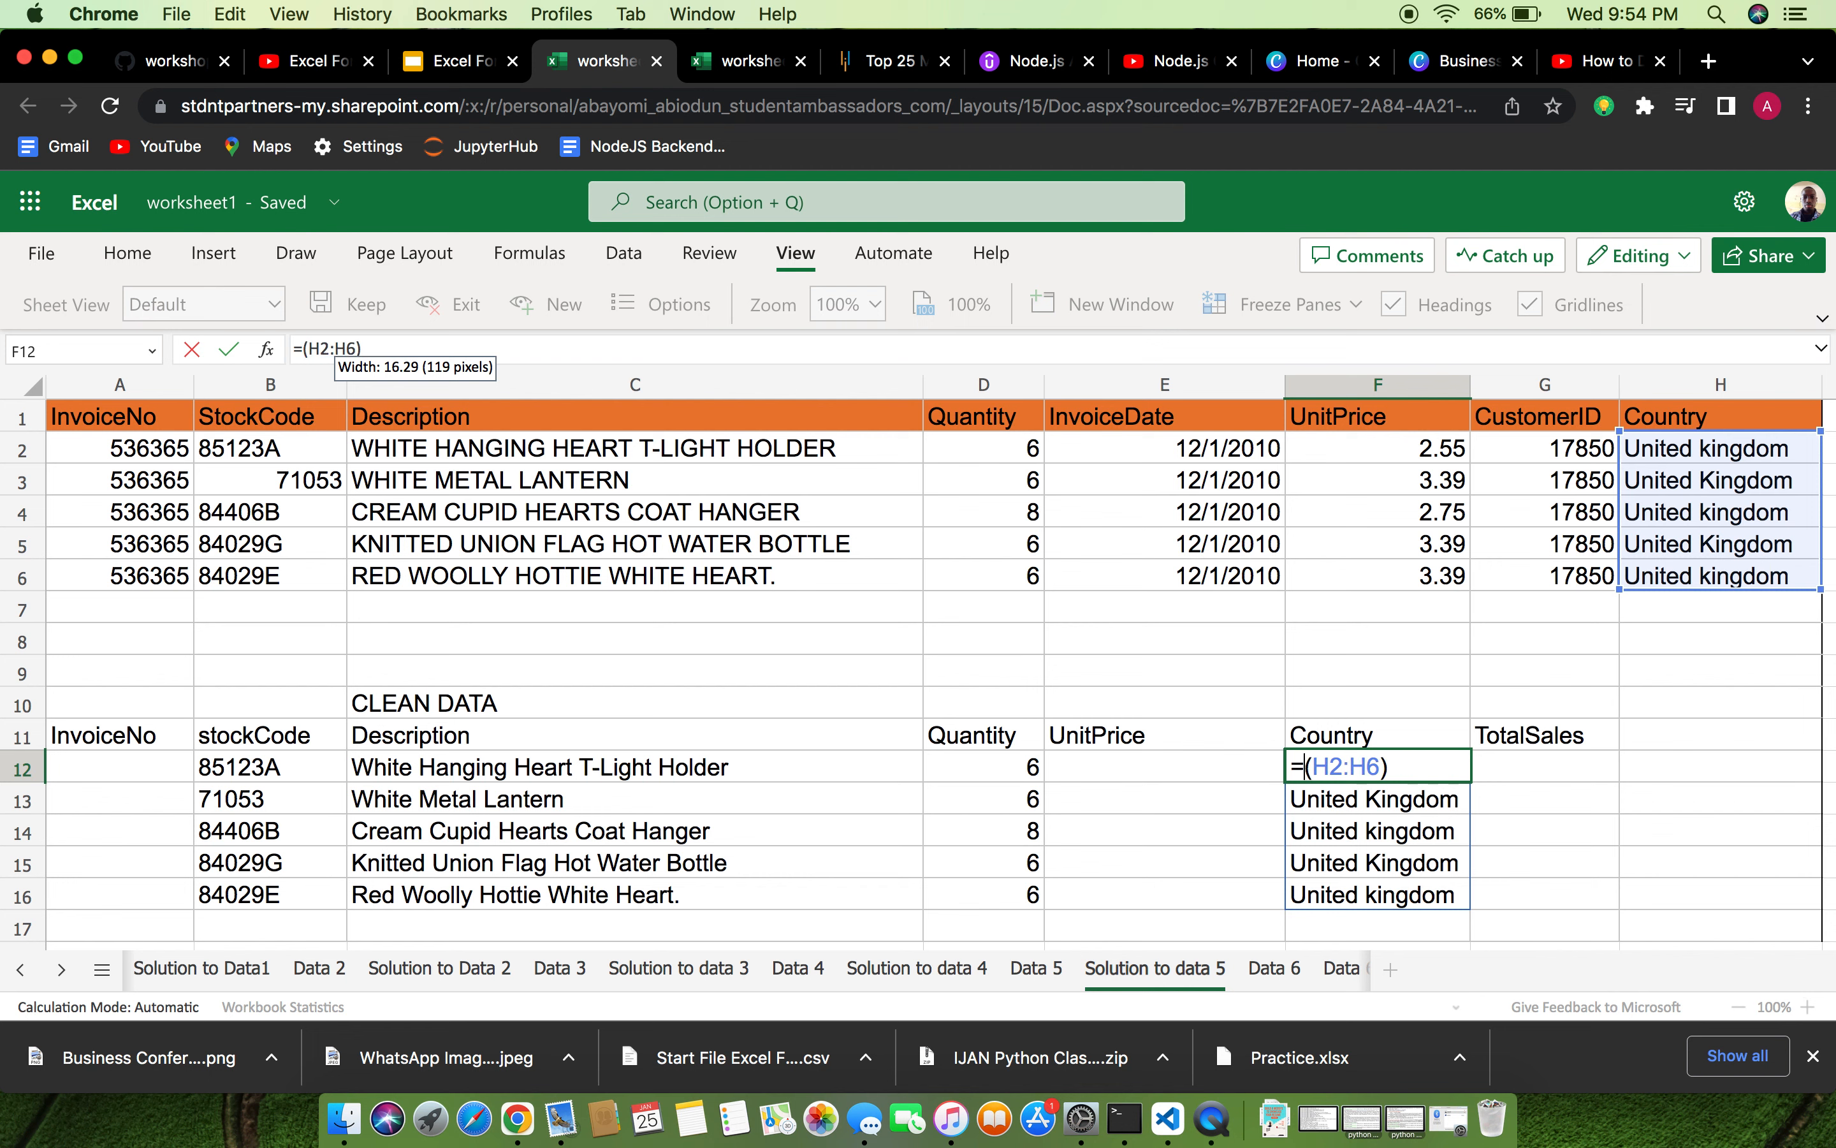
text(PROPER)
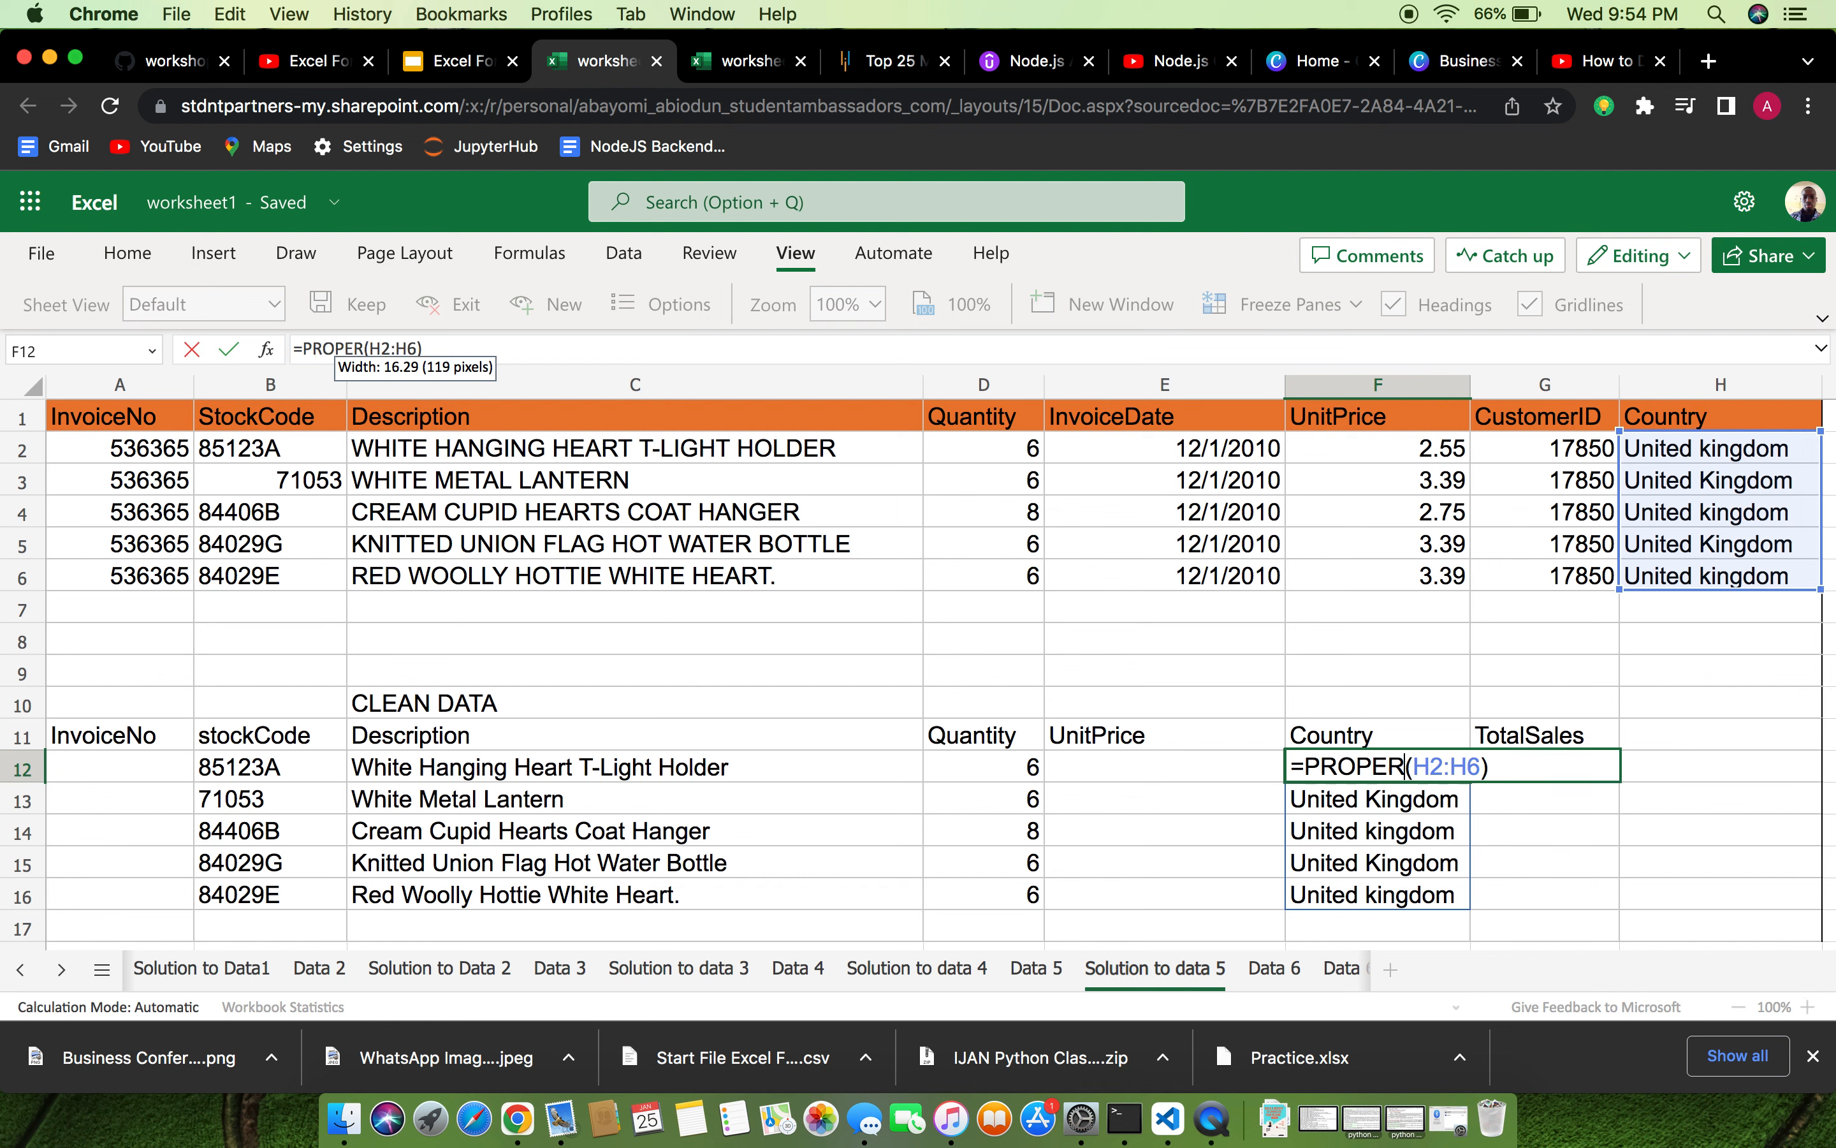
key(Return)
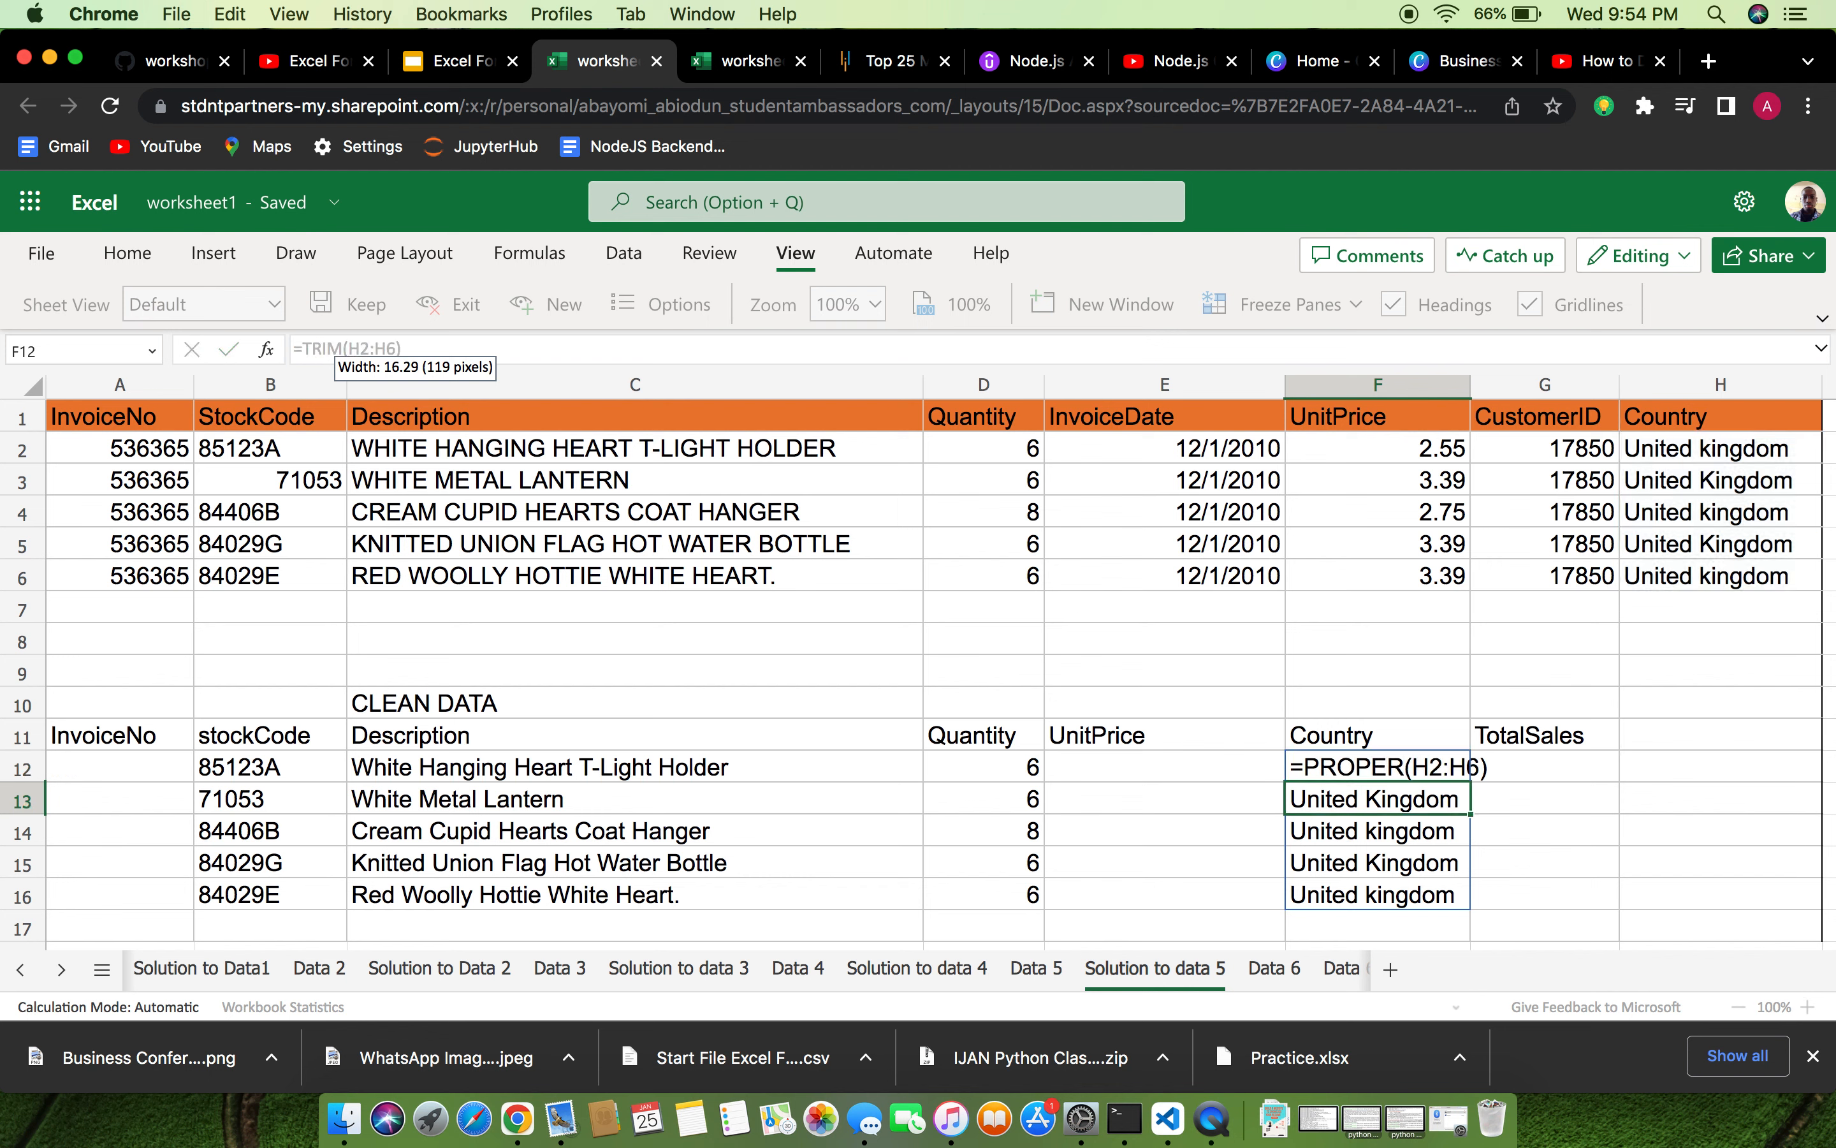
scroll(1401, 850, down, 1)
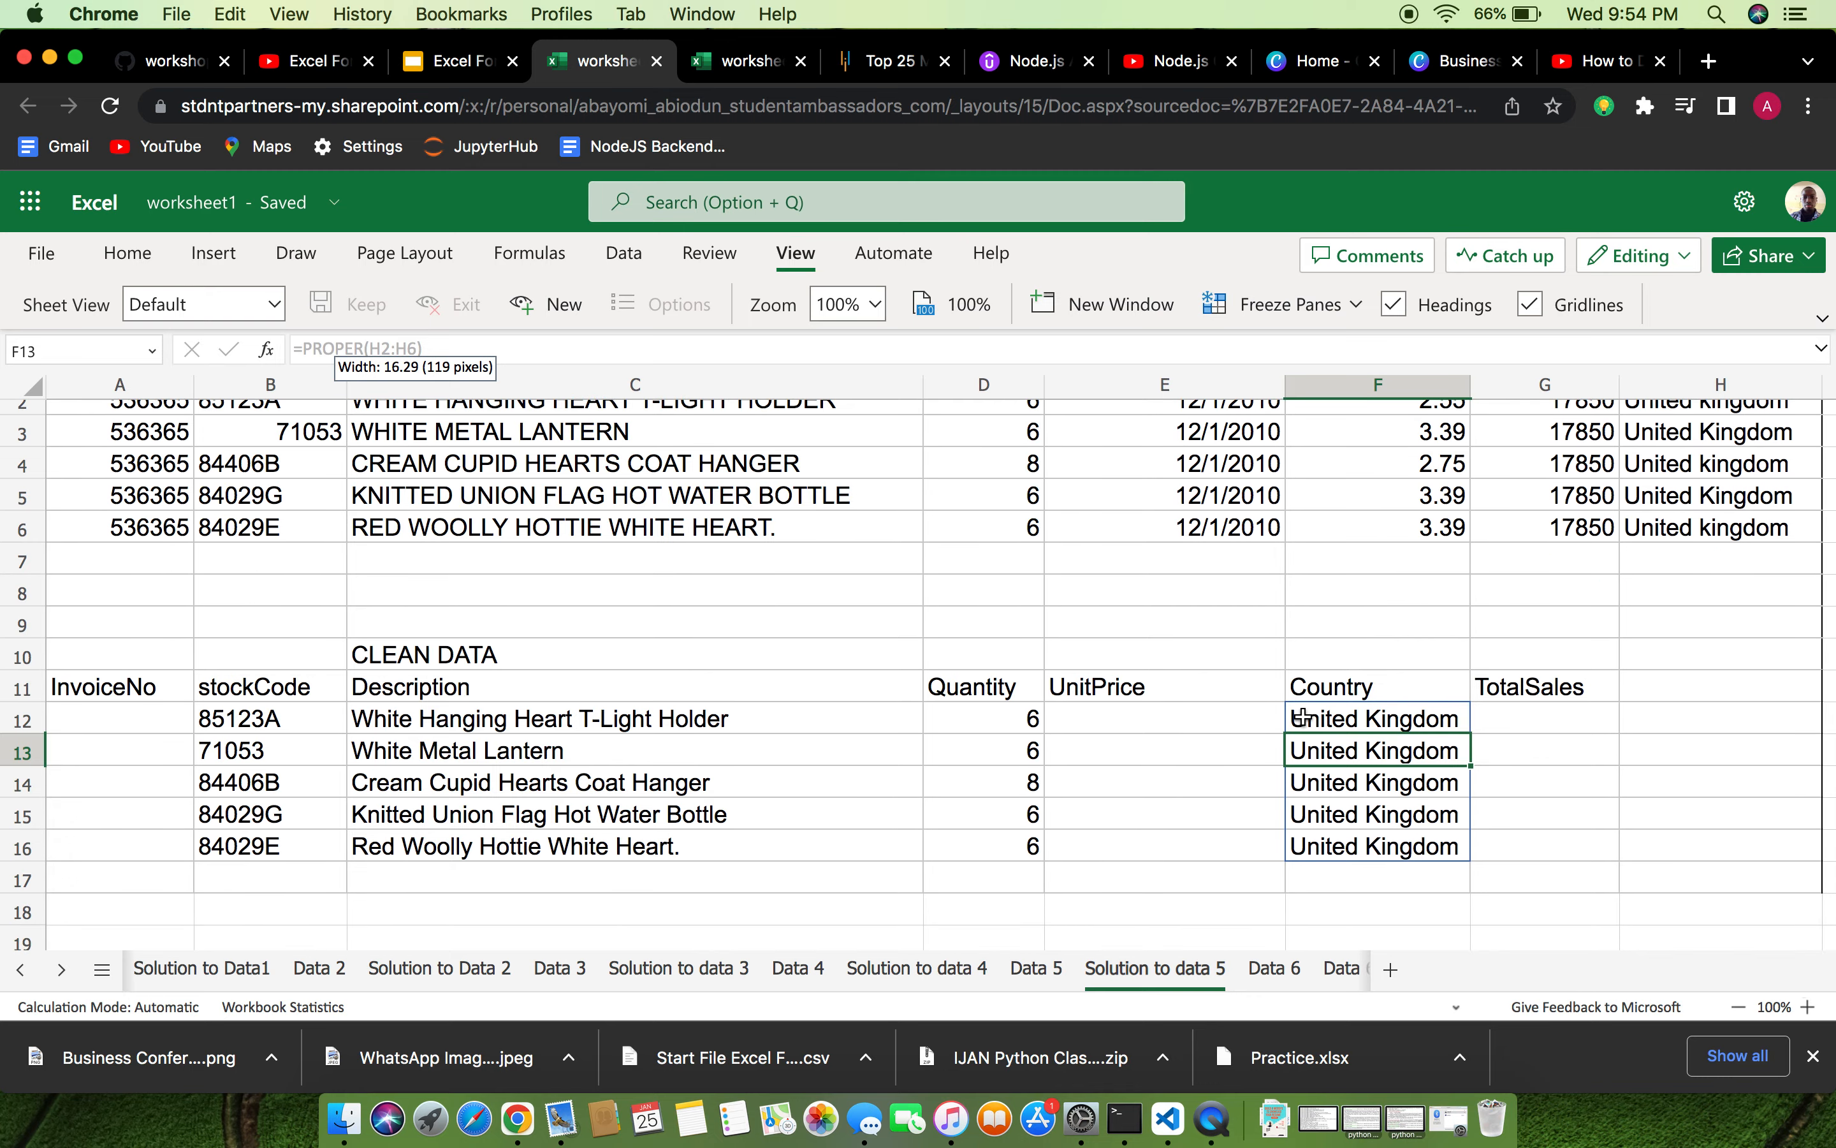
click(1382, 721)
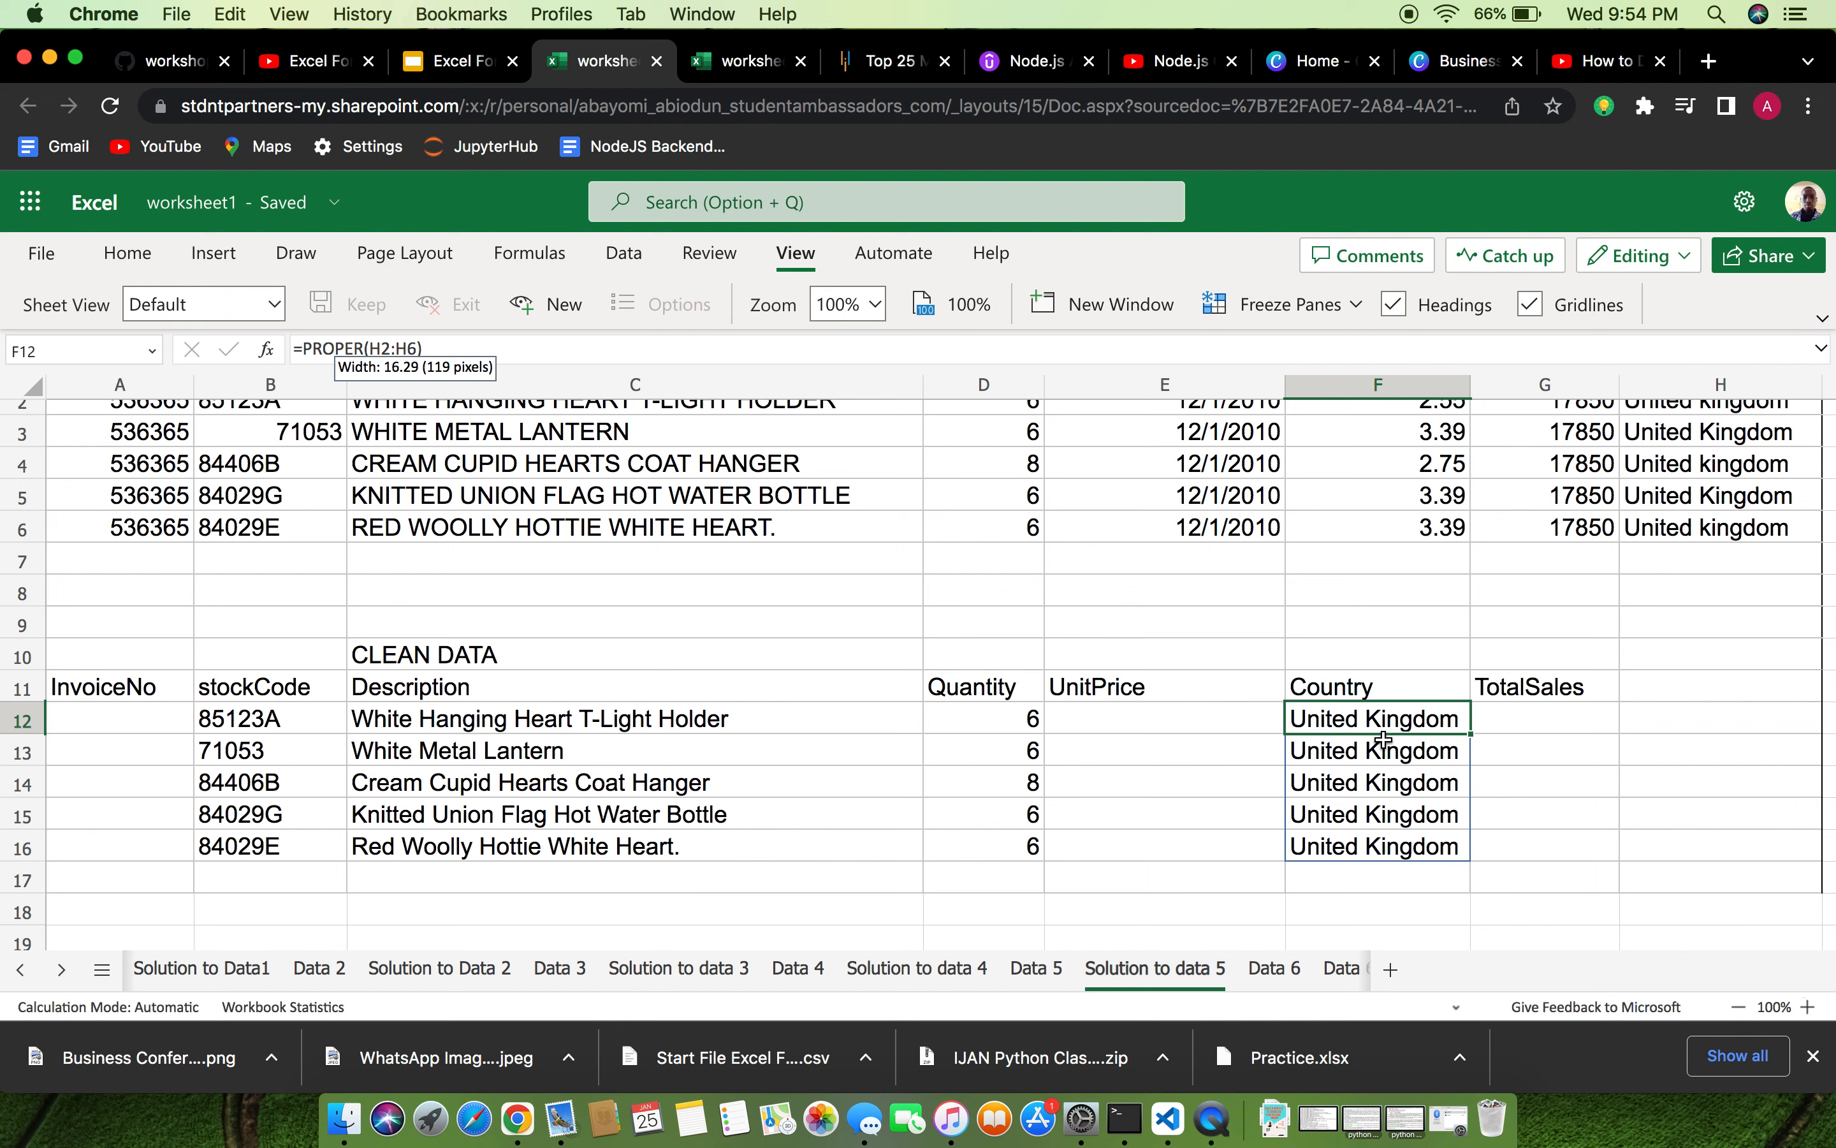
Enter the unit prices 2.55 in cell E12 and 3.39 in cell E13 of the clean UnitPrice column.
scroll(1390, 730, up, 1)
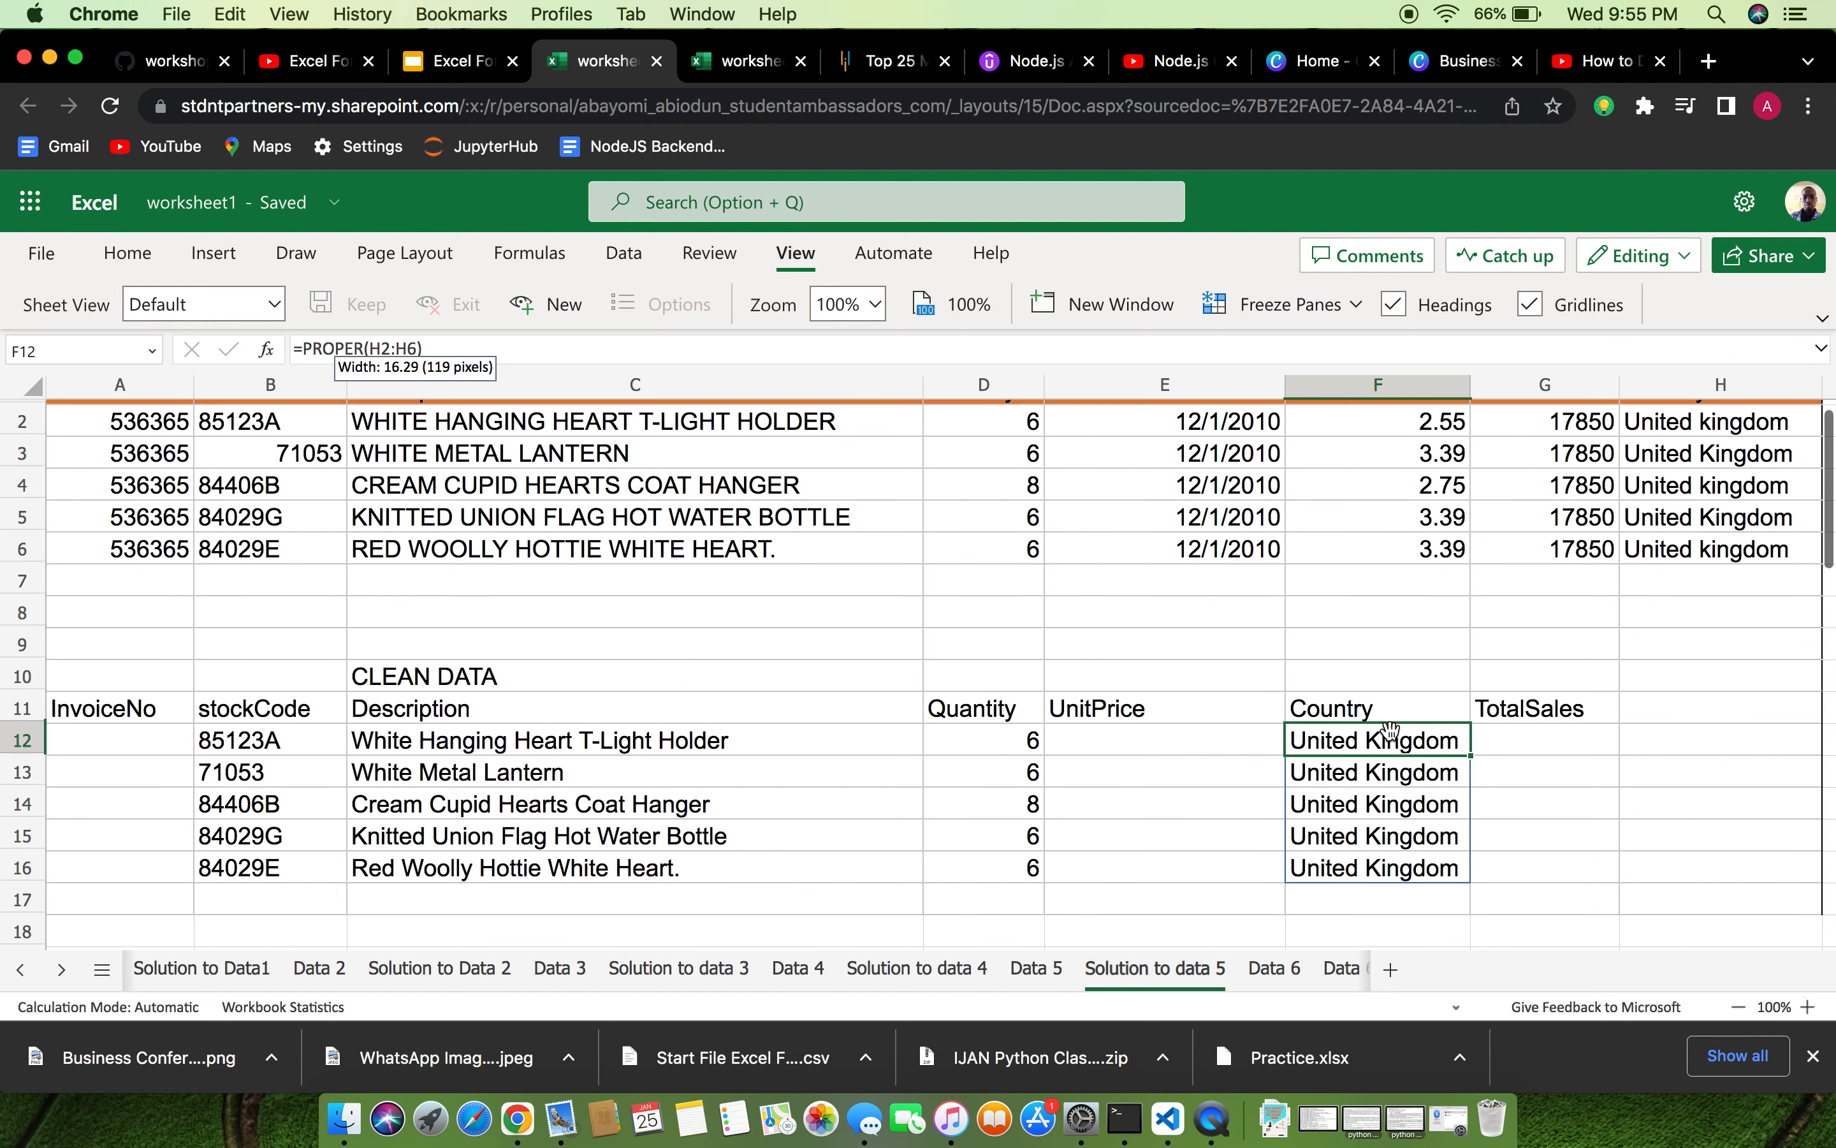
scroll(1389, 730, up, 1)
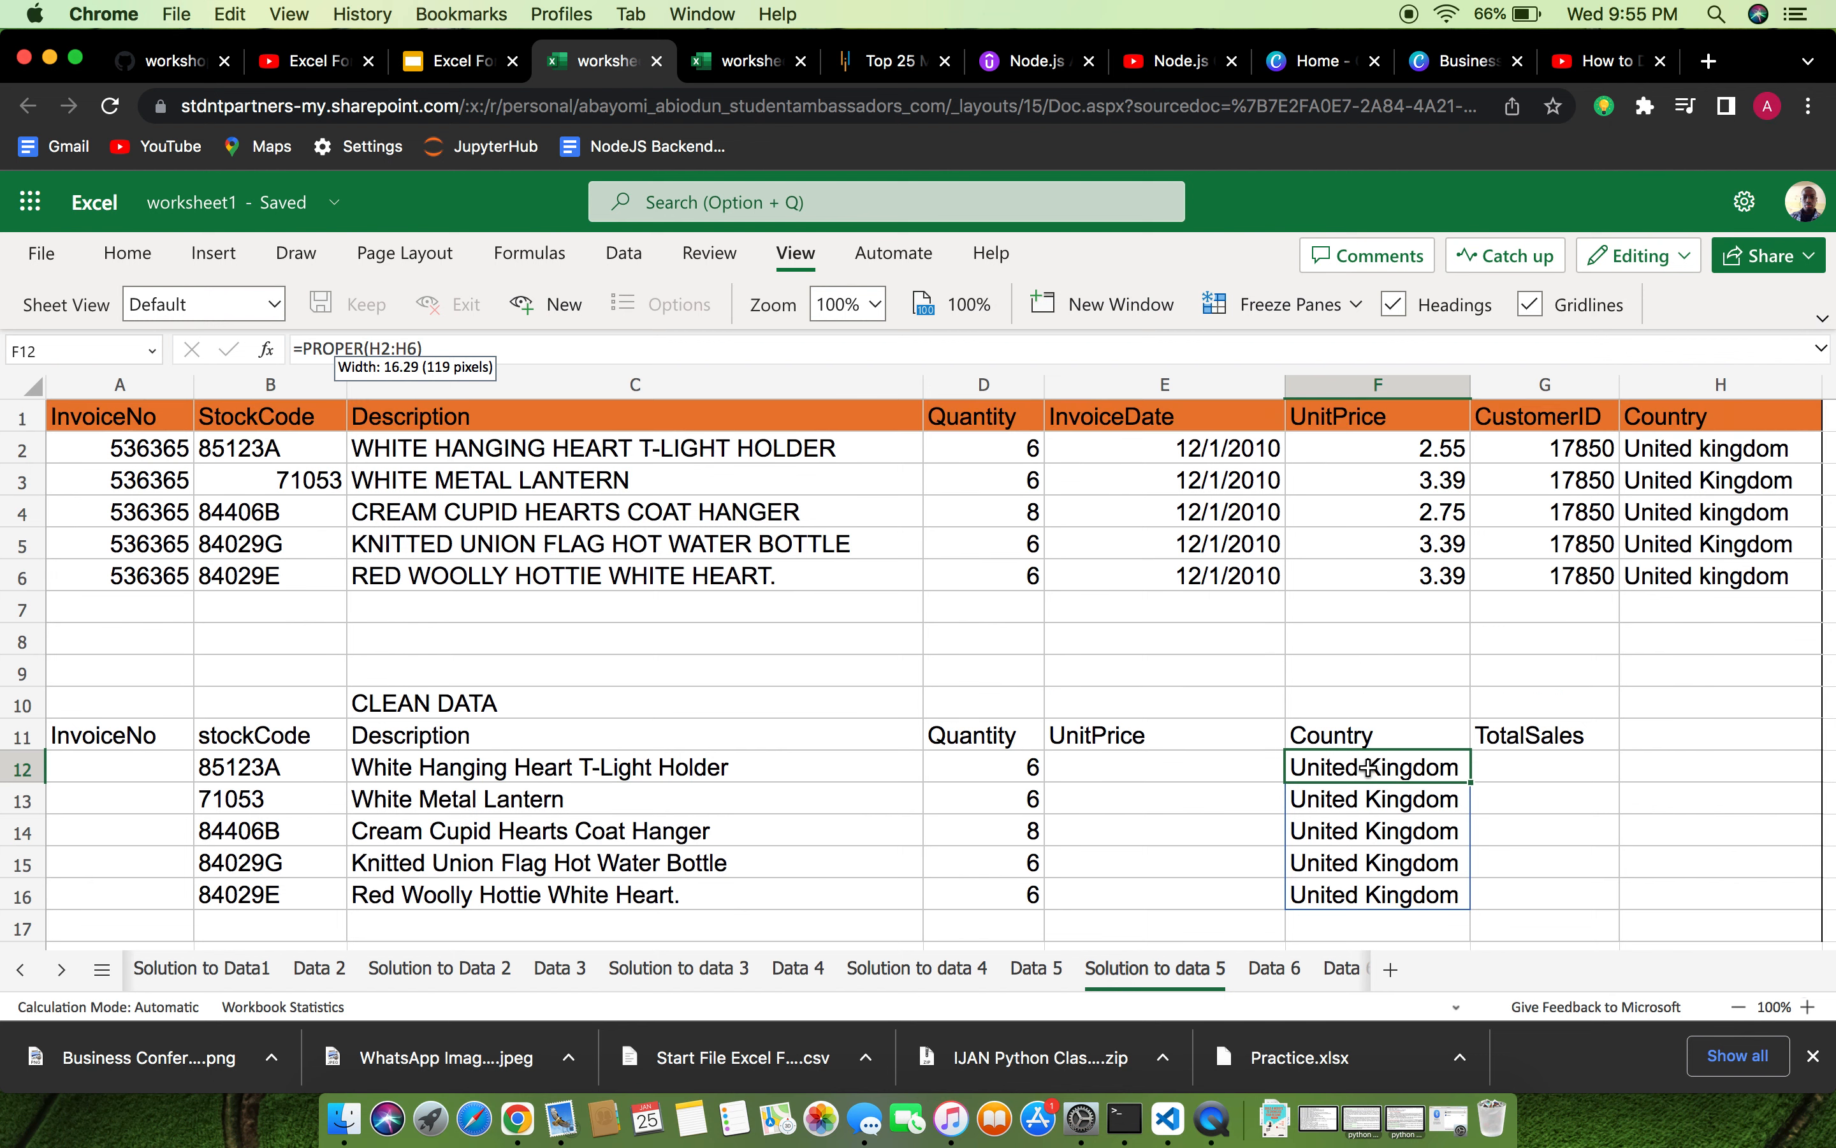
click(1197, 776)
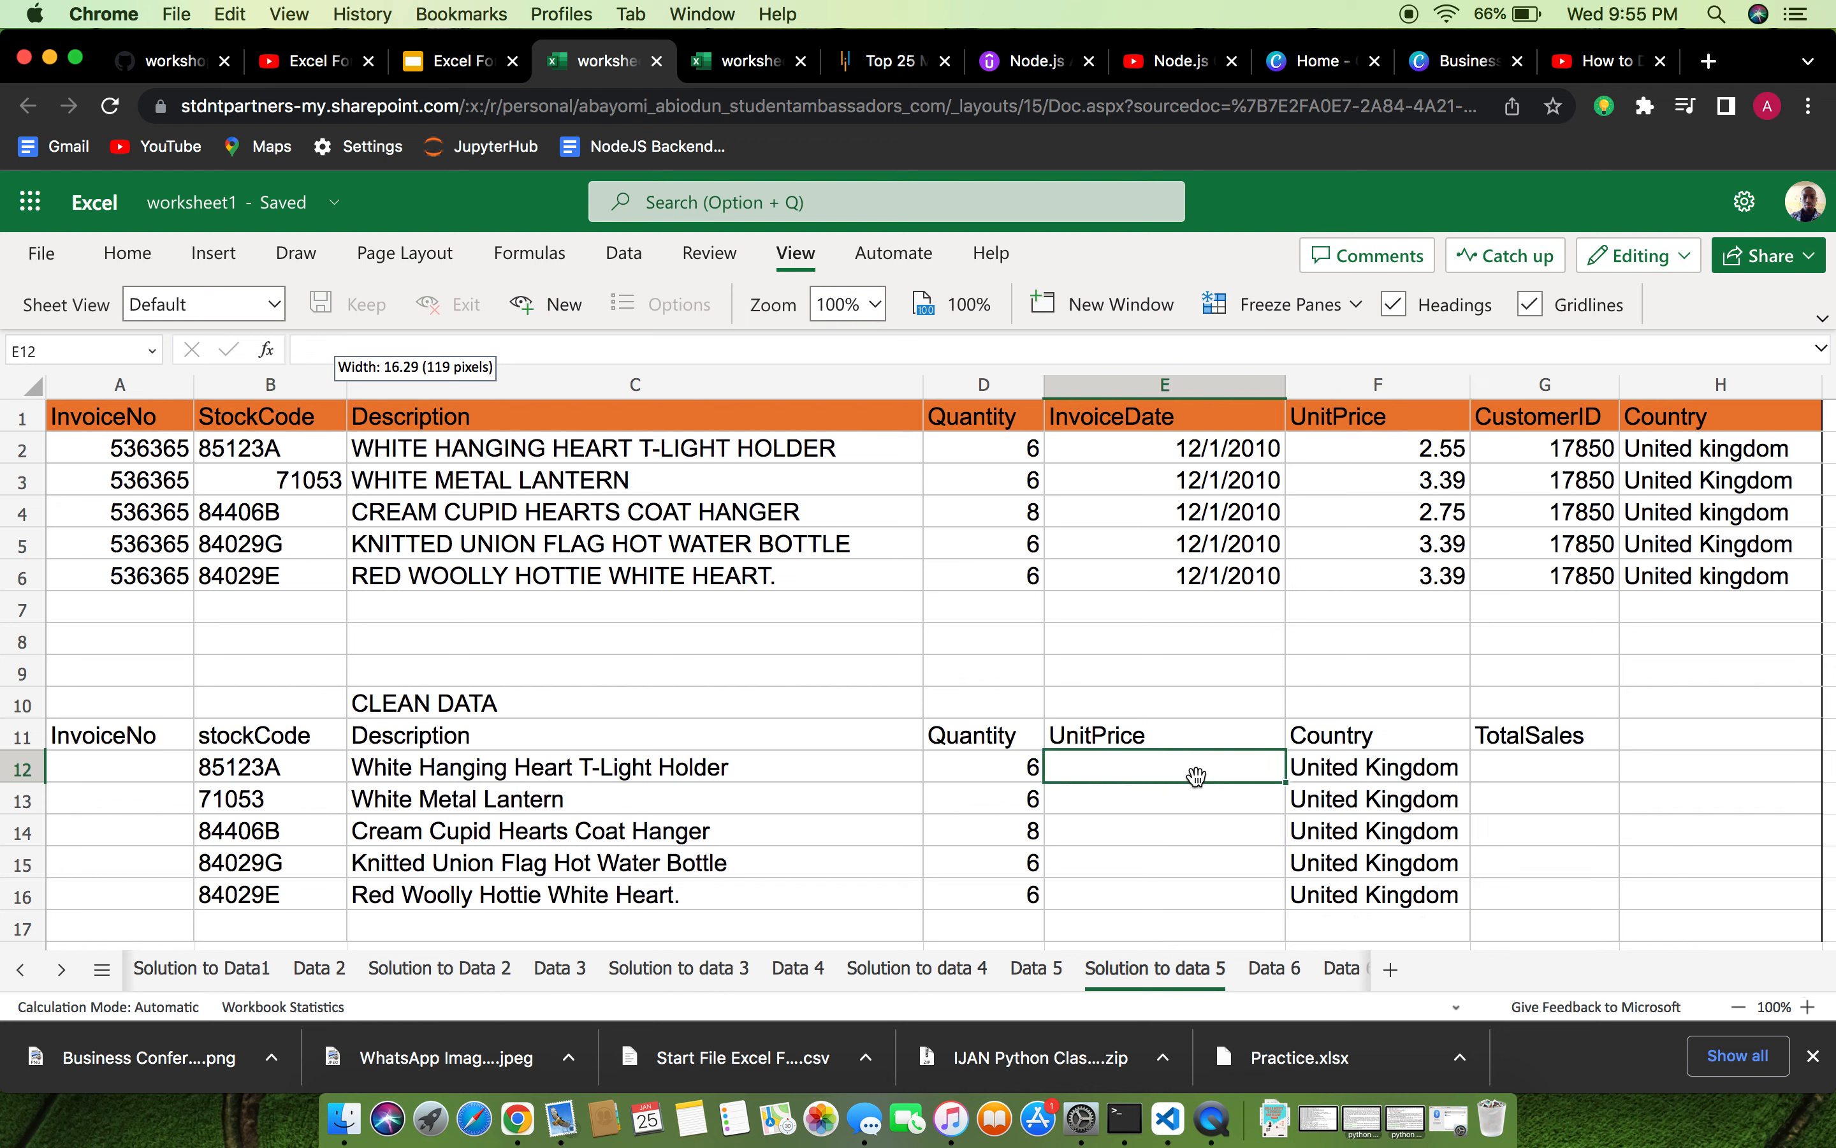
text(2)
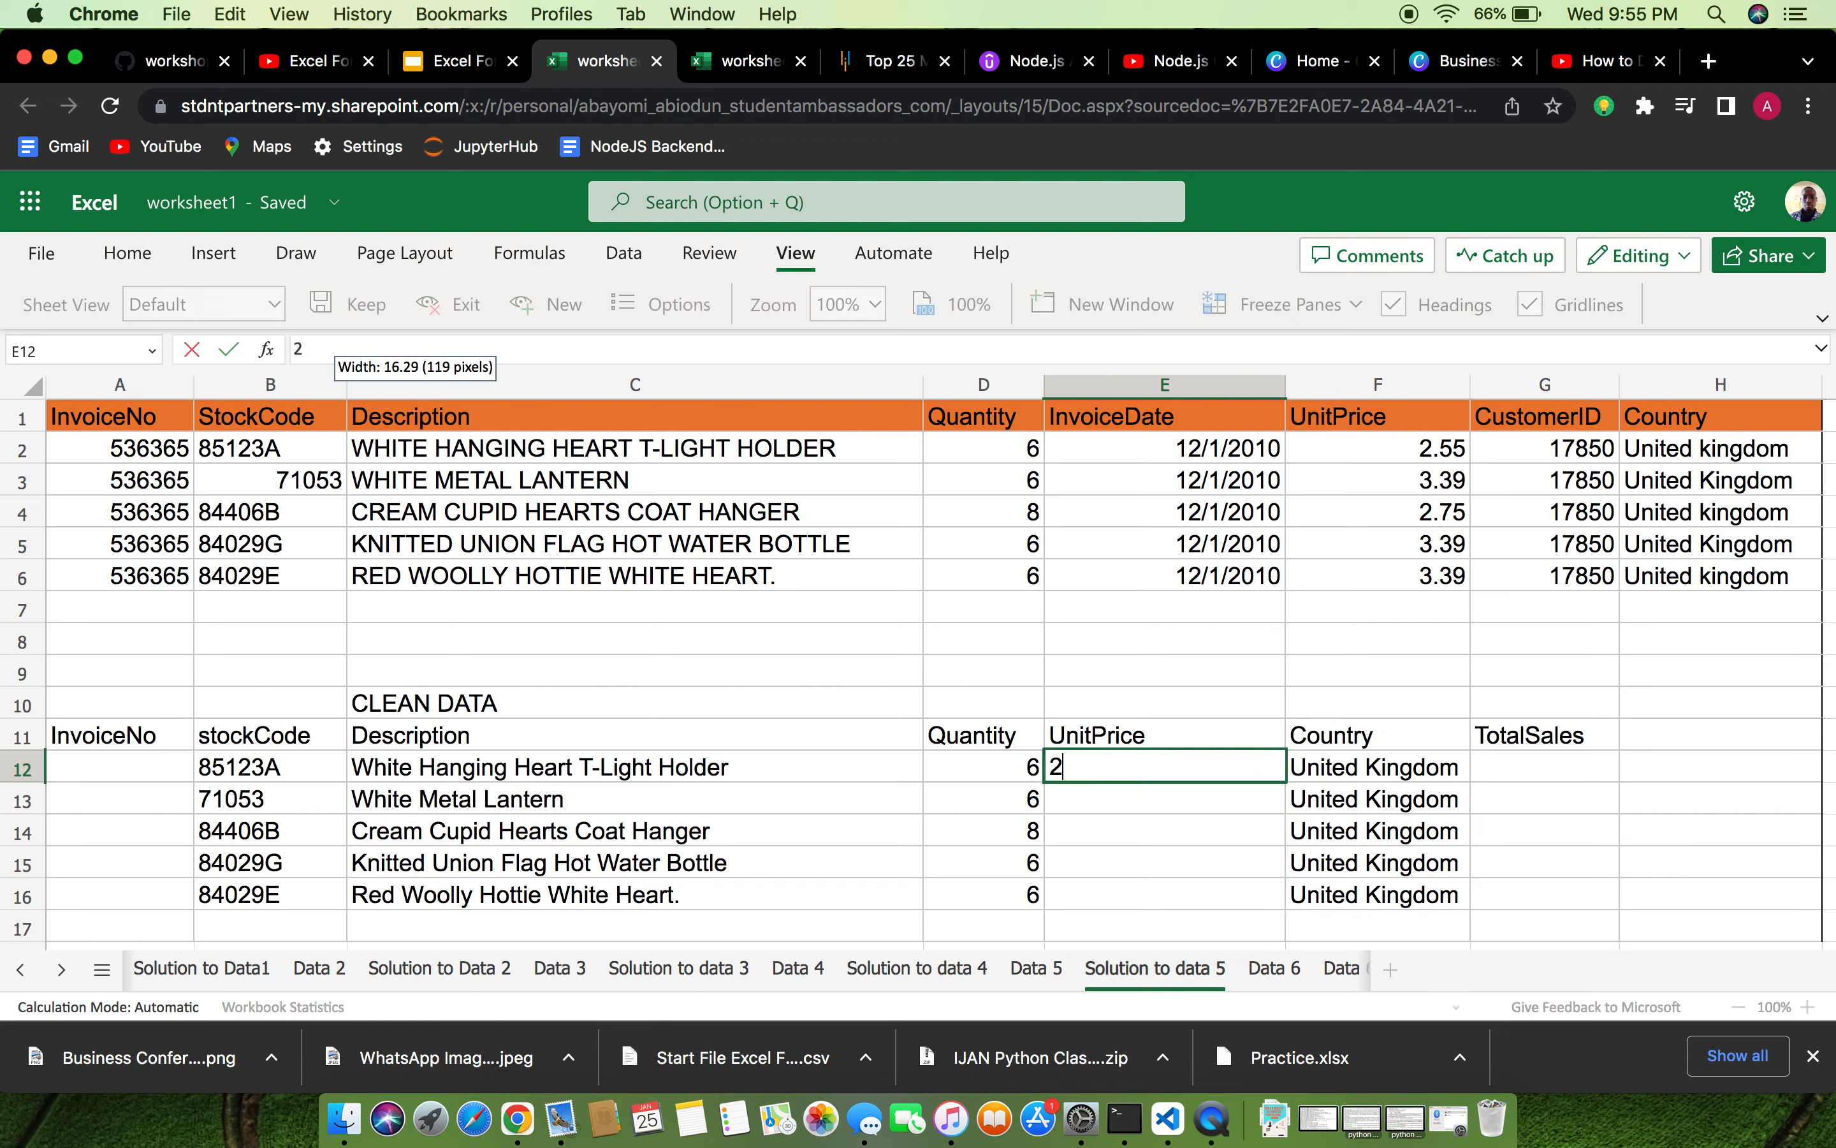
text(.55)
key(Return)
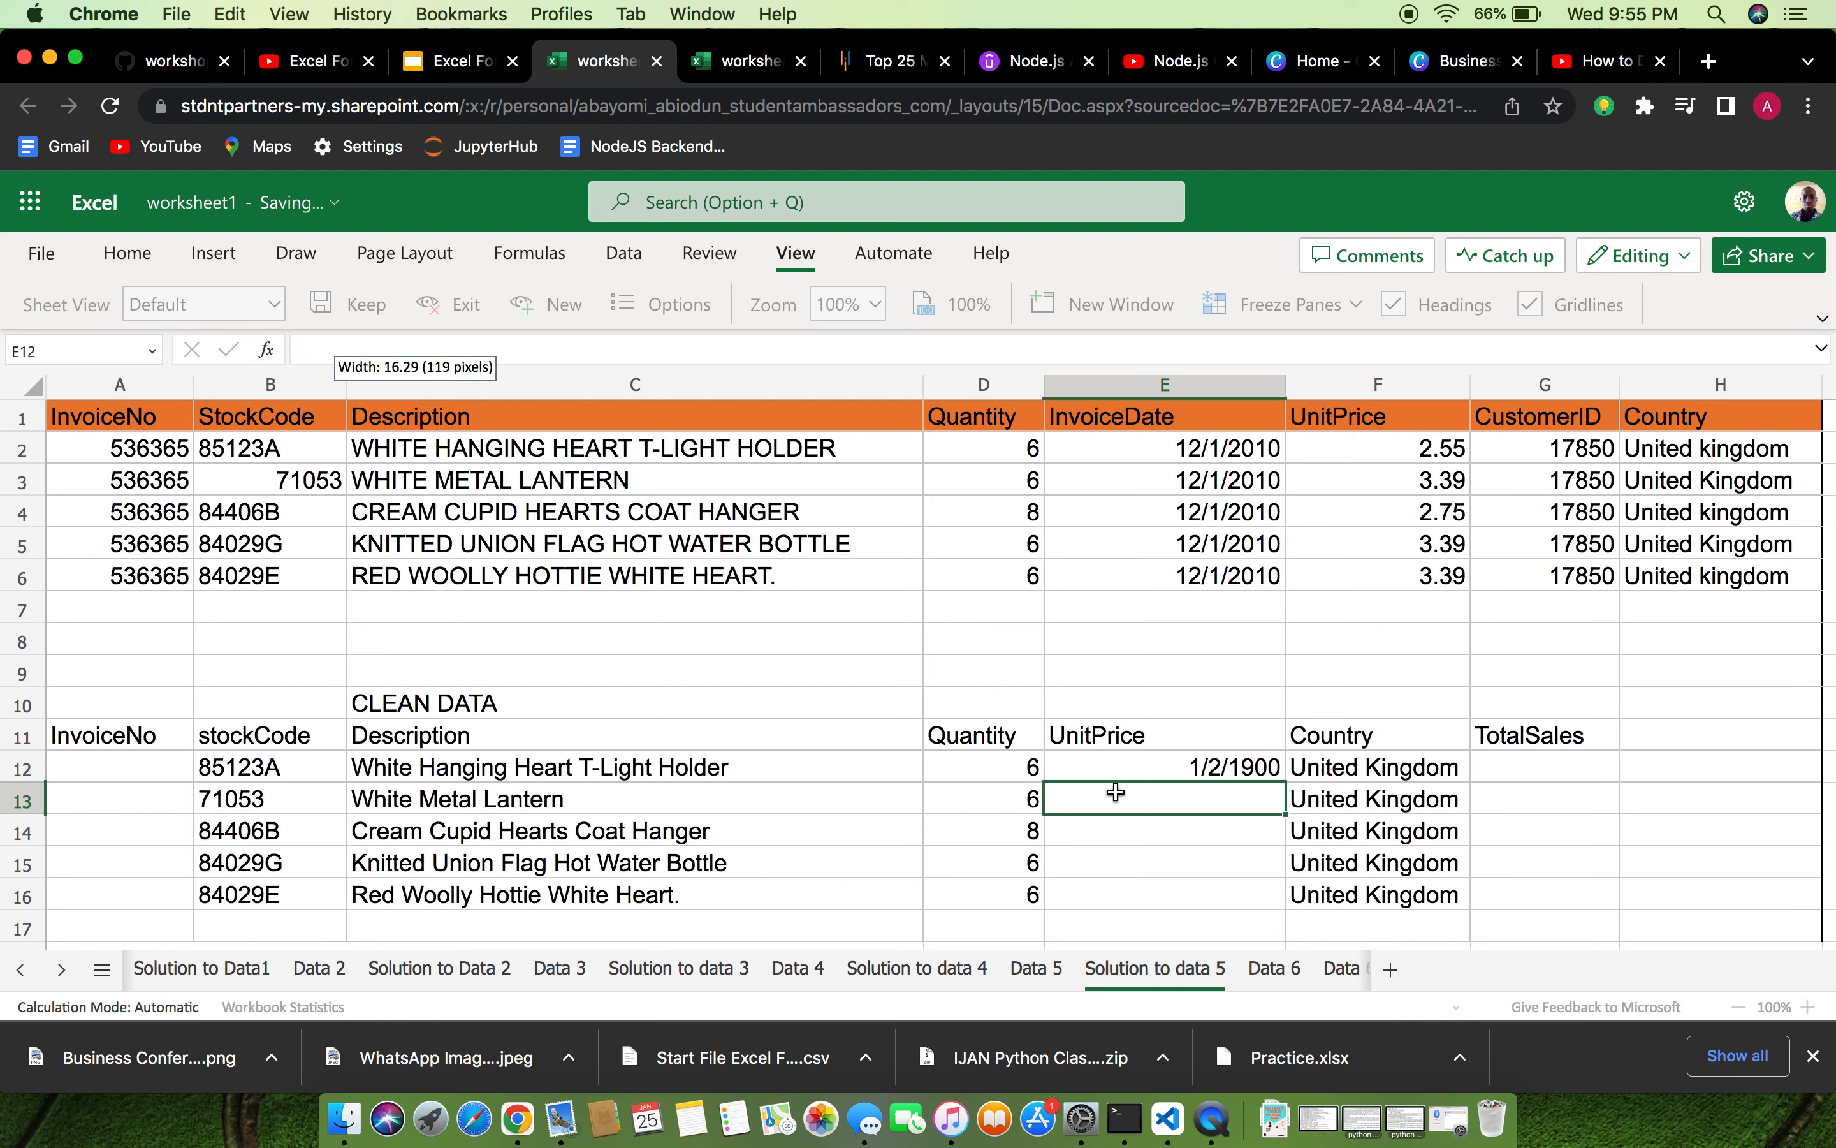
text(3.)
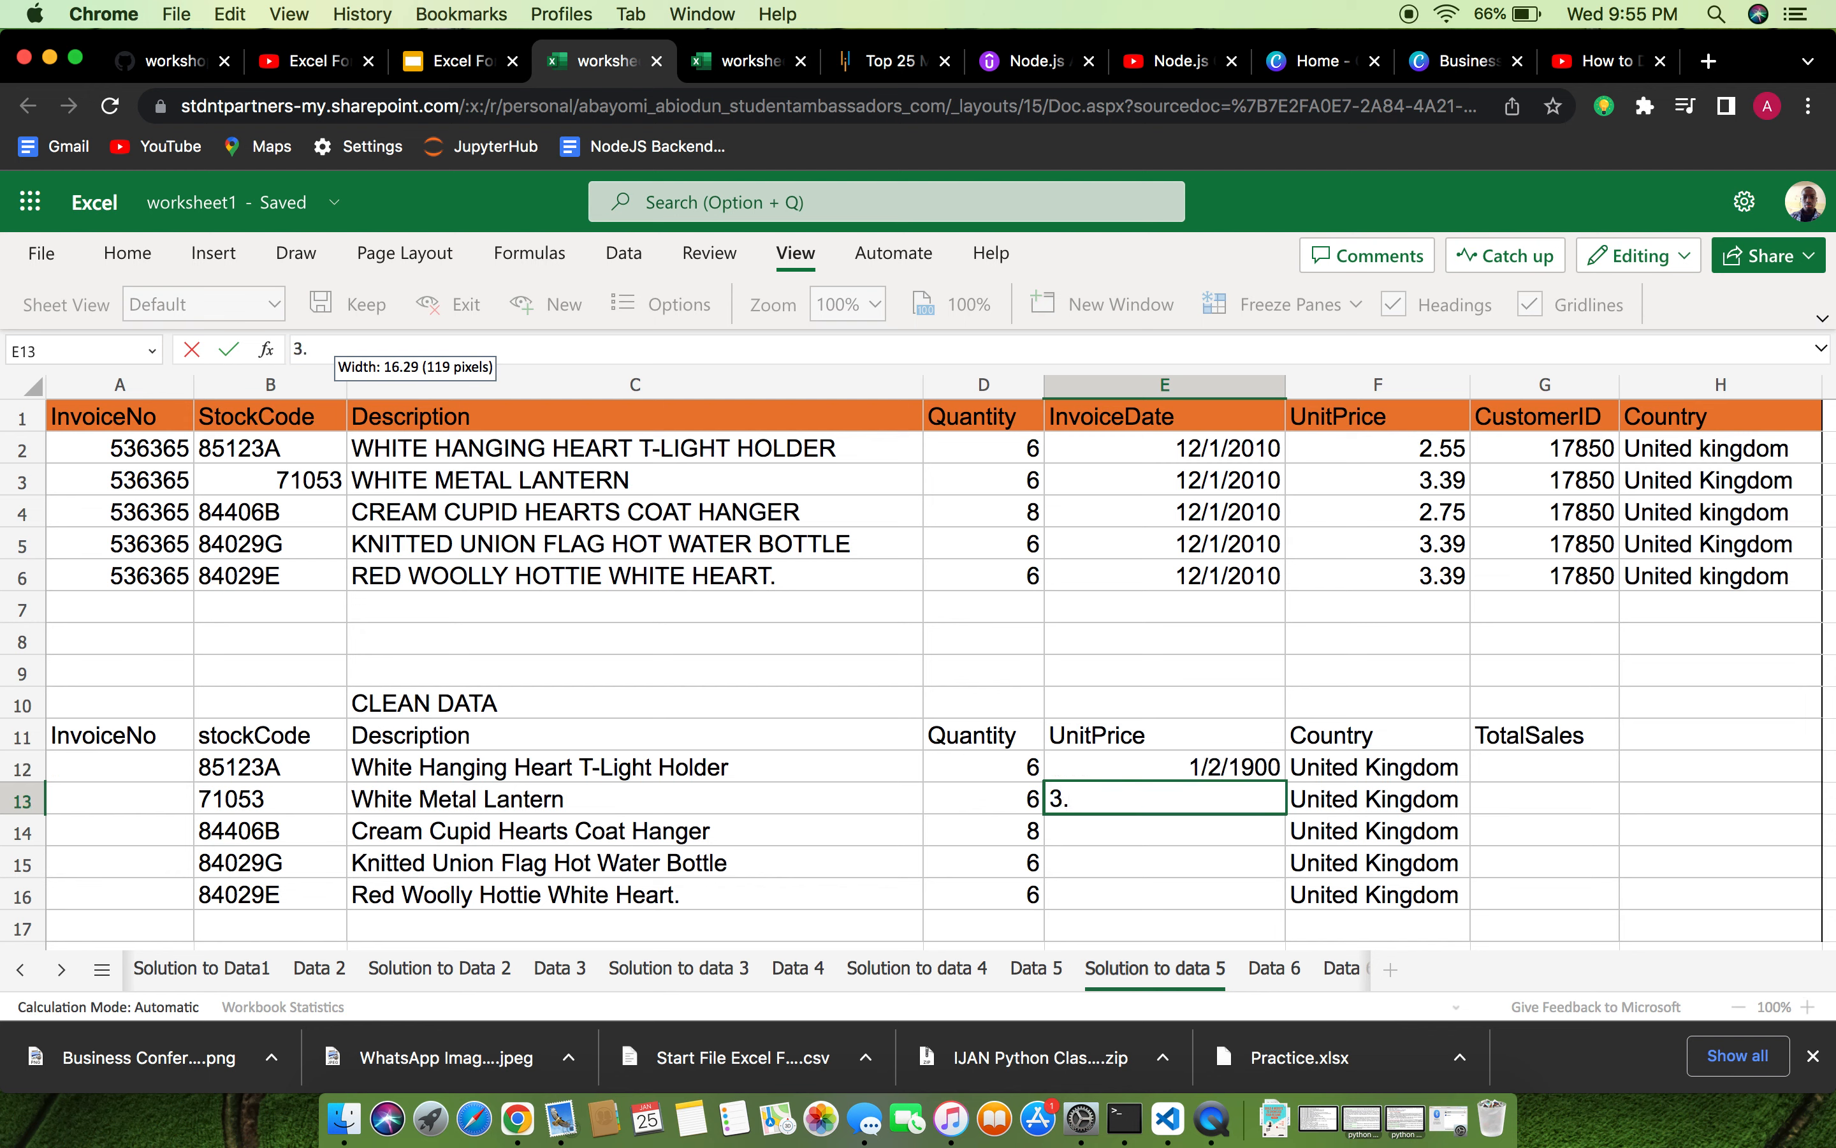
text(39)
click(1127, 850)
click(1138, 832)
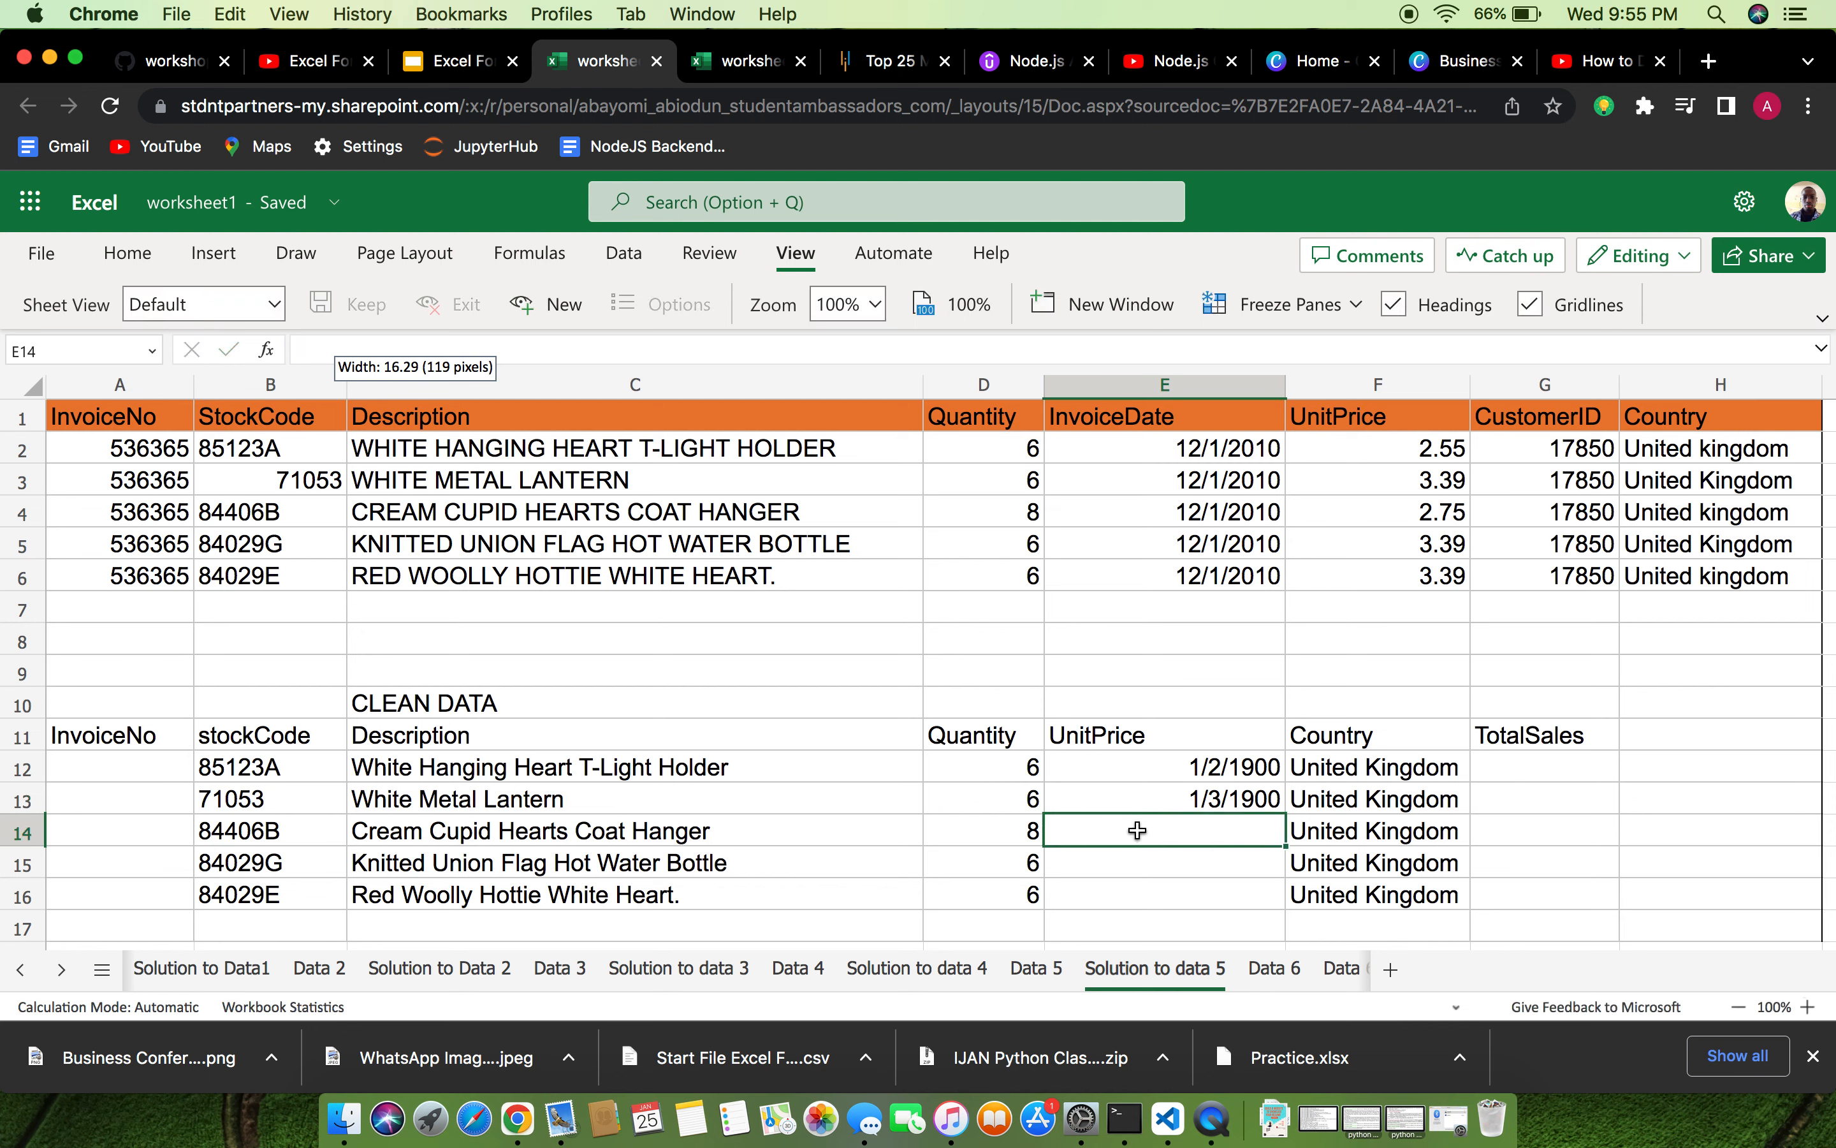
Inspect the UnitPrice entries in E12 and E13 and erase both.
click(1186, 800)
click(1230, 765)
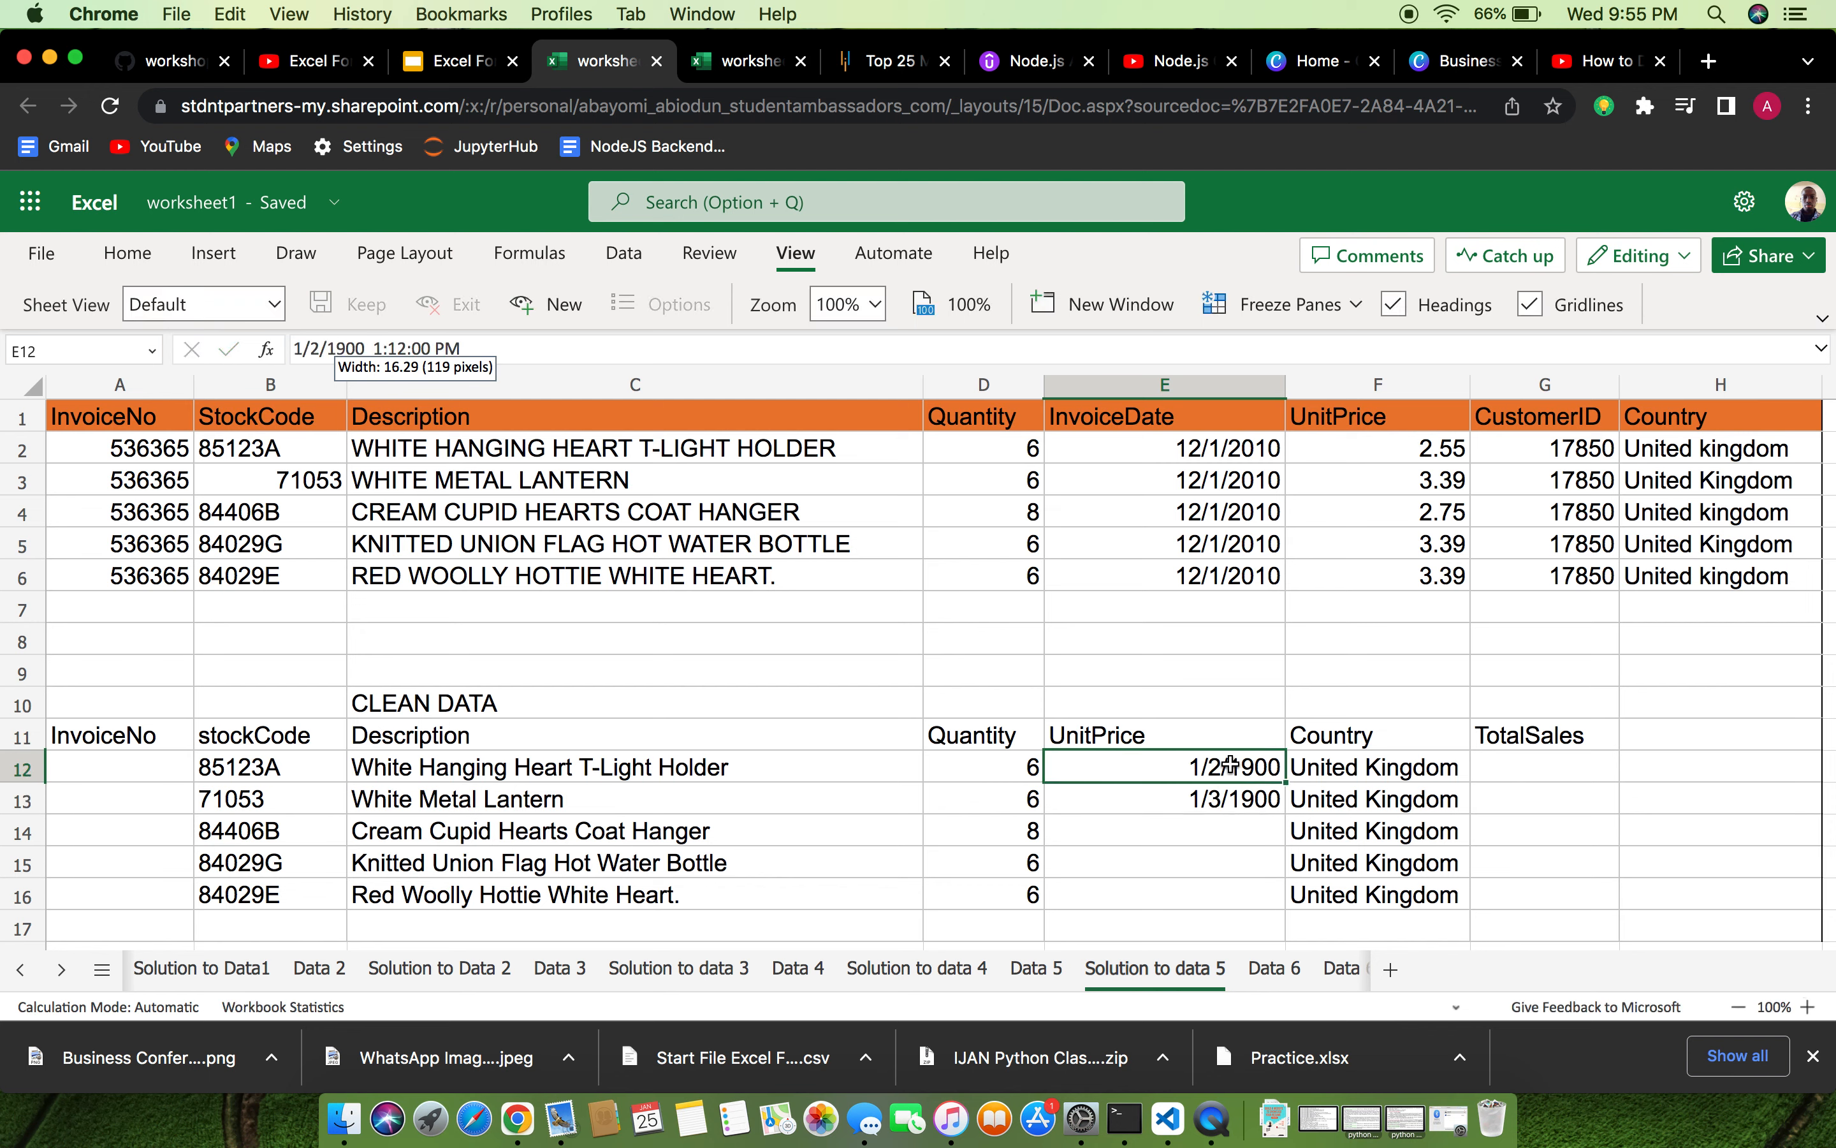
click(494, 347)
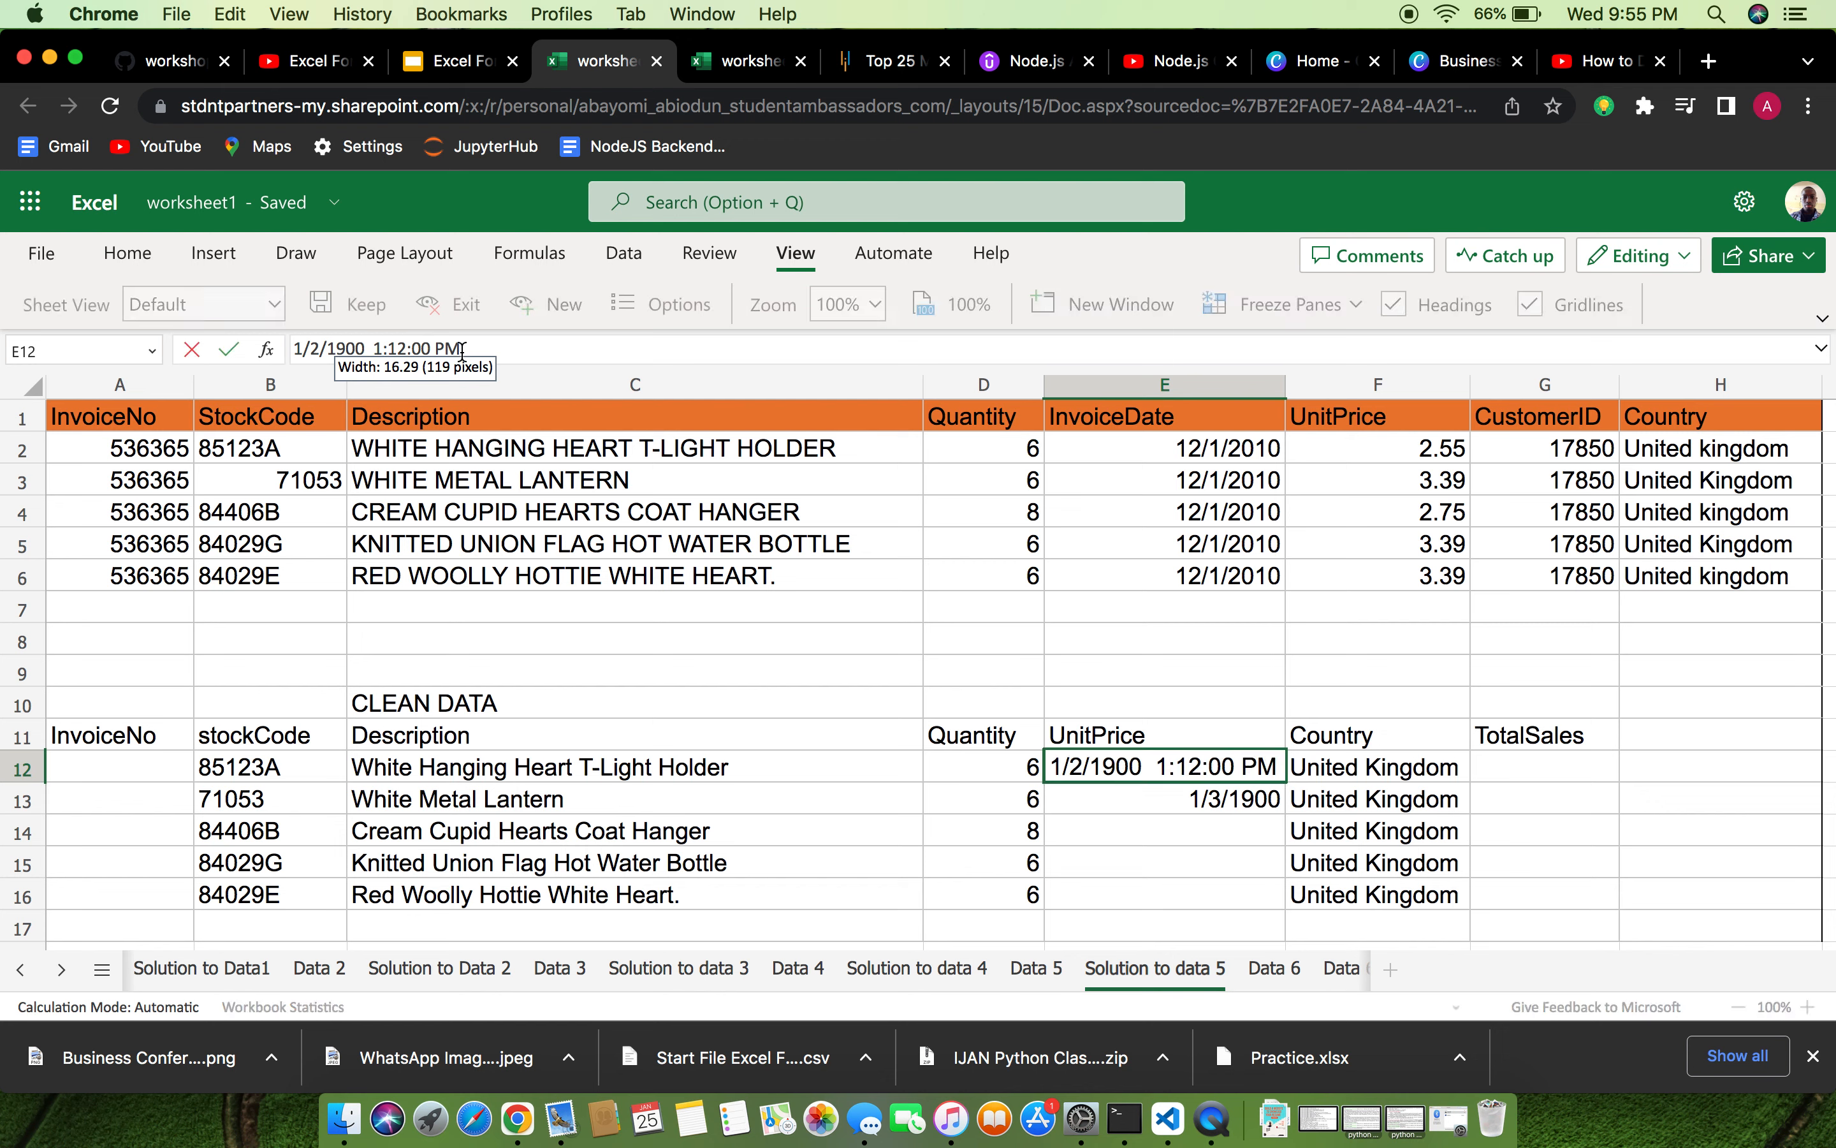
double_click(1227, 769)
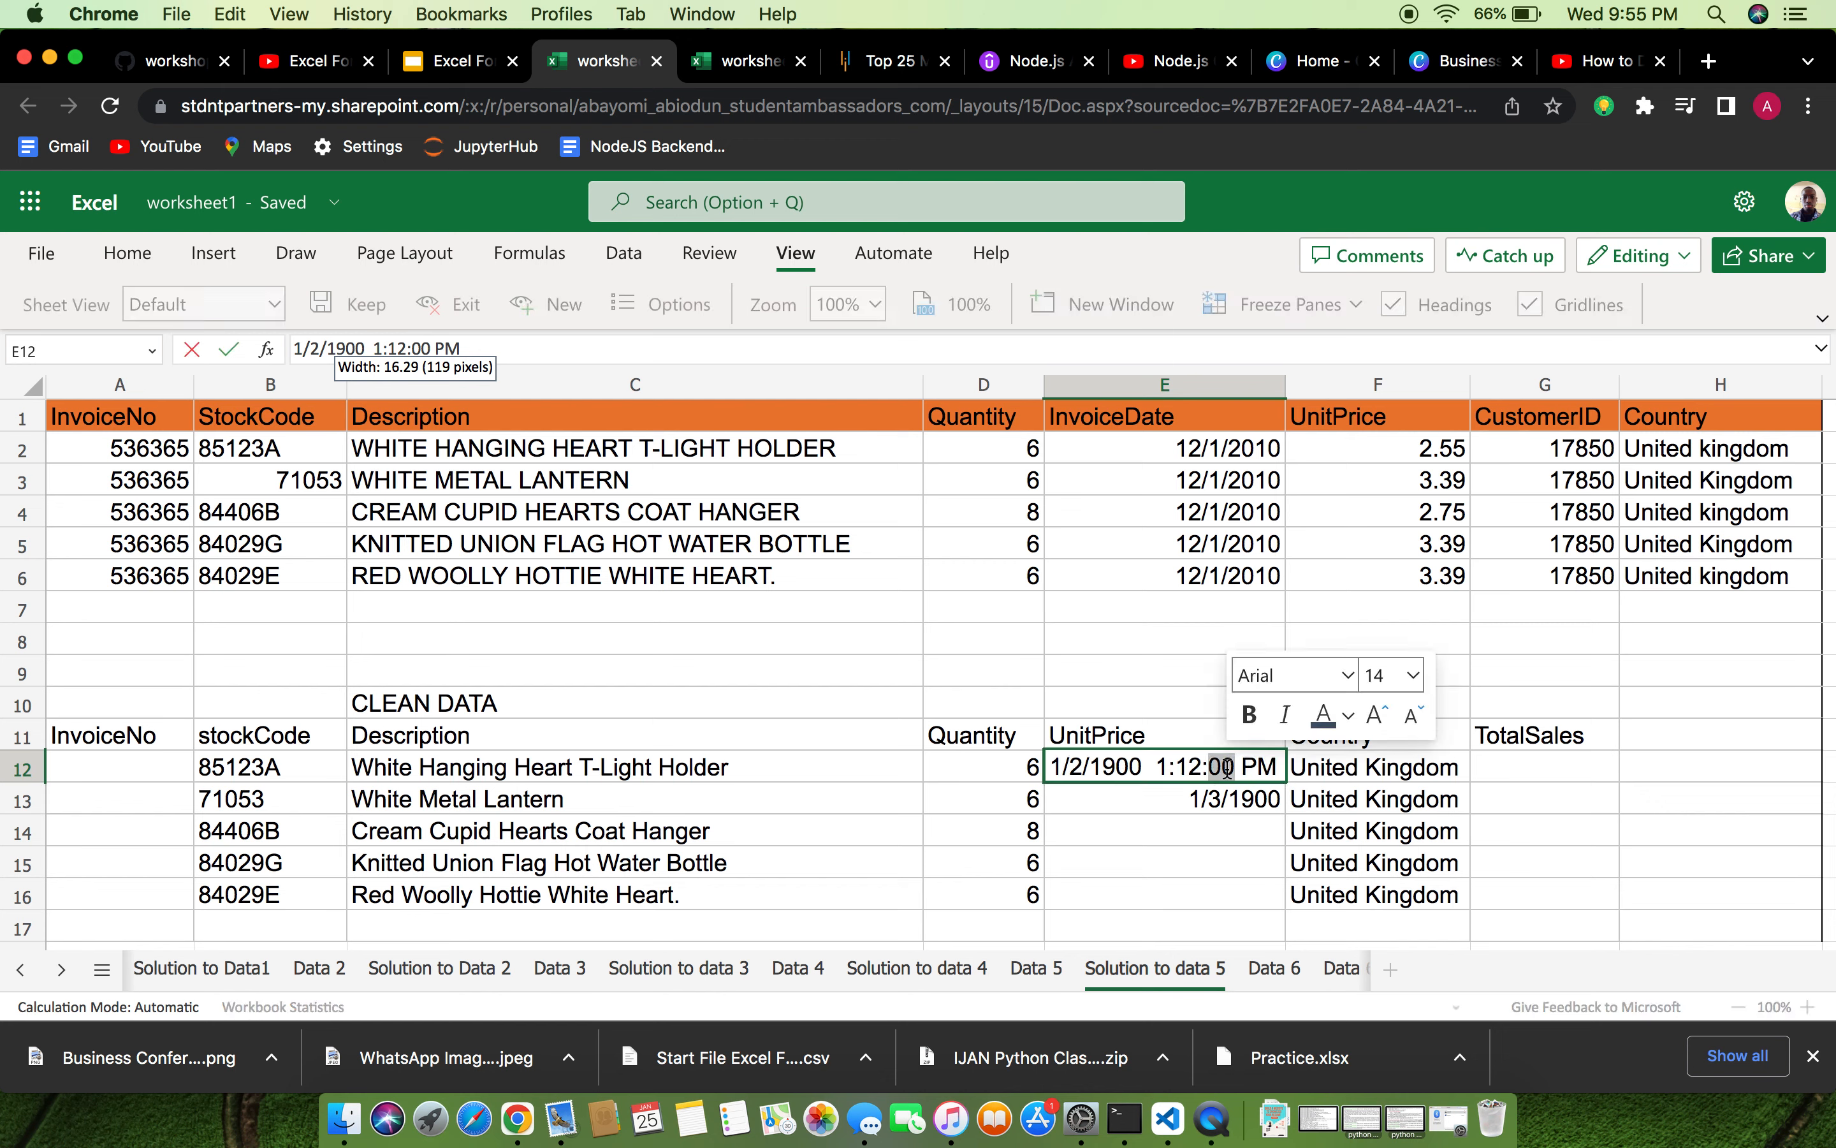
click(1192, 734)
double_click(1217, 769)
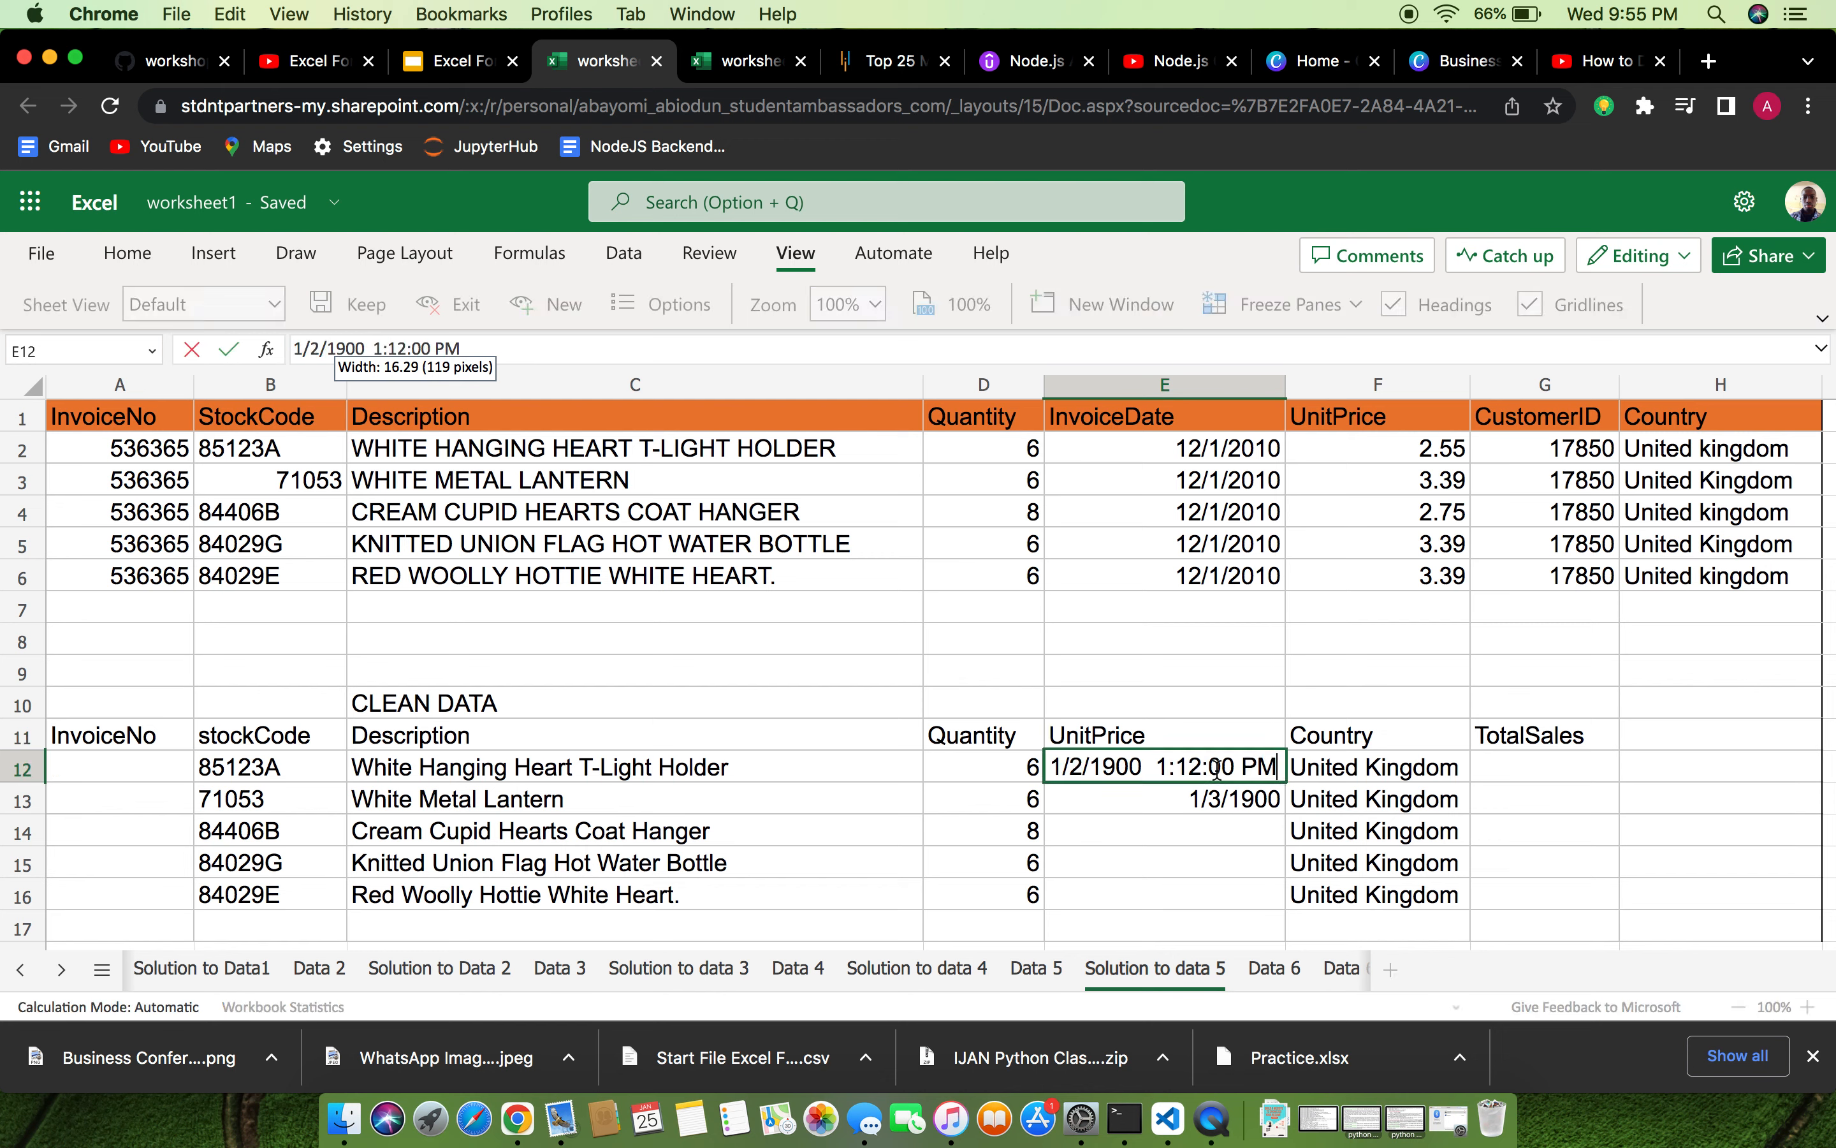
key(BackSpace)
key(BackSpace)
key(BackSpace)
key(BackSpace)
key(BackSpace)
key(BackSpace)
key(BackSpace)
key(BackSpace)
key(BackSpace)
key(BackSpace)
key(BackSpace)
key(BackSpace)
key(BackSpace)
key(BackSpace)
key(BackSpace)
key(BackSpace)
key(BackSpace)
key(BackSpace)
key(BackSpace)
key(BackSpace)
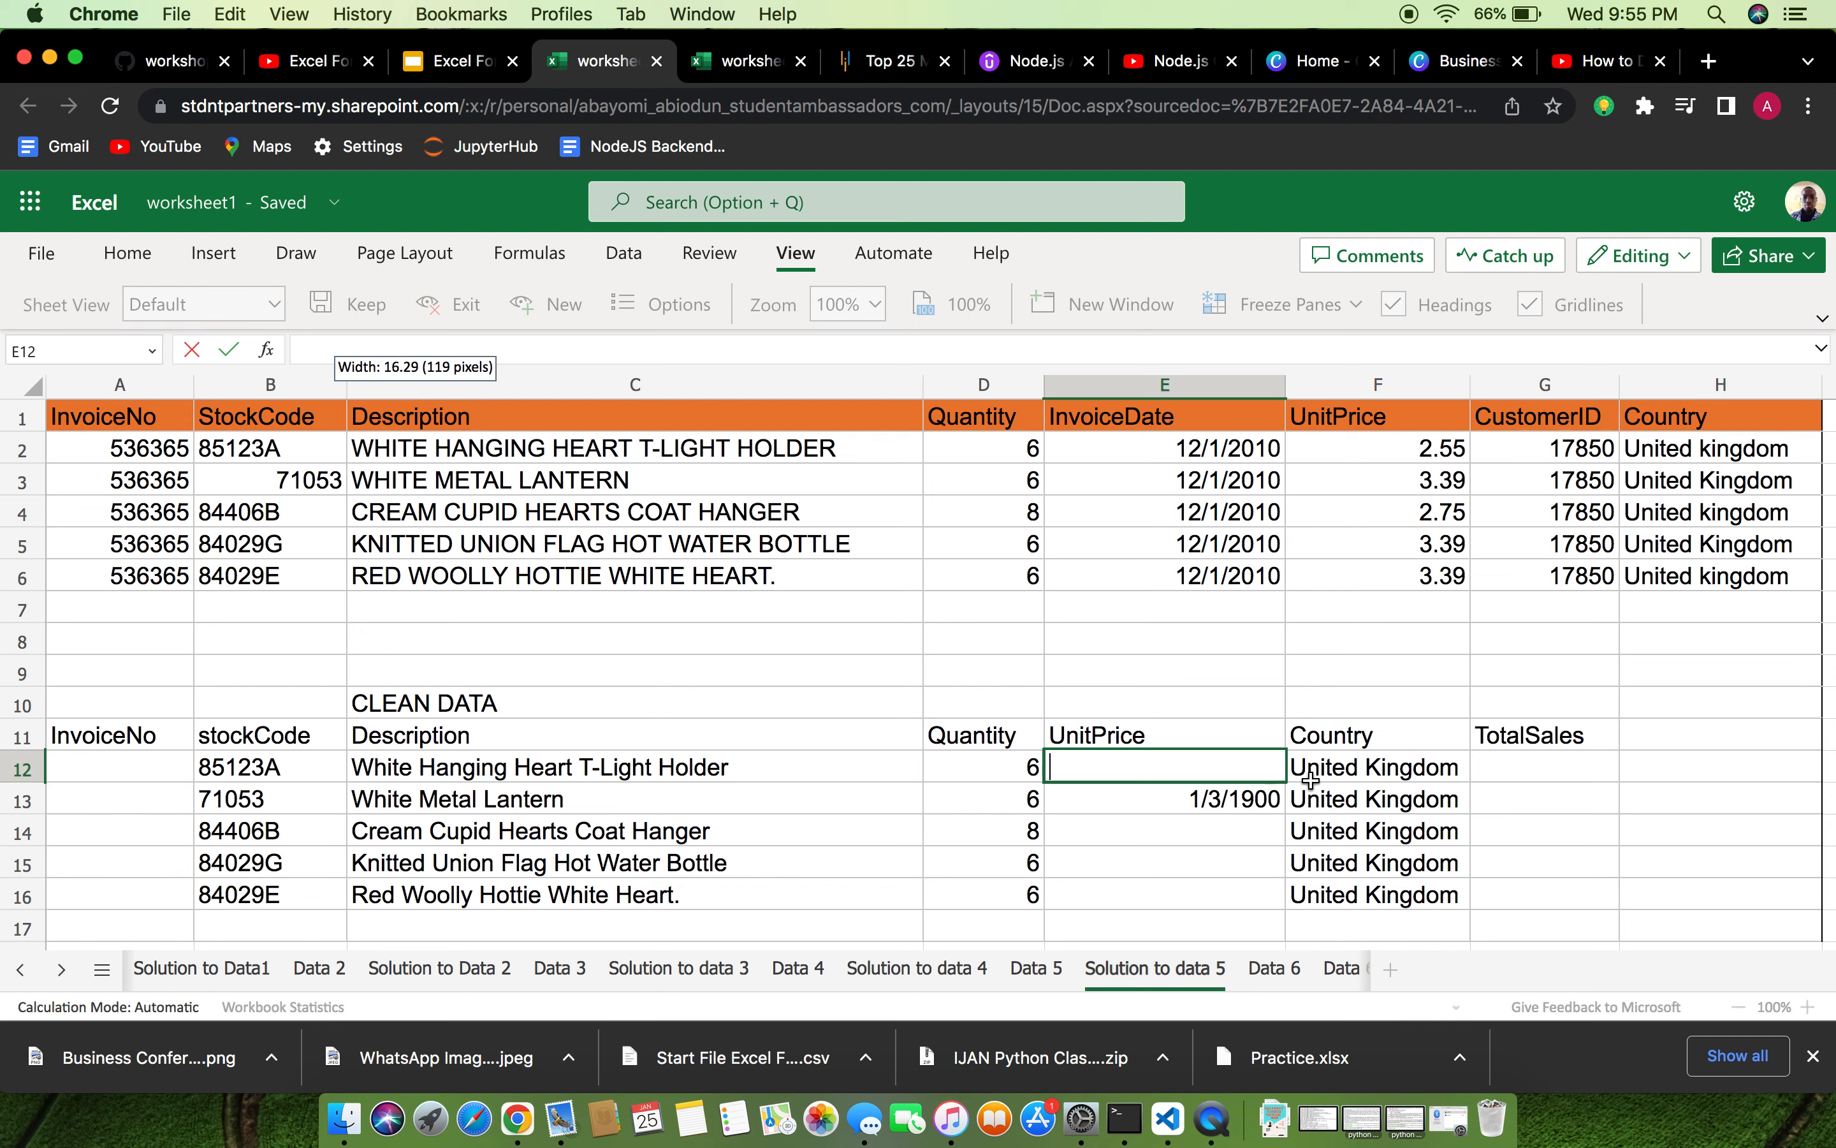
click(1233, 798)
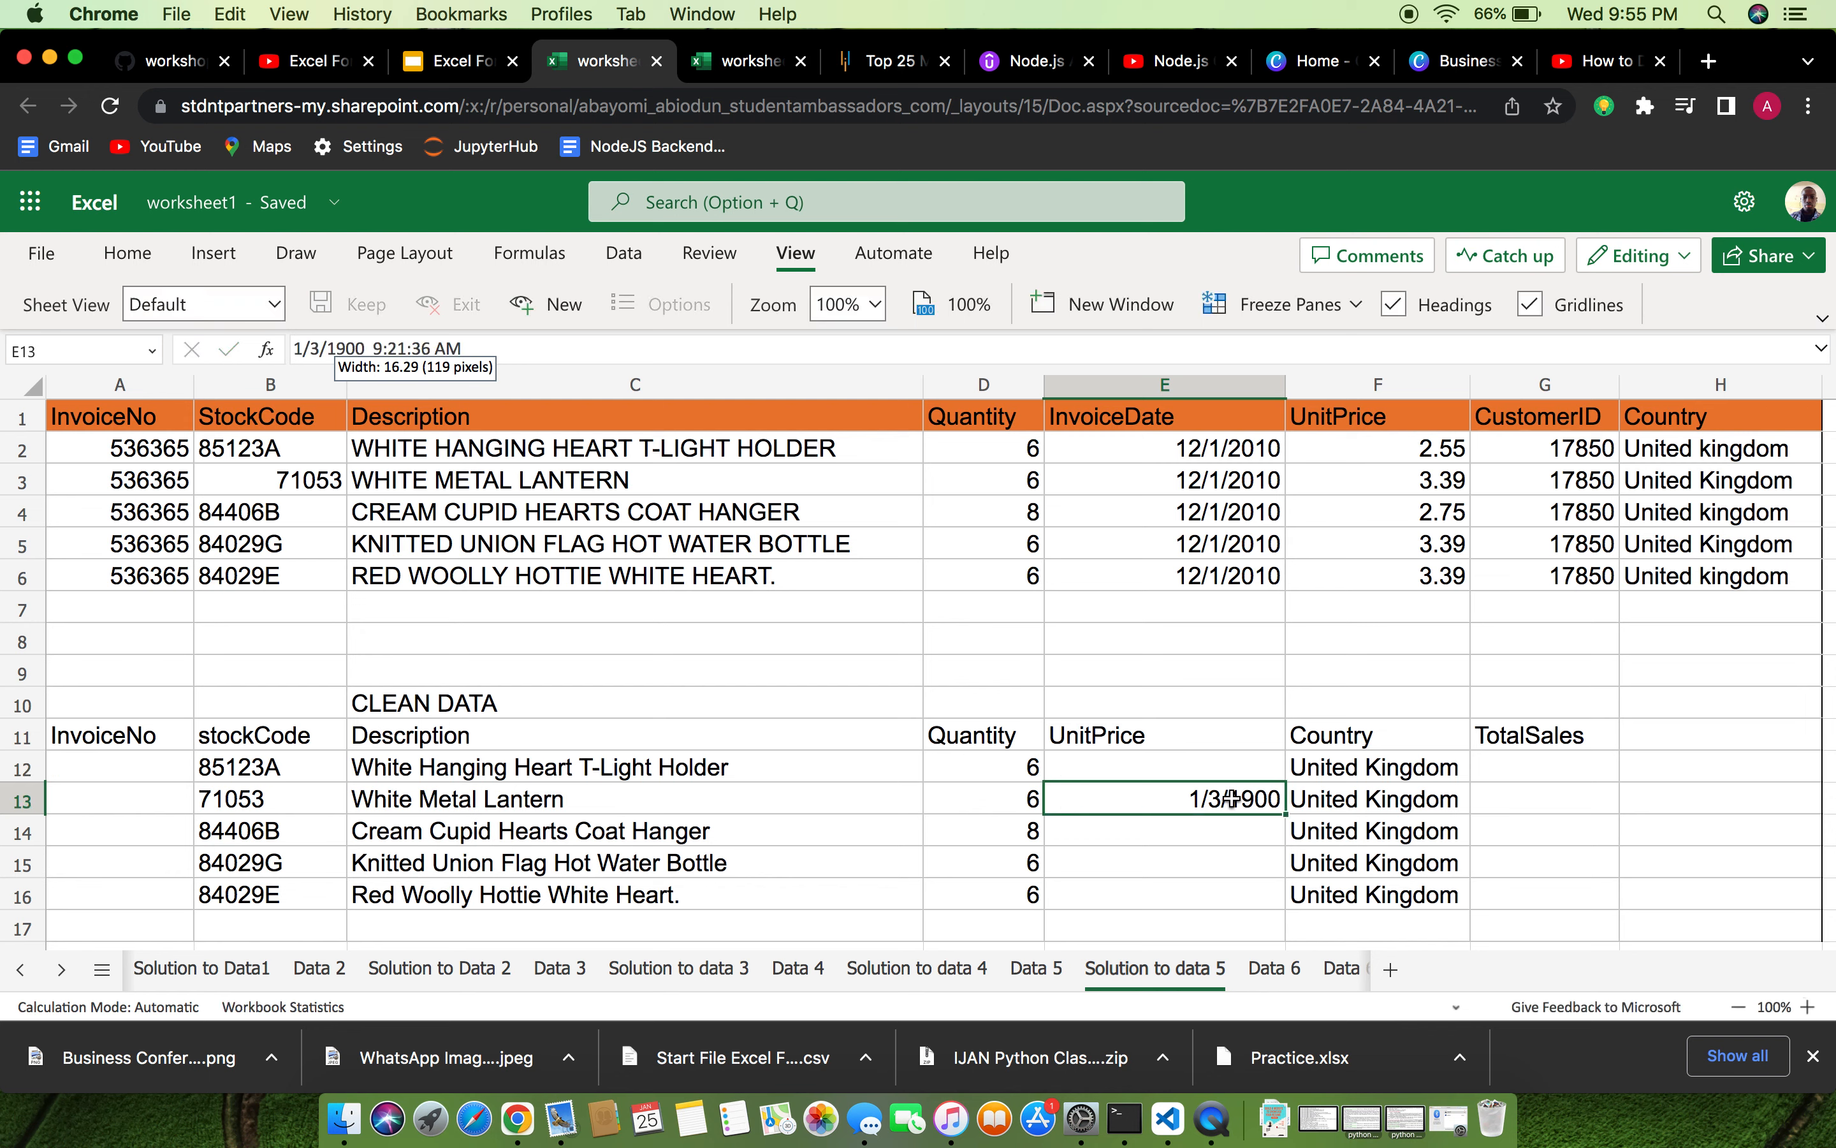
key(Delete)
Enter 2.55 again as the first unit price in cell E12 of the clean table.
click(1256, 760)
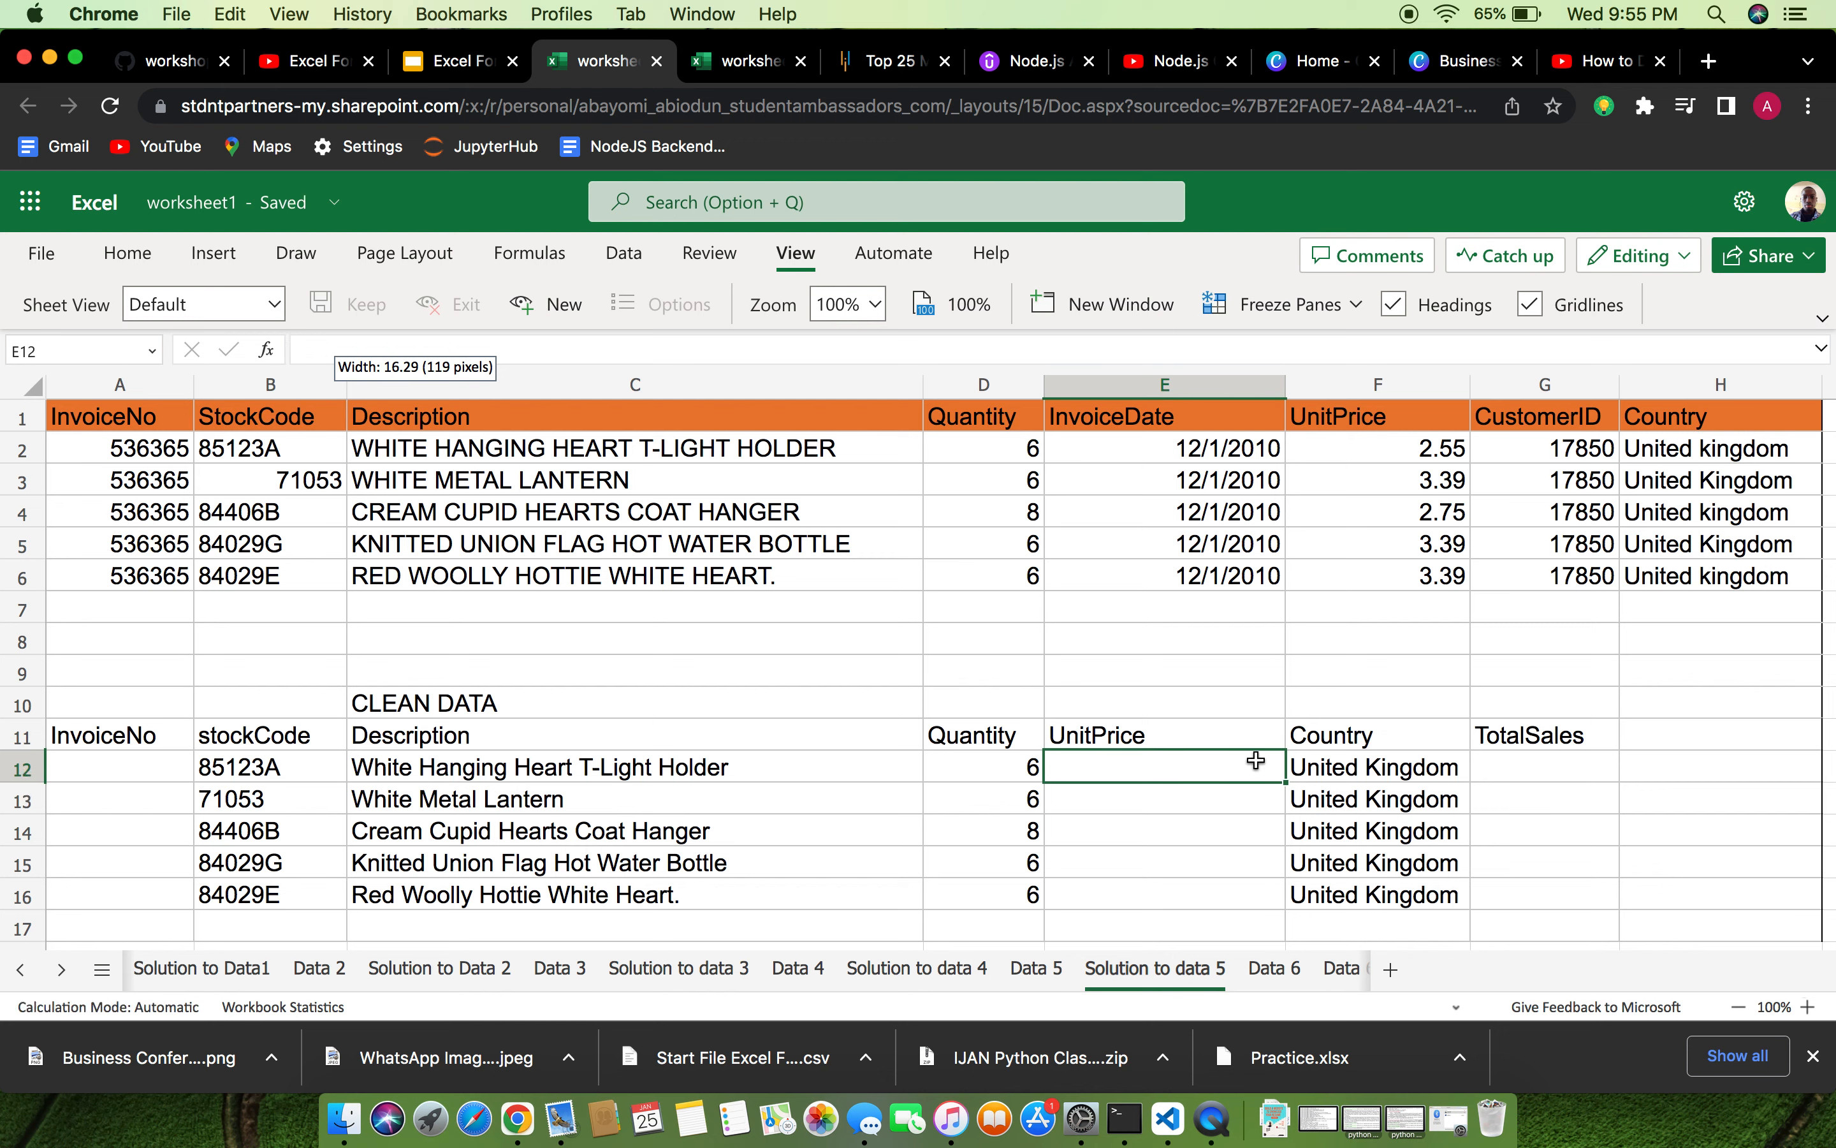
text(1)
key(BackSpace)
text(2)
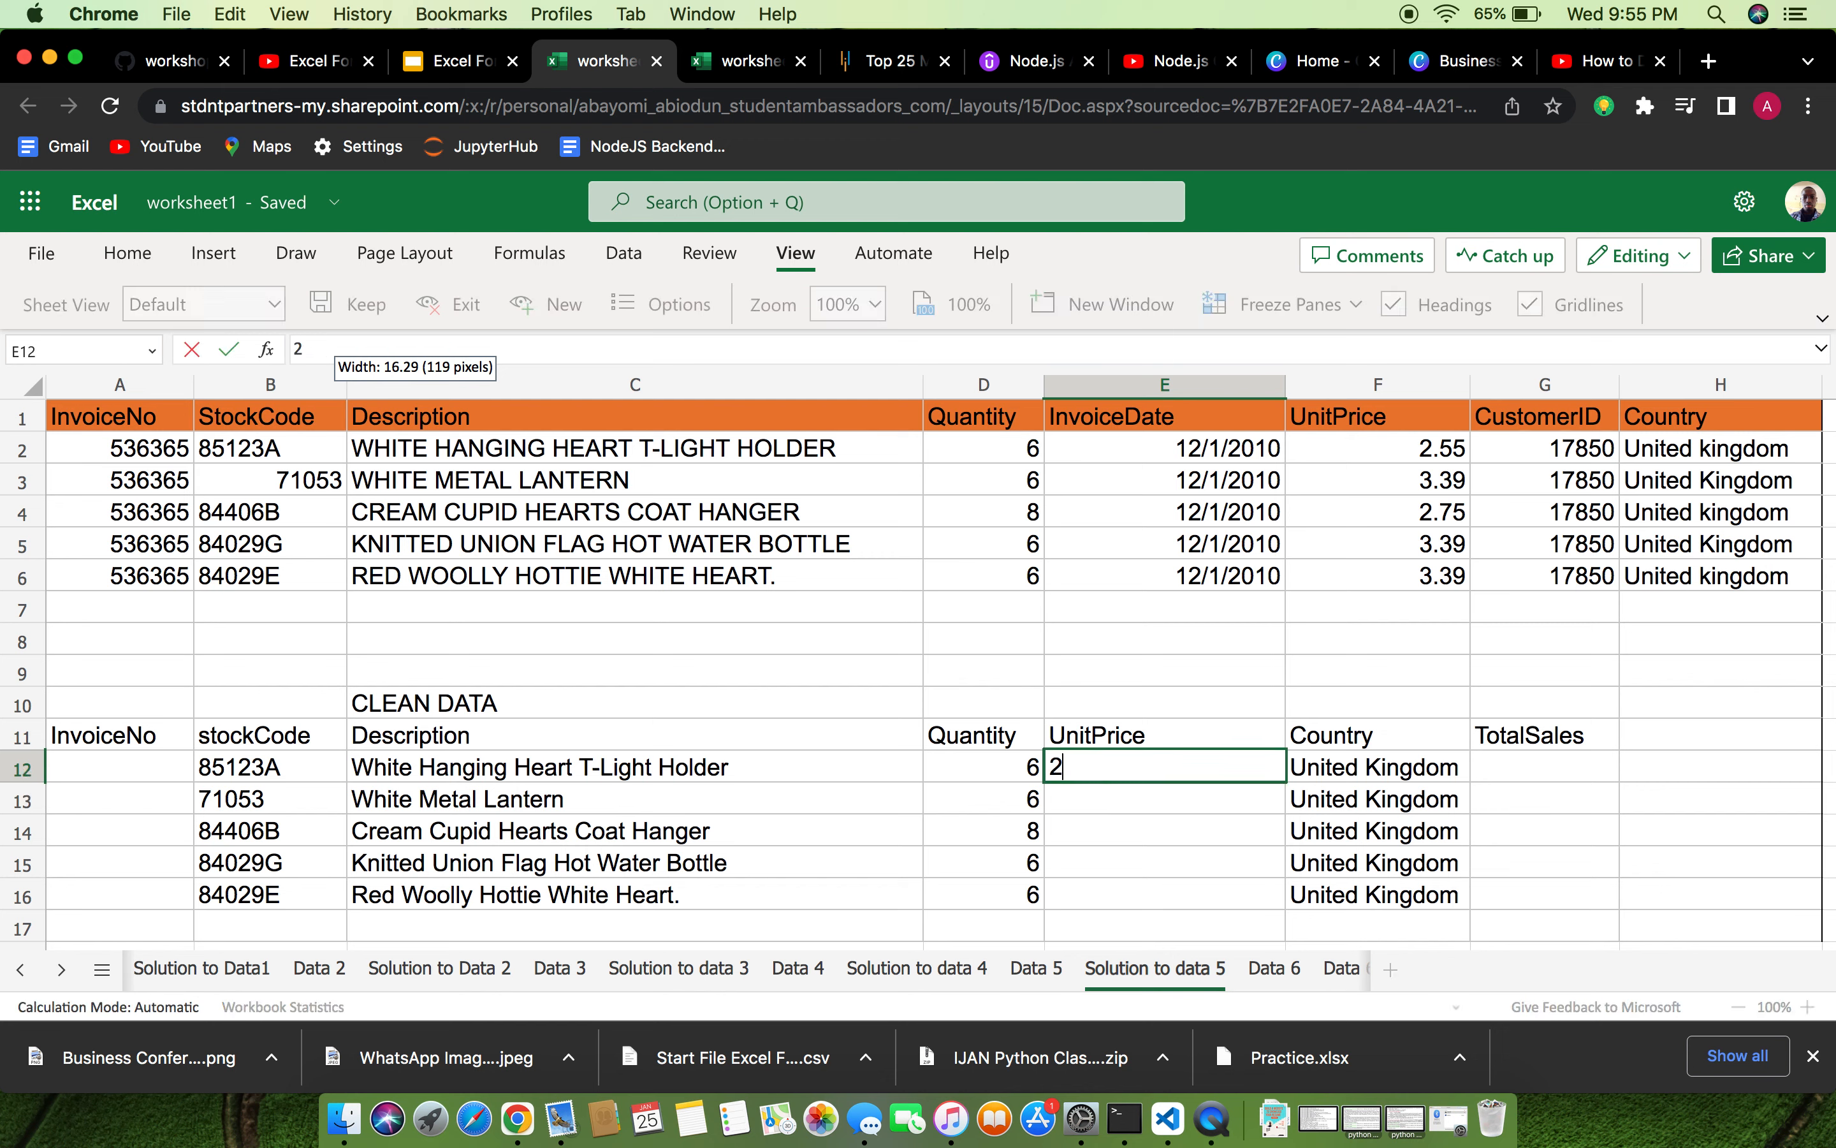
text(.33)
key(BackSpace)
key(BackSpace)
text(55)
click(1266, 792)
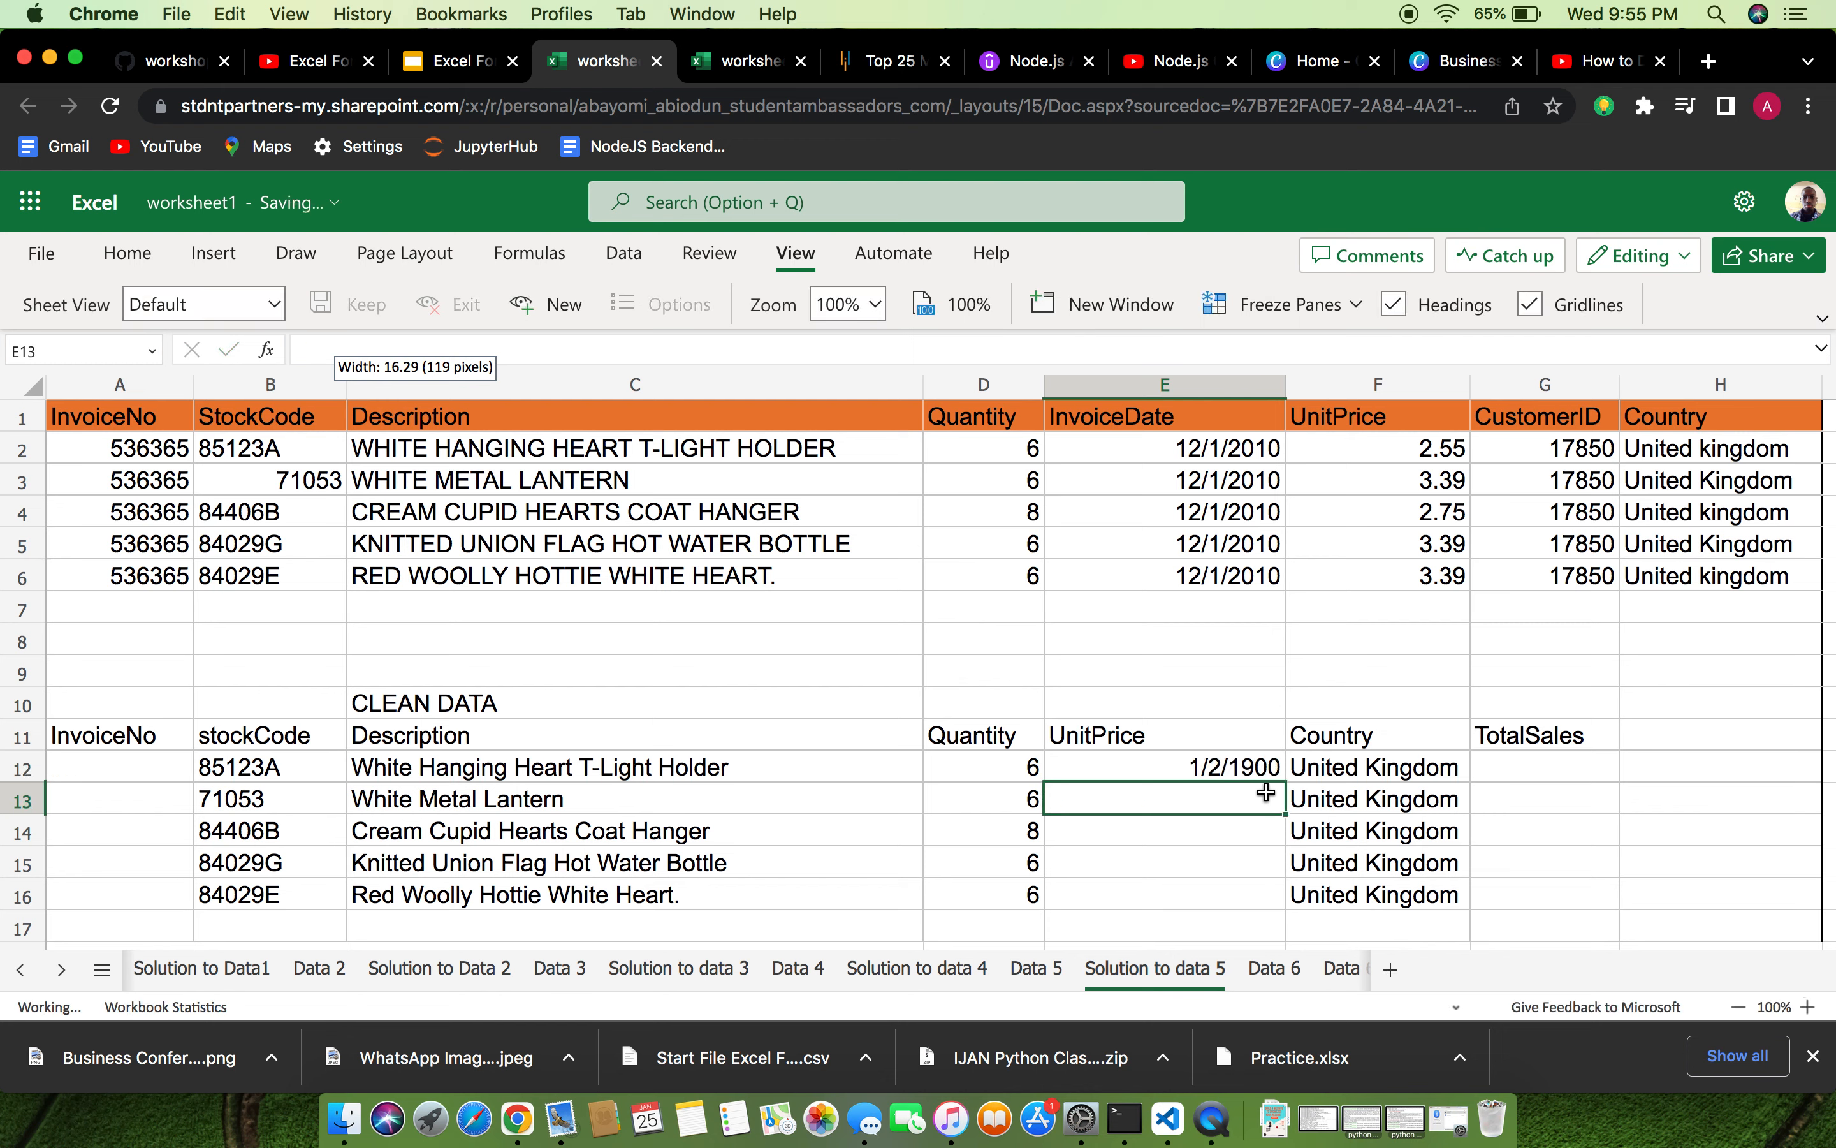
Erase the date-like entry from cell E12 of the clean UnitPrice column.
click(1245, 764)
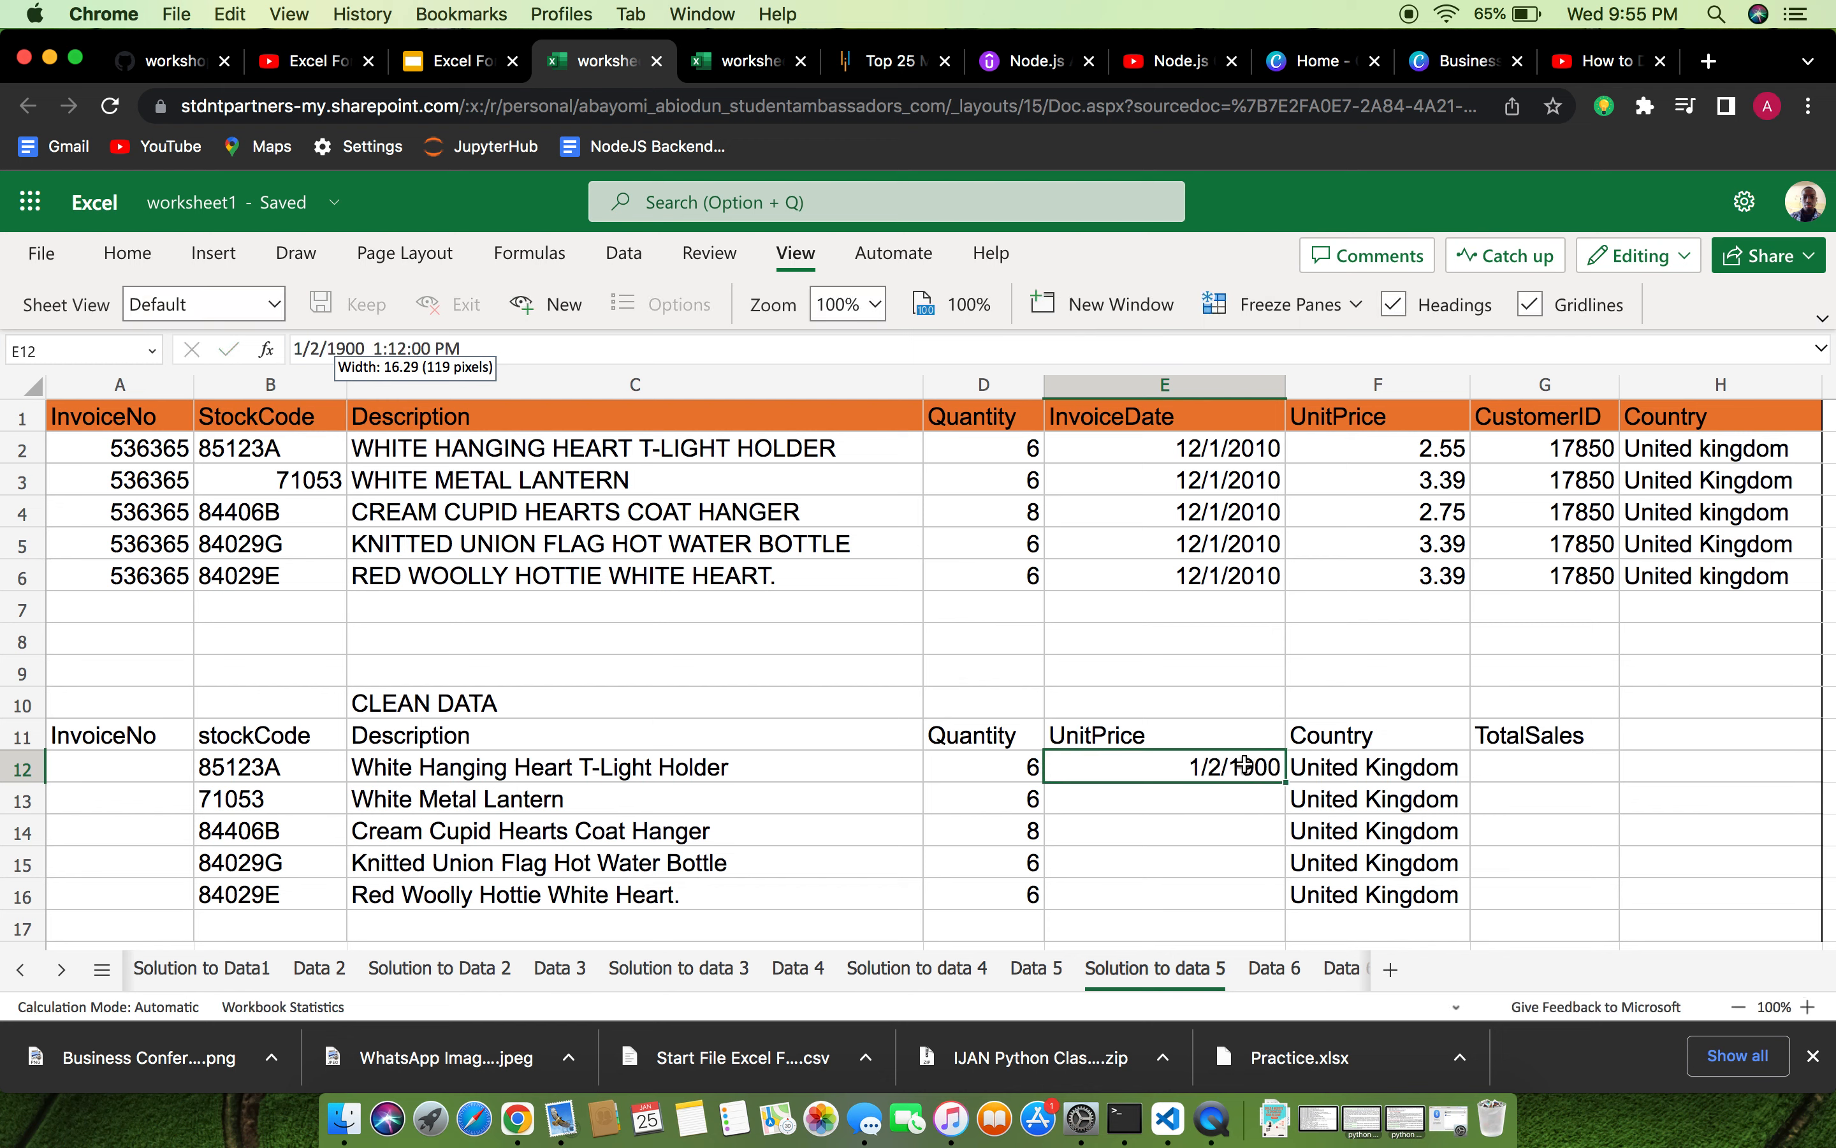
triple_click(1245, 765)
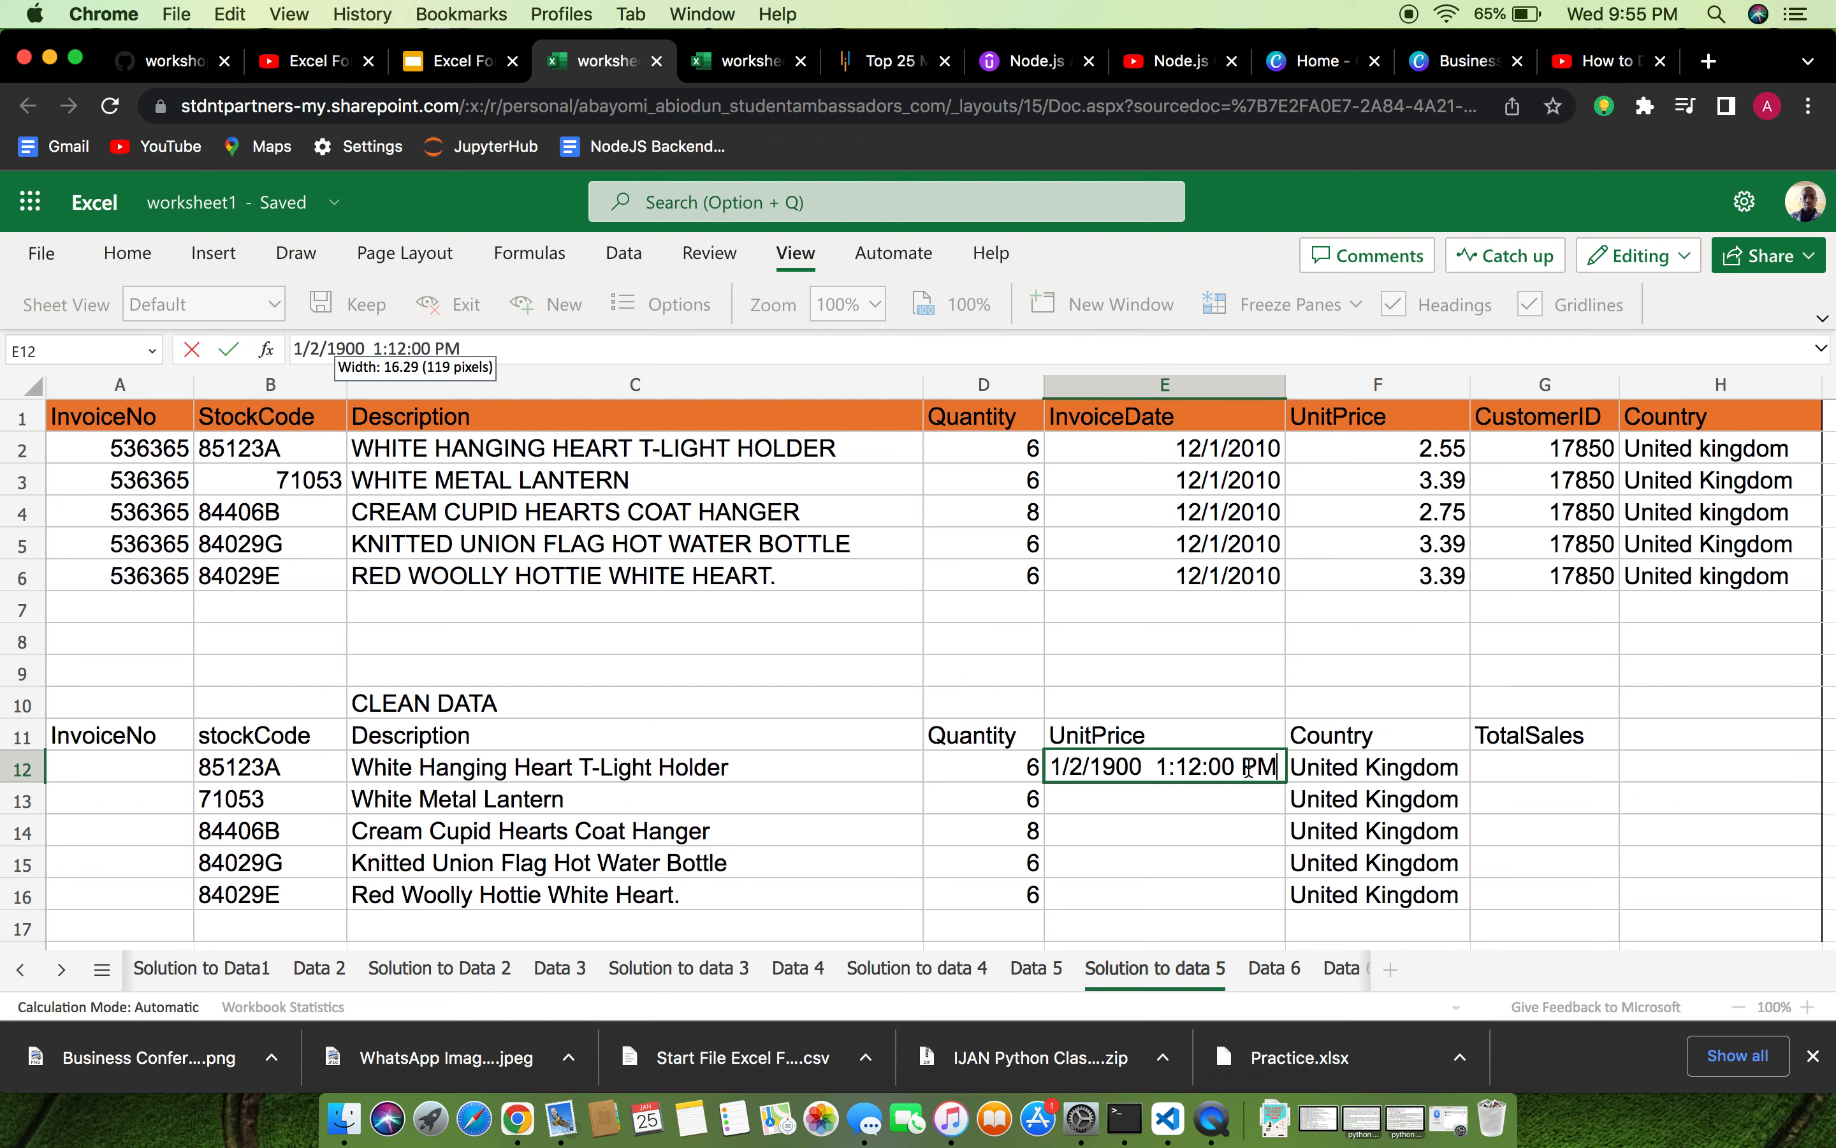
click(1278, 772)
key(BackSpace)
key(BackSpace)
key(BackSpace)
key(BackSpace)
key(BackSpace)
key(BackSpace)
key(BackSpace)
key(BackSpace)
key(BackSpace)
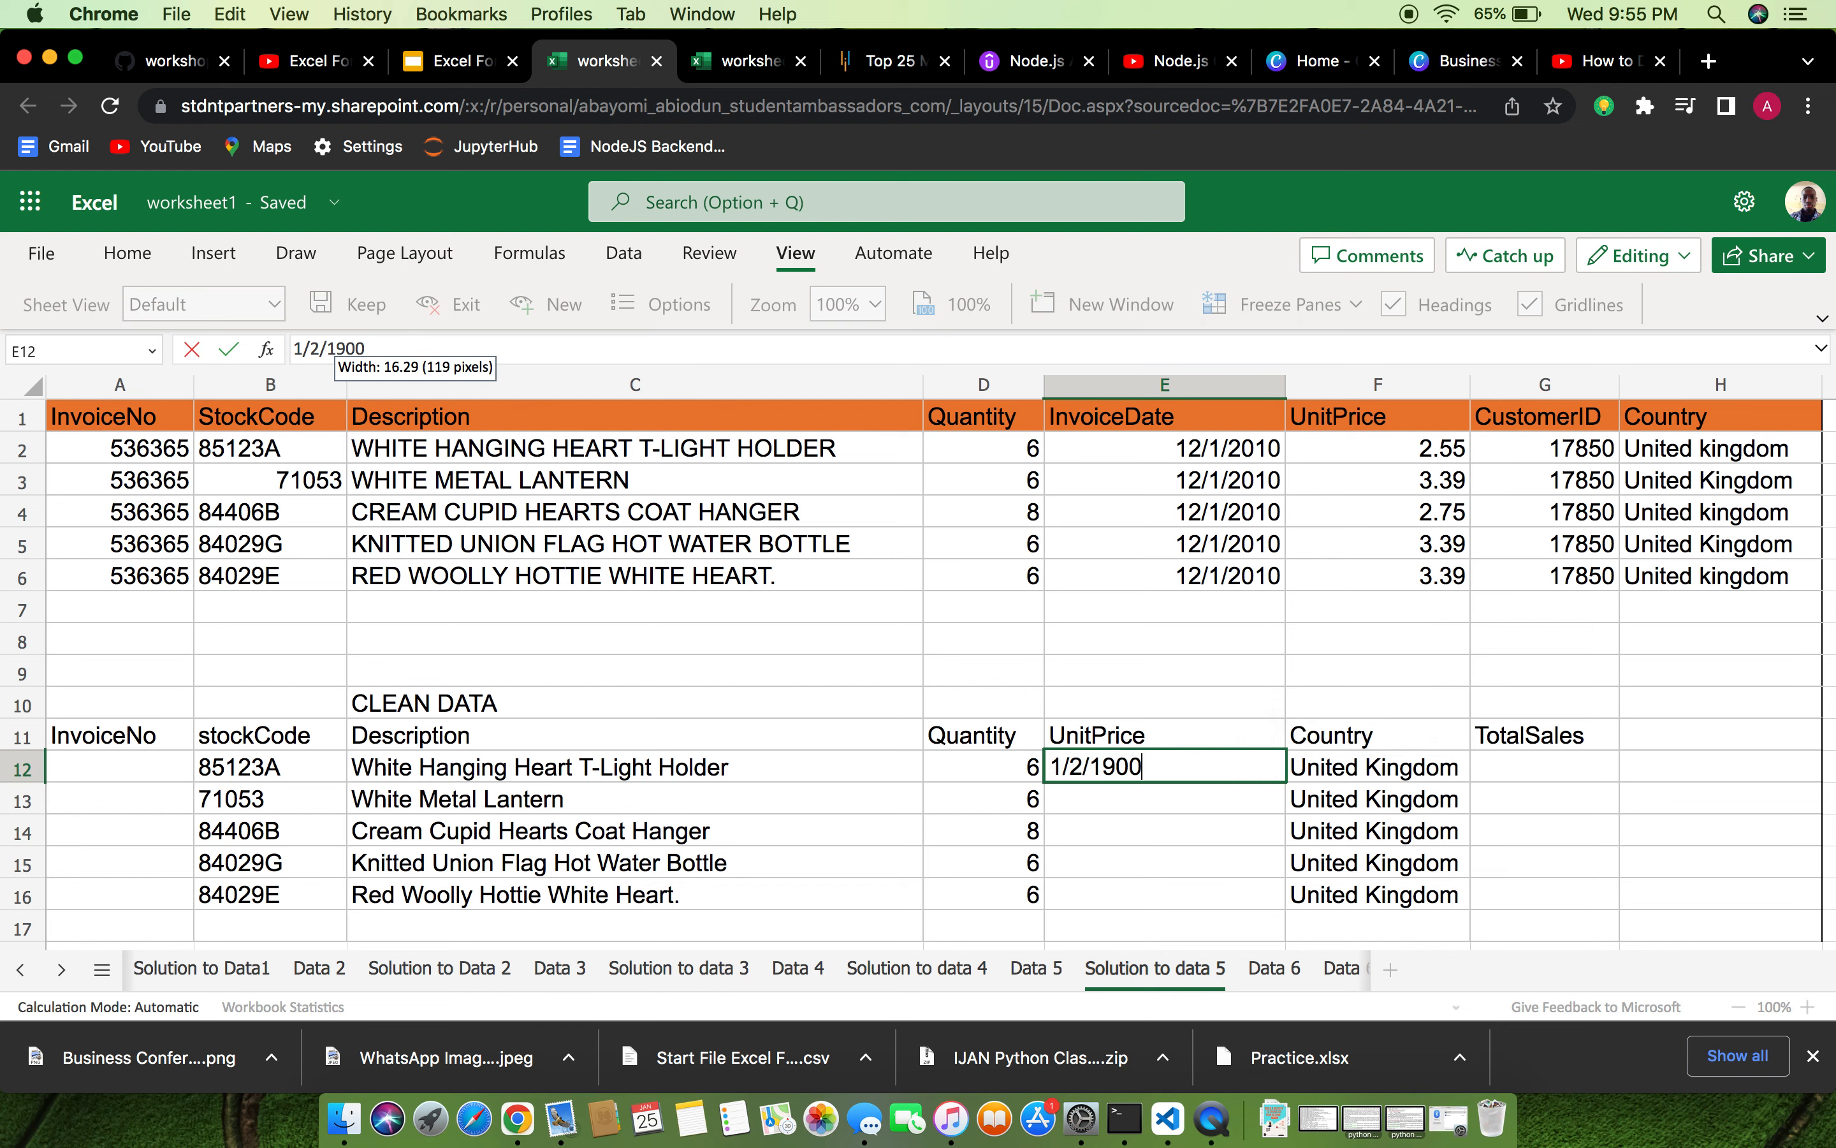
key(BackSpace)
key(BackSpace)
key(BackSpace)
key(BackSpace)
key(BackSpace)
key(BackSpace)
key(BackSpace)
key(BackSpace)
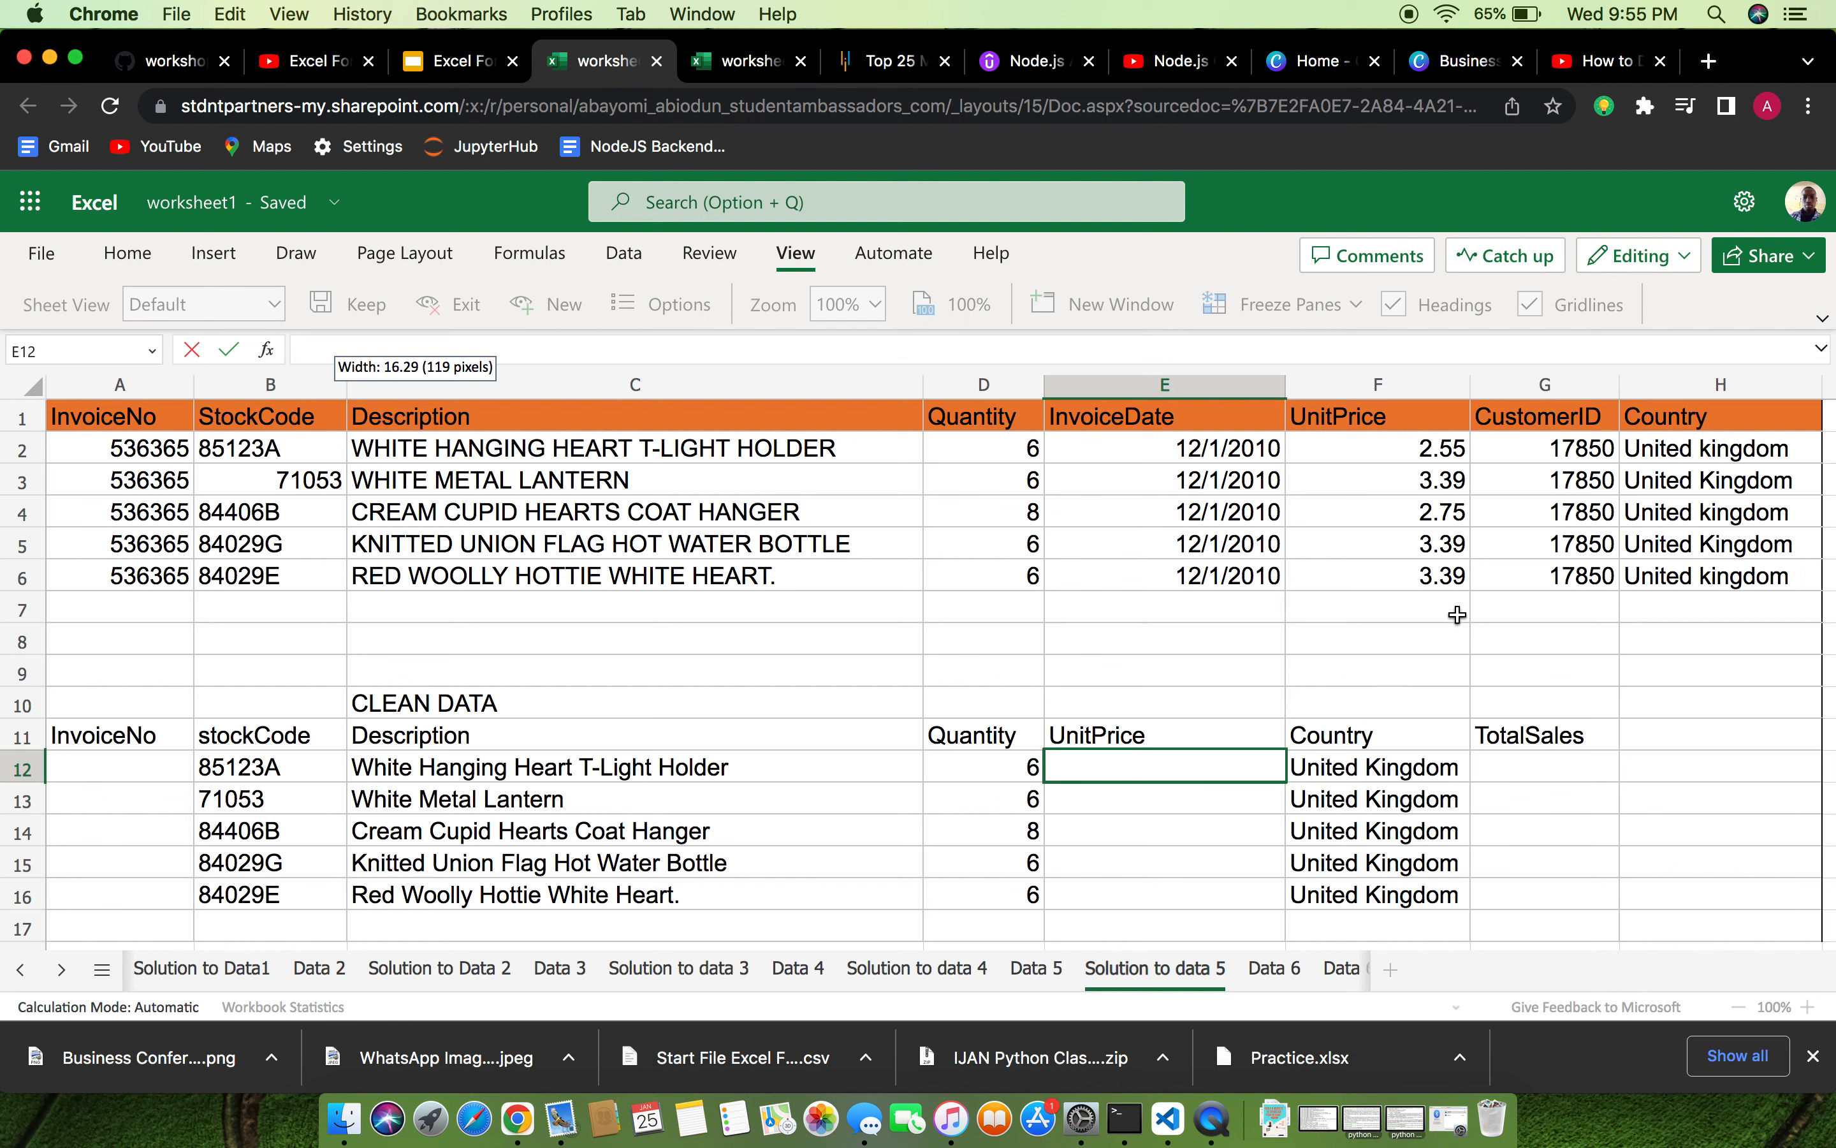
click(1432, 477)
Check the source UnitPrice cells and enter the formula =VALUE(F2:F6) in cell E12 of the clean table.
click(1442, 442)
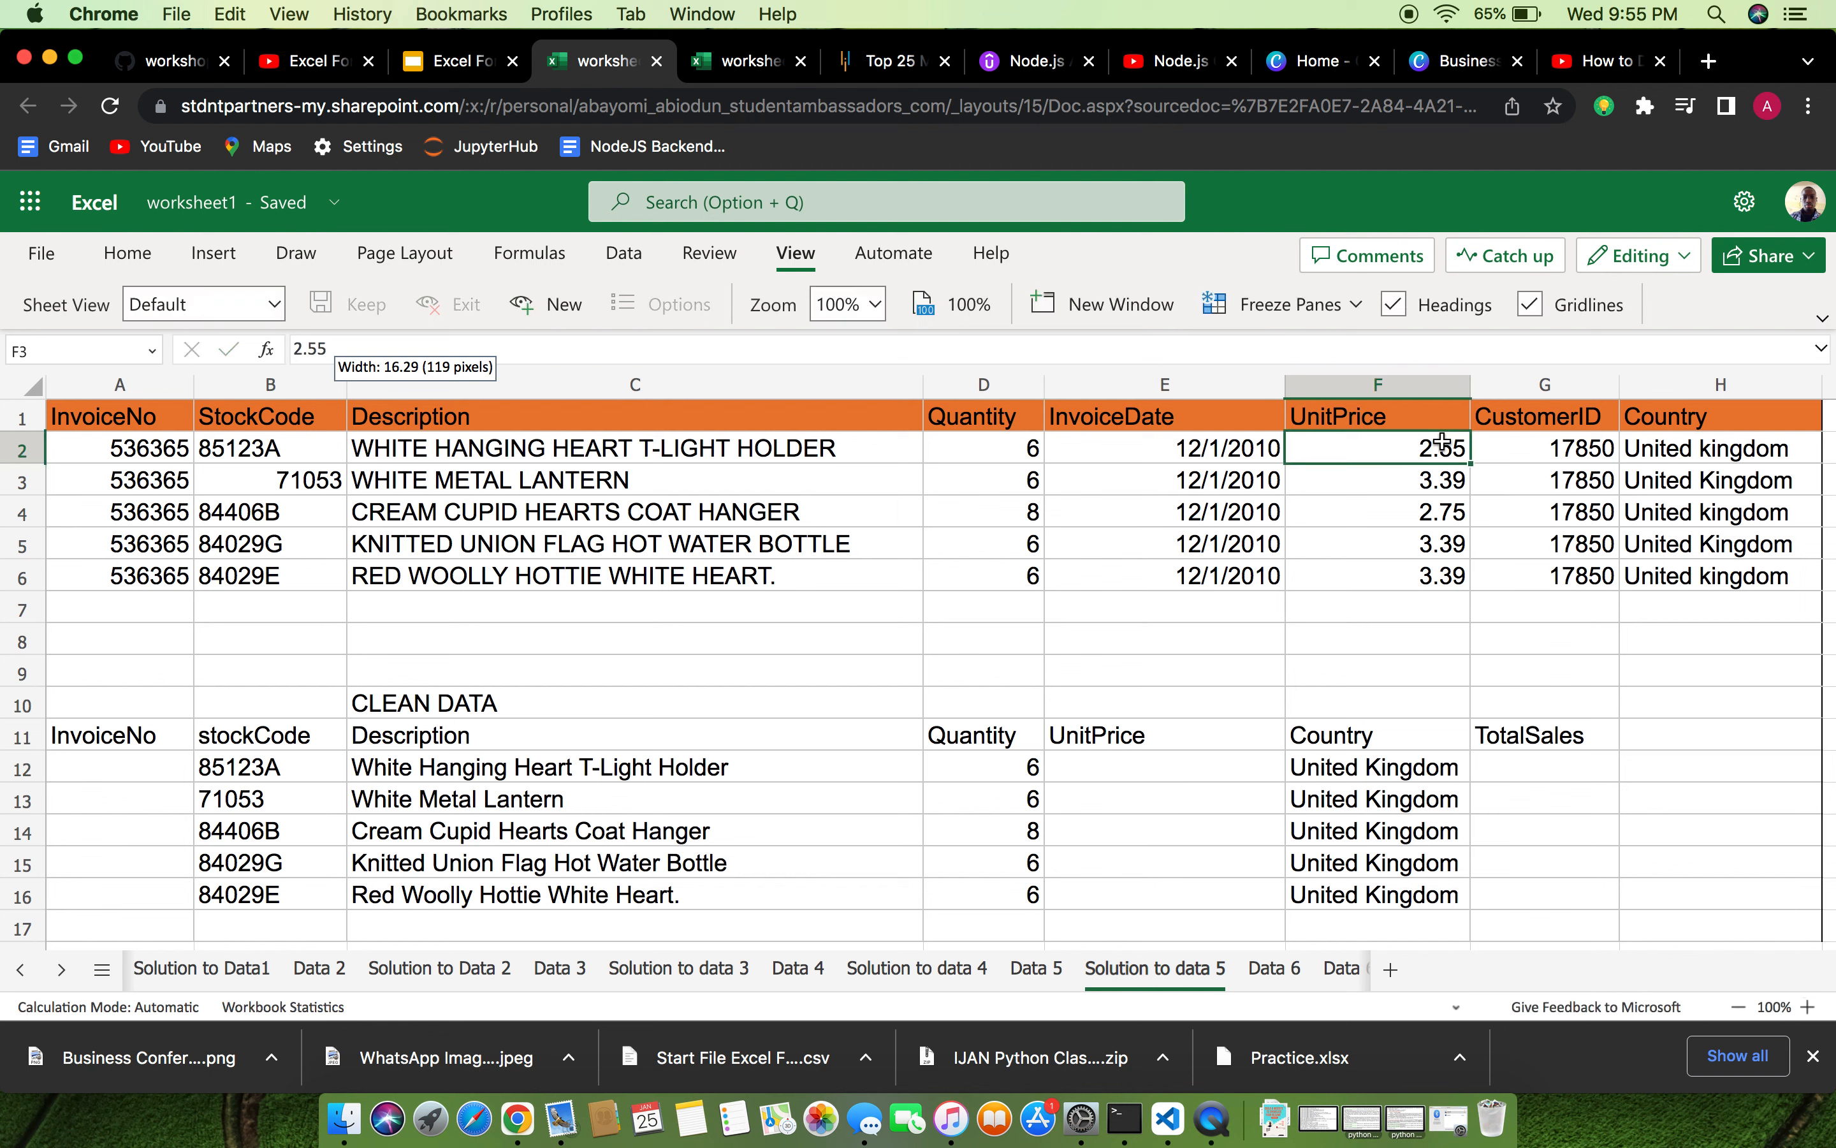
click(1441, 486)
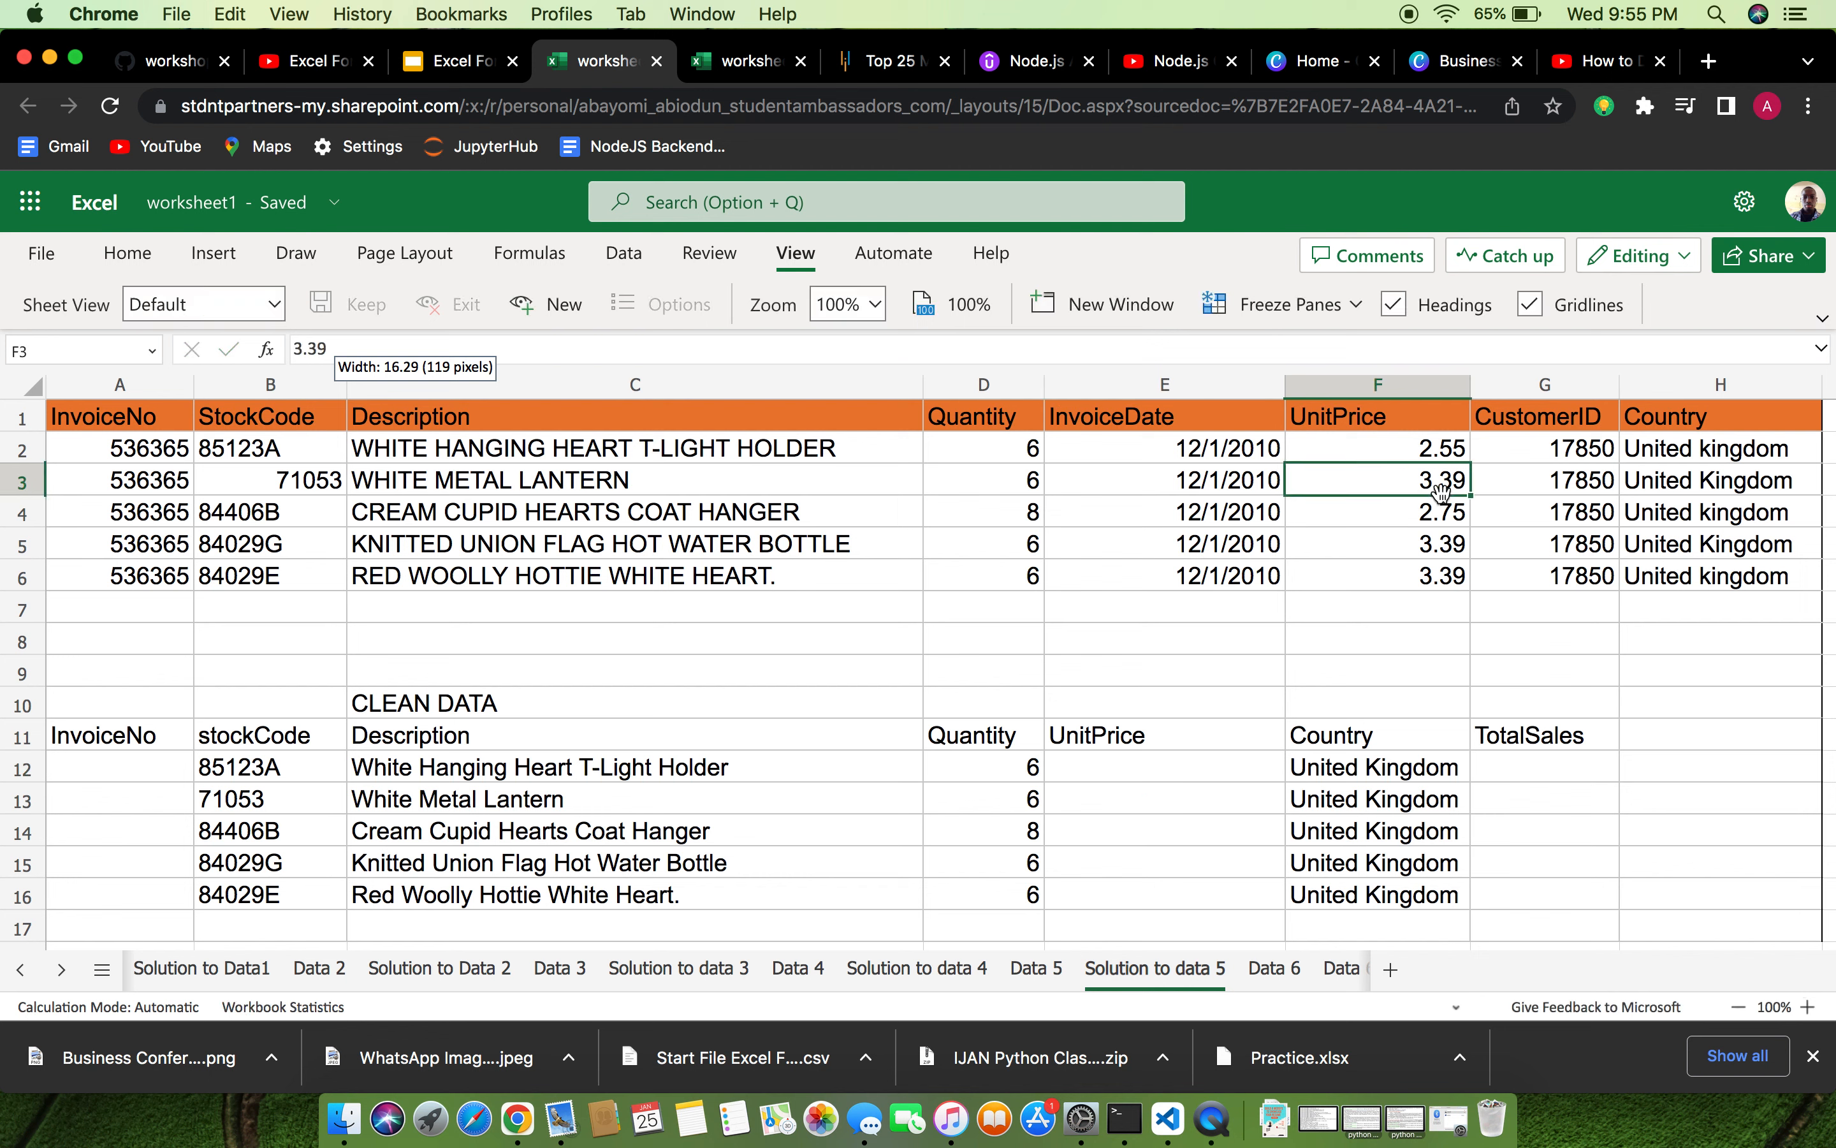
click(1441, 517)
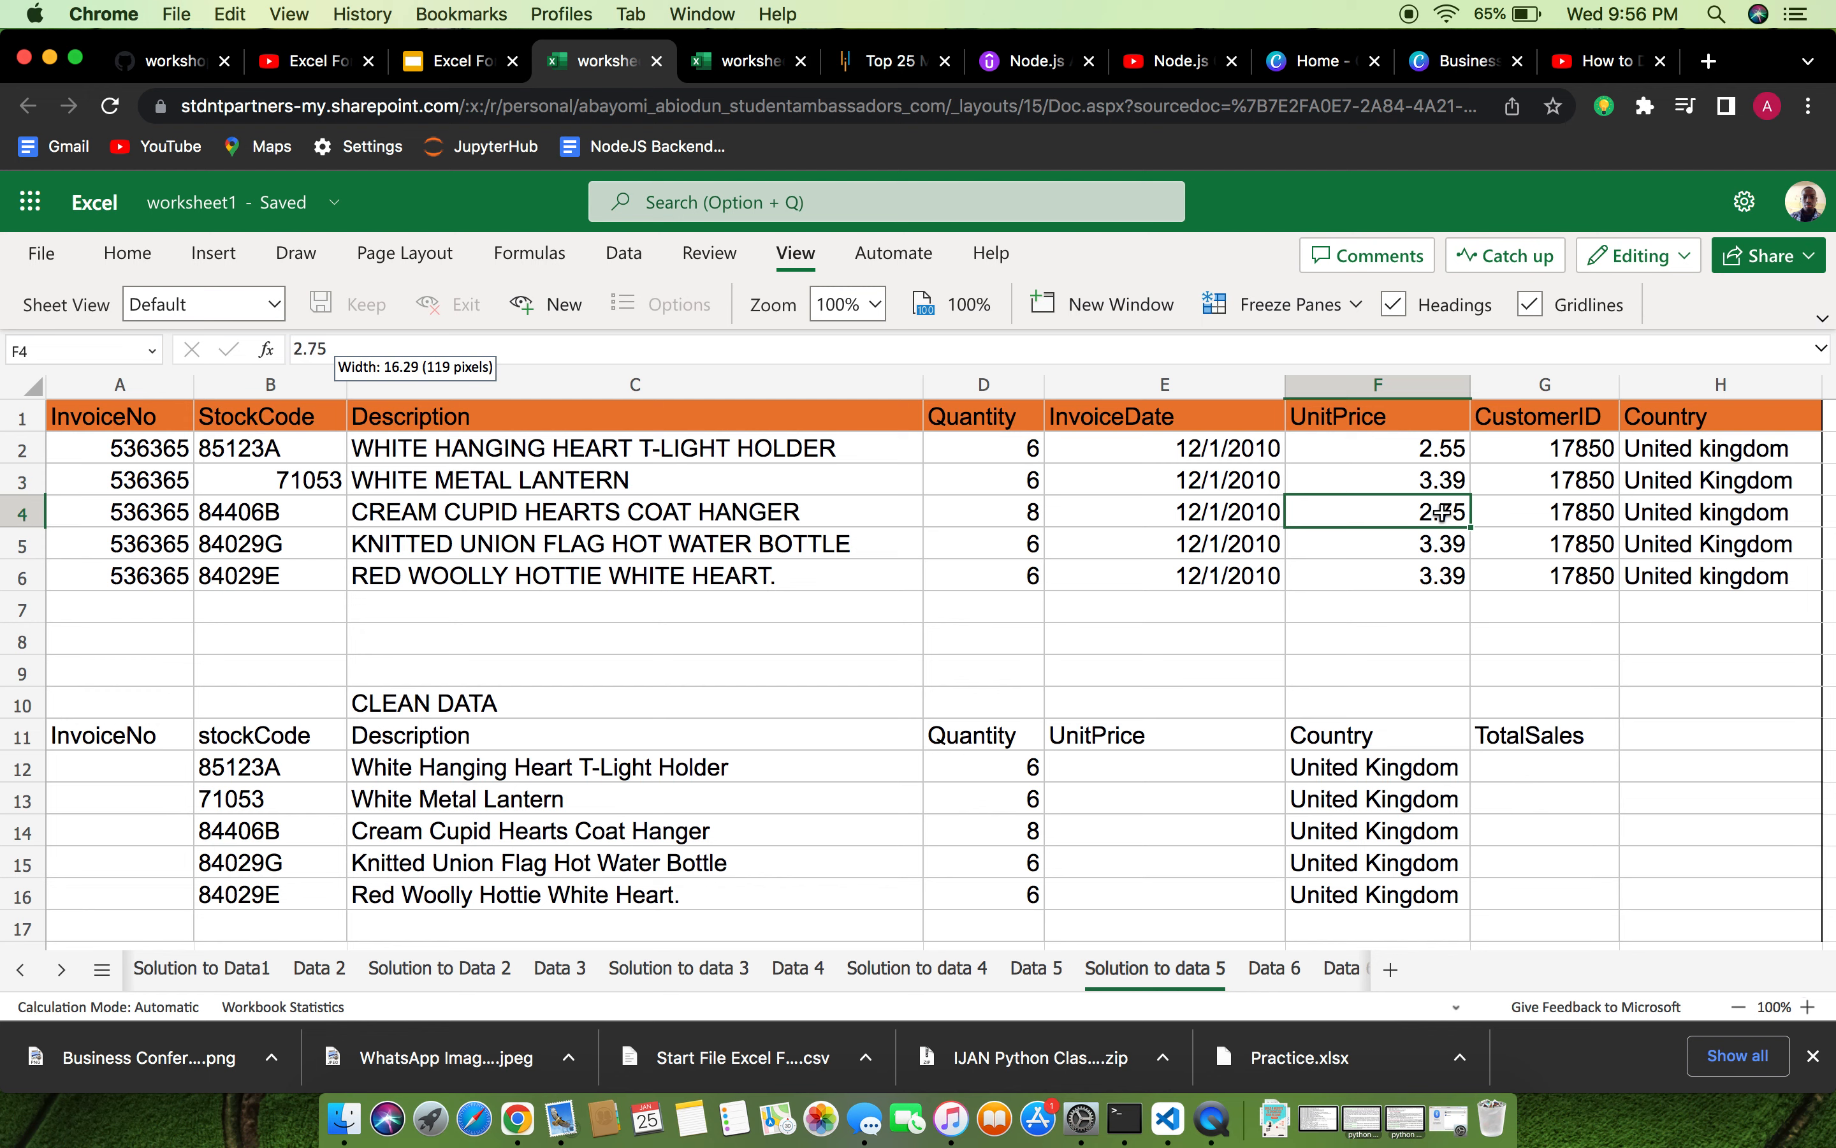
click(1202, 766)
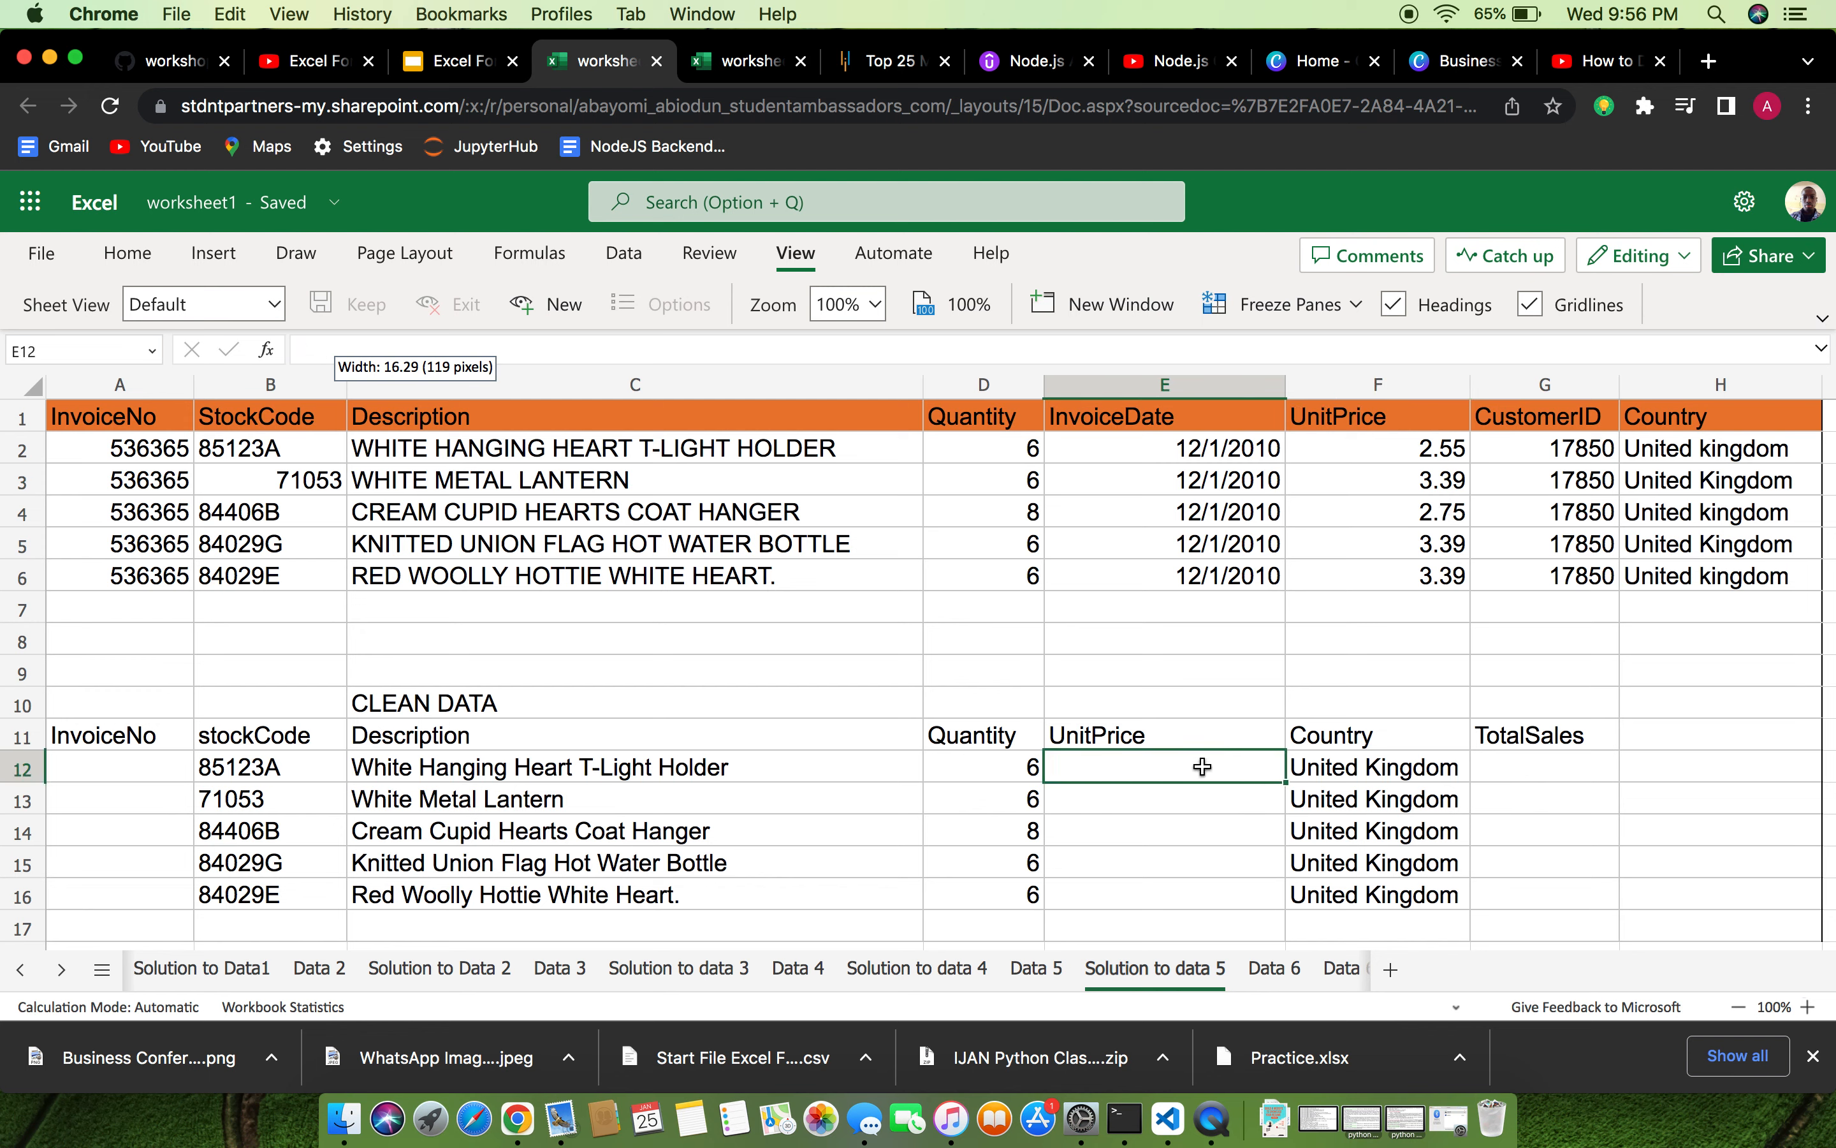
text(=VA)
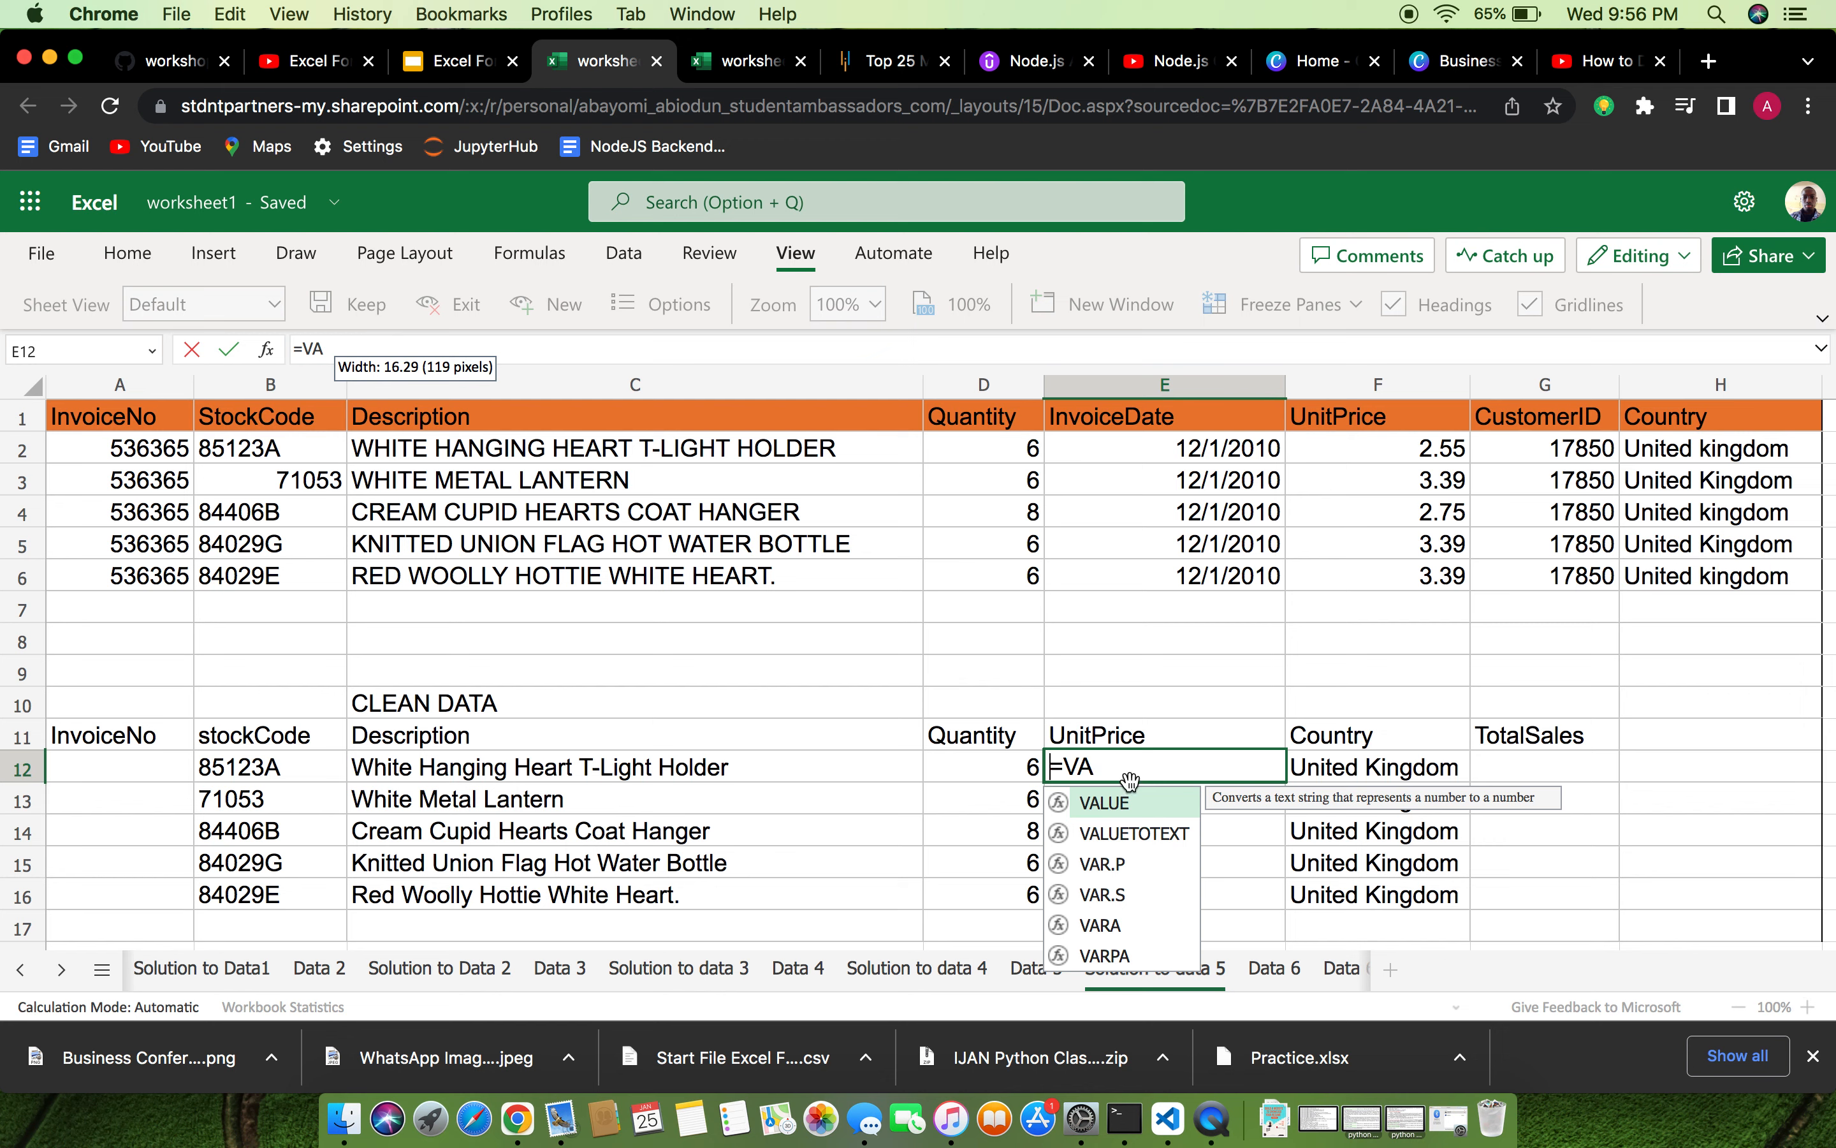
text(LUE)
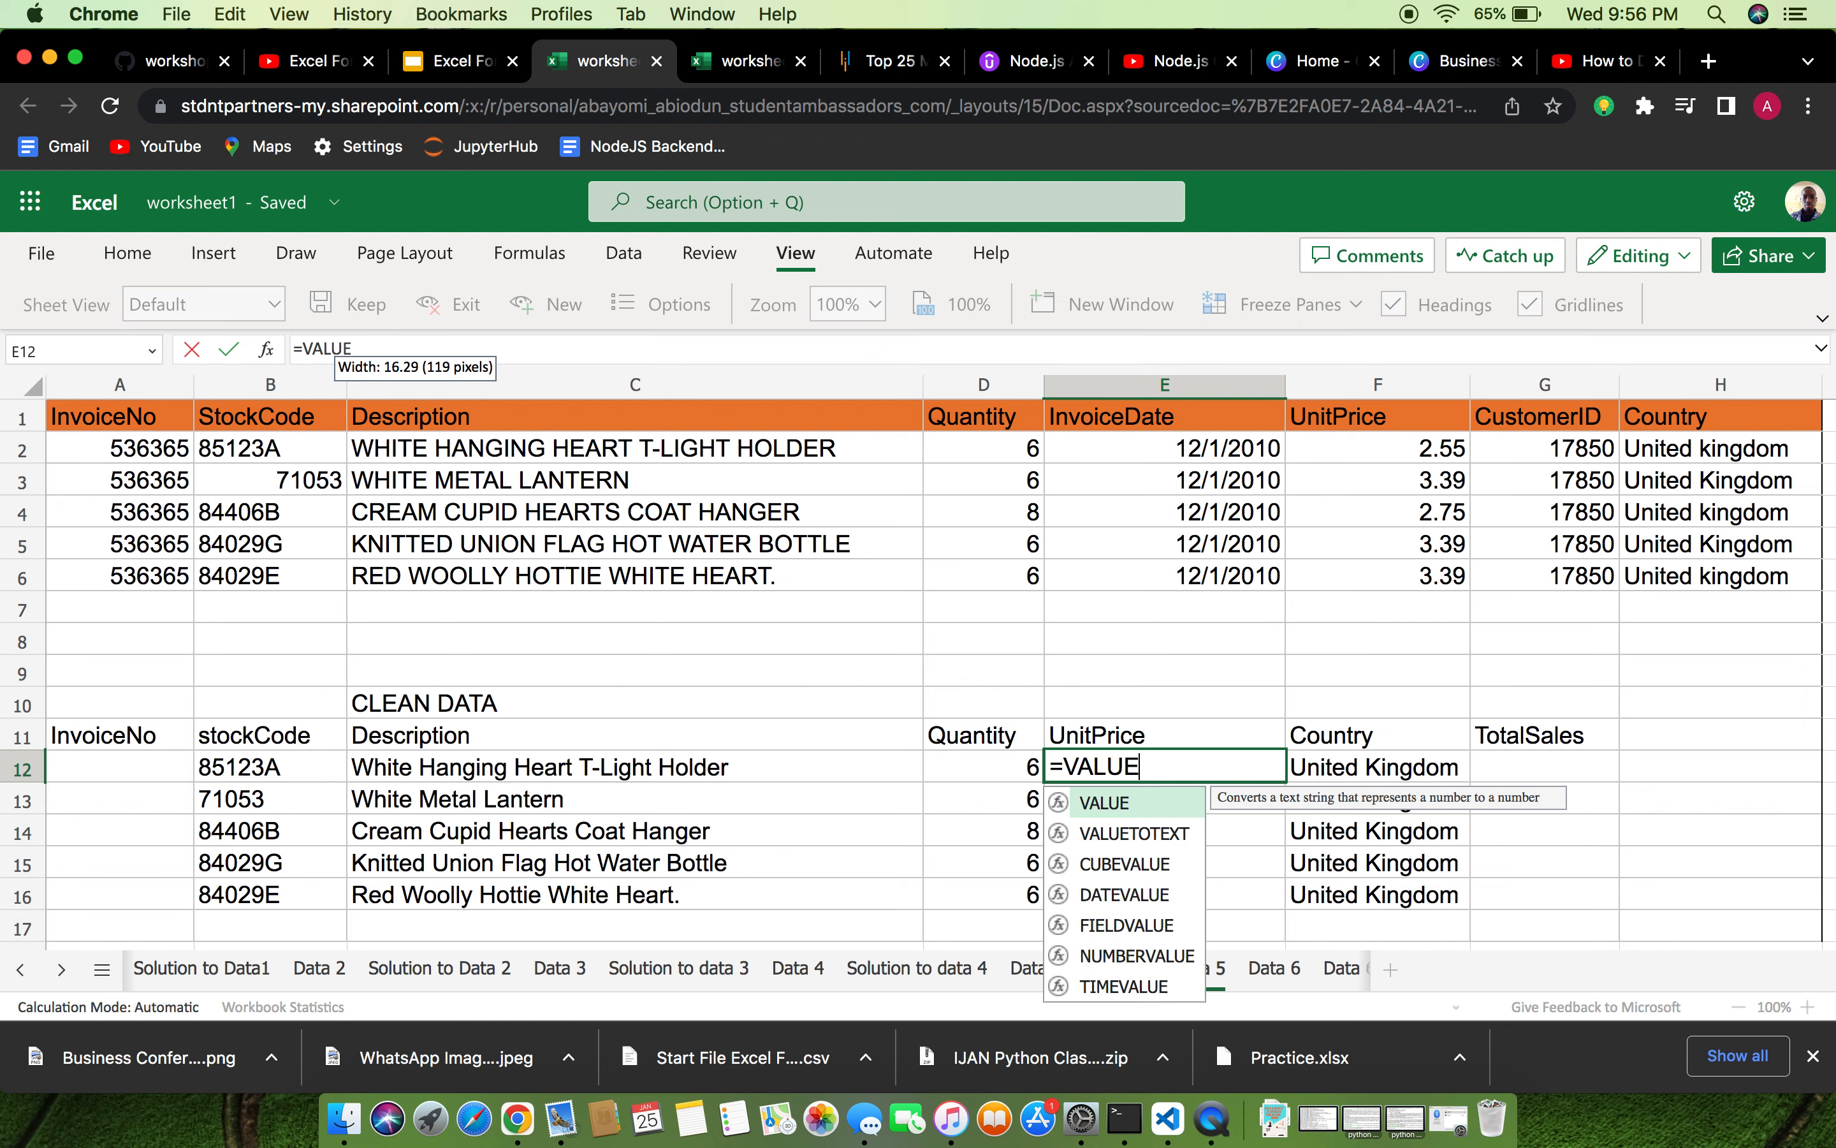
text(()
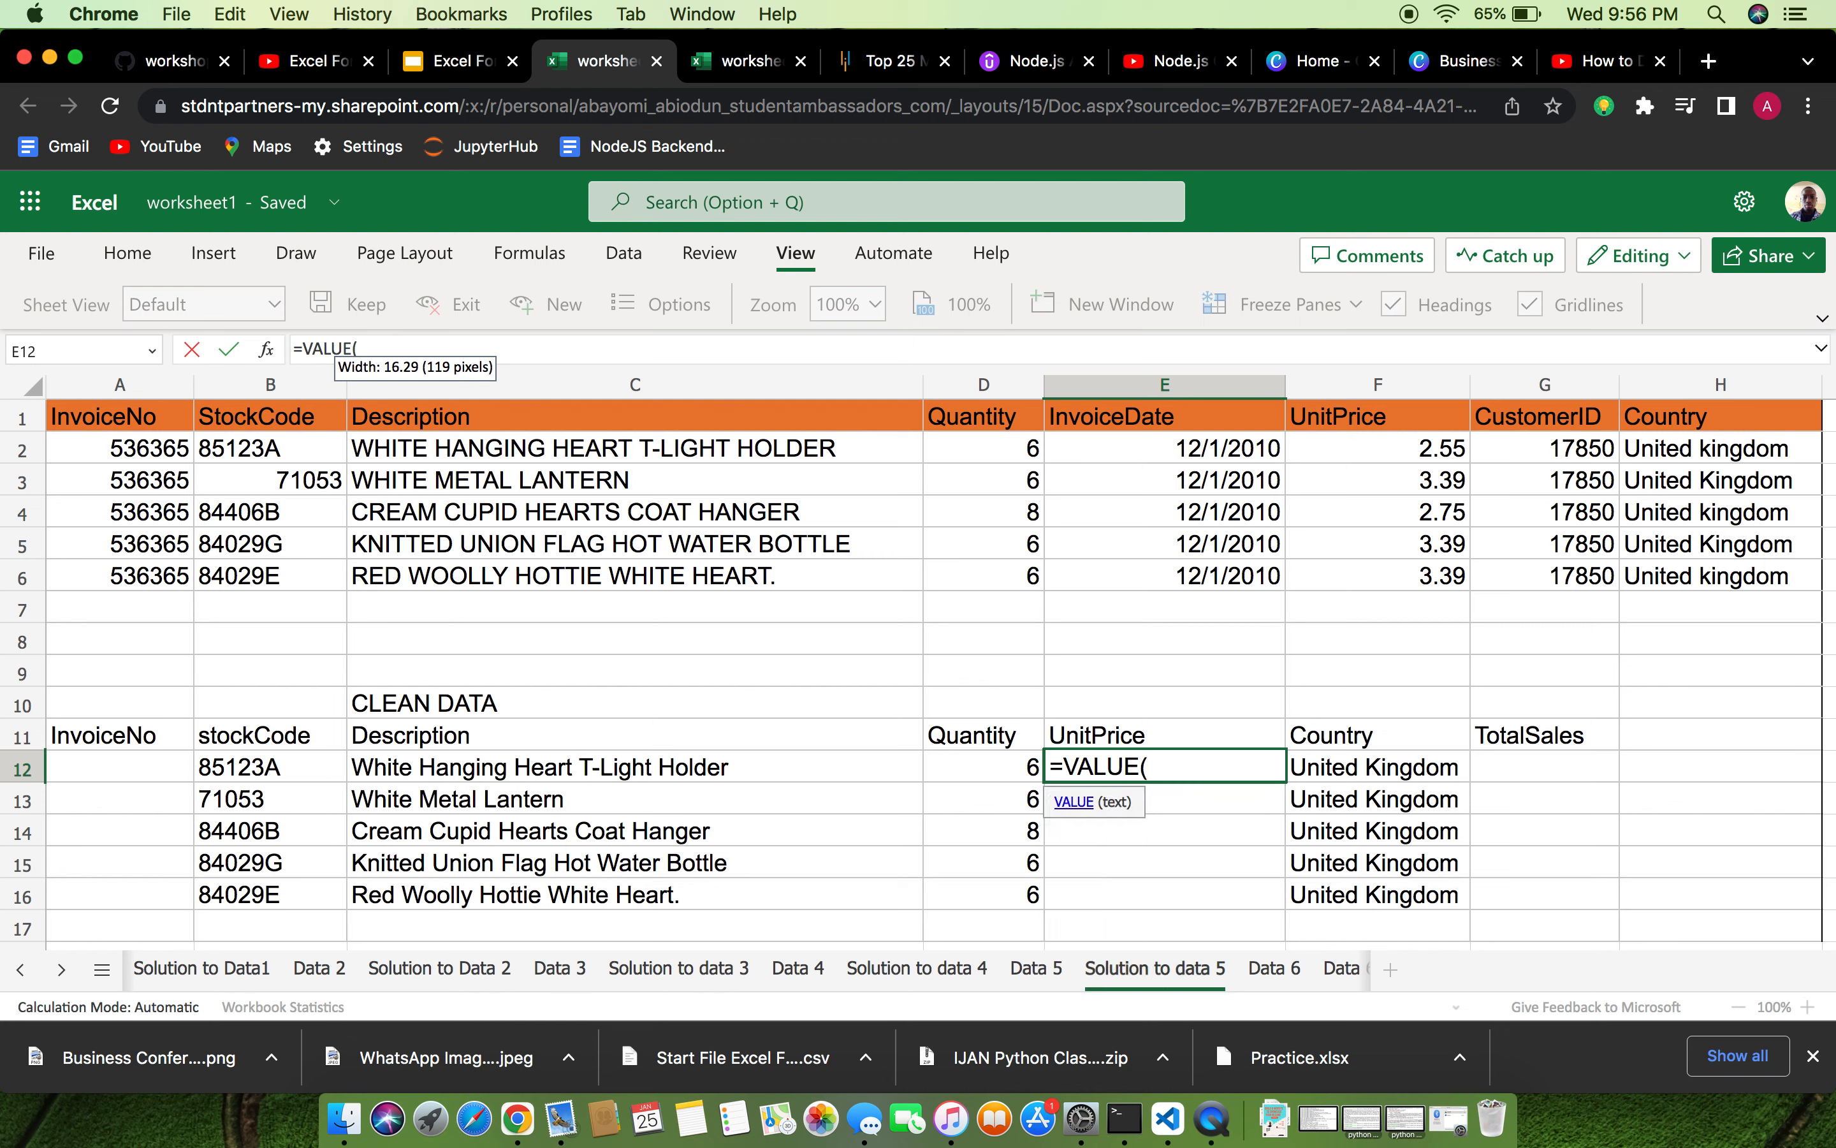
text(F2)
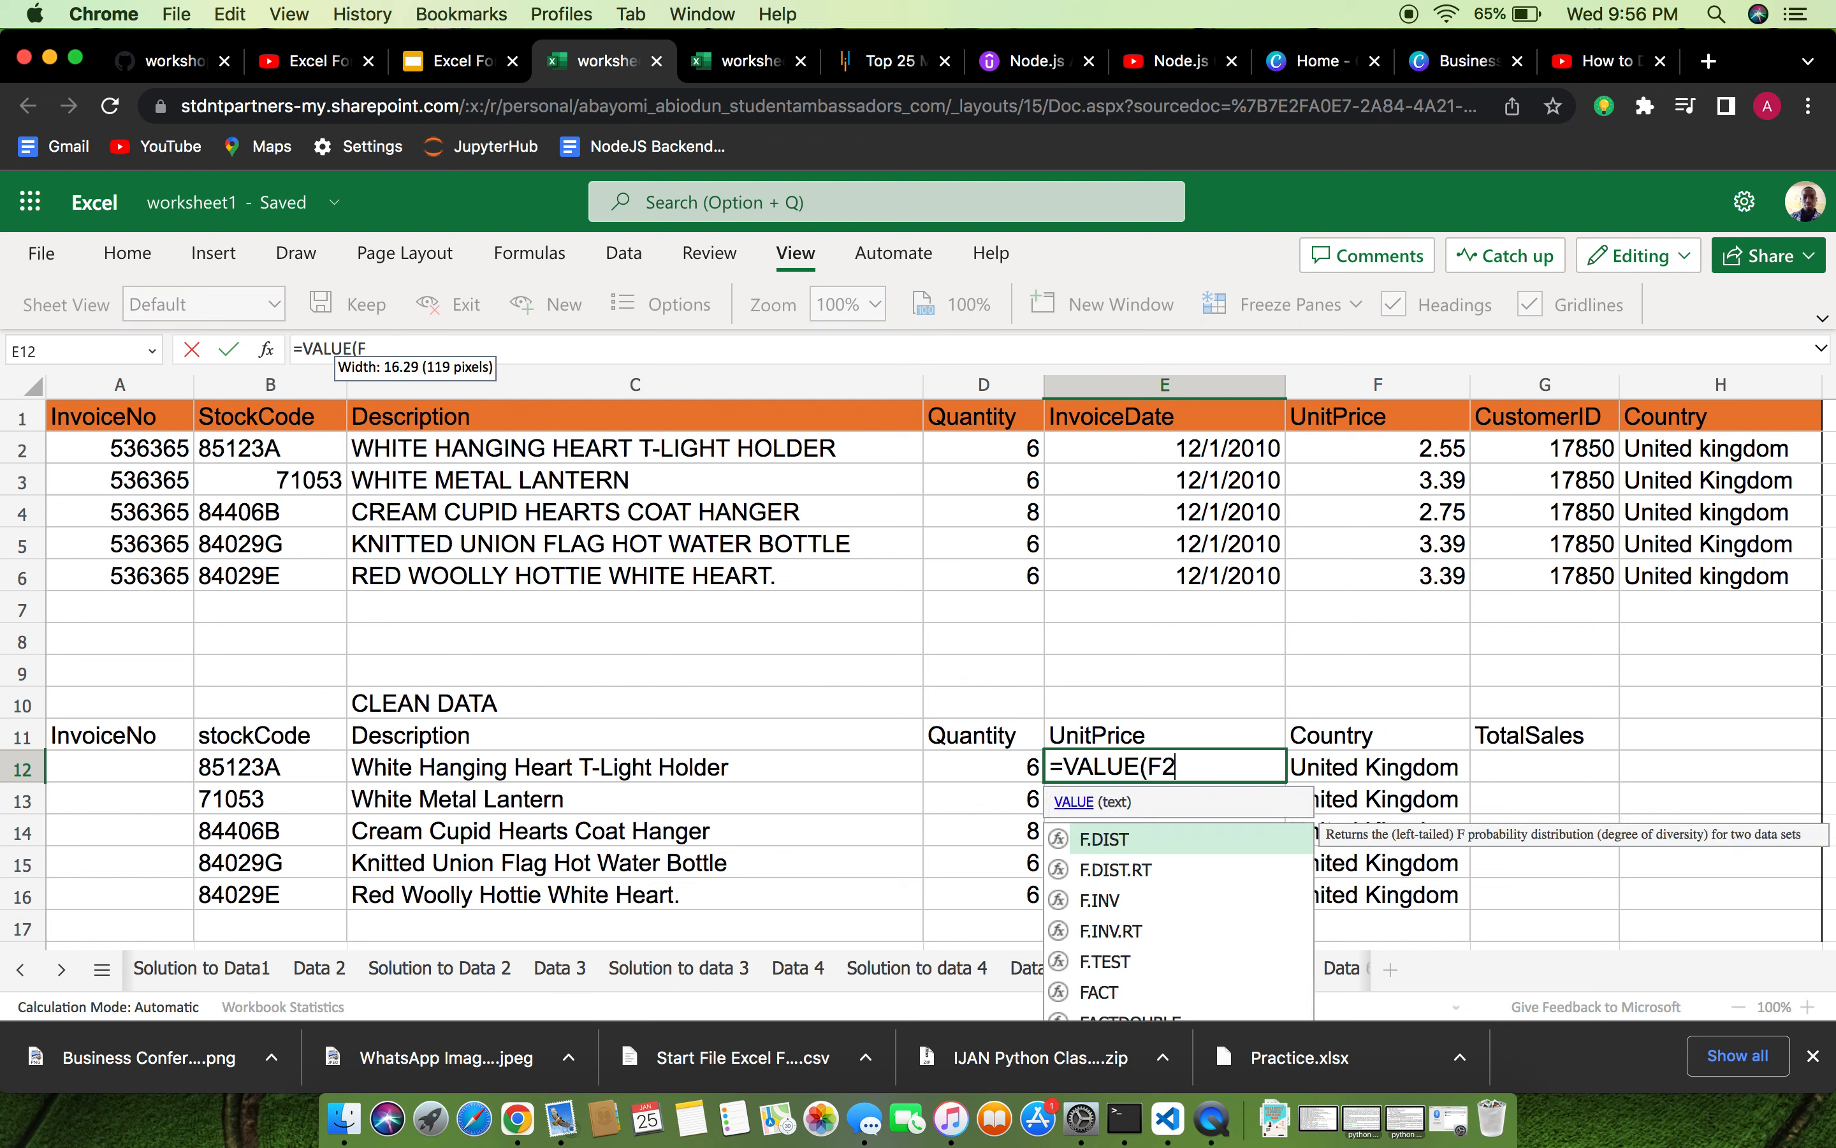
text(:)
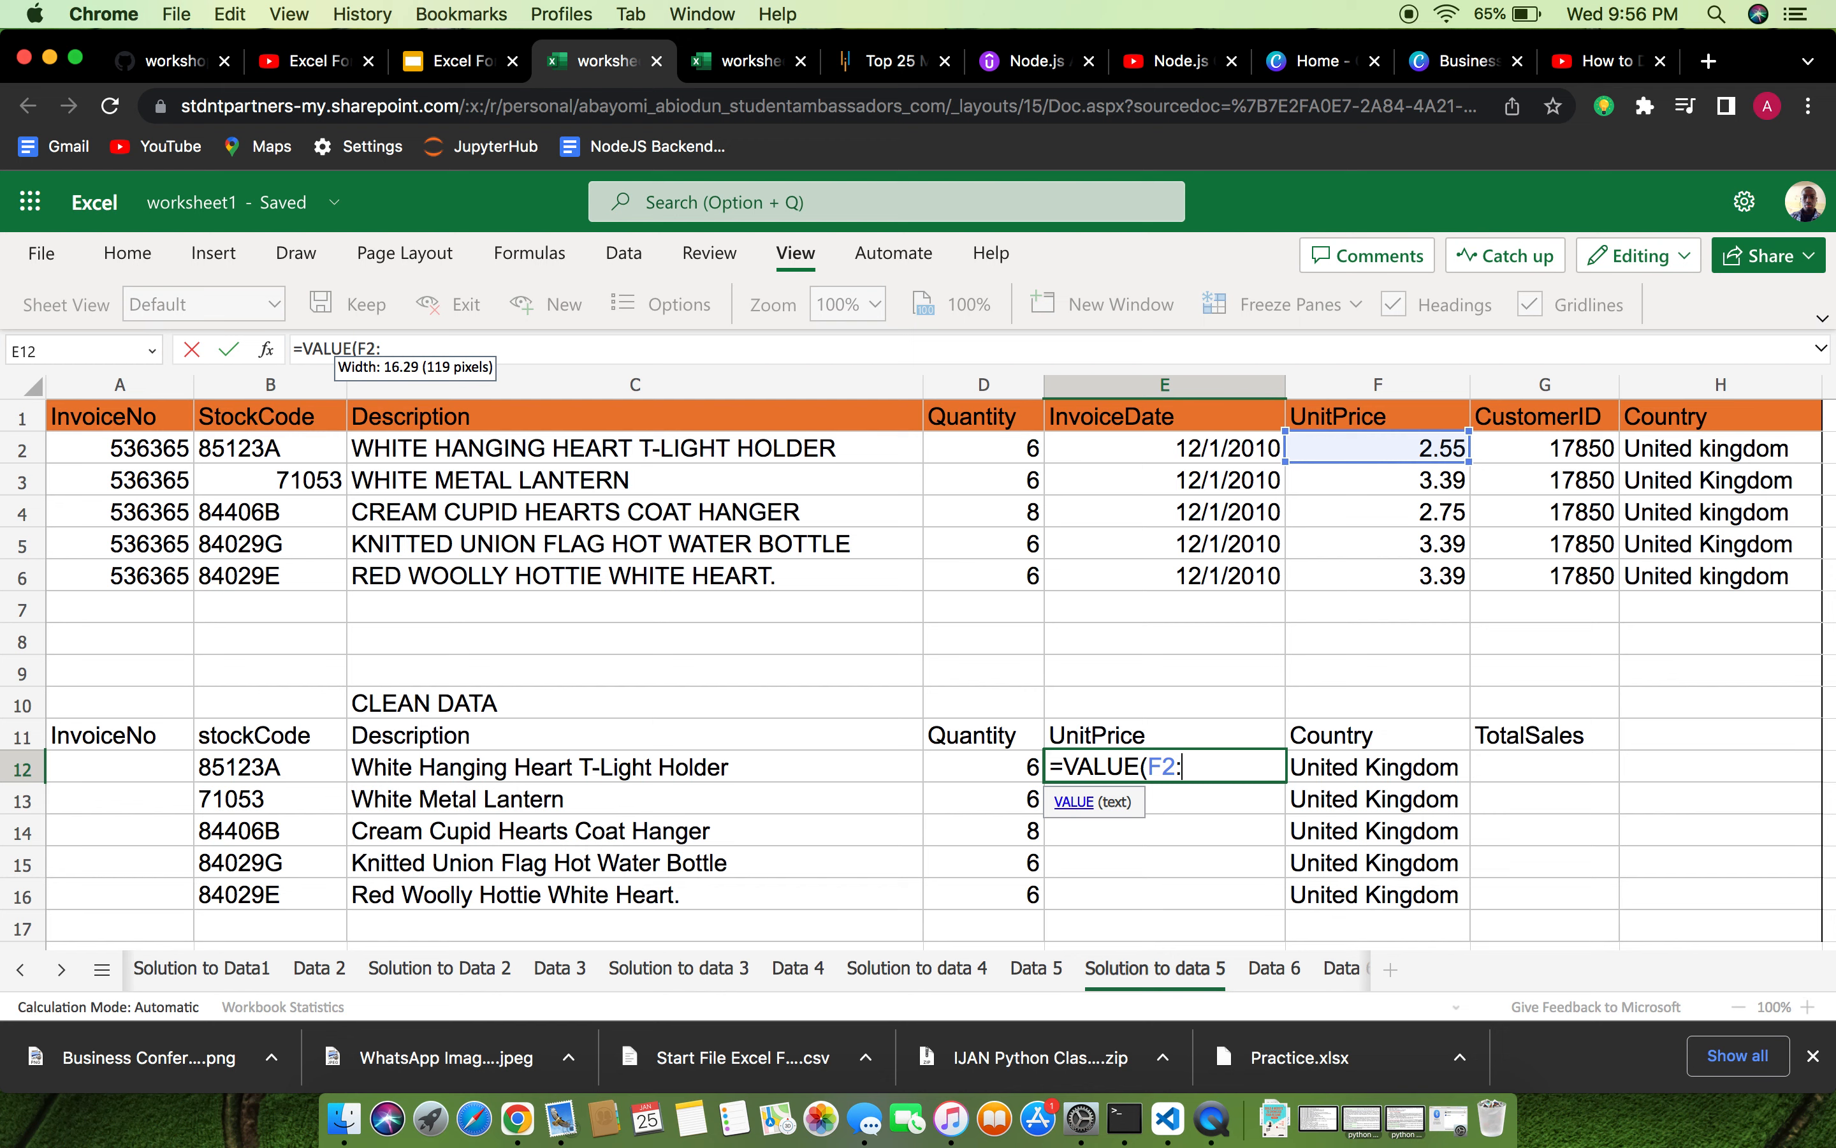
text(F6))
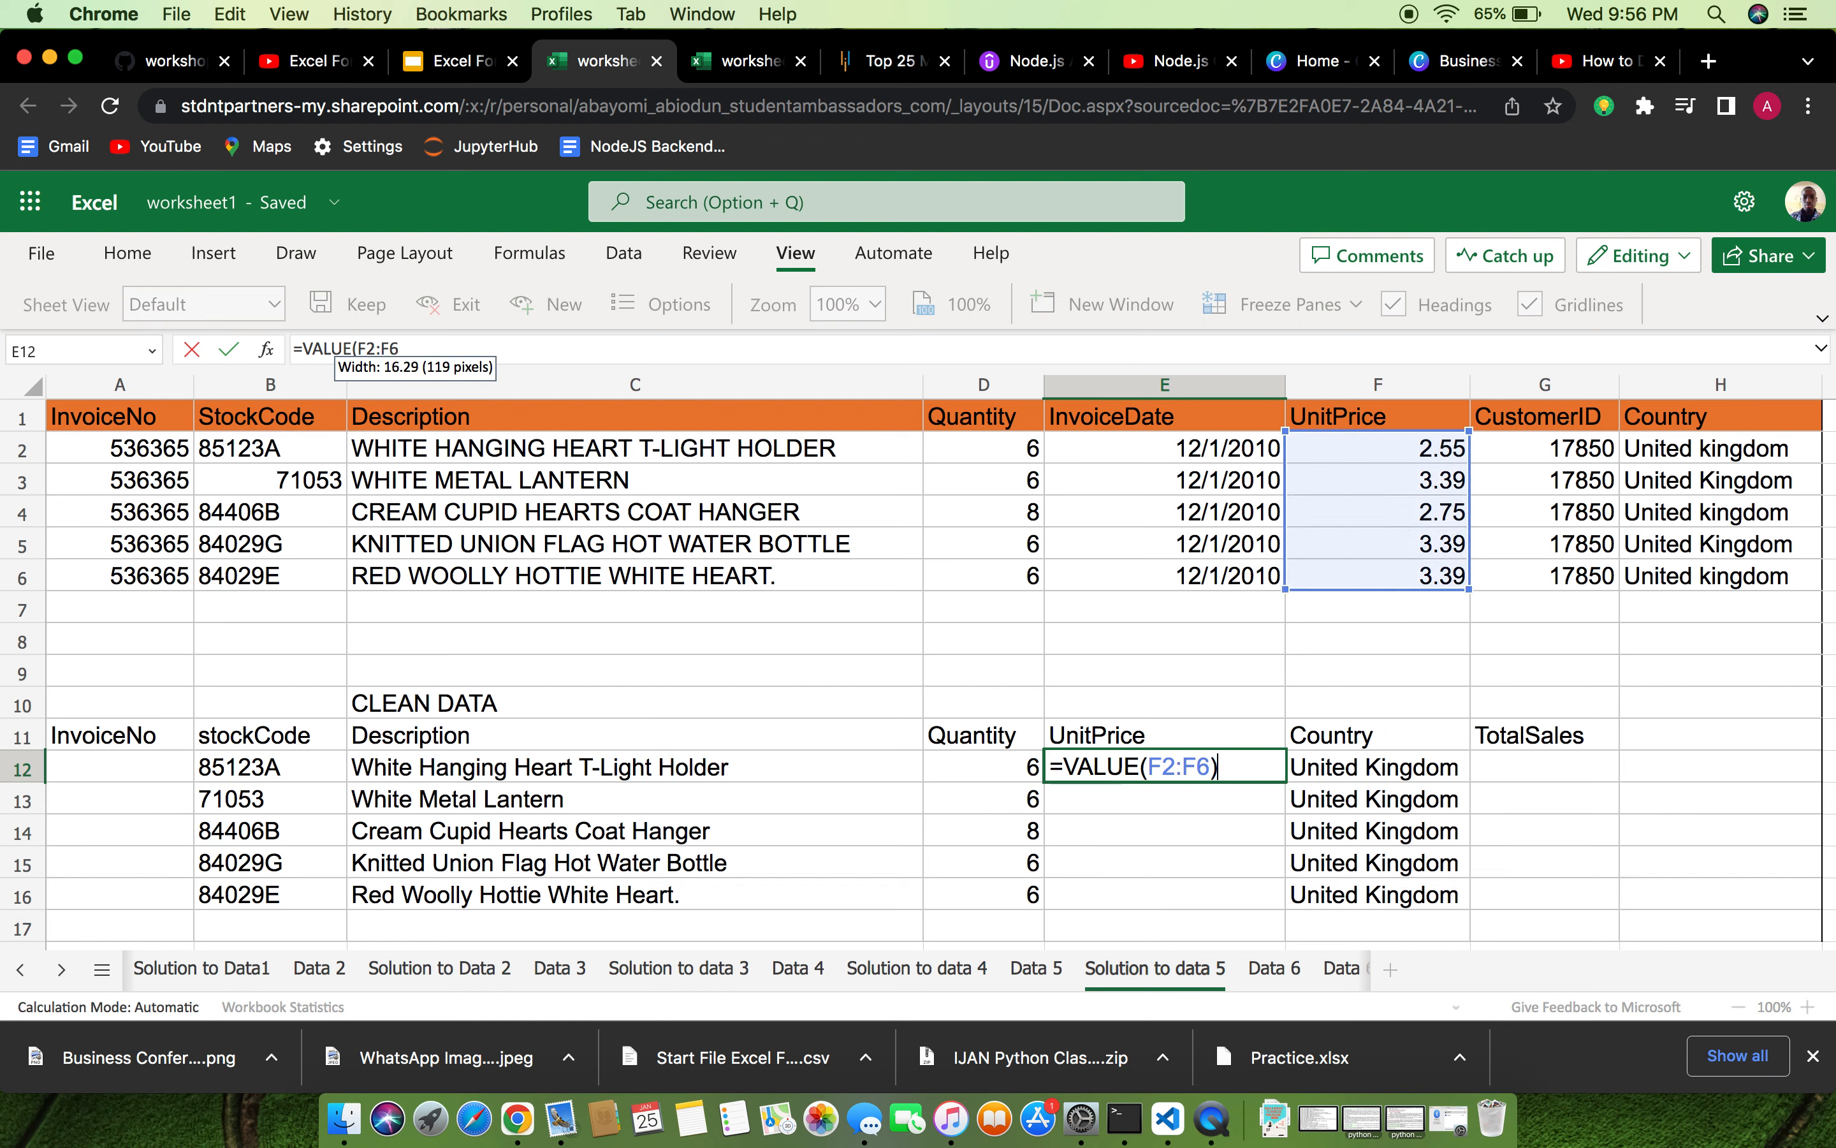
key(Return)
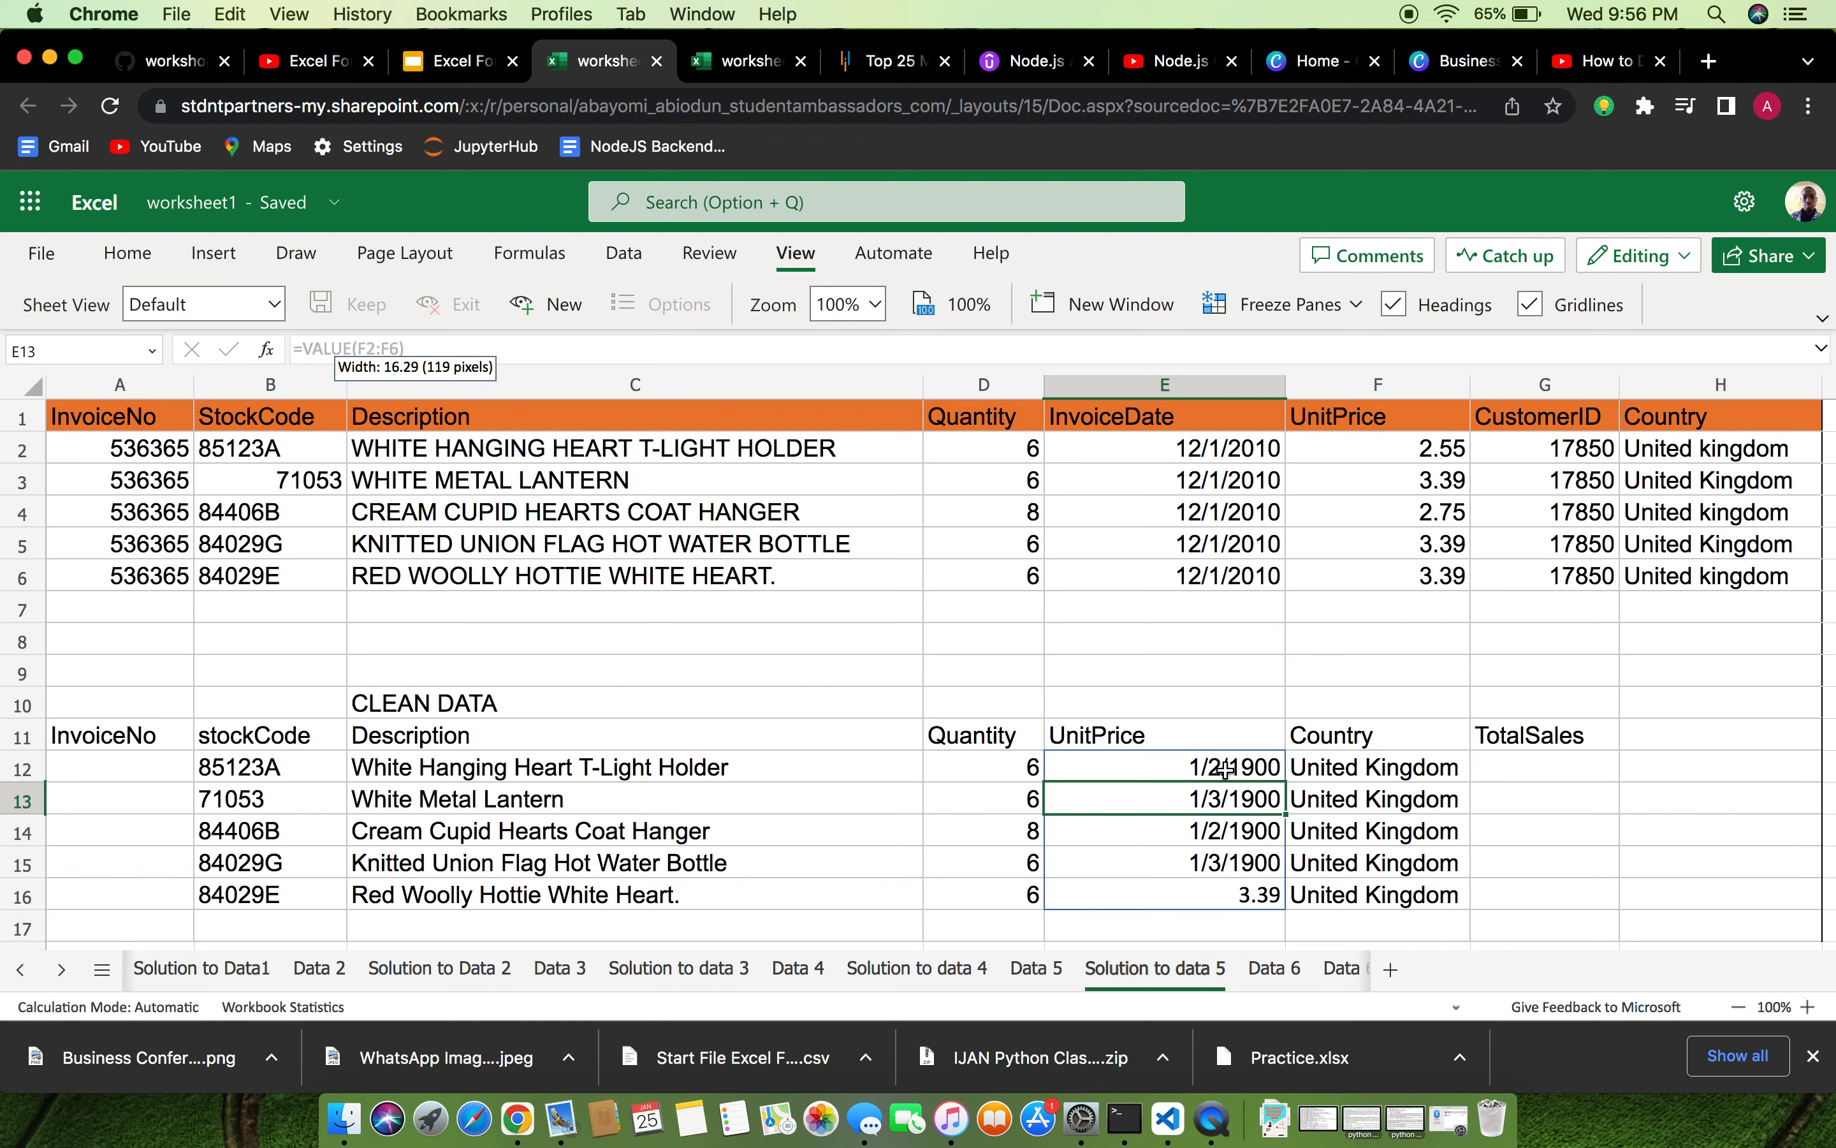
click(1225, 769)
right_click(1246, 759)
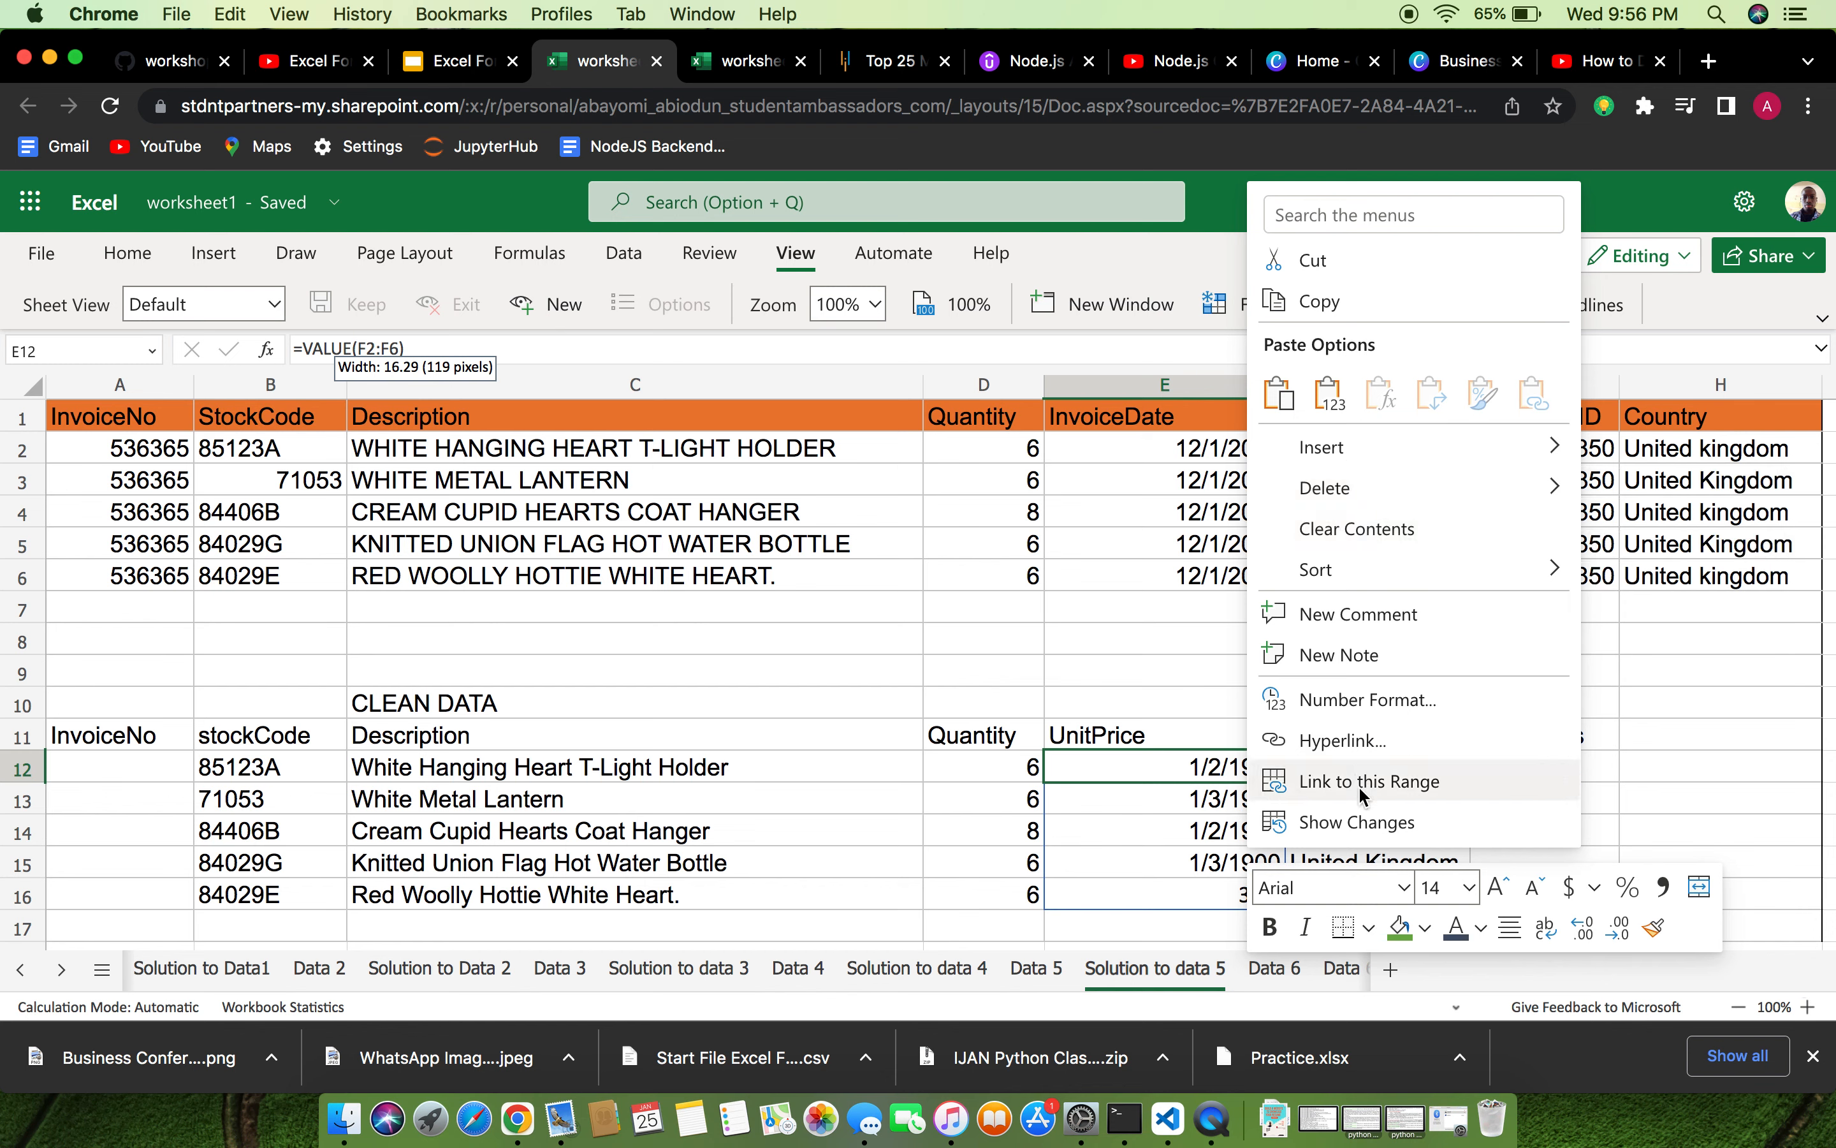
key(Escape)
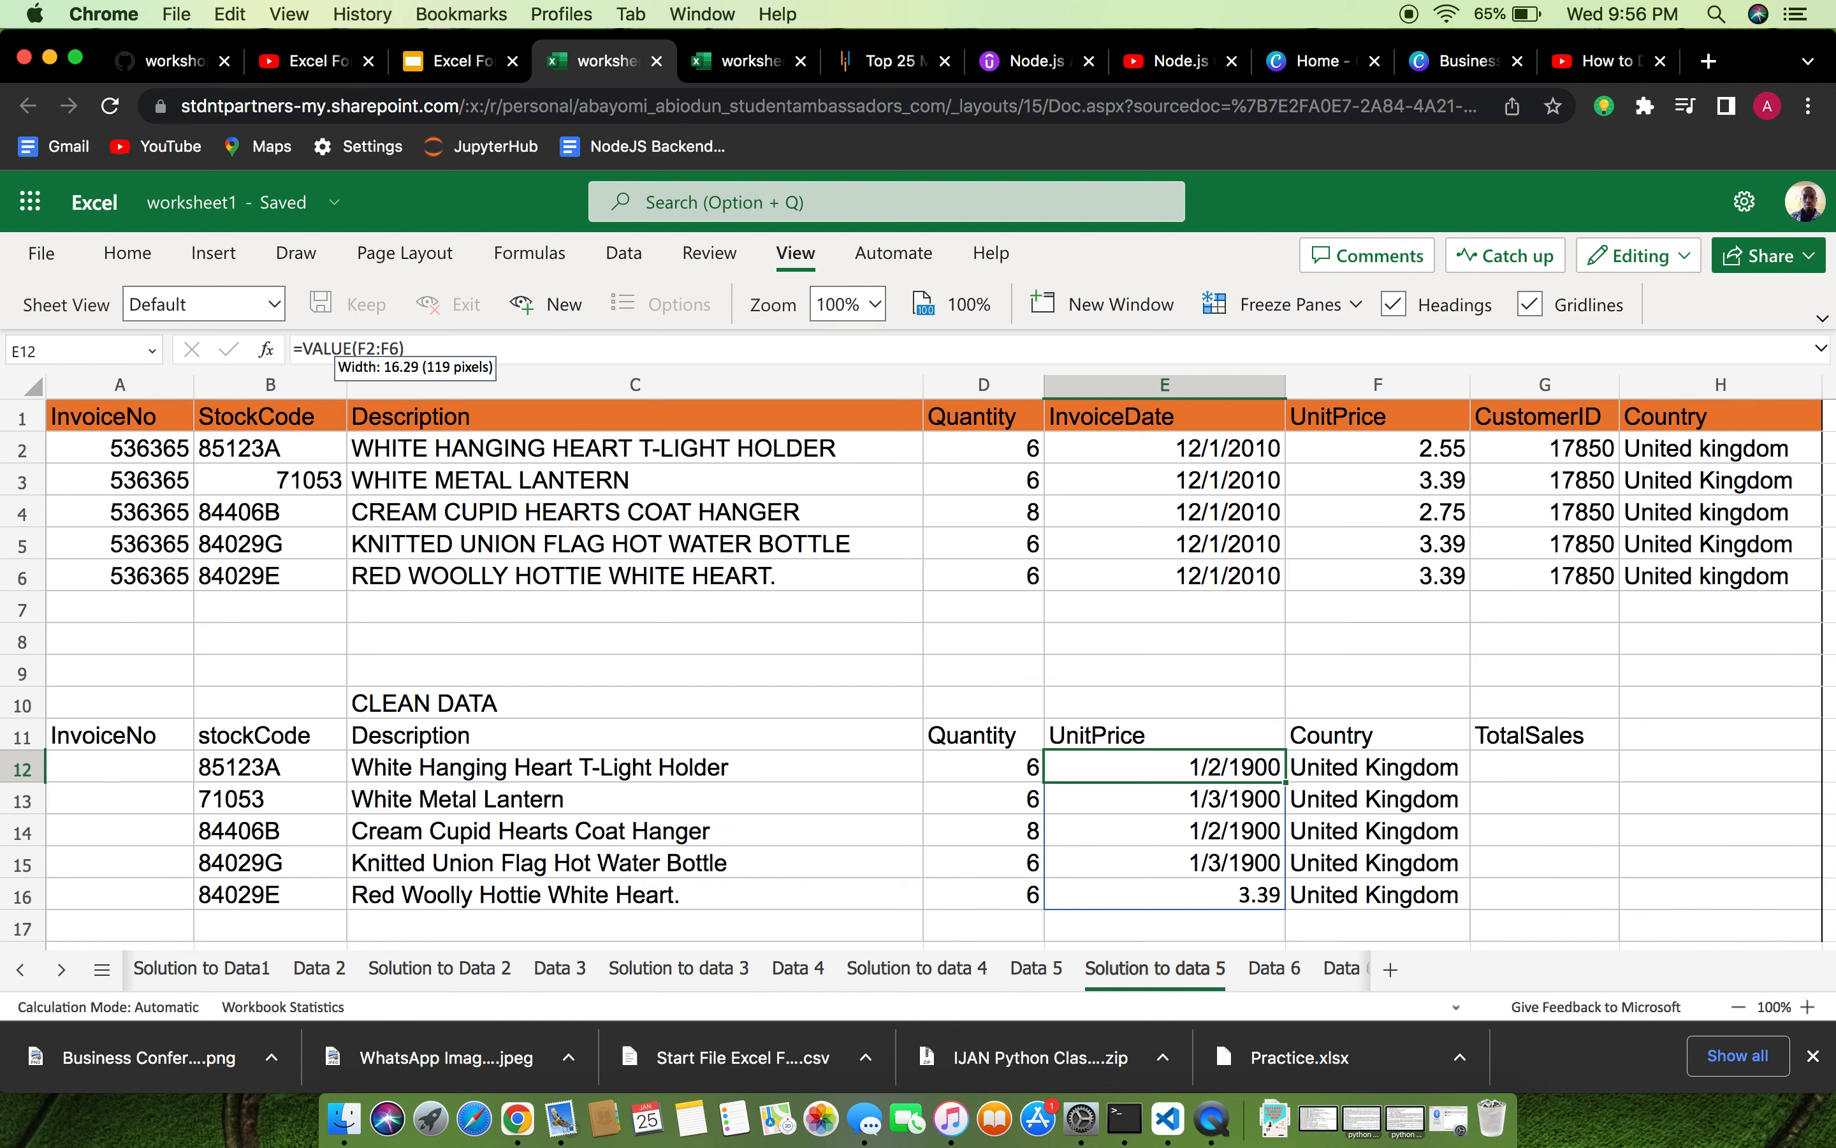
double_click(1212, 763)
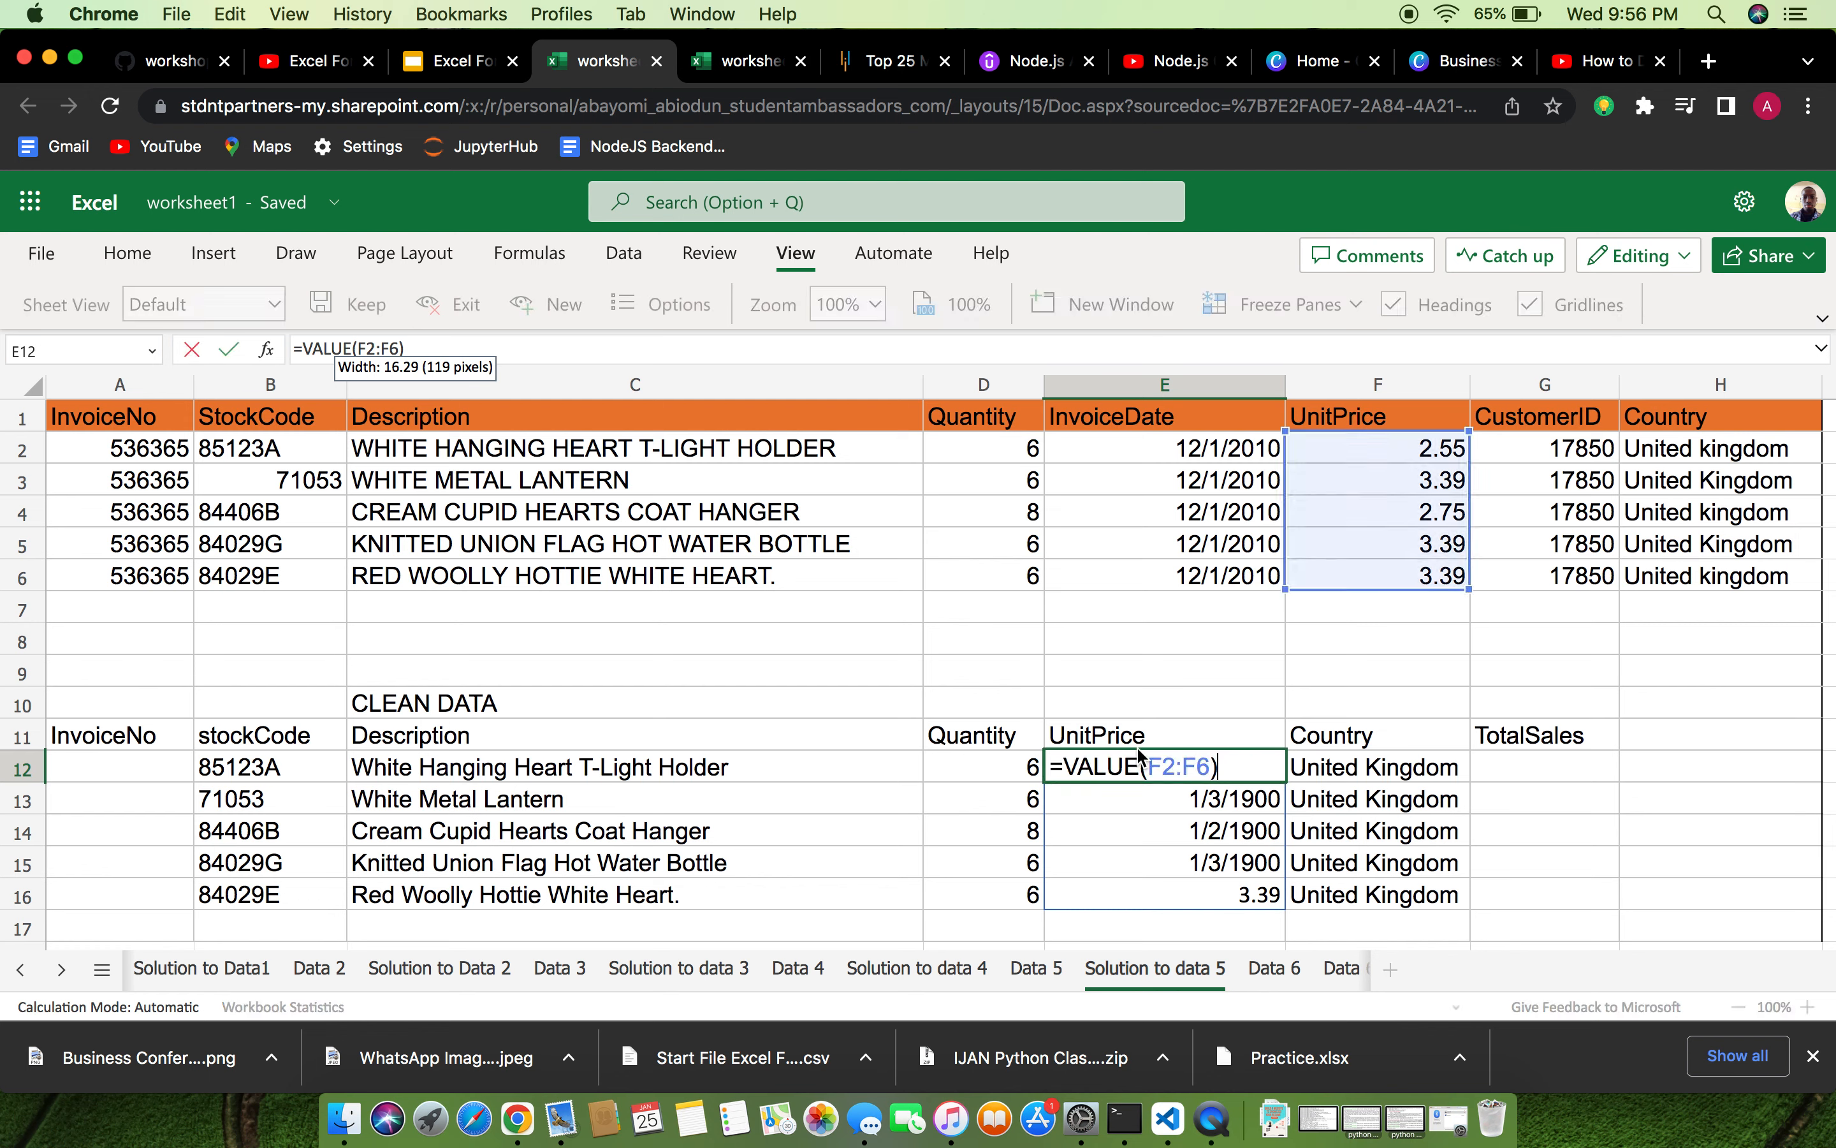
click(1081, 735)
double_click(1081, 735)
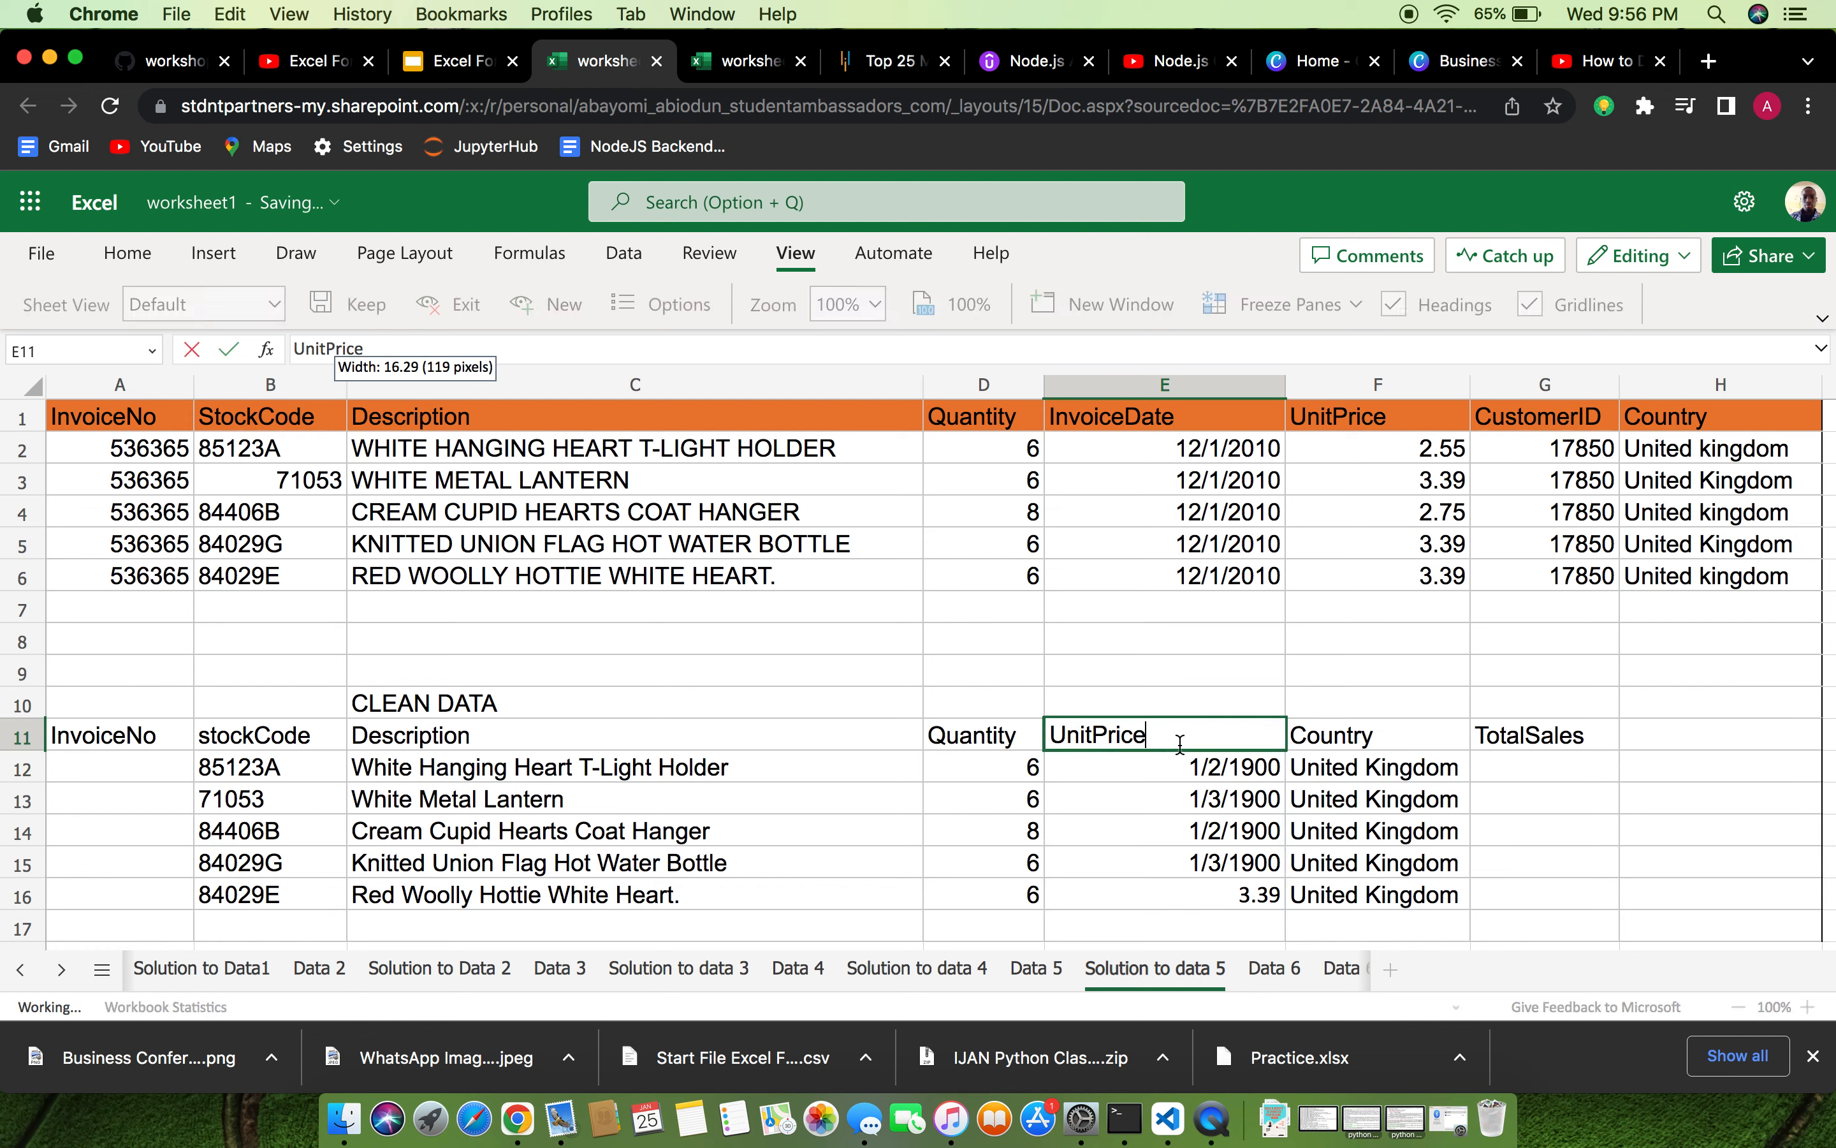
click(1101, 794)
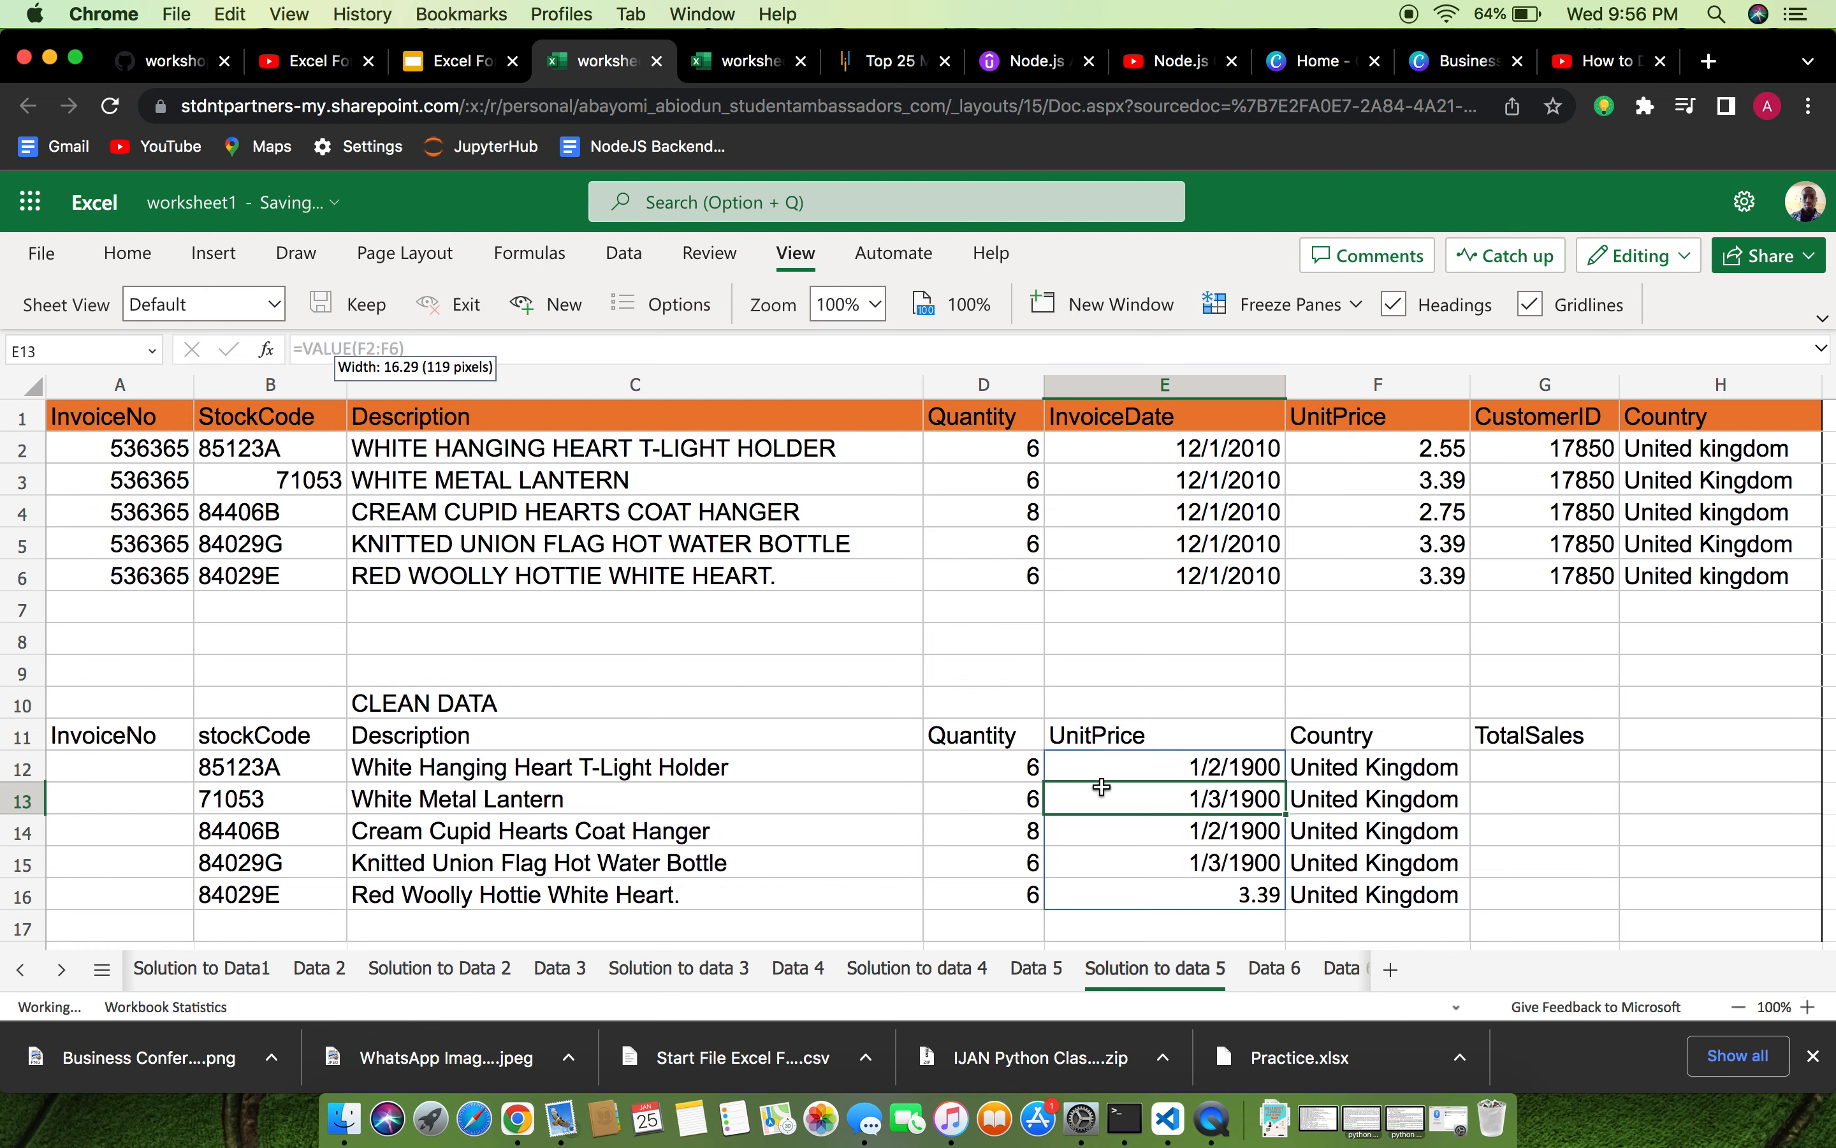
Apply the Number format to the clean UnitPrice column, cells E11 to E16, and check the reformatted prices.
click(1070, 735)
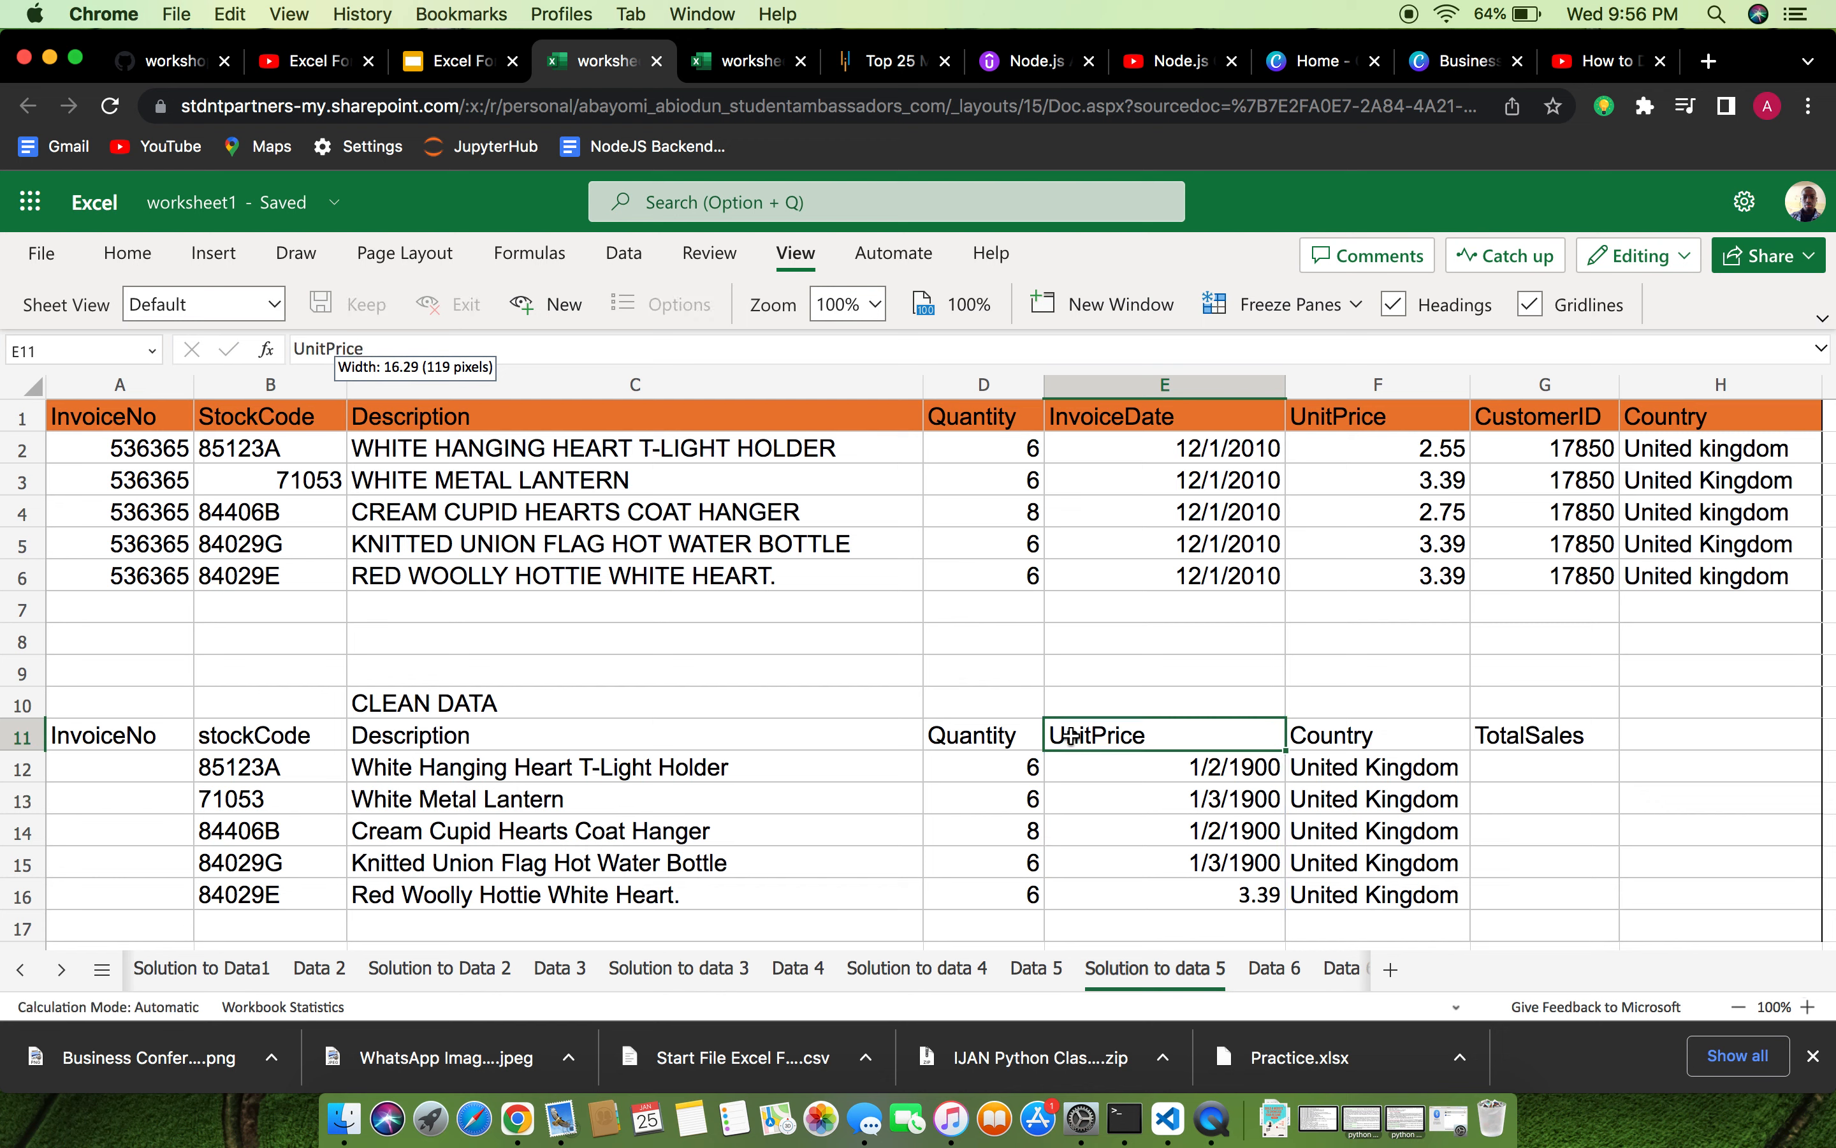
key(super+shift+Down)
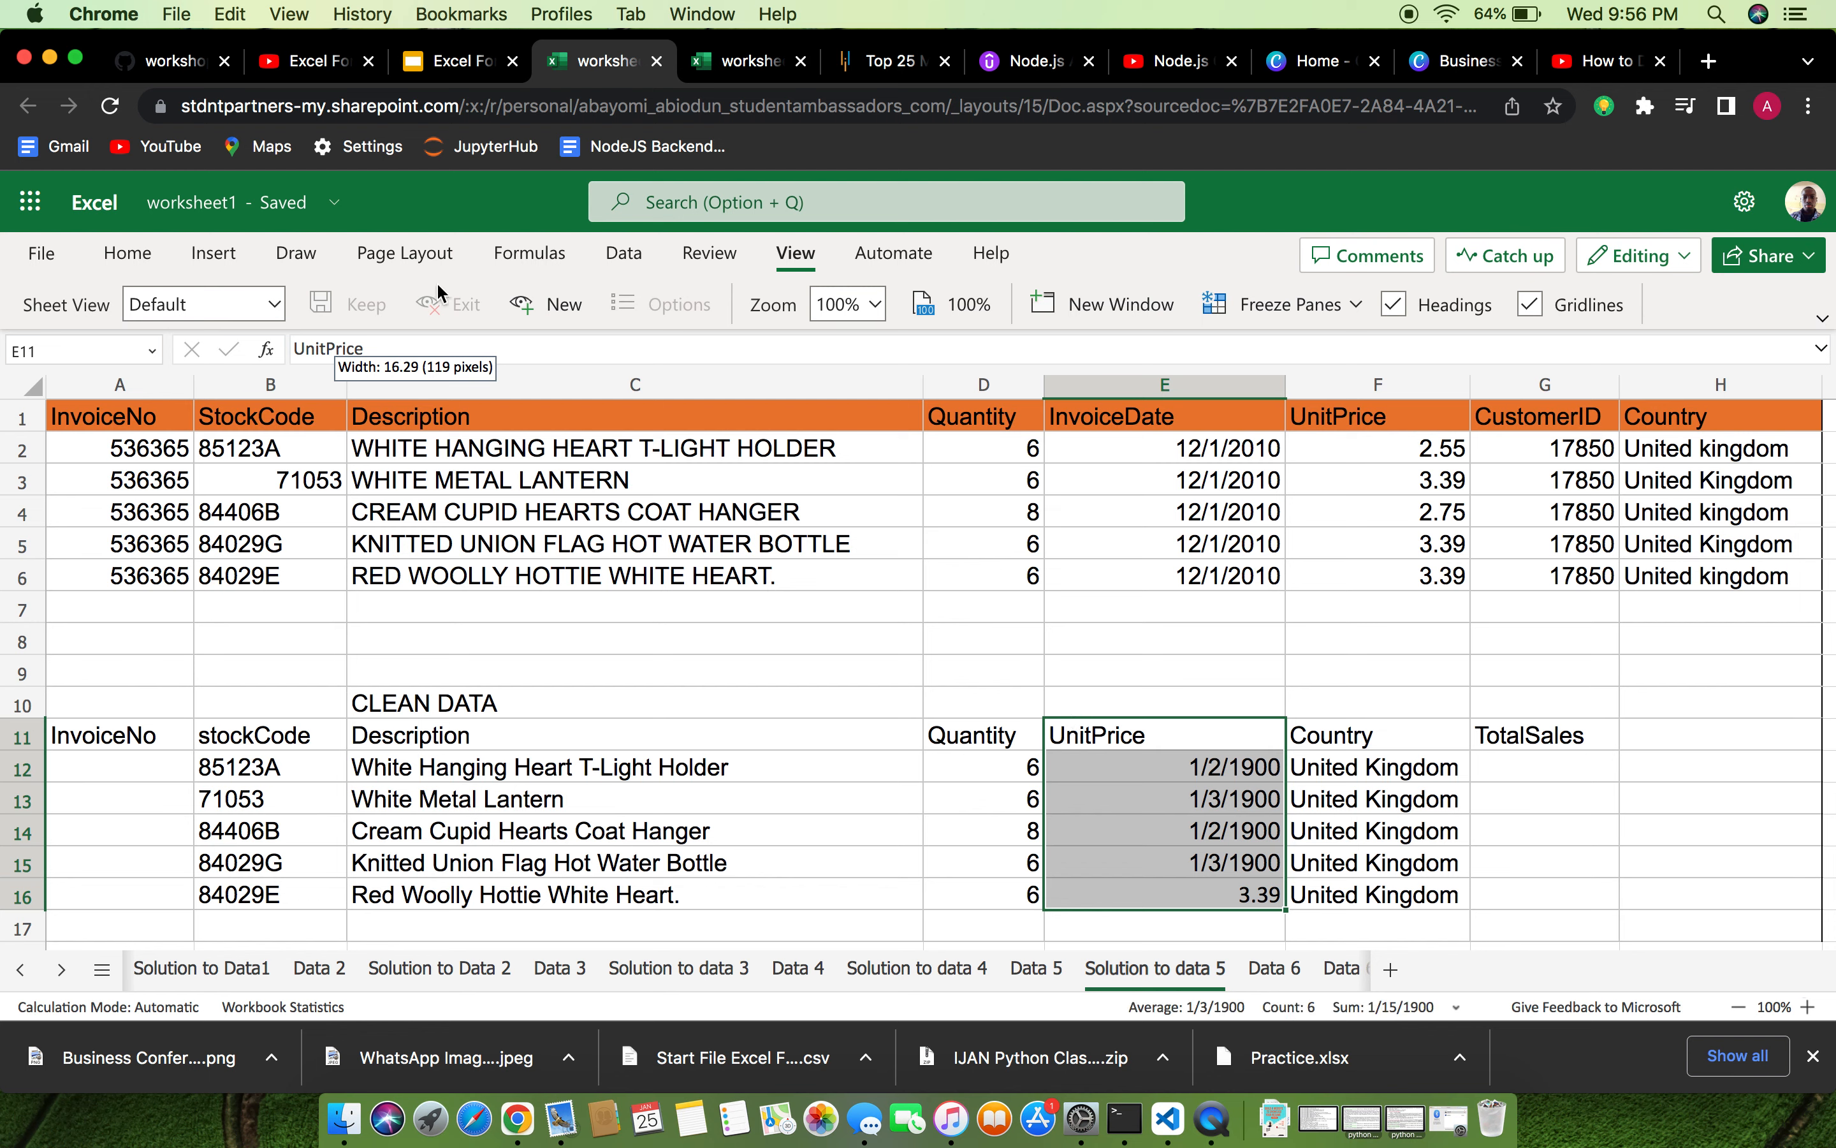
click(130, 257)
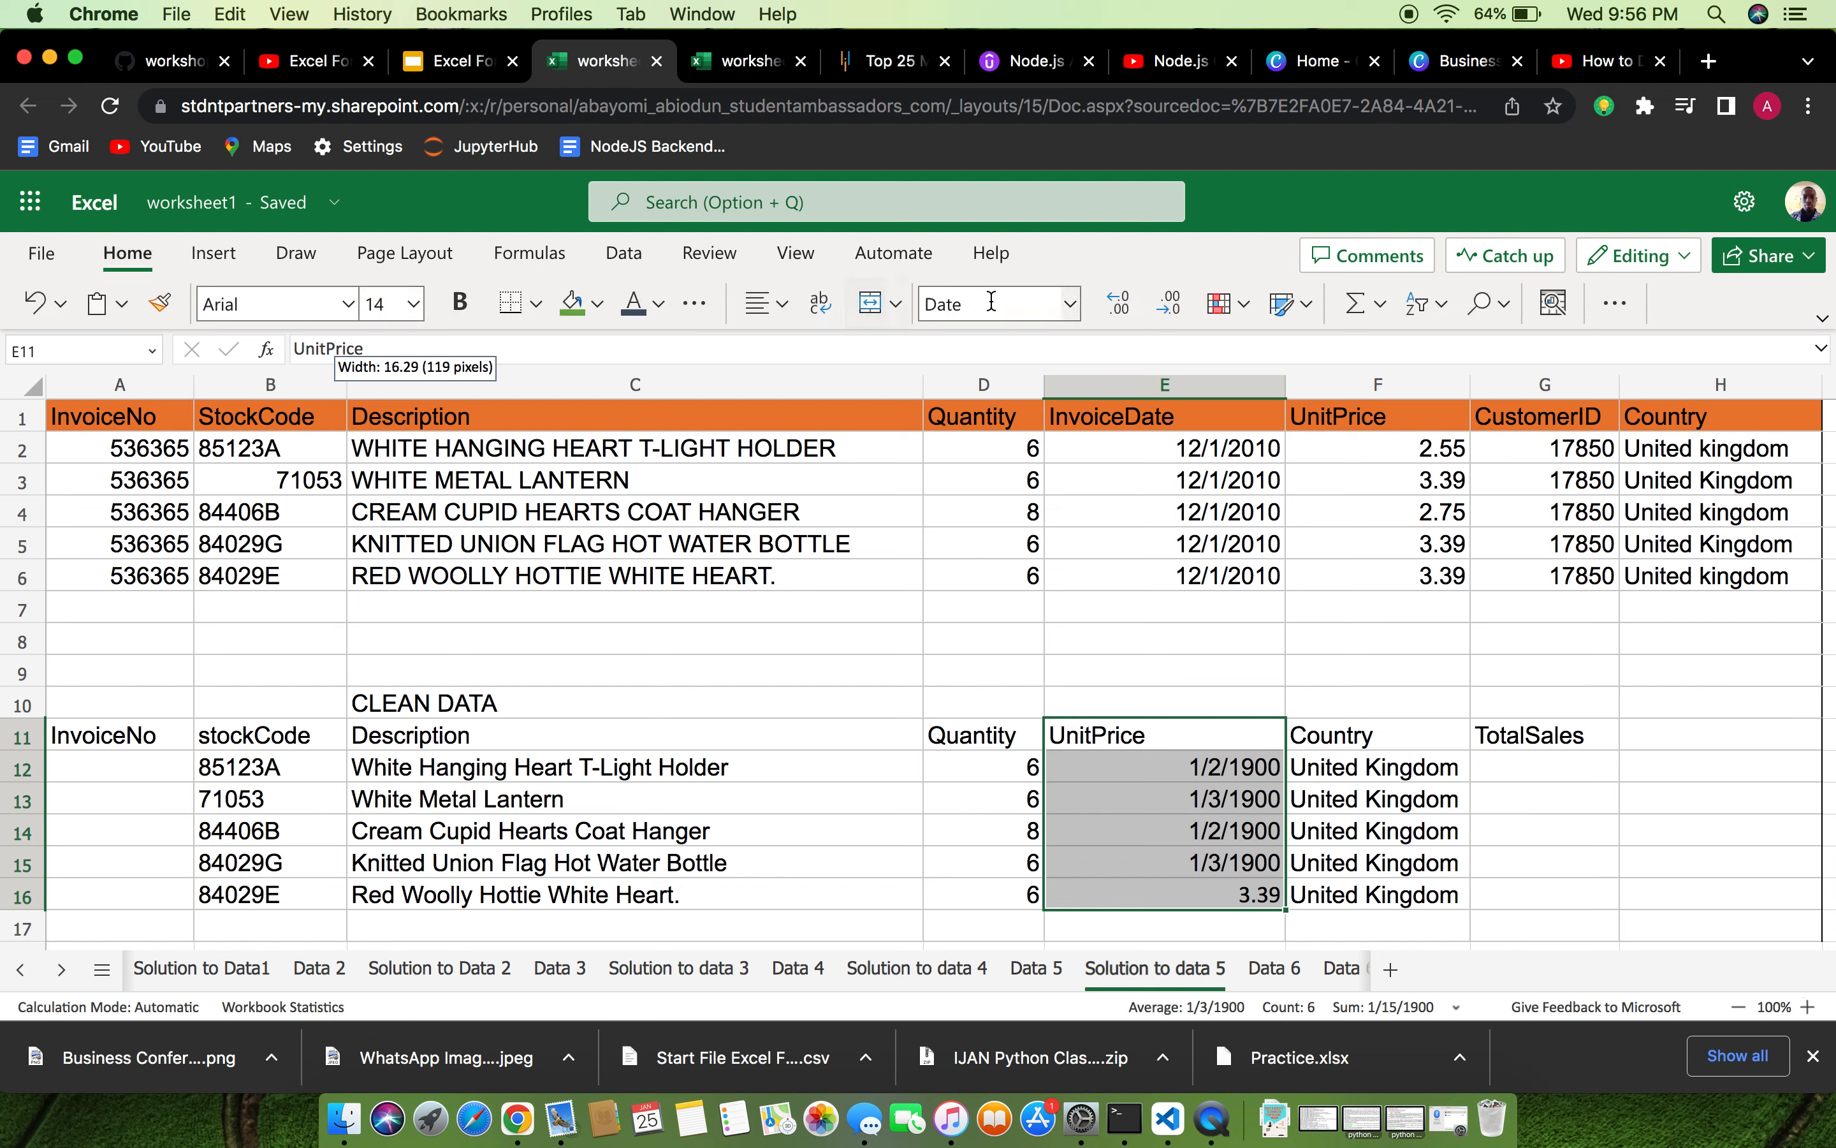
click(1066, 305)
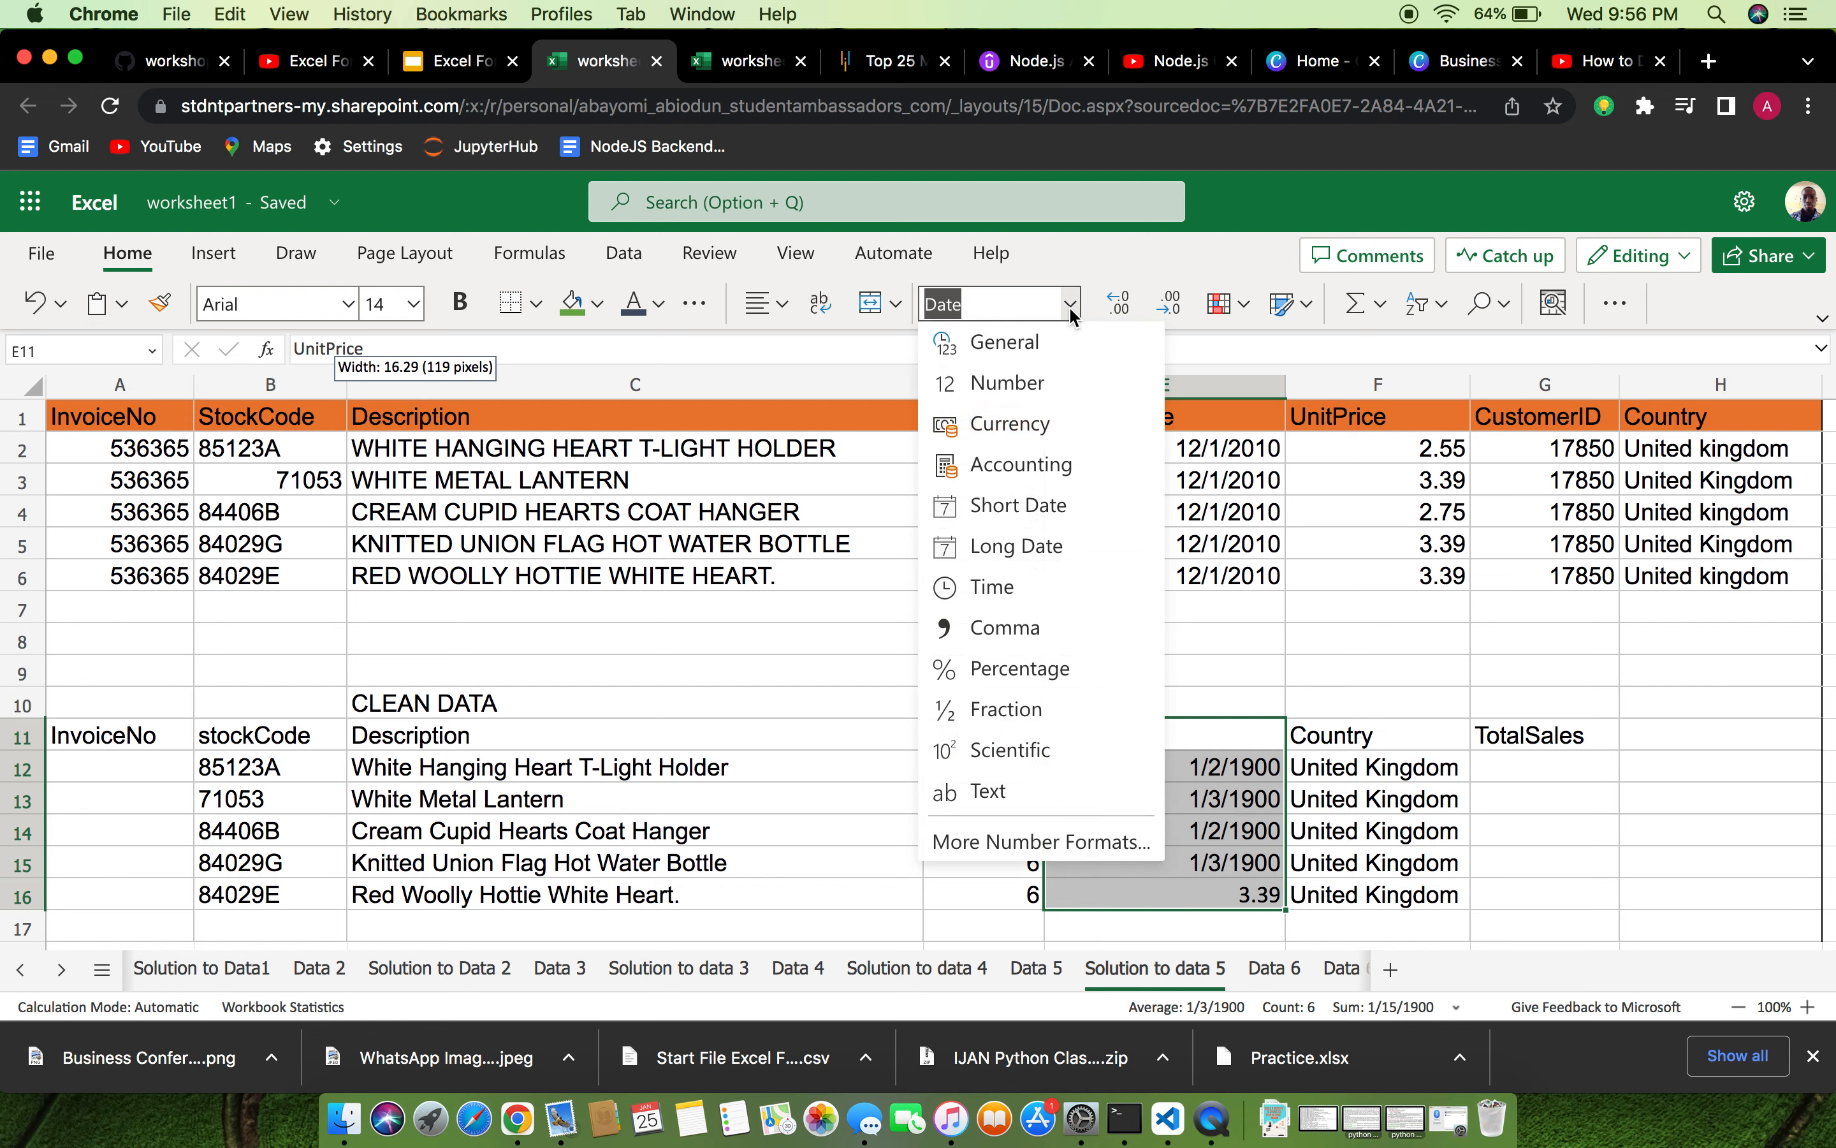
click(1039, 386)
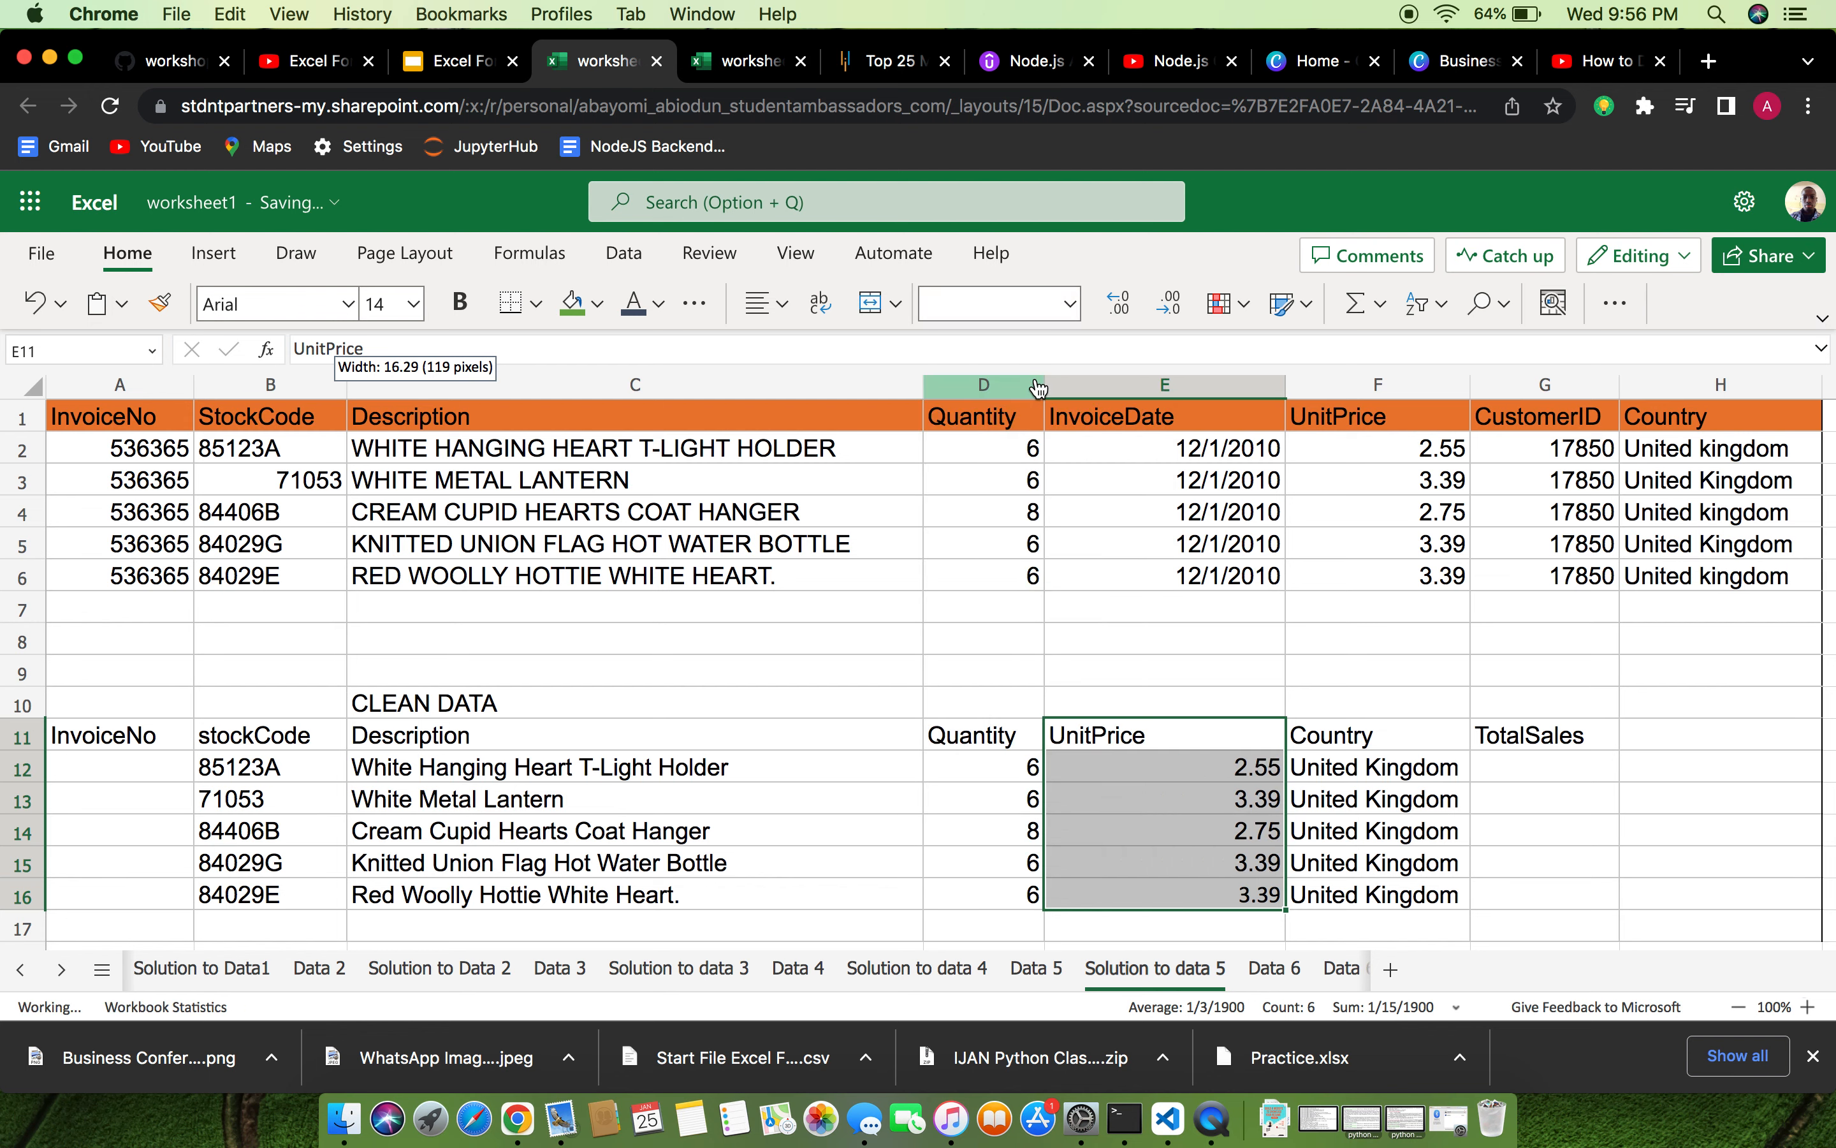
scroll(1254, 875, down, 3)
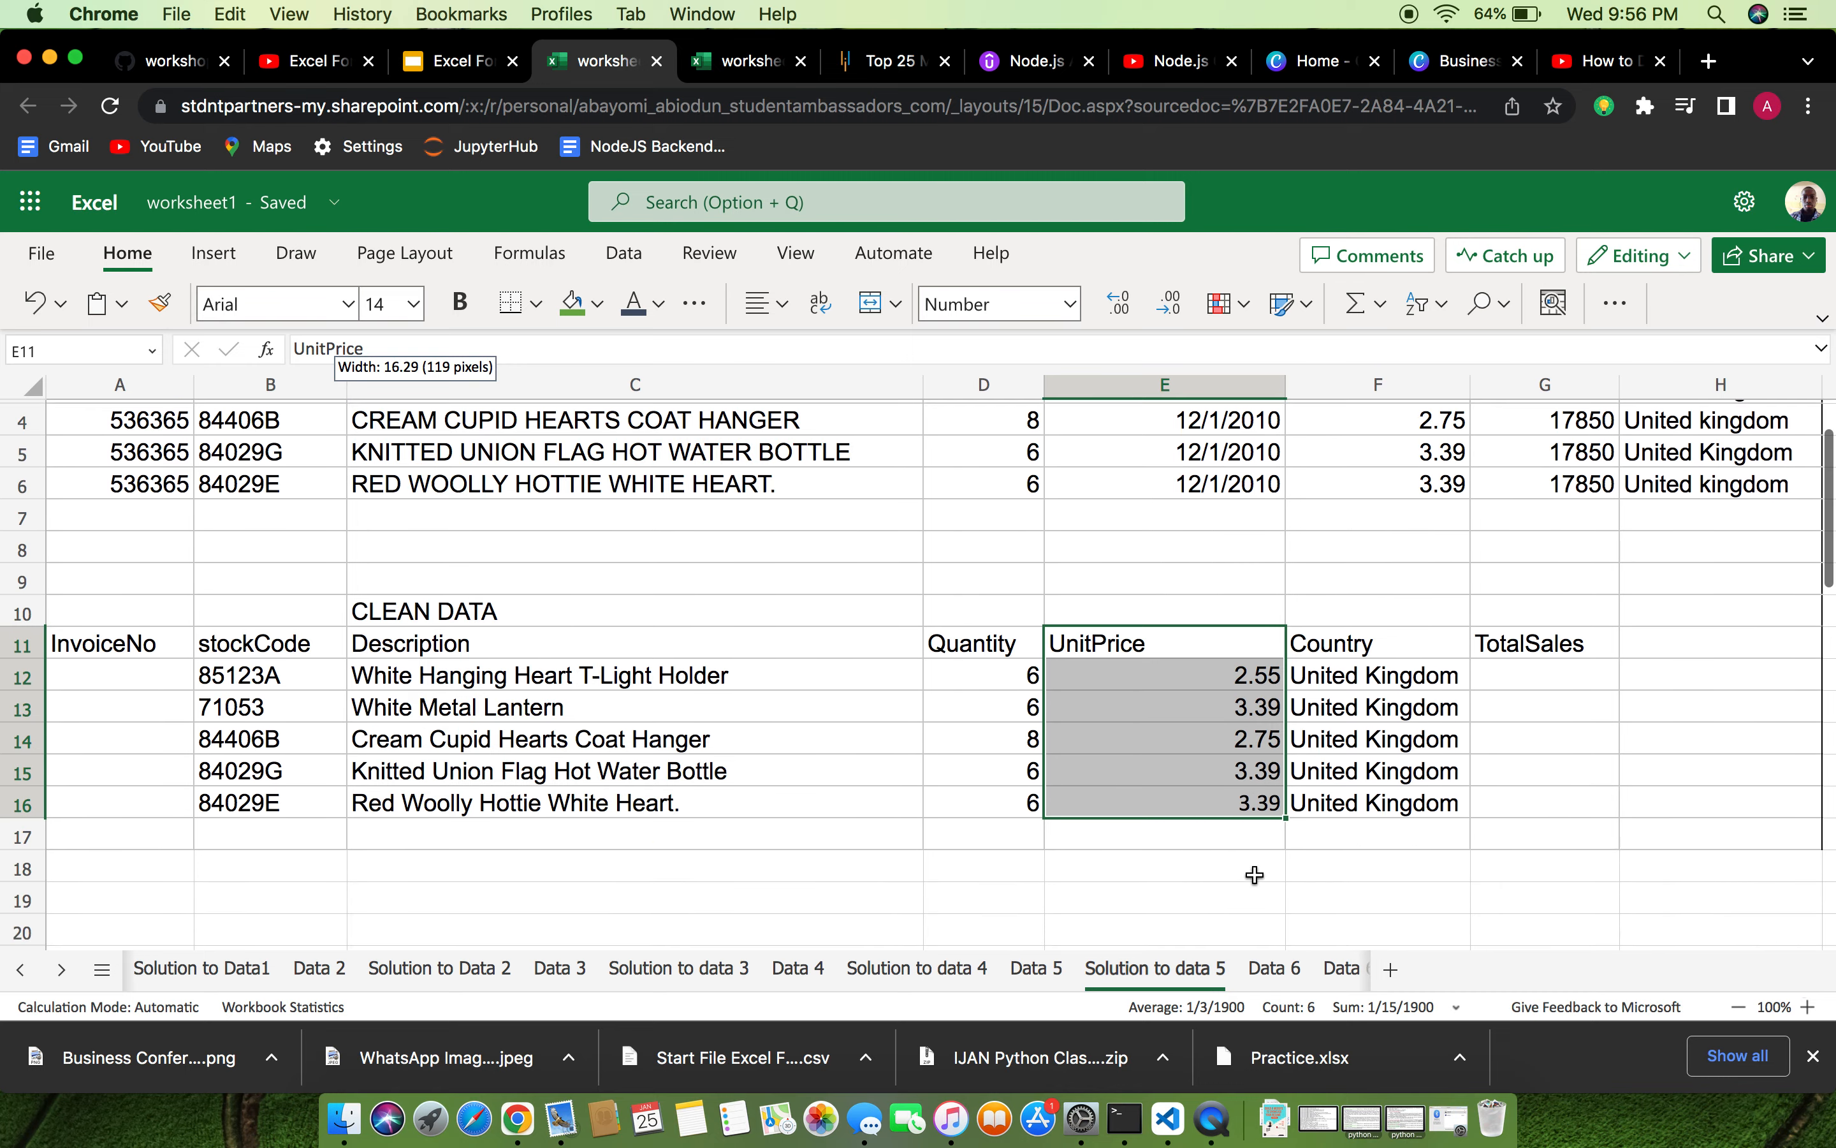
click(1253, 838)
click(1240, 705)
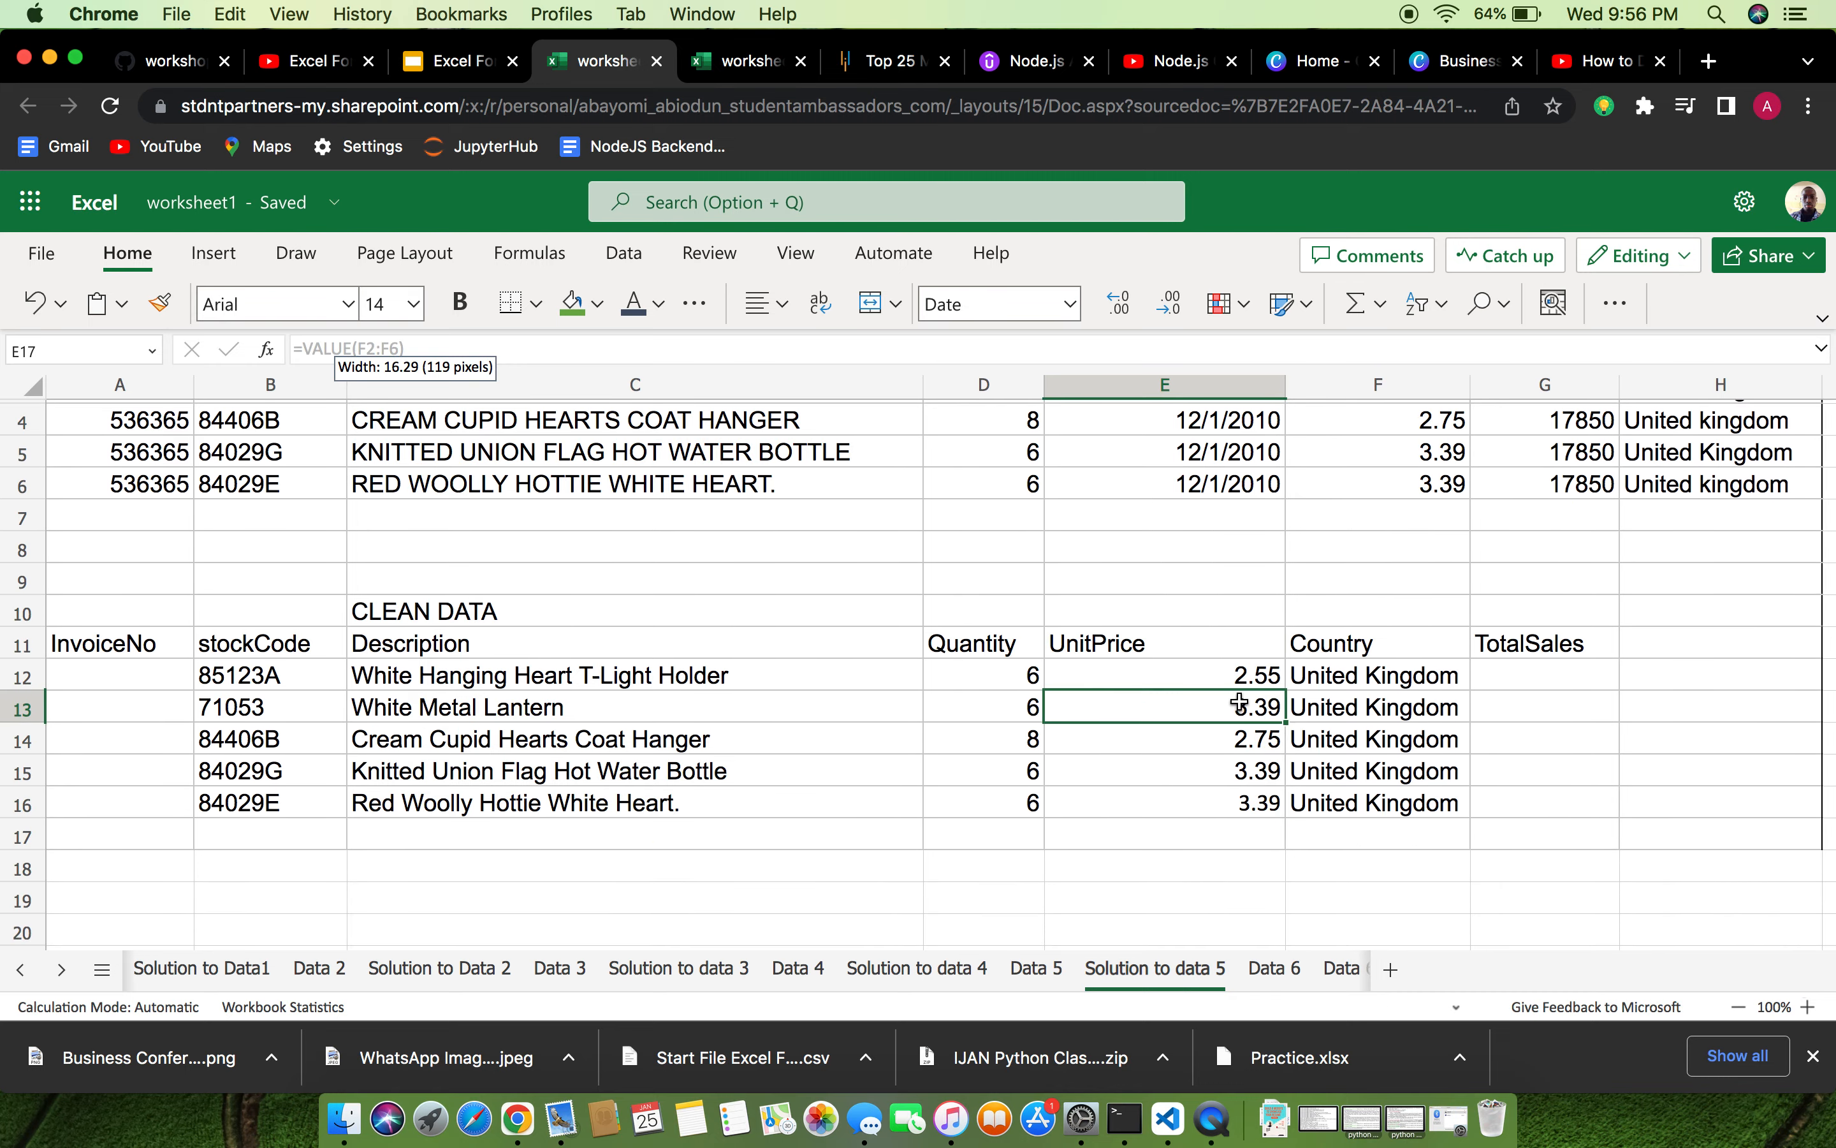
click(1248, 666)
Reduce the clean UnitPrice cells E11 to E16 to one decimal place.
click(1110, 650)
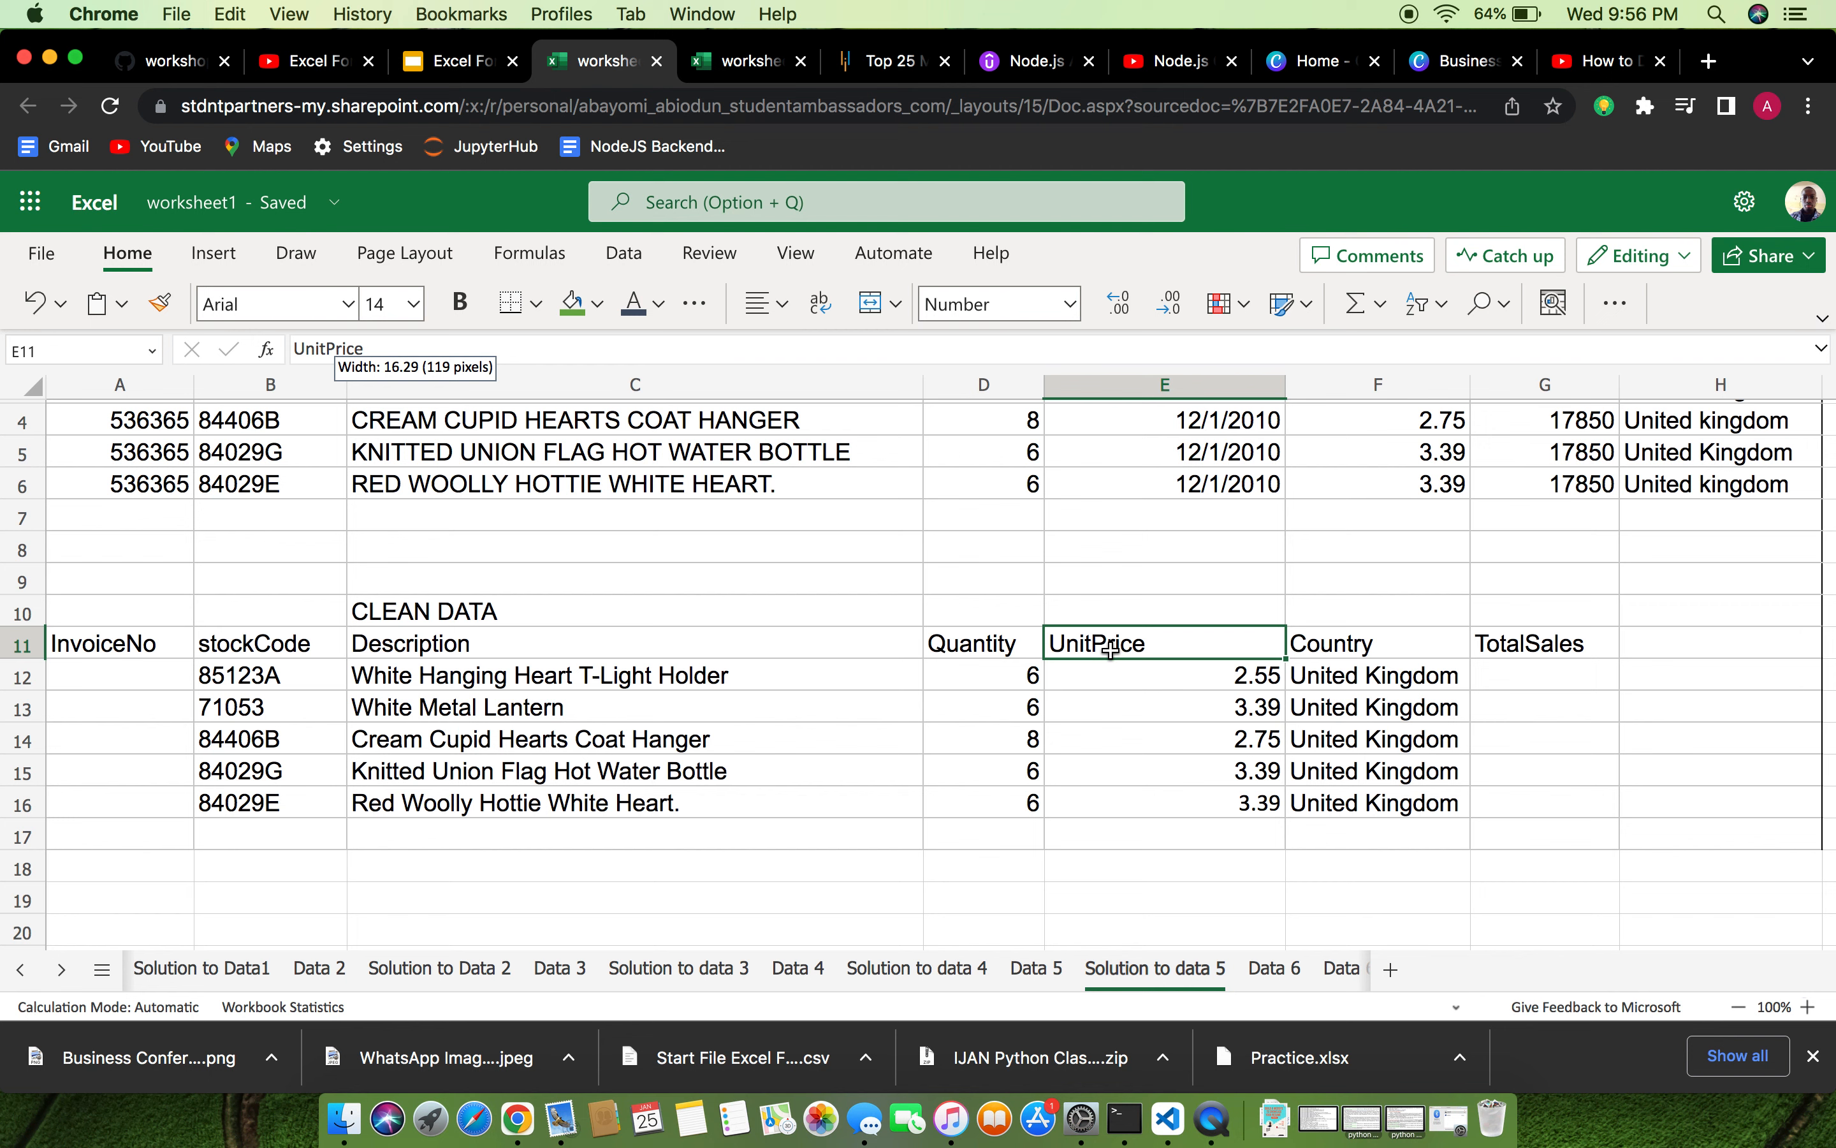
key(super+shift+Down)
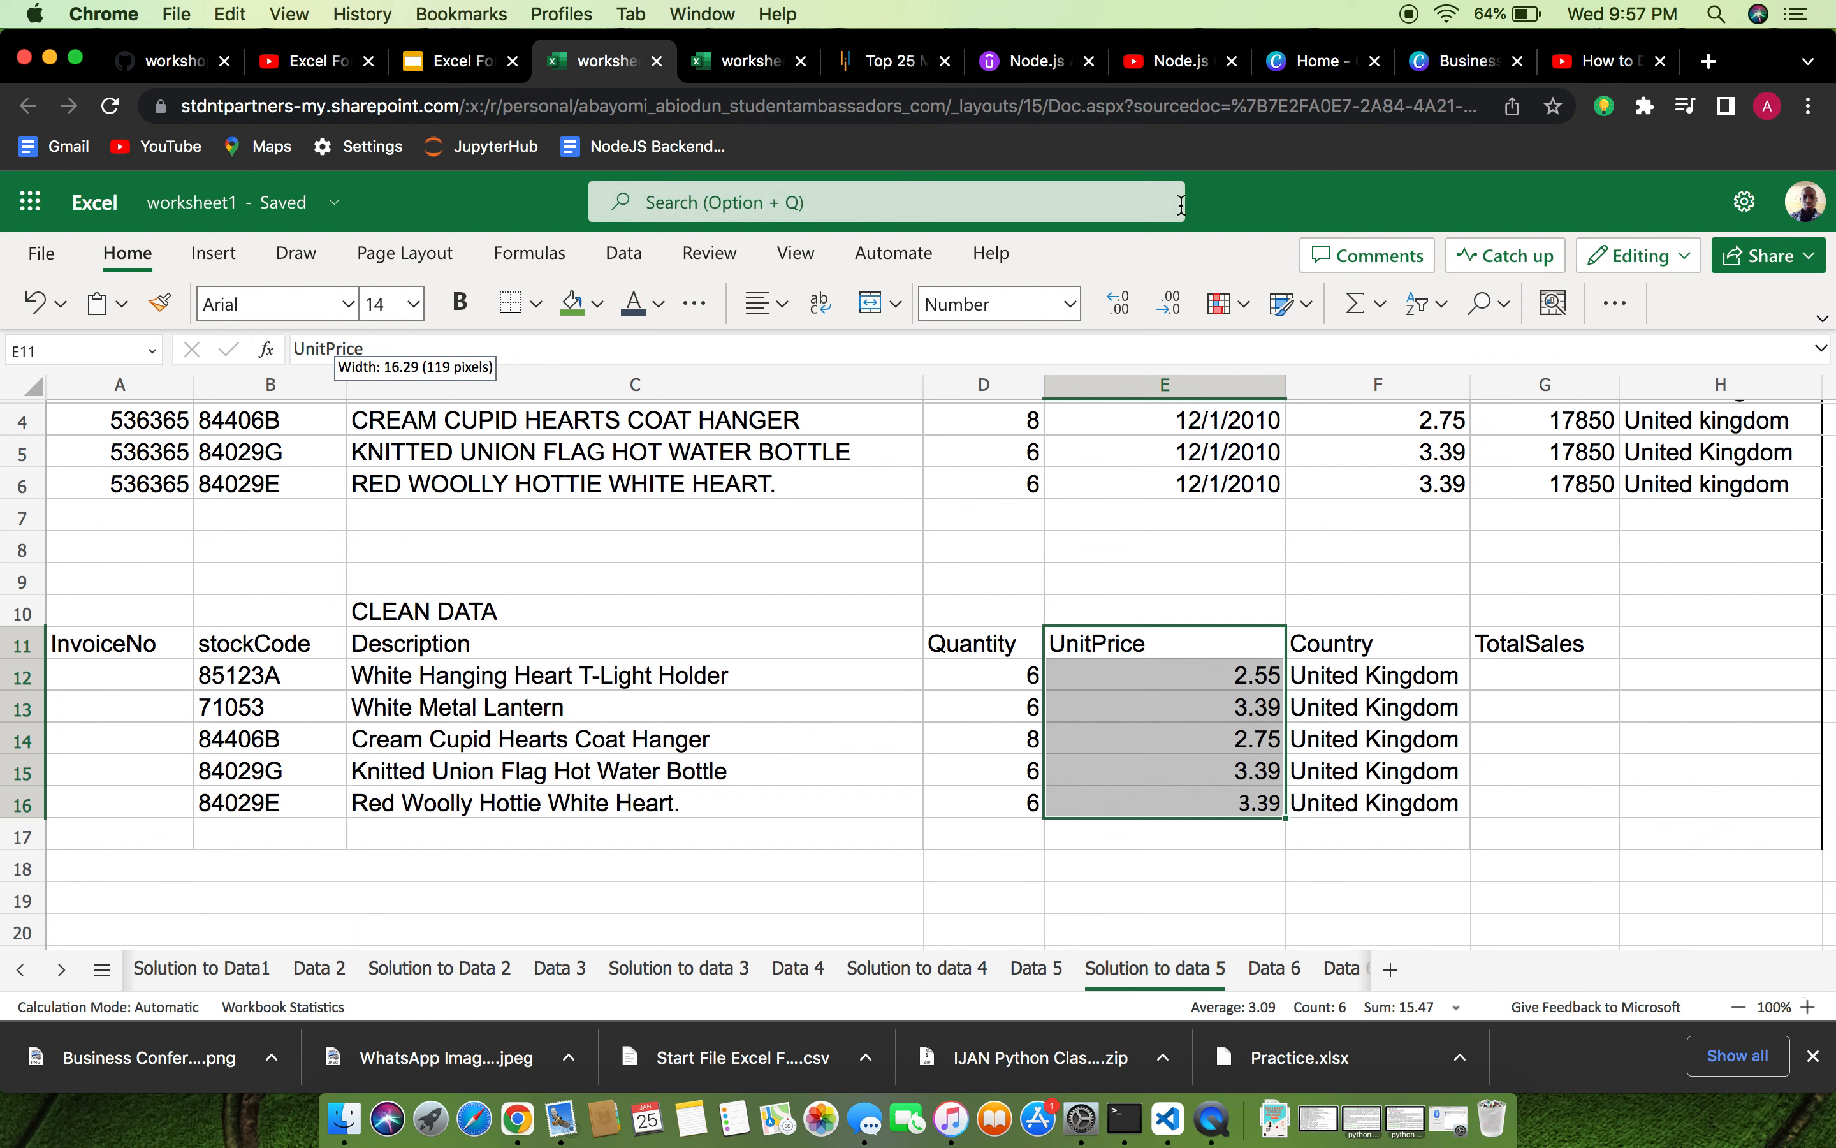
click(1174, 303)
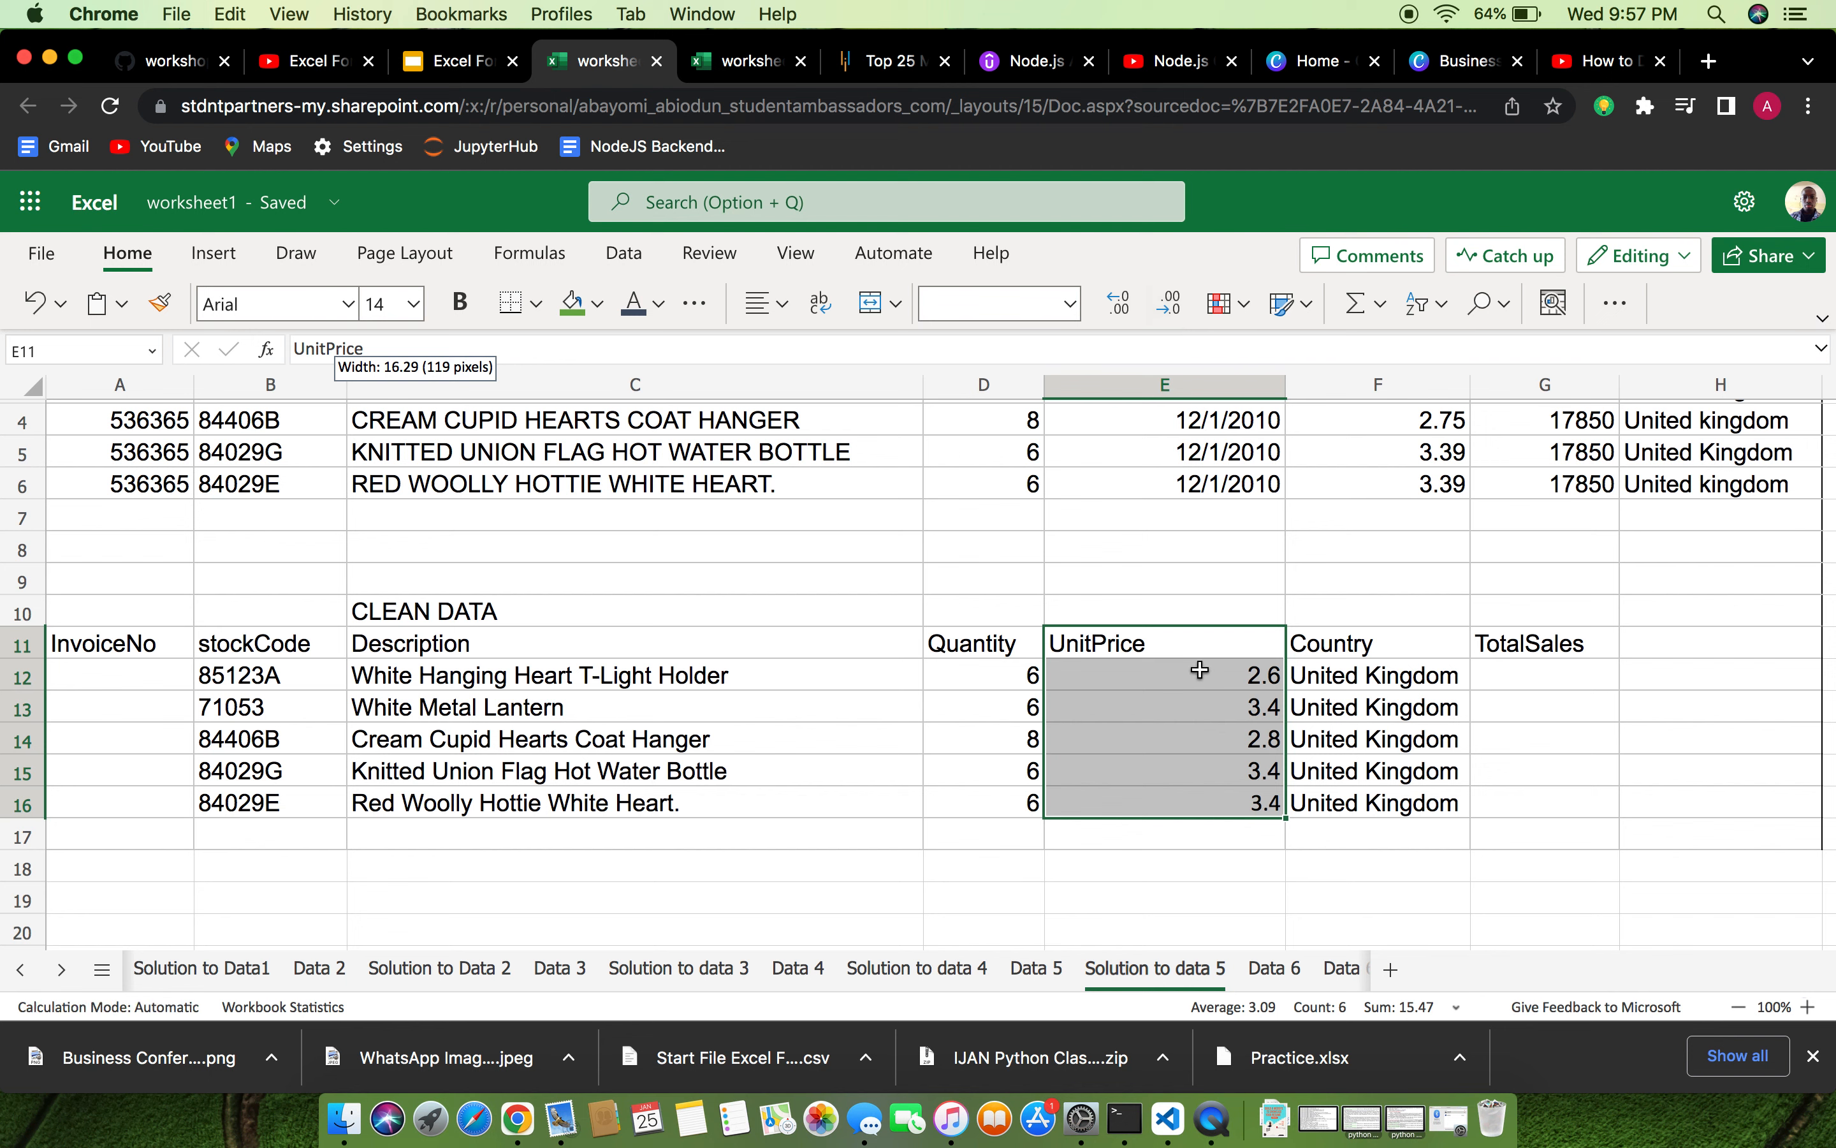
click(1243, 773)
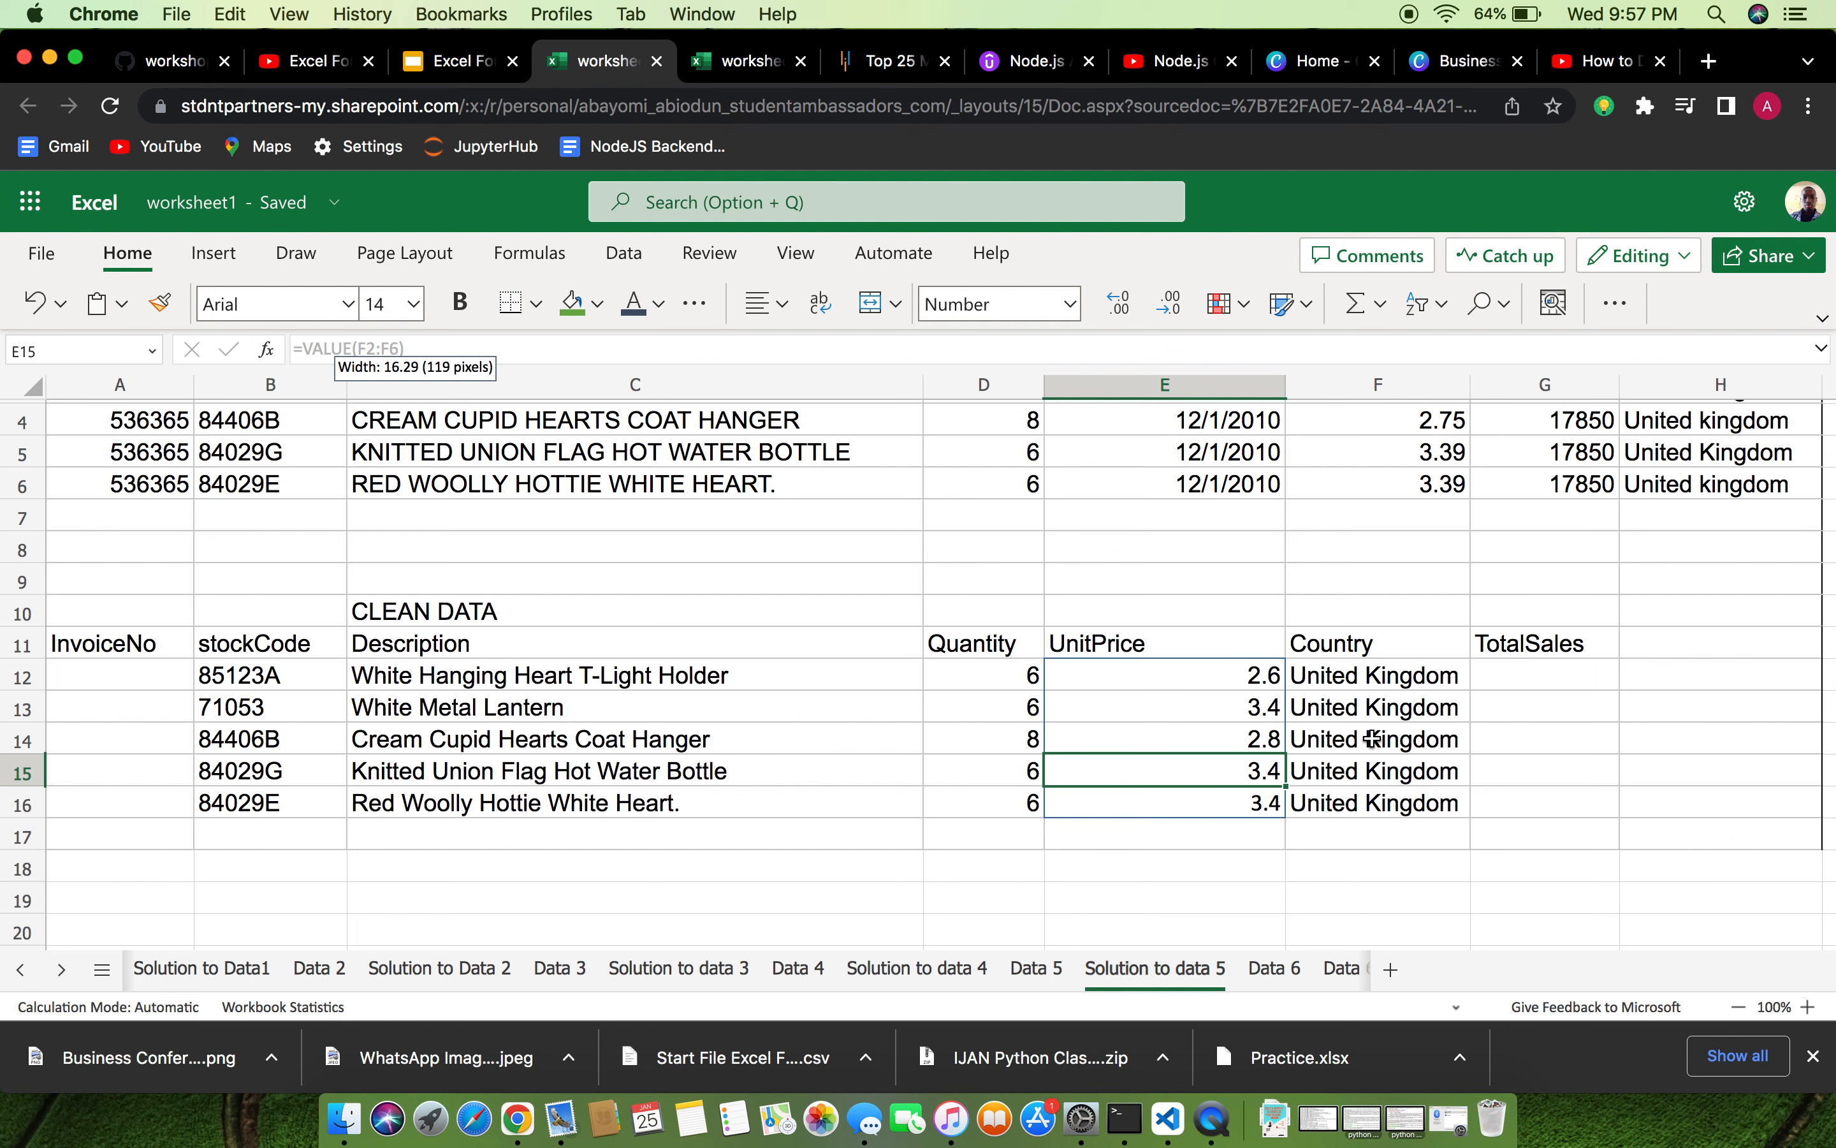
Enter the formula =PRODUCT(D12,E12) in cell G12 of the clean table's TotalSales column.
click(1526, 677)
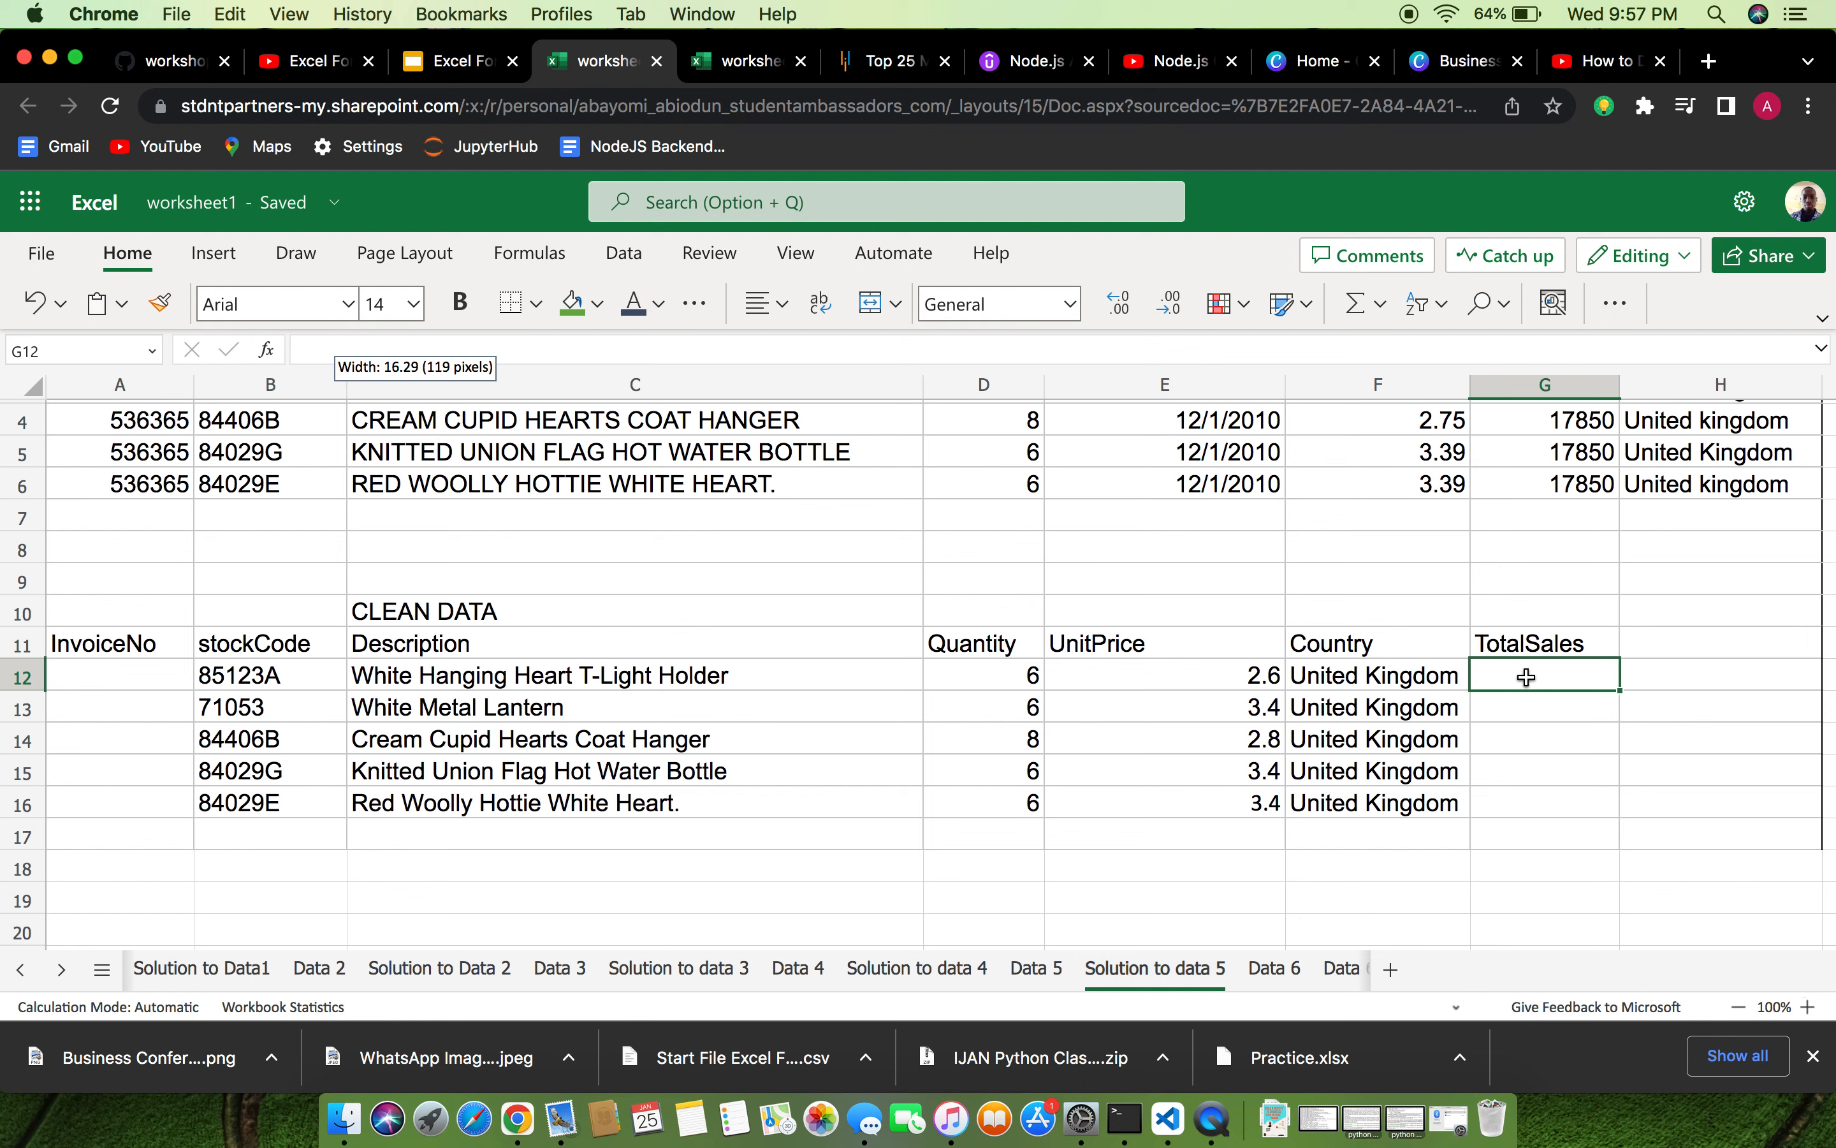
text(=)
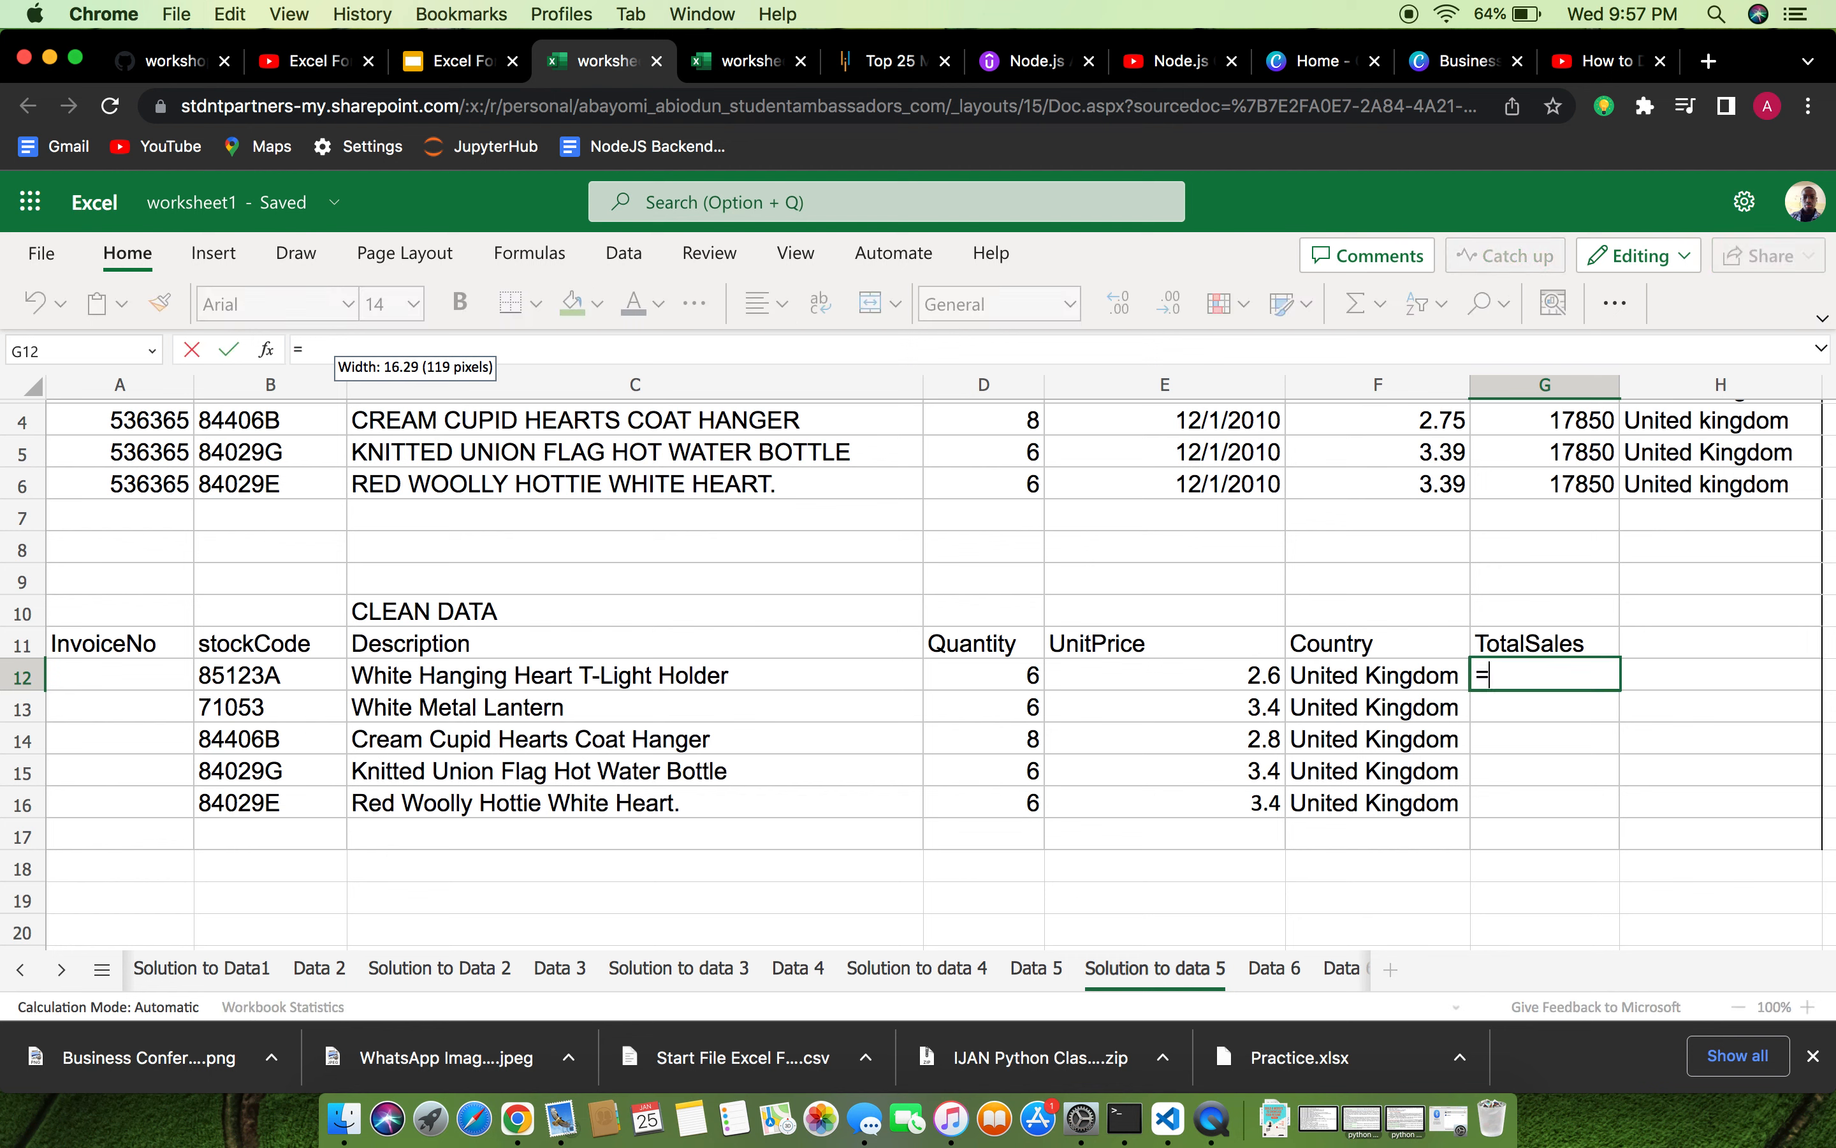
text(PR)
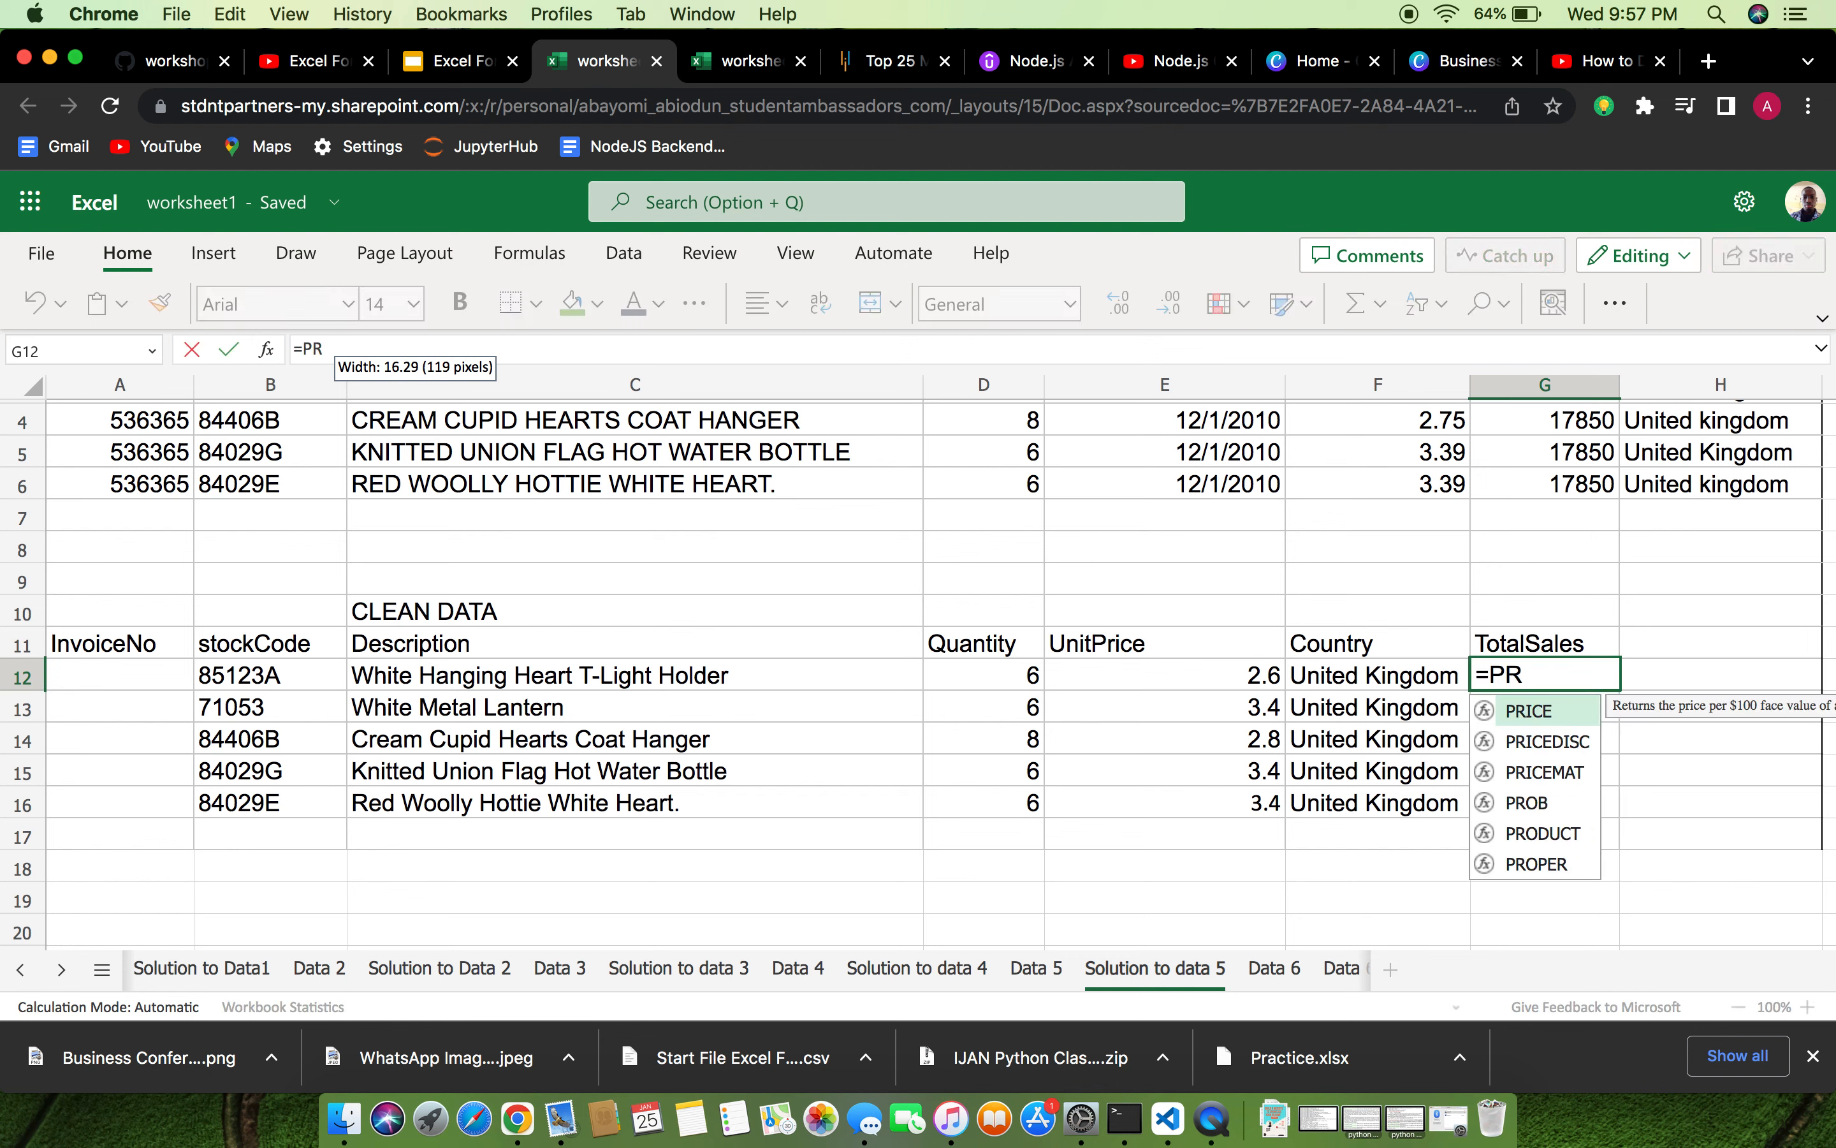
key(BackSpace)
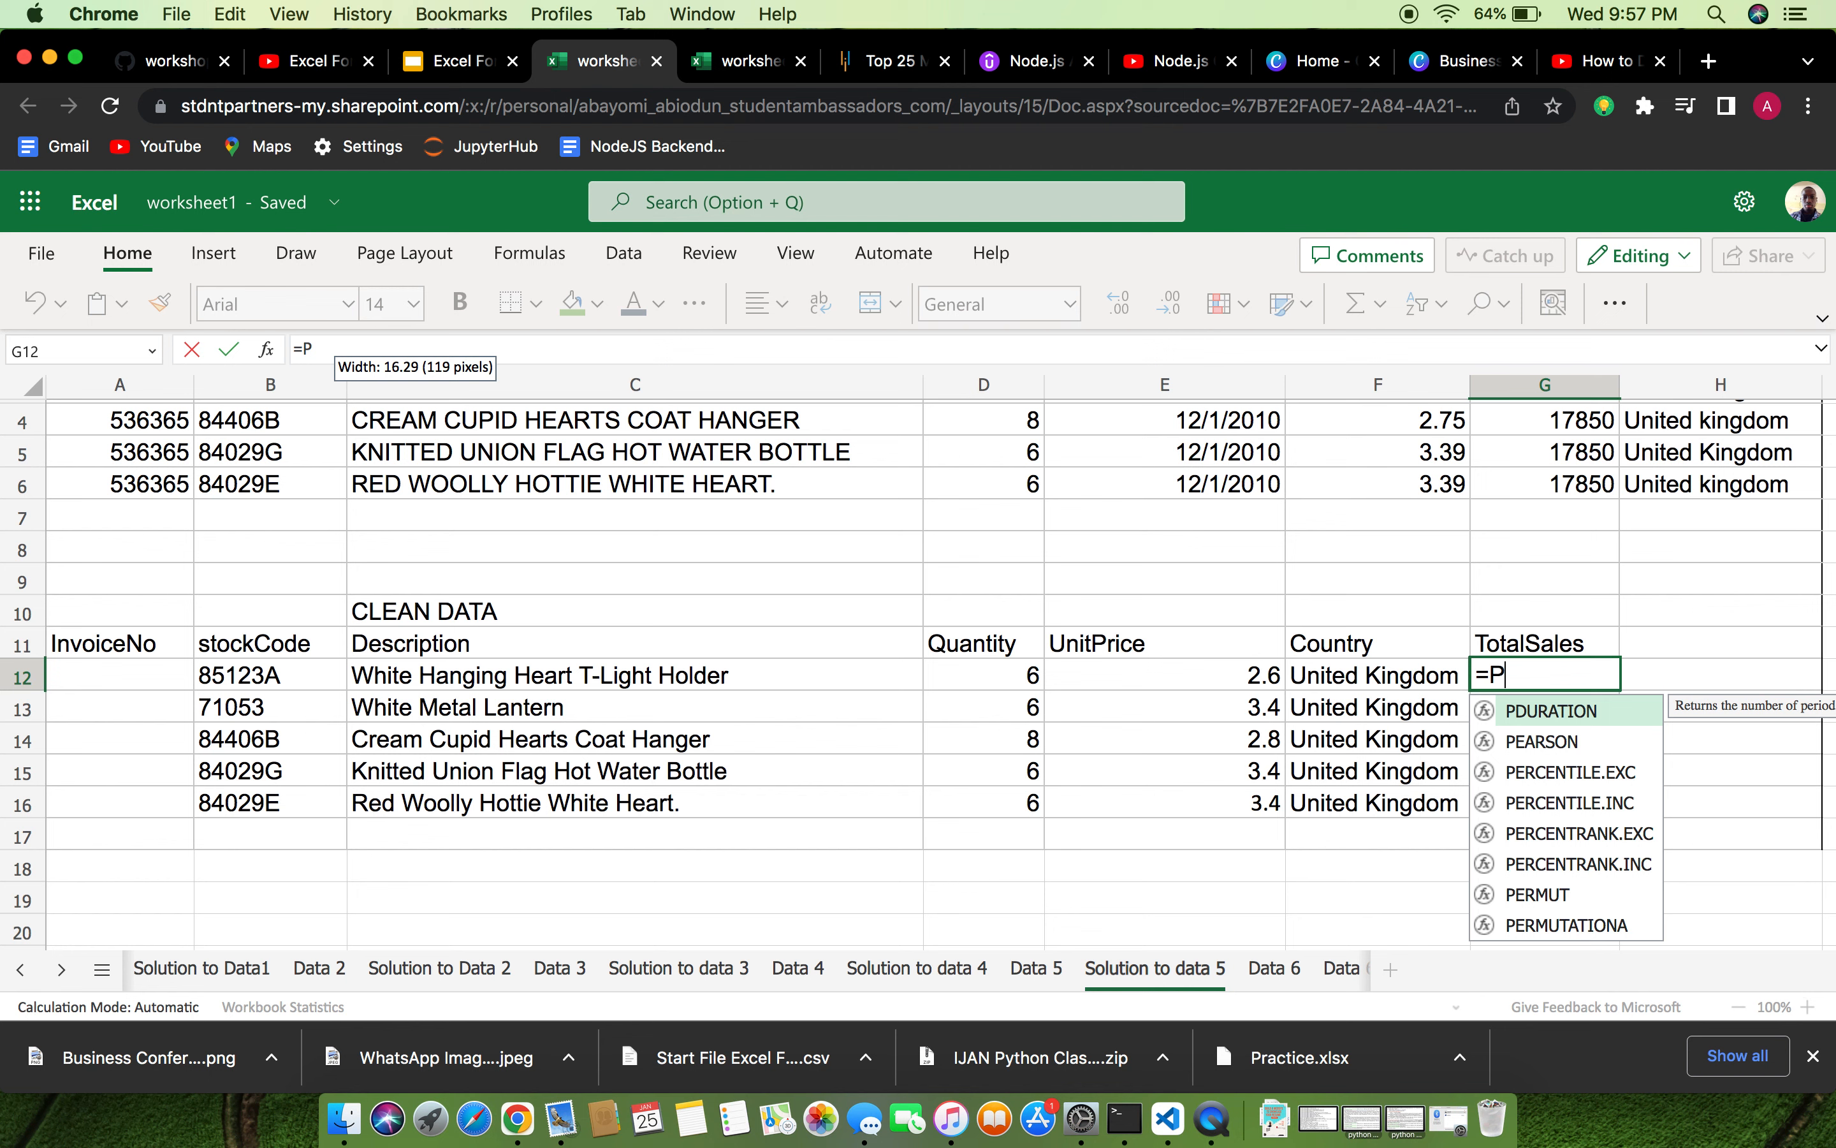
text(RODU)
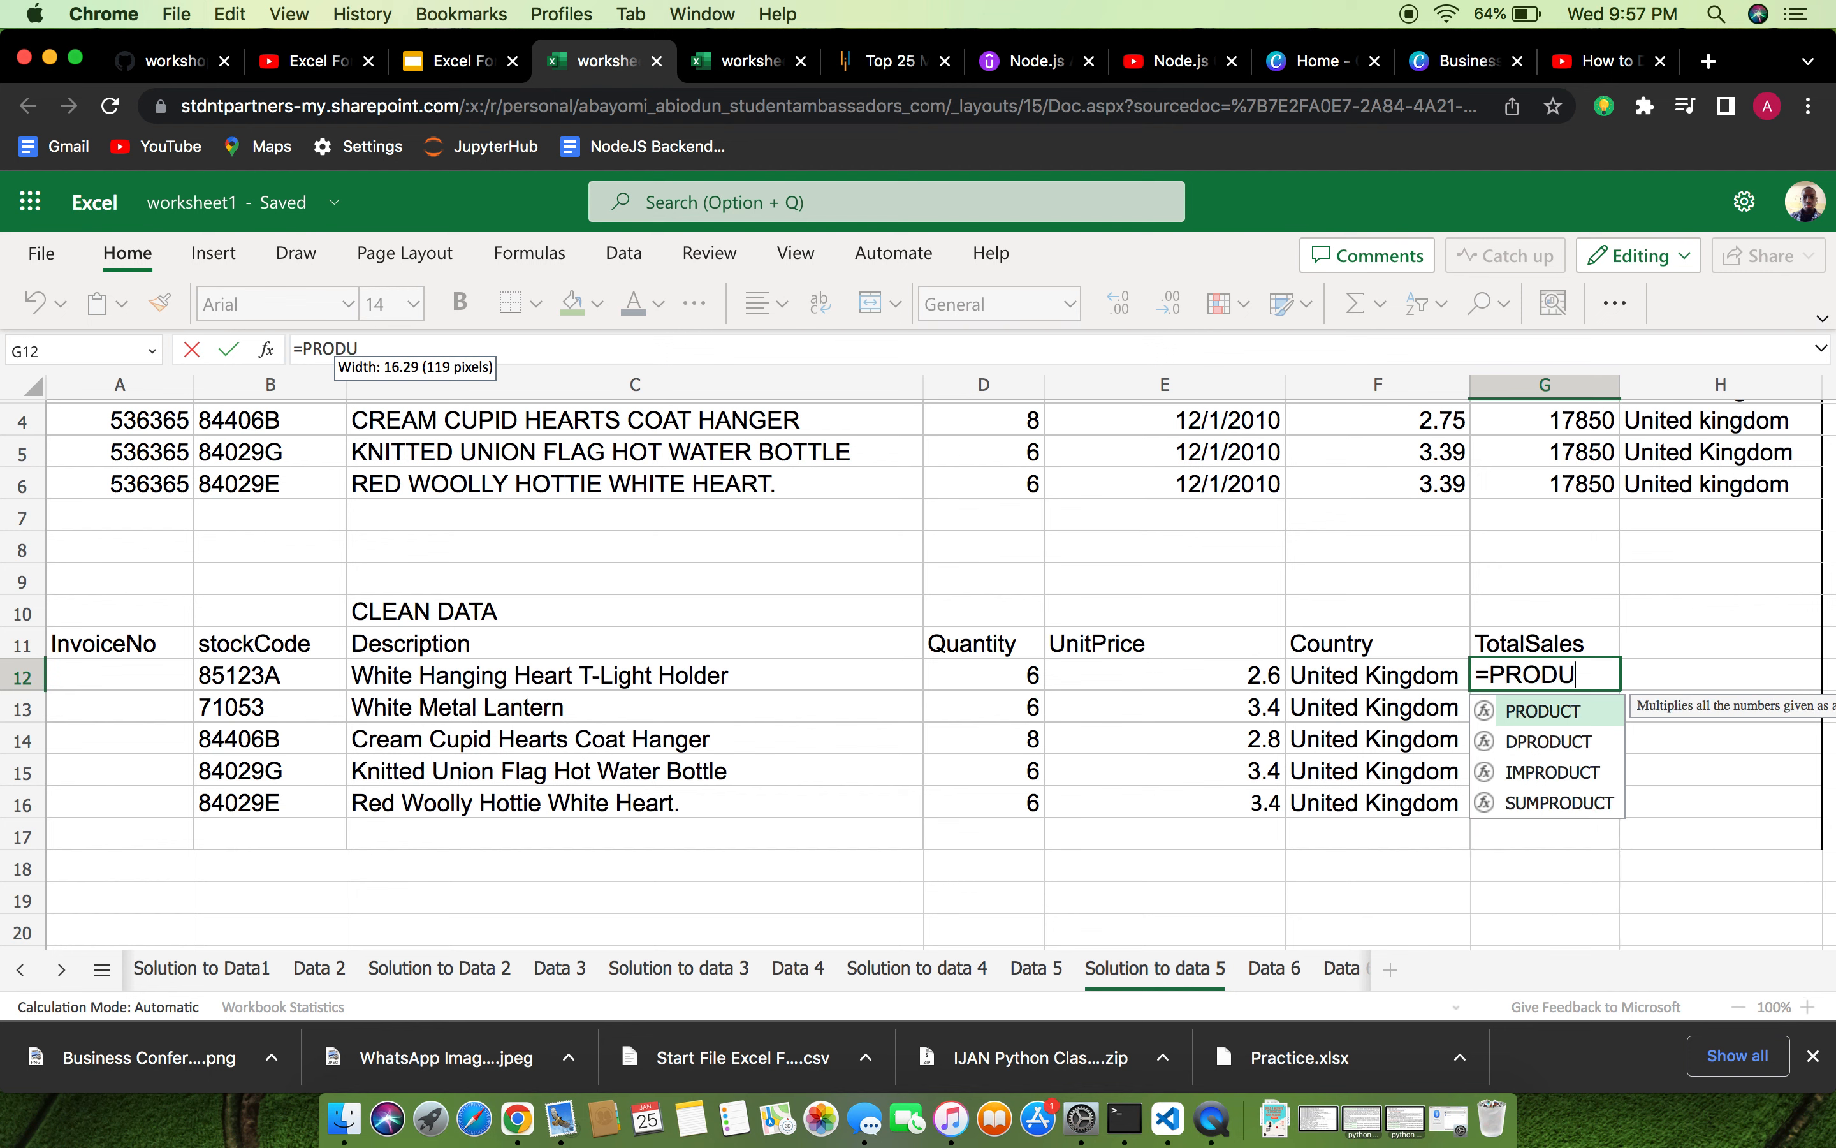
text(CT()
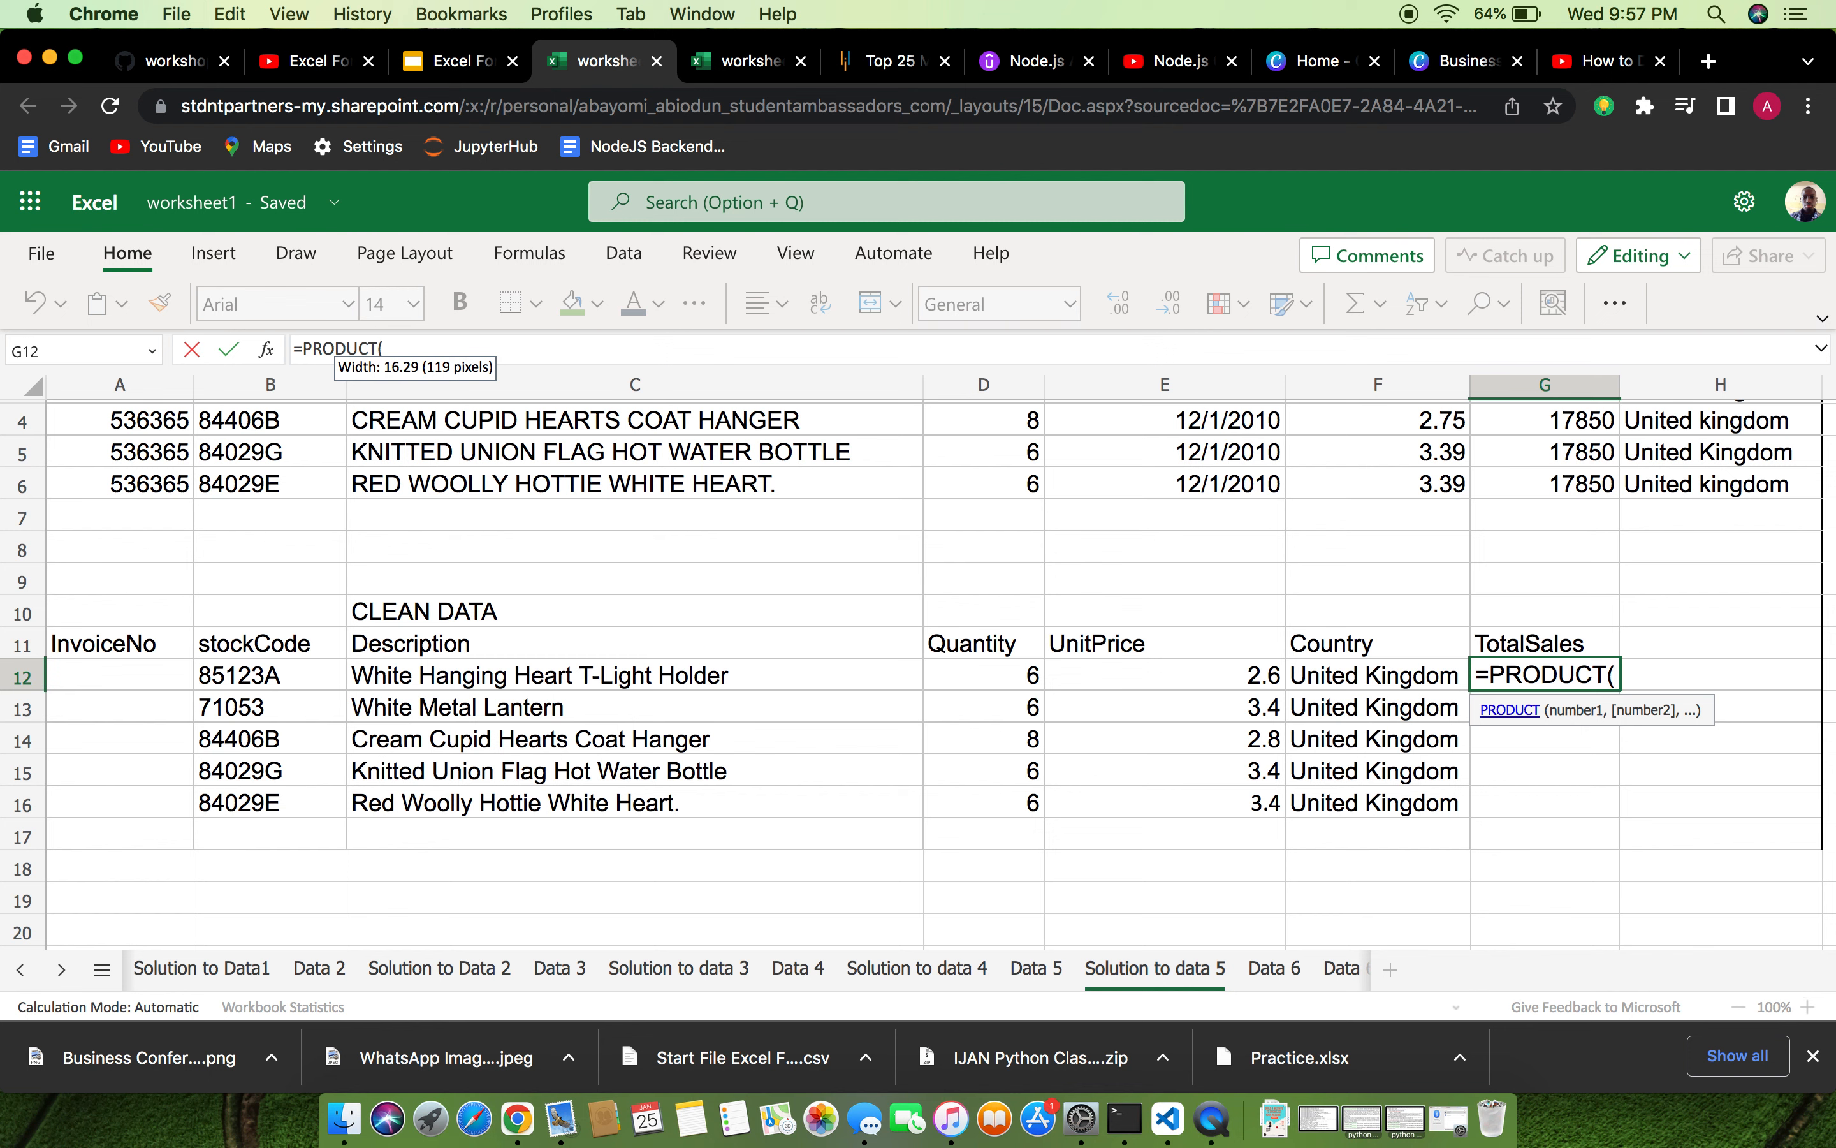
text(D)
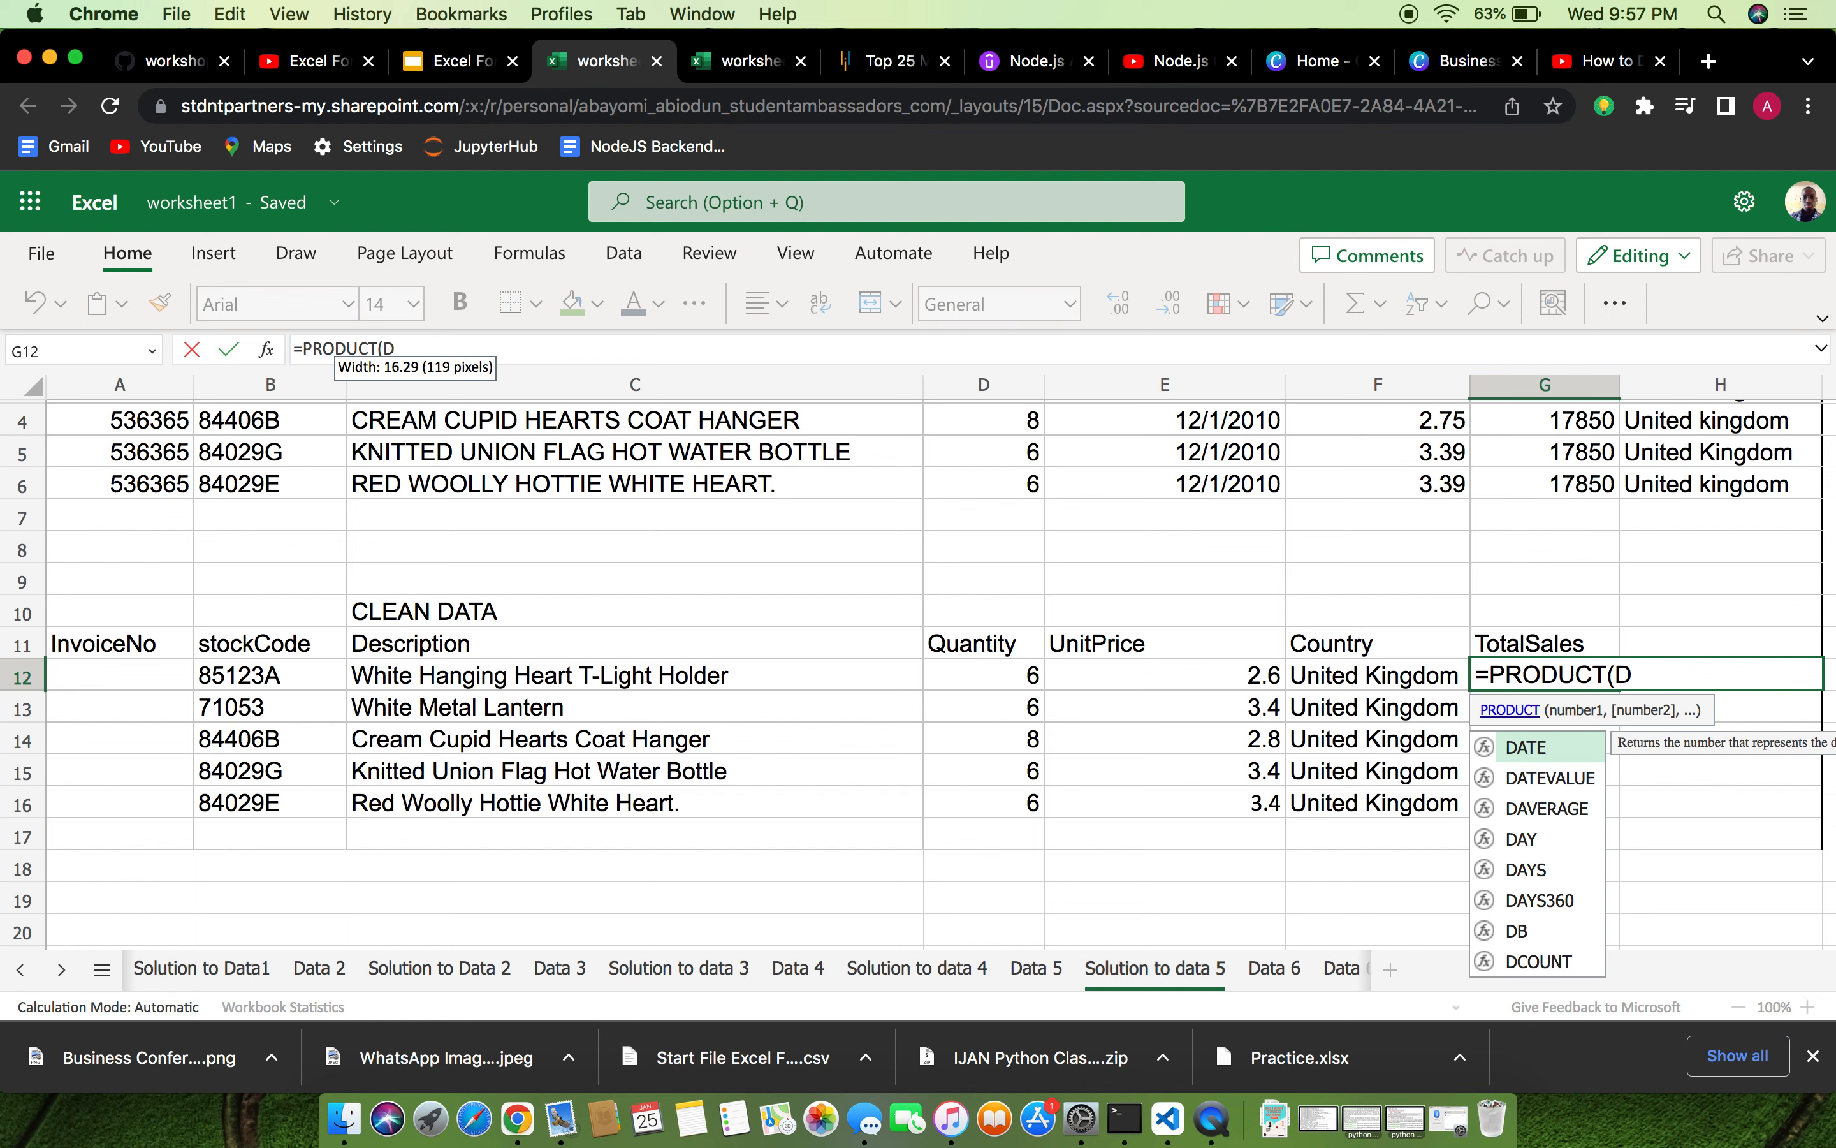
text(12)
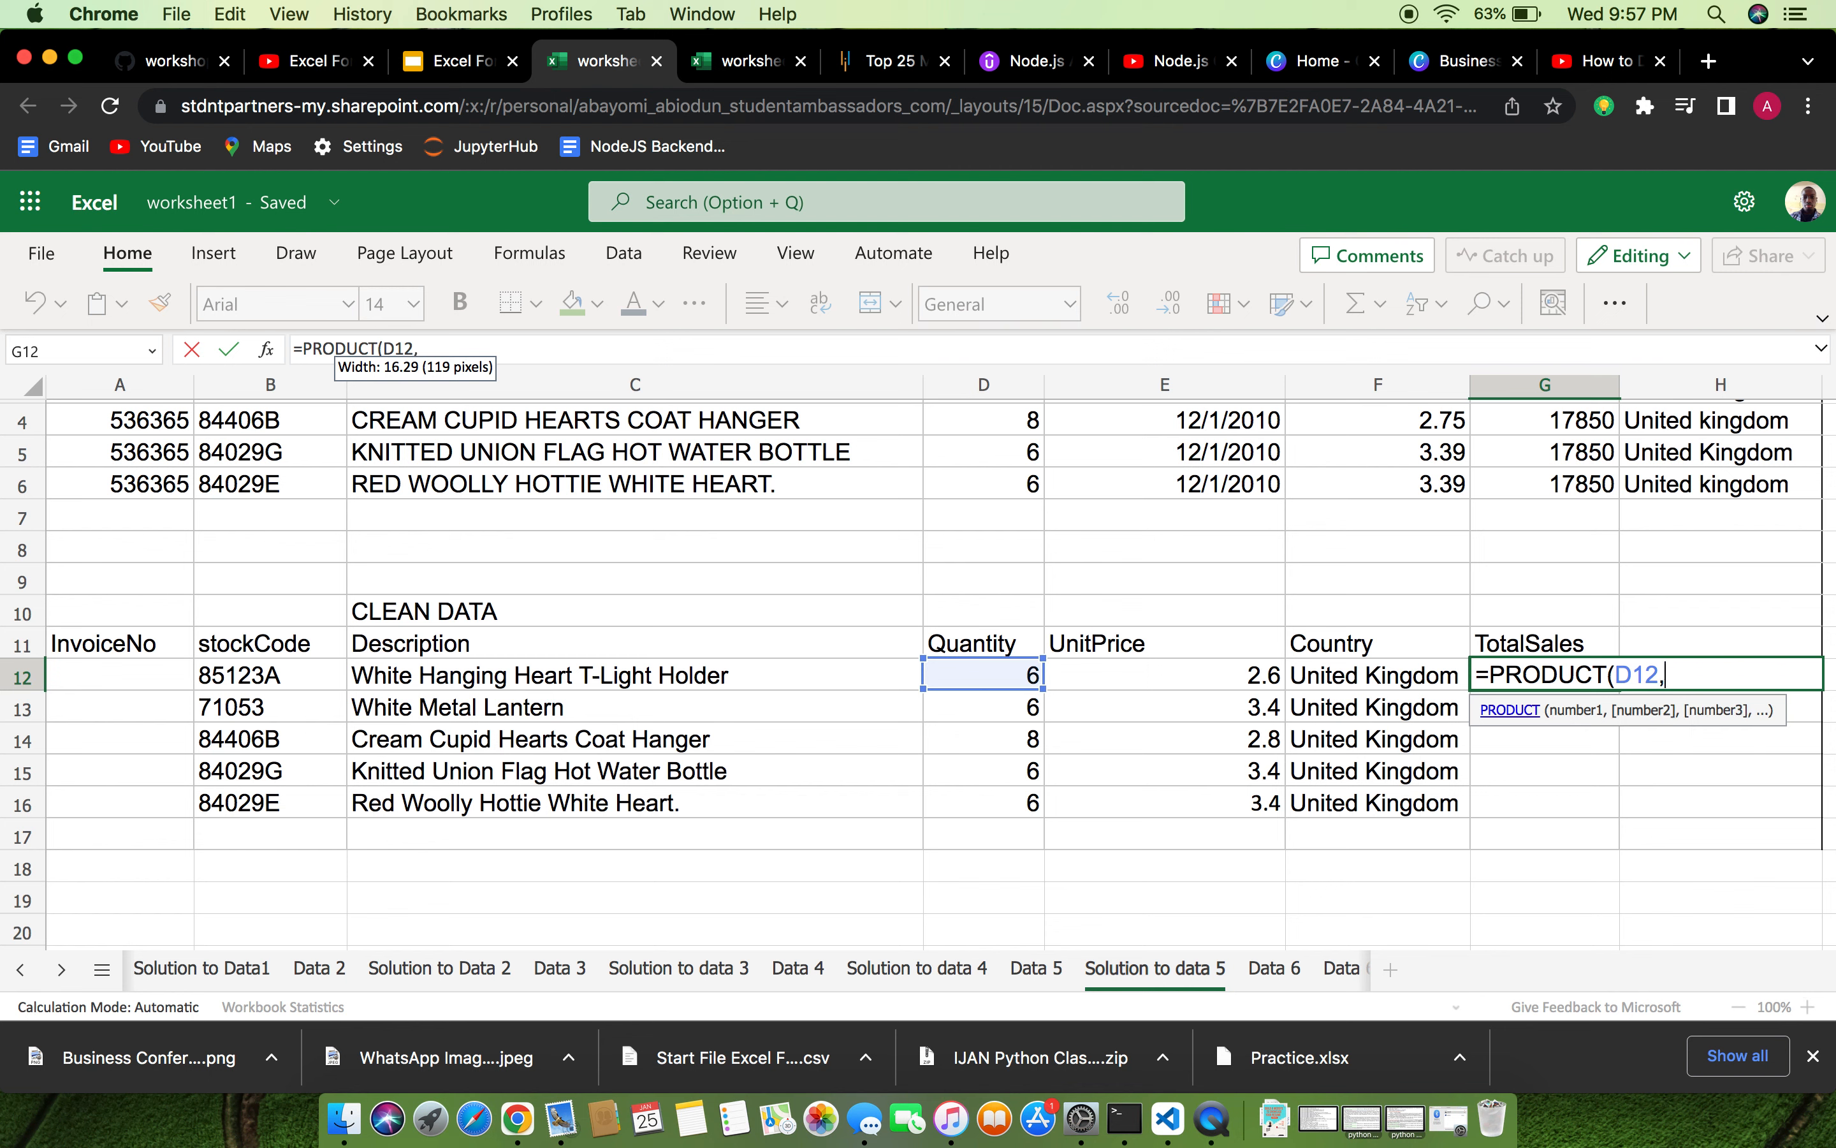
text(,E)
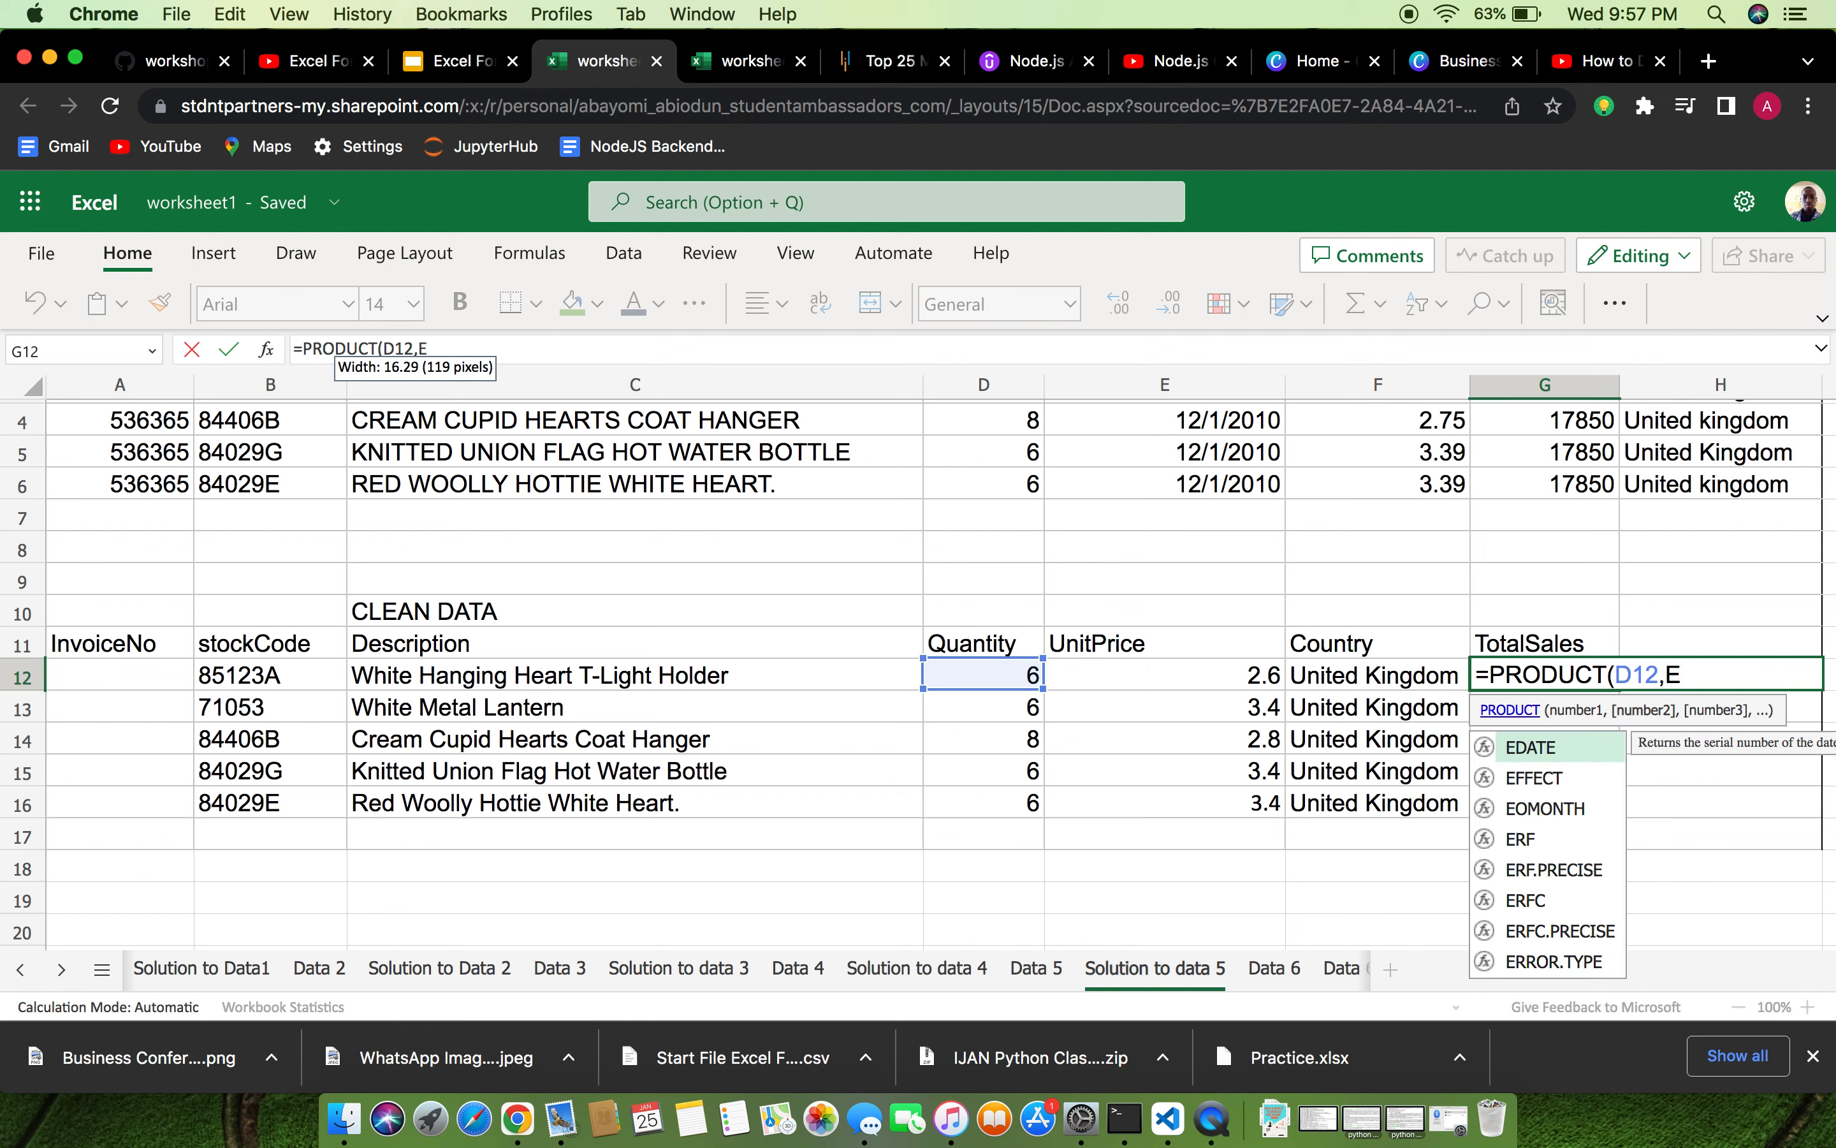
text(12)
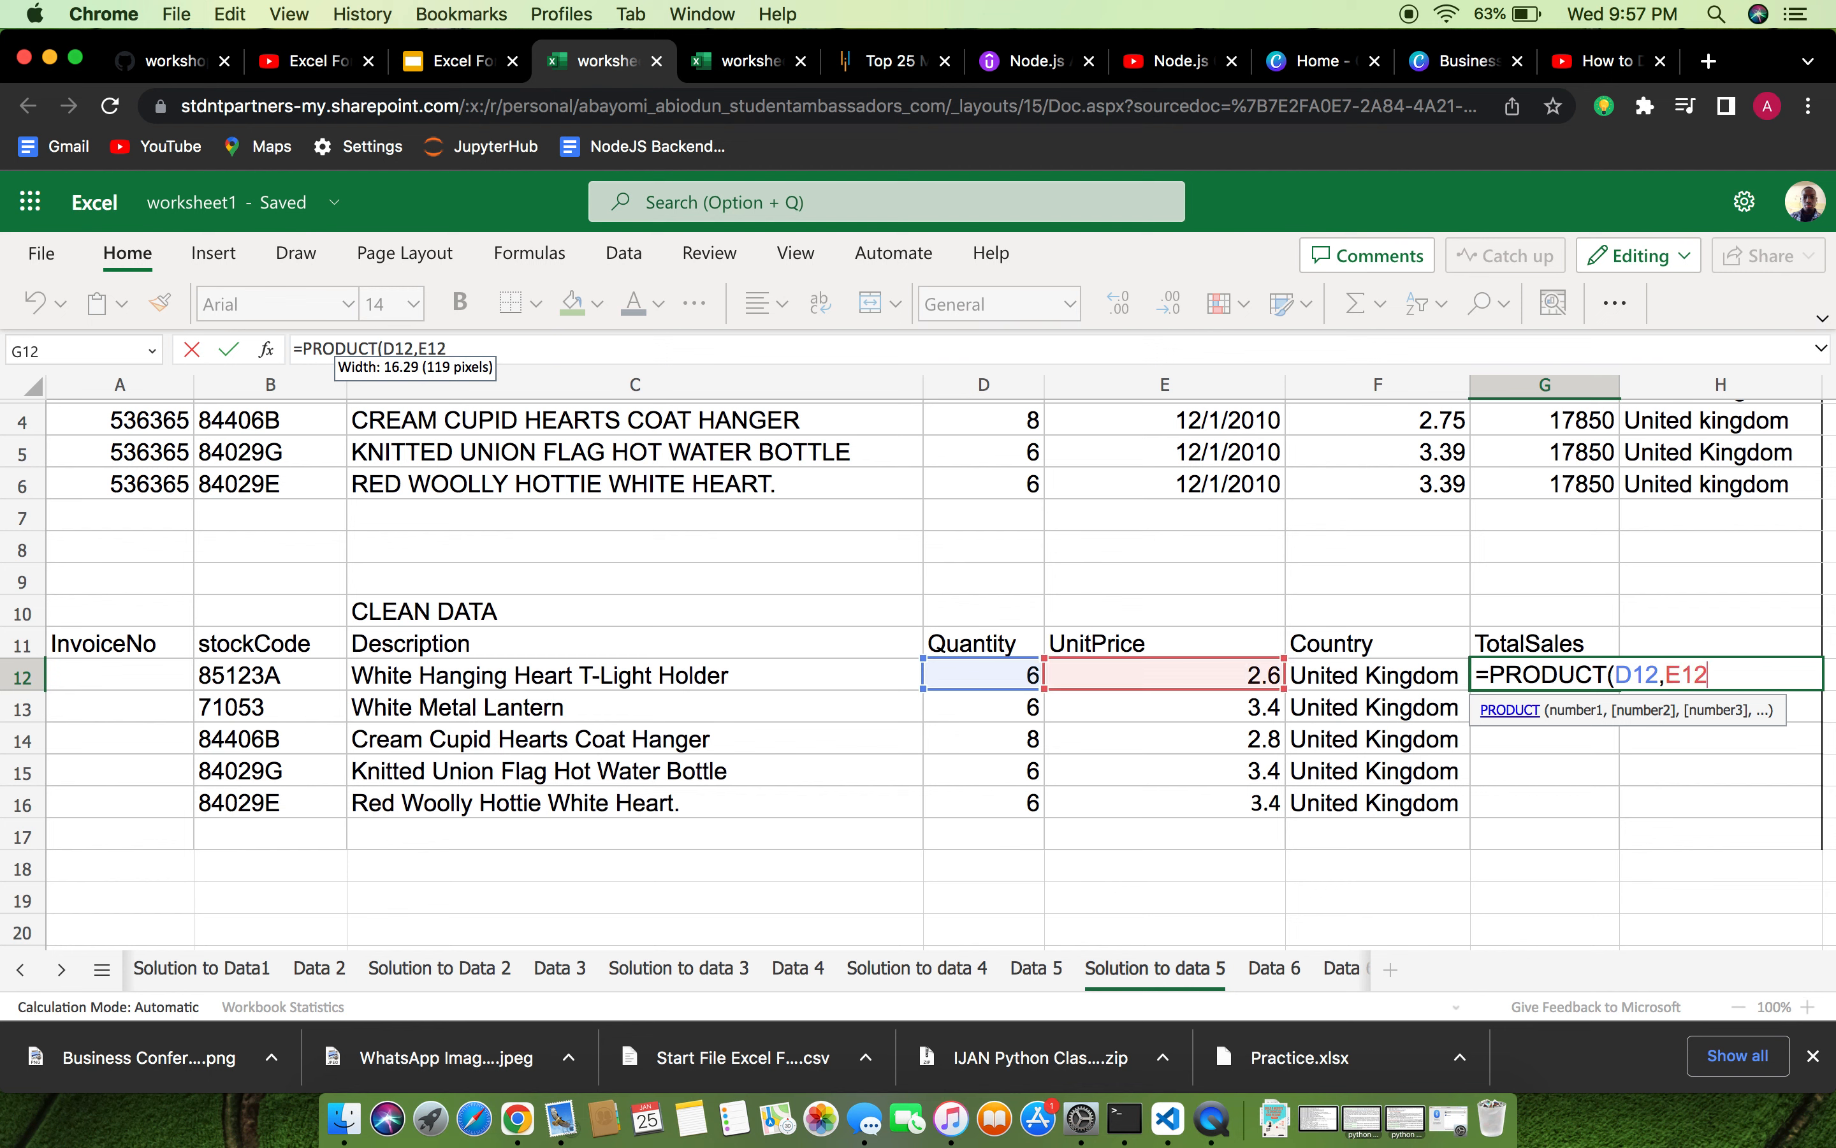
text())
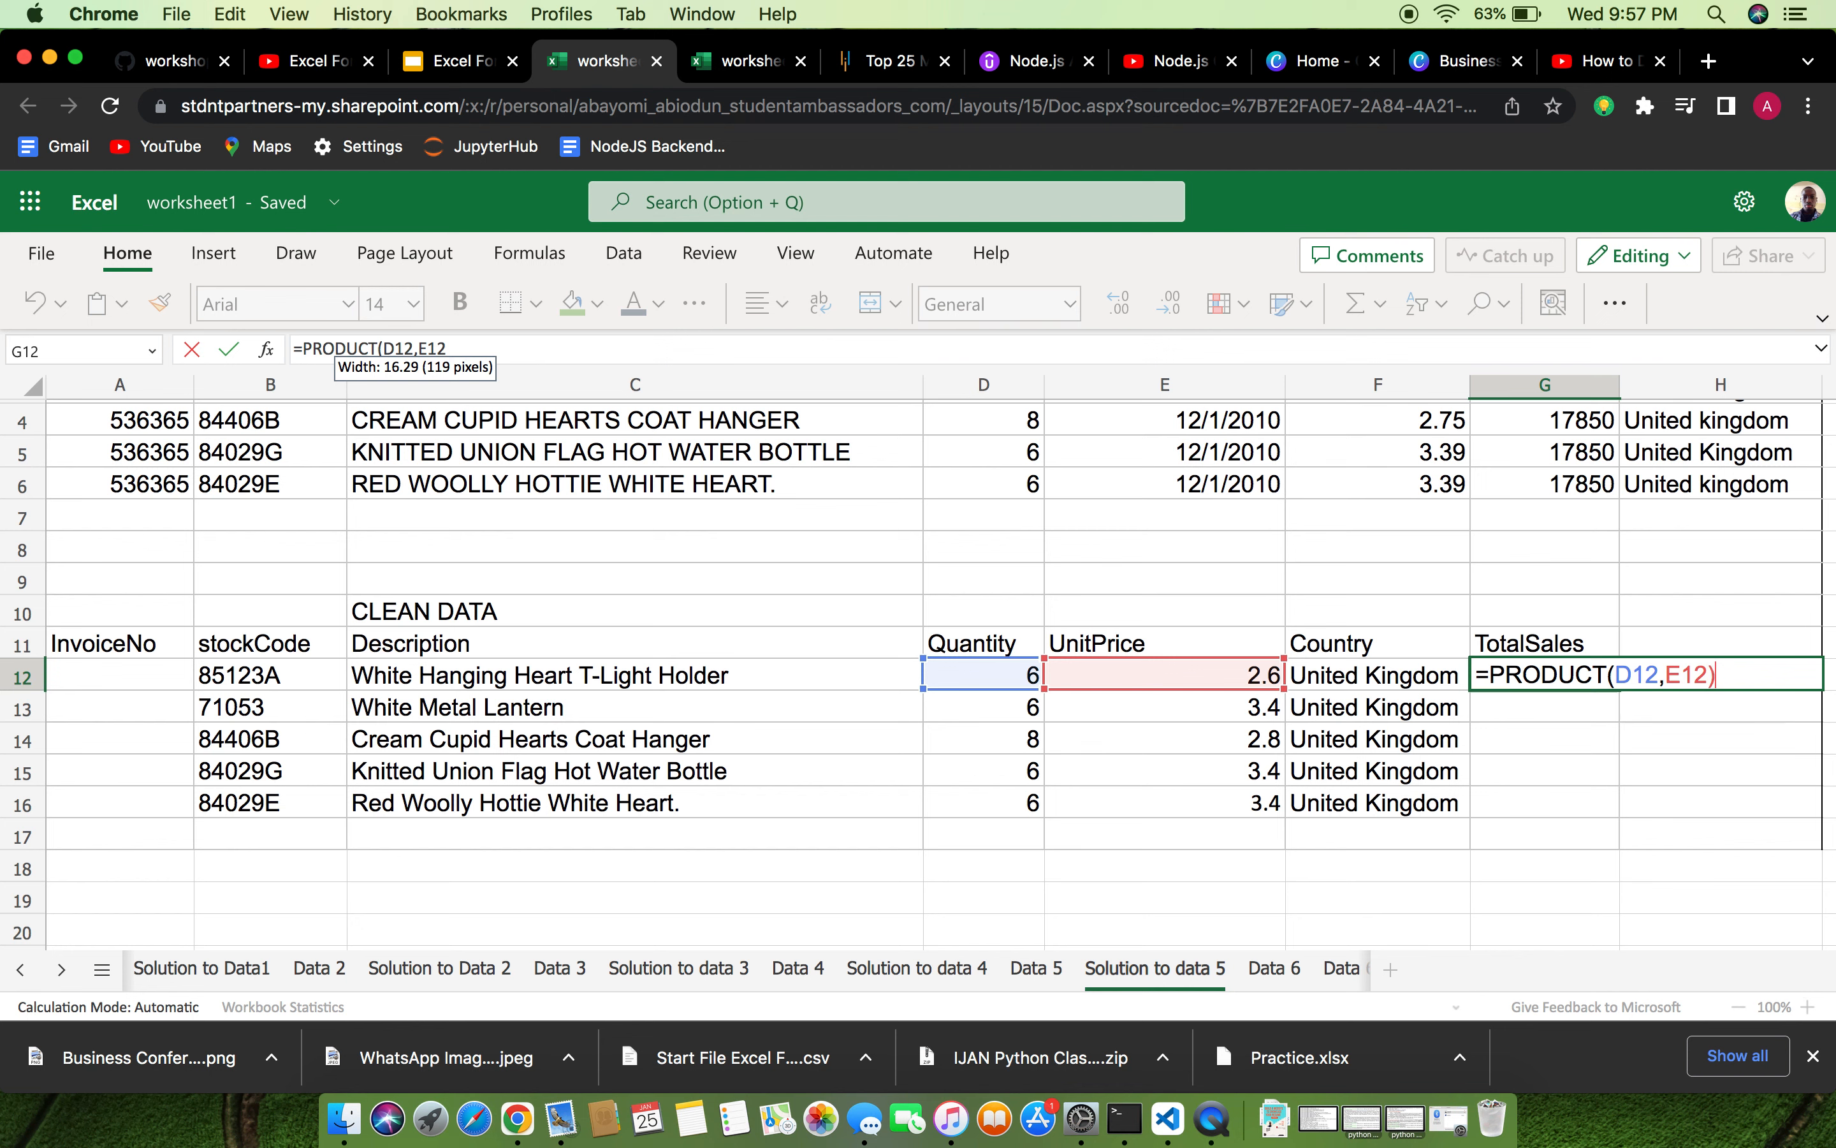
key(Return)
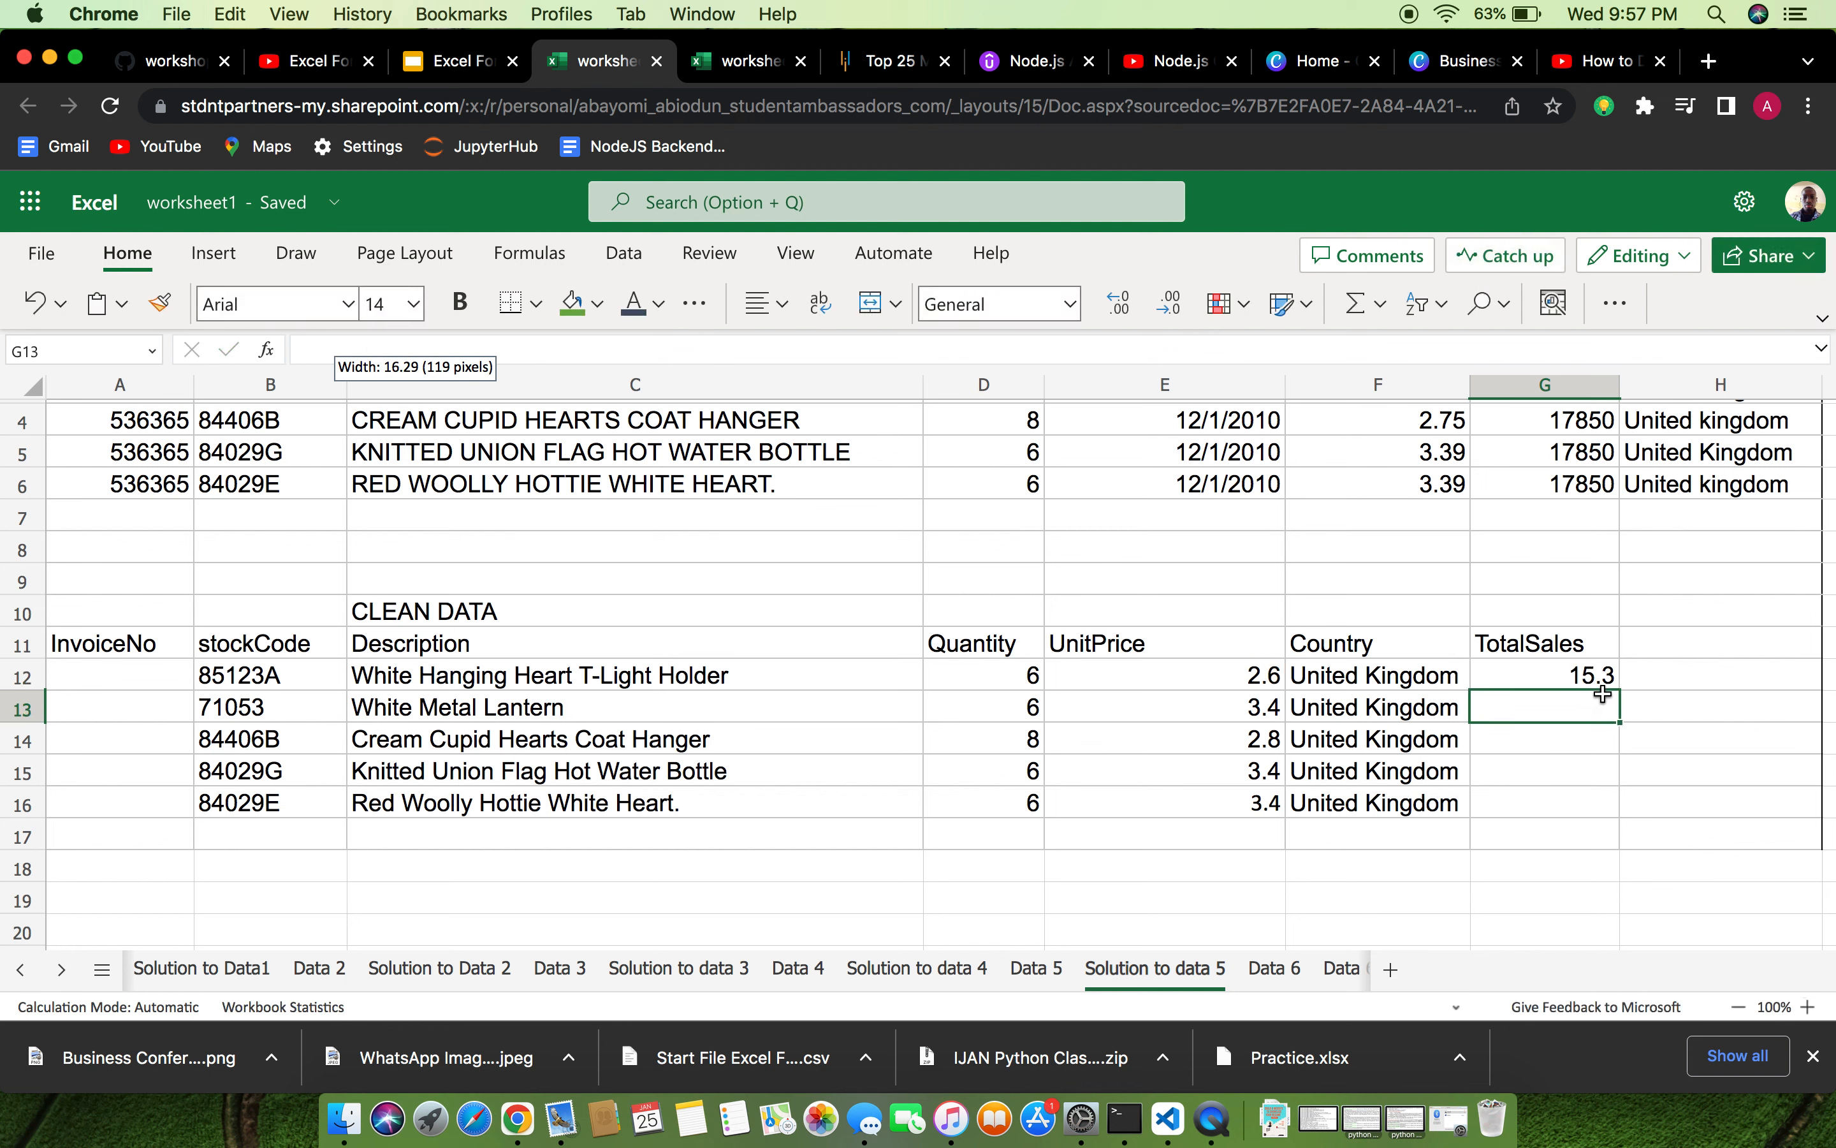
Fill the TotalSales formula from G12 down the column to G17, and clear the surplus cell G17 below the table.
click(1602, 672)
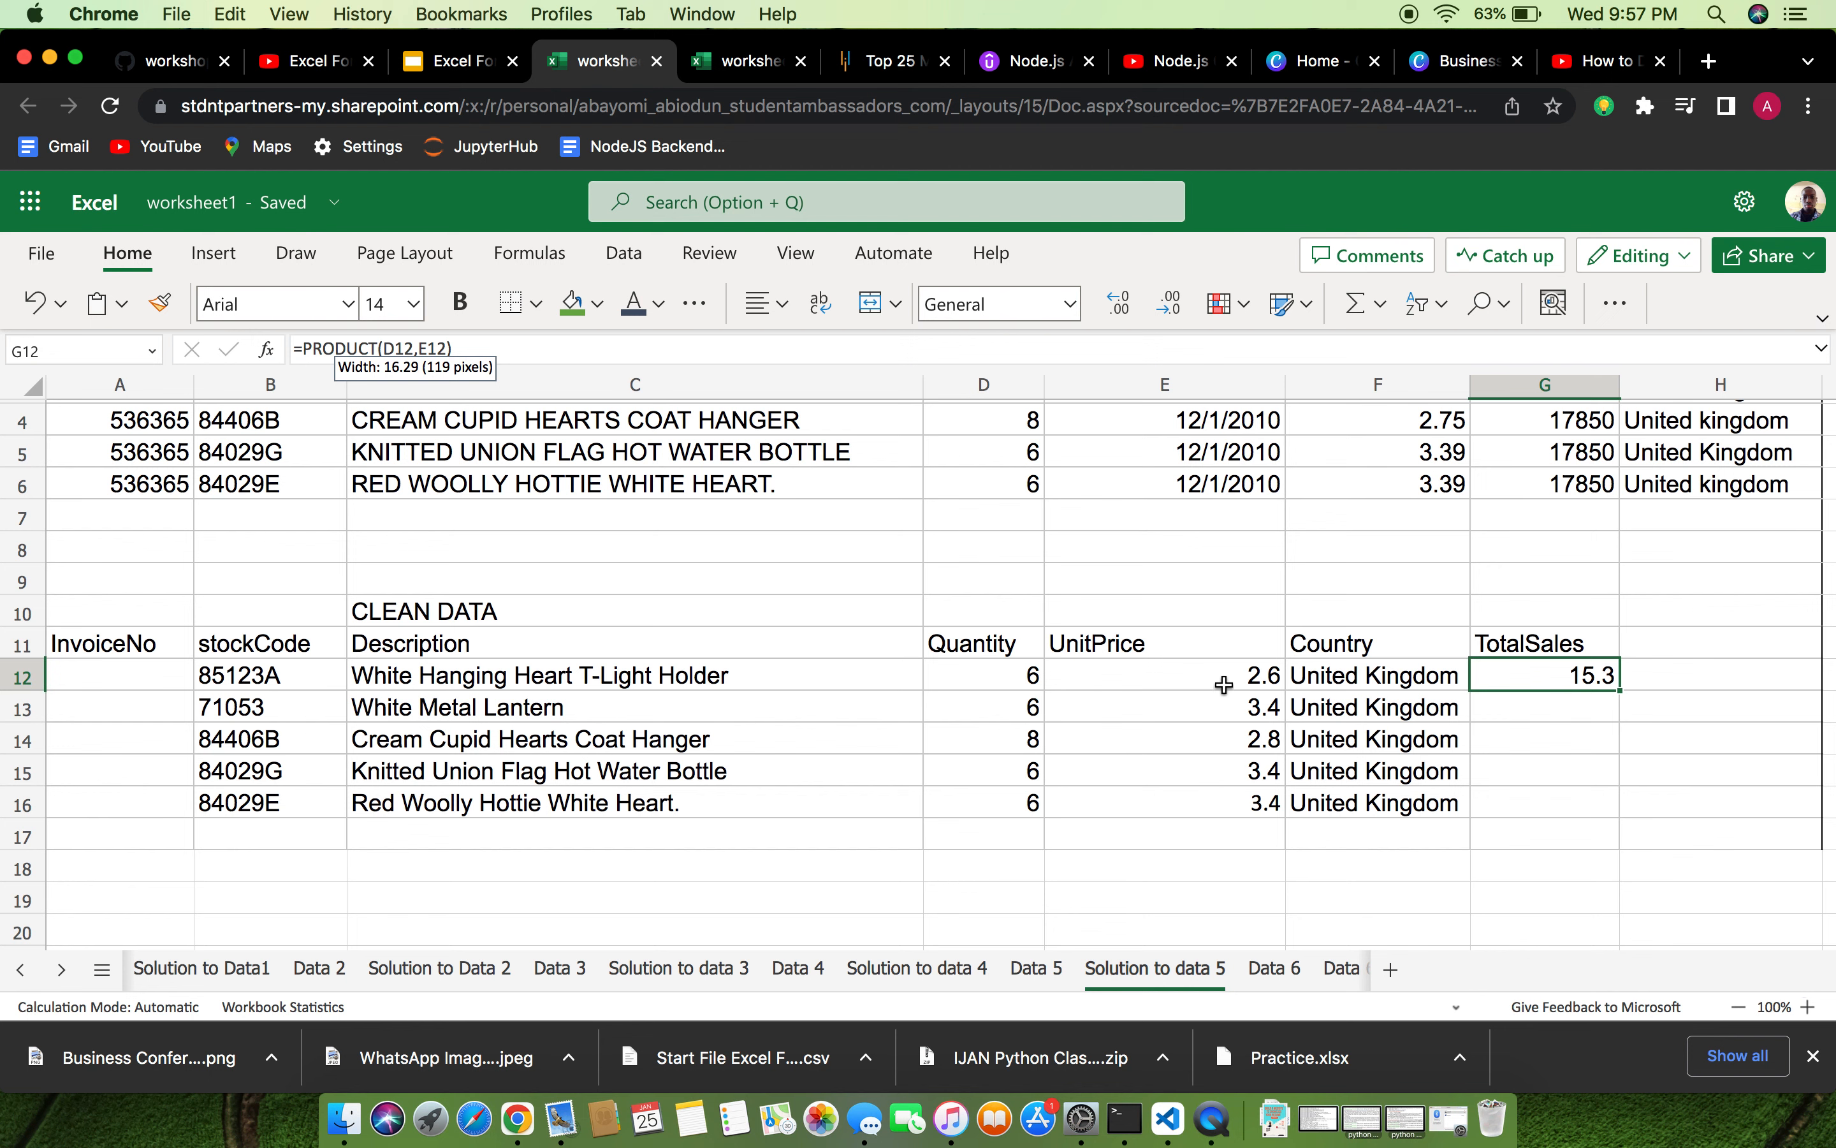
drag(1626, 692, 1617, 839)
click(1601, 666)
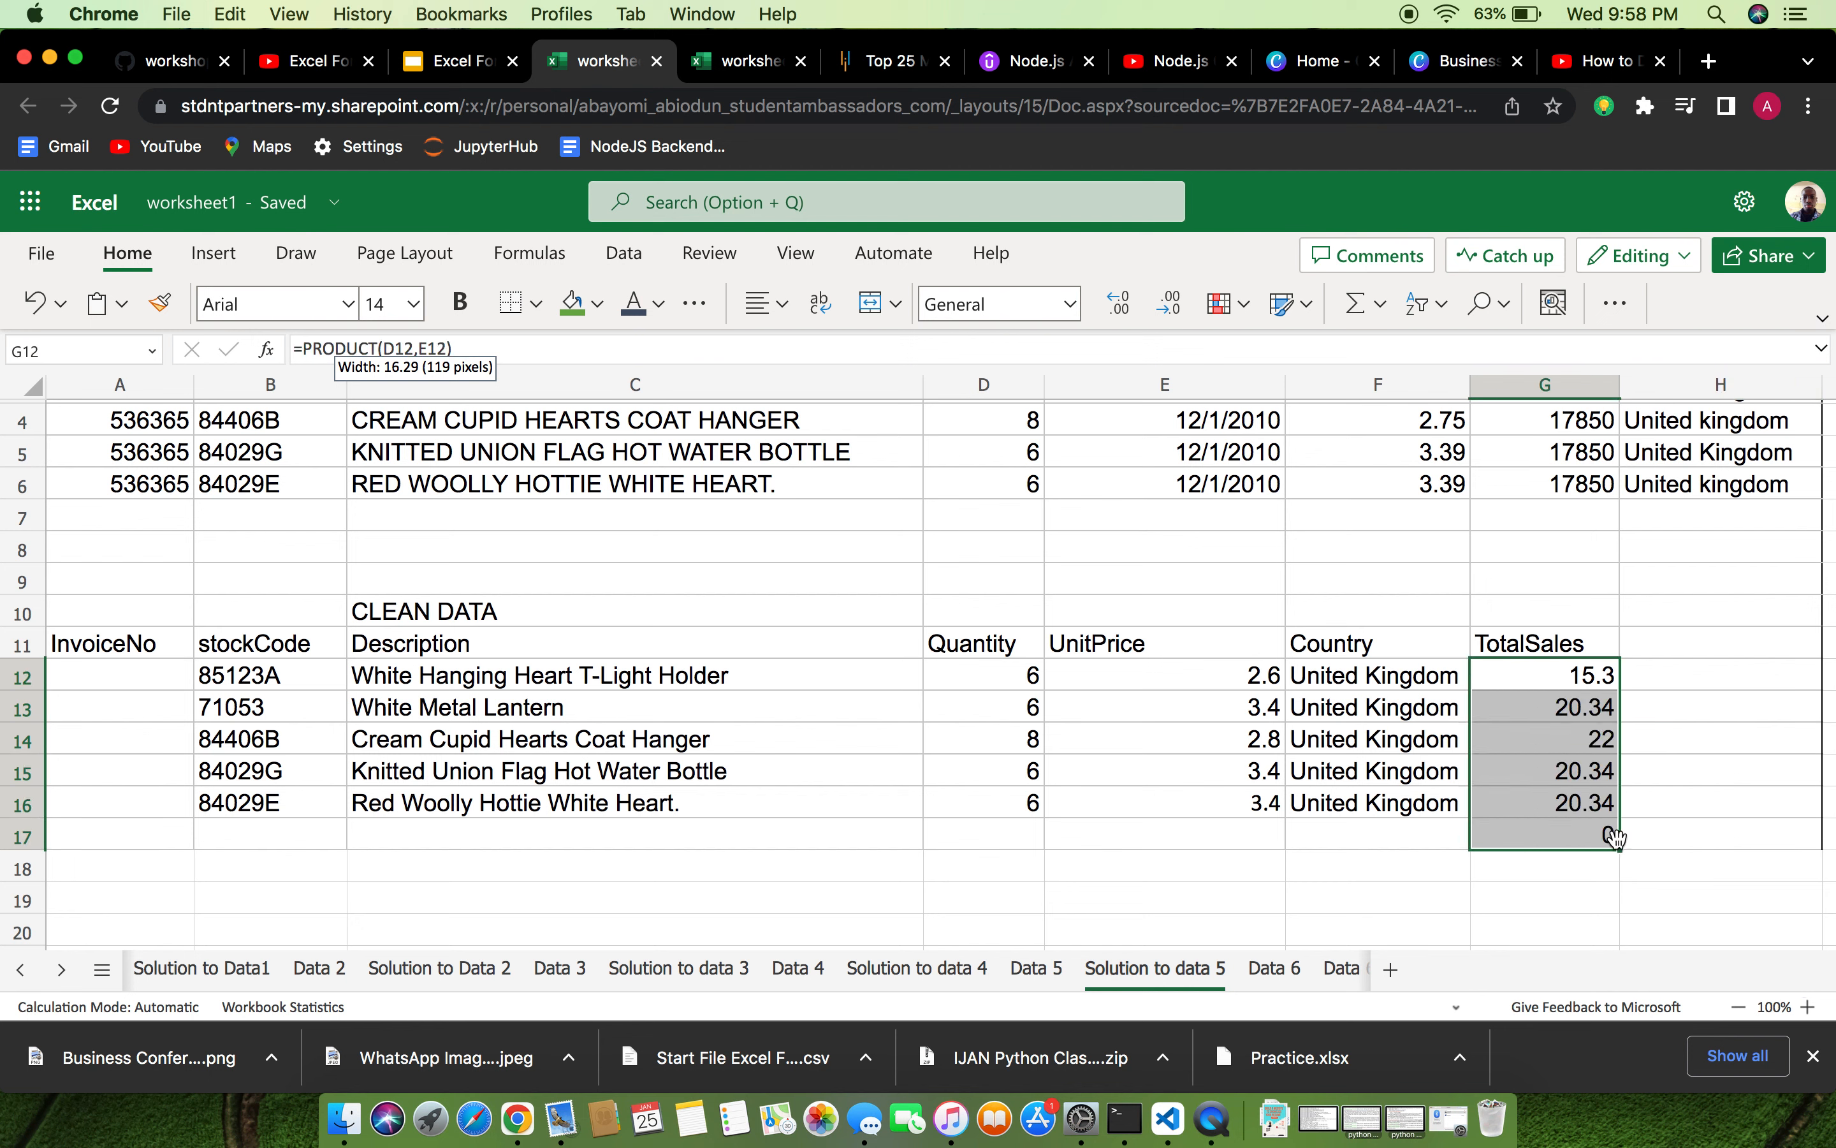
click(1609, 836)
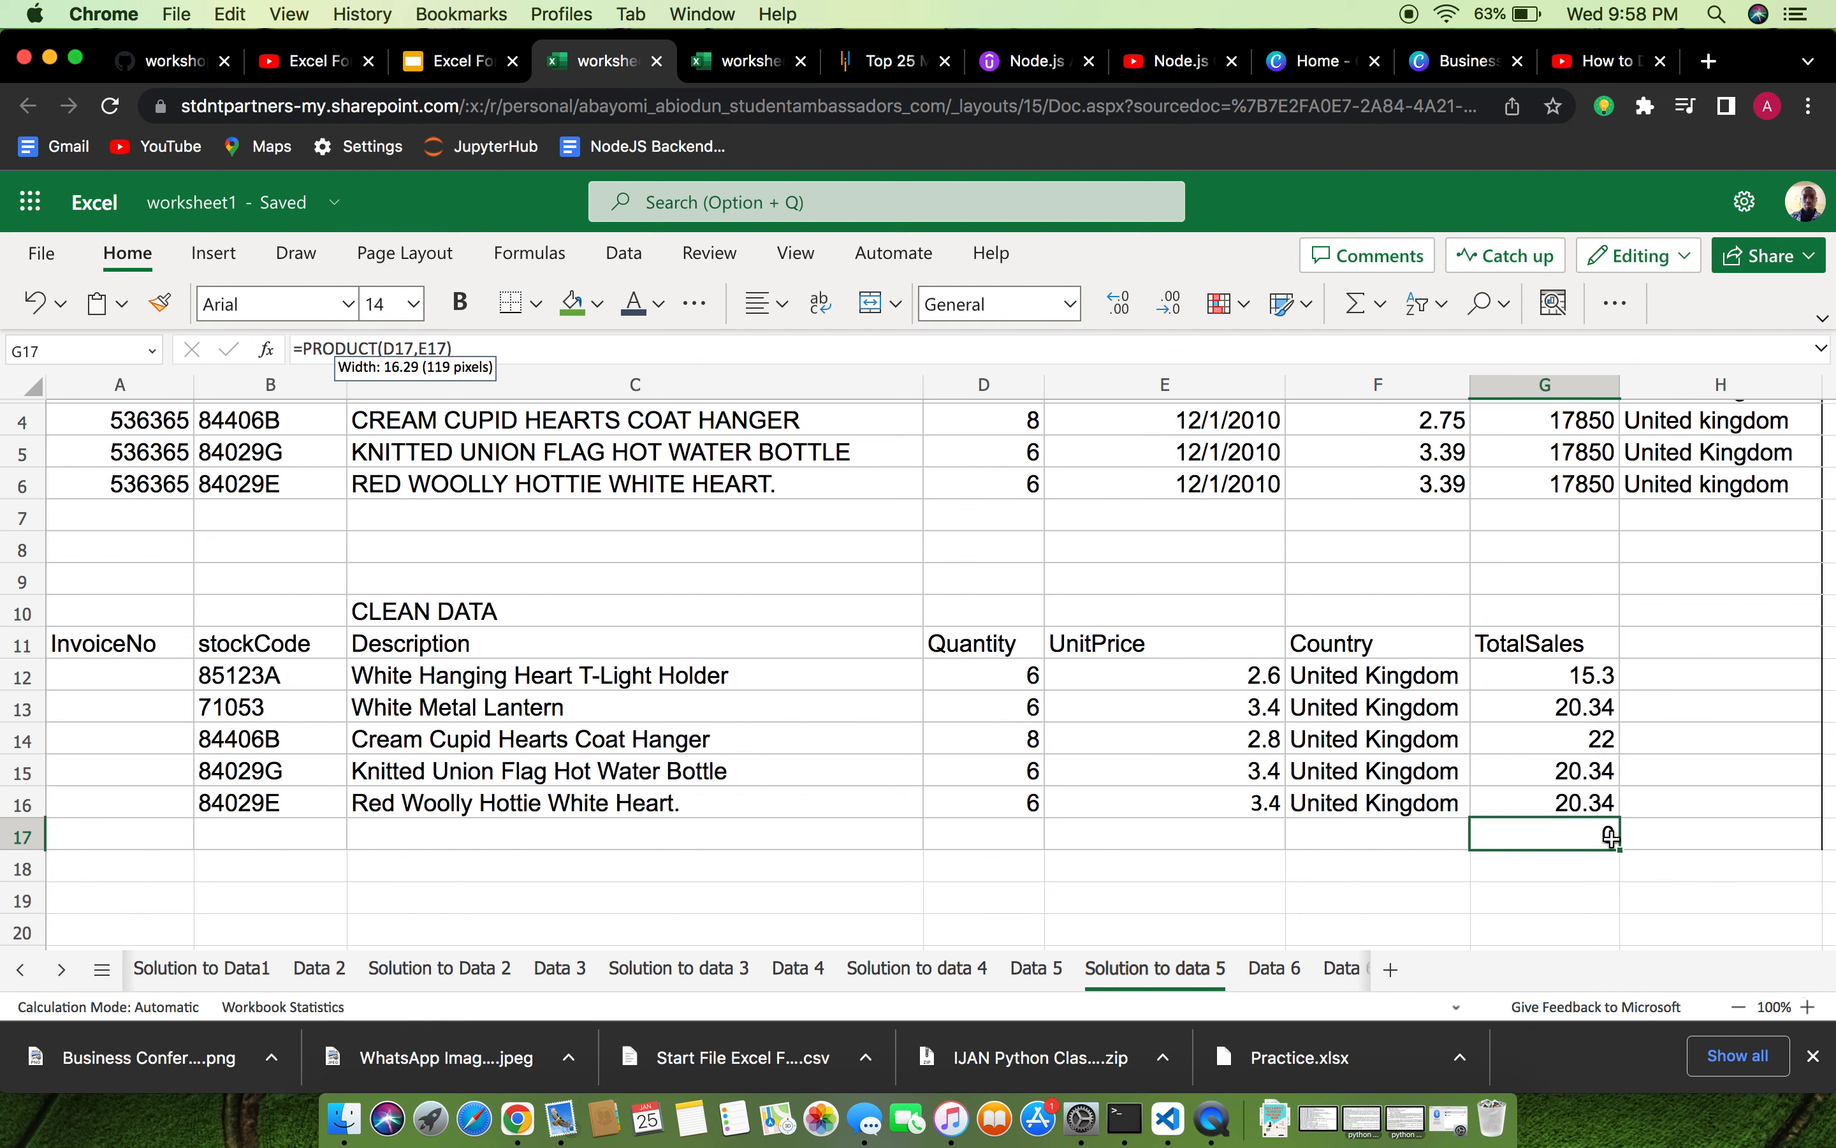
key(Delete)
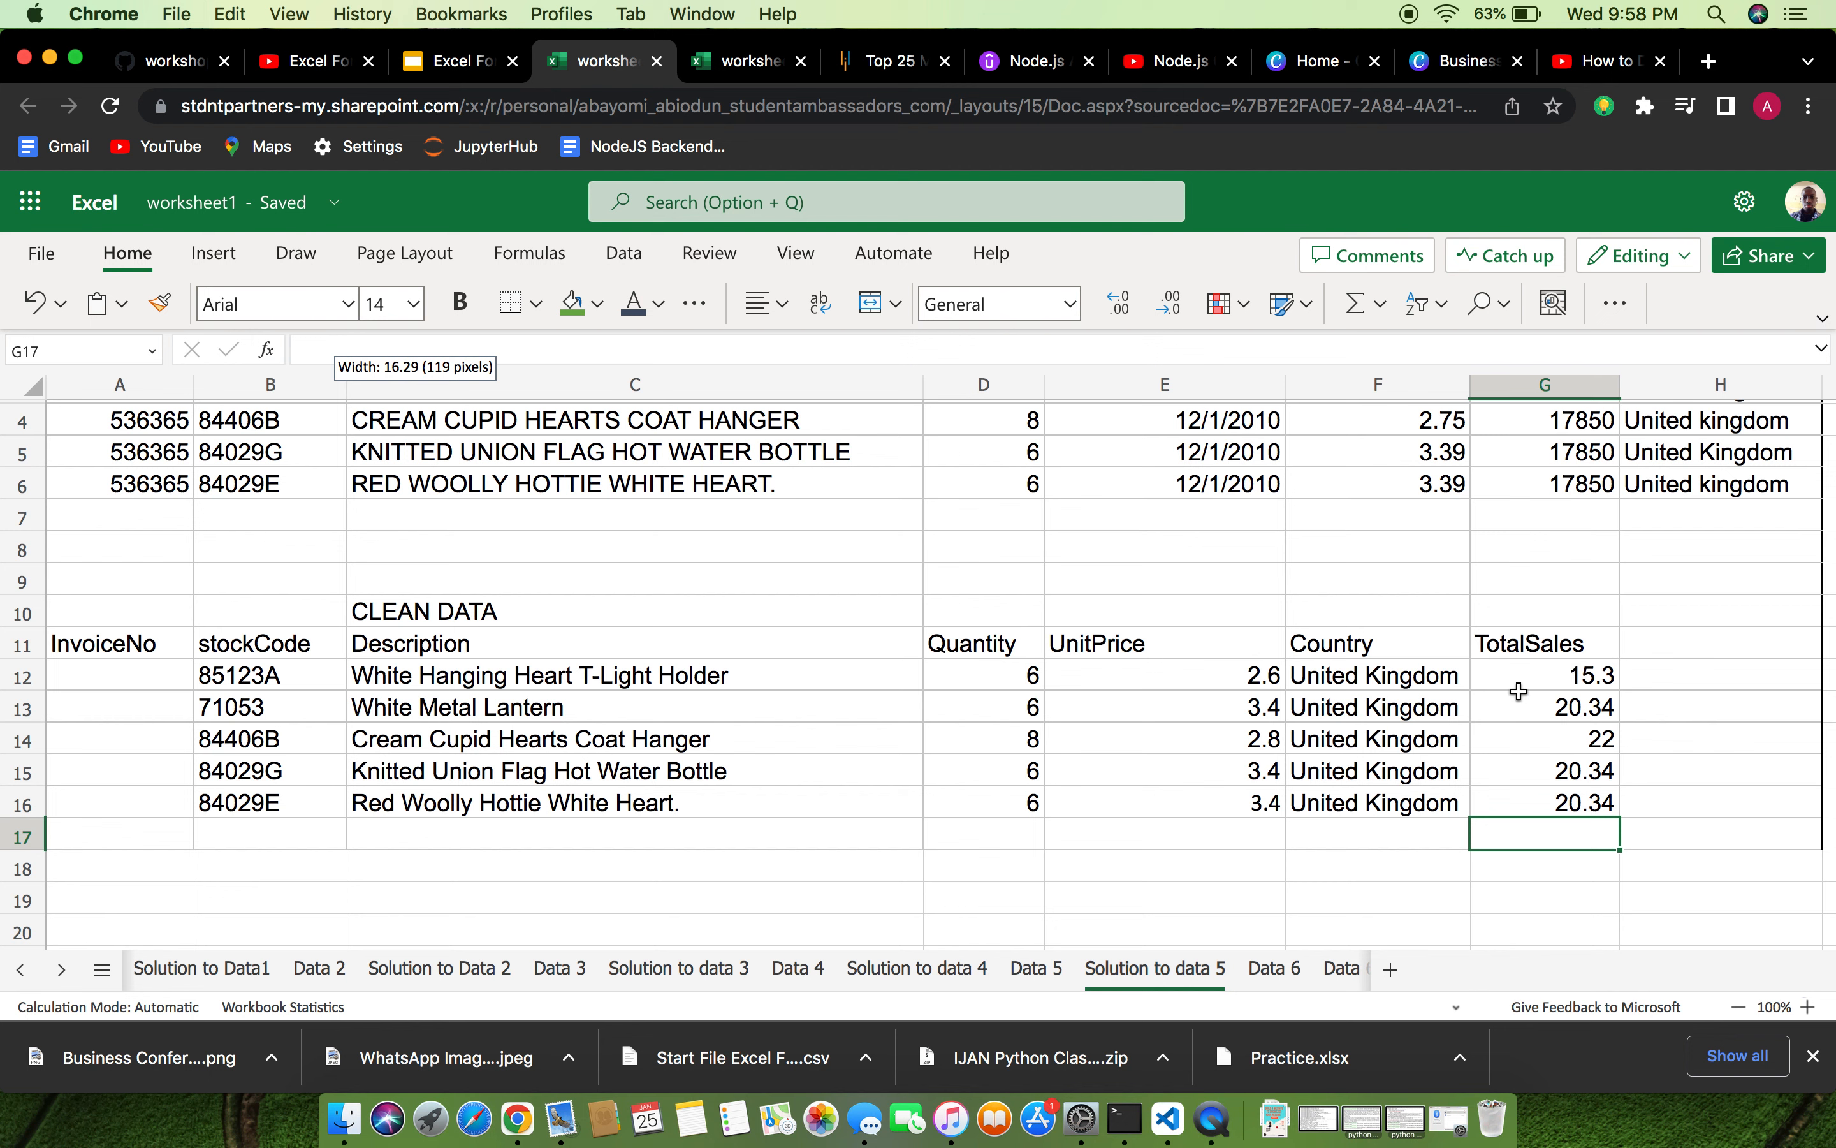
Open the Data 6 sheet and examine its Region, Store ID, Product and Quantity columns for data errors, especially the product names.
click(1278, 968)
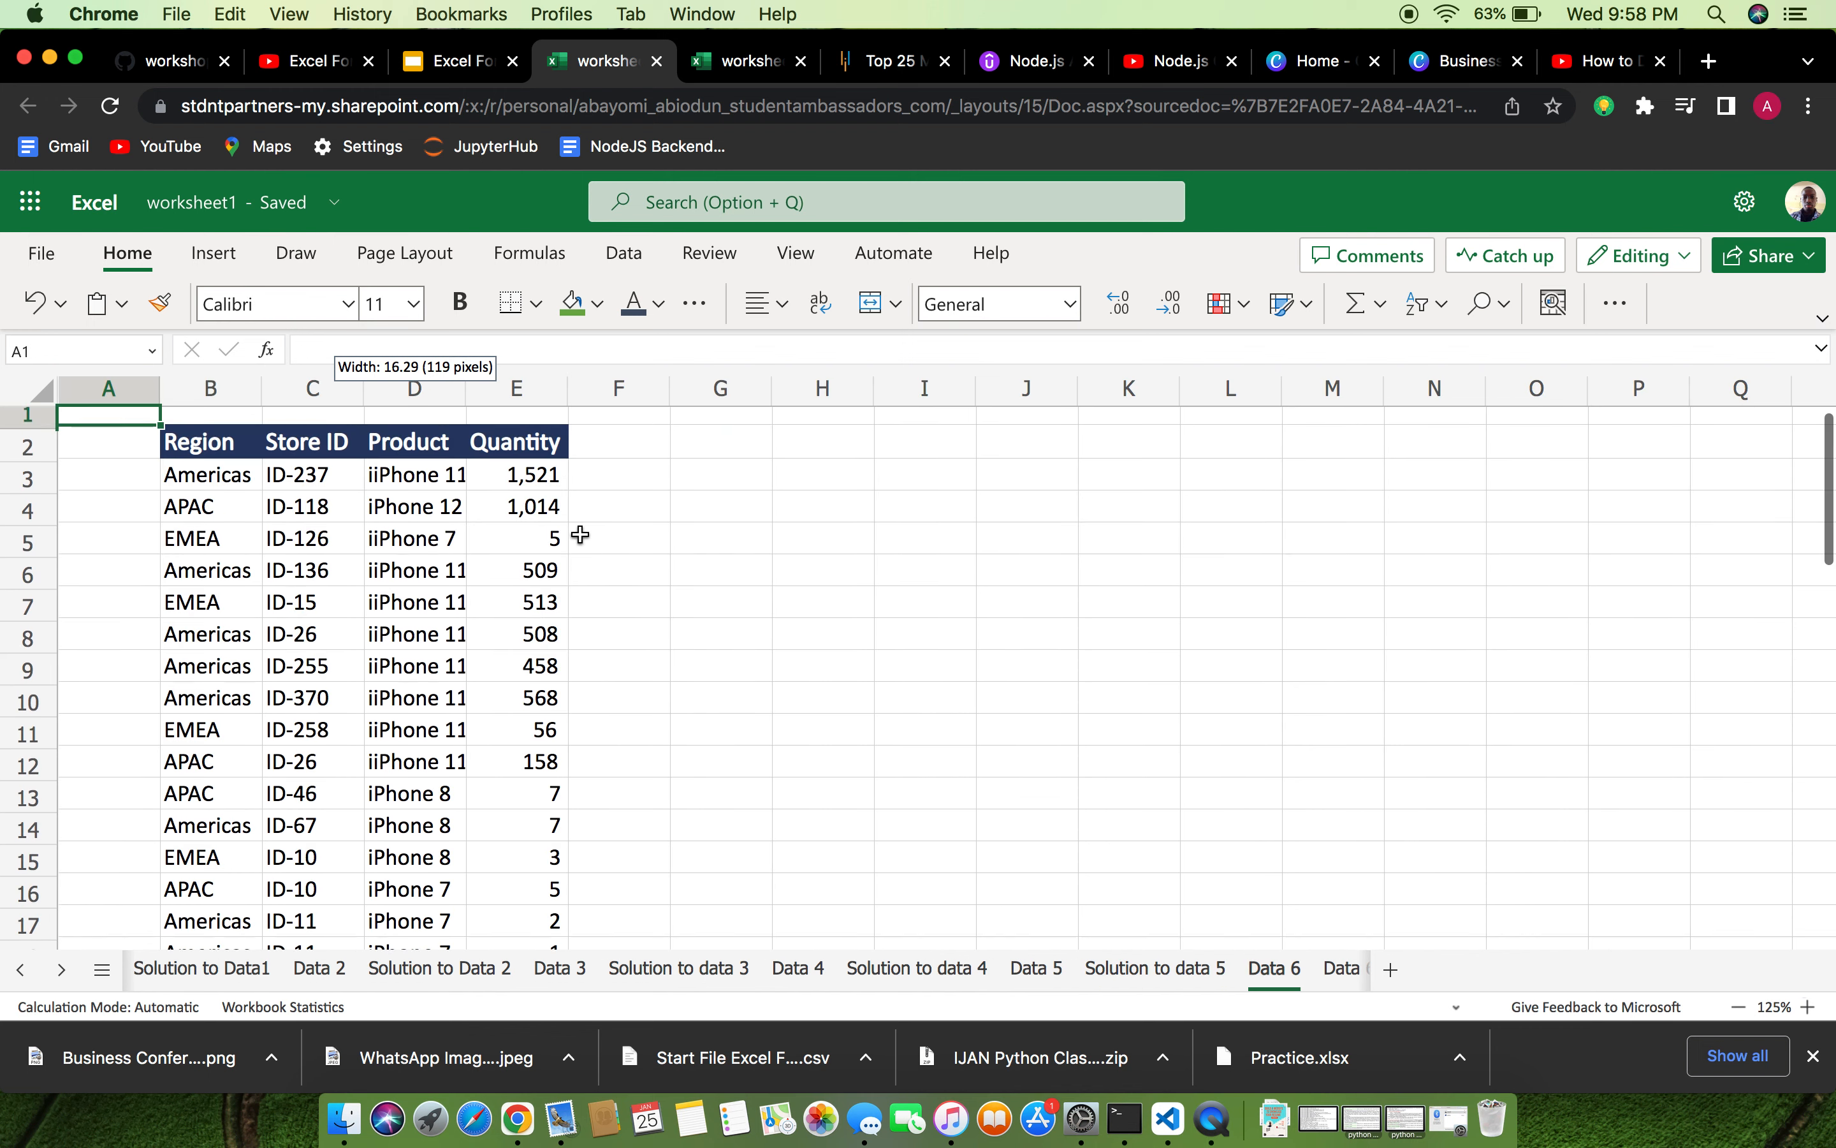
scroll(580, 535, down, 5)
scroll(580, 535, up, 4)
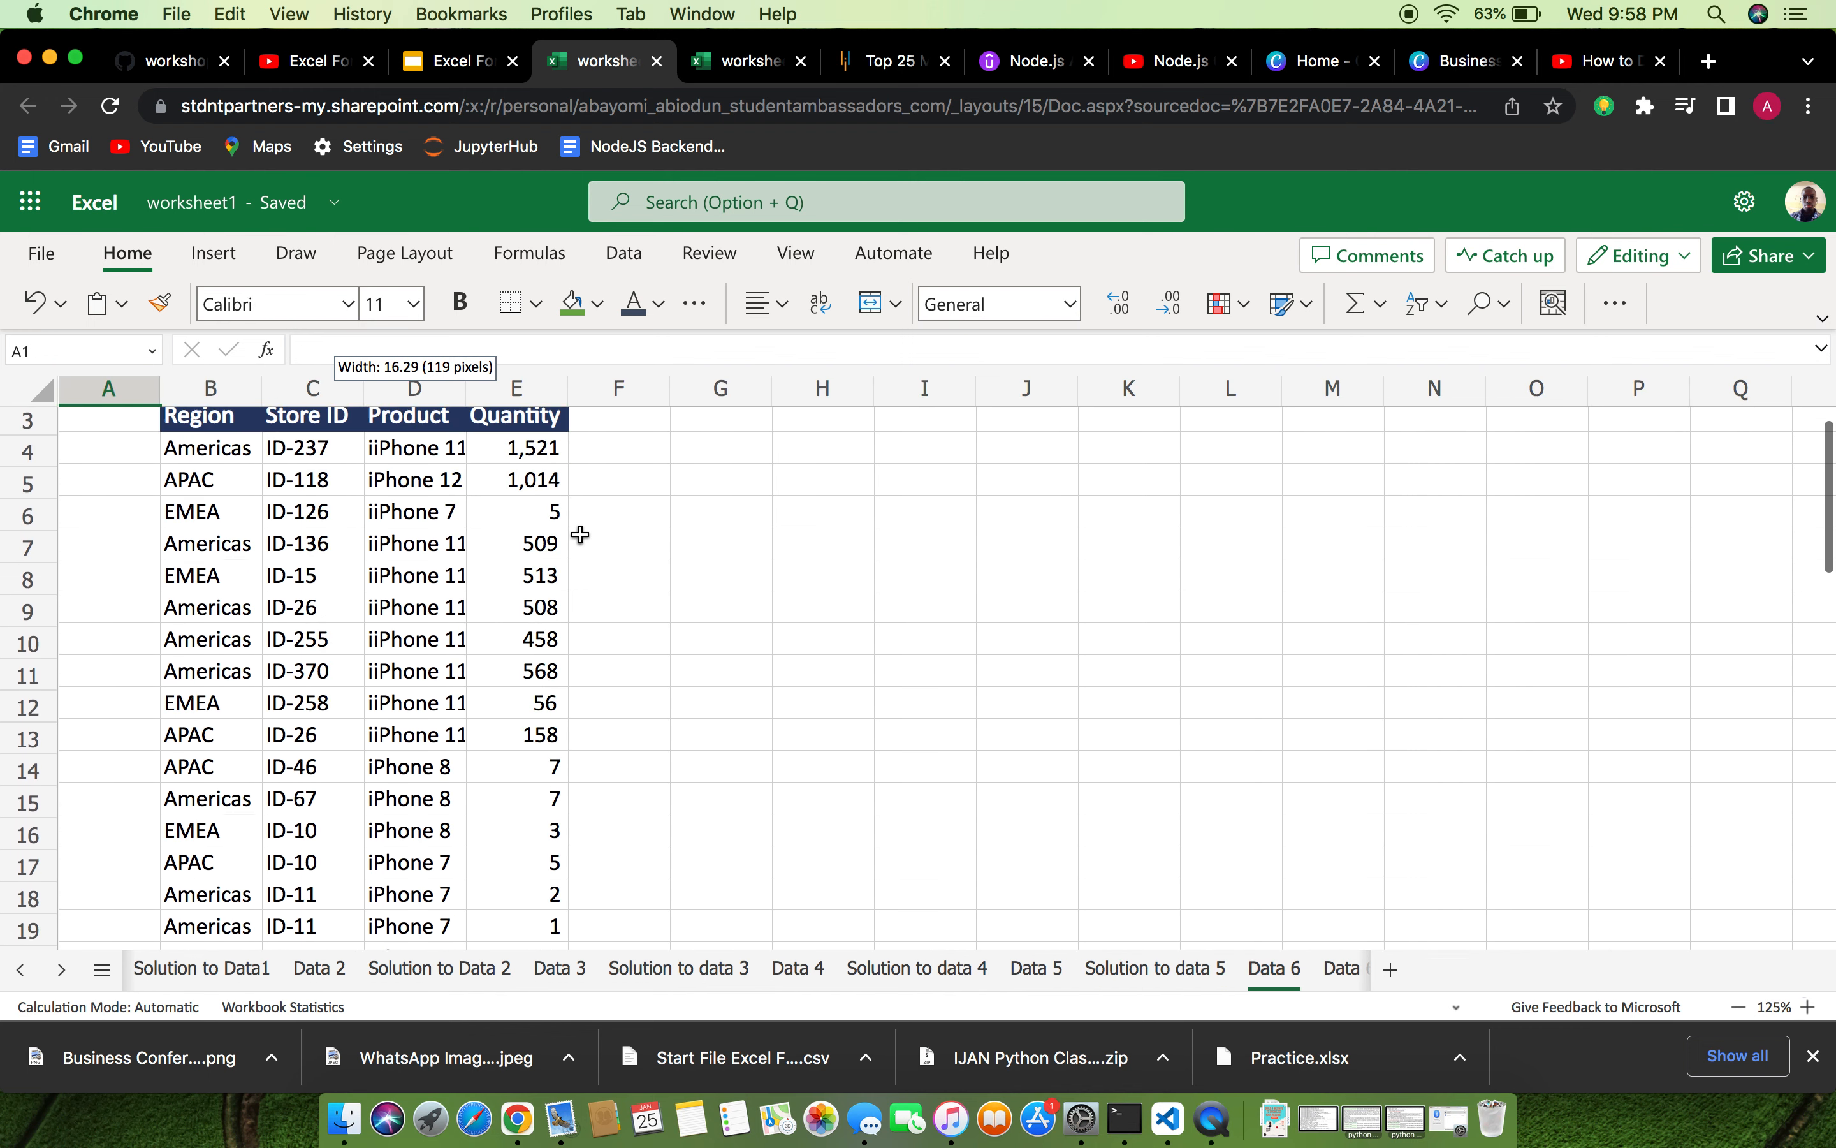
scroll(580, 535, up, 1)
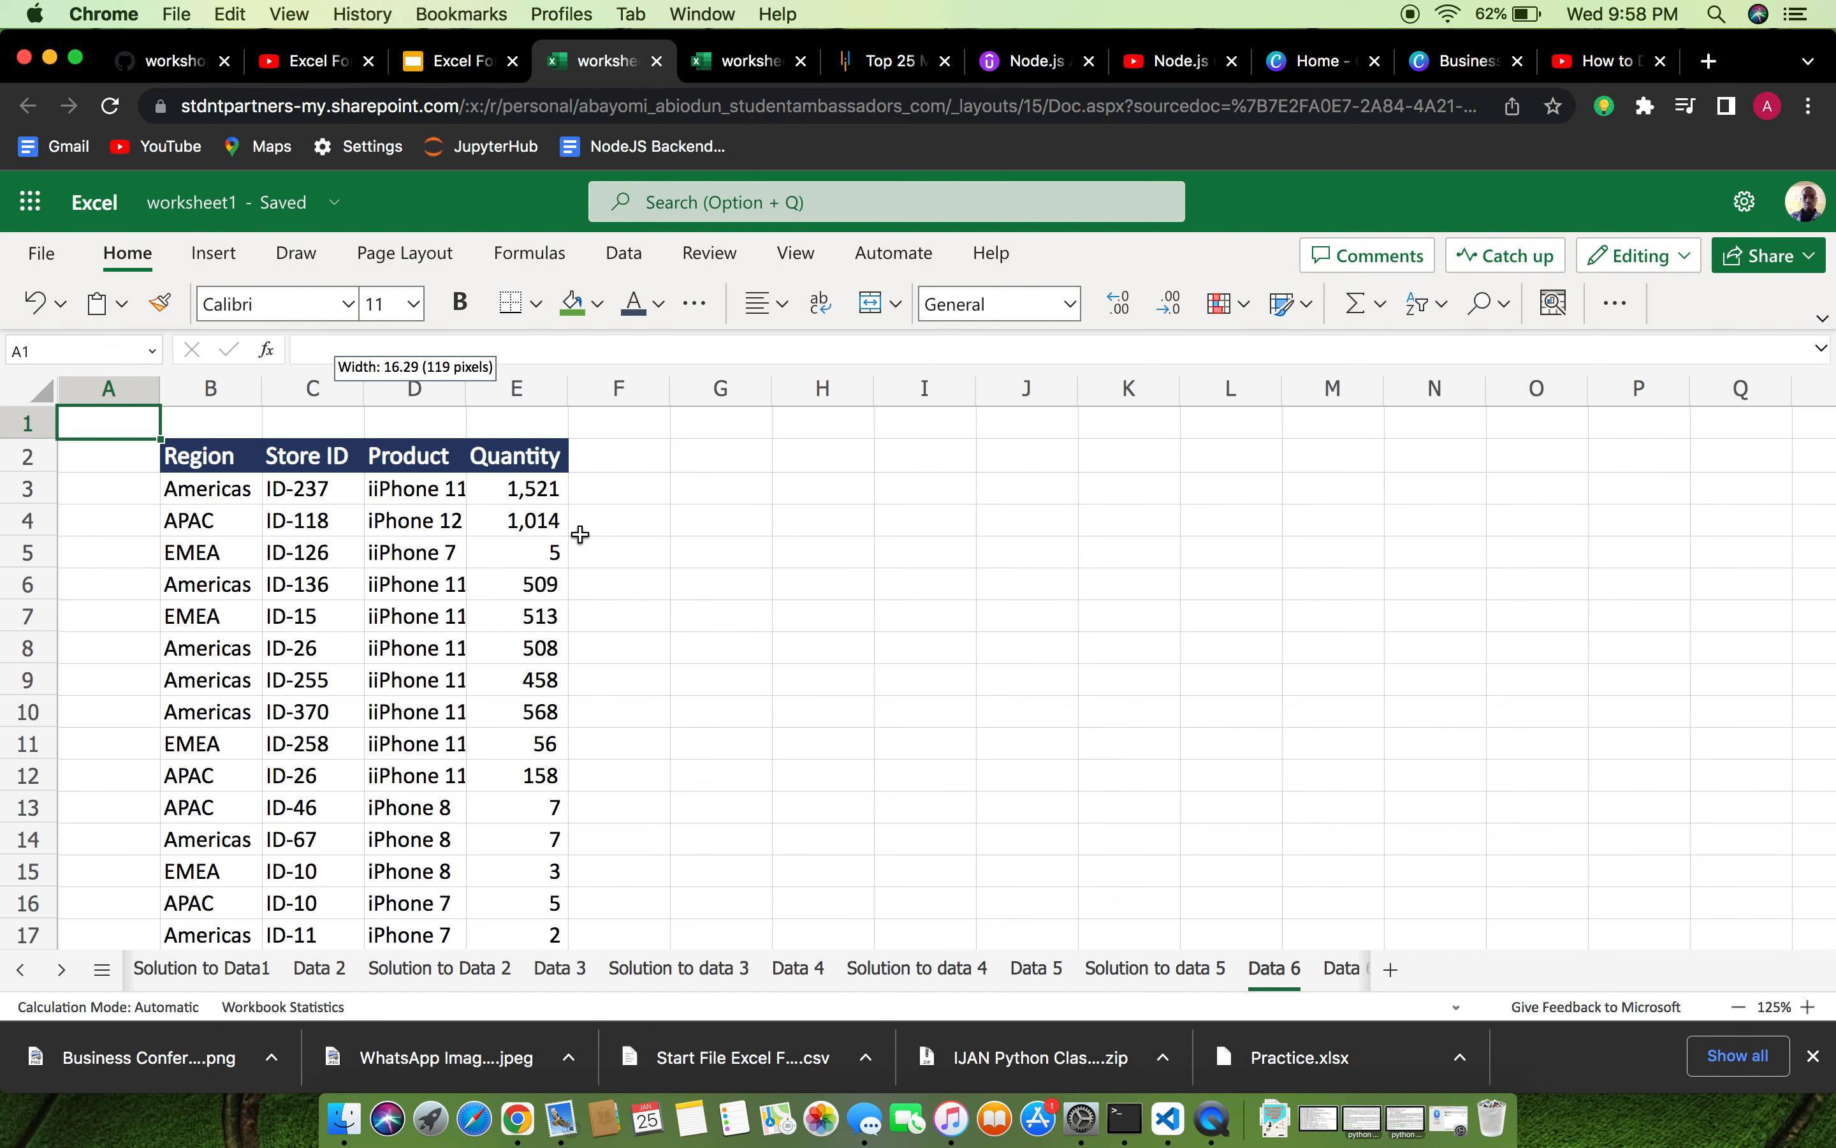
scroll(579, 535, down, 2)
scroll(579, 535, up, 2)
scroll(413, 762, down, 5)
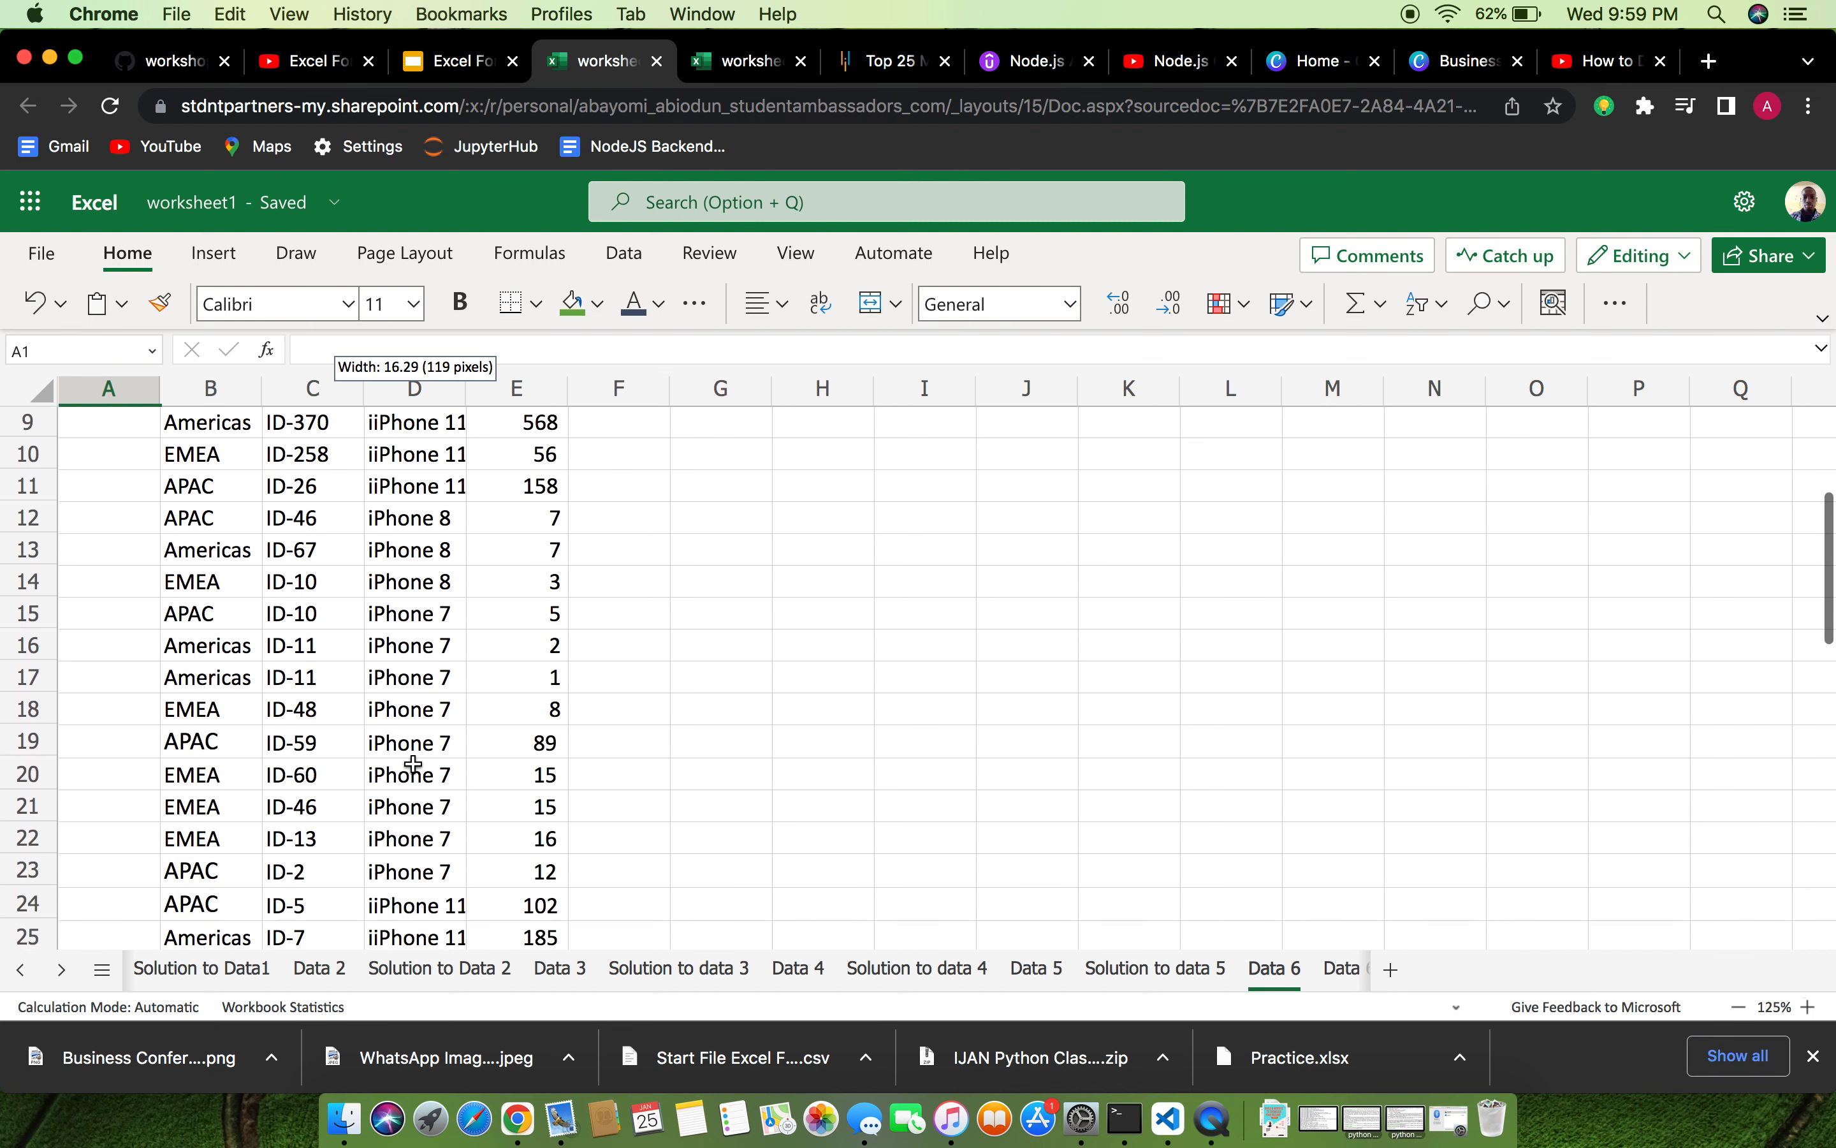
scroll(414, 762, up, 5)
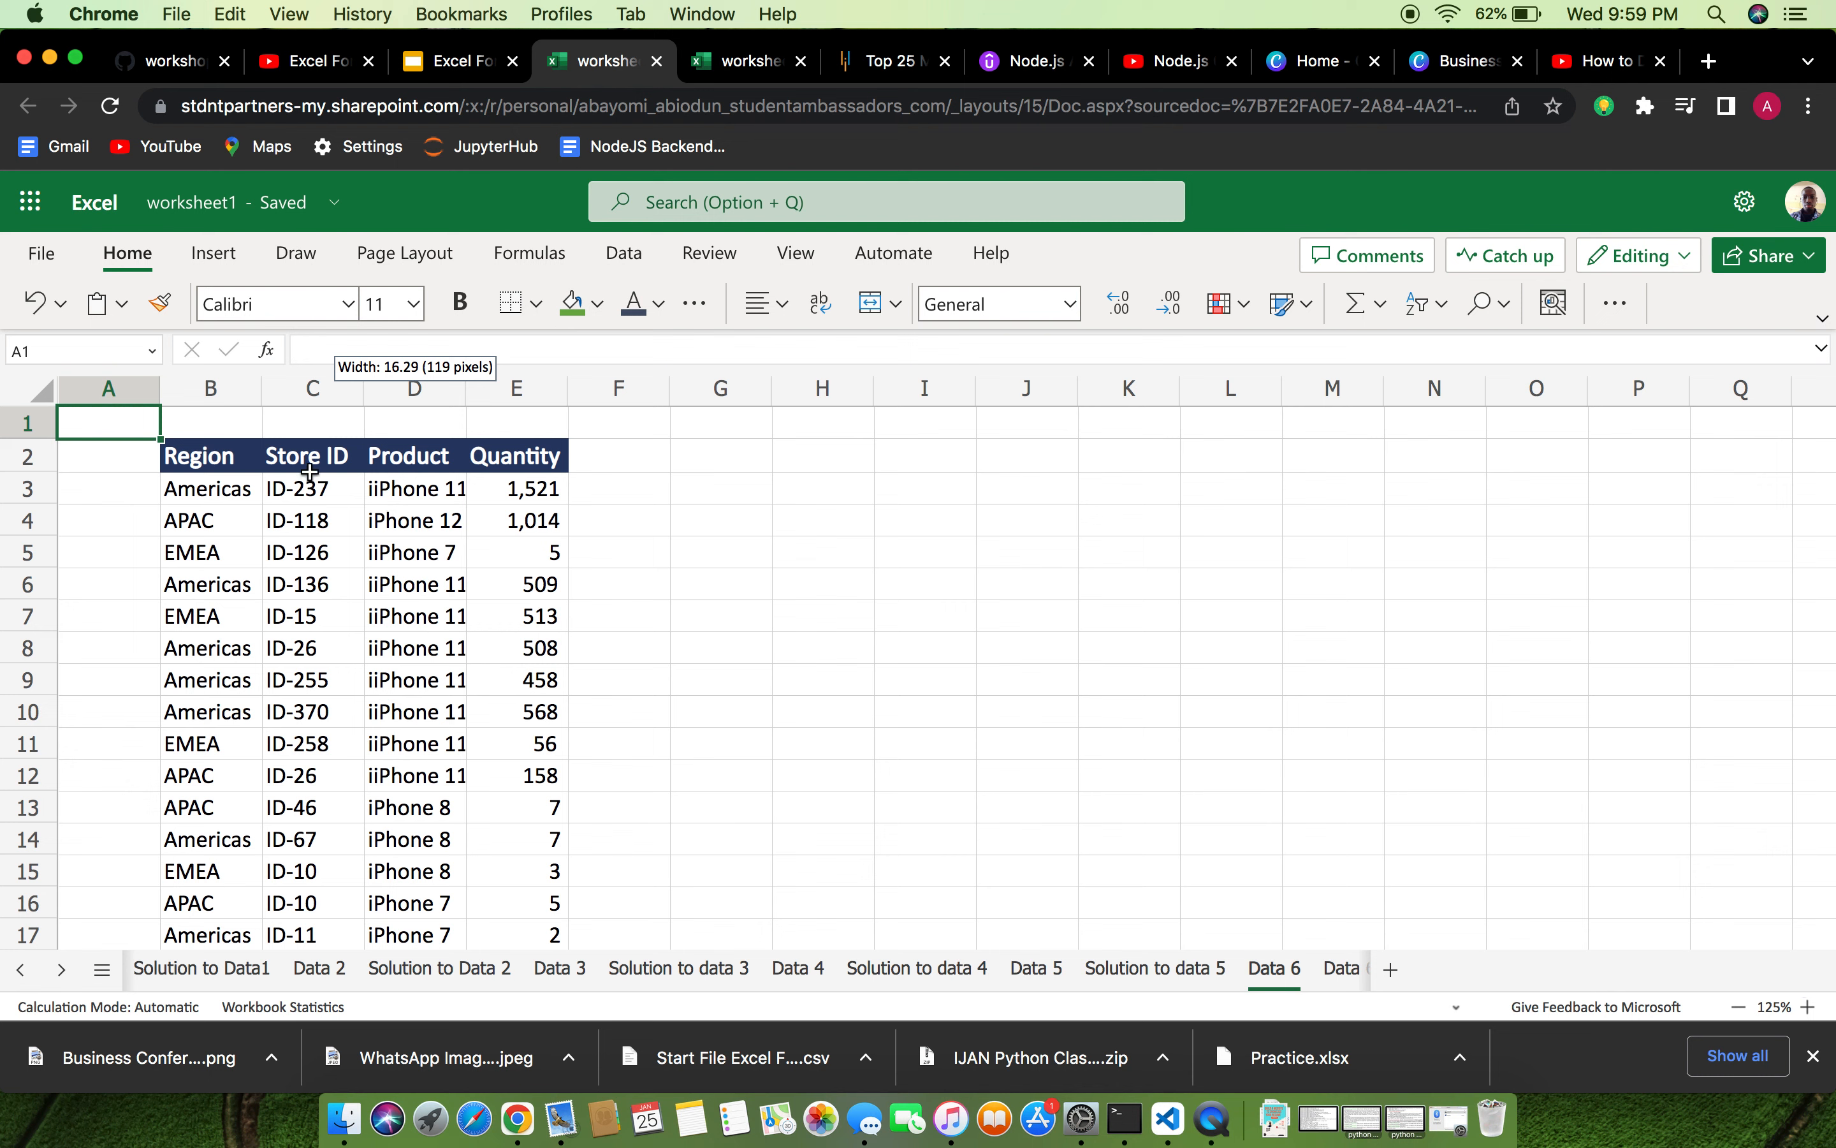
click(183, 460)
click(416, 488)
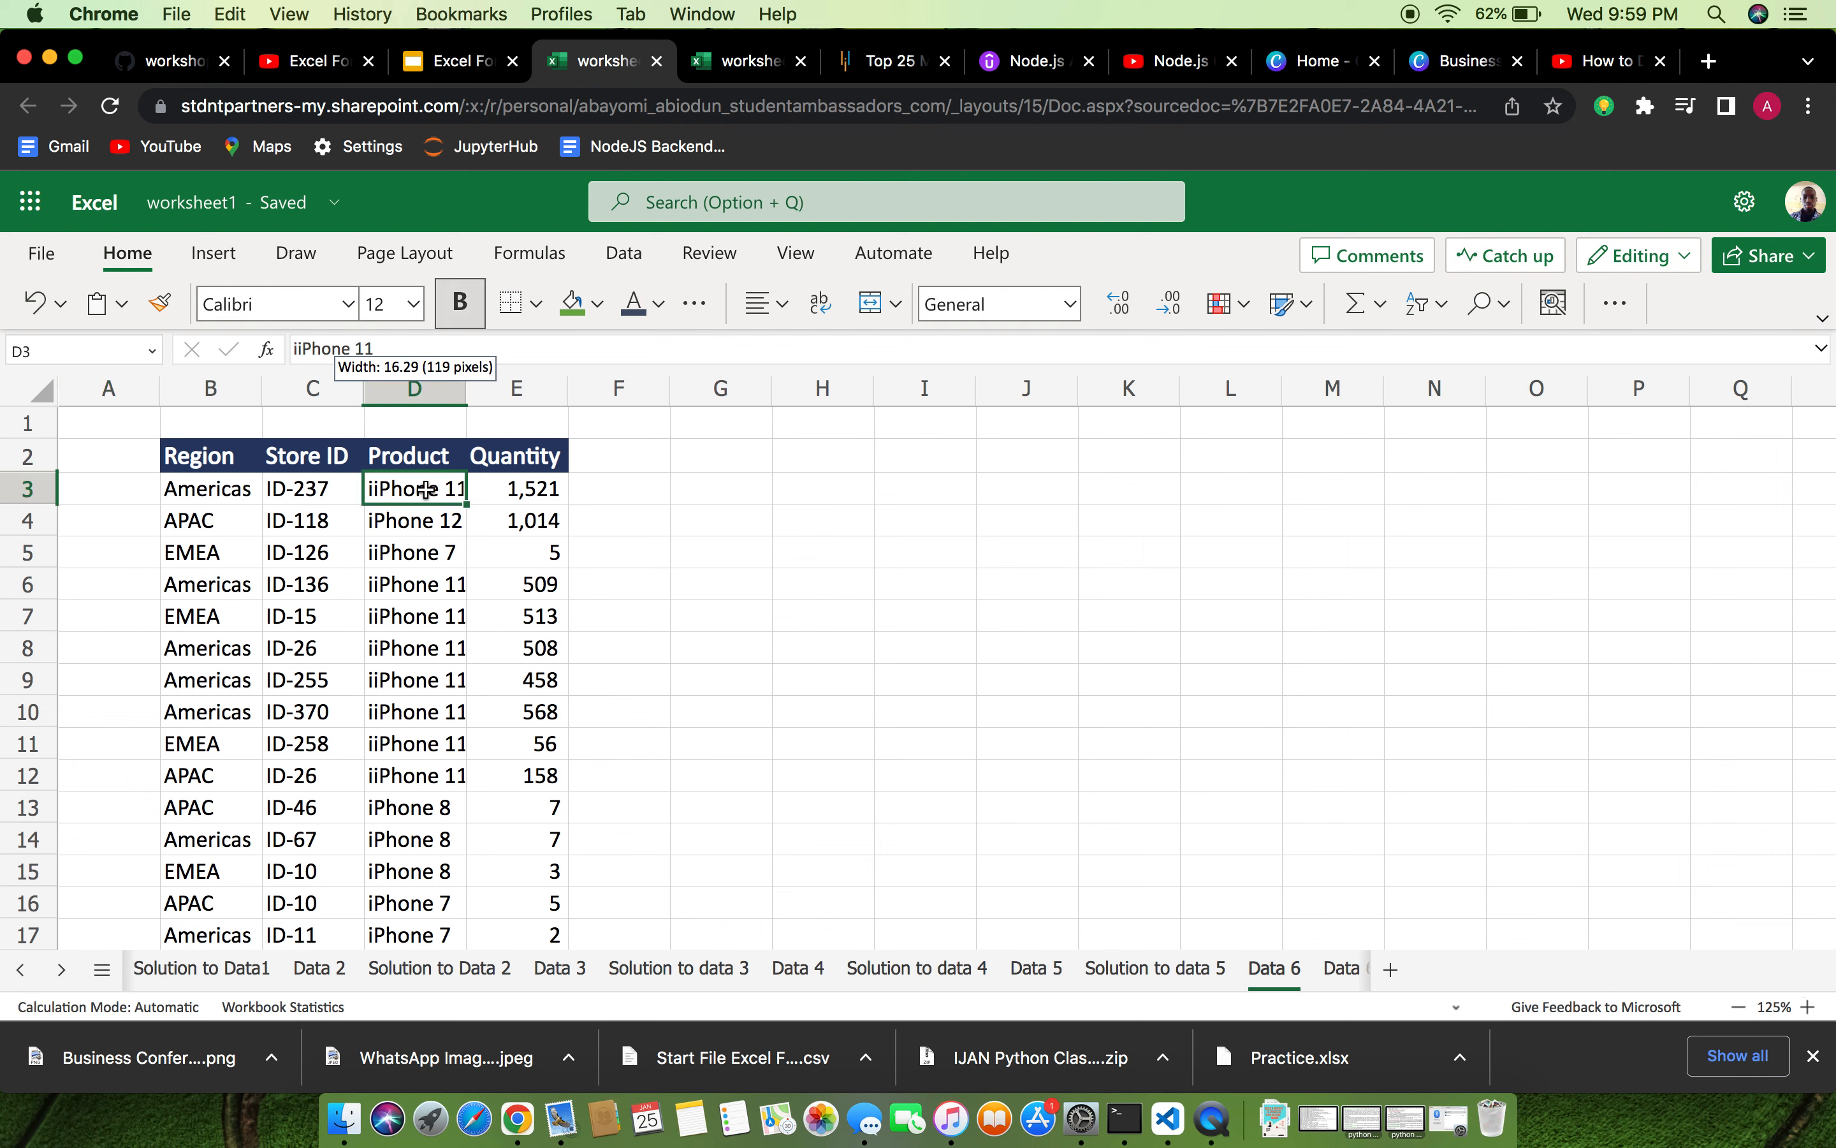
Replace every "iiphone" with "iphone" in the Product column, cells D2 to D36, and check the corrected product names.
click(383, 450)
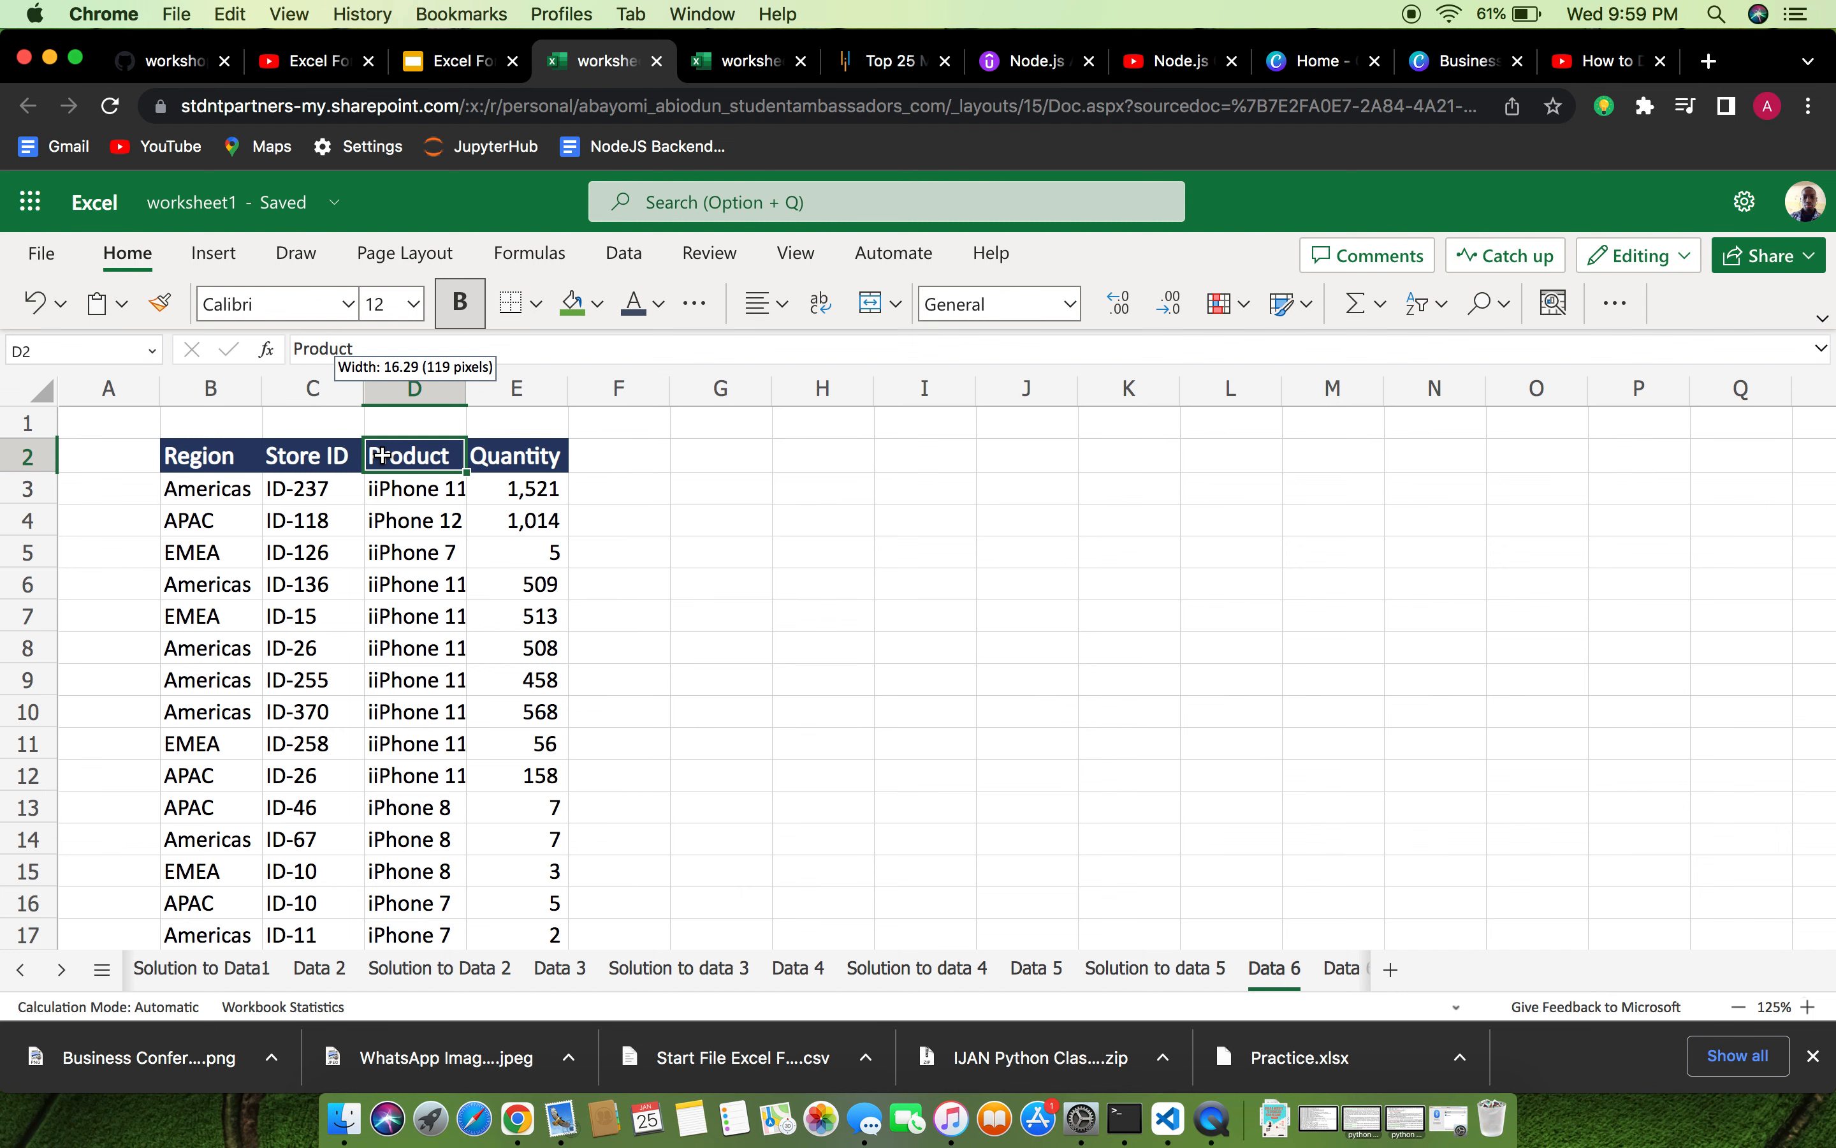
key(super+shift+Down)
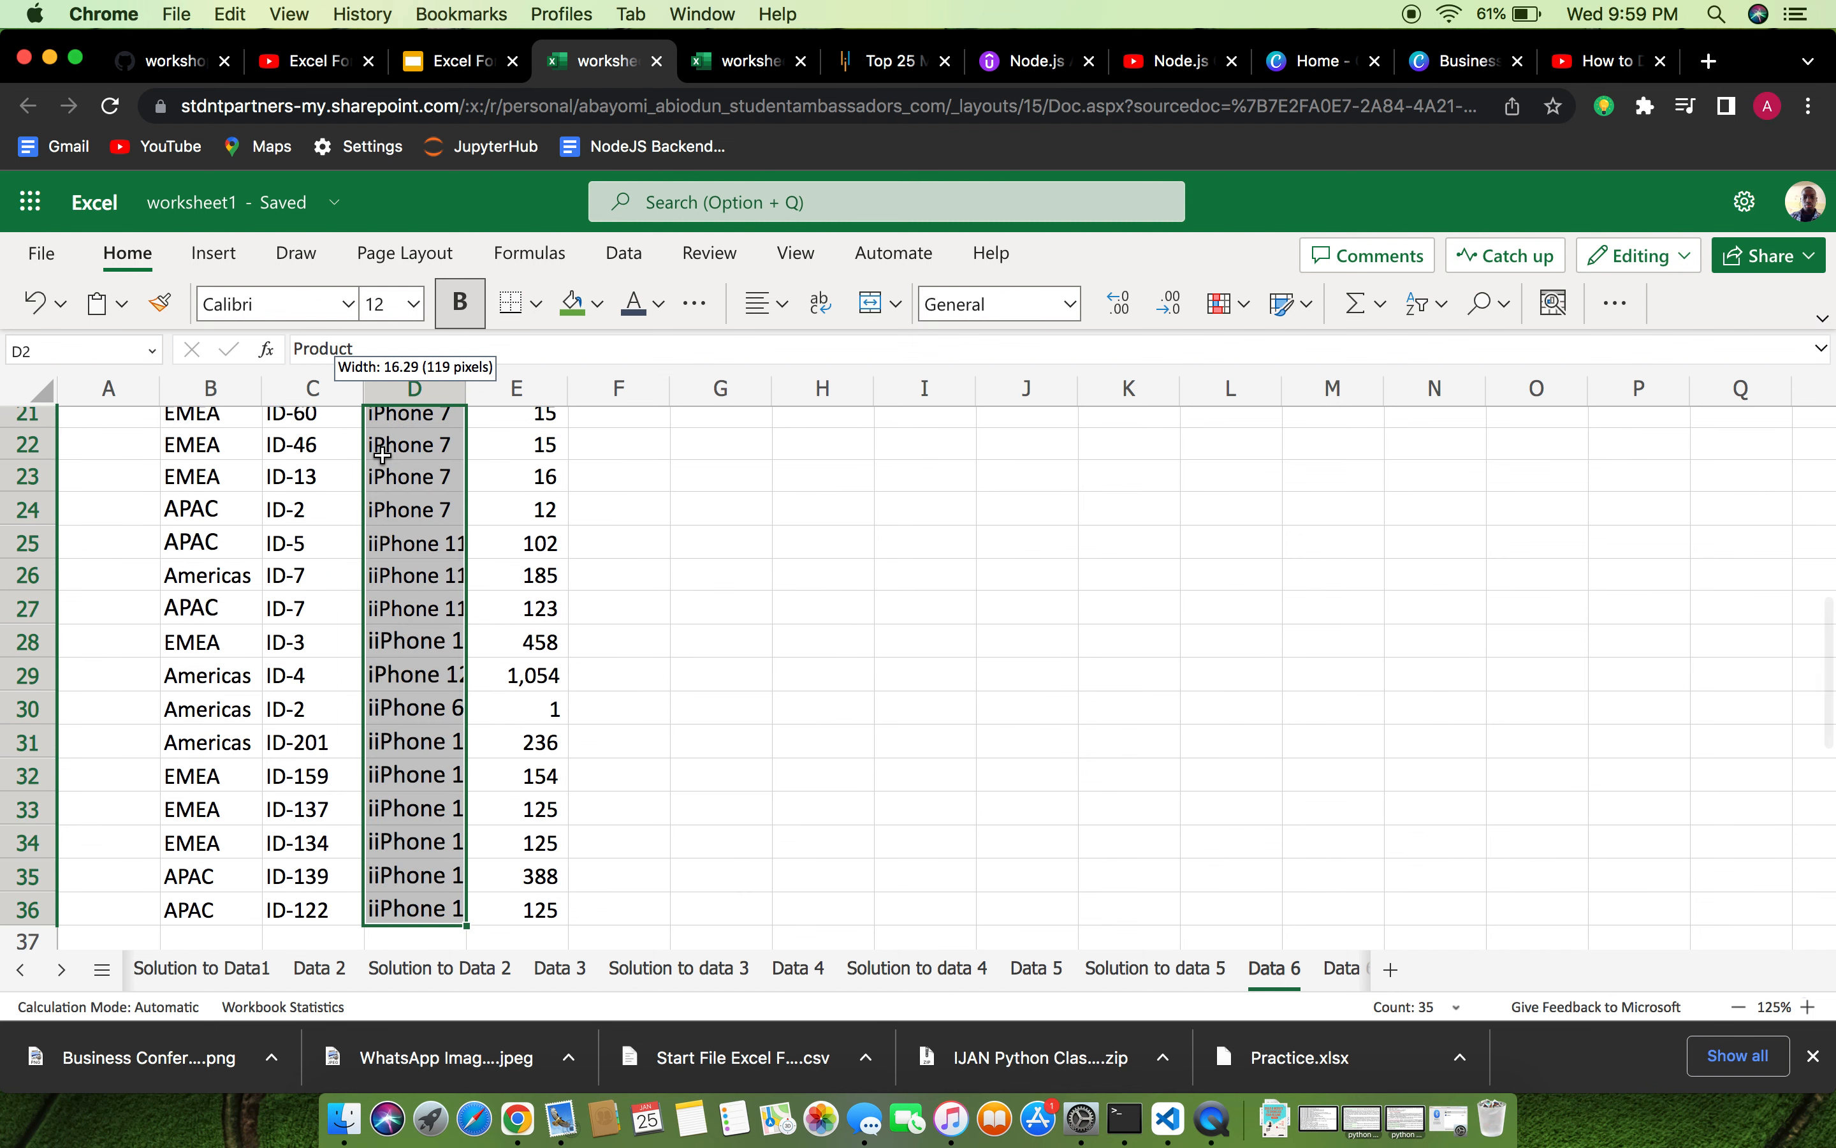
scroll(438, 469, up, 10)
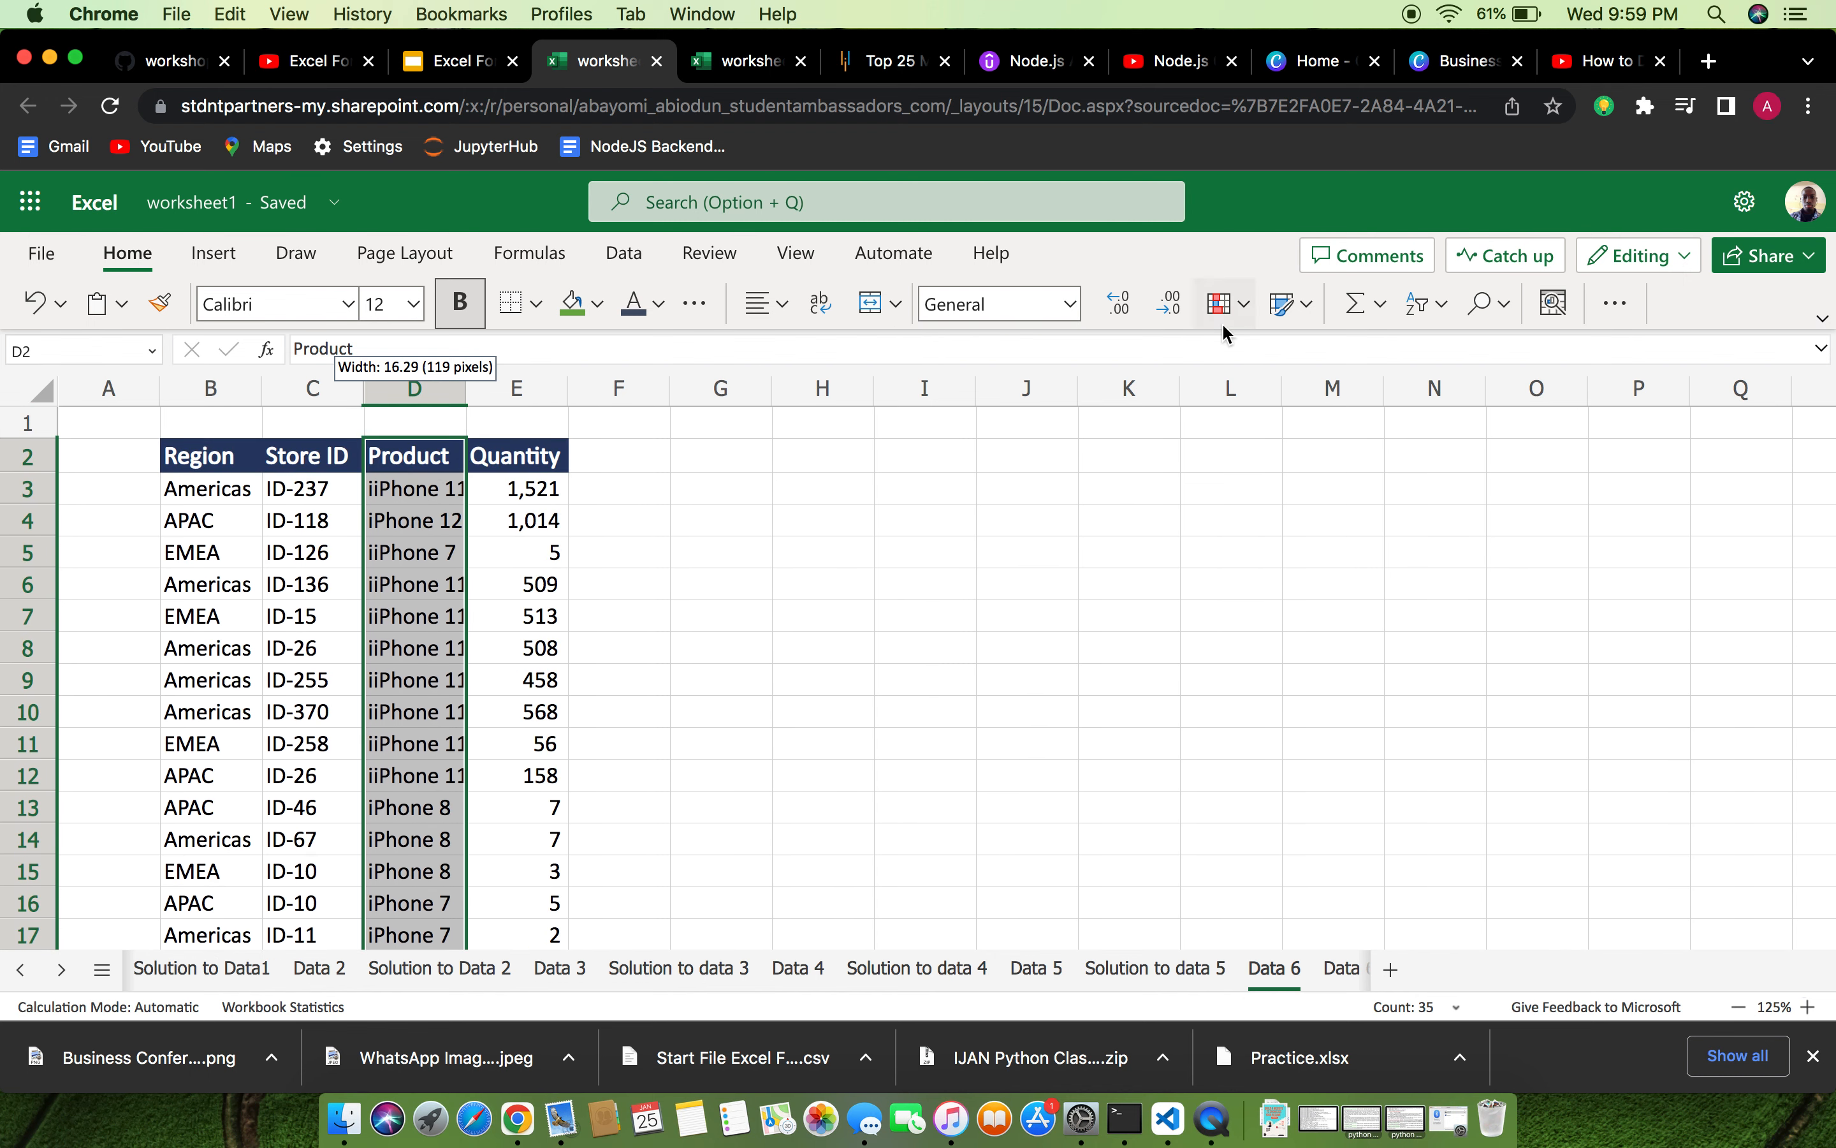
click(1494, 304)
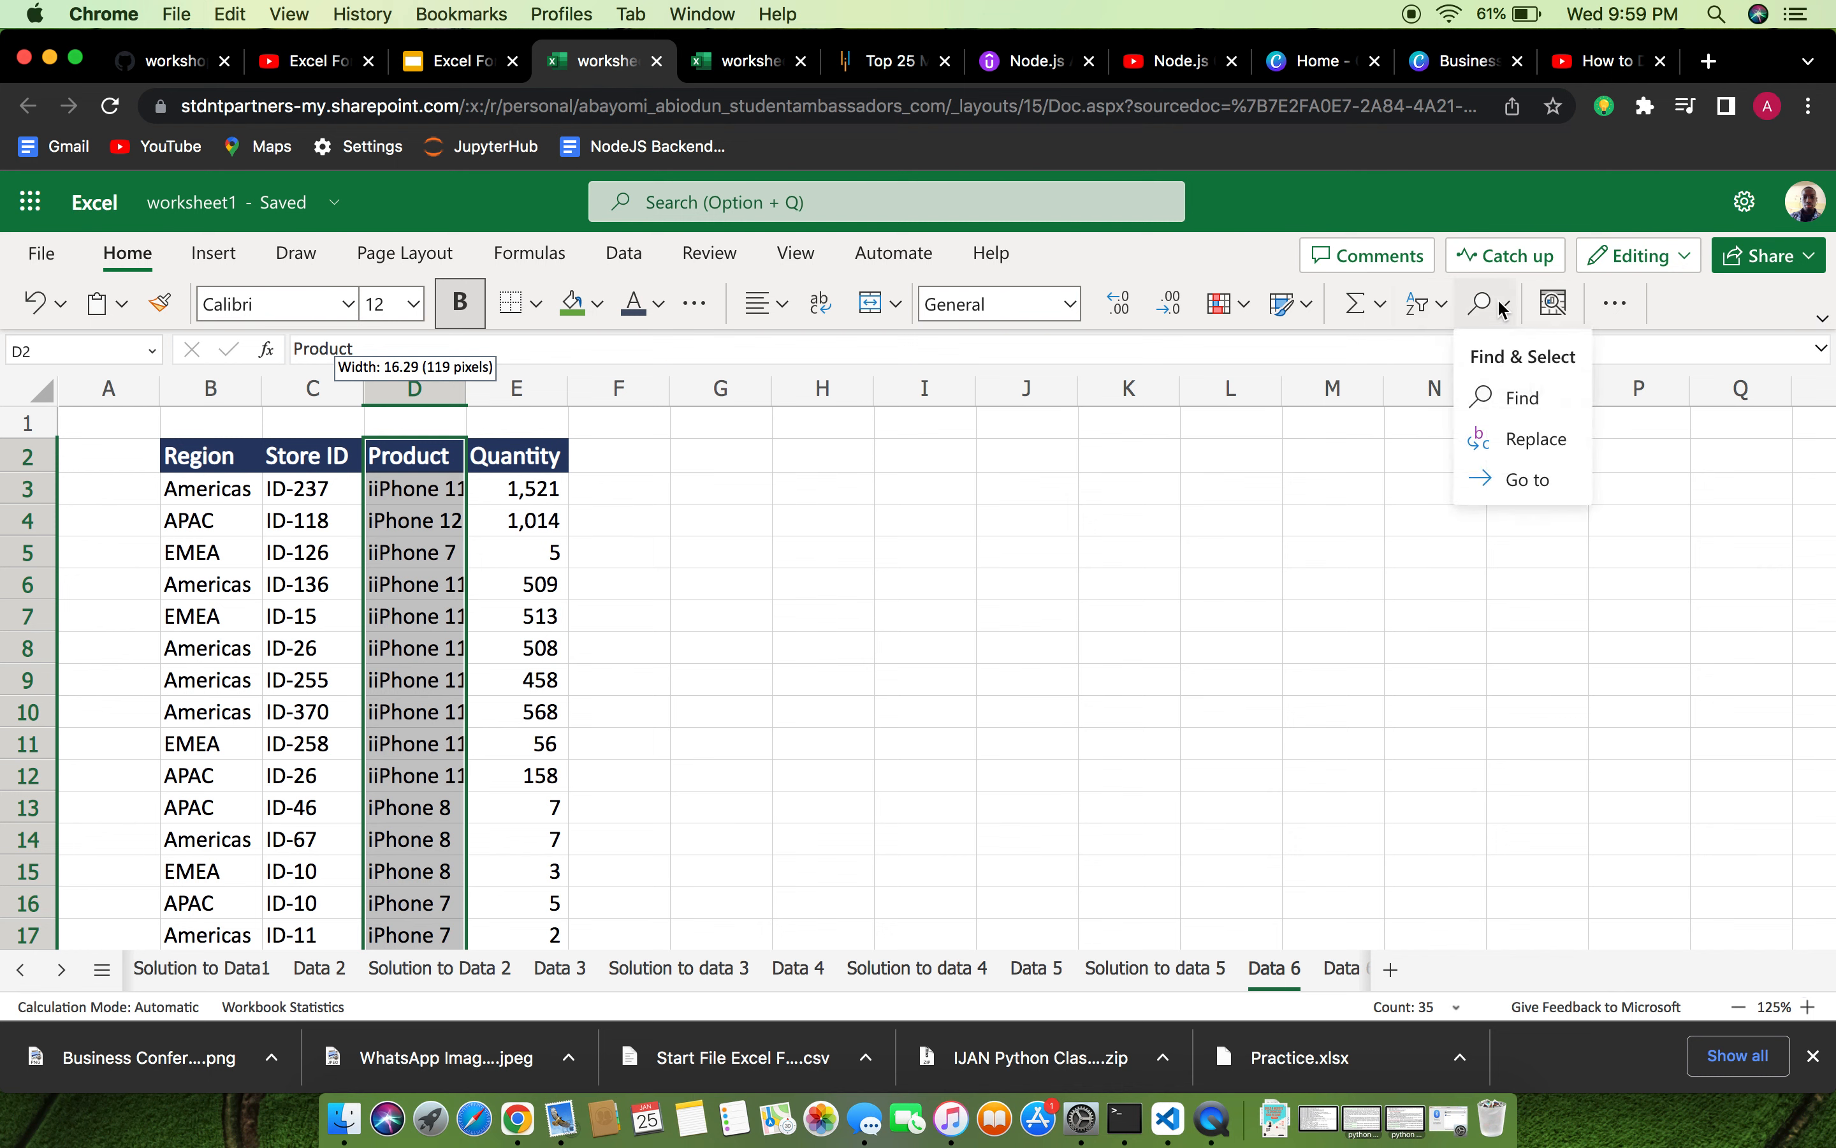
click(1521, 396)
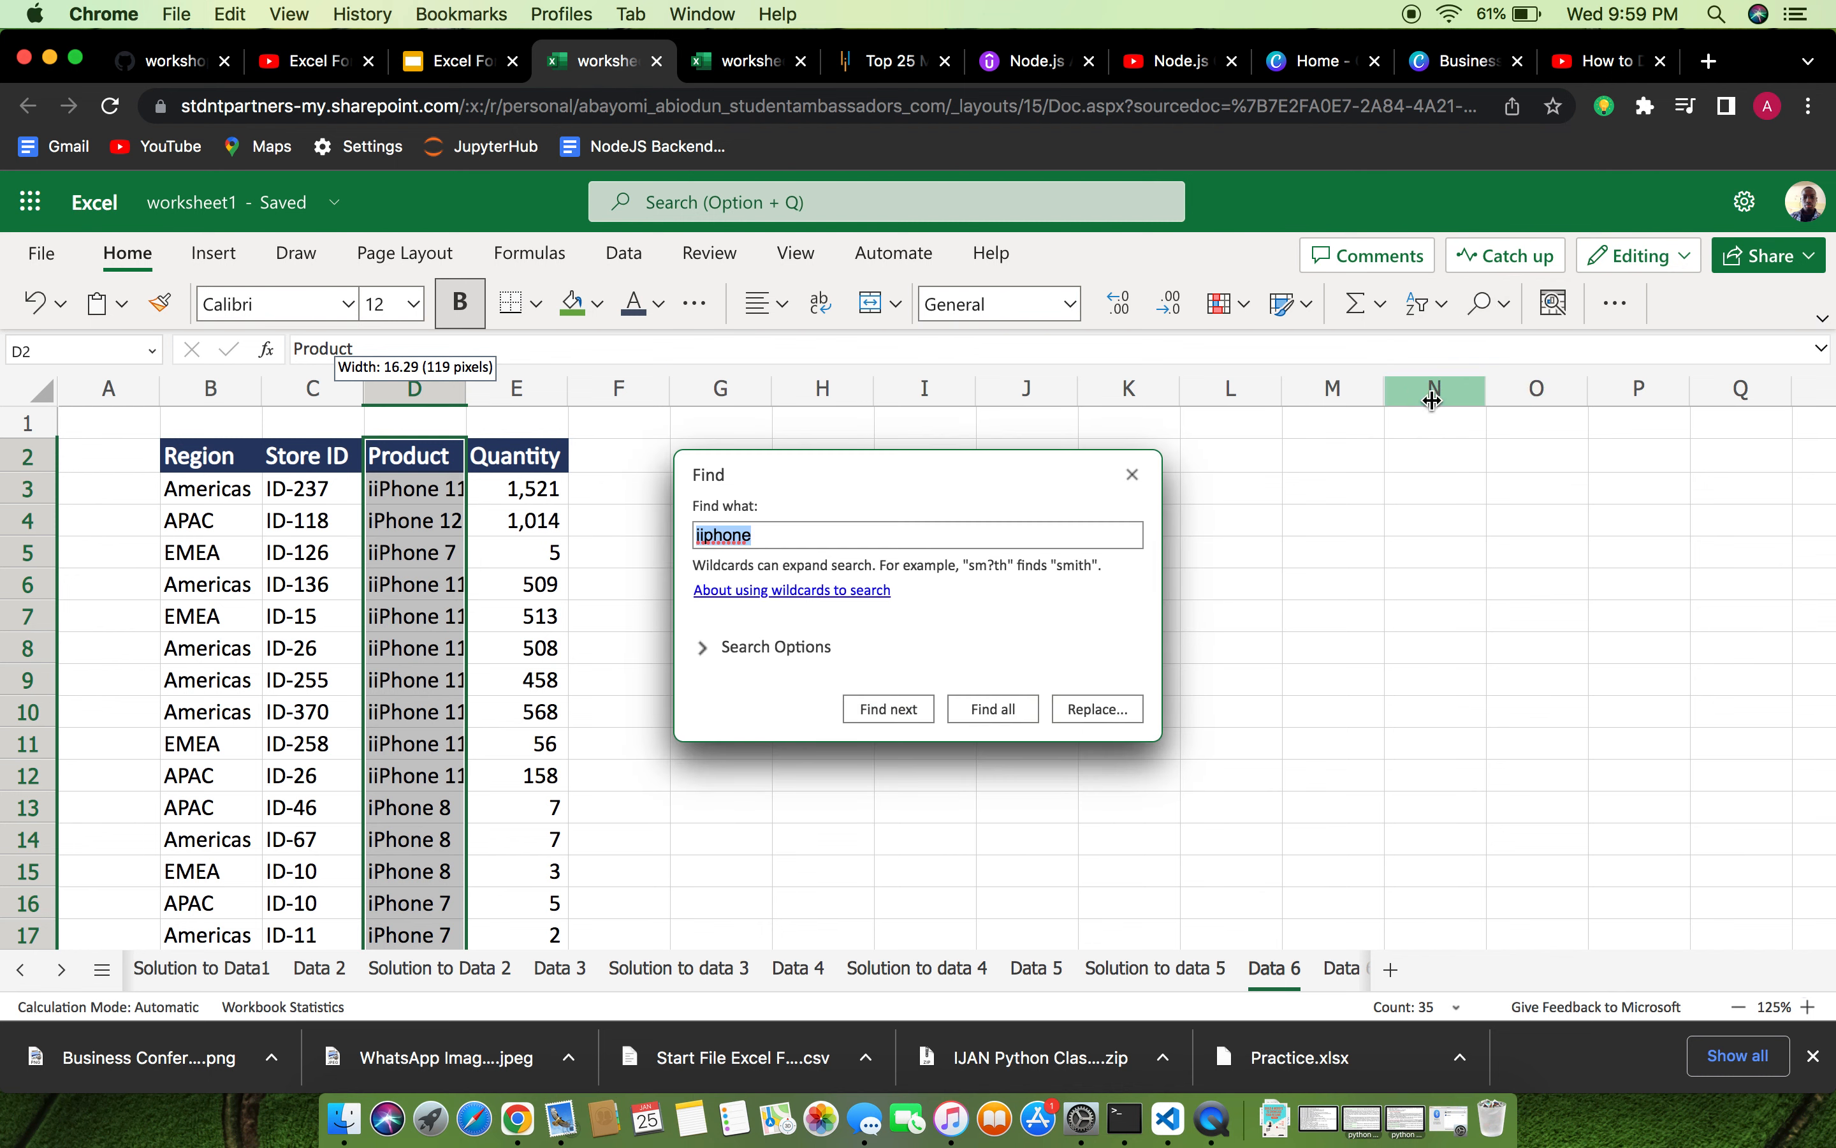
click(786, 535)
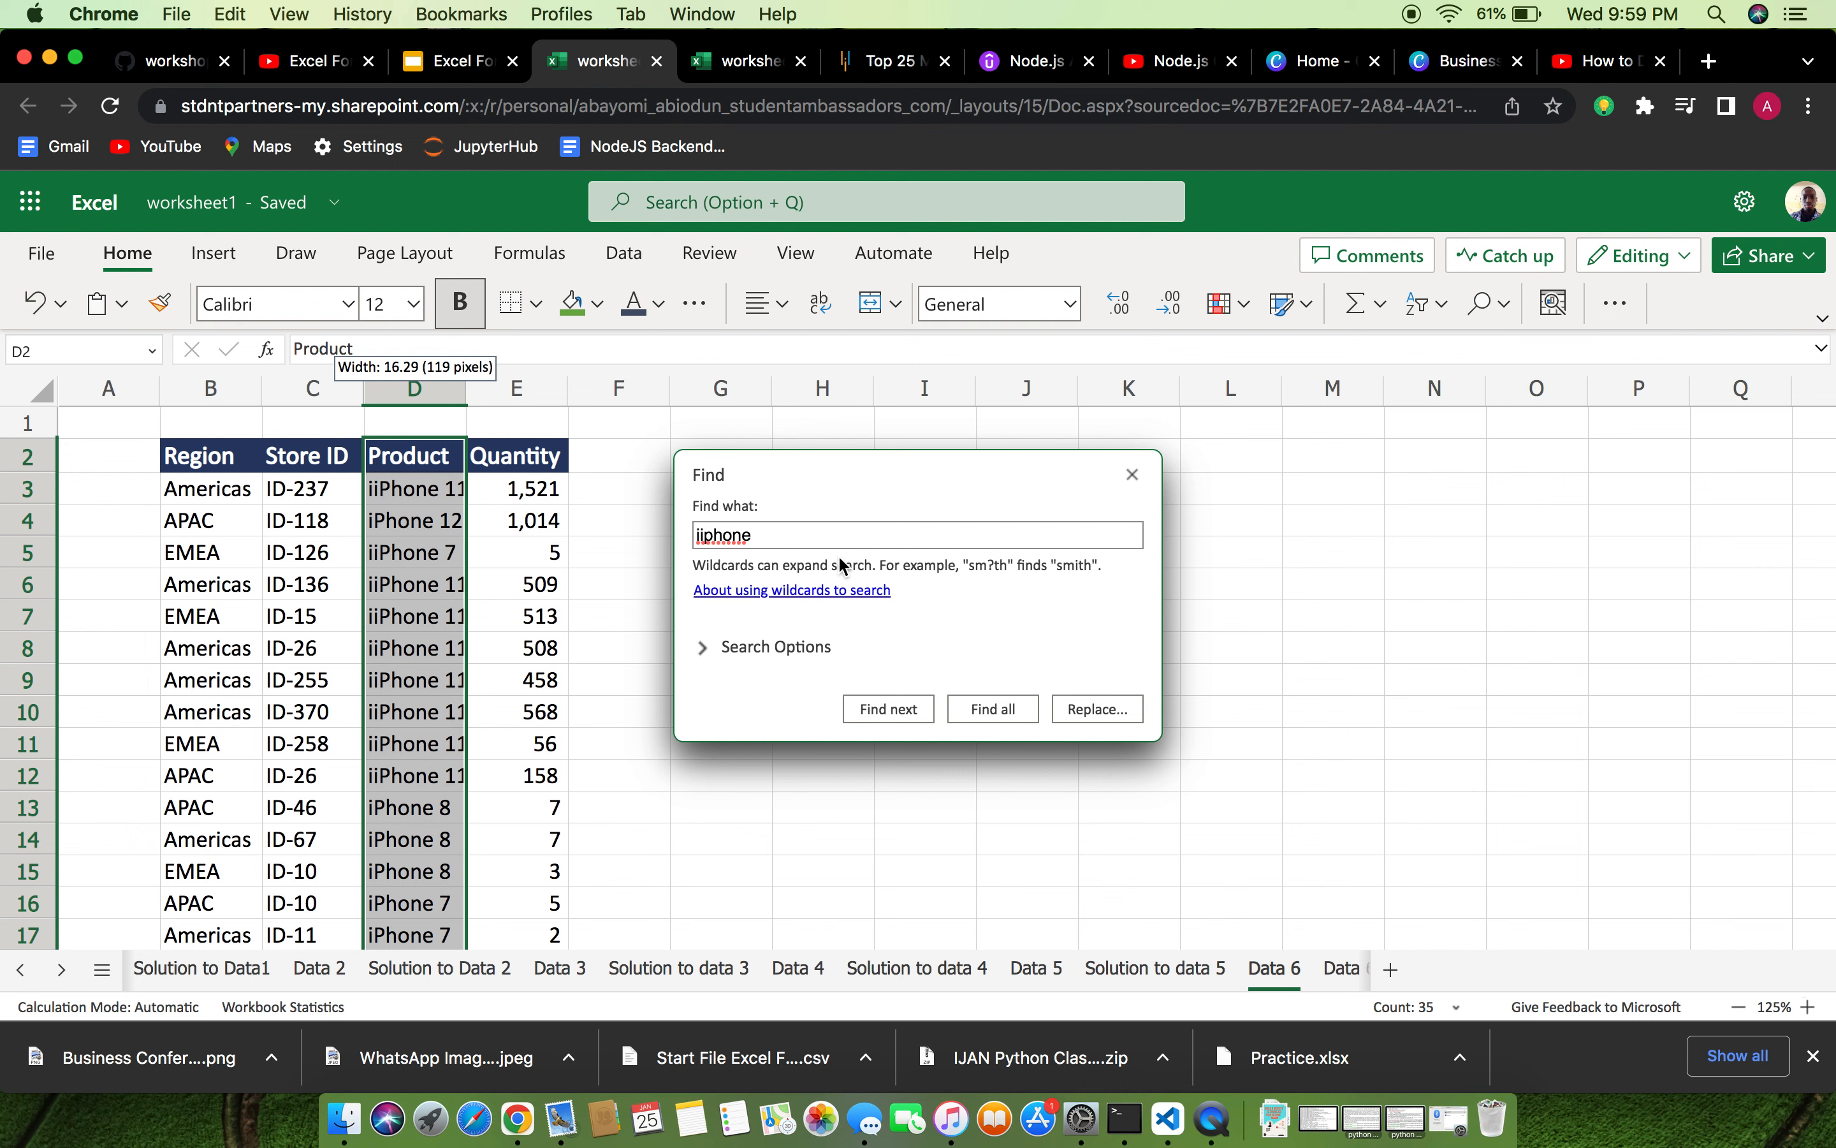
click(1082, 710)
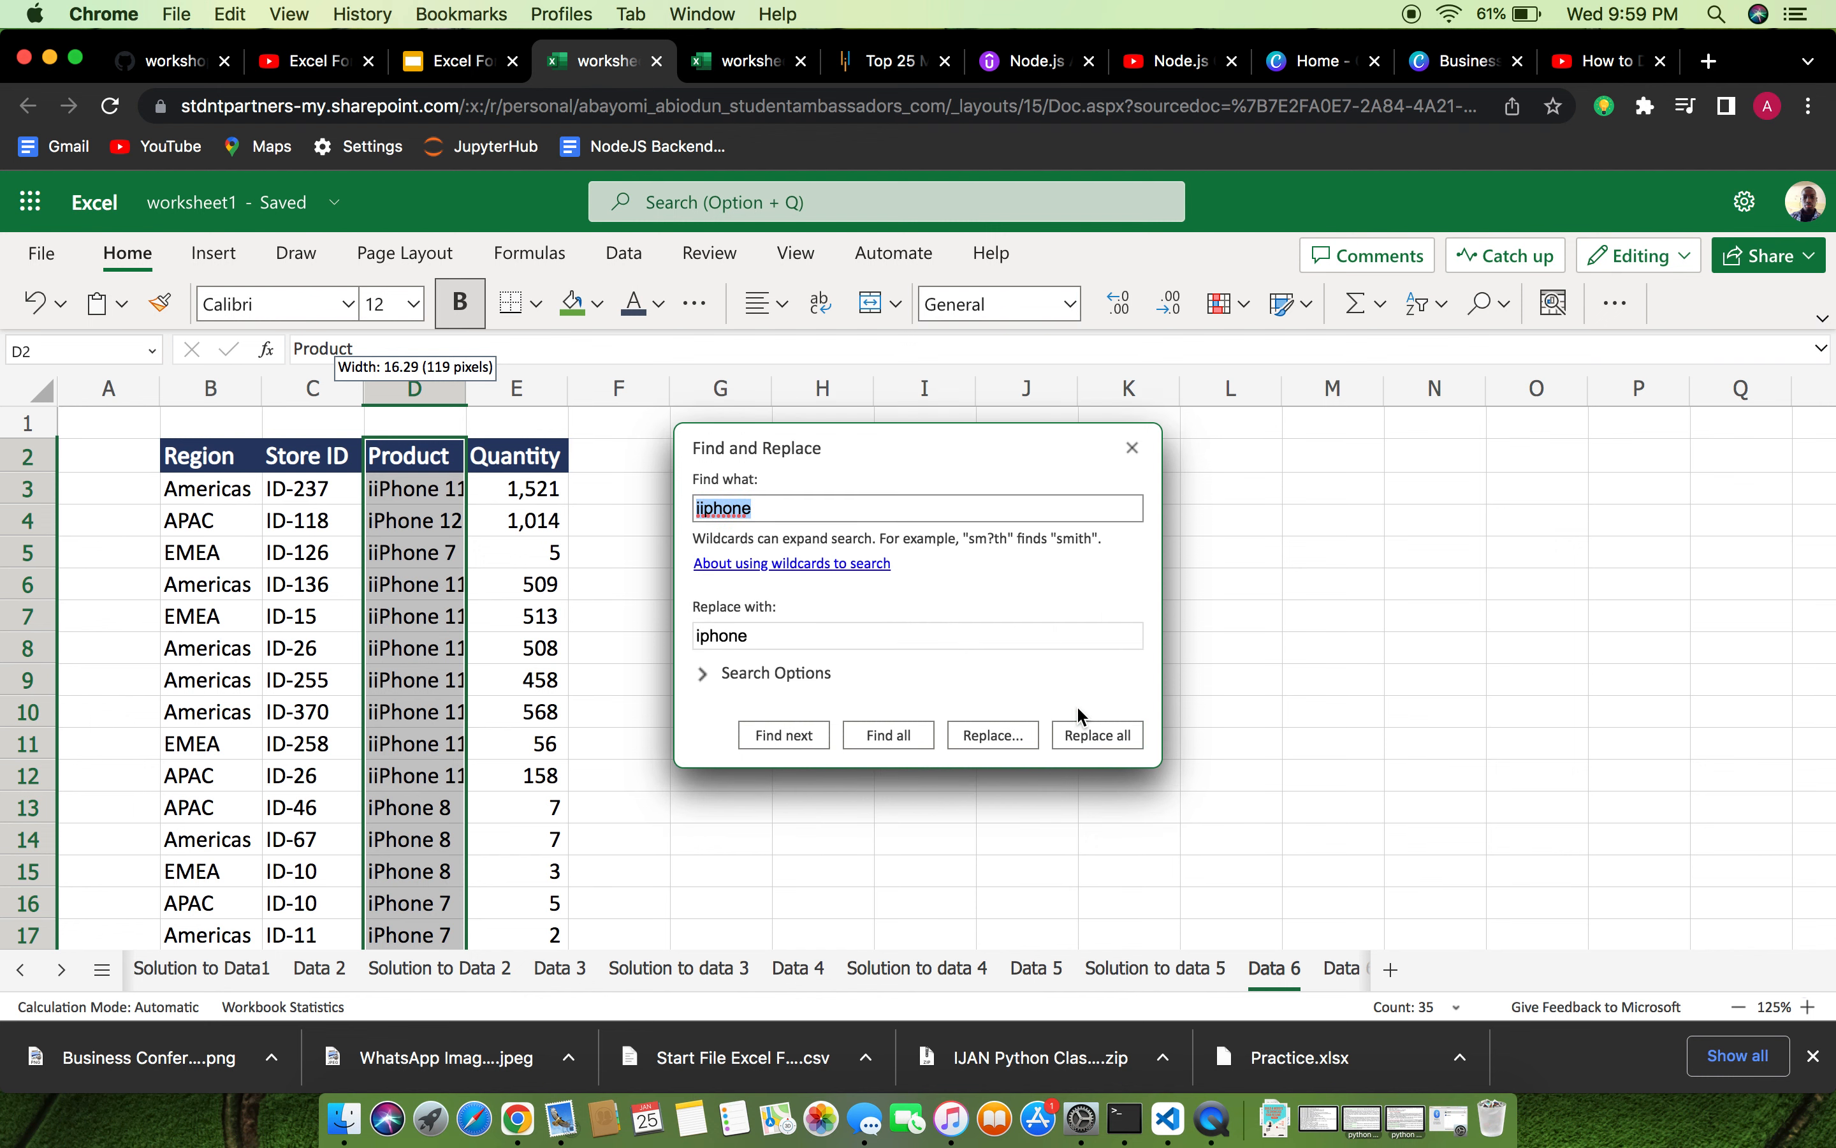
click(795, 641)
click(765, 641)
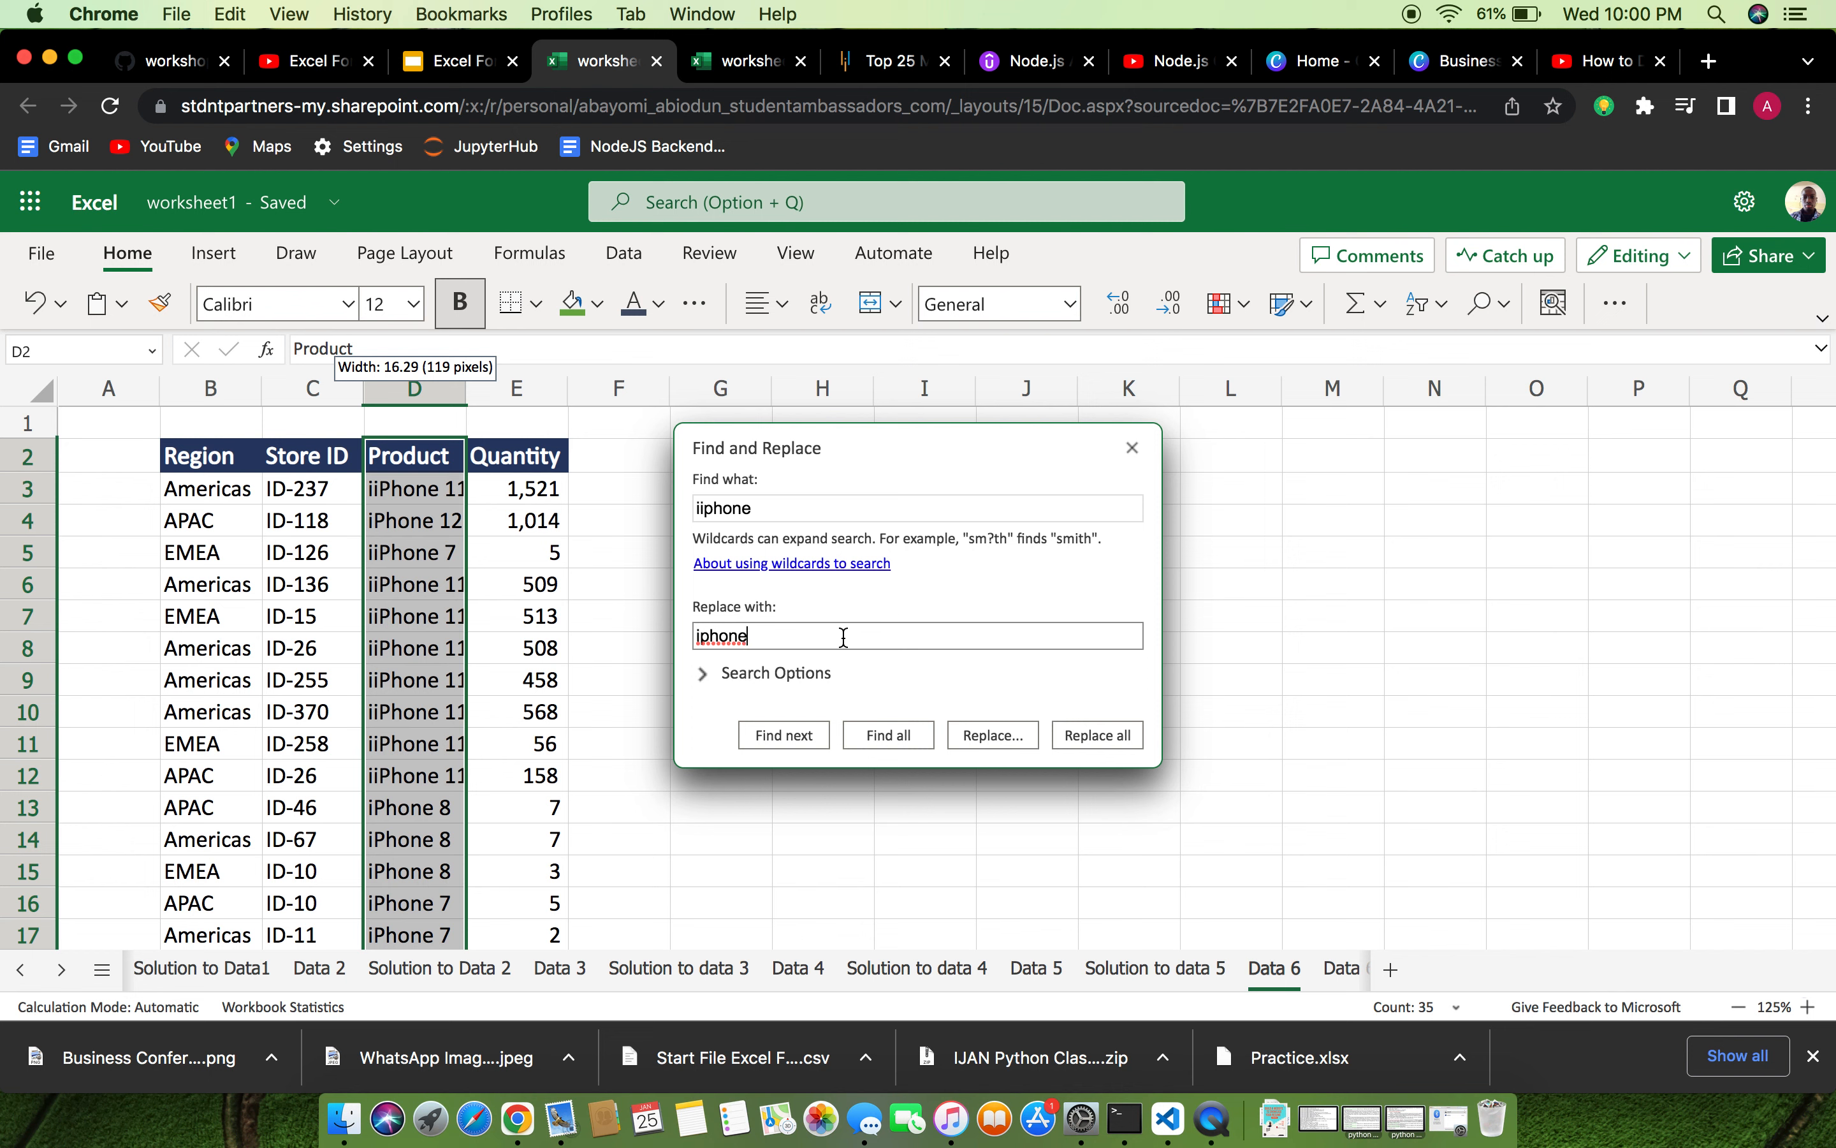
click(1126, 736)
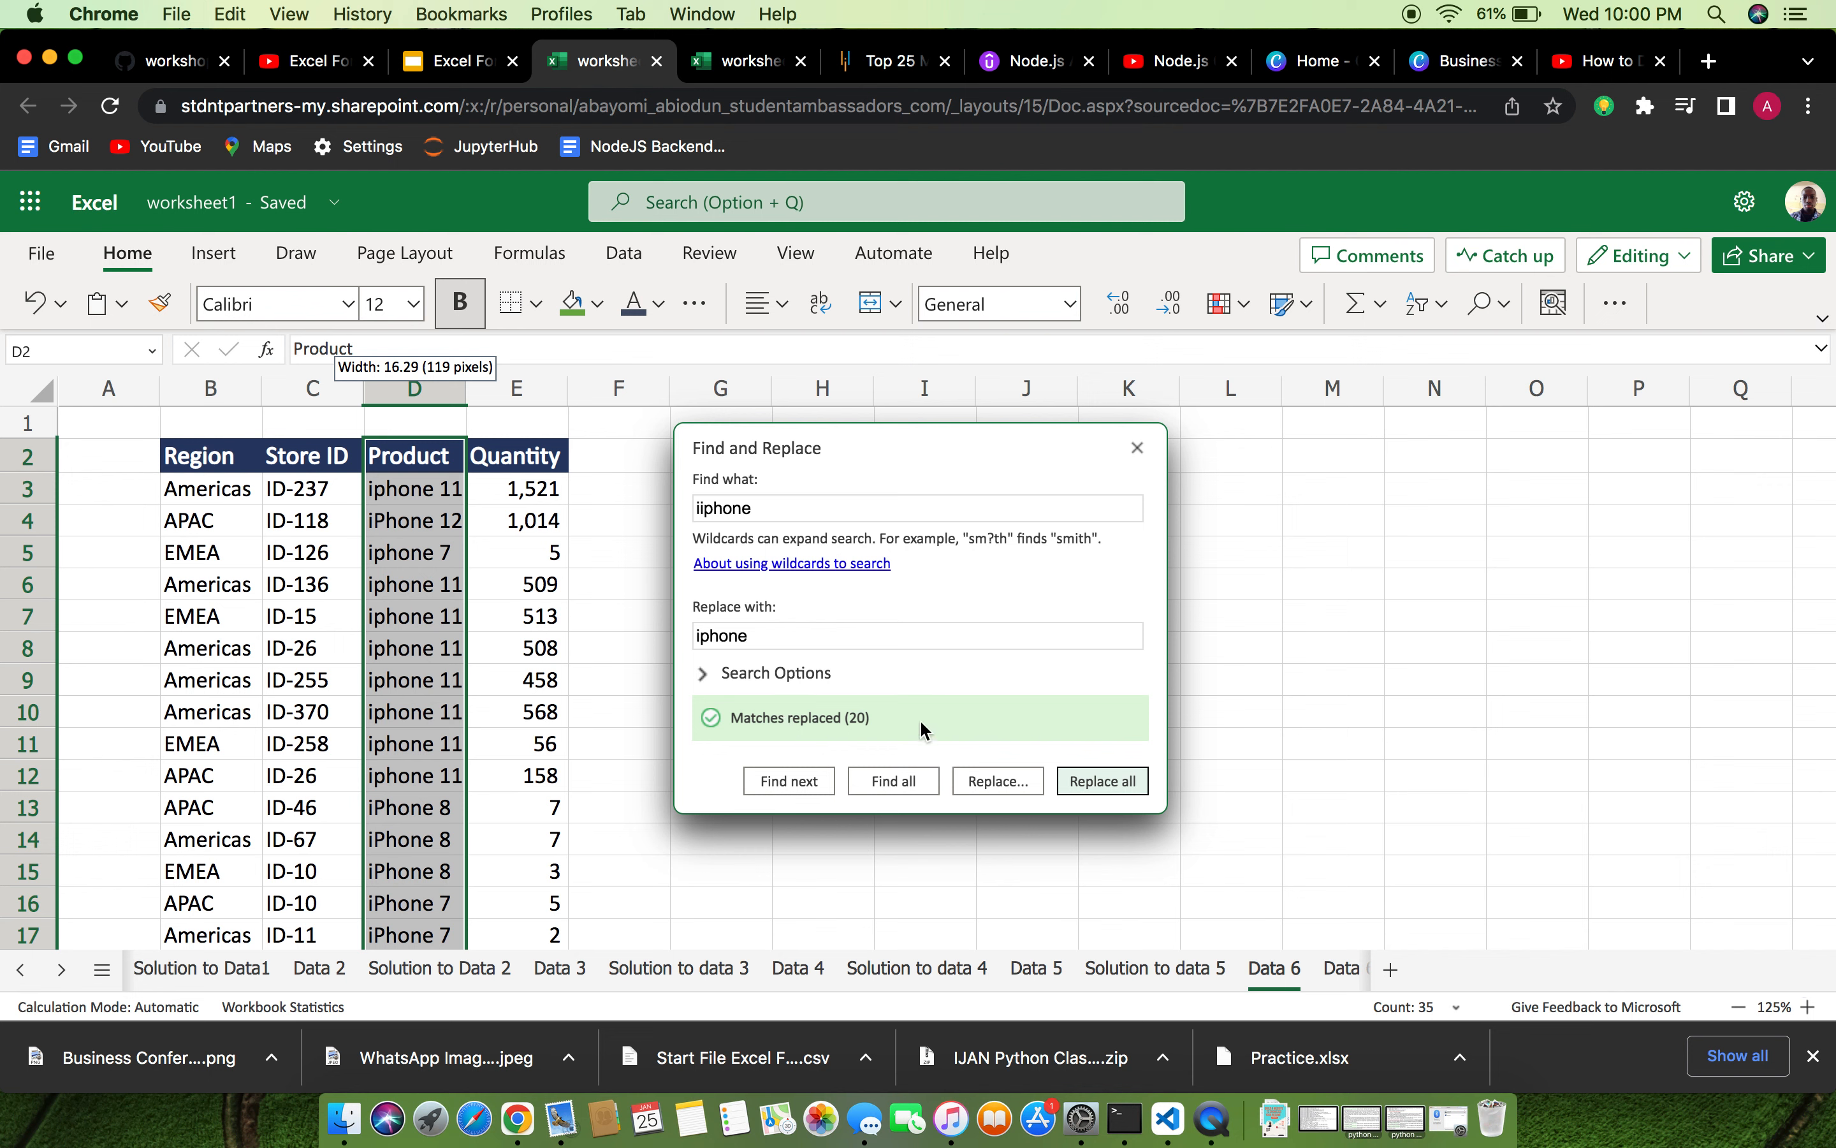
click(1137, 449)
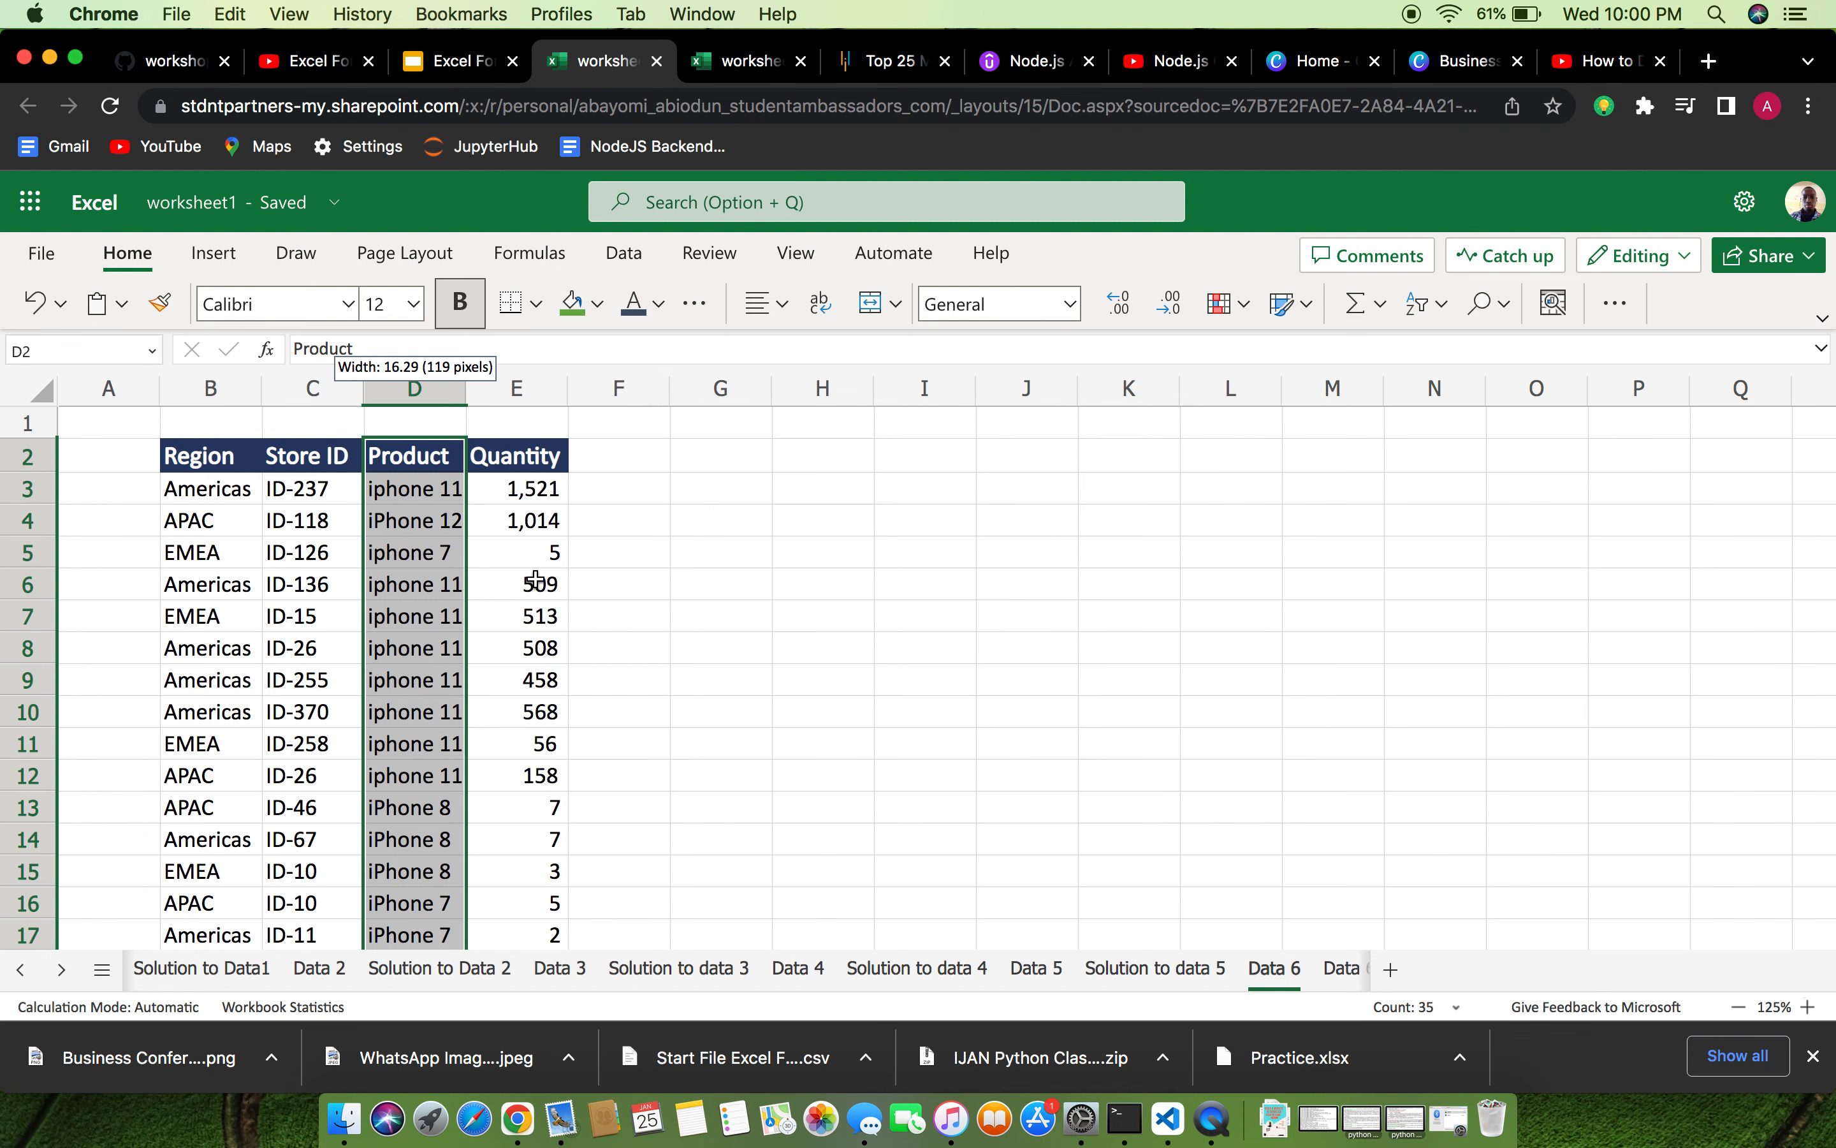
click(388, 617)
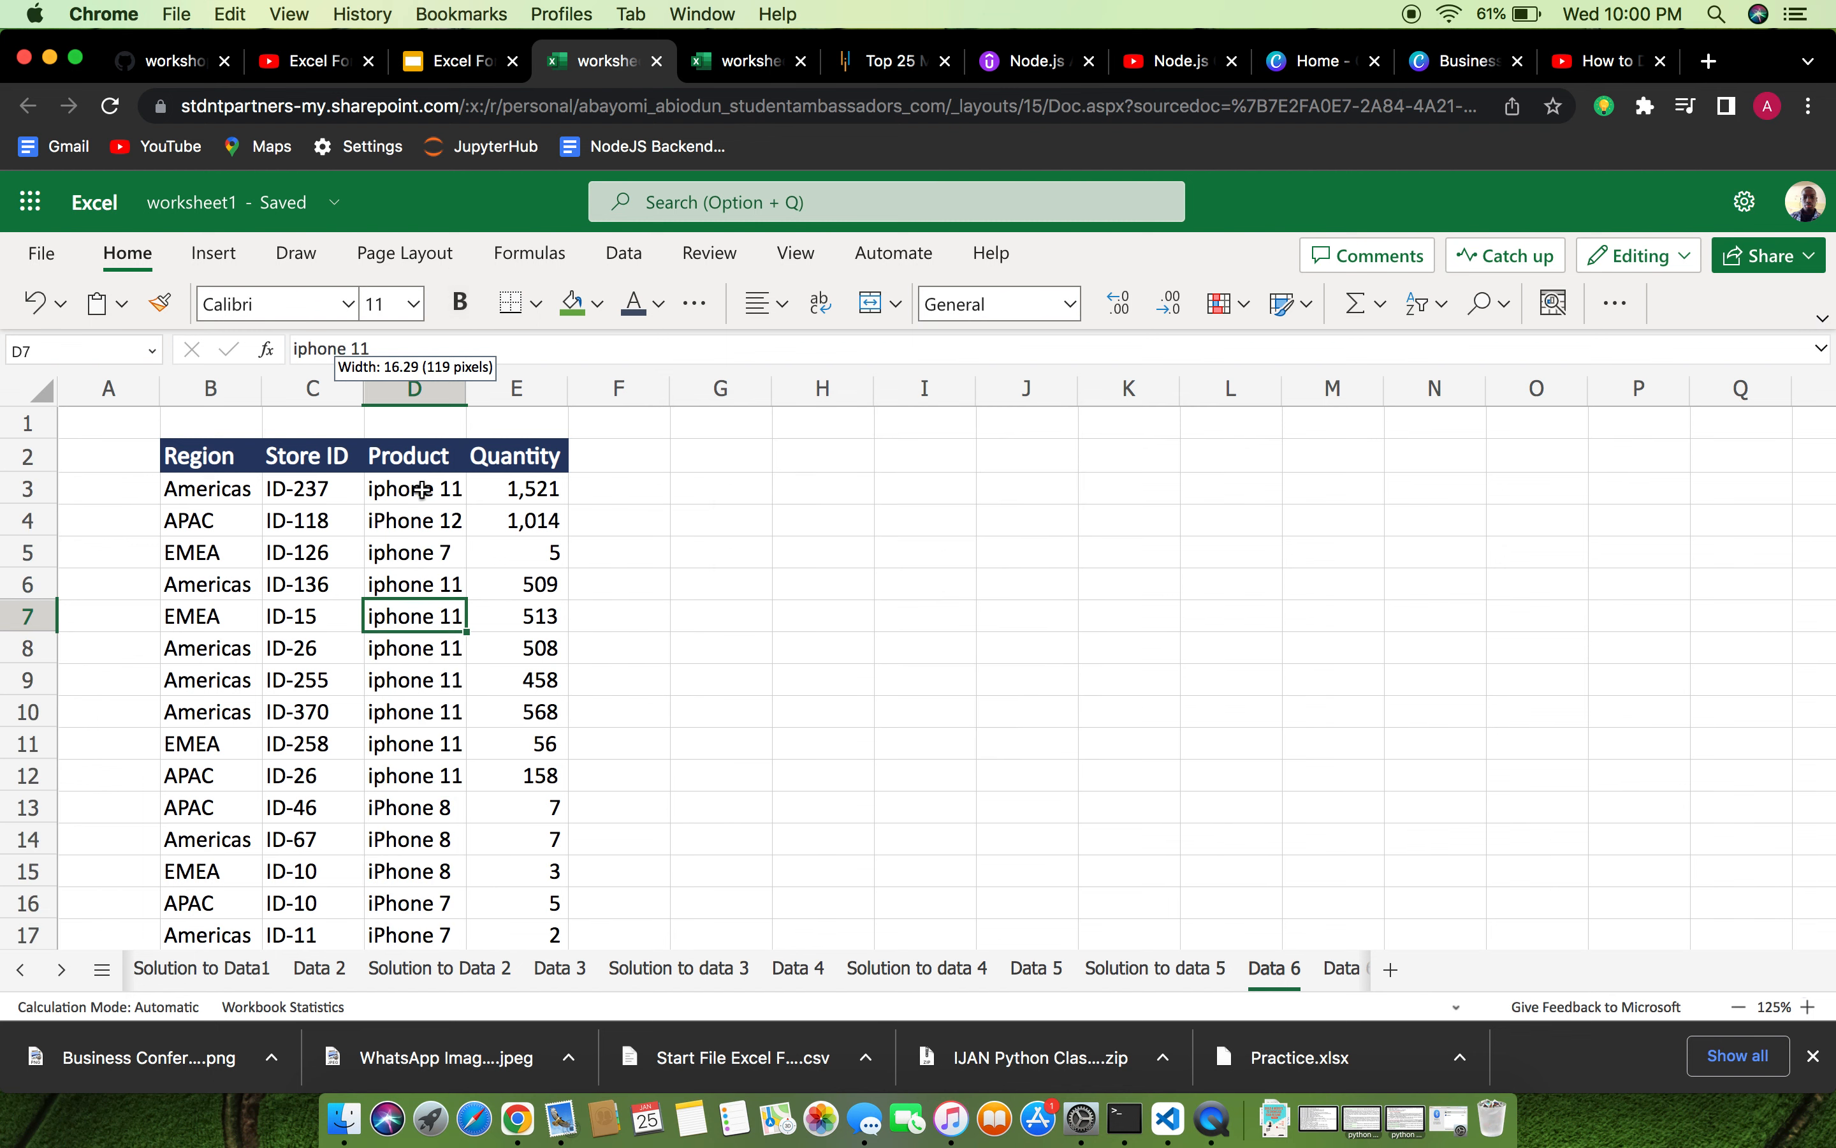
Try widening the Region, Store ID and Product columns of the Data 6 table.
click(463, 448)
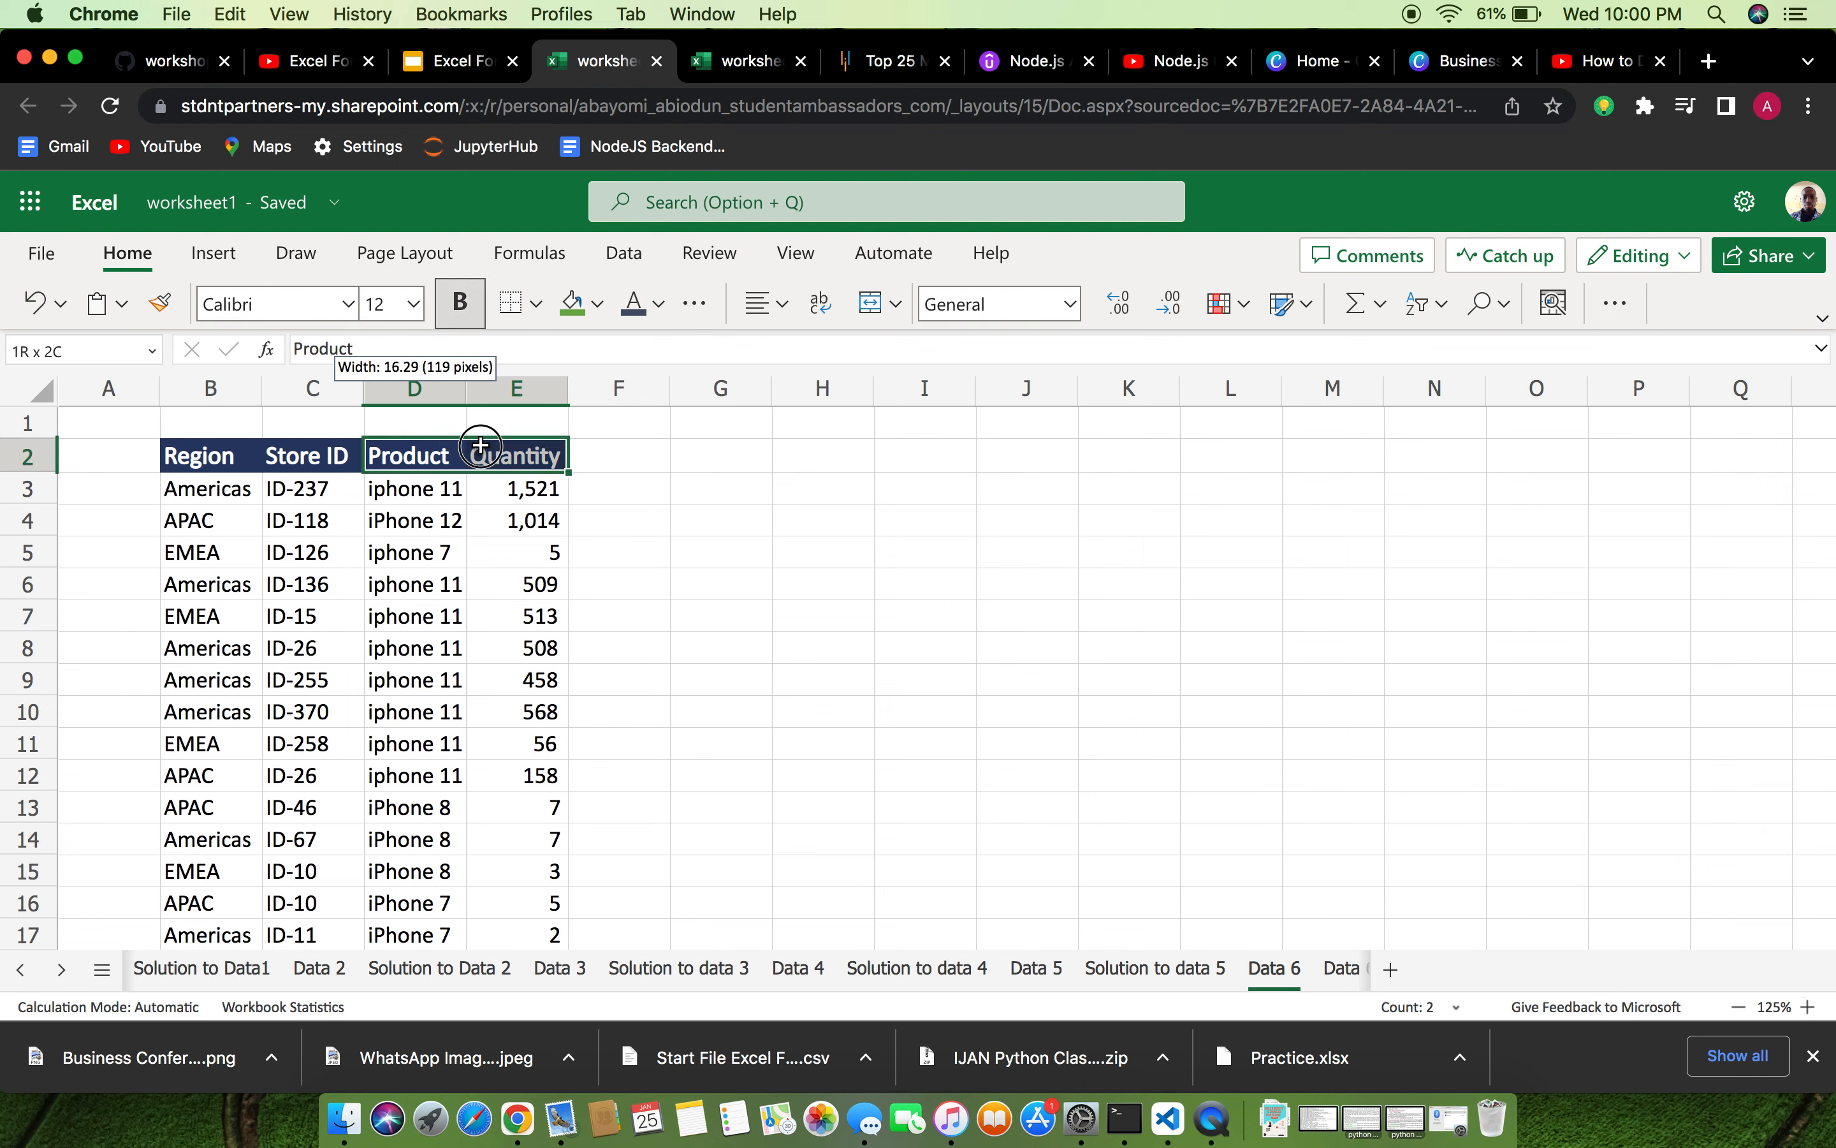
click(281, 440)
click(216, 452)
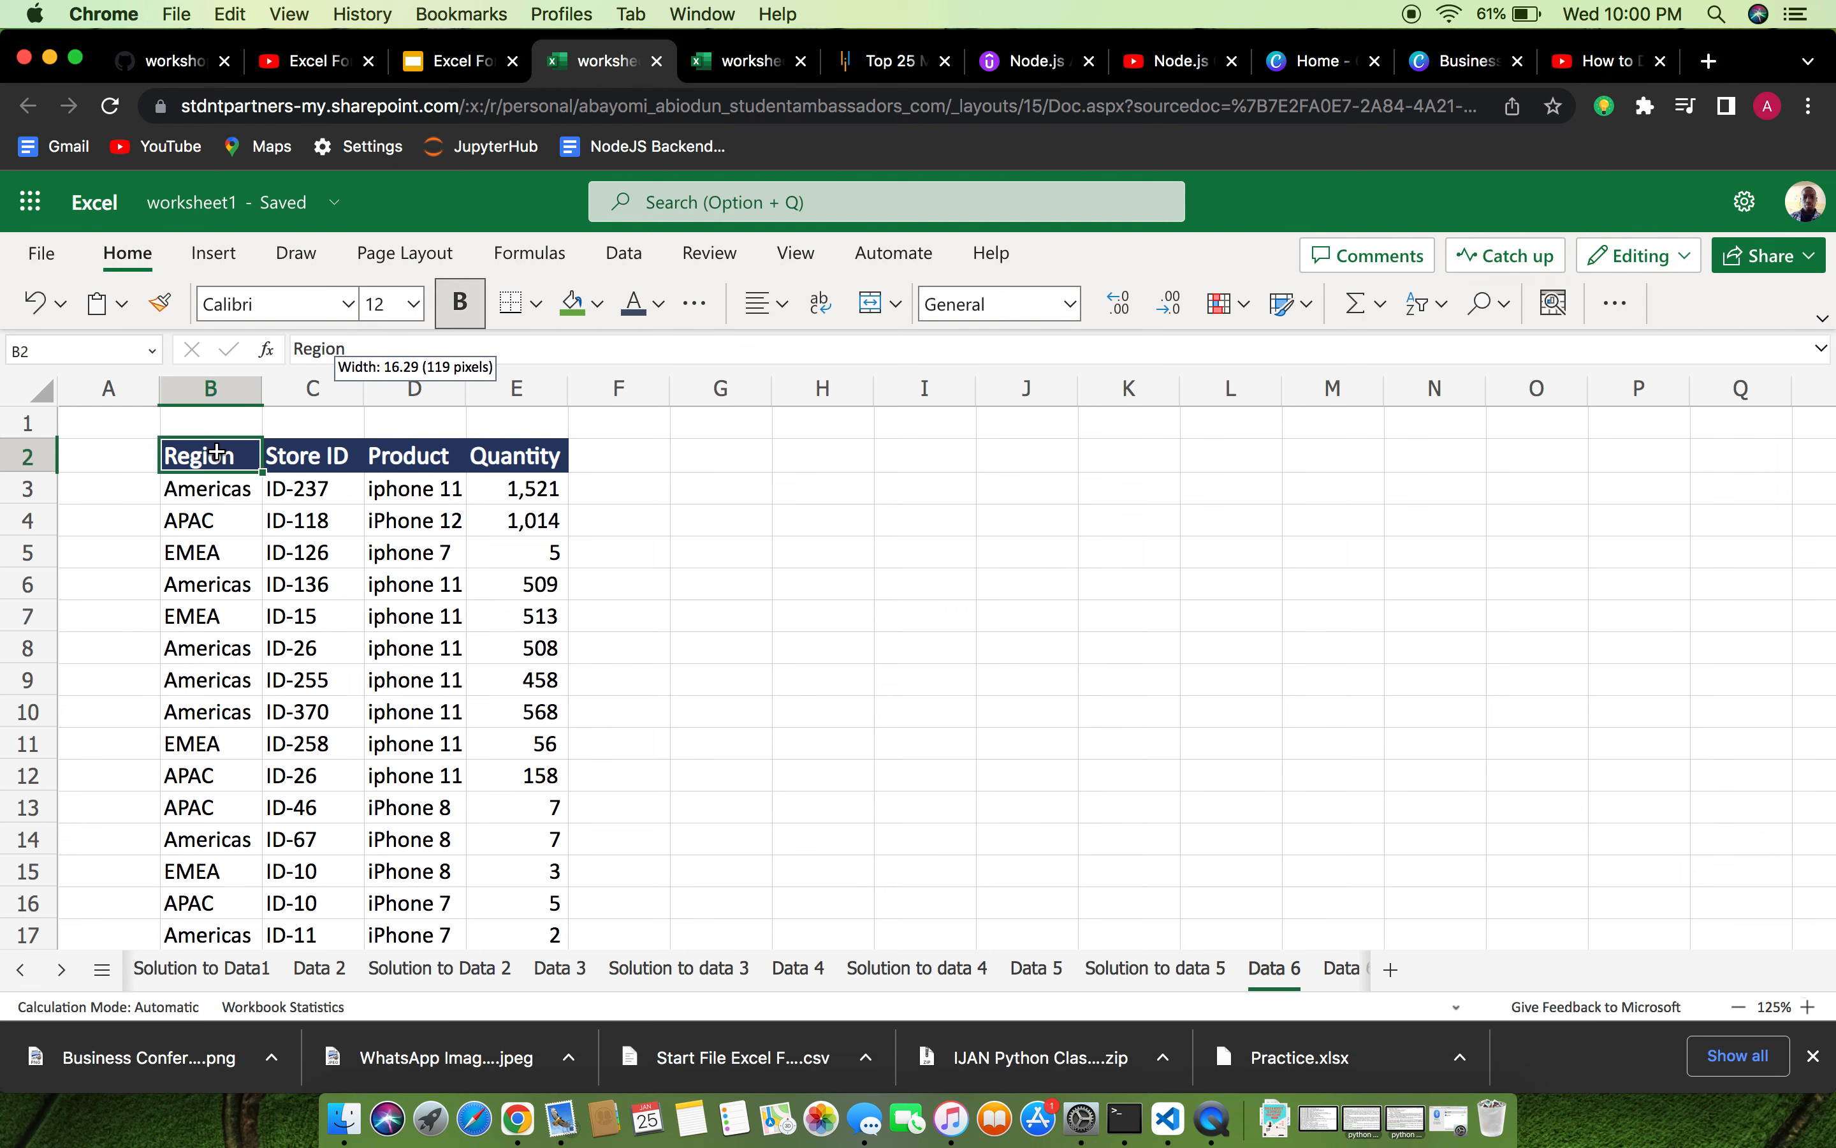
click(264, 419)
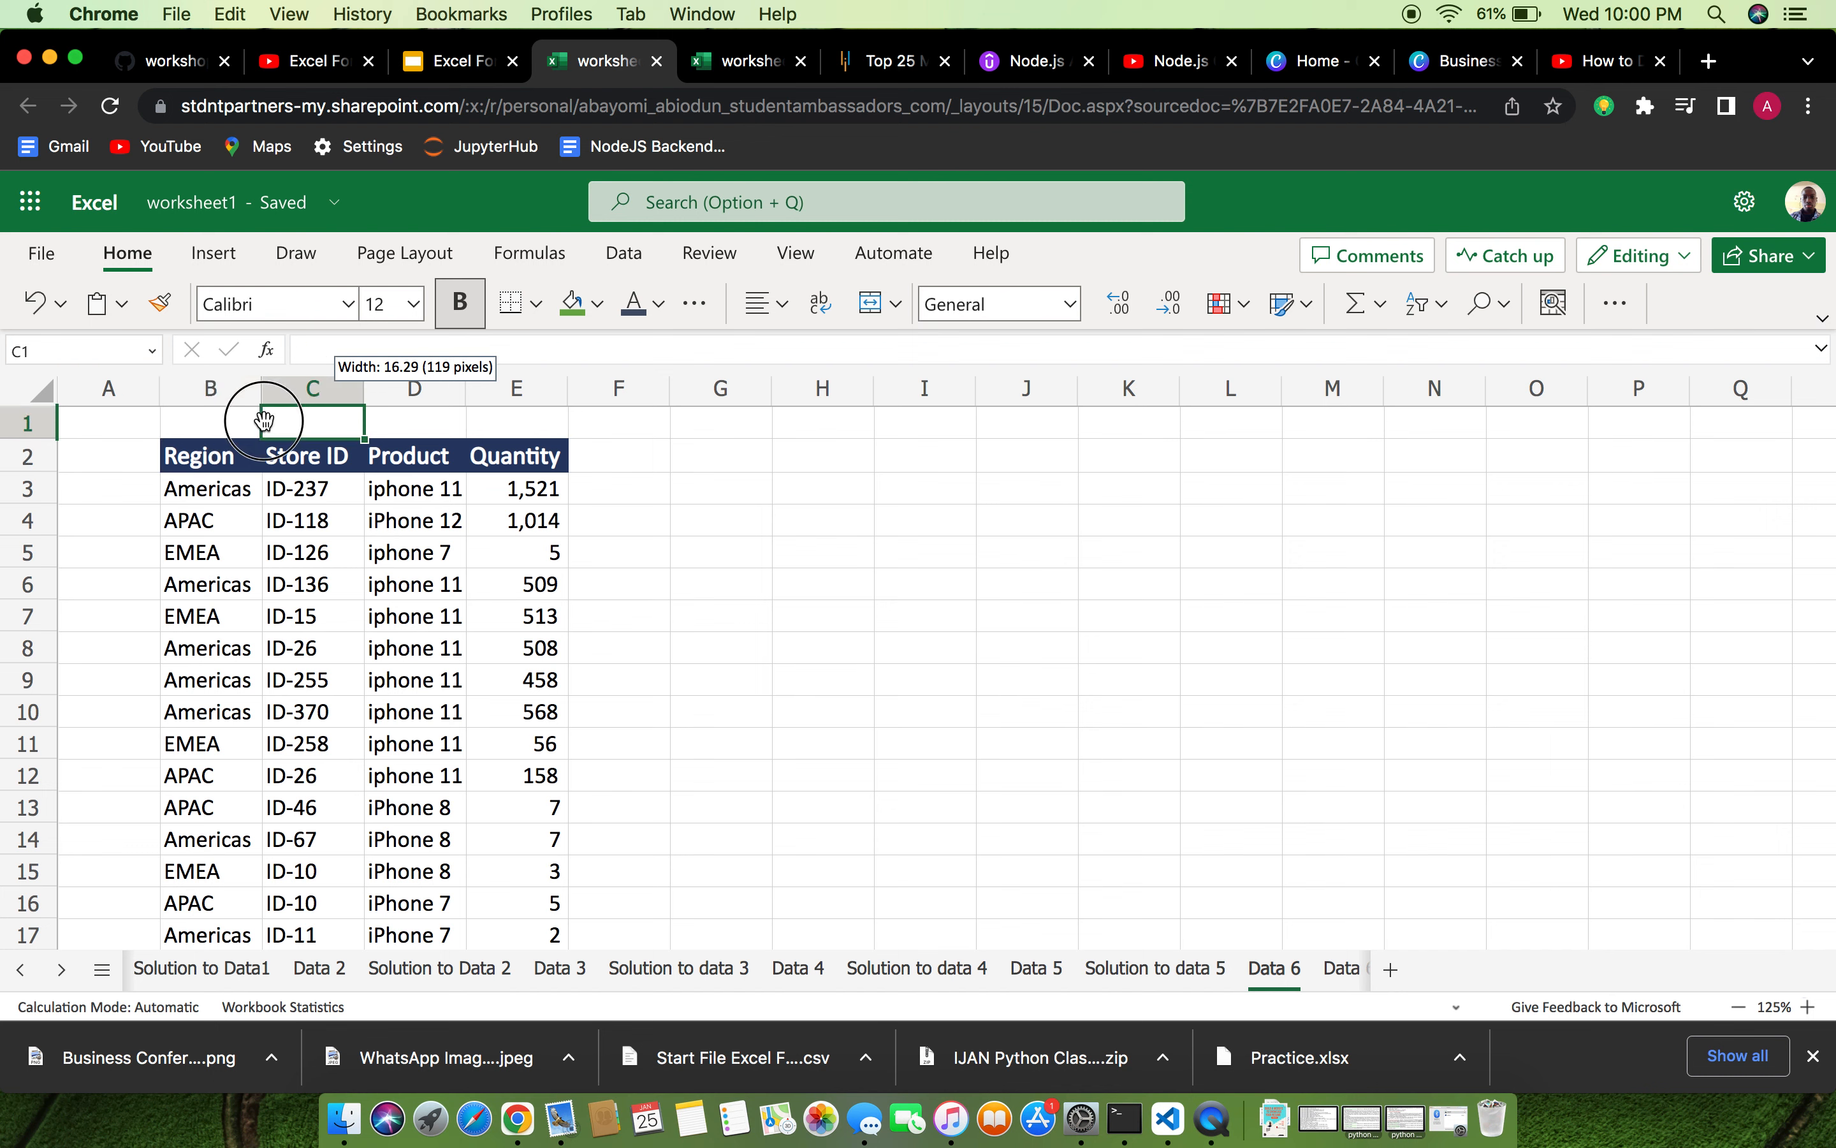
click(266, 454)
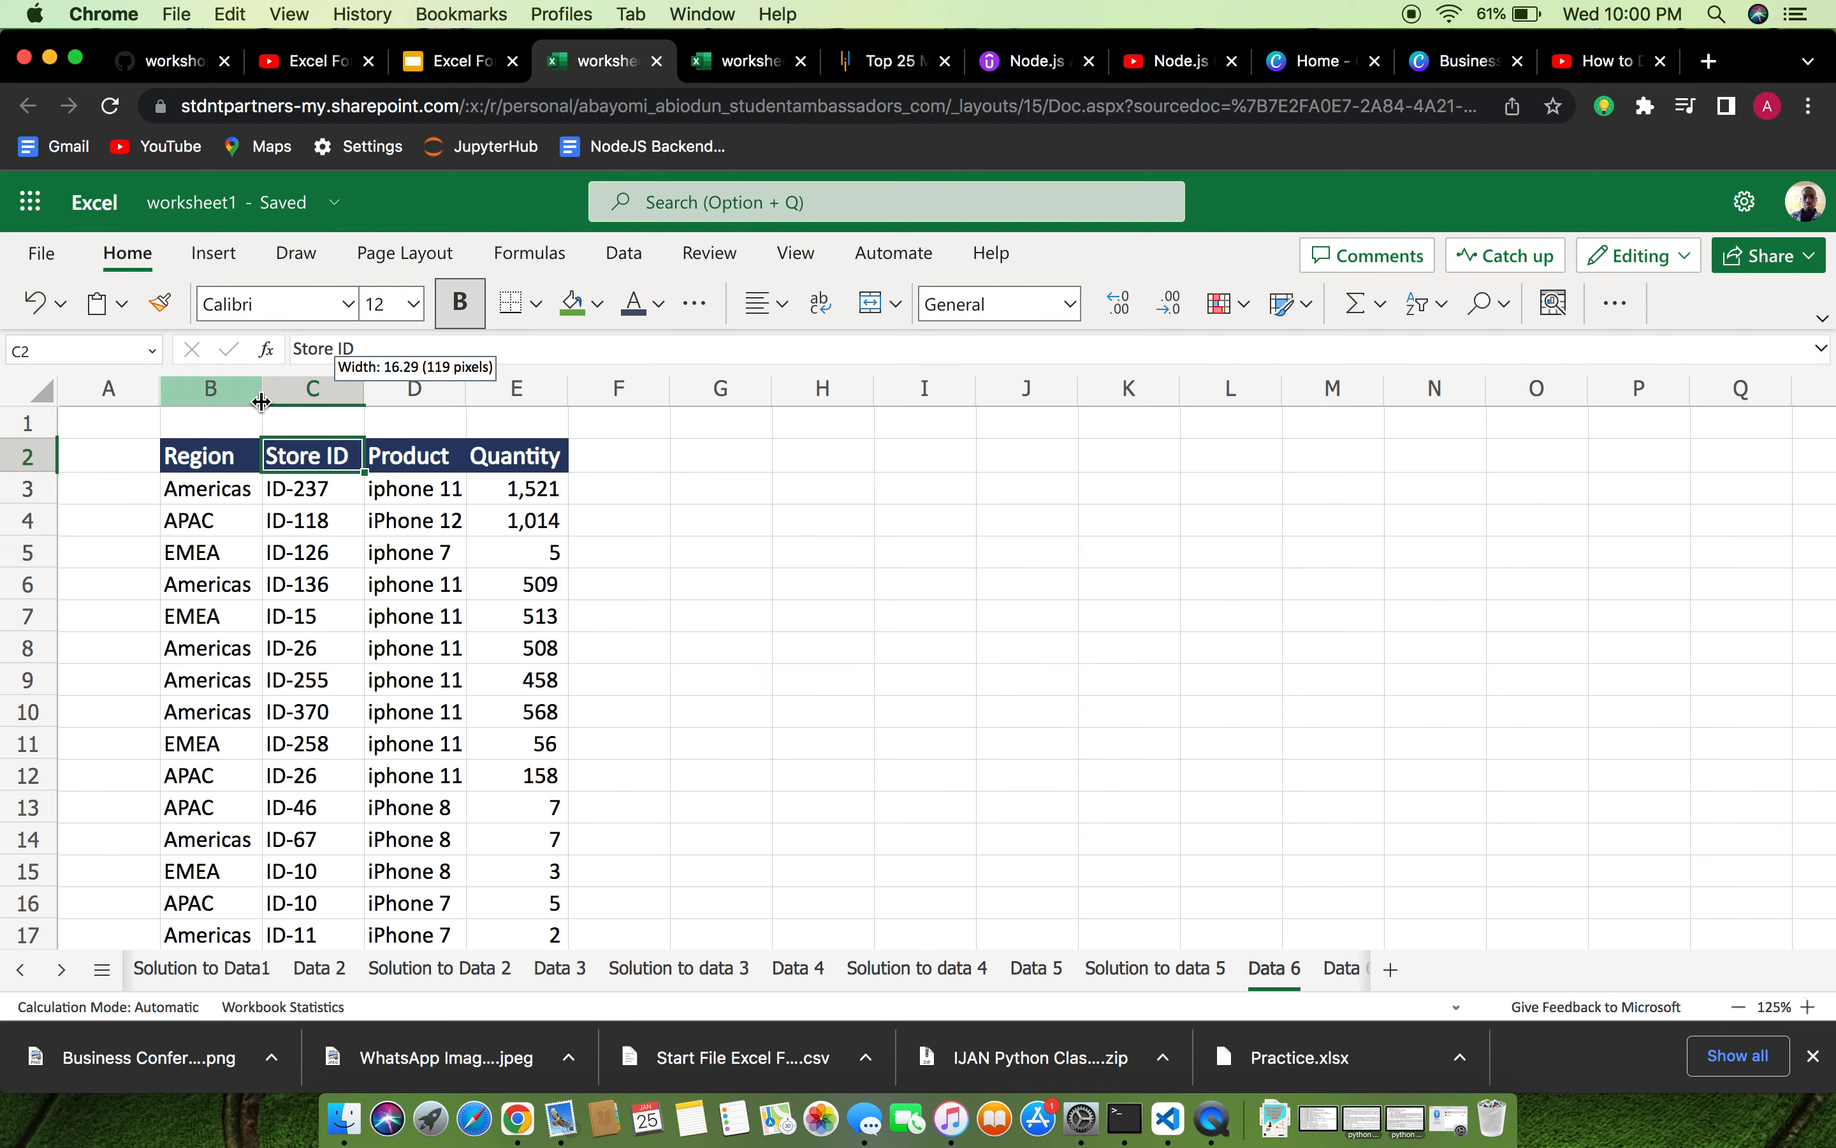
drag(261, 403, 556, 384)
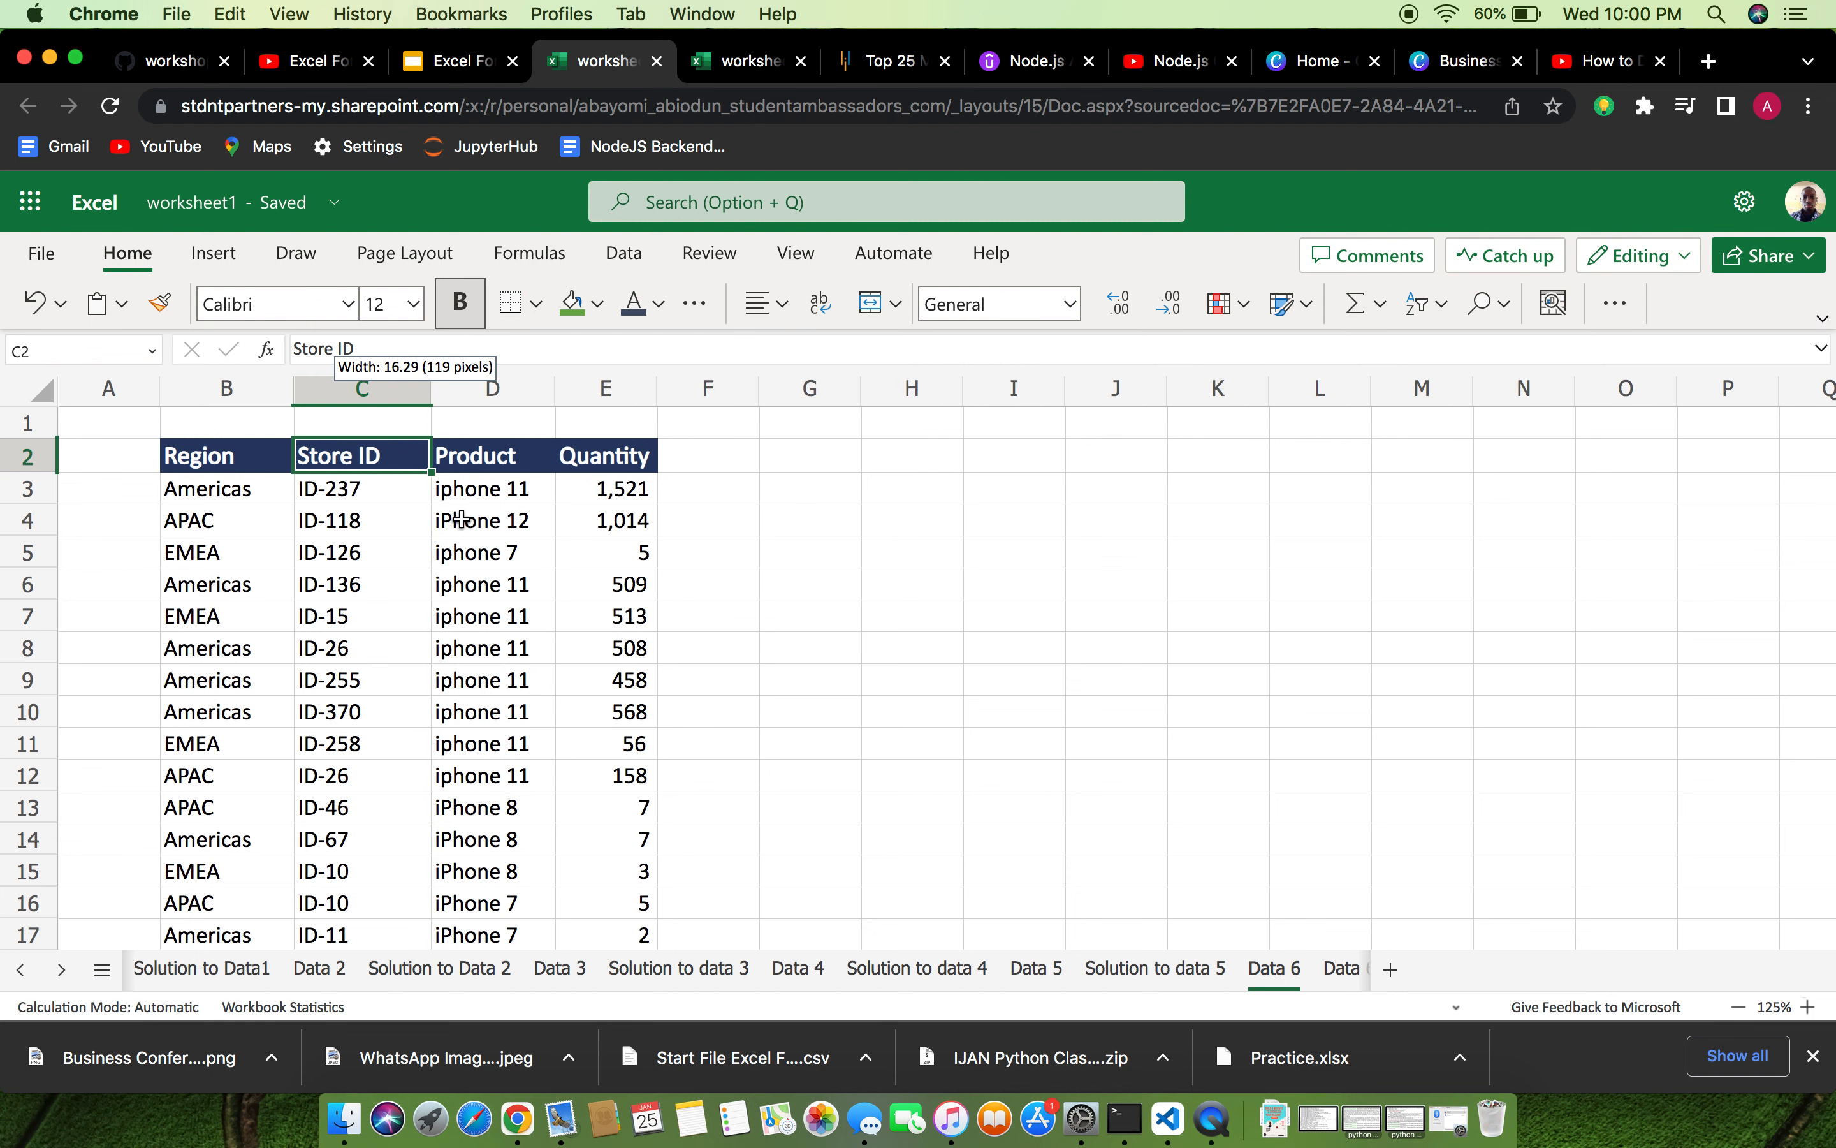
scroll(688, 558, down, 3)
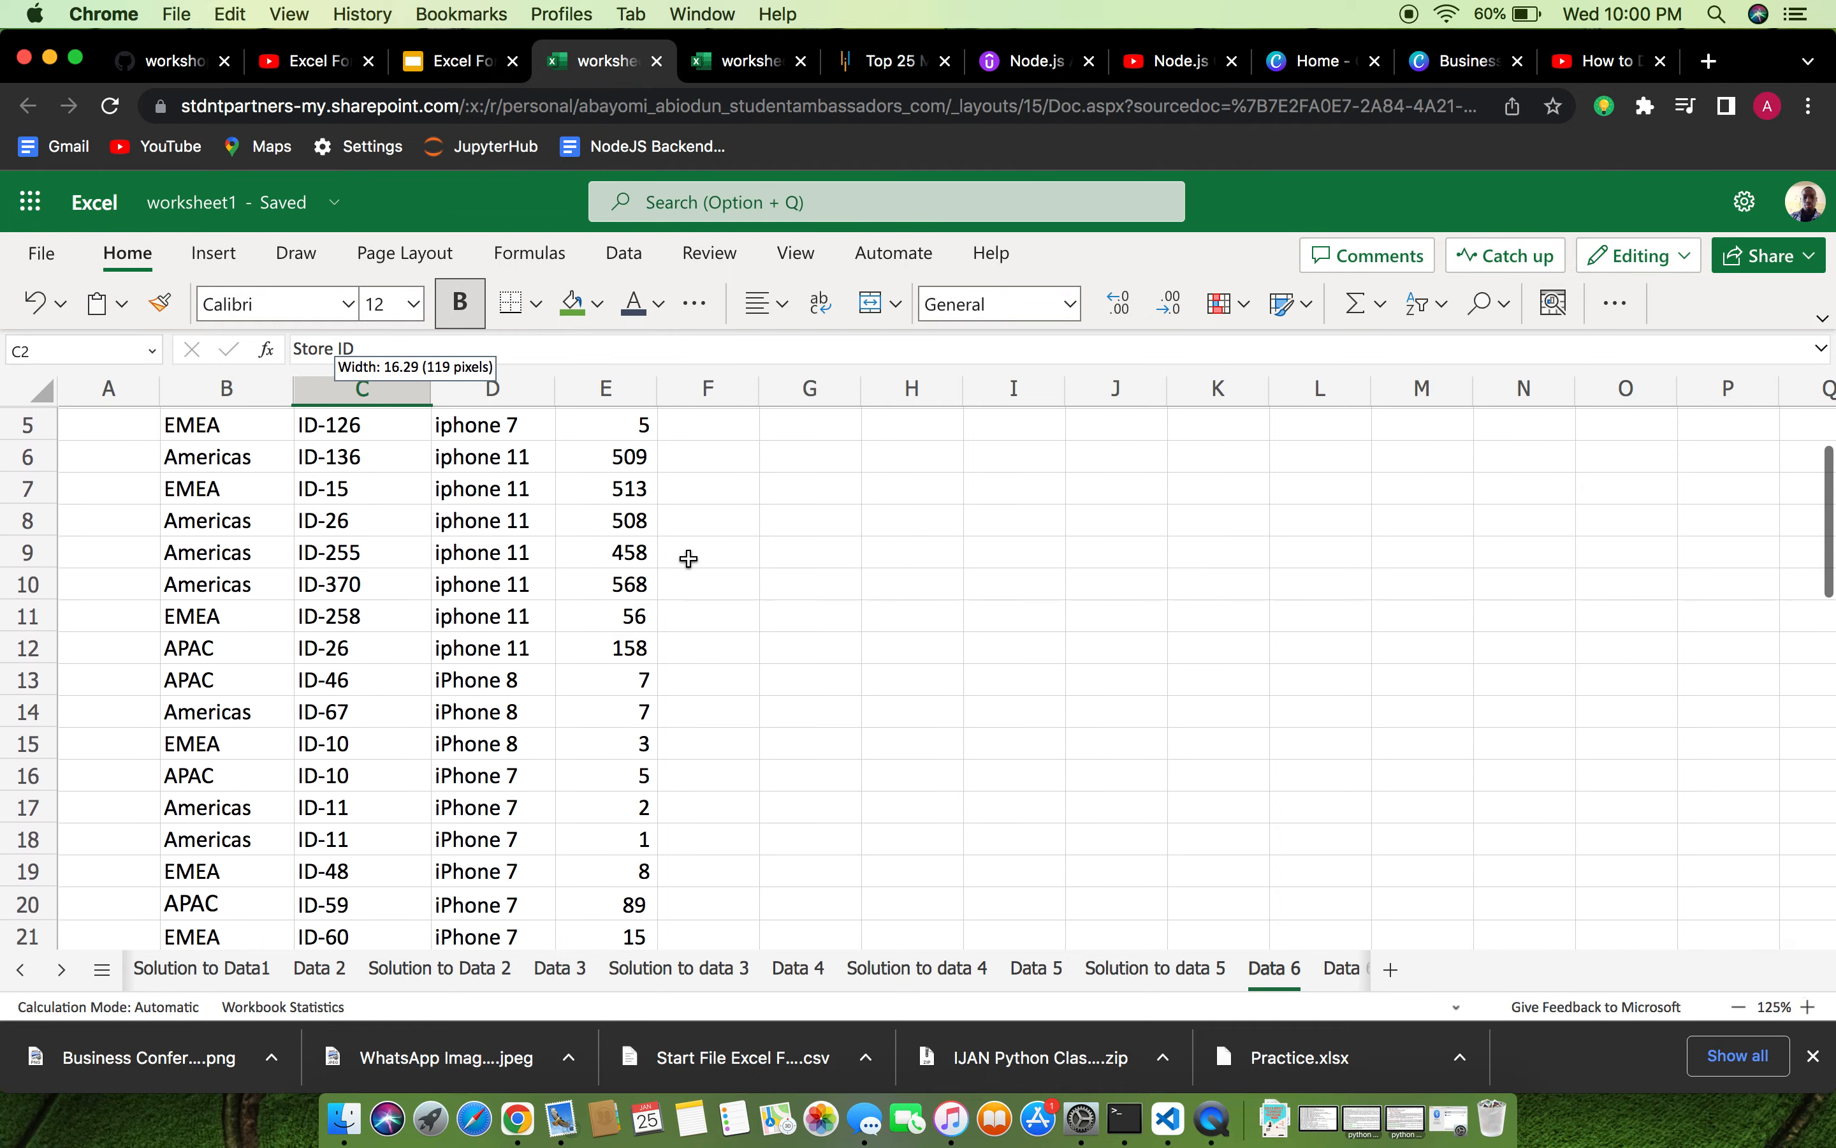
scroll(688, 558, up, 3)
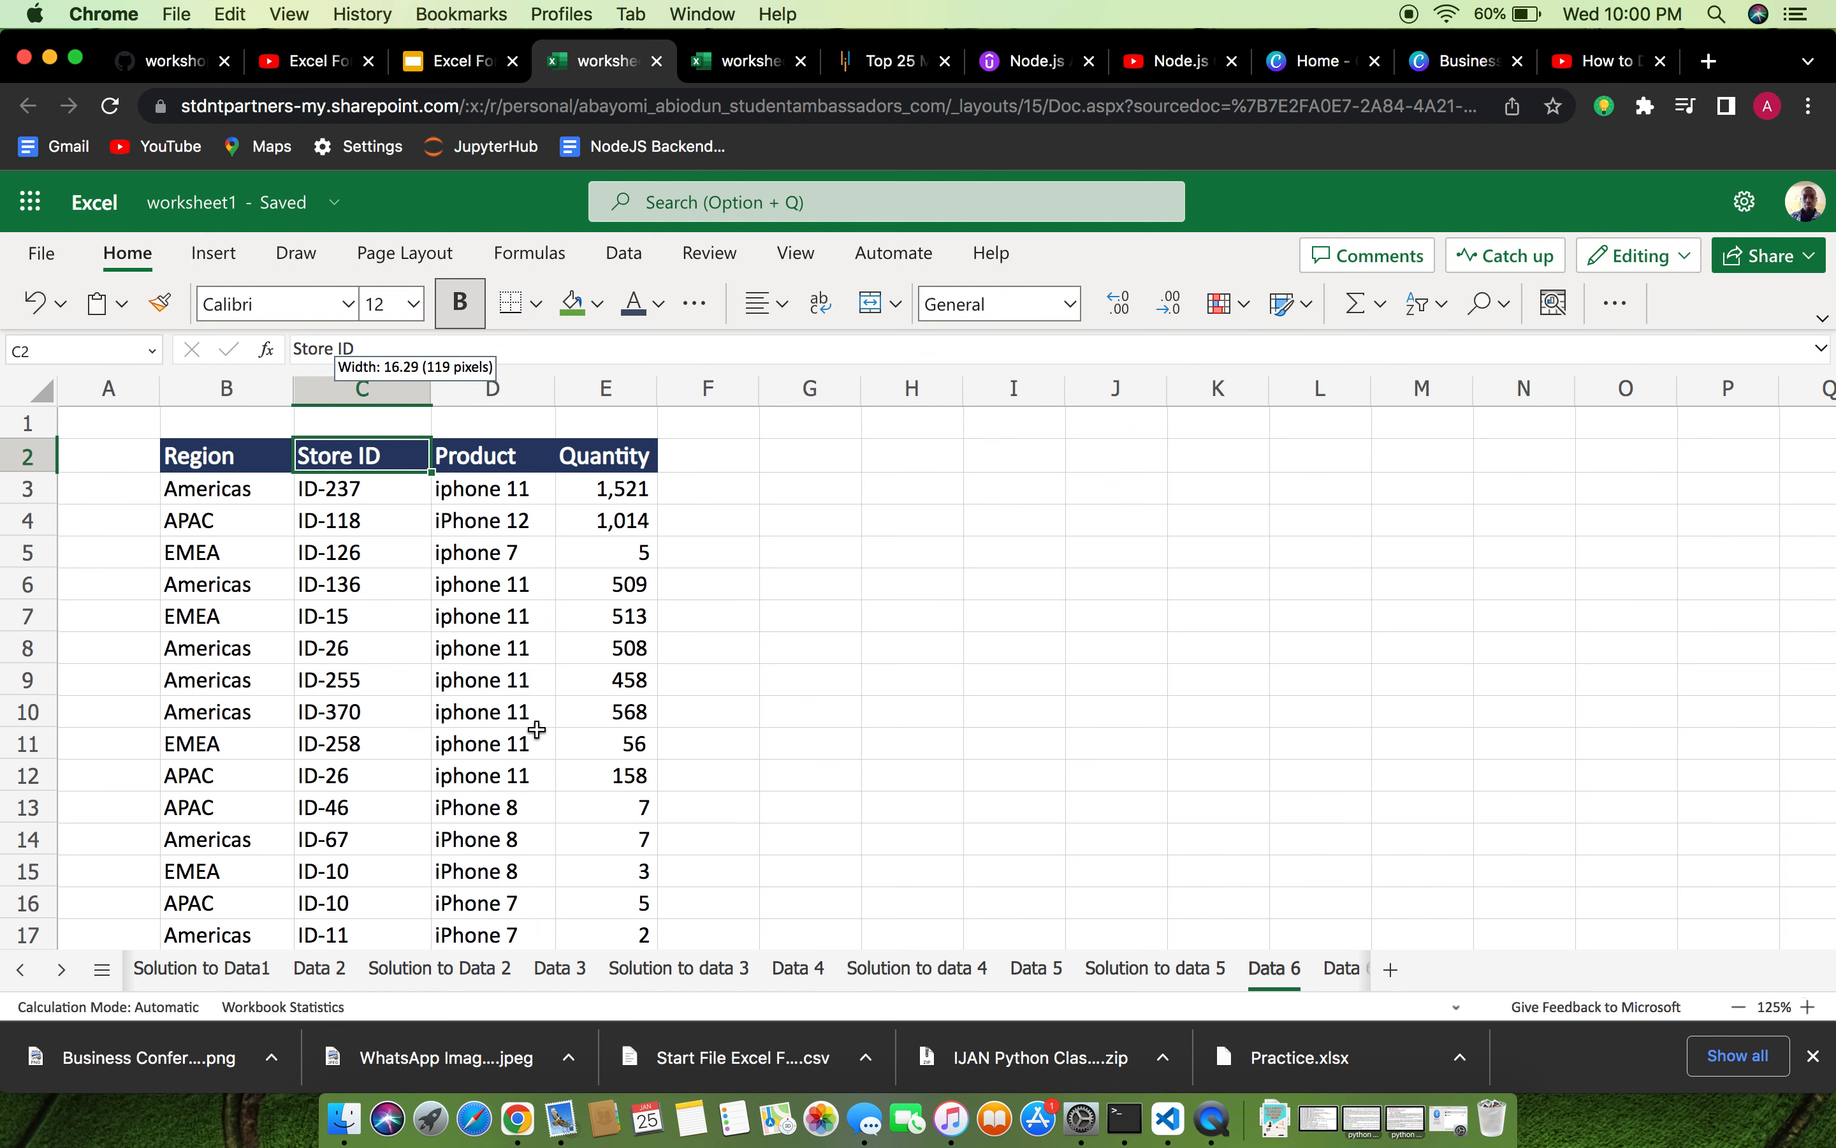
Undo the column width changes and the product name replacement on the Data 6 sheet.
key(super+z)
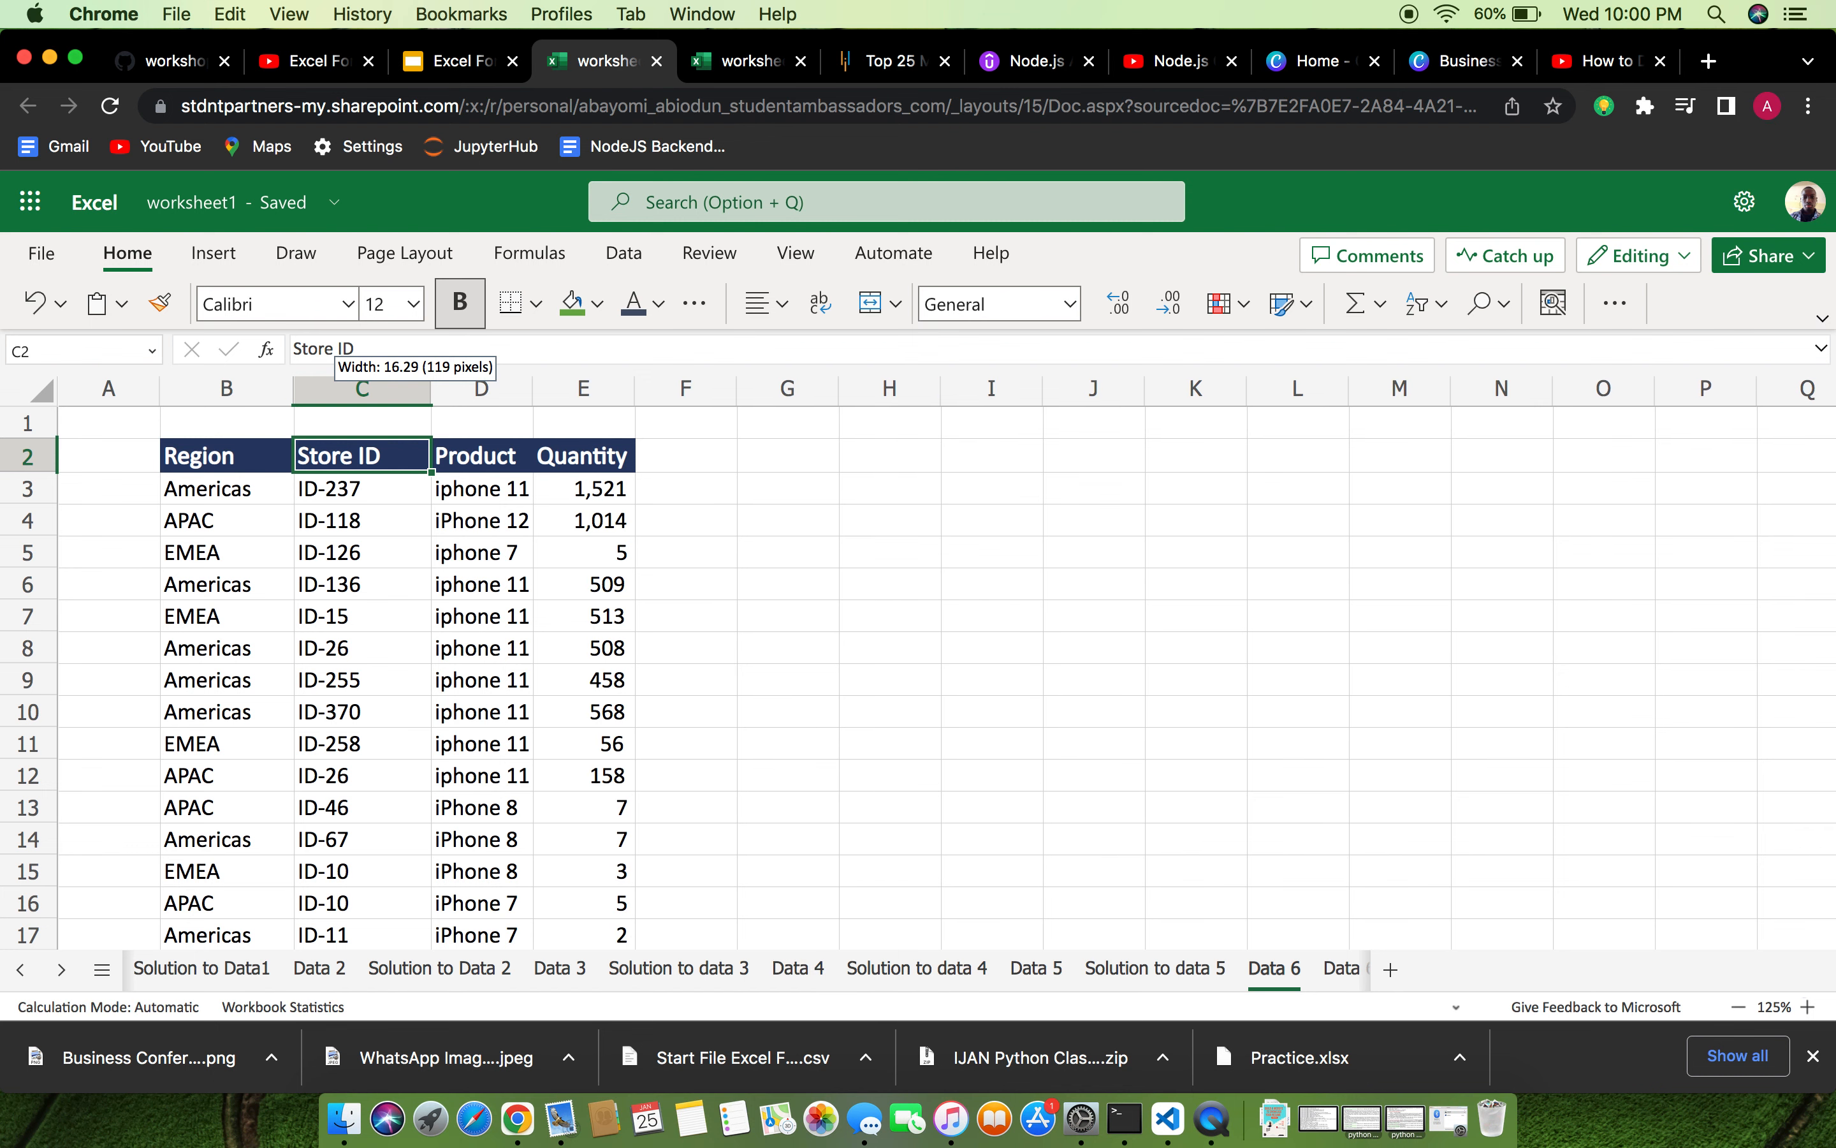
key(super+z)
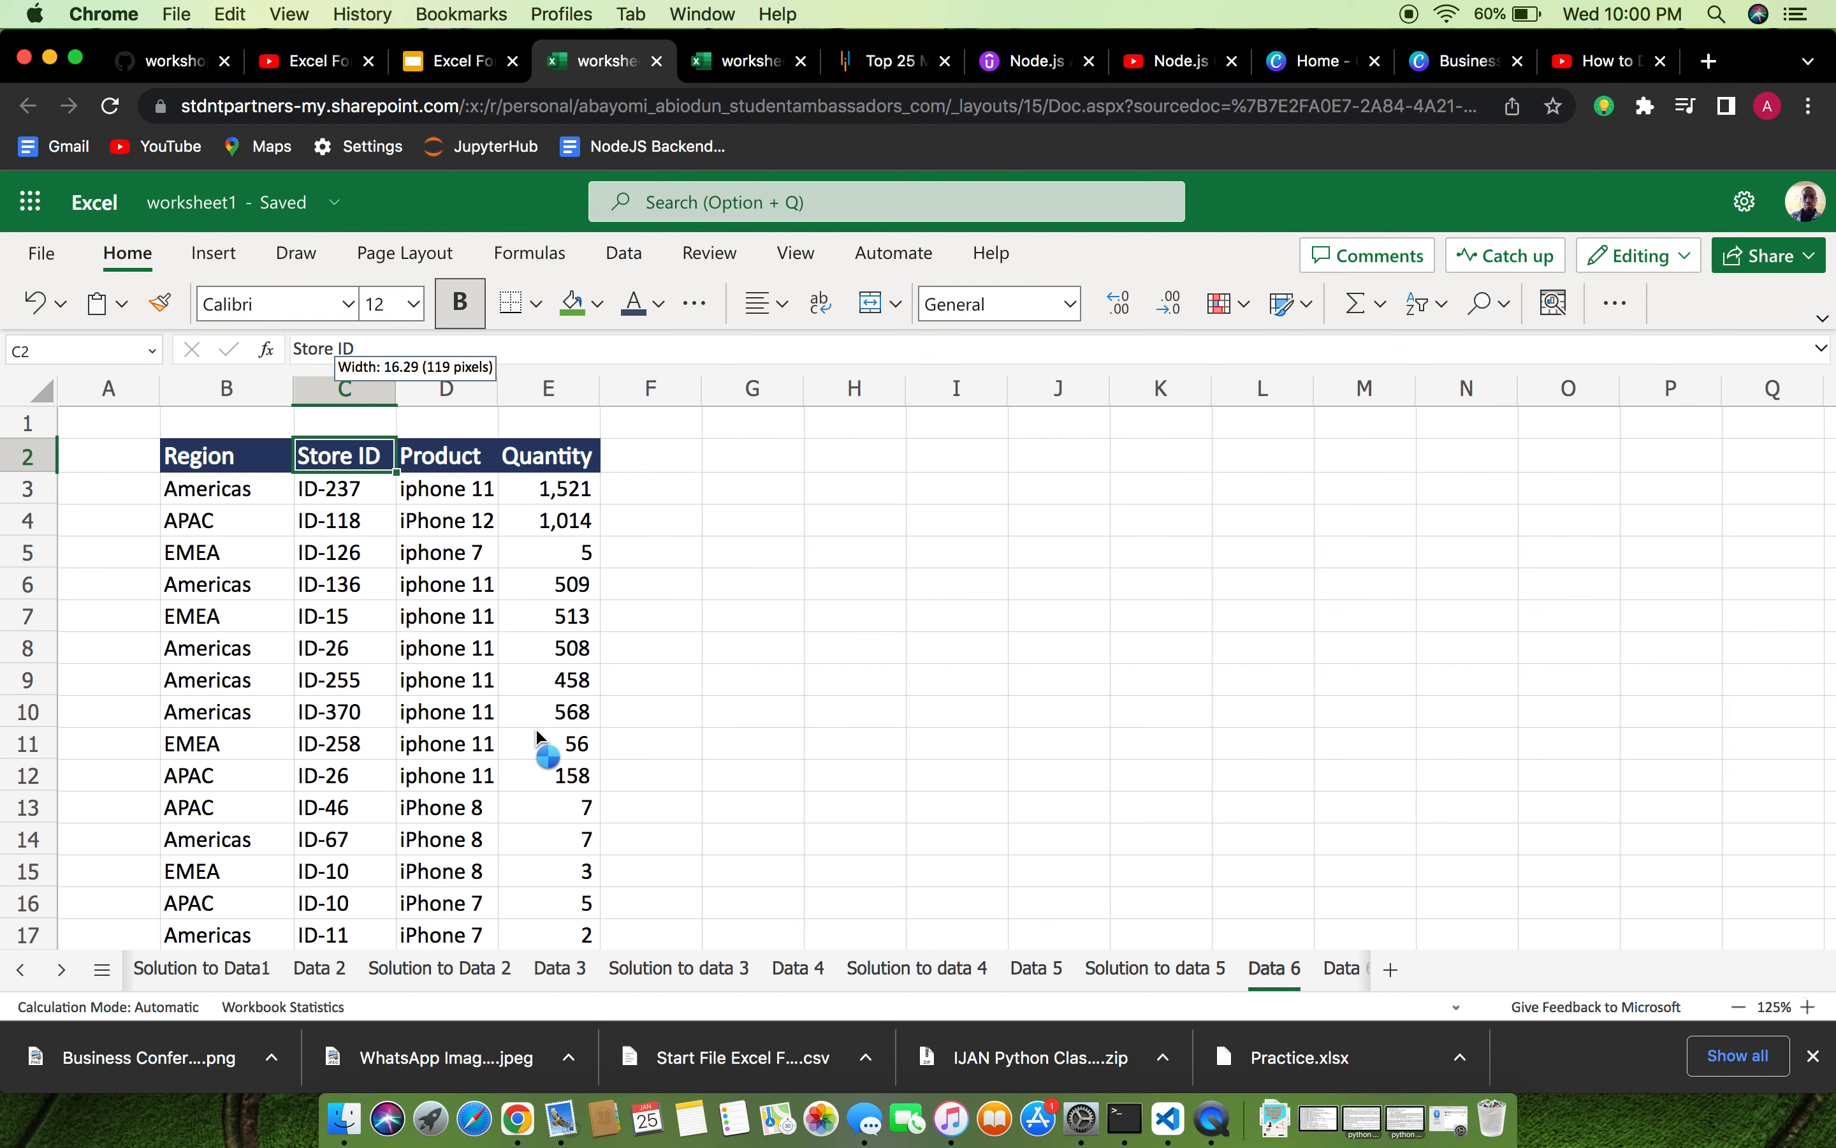
key(super+z)
key(super+z)
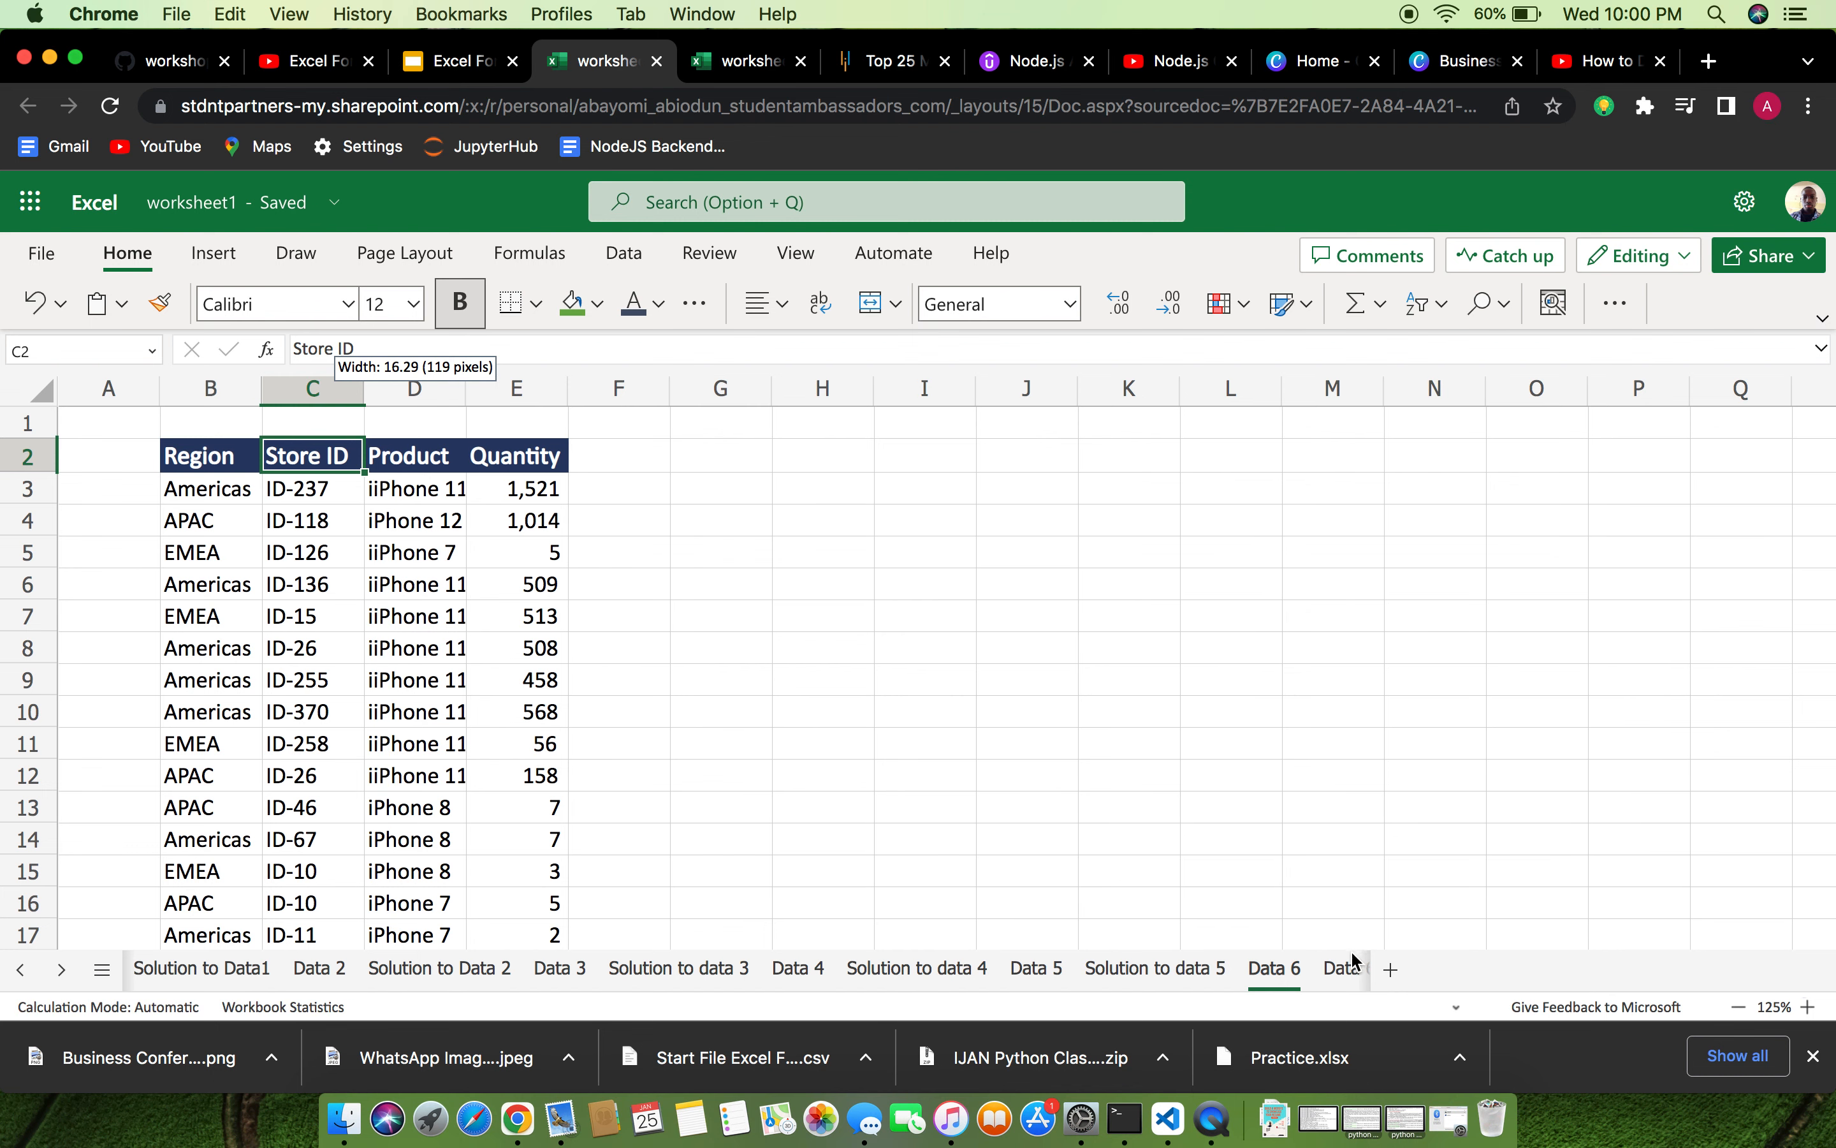
Open the Data 6 Solution sheet and widen the Region, Store ID and Product columns to fit their contents comfortably.
click(1344, 971)
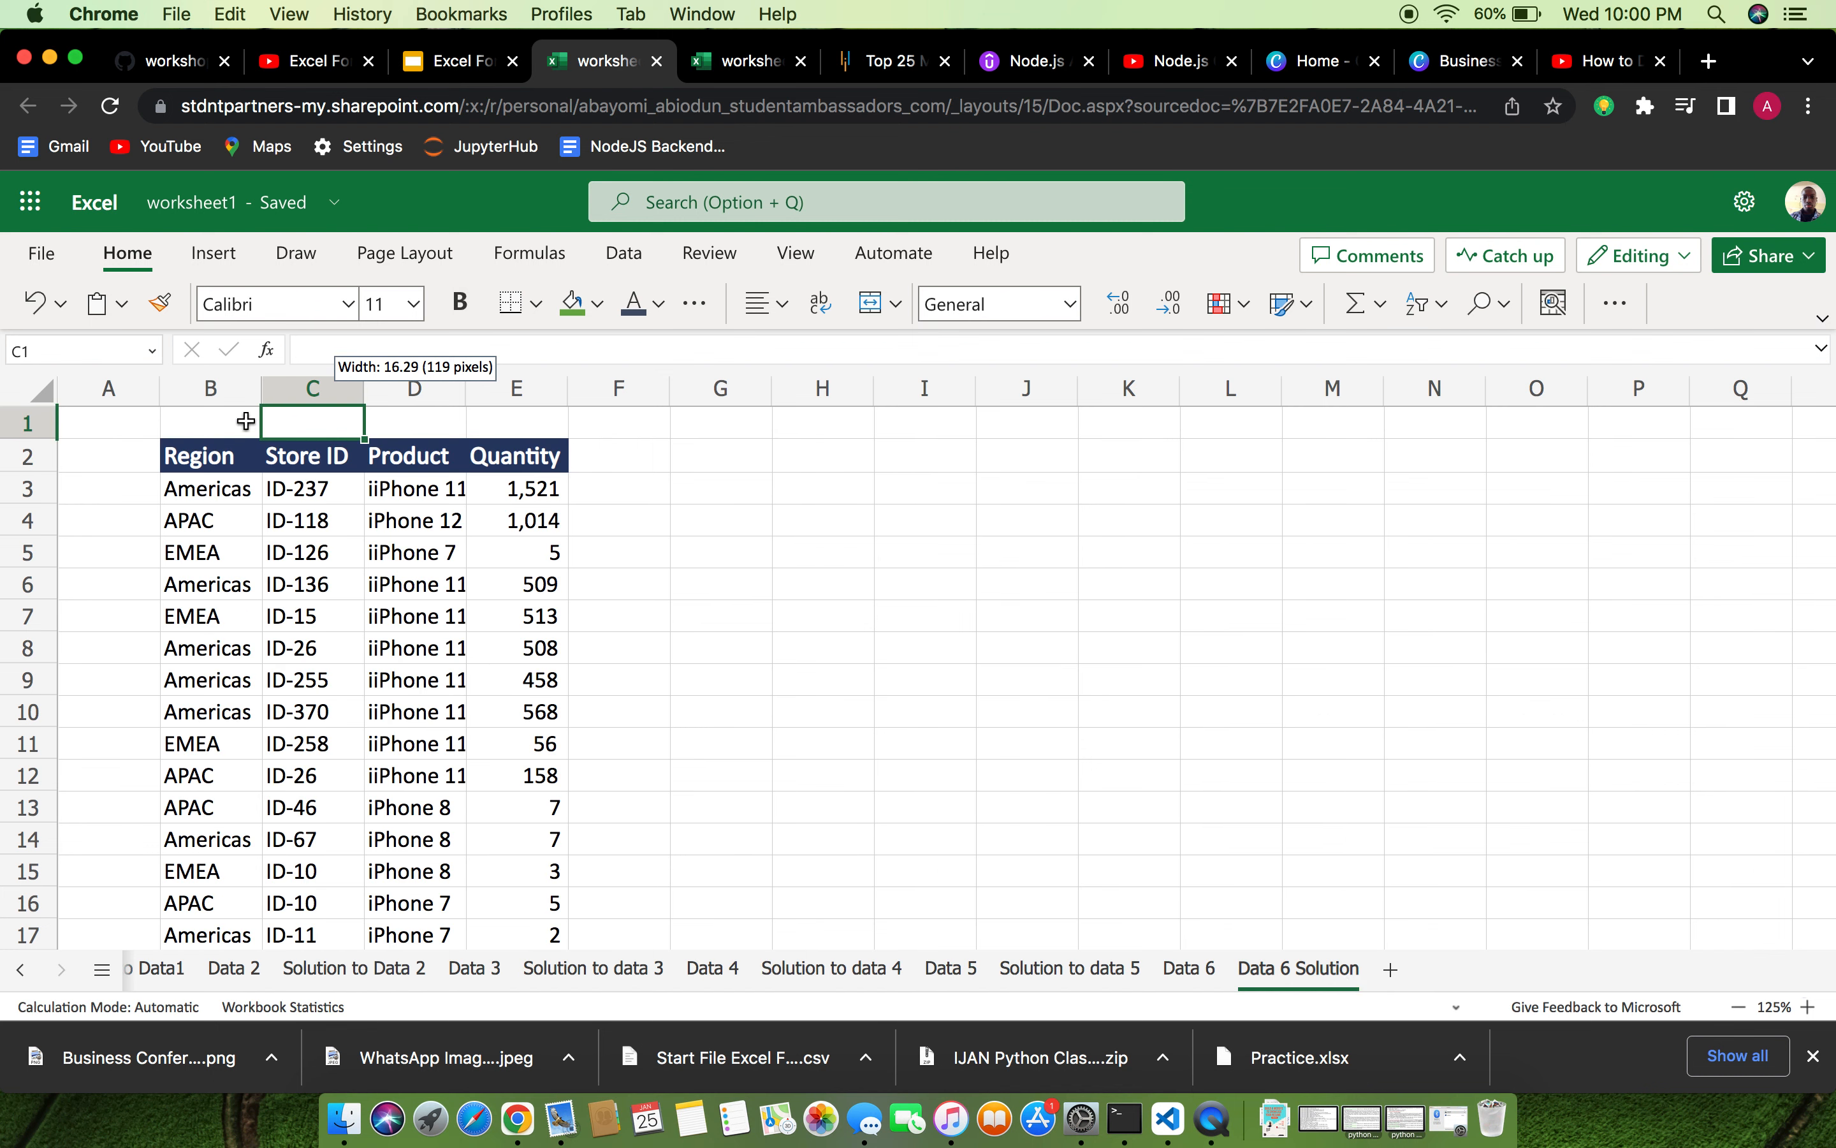
click(256, 457)
click(266, 414)
click(234, 440)
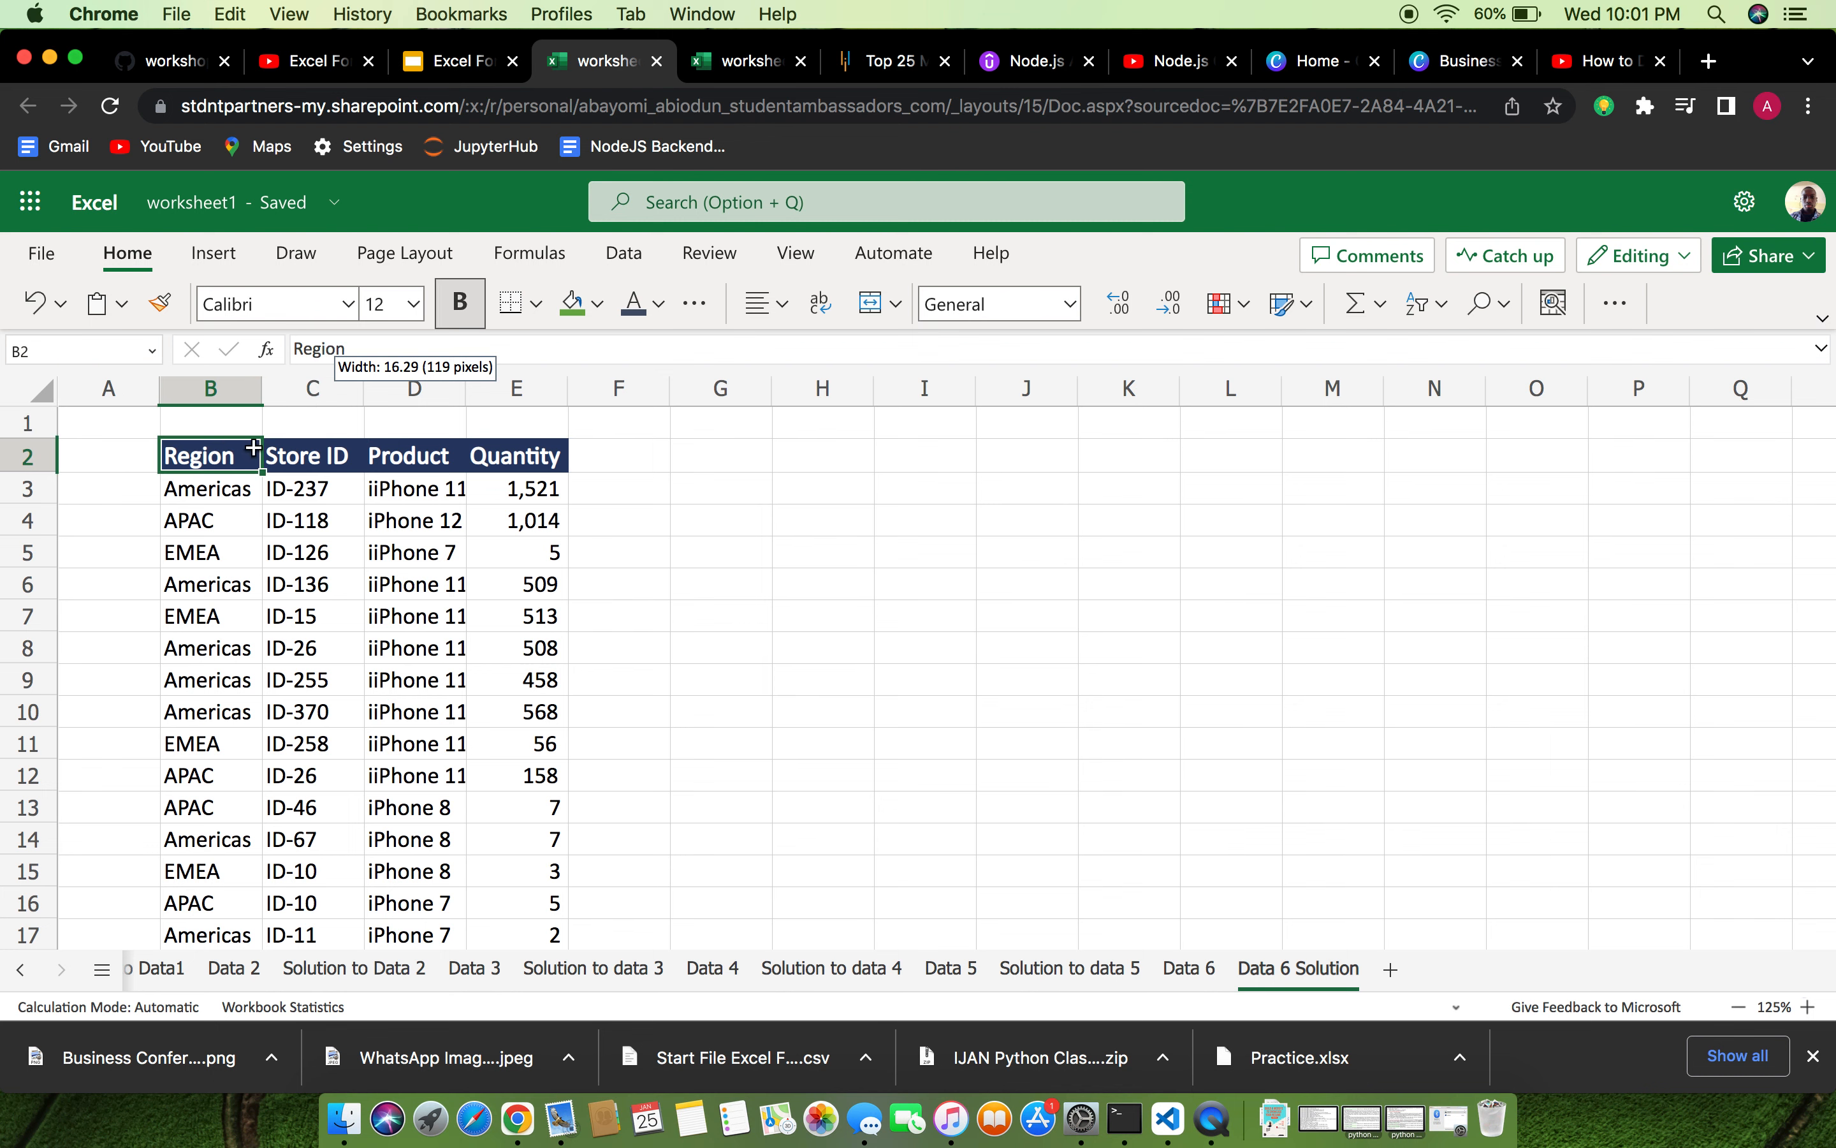
drag(261, 389, 412, 383)
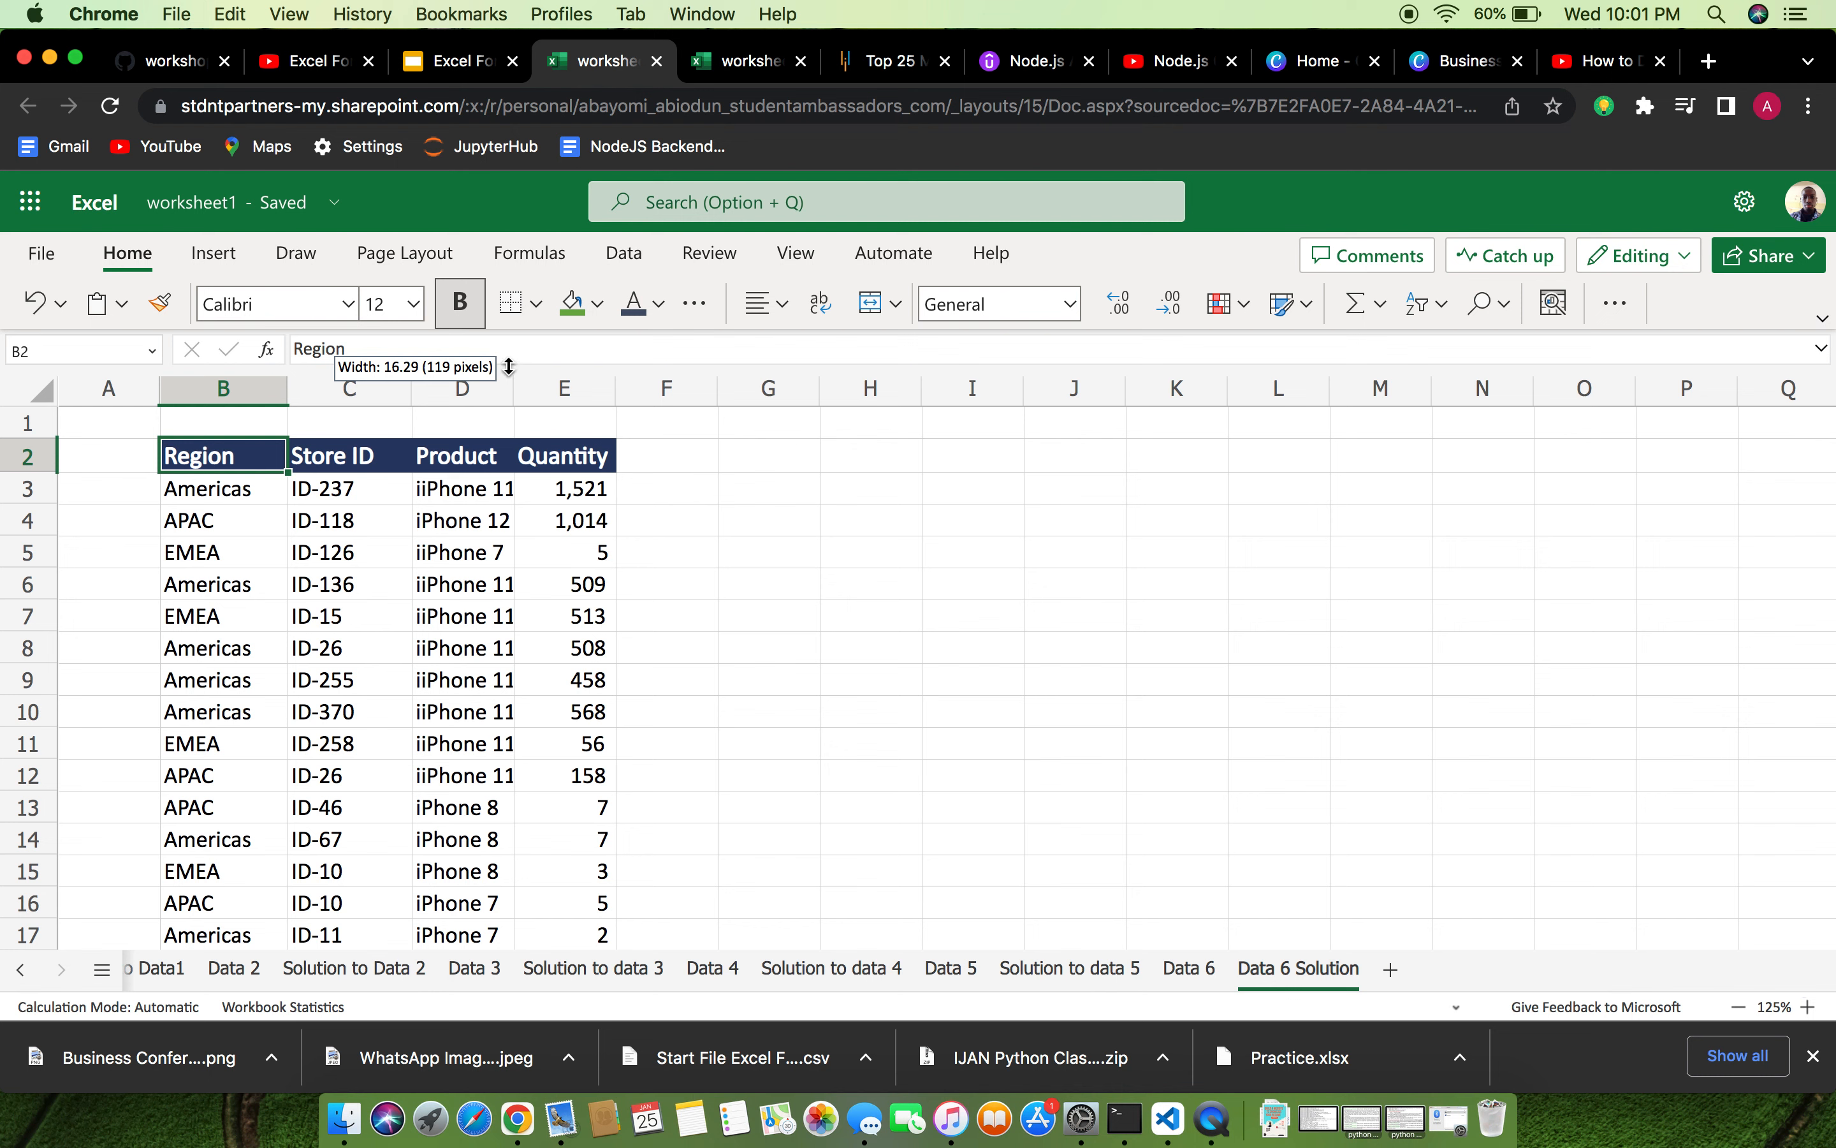
click(526, 423)
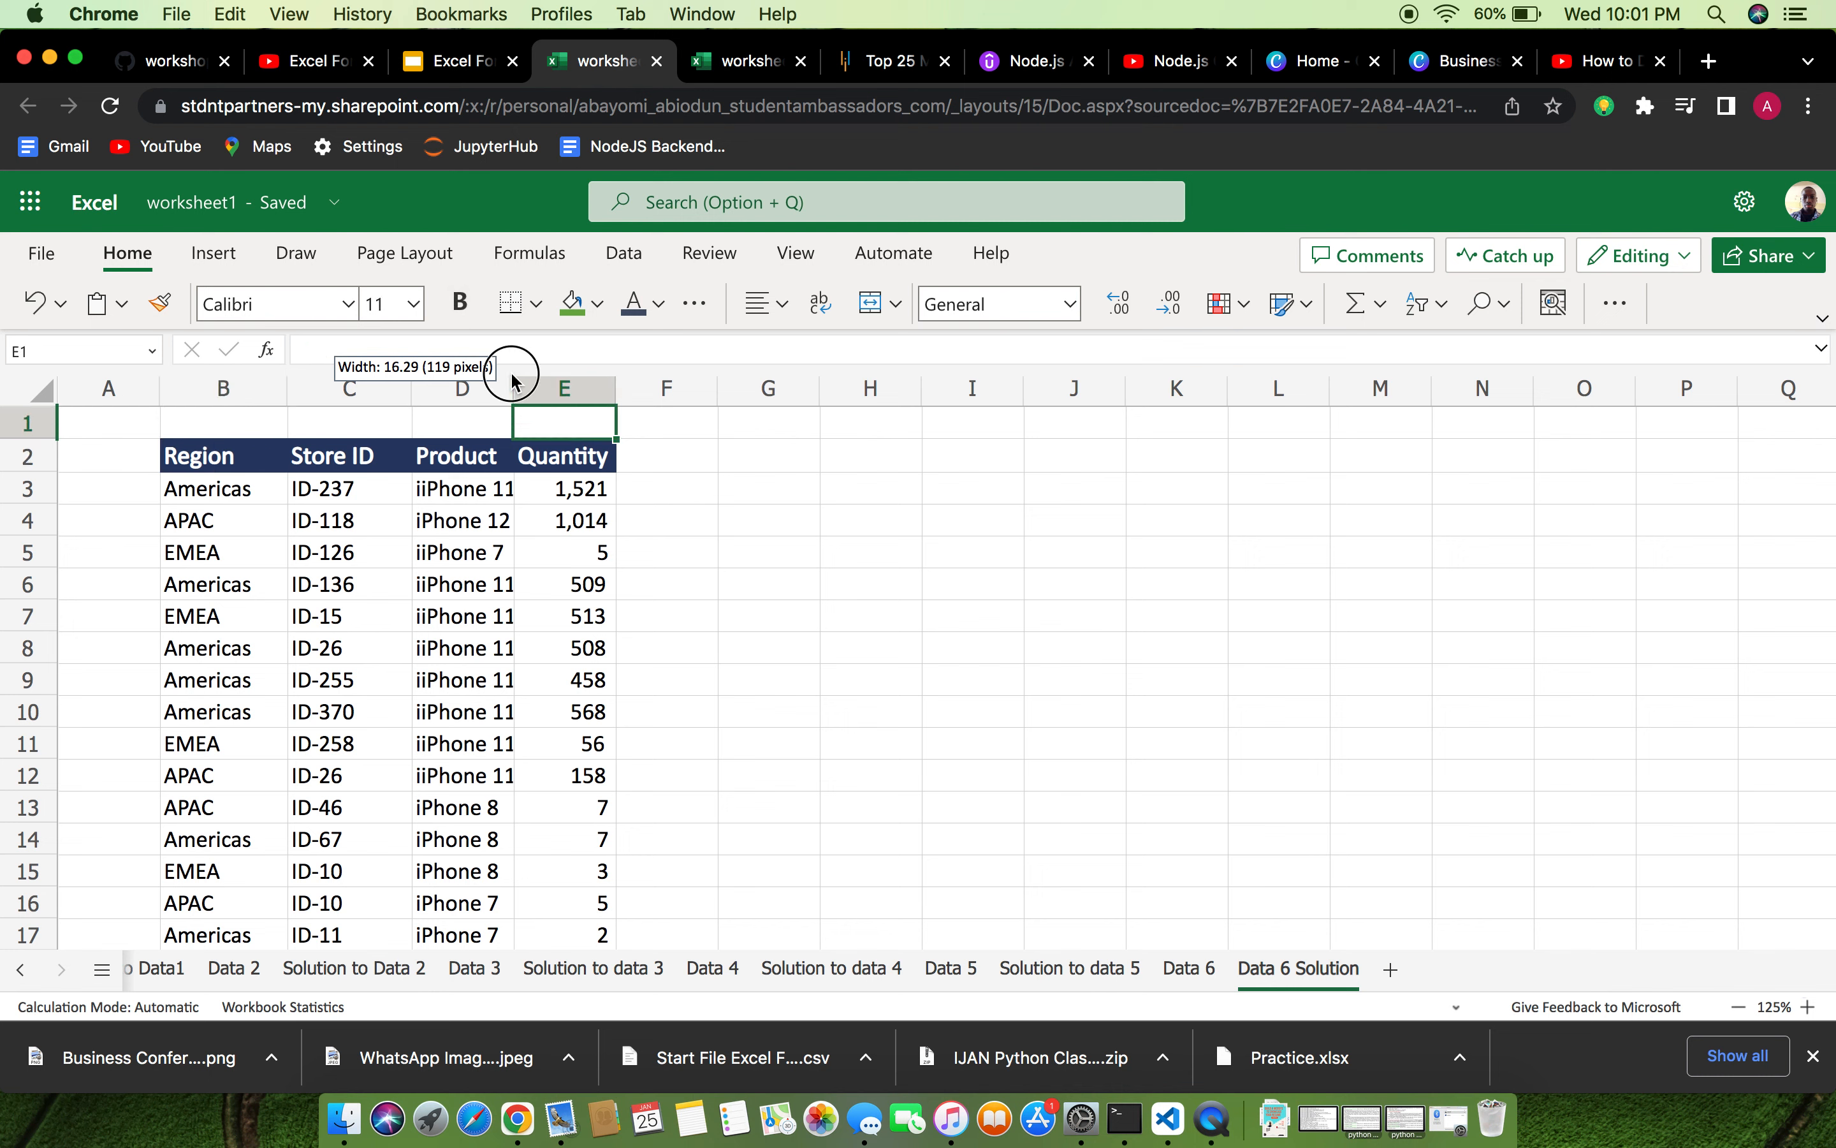
click(510, 382)
drag(510, 382, 544, 382)
click(629, 486)
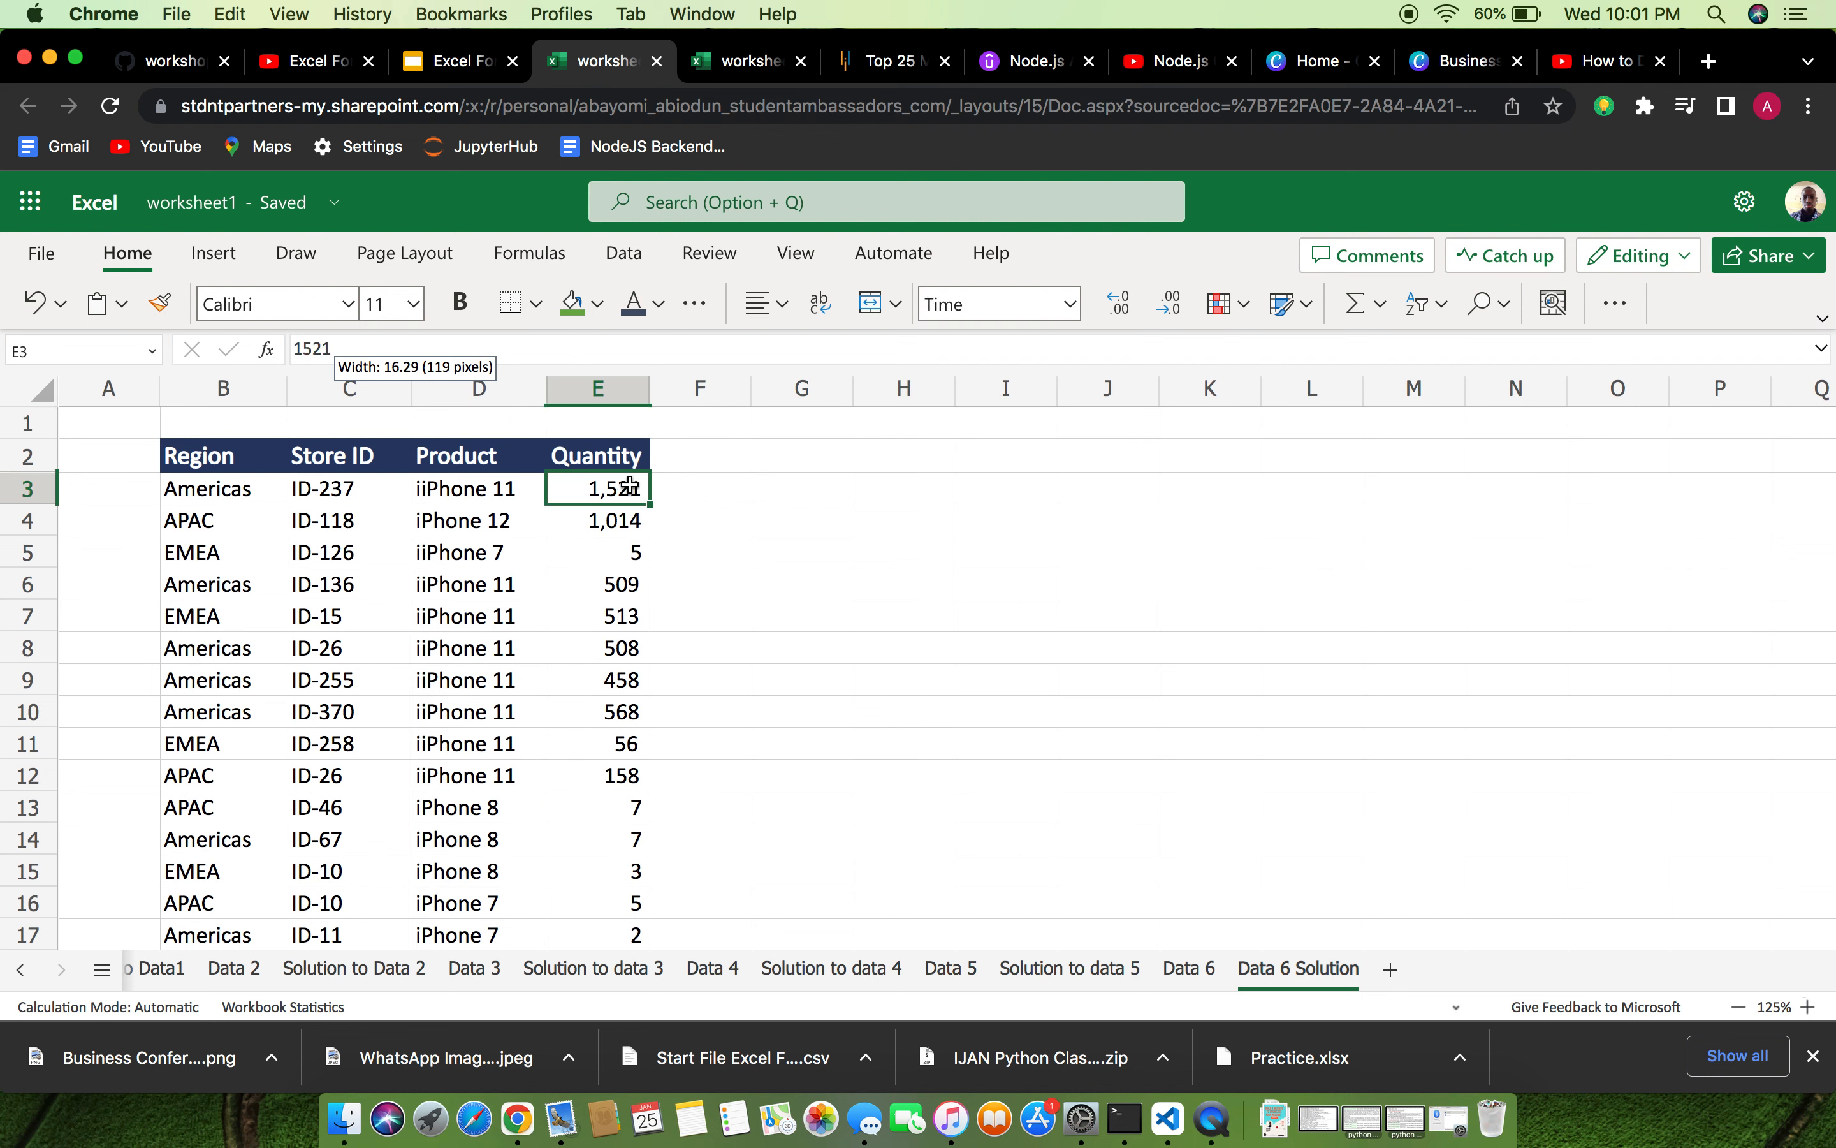
click(463, 519)
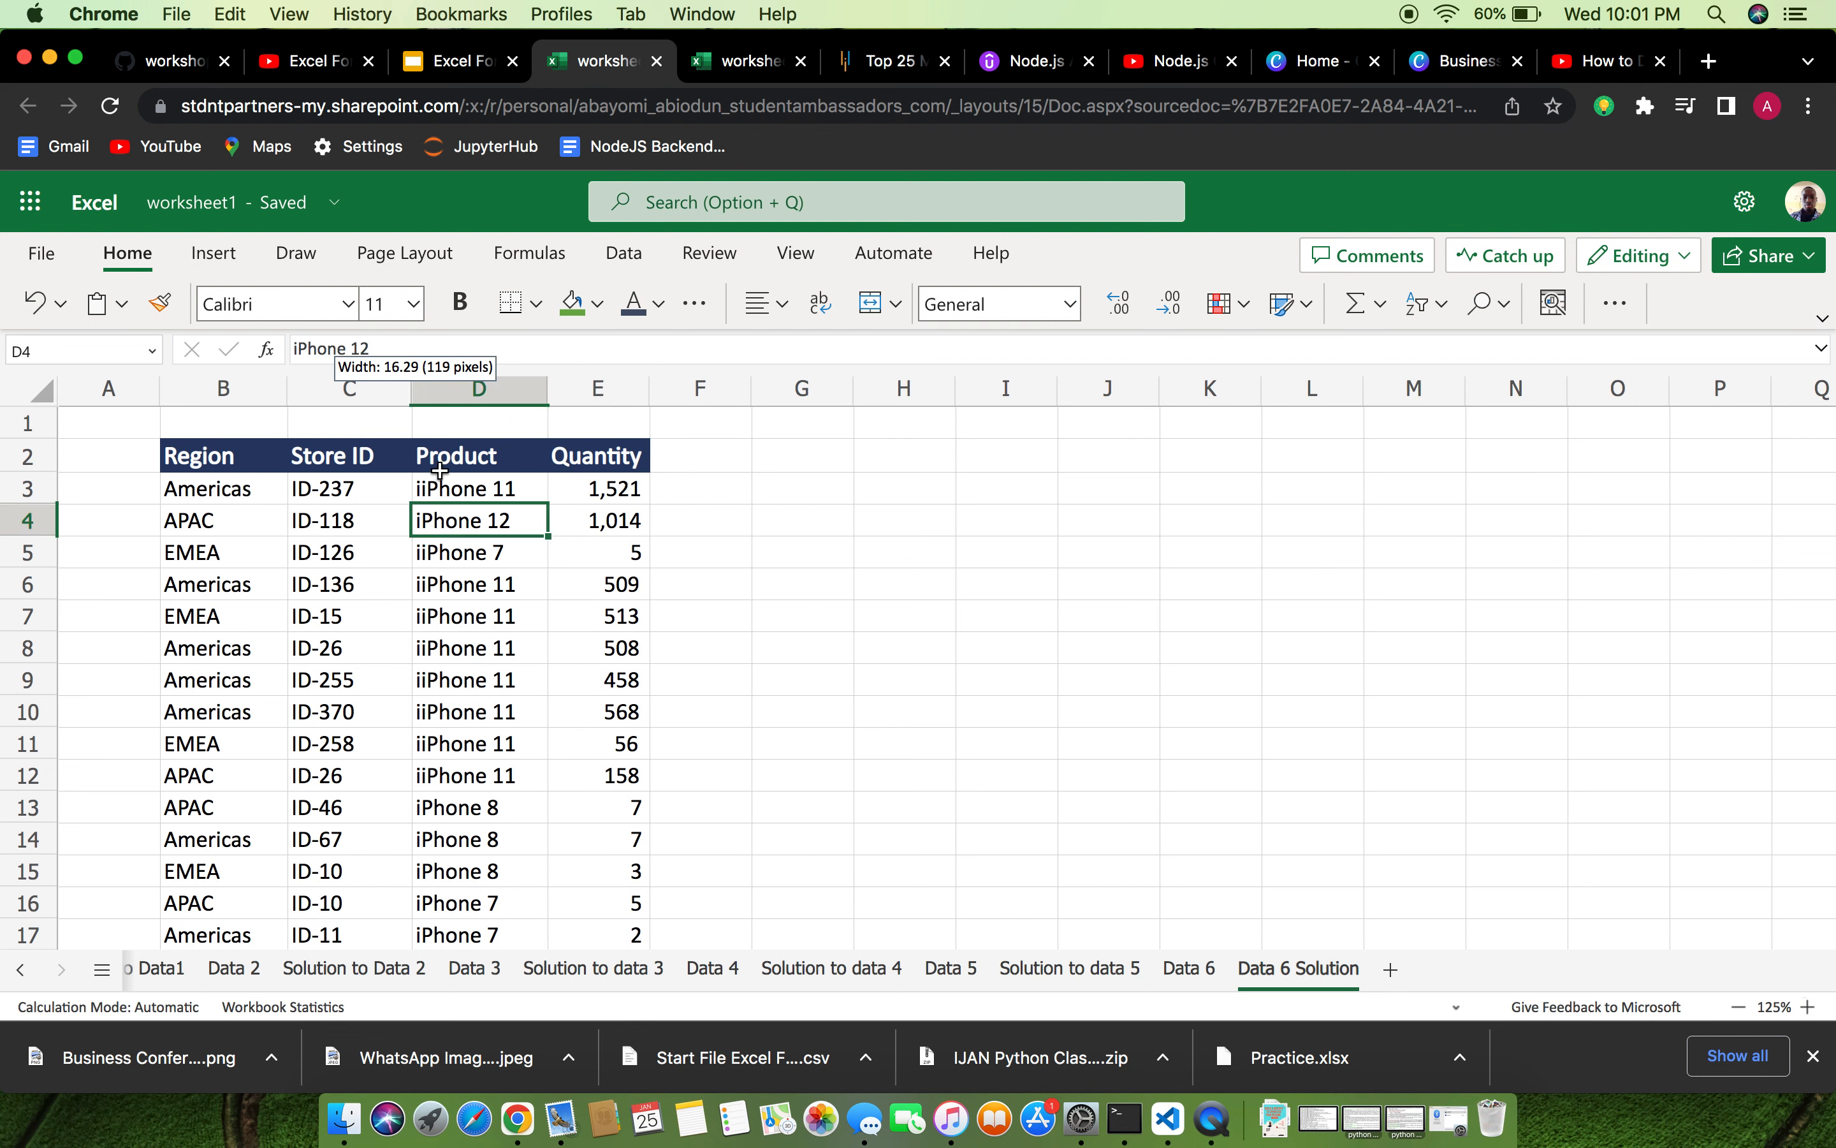
Replace every "iiphone" with "iphone" in the Product column of Data 6 Solution, cells D3 to D36.
click(476, 494)
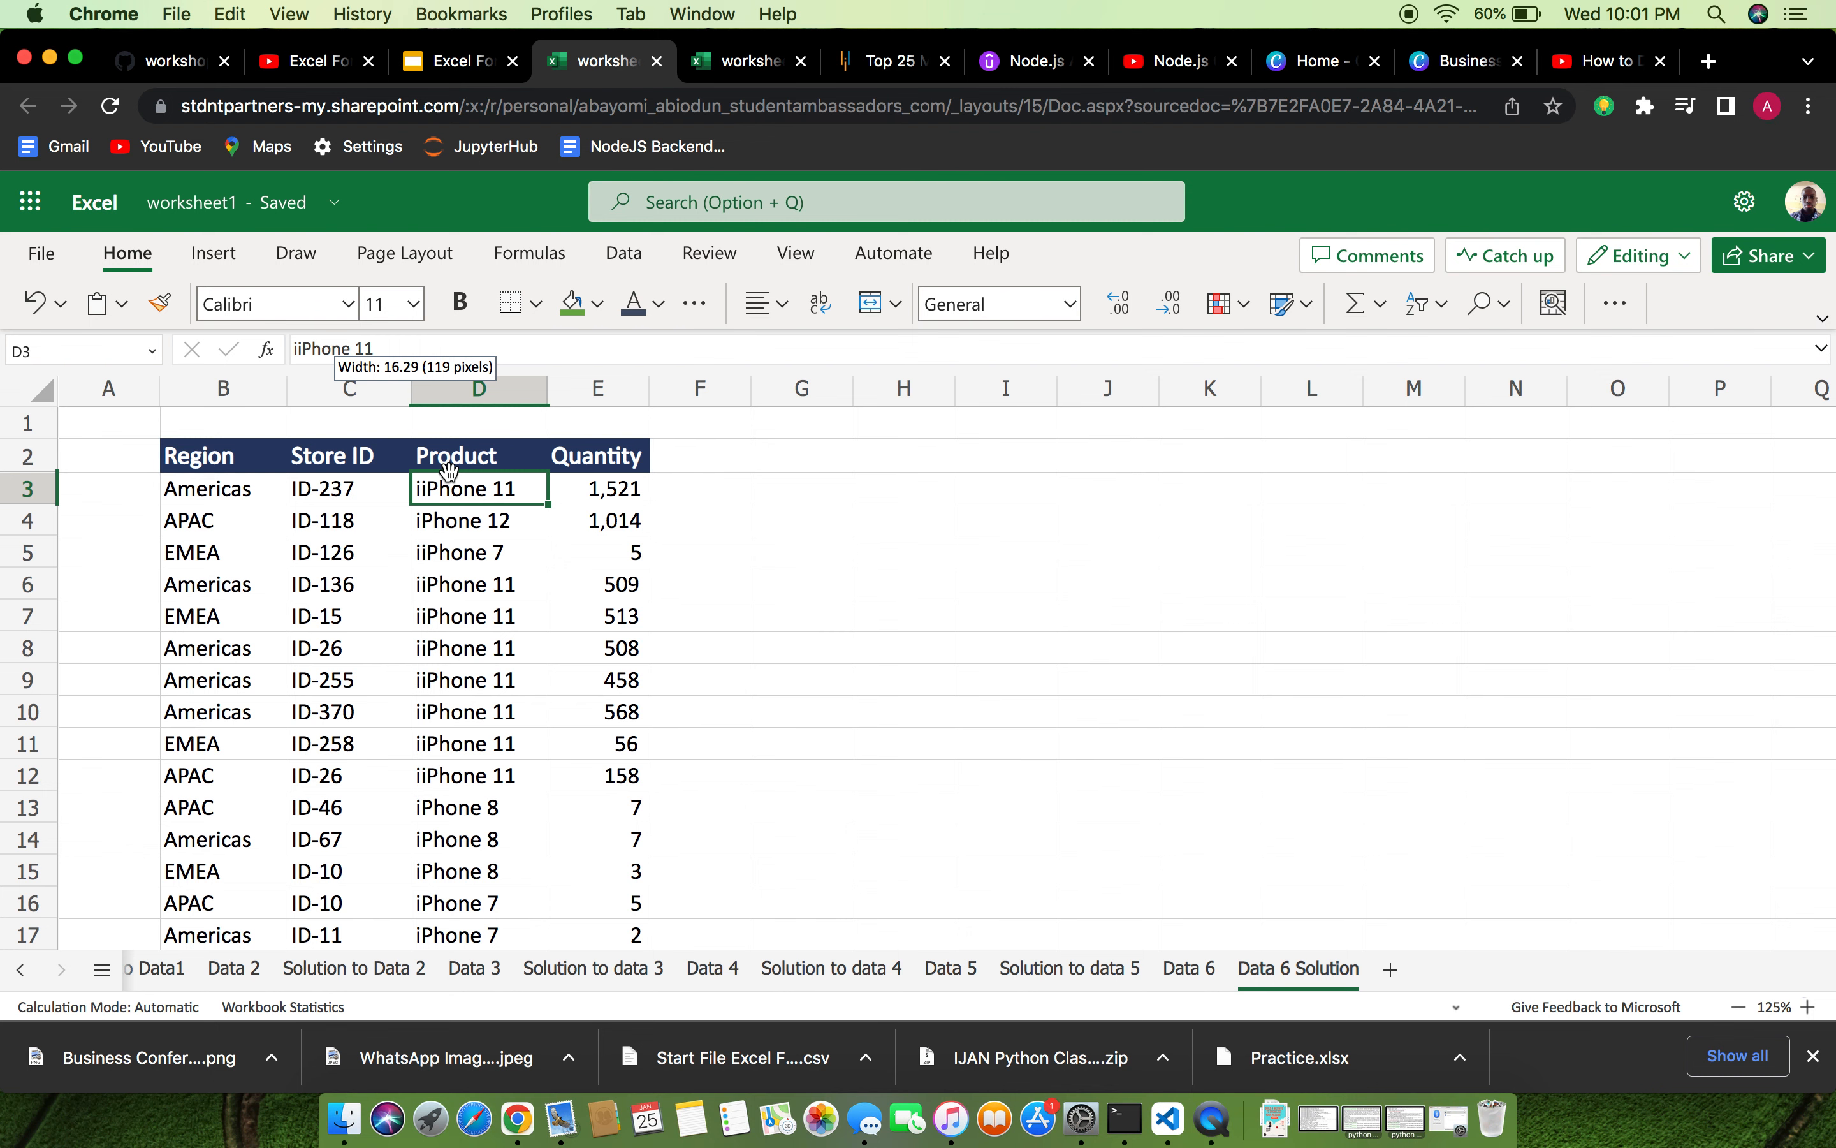
key(ctrl+shift+Down)
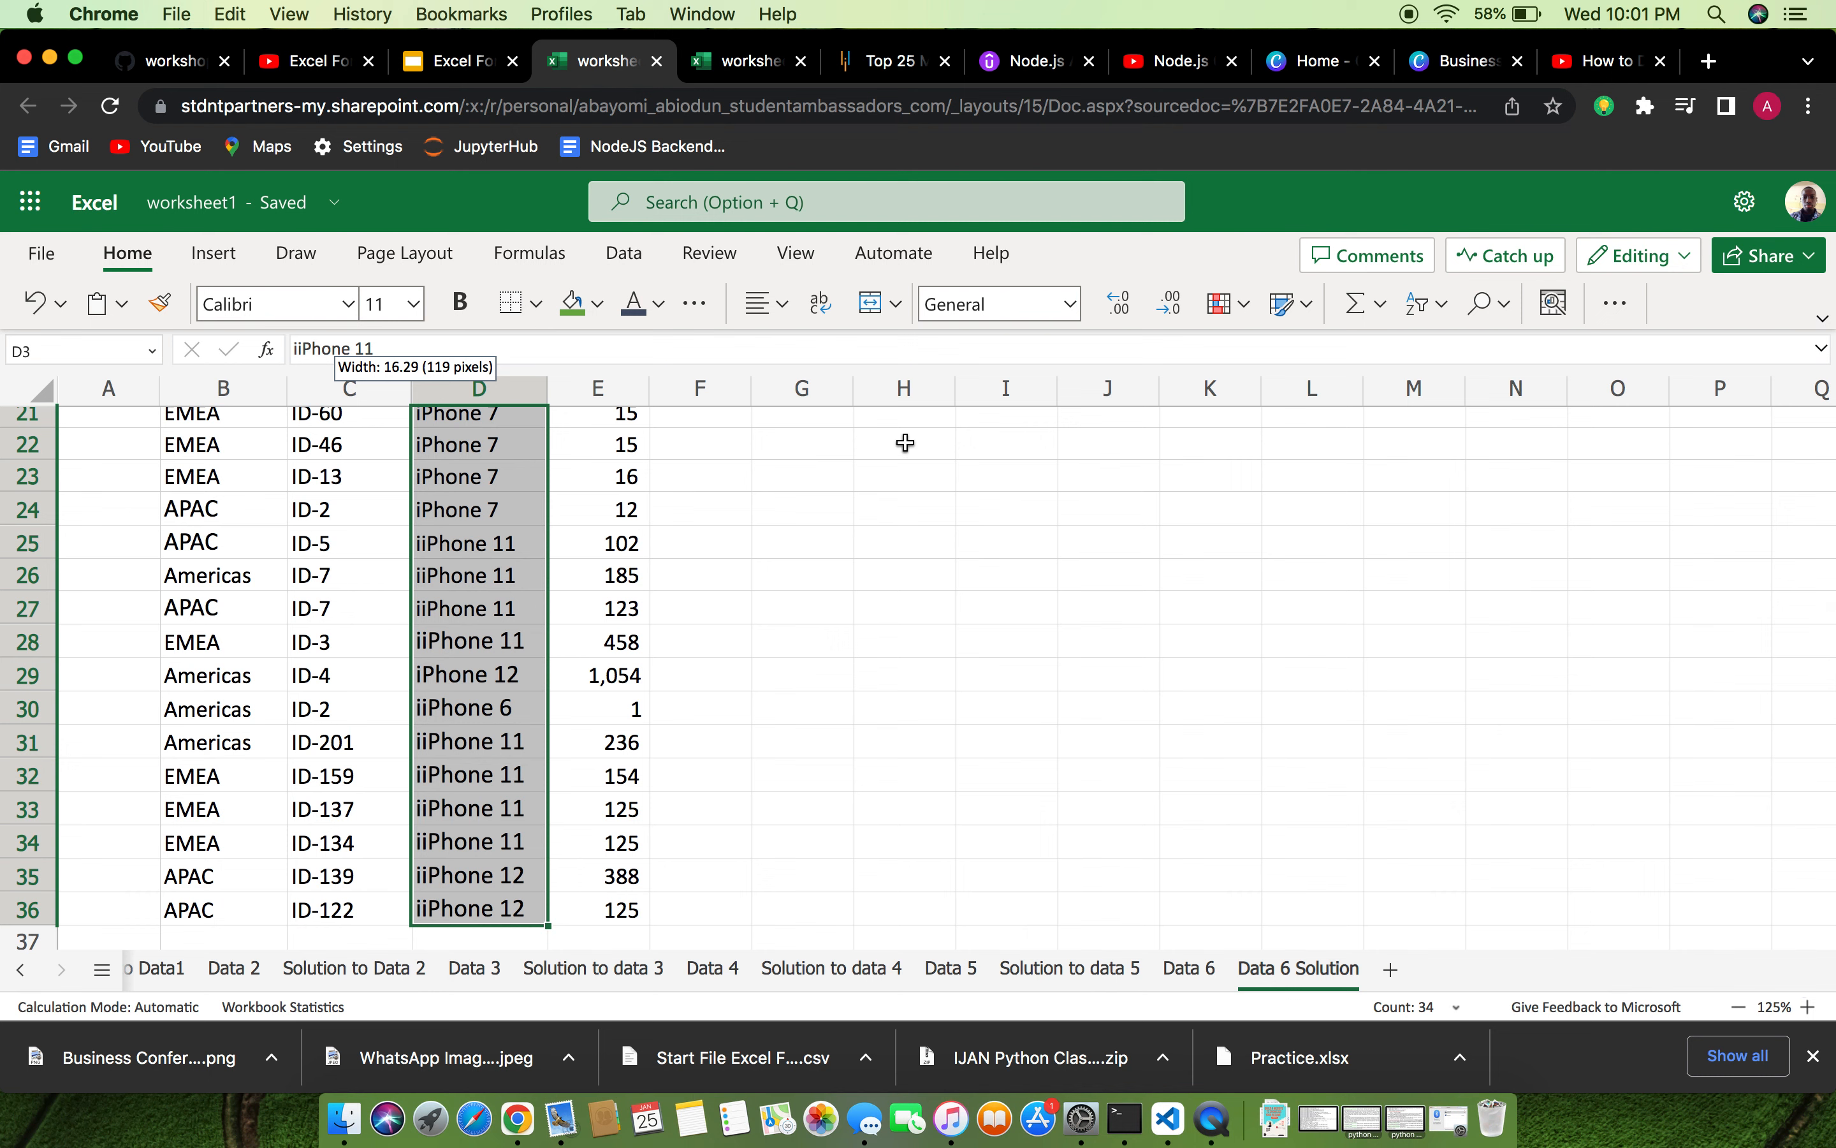
click(1492, 303)
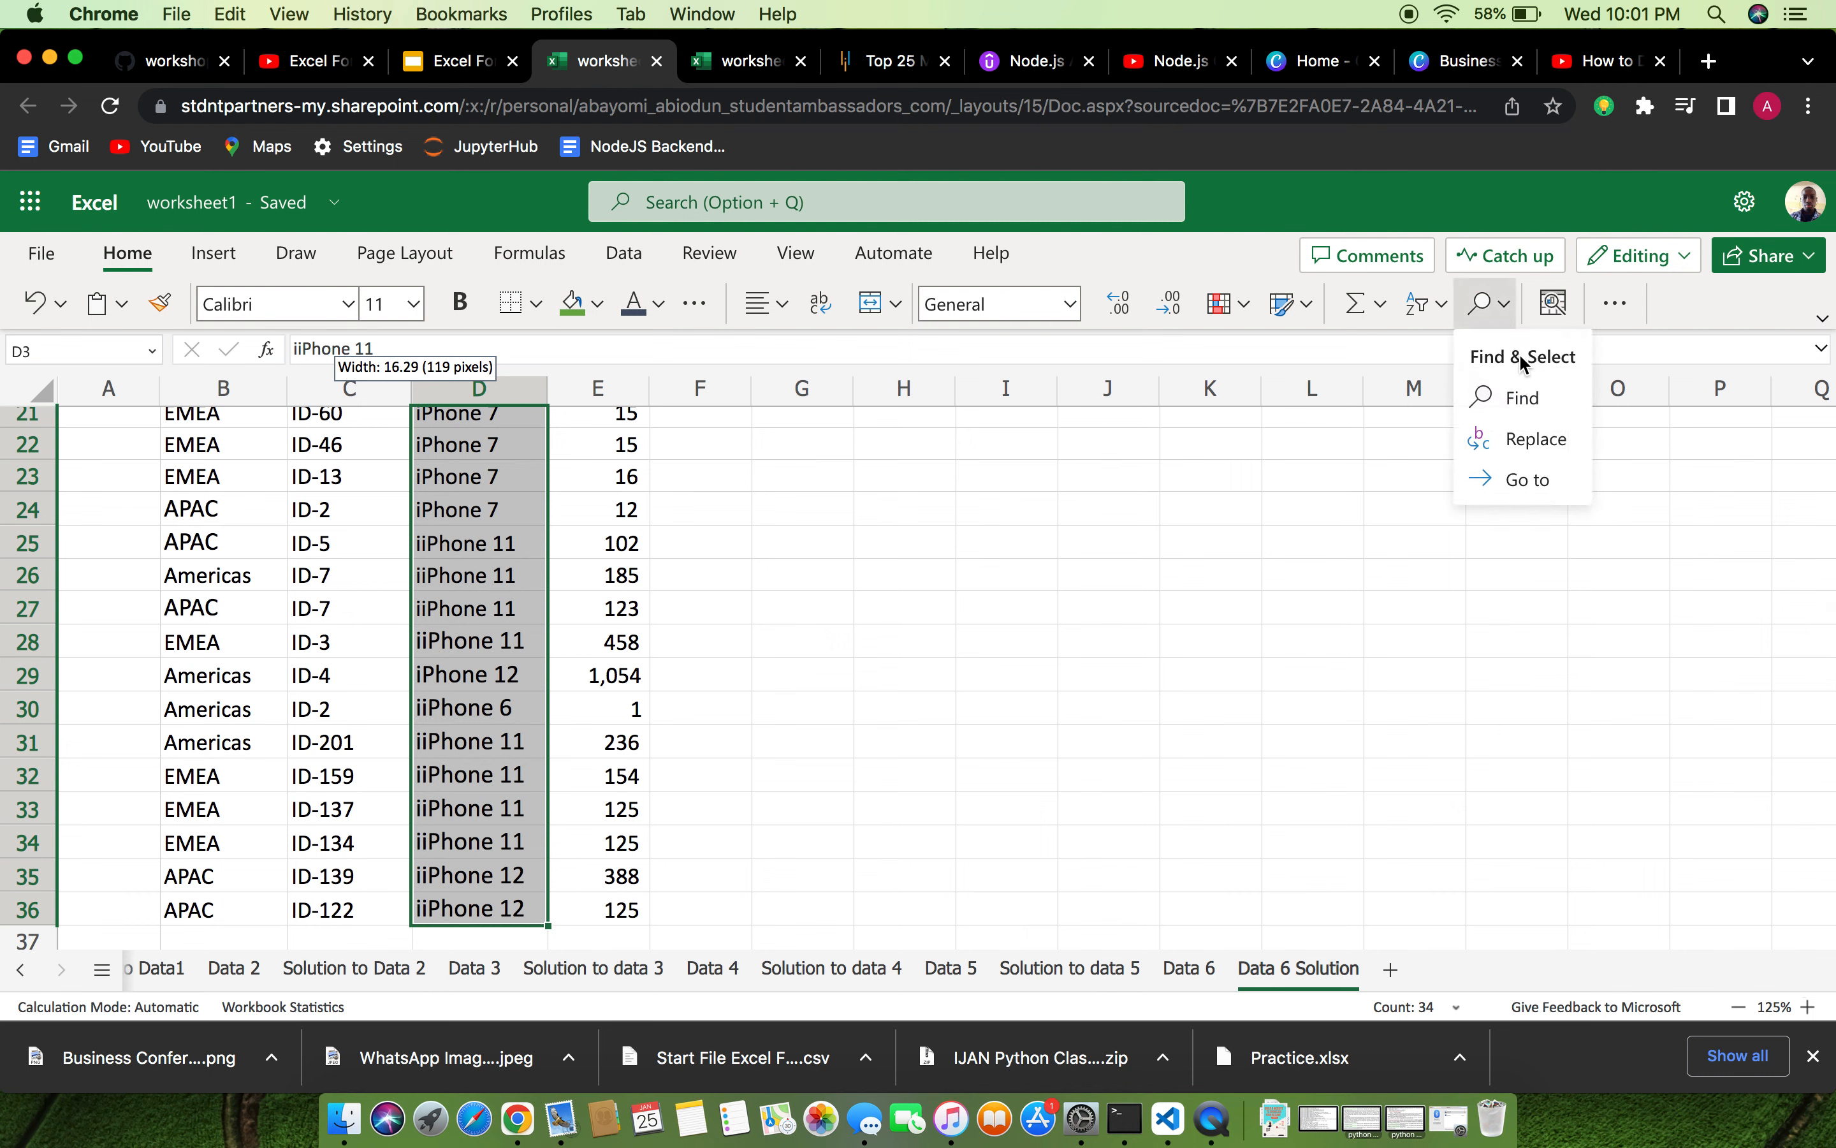
click(1521, 398)
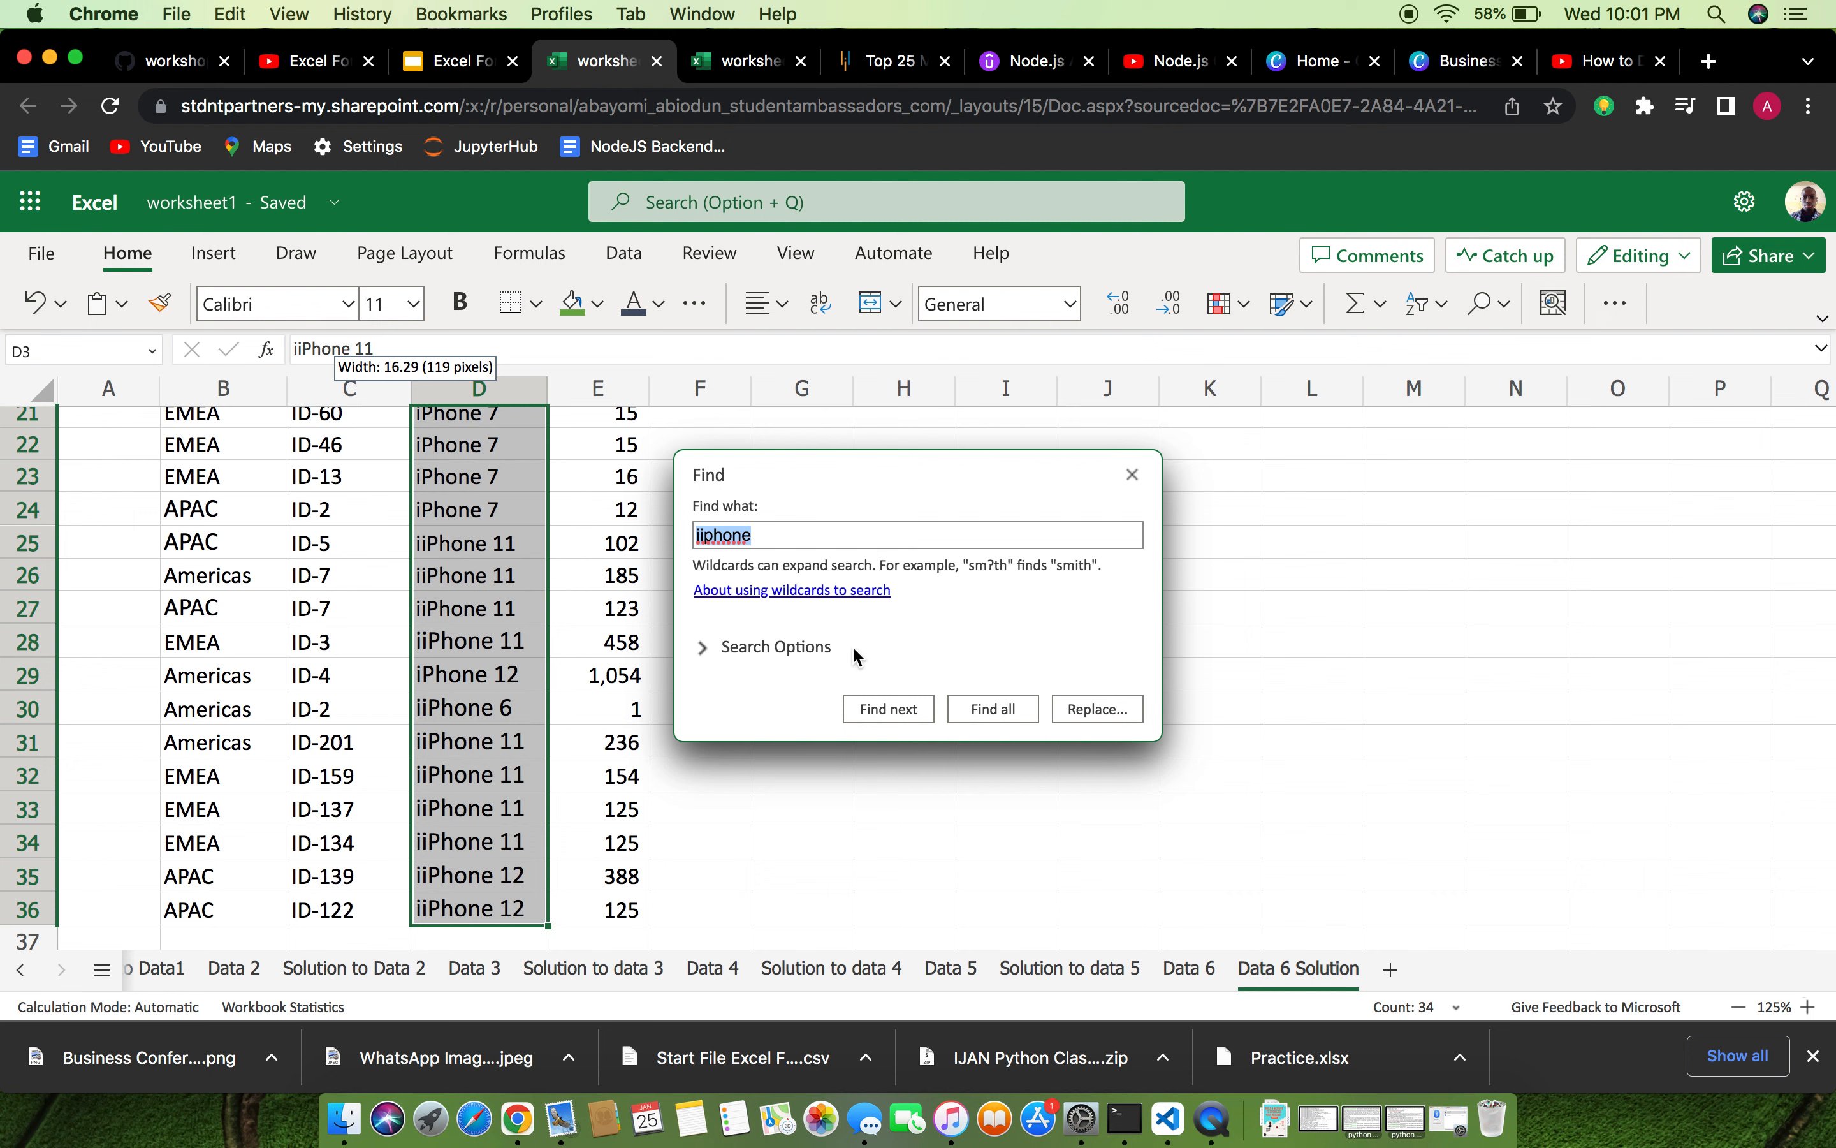
click(1095, 709)
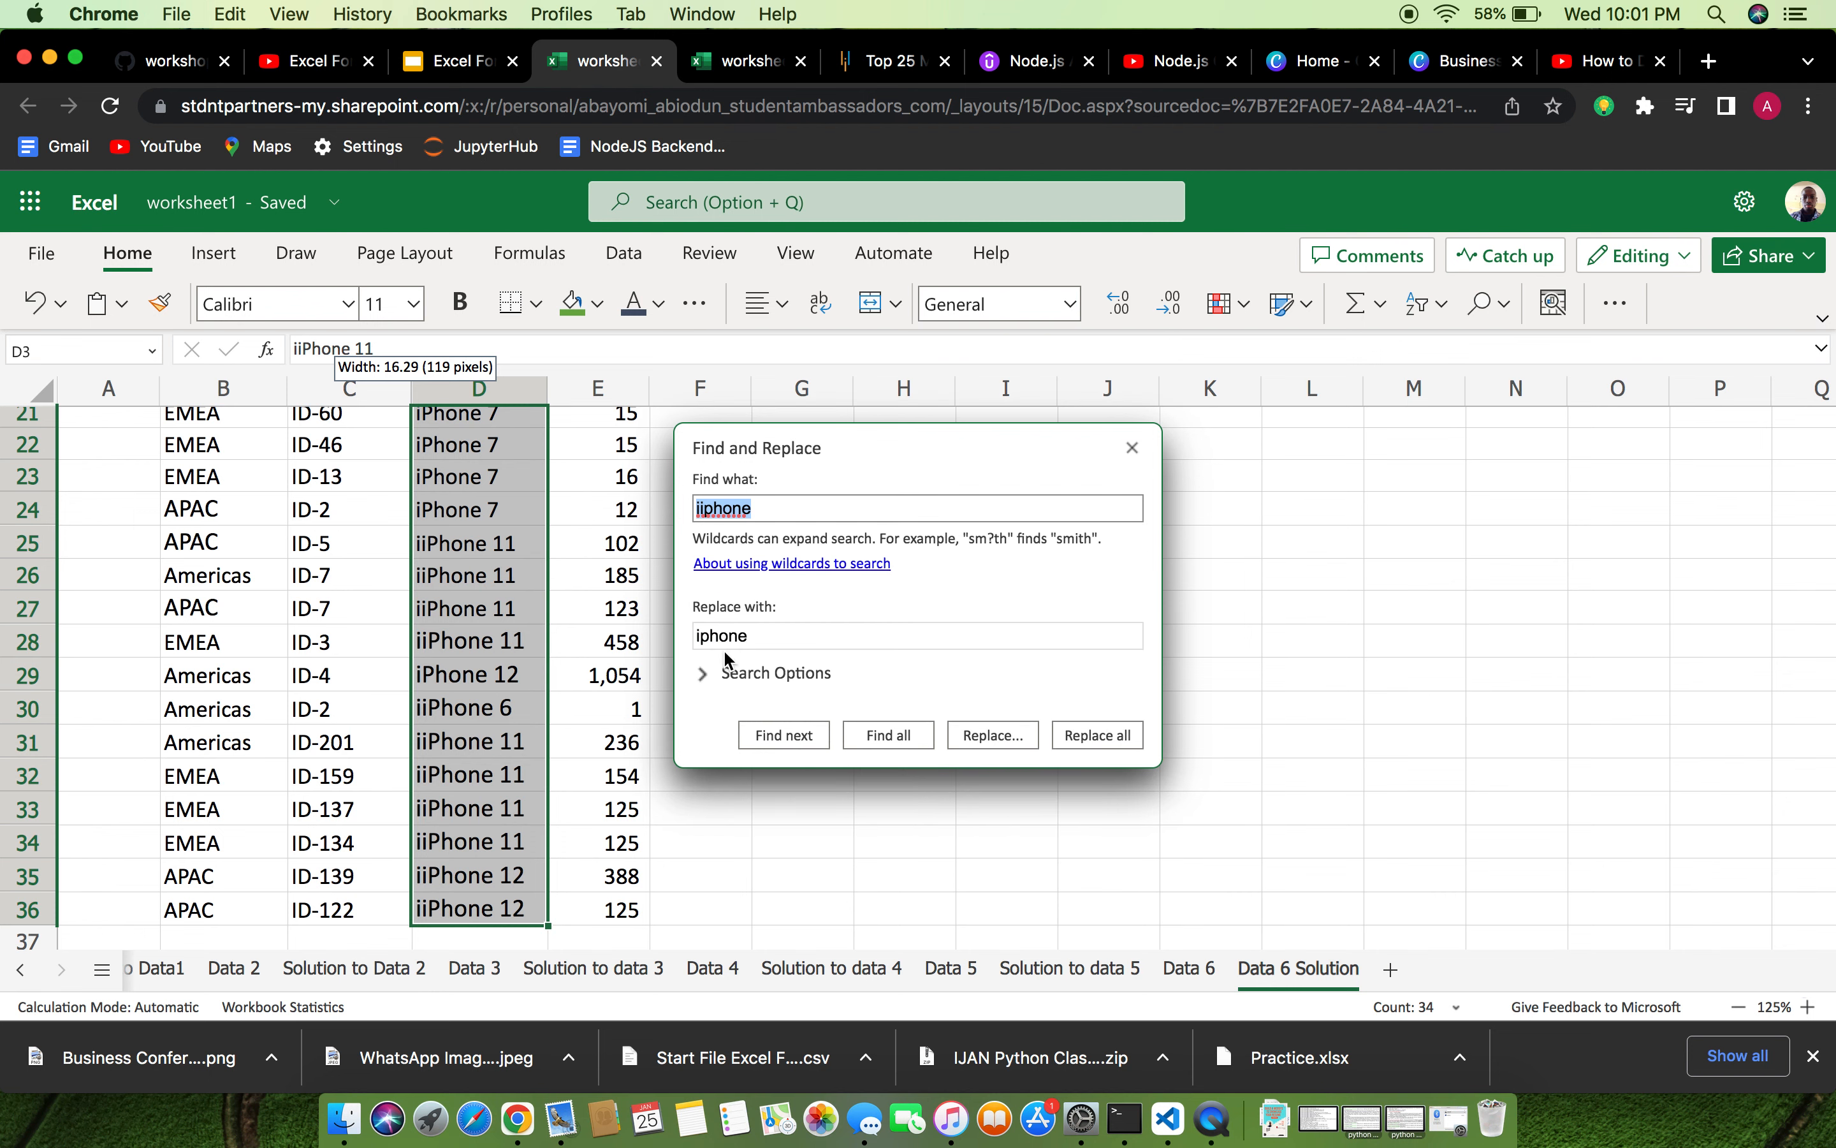
click(1125, 741)
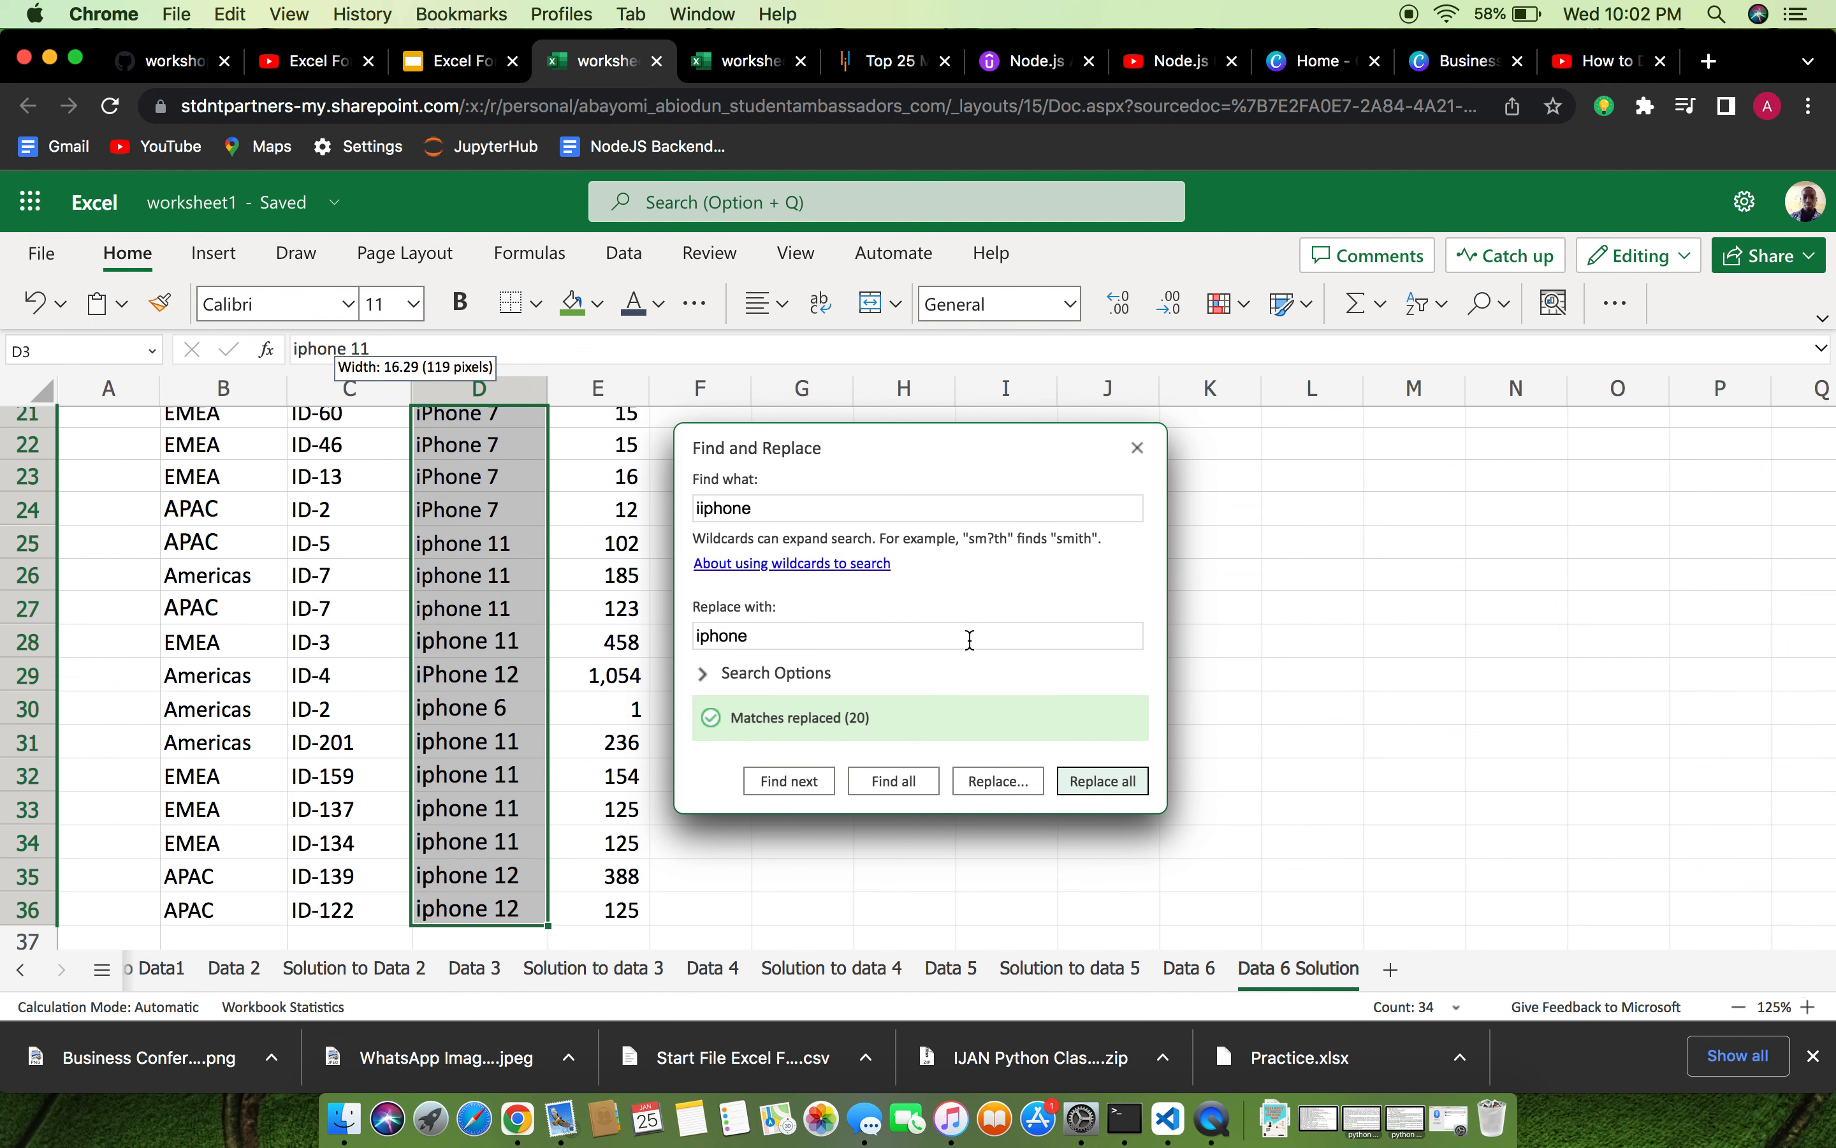
click(1138, 449)
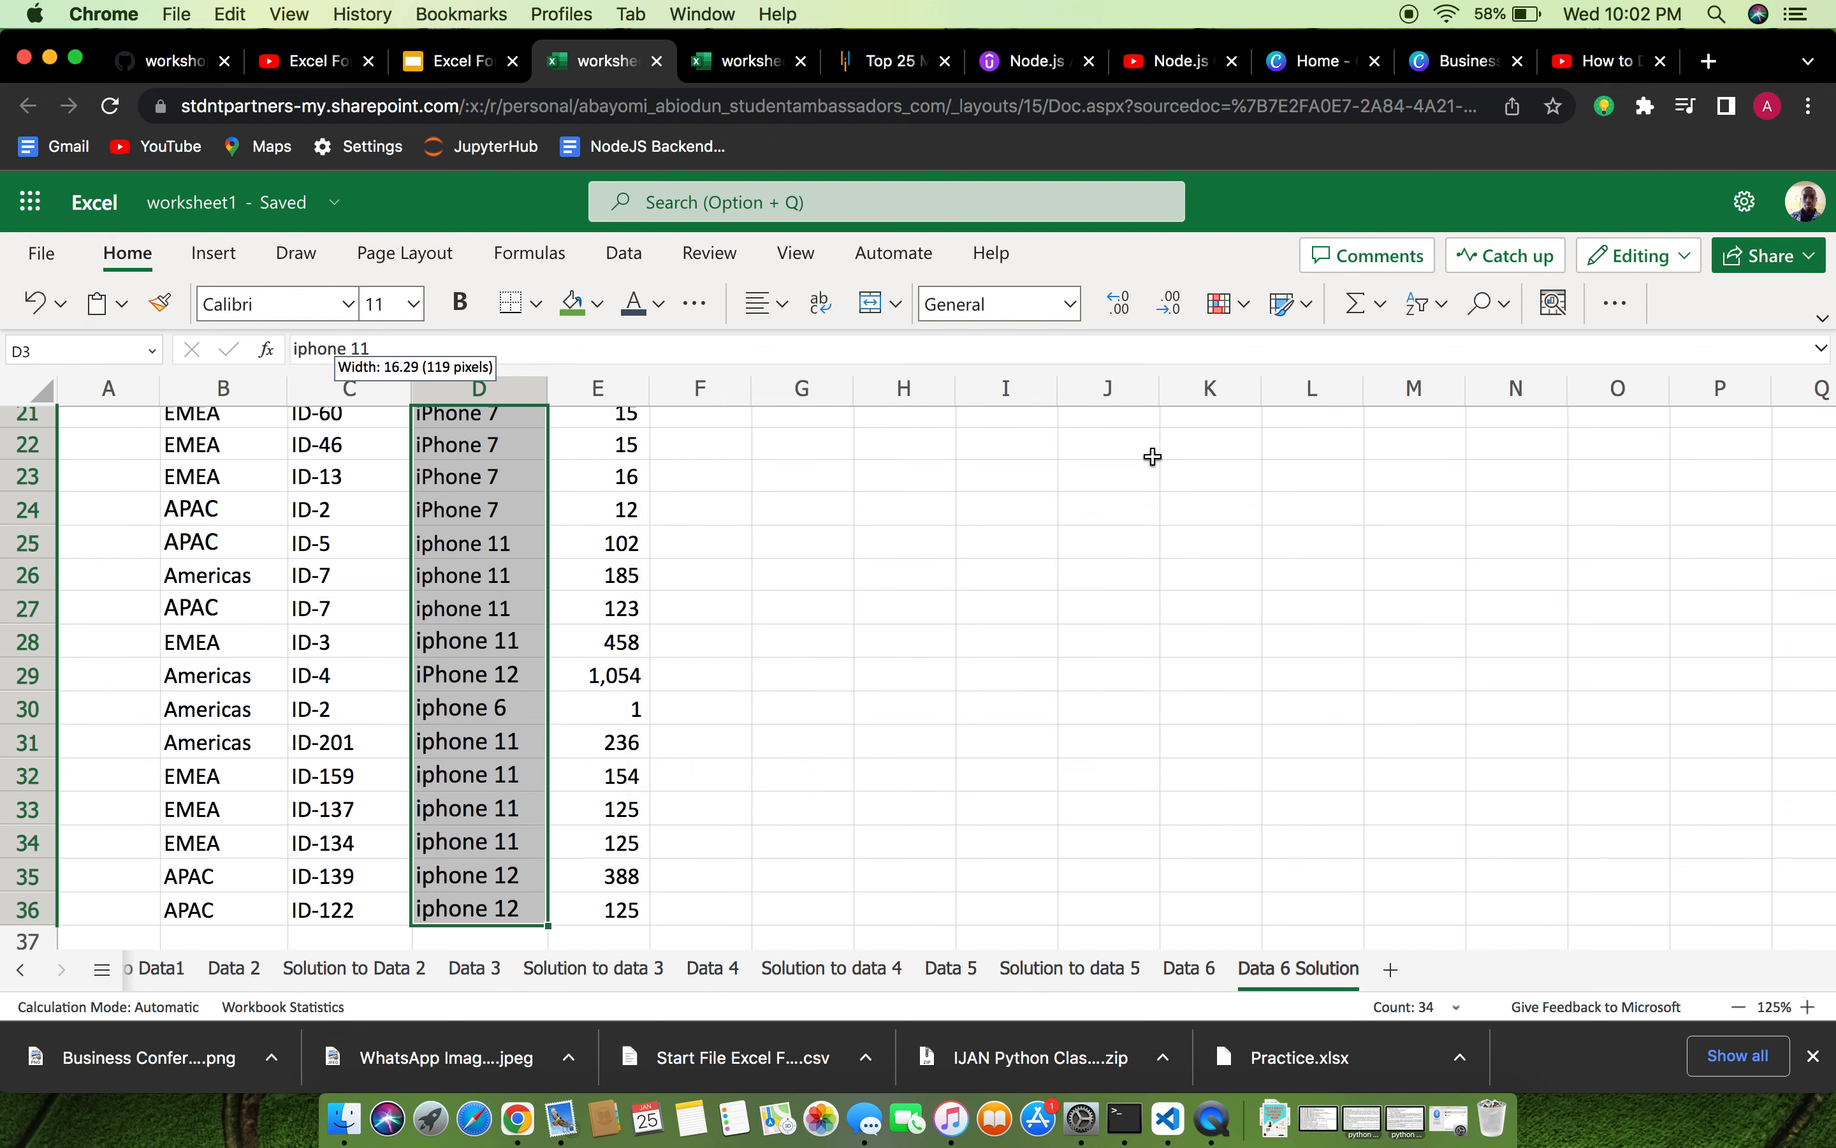
scroll(798, 565, up, 10)
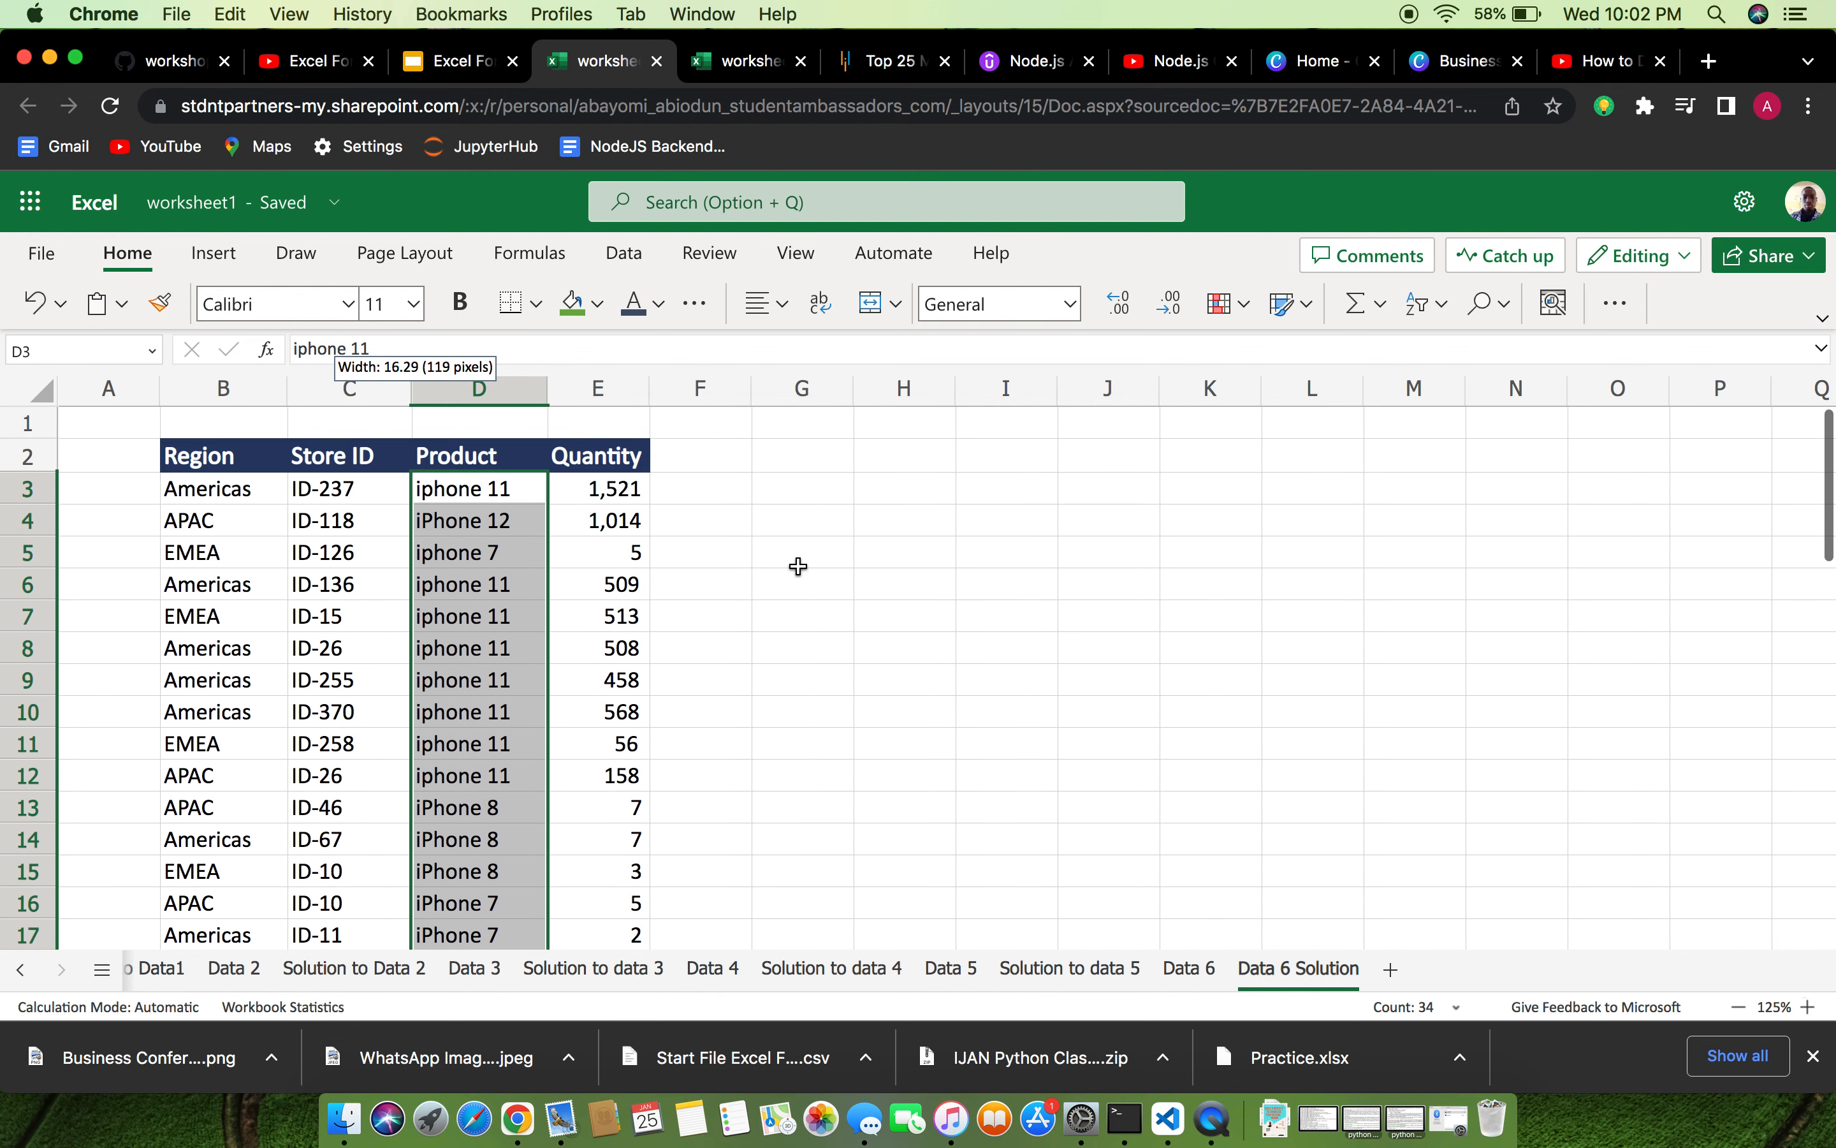
click(599, 519)
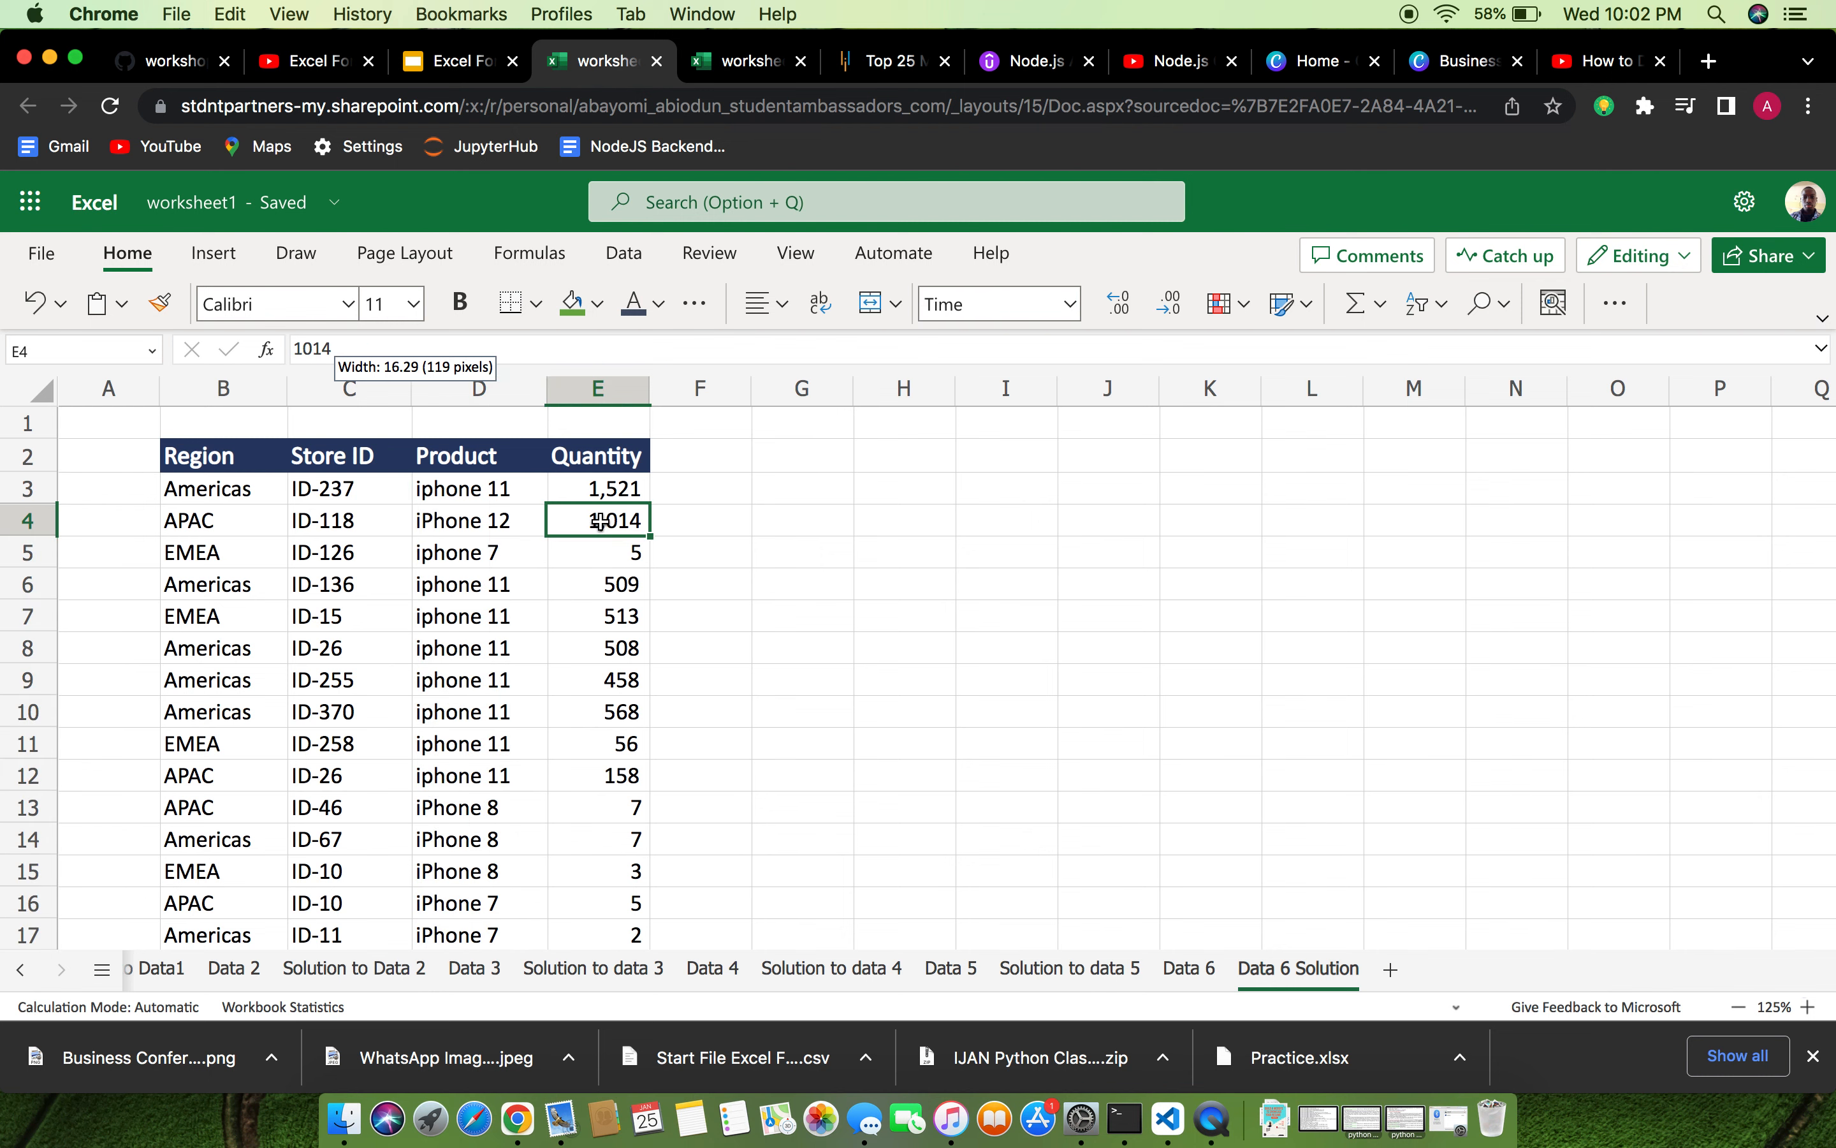
click(939, 454)
click(448, 477)
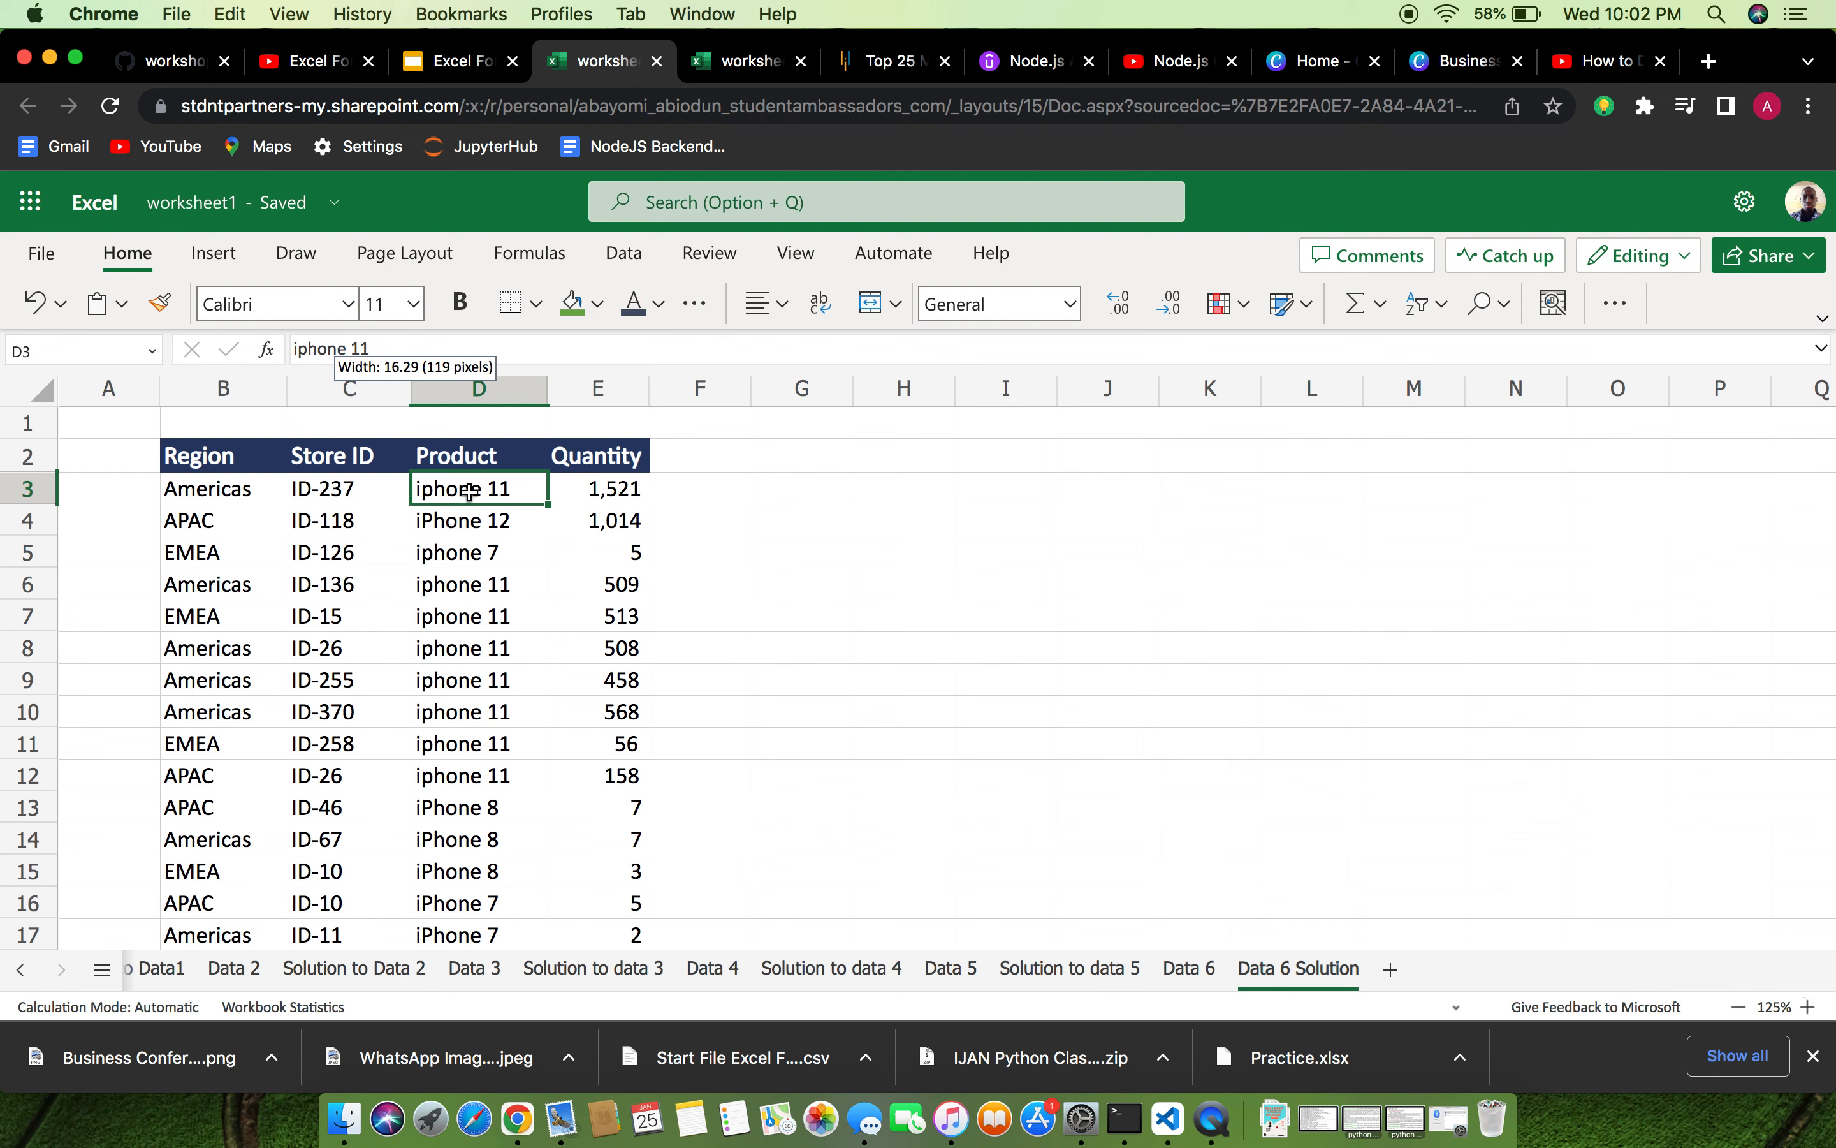
click(1002, 455)
click(1024, 521)
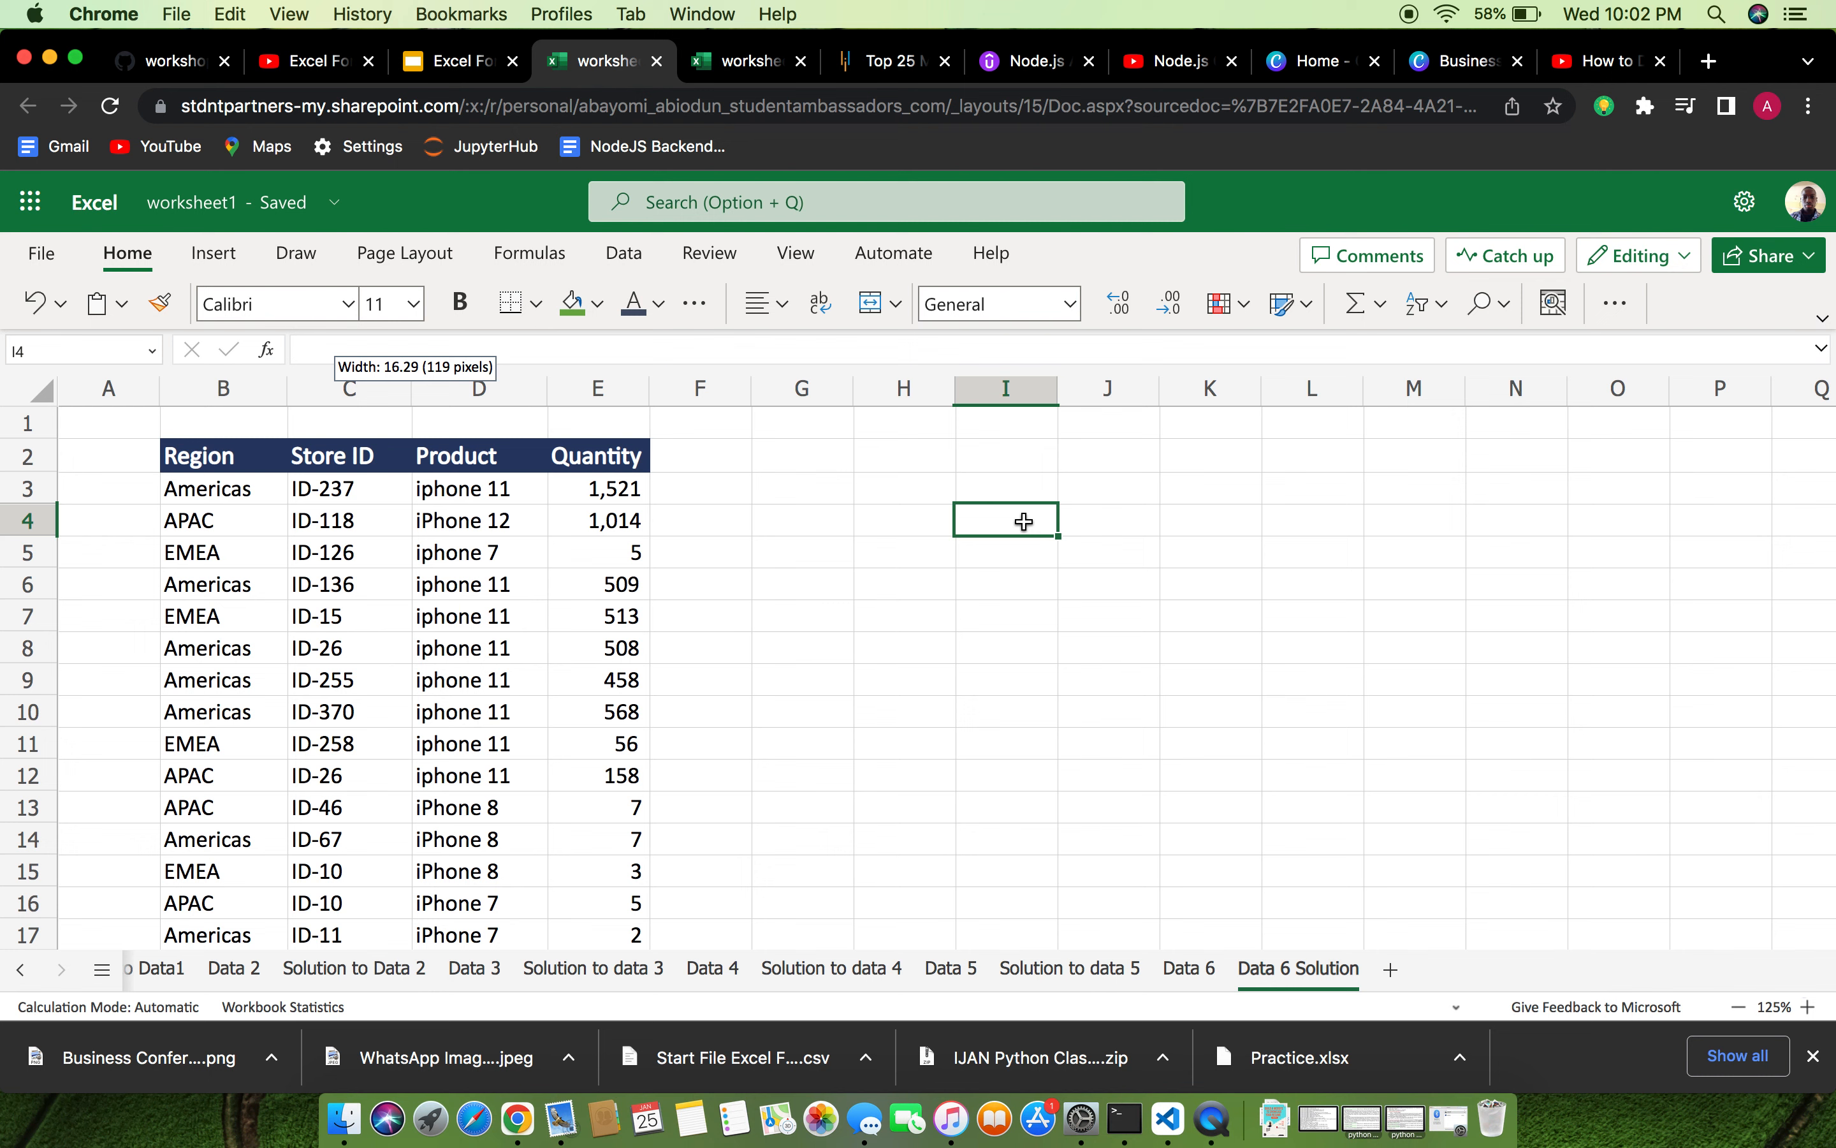
List the unique product names from D3:D36 with =UNIQUE(D3:D36) in cell H3, and widen column H slightly.
click(906, 501)
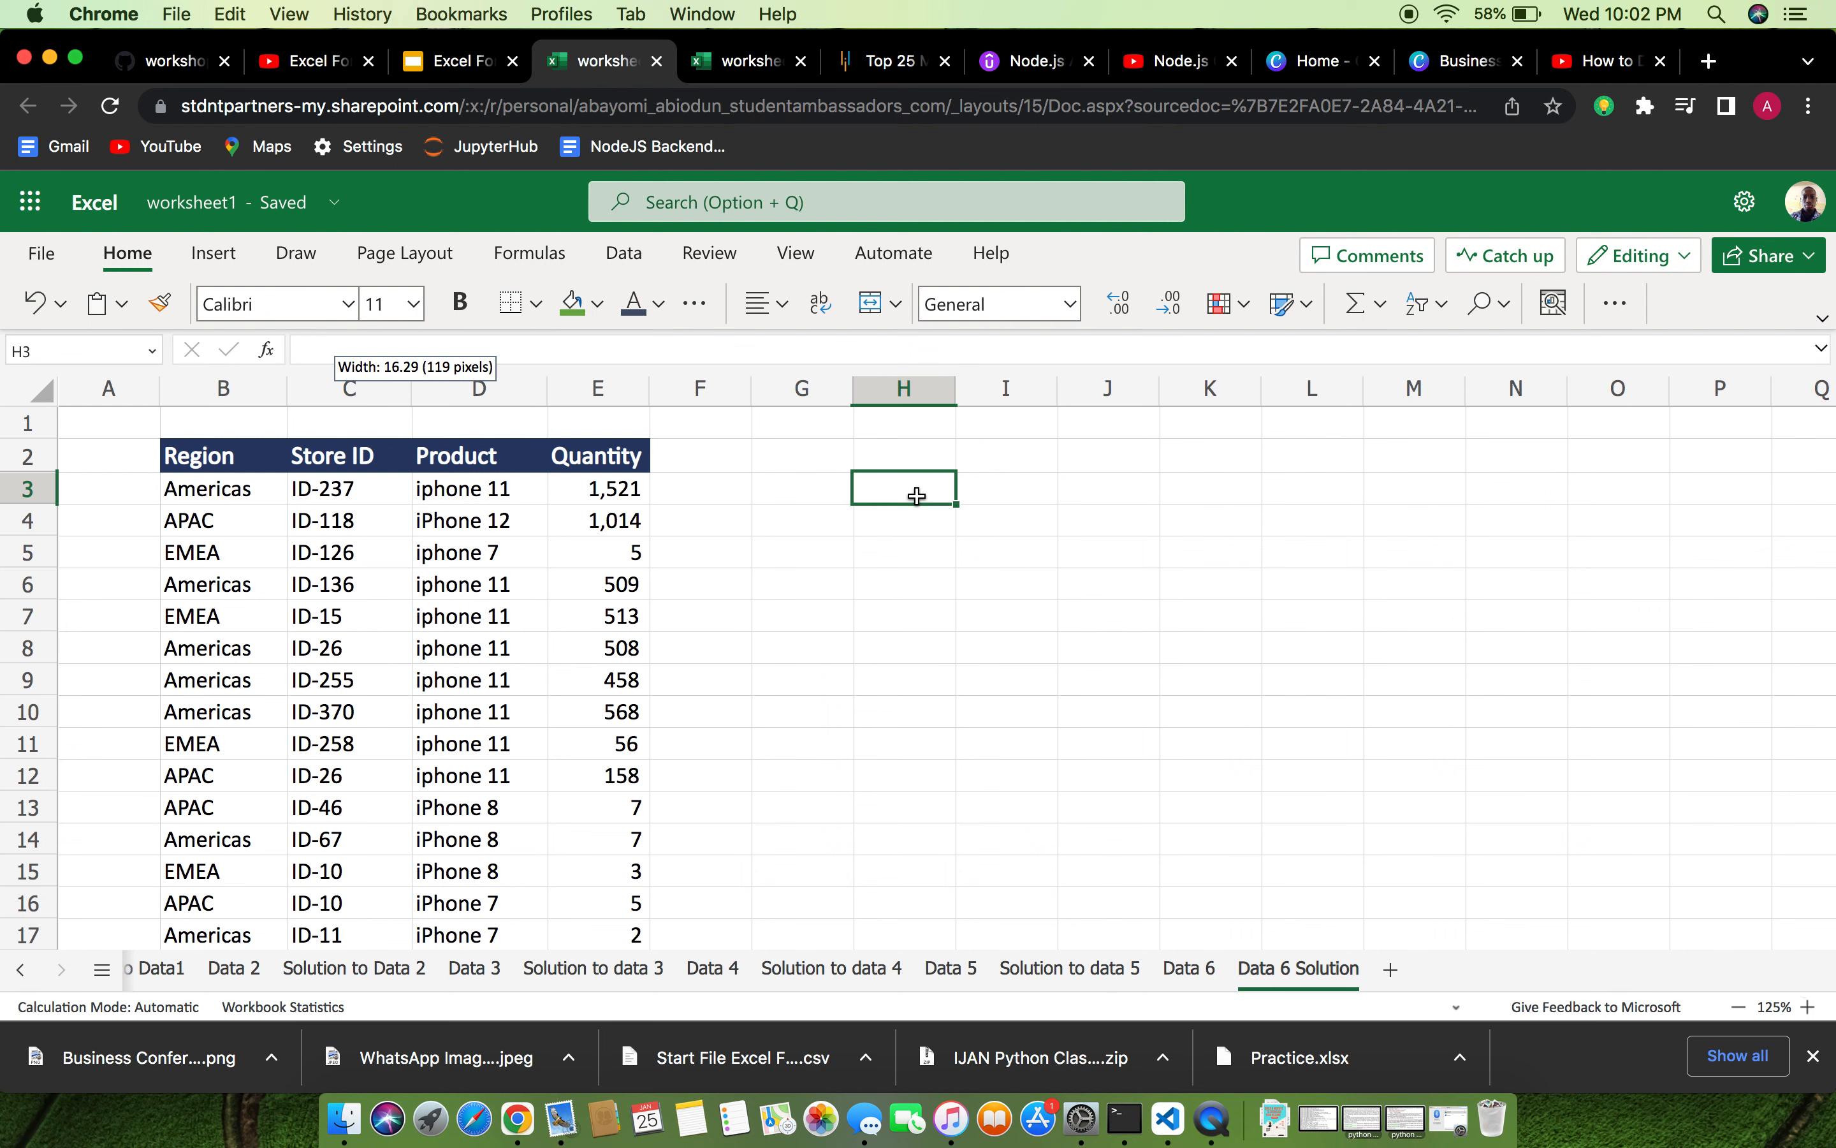
text(=UN)
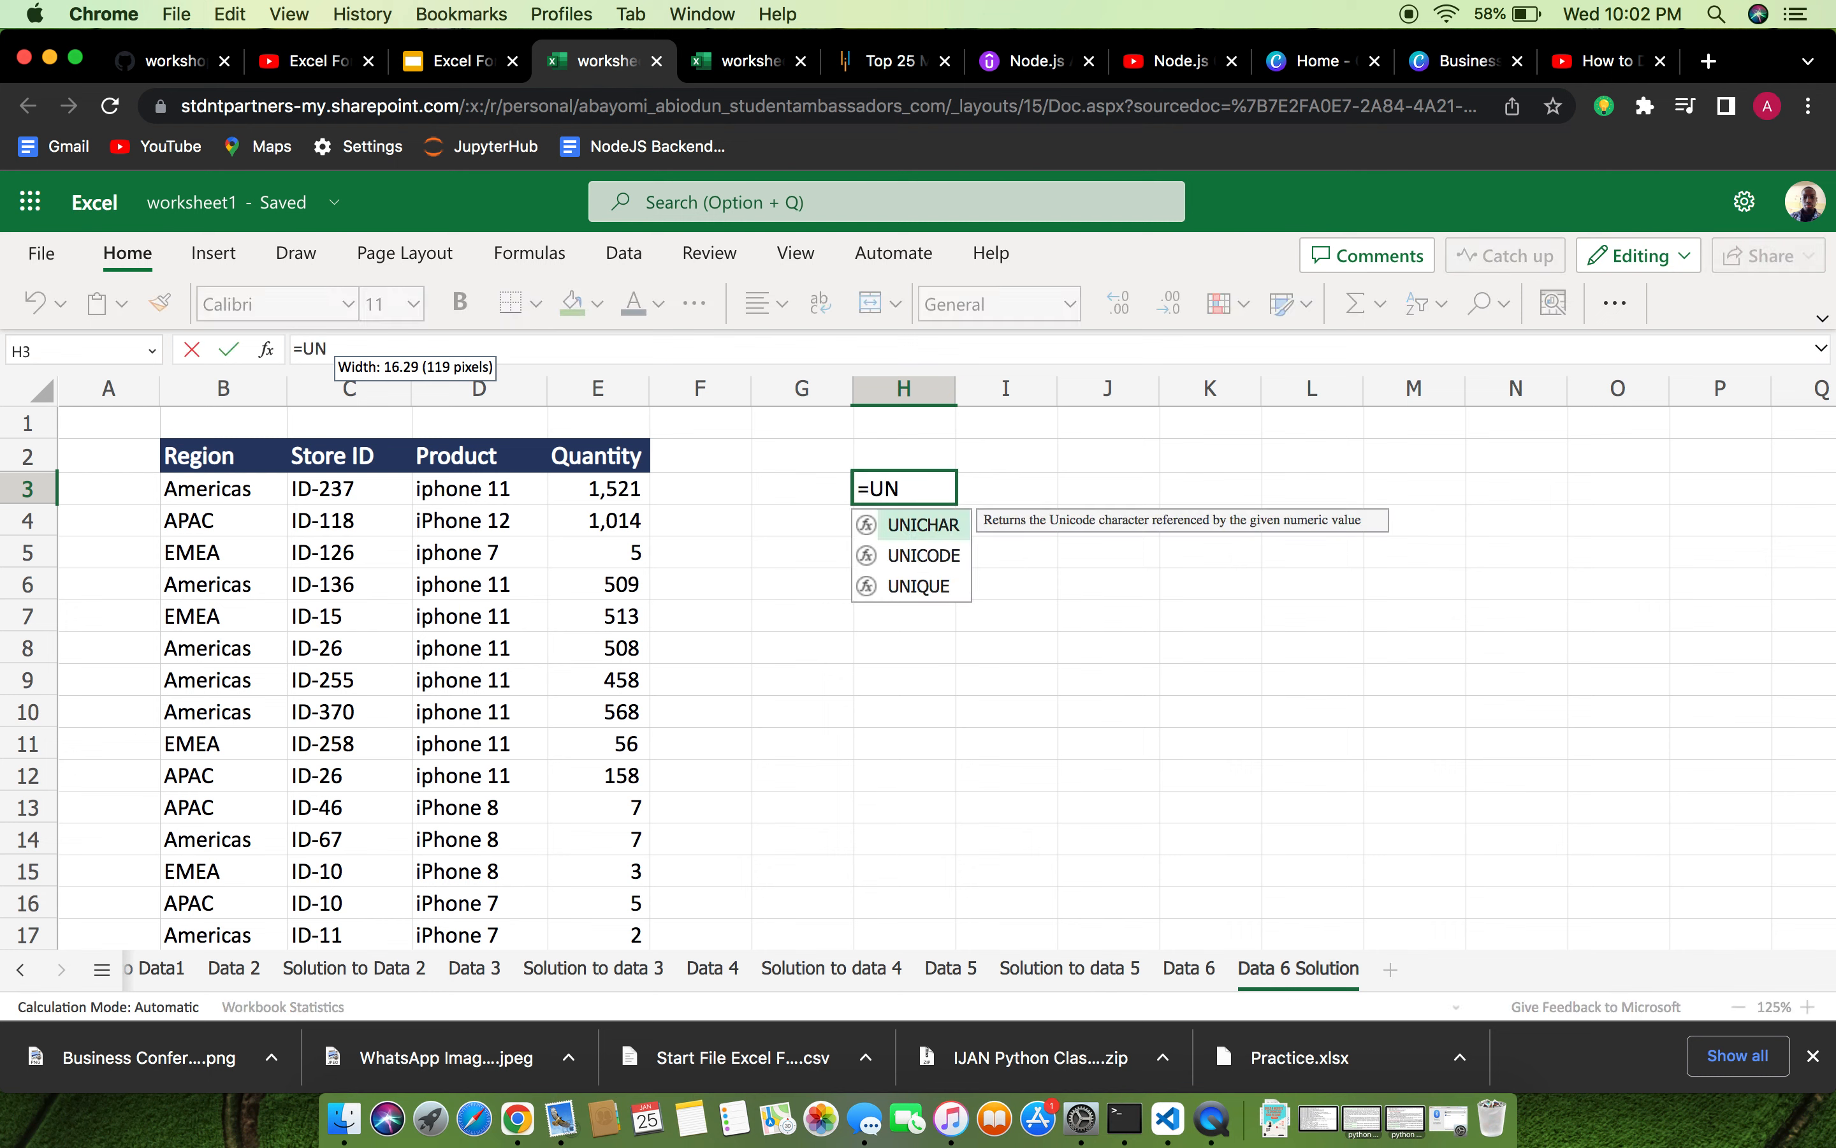
text(IQUE)
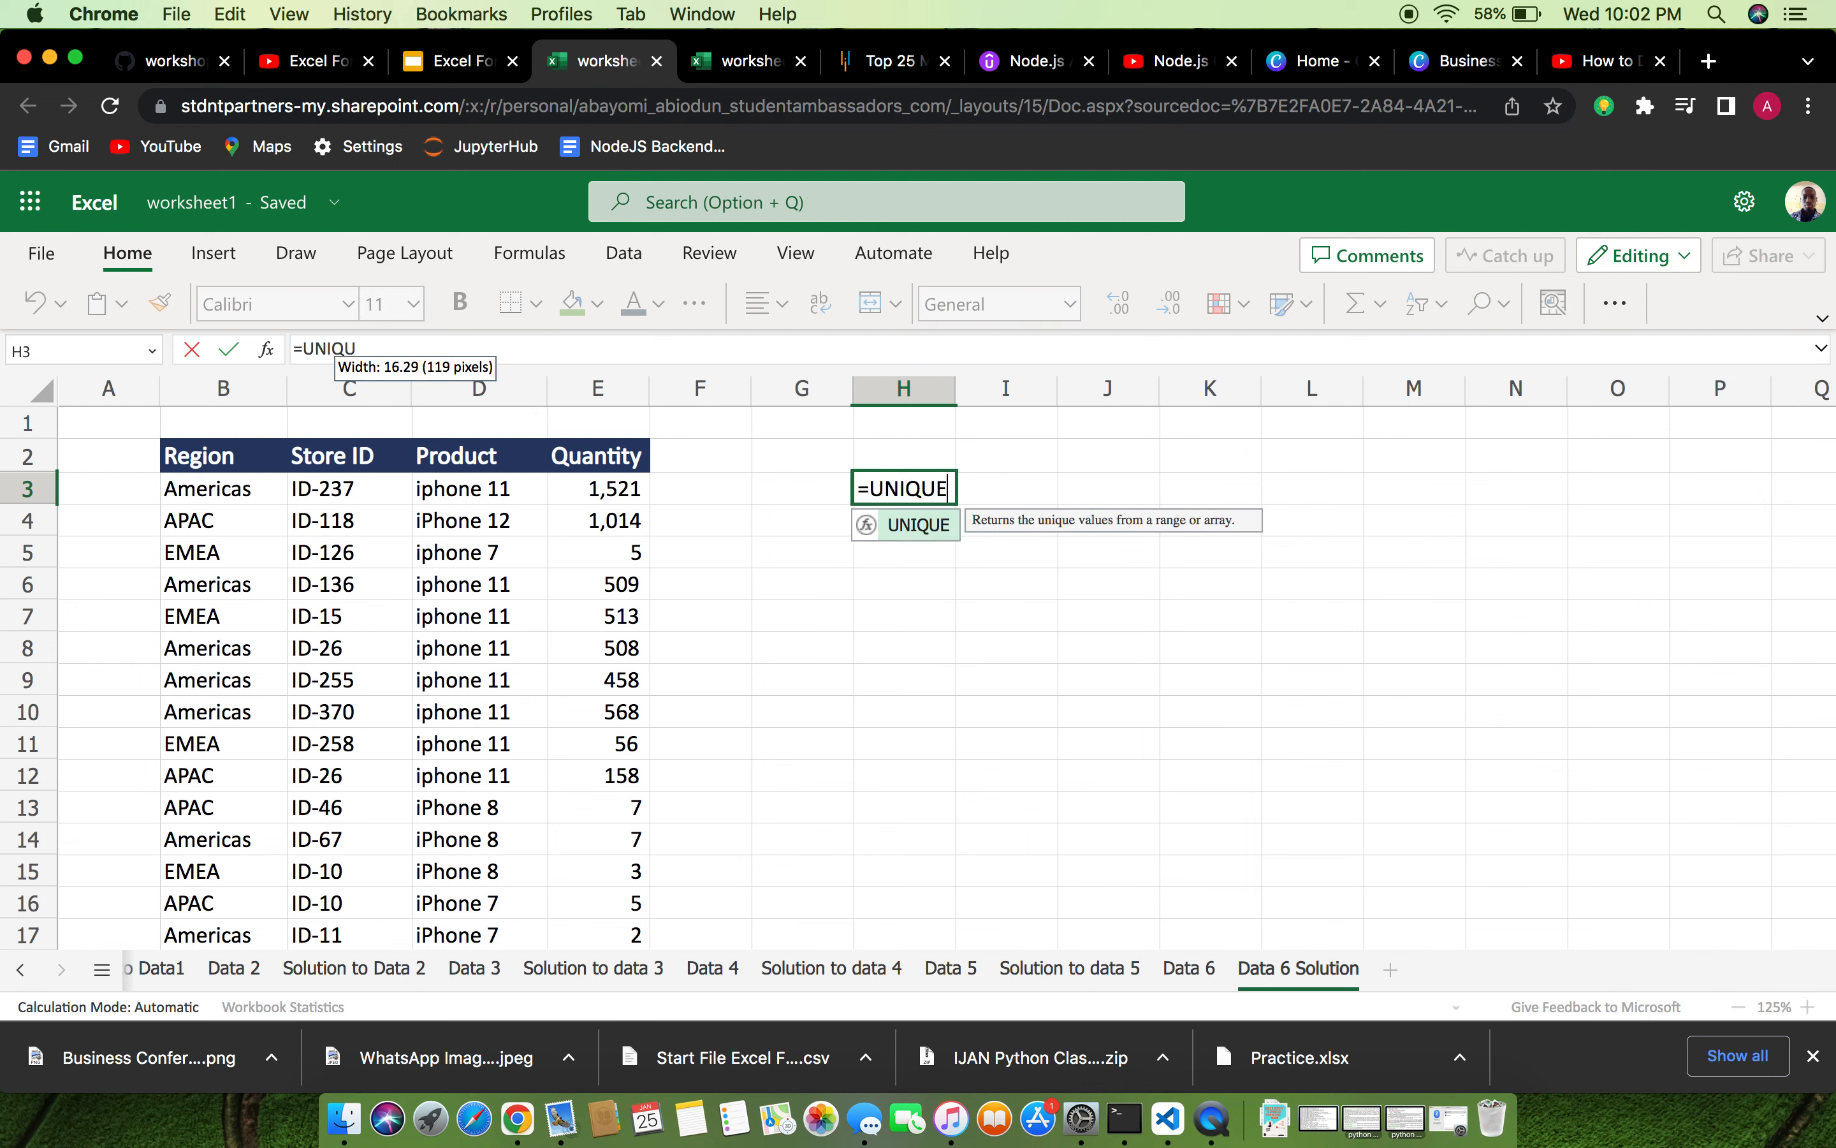
text(()
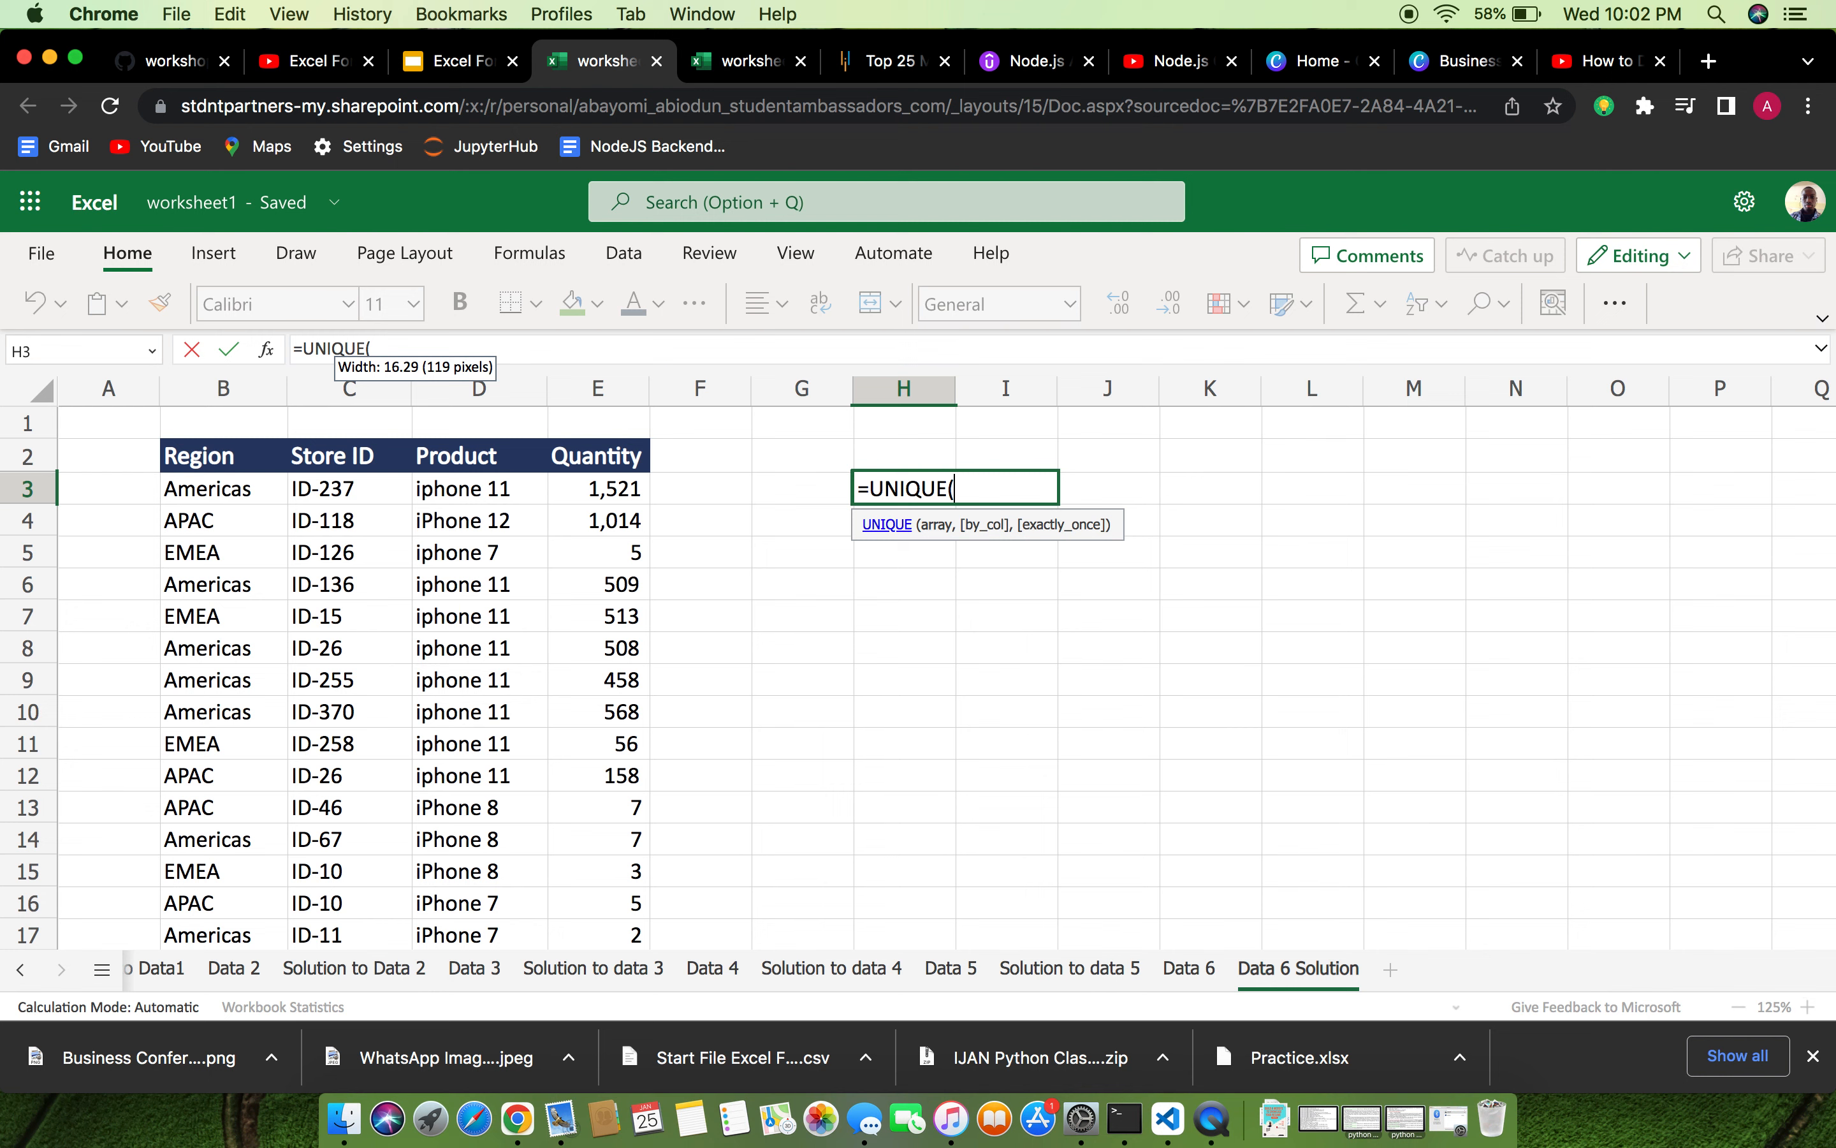
text(D)
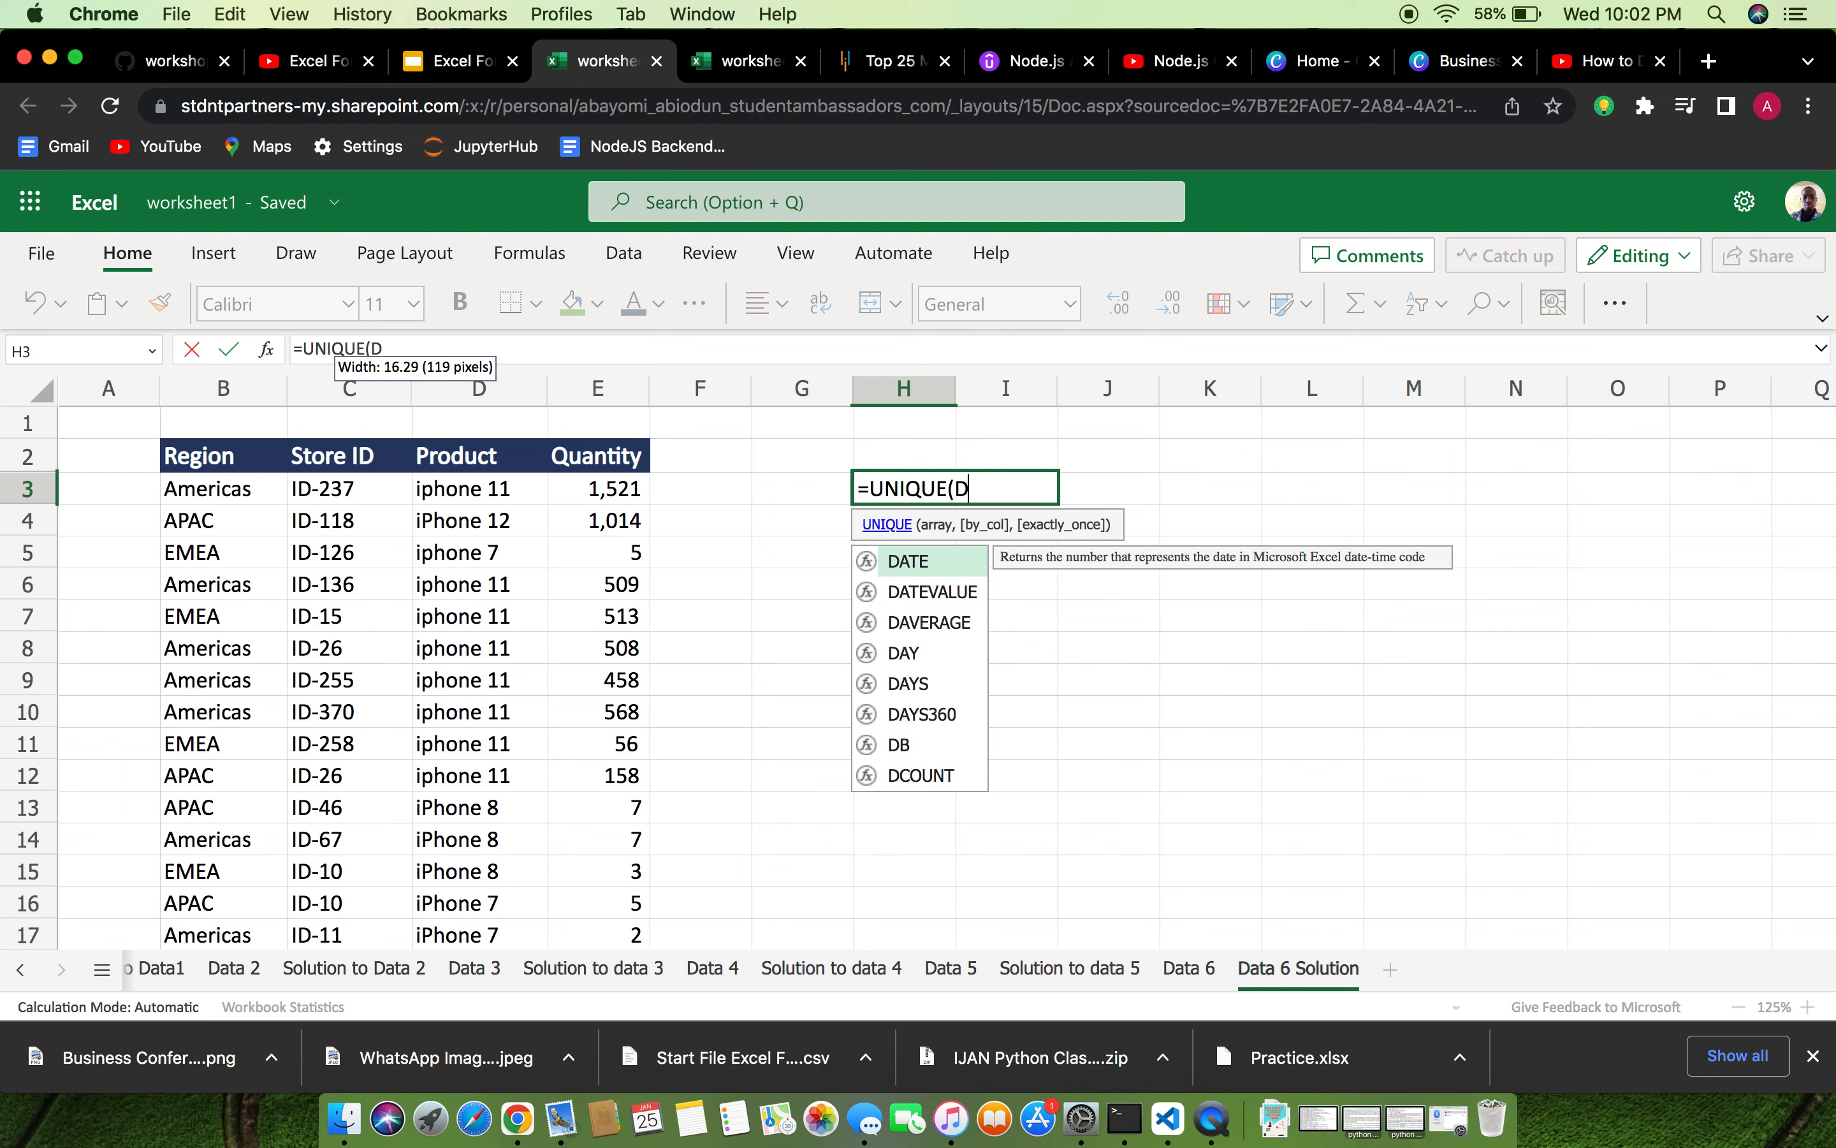
text(3)
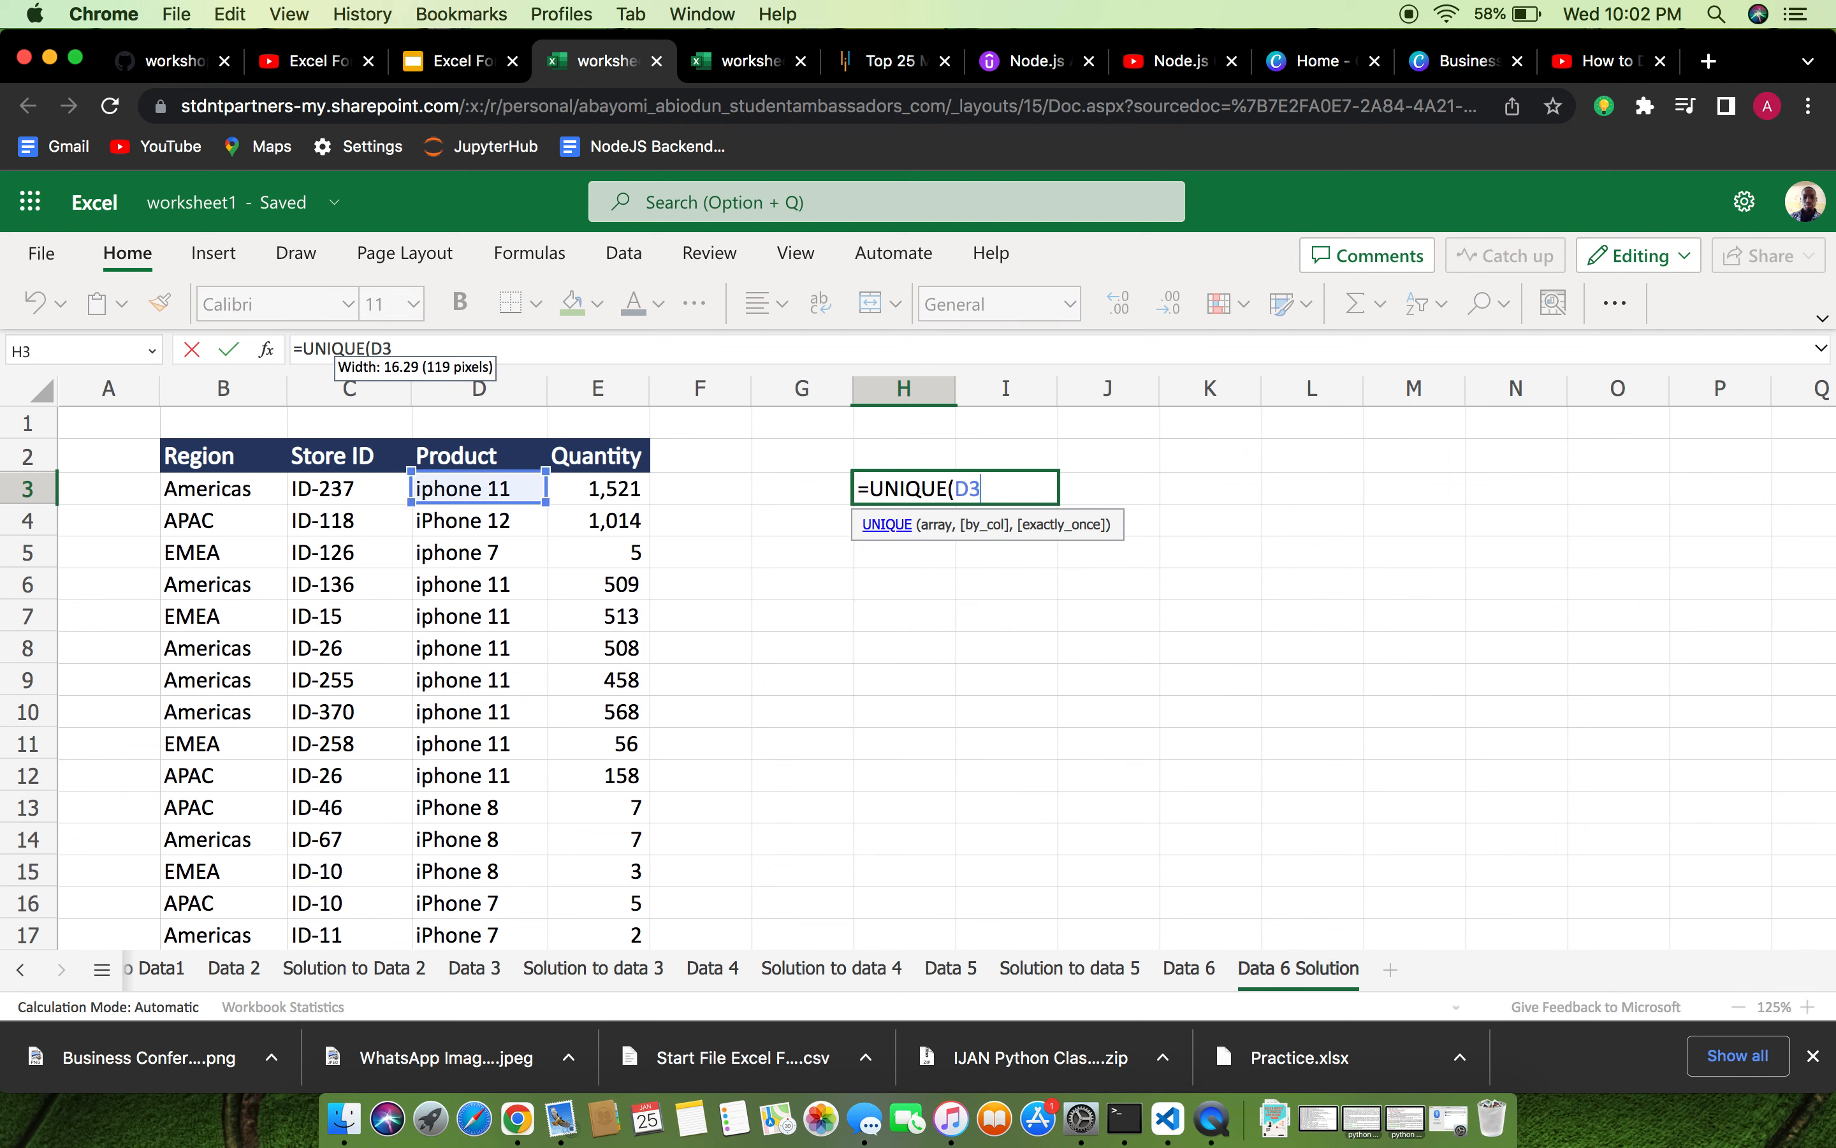
text(:)
scroll(778, 537, down, 5)
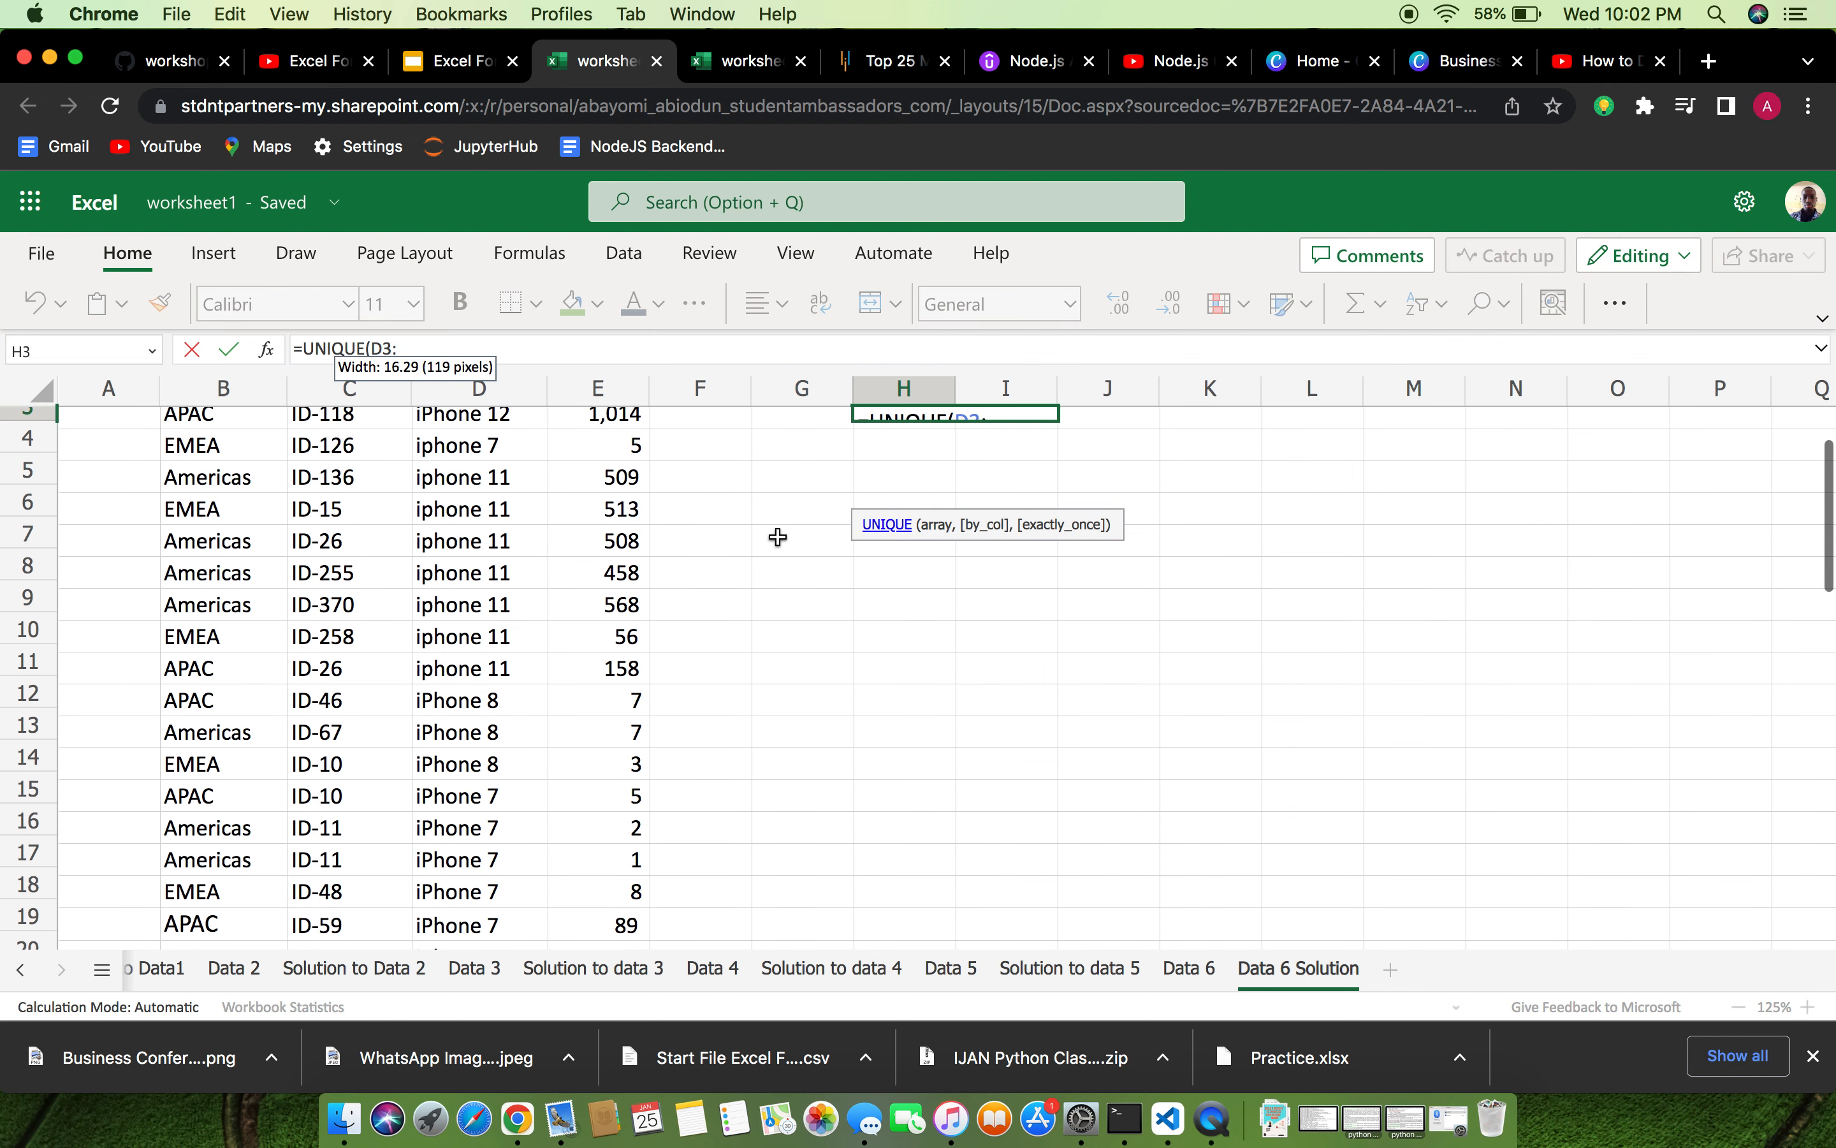
scroll(778, 537, down, 10)
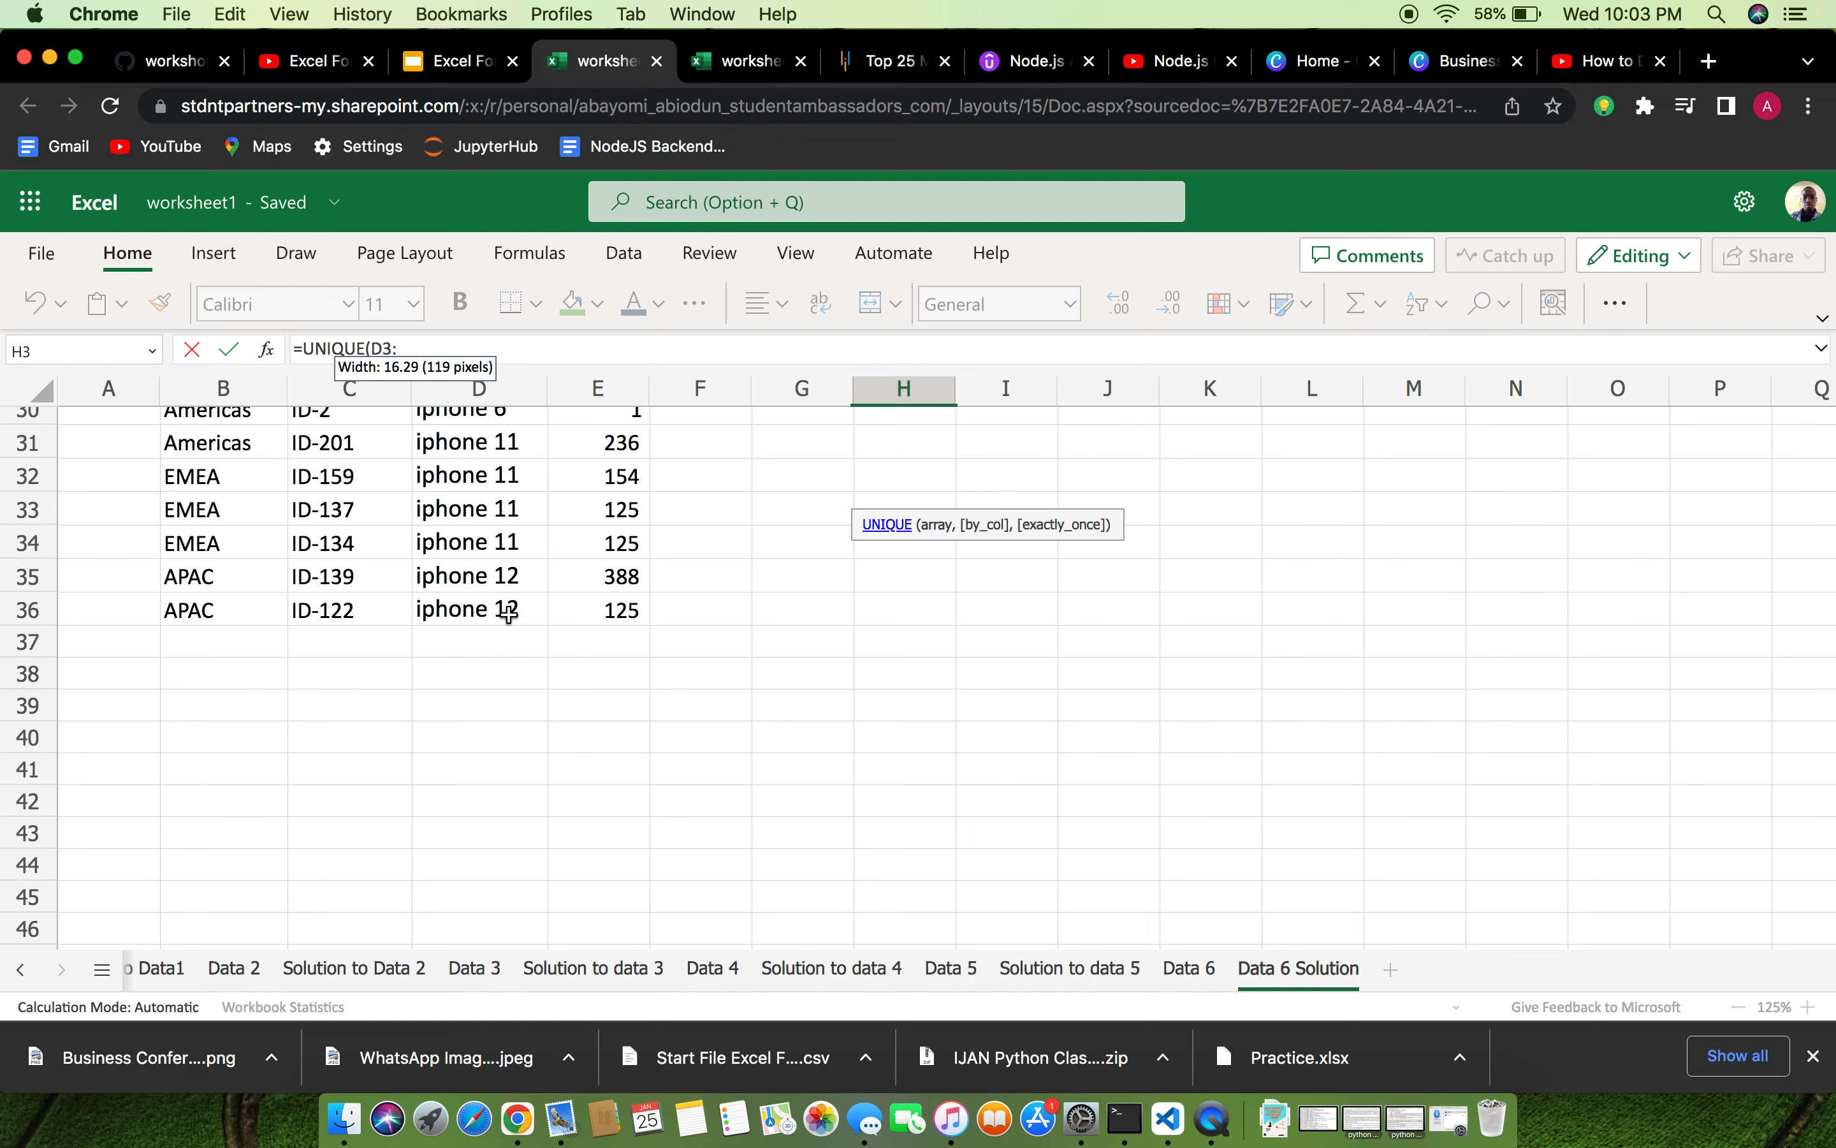
scroll(726, 582, up, 15)
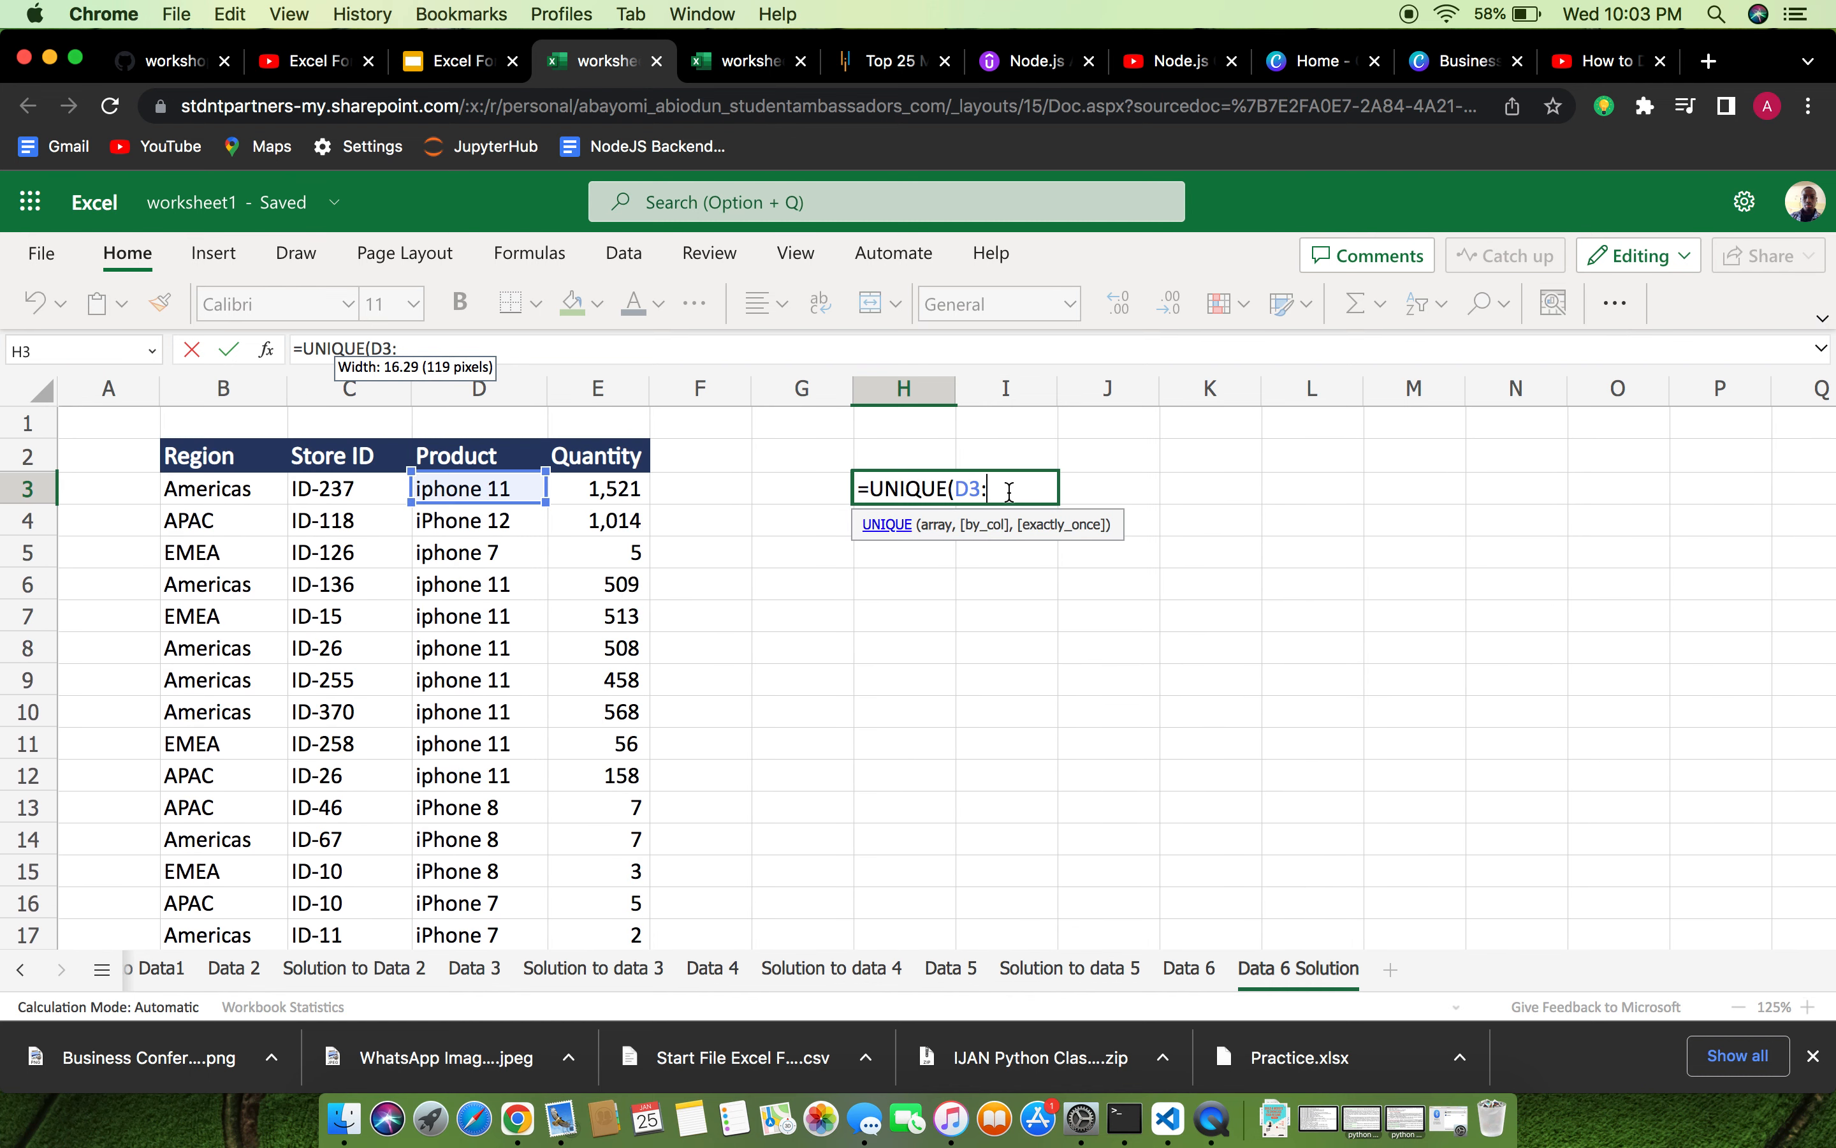
text(D36)
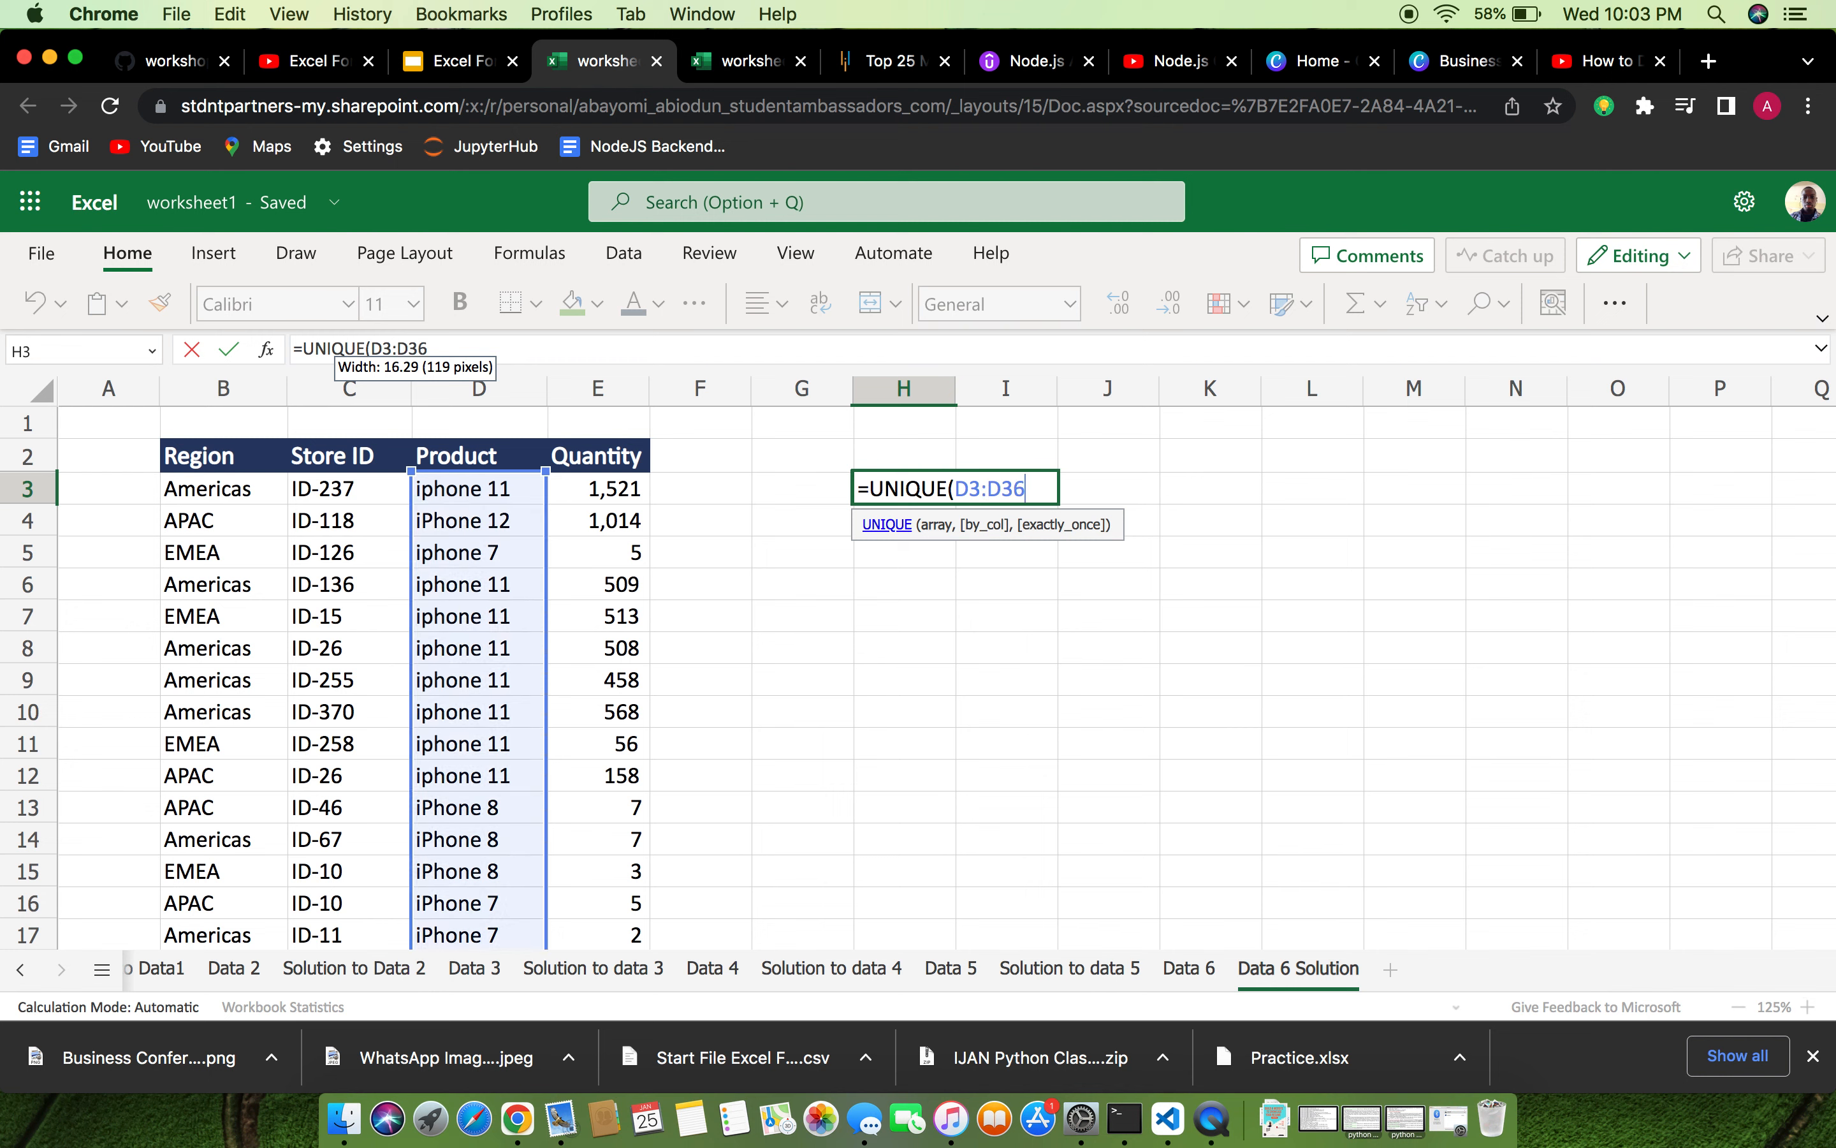
text())
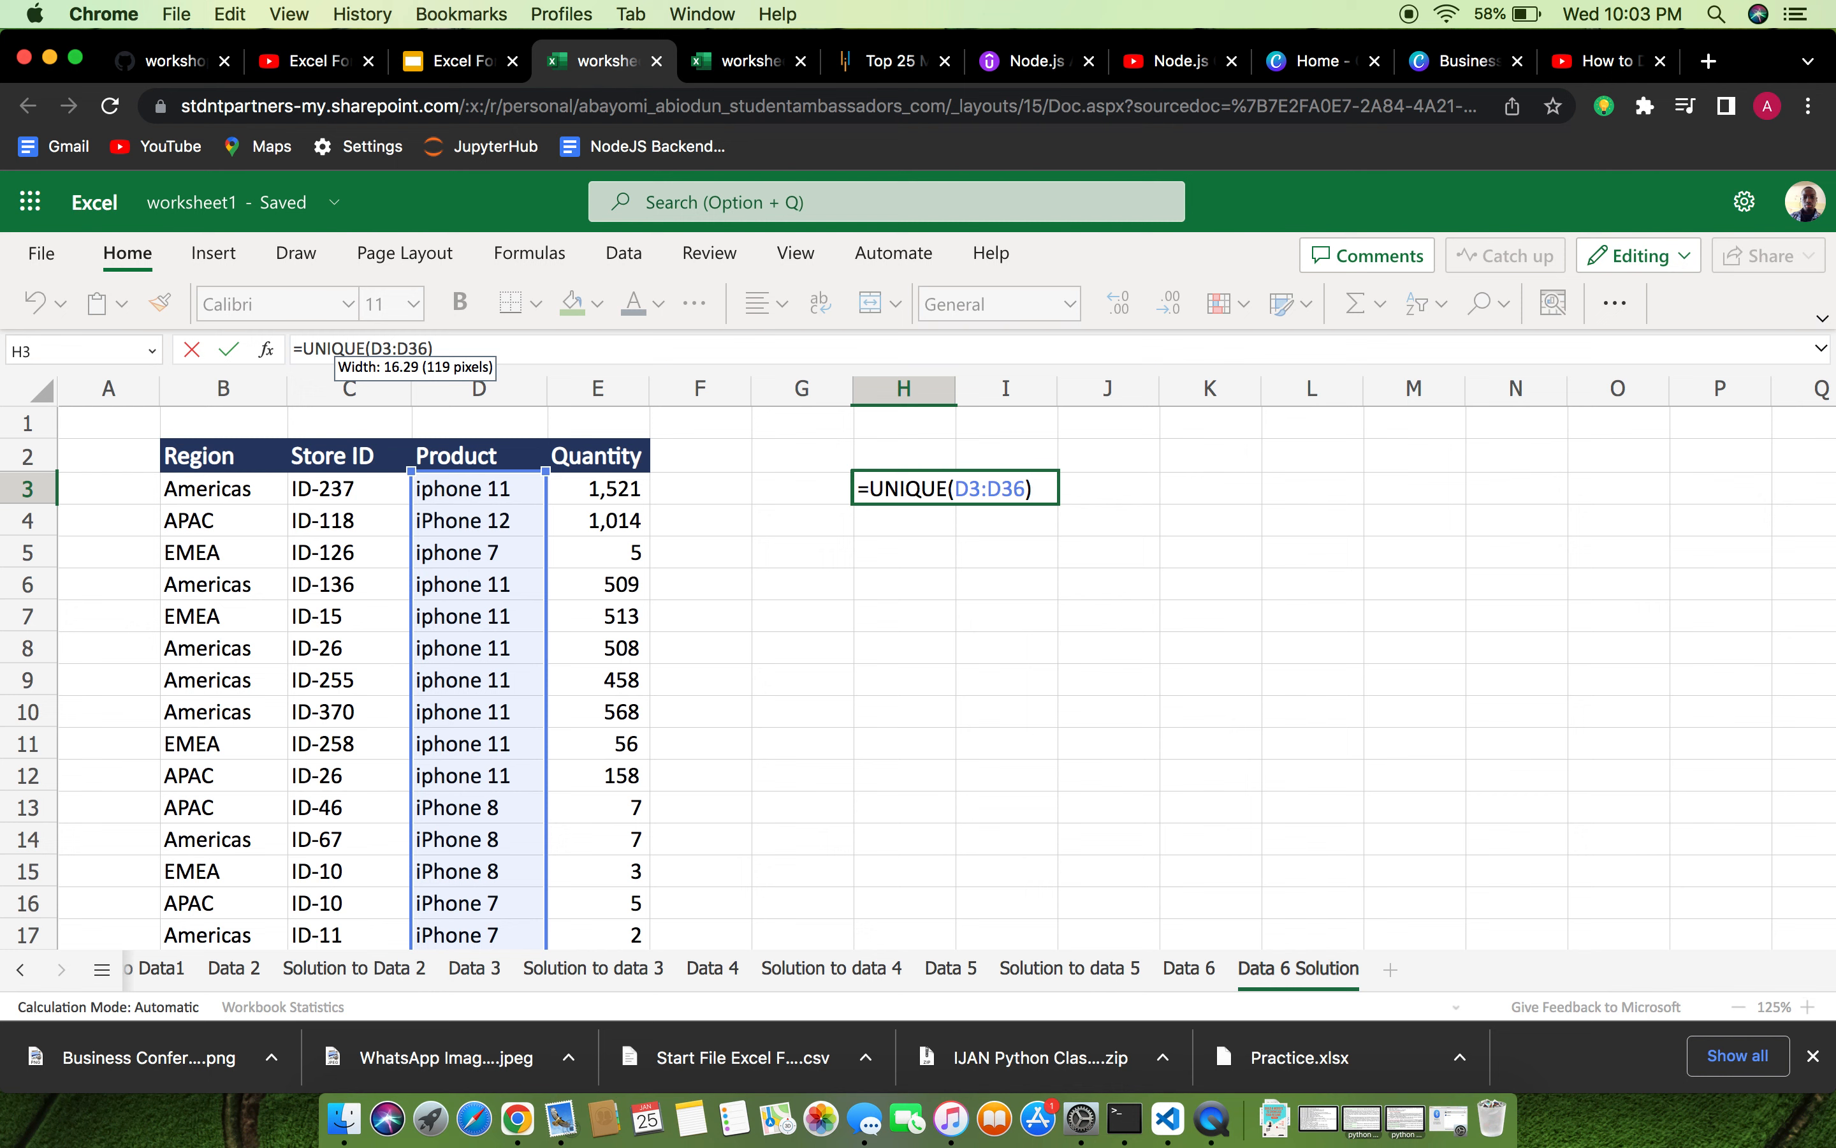
key(Return)
click(1022, 515)
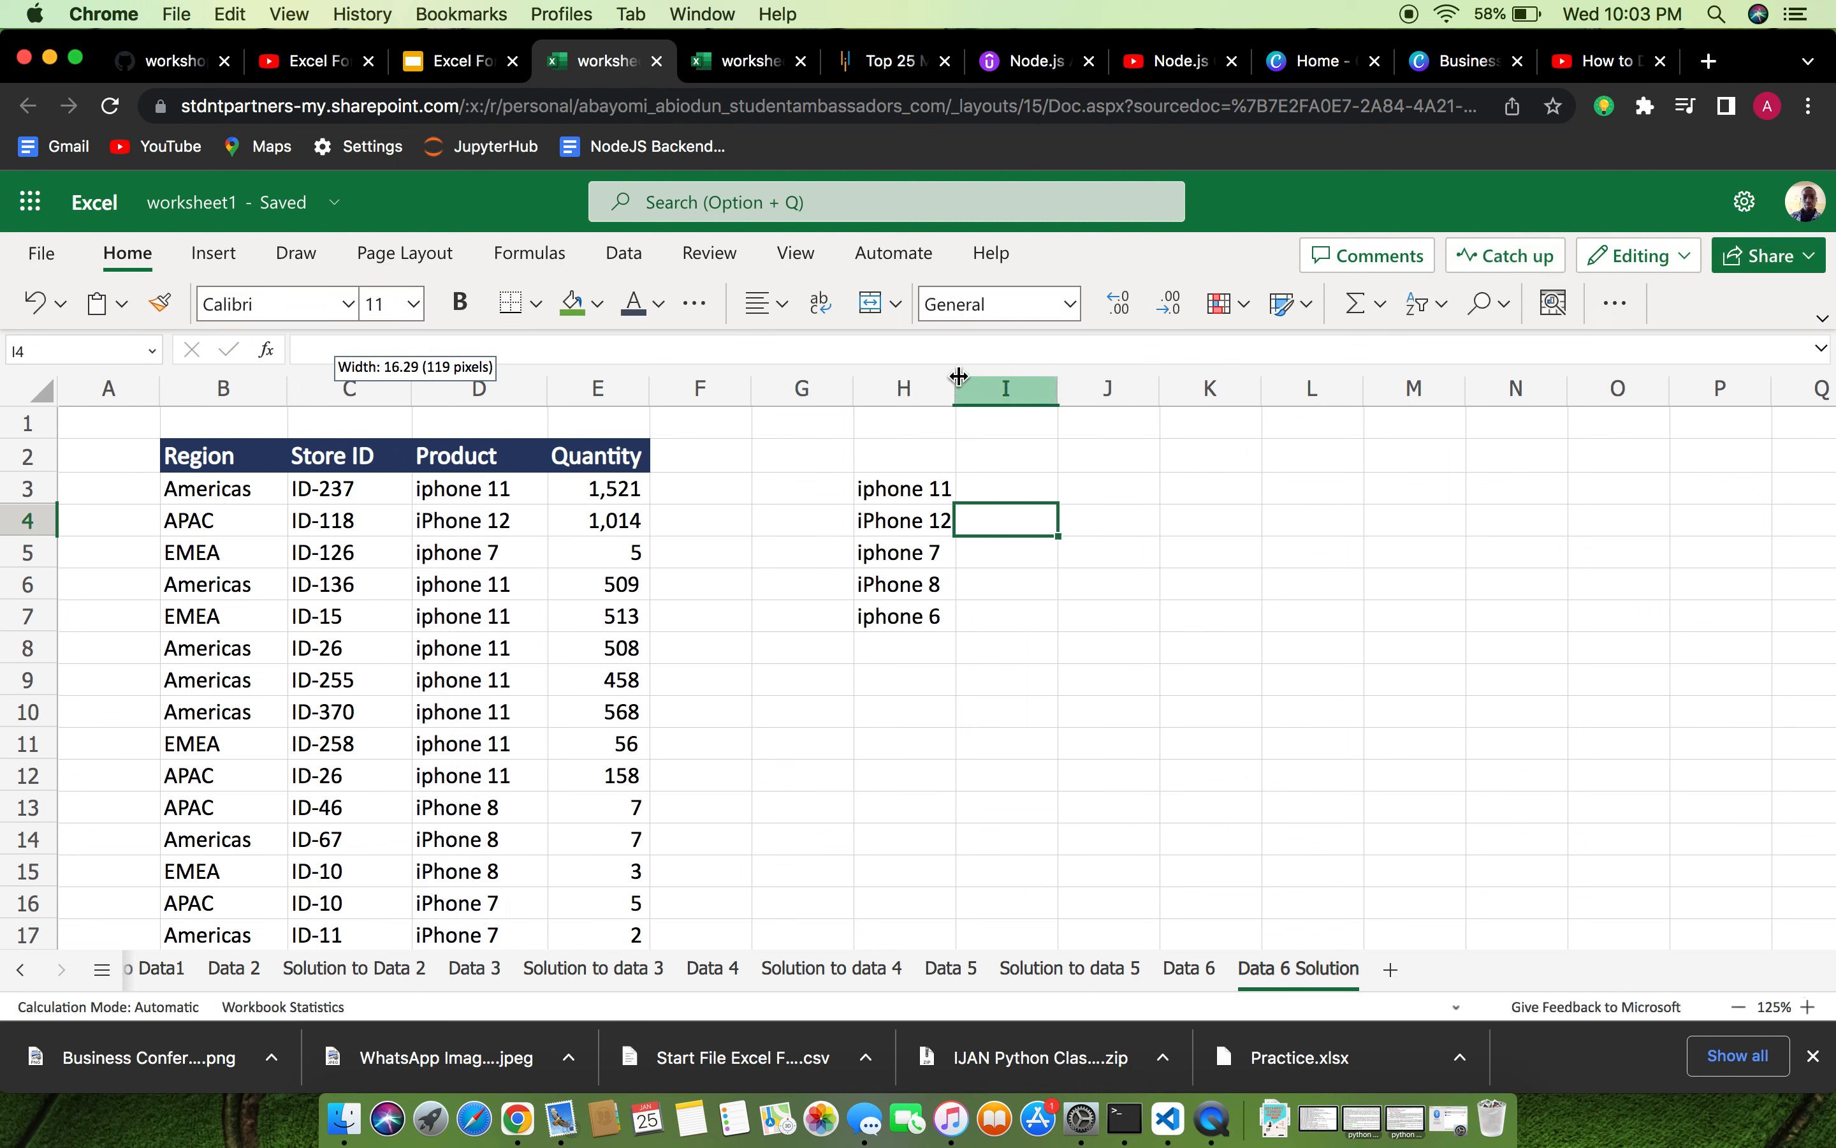
drag(958, 377, 991, 376)
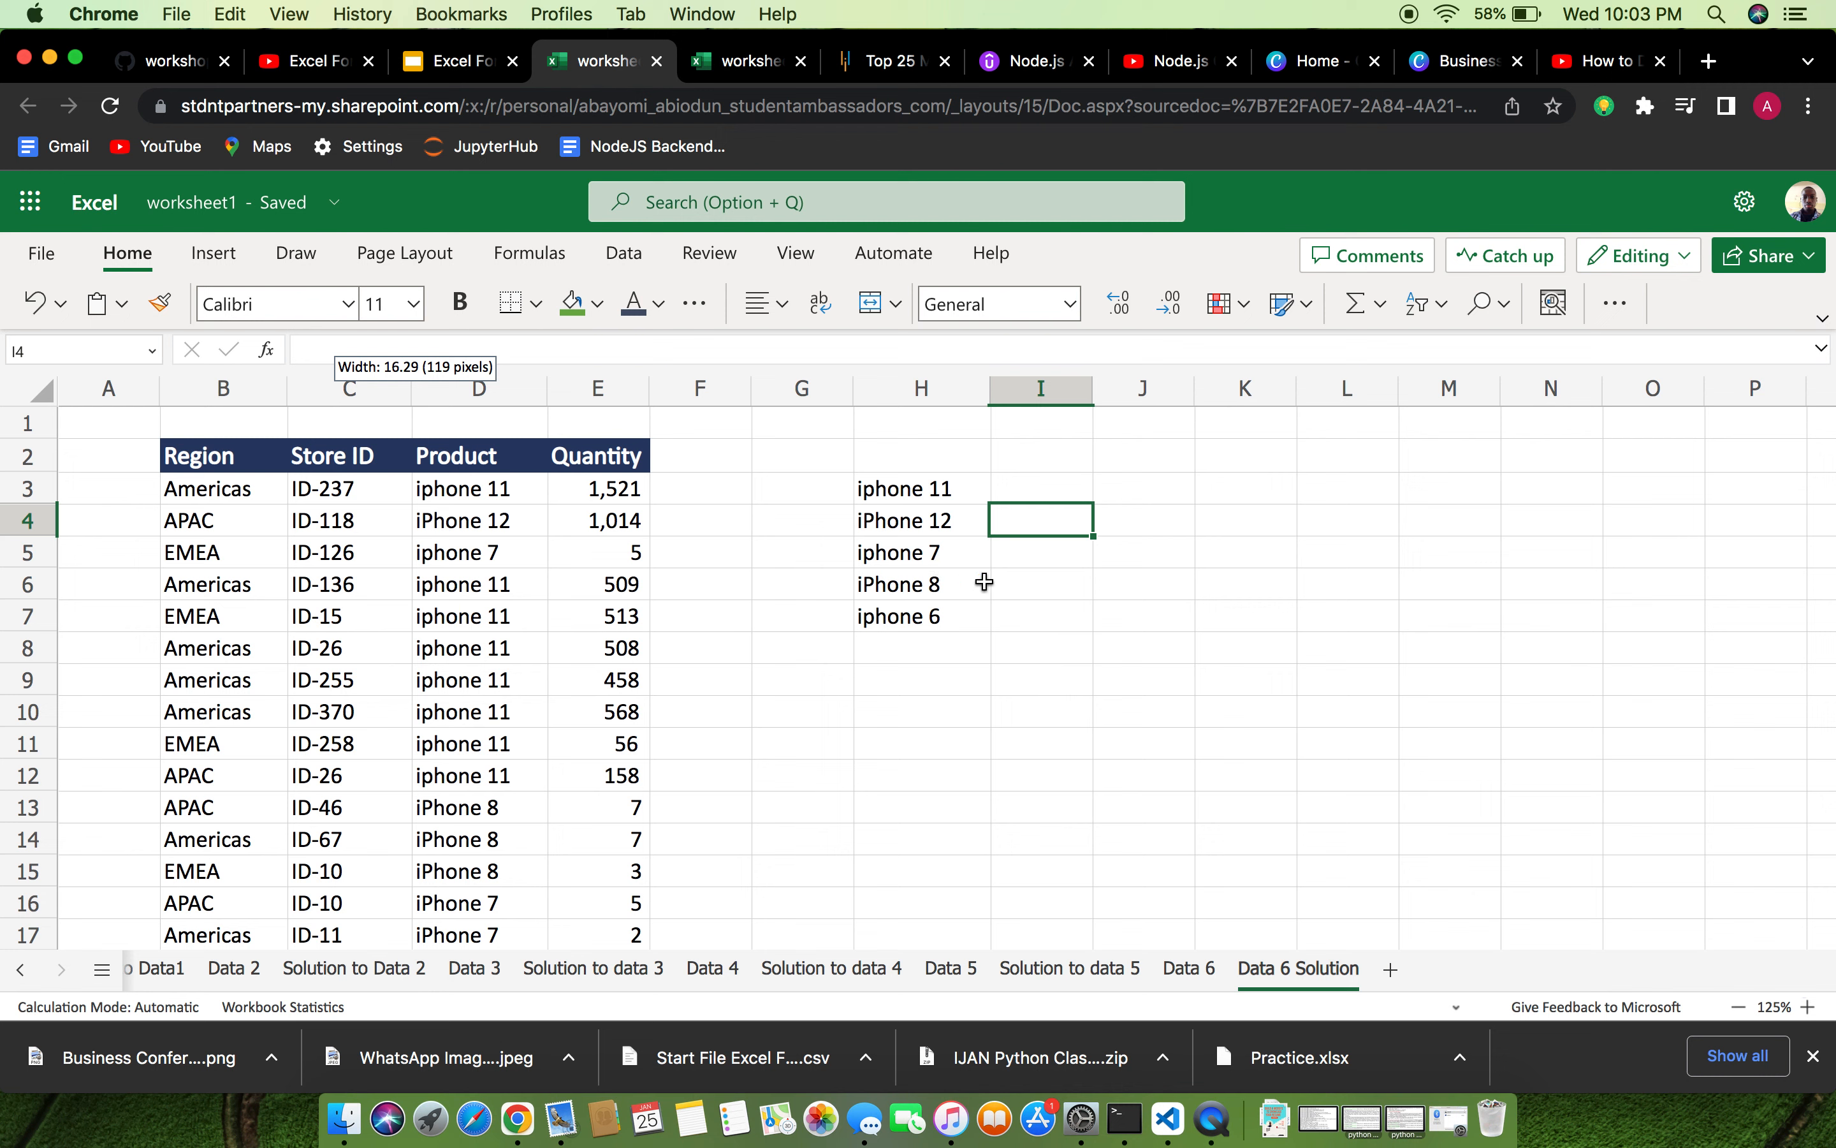
Try laying out the region names across row 3 with =TRANSPOSE(B3:B5) in cell I3.
click(1047, 484)
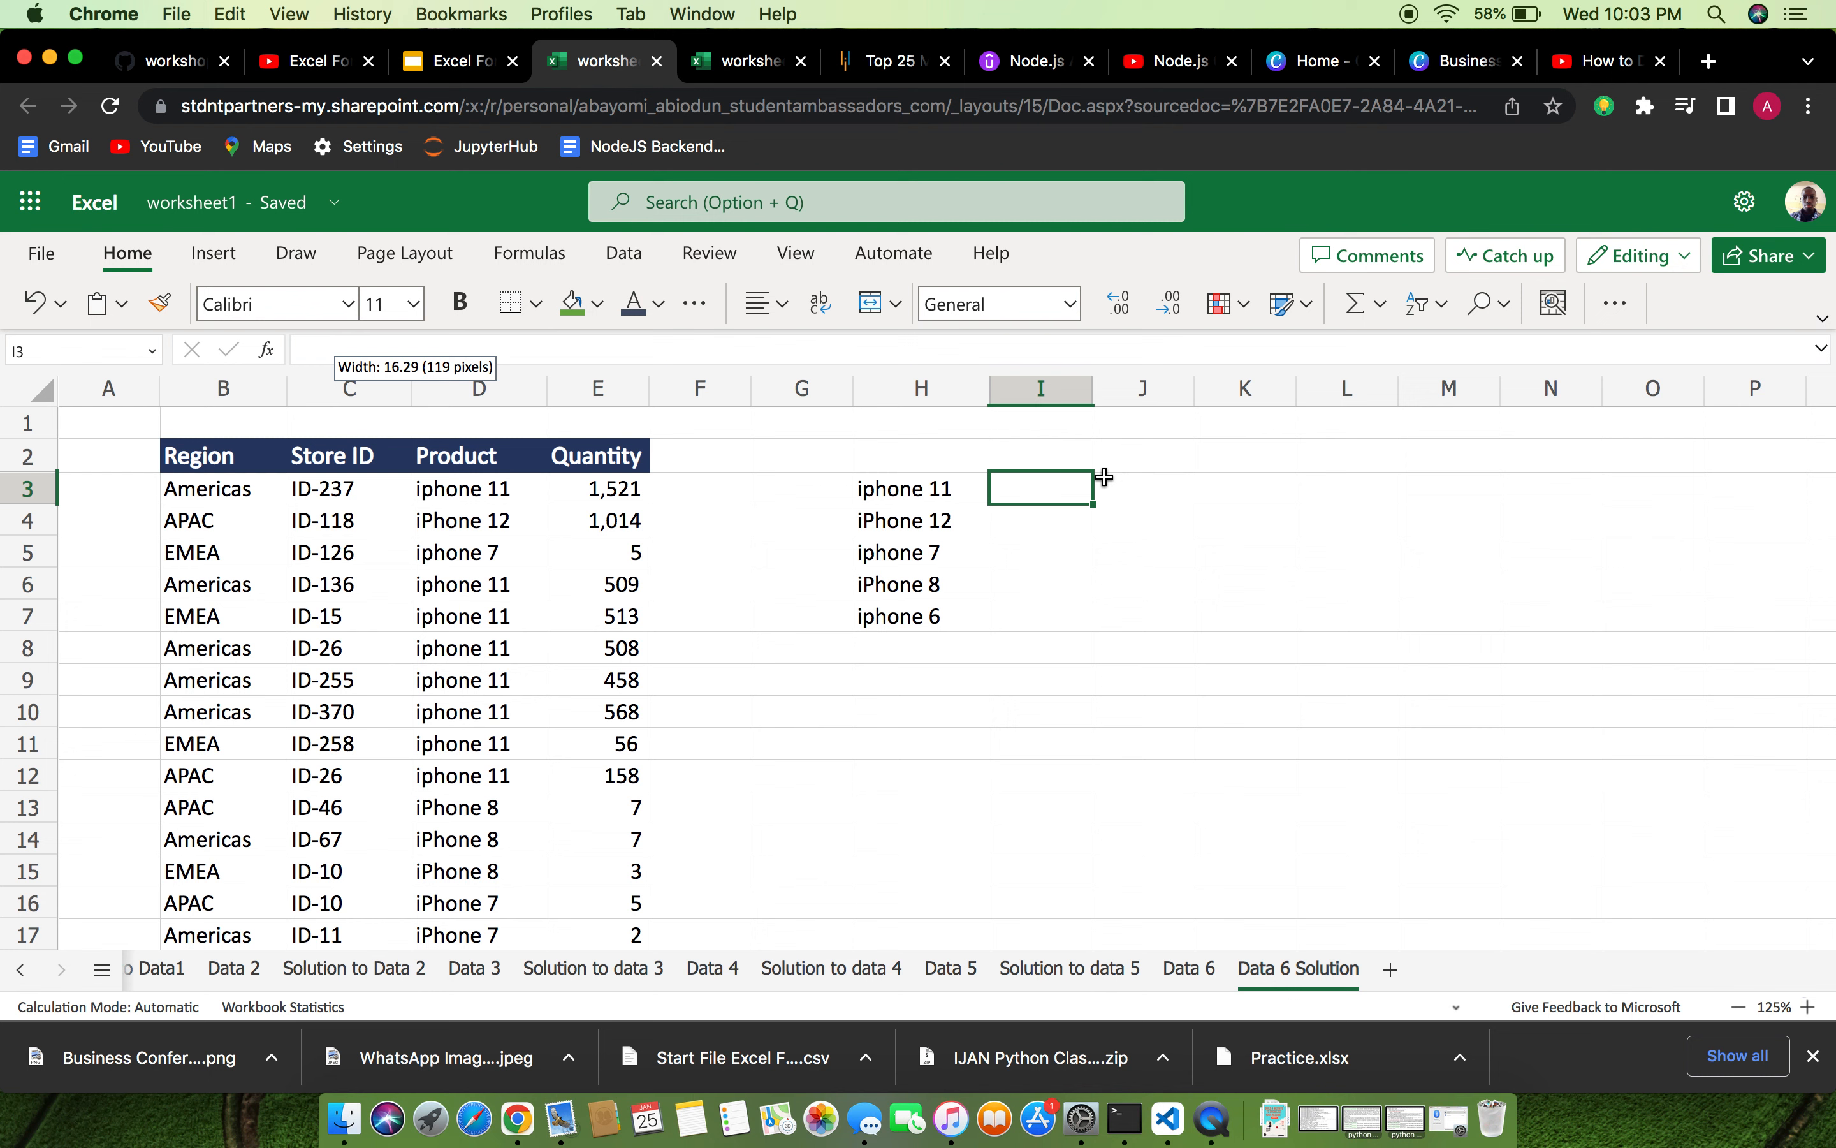
text(=)
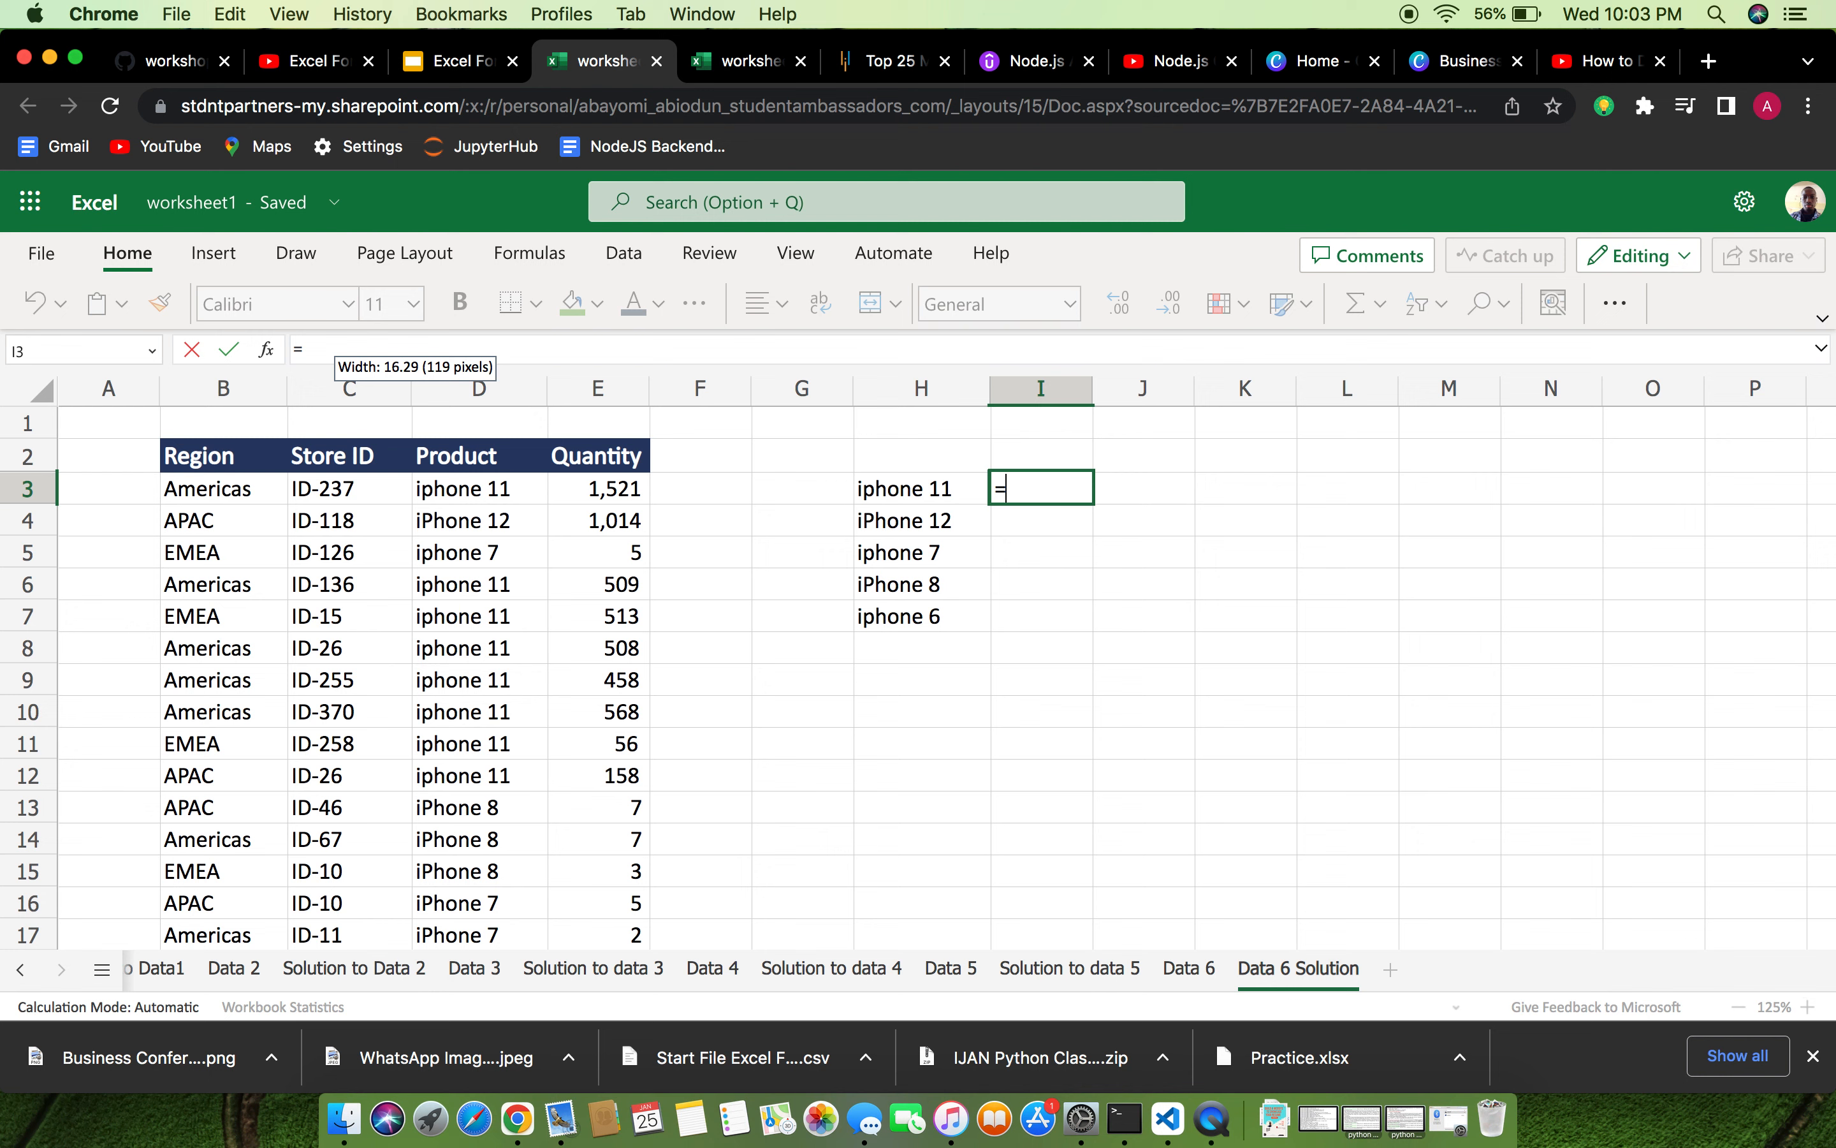
text(TRANS)
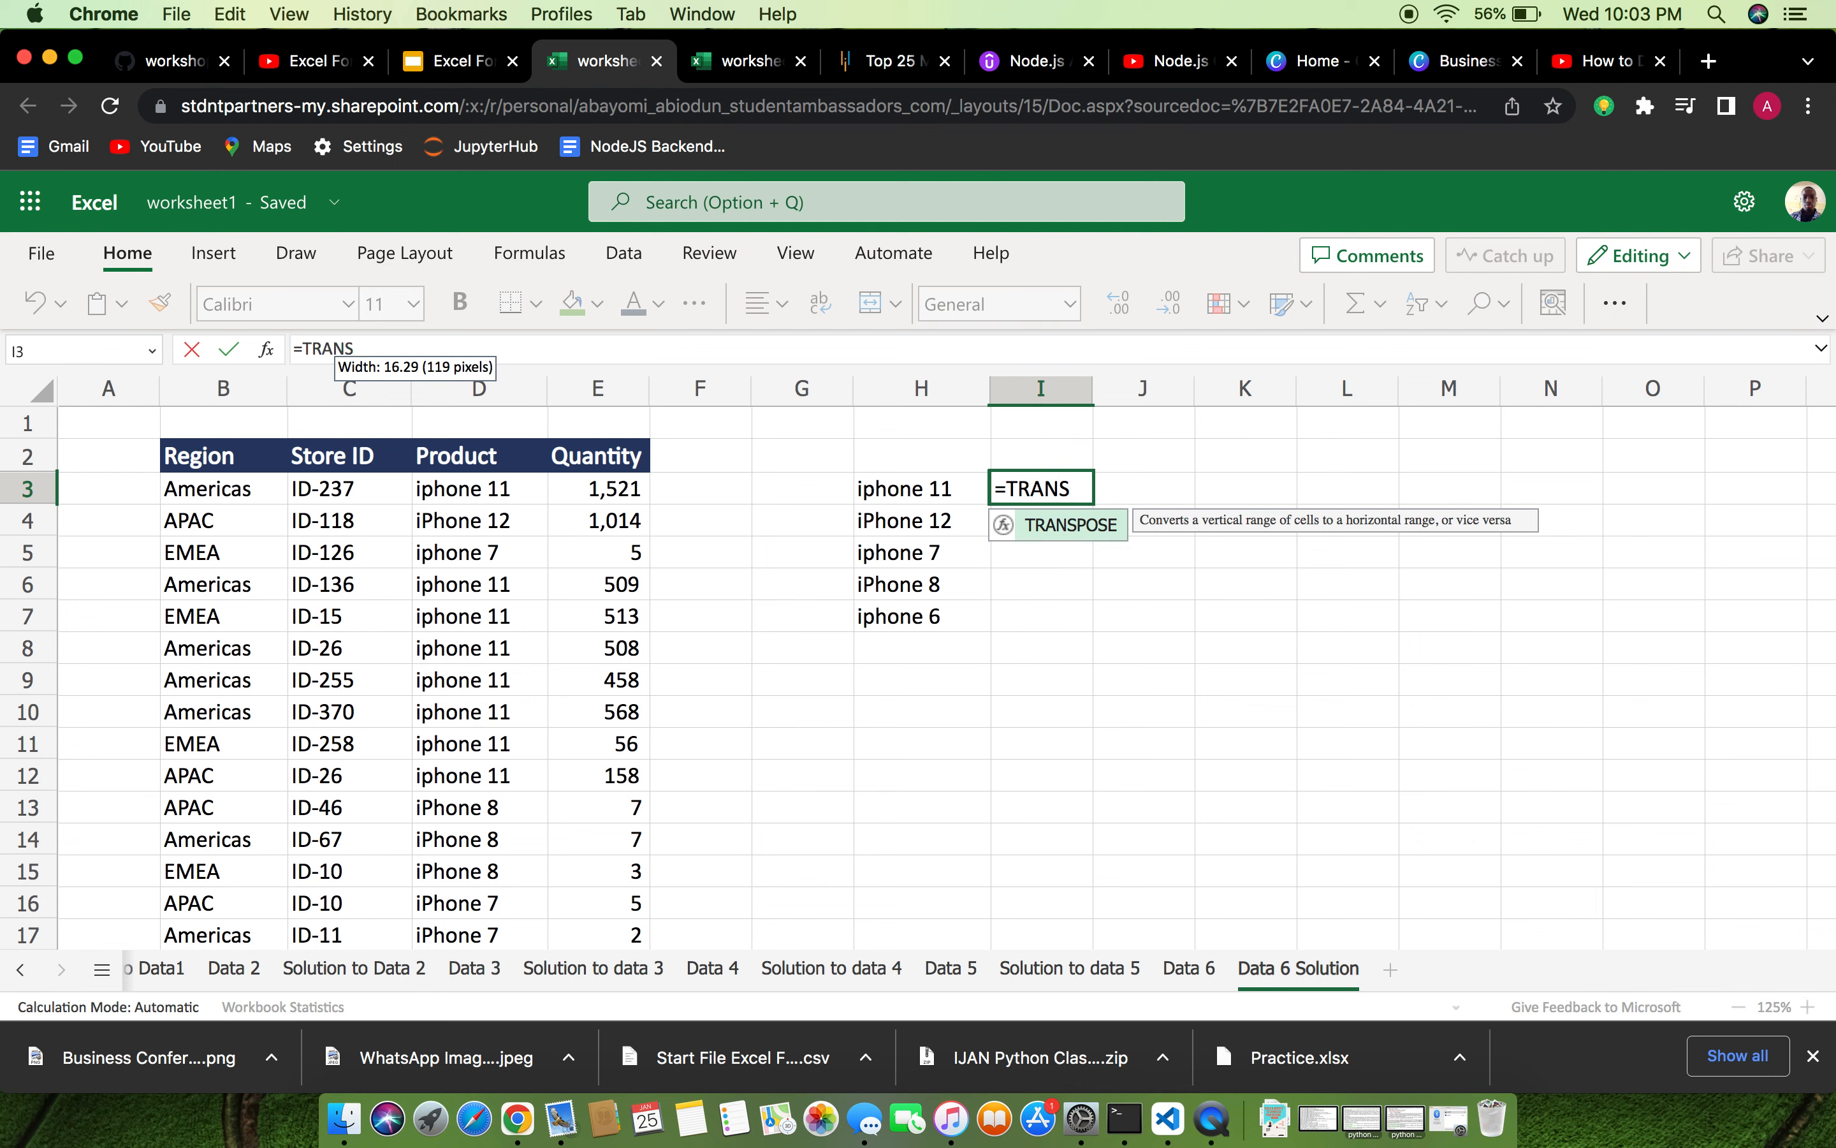
text(POSE)
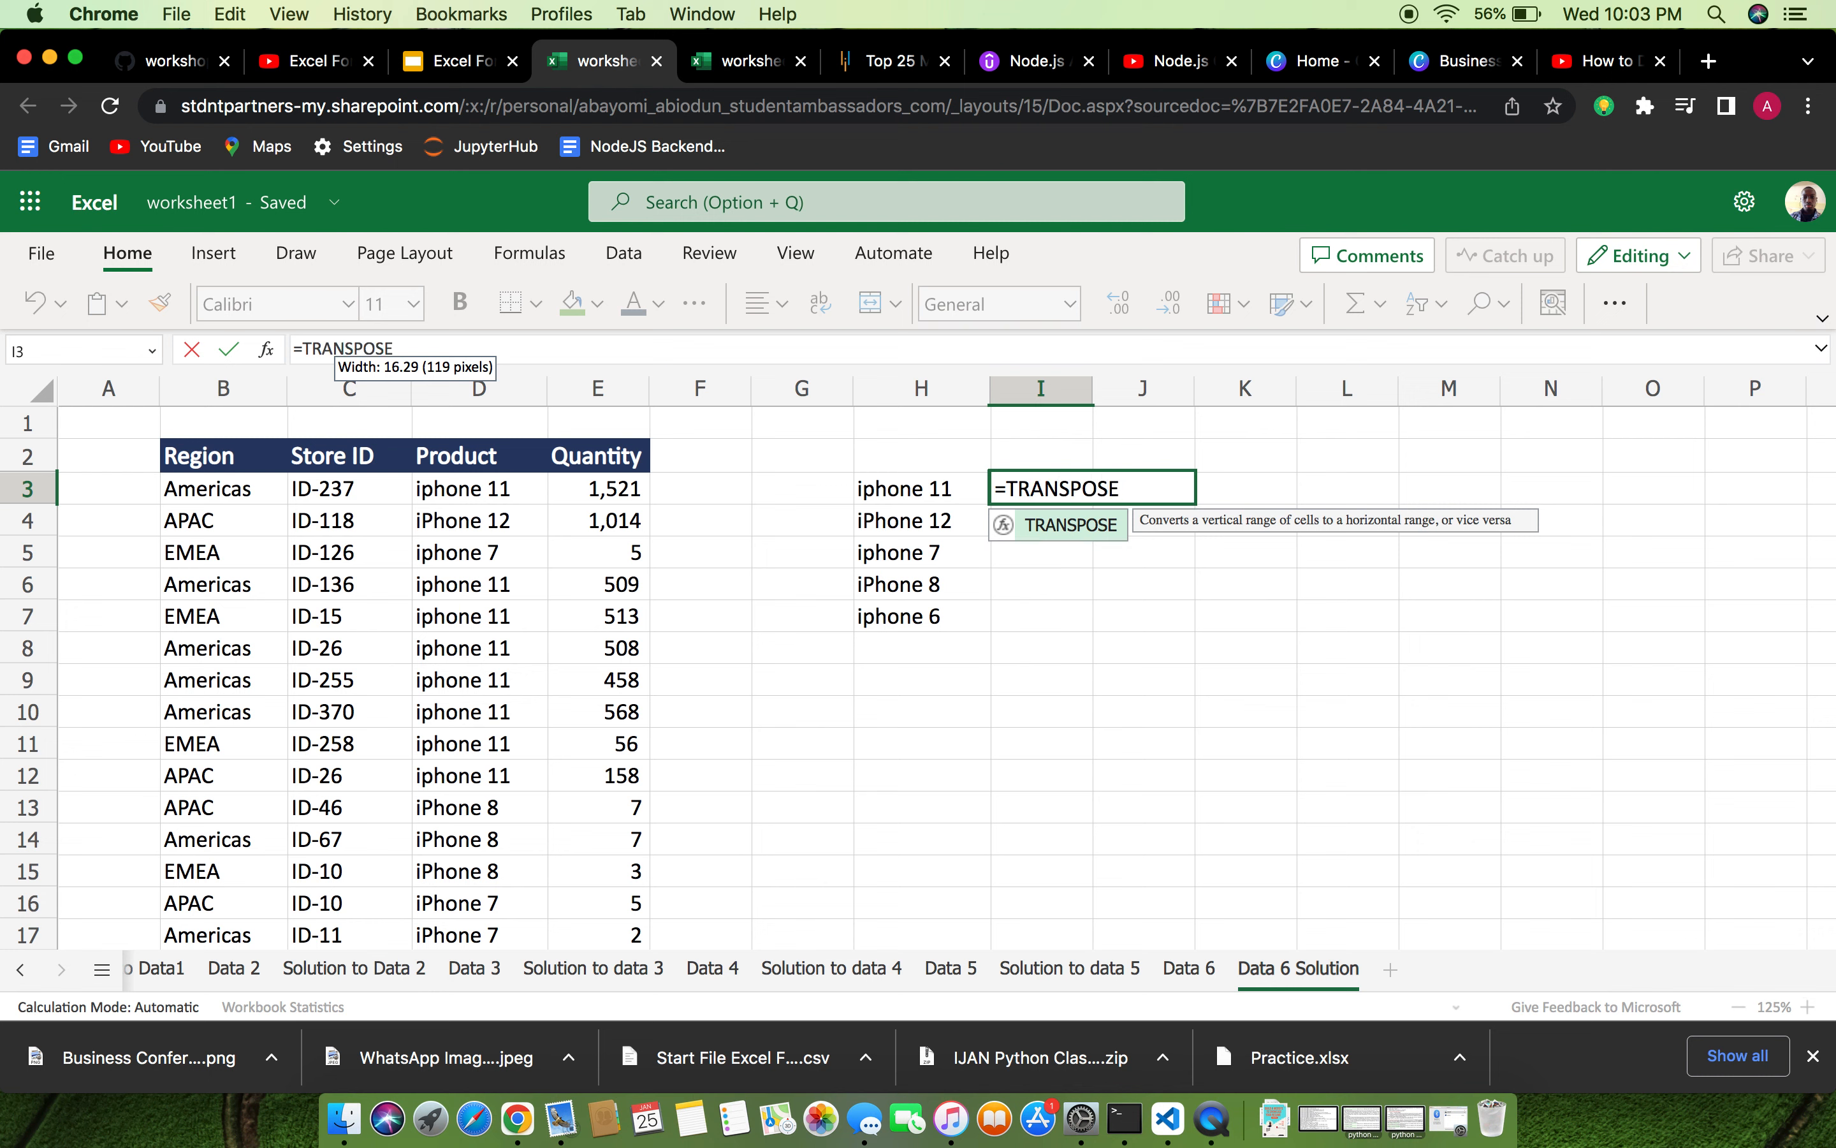
text((B)
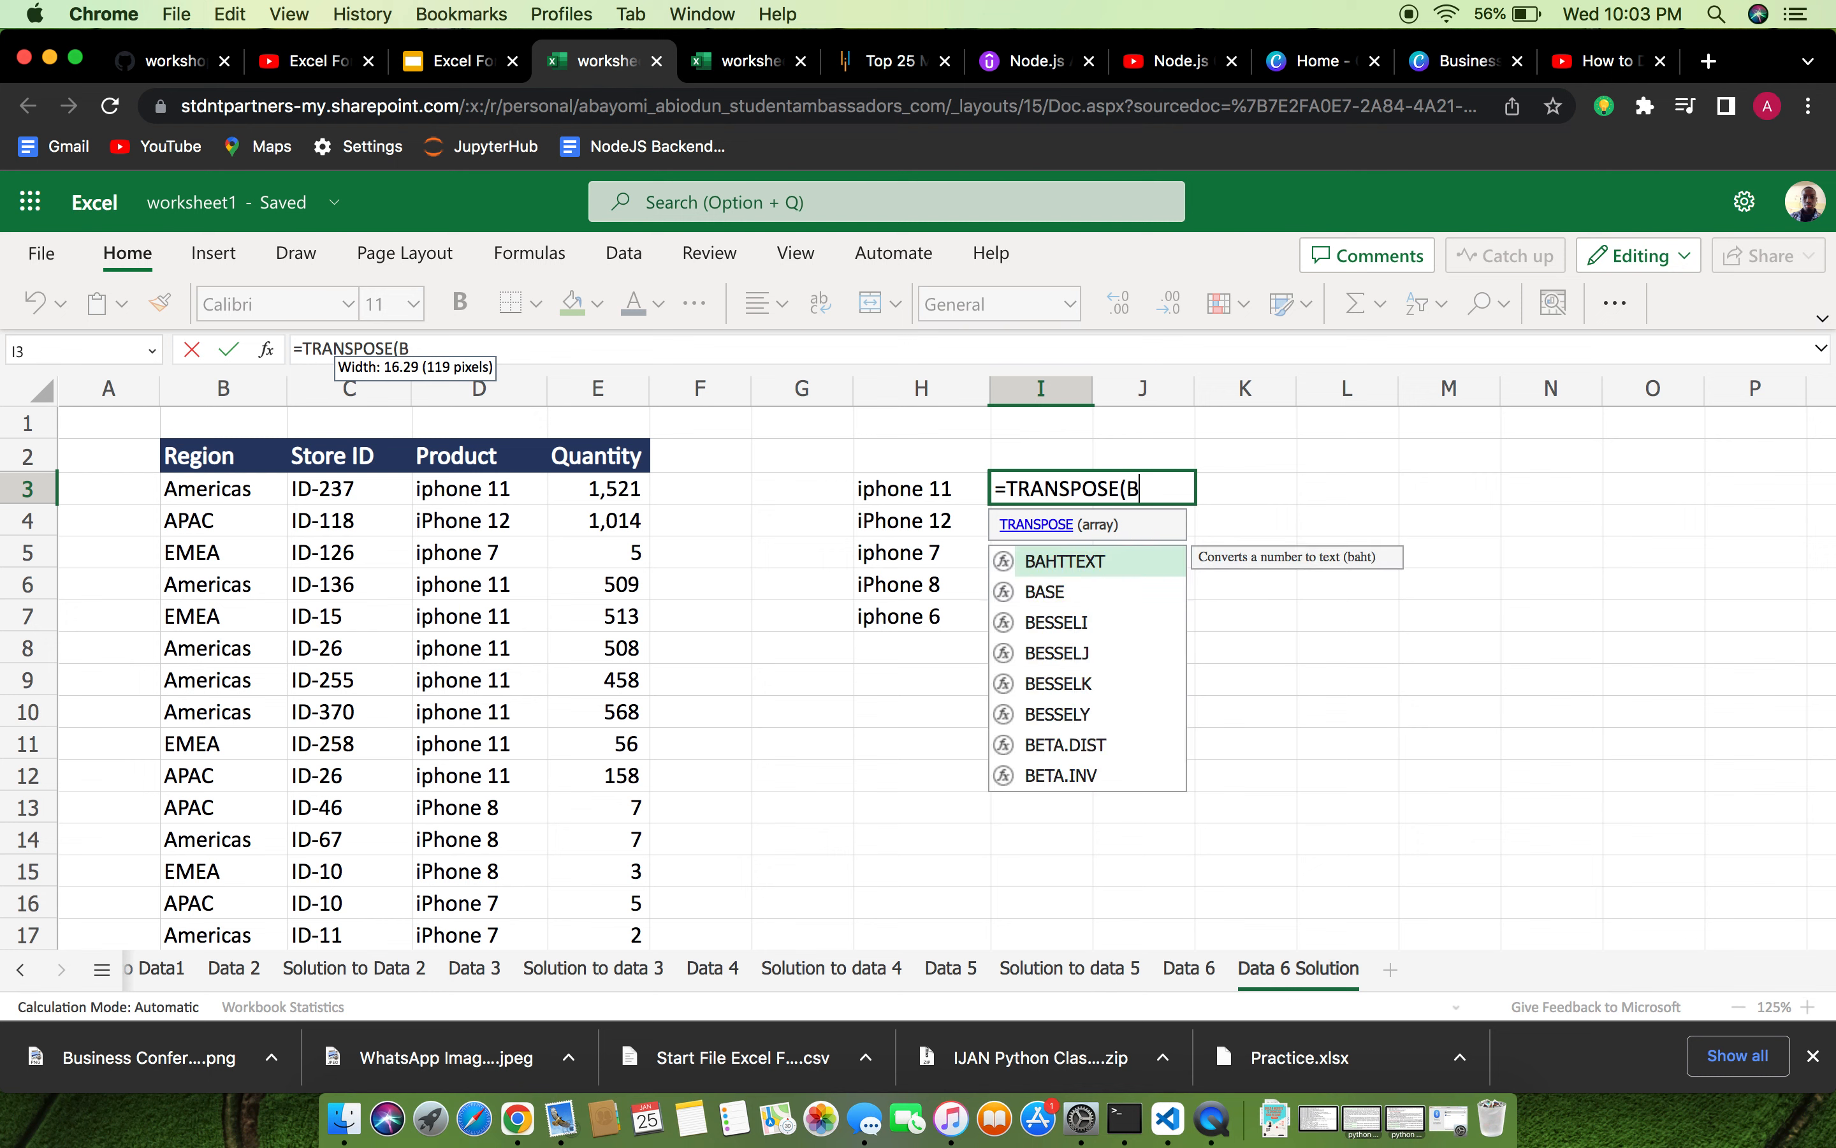
text(3)
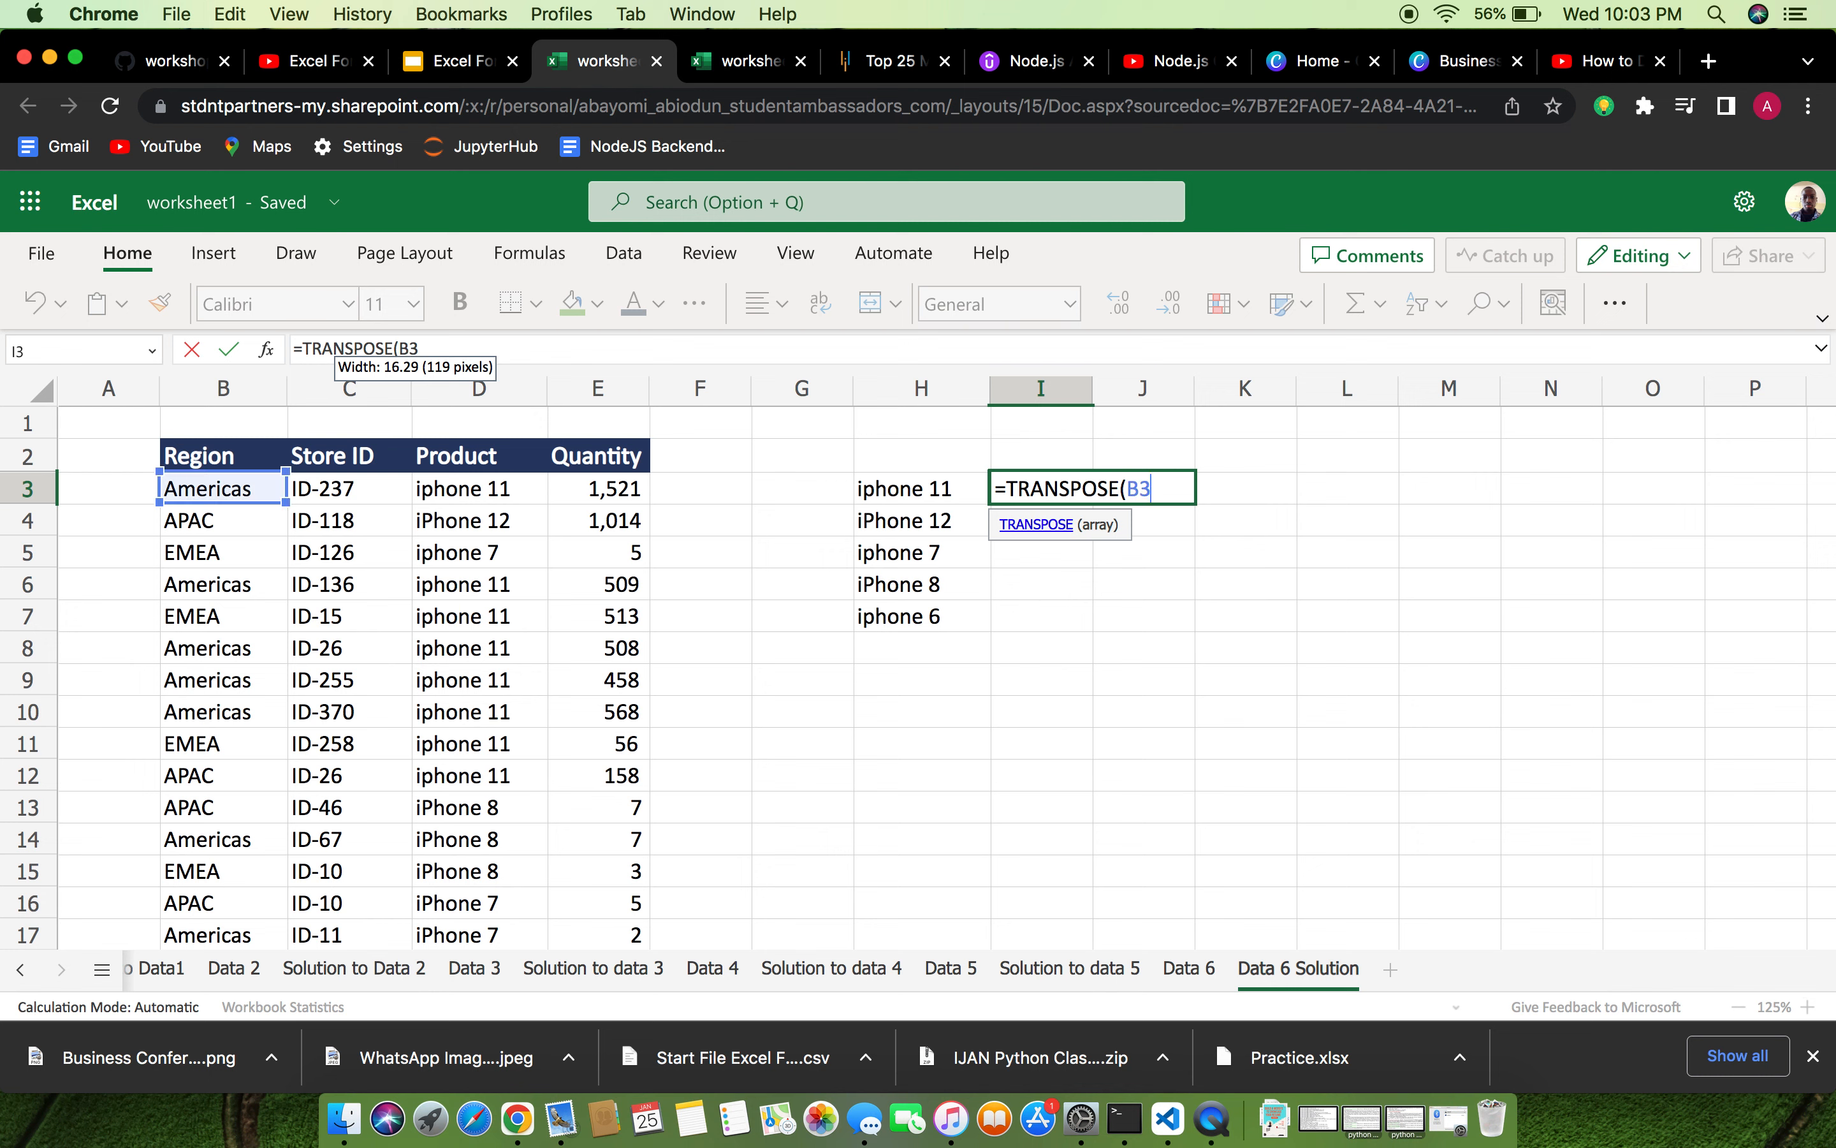
text(:B5))
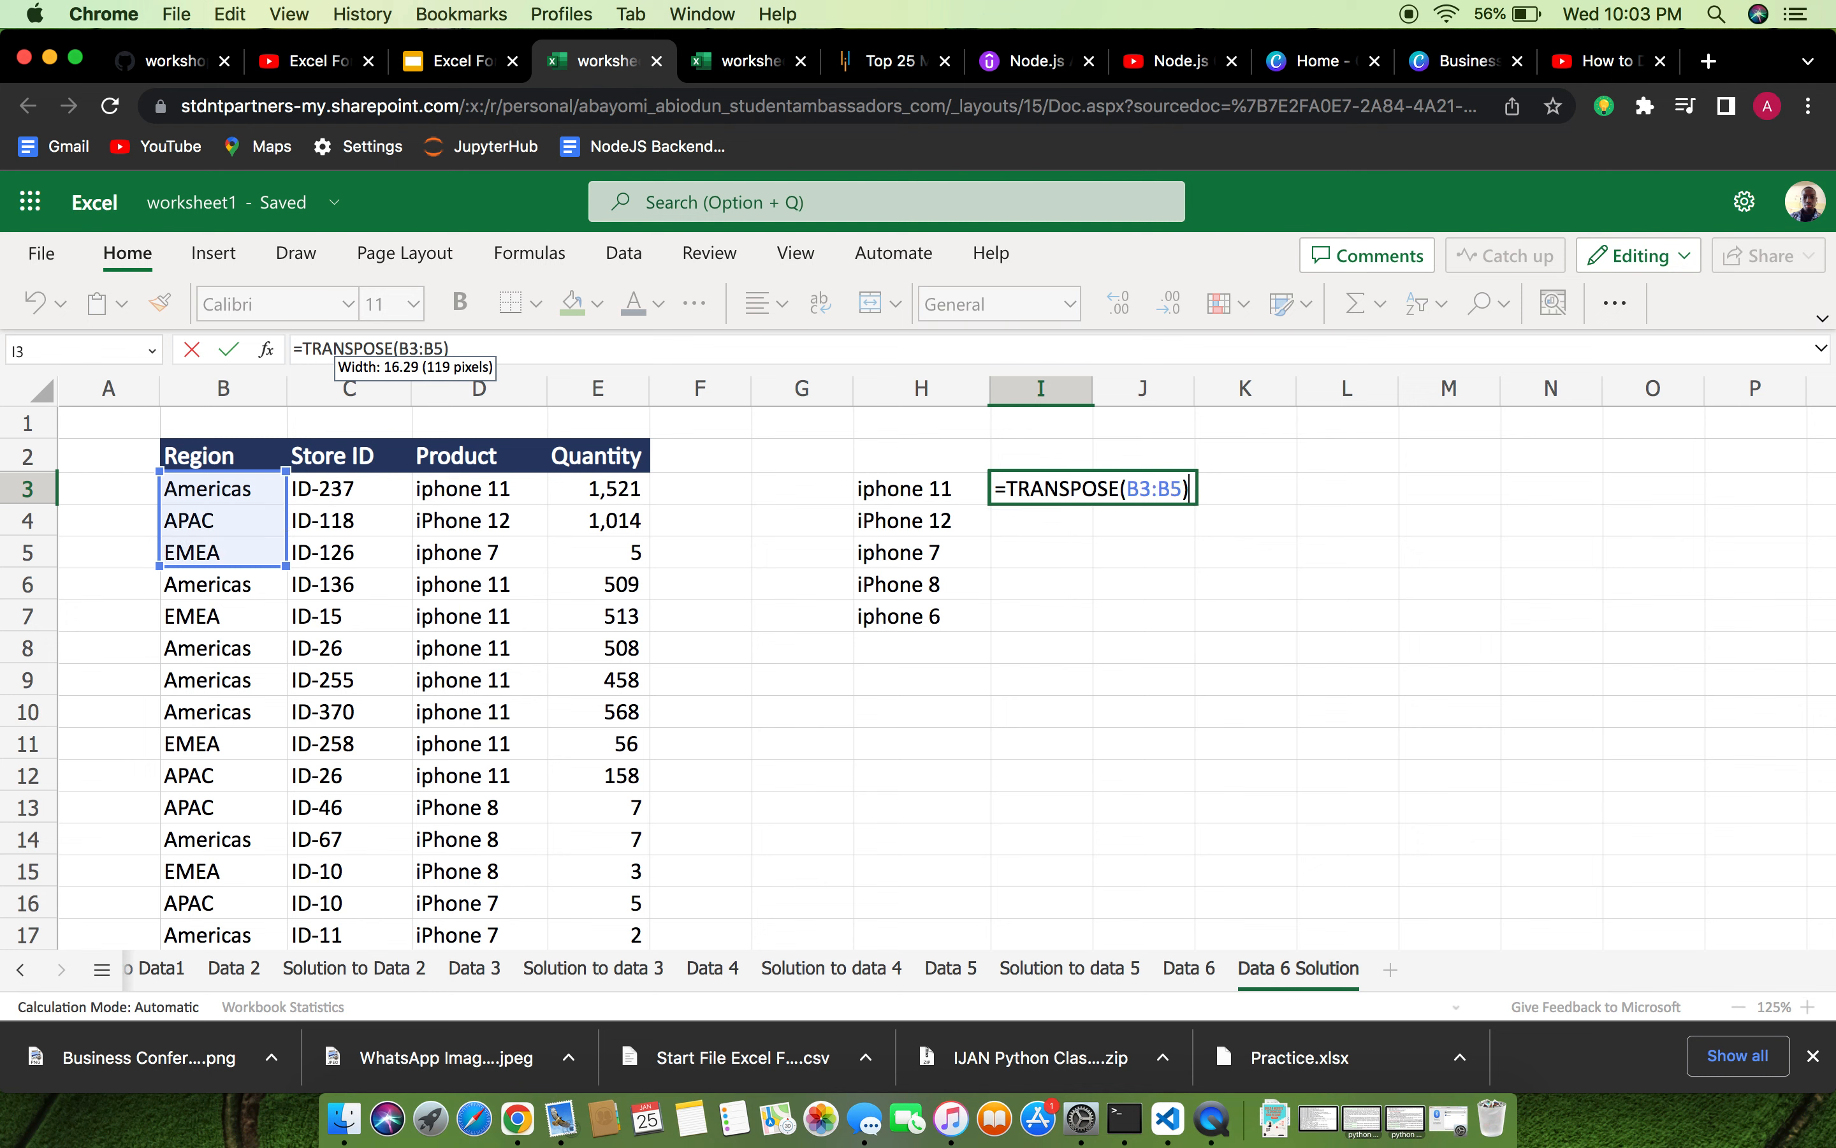
key(Return)
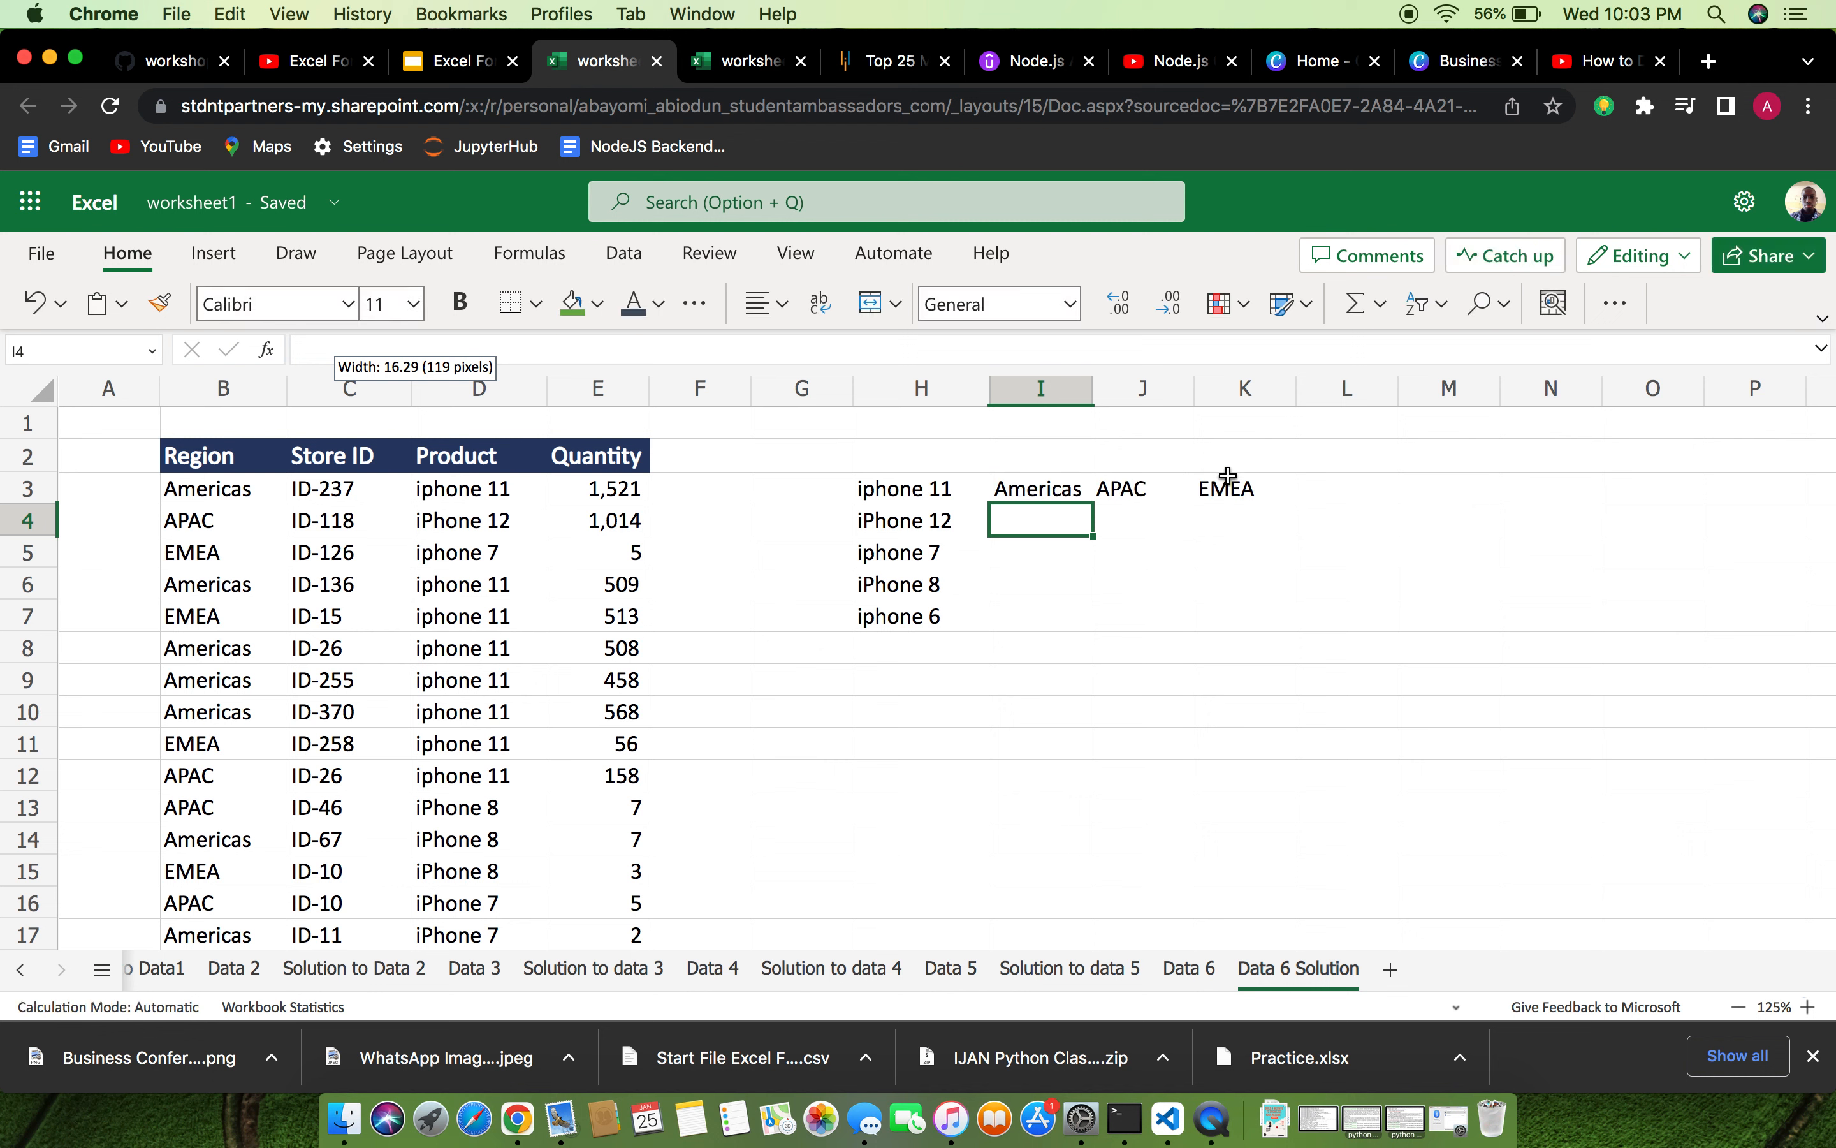
click(1159, 514)
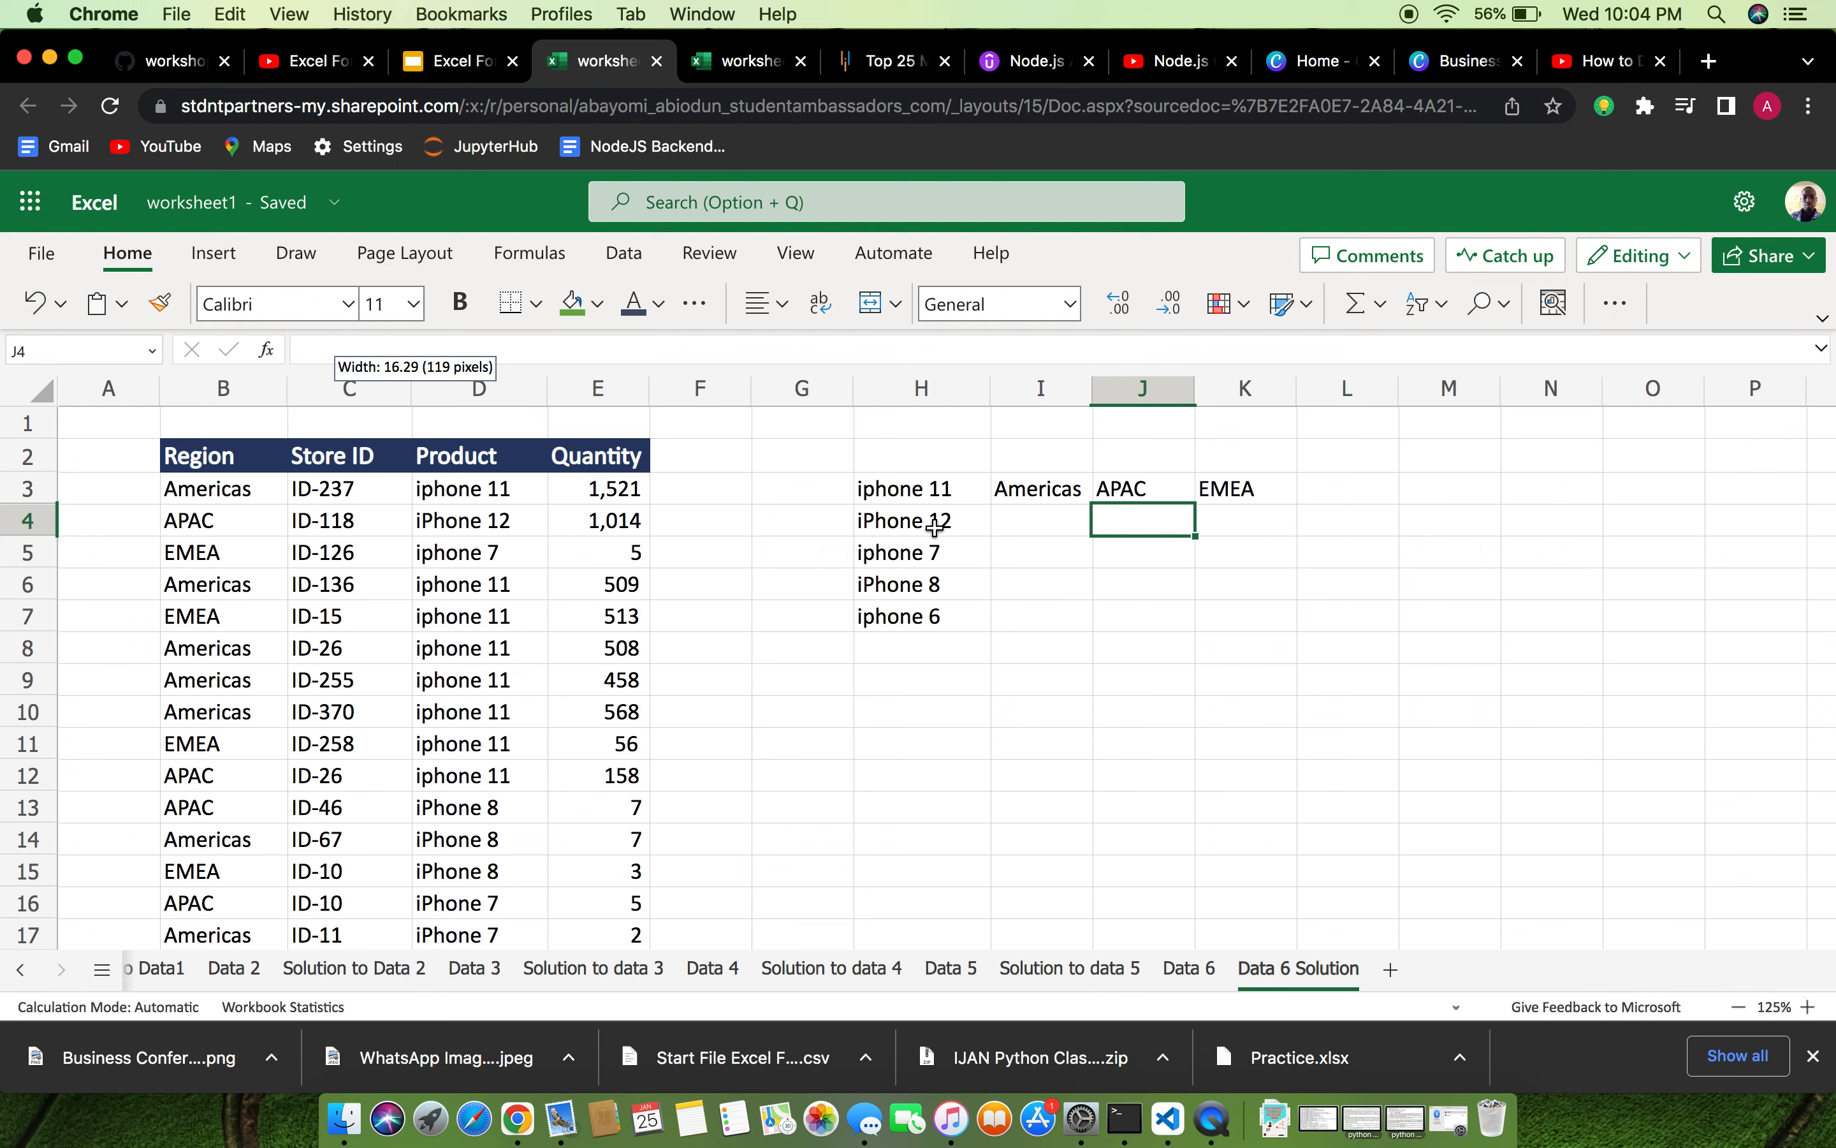
Clear the TRANSPOSE formula from cell I3.
click(1062, 490)
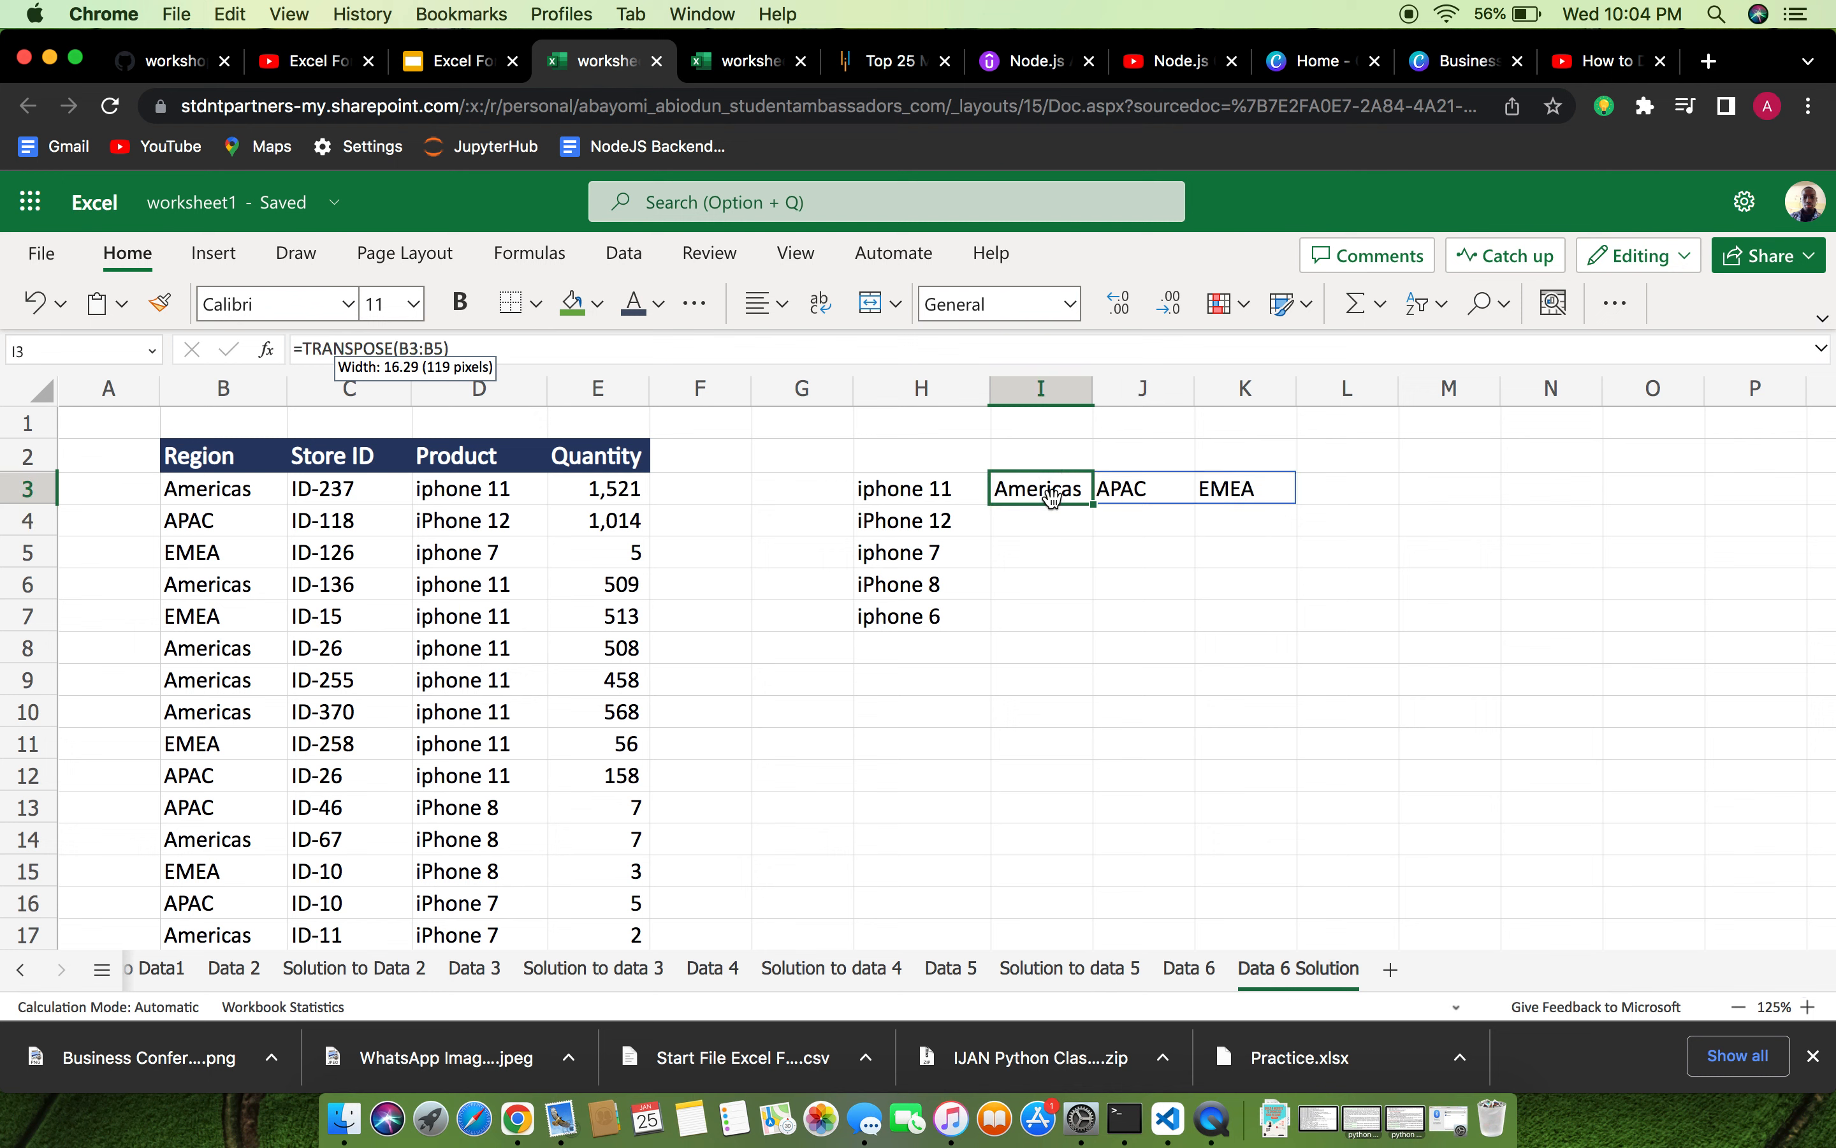
double_click(1053, 498)
key(BackSpace)
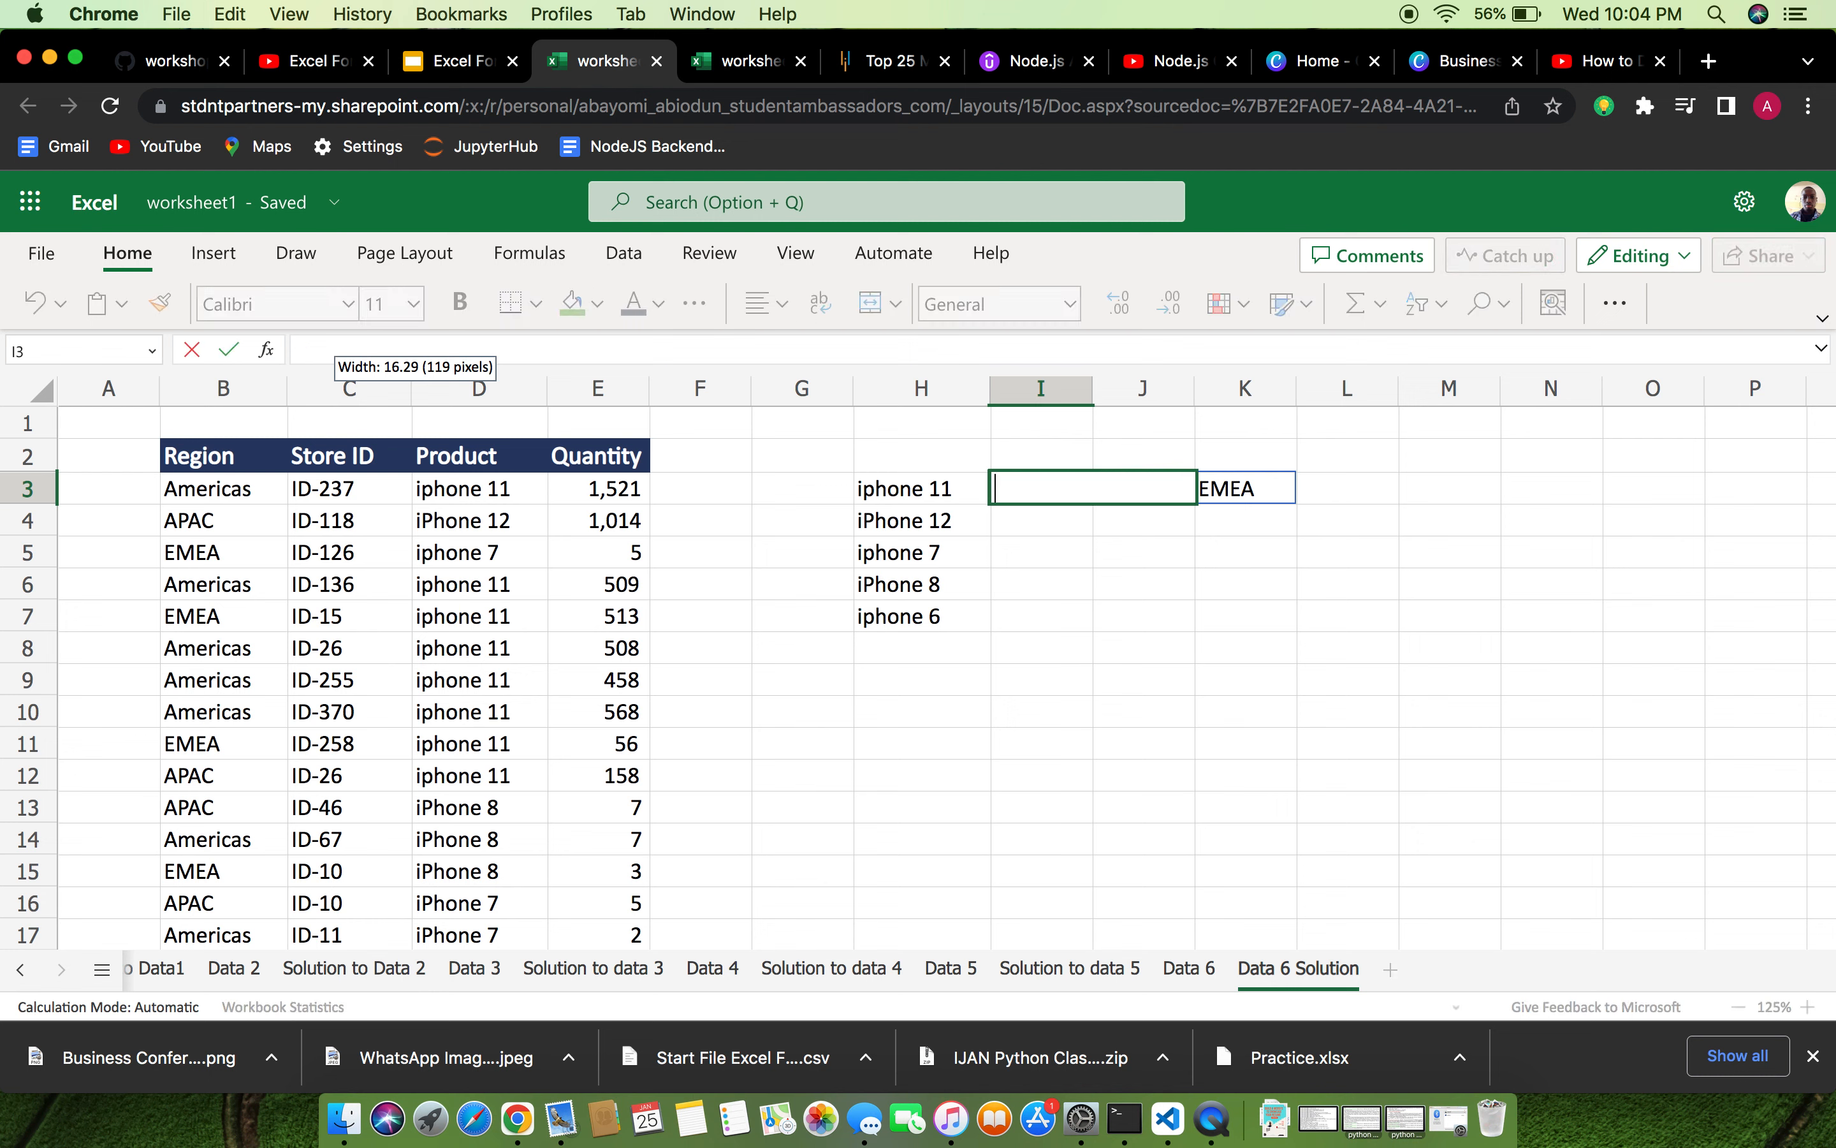
Enter =TRANSPOSE(B3:B5) in cell I2 to place the region names as column headings above the unique product list.
click(1055, 447)
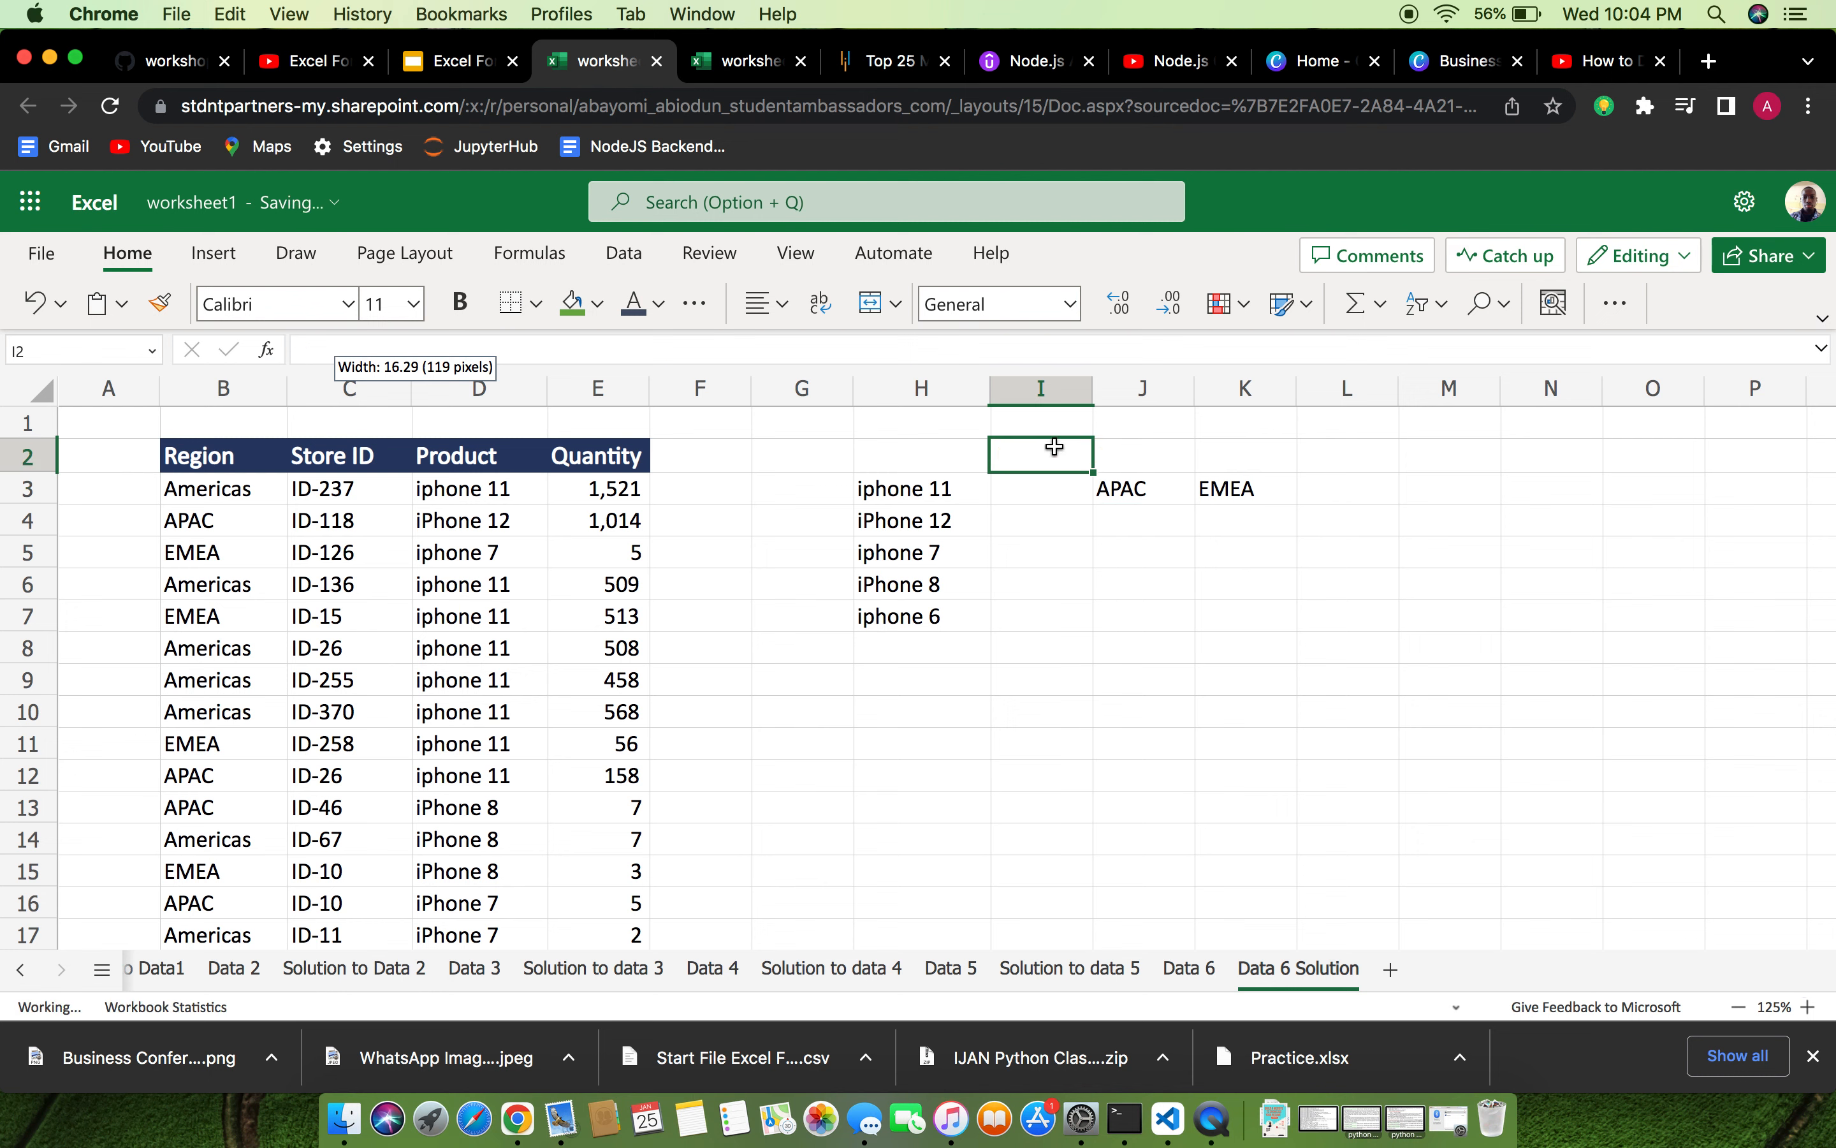
text(=)
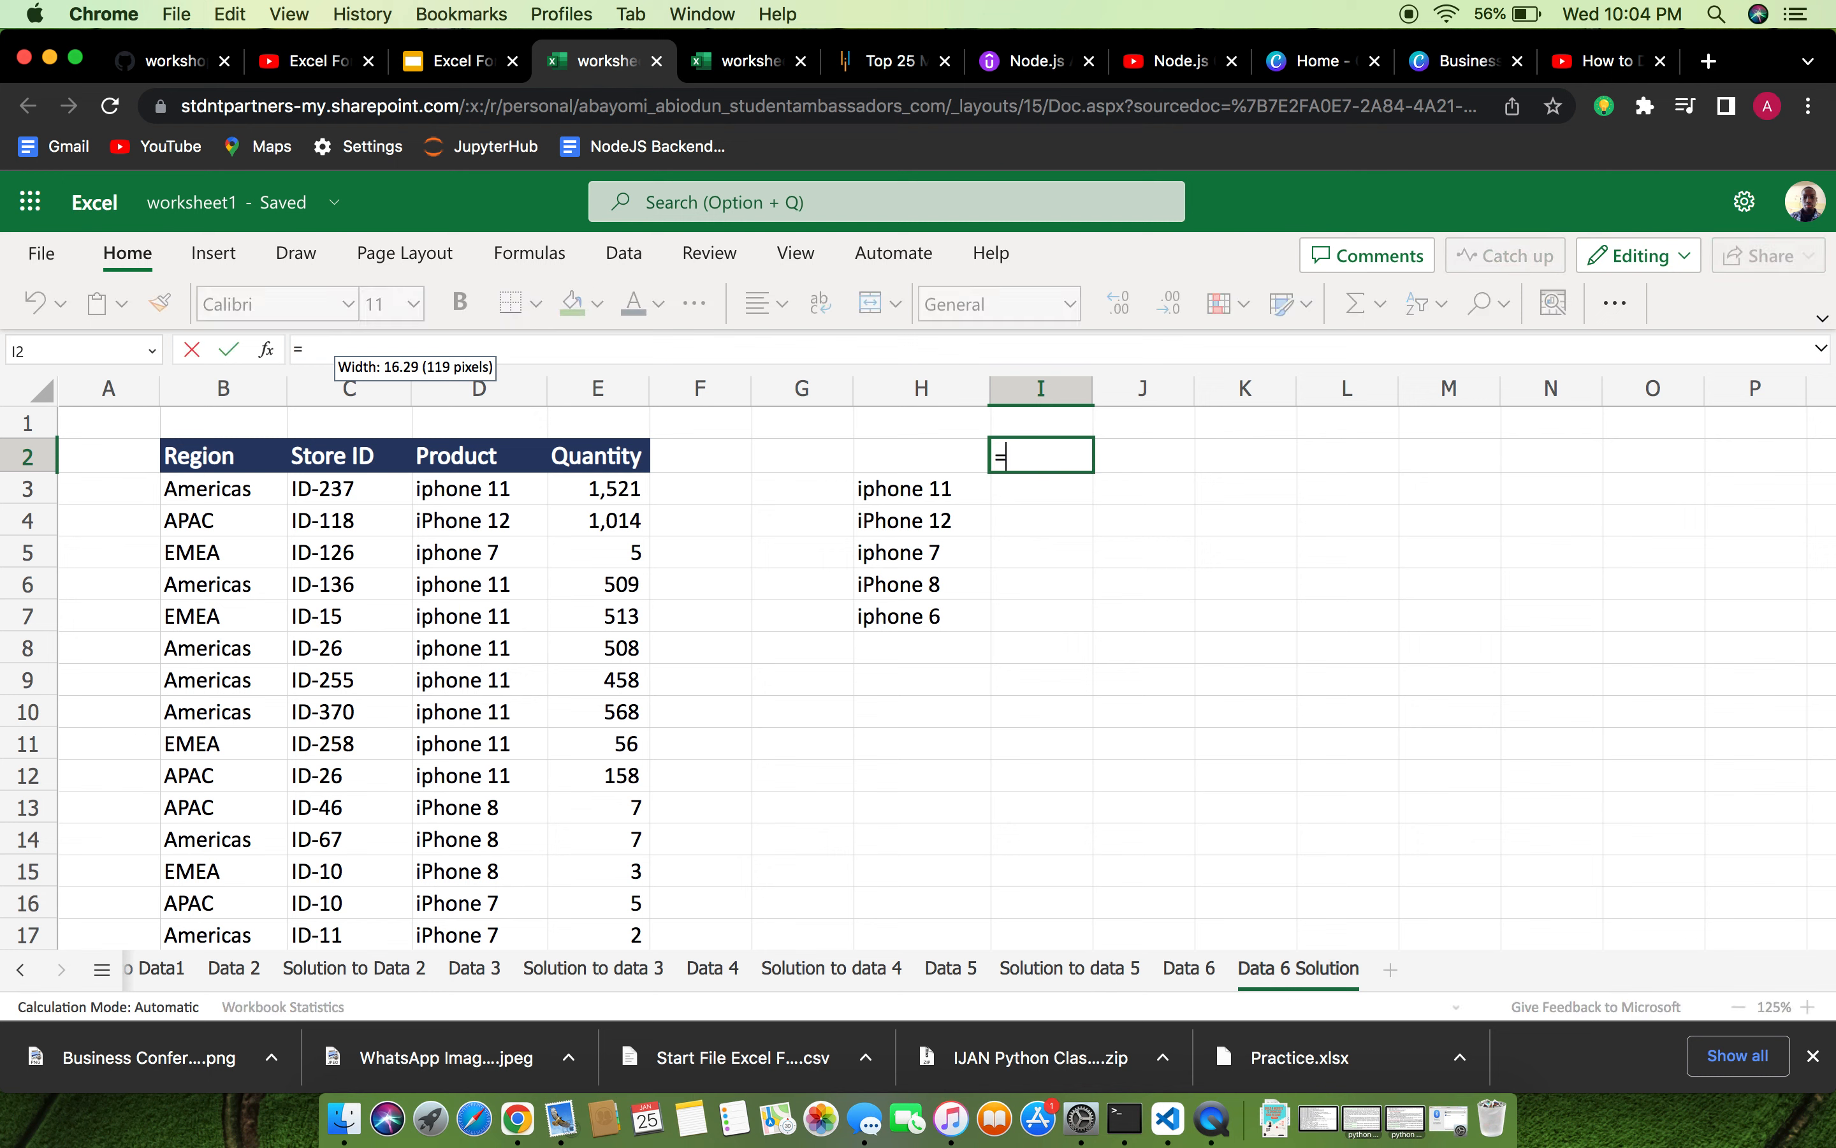
text(T)
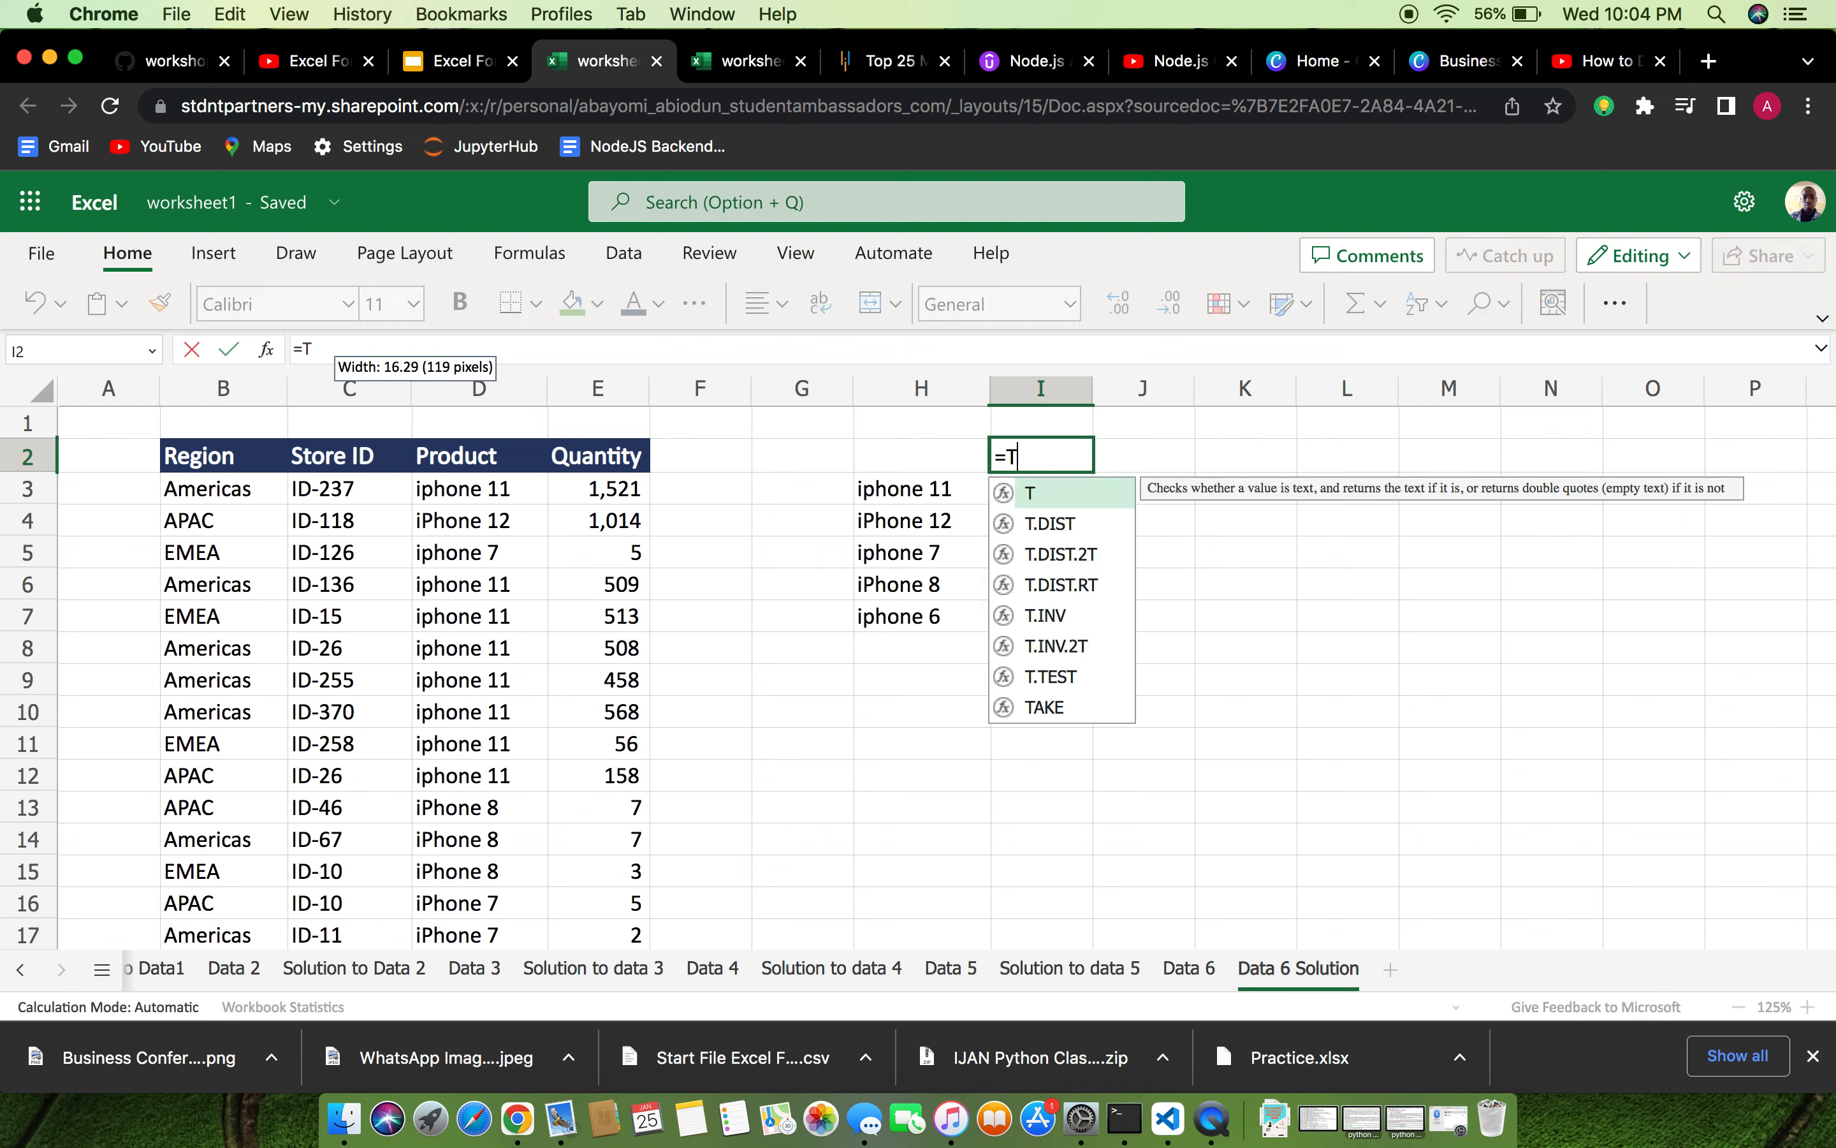
text(RANSPO)
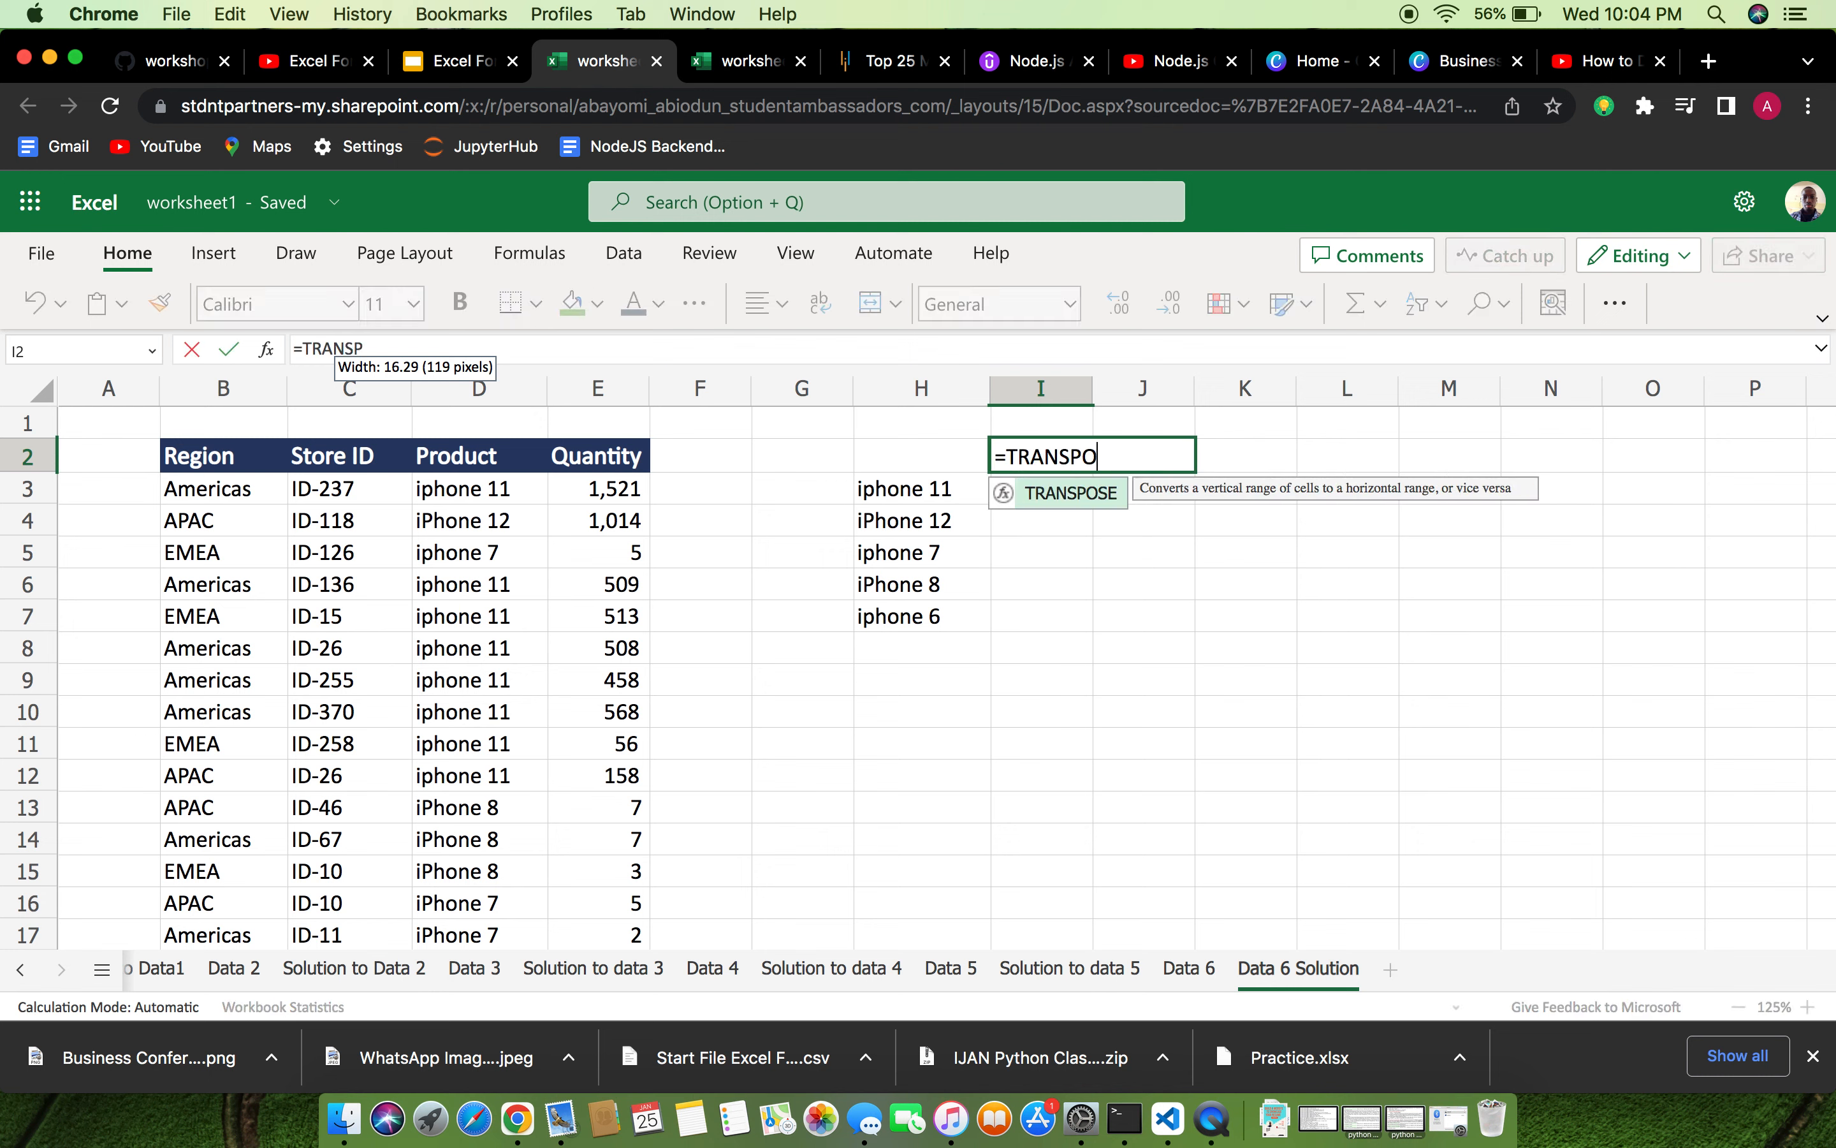
text(SE9)
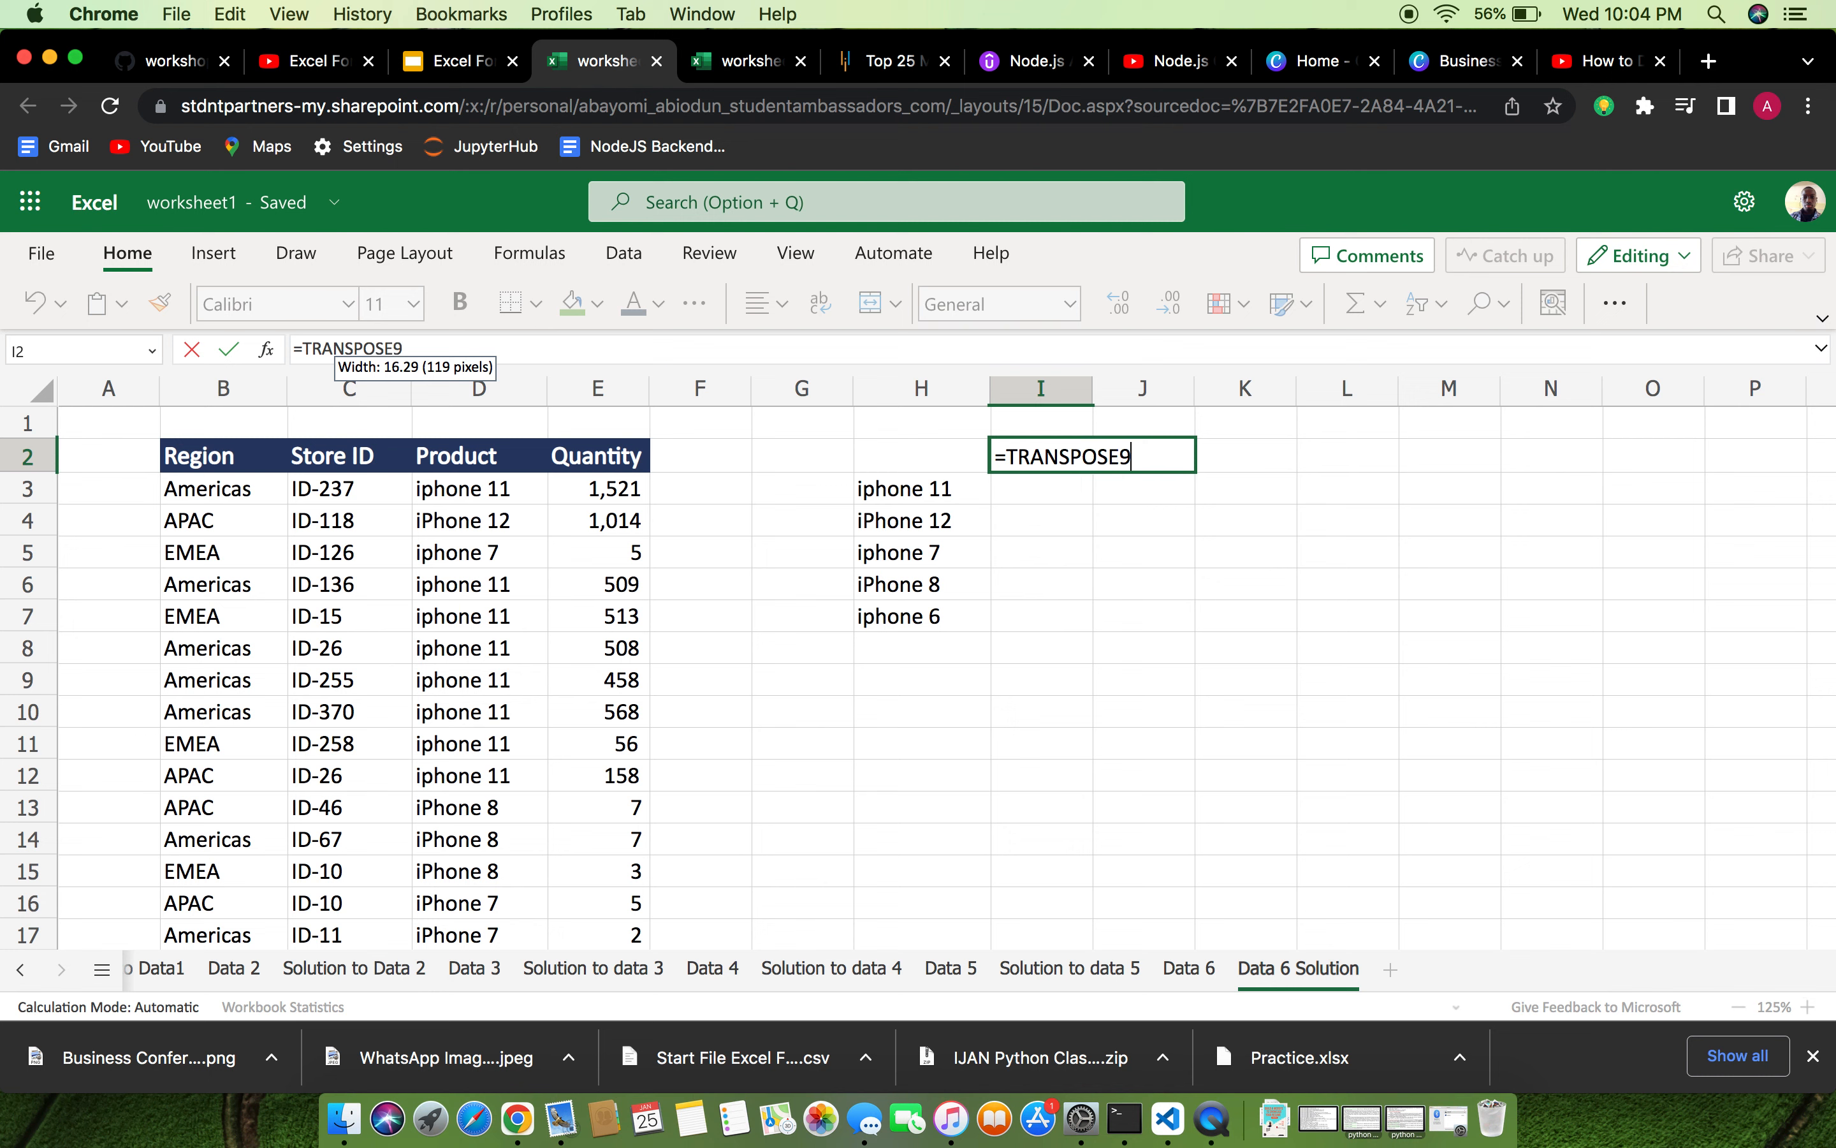
key(BackSpace)
text(9)
key(BackSpace)
text(()
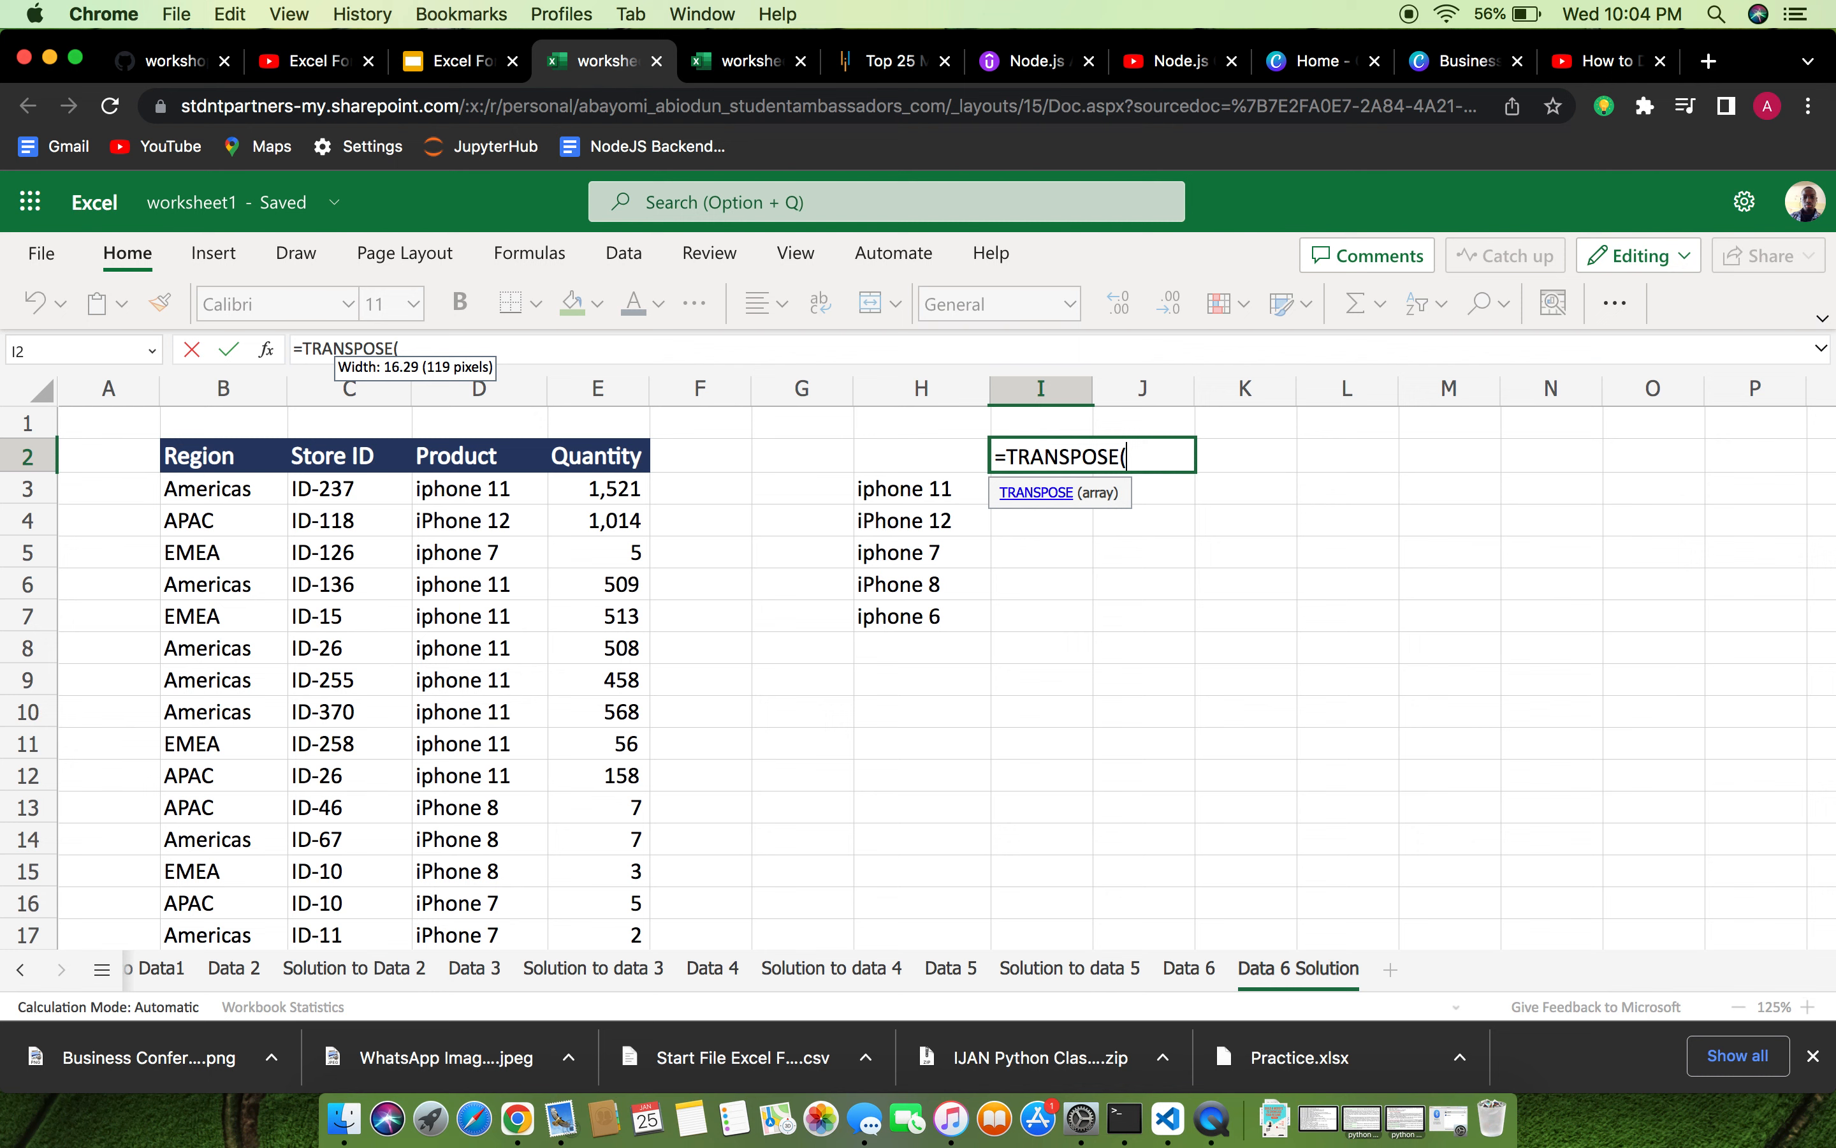
text(B)
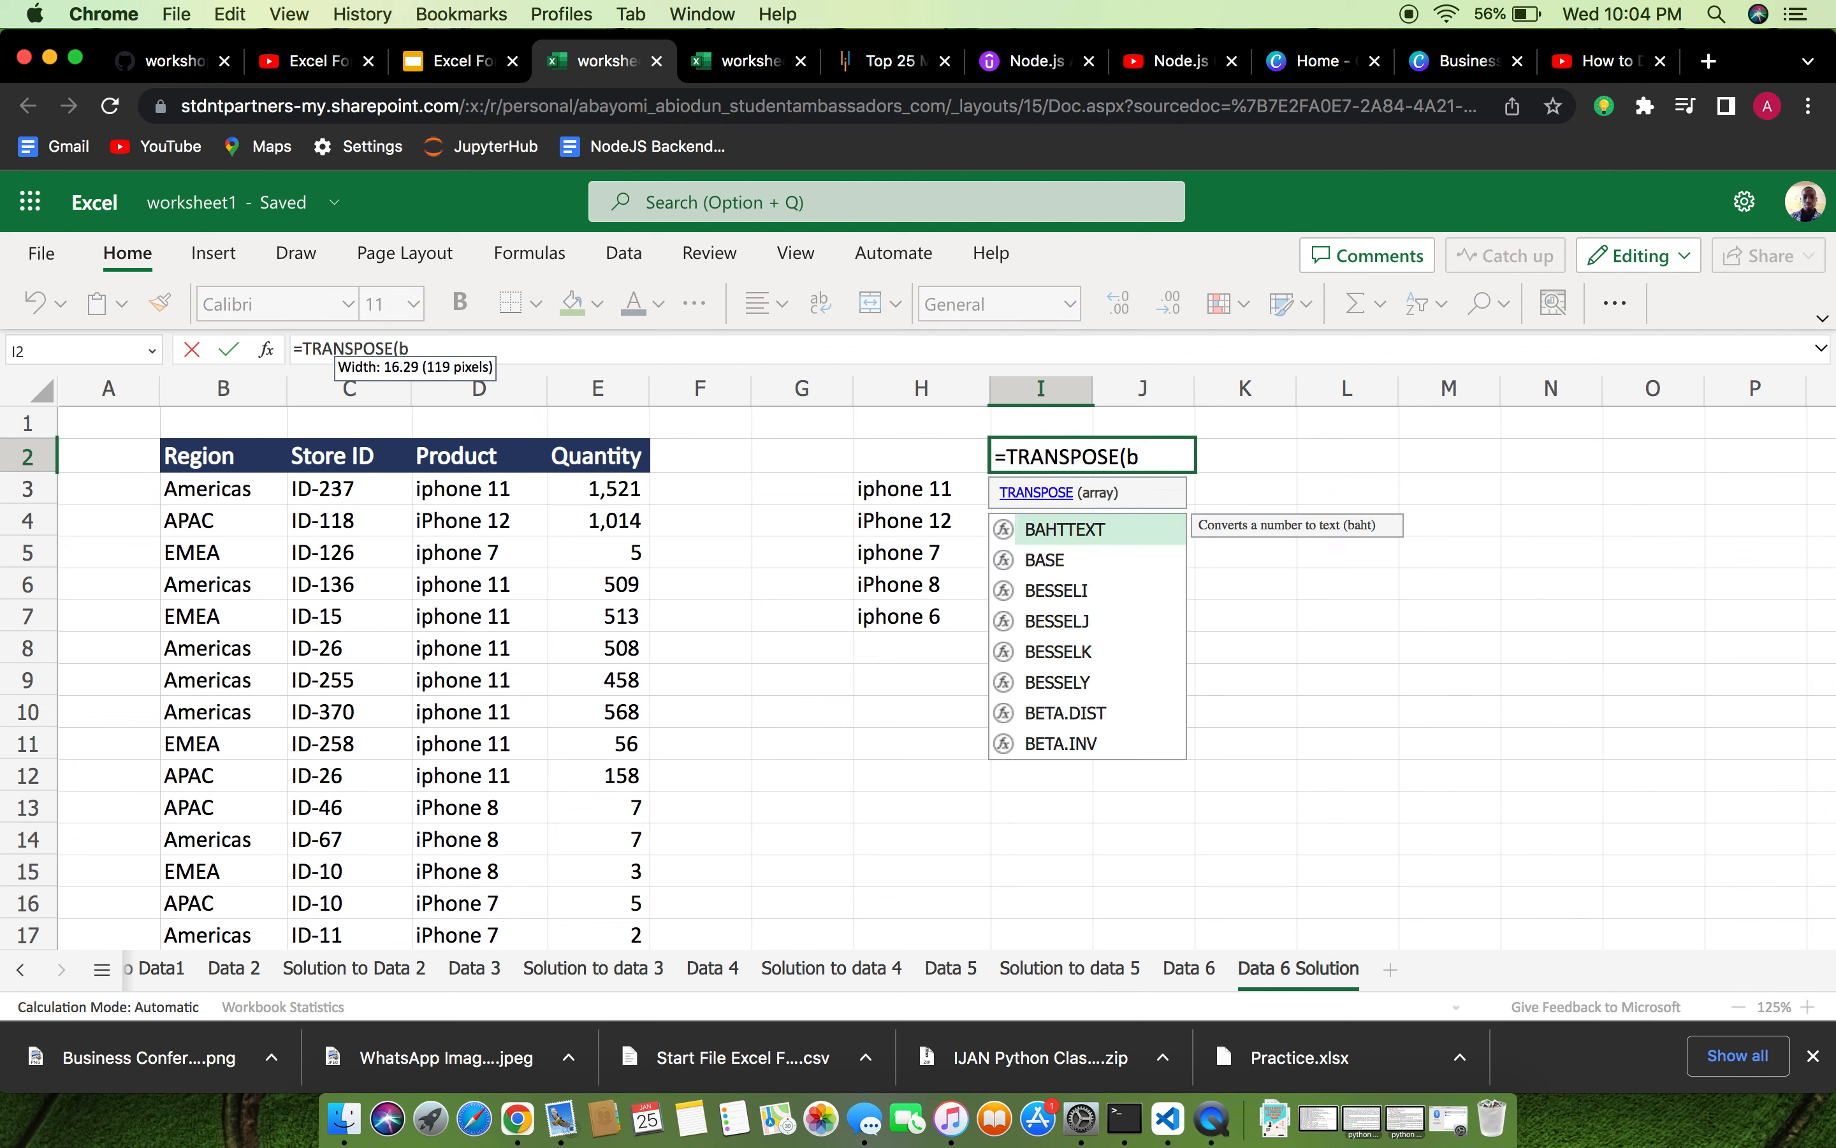
key(BackSpace)
text(B3)
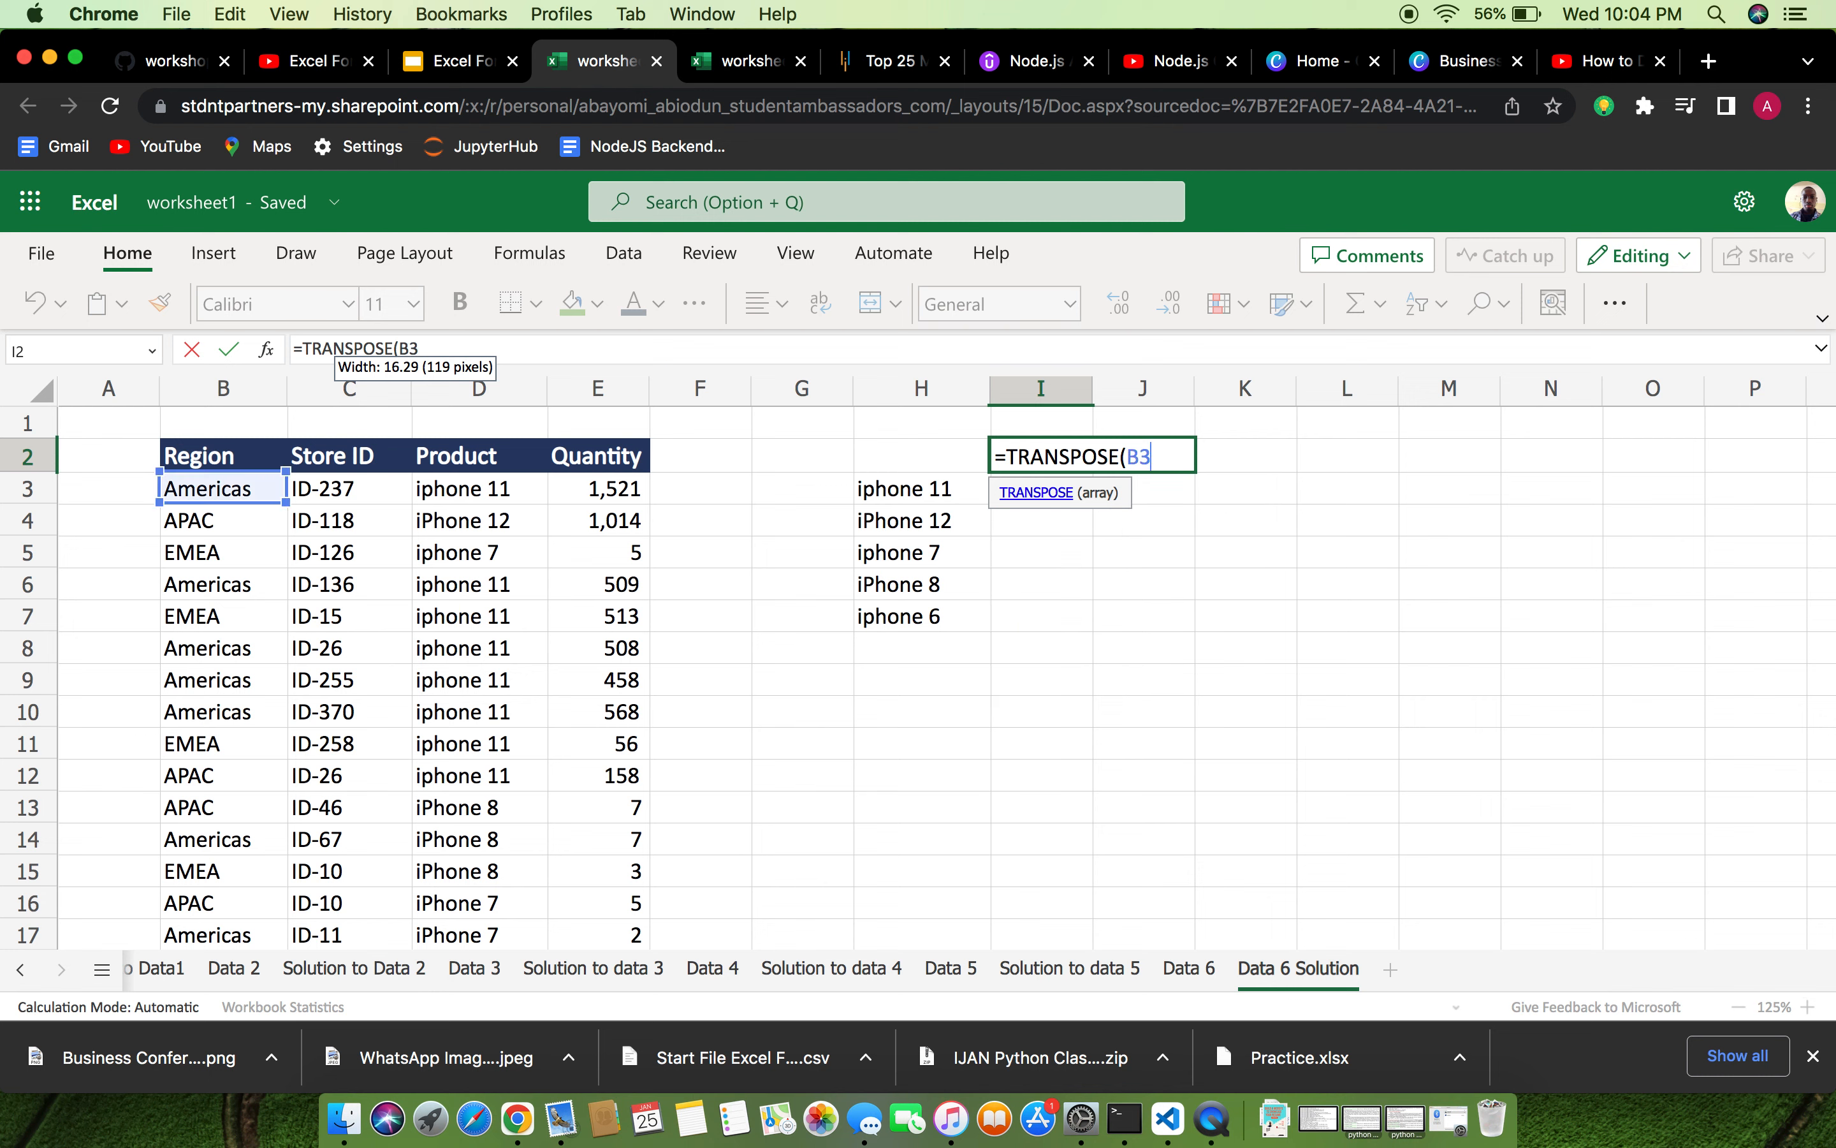
text(;)
key(BackSpace)
text(:b)
key(BackSpace)
text(B5))
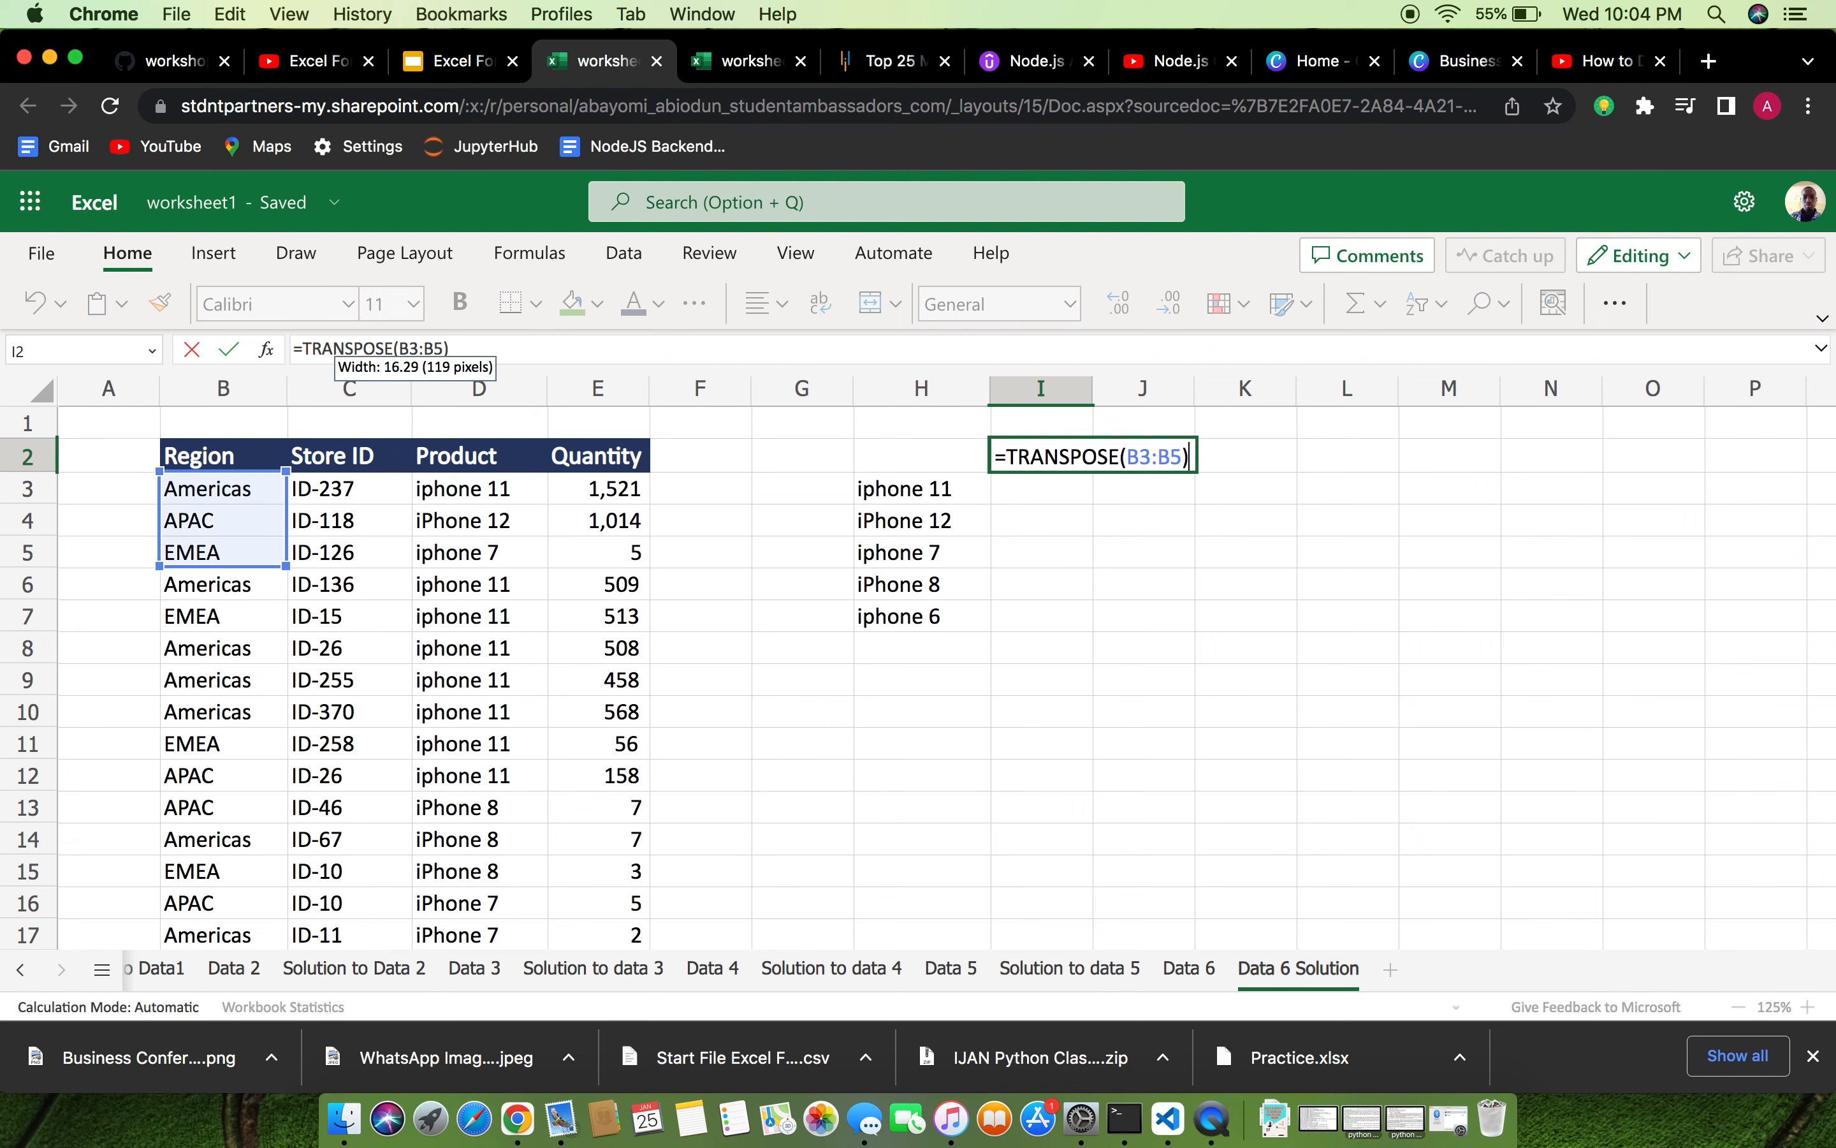
key(Return)
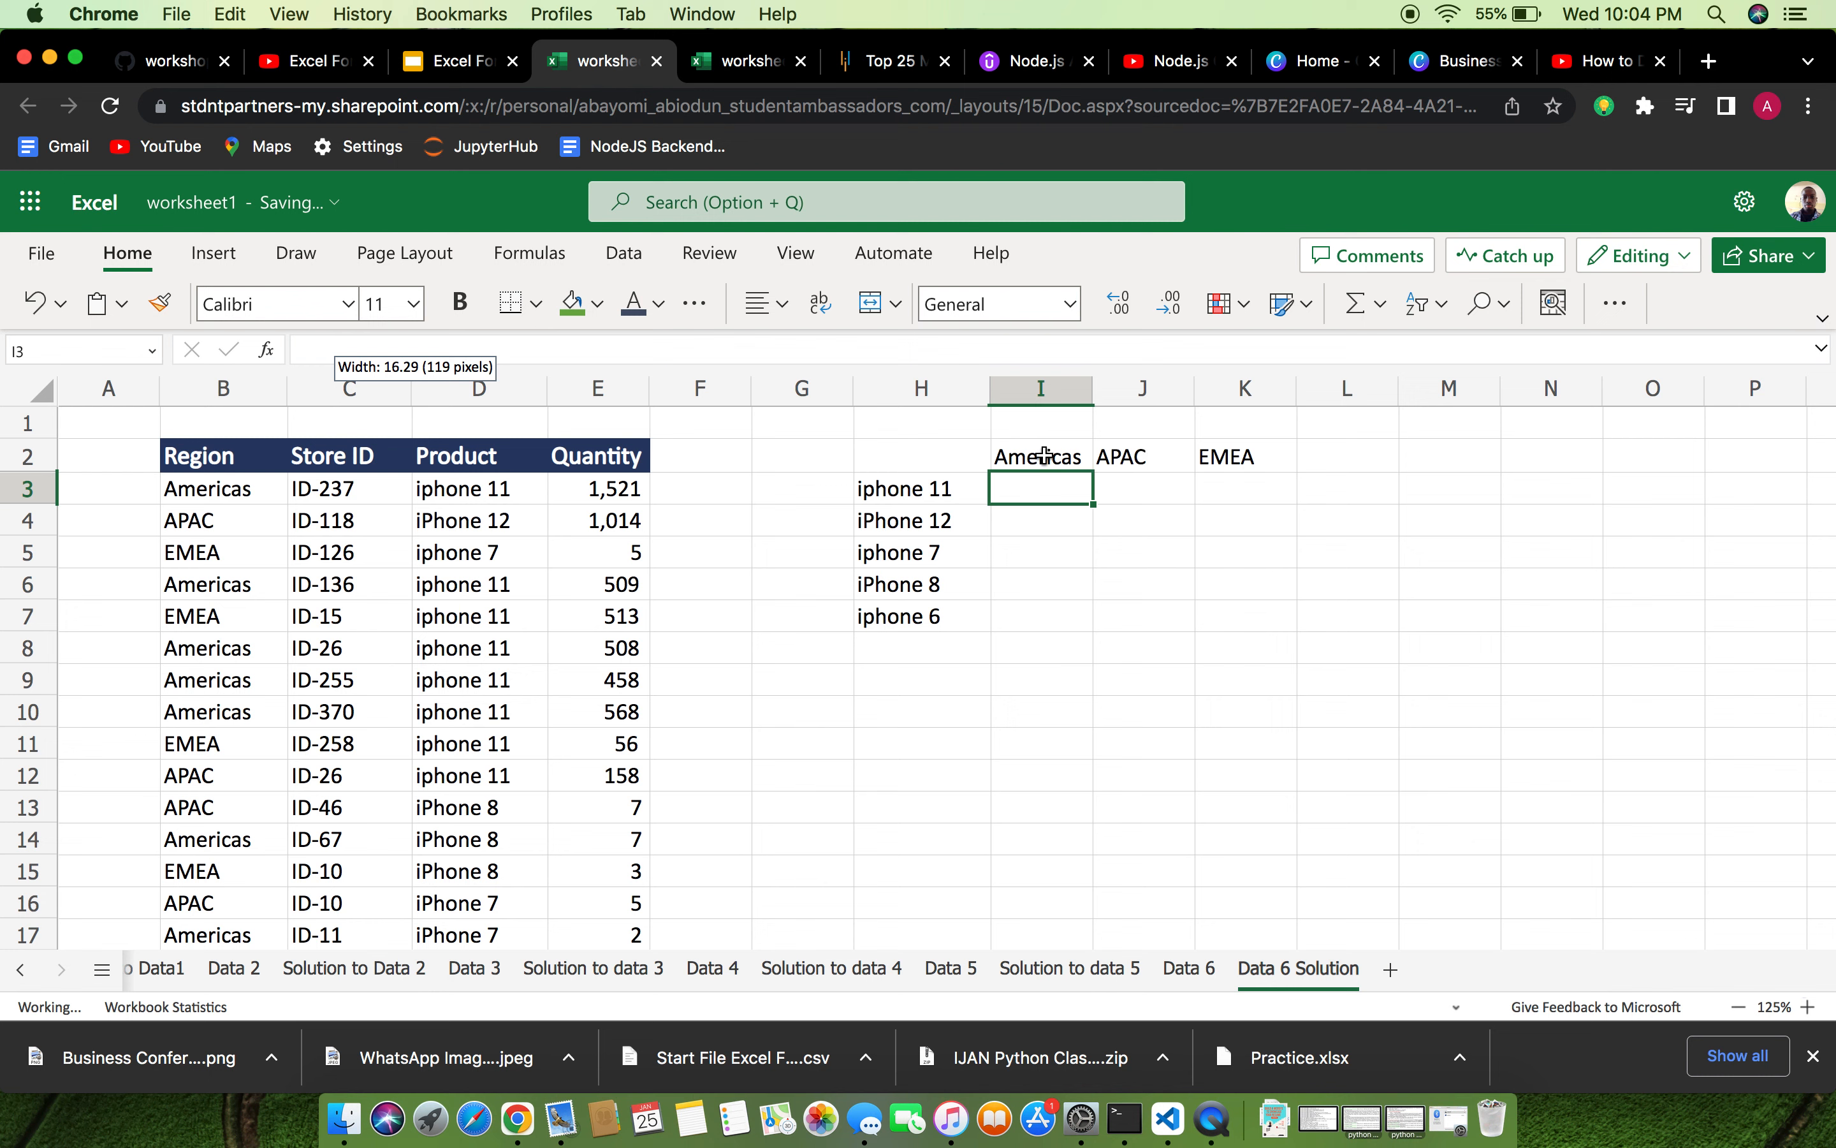
click(1072, 461)
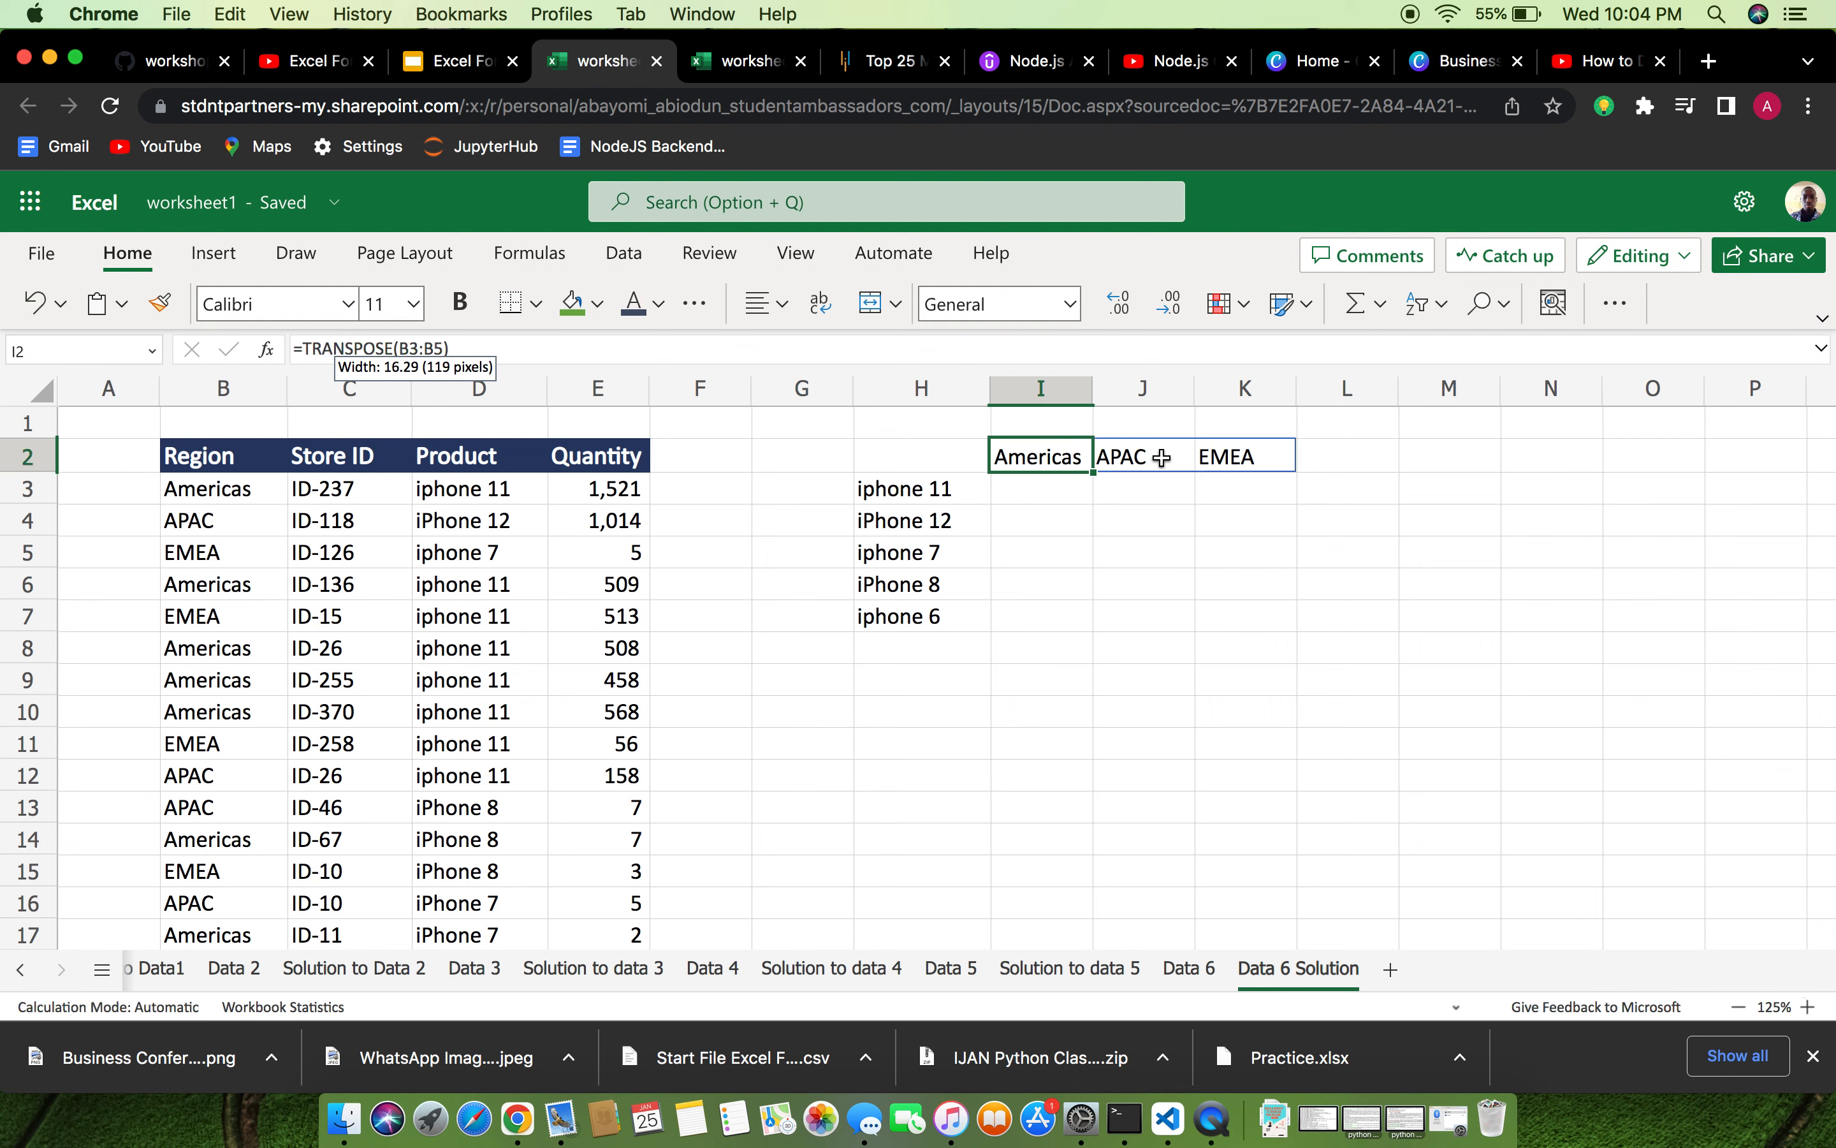
Begin a SUMIF formula in cell I3, where the iphone 11 row meets the Americas column.
click(1127, 497)
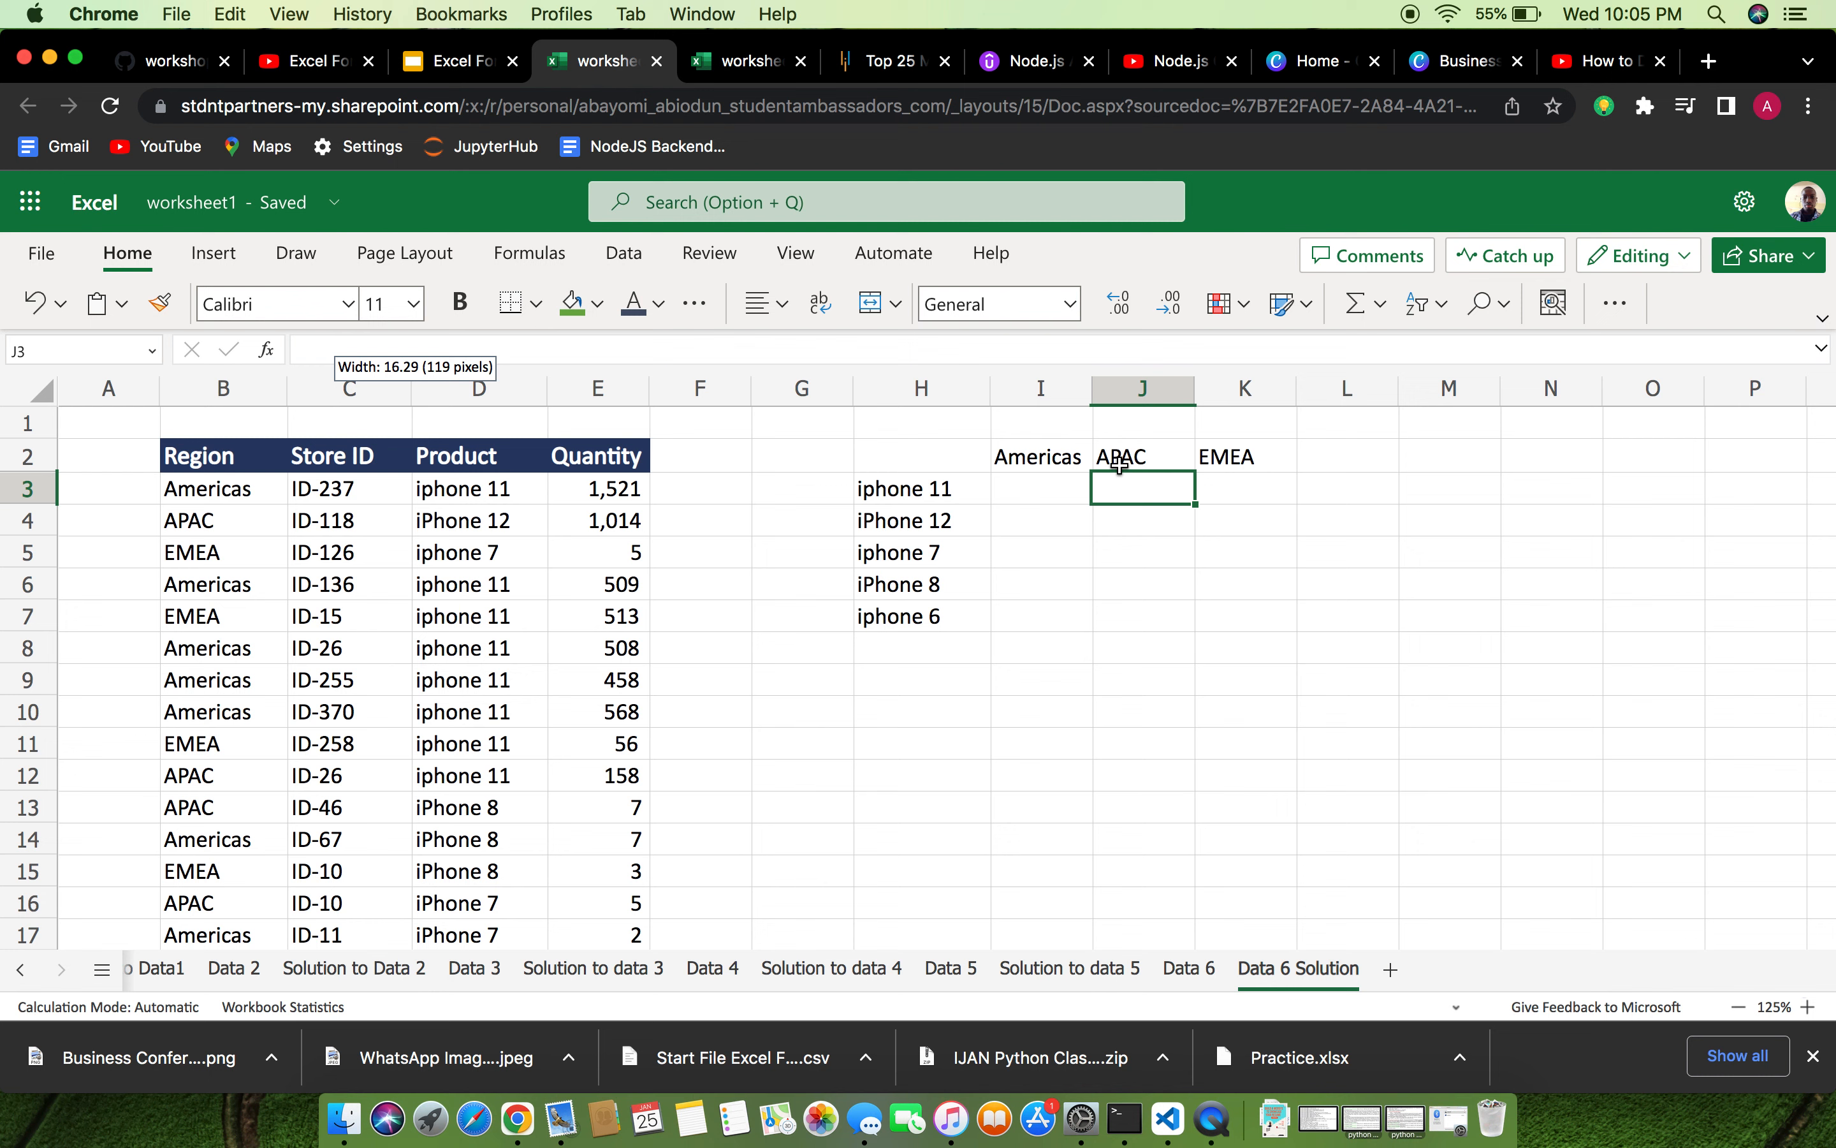
click(1057, 490)
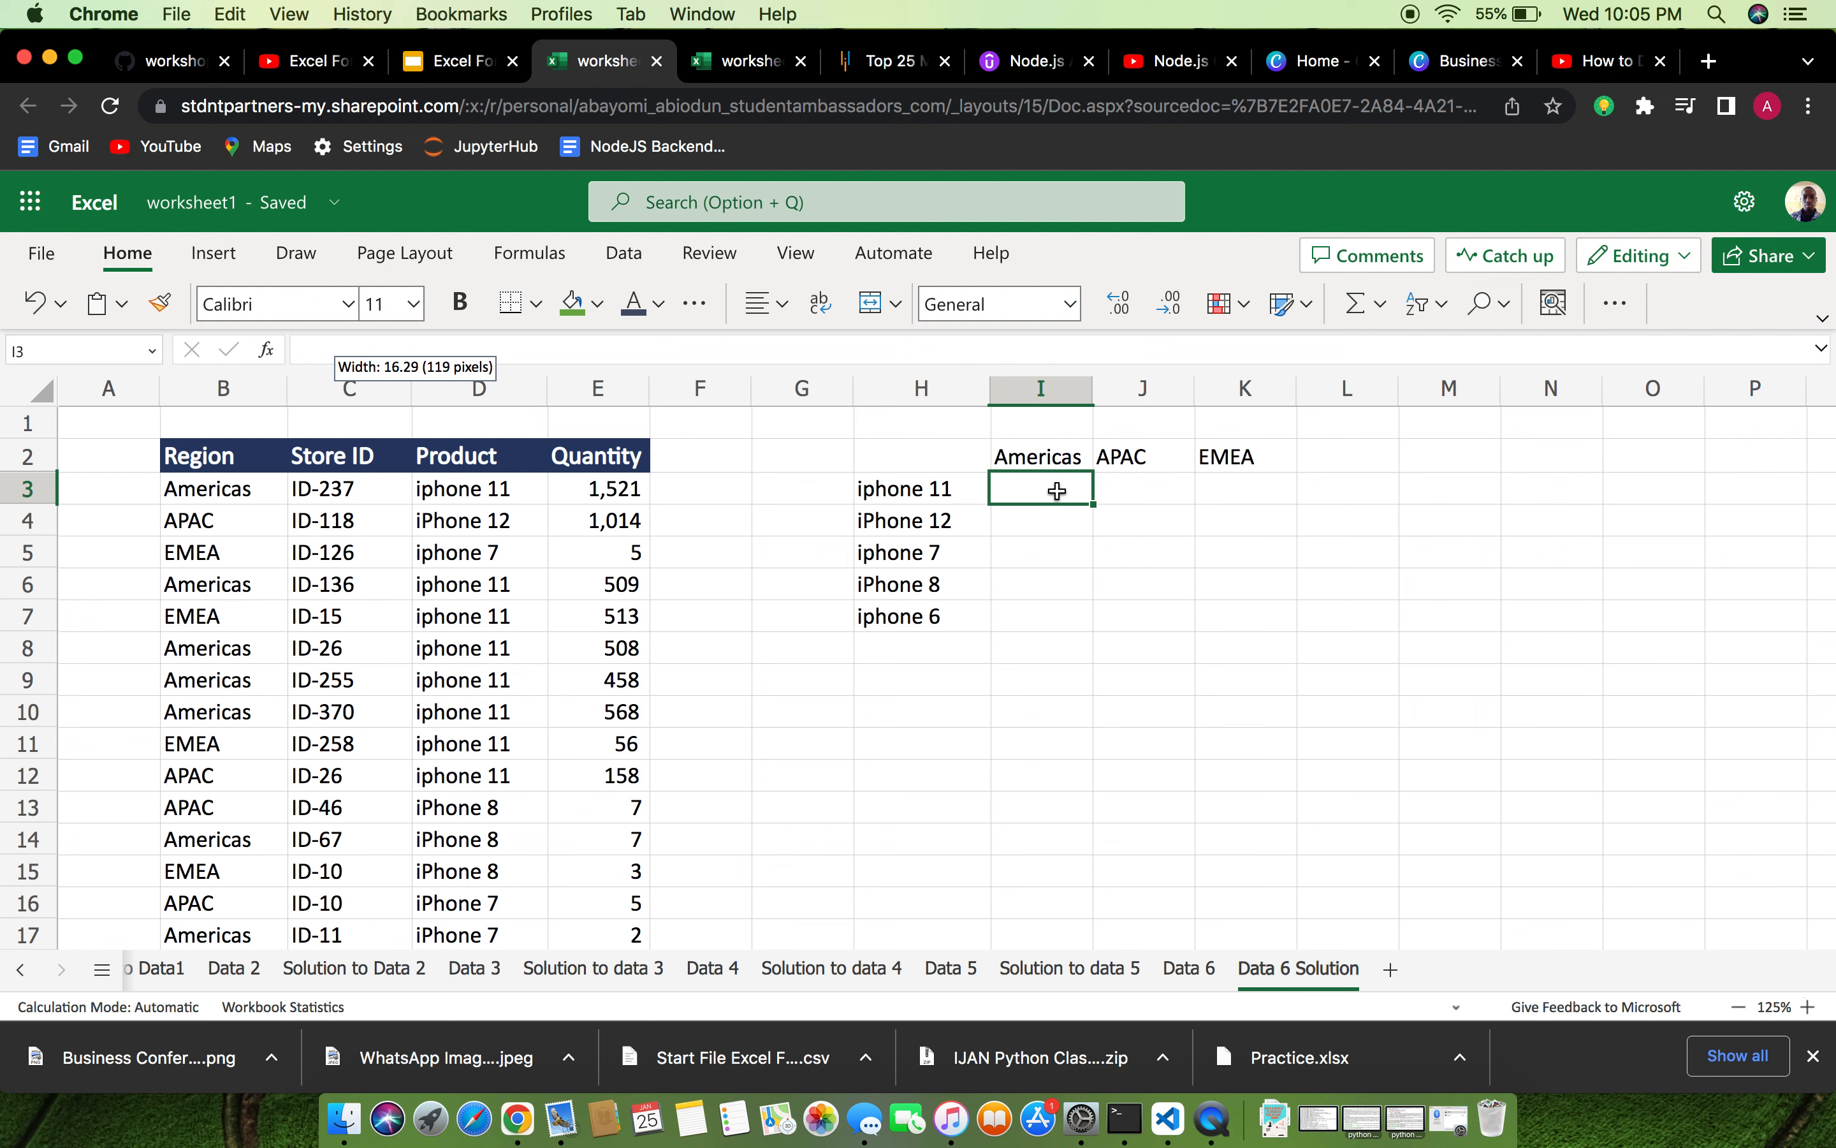
text(=)
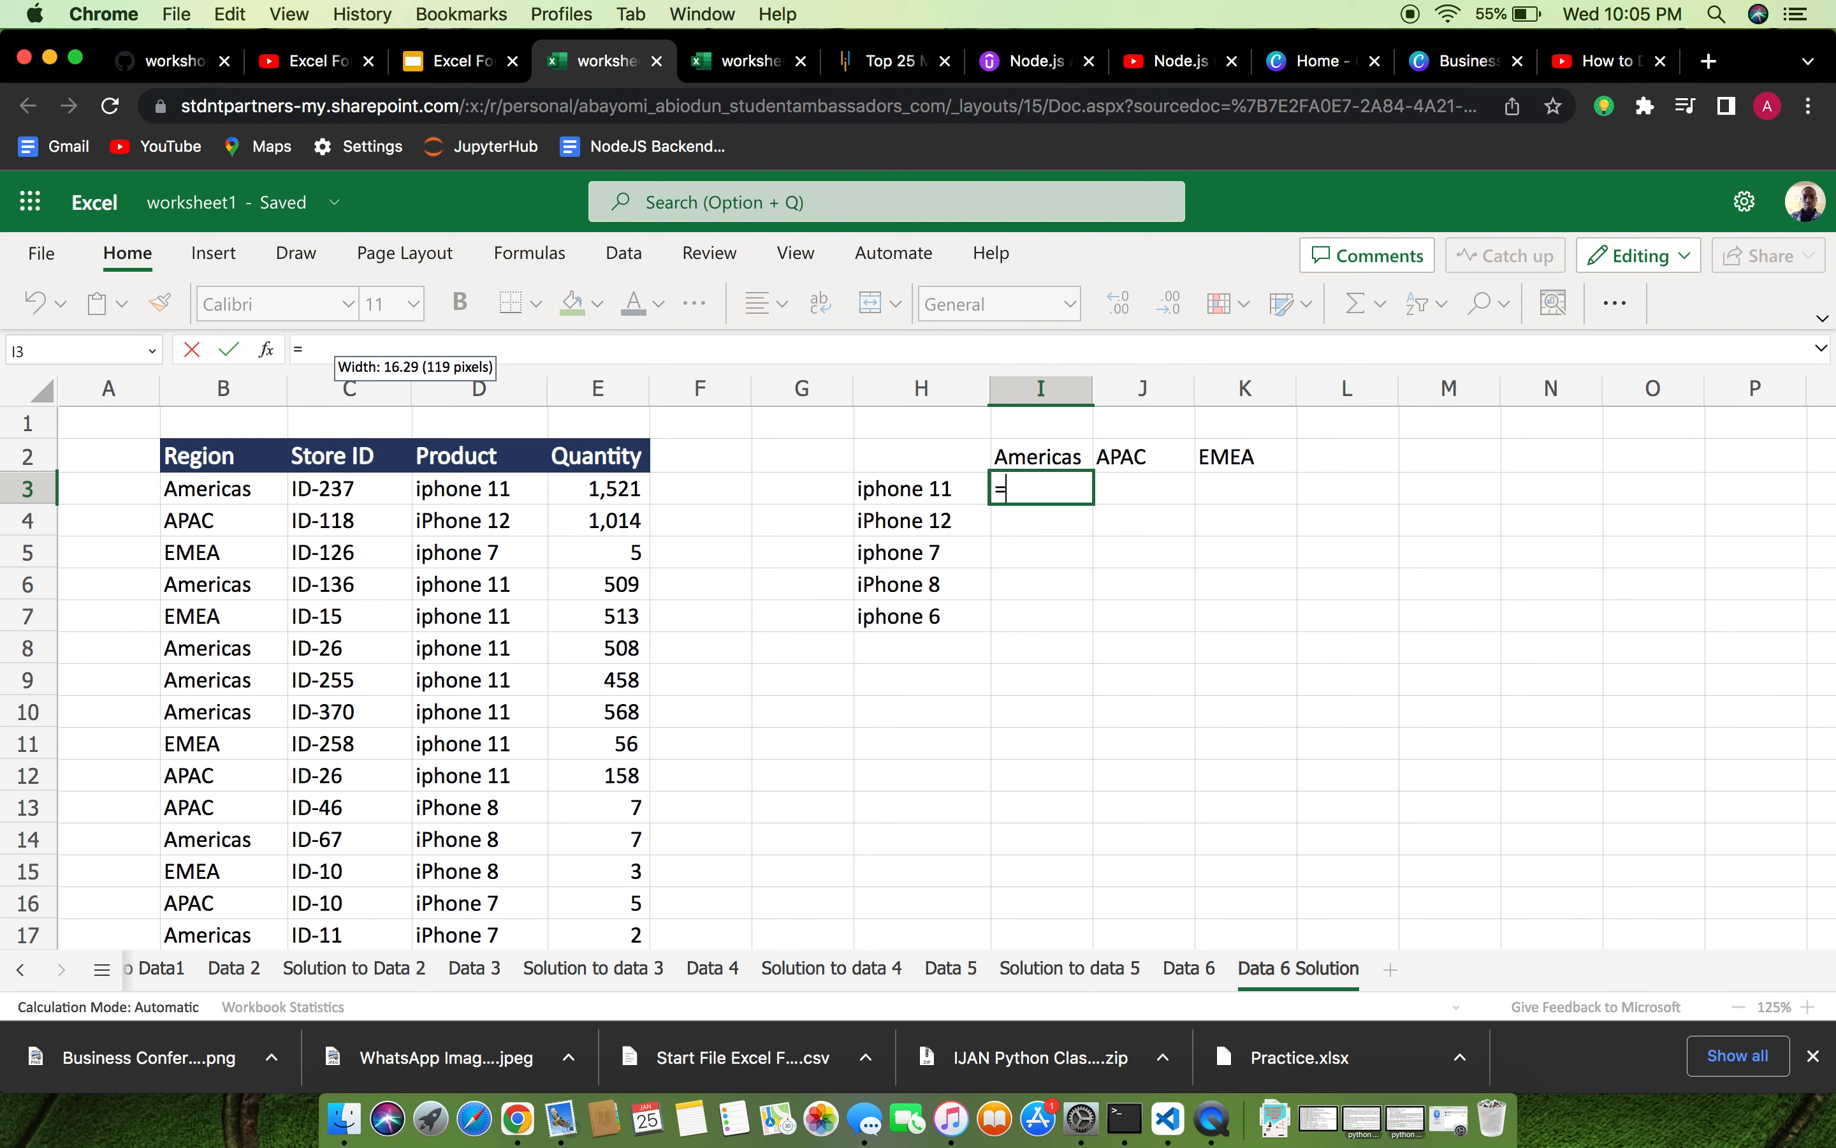
text(s)
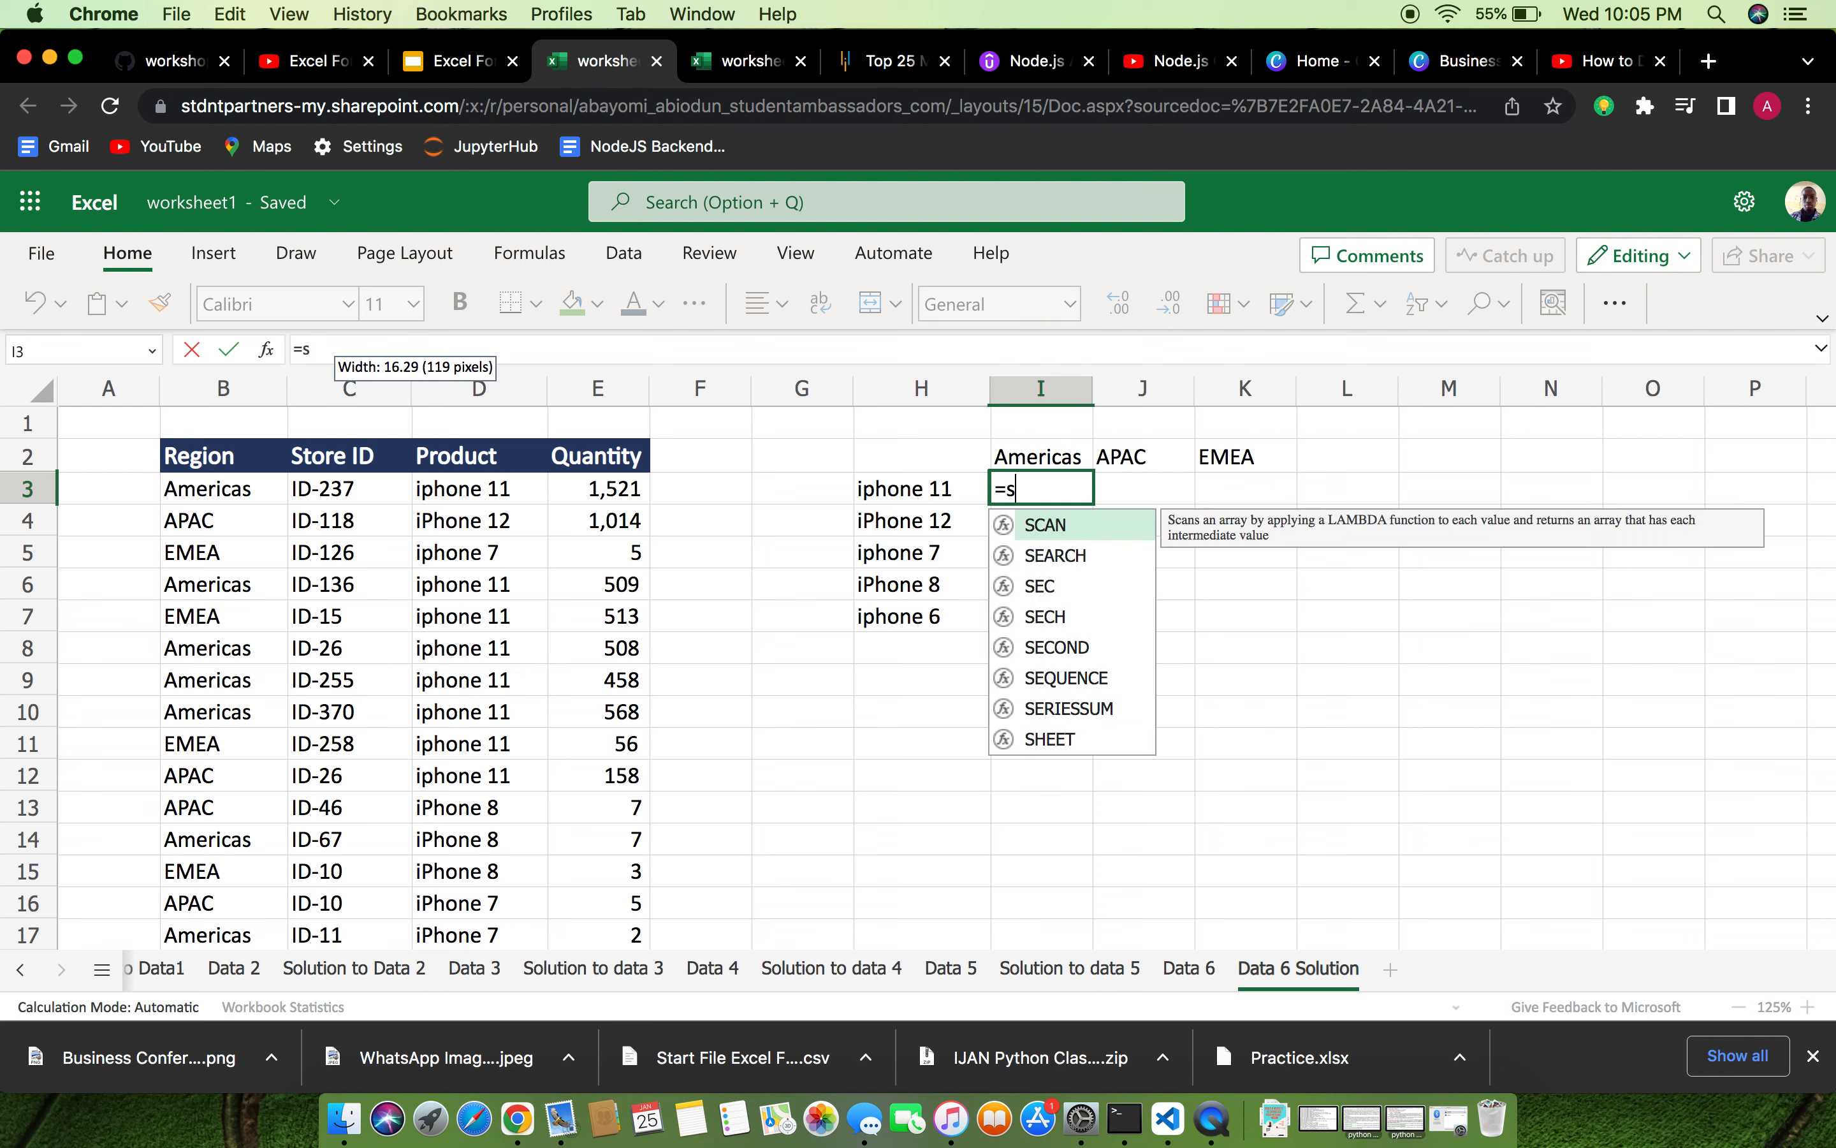
text(um)
key(BackSpace)
key(BackSpace)
key(BackSpace)
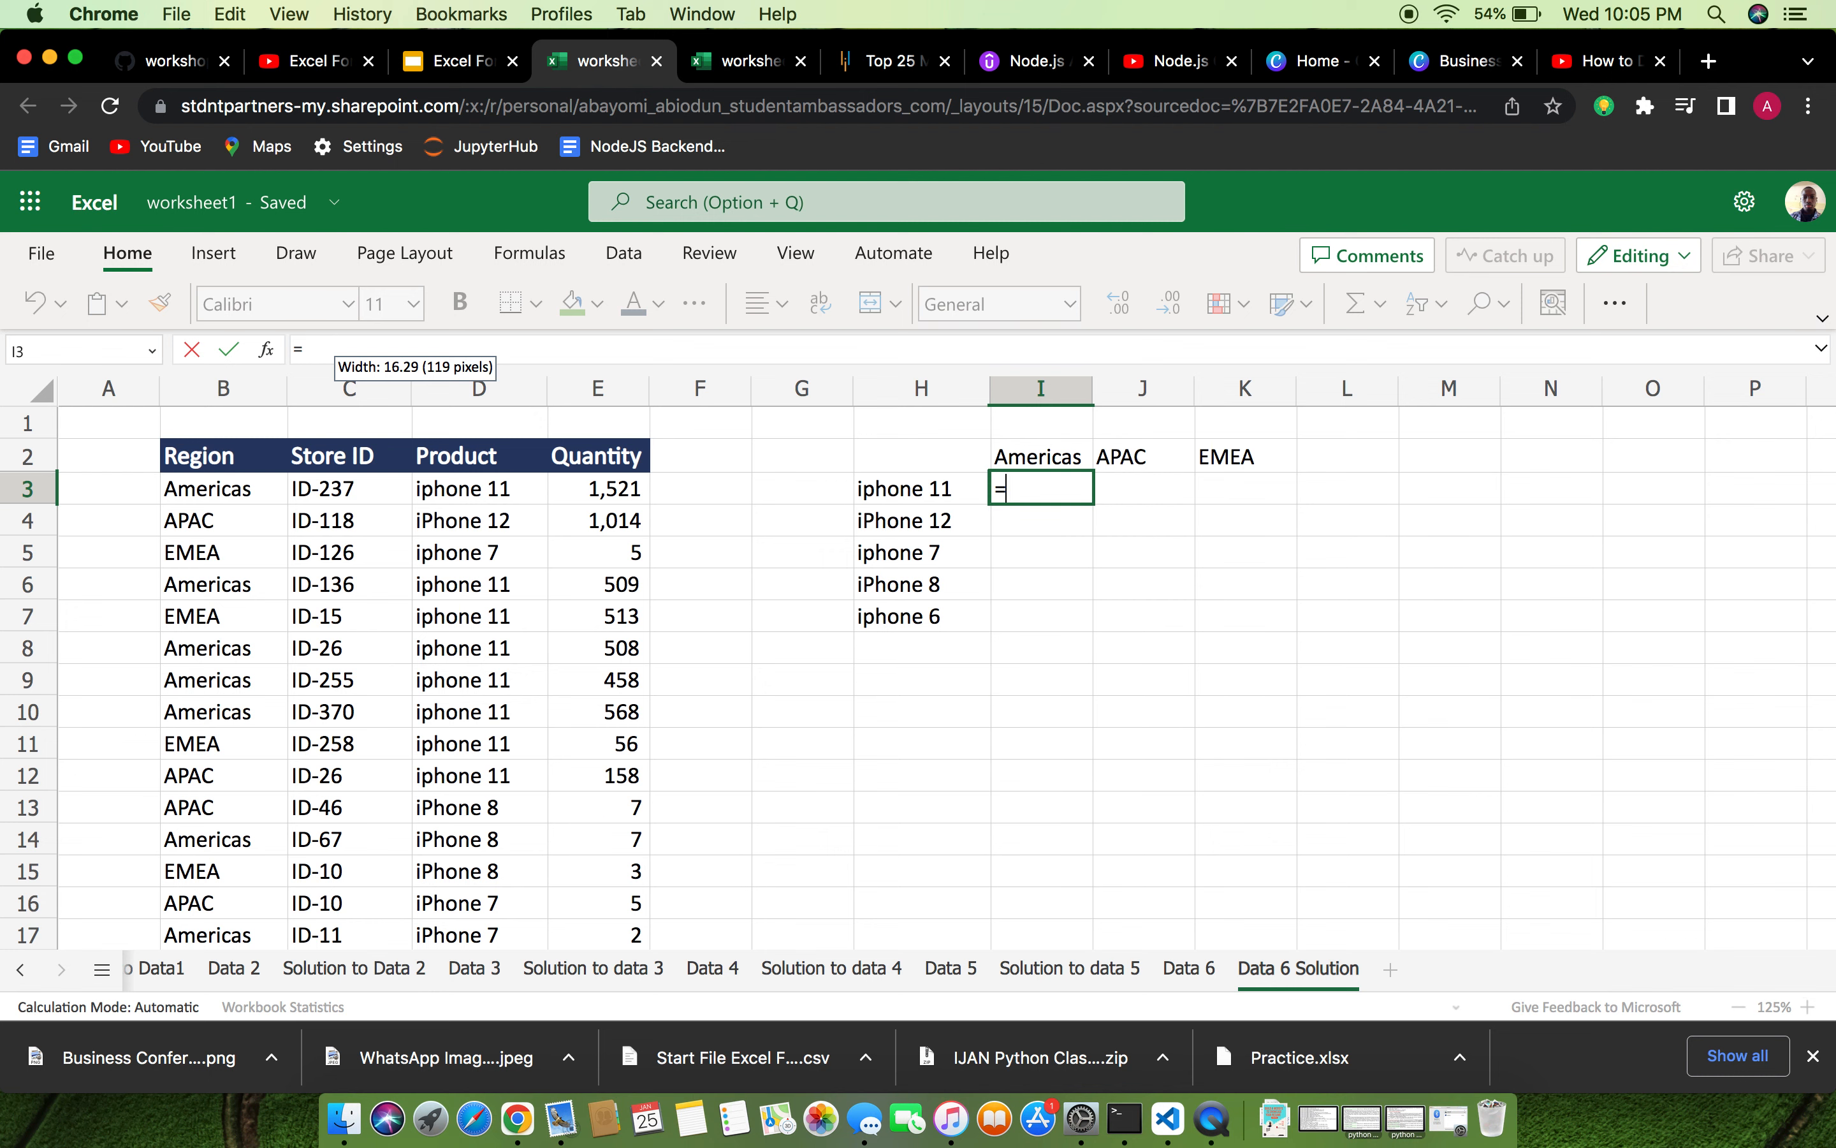
text(SUMI)
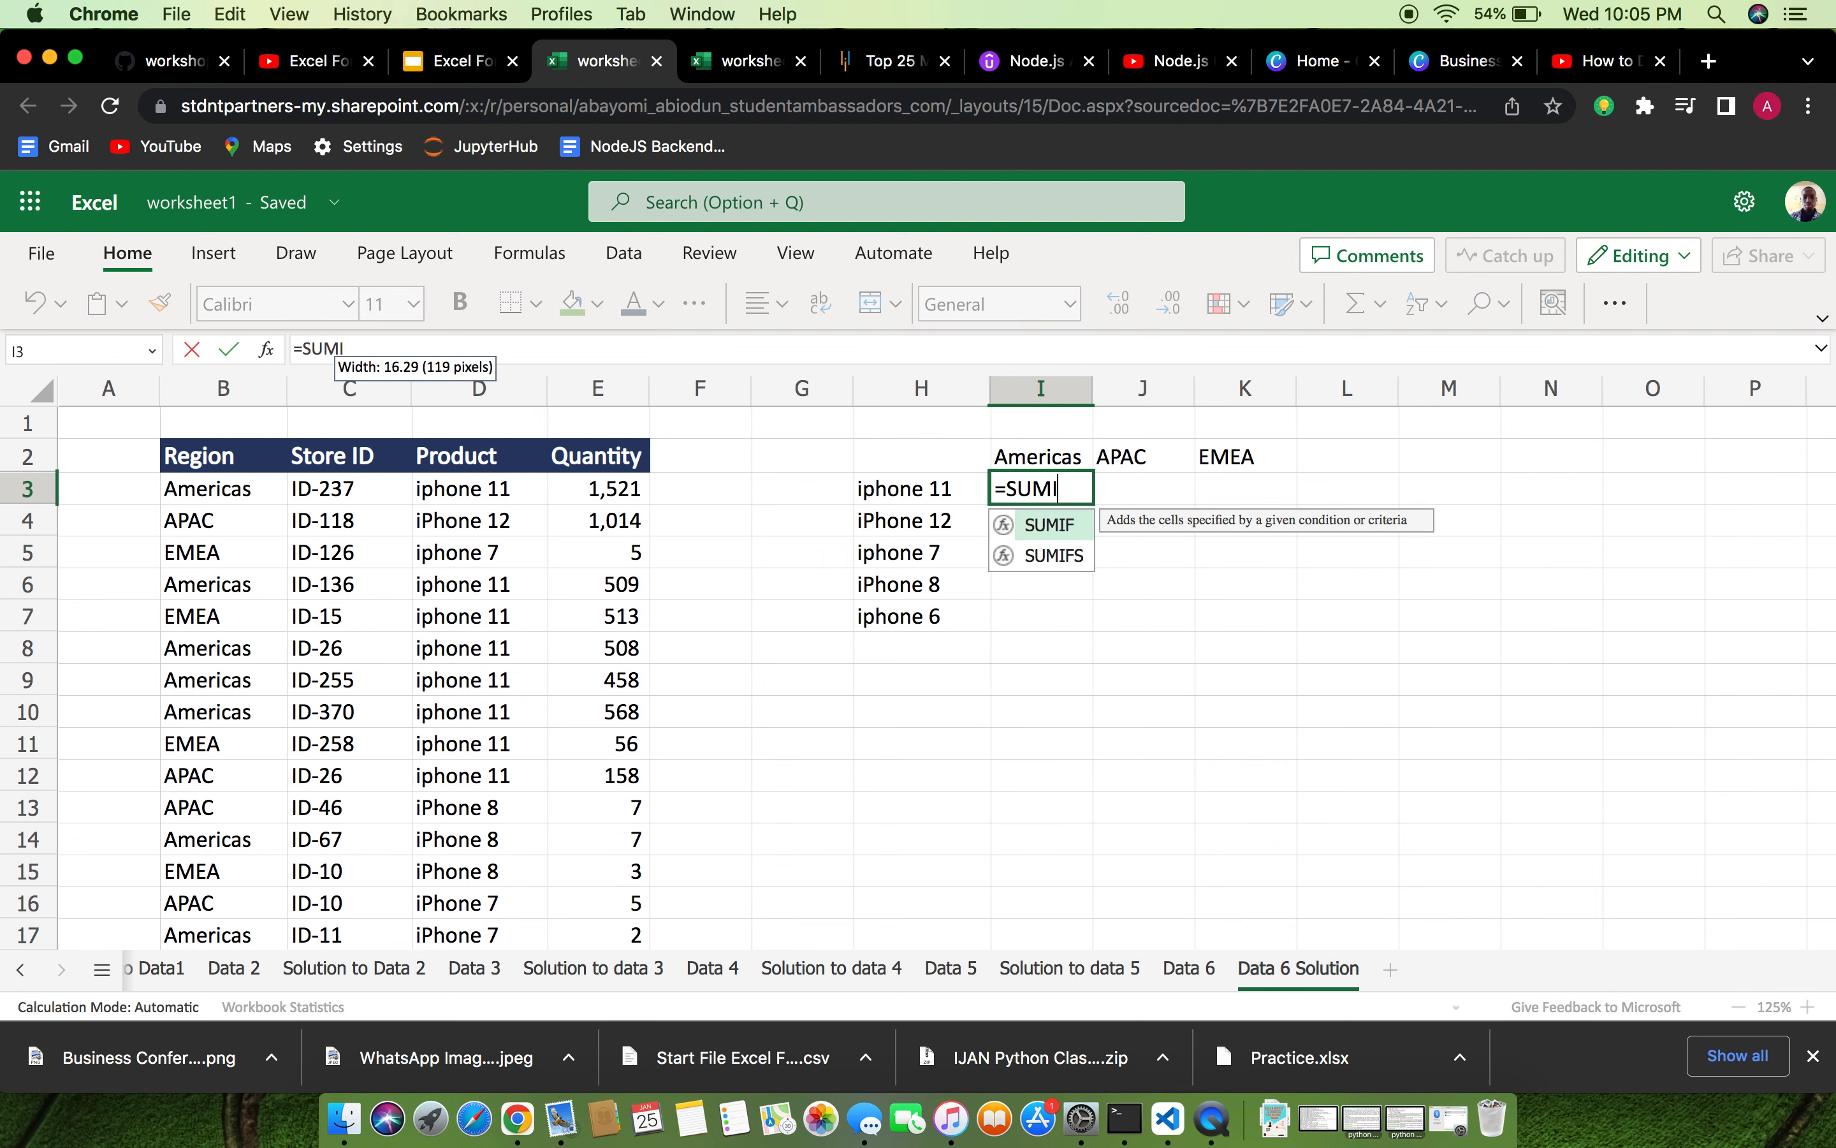
text(F9)
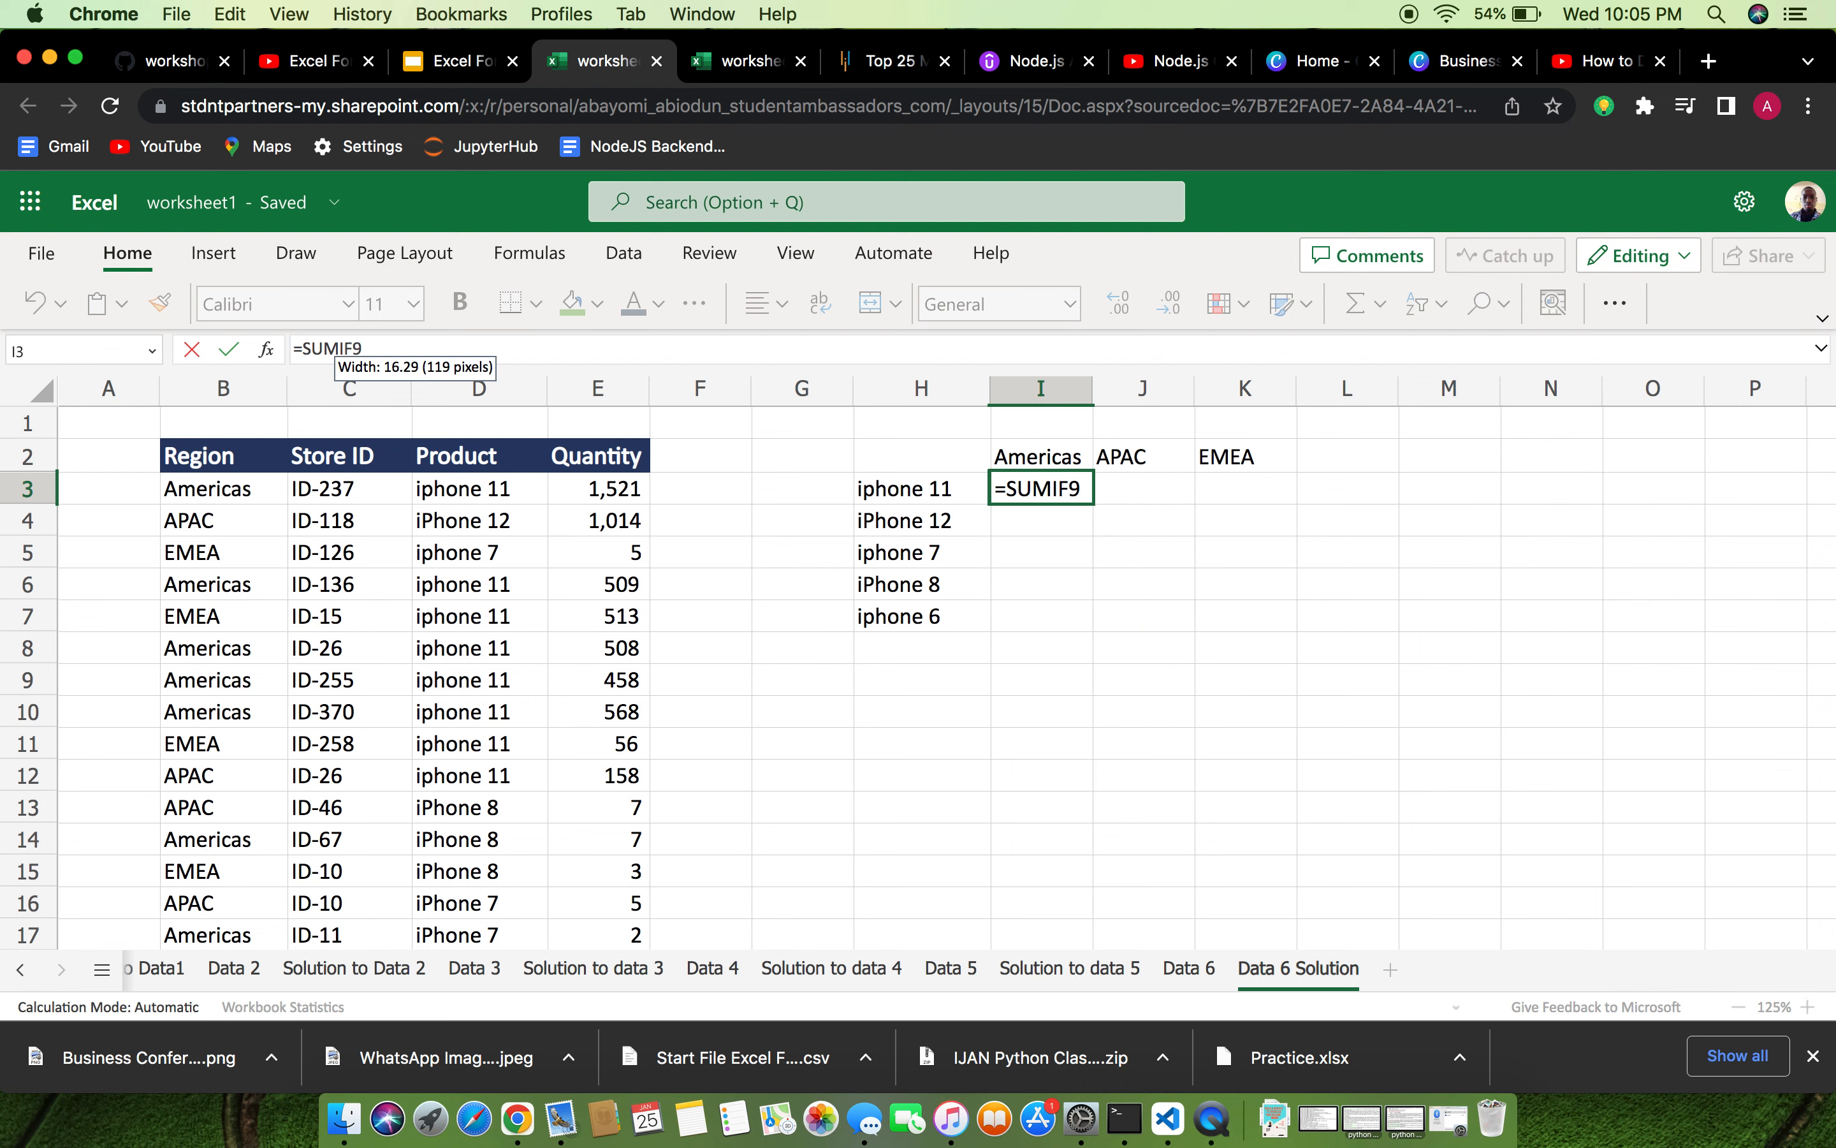
key(BackSpace)
text(()
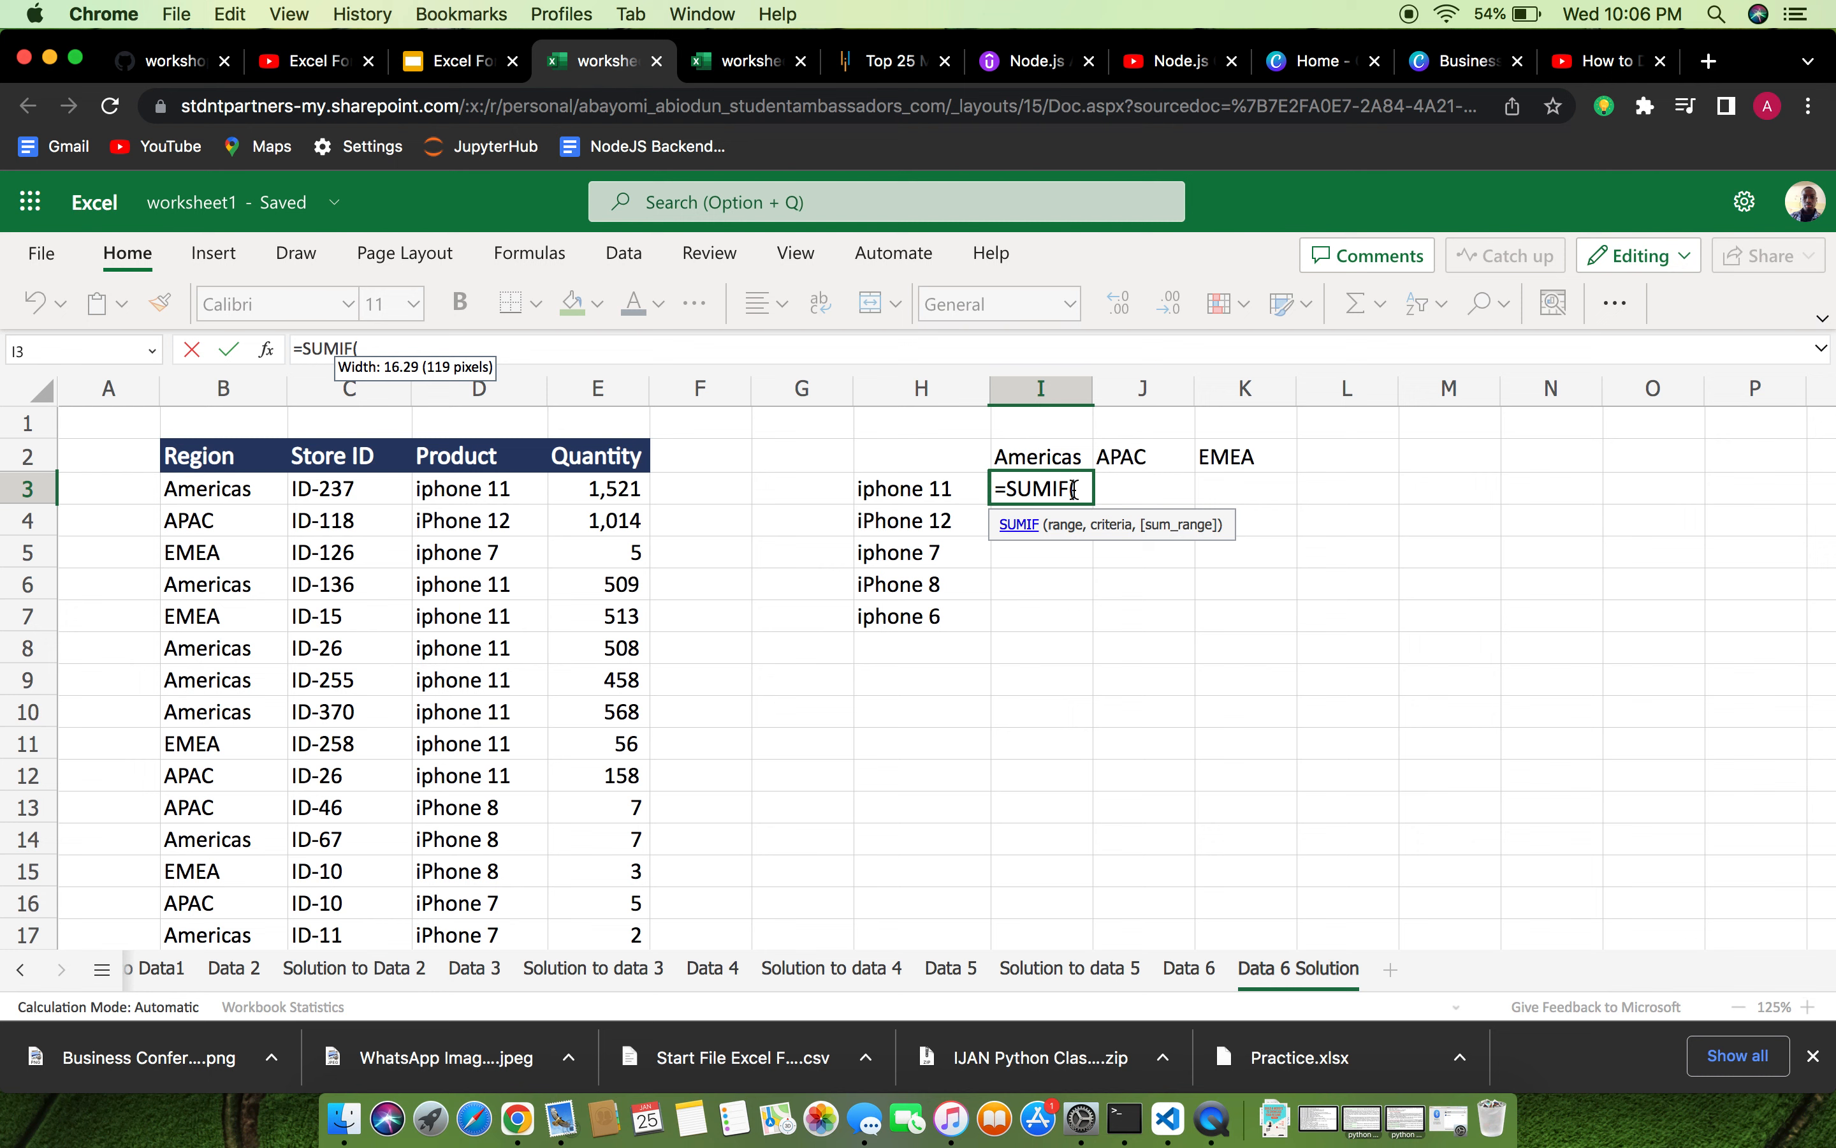
Add the absolute product range $D$3:$D$36 as the first argument of the SUMIF formula in I3.
text($D)
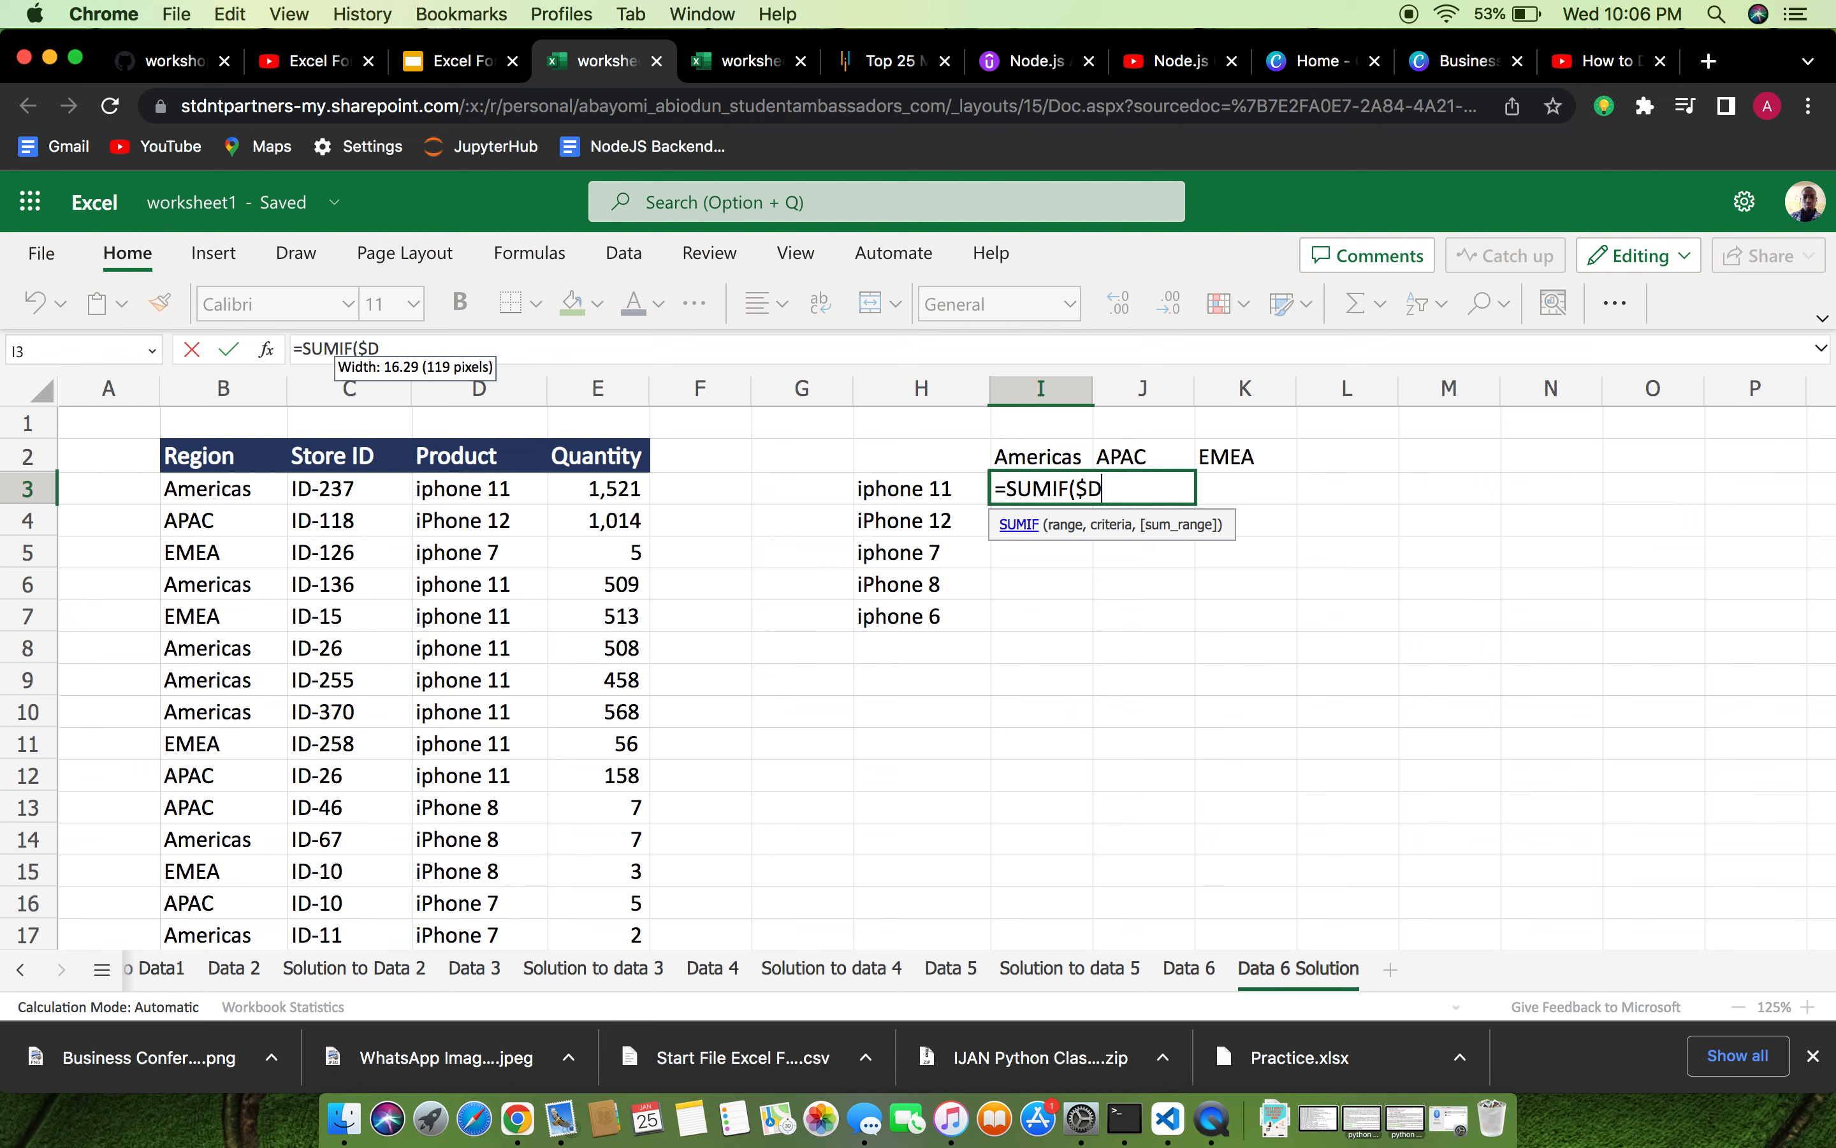
text(4)
key(BackSpace)
text($3)
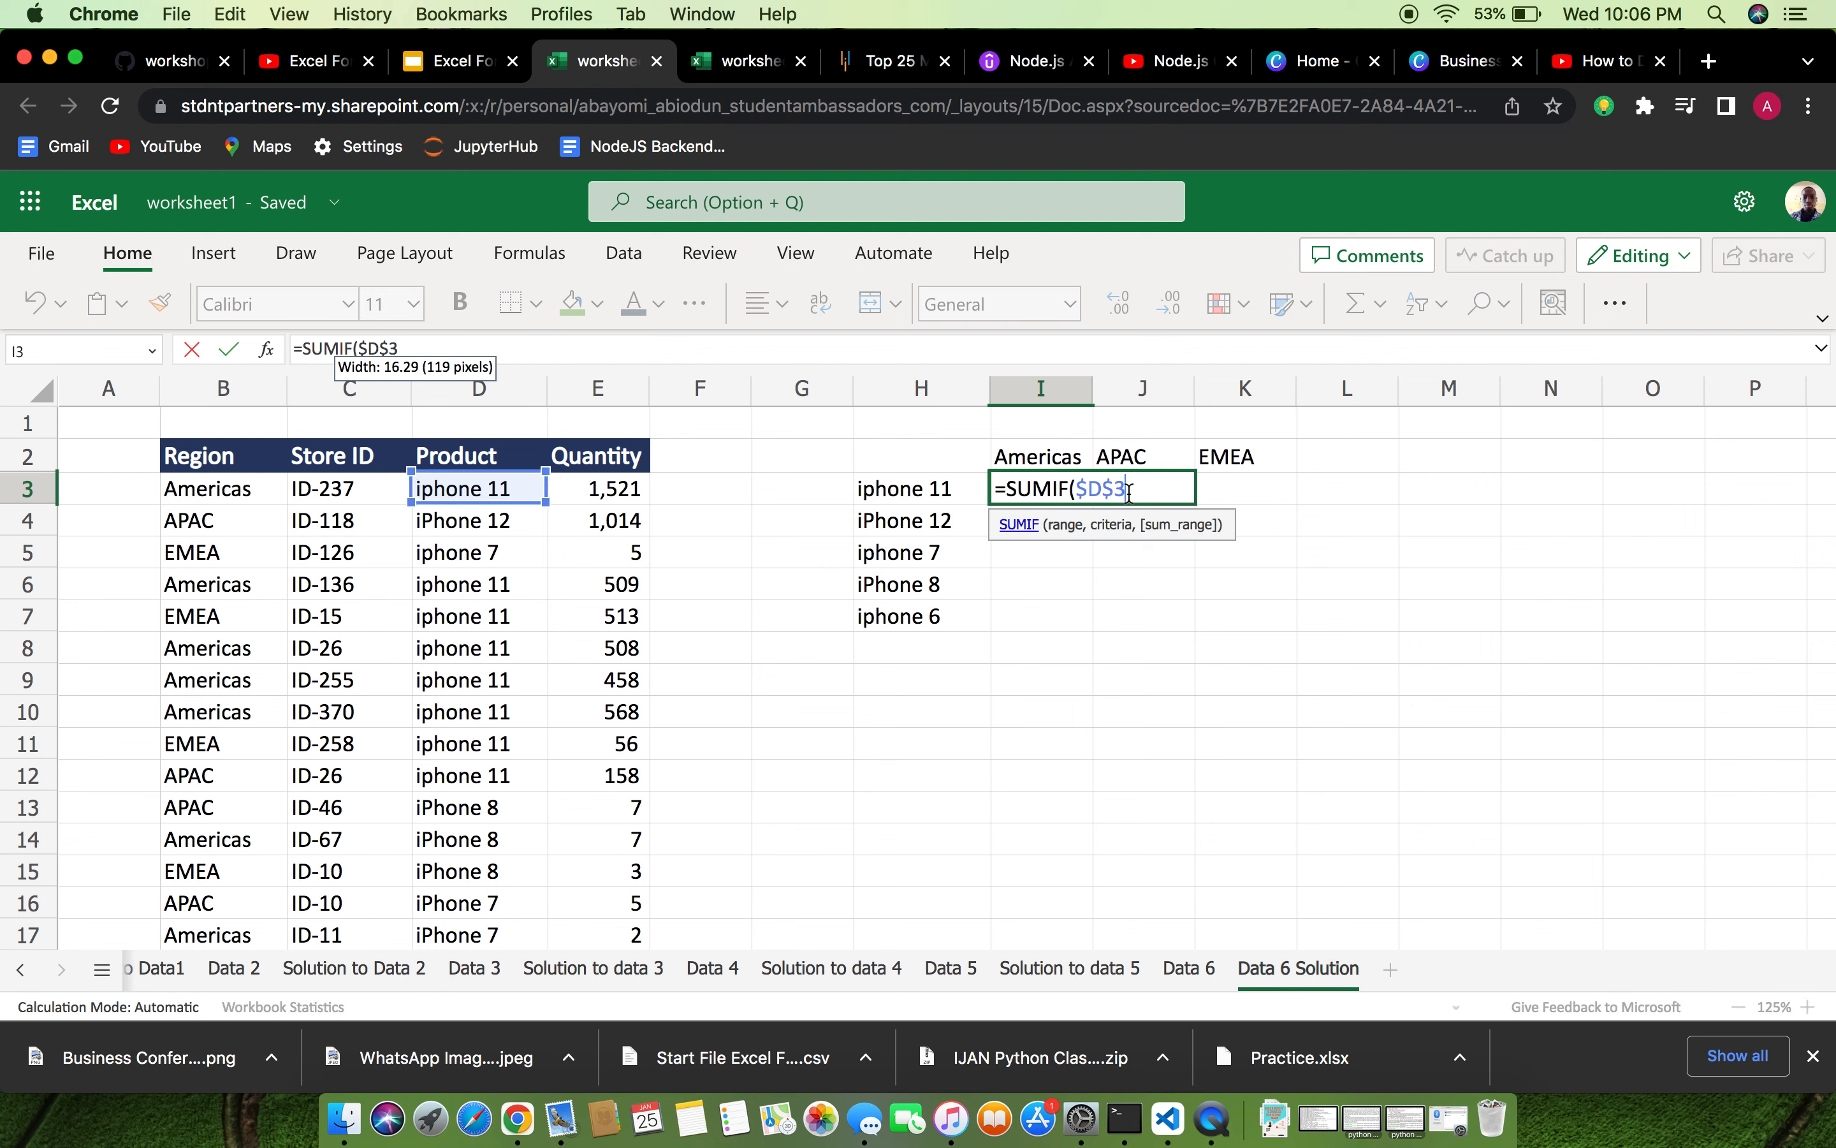
text(:$D3)
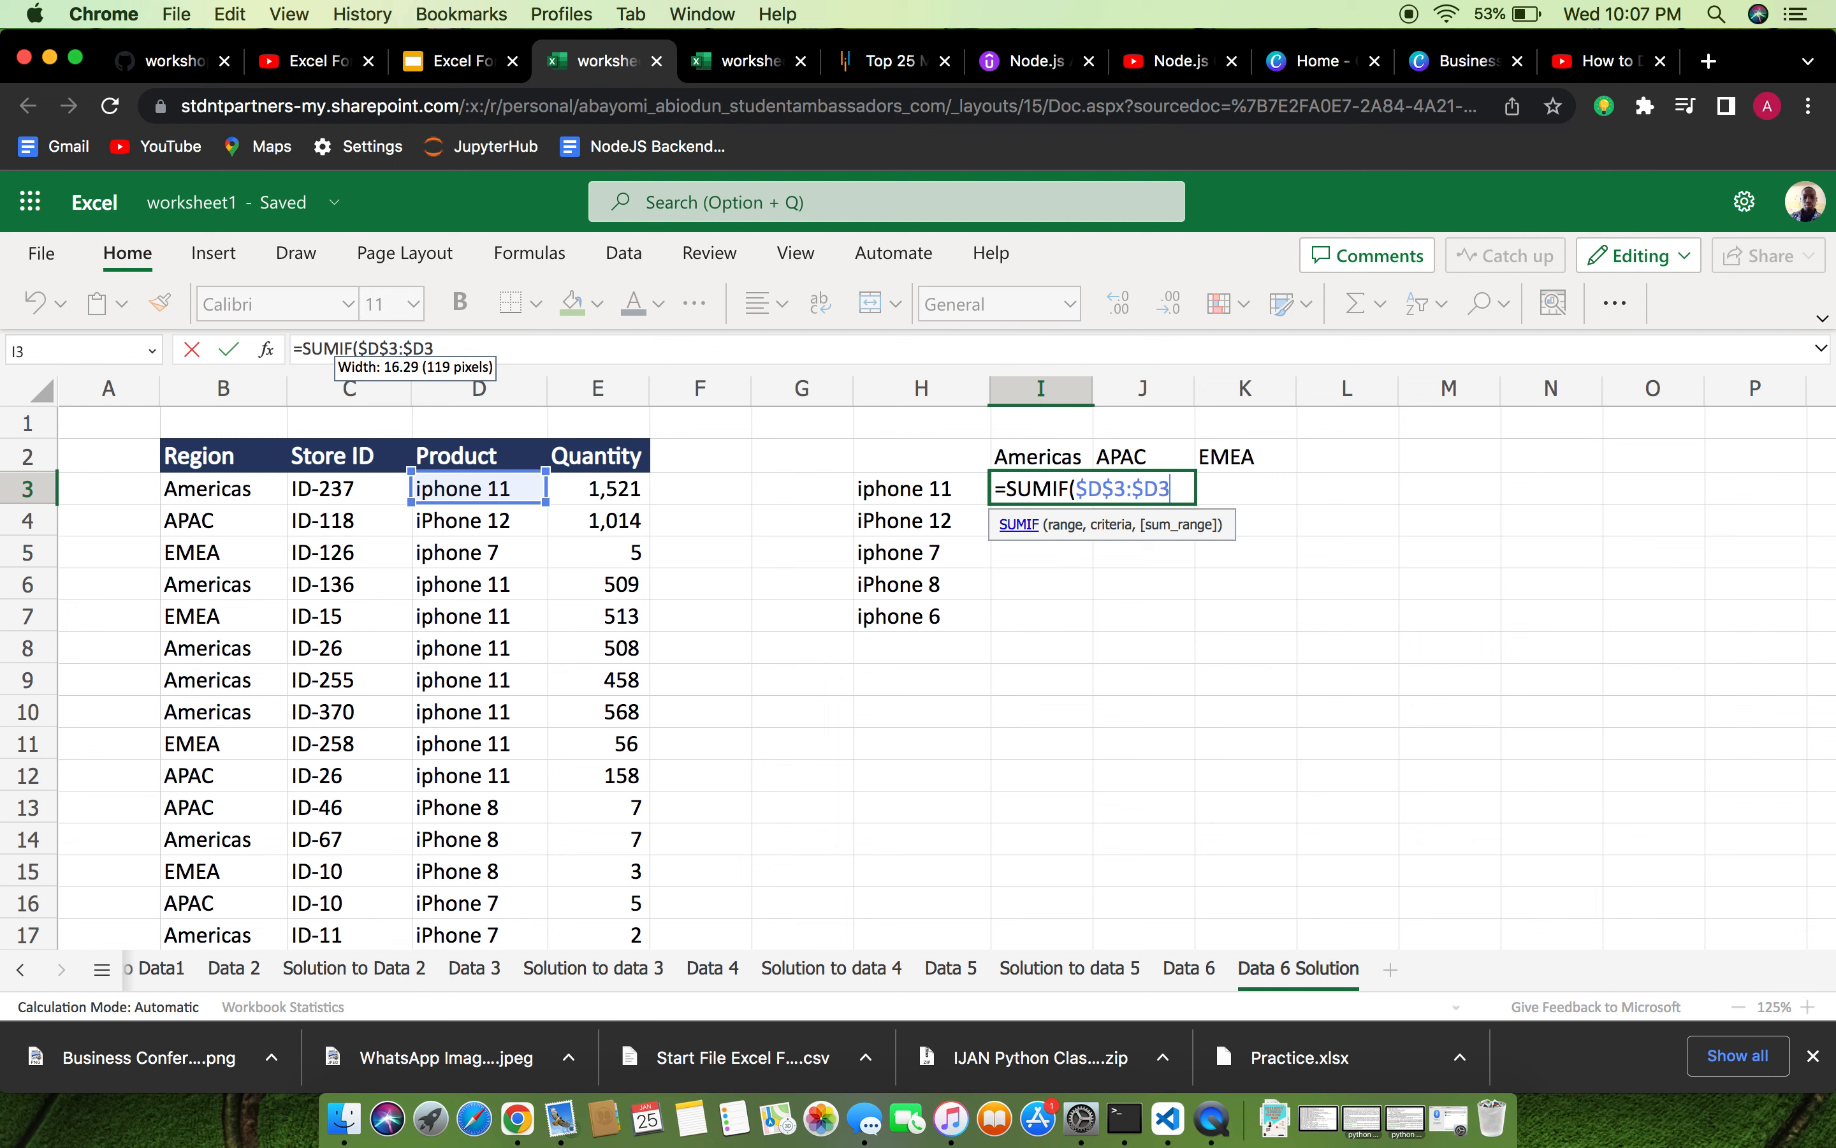
key(BackSpace)
text($36)
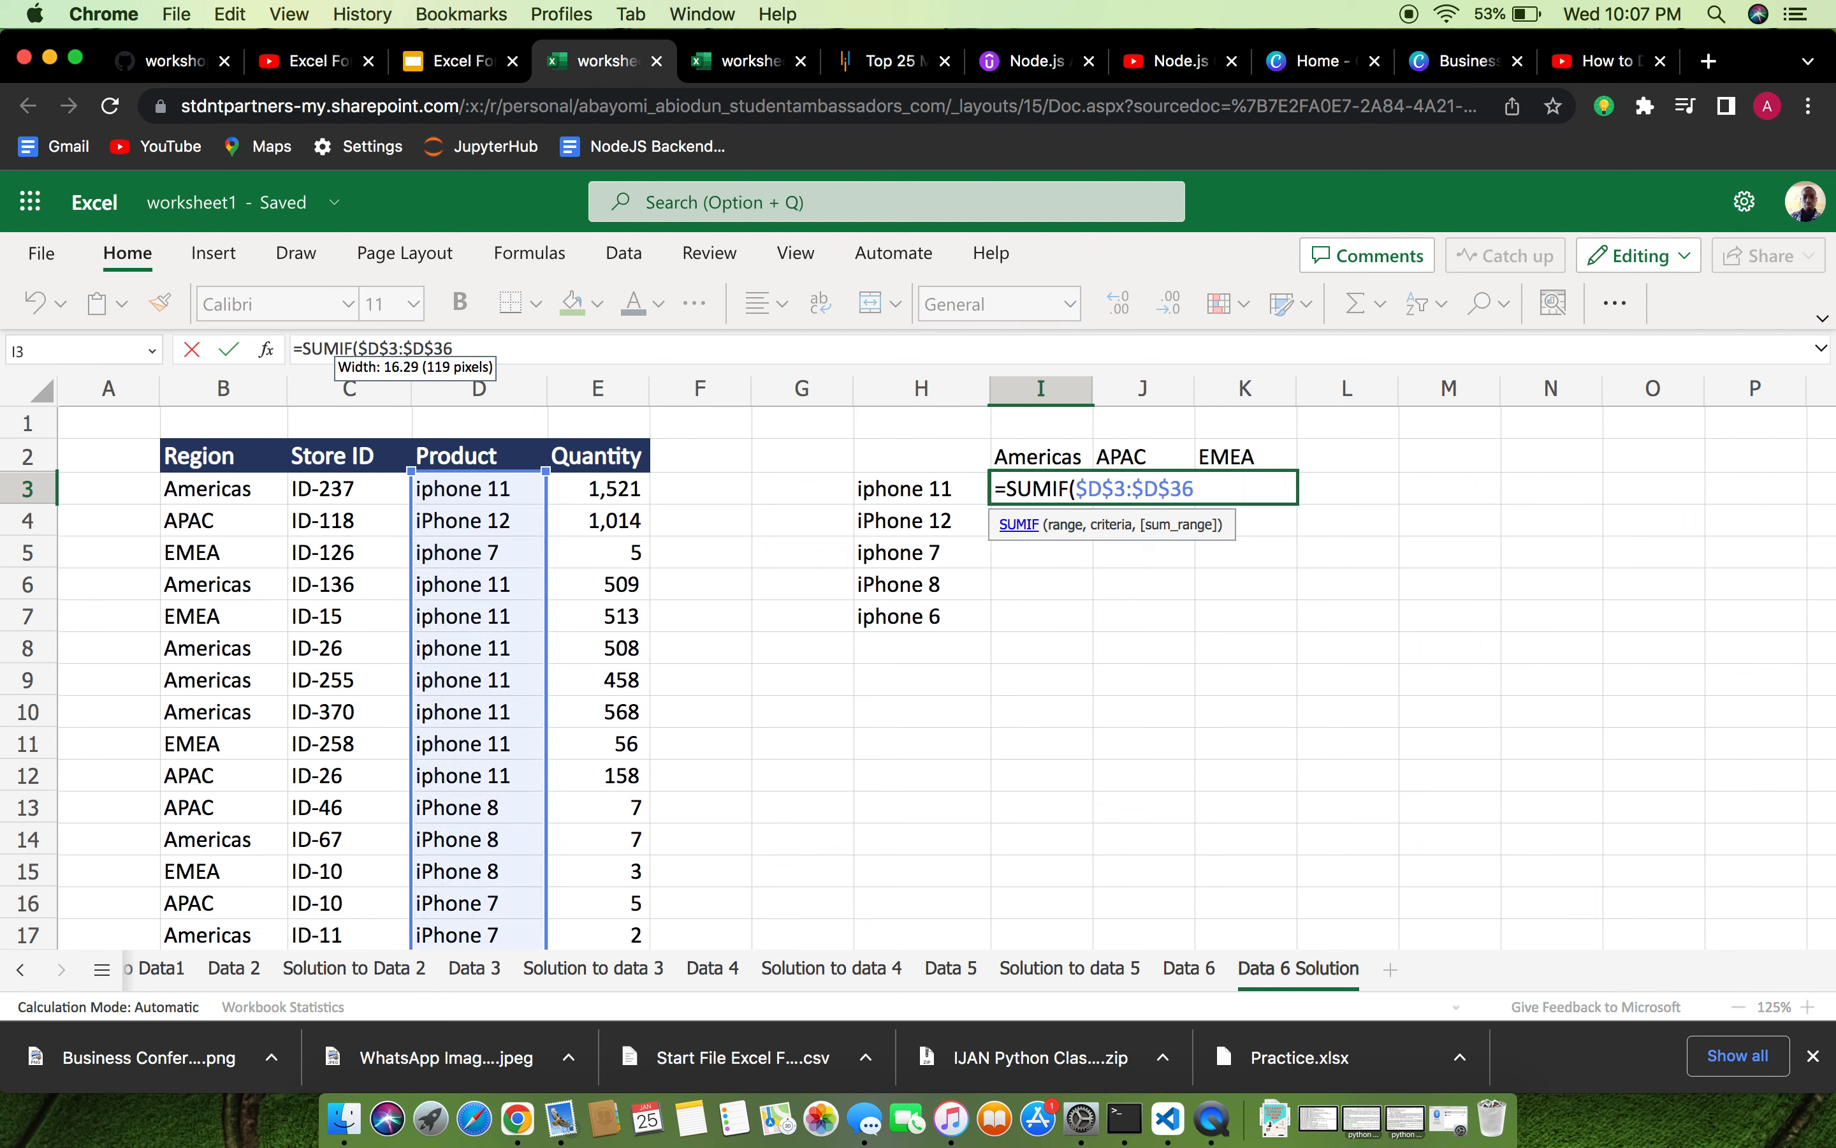
Start the SUMIF formula's second argument with the absolute column reference $B$.
text(,$A%)
key(BackSpace)
text(%)
key(BackSpace)
text($)
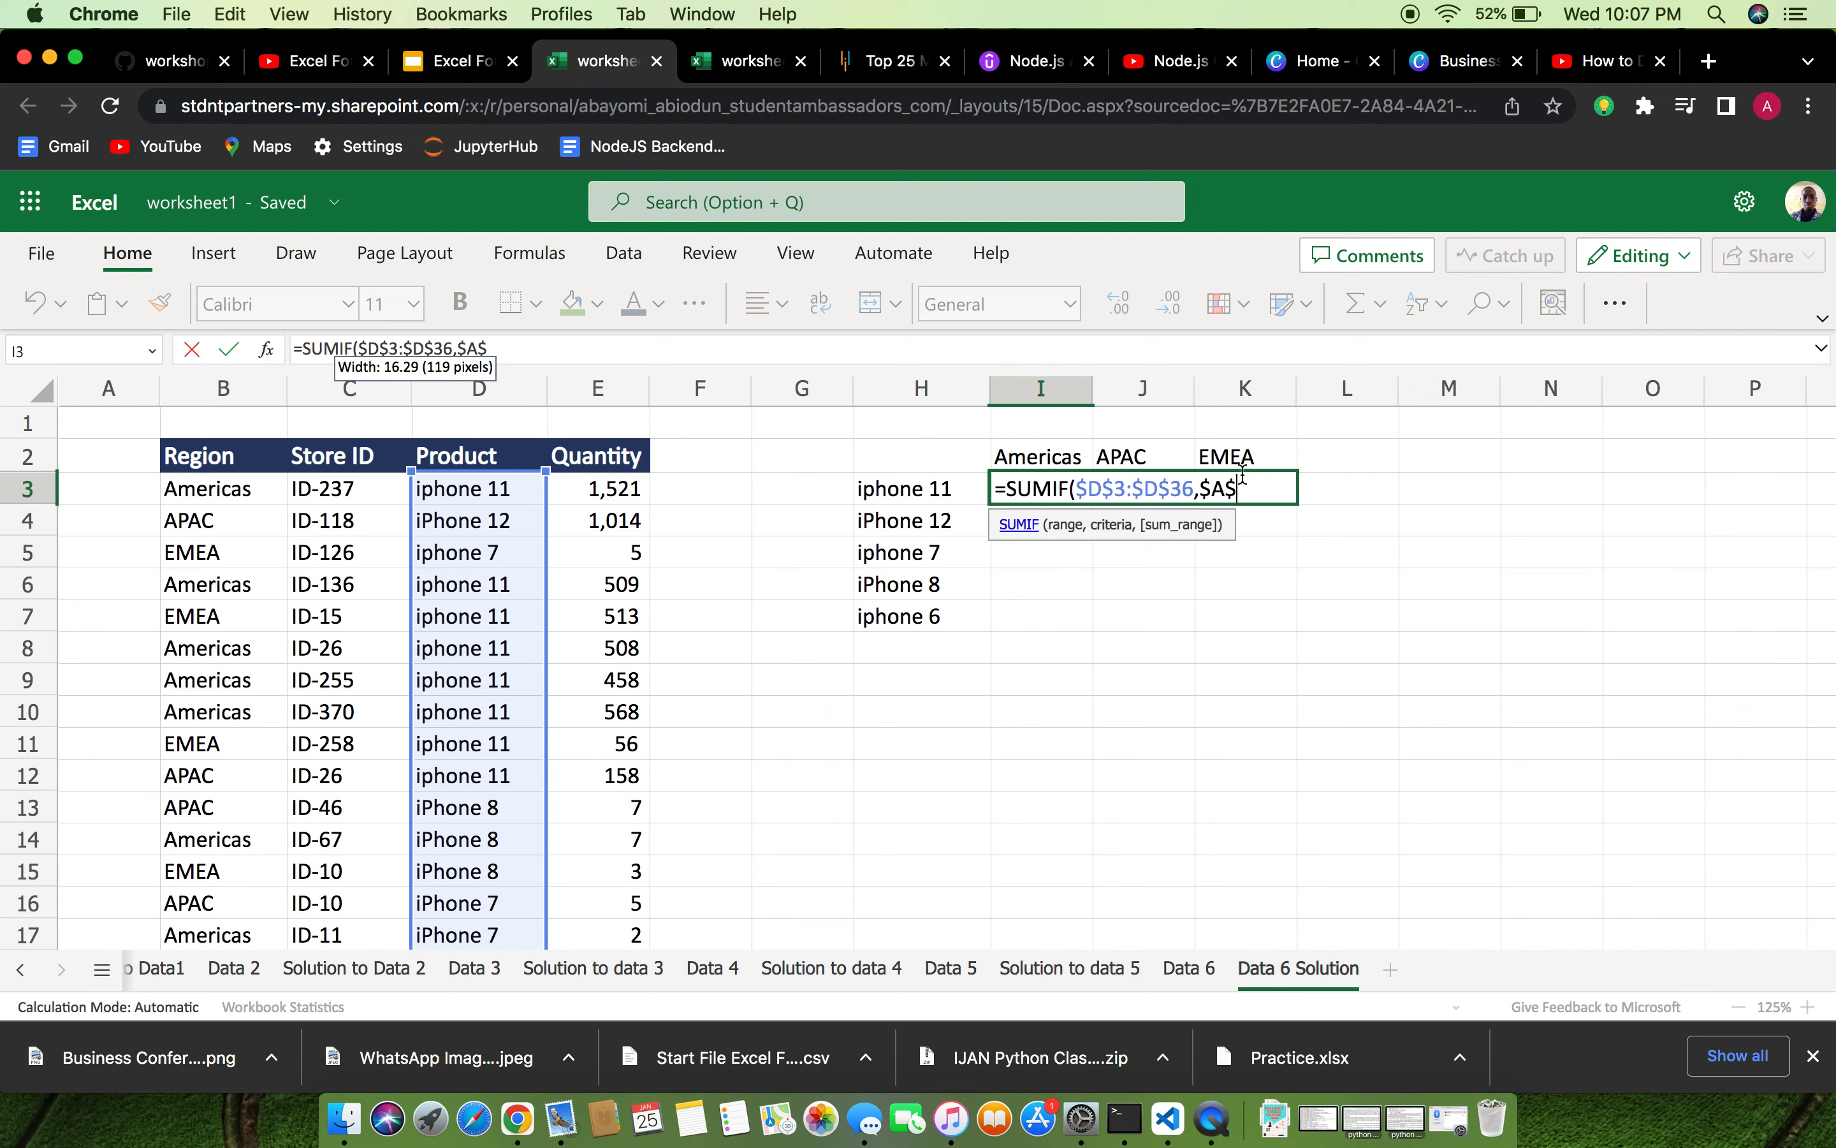
click(1226, 492)
key(BackSpace)
text(B)
key(Tab)
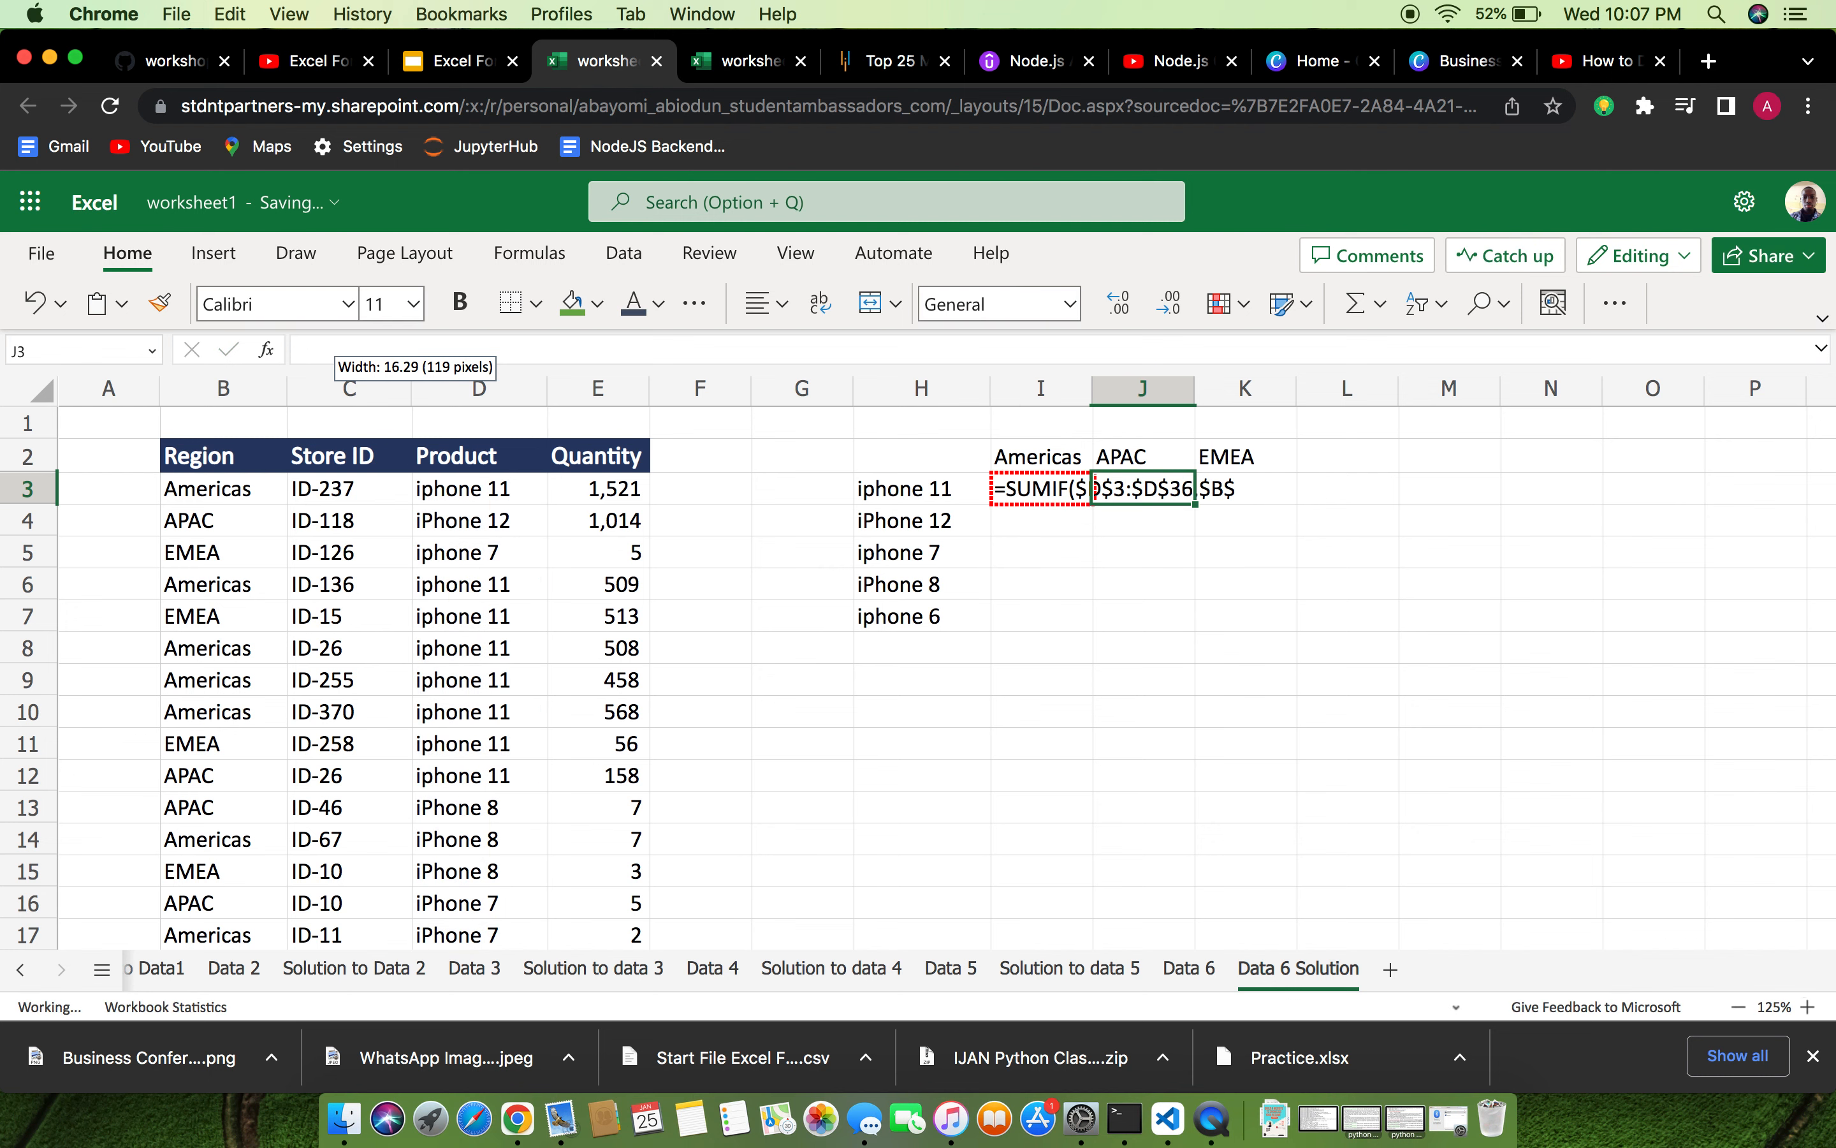
Reopen the formula in I3 and complete its second argument as $B$3:$A$36.
double_click(1214, 488)
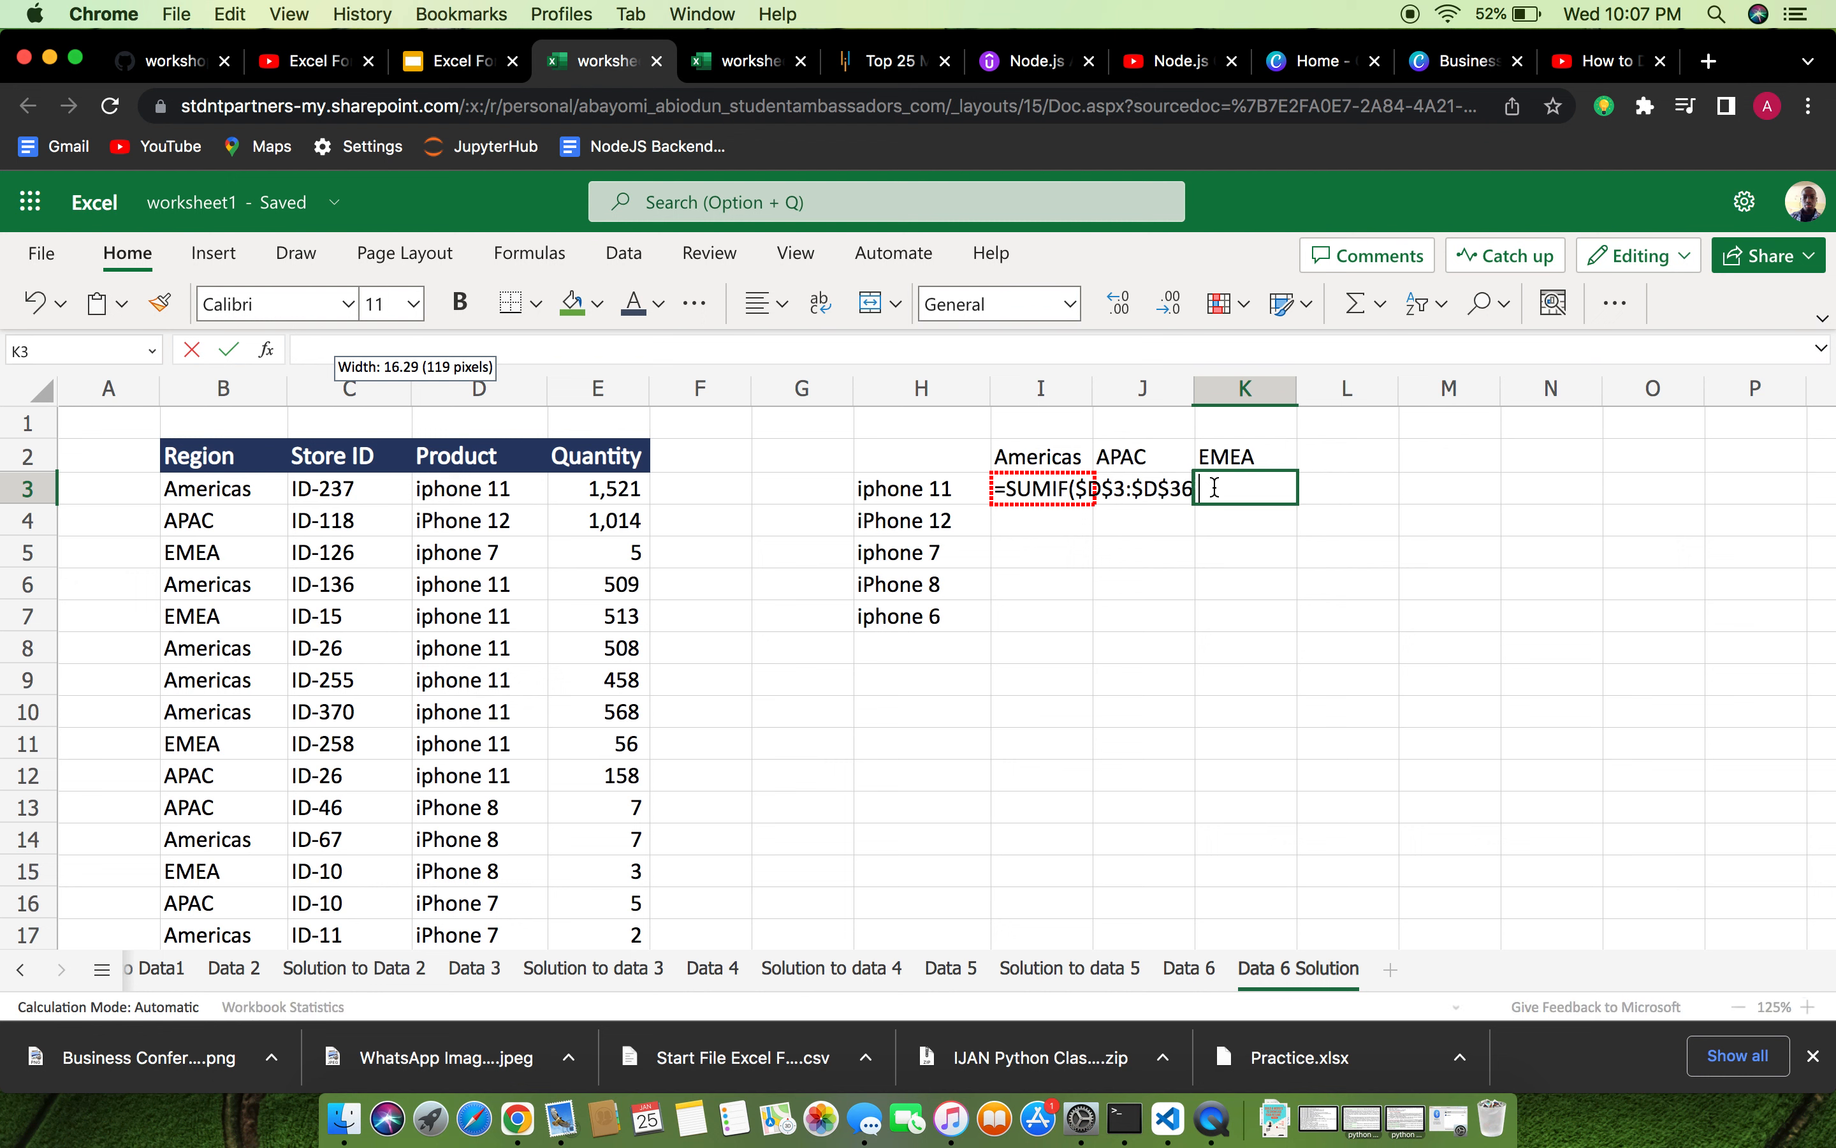
click(1170, 492)
double_click(1170, 491)
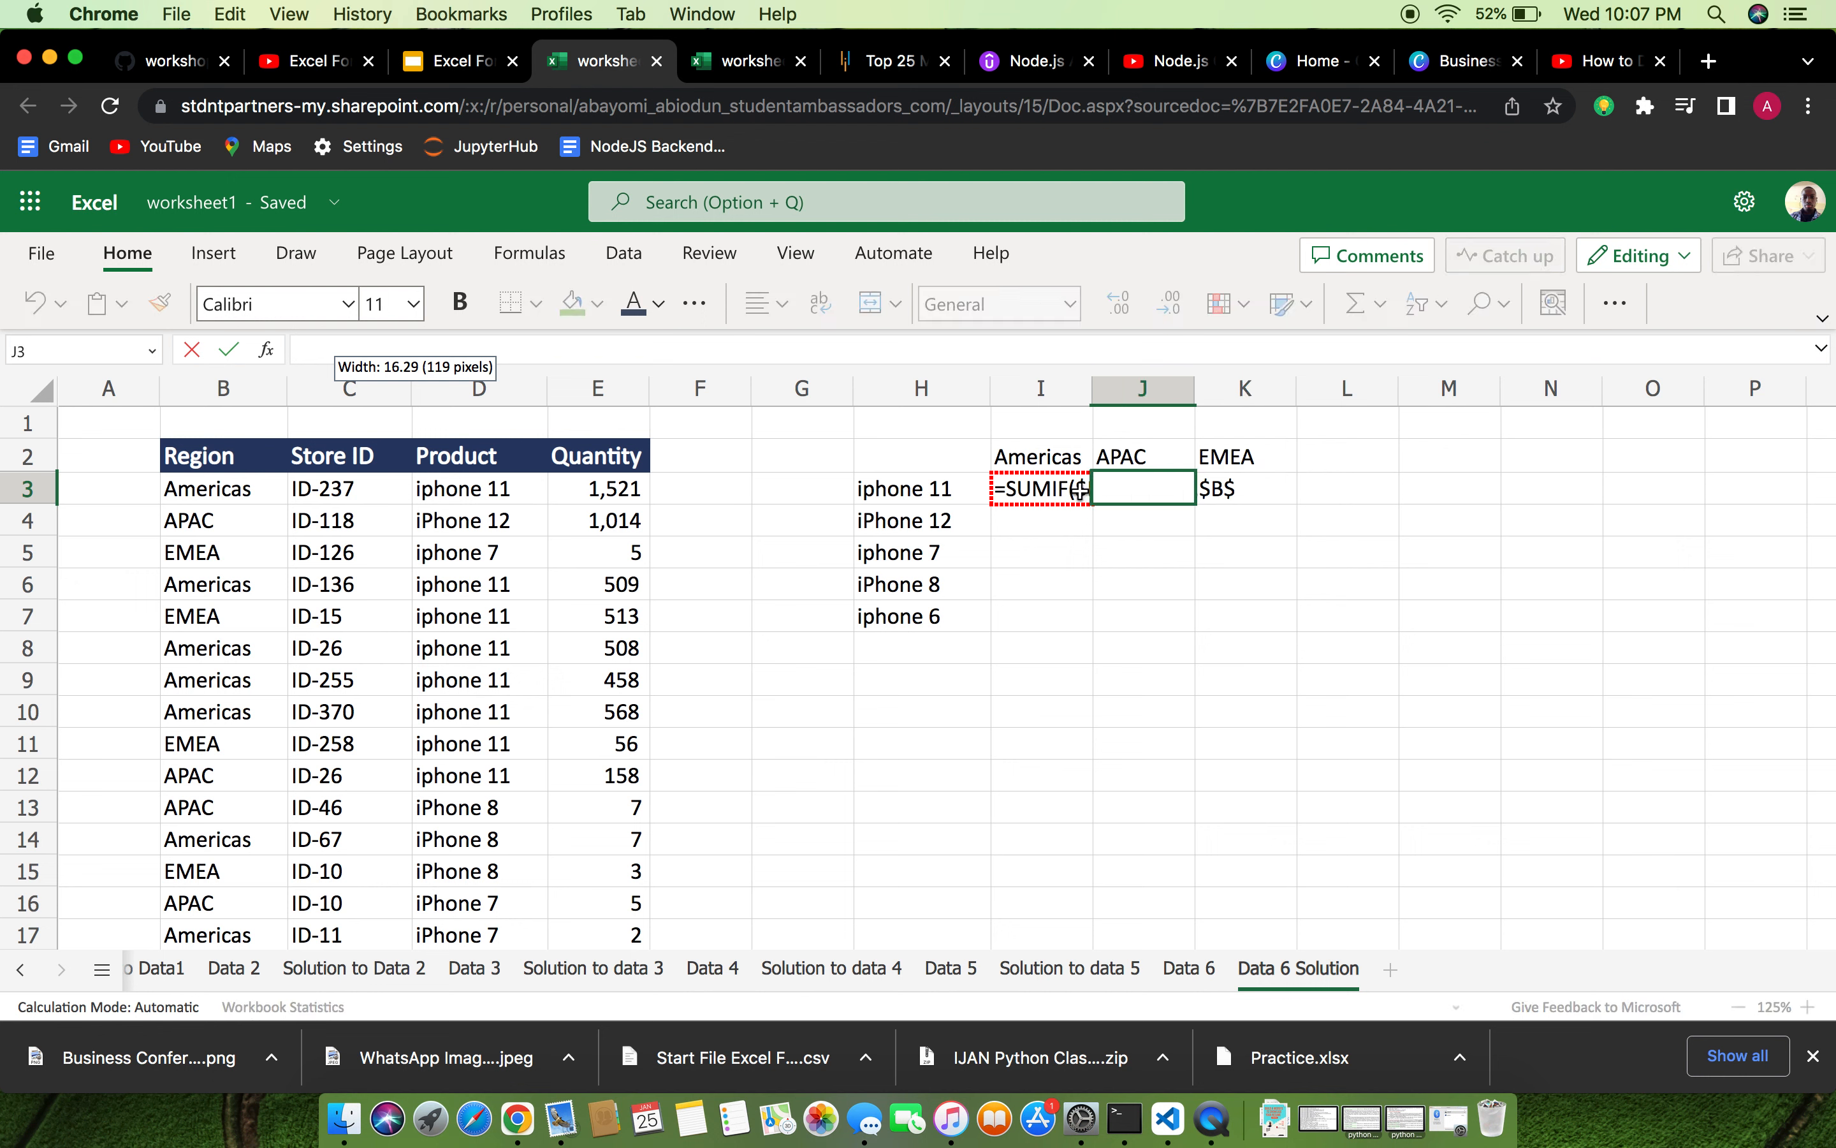
double_click(1080, 492)
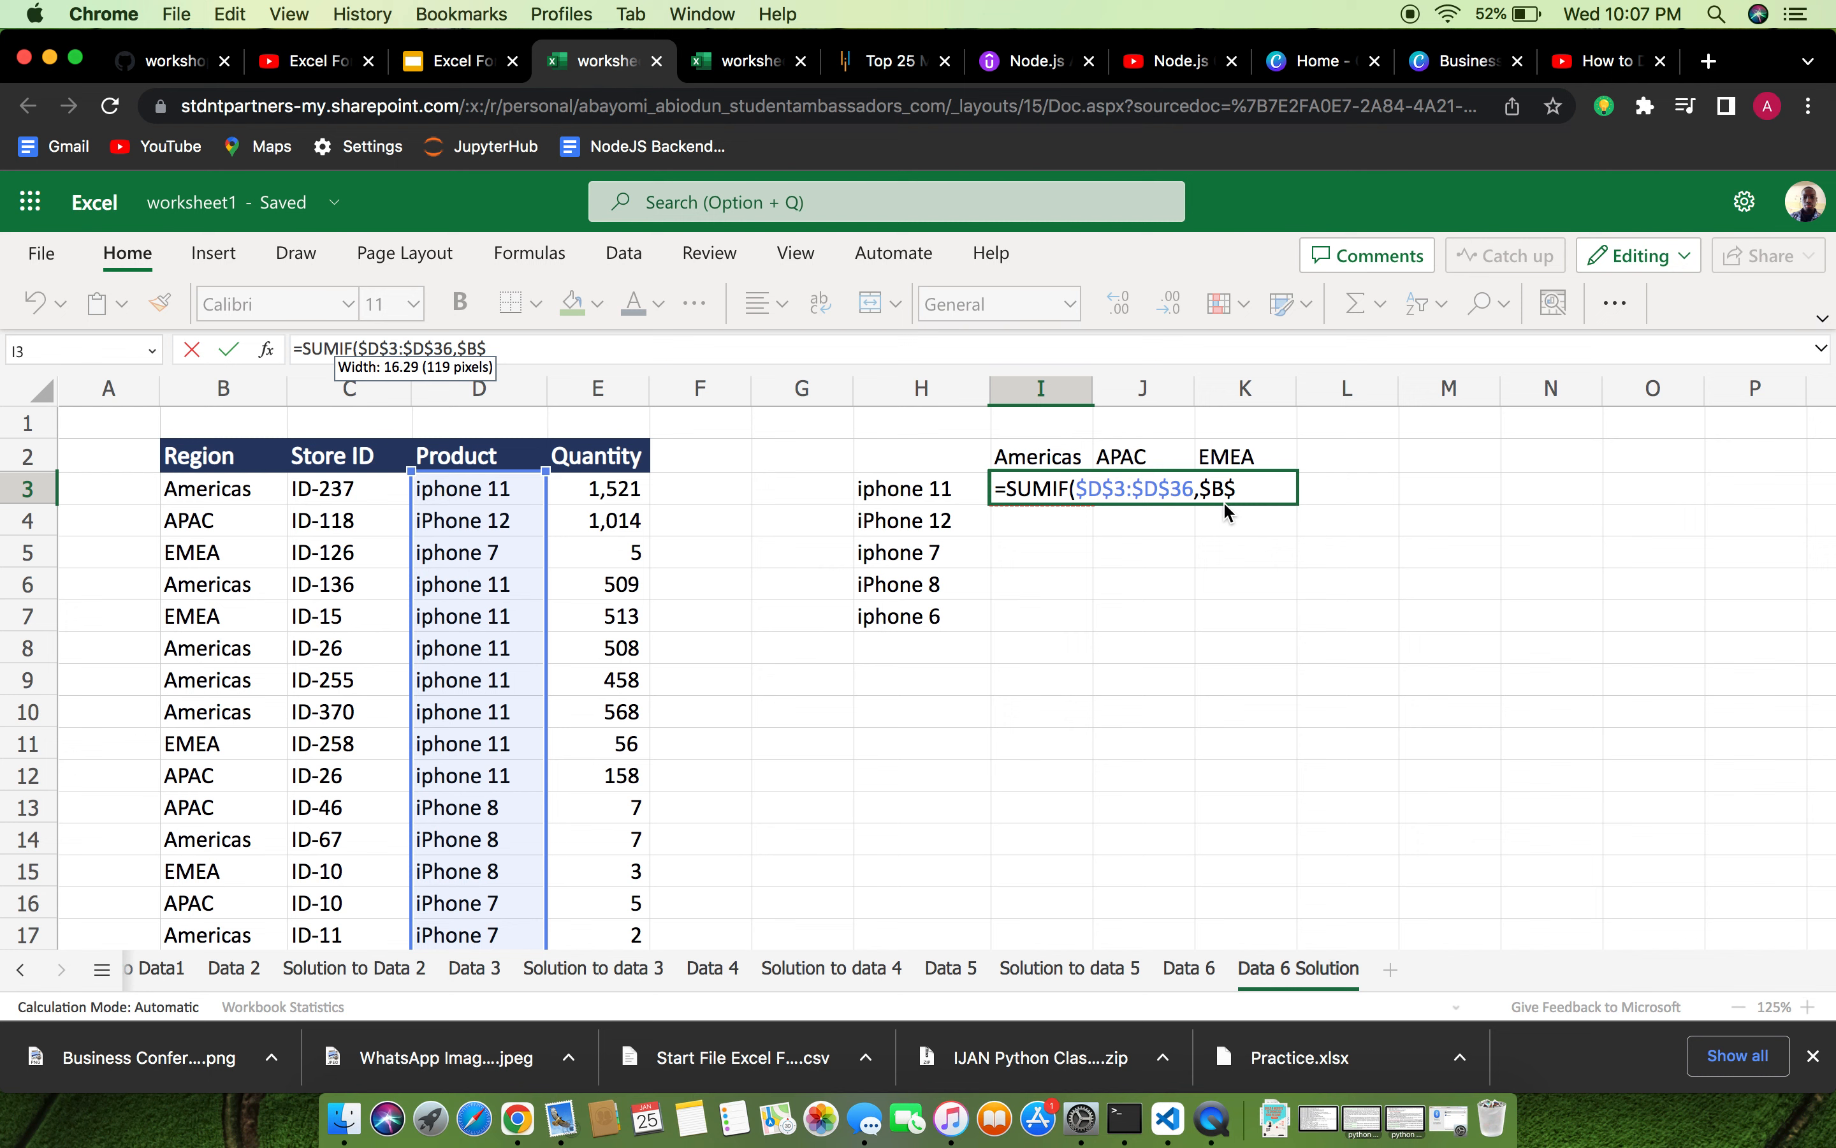
text(3)
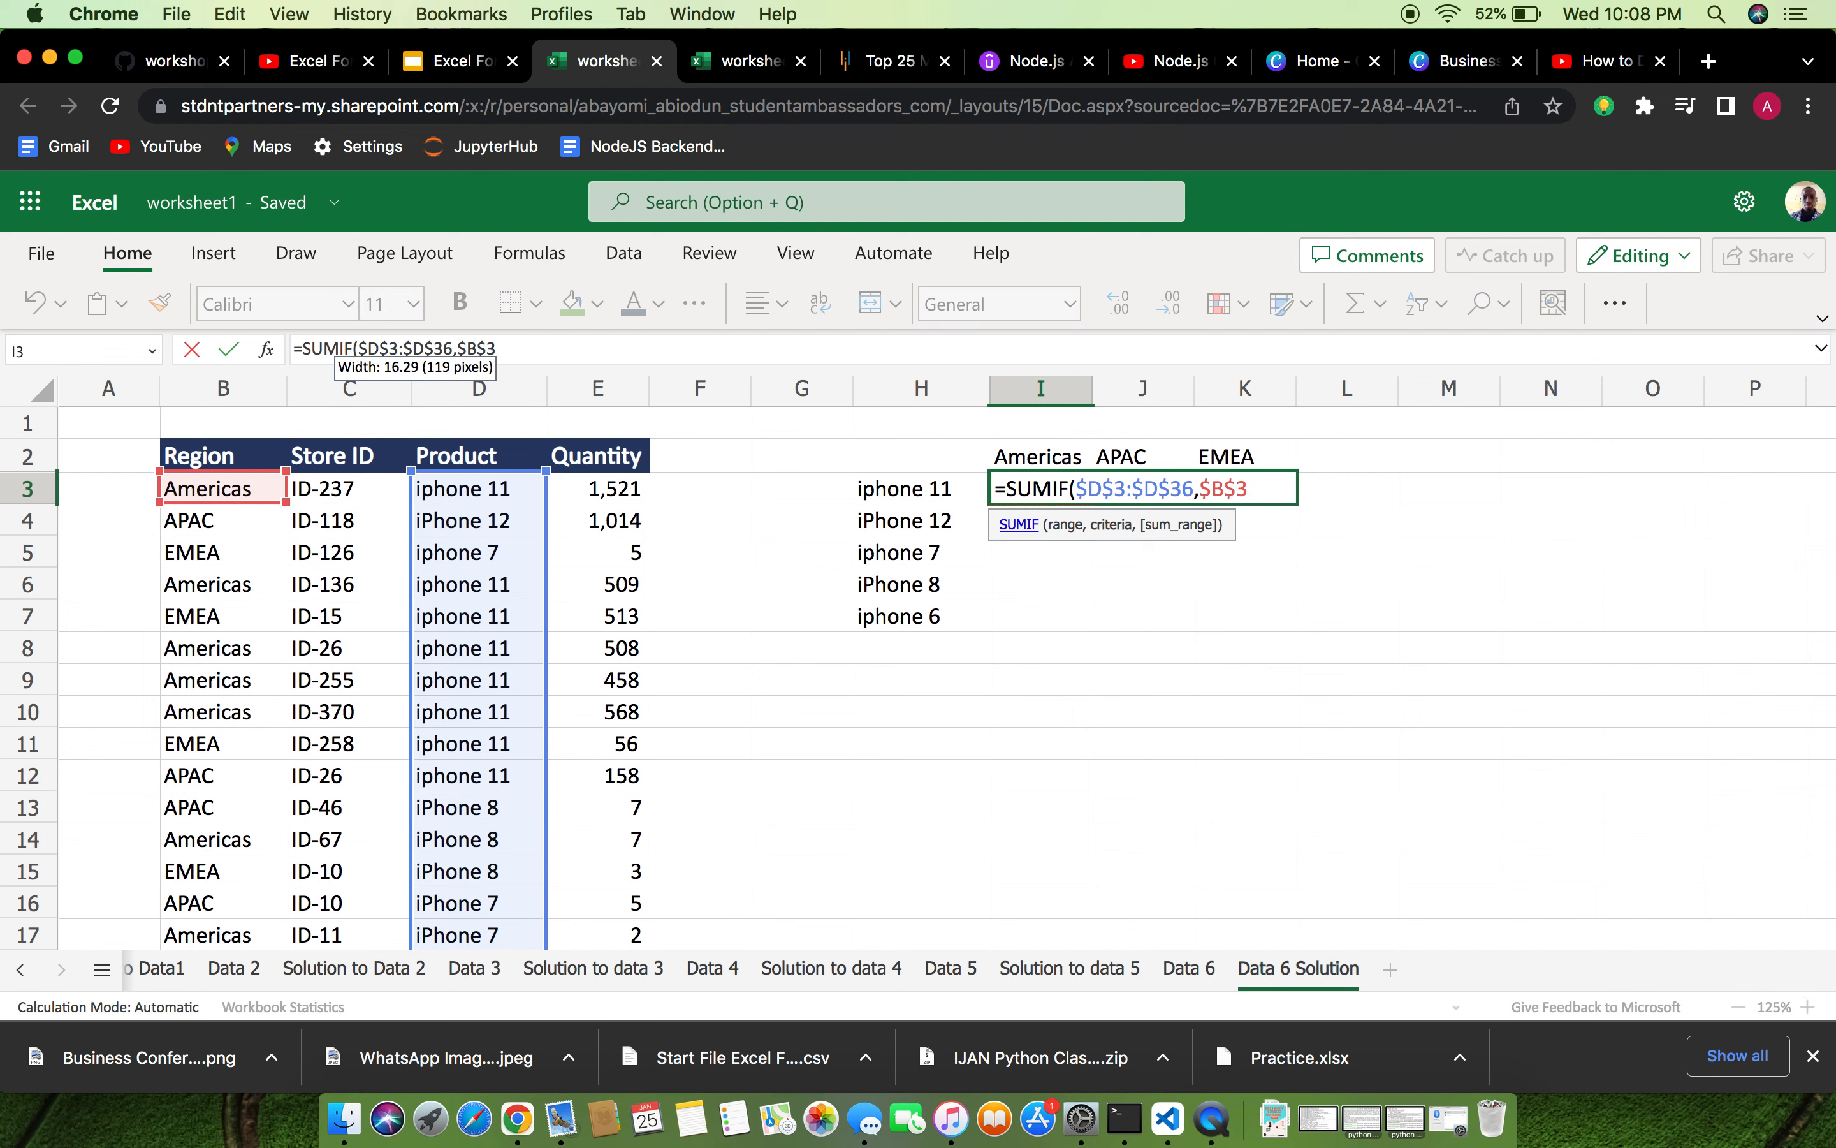
text(:4)
key(BackSpace)
text($A$3)
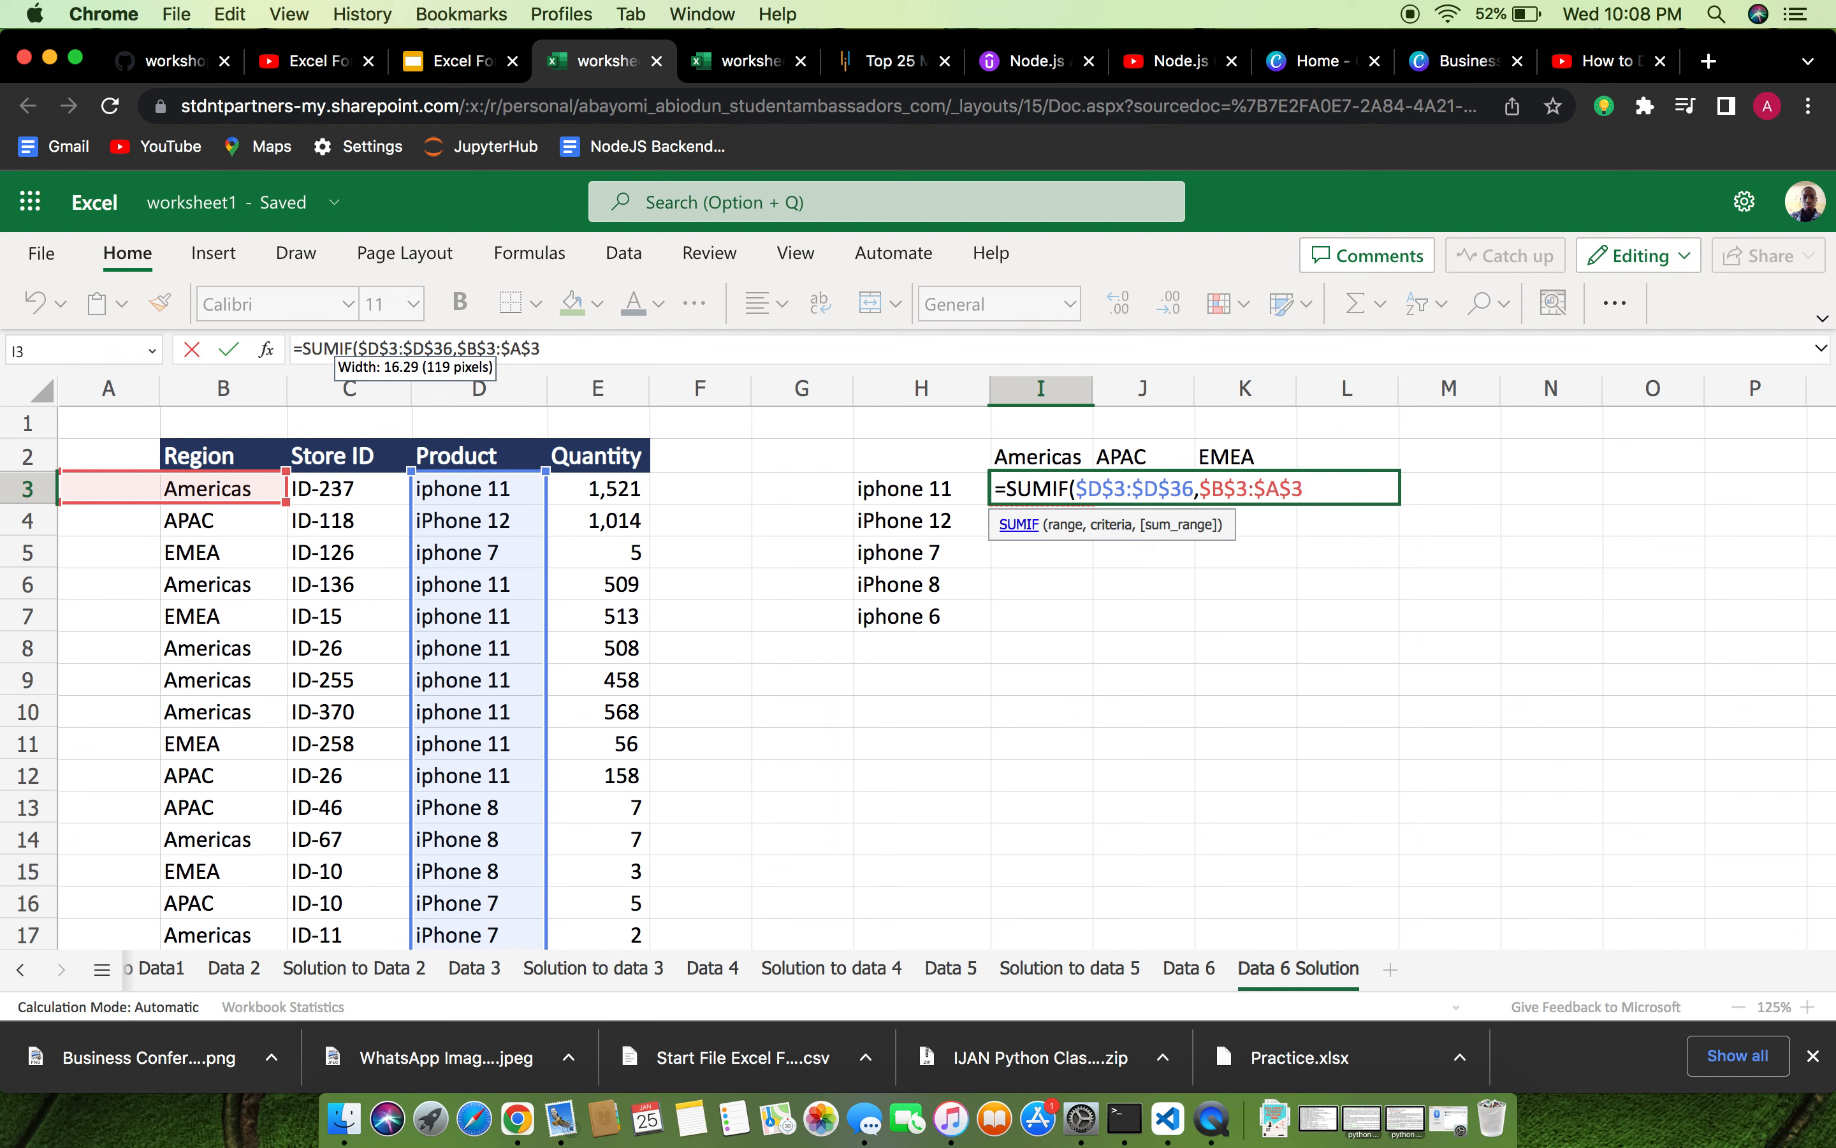
text(6)
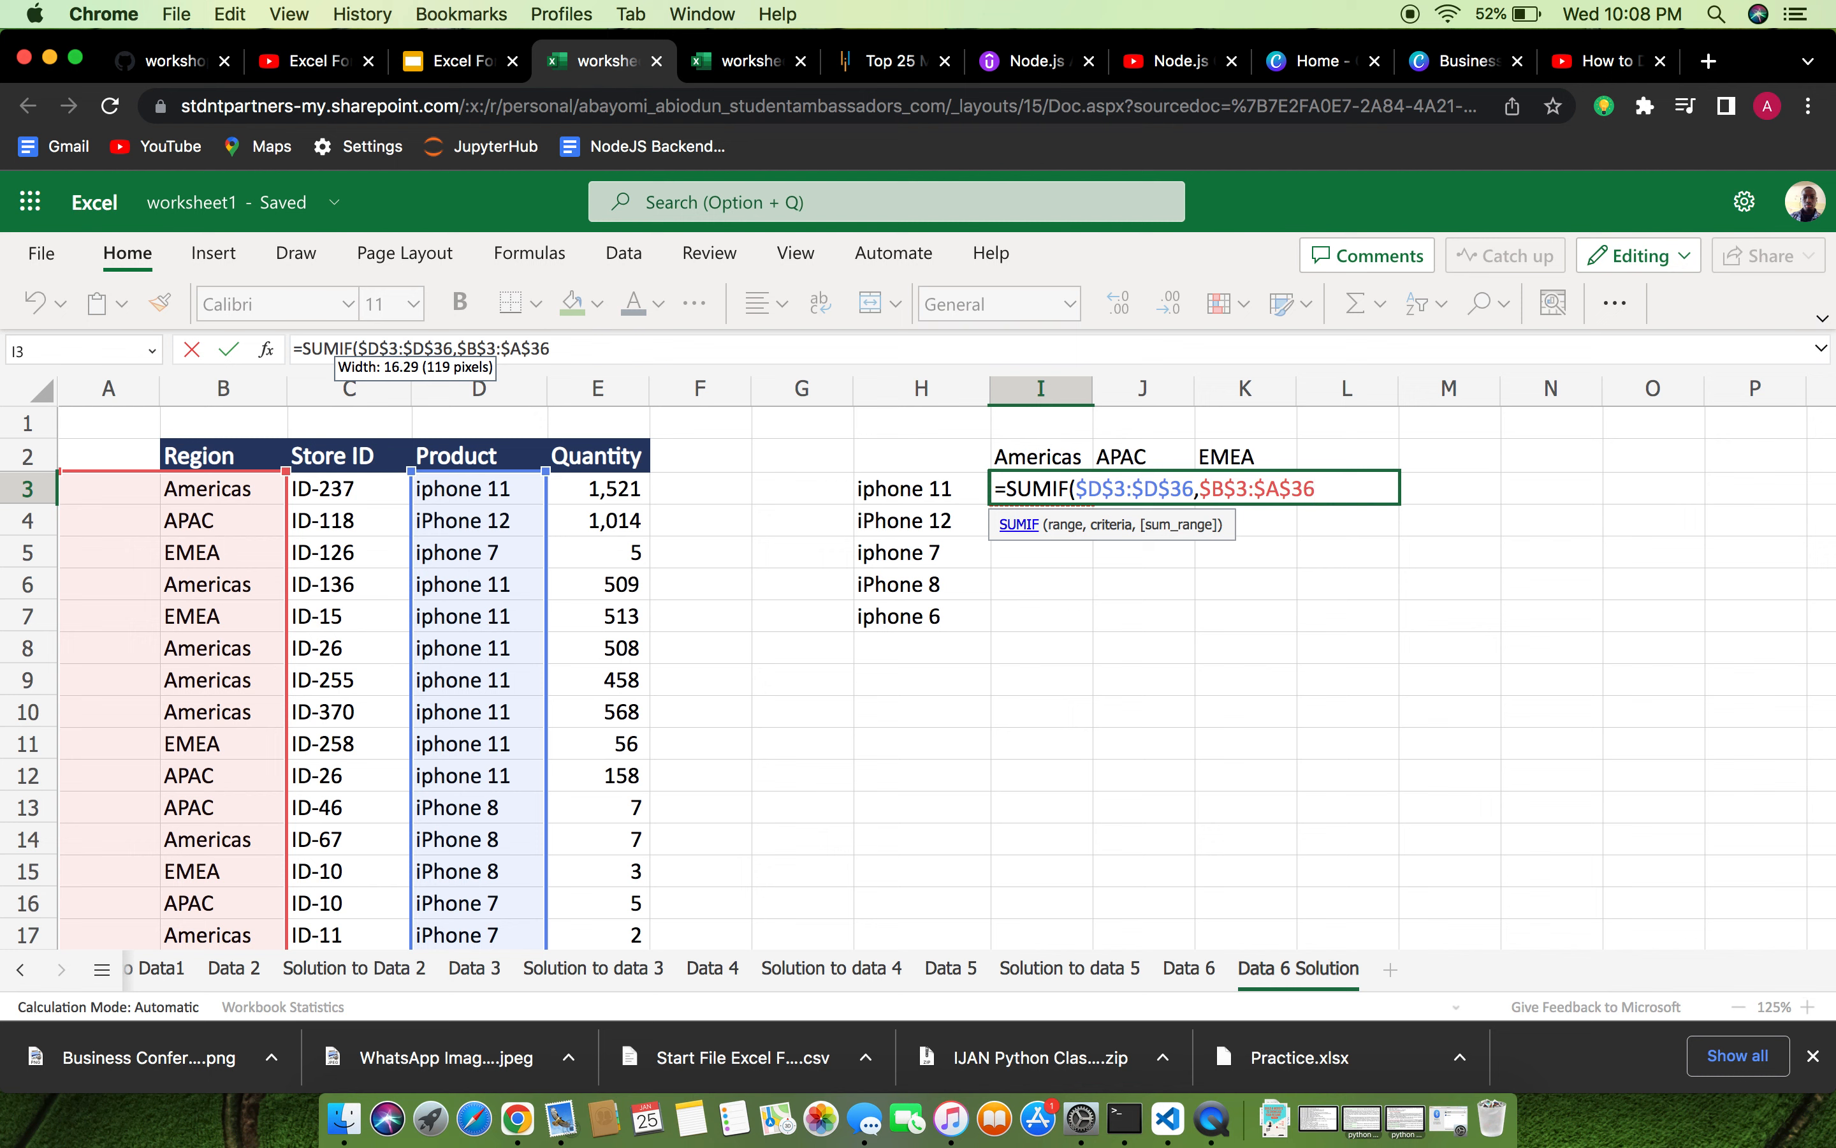
Add the product cell H$3, with its row locked, as the third argument of the formula.
text(,)
text(H)
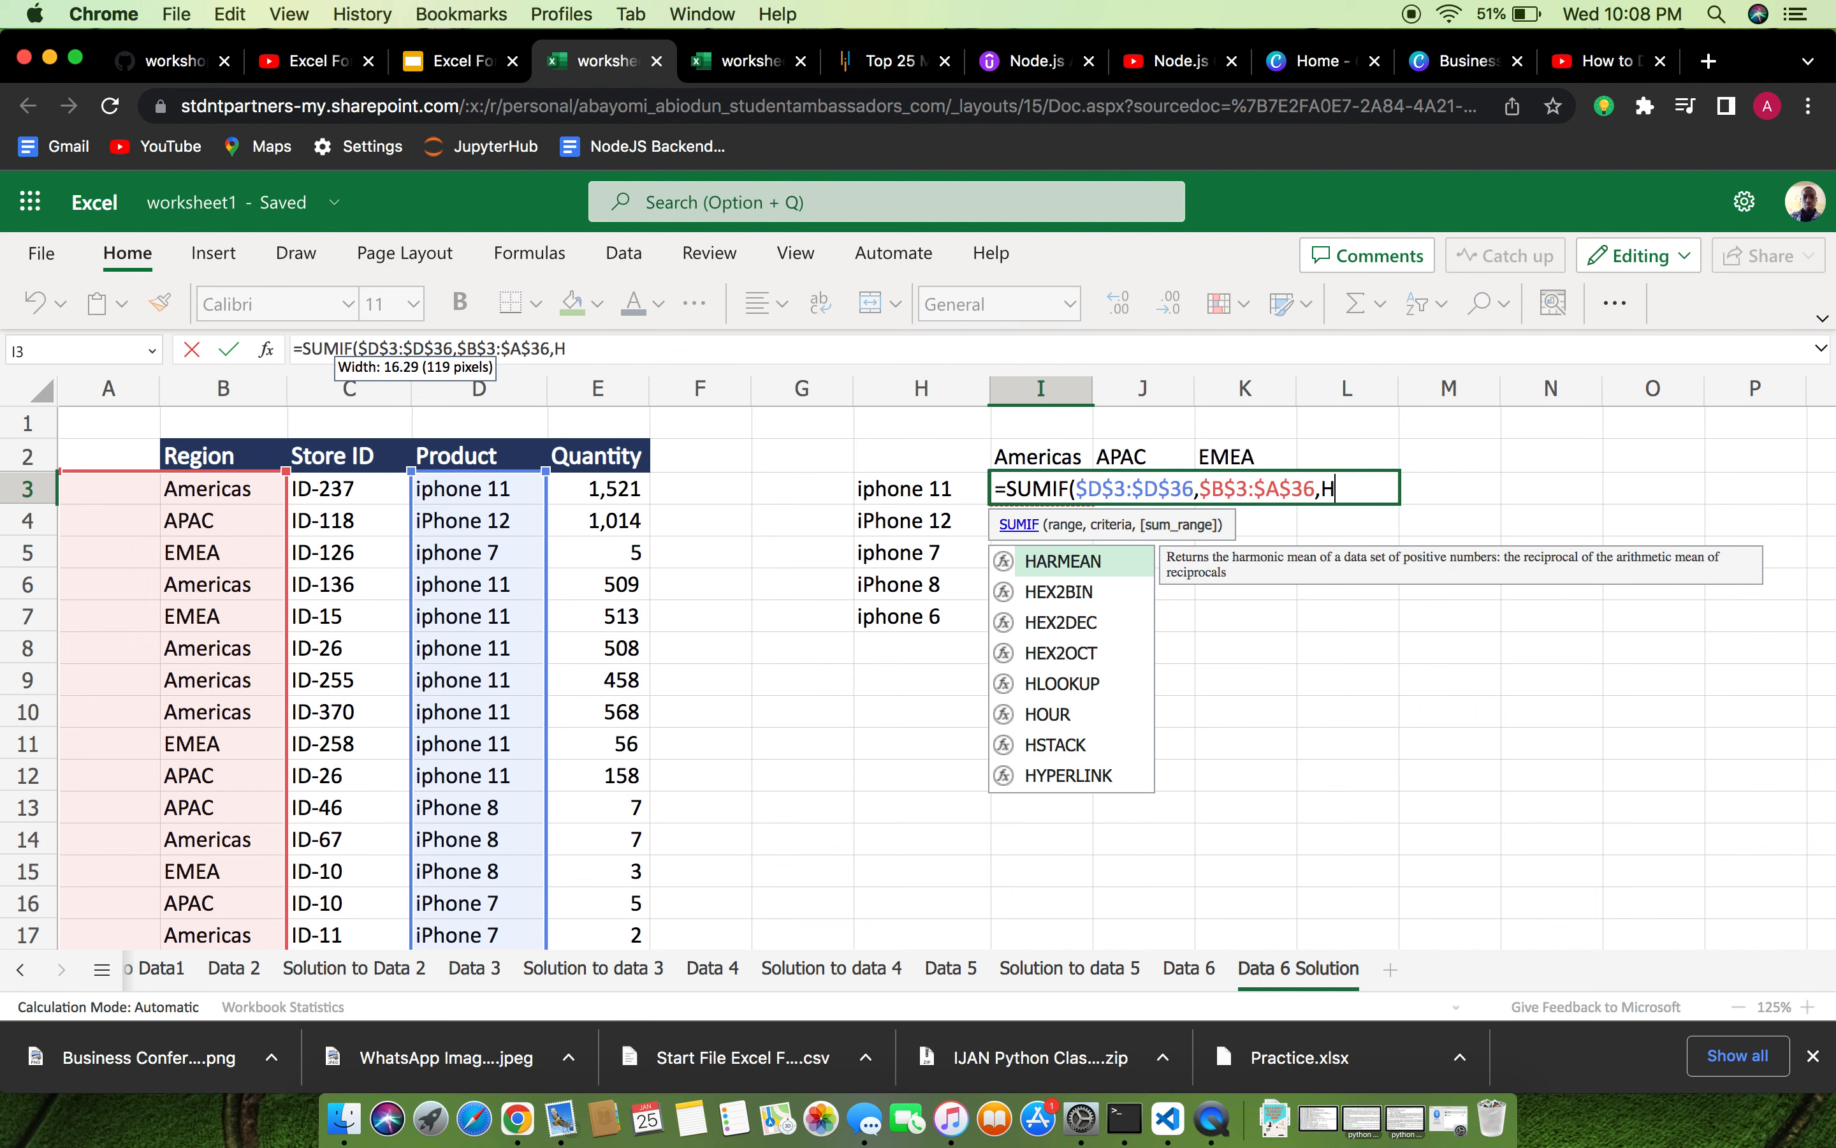
text($)
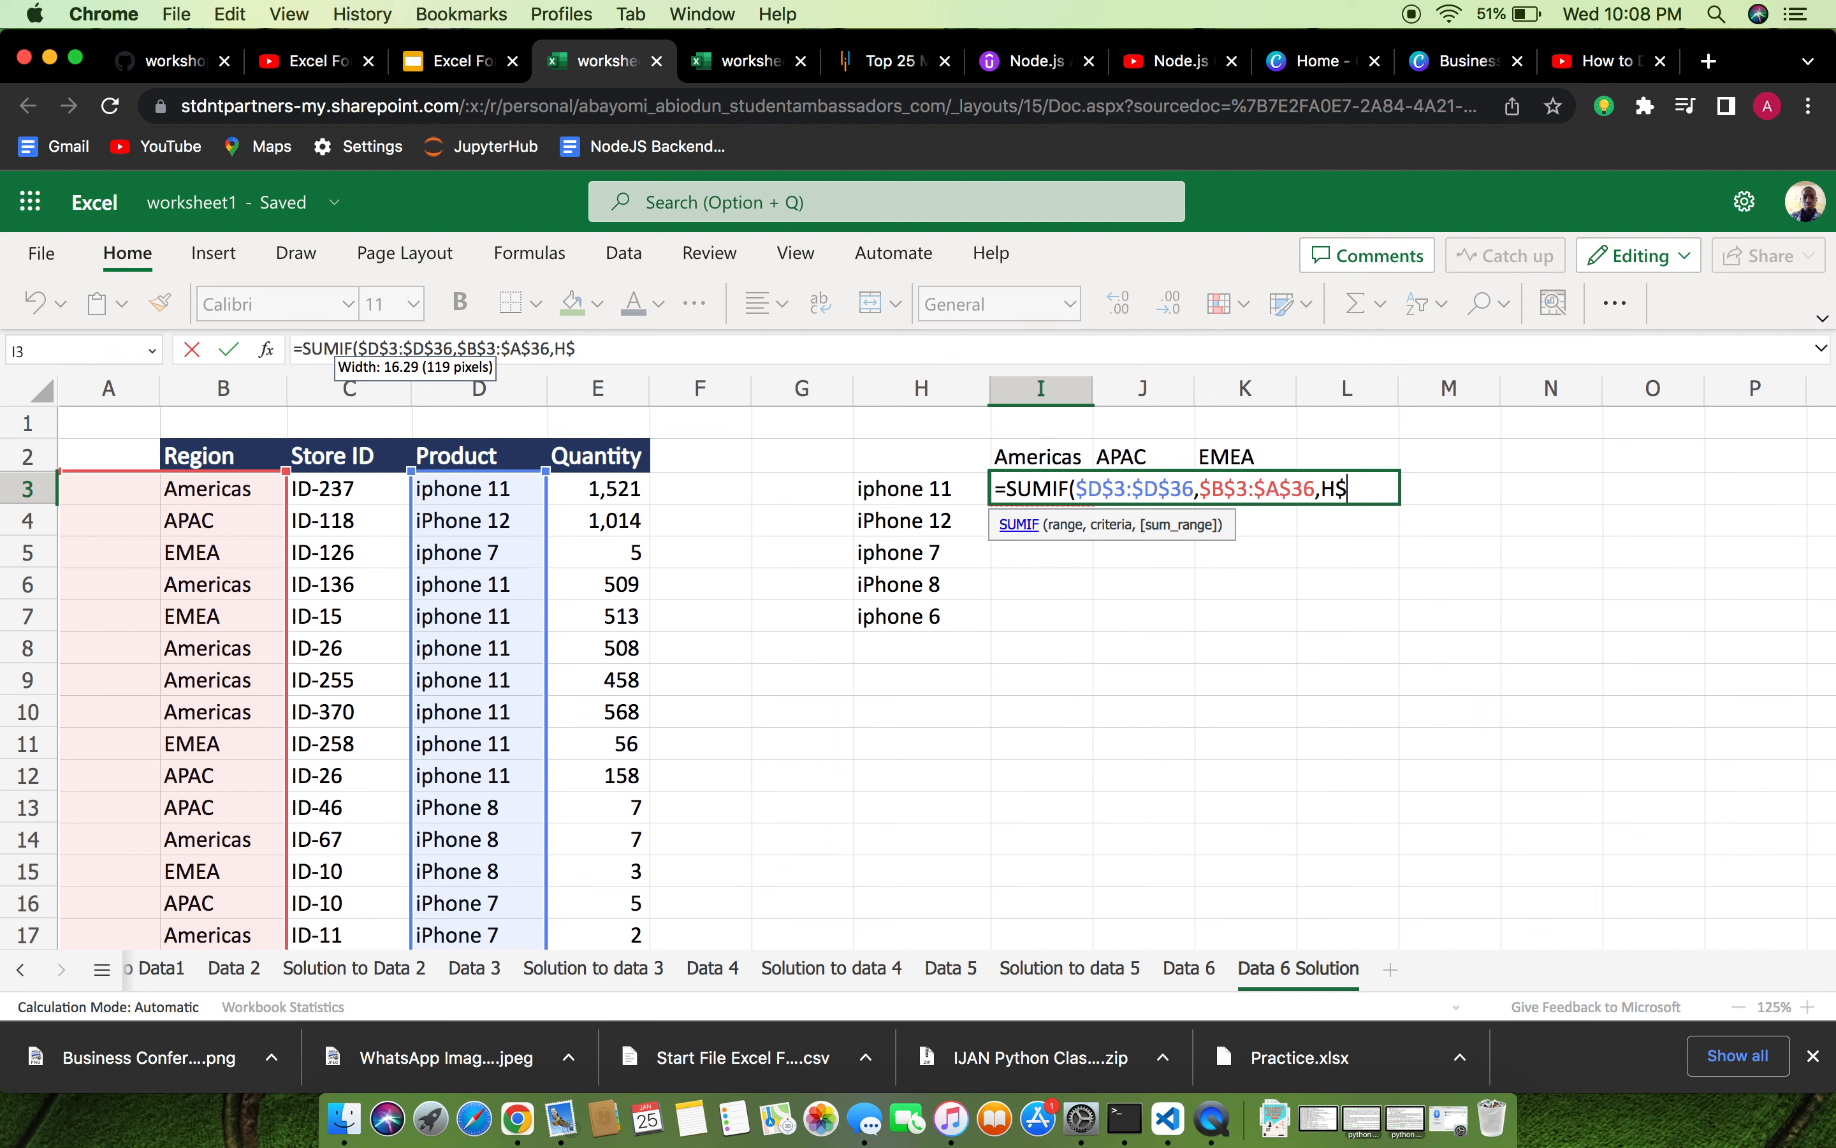
text(3)
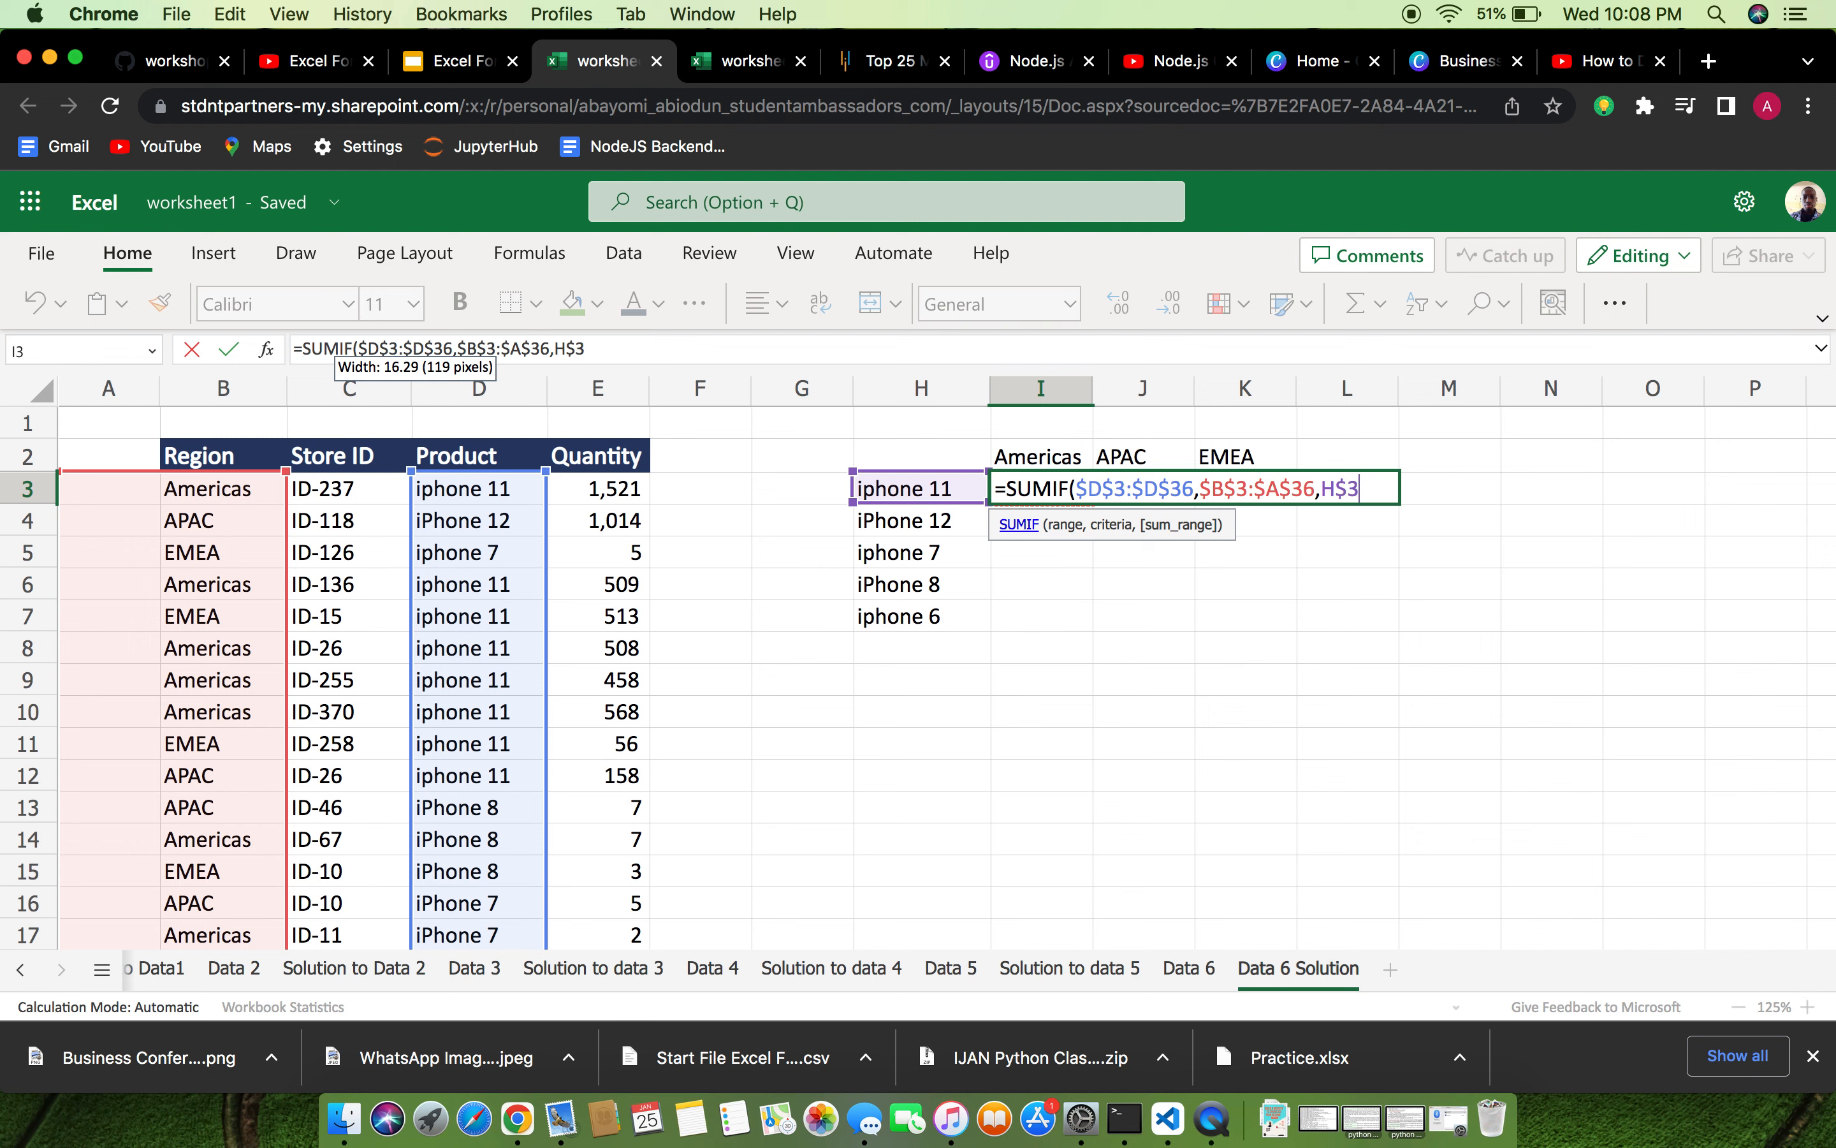
Add the absolute range $C$3:$E$36 as the fourth argument of the formula in I3.
text(,%)
key(BackSpace)
text($C$)
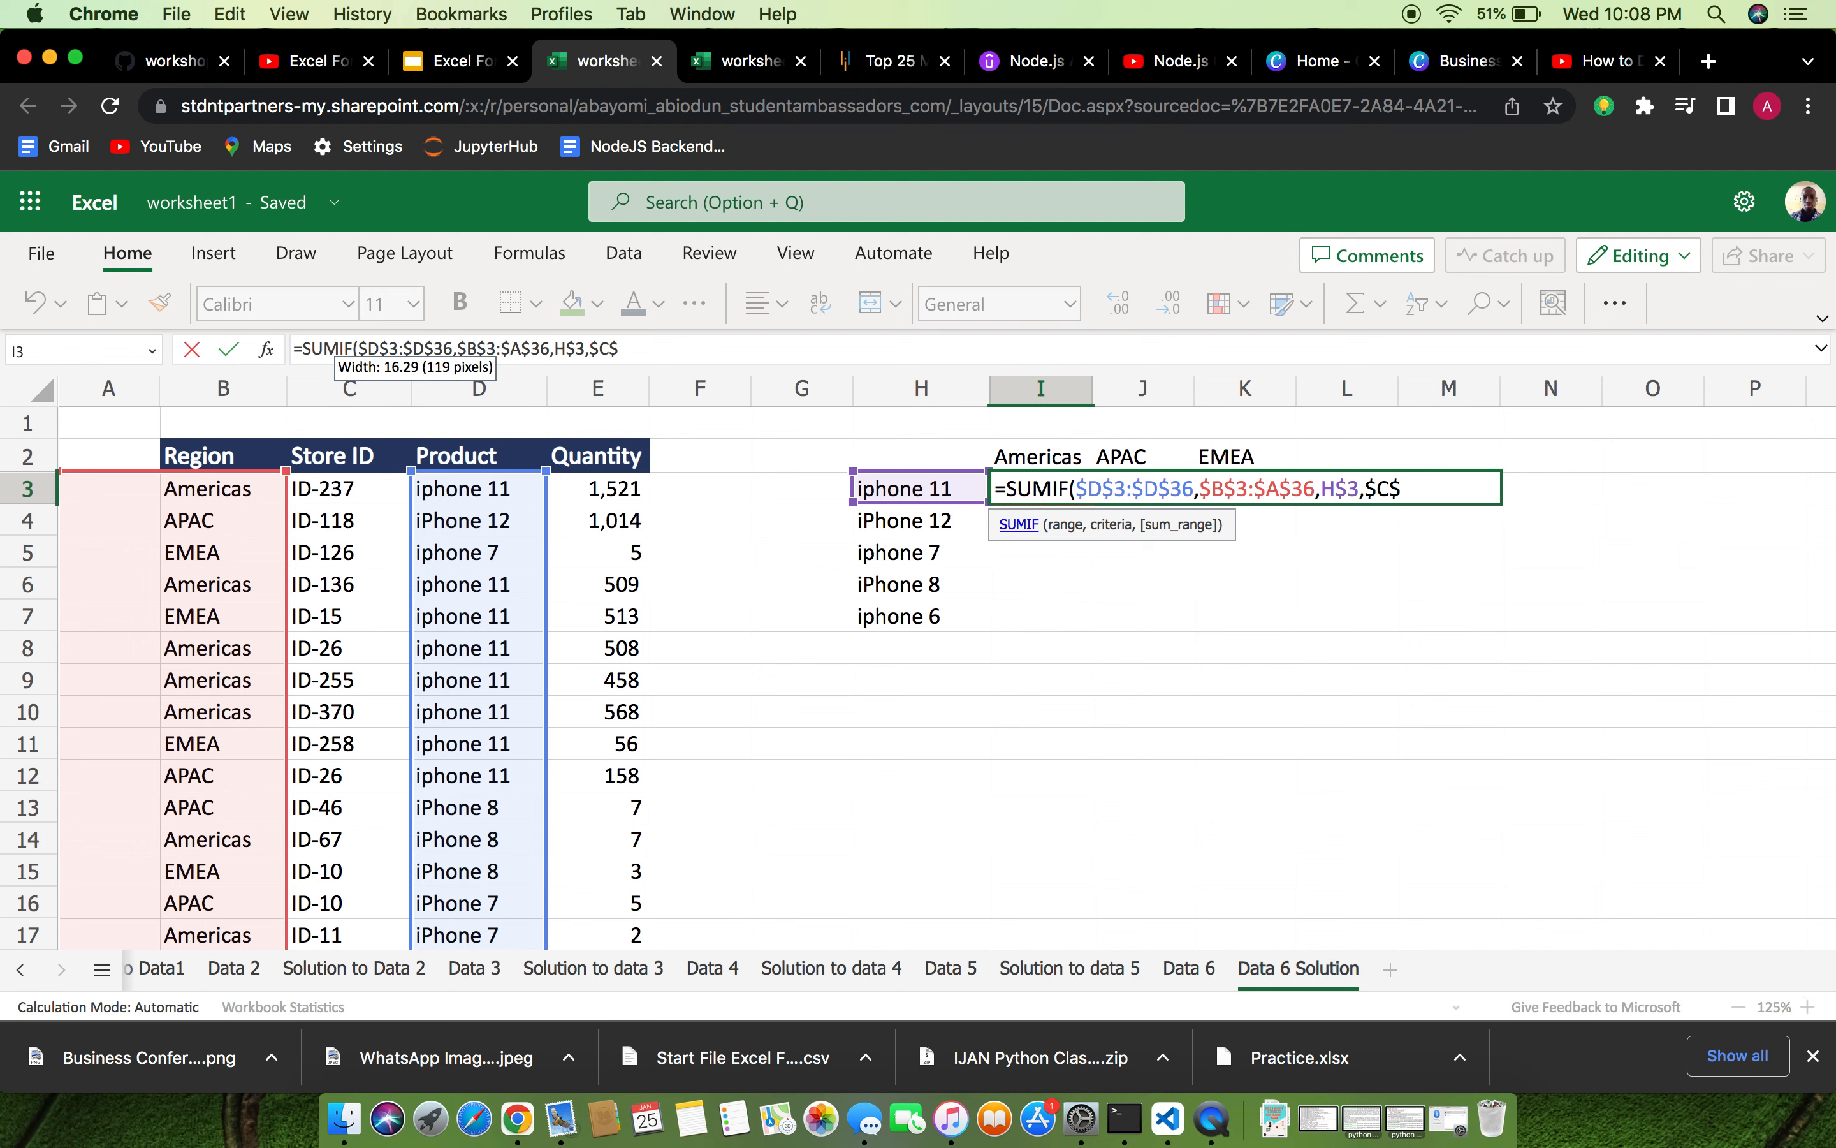
text(3)
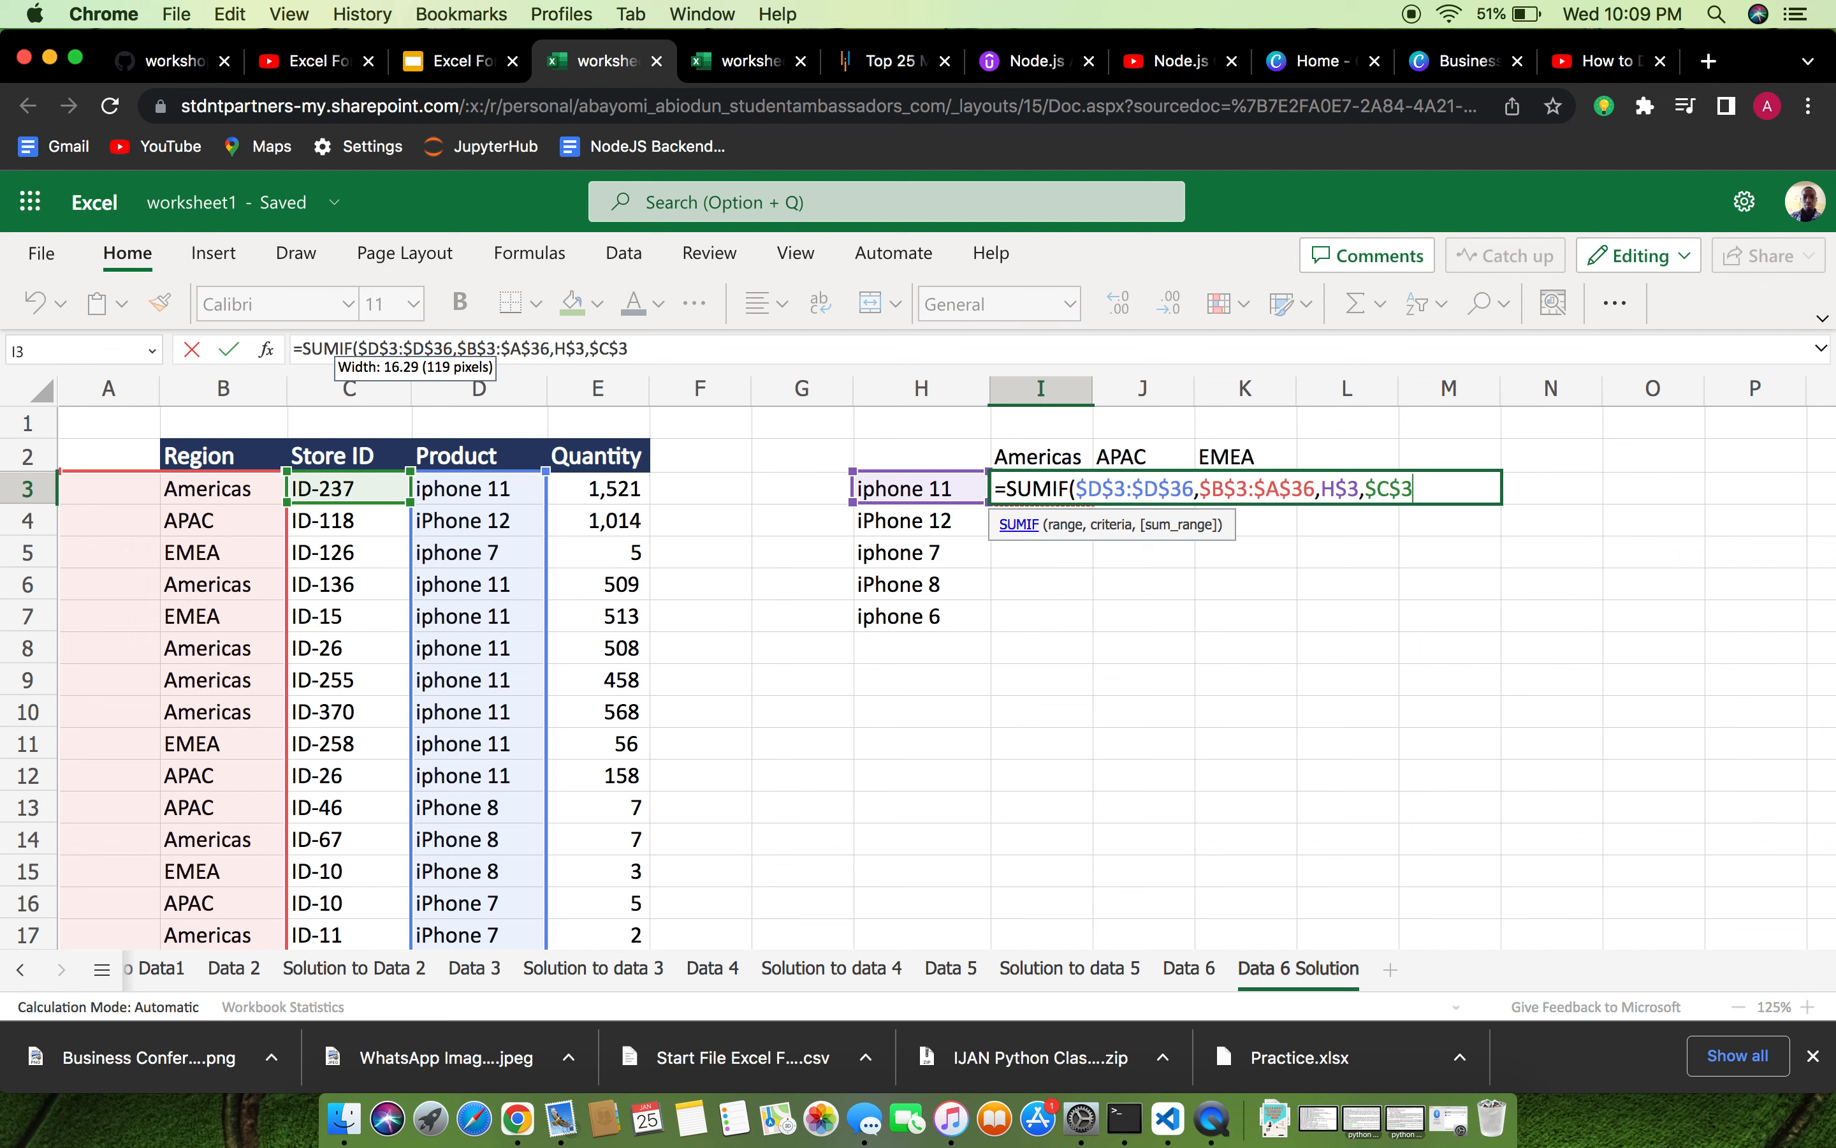
text(:)
text(E)
key(BackSpace)
text($D%)
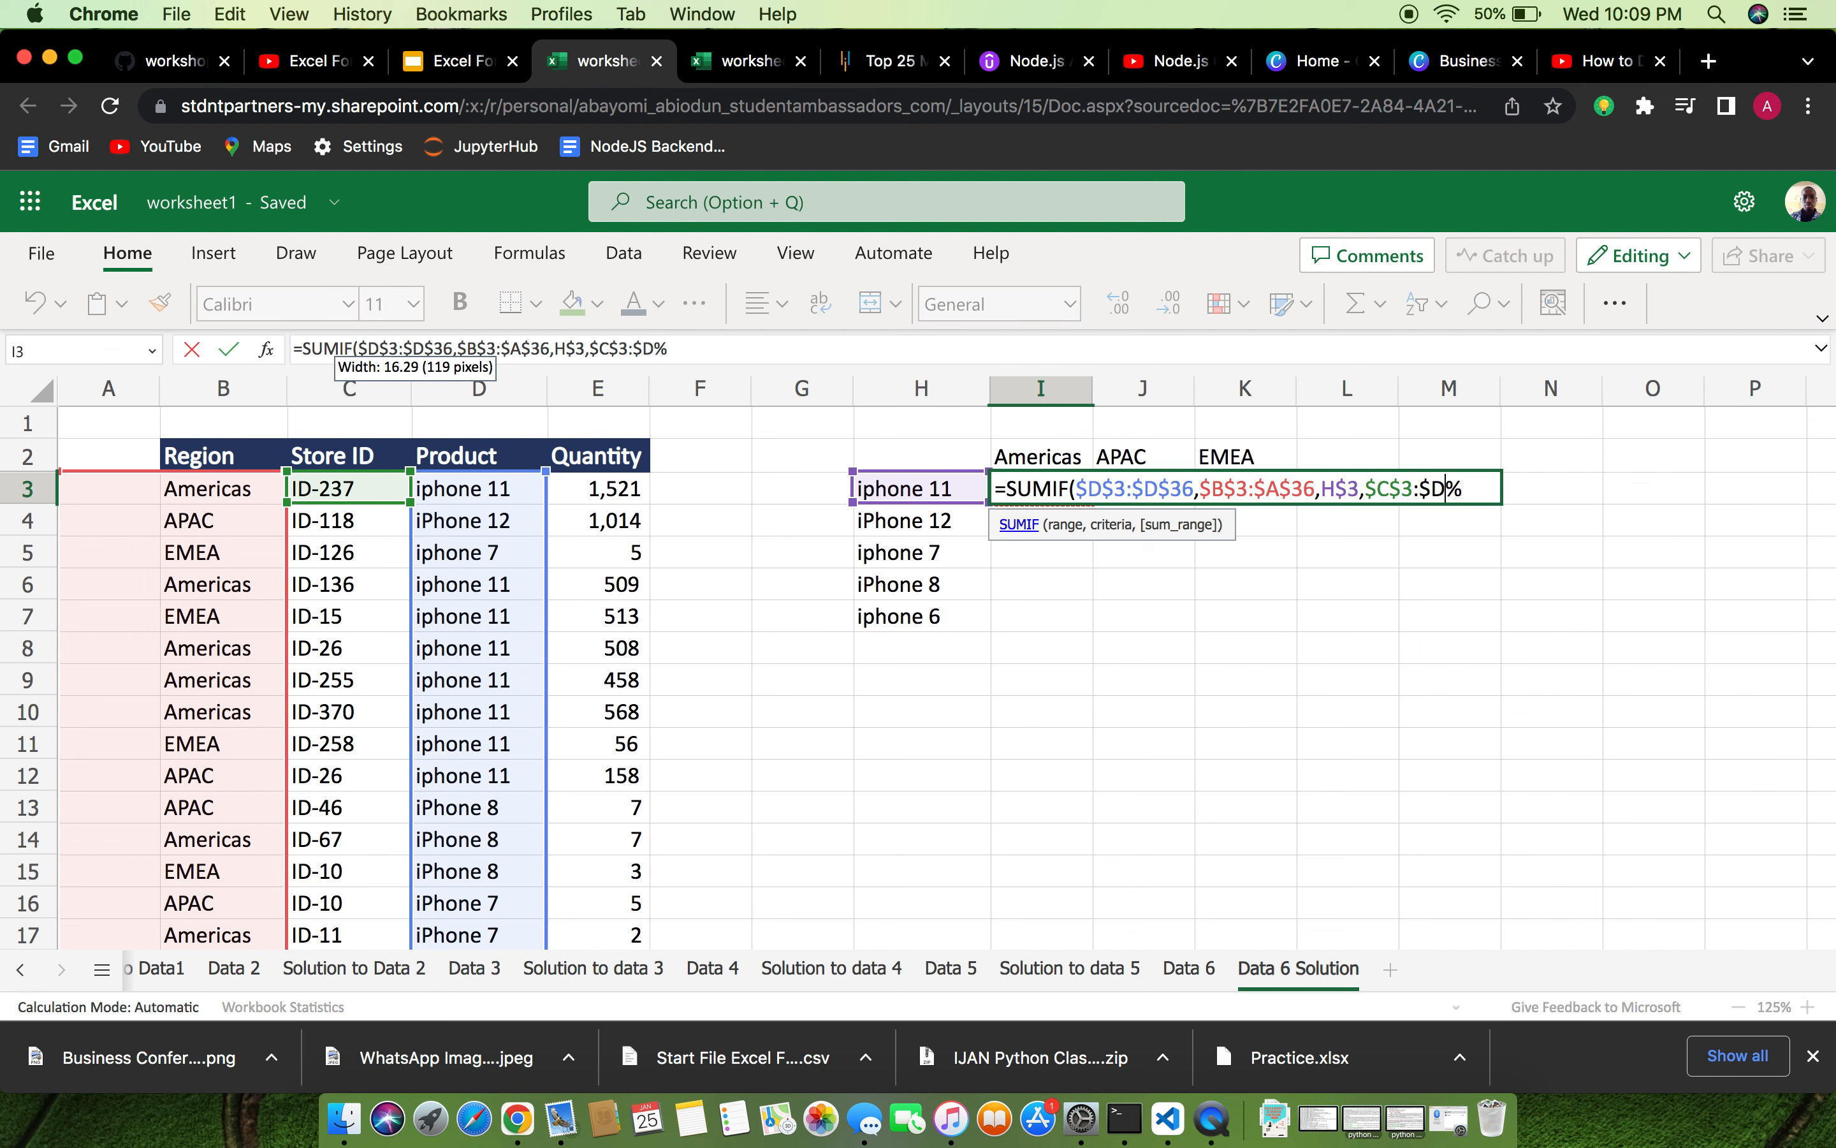
key(BackSpace)
text(E)
key(Delete)
text($36)
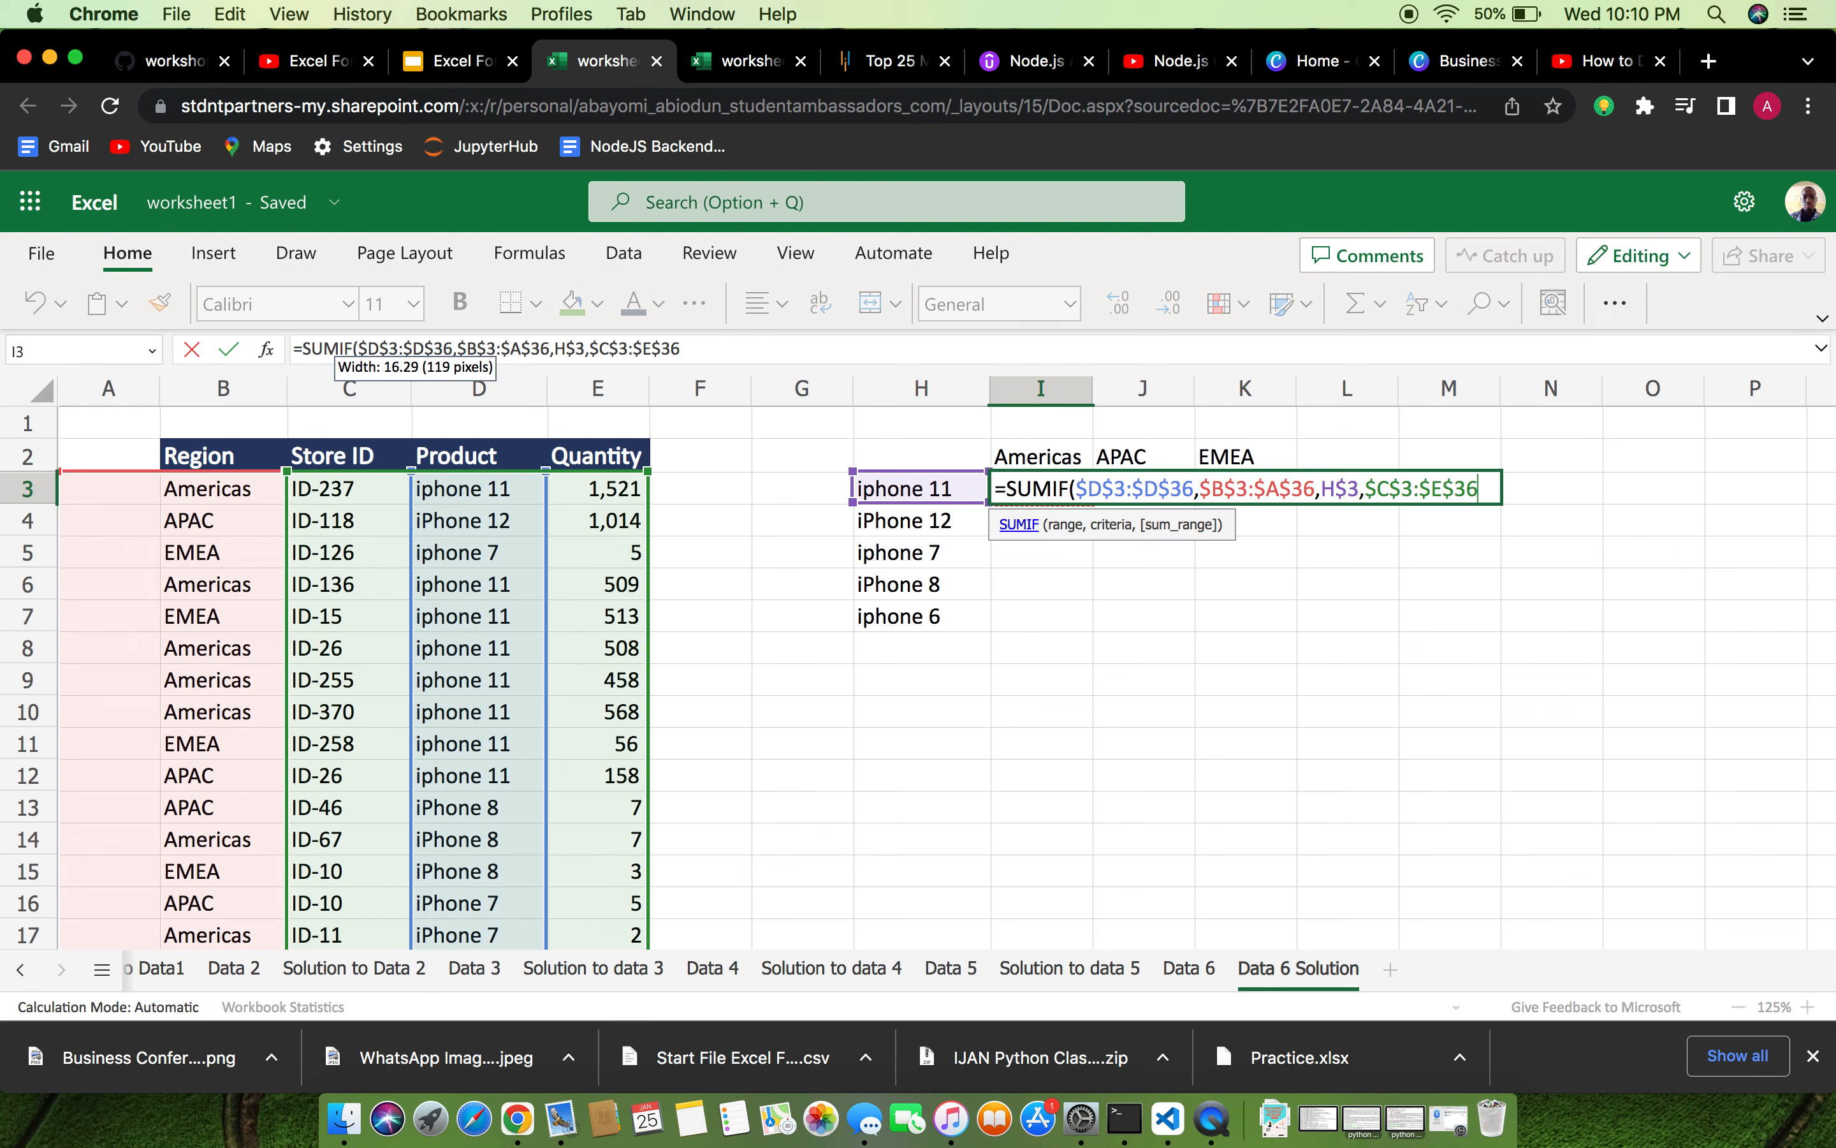
Add $I3 as the last argument, close the parenthesis and enter the formula in I3.
text(,$)
text(G)
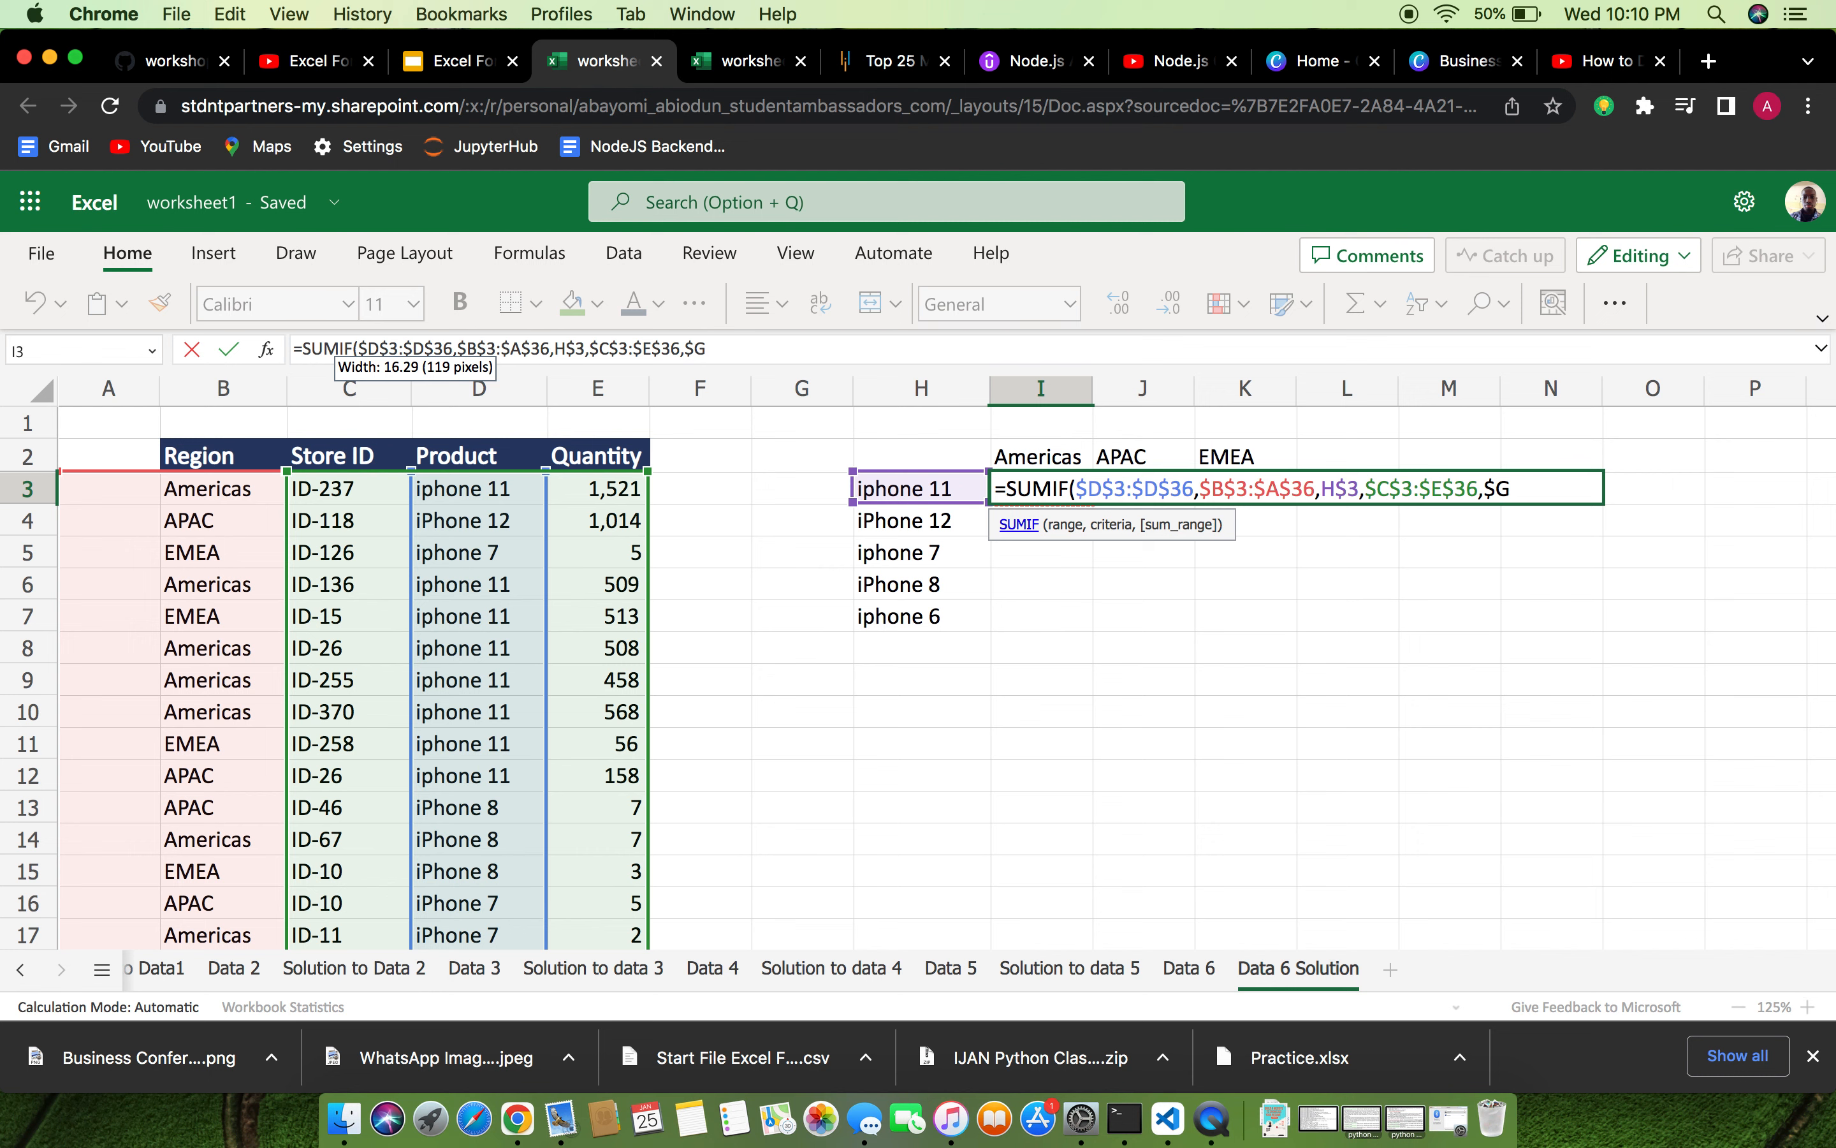
key(BackSpace)
text(I)
text(3))
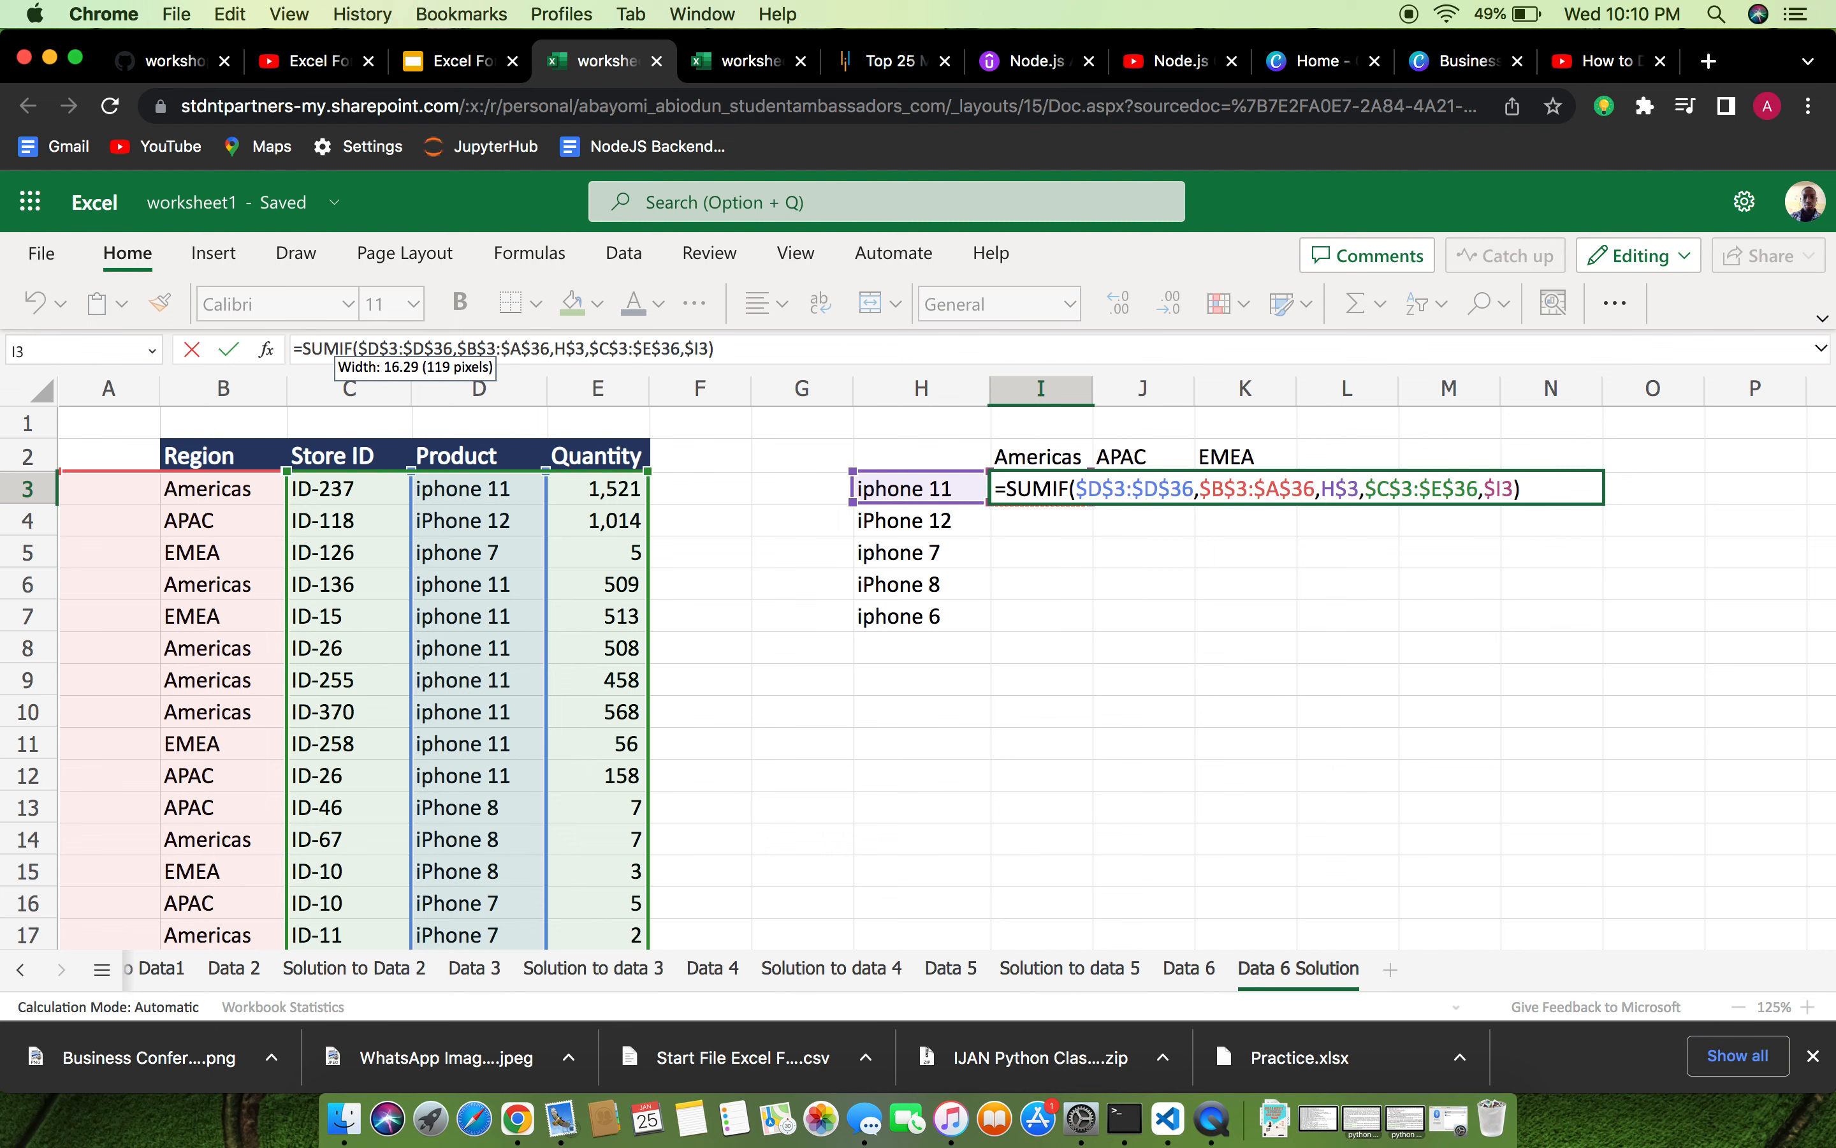
key(Return)
Change the function in cell I3 from SUMIF to SUMIFS, keeping its arguments, and enter the formula.
click(1242, 486)
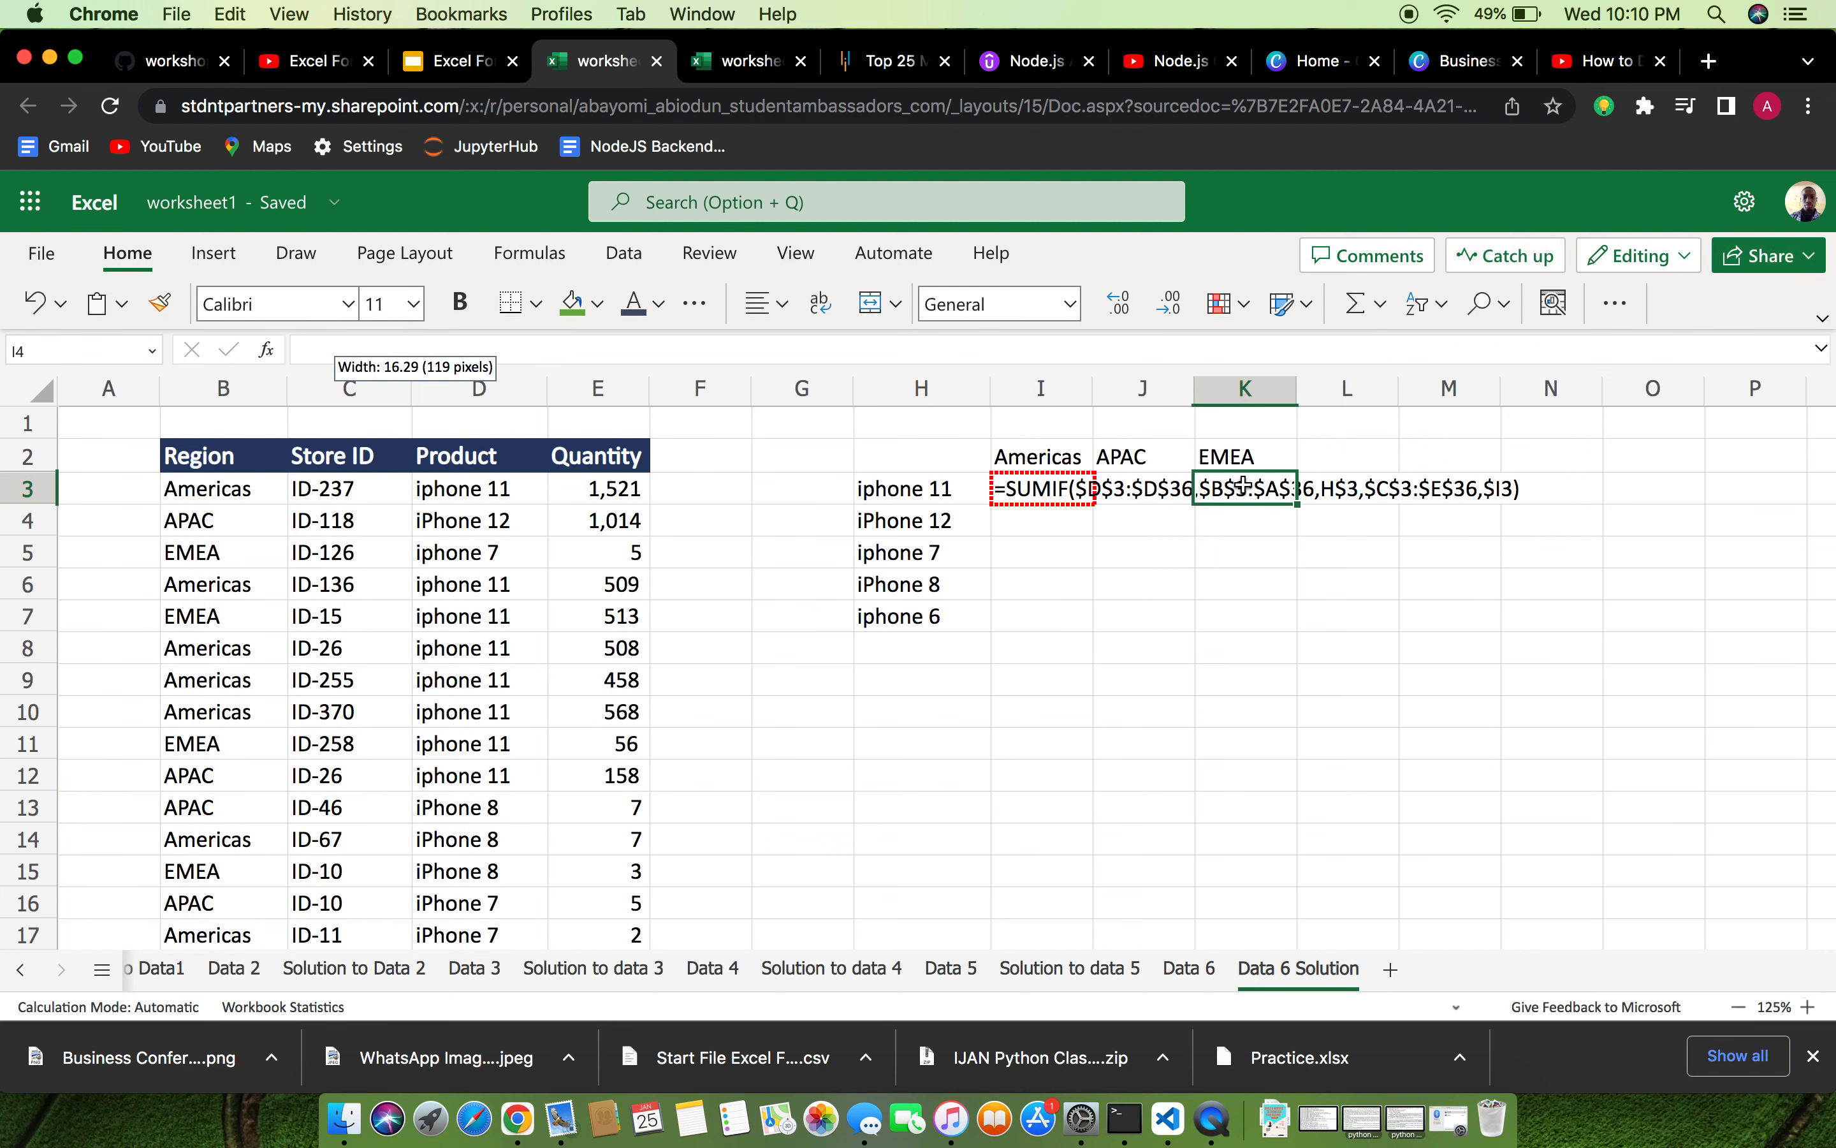
double_click(1067, 484)
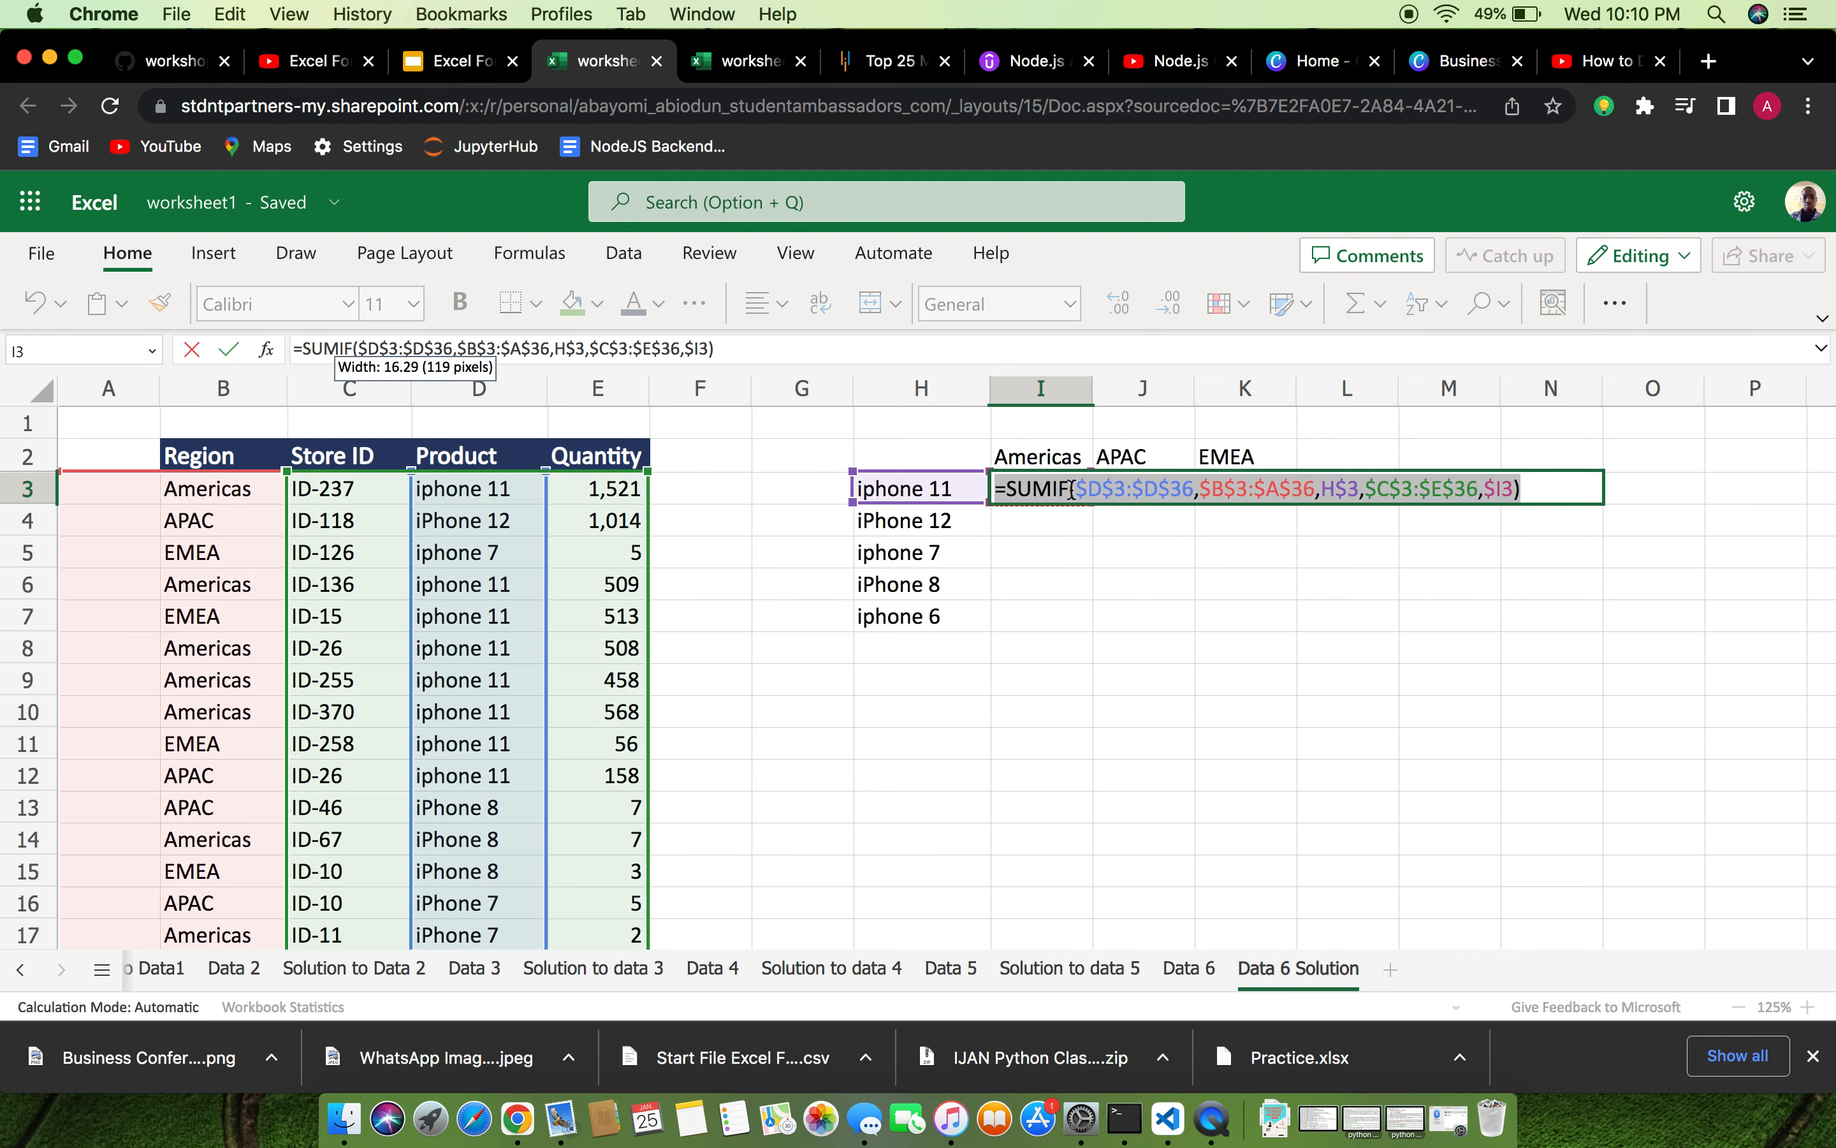
click(1068, 488)
text(S)
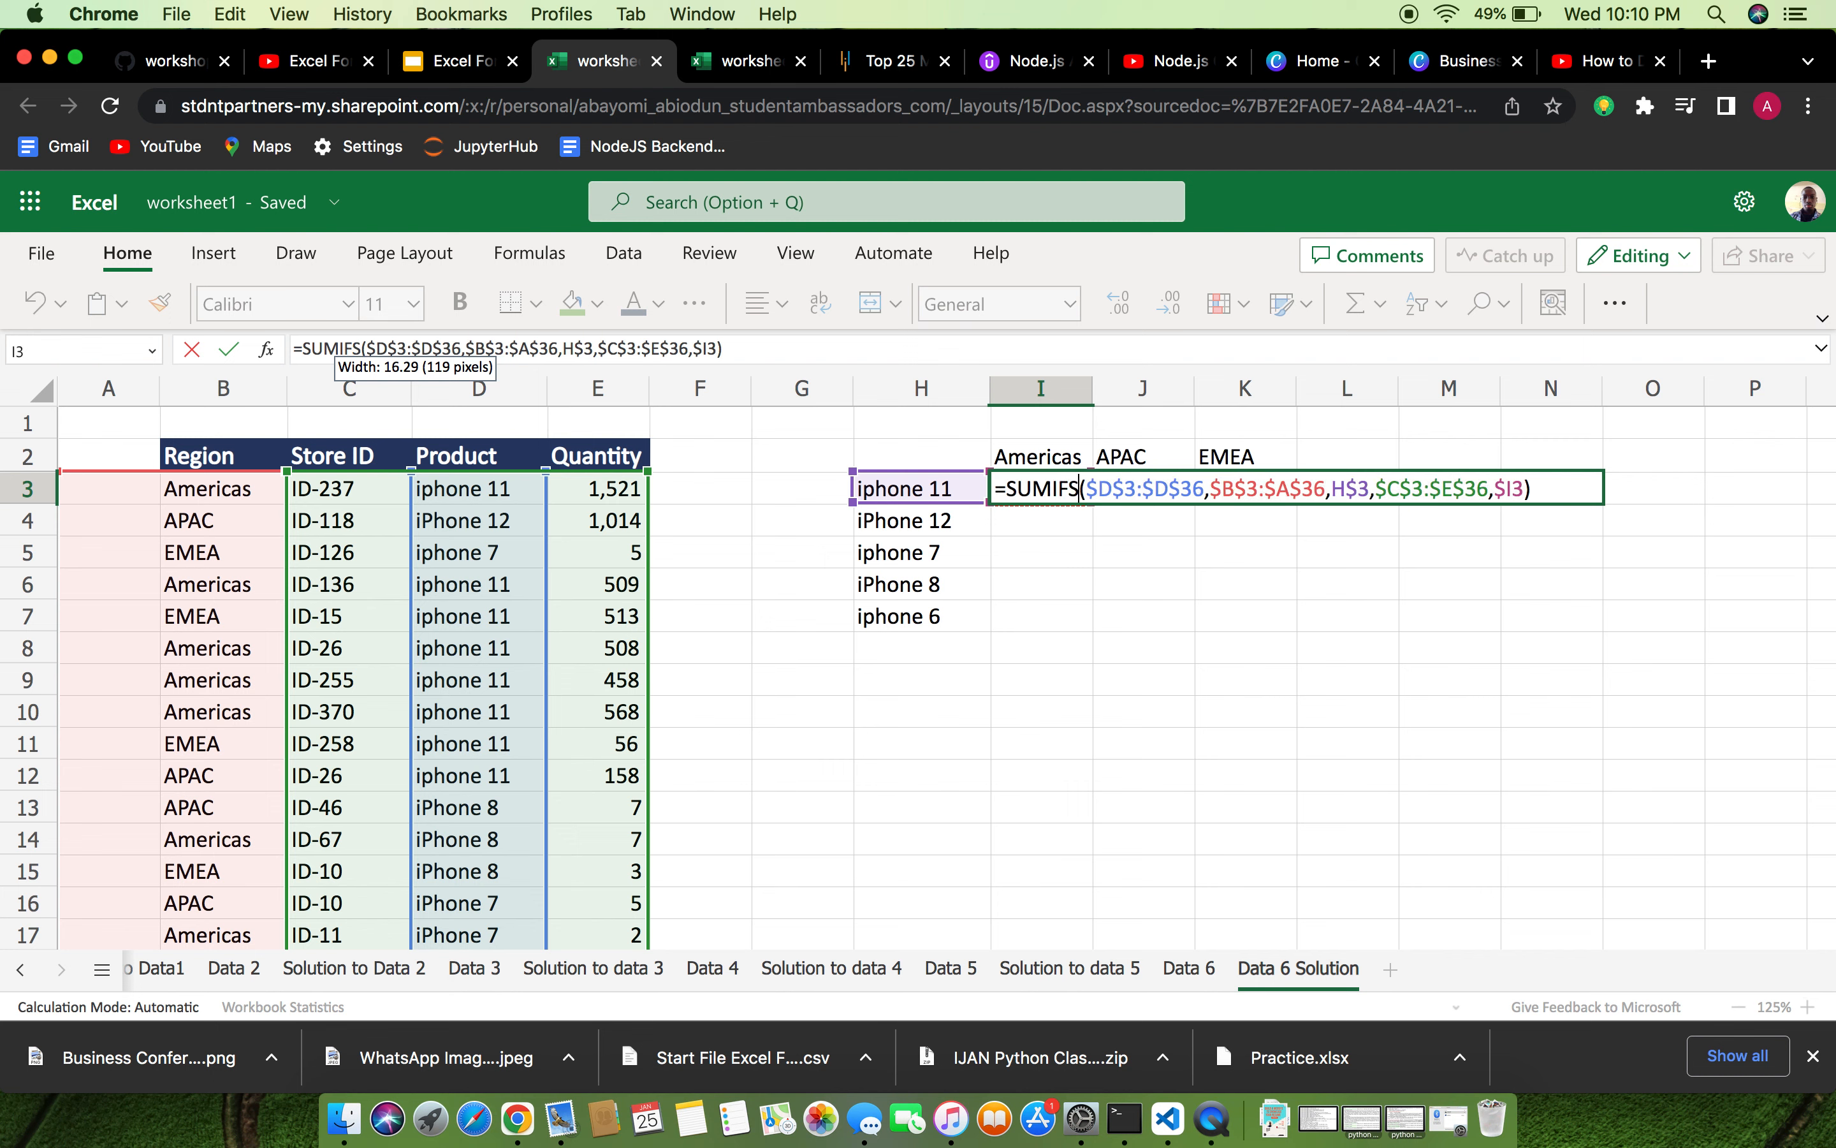
key(Return)
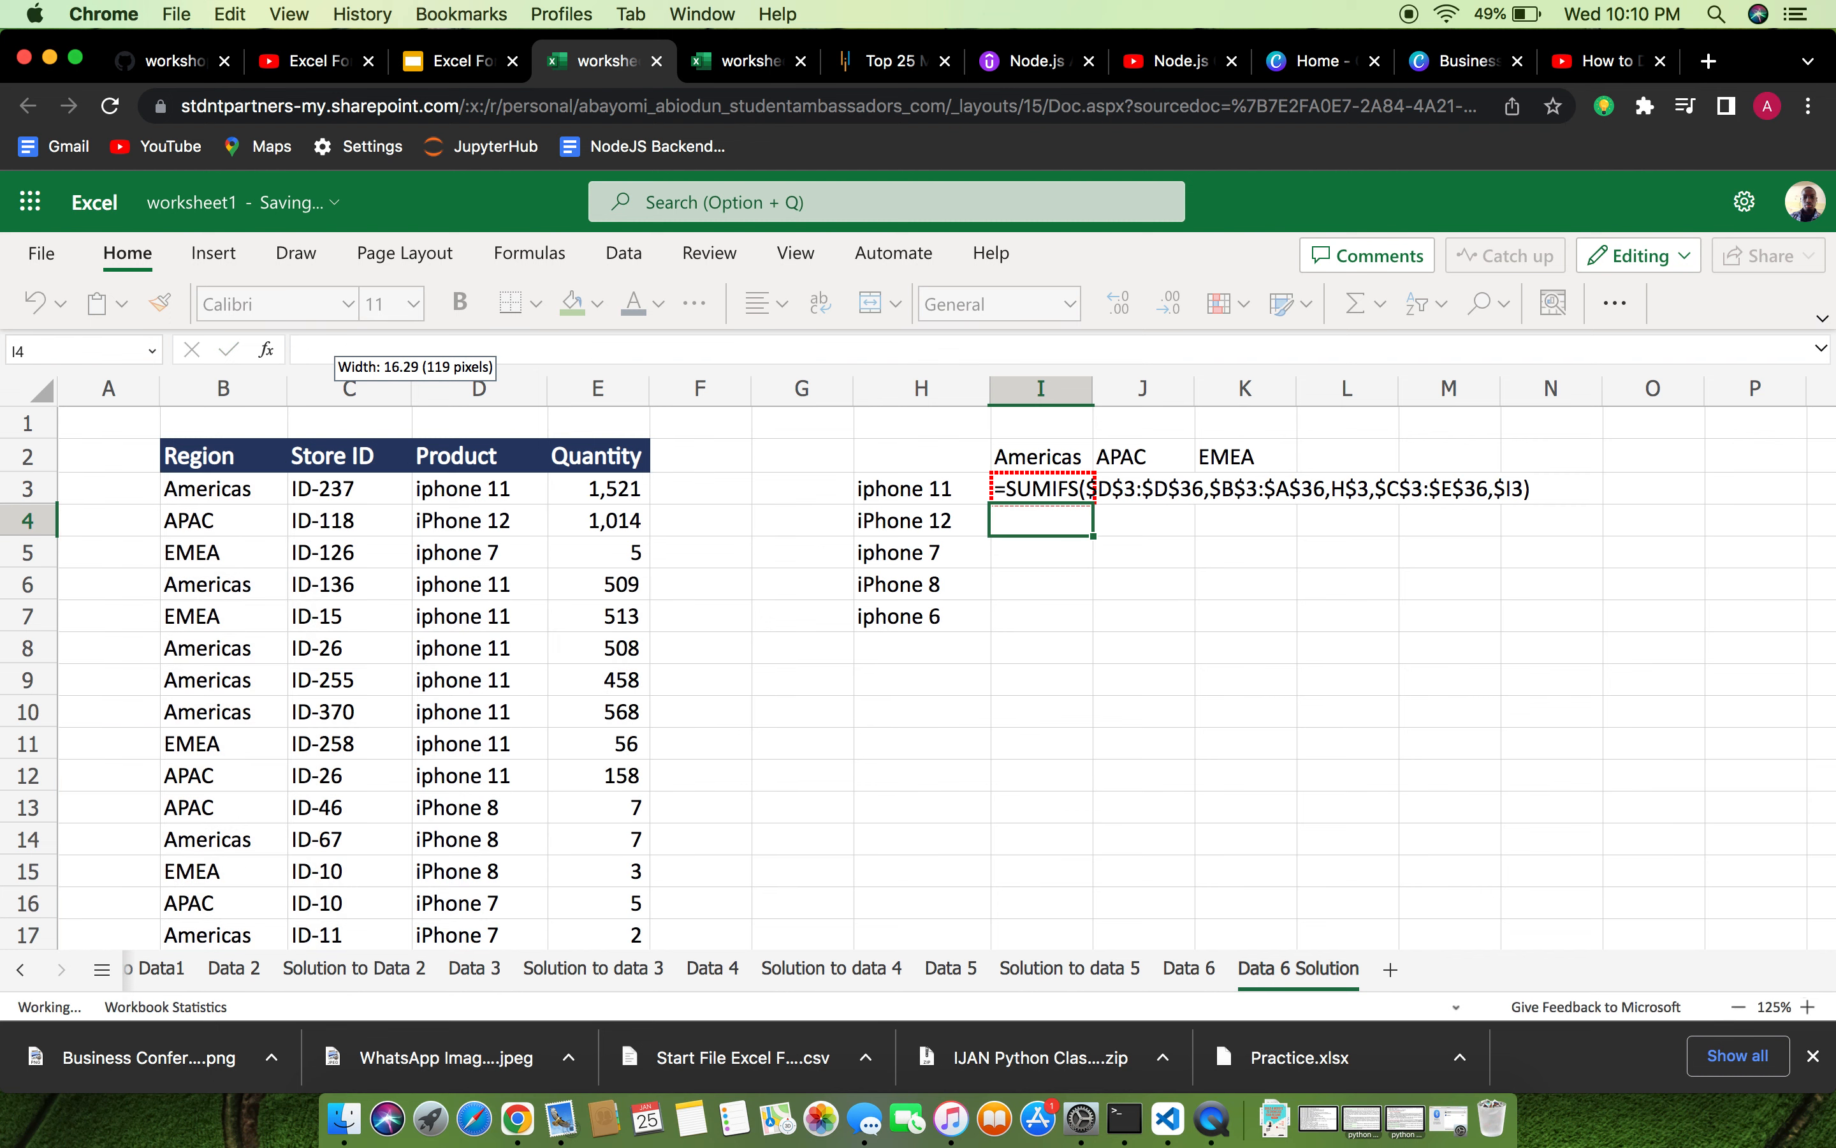
Reopen the SUMIFS formula in I3 to check its arguments, and re-enter it.
click(1076, 492)
double_click(1077, 492)
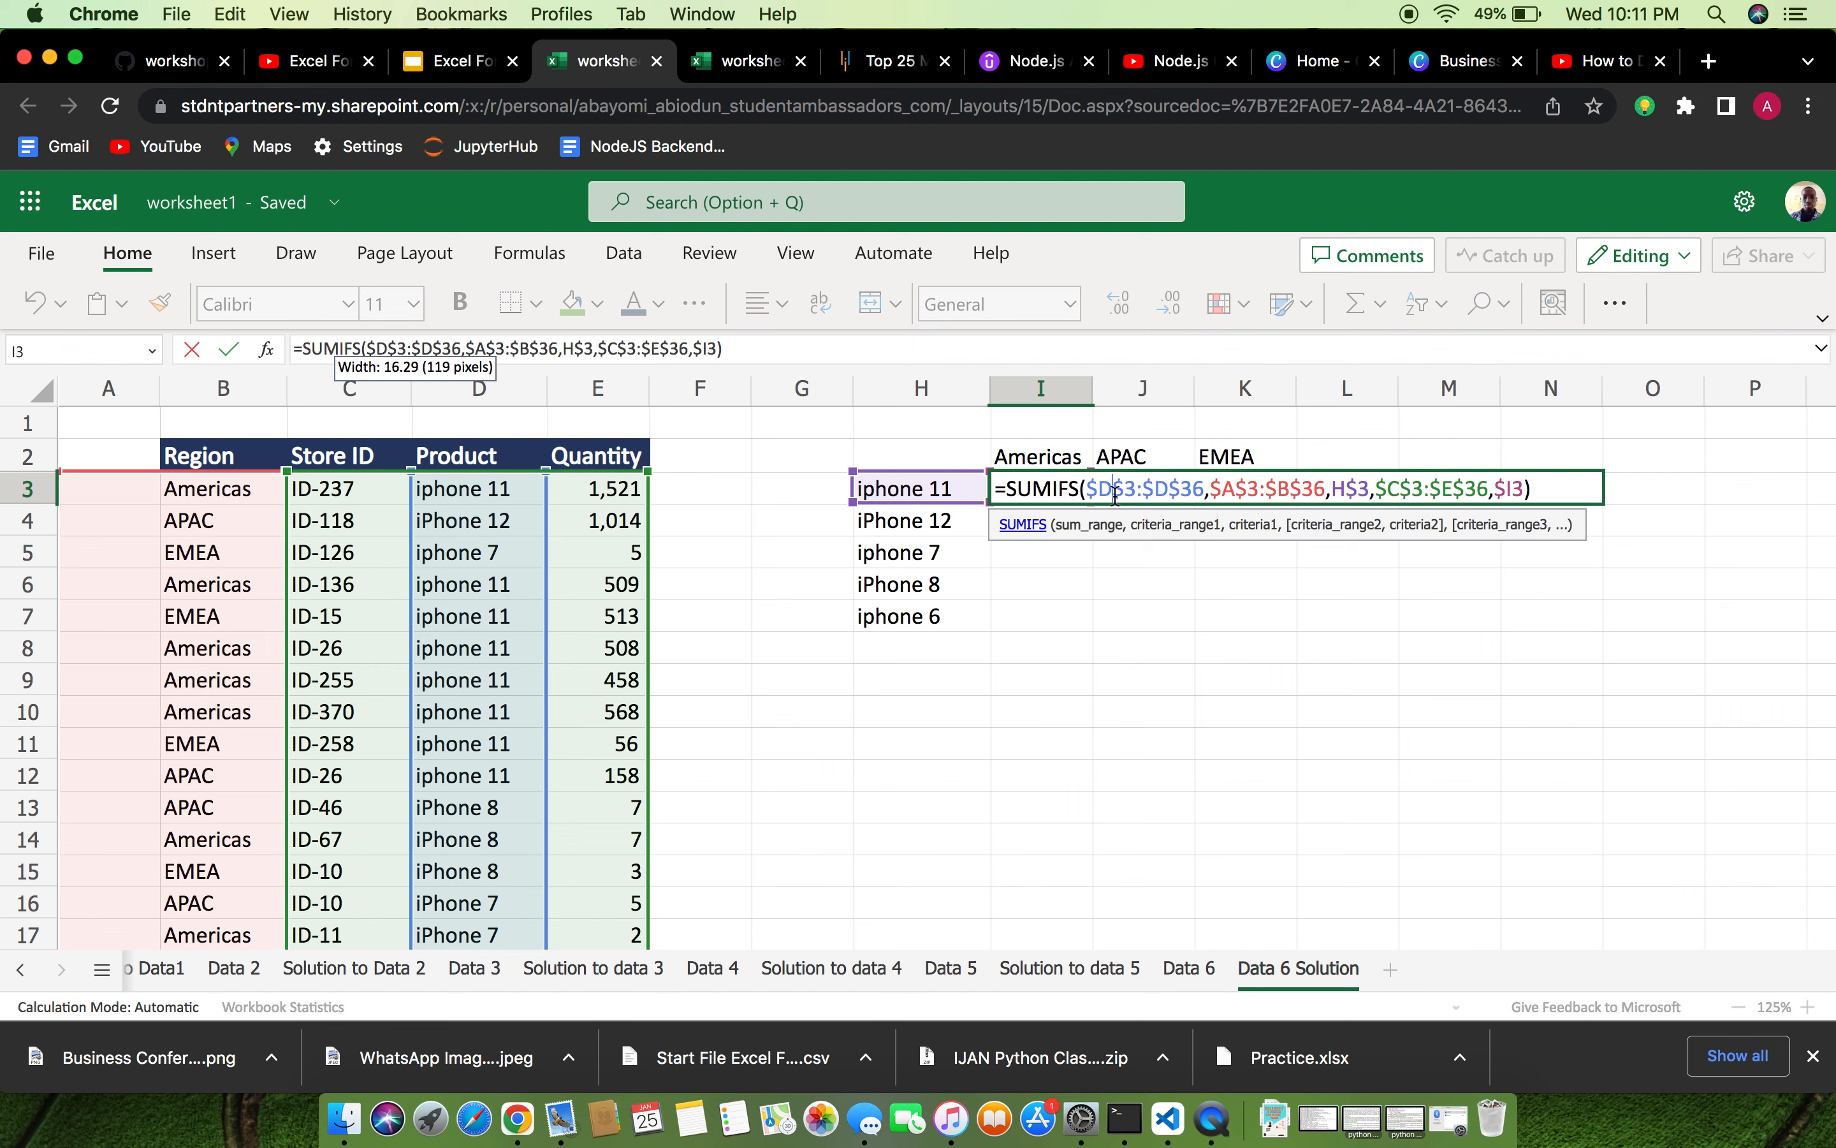
key(shift+Return)
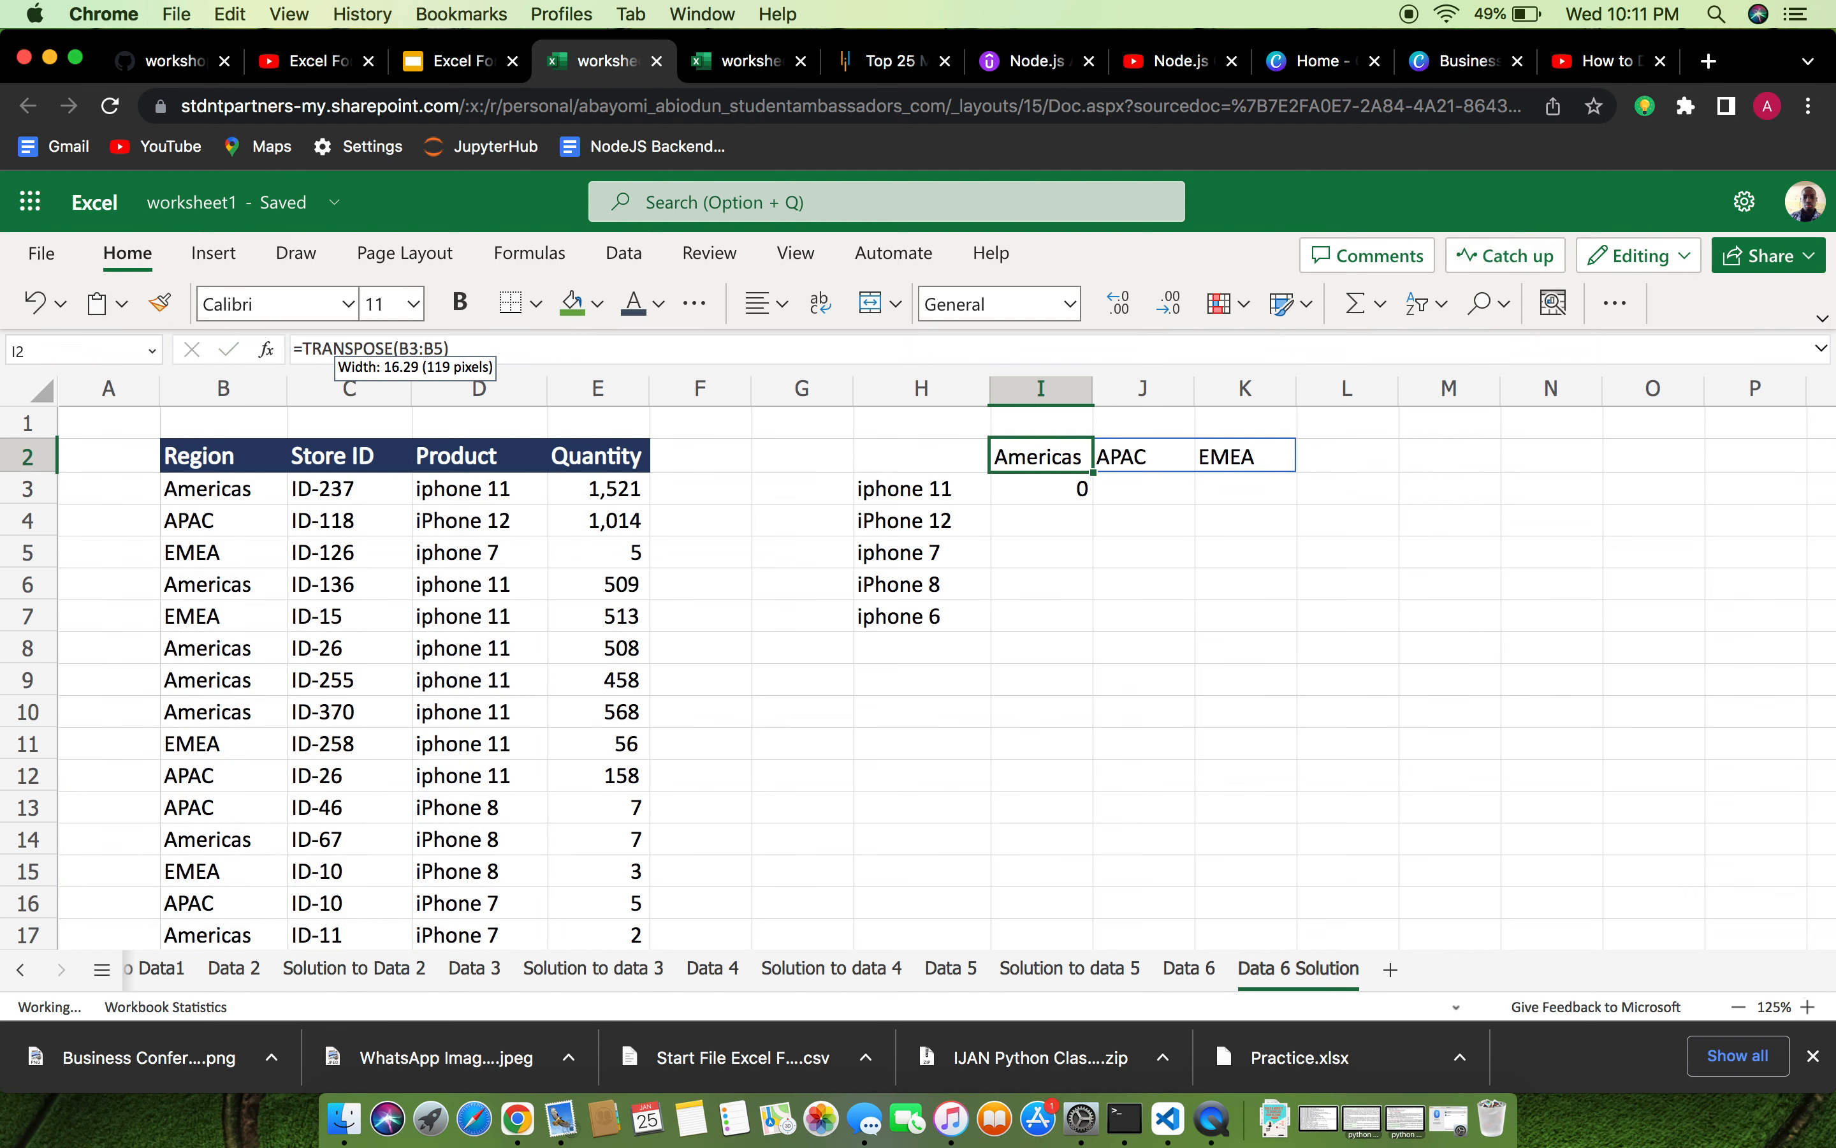
Examine the sum range and criteria ranges of the SUMIFS formula in I3, and re-enter it.
double_click(1078, 483)
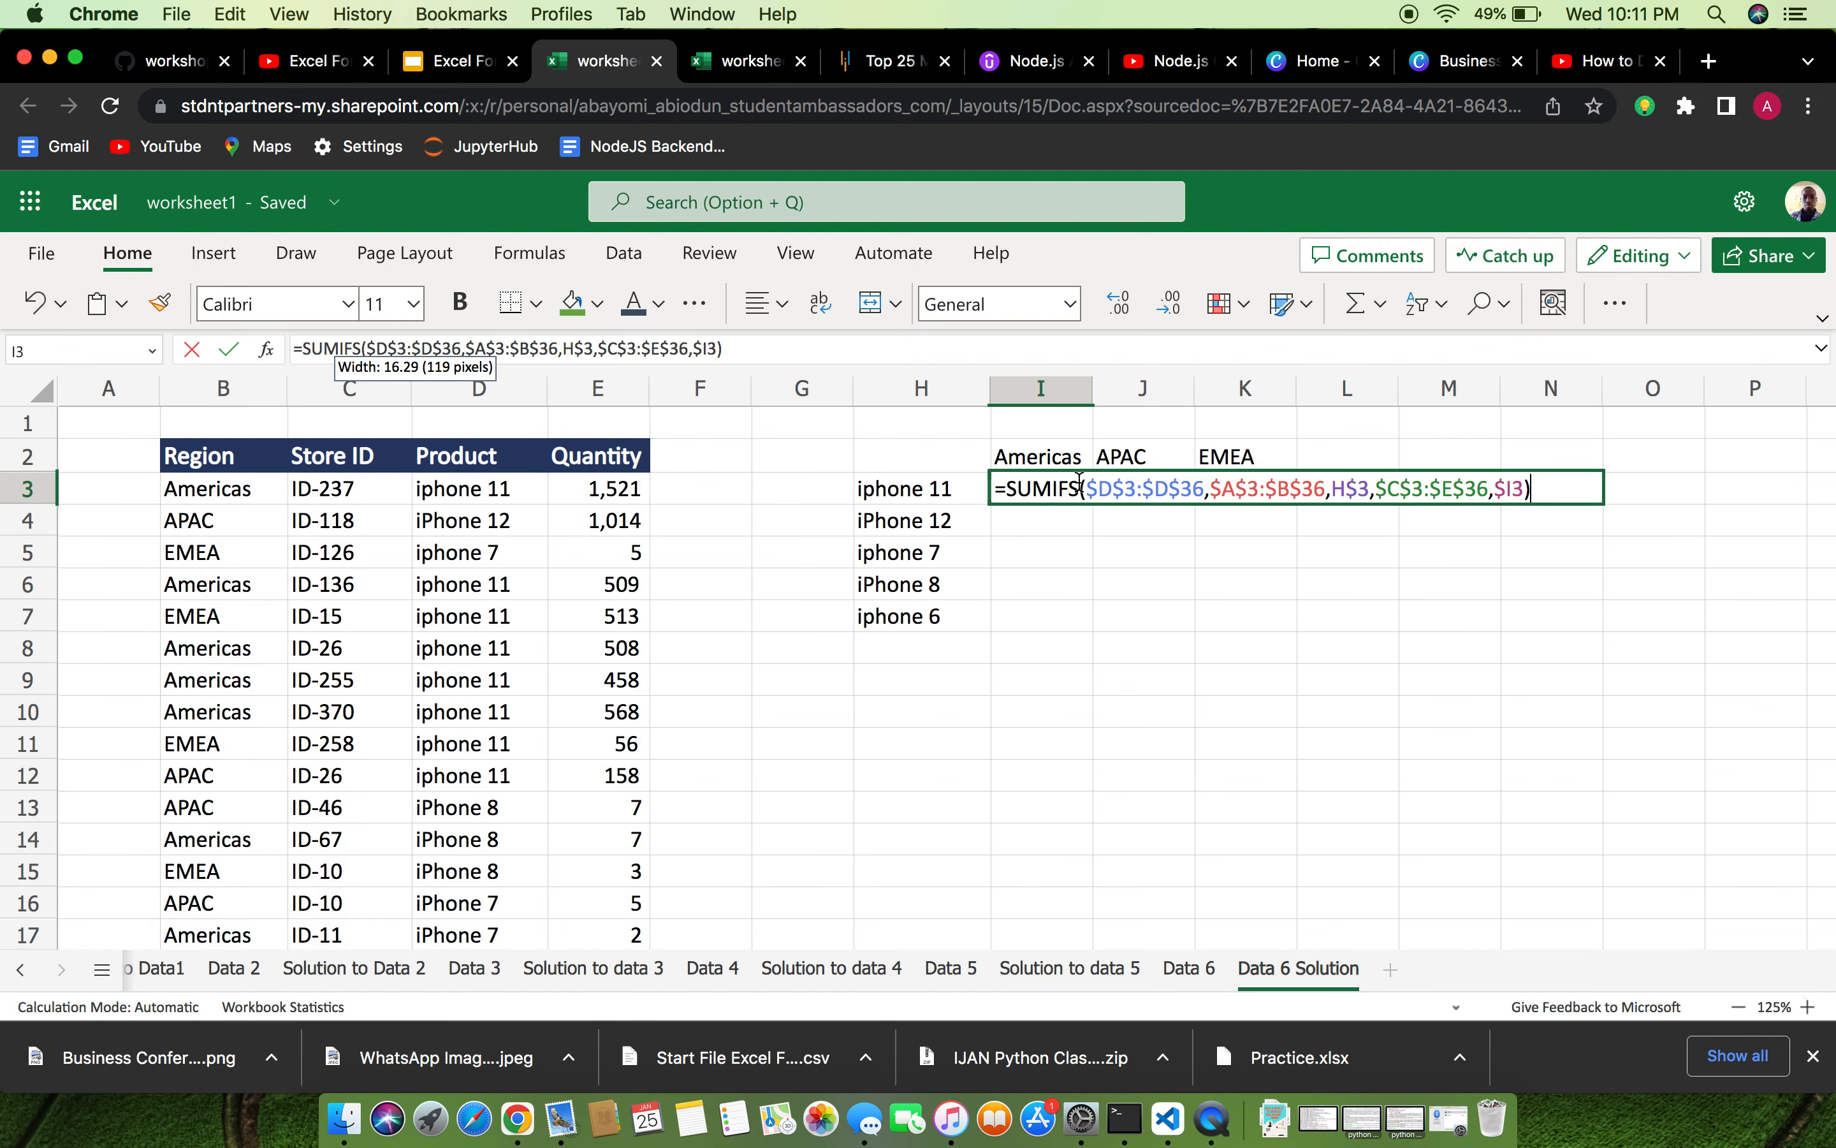
double_click(1109, 483)
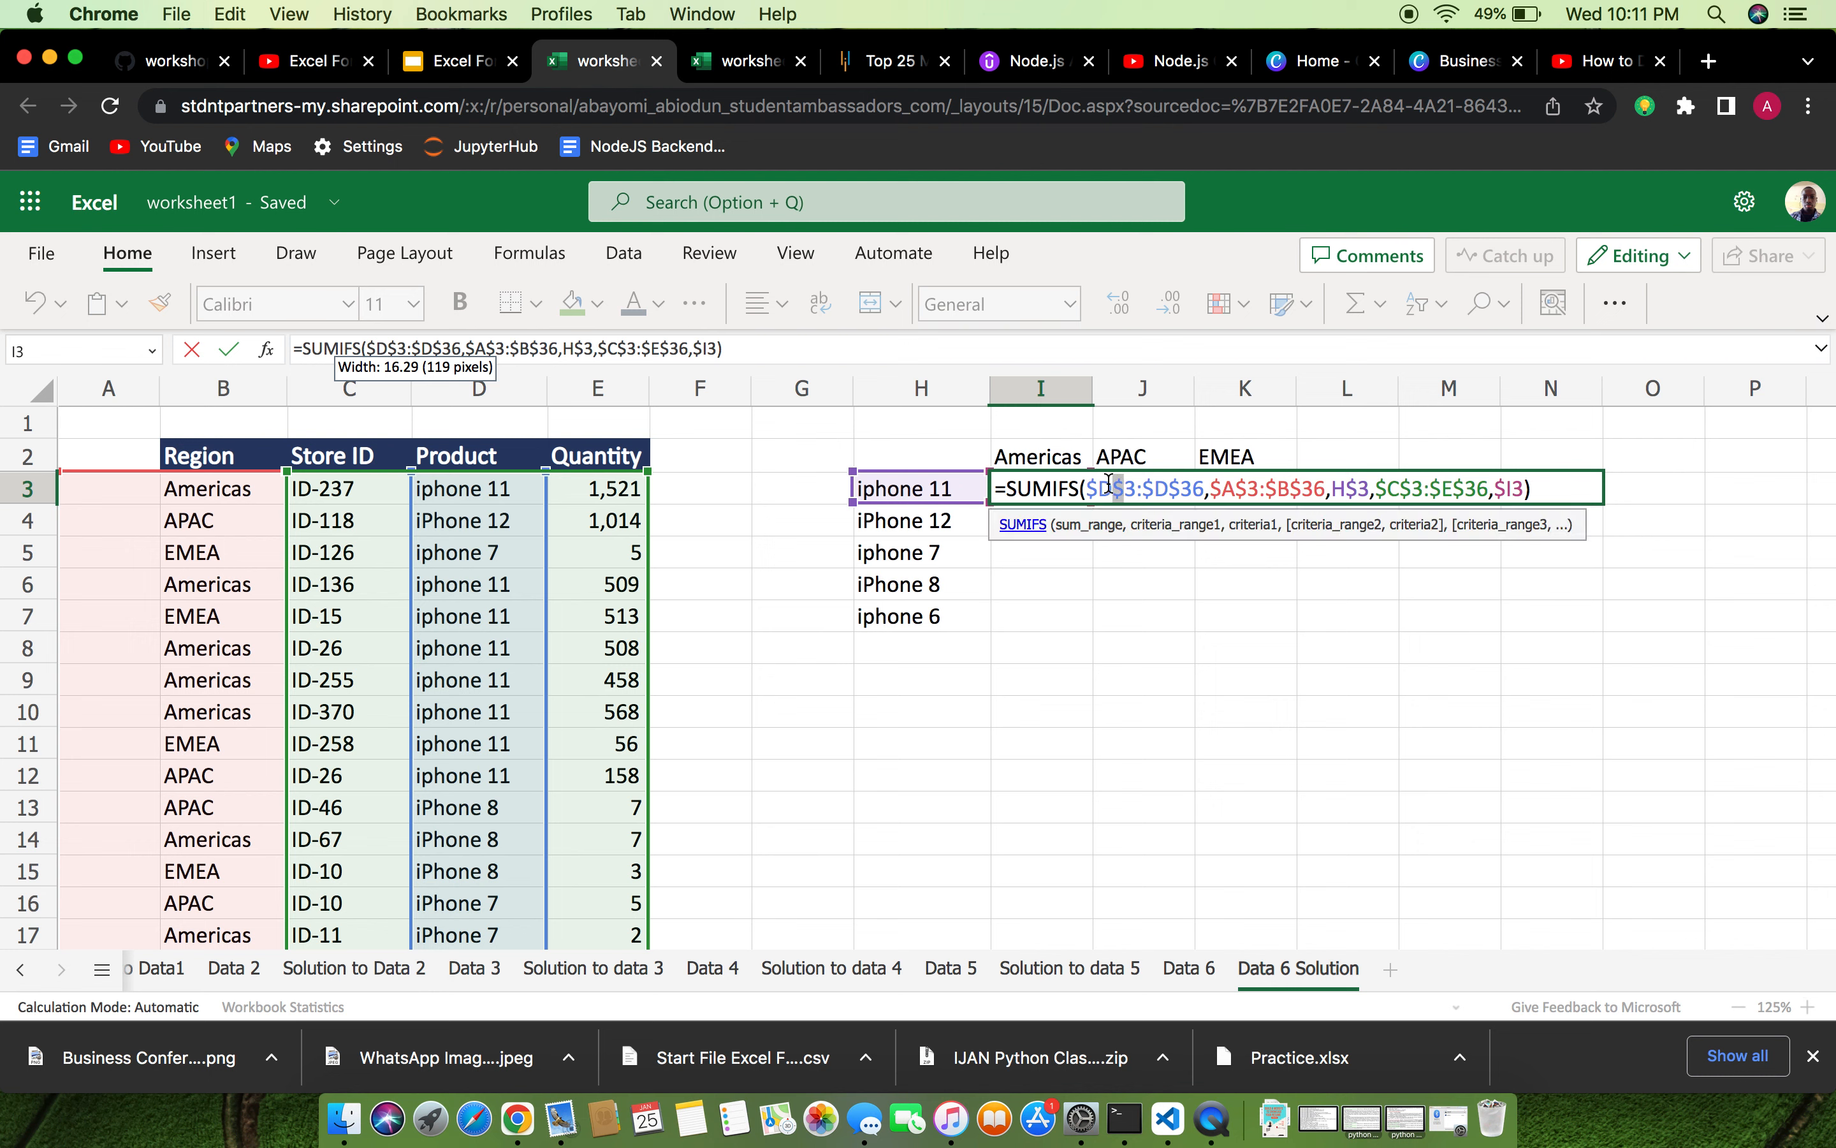
click(1184, 490)
click(1549, 502)
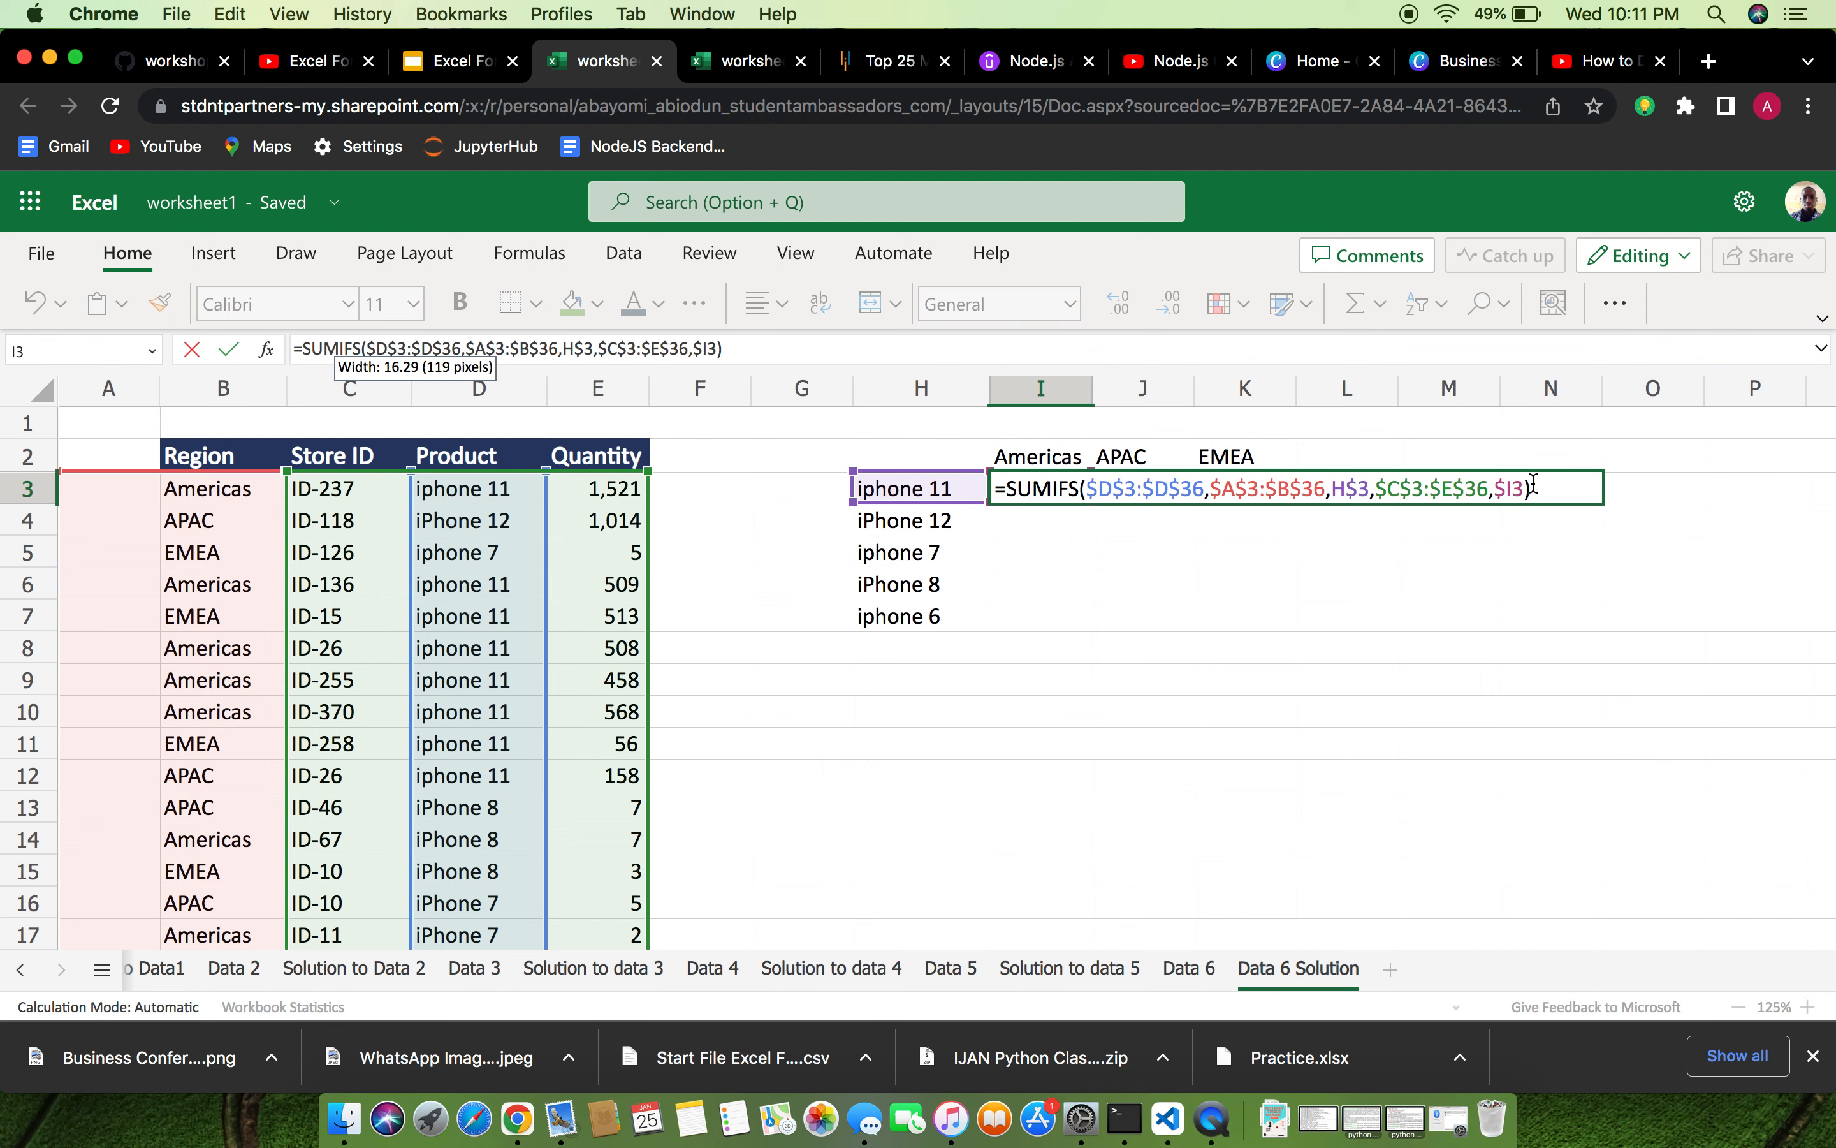
key(Return)
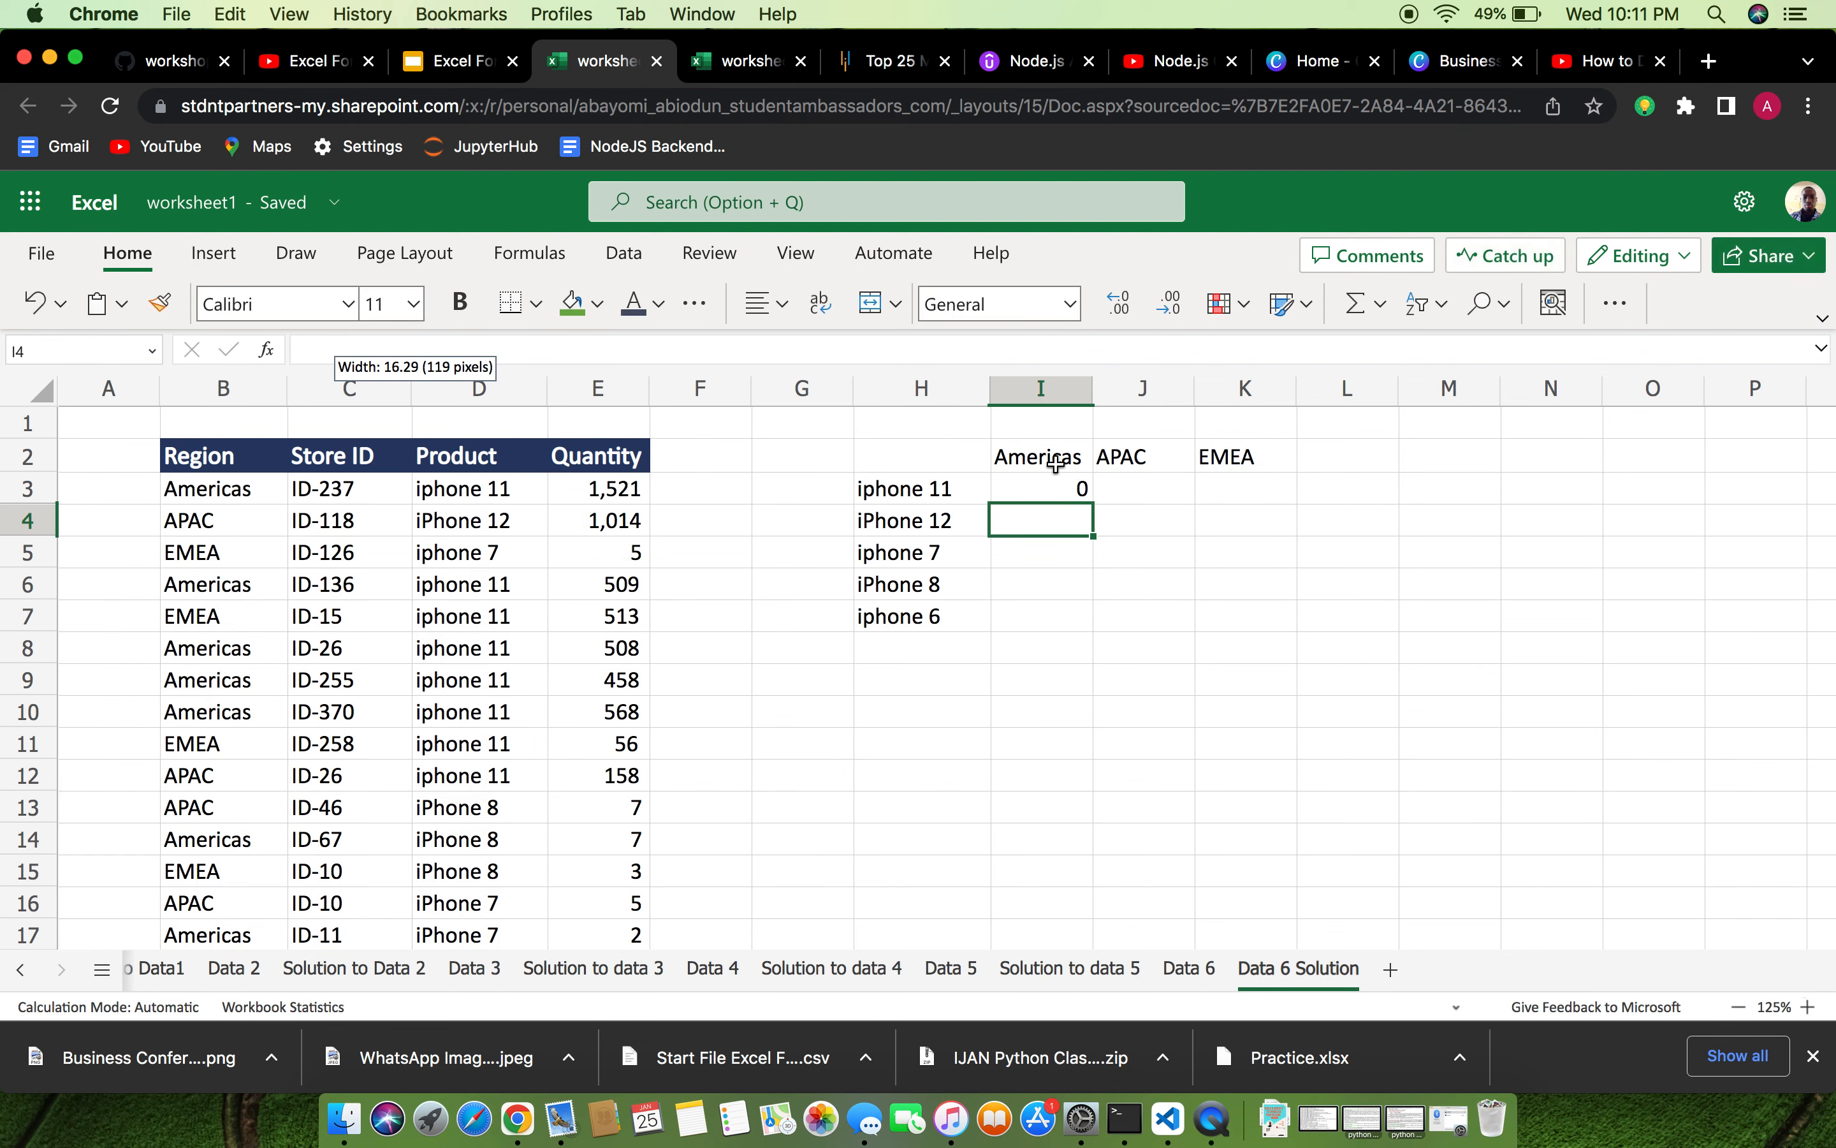
Retype the column letter I in the SUMIFS formula's last argument, $I3, enter the formula and reselect cell I3.
double_click(1066, 481)
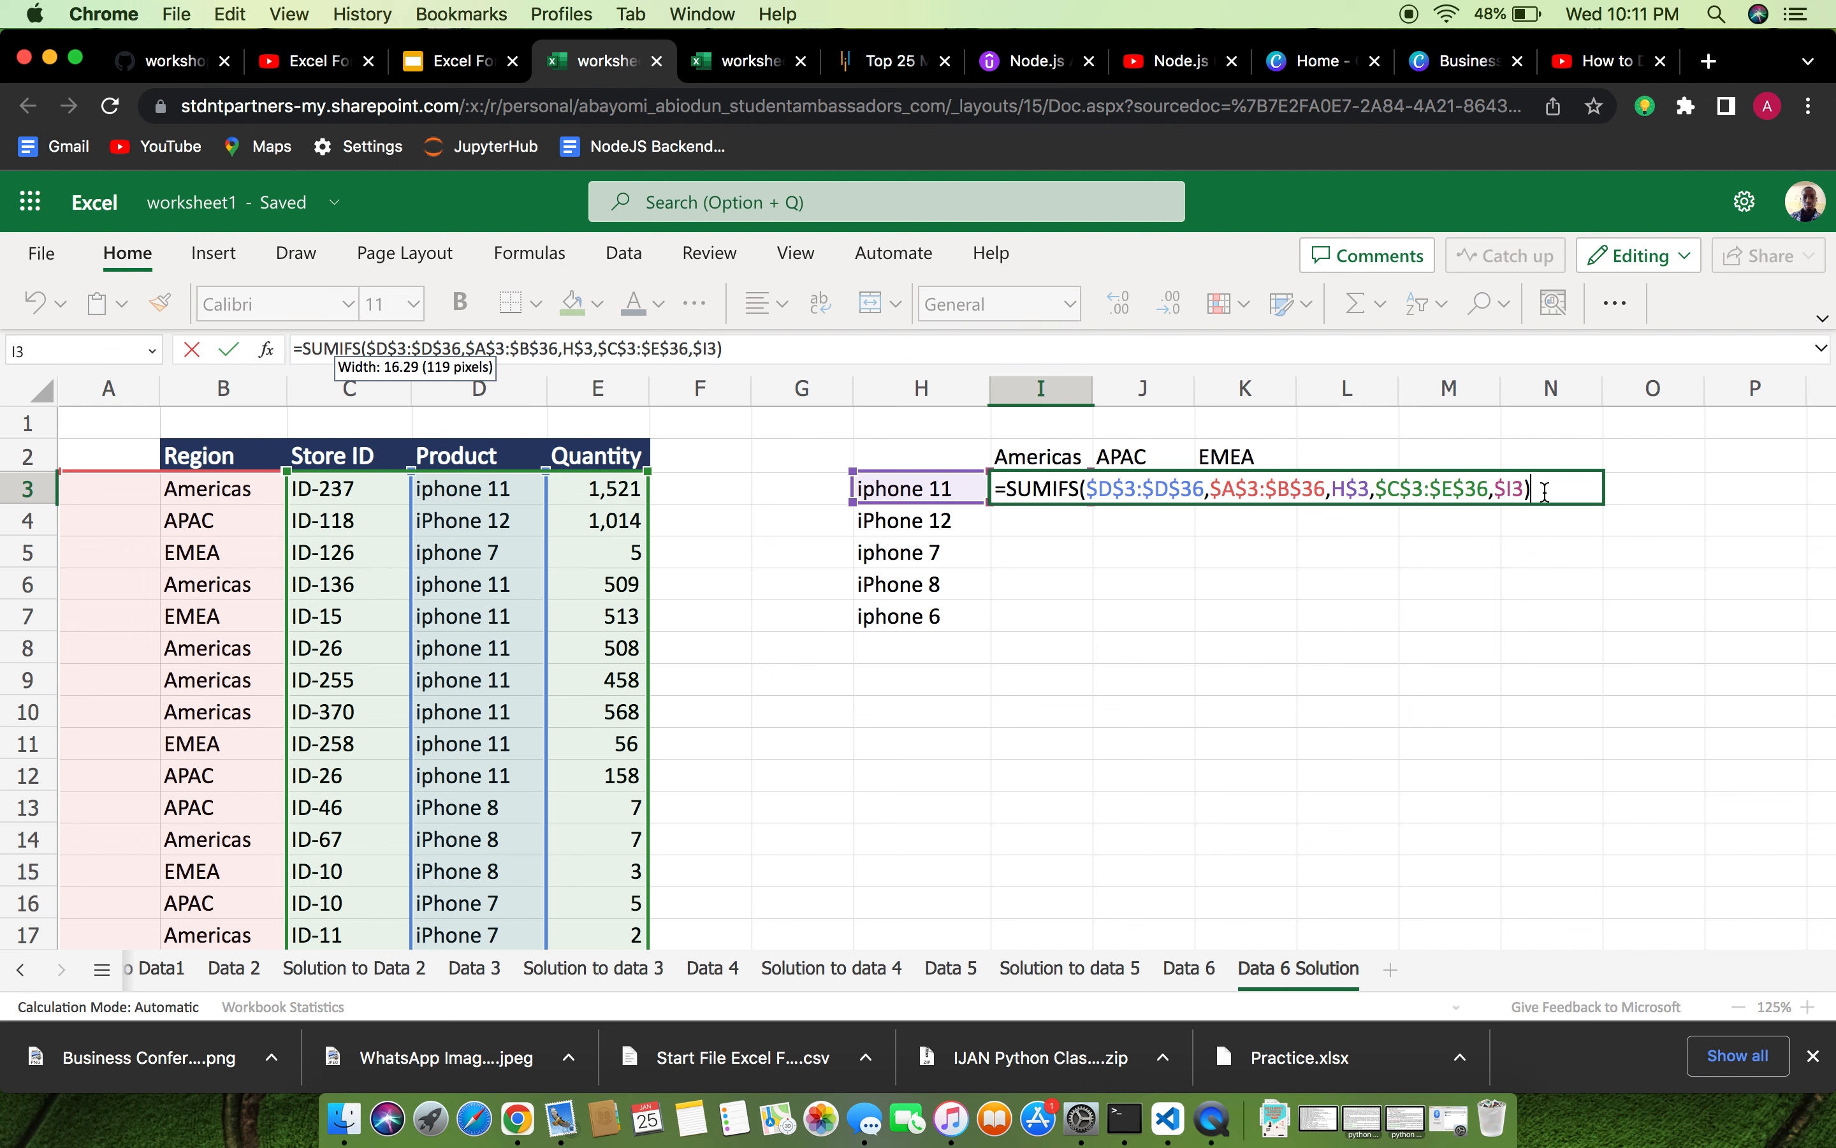
click(1514, 487)
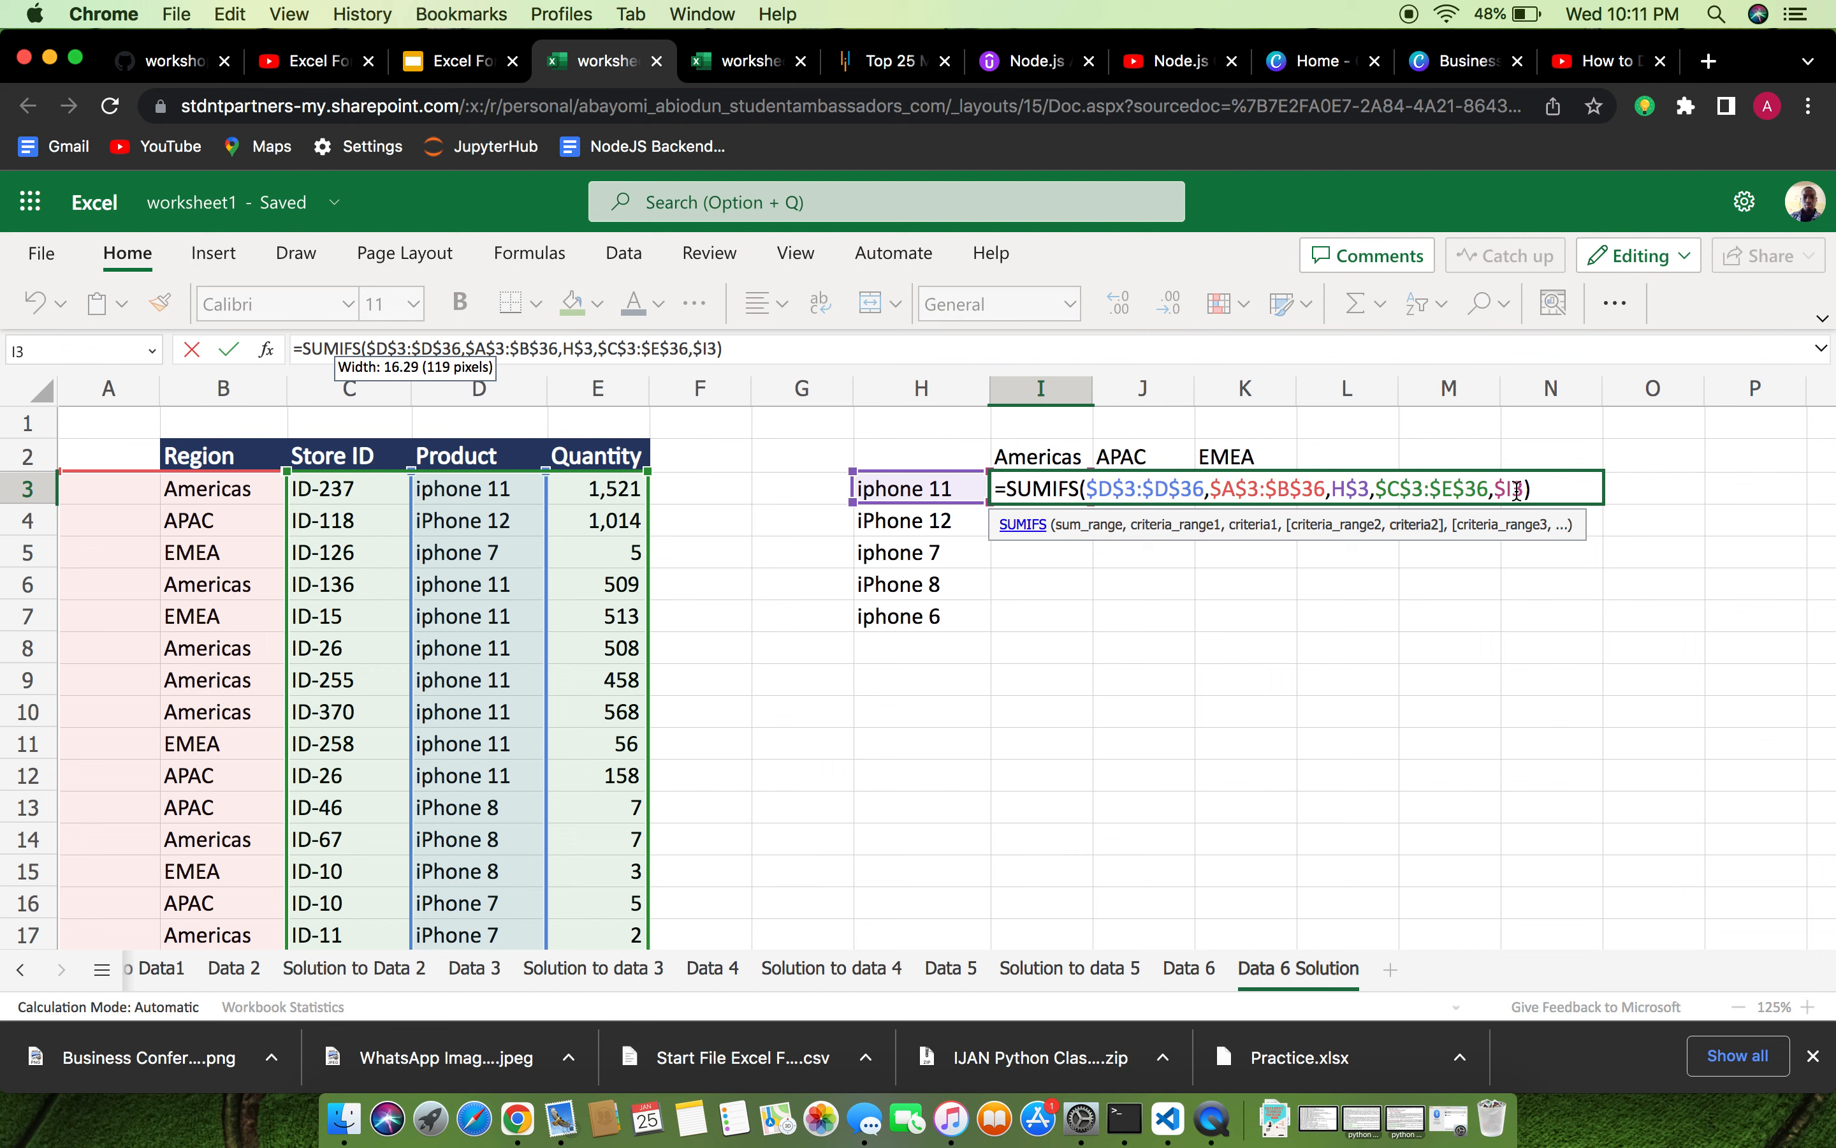
key(BackSpace)
text(I)
click(1556, 494)
key(Return)
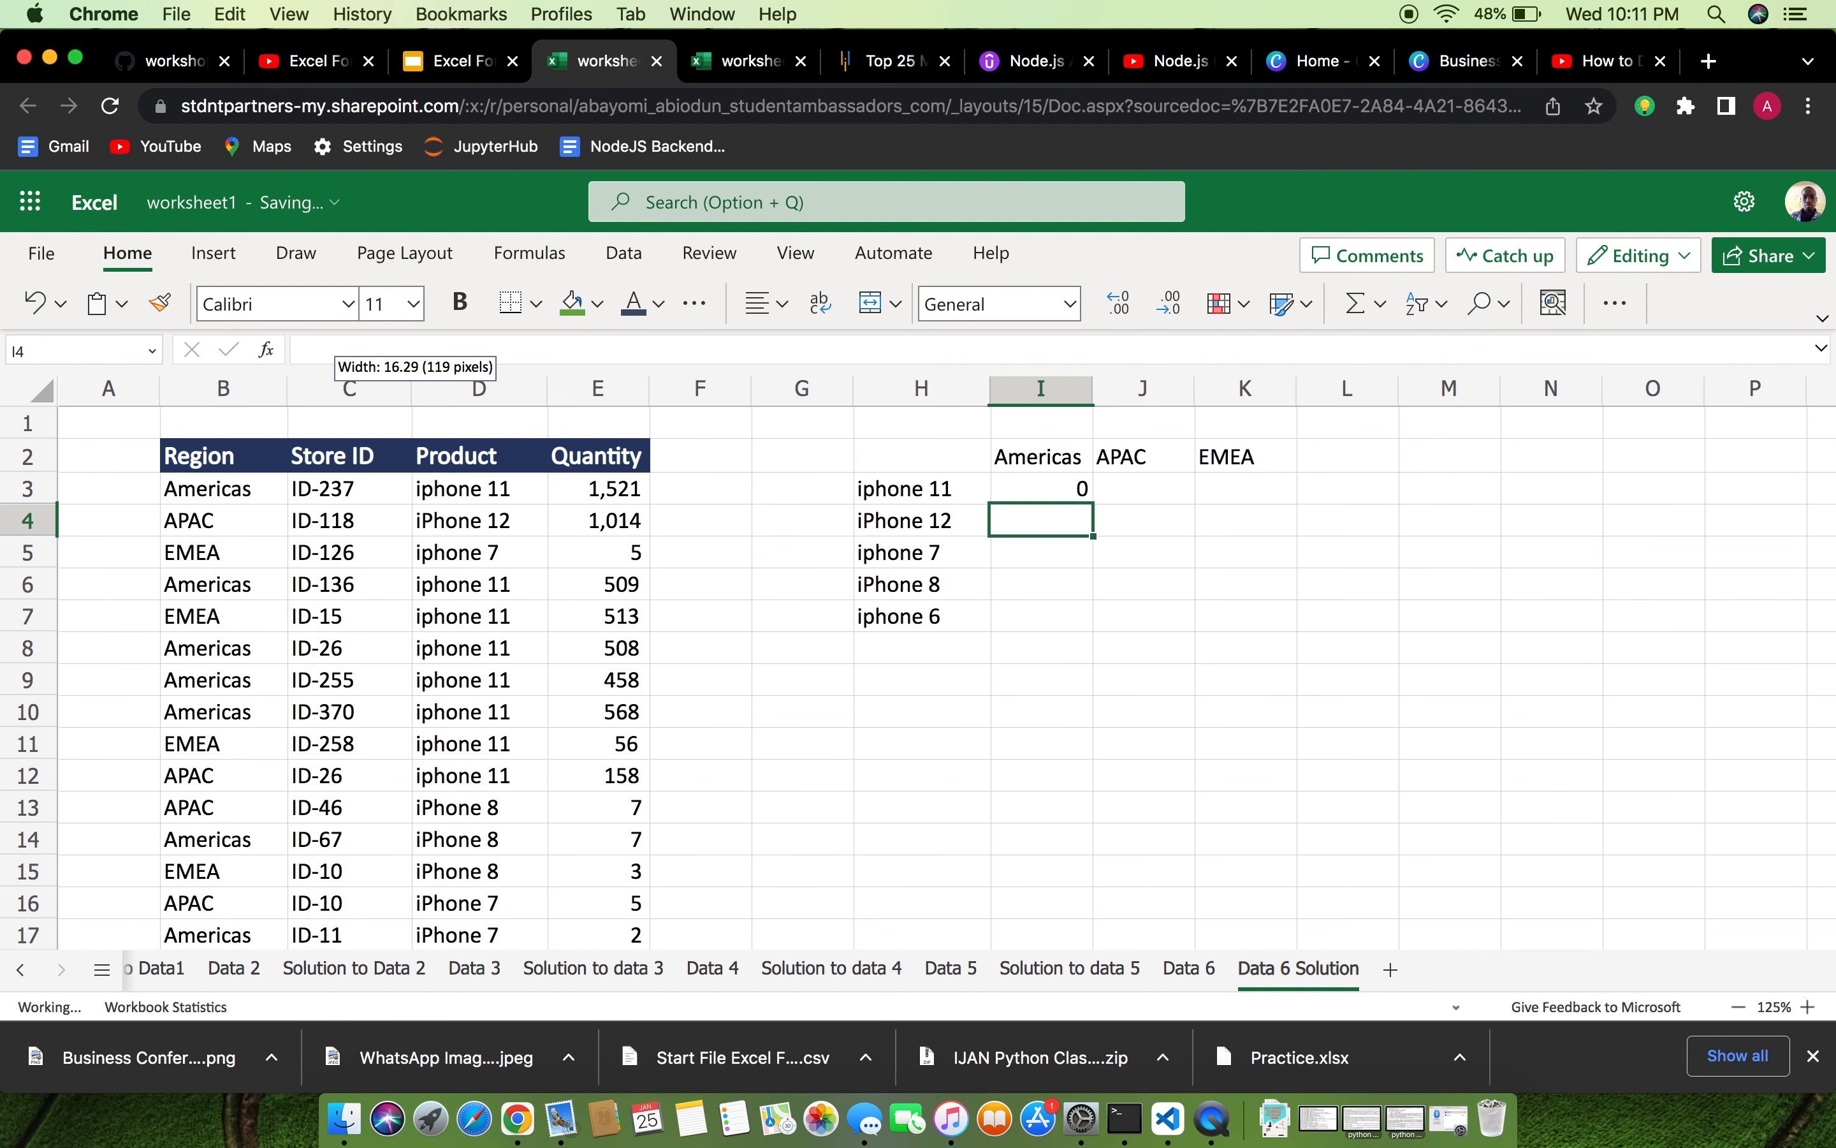
click(1073, 482)
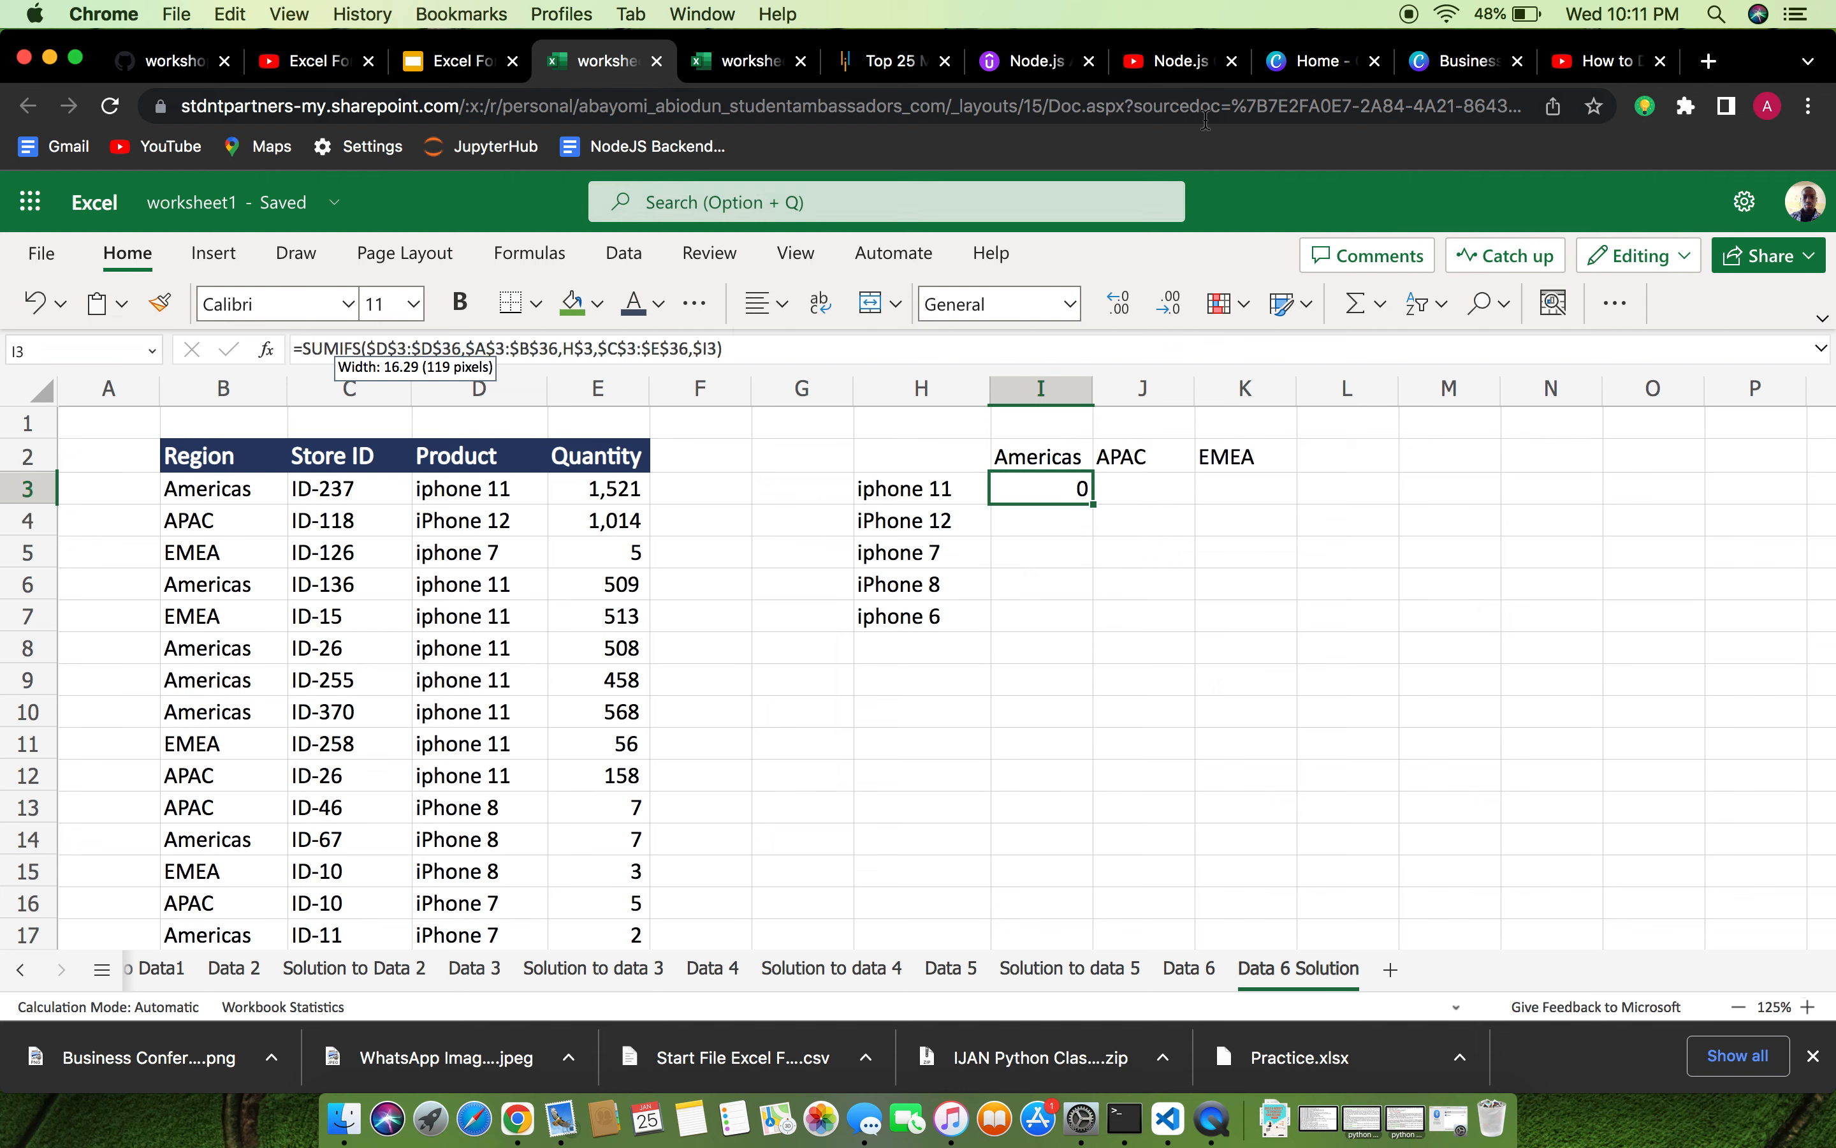